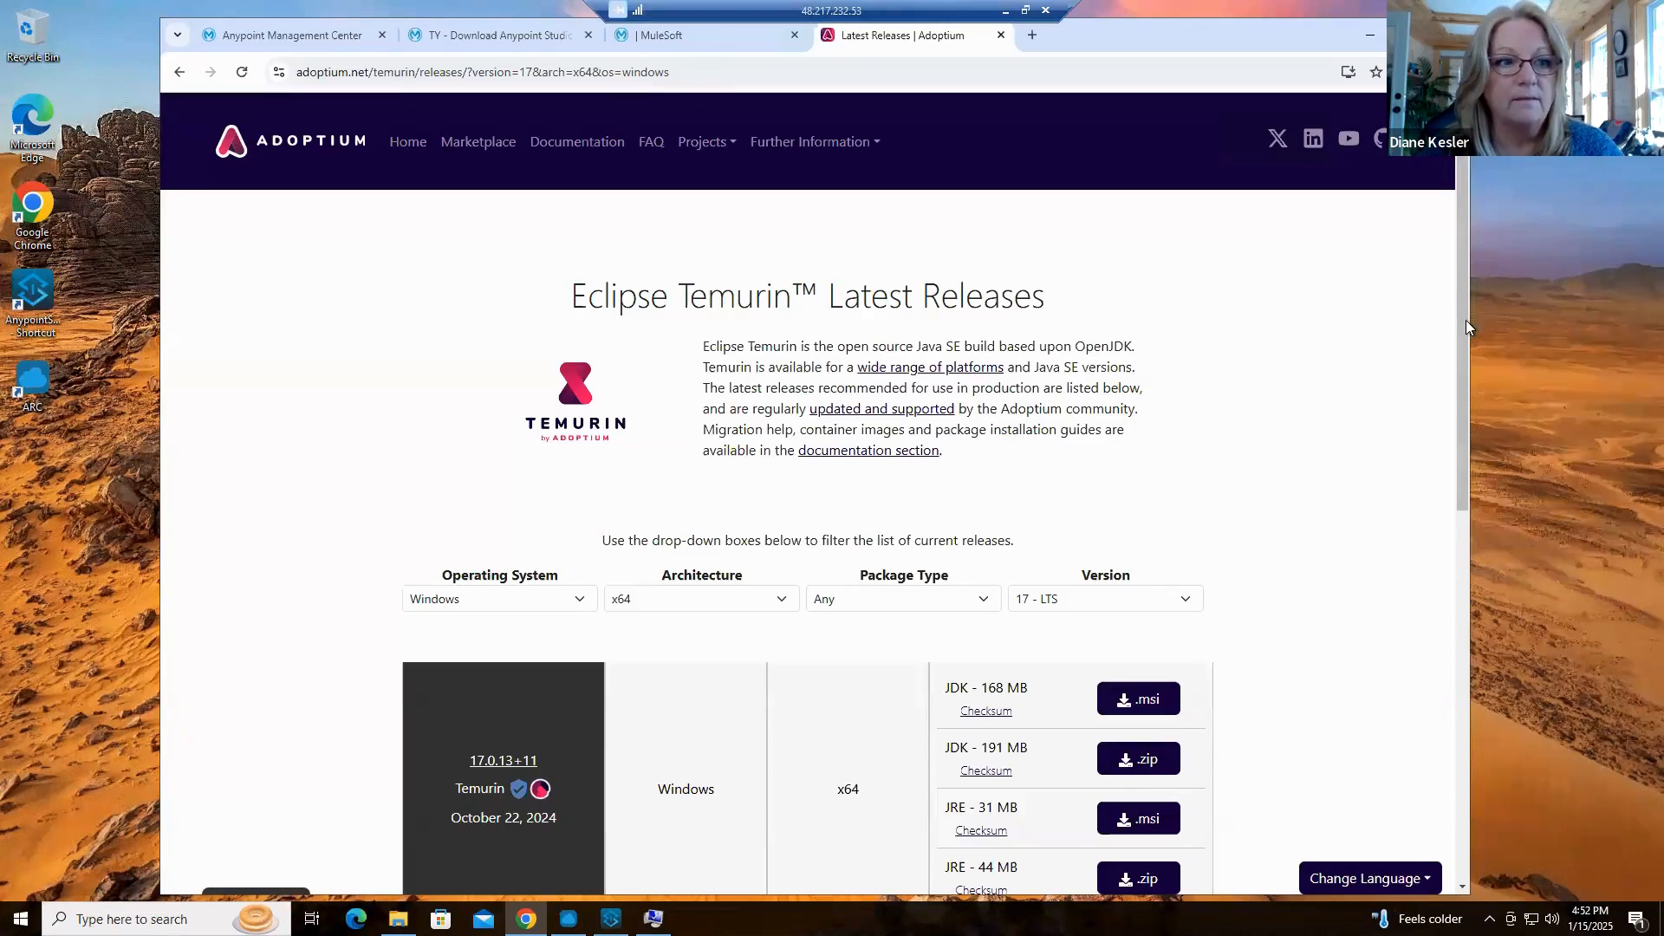
Review the Temurin 17 downloads for Windows x64 and the java application's path in the JDK bin folder, closing the folder window
scroll(1454, 398, "down", 2)
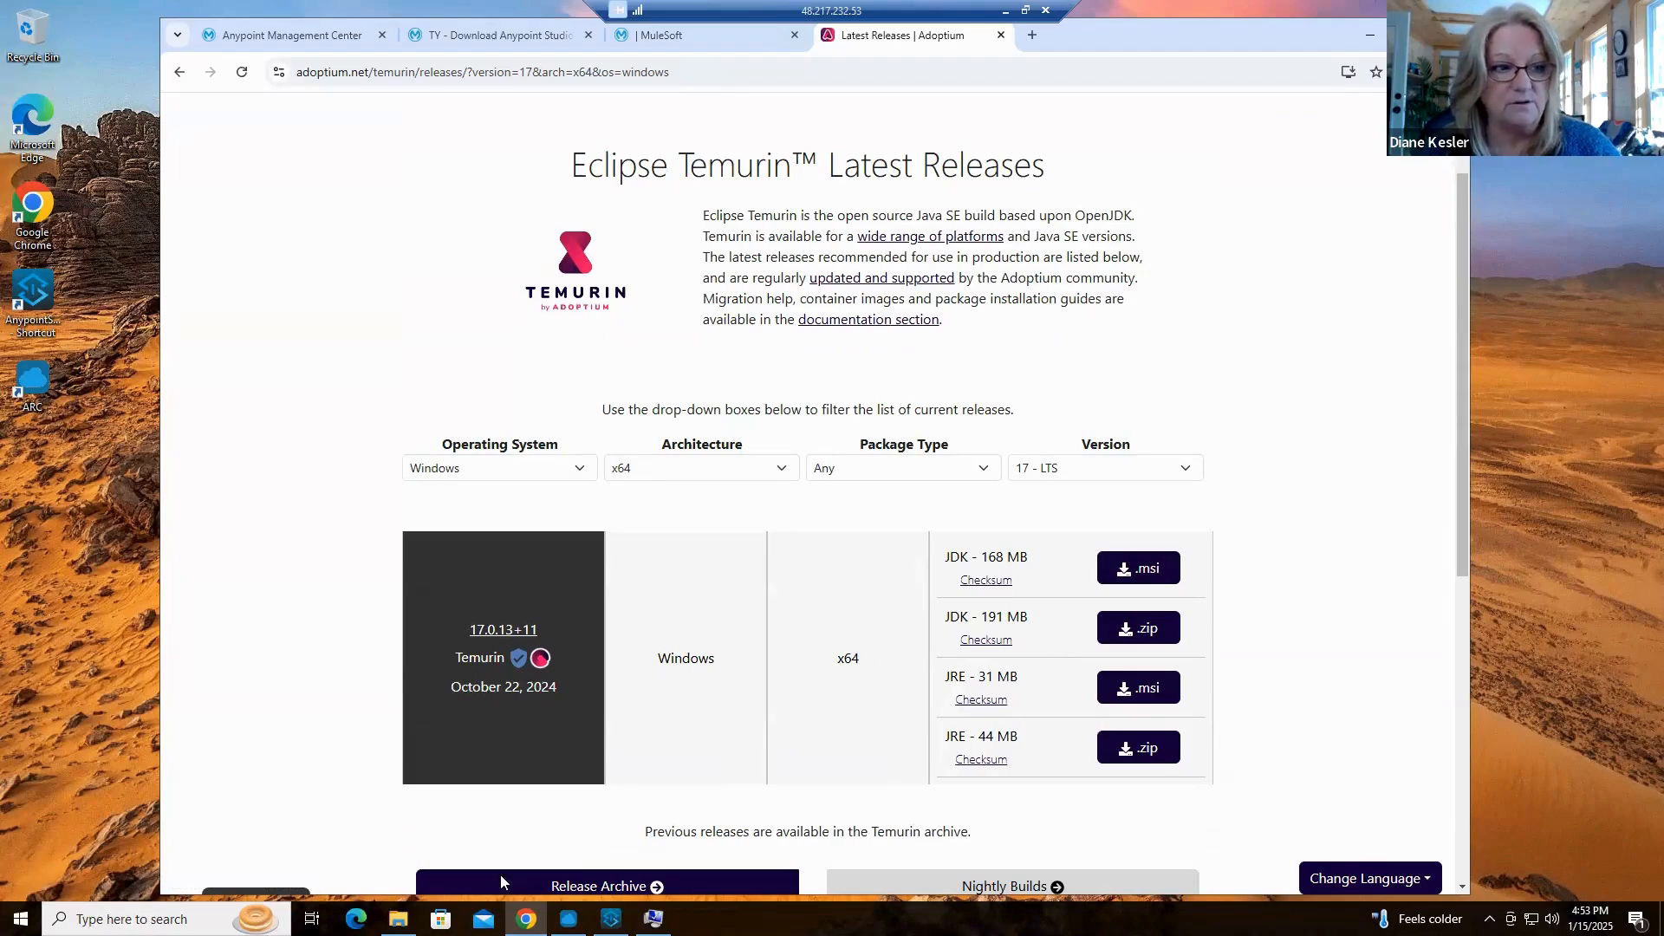
mouse_move(398, 919)
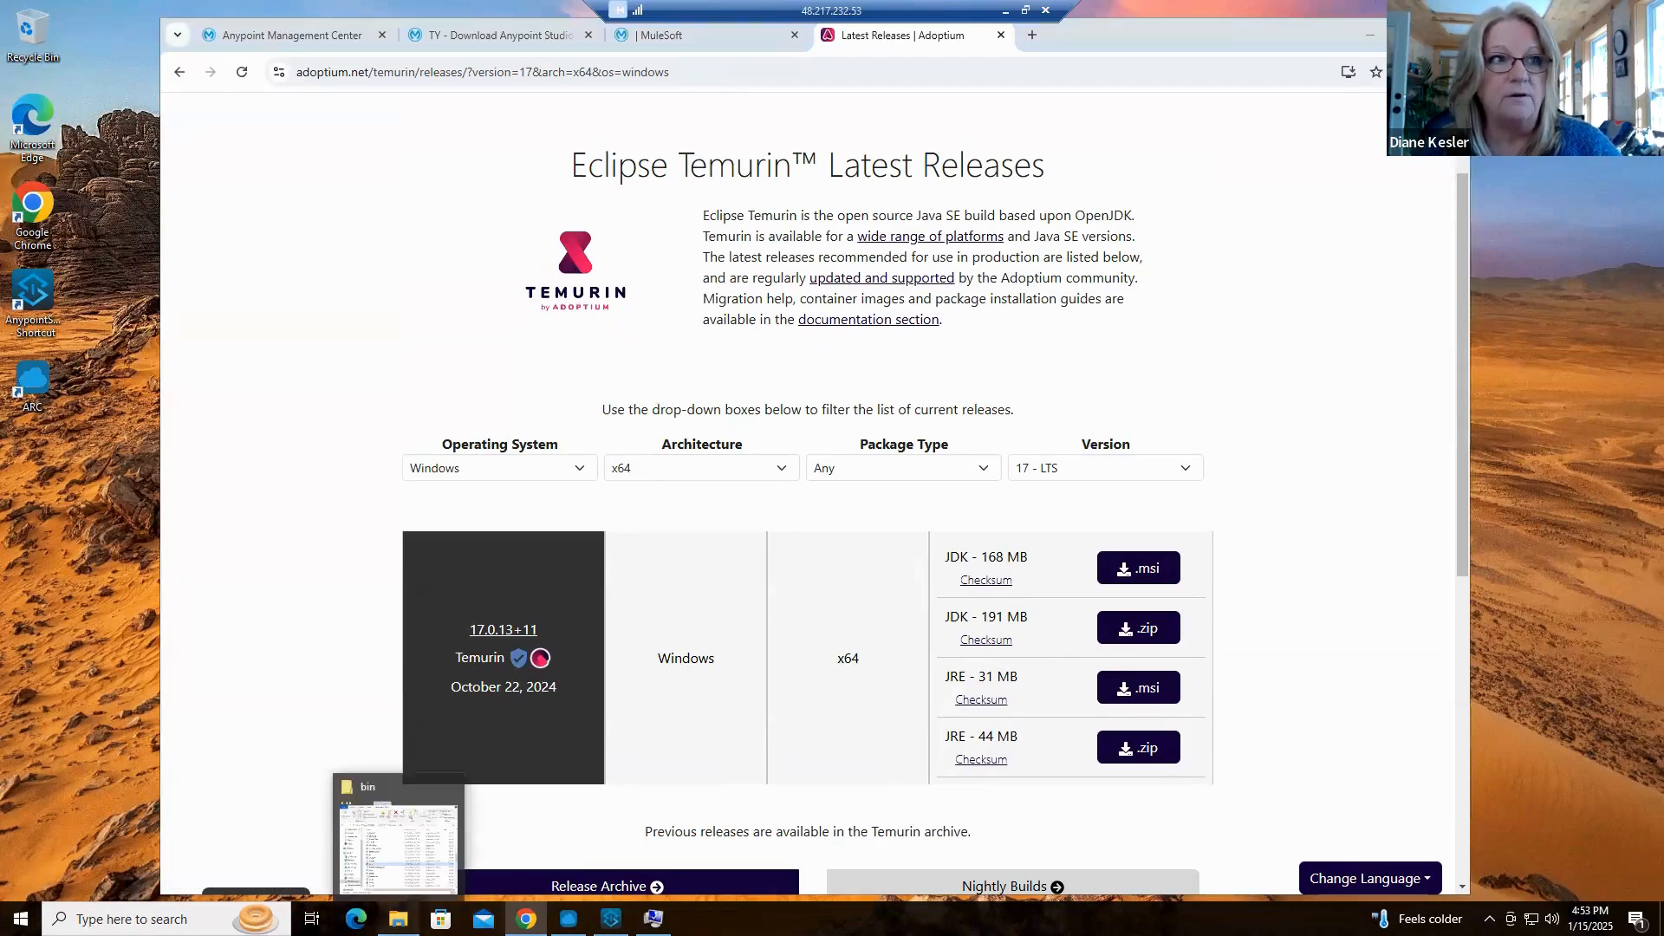
left_click(394, 827)
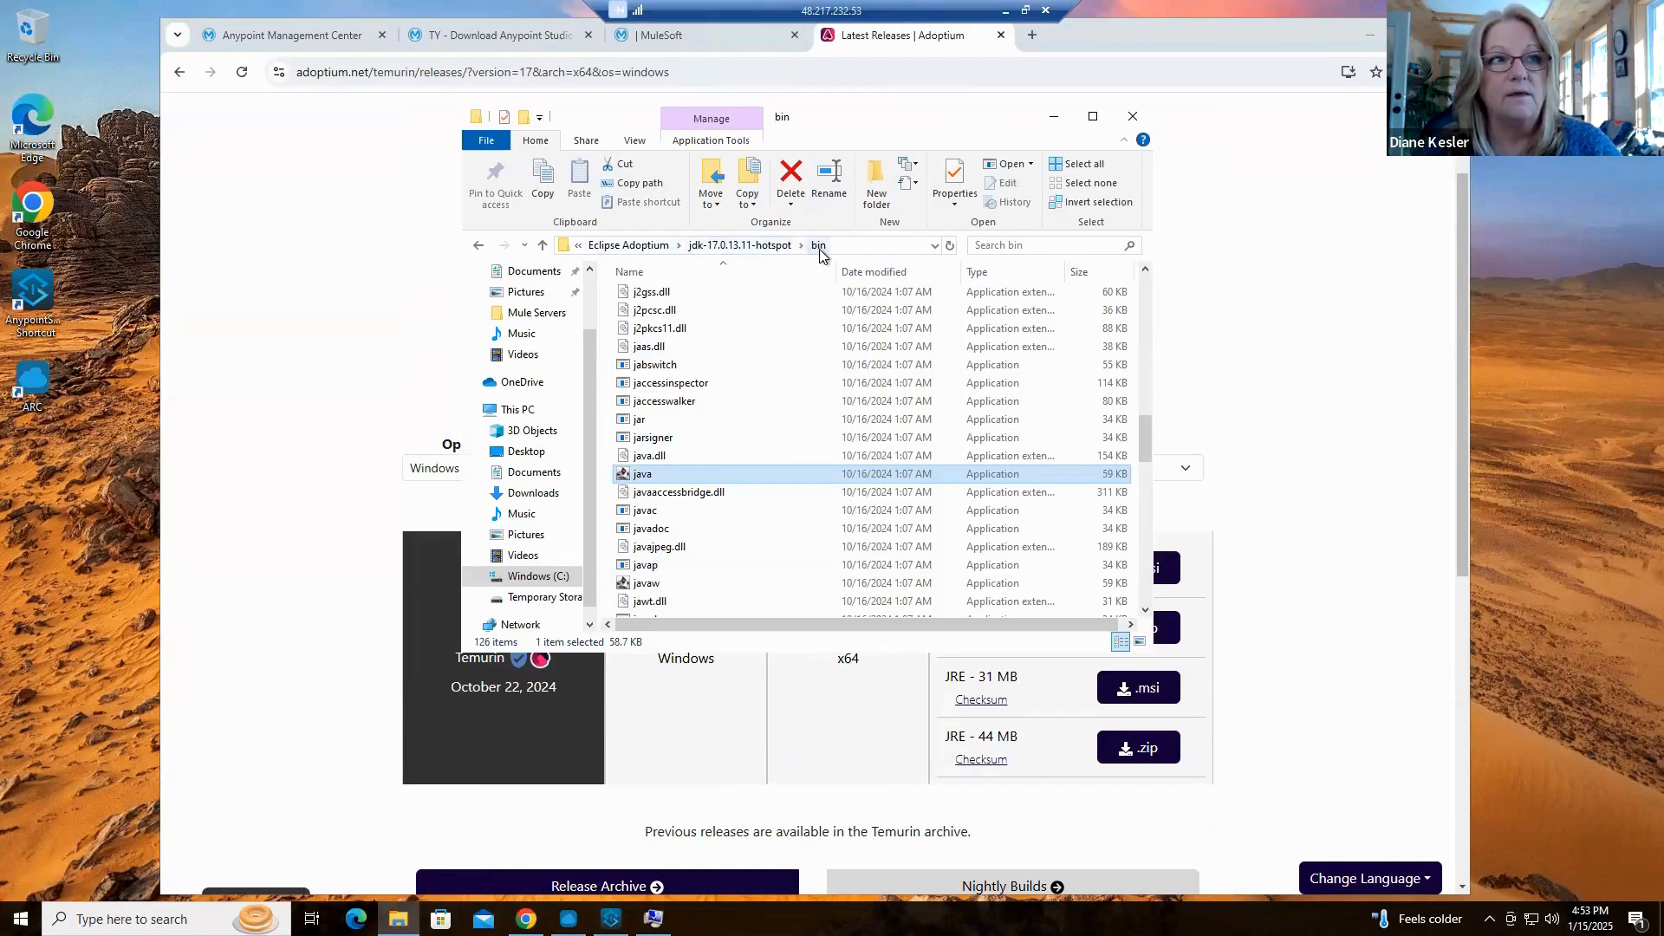
left_click(852, 248)
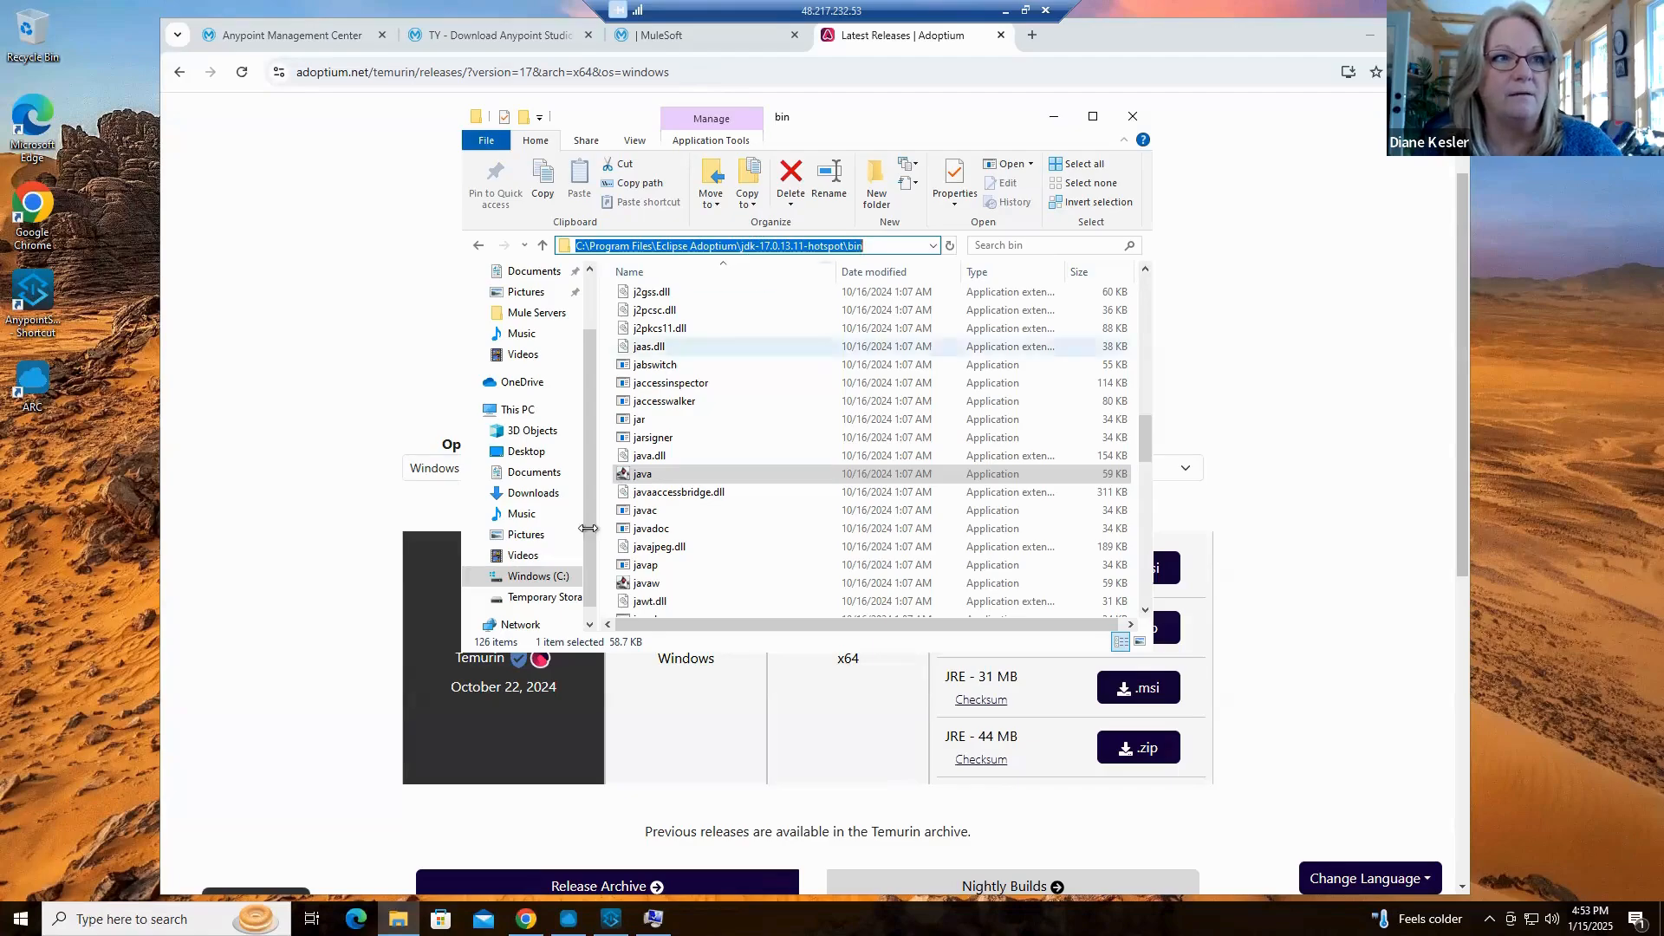
left_click(889, 250)
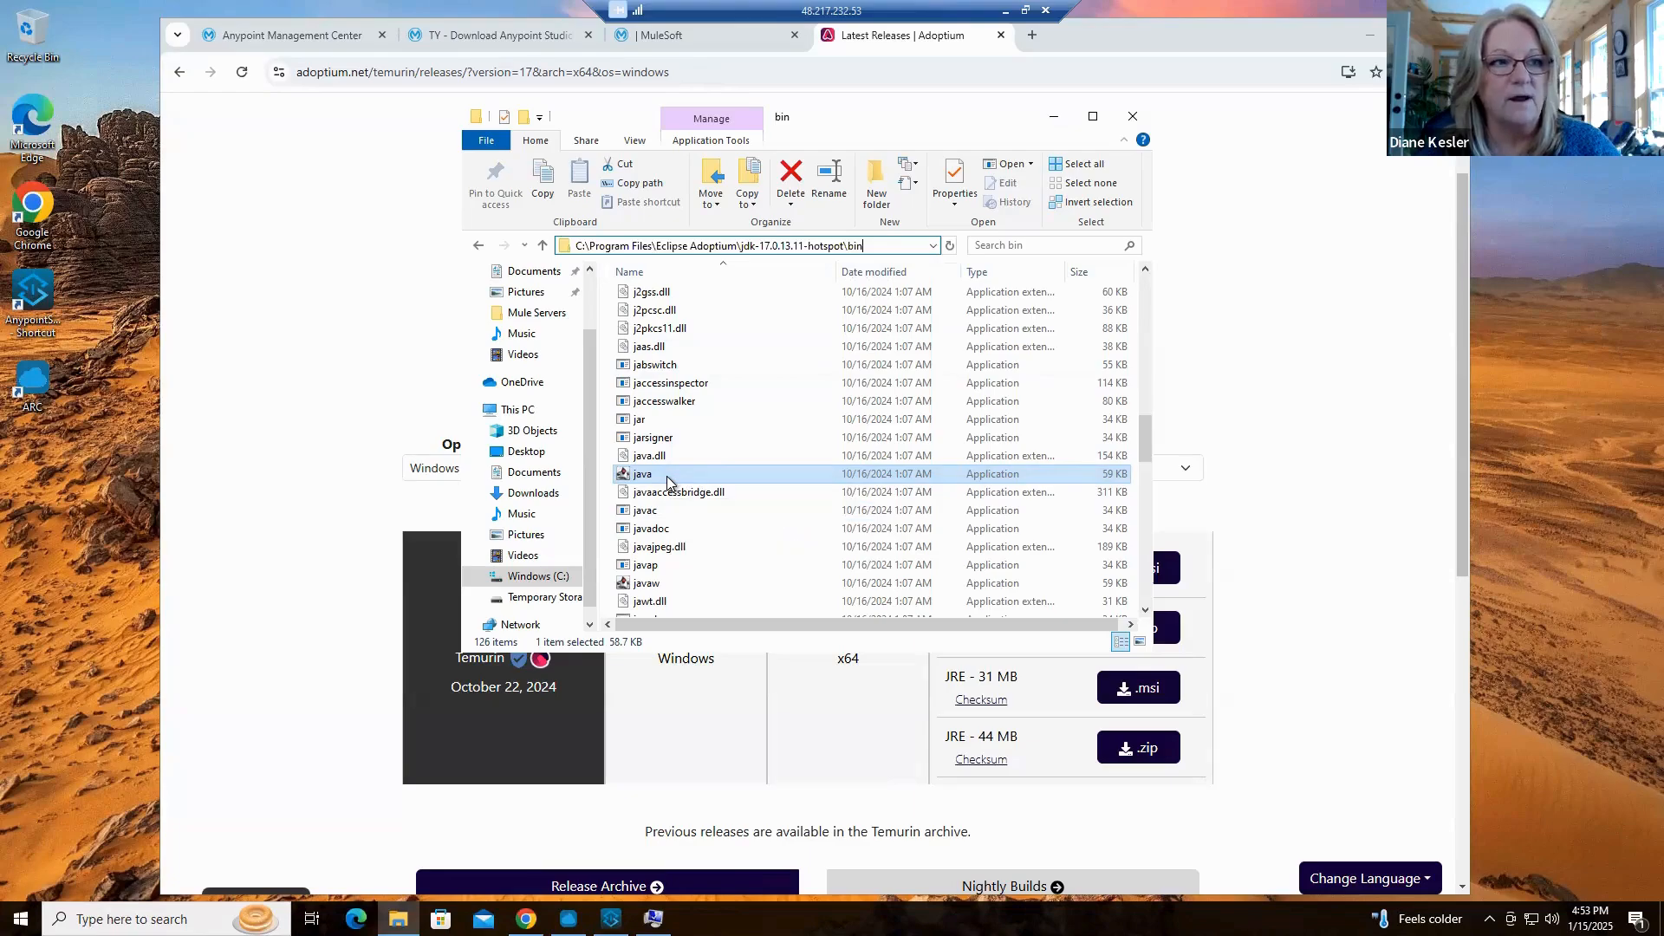
right_click(667, 476)
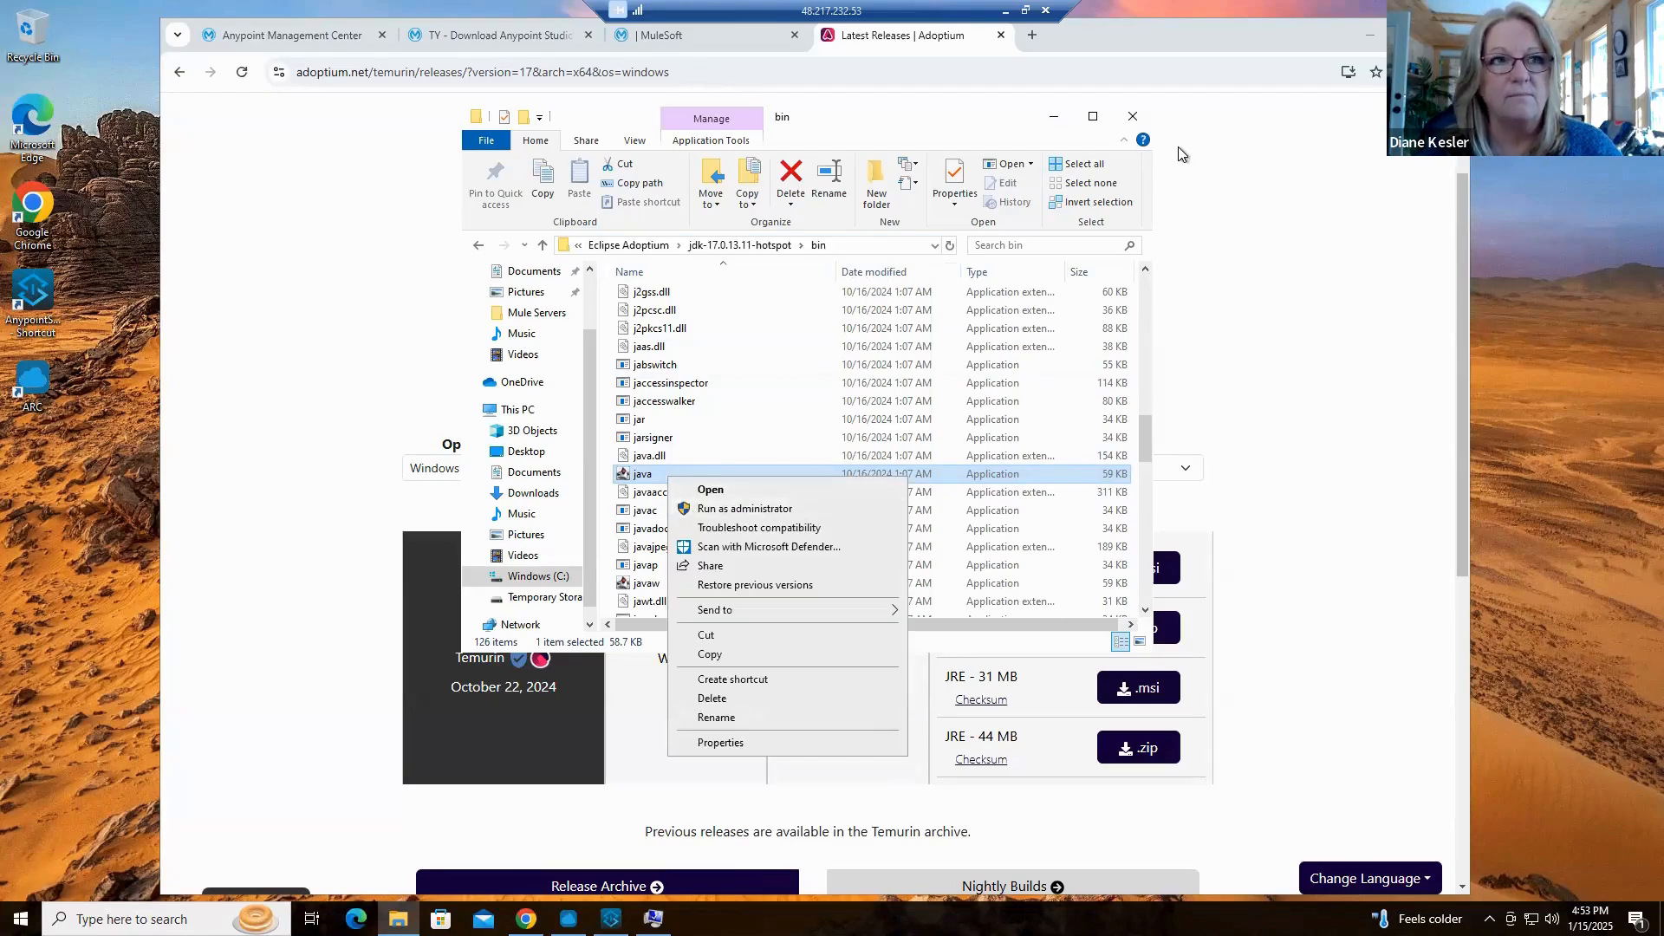
left_click(1133, 116)
left_click(1133, 116)
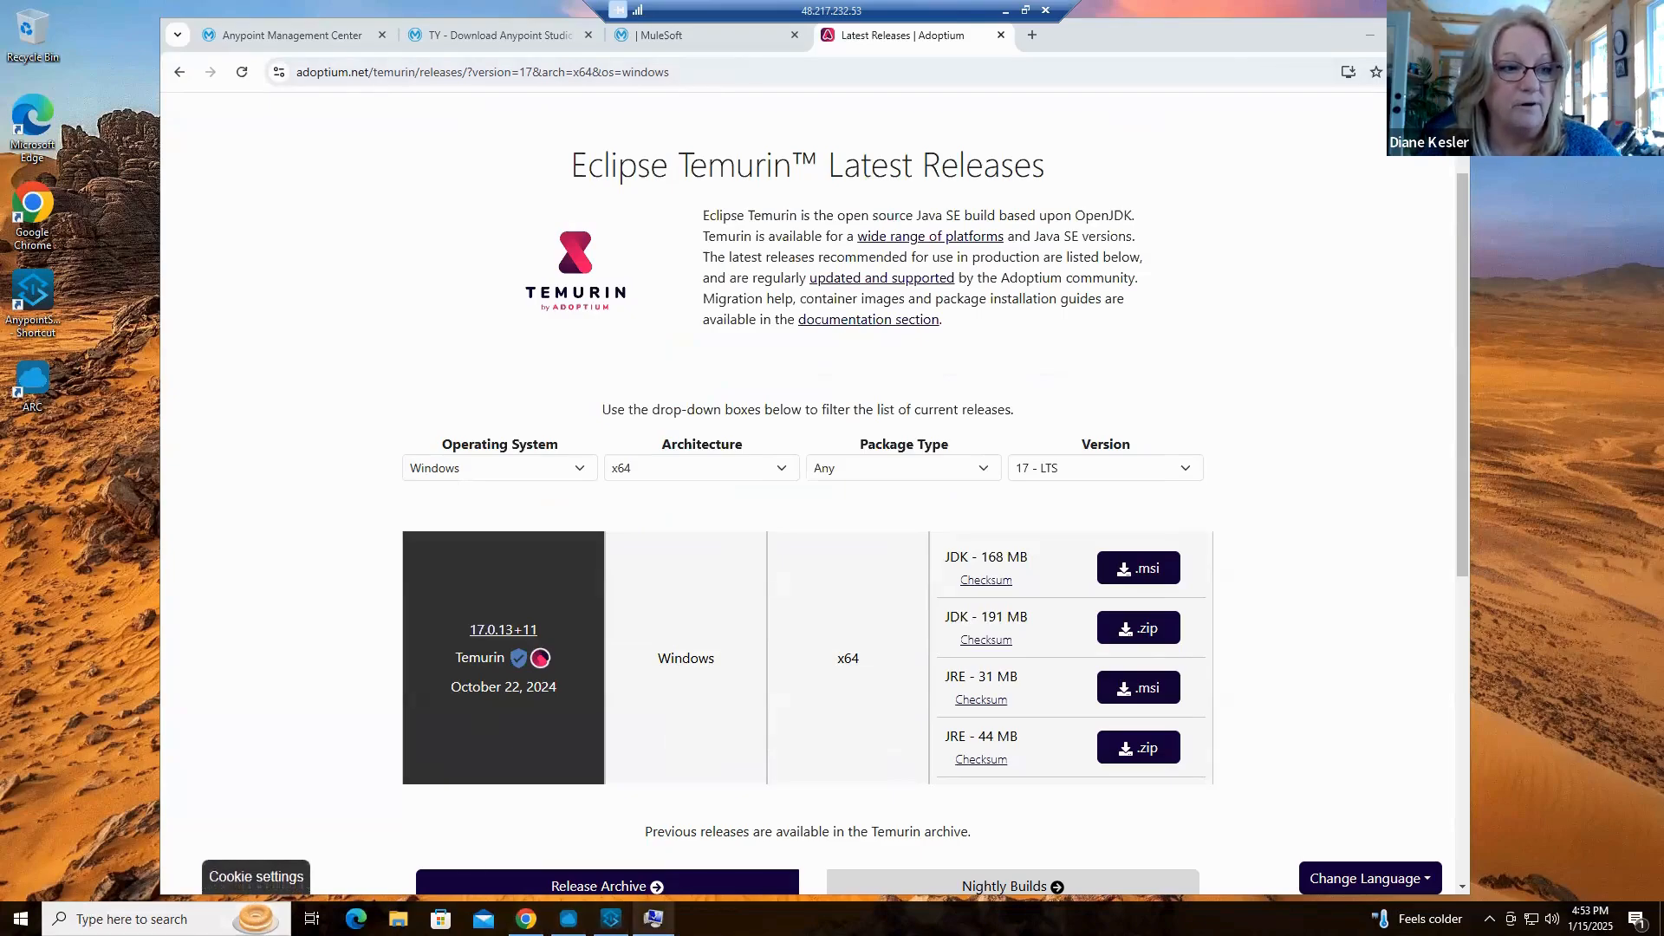
Check the value of the JAVA_HOME system variable in the Environment Variables of System Properties, leaving it without changes
mouse_move(653, 917)
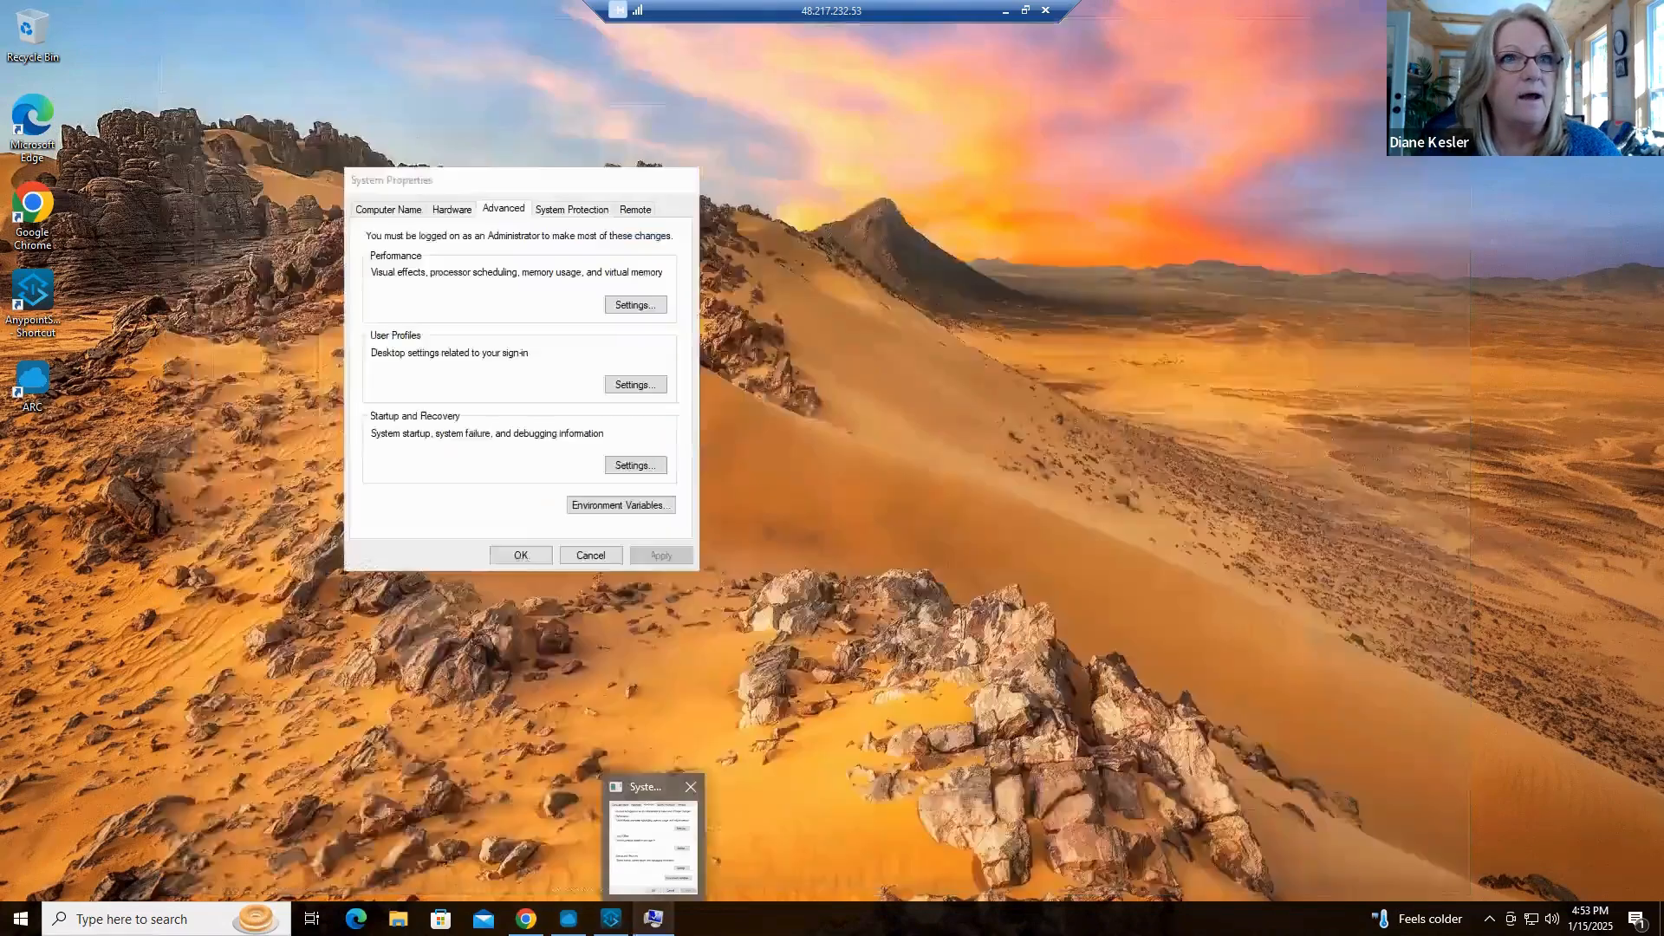
left_click(659, 839)
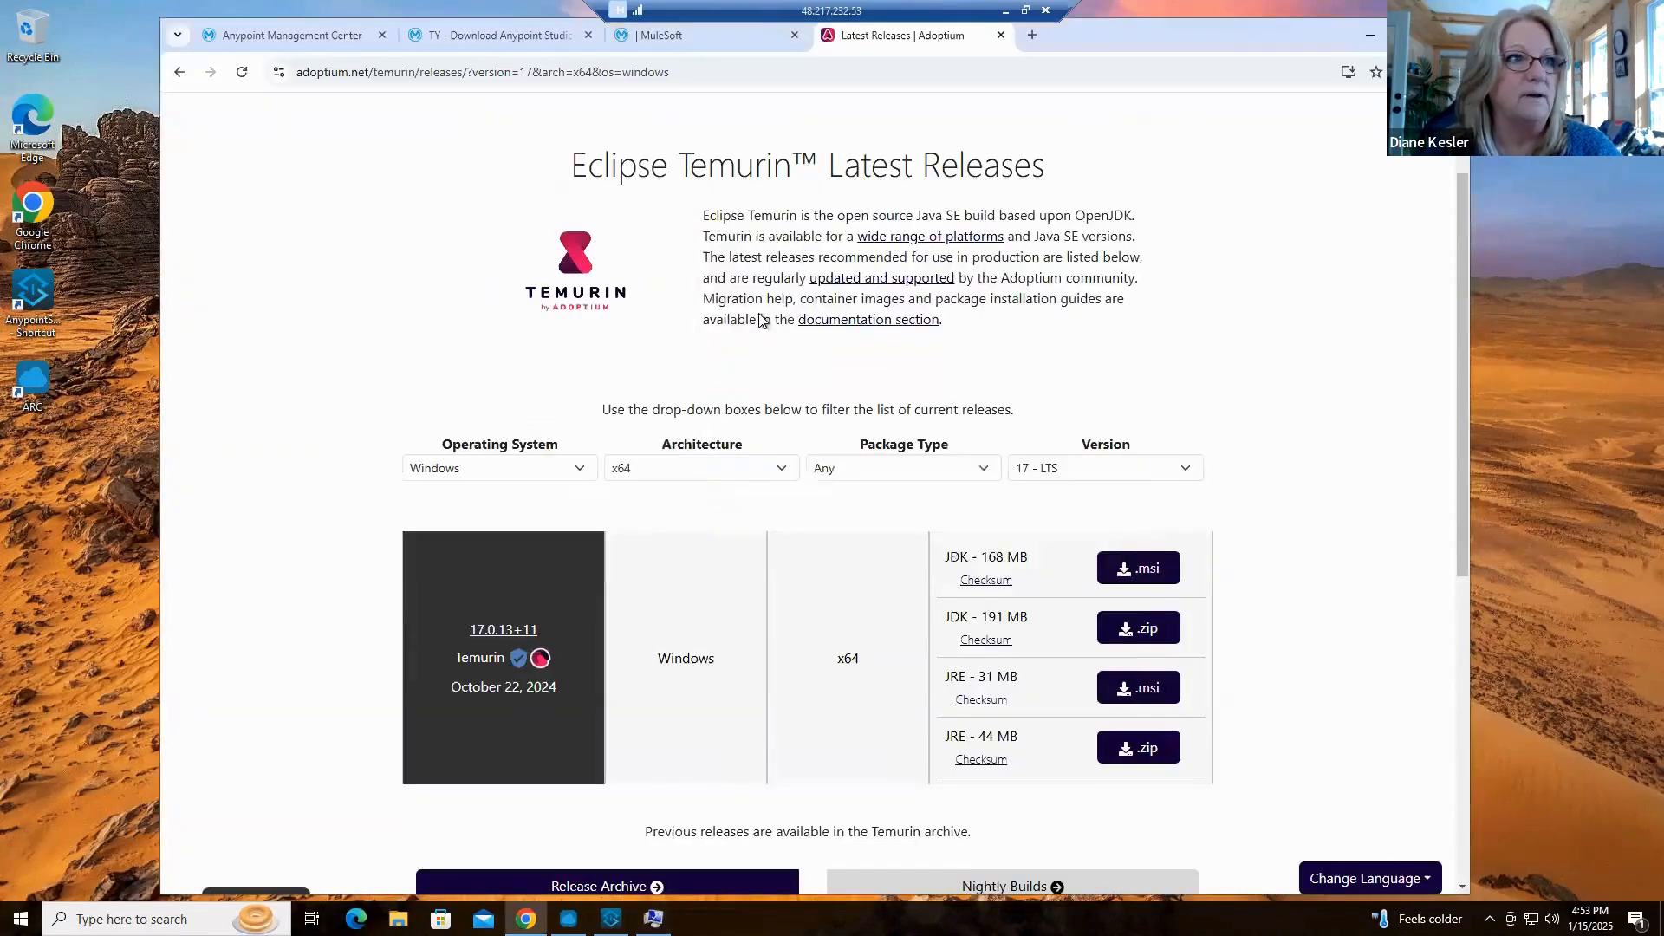
left_click(1371, 41)
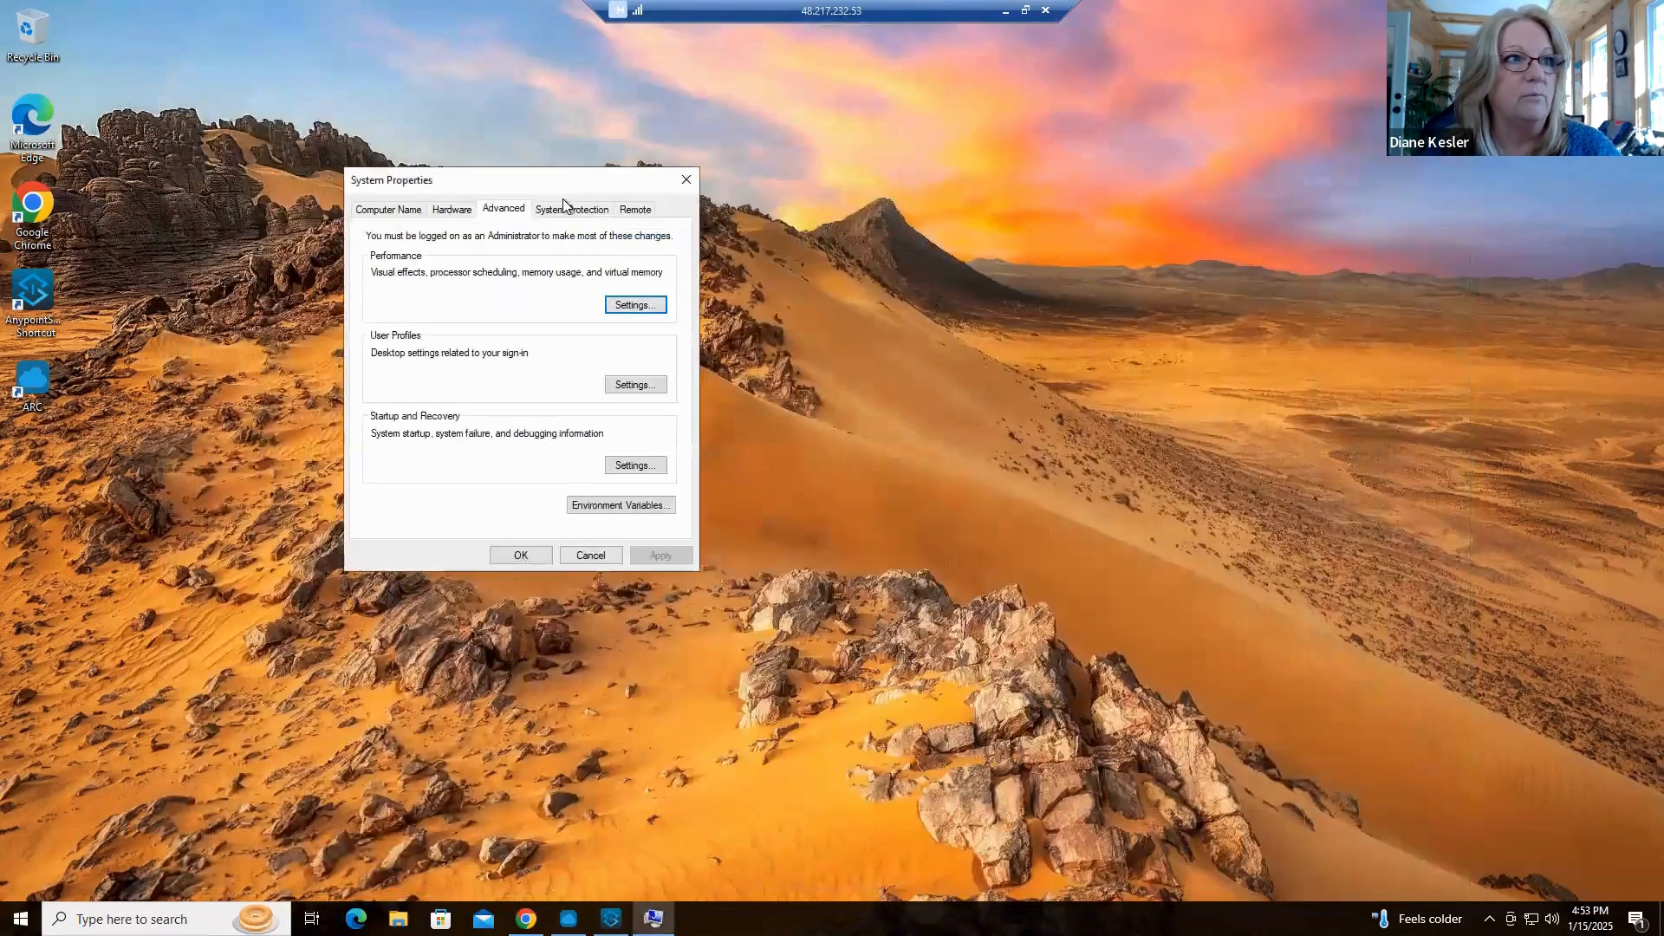
left_click(929, 482)
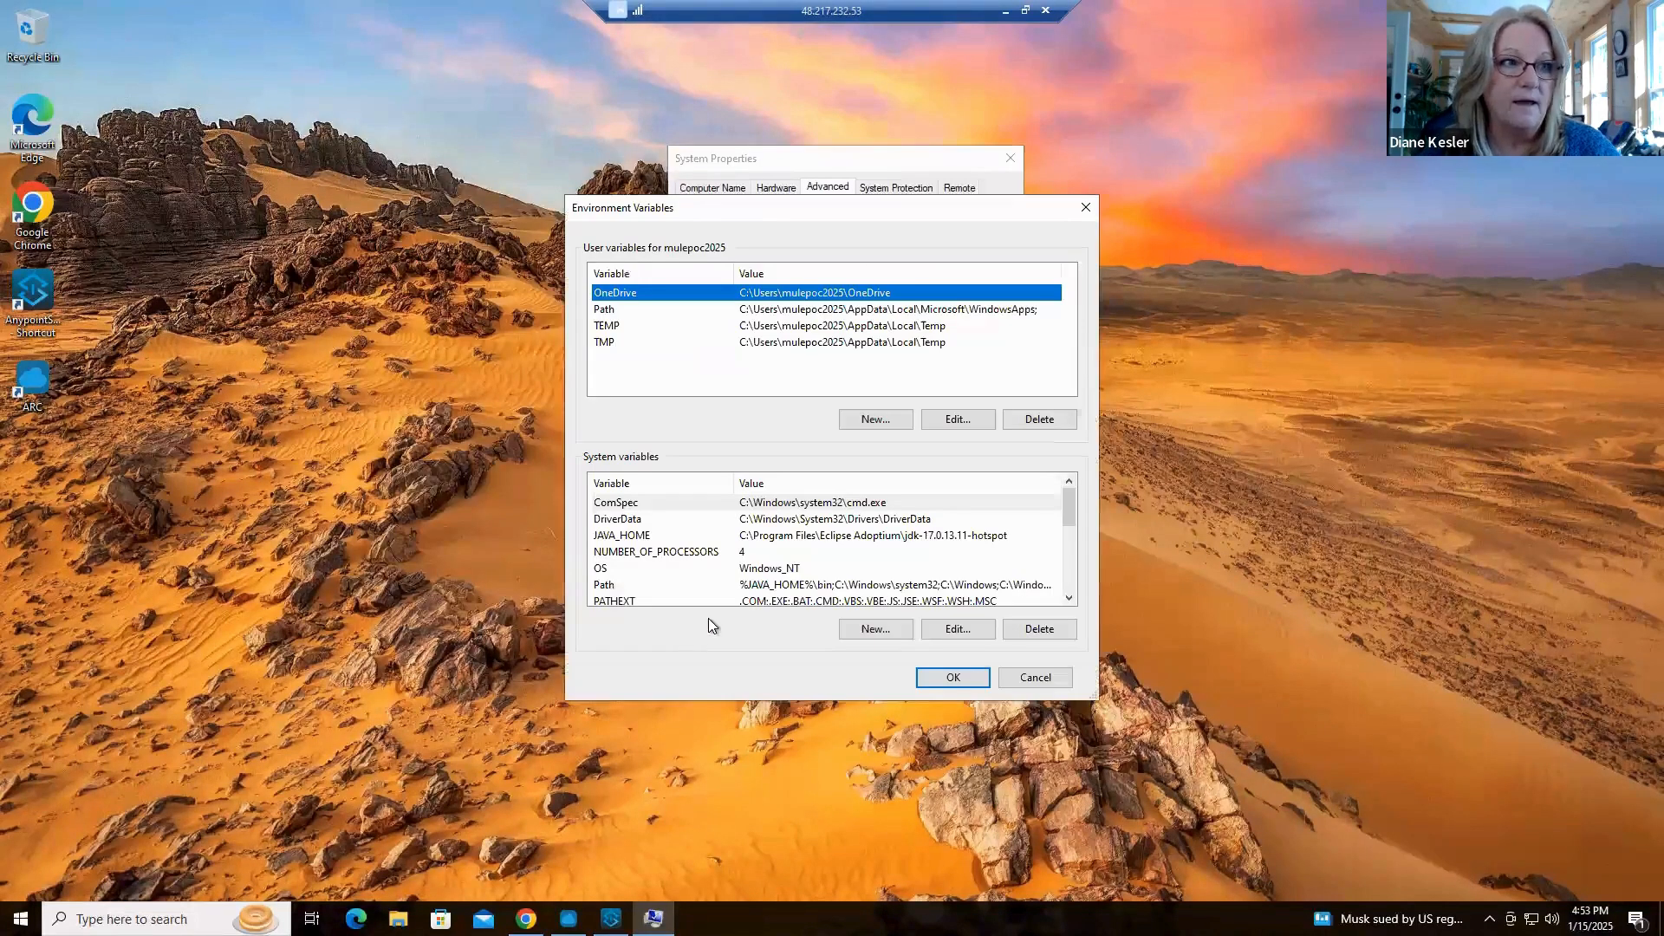
left_click(625, 540)
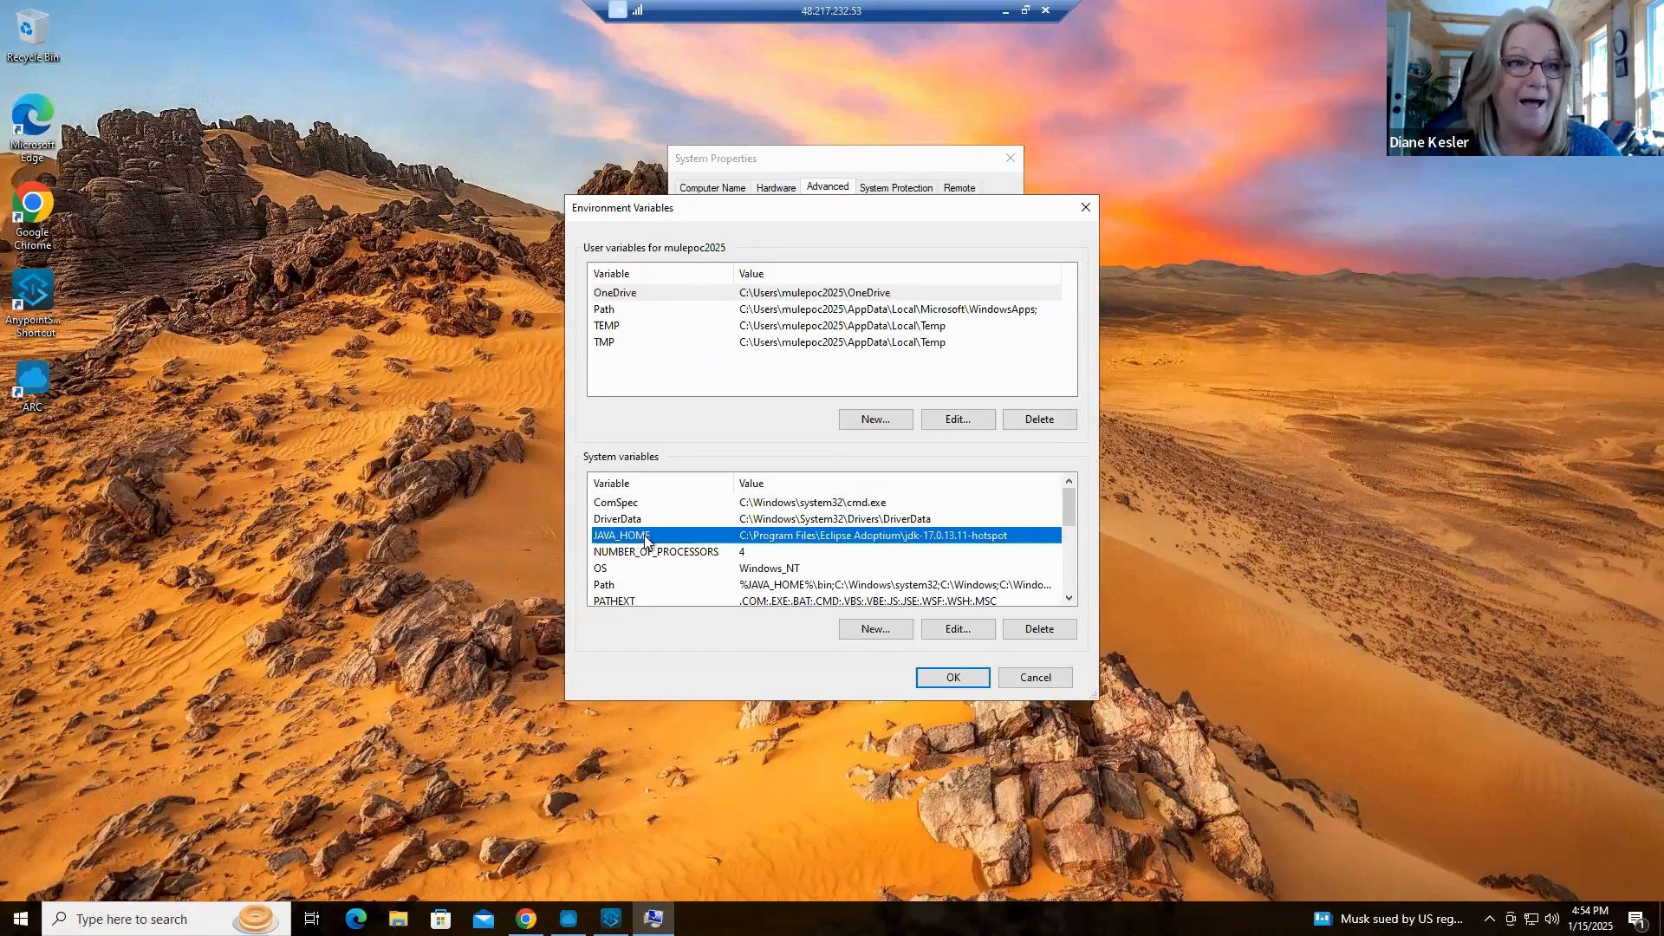
left_click(959, 632)
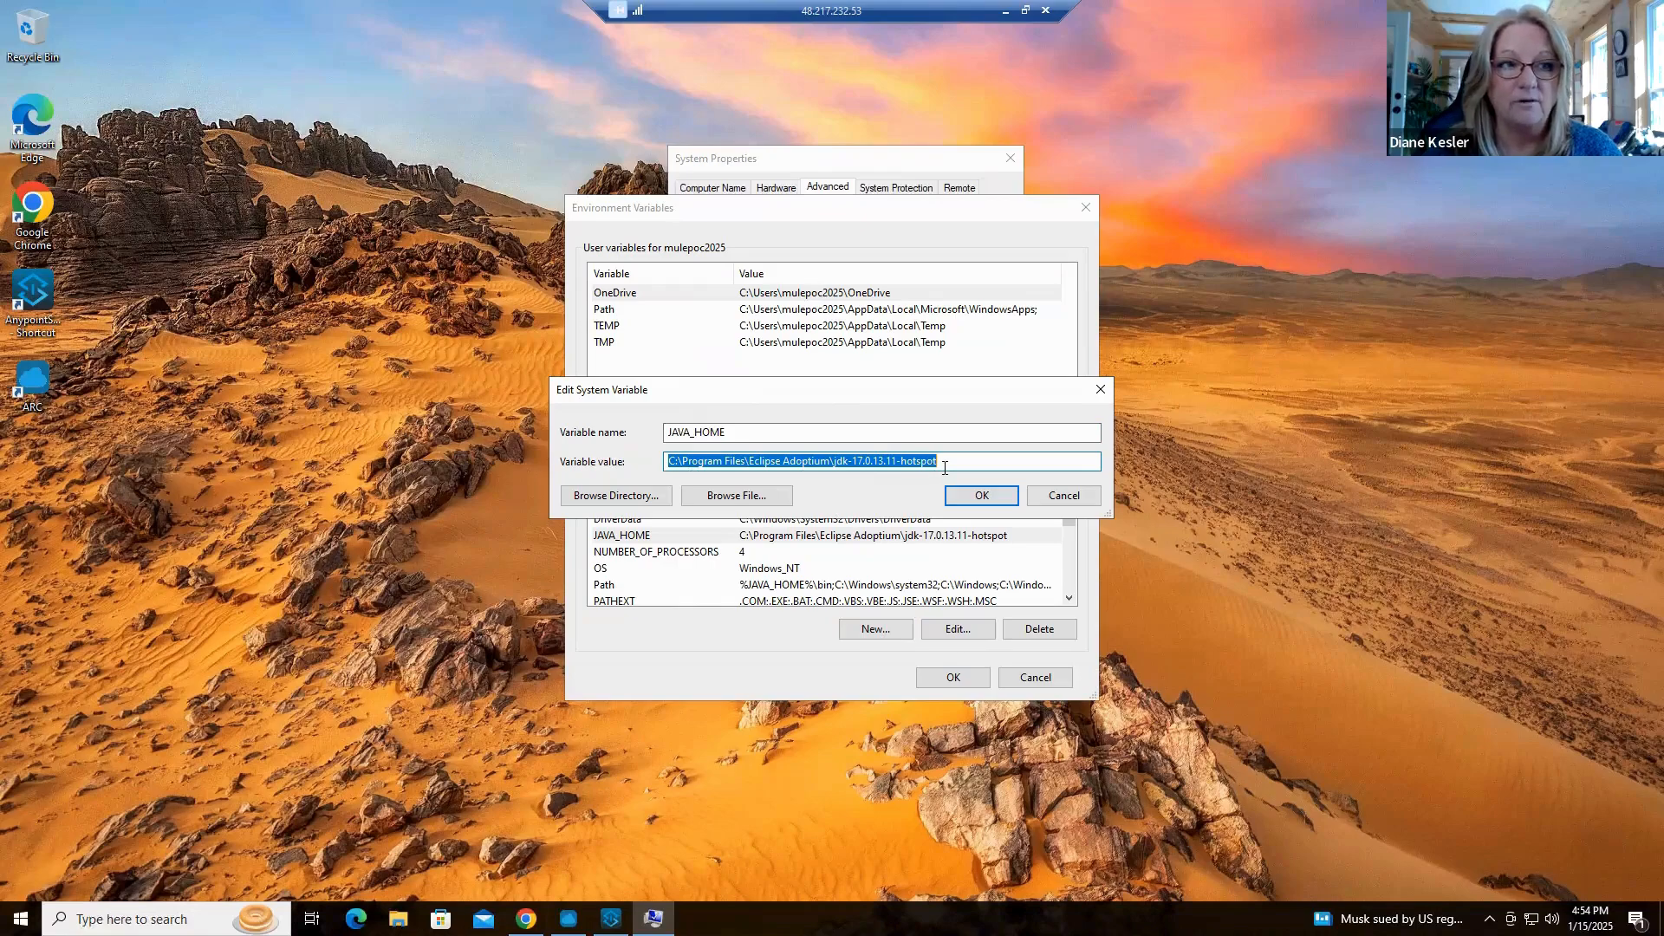
left_click(1061, 497)
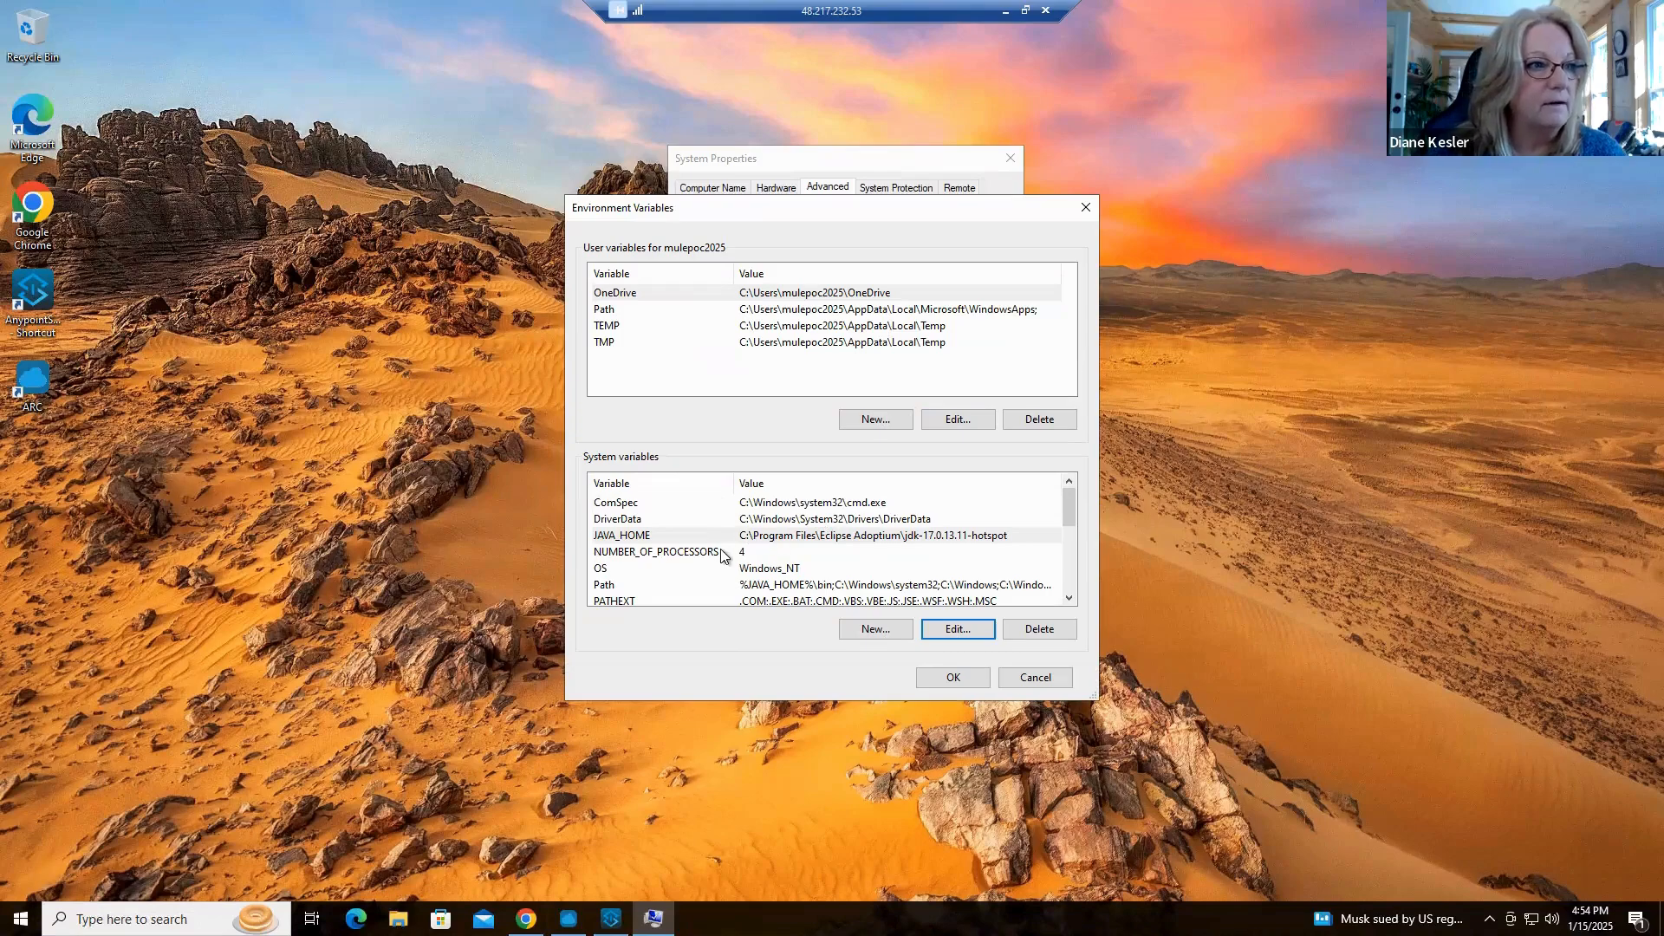
Inspect the %JAVA_HOME%\bin entry in the system Path variable without changing it, and close the Environment Variables and System Properties dialogs
left_click(765, 585)
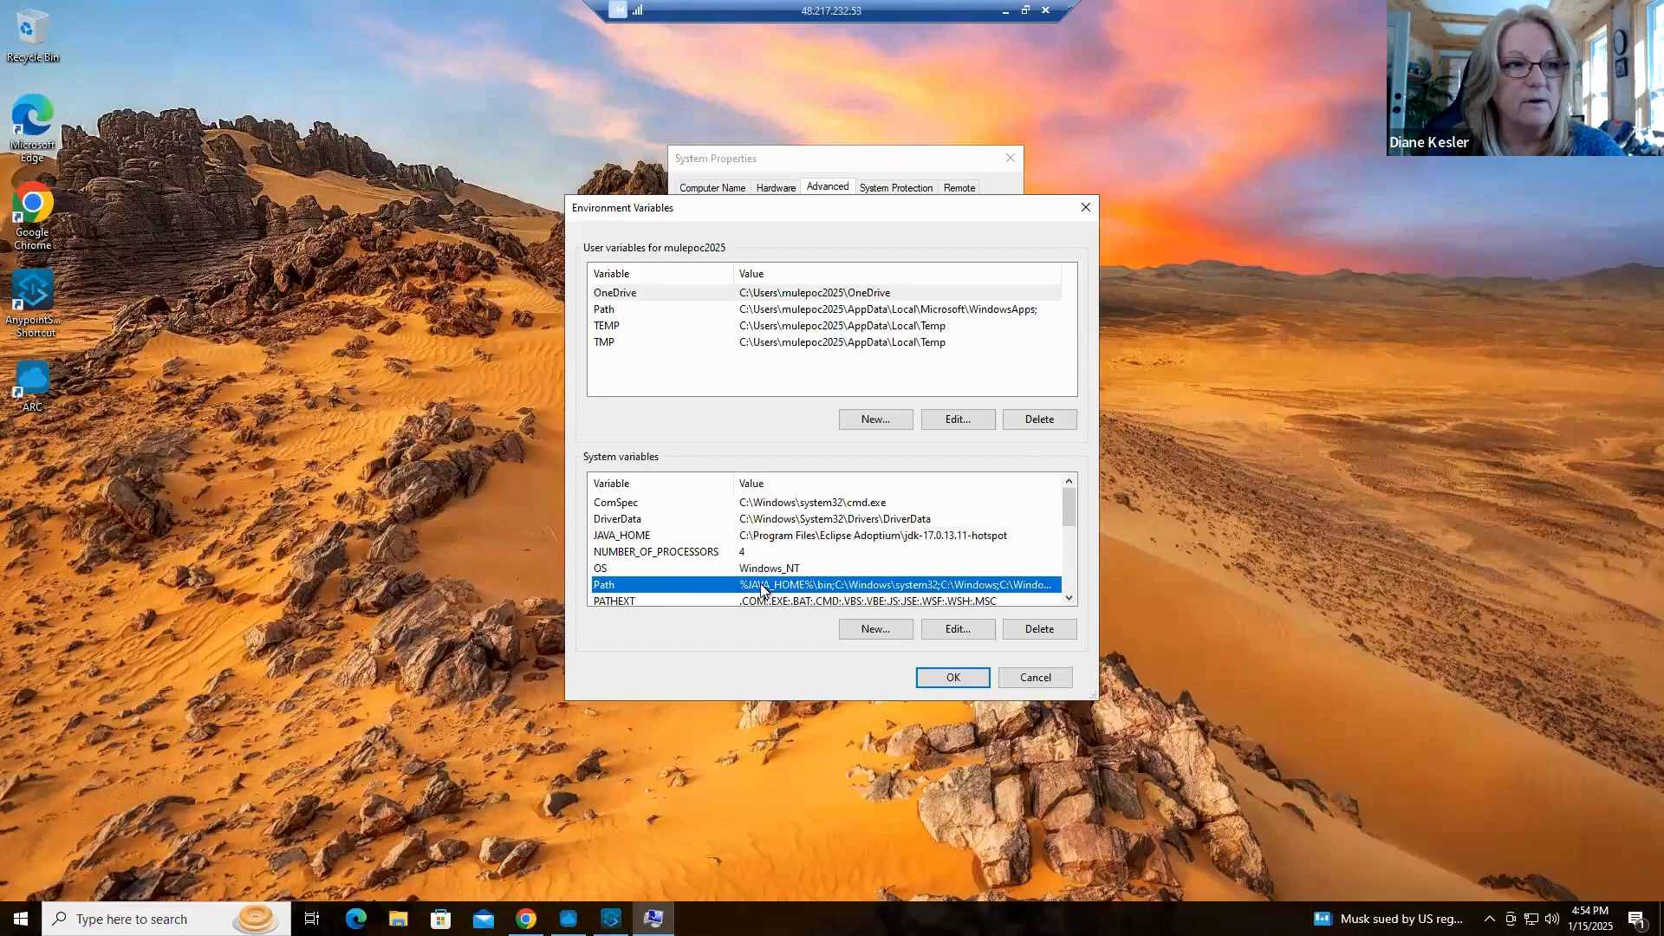
double_click(760, 586)
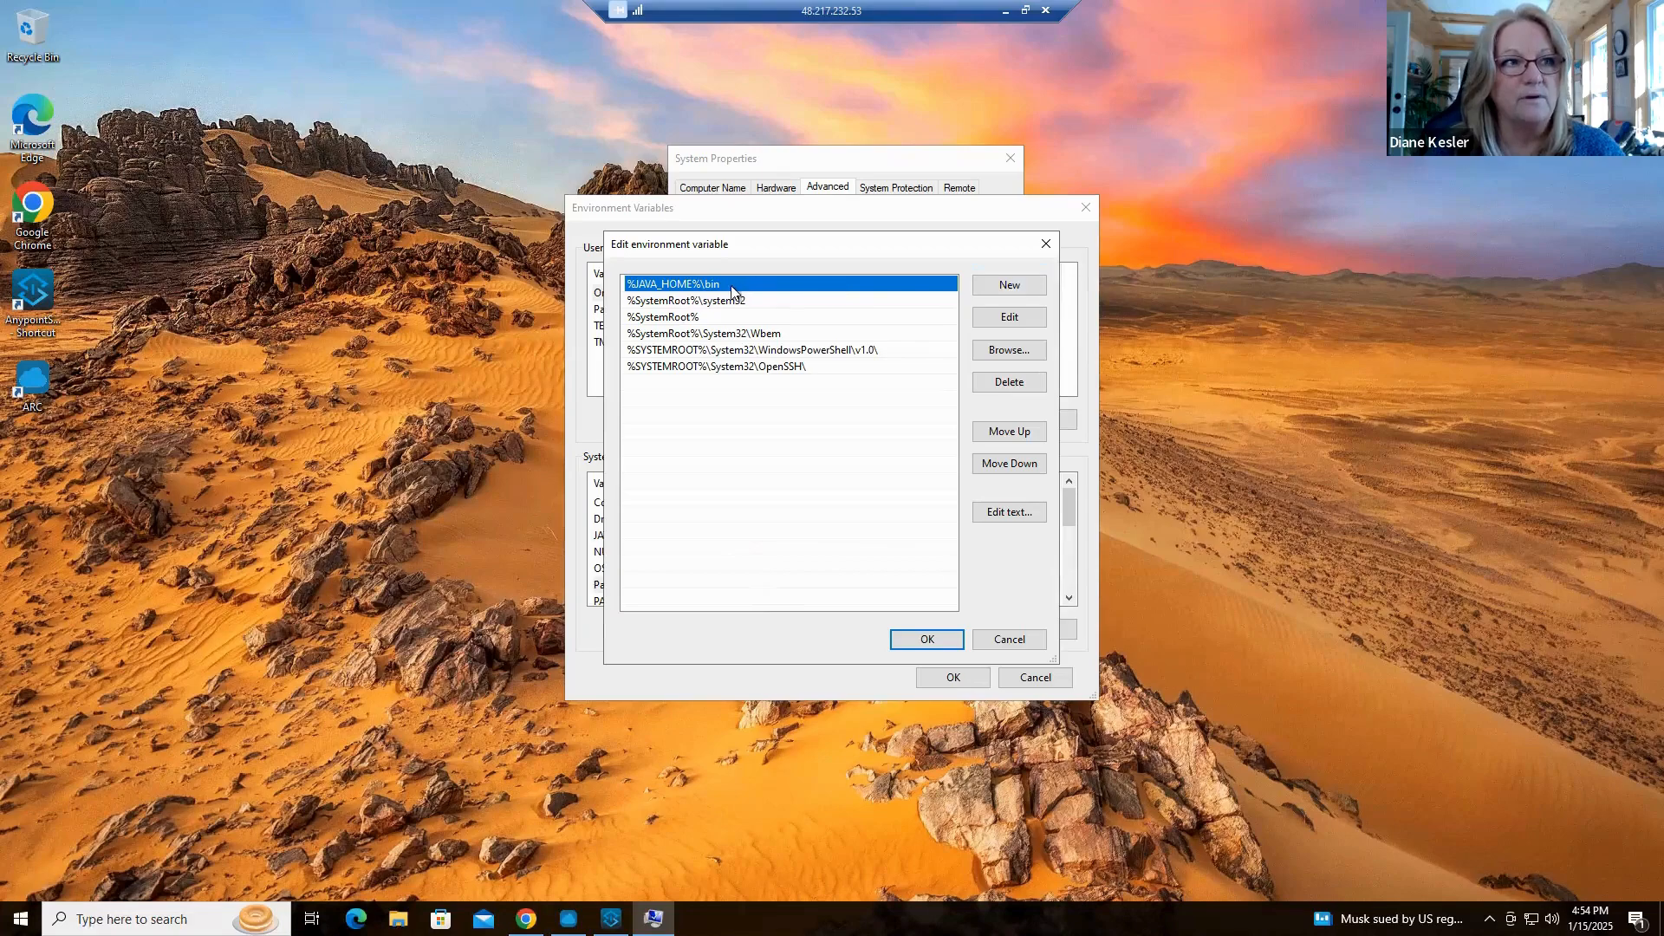
left_click(1008, 317)
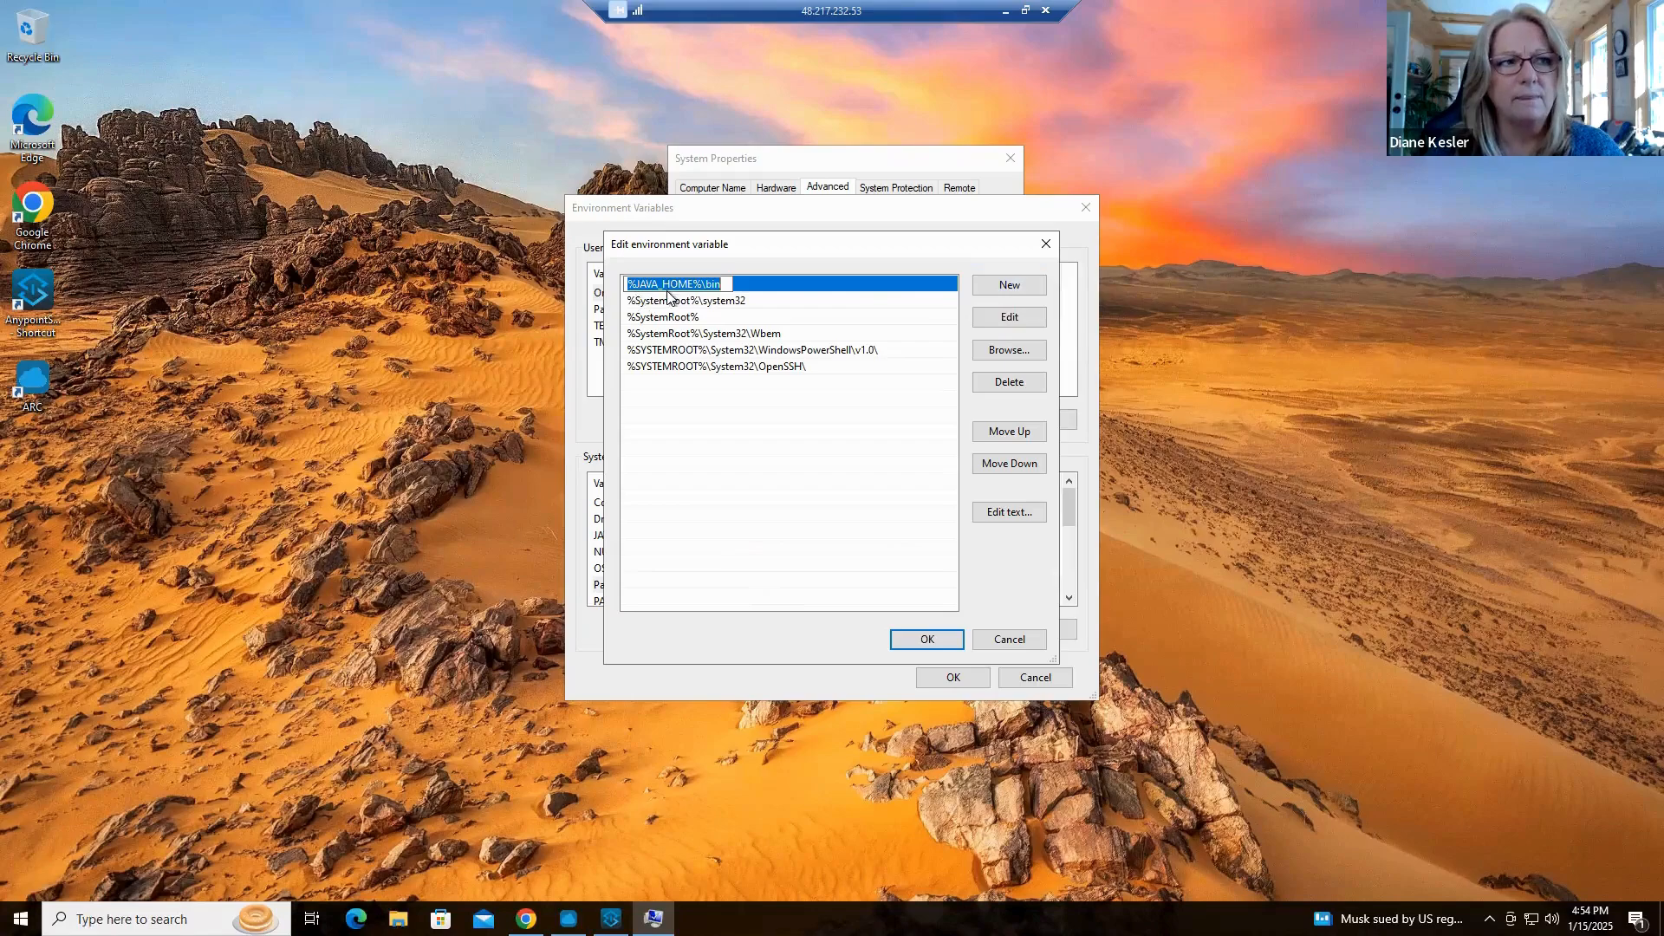
left_click(786, 290)
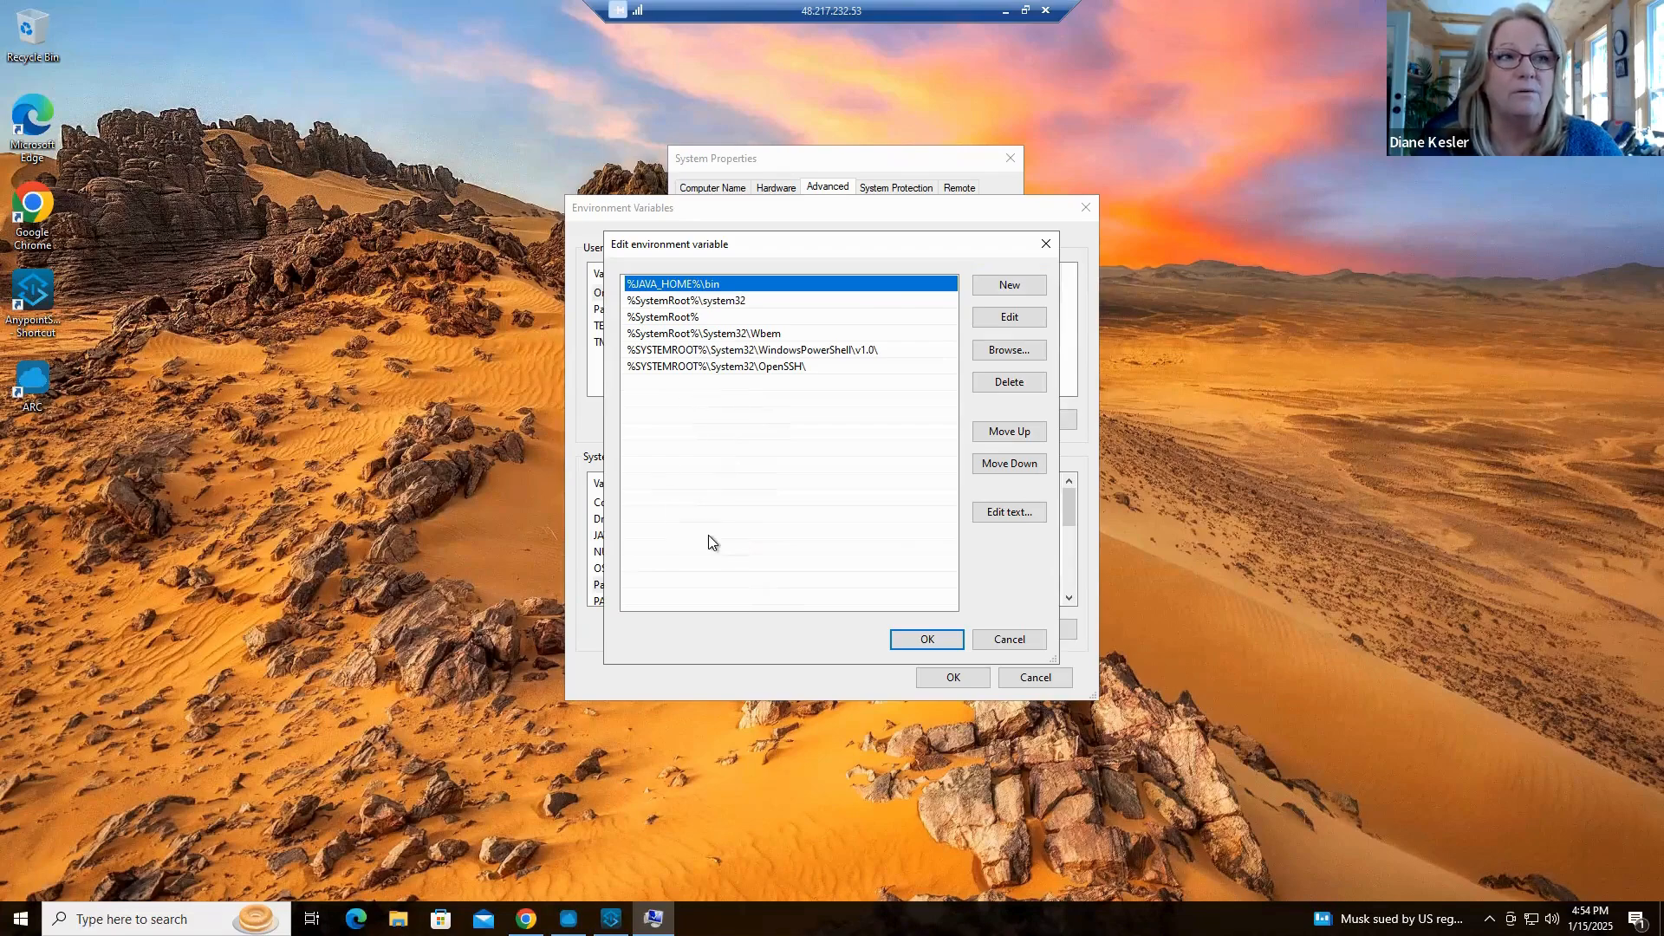
left_click(1010, 640)
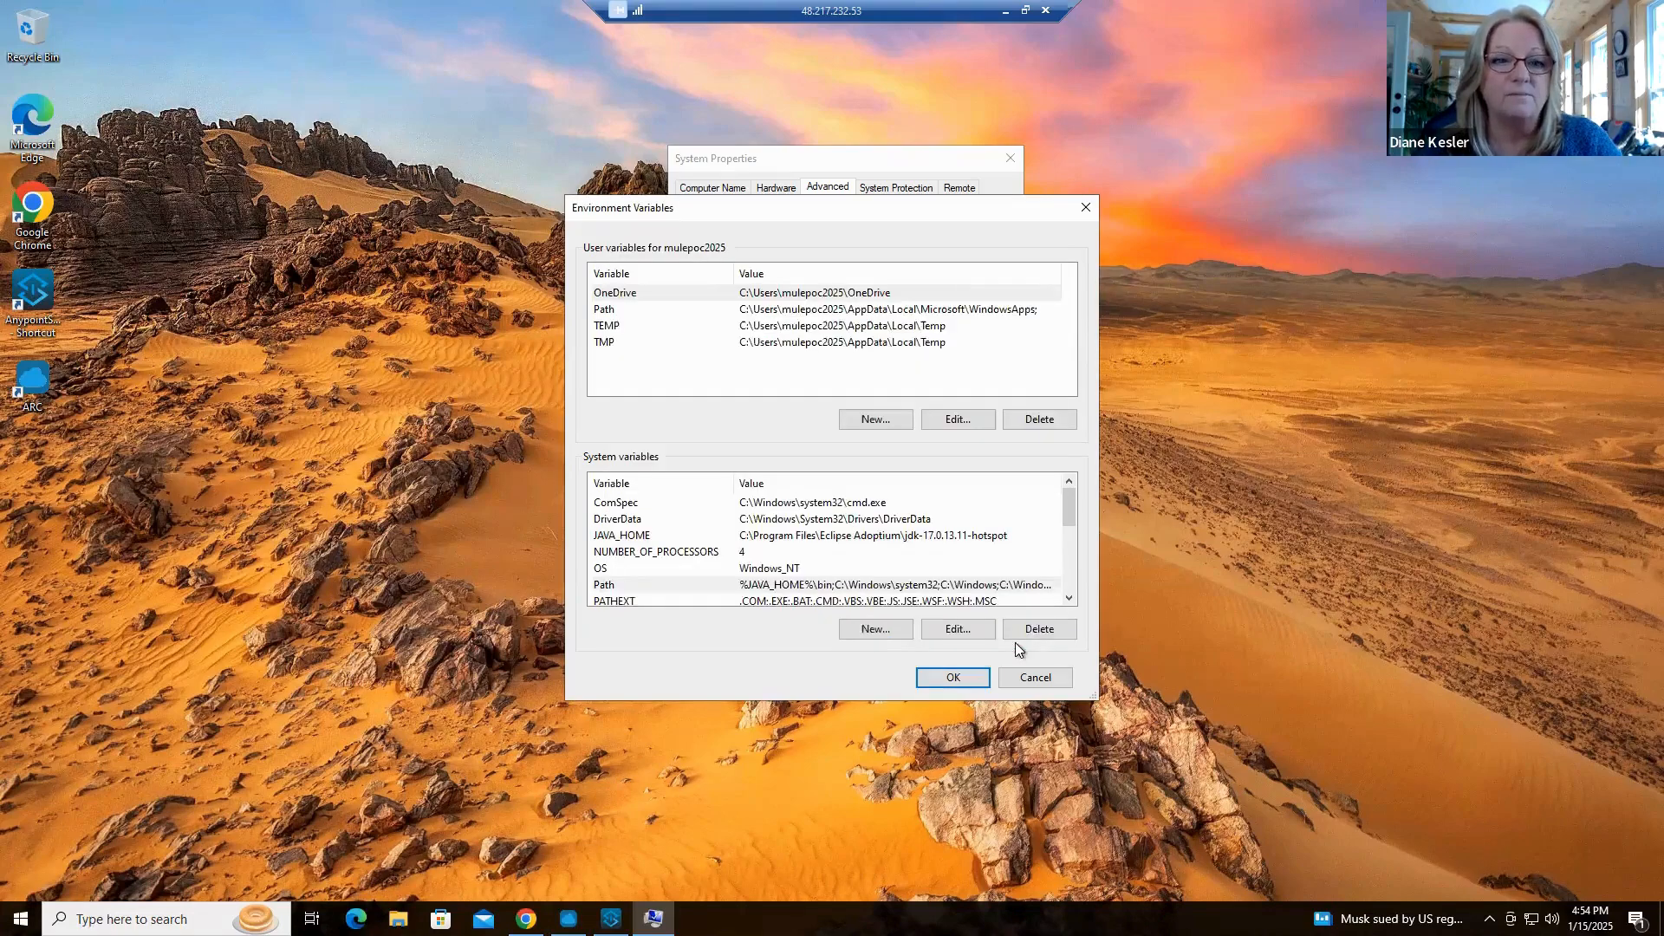
left_click(1053, 681)
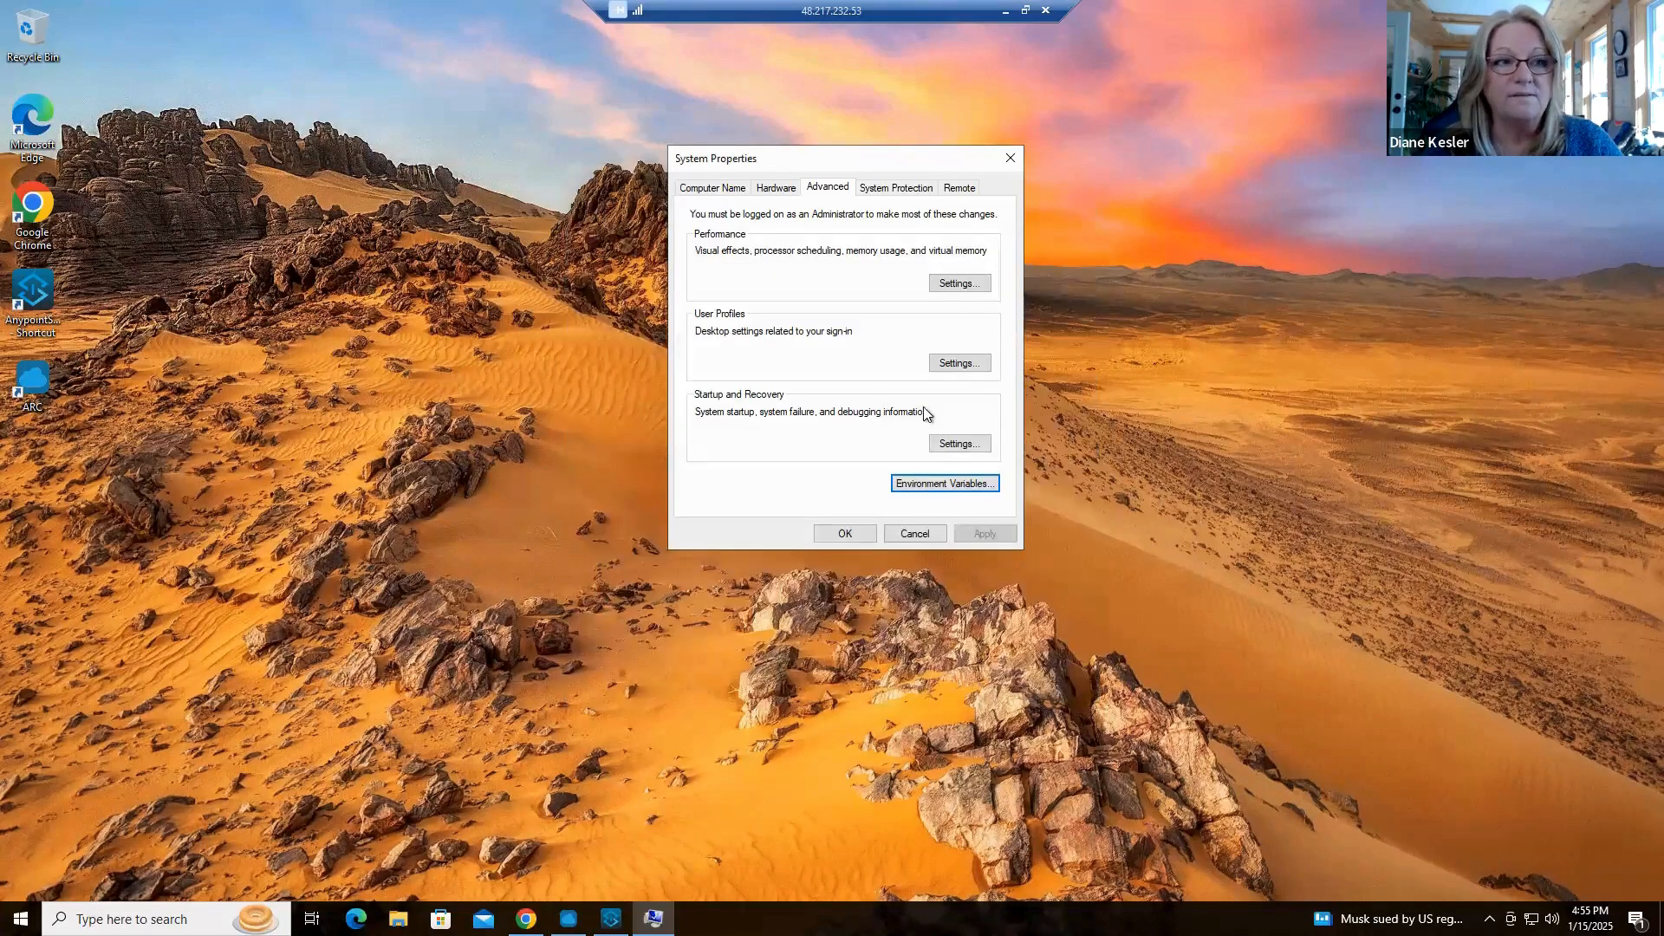
left_click(845, 533)
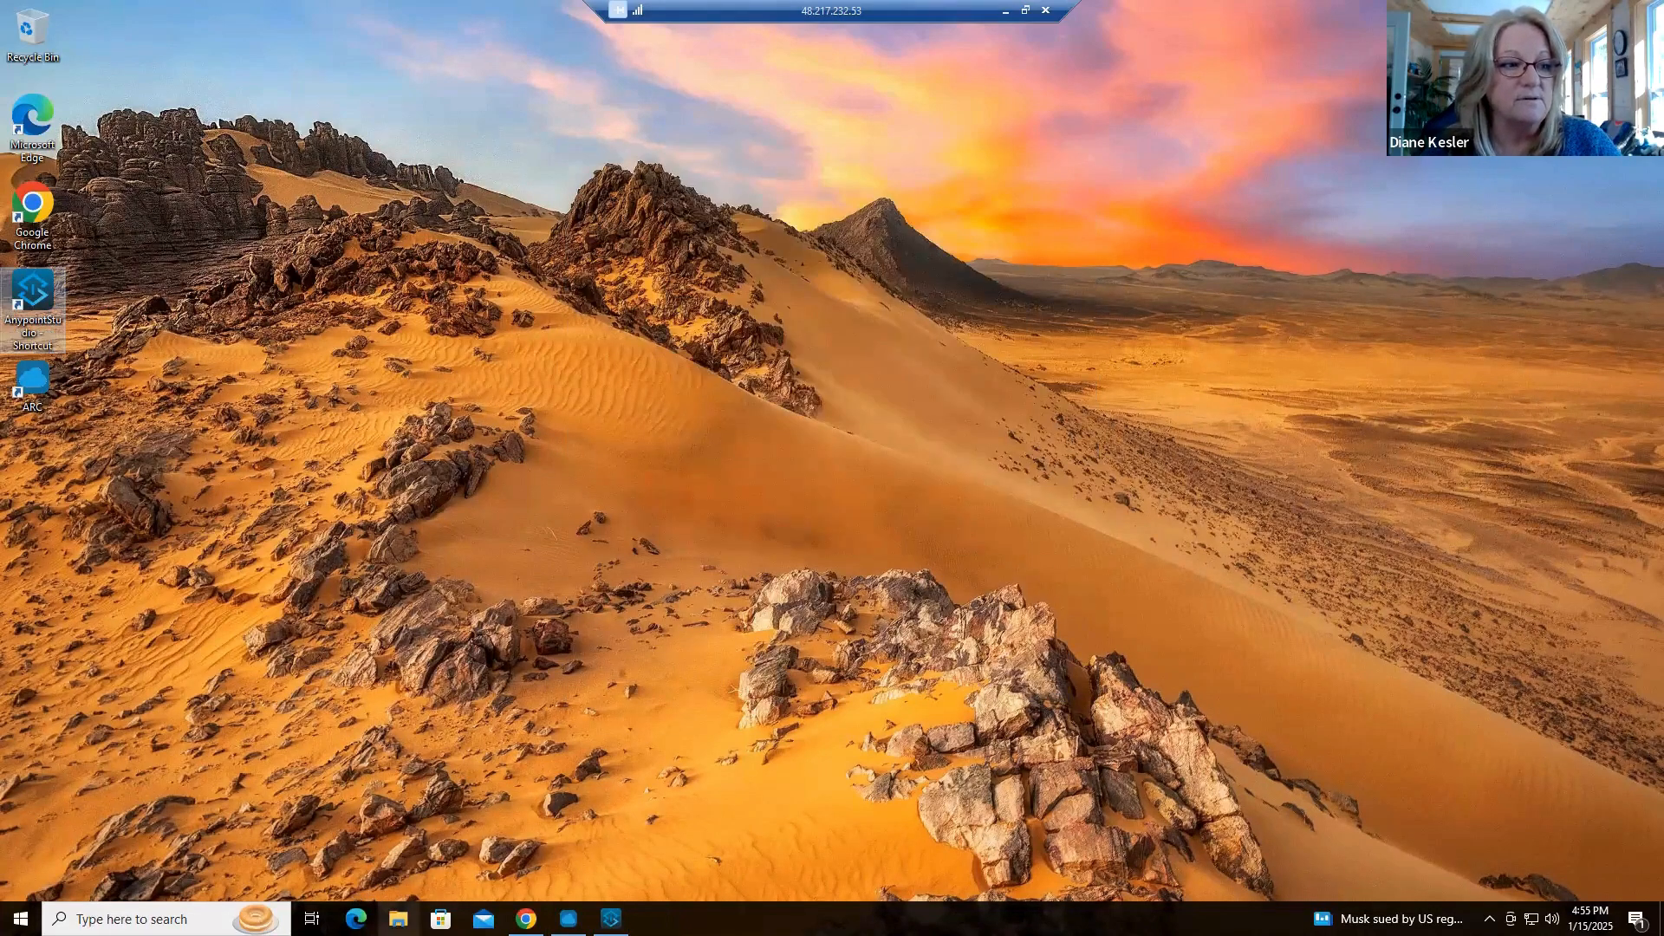
Open a command prompt in the bin folder of mule-enterprise-standalone-4.8.2 under Mule Servers, DEV-4.8.2-Server Node 1
left_click(398, 919)
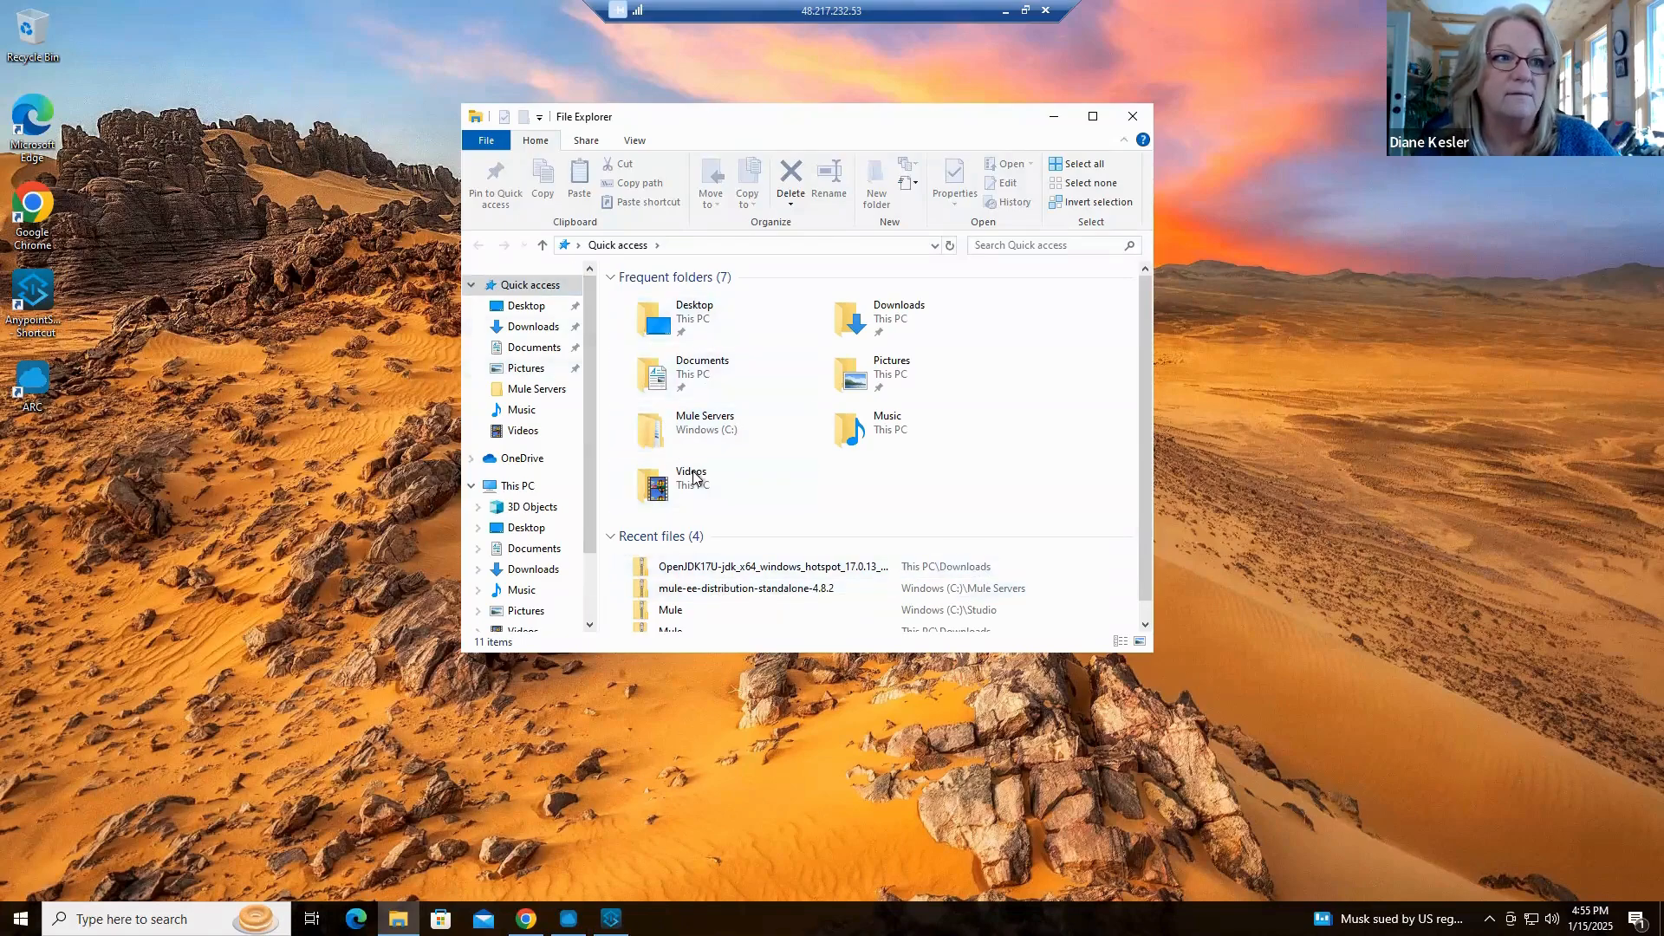
double_click(703, 435)
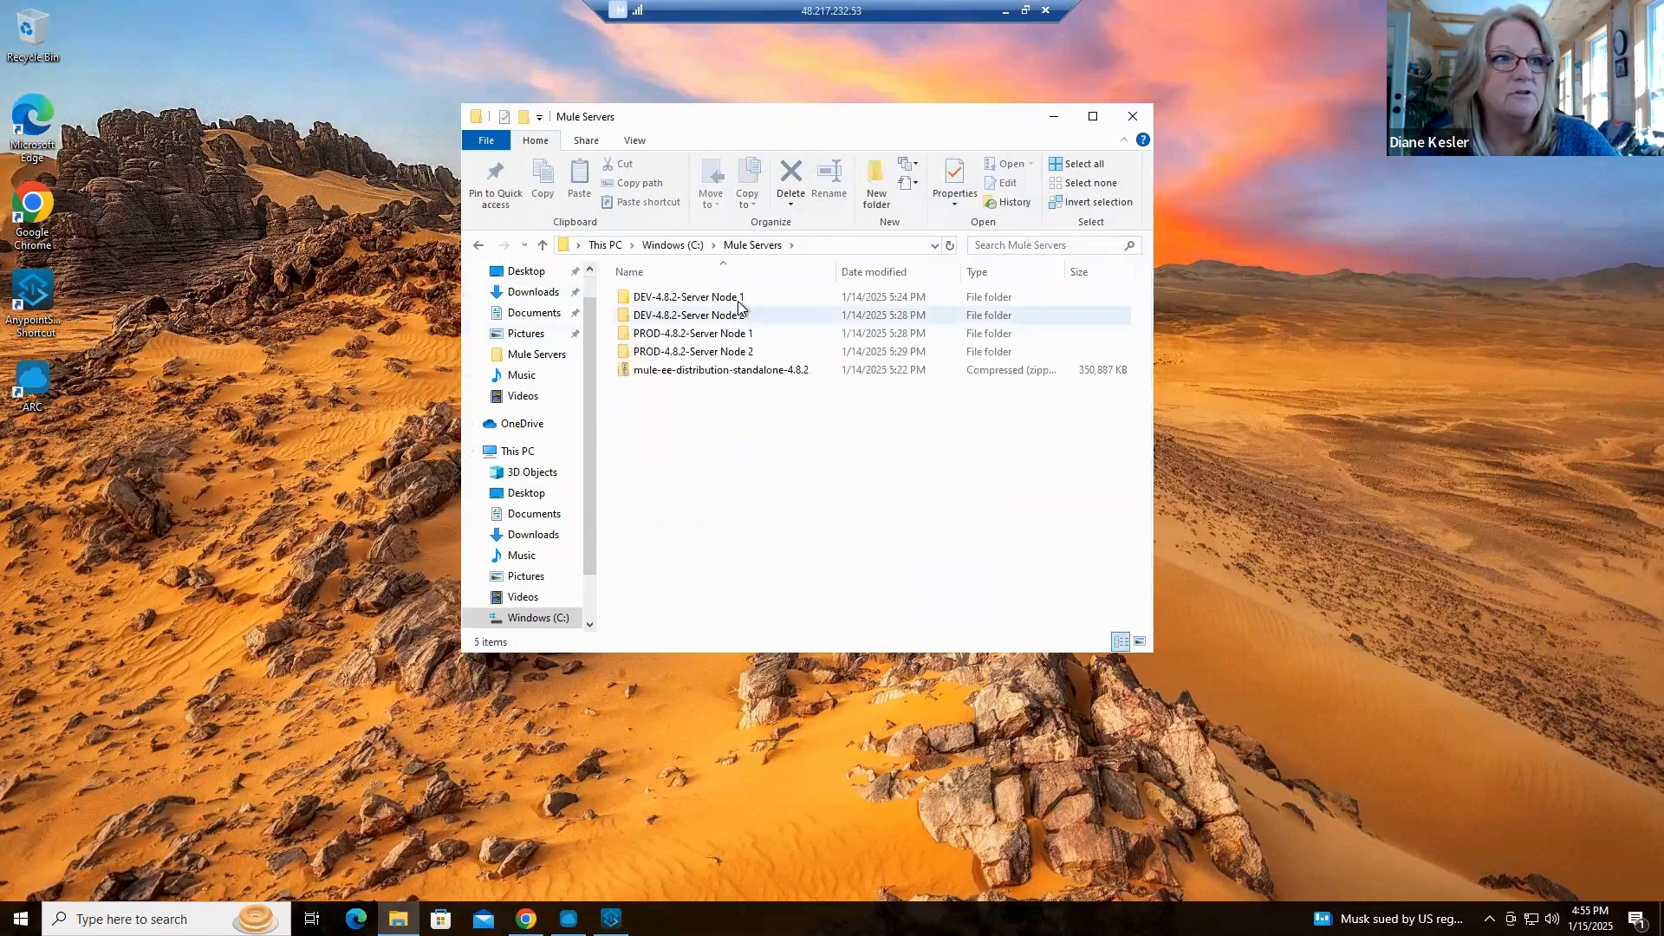
double_click(737, 298)
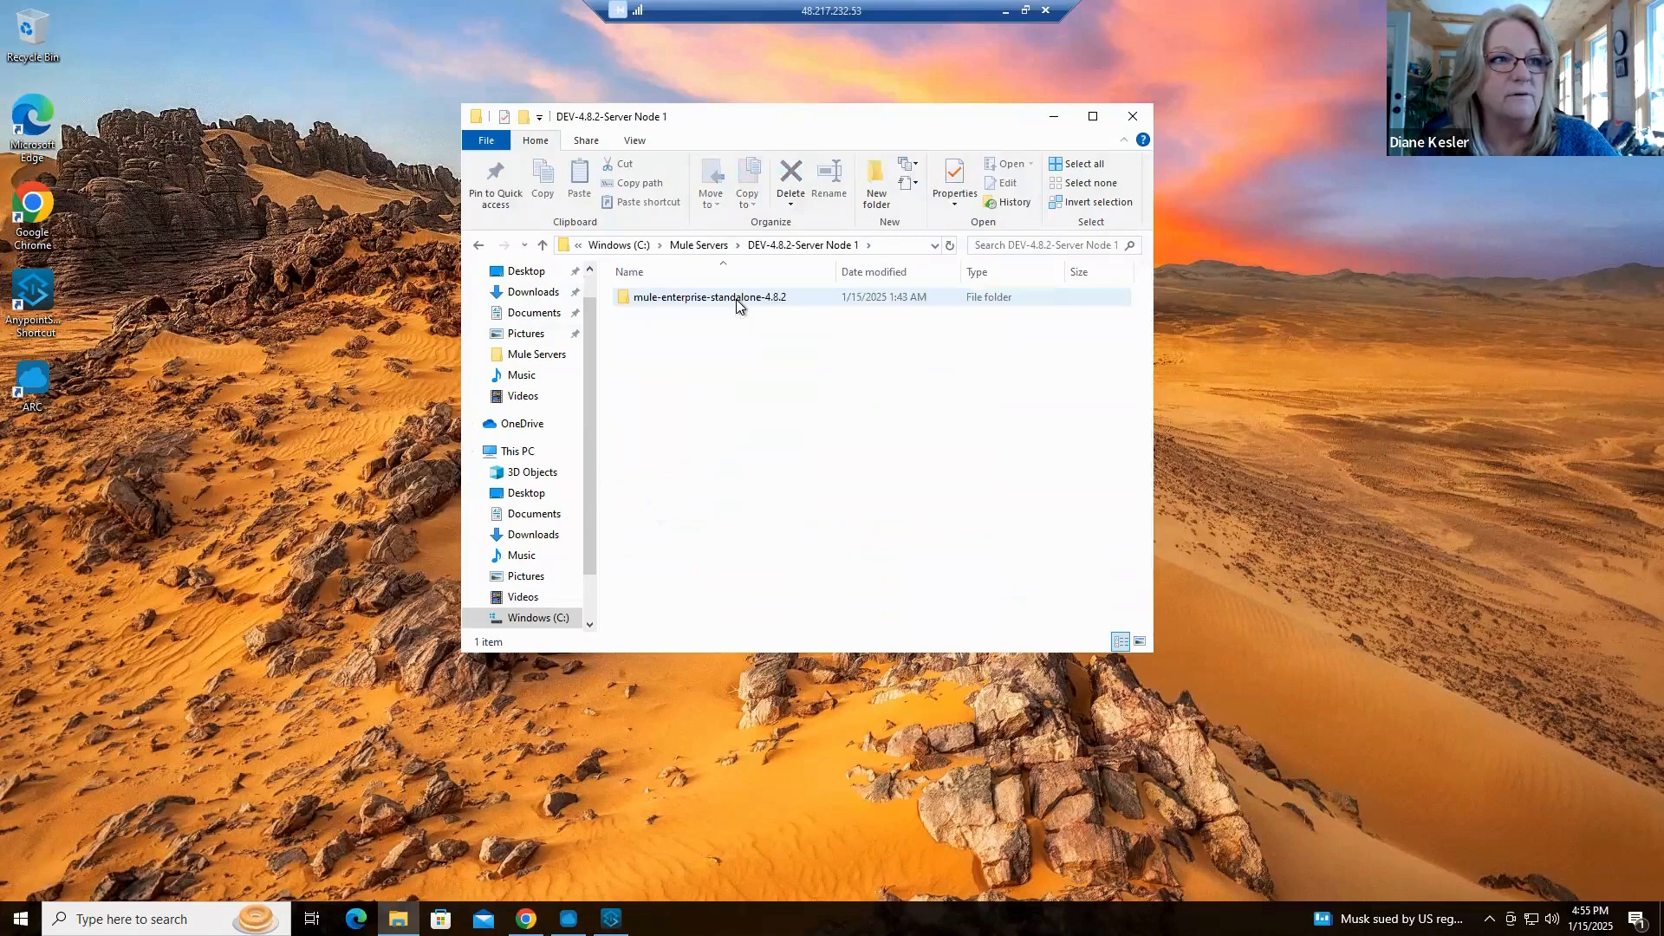
double_click(738, 298)
double_click(685, 334)
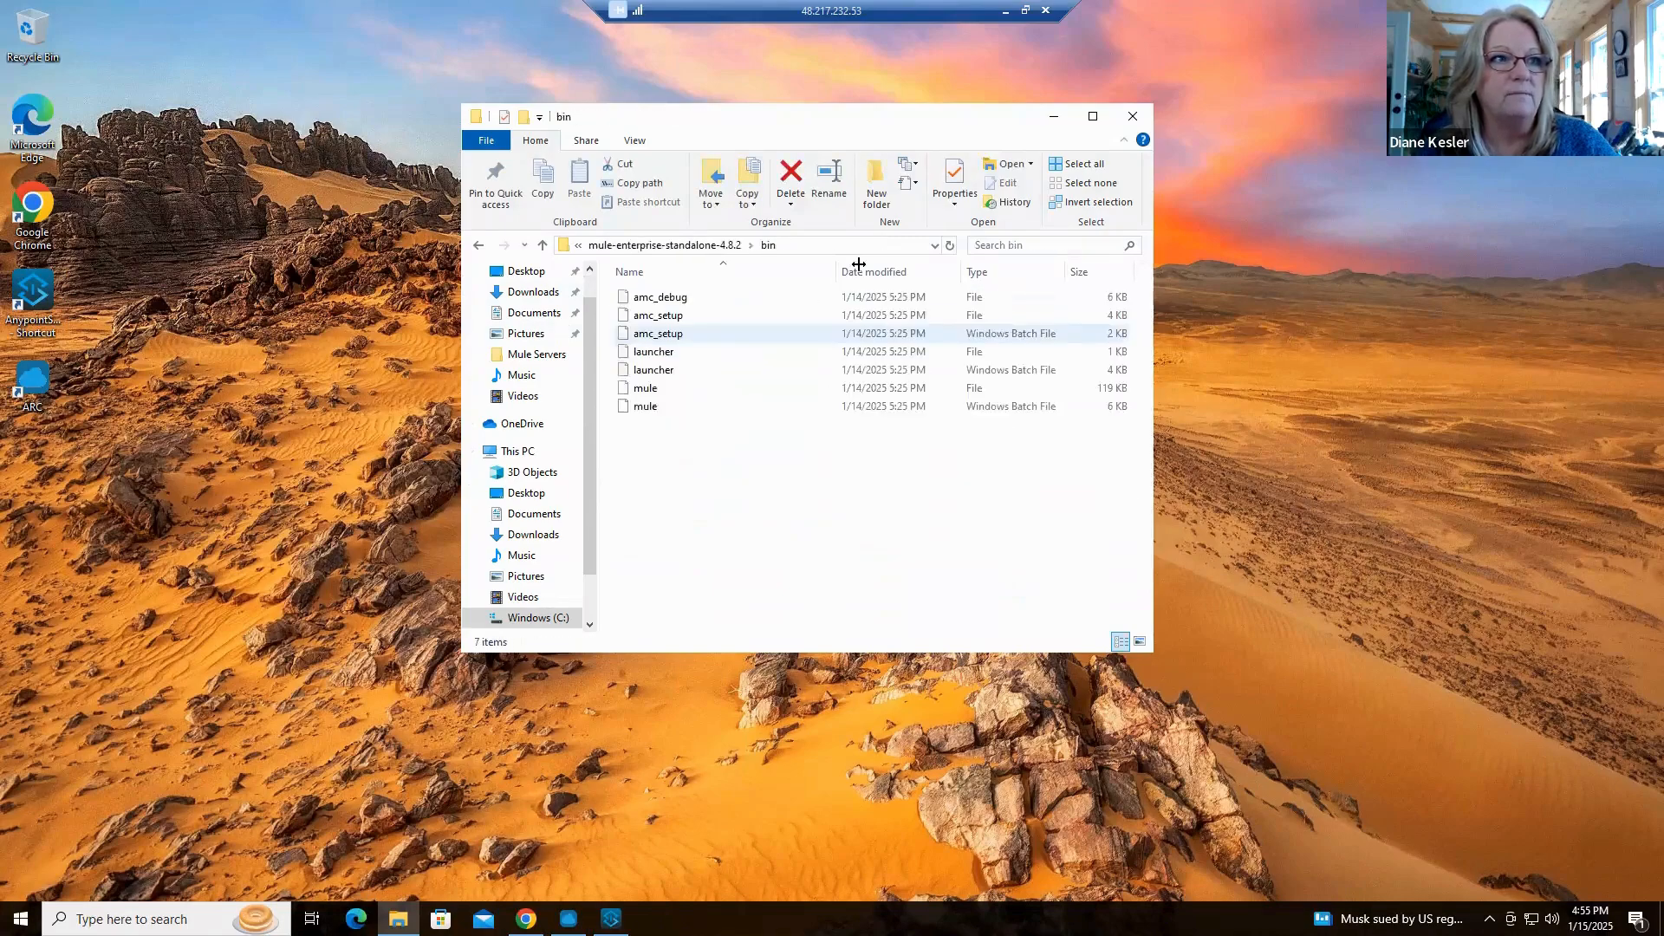
key("alt+d")
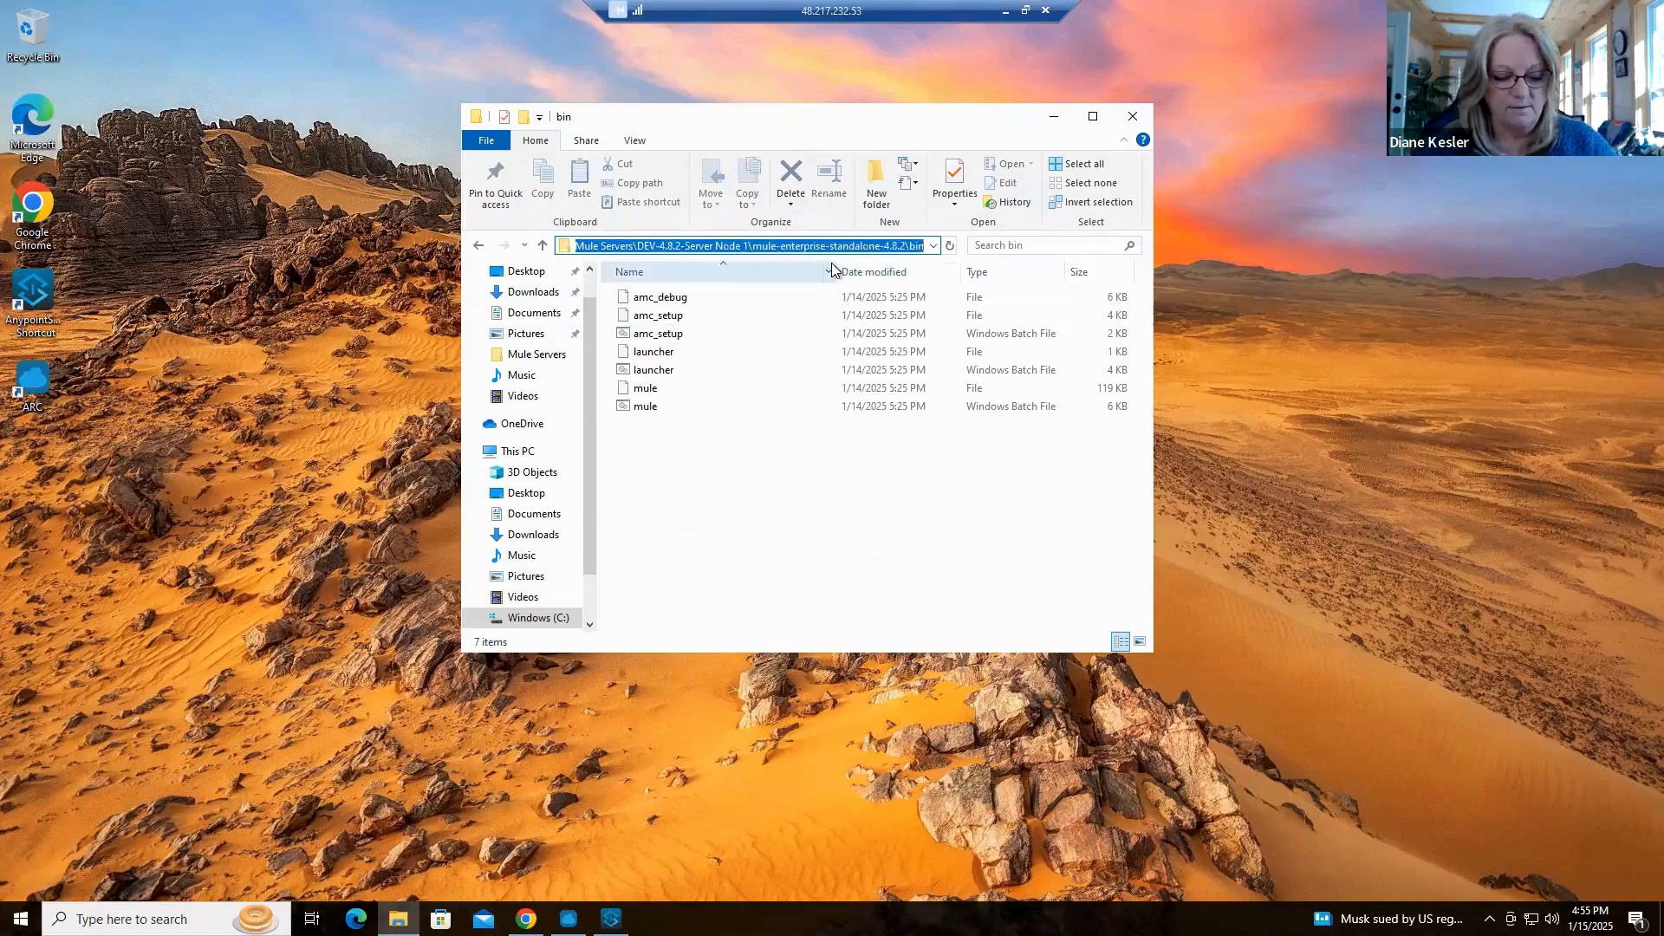
type("cmd")
key("Return")
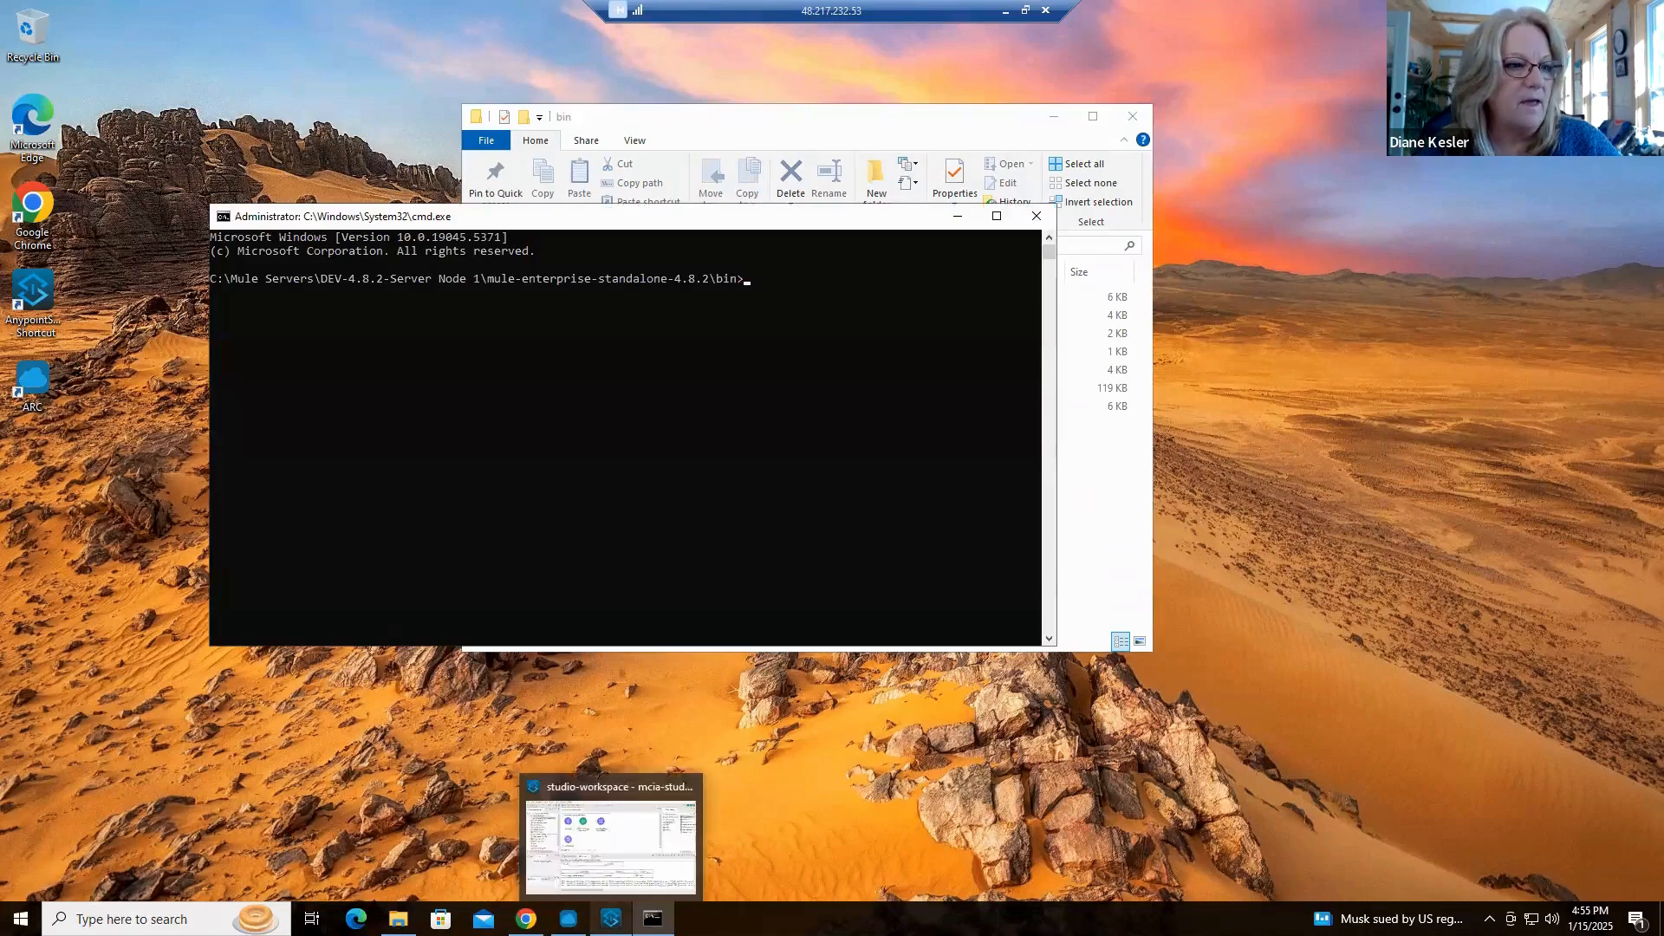
Switch to Anypoint Studio, stop the running mcia-study-hello-project, and minimize the Studio window
left_click(610, 918)
right_click(902, 270)
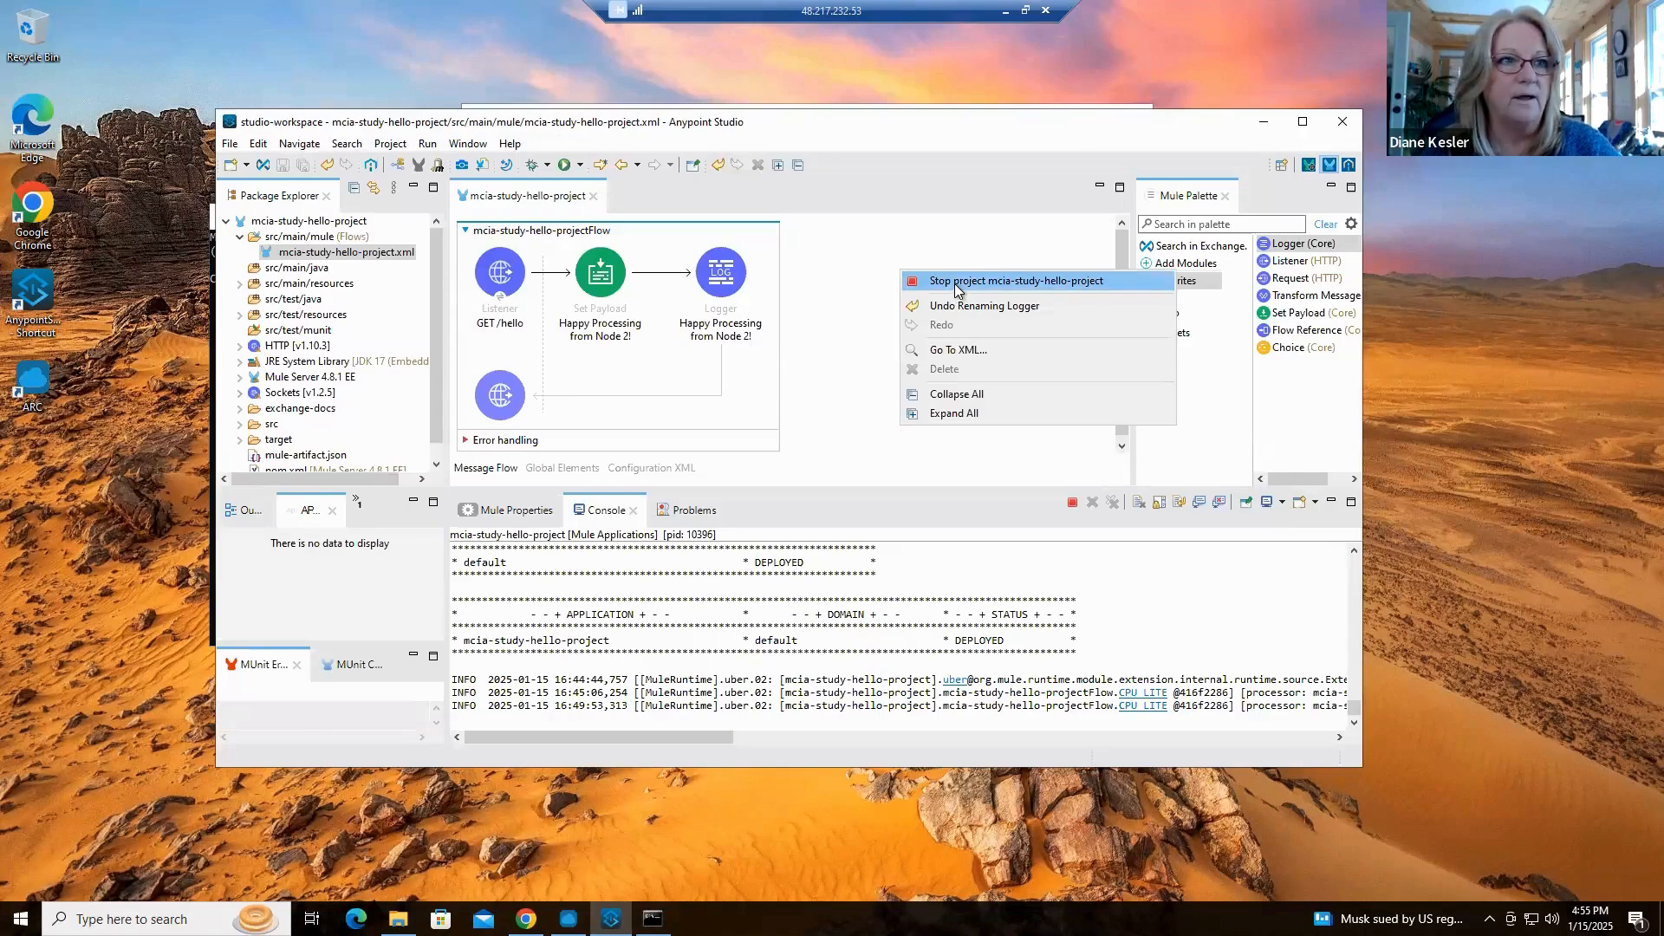
left_click(958, 283)
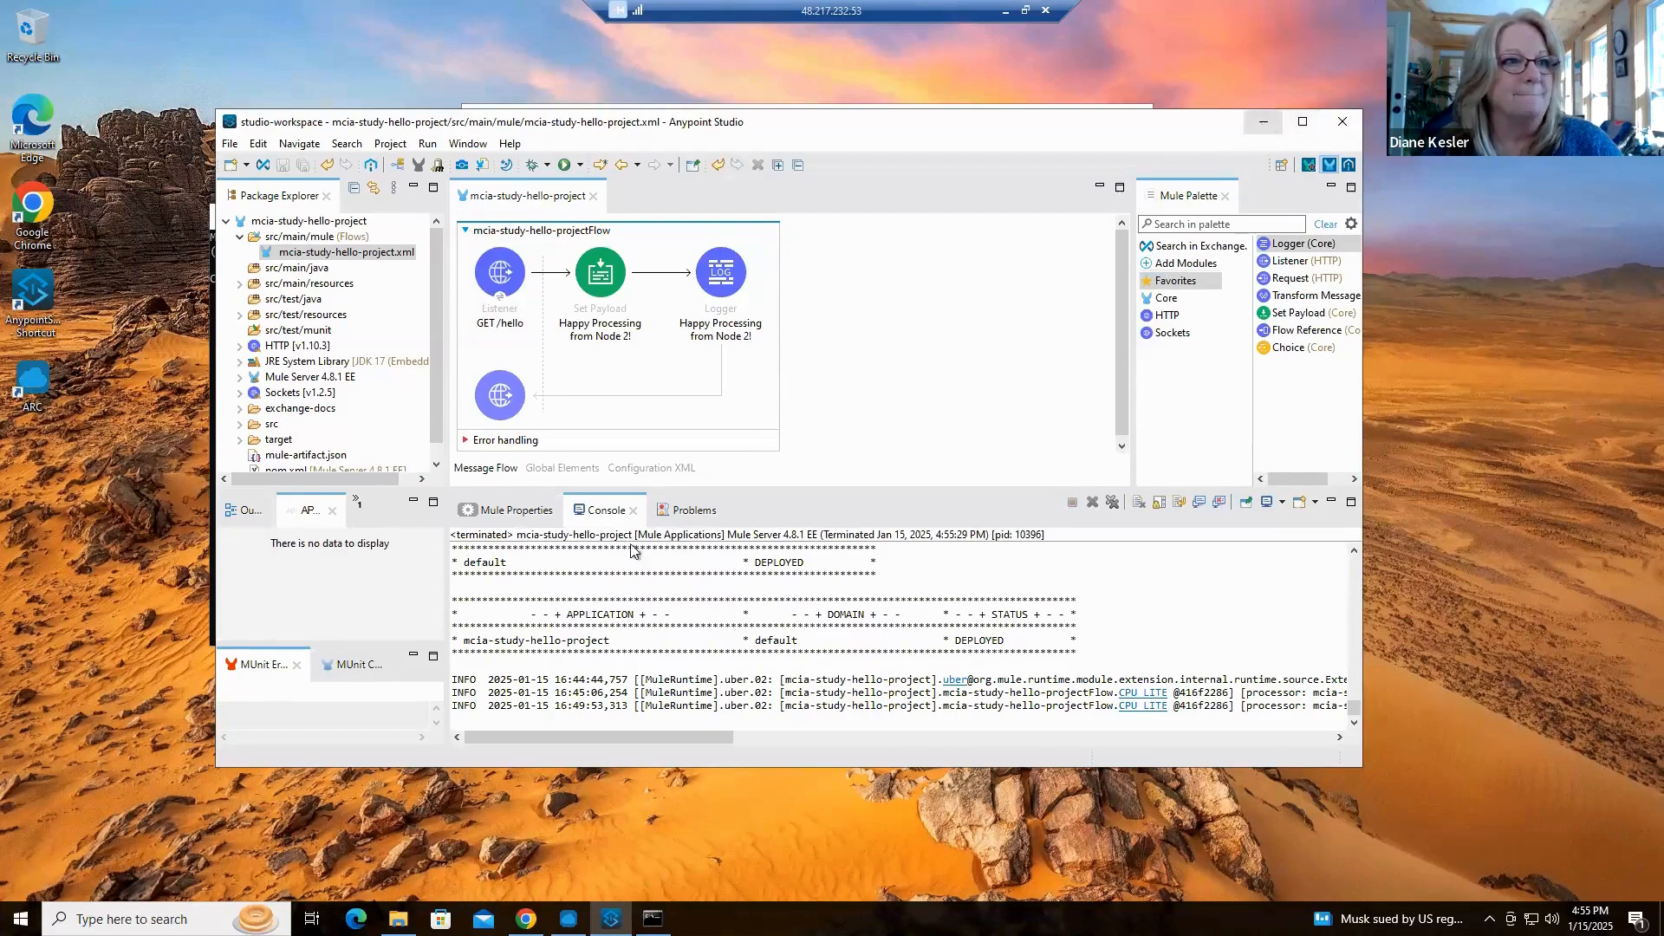
left_click(1263, 121)
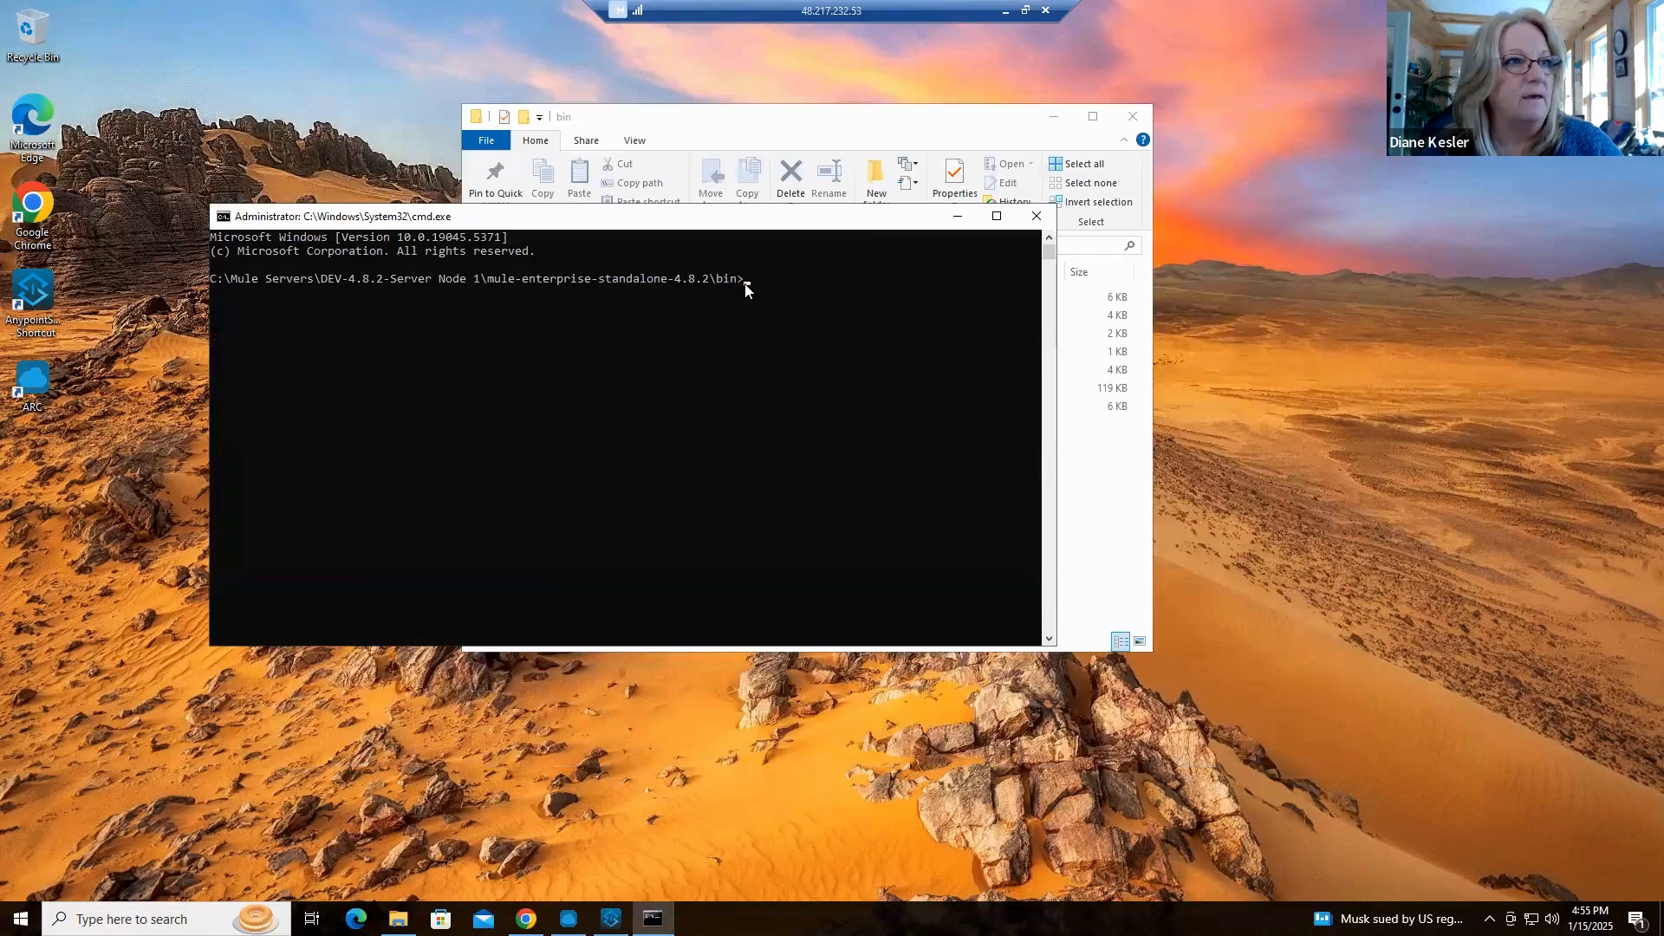
Start the DEV-4.8.2-Server Node 1 runtime from its command prompt with the mule command
left_click(760, 334)
key("Escape")
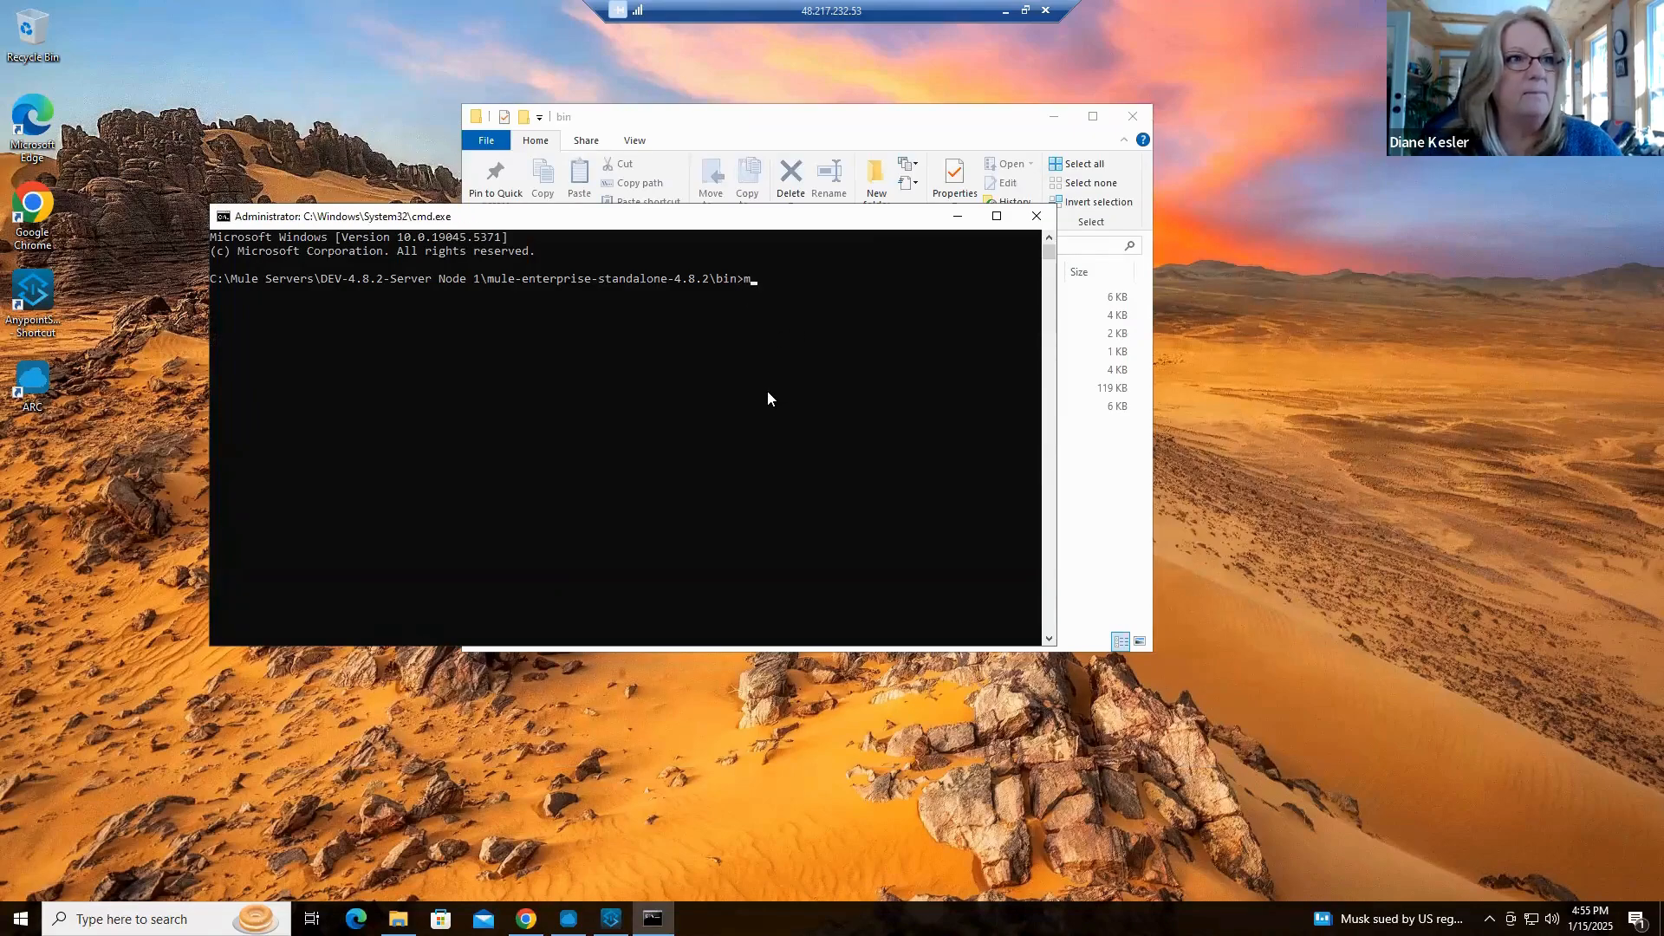
type("mule")
key("Return")
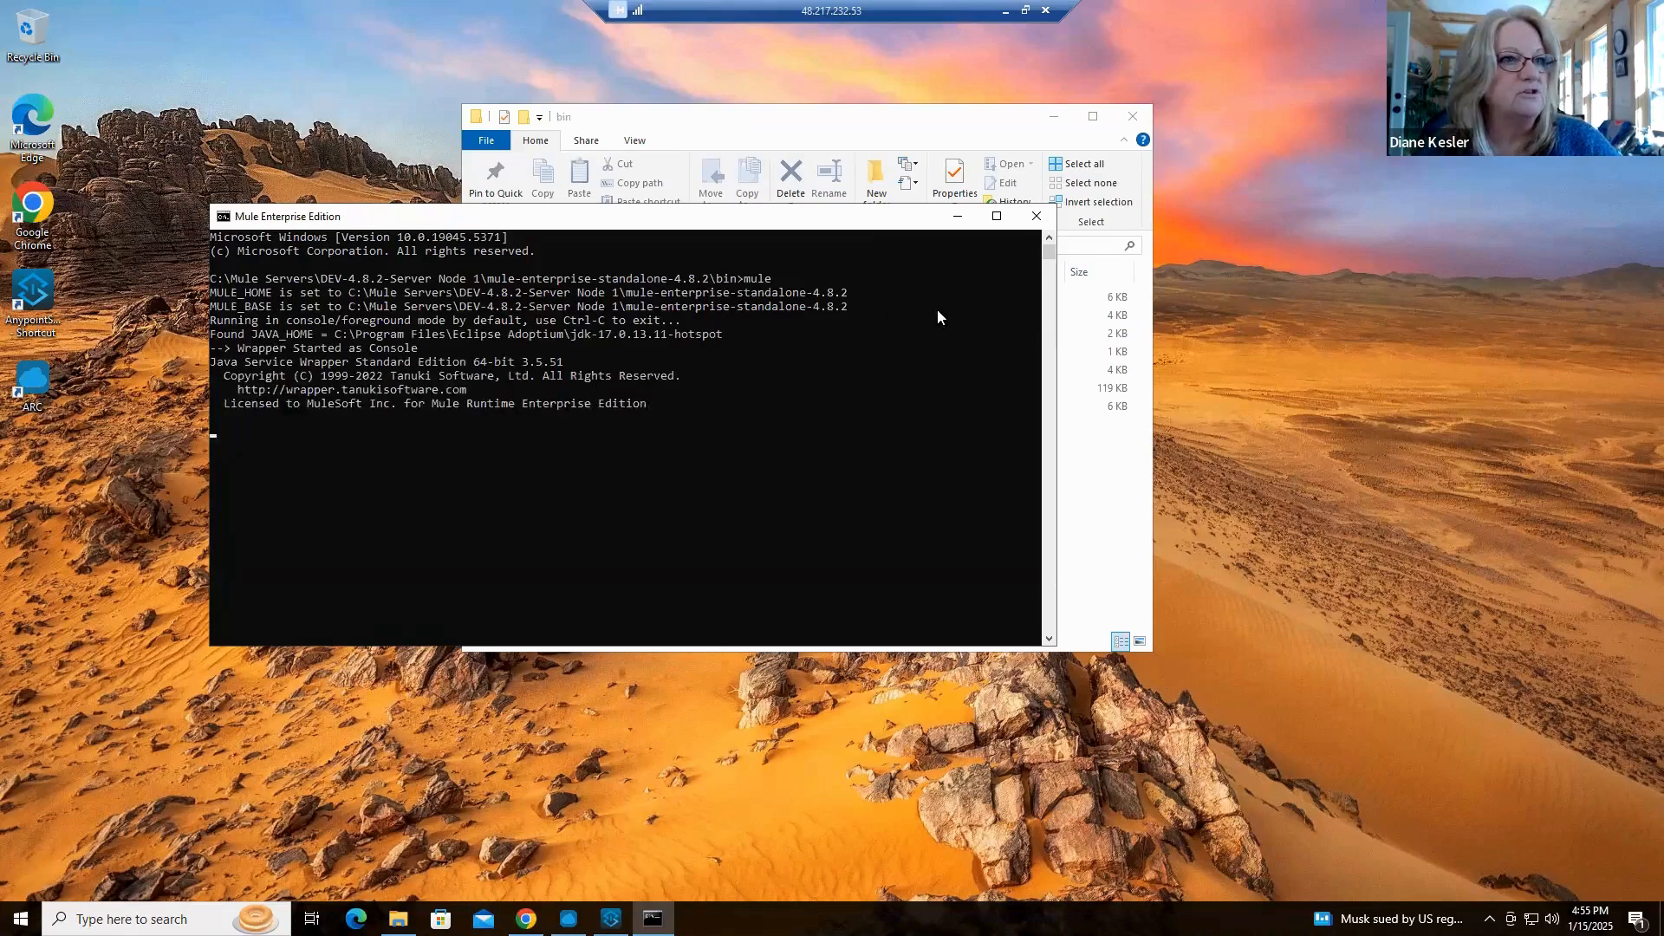
Narrow the Mule console window, shift it aside on the desktop, and bring the bin folder window to the front
left_click_drag(955, 339, 813, 354)
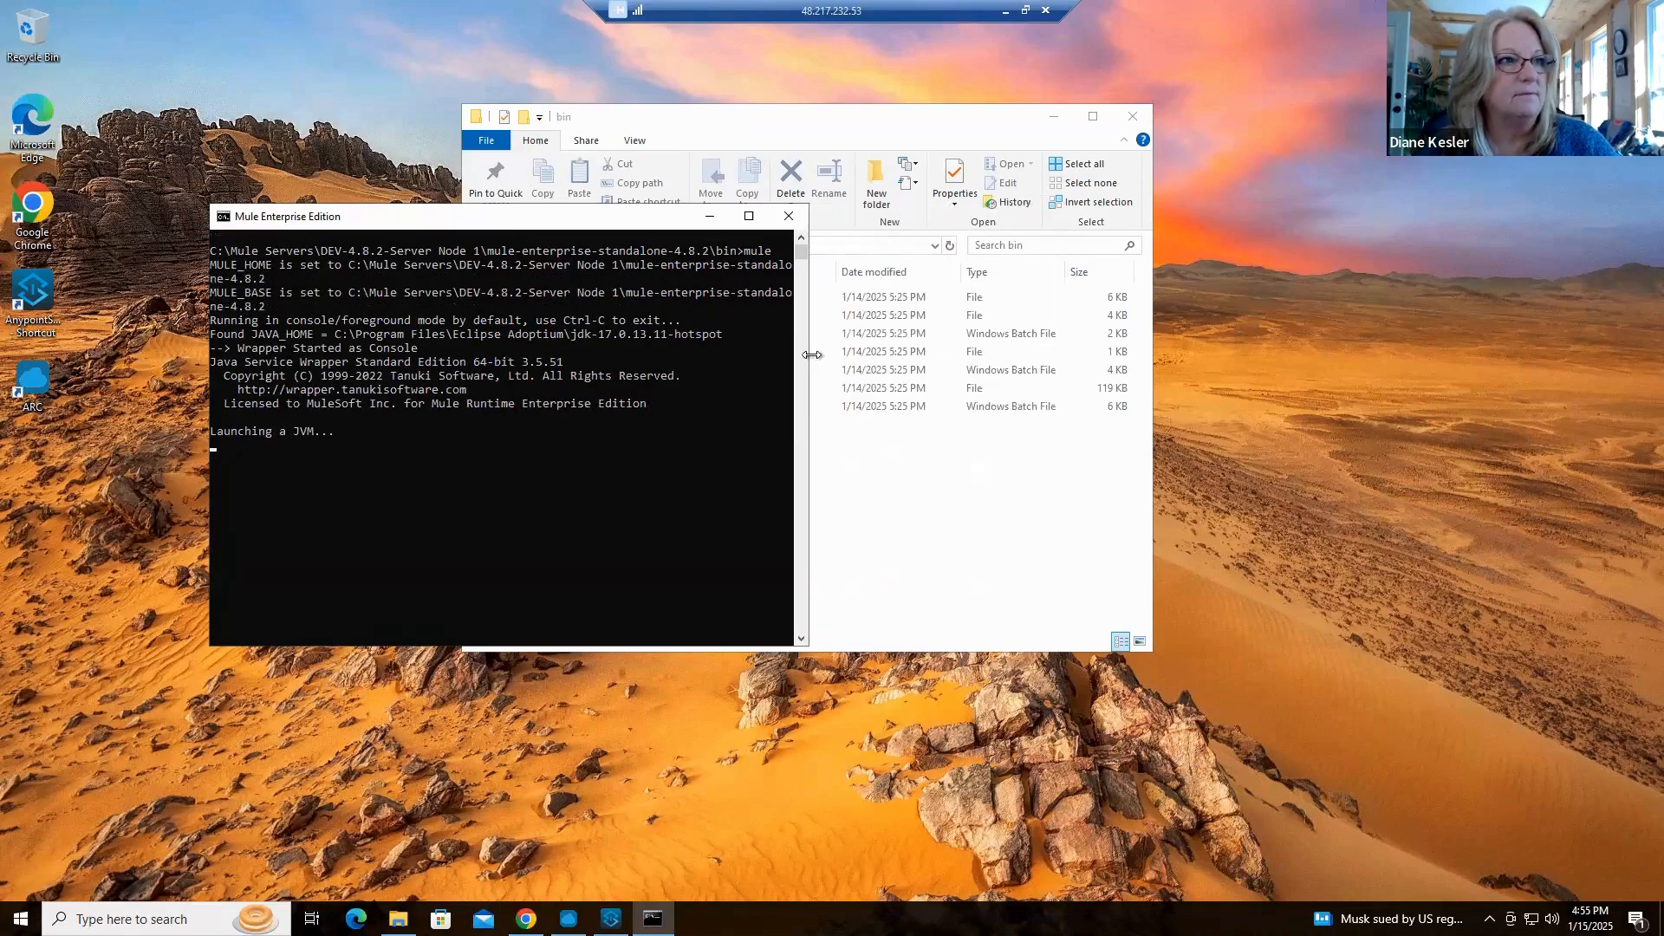
left_click_drag(611, 221, 473, 224)
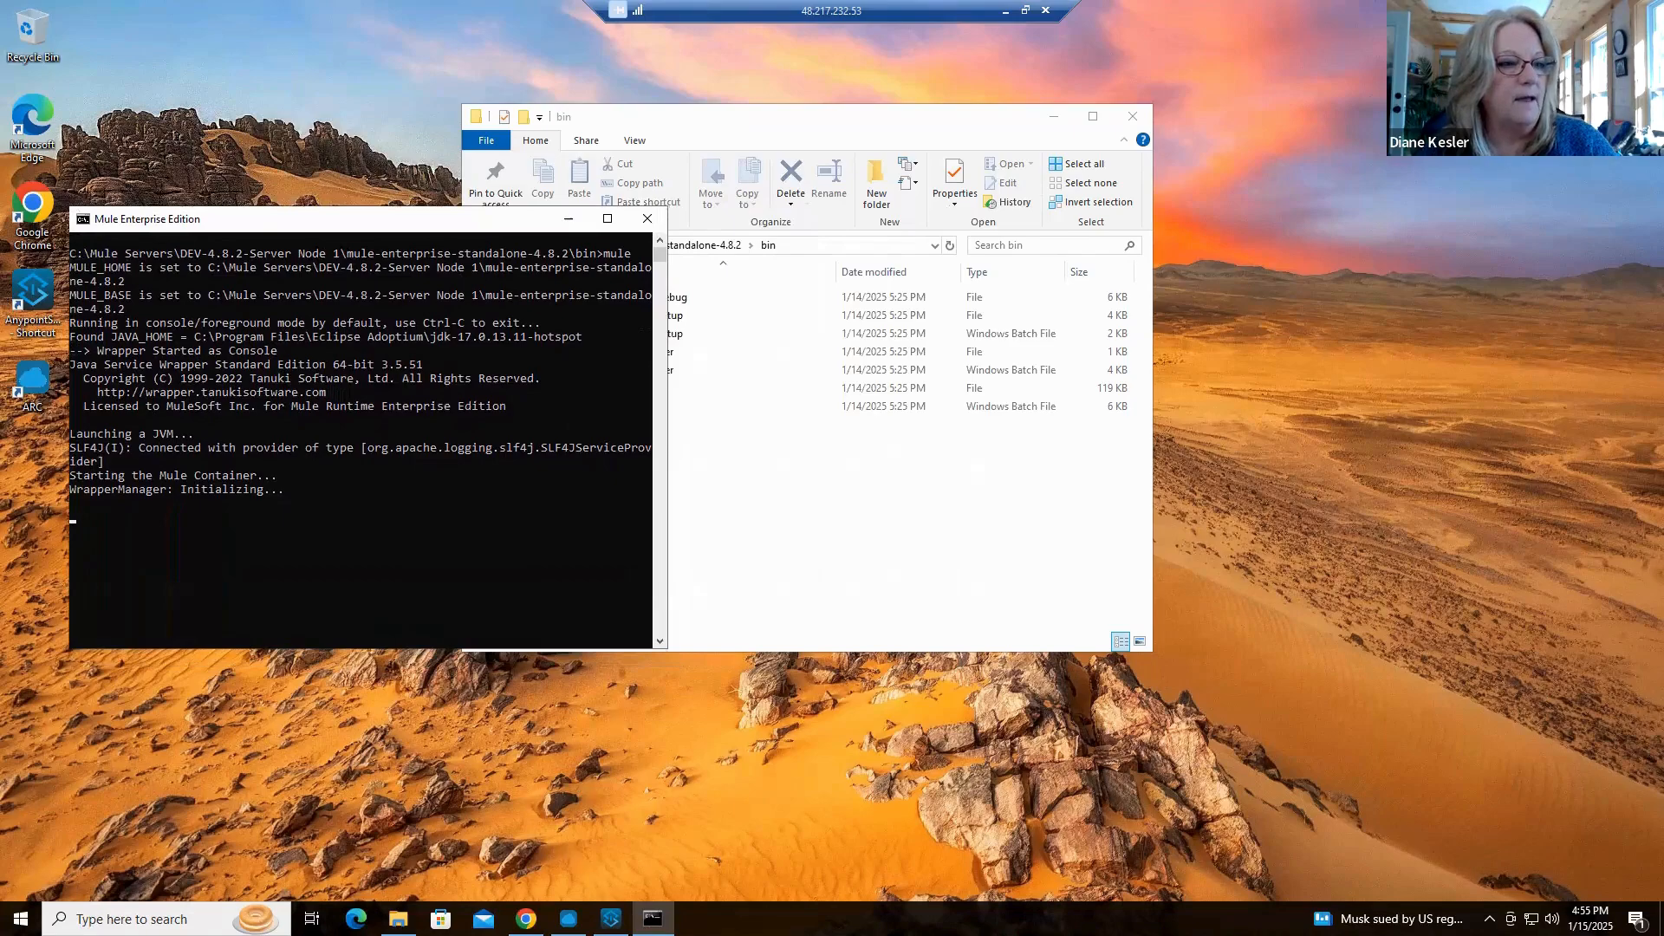
left_click(815, 484)
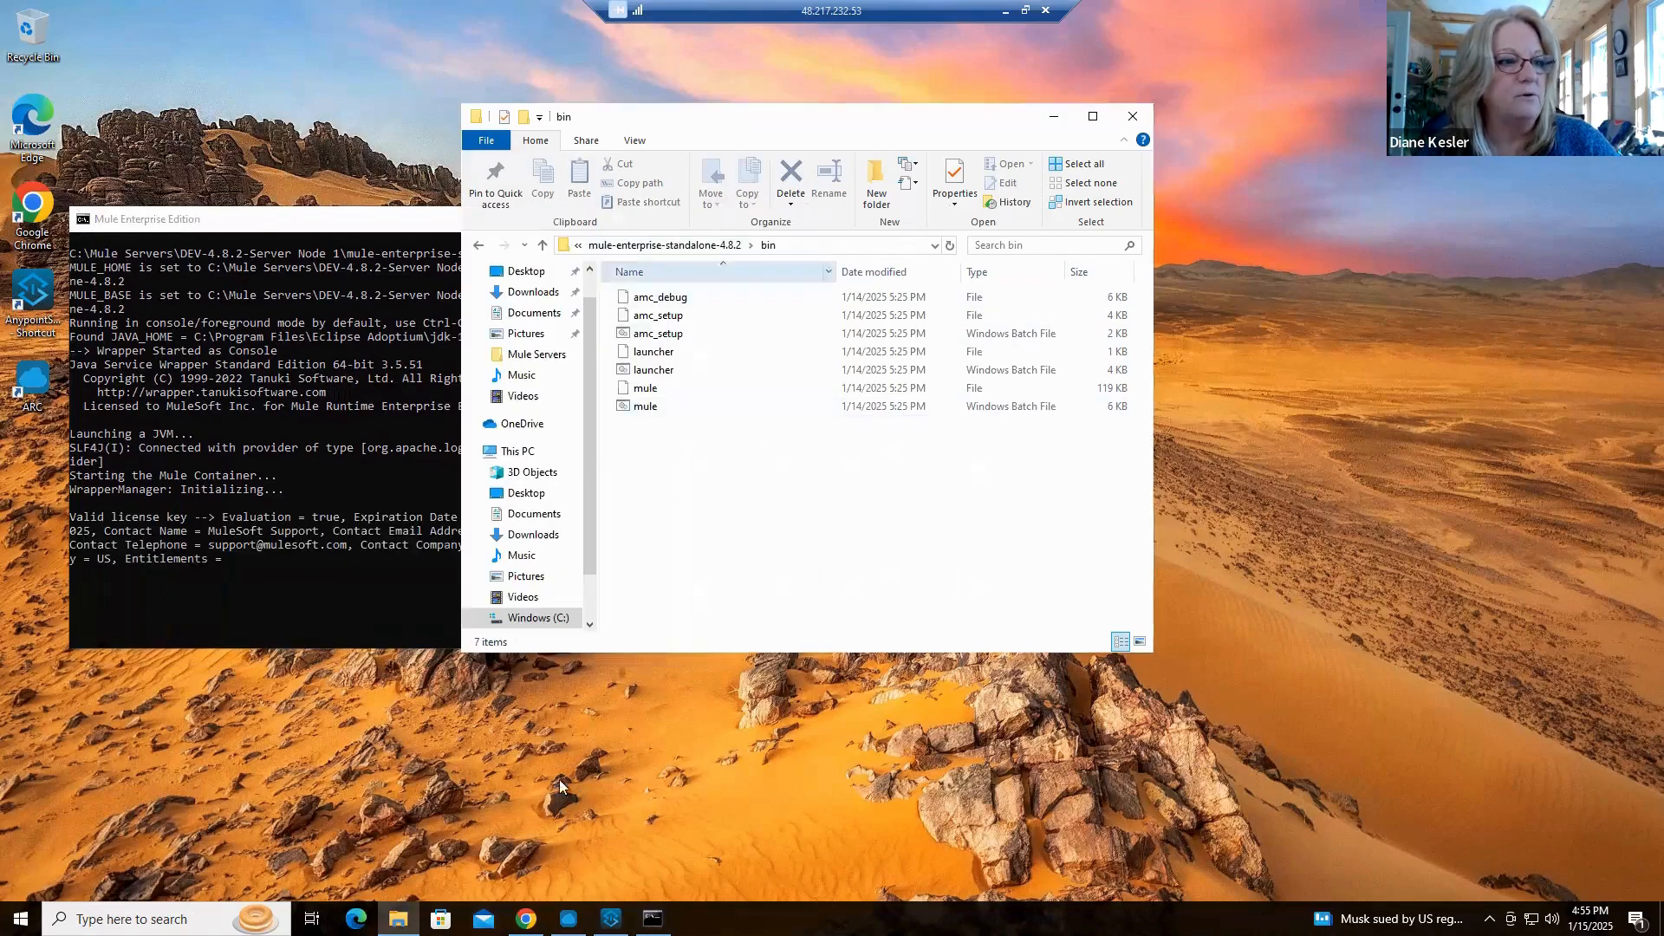
Open a second File Explorer window and arrange it on the desktop beside the Node 1 bin folder and Mule console
left_click_drag(724, 121, 437, 82)
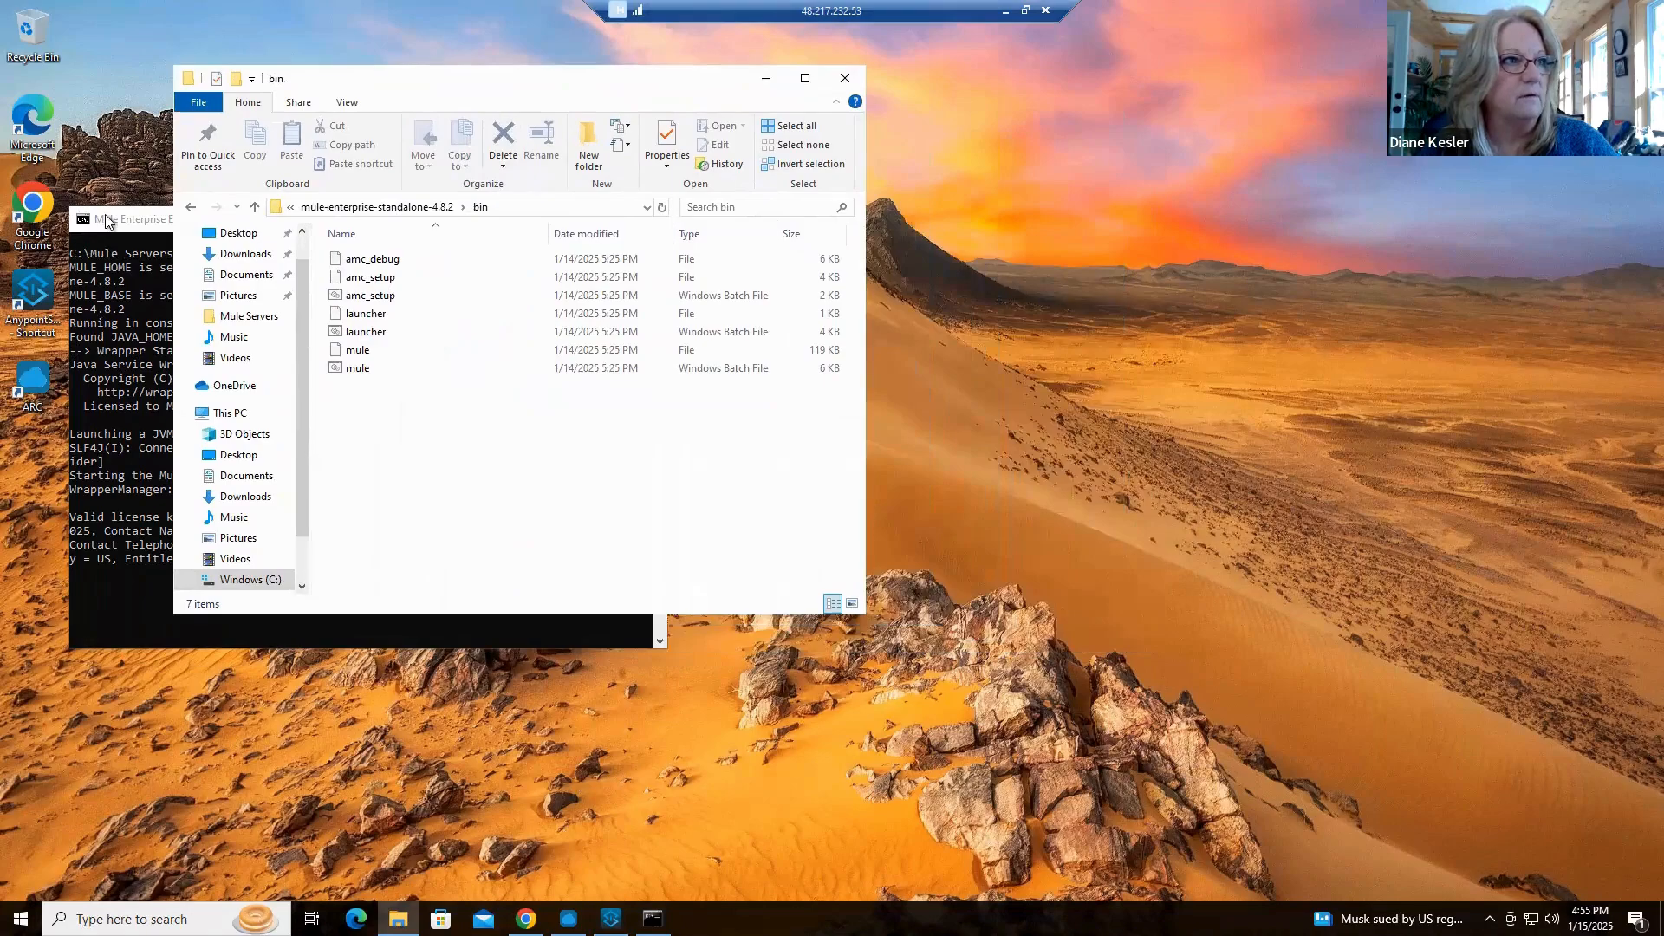
left_click(111, 224)
right_click(398, 919)
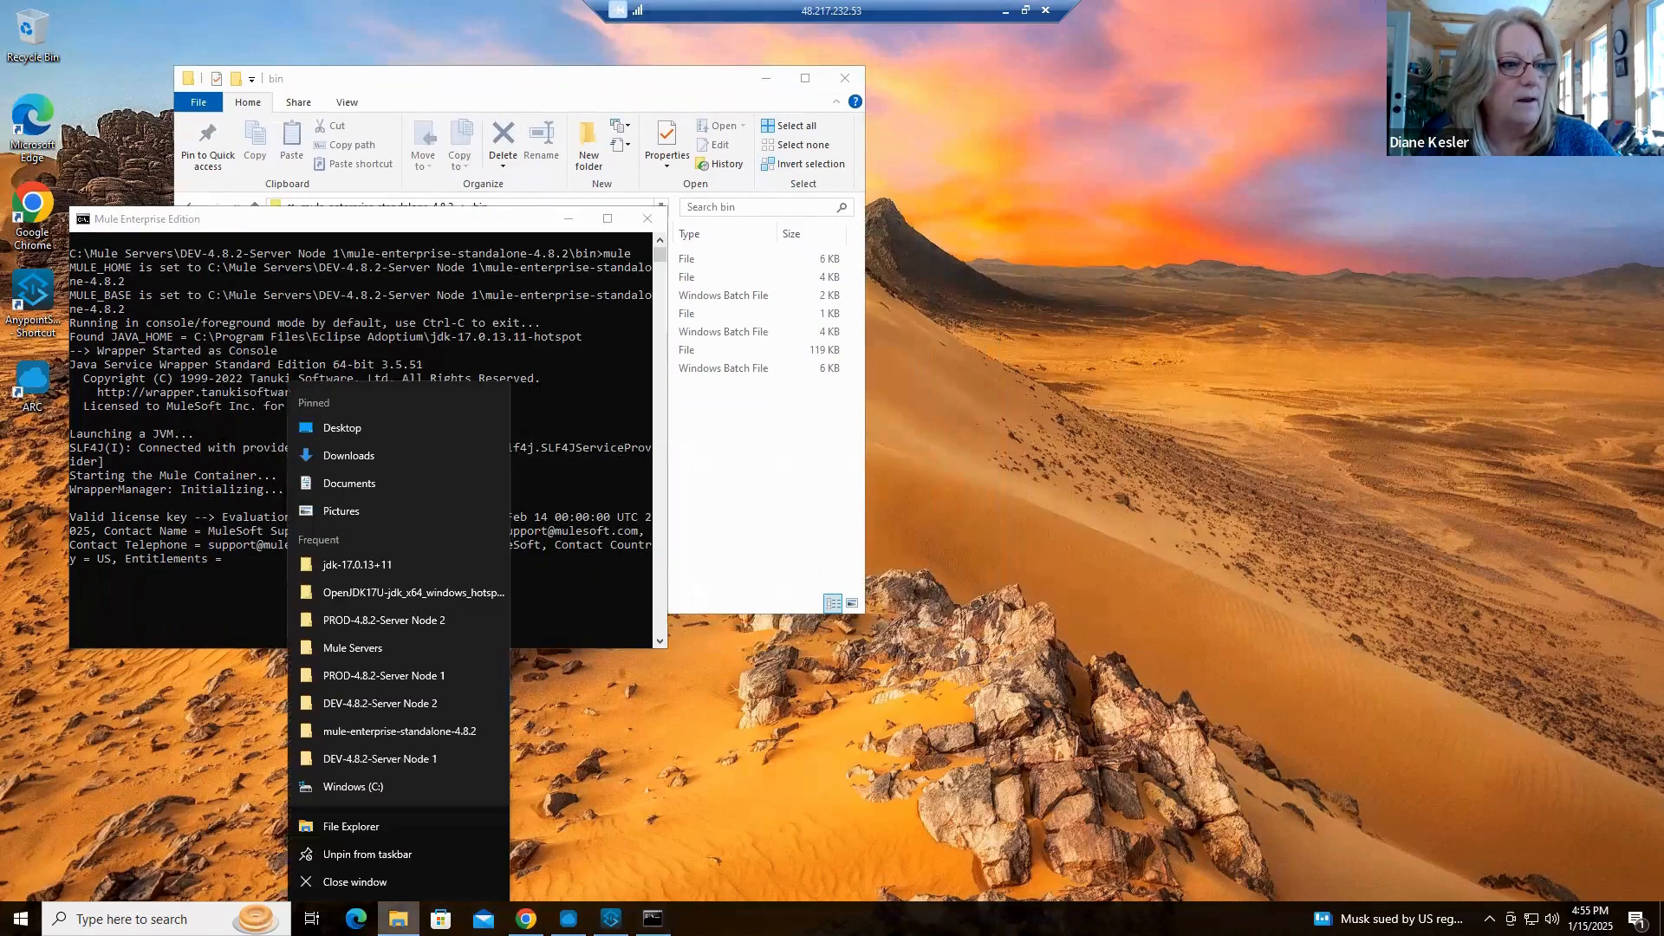
left_click(377, 829)
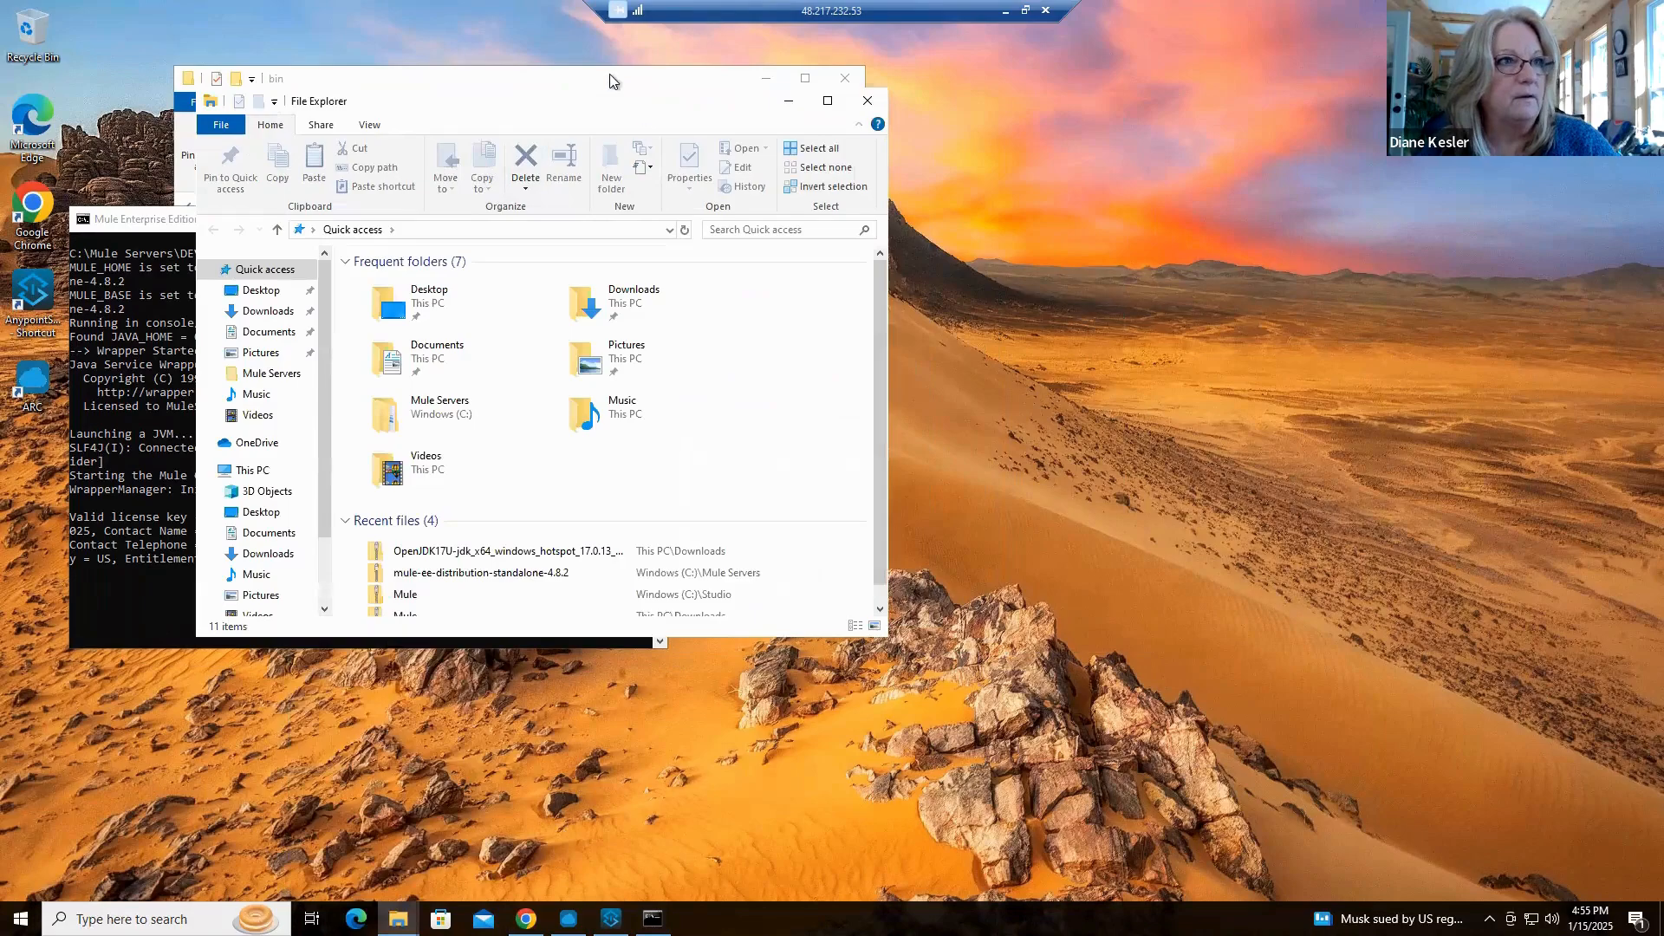
left_click_drag(631, 80, 481, 57)
left_click(163, 626)
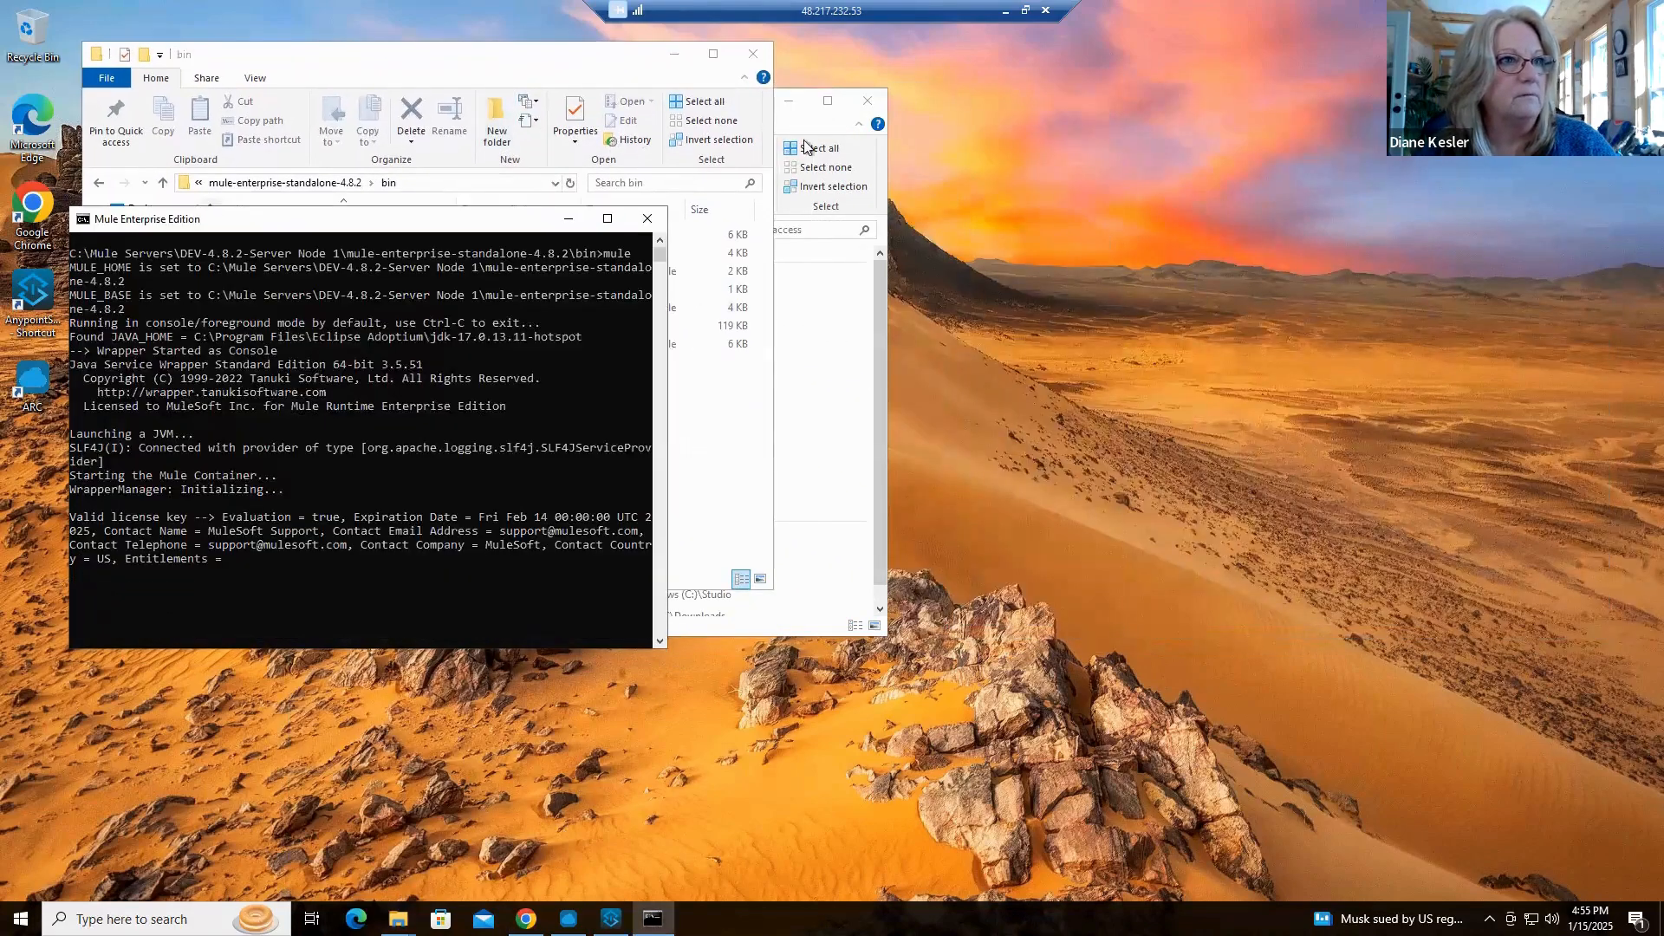
left_click(799, 122)
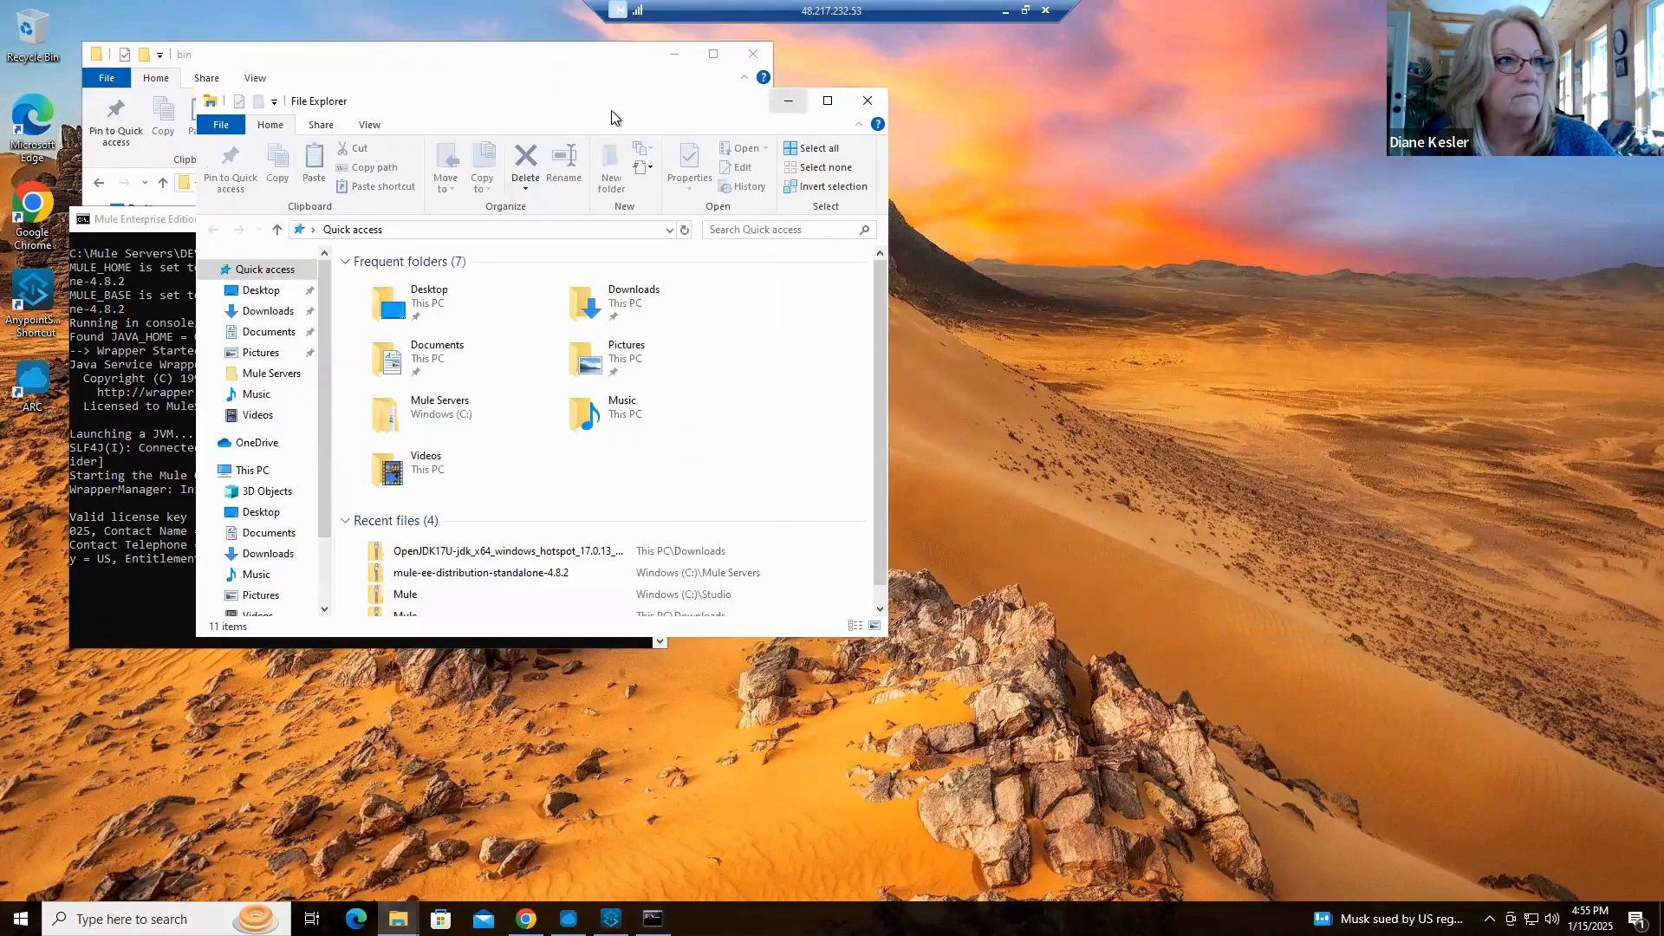
left_click_drag(611, 116, 1290, 104)
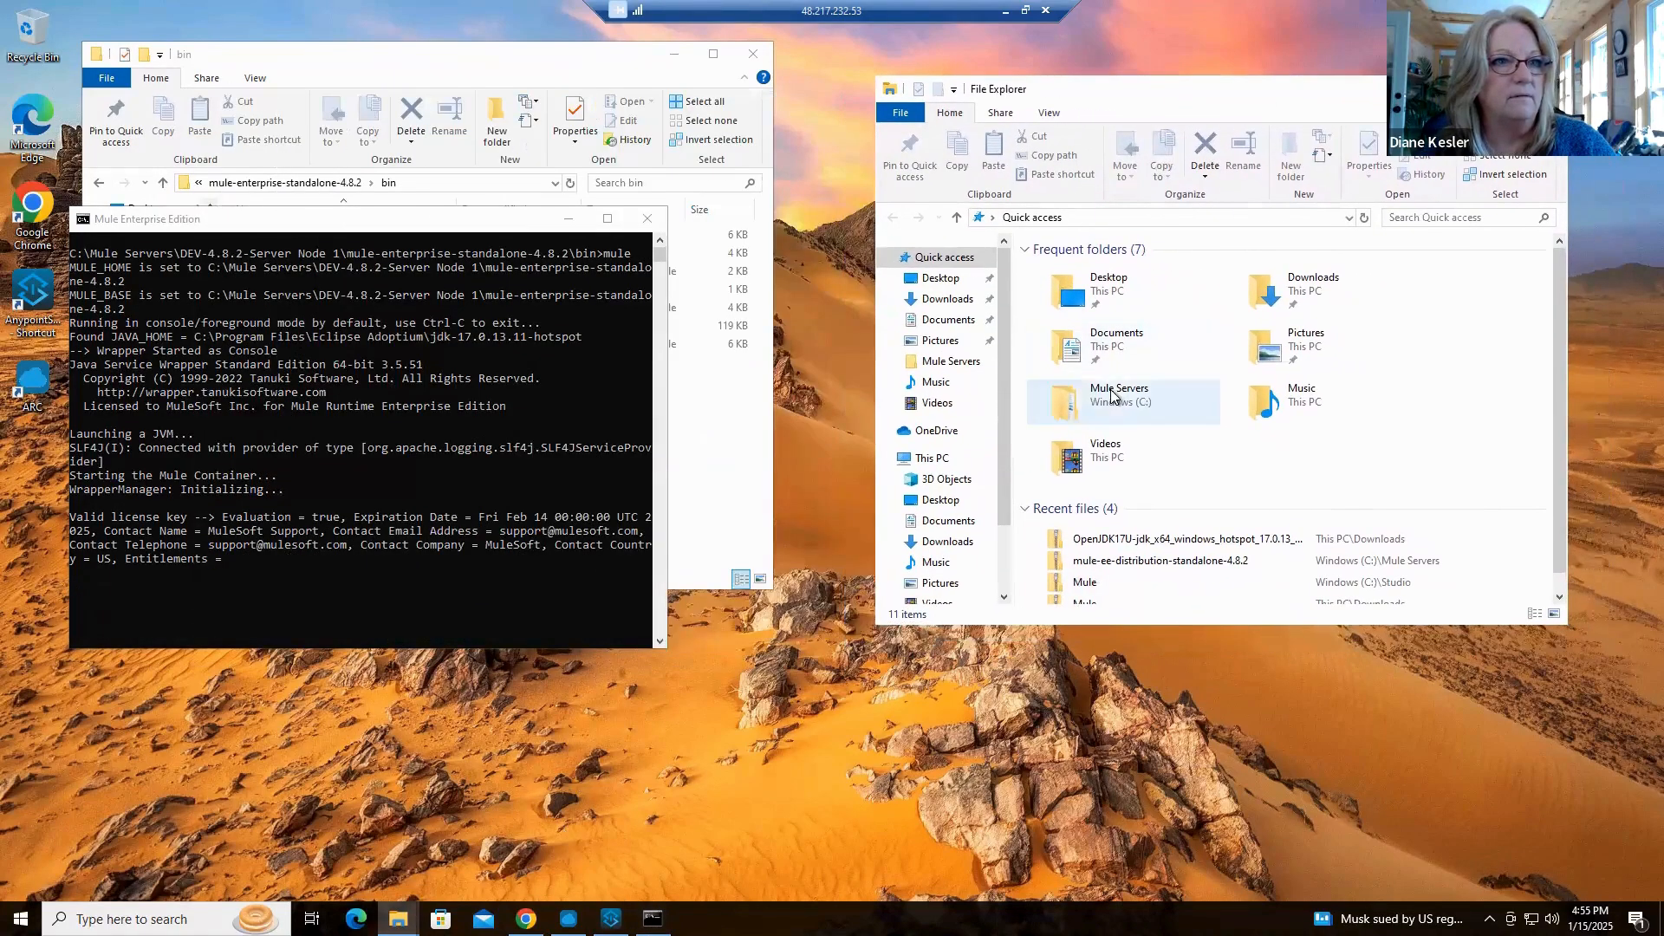
Open a command prompt in the bin folder of mule-enterprise-standalone-4.8.2 under Mule Servers, DEV-4.8.2-Server Node 2
double_click(1111, 395)
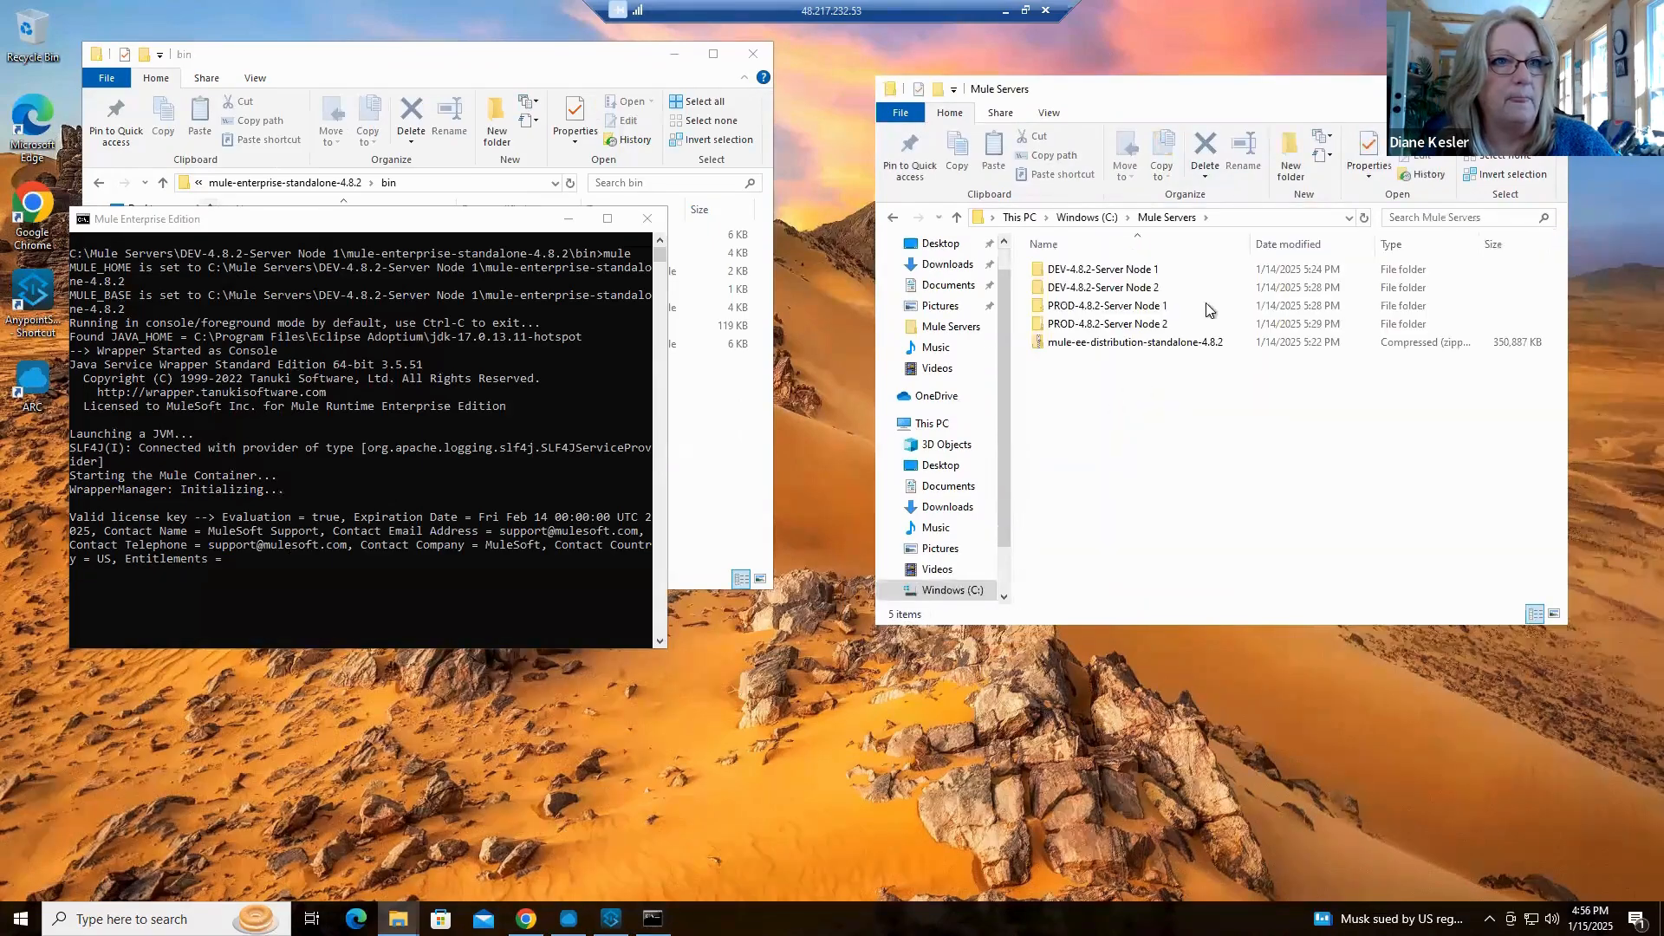
double_click(1151, 257)
double_click(1171, 273)
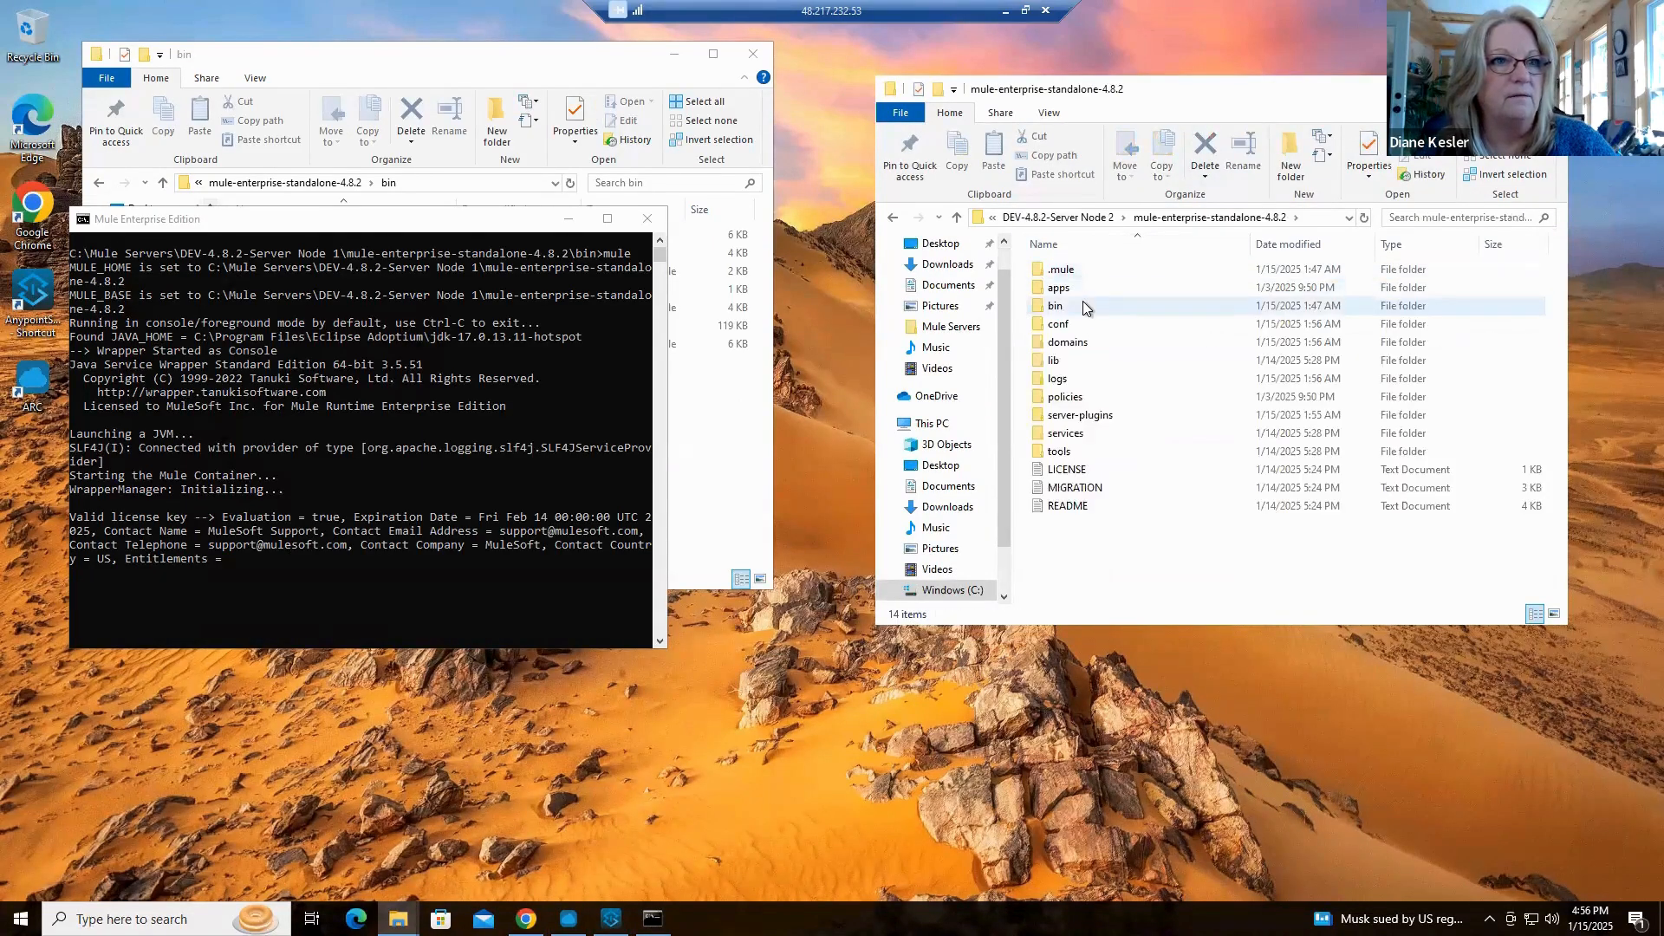
double_click(1083, 300)
left_click(1239, 218)
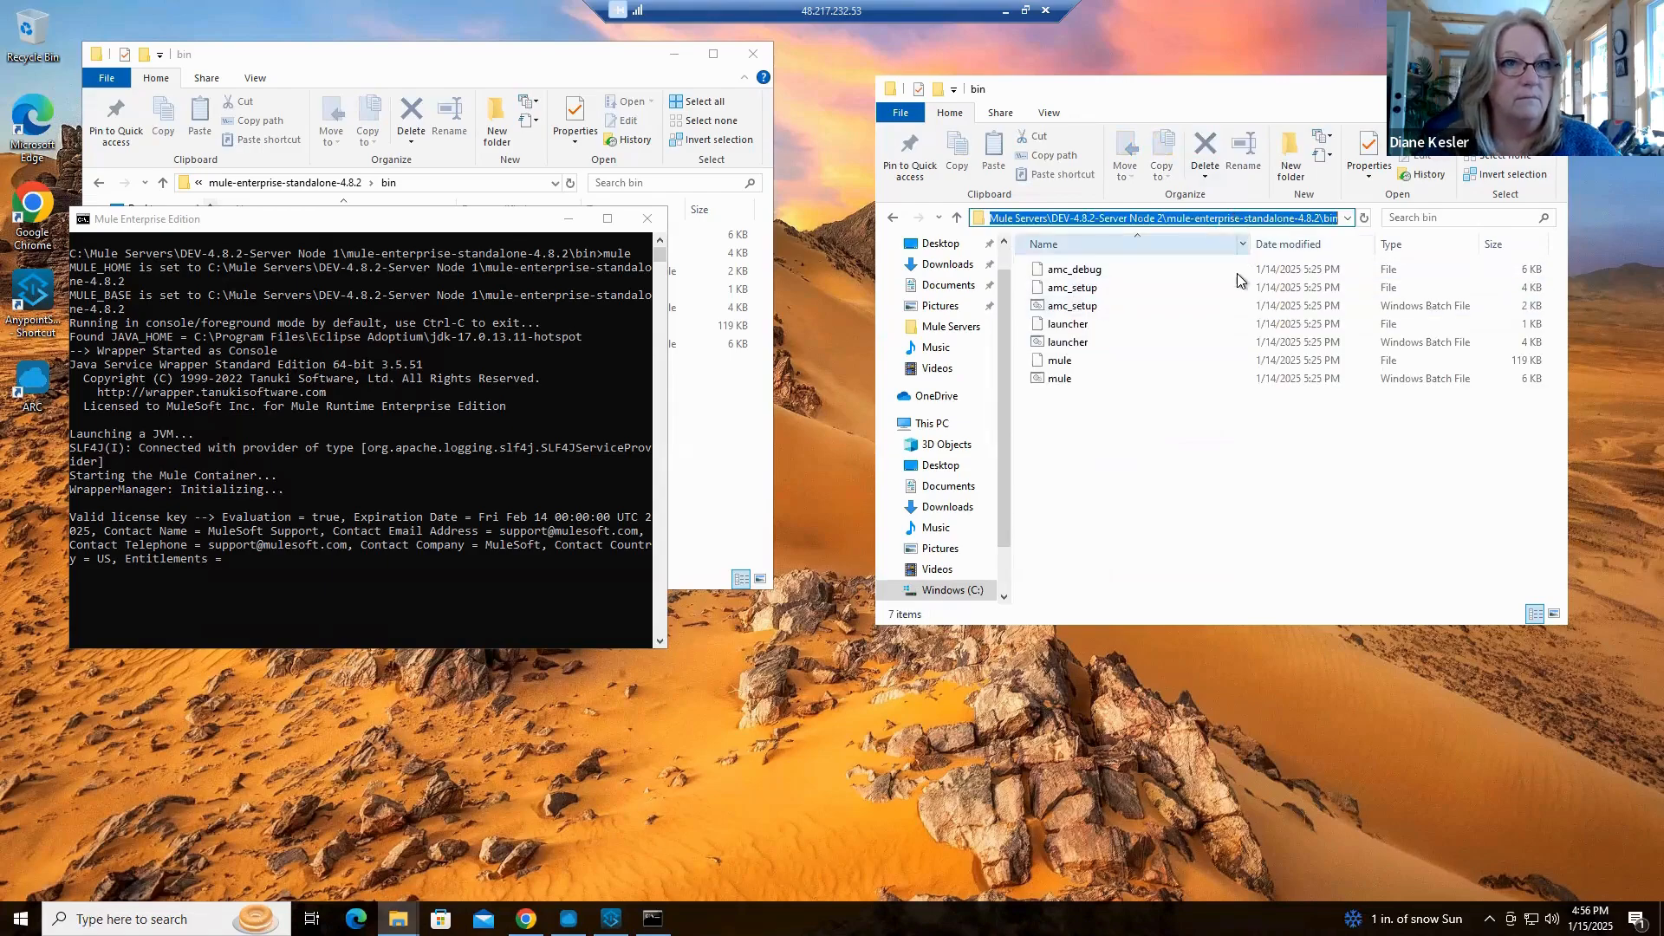
type("cmd")
key("Return")
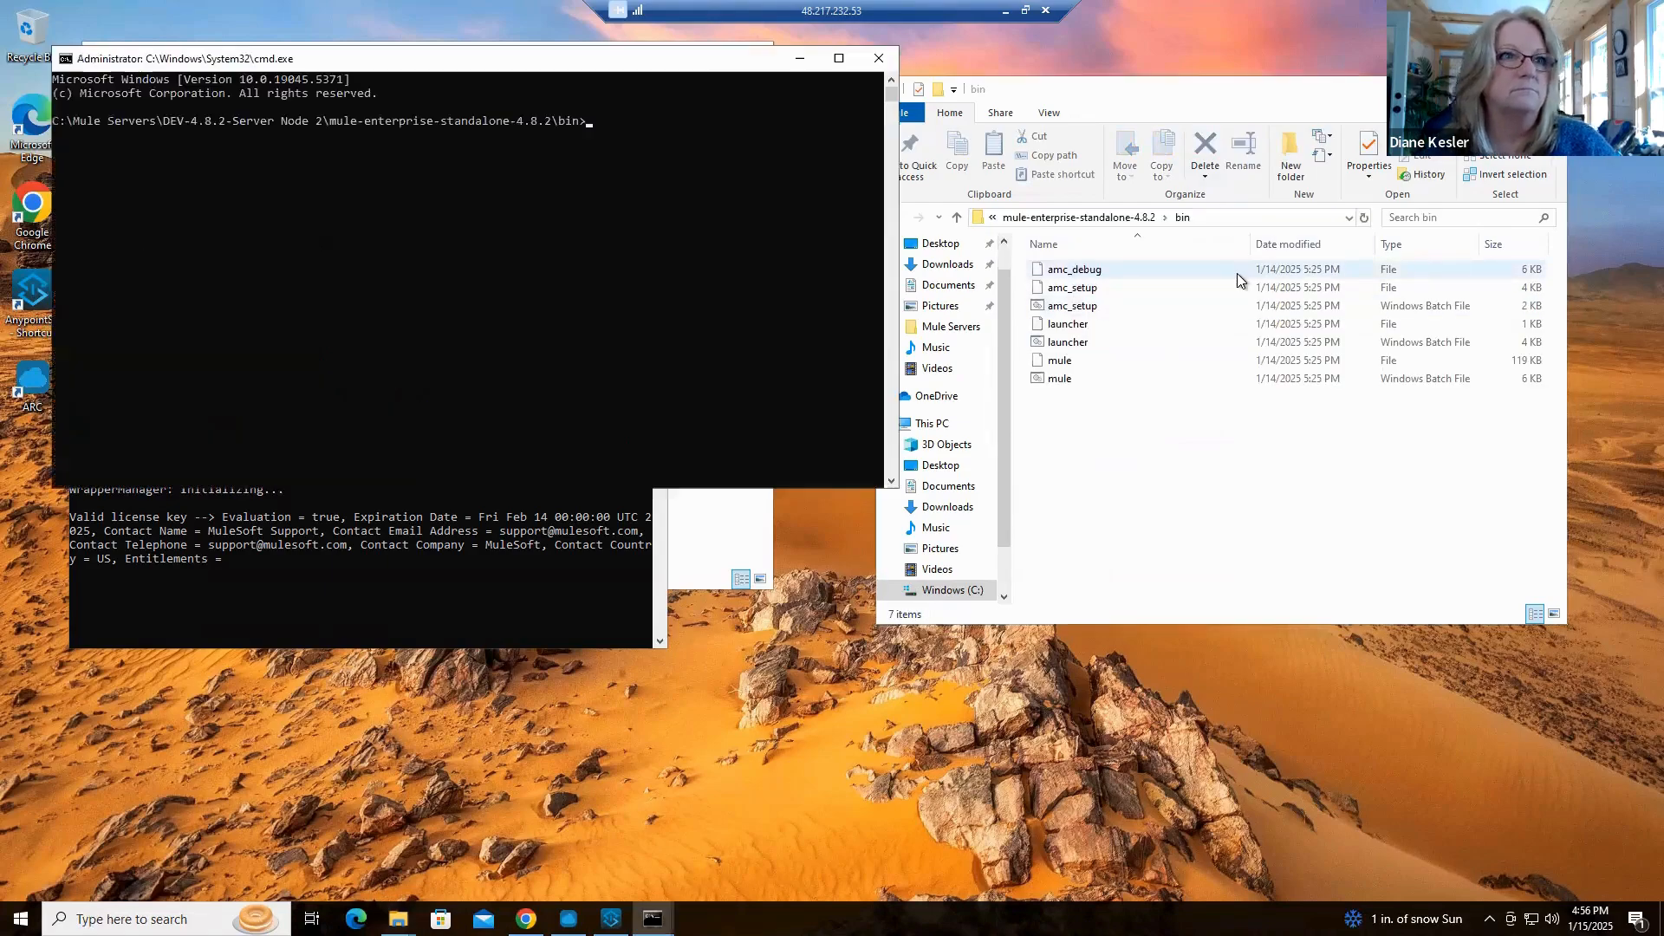
Minimize both bin folder windows and place the Node 2 command prompt side by side with the Node 1 console
left_click_drag(574, 55, 1349, 262)
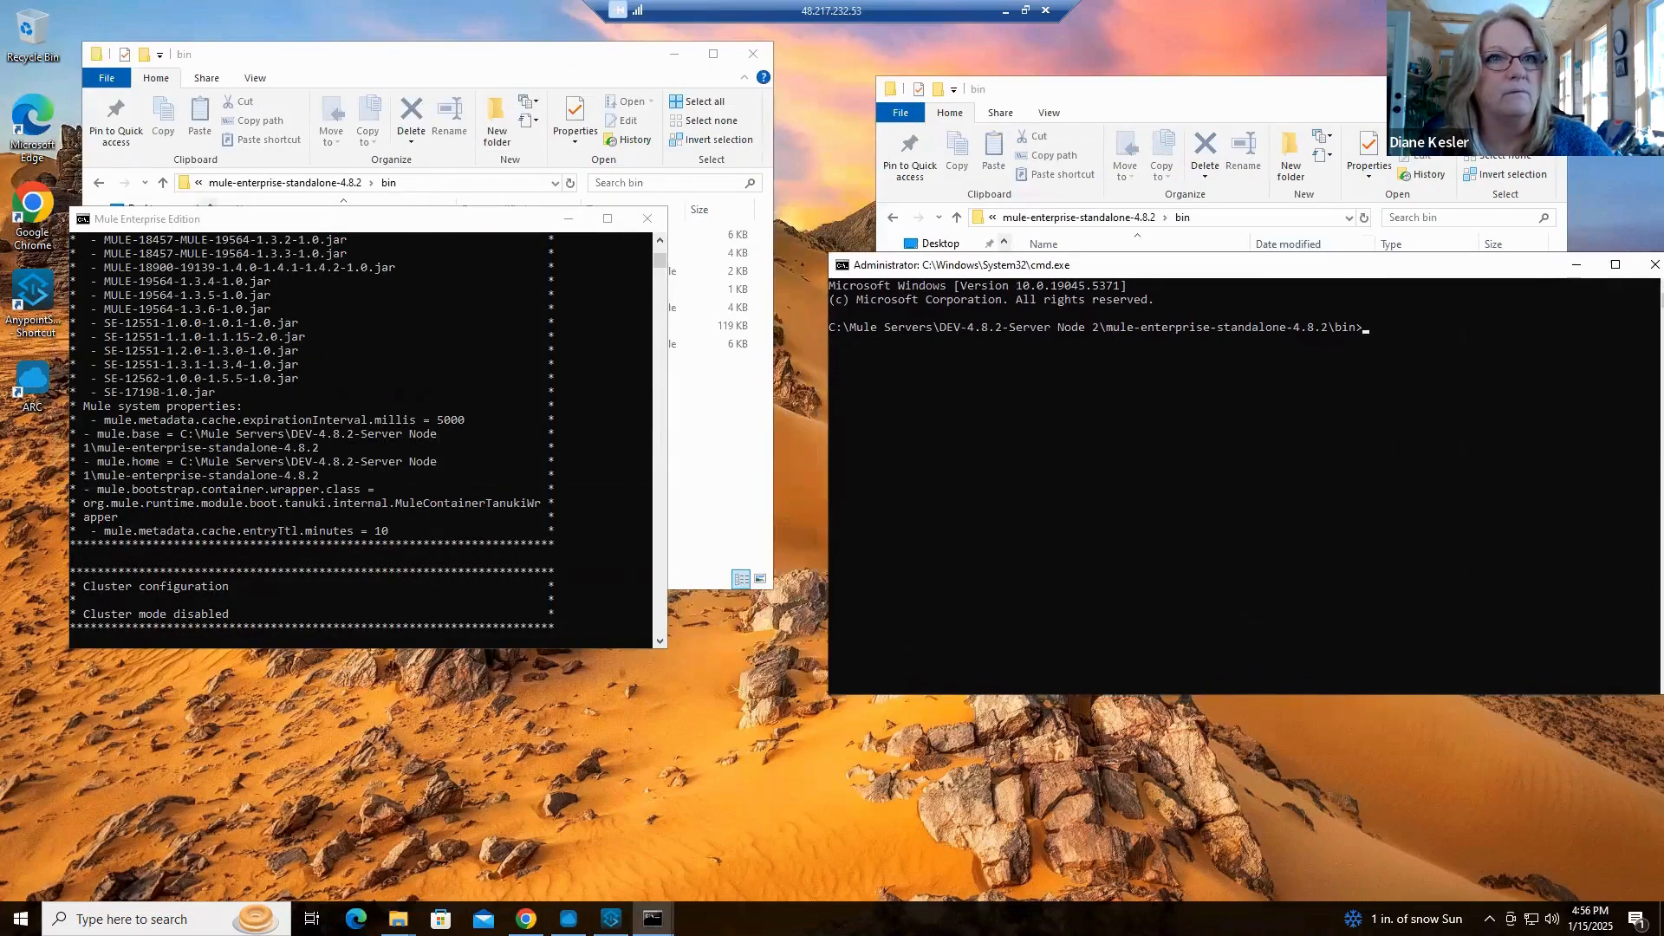
left_click(1546, 89)
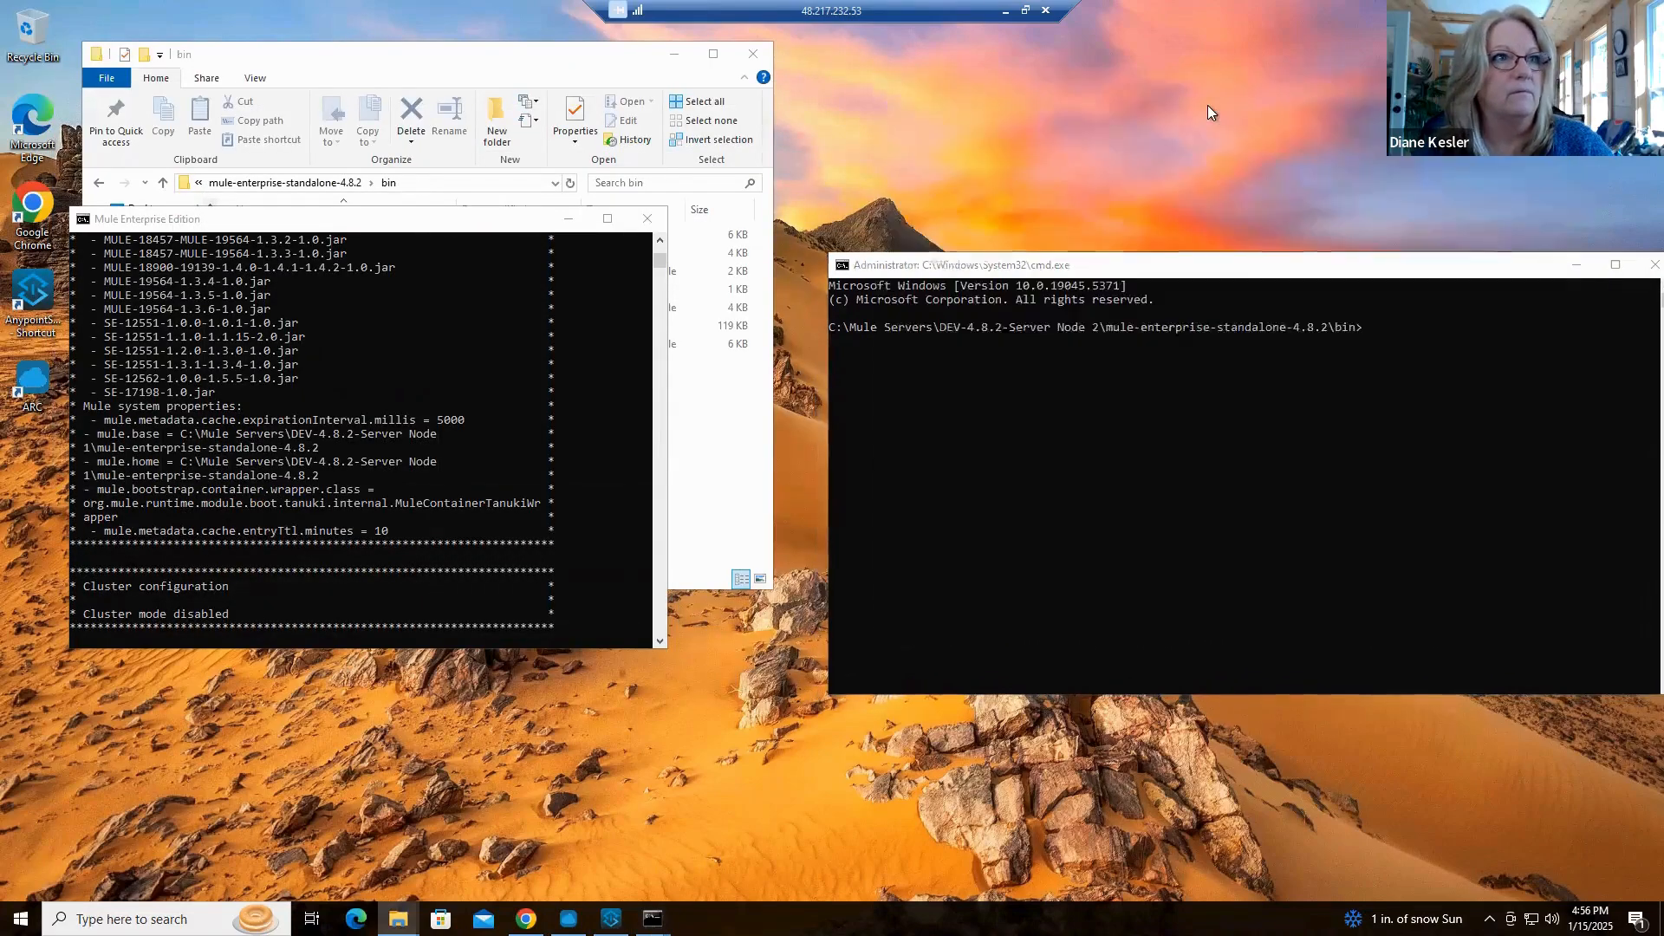
left_click(668, 55)
left_click_drag(515, 211, 547, 179)
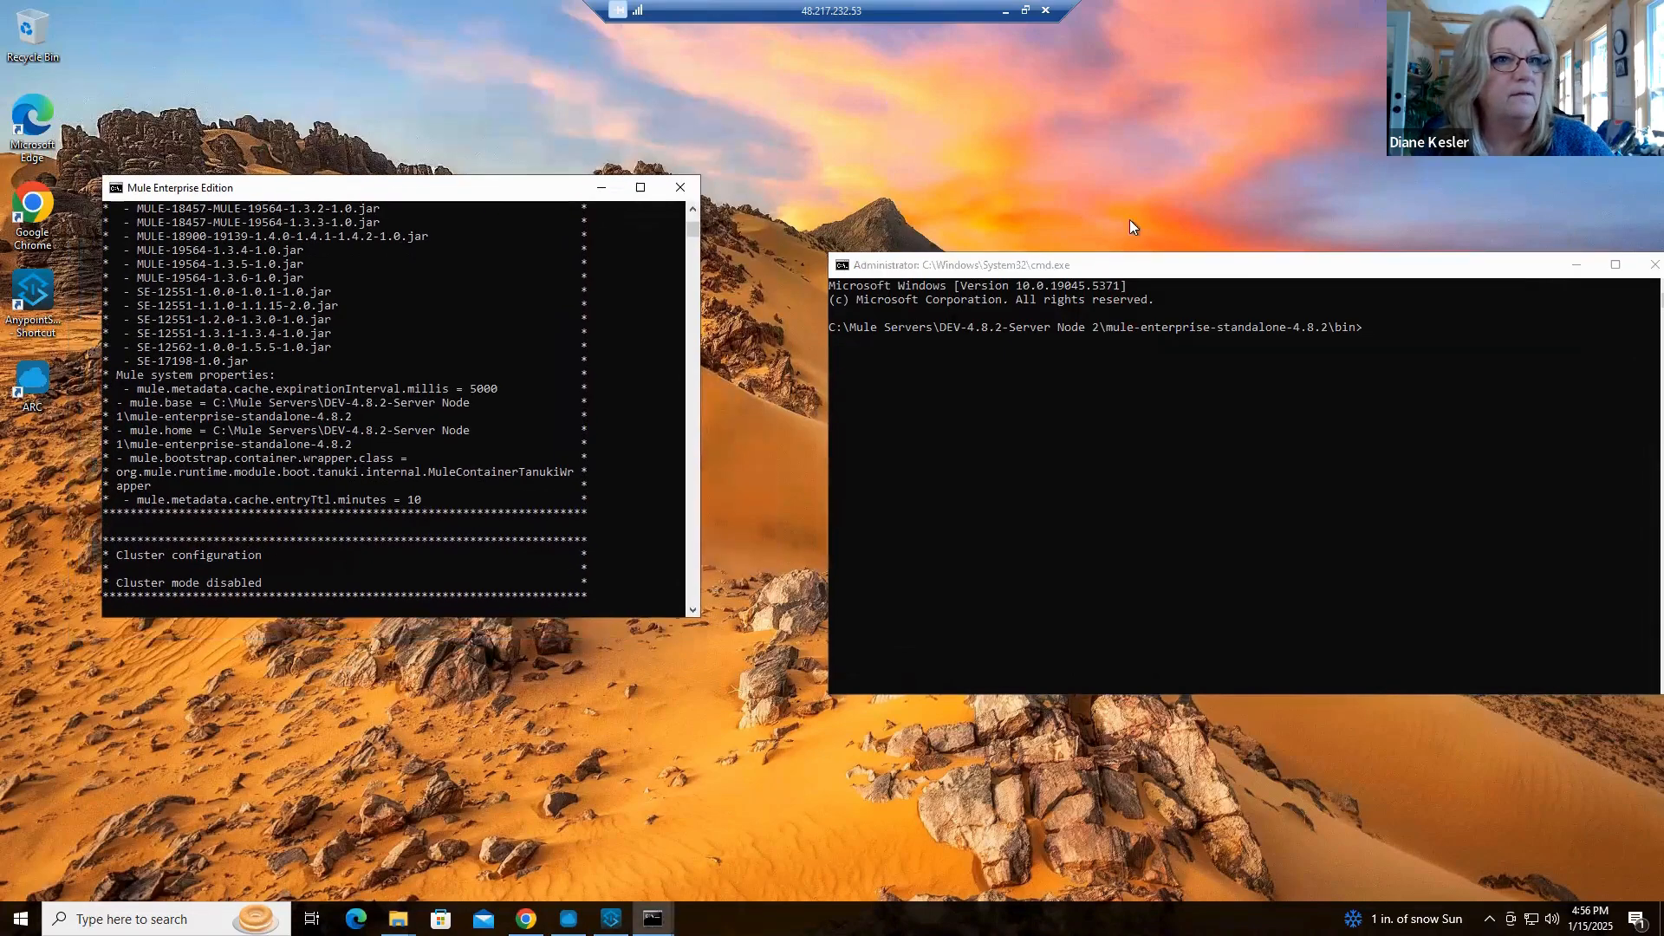
left_click_drag(1214, 264, 1179, 174)
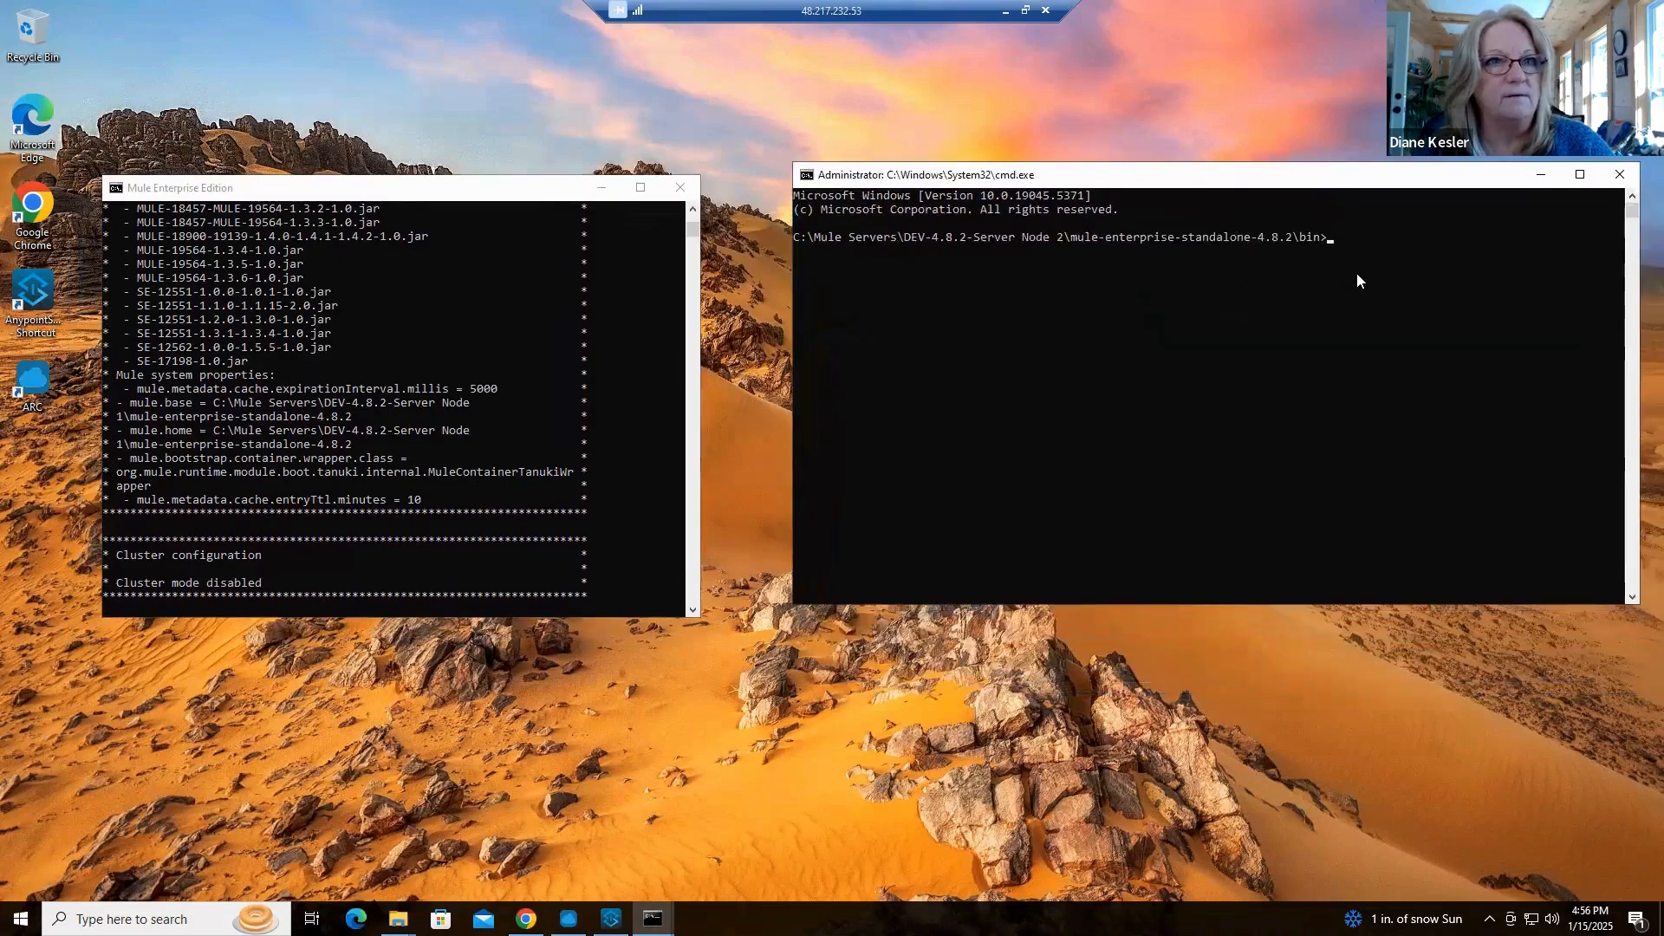
Start the DEV-4.8.2-Server Node 2 runtime with the mule command and narrow its console window beside Node 1
type("mule")
key("Return")
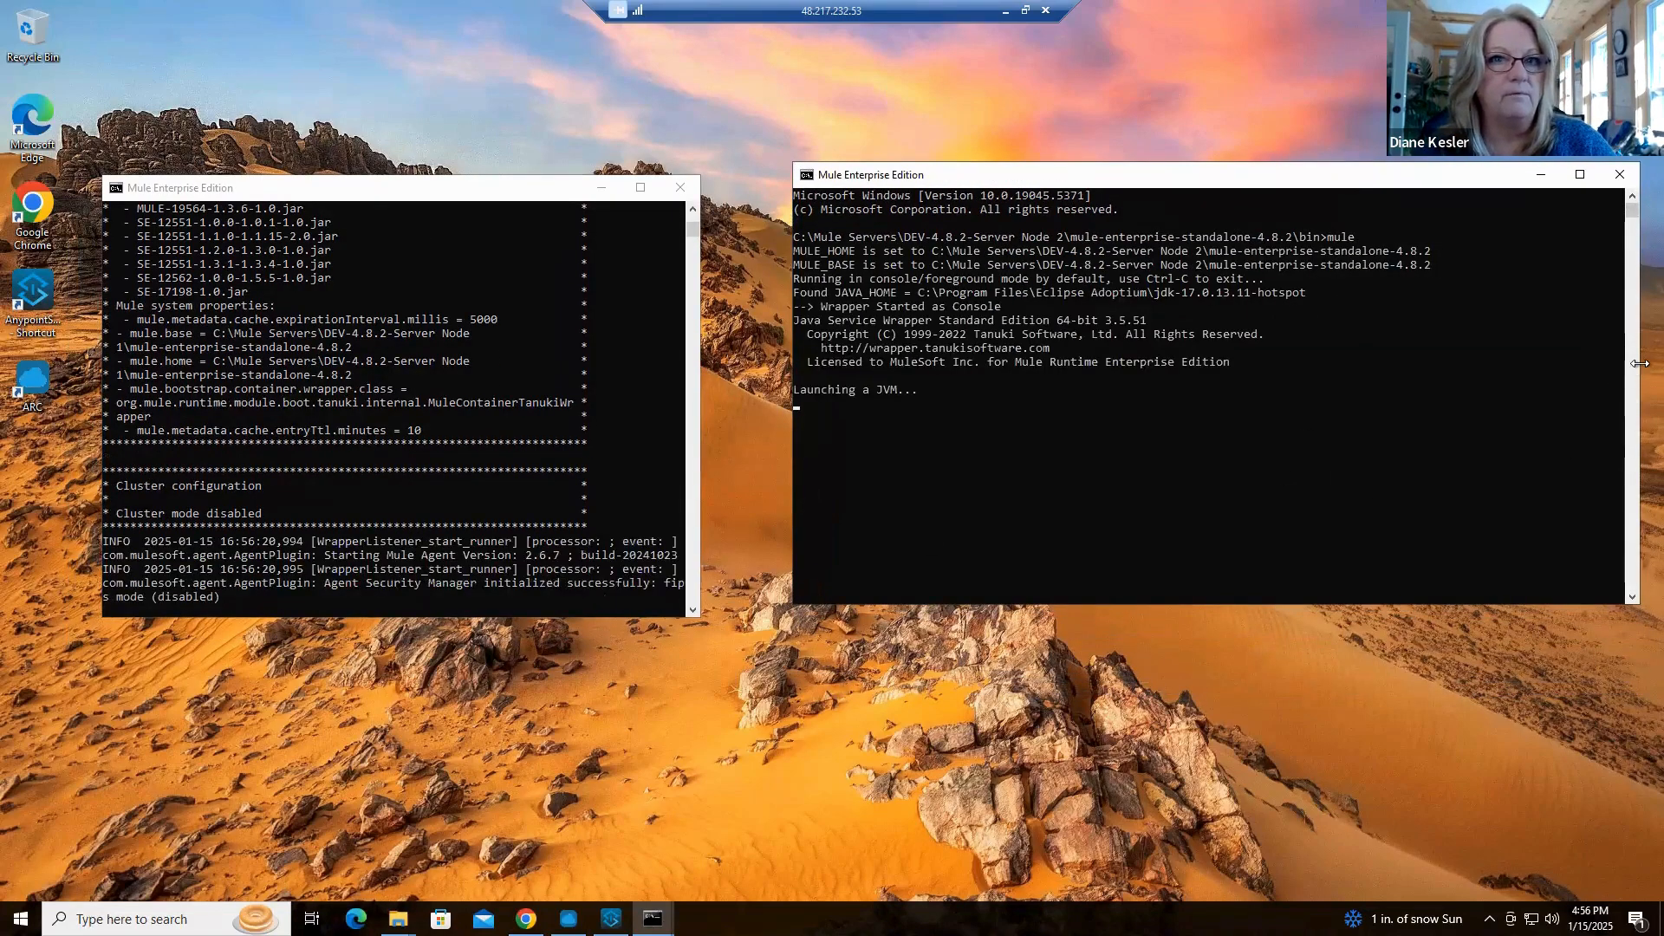
left_click_drag(1579, 377, 1480, 377)
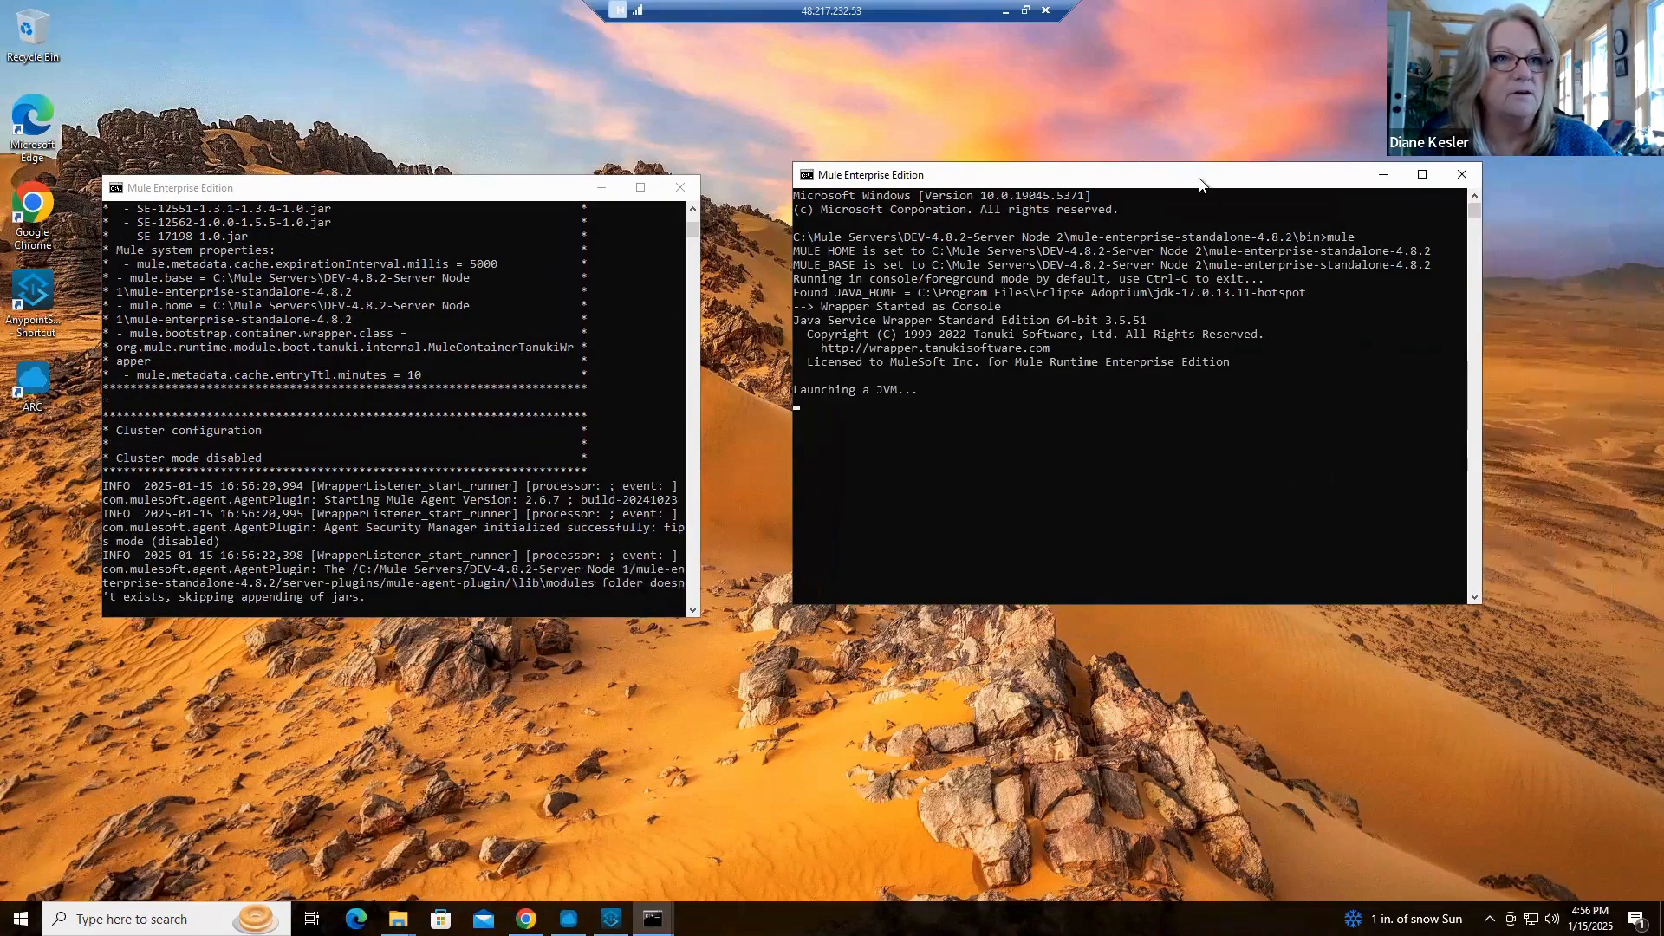
left_click_drag(1199, 182, 1234, 186)
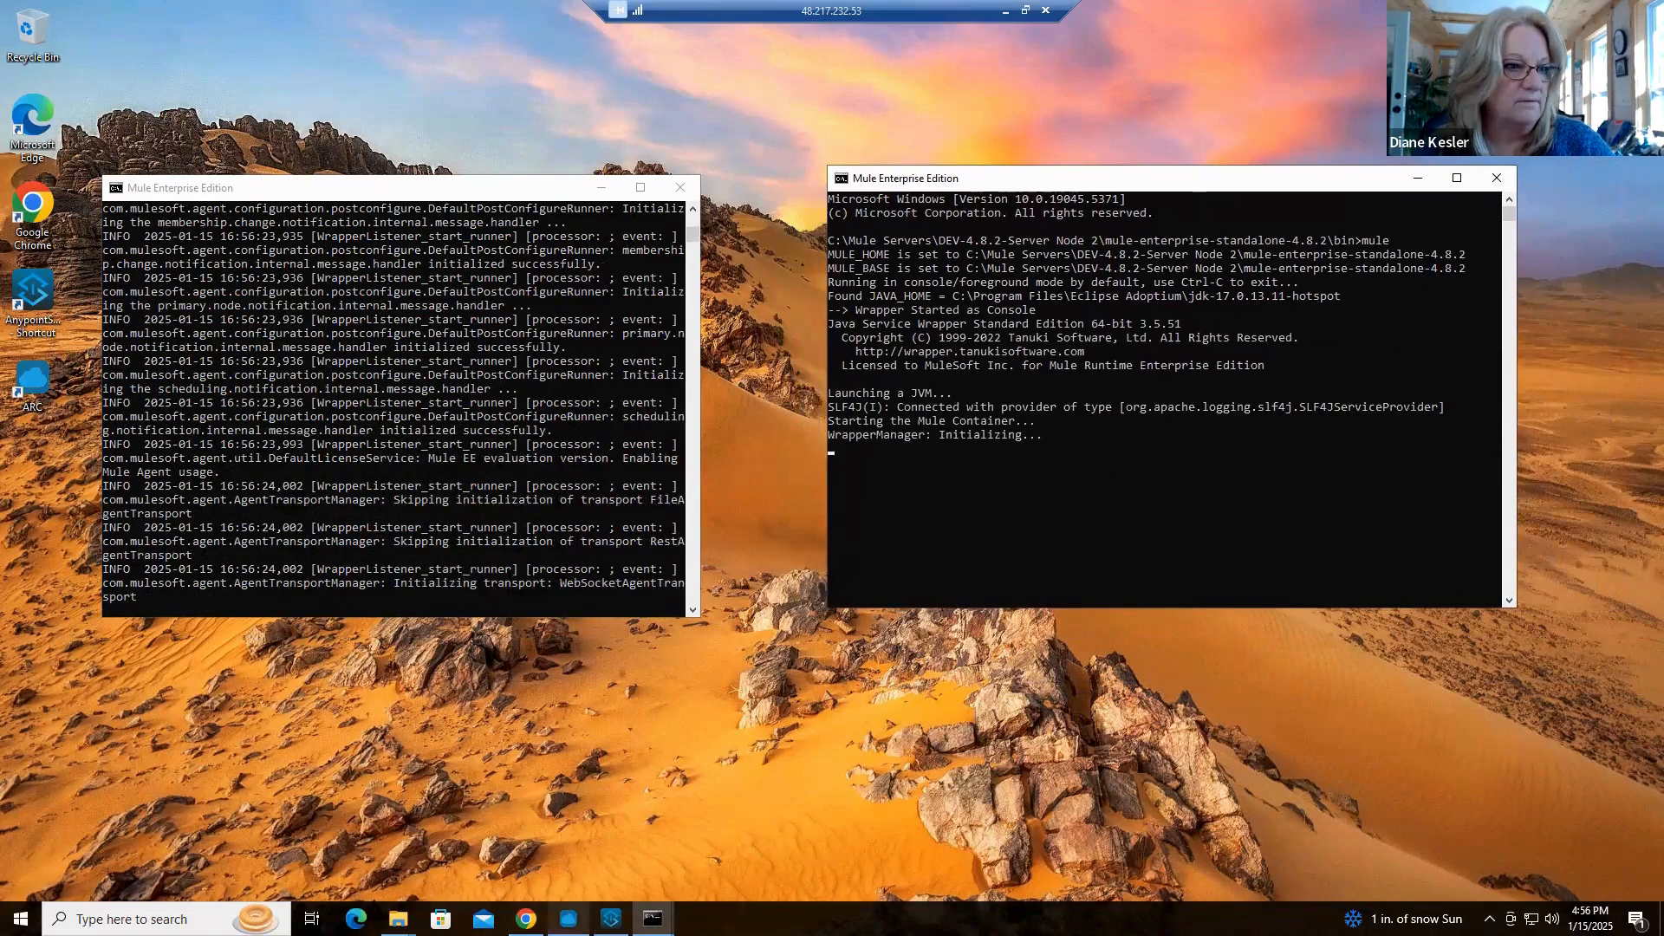
Check the DEV environment's servers and applications in Anypoint Runtime Manager in Chrome, then minimize the browser
mouse_move(526, 919)
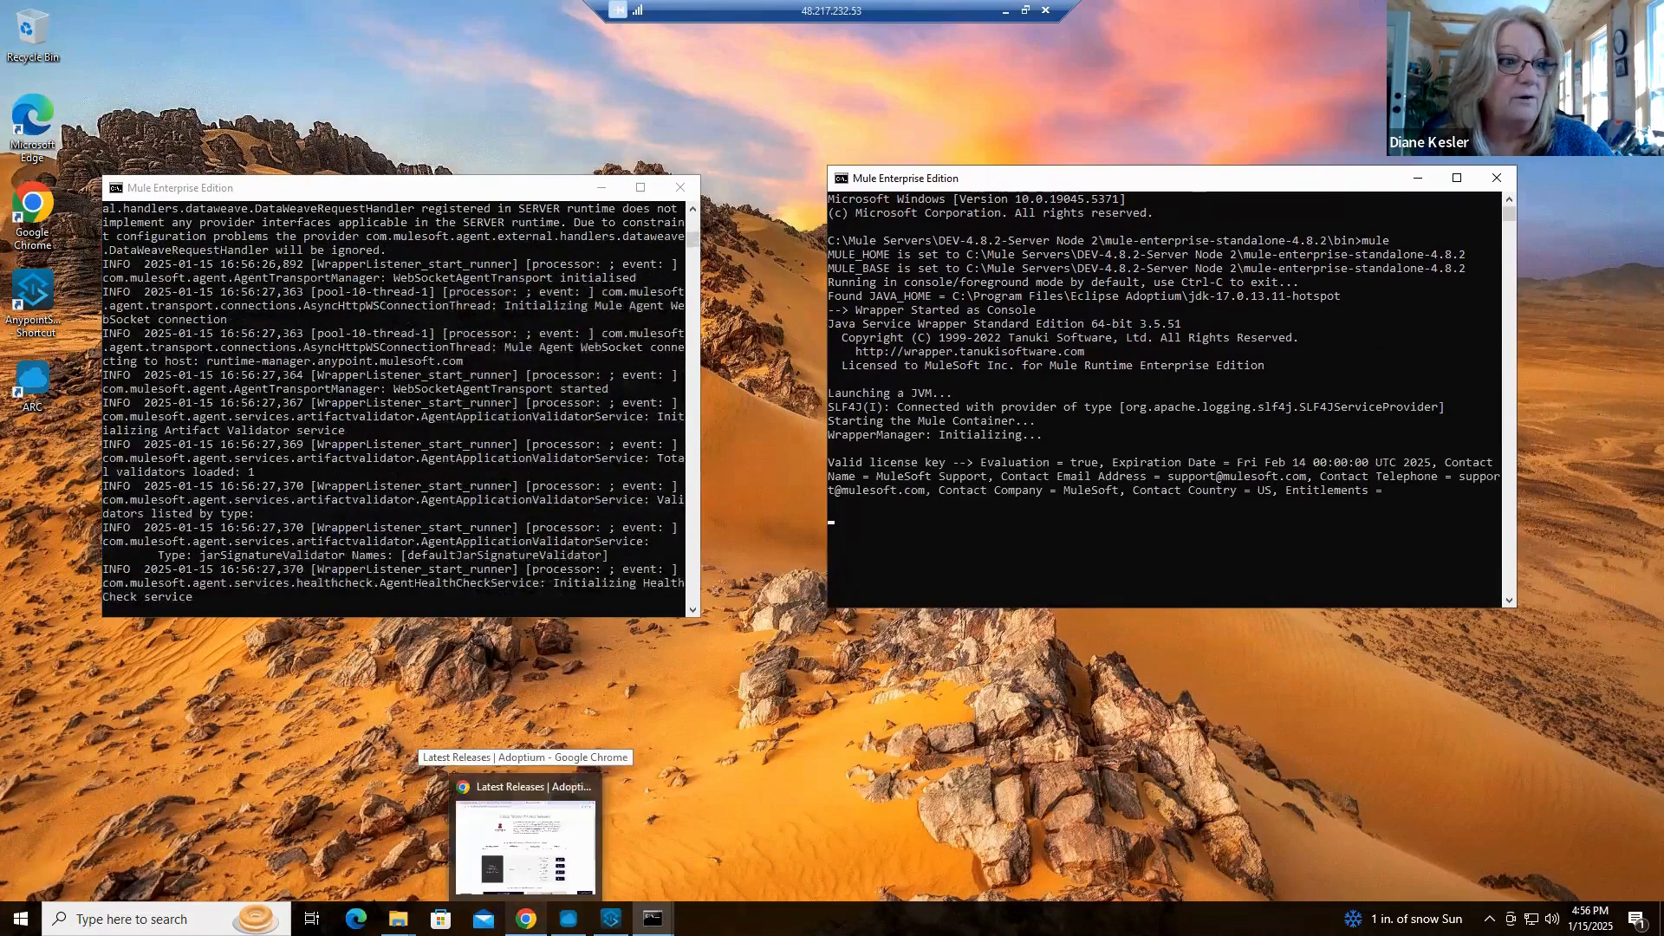
left_click(523, 848)
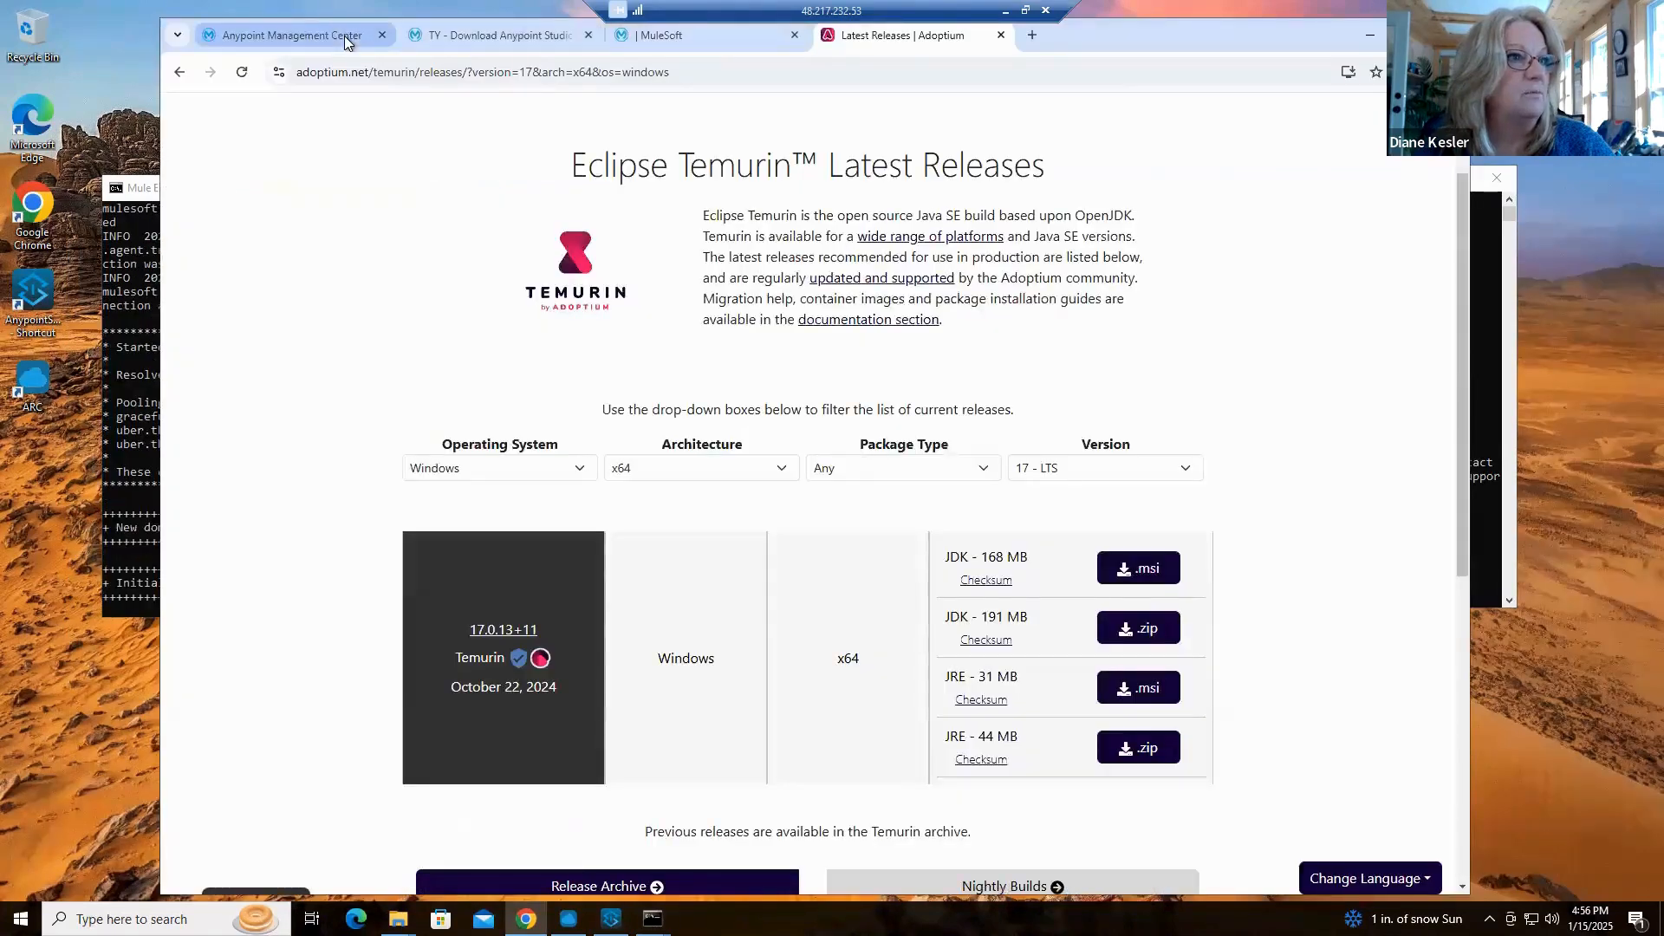
left_click(345, 34)
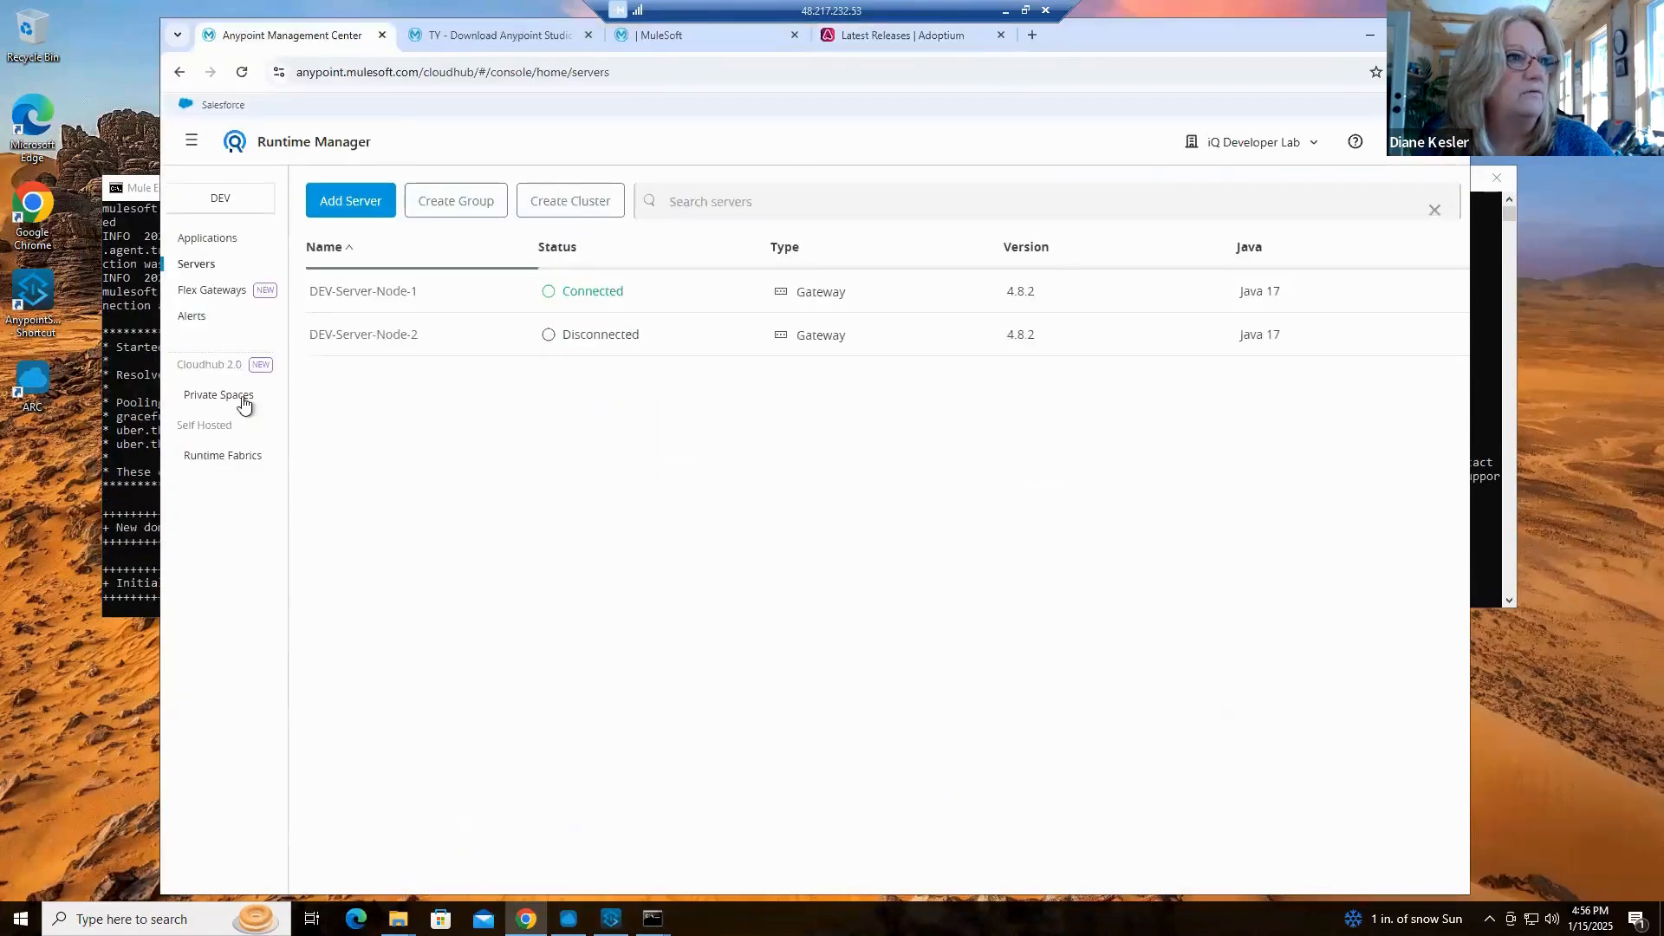
left_click(208, 238)
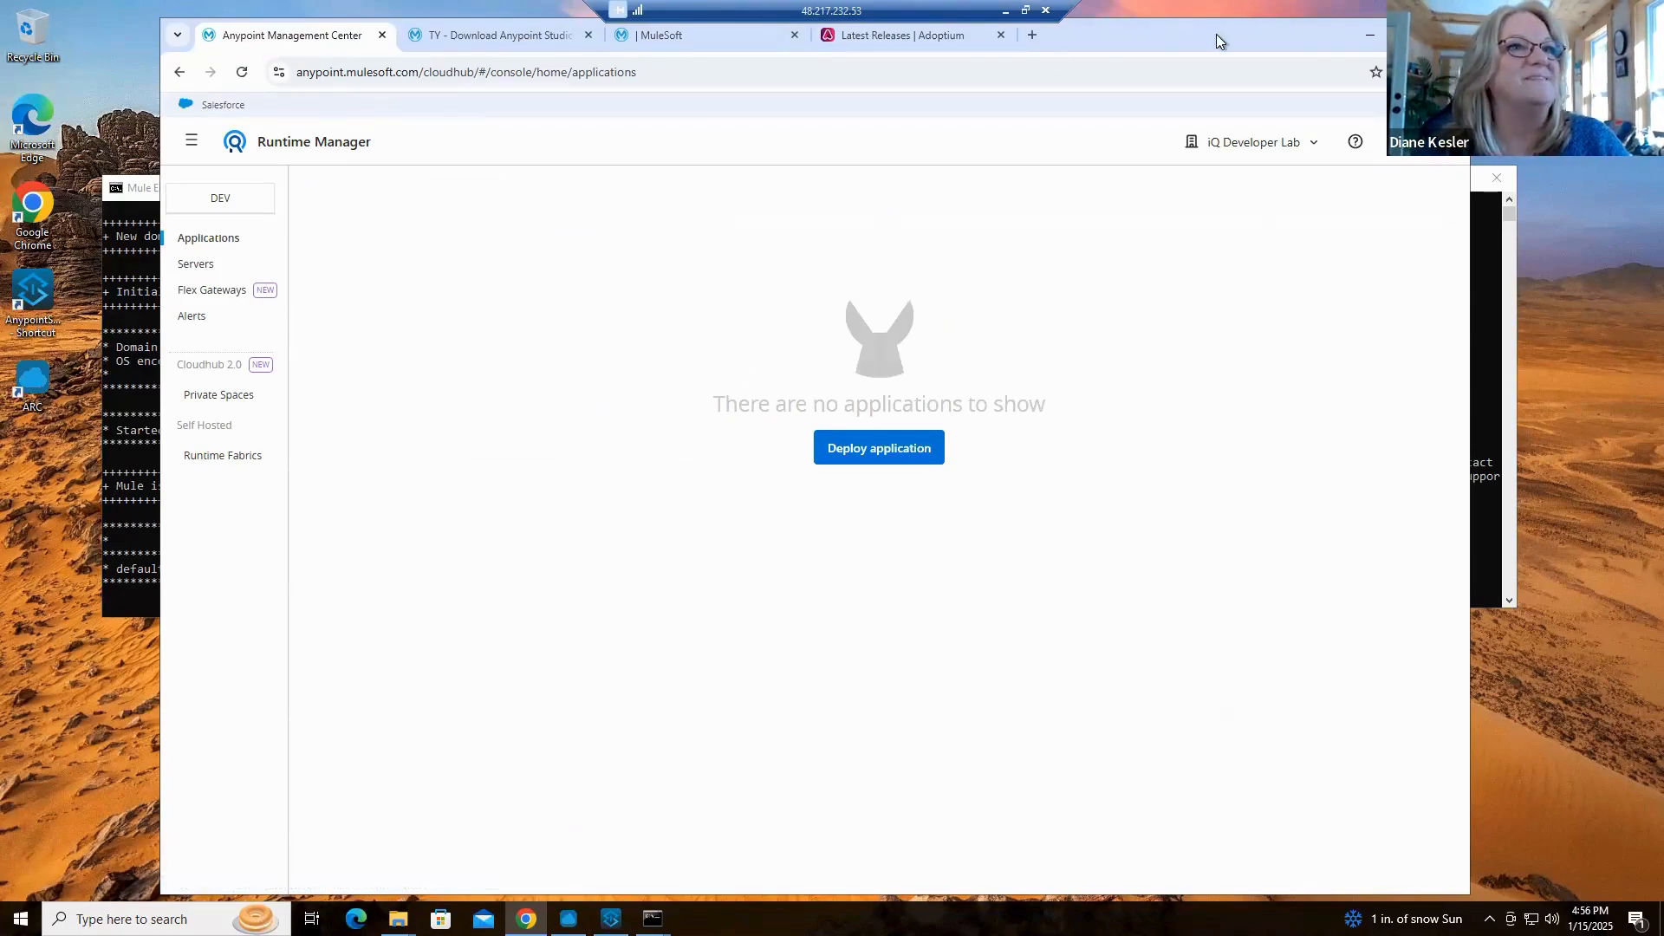
left_click(1369, 36)
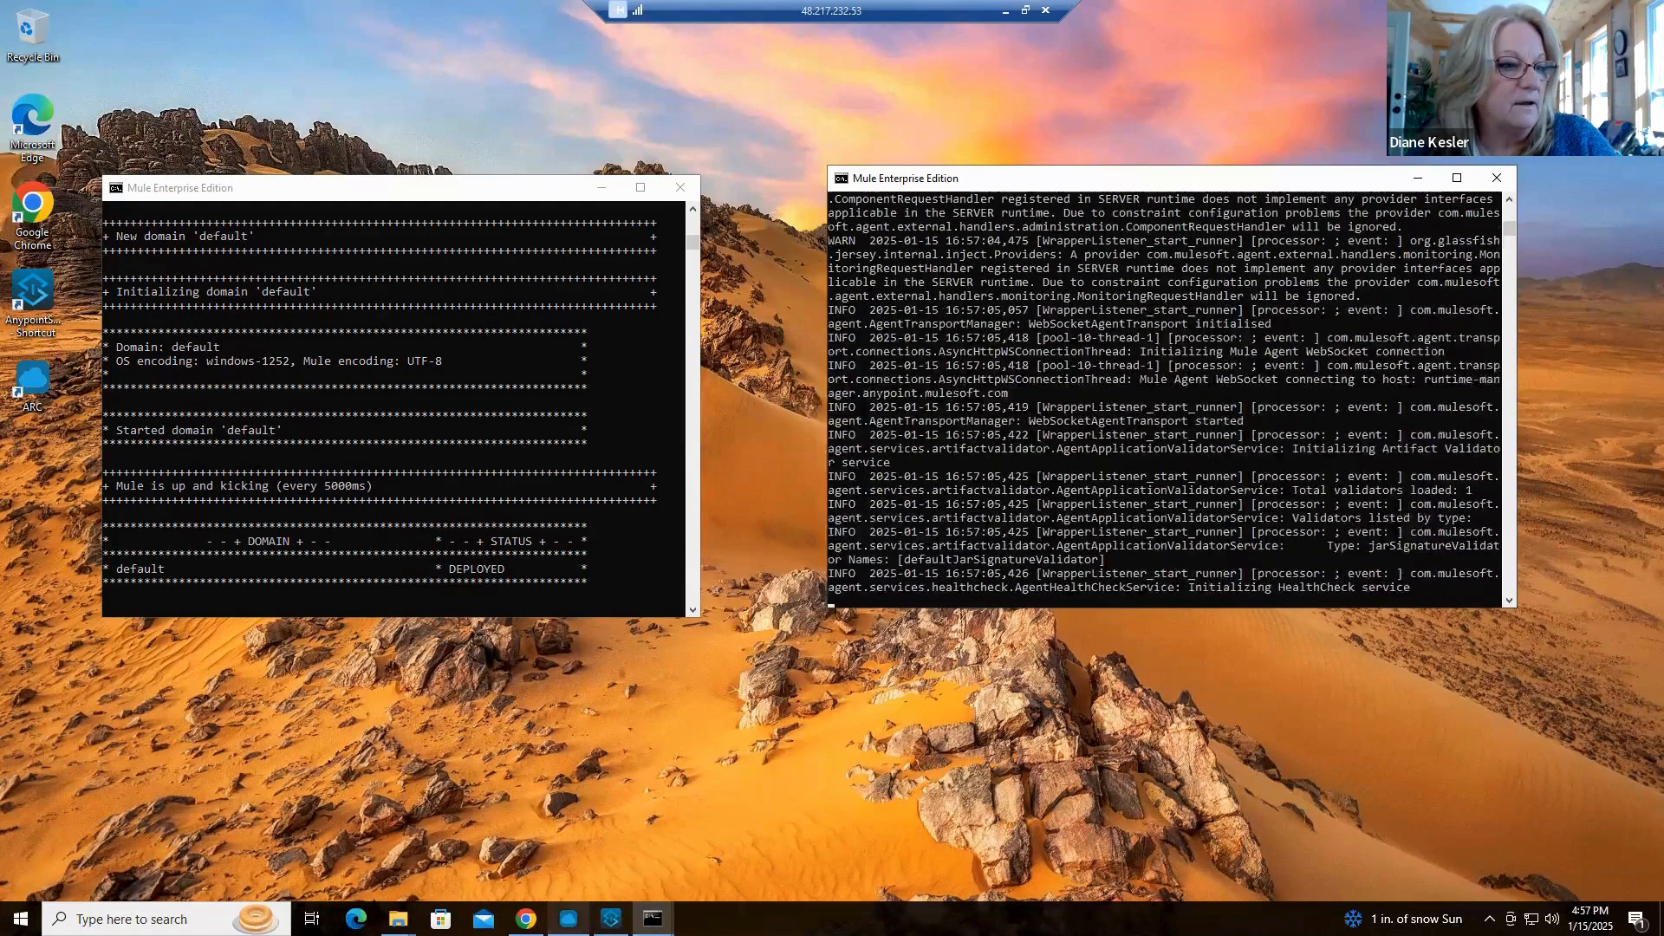
In Anypoint Studio, begin exporting mcia-study-hello-project as a Mule Deployable Archive including Studio metadata
left_click(610, 918)
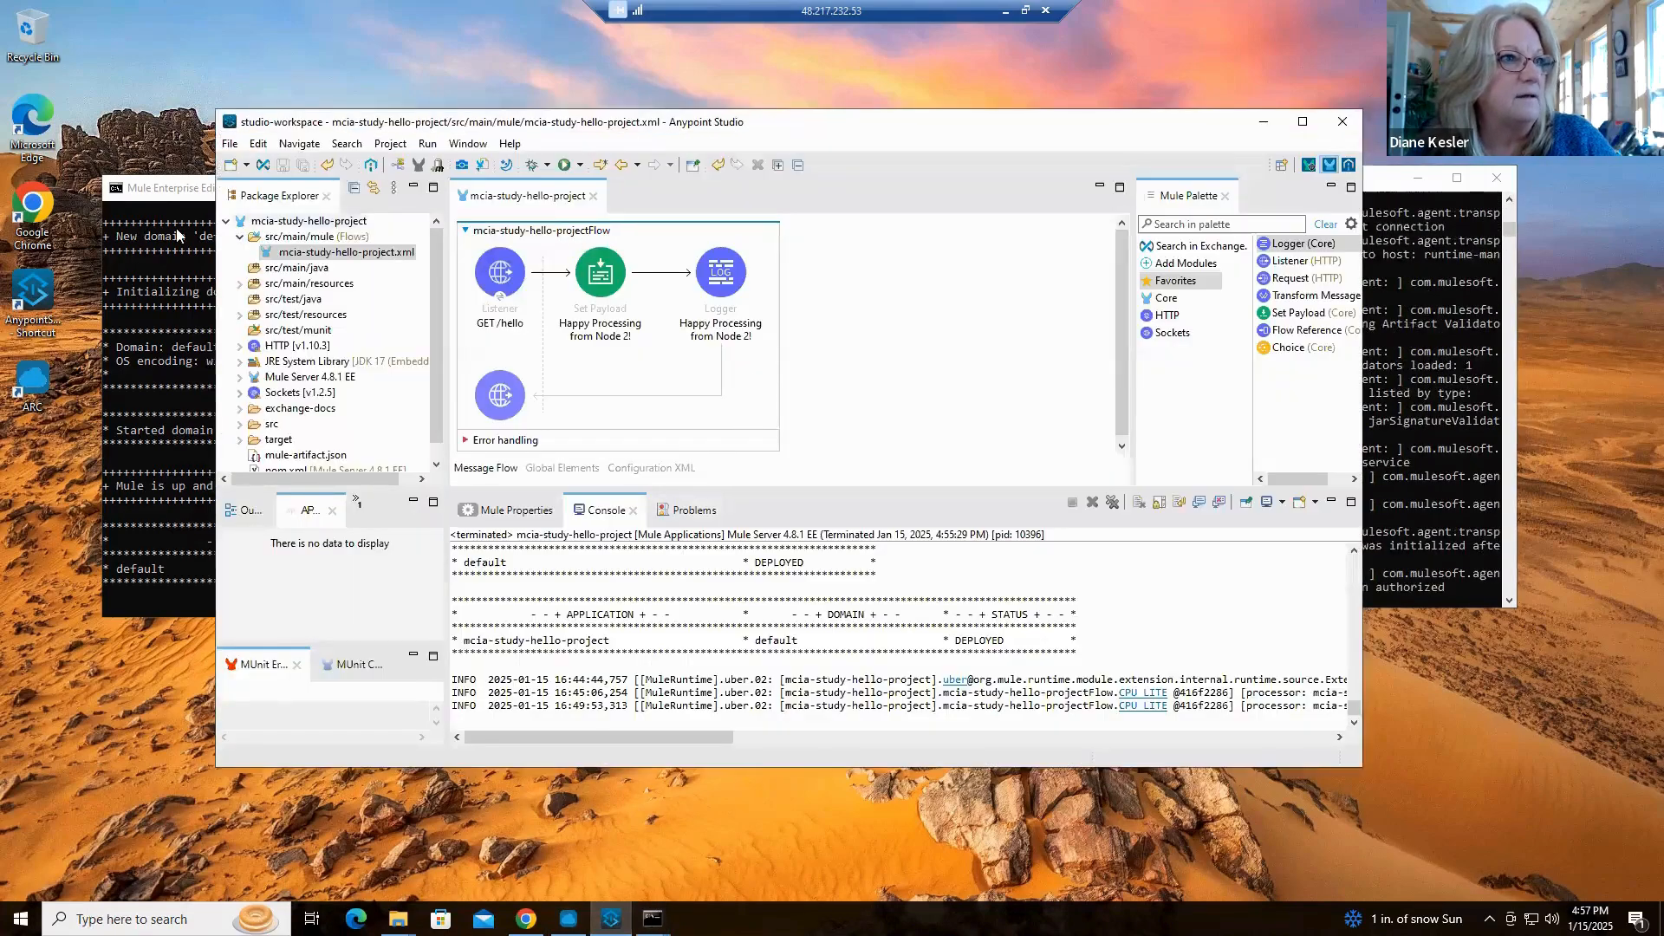
left_click(279, 223)
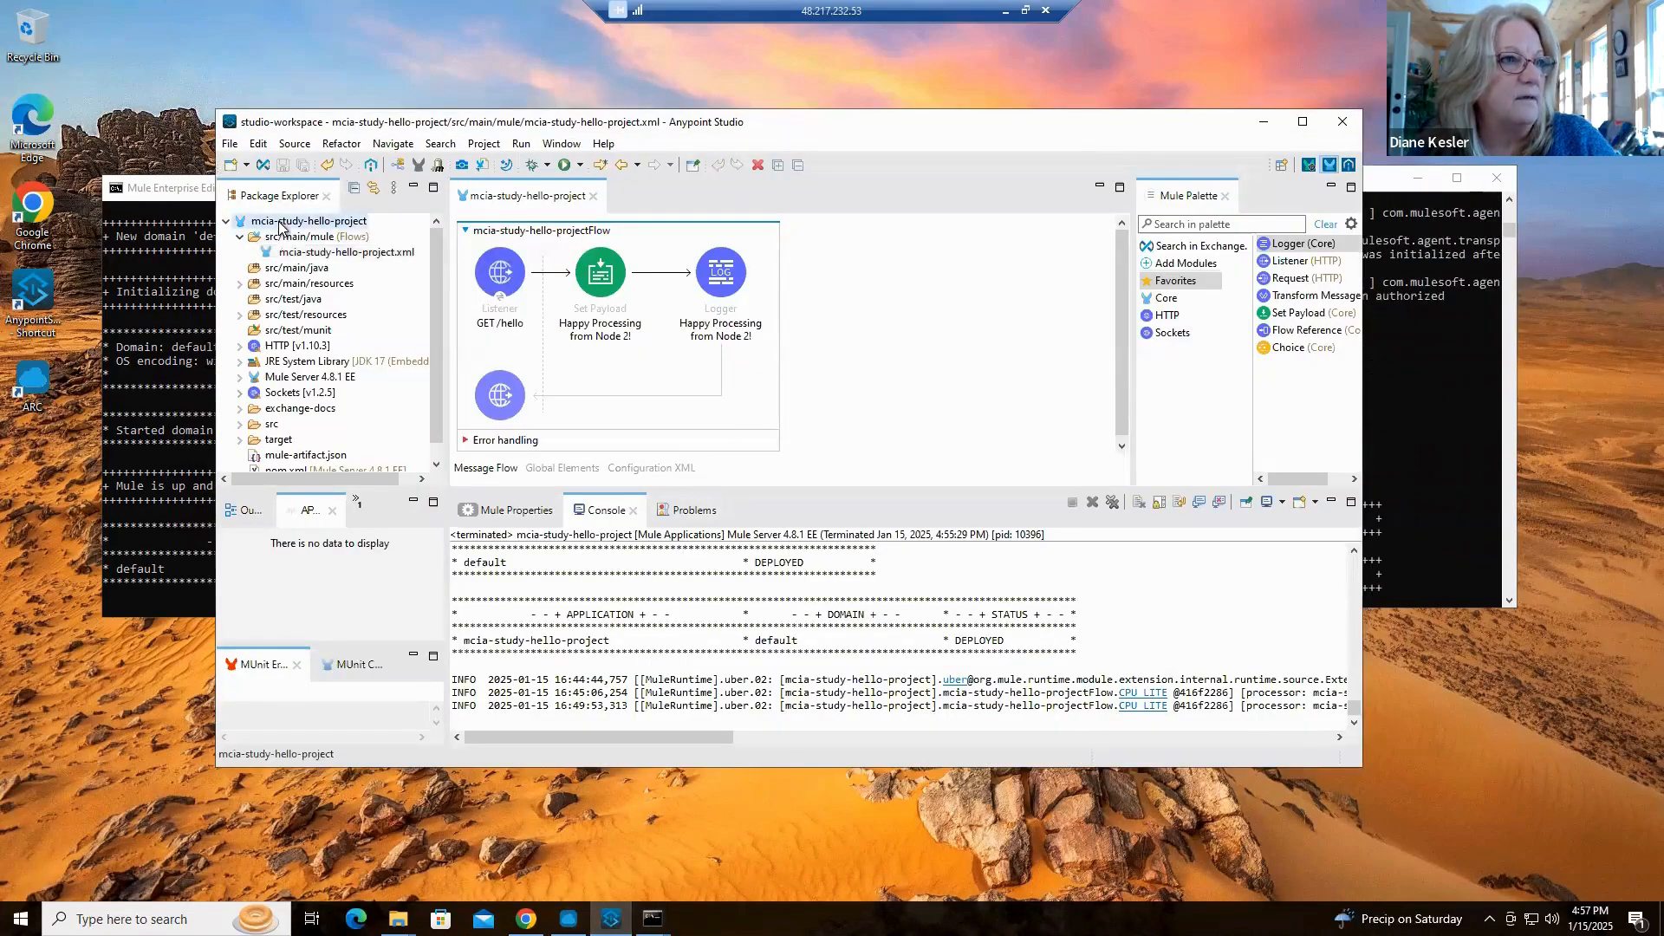
right_click(293, 236)
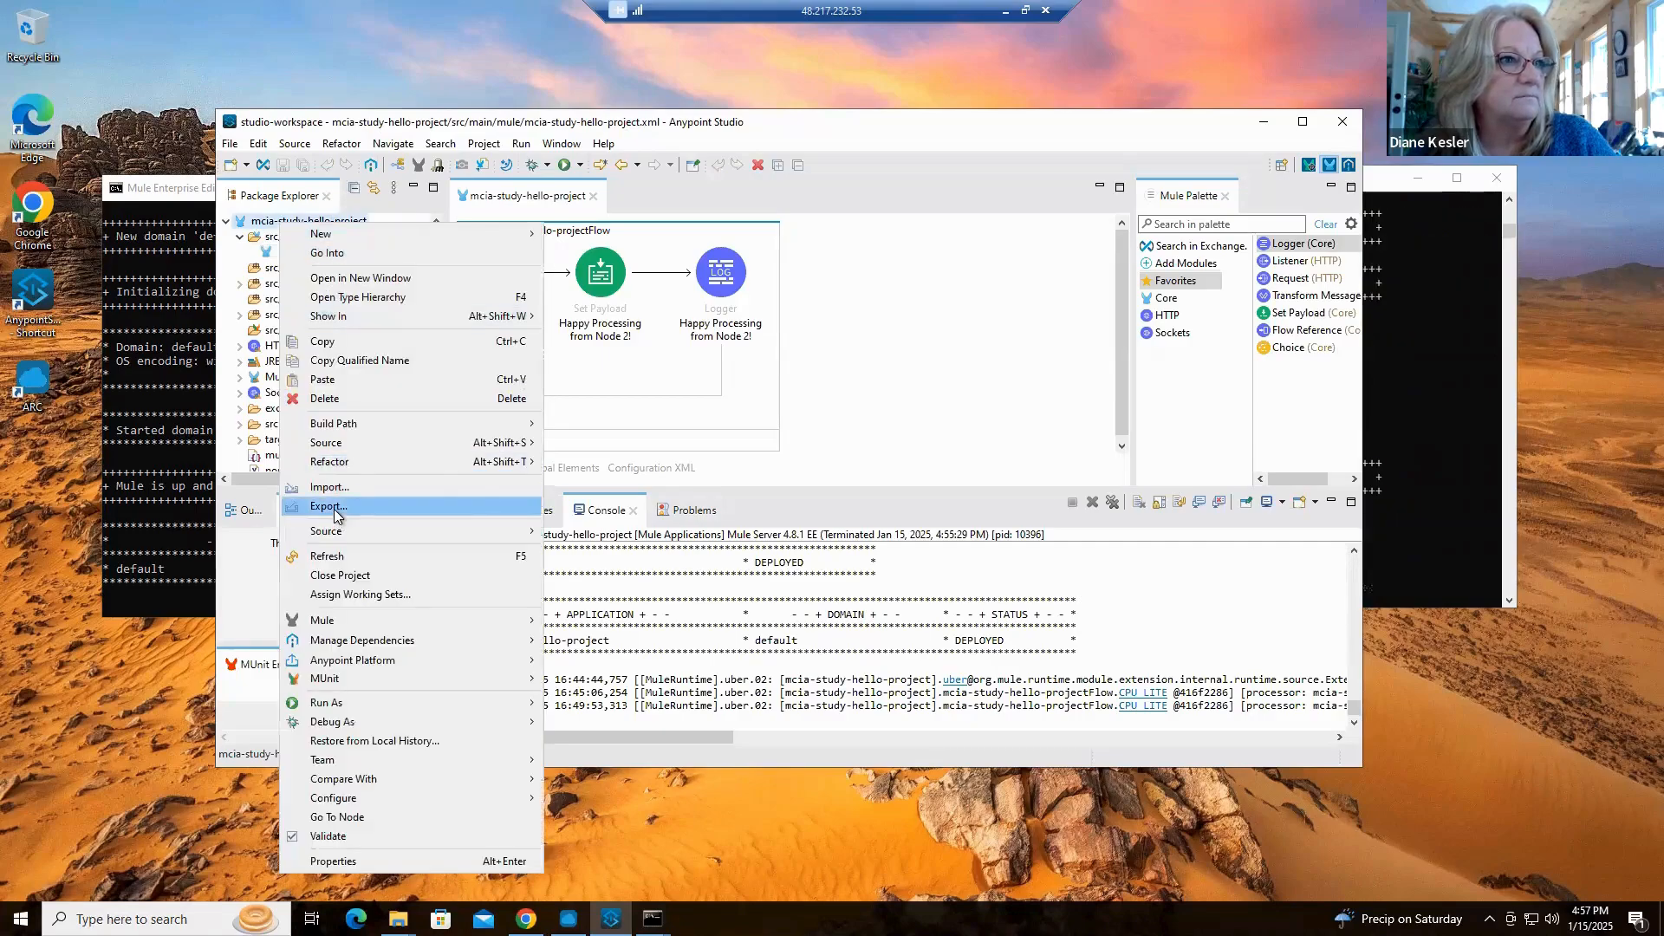
left_click(335, 507)
left_click(592, 343)
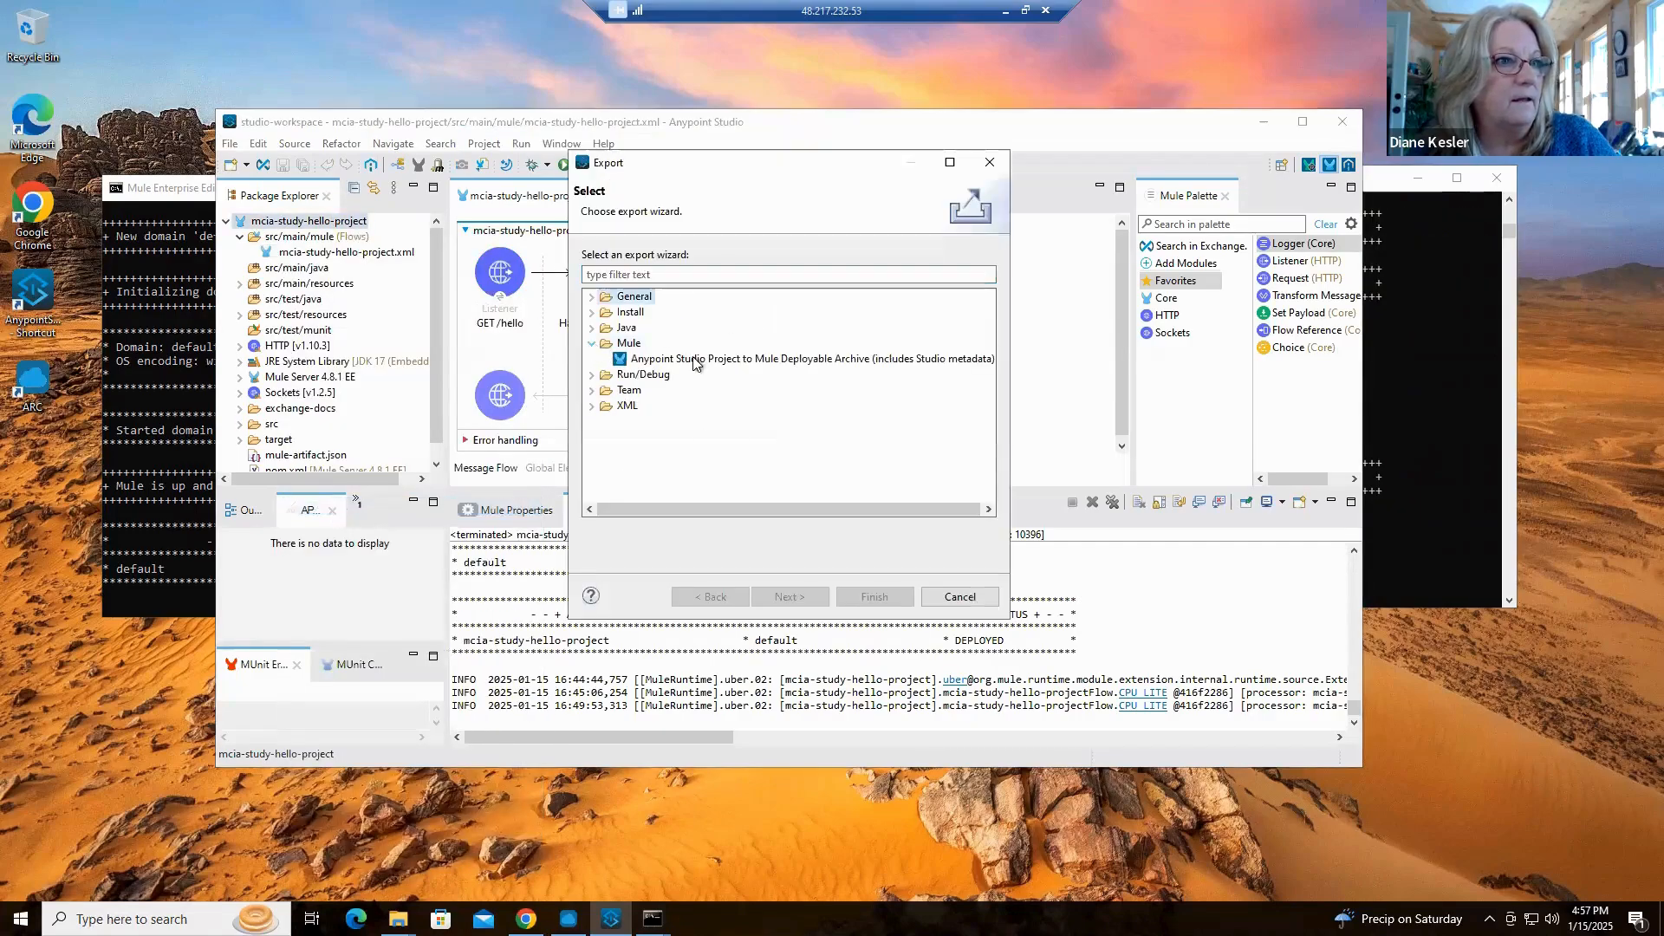
left_click(698, 359)
left_click(784, 596)
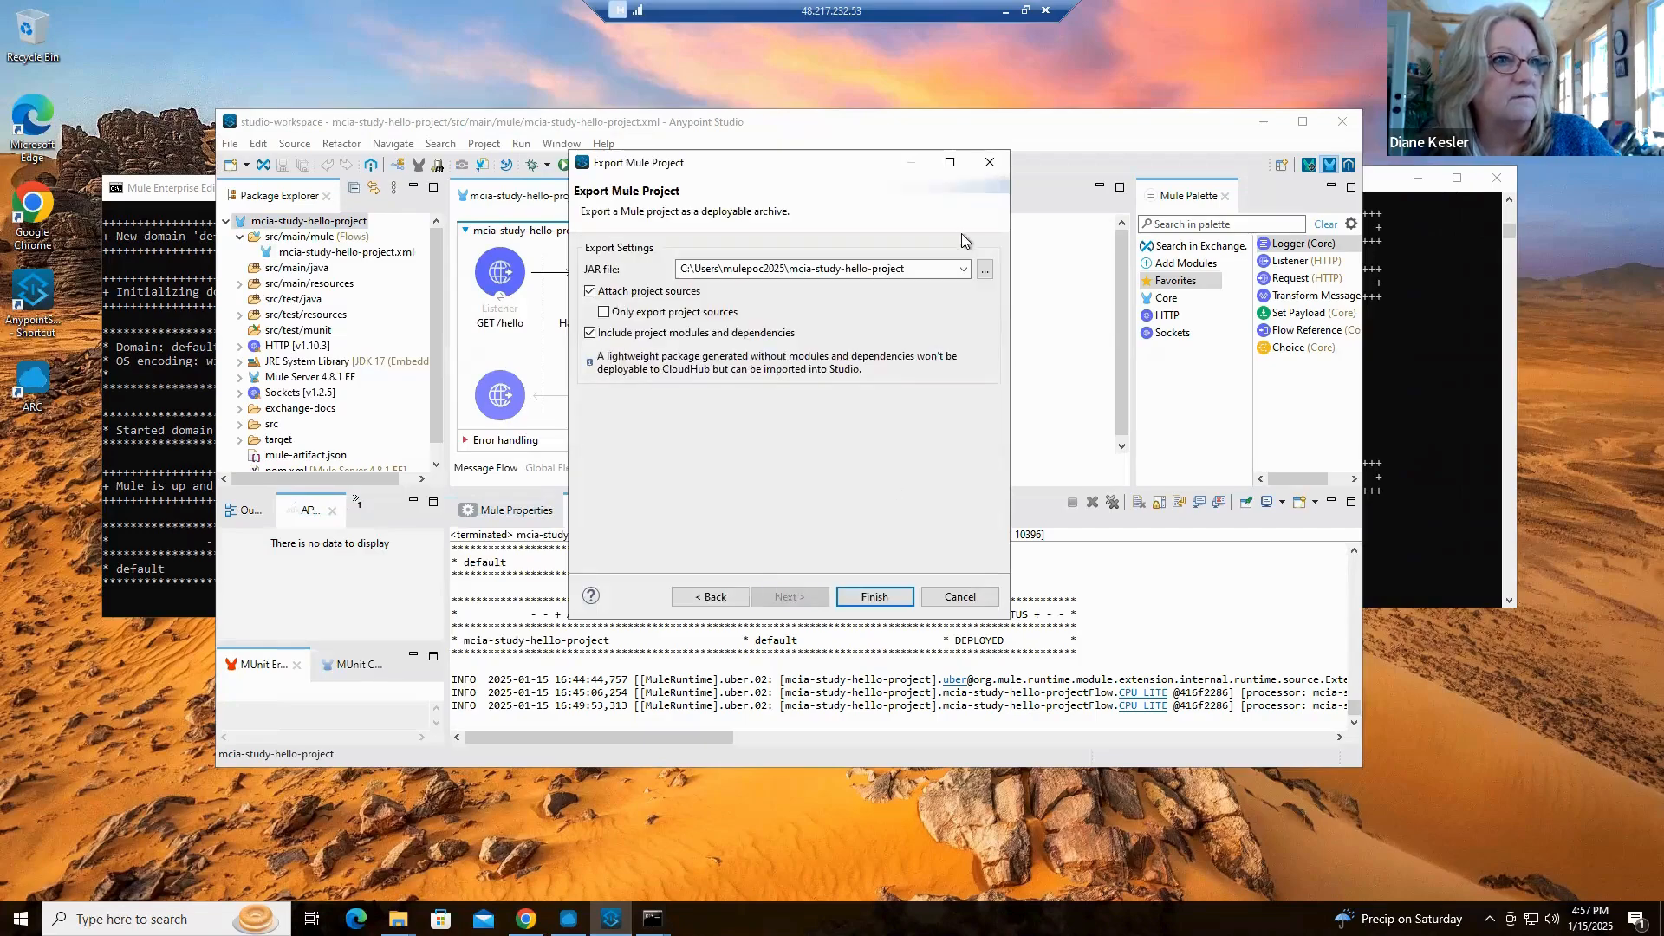
Set the export destination to the Downloads folder as mcia-study-hello-project and complete the project export
left_click(986, 274)
left_click(806, 356)
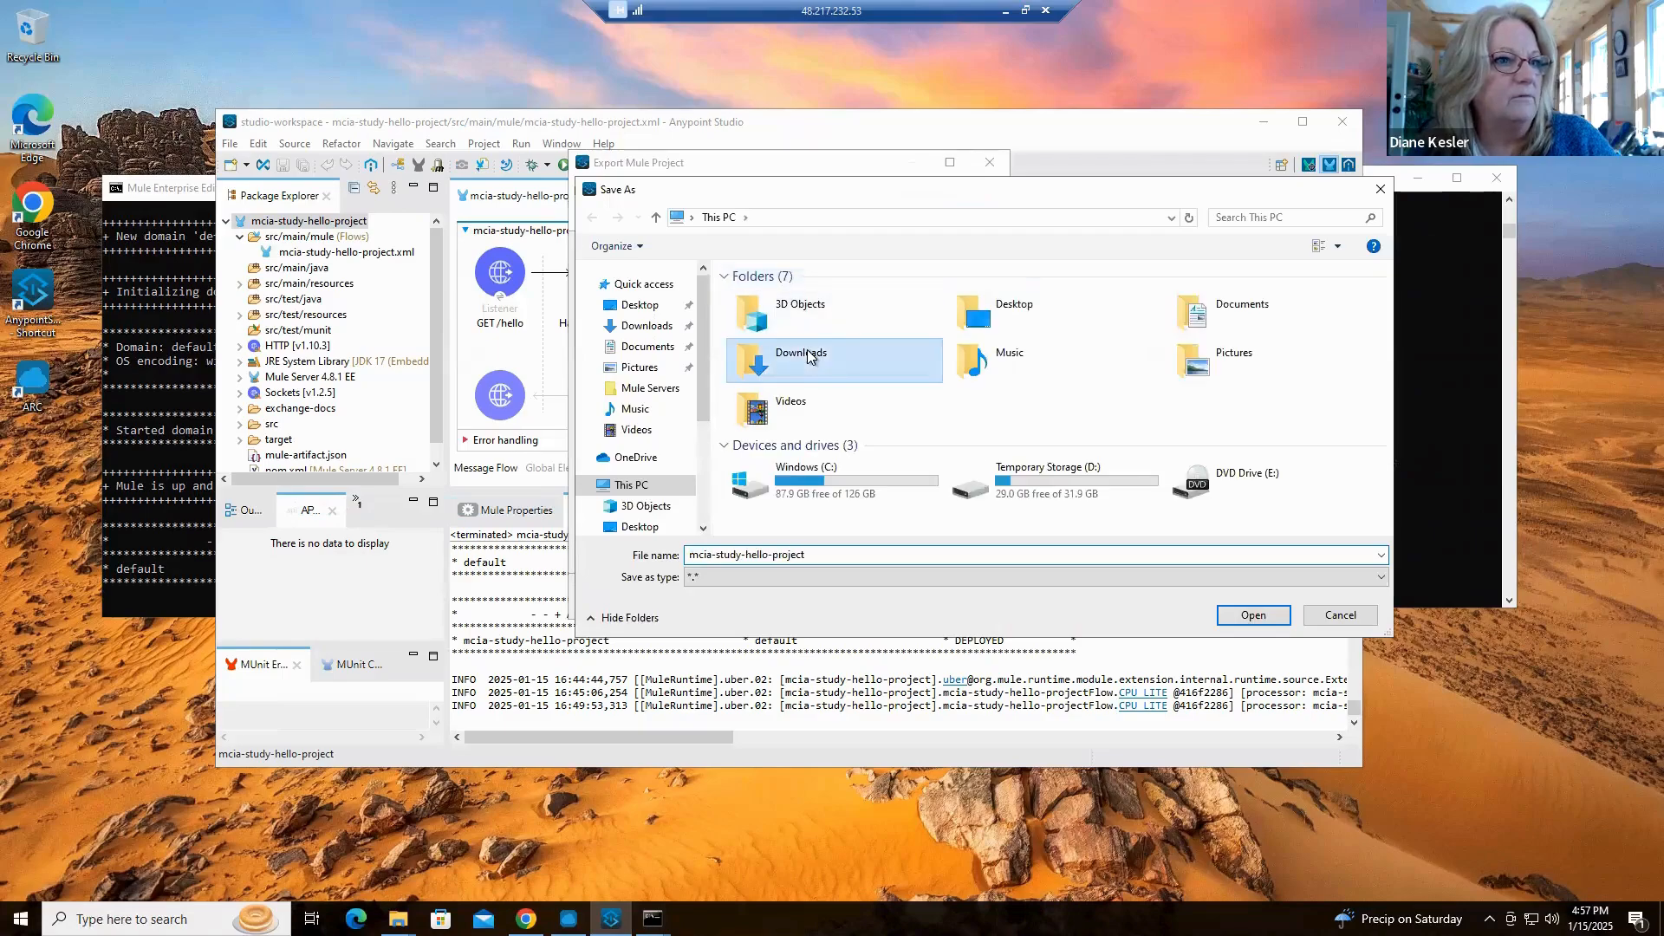
left_click(1253, 614)
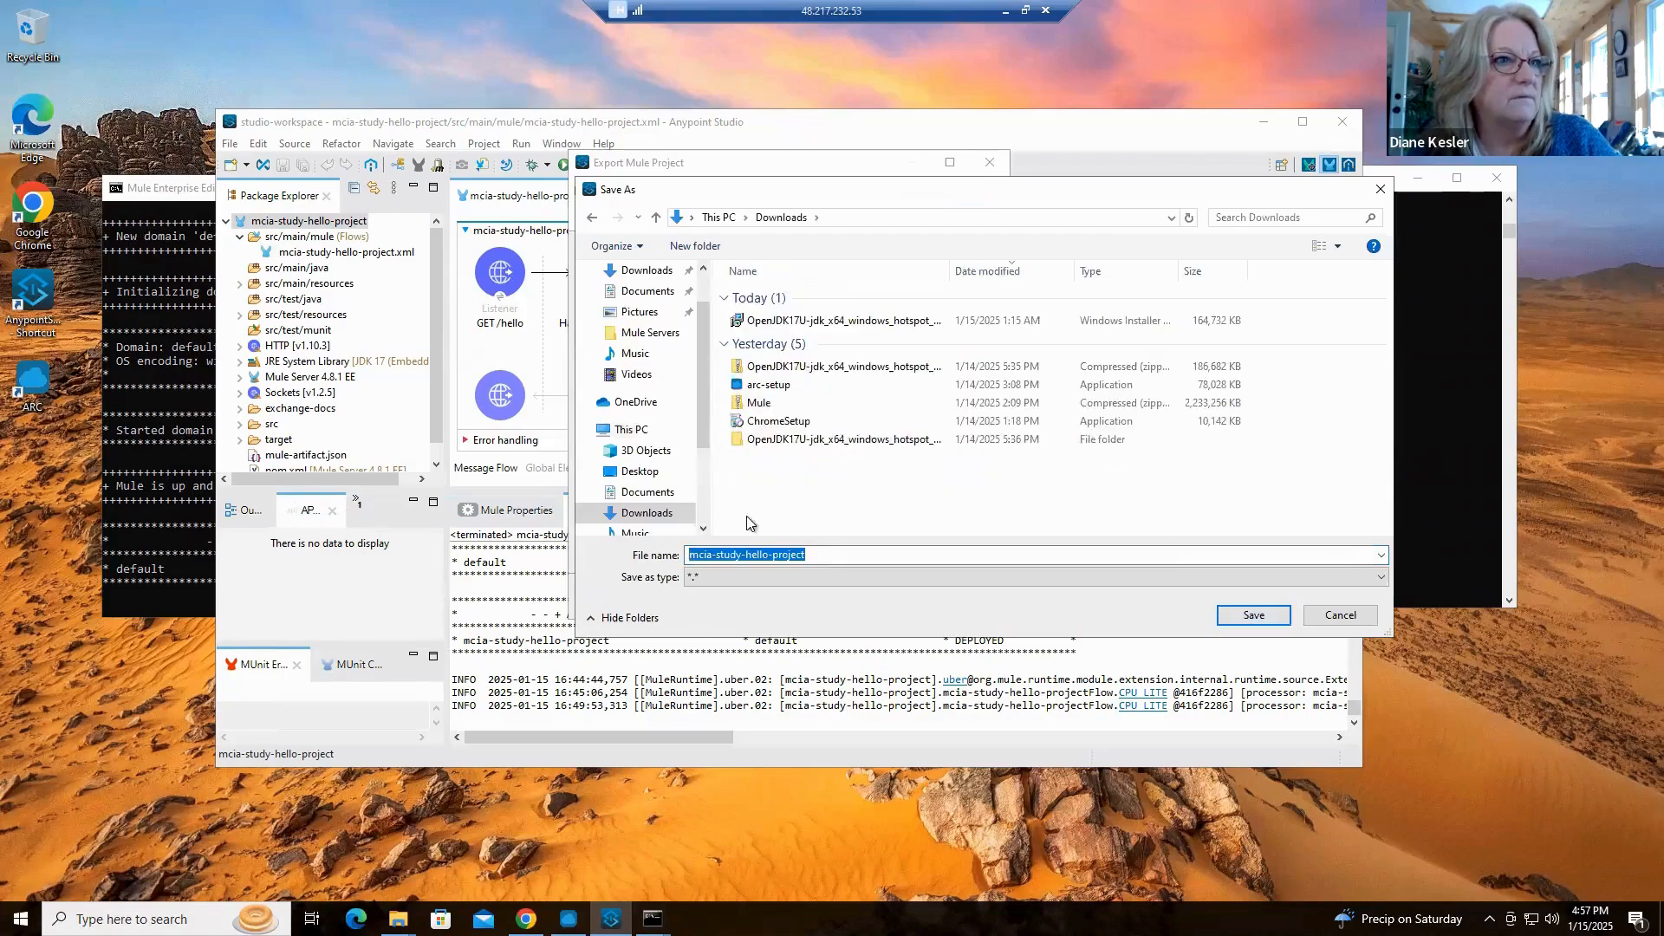
left_click(1251, 611)
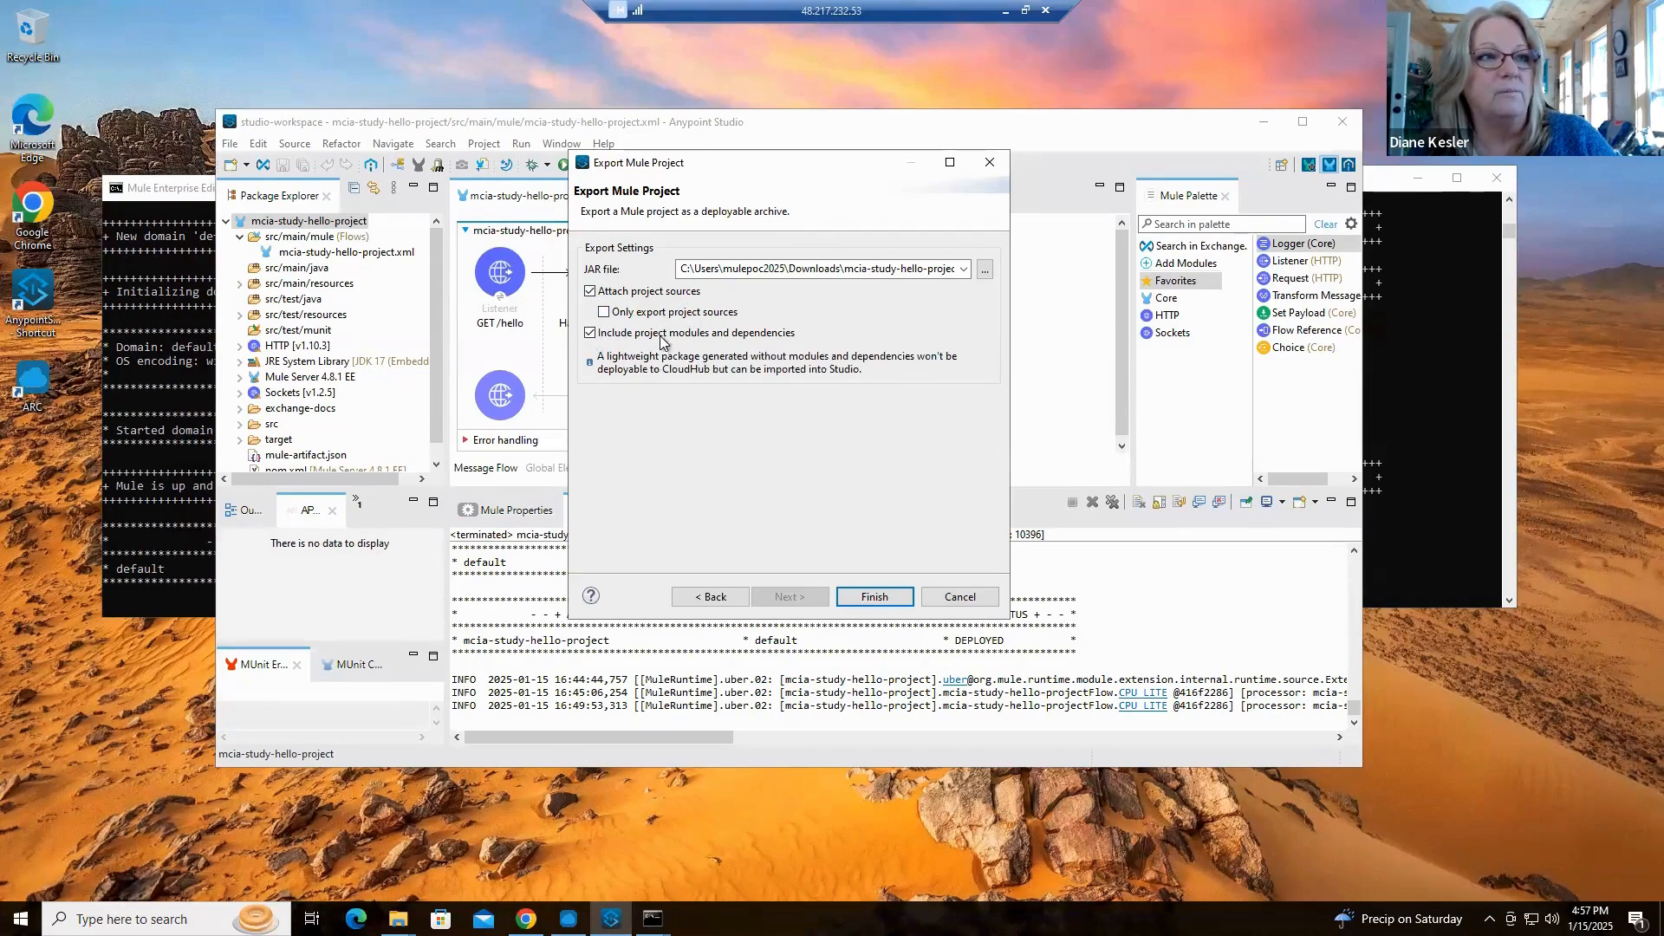
left_click(868, 597)
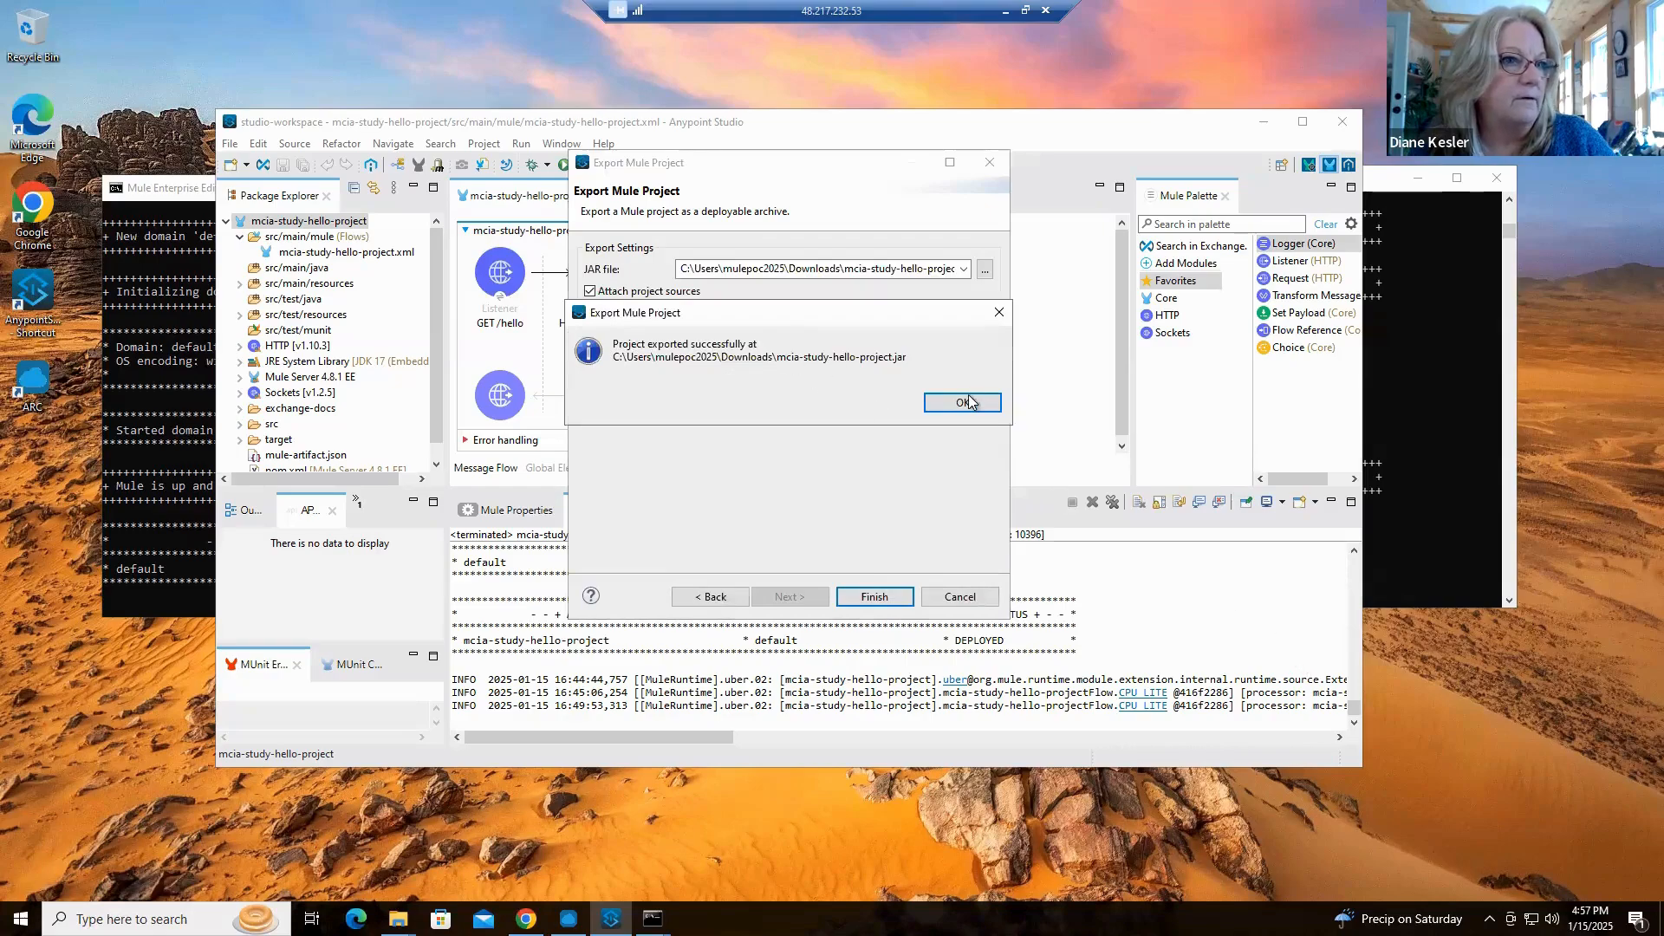
left_click(961, 404)
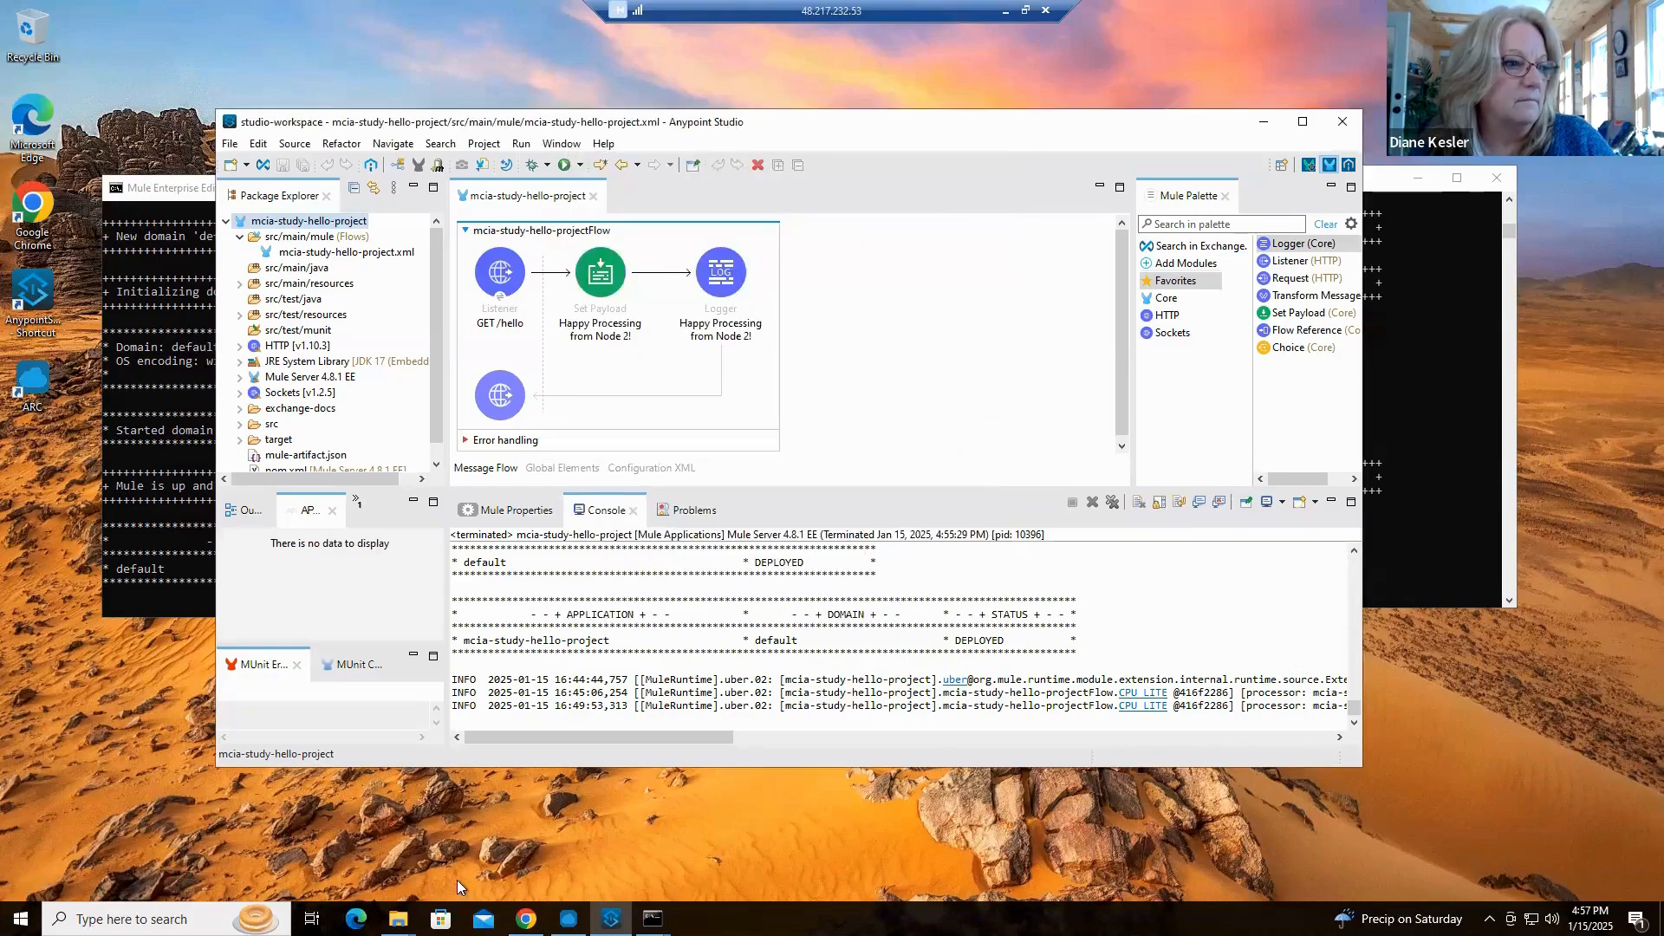
Open a new File Explorer window on the Downloads folder to view the exported mcia-study-hello-project JAR
left_click(398, 919)
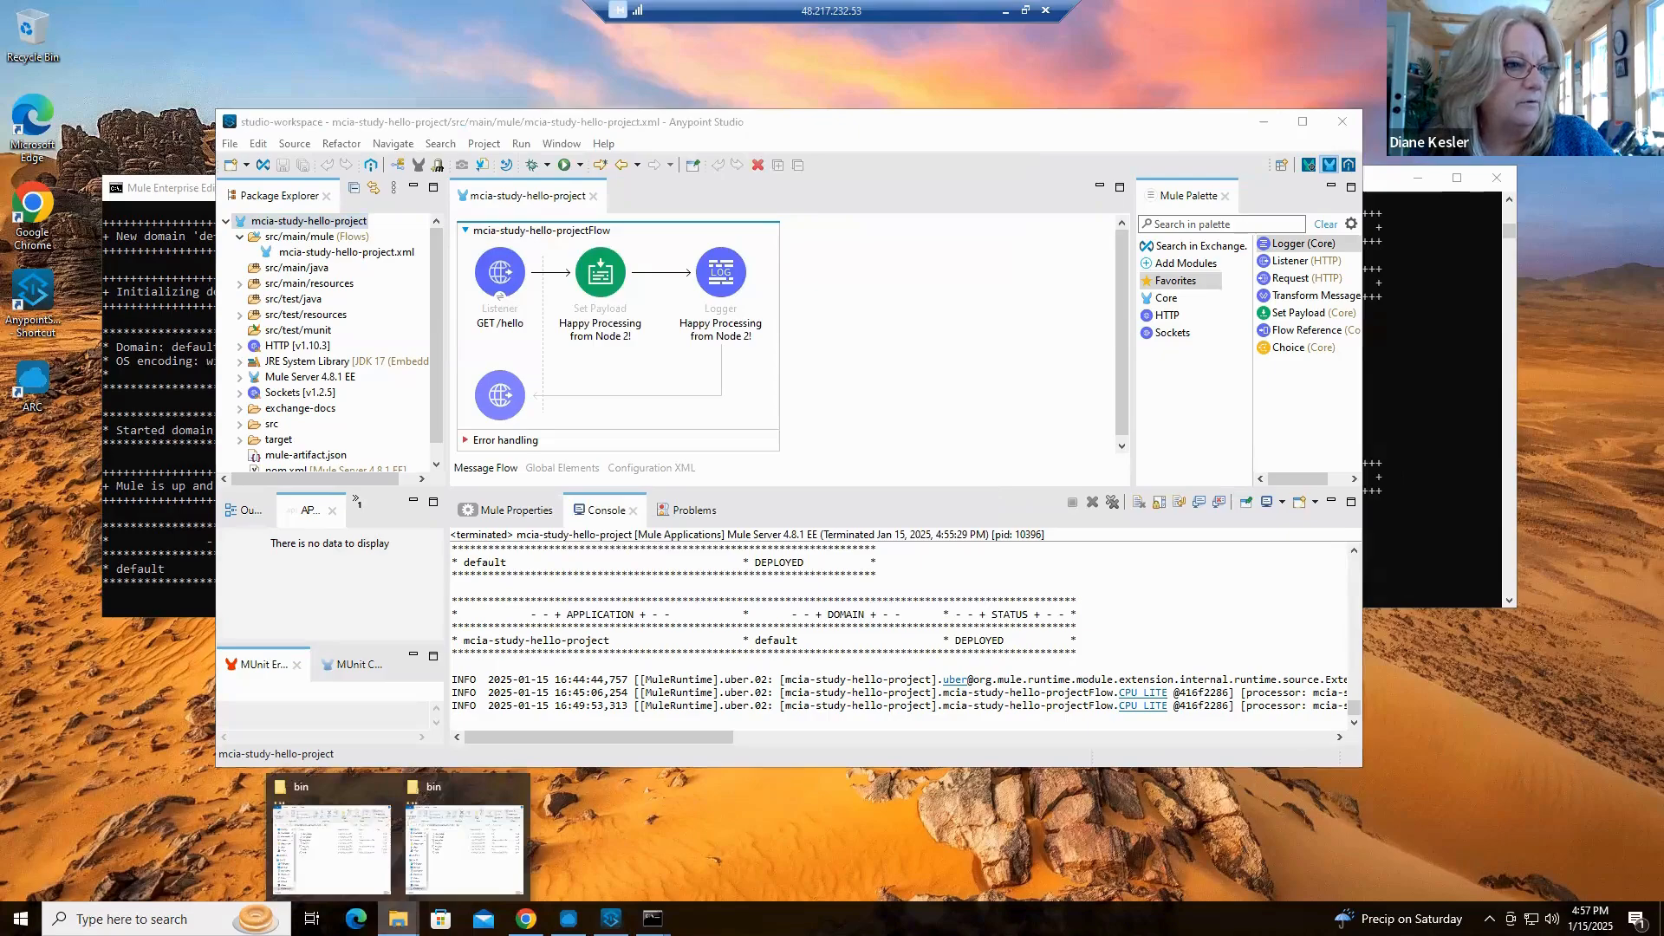
right_click(398, 918)
left_click(365, 828)
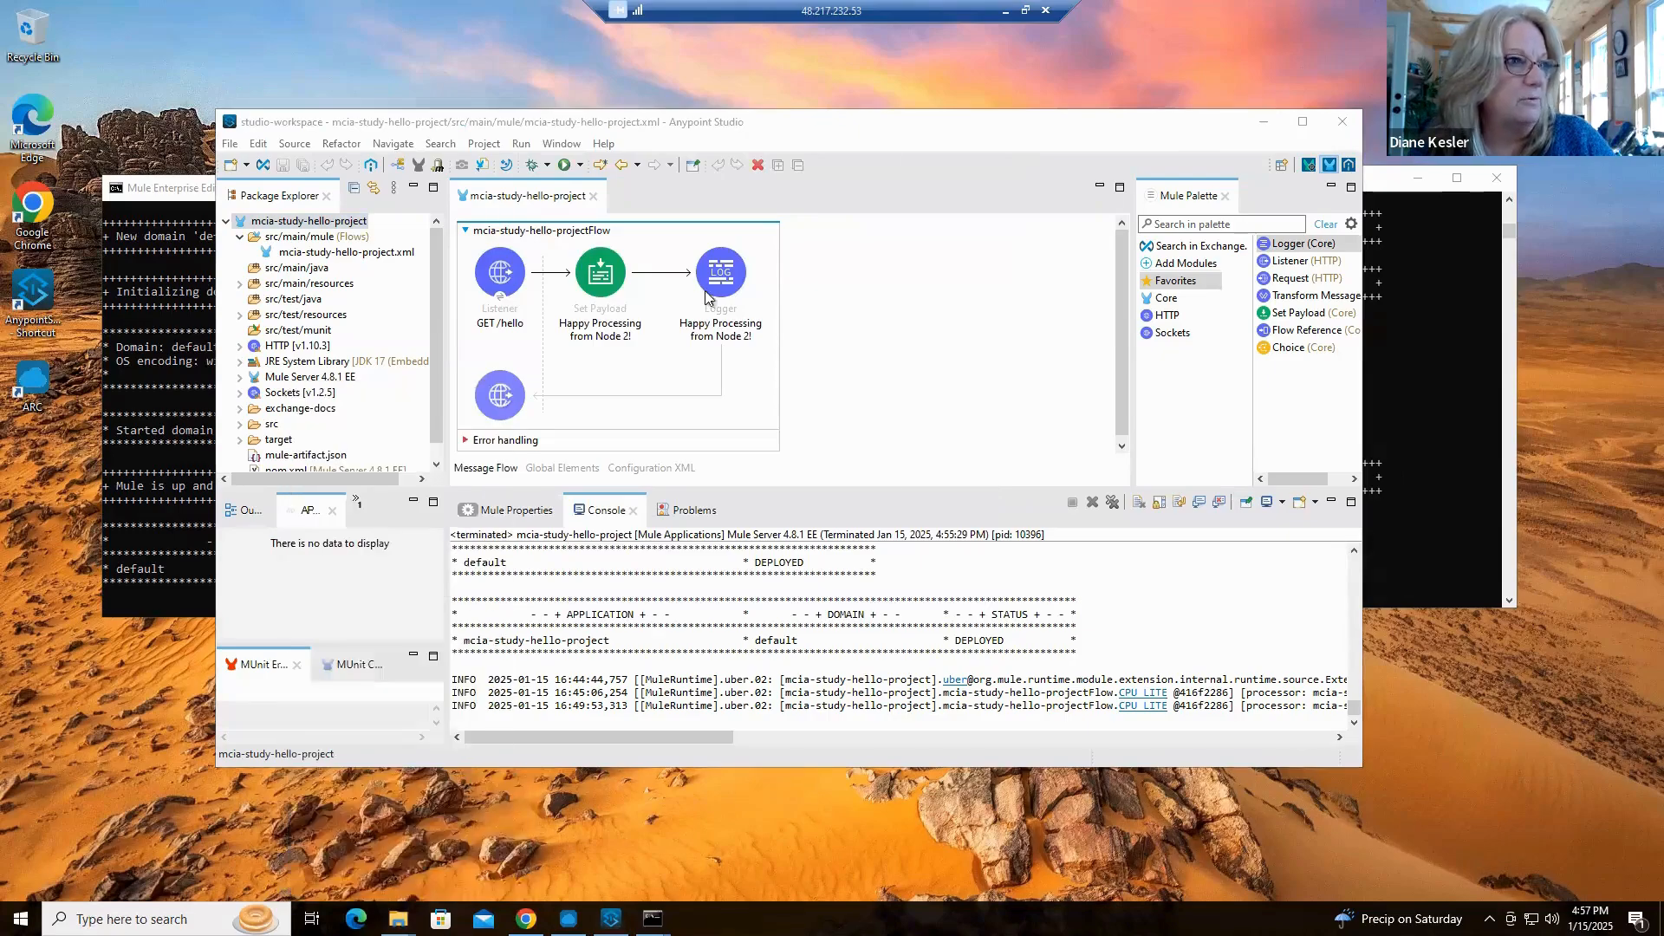
left_click(969, 321)
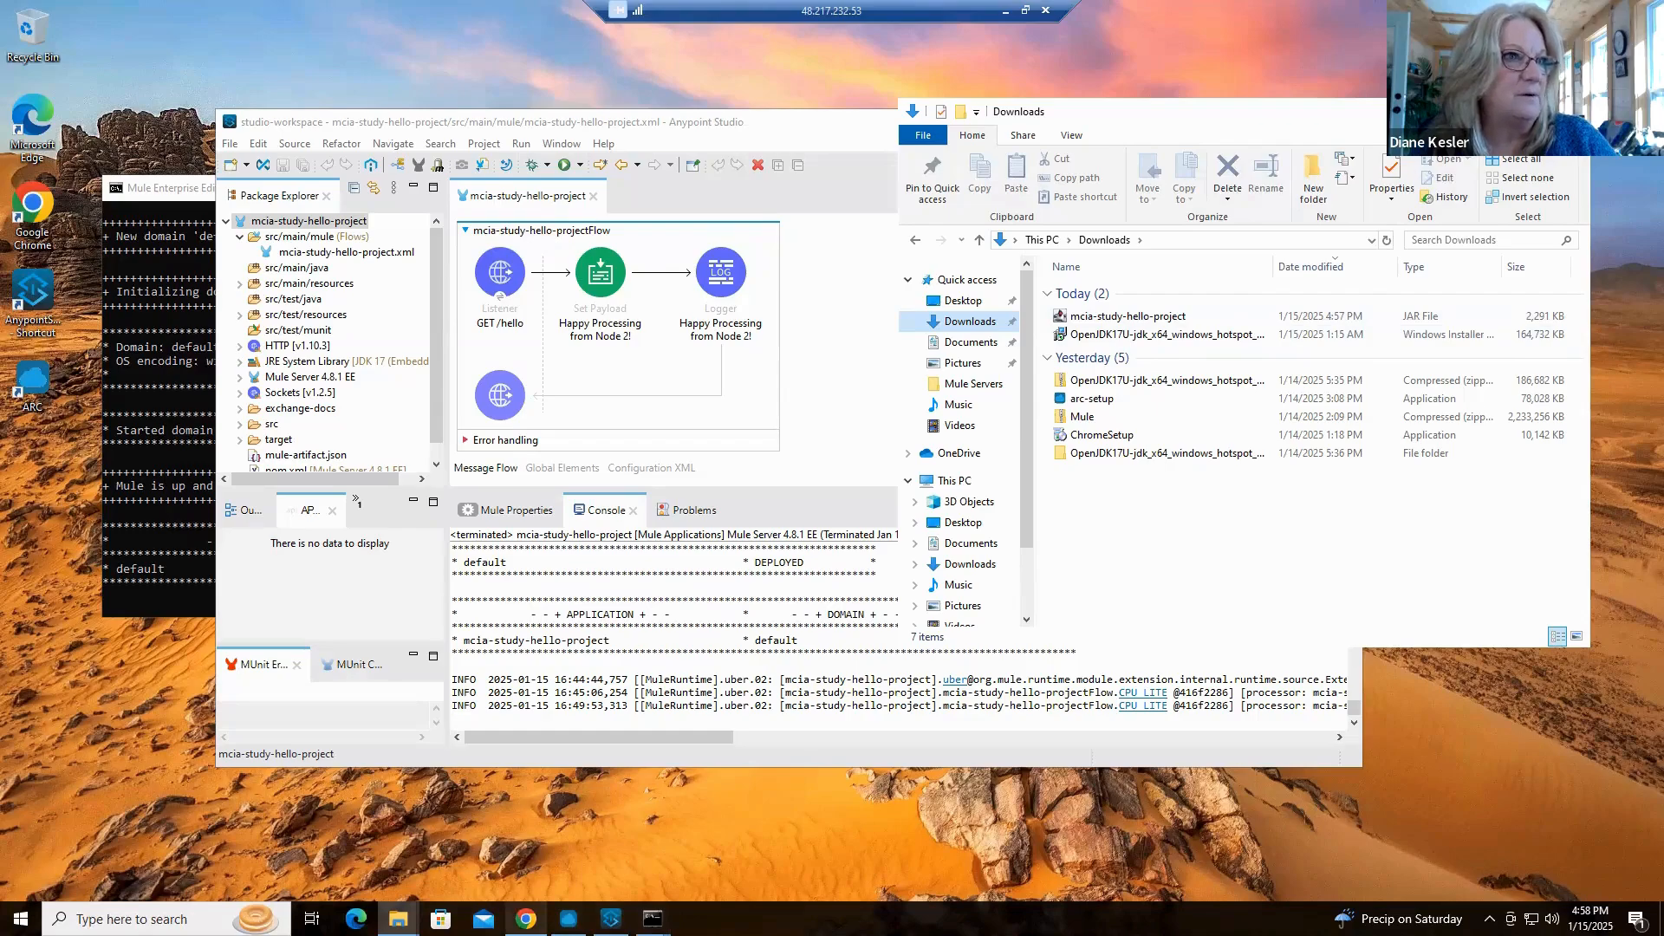
In Chrome, start a new application deployment in Runtime Manager and choose the hybrid server DEV-Server-Node-2 as the deployment target
mouse_move(525, 919)
left_click(540, 815)
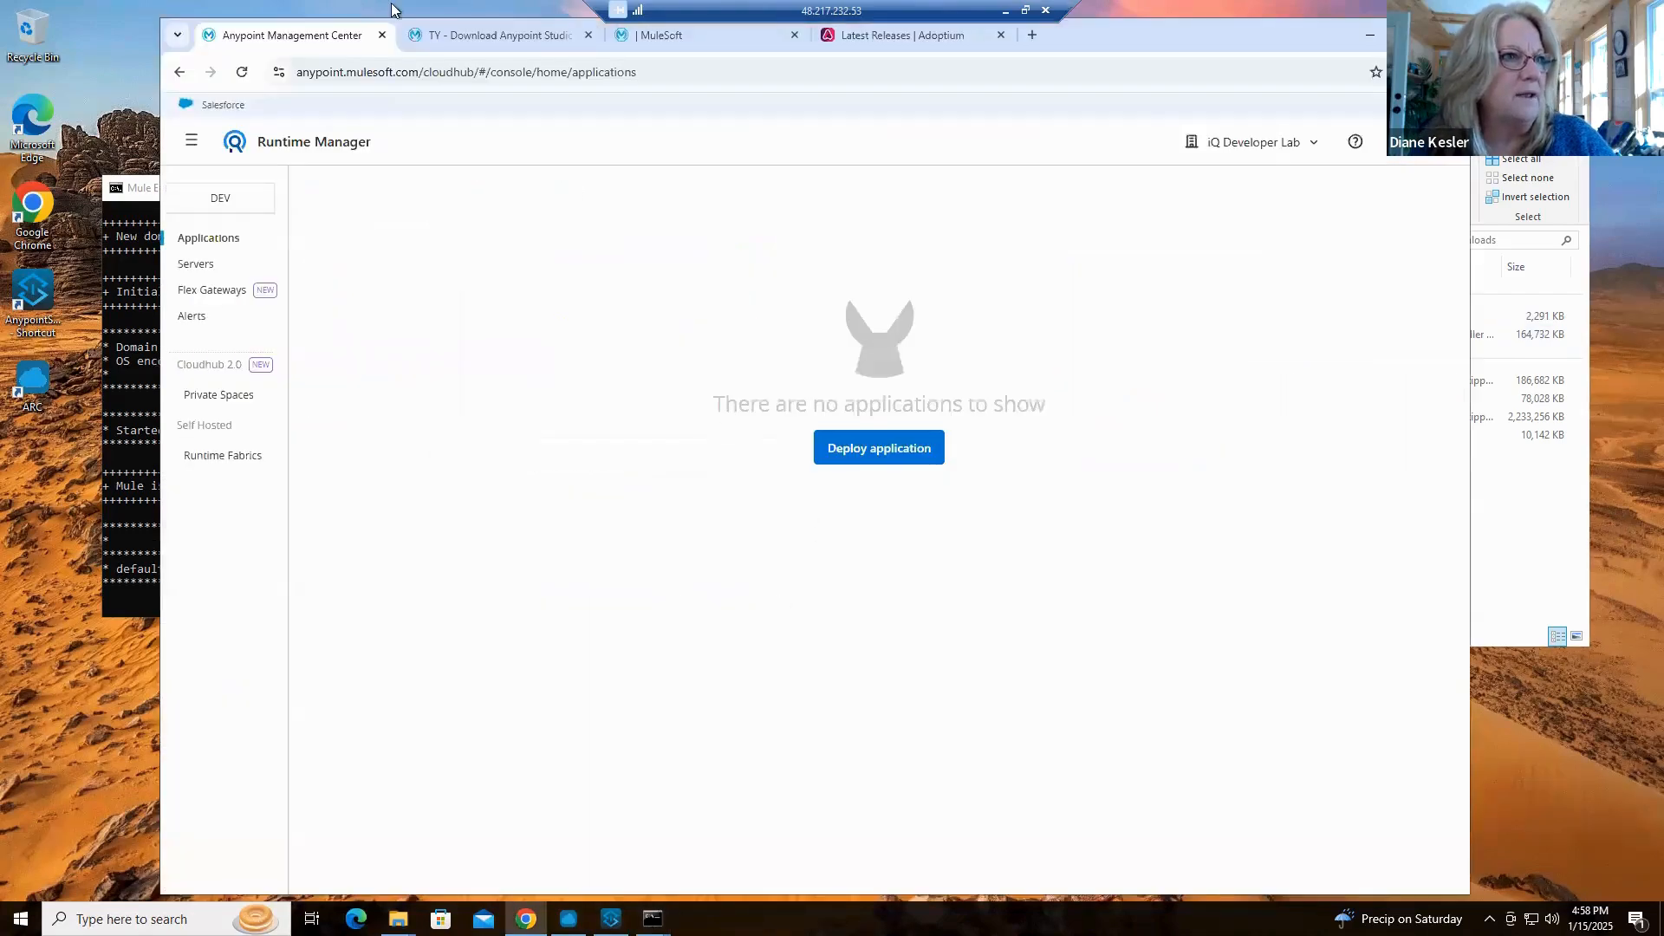
left_click(869, 450)
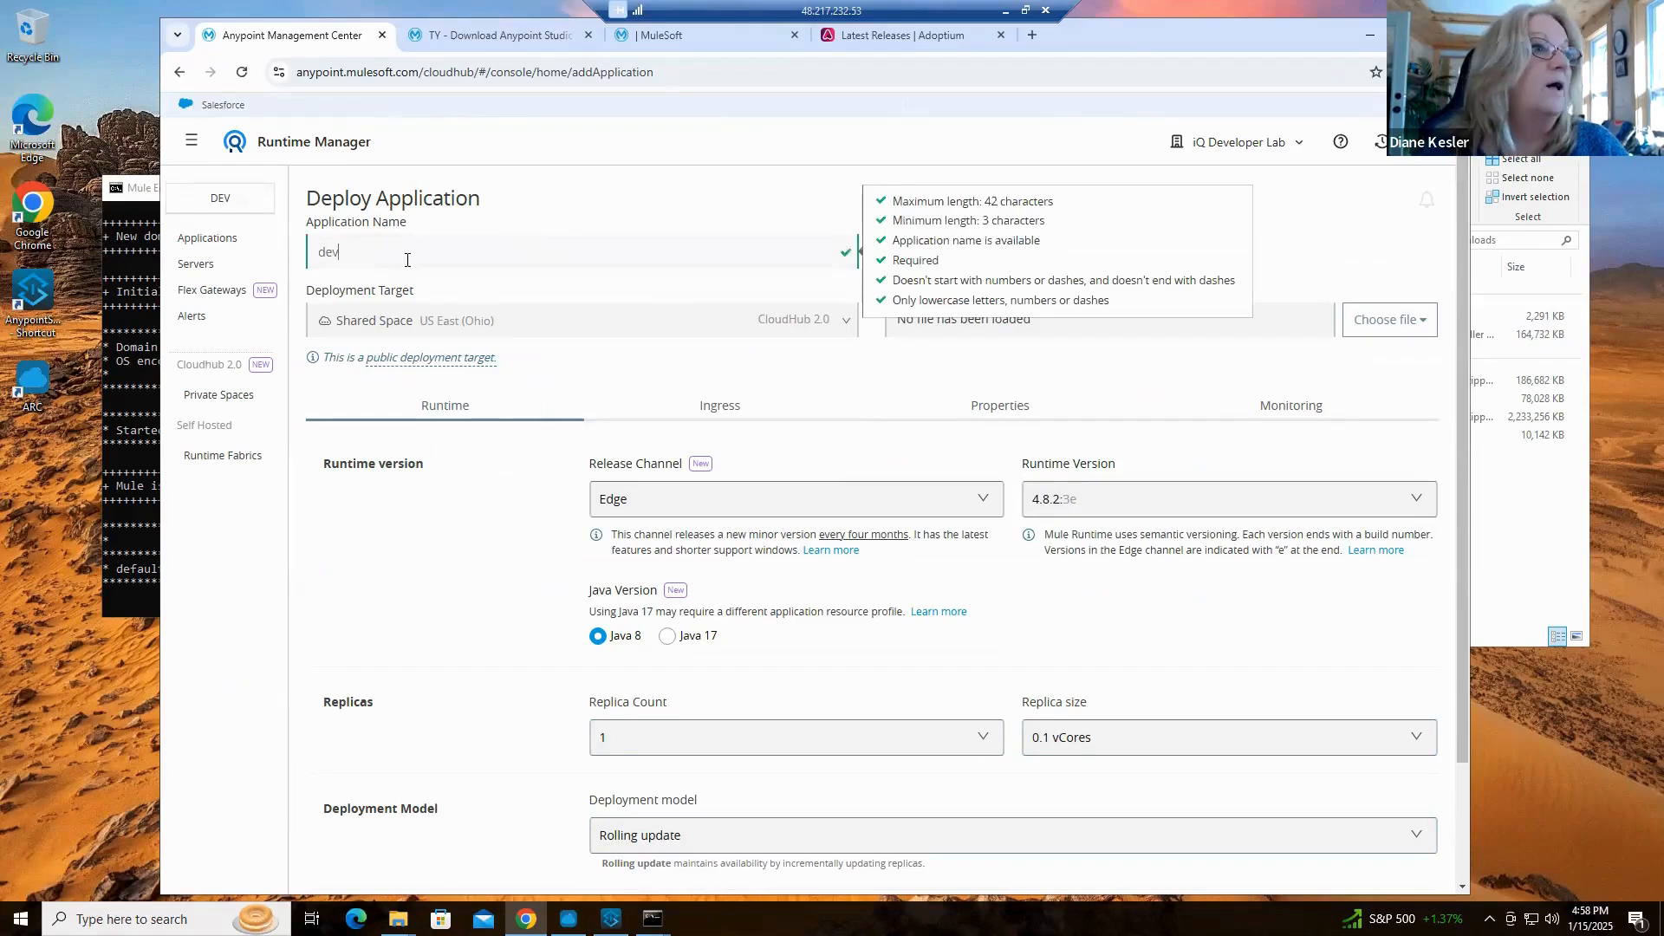
left_click(513, 332)
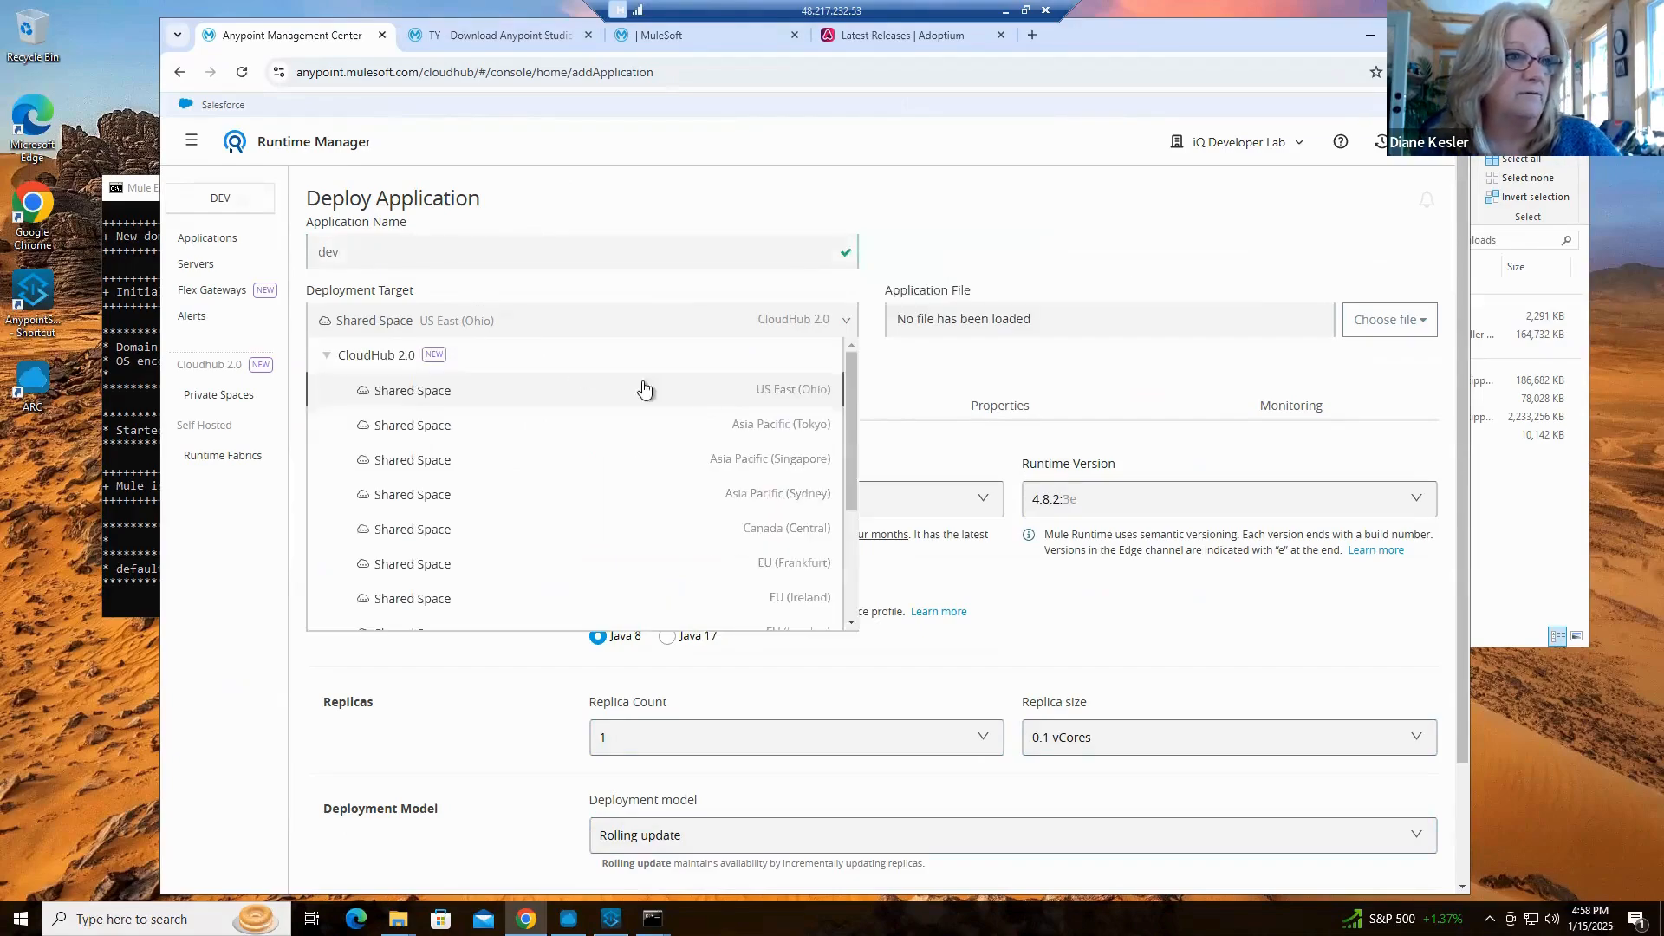
scroll(667, 483, "down", 3)
scroll(659, 486, "down", 2)
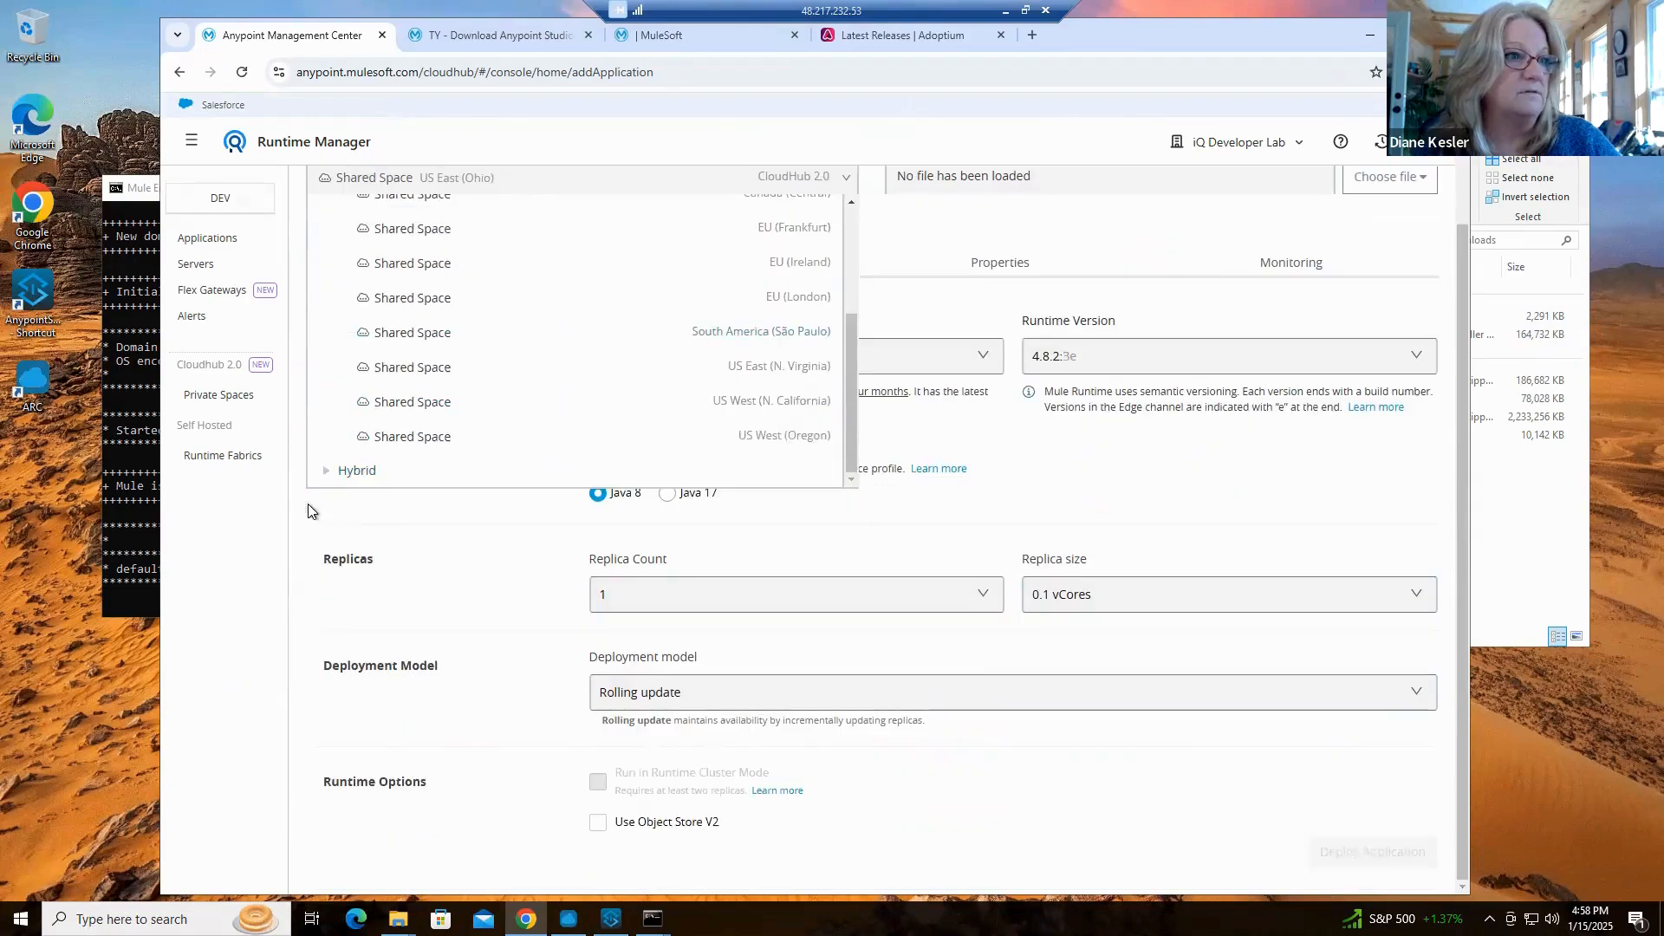
left_click(356, 470)
scroll(485, 441, "down", 2)
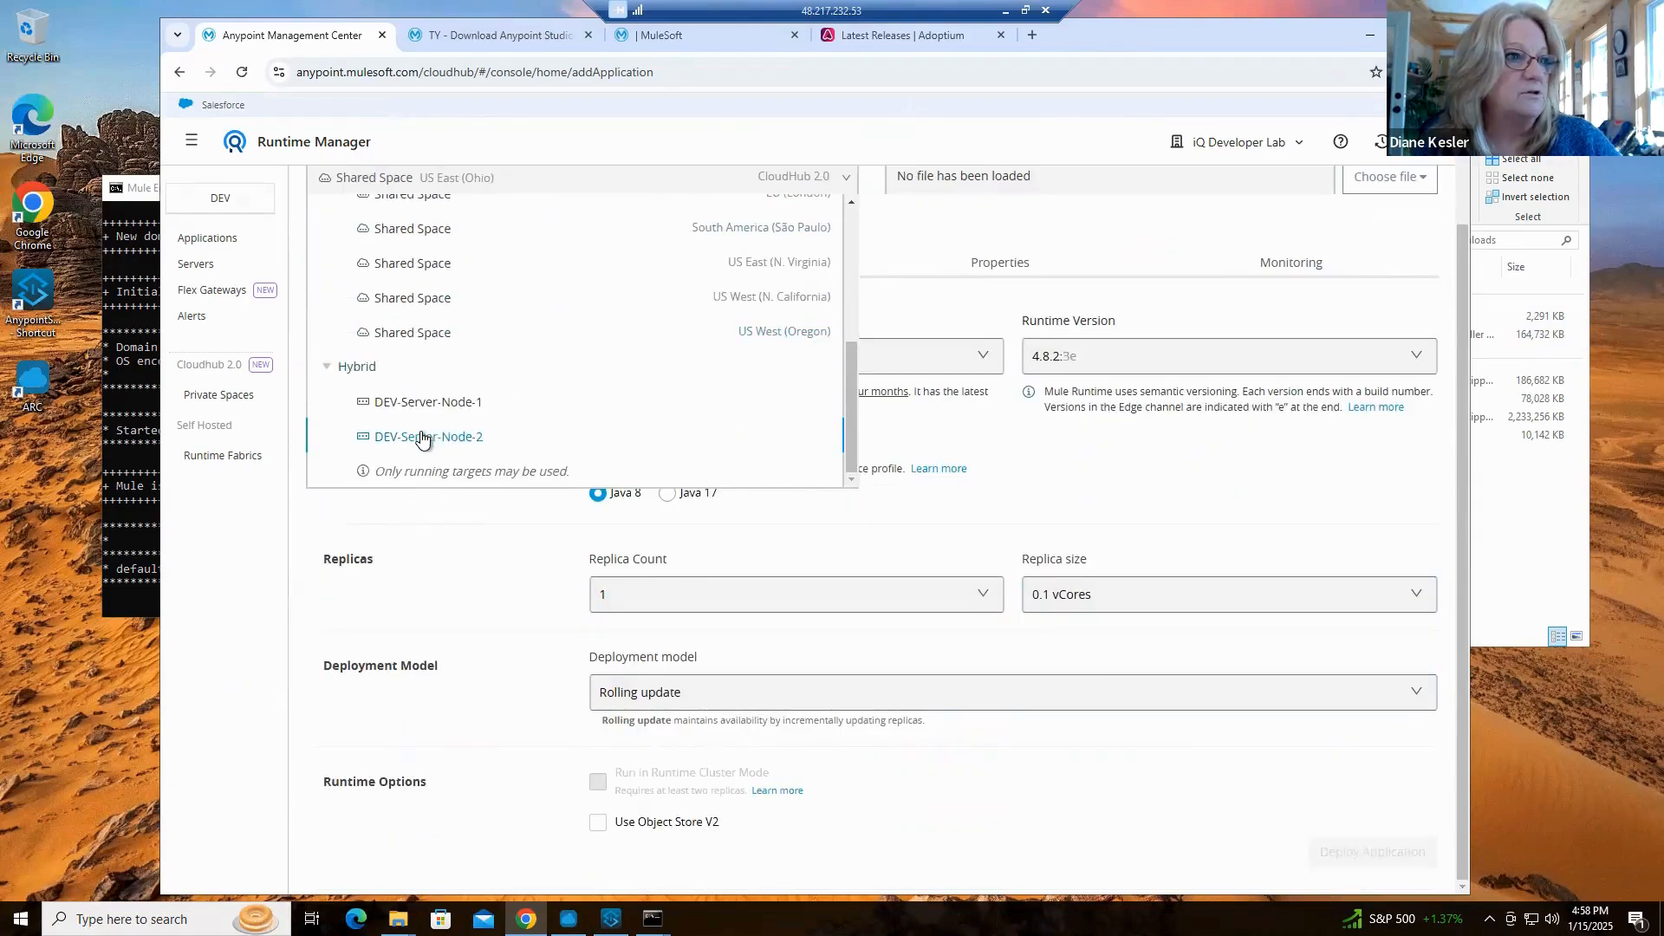
left_click(422, 438)
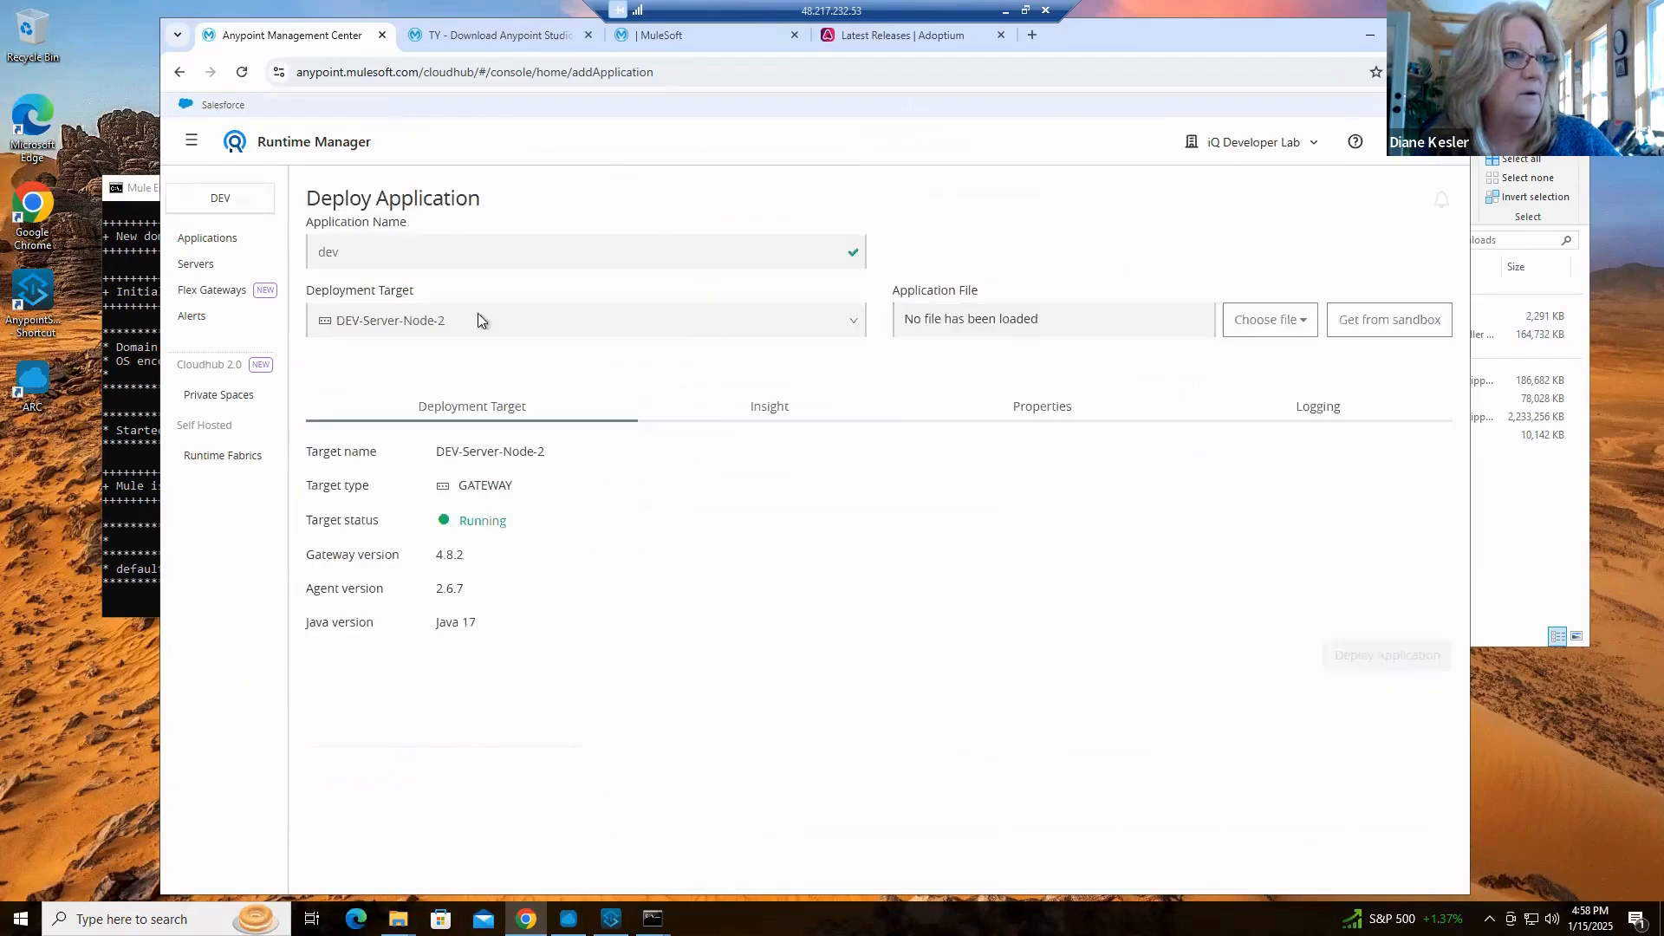
Complete the application name as dev-mcia-study-hello
left_click(485, 256)
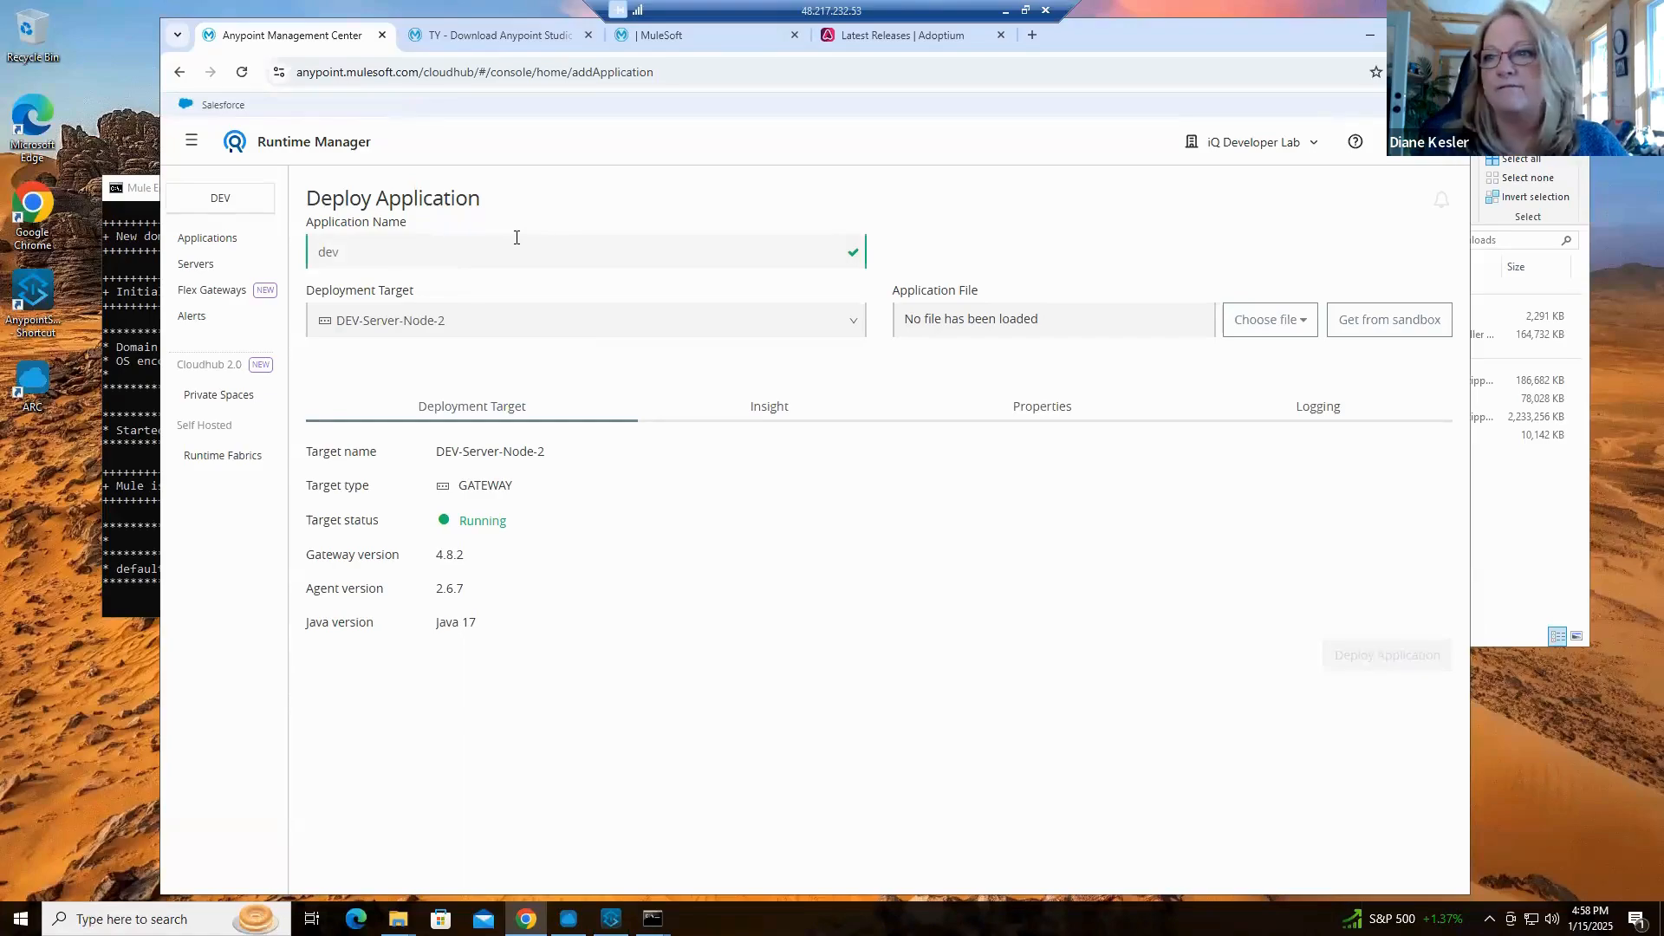
type("-mica")
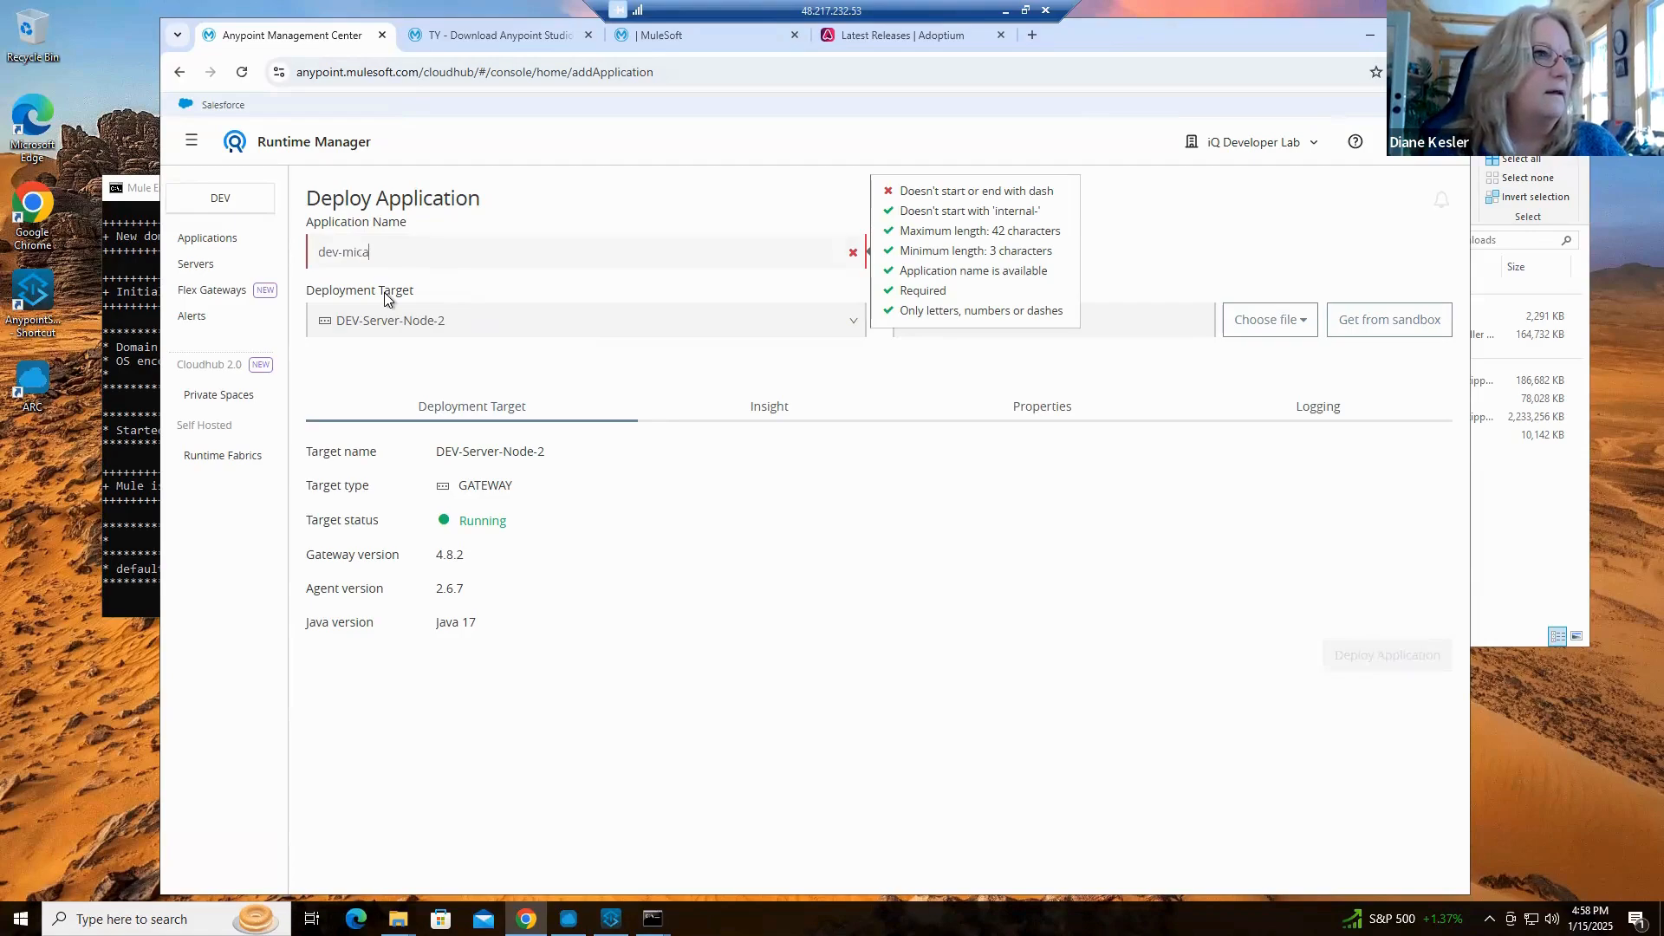
key("BackSpace")
key("BackSpace")
key("BackSpace")
type("cia-study")
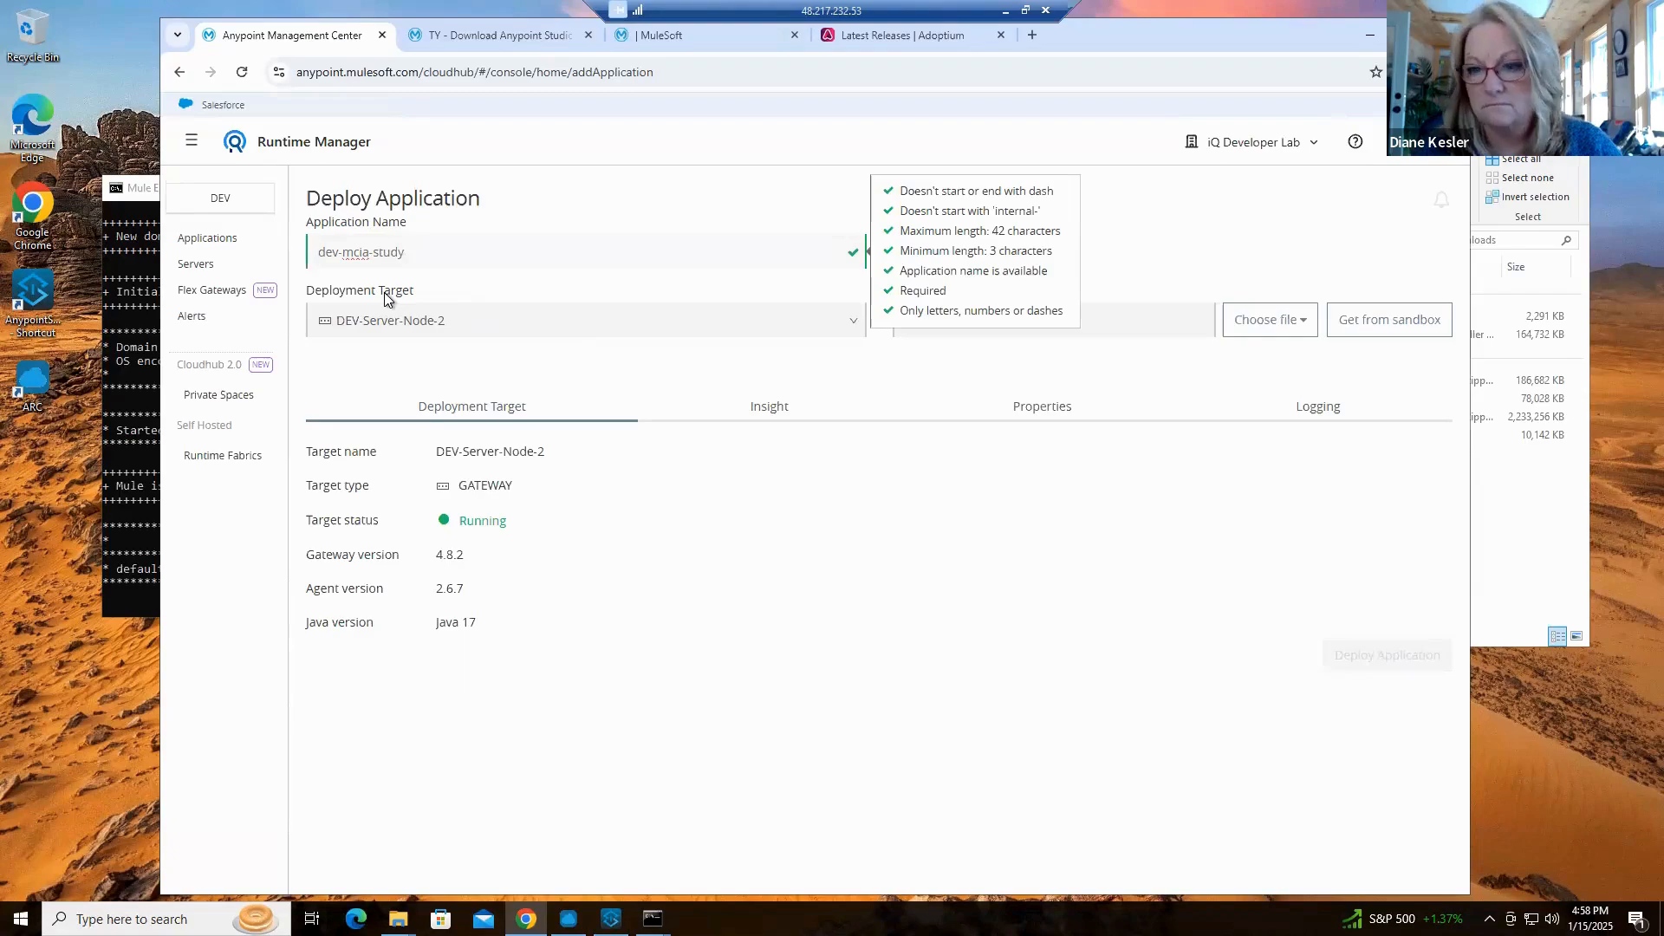
type("-hello")
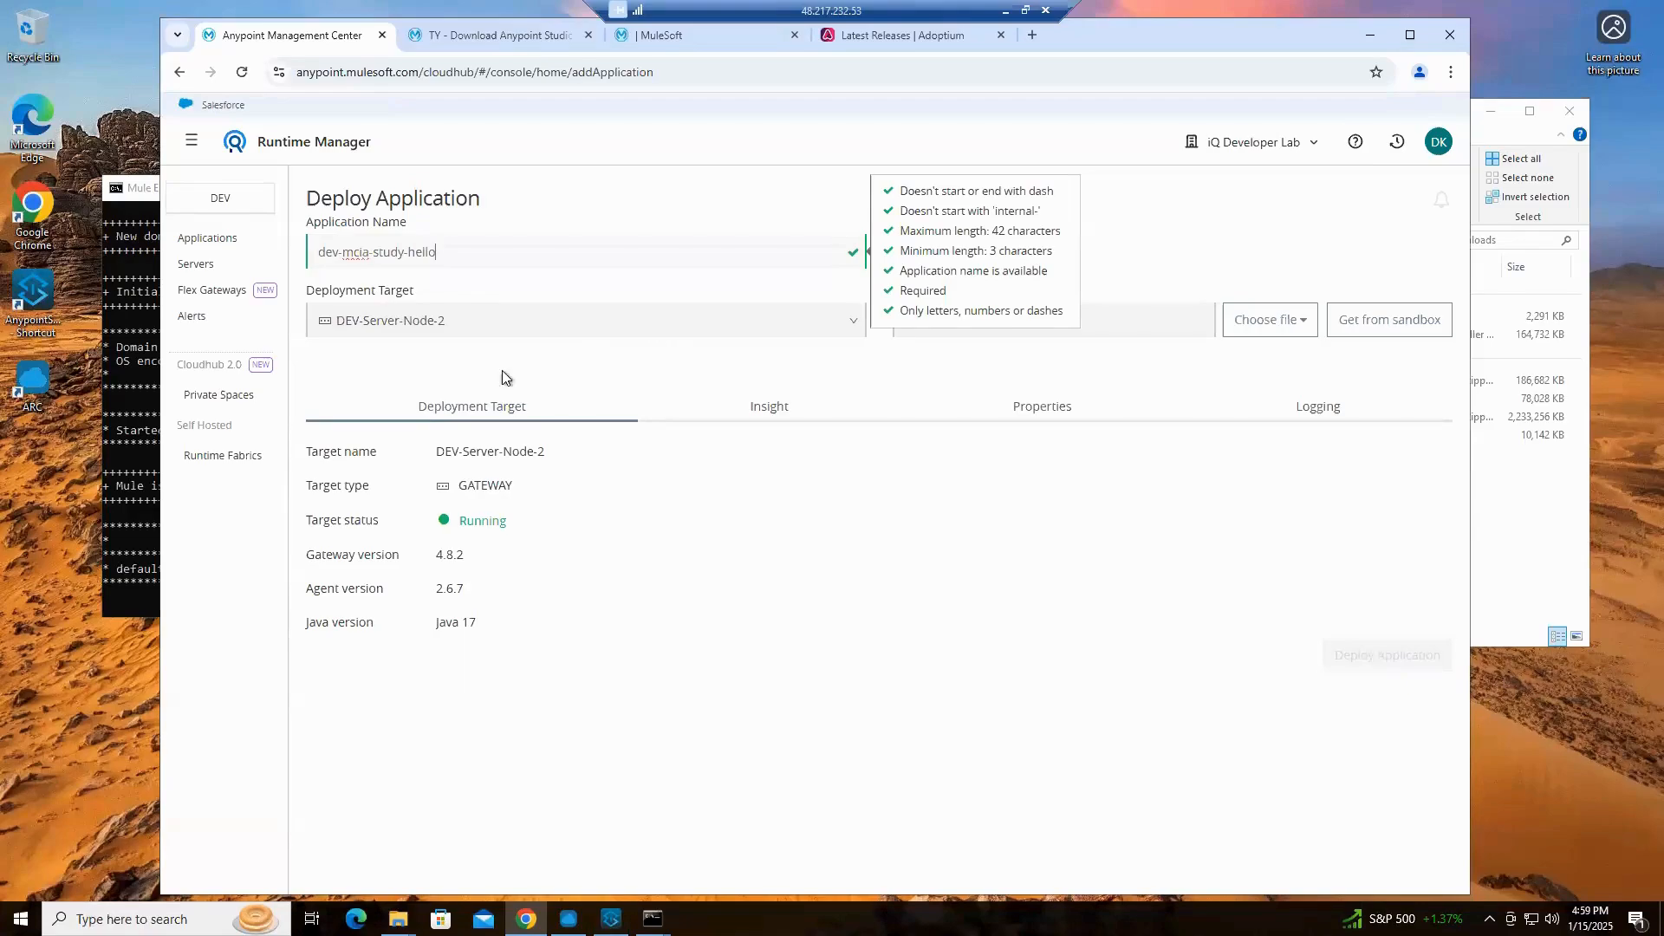
Upload the mcia-study-hello-project JAR from the Downloads folder as the application file and deploy the application
left_click(1272, 321)
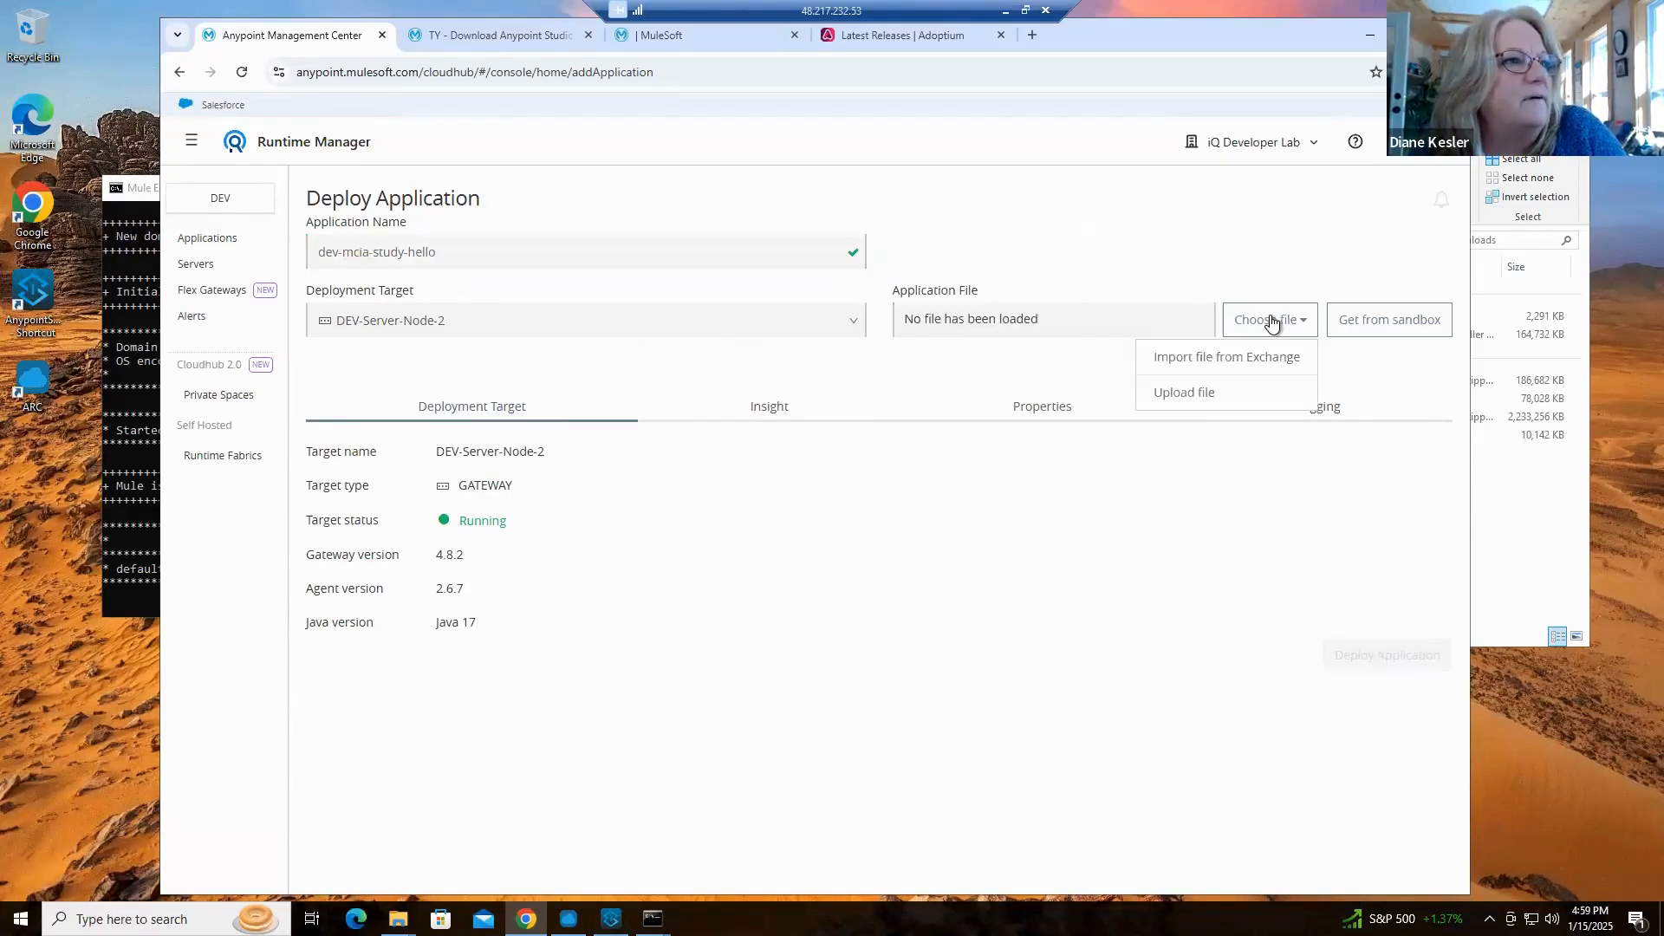
left_click(1184, 391)
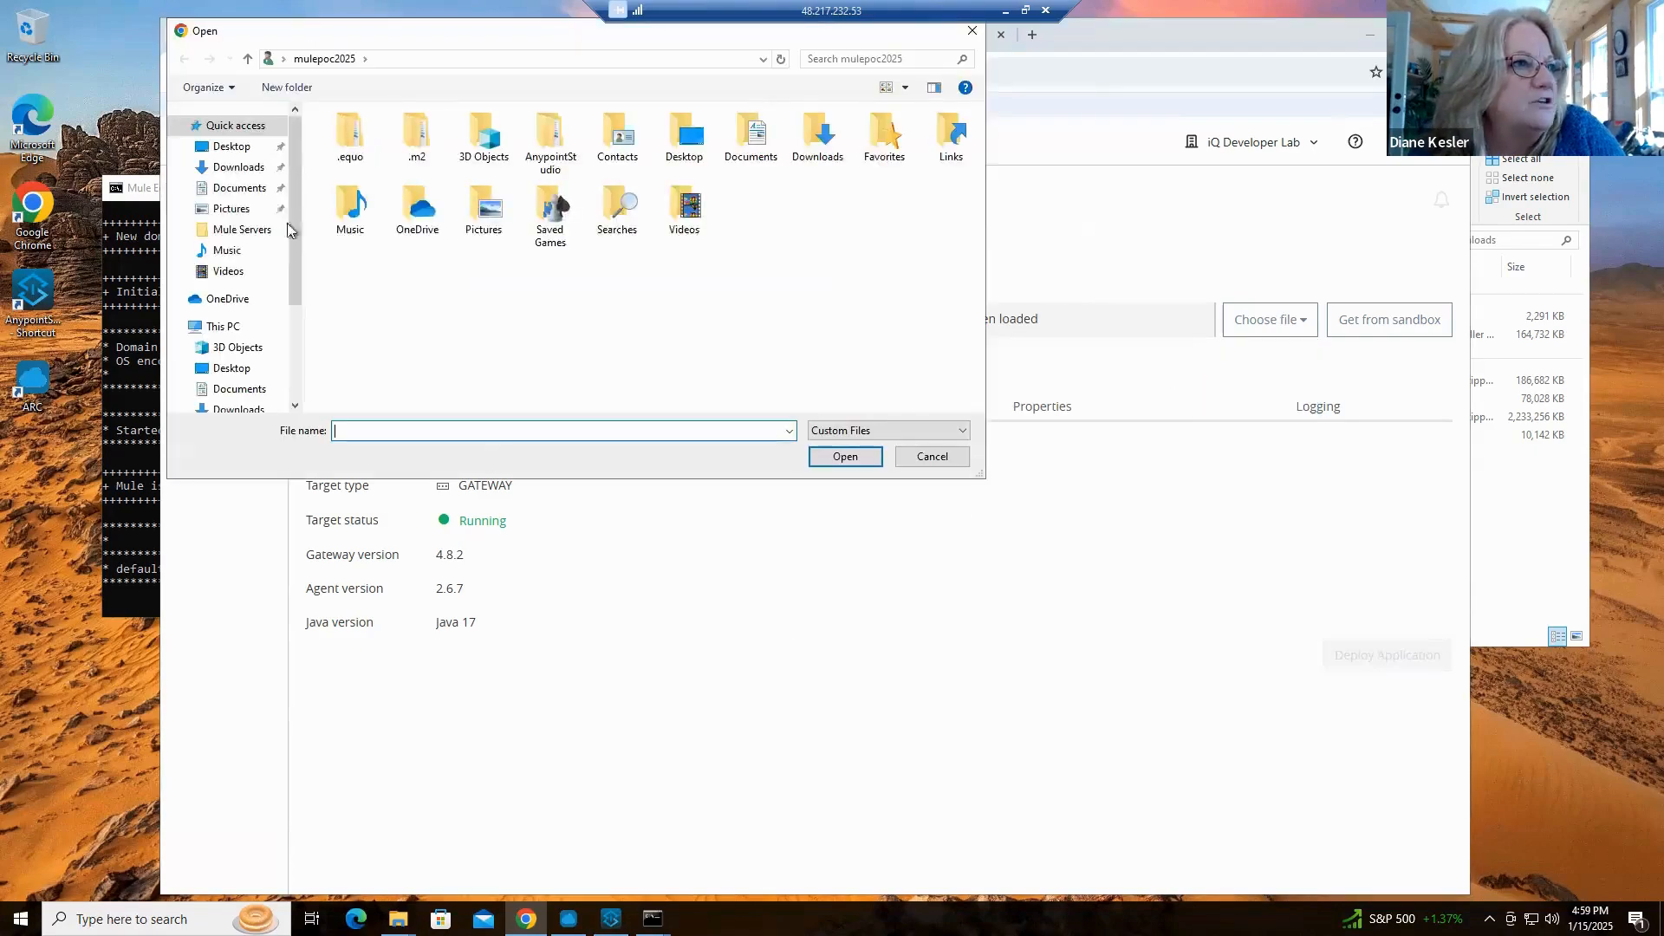
left_click(252, 168)
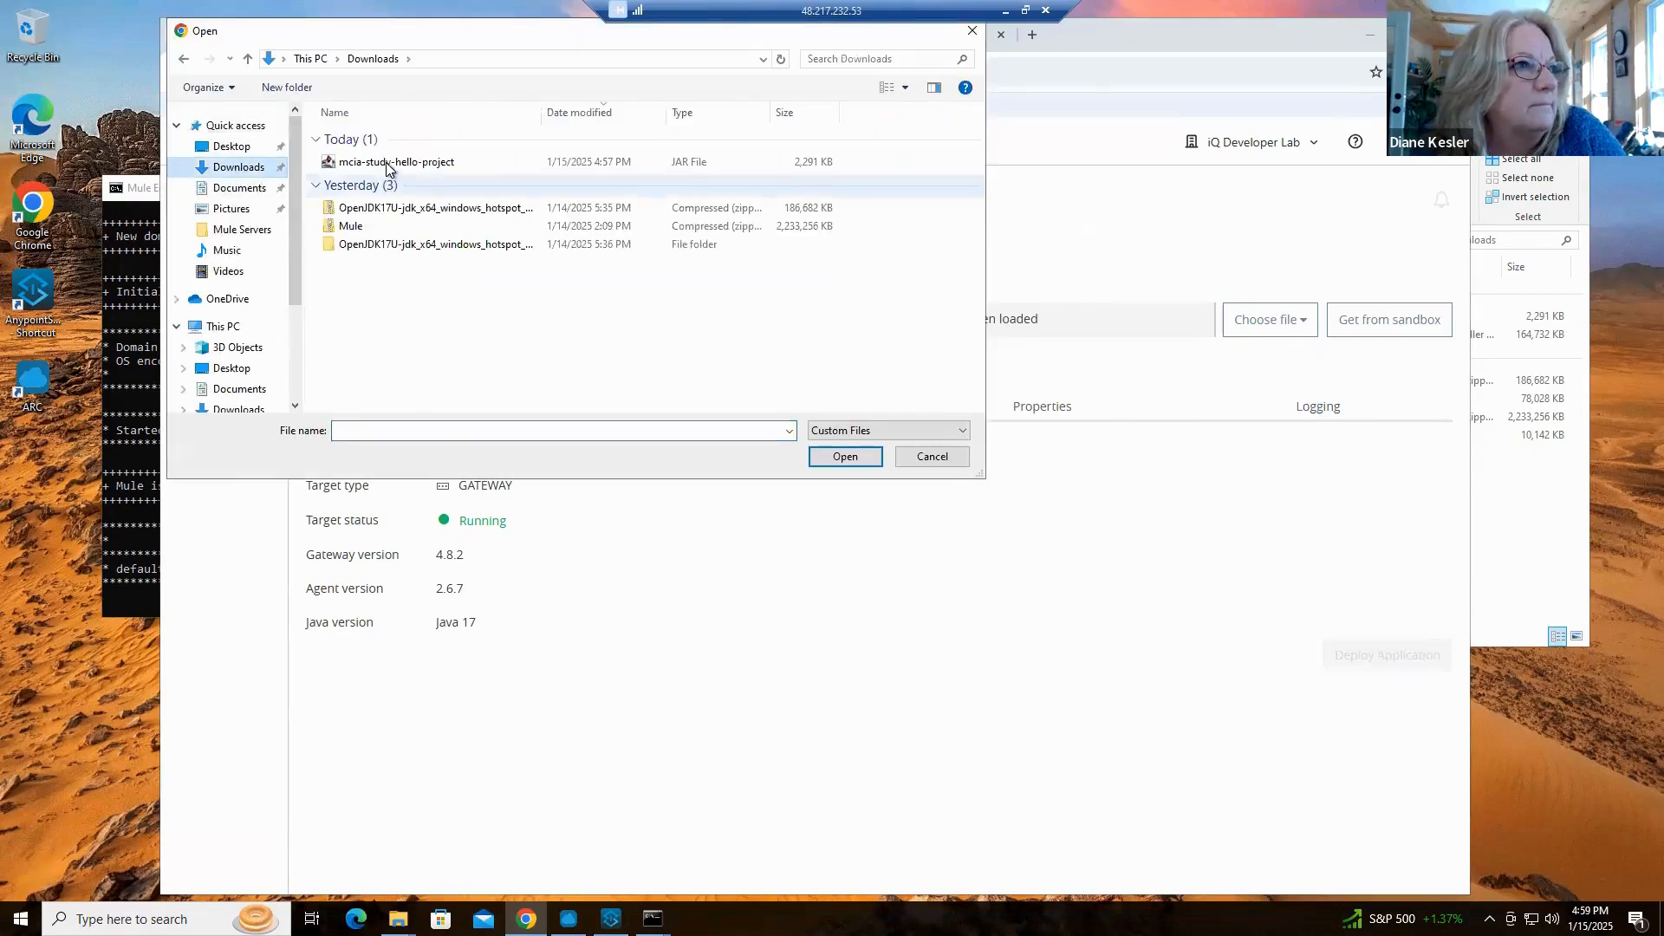
left_click(394, 162)
left_click(847, 458)
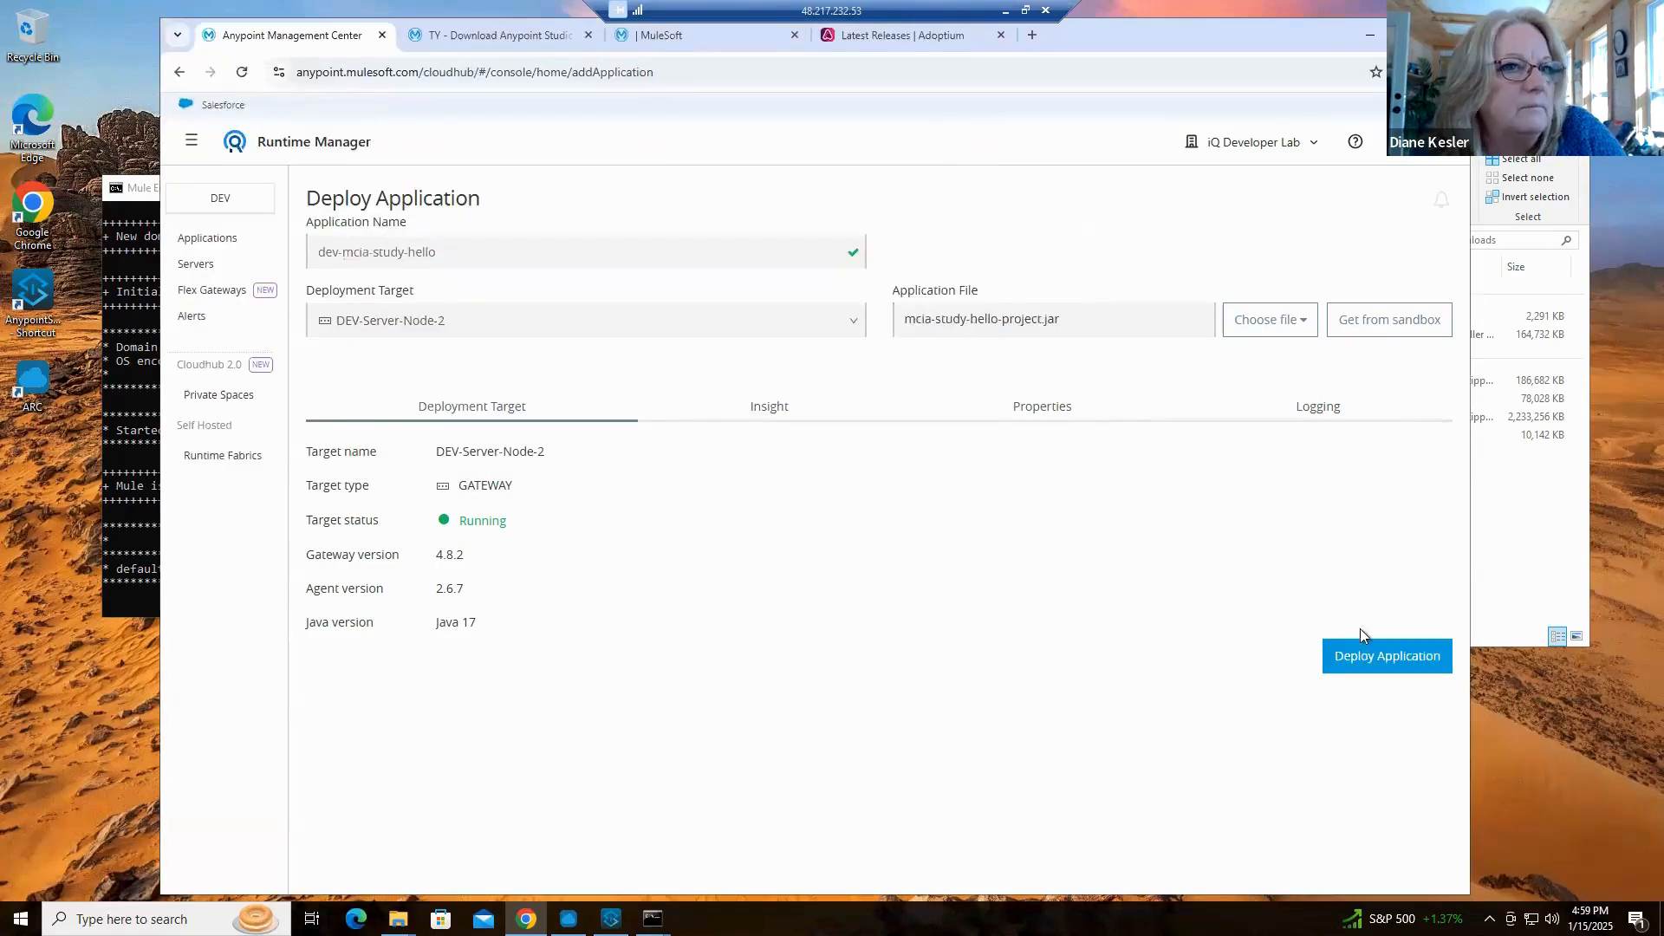
left_click(1390, 657)
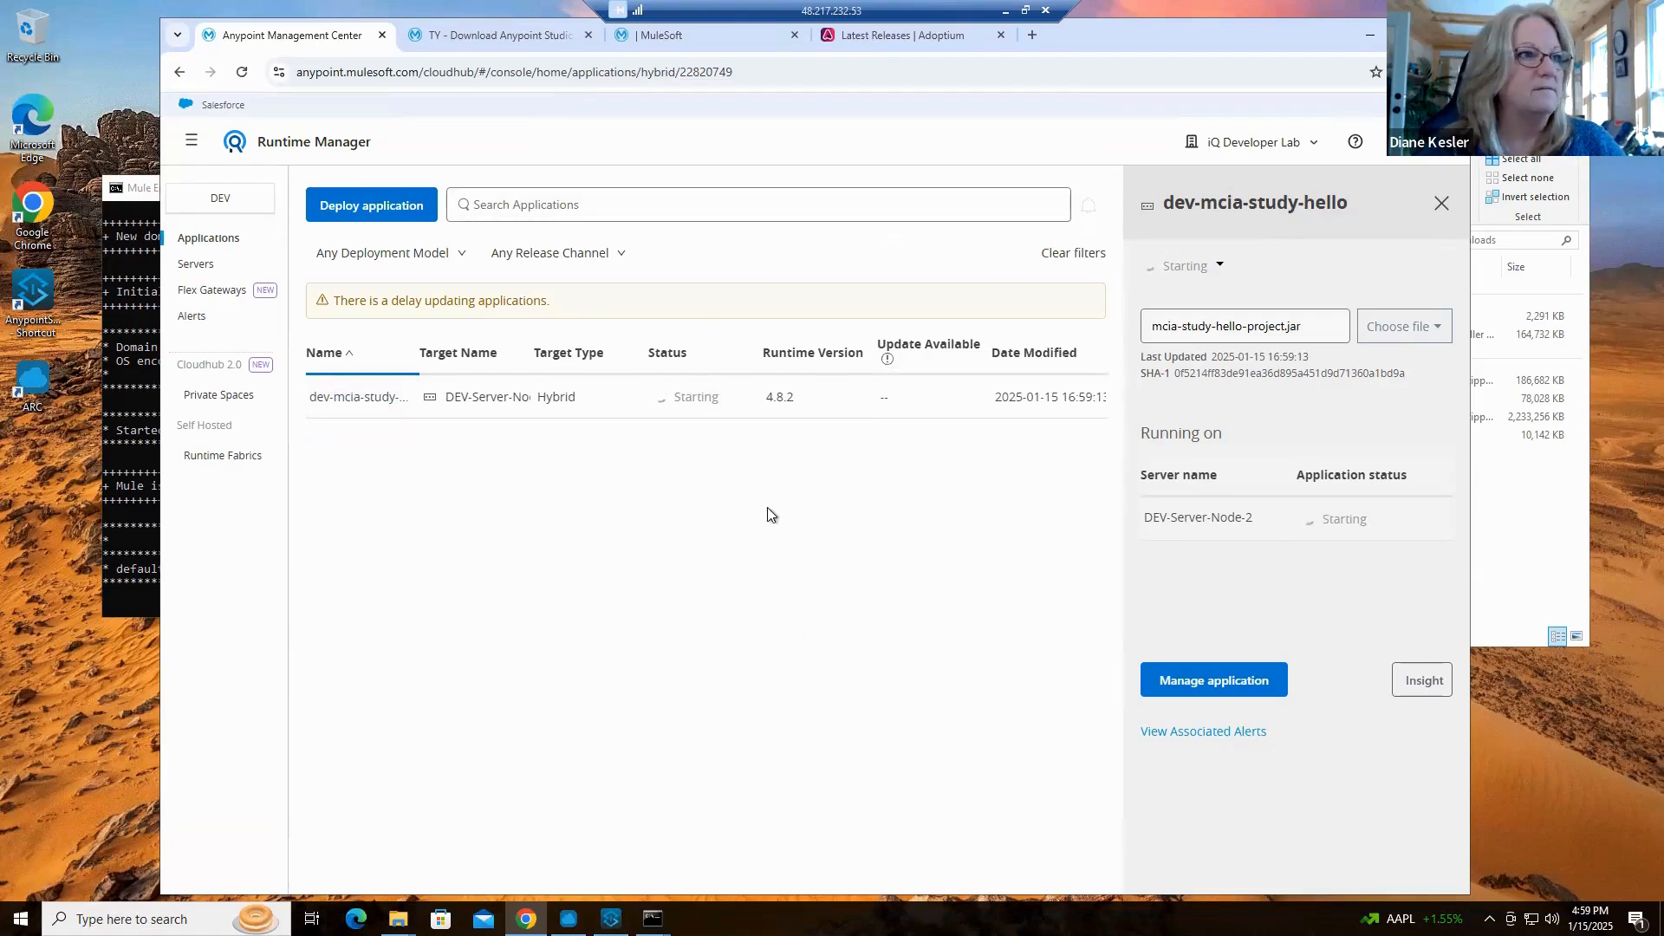
Check the deployment log in DEV-Server-Node-2's Mule console and allow the OpenJDK Platform binary through the firewall on private networks
left_click(1545, 724)
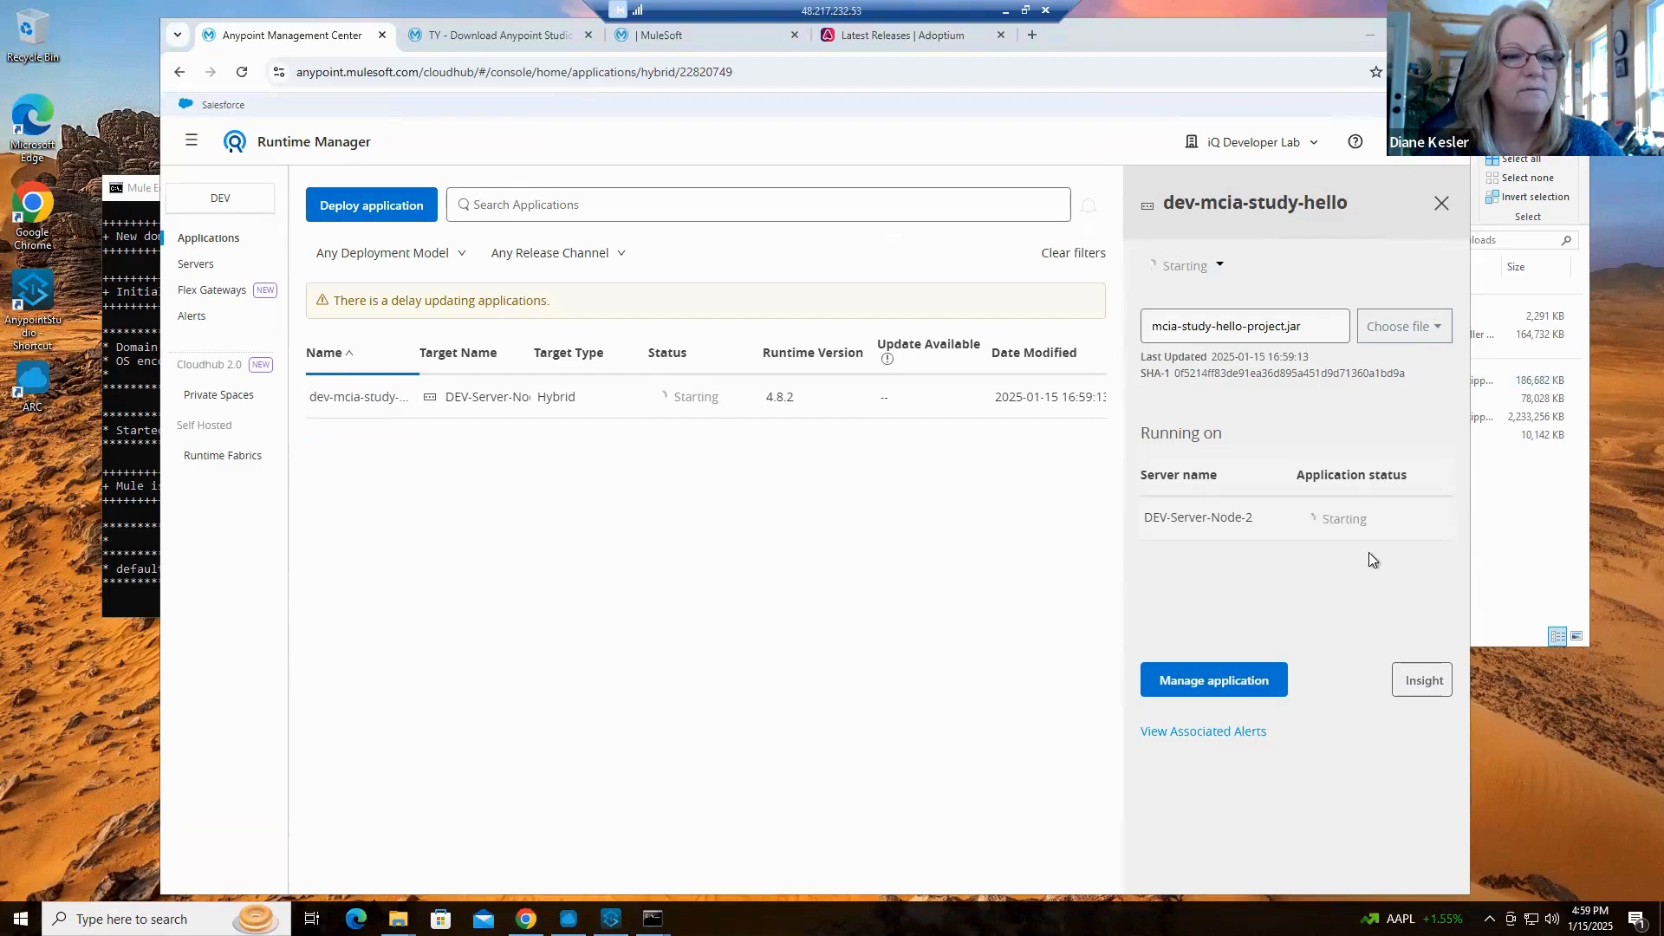
mouse_move(653, 916)
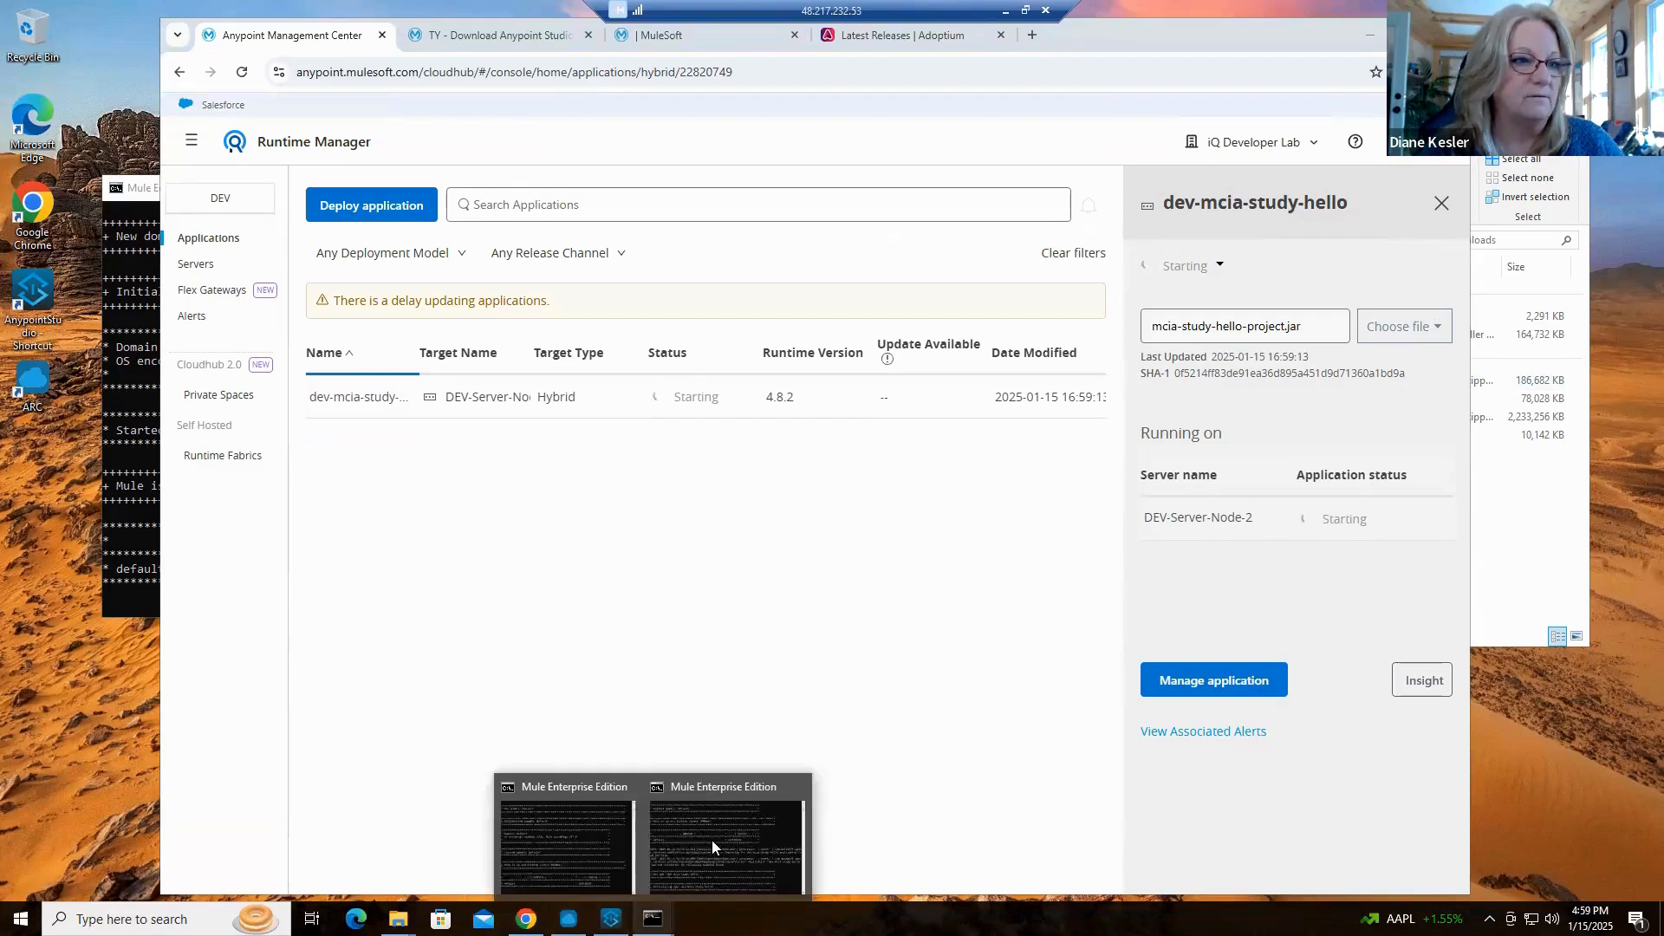
left_click(711, 840)
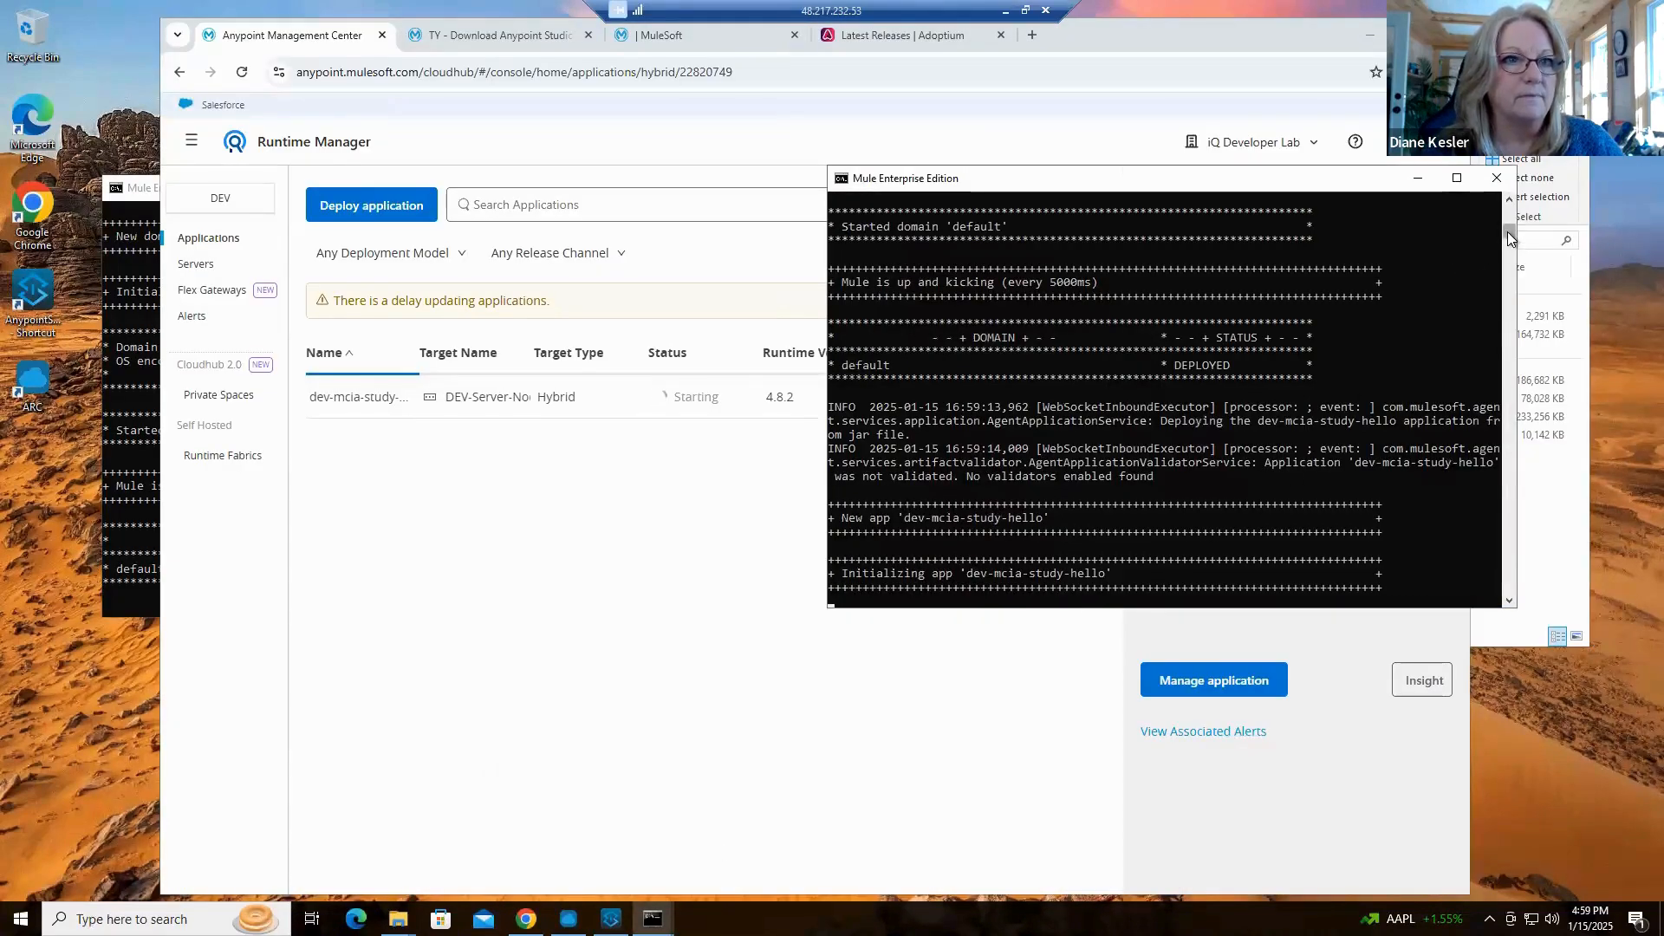
left_click_drag(1506, 231, 1506, 229)
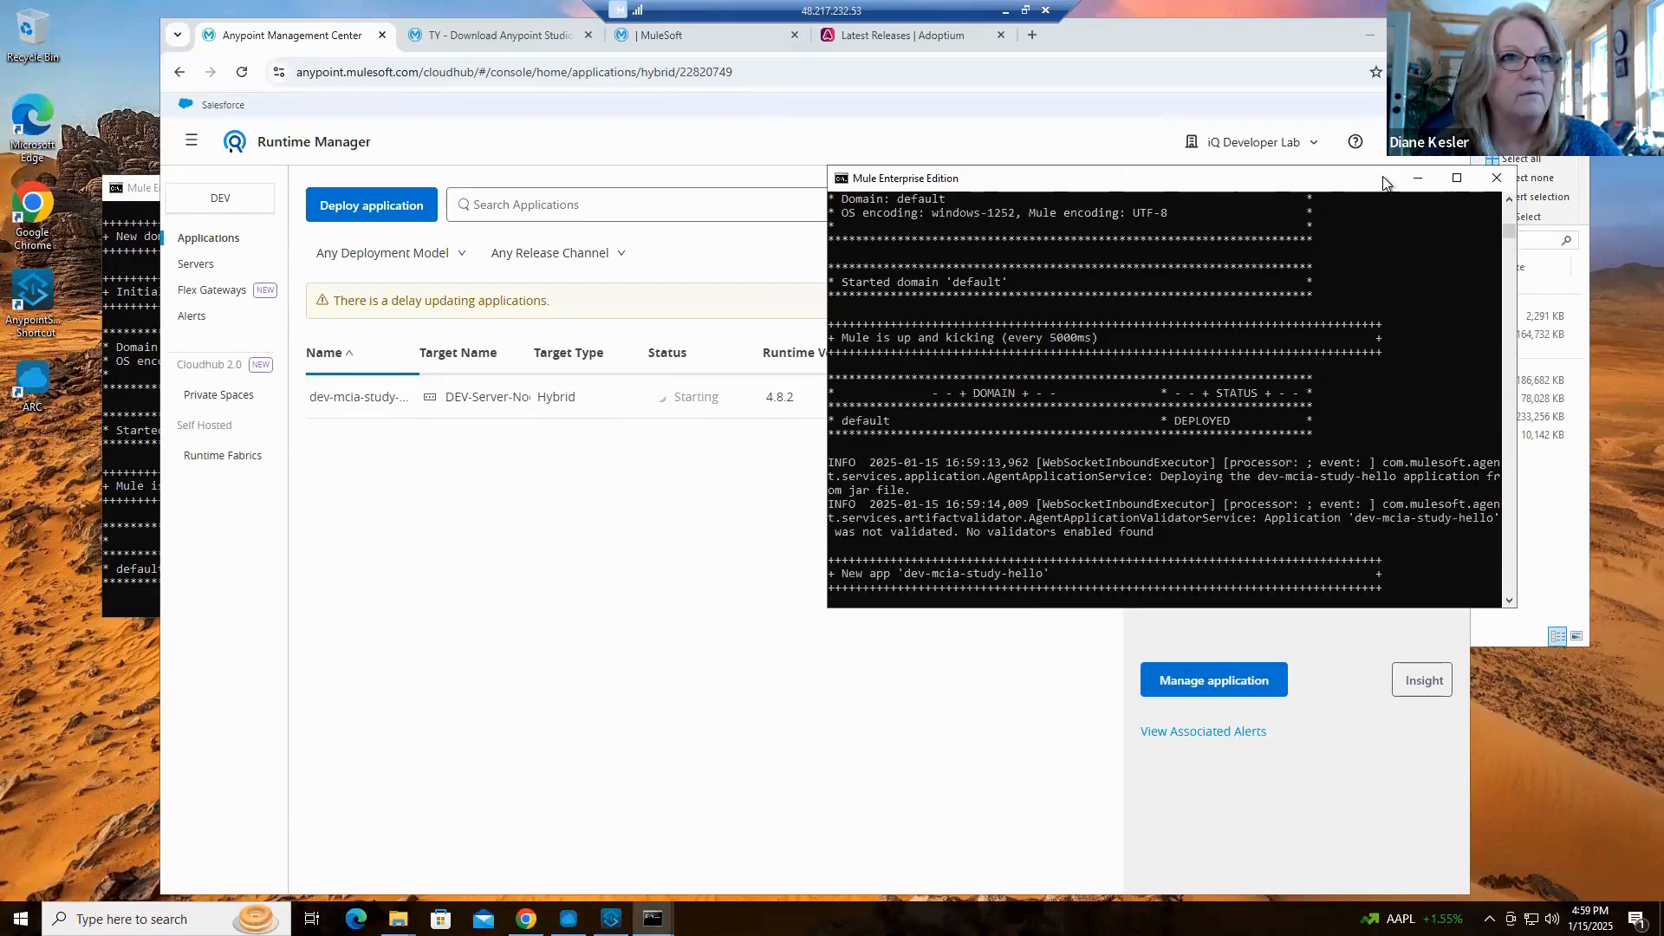
left_click_drag(1318, 179, 831, 440)
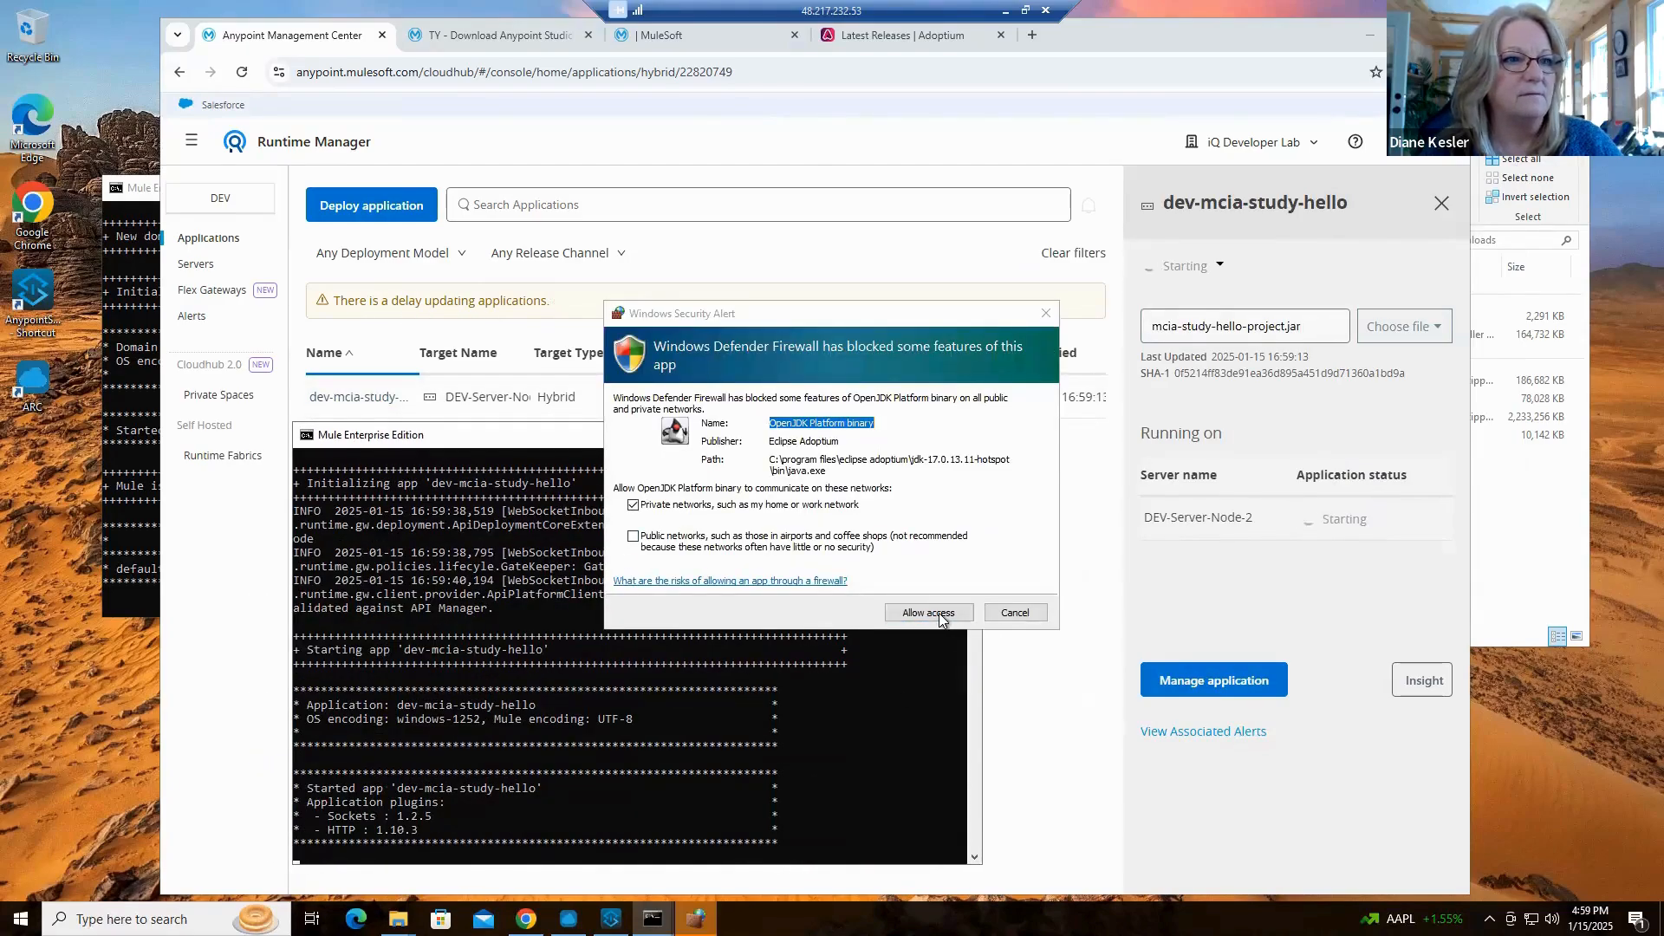
left_click(940, 615)
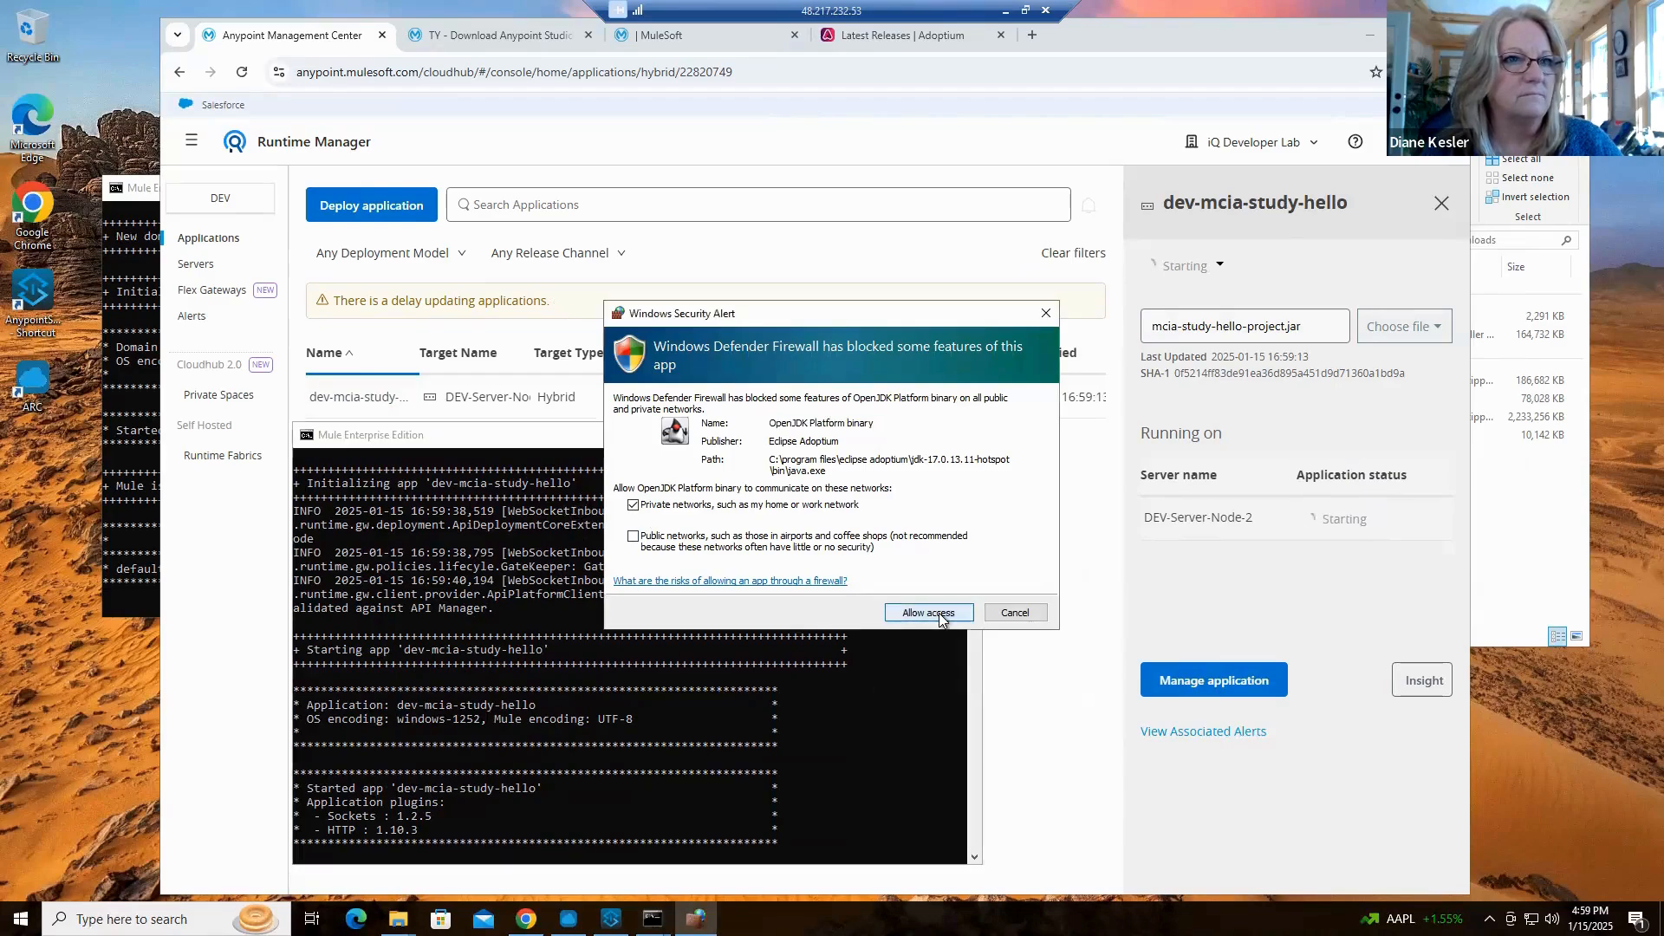
left_click(940, 615)
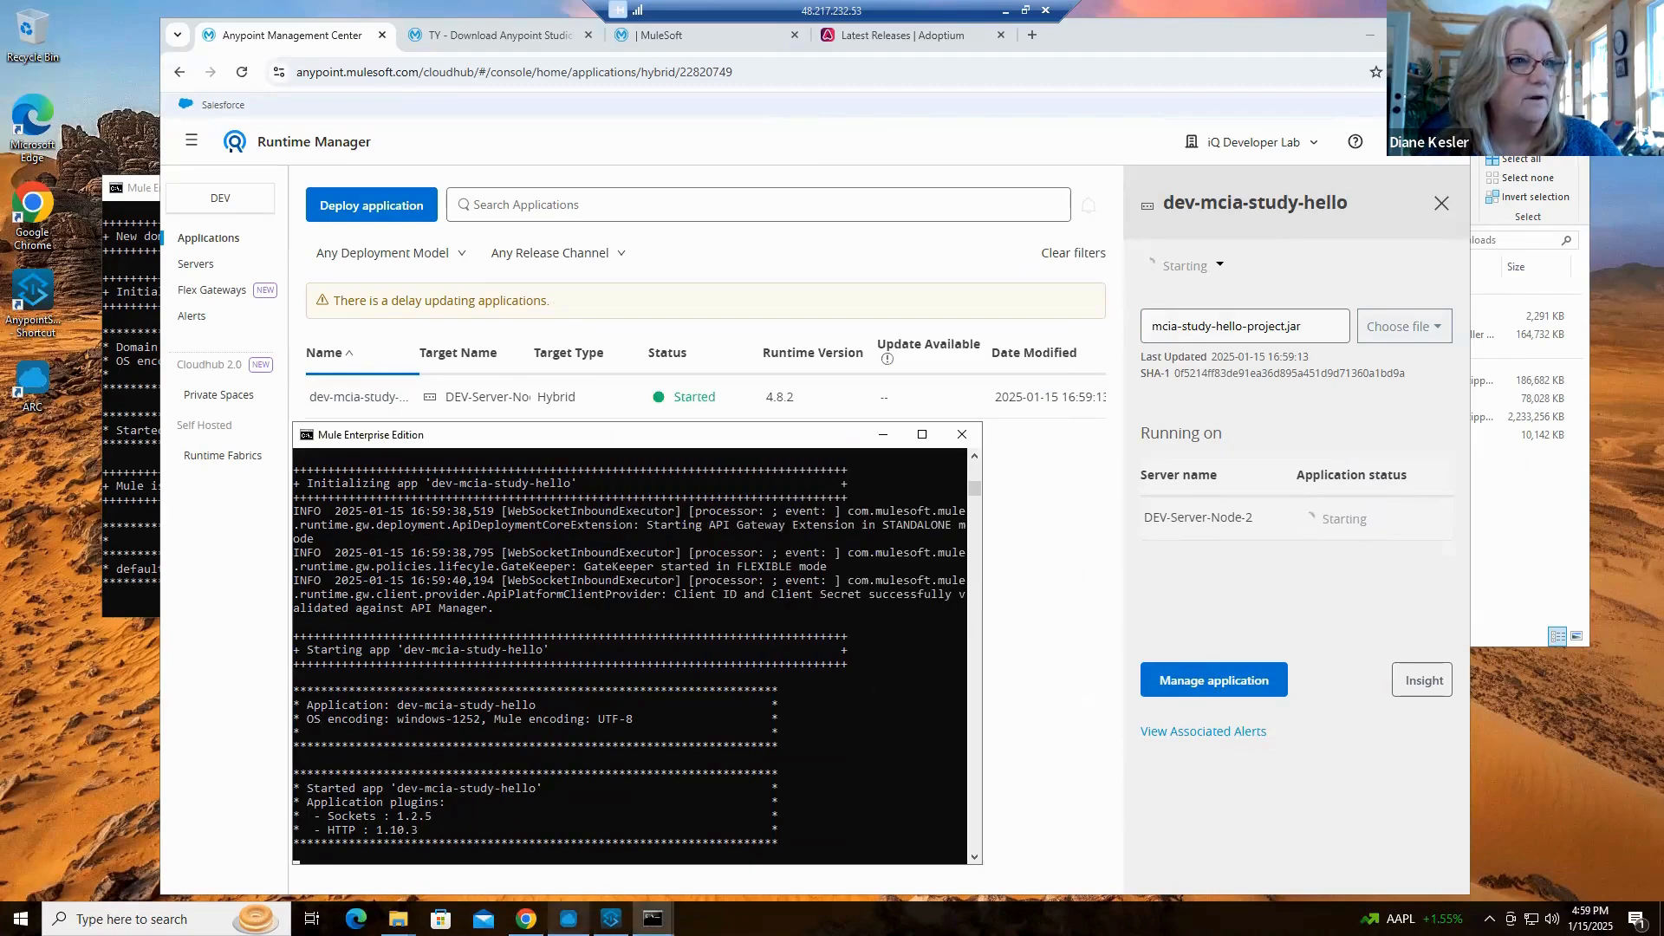
left_click(568, 919)
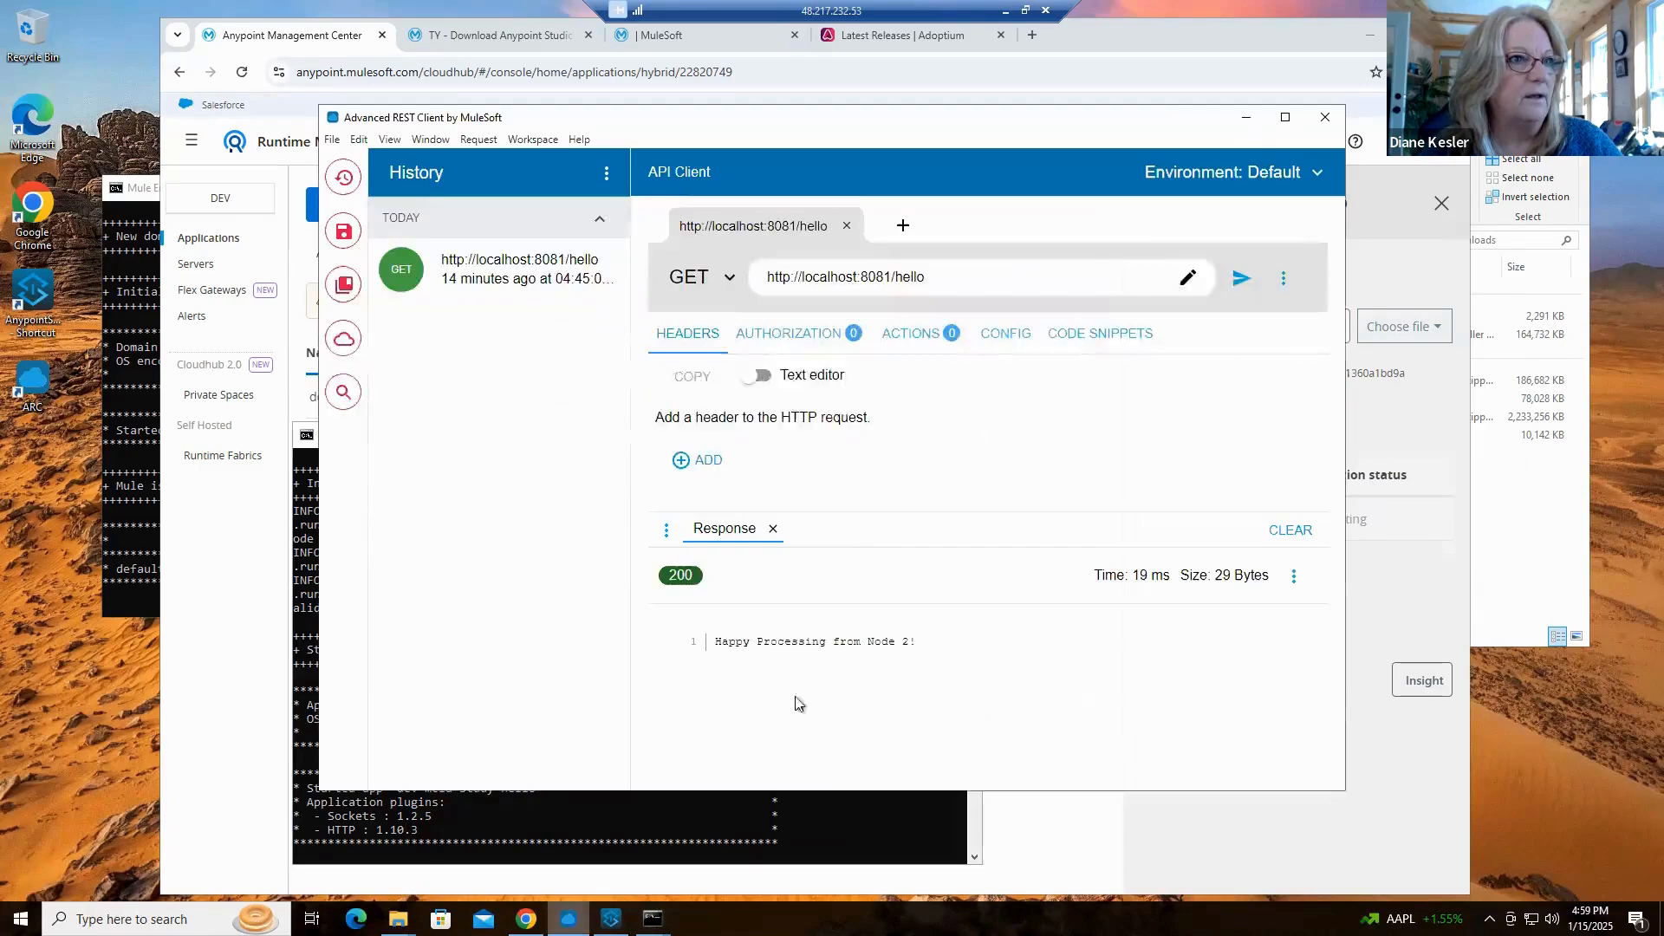
left_click(1239, 279)
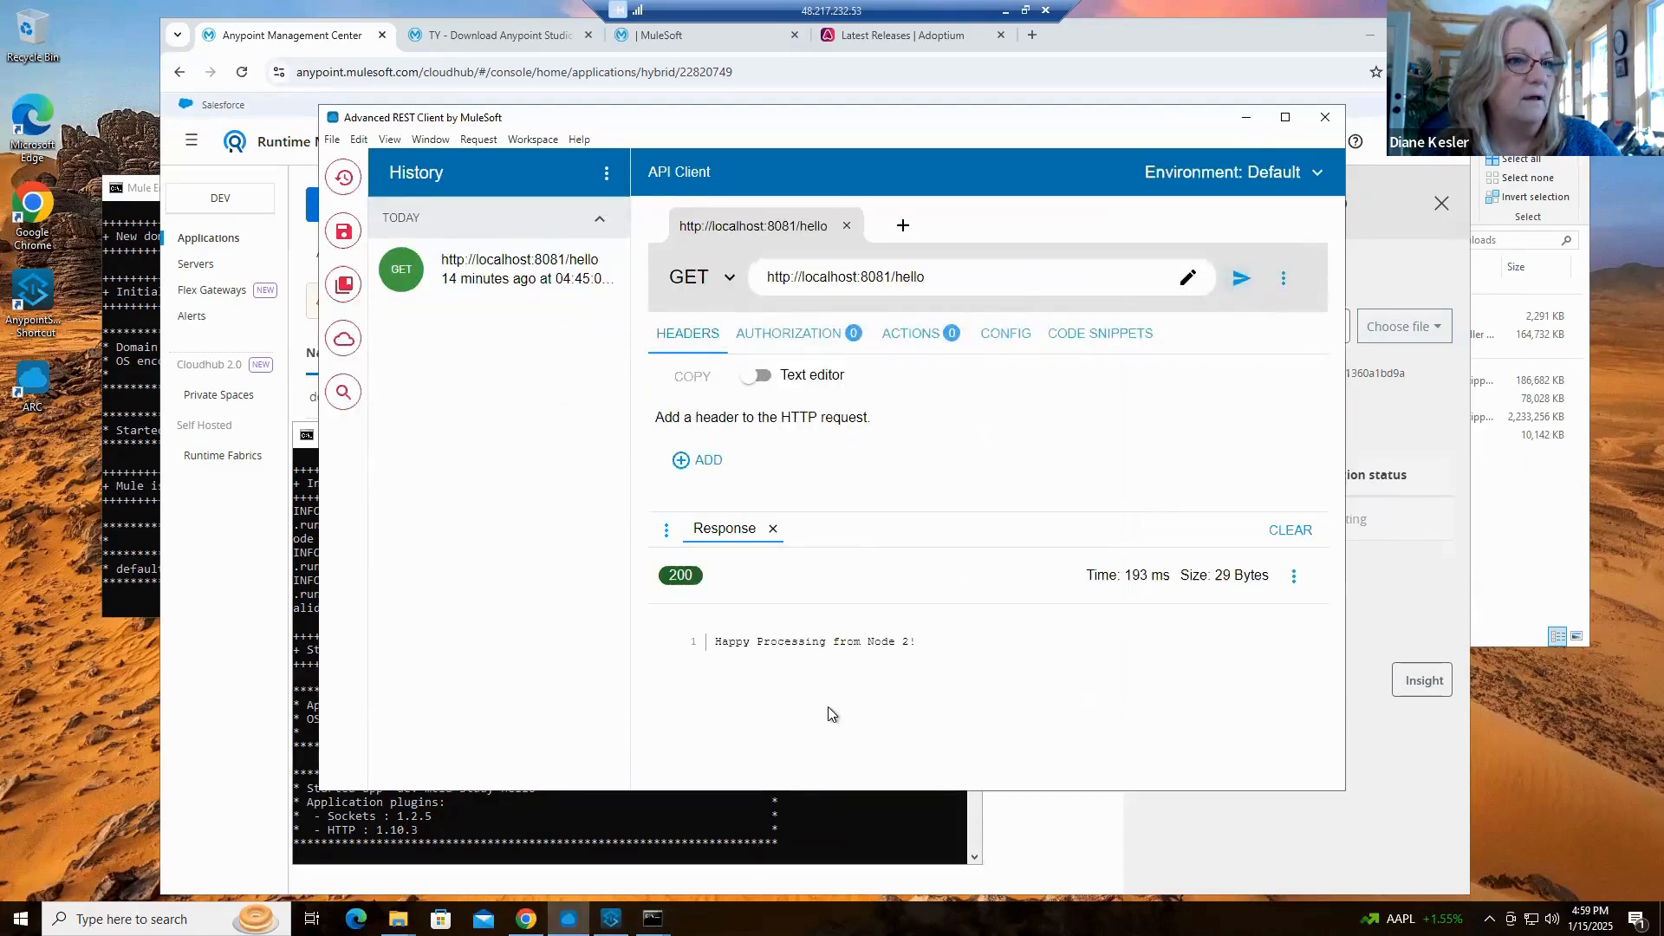
left_click(1245, 121)
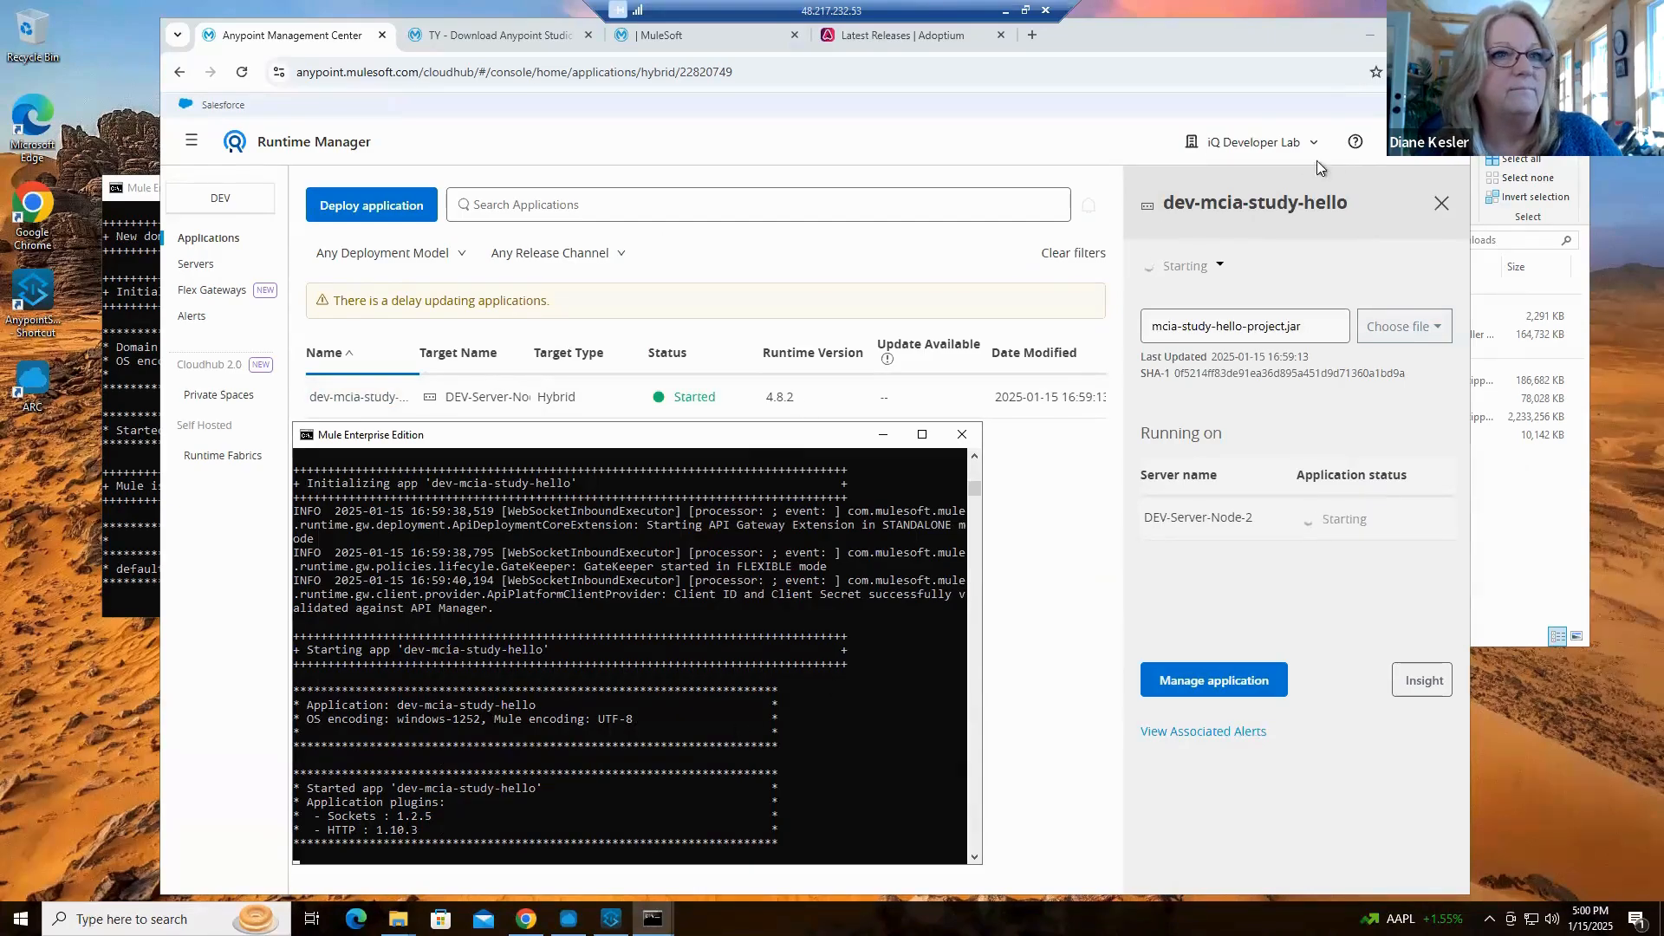
mouse_move(733, 436)
left_mouse_down()
mouse_move(1287, 190)
mouse_move(1300, 139)
left_mouse_up()
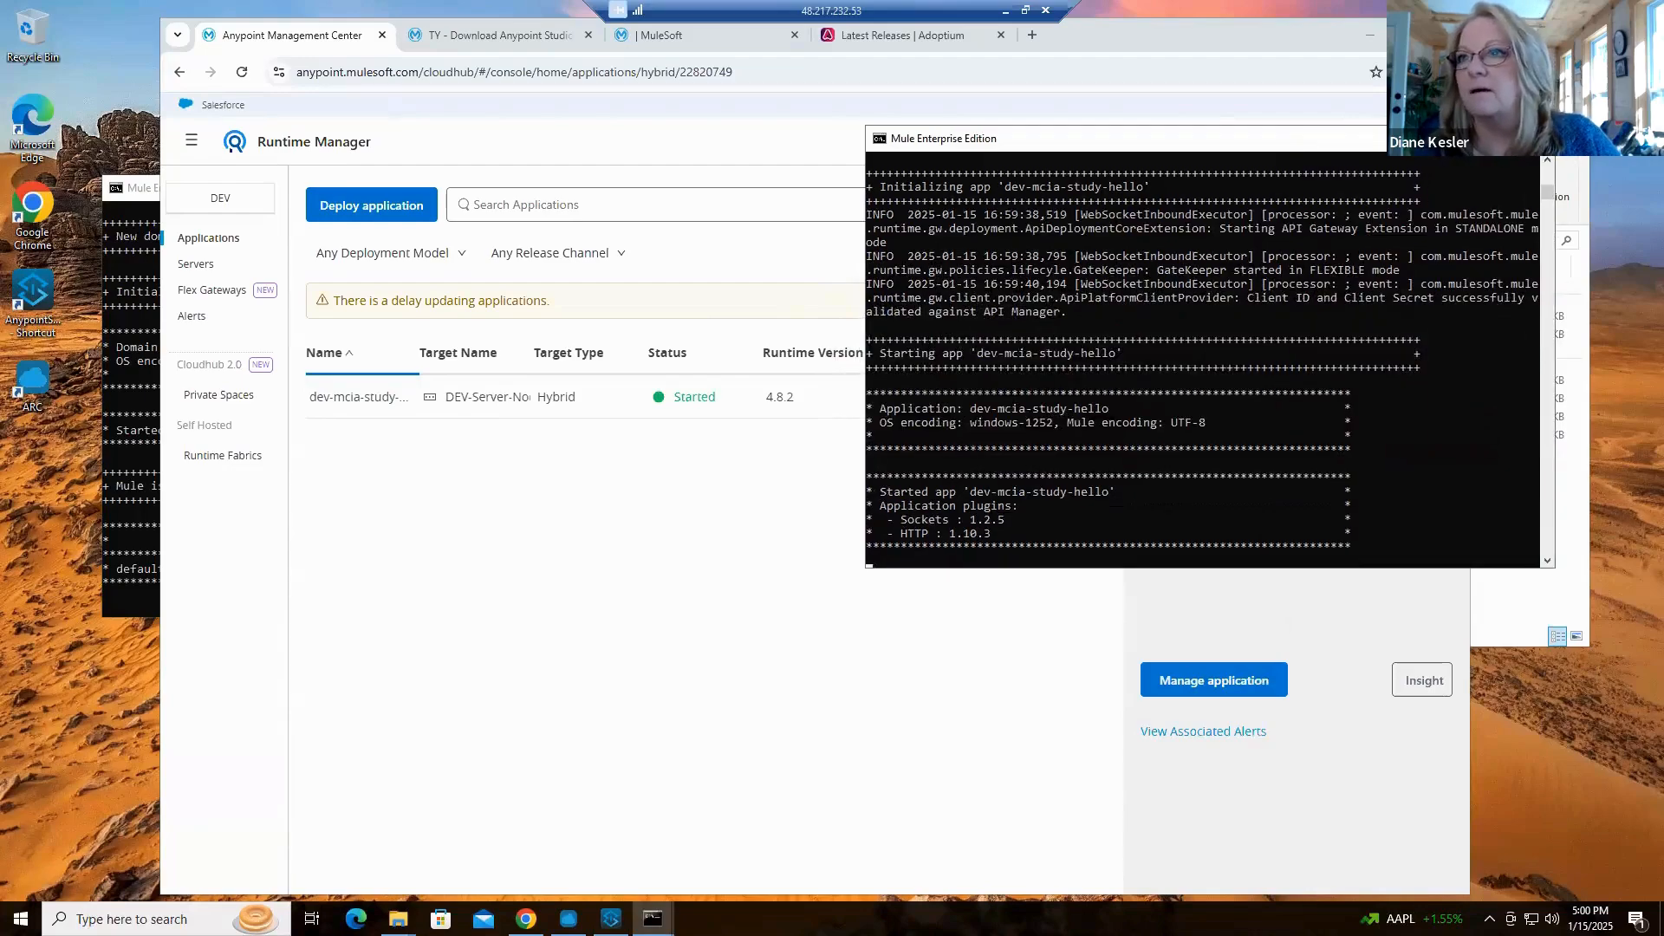
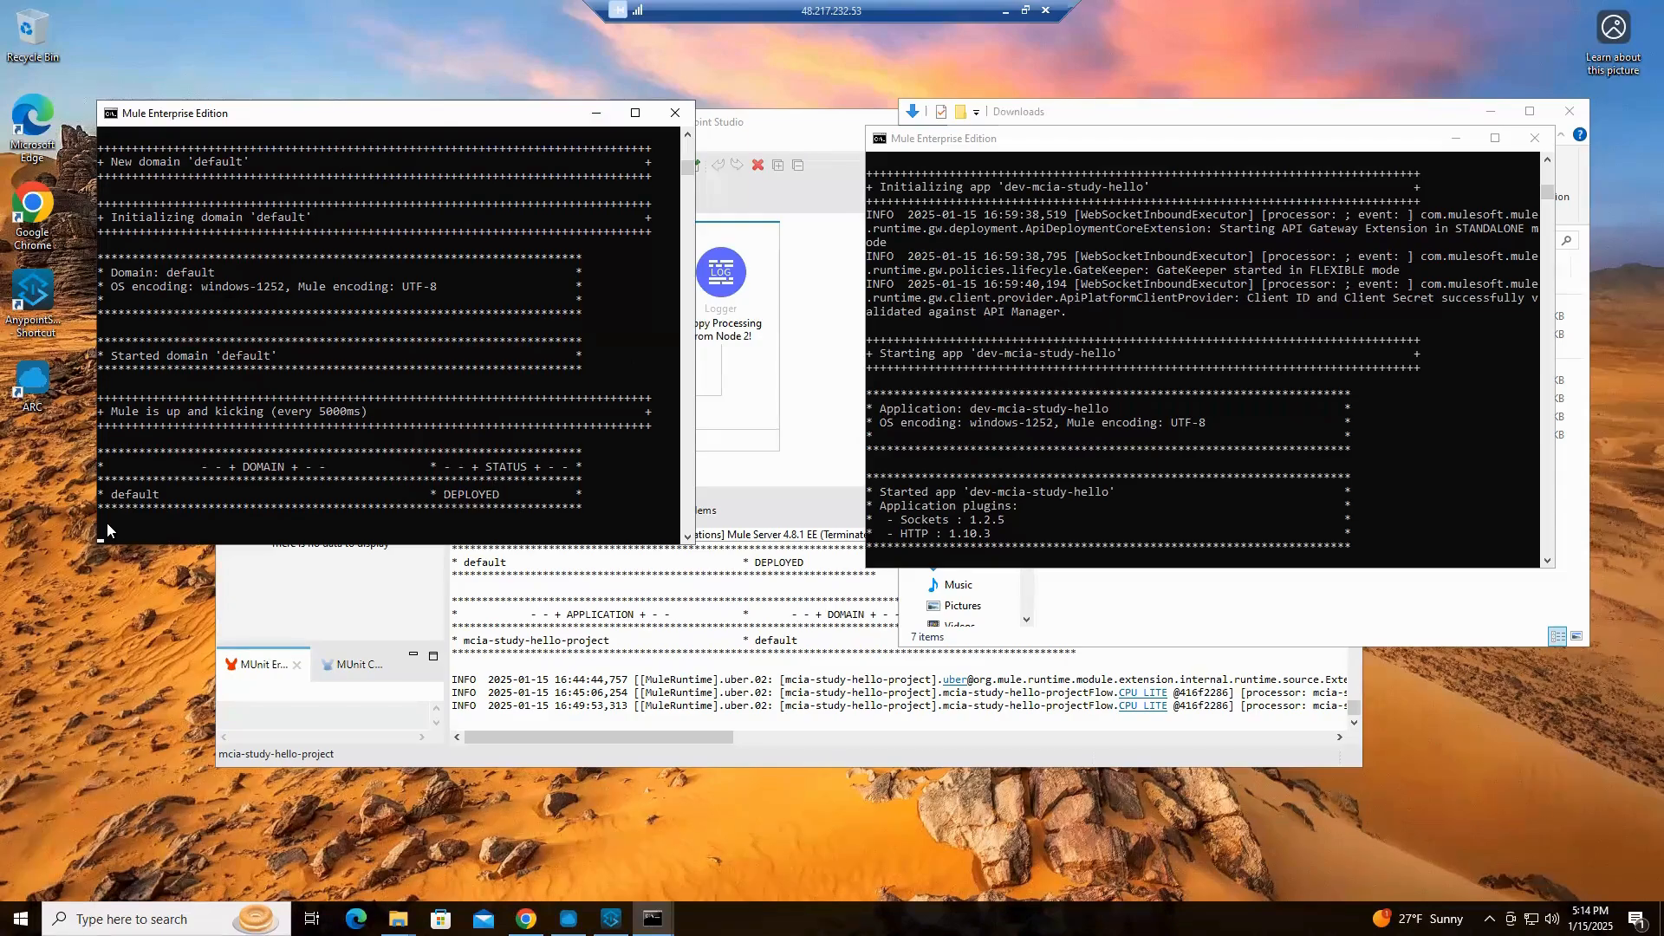
Shut down the Mule server running in the Node 1 console and confirm terminating its batch job
key("ctrl+c")
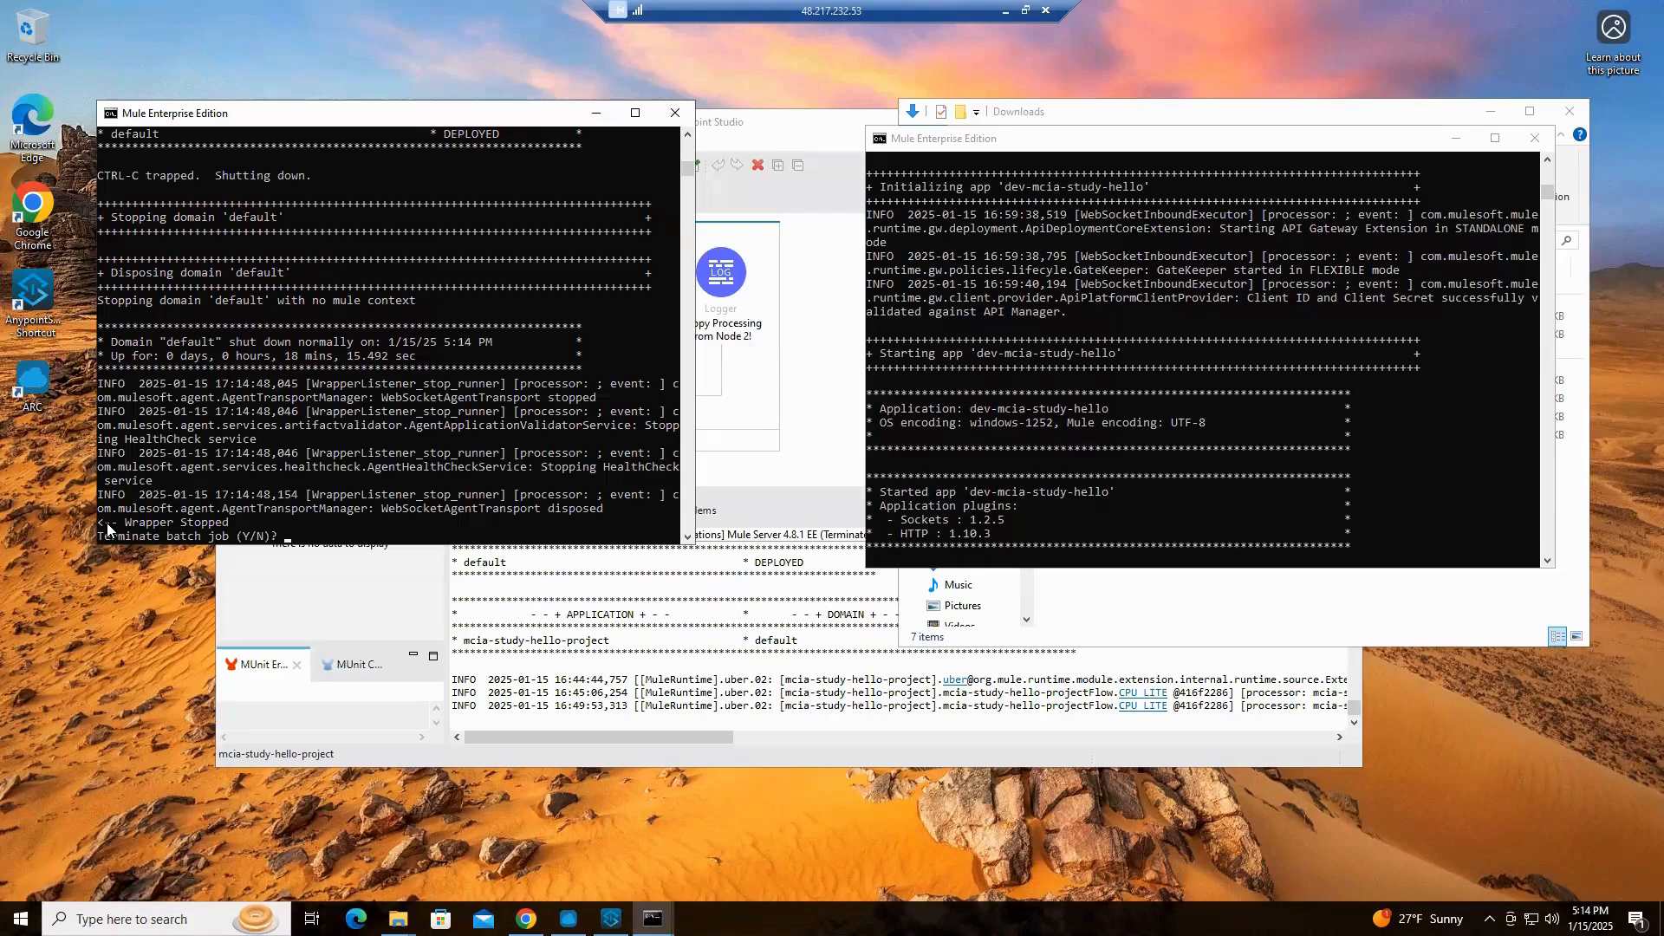
type("Y")
key("Return")
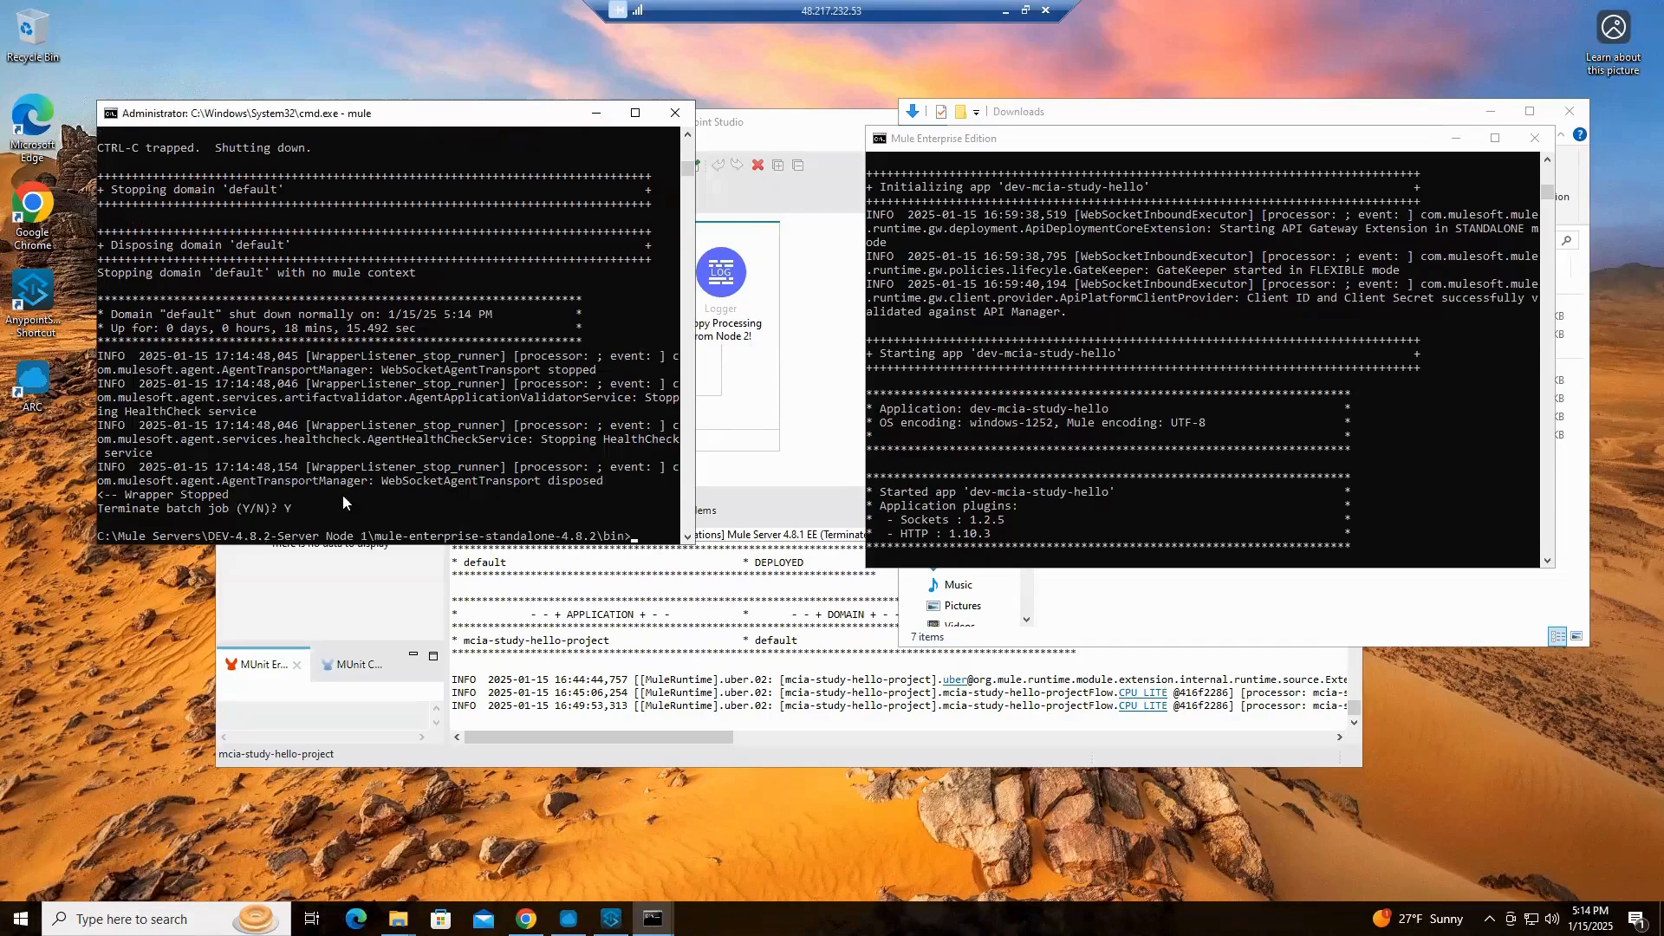
Shut down the Mule server running in the Node 2 console and close that console and the Downloads window
left_click(1148, 549)
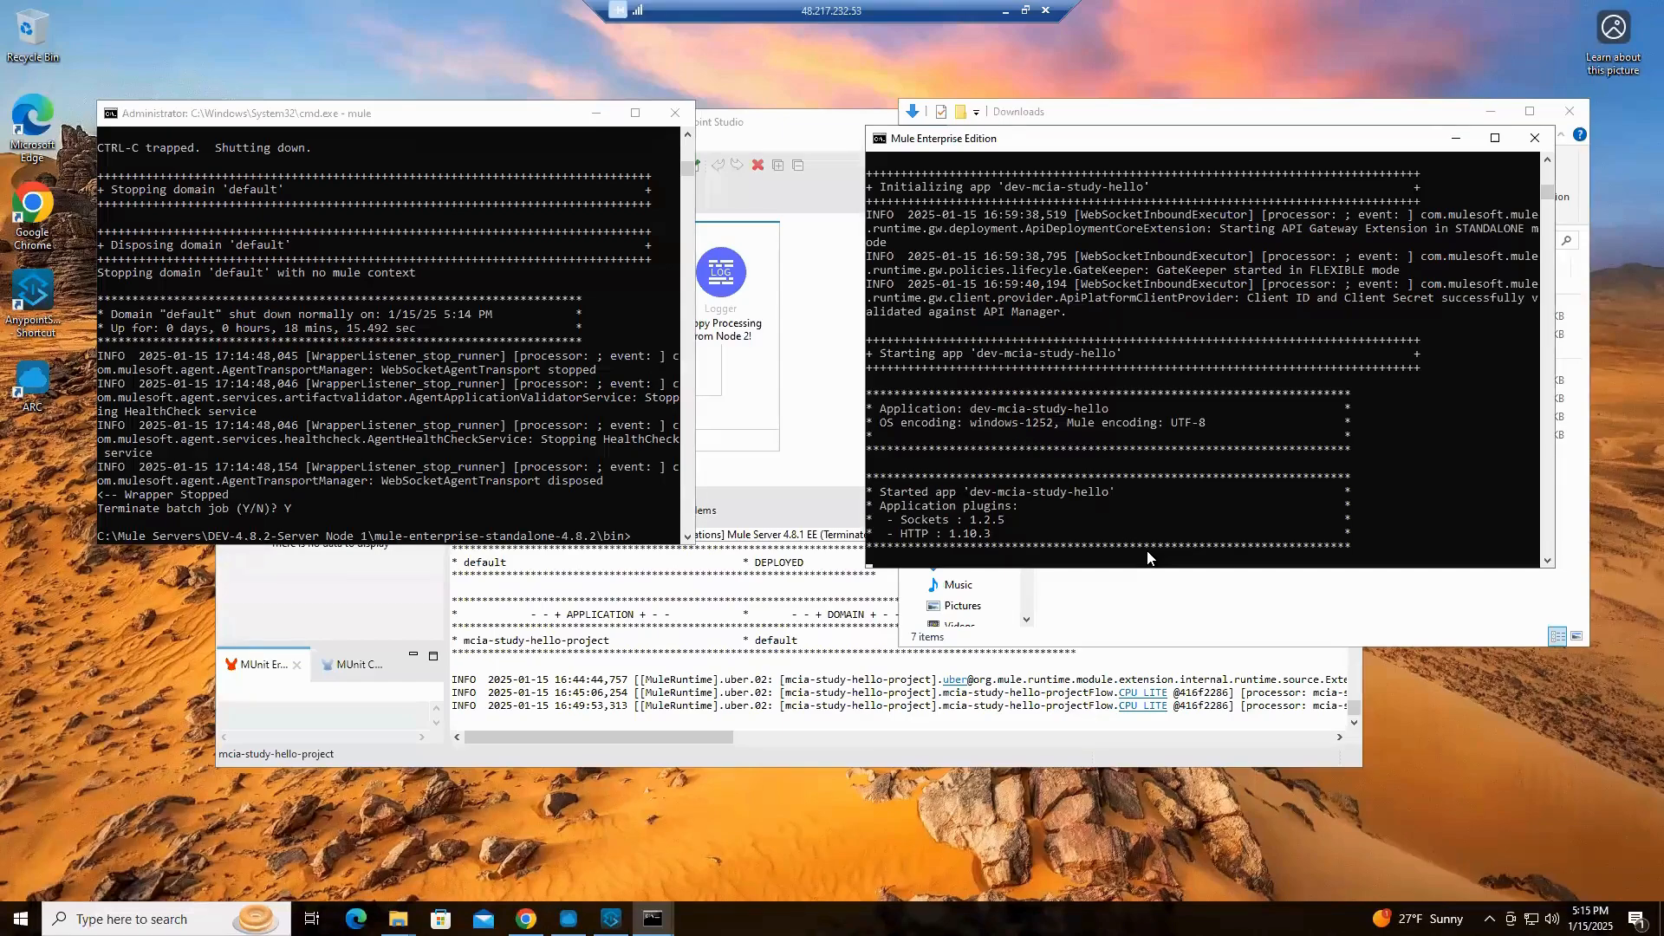
key("ctrl+c")
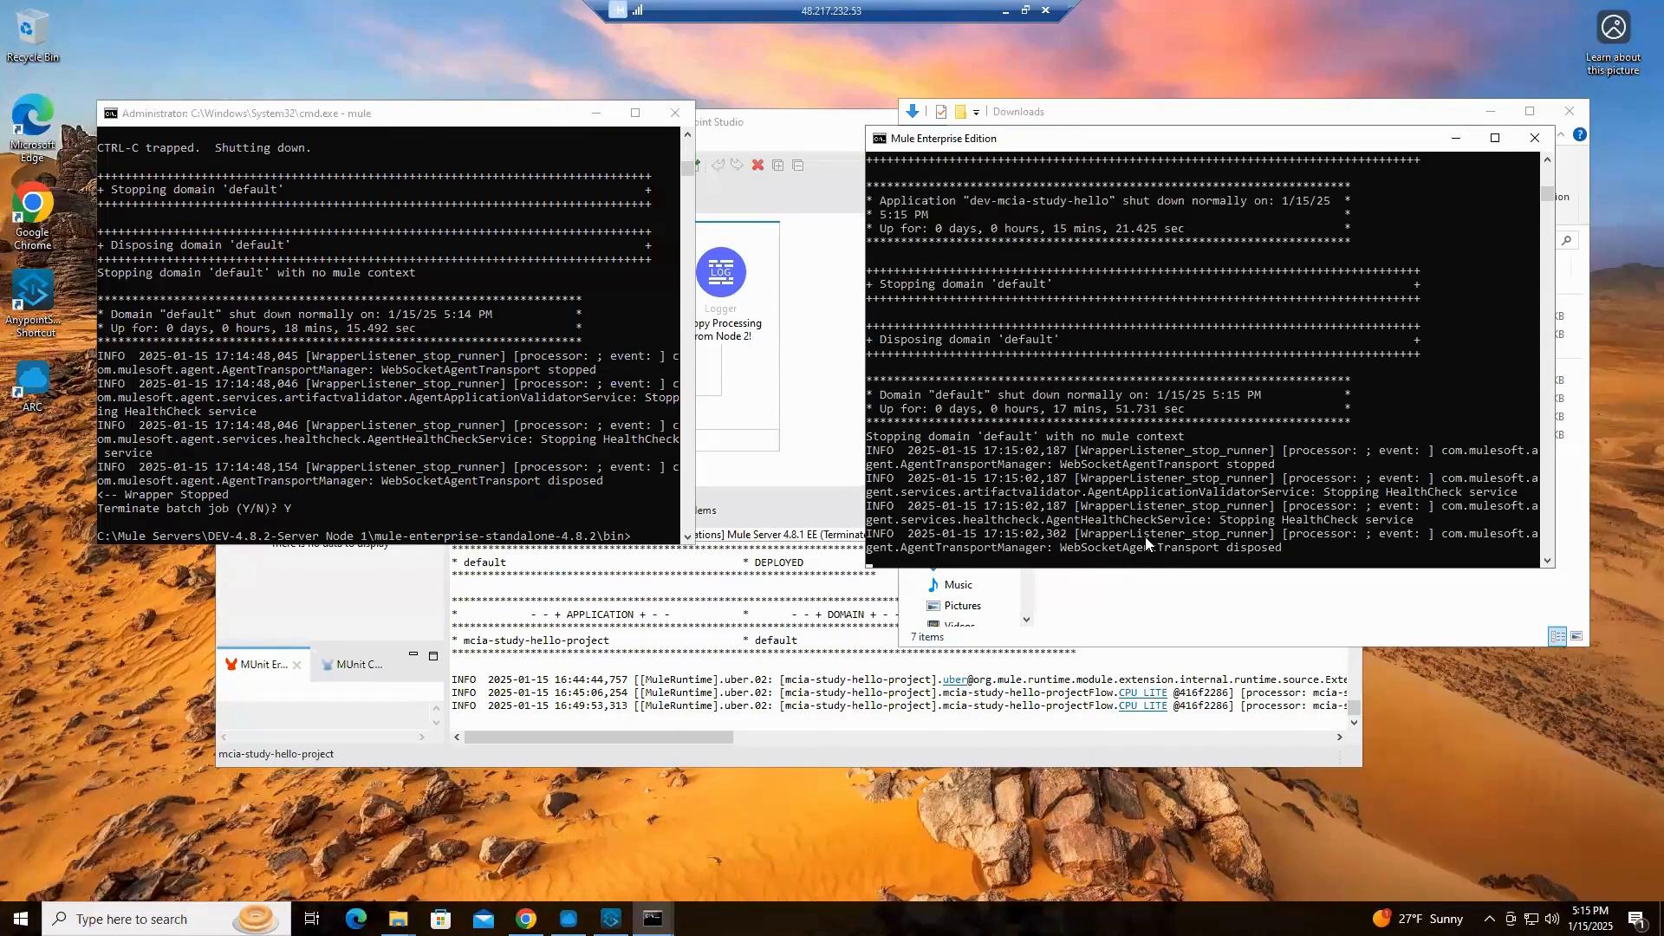
key("ctrl+c")
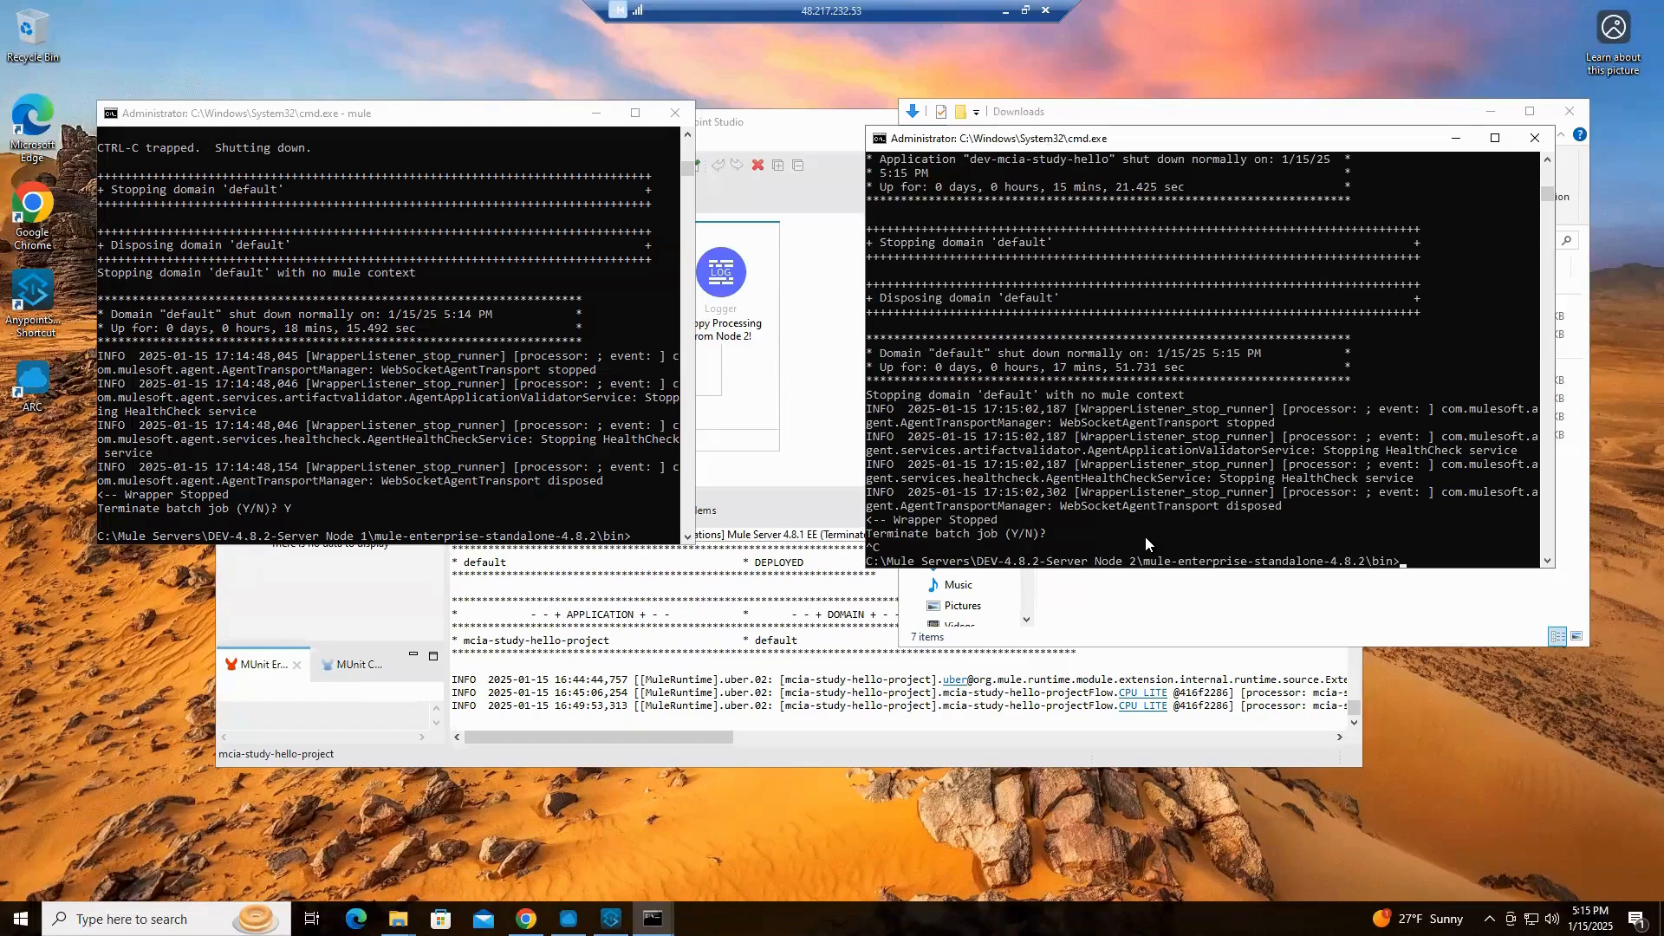
key("Return")
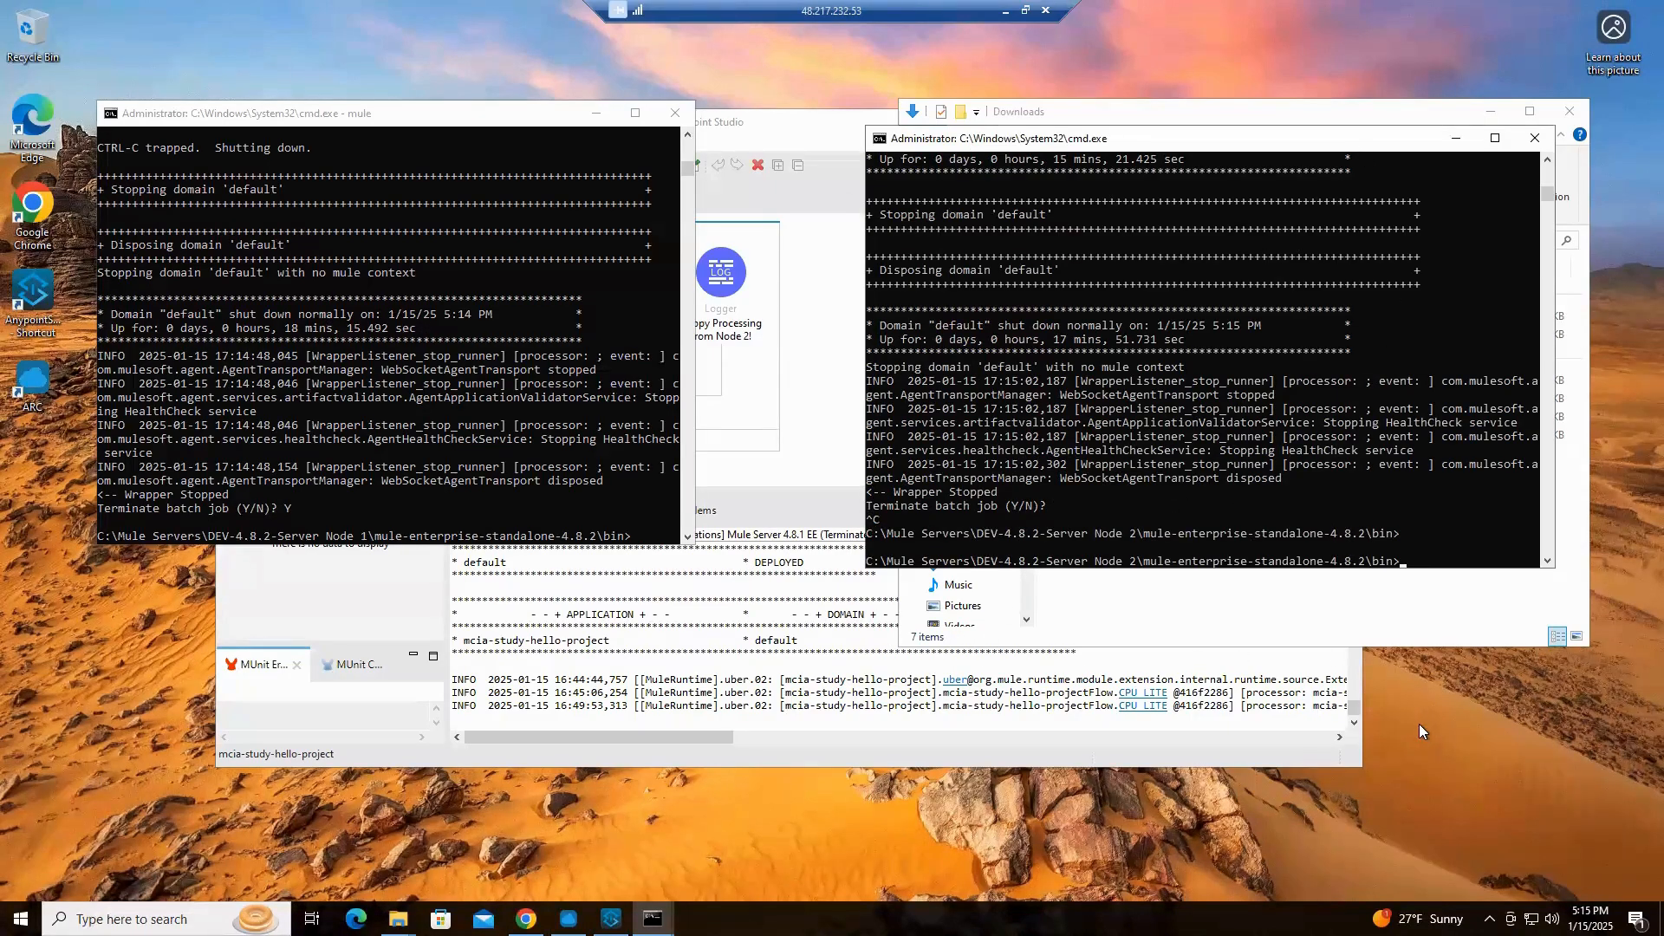
left_click(1535, 139)
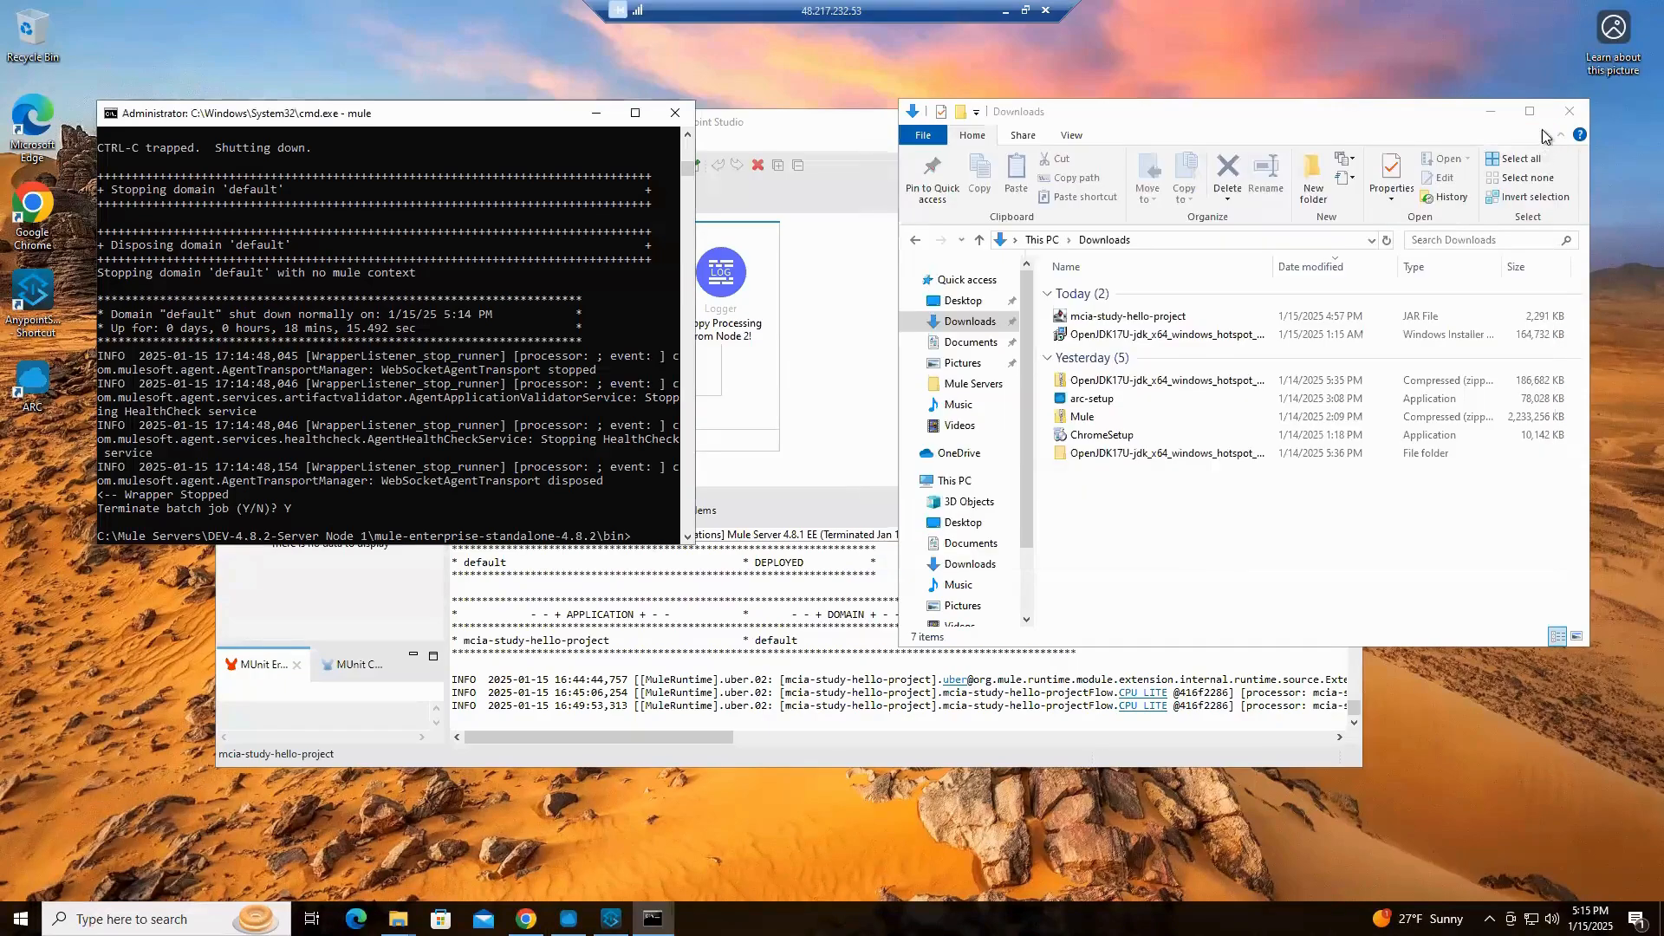
left_click(1569, 113)
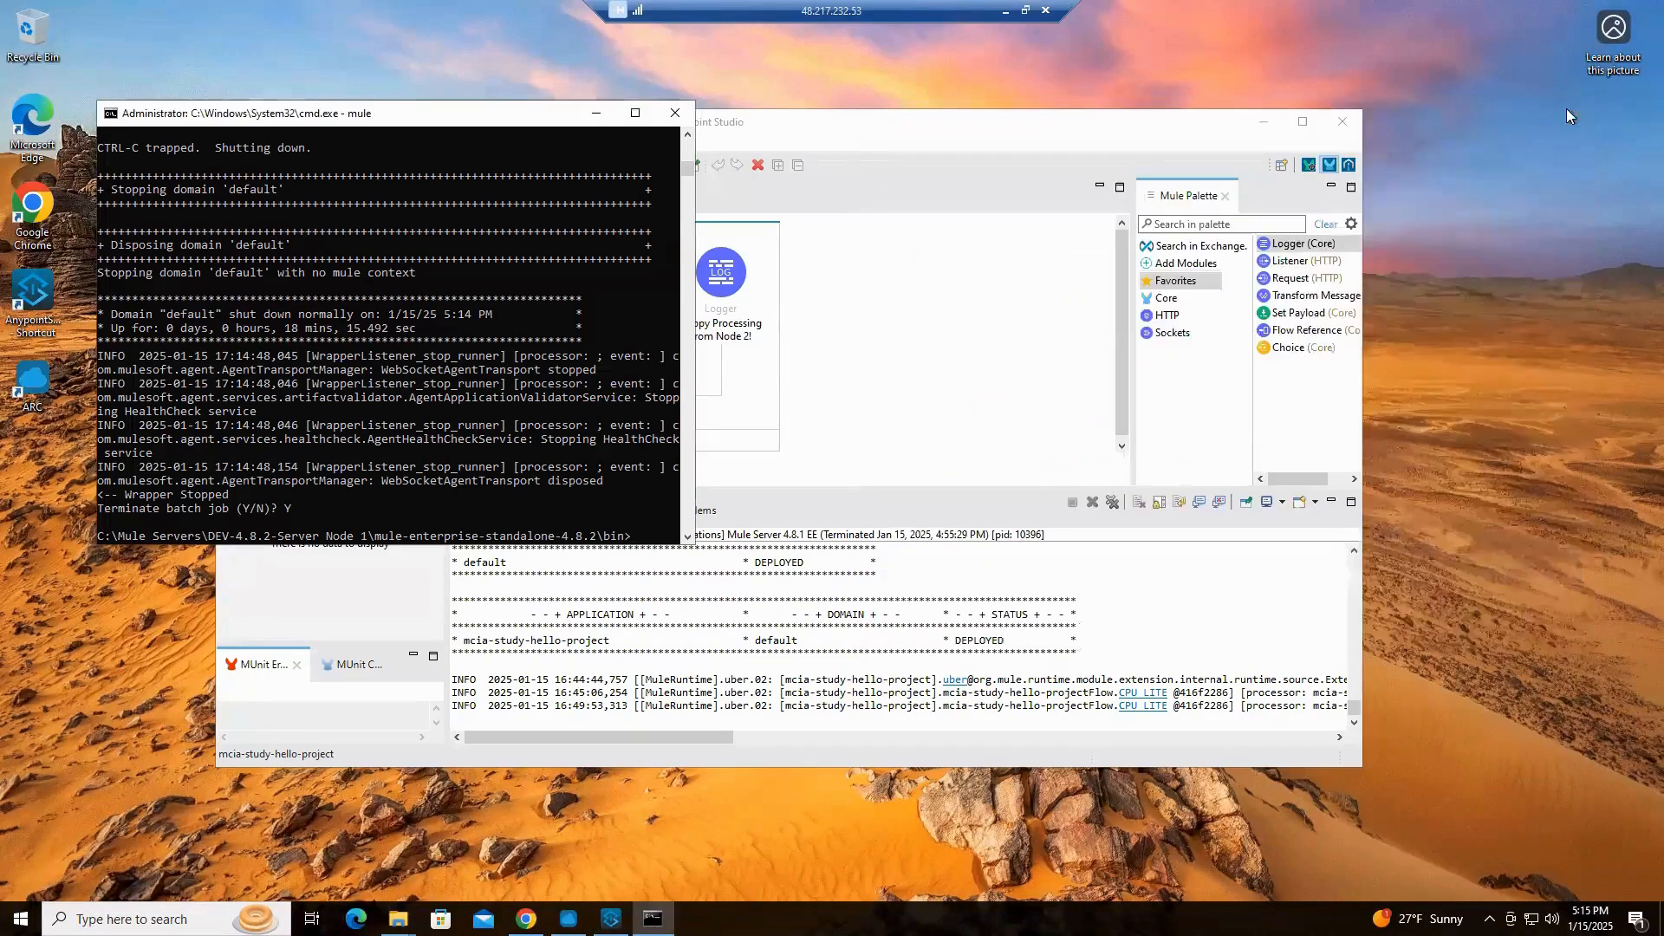
Move the remaining console aside, maximize Anypoint Studio and close the mcia-study-hello-project project
left_click_drag(523, 130, 1354, 185)
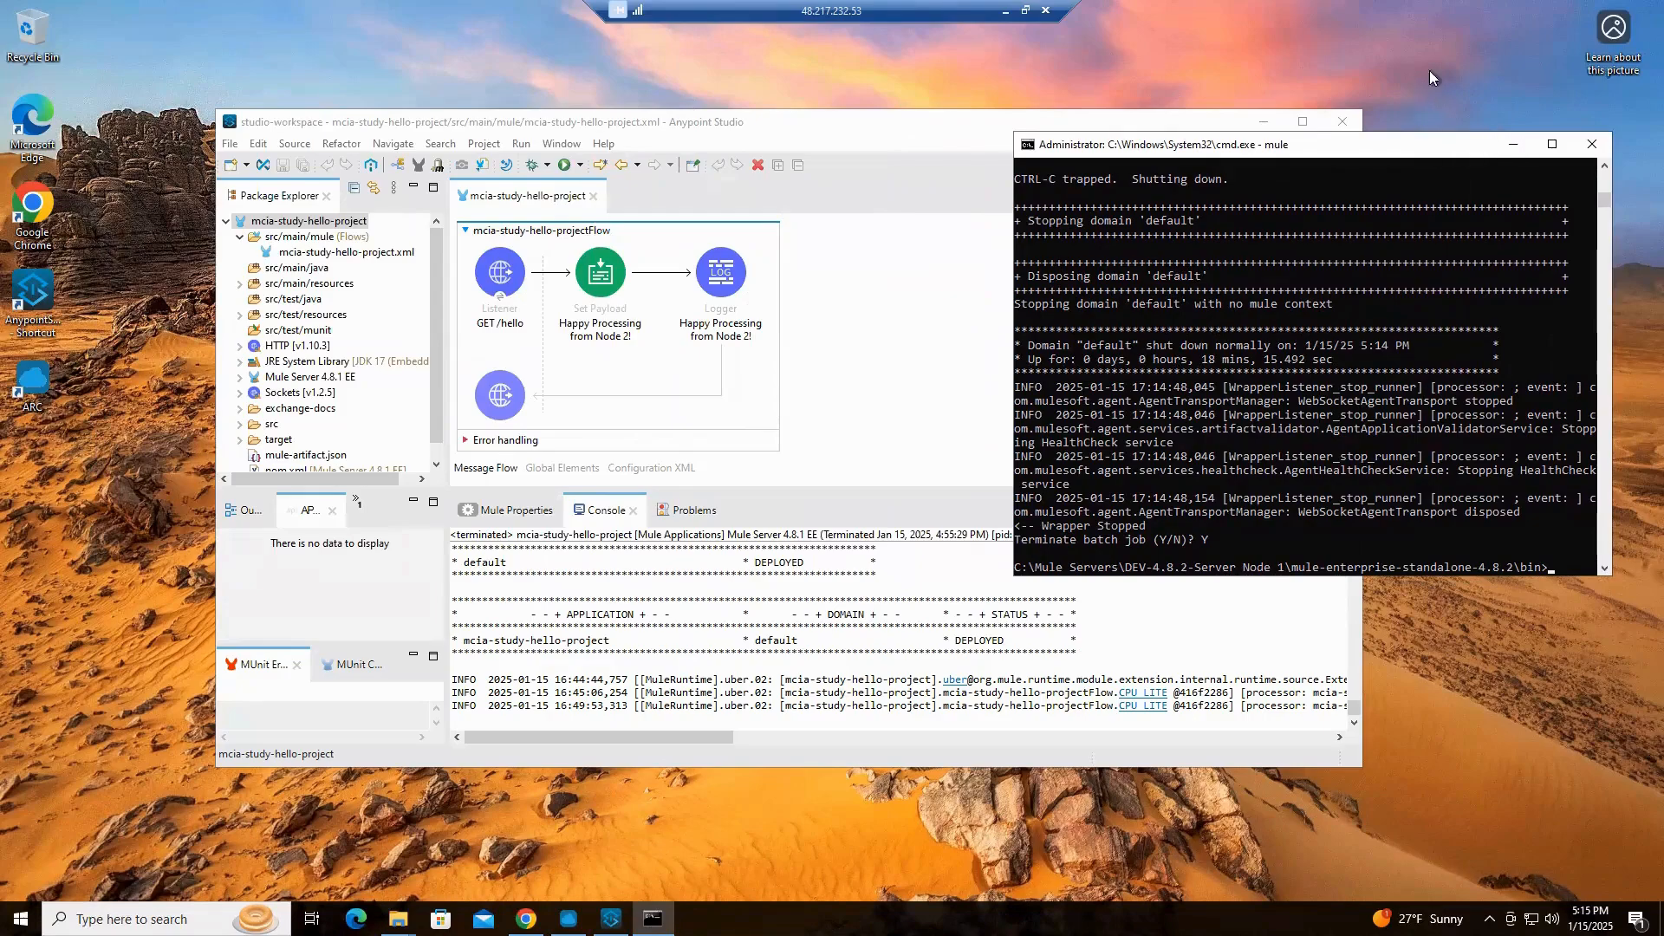
left_click(792, 86)
left_click(882, 130)
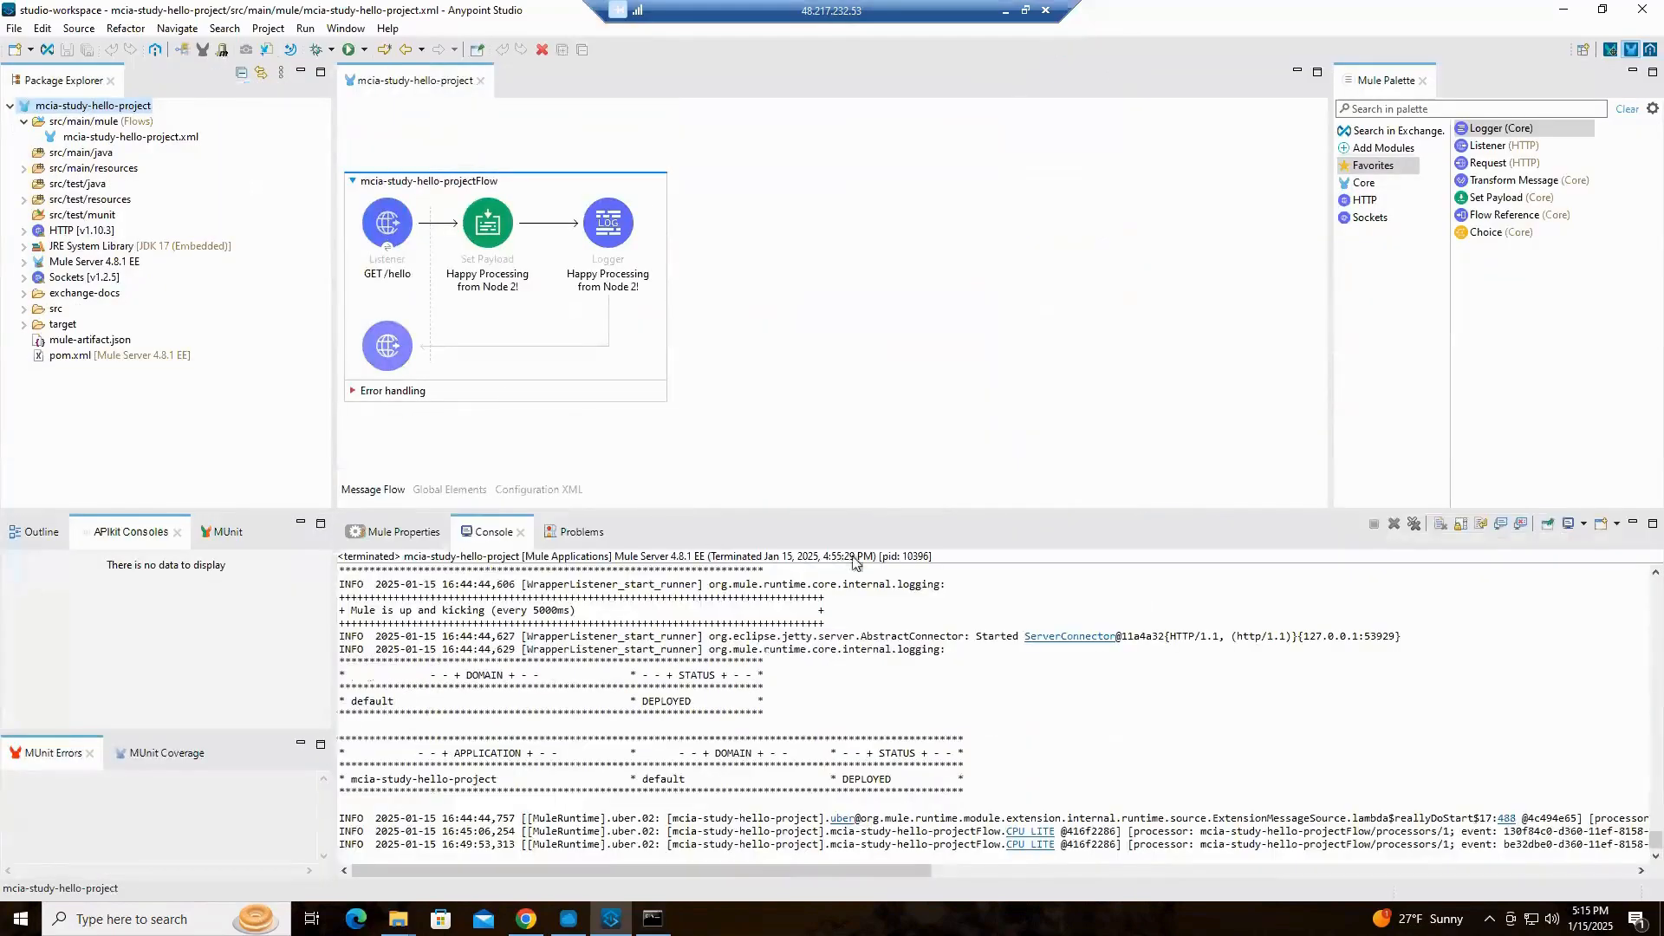
right_click(67, 109)
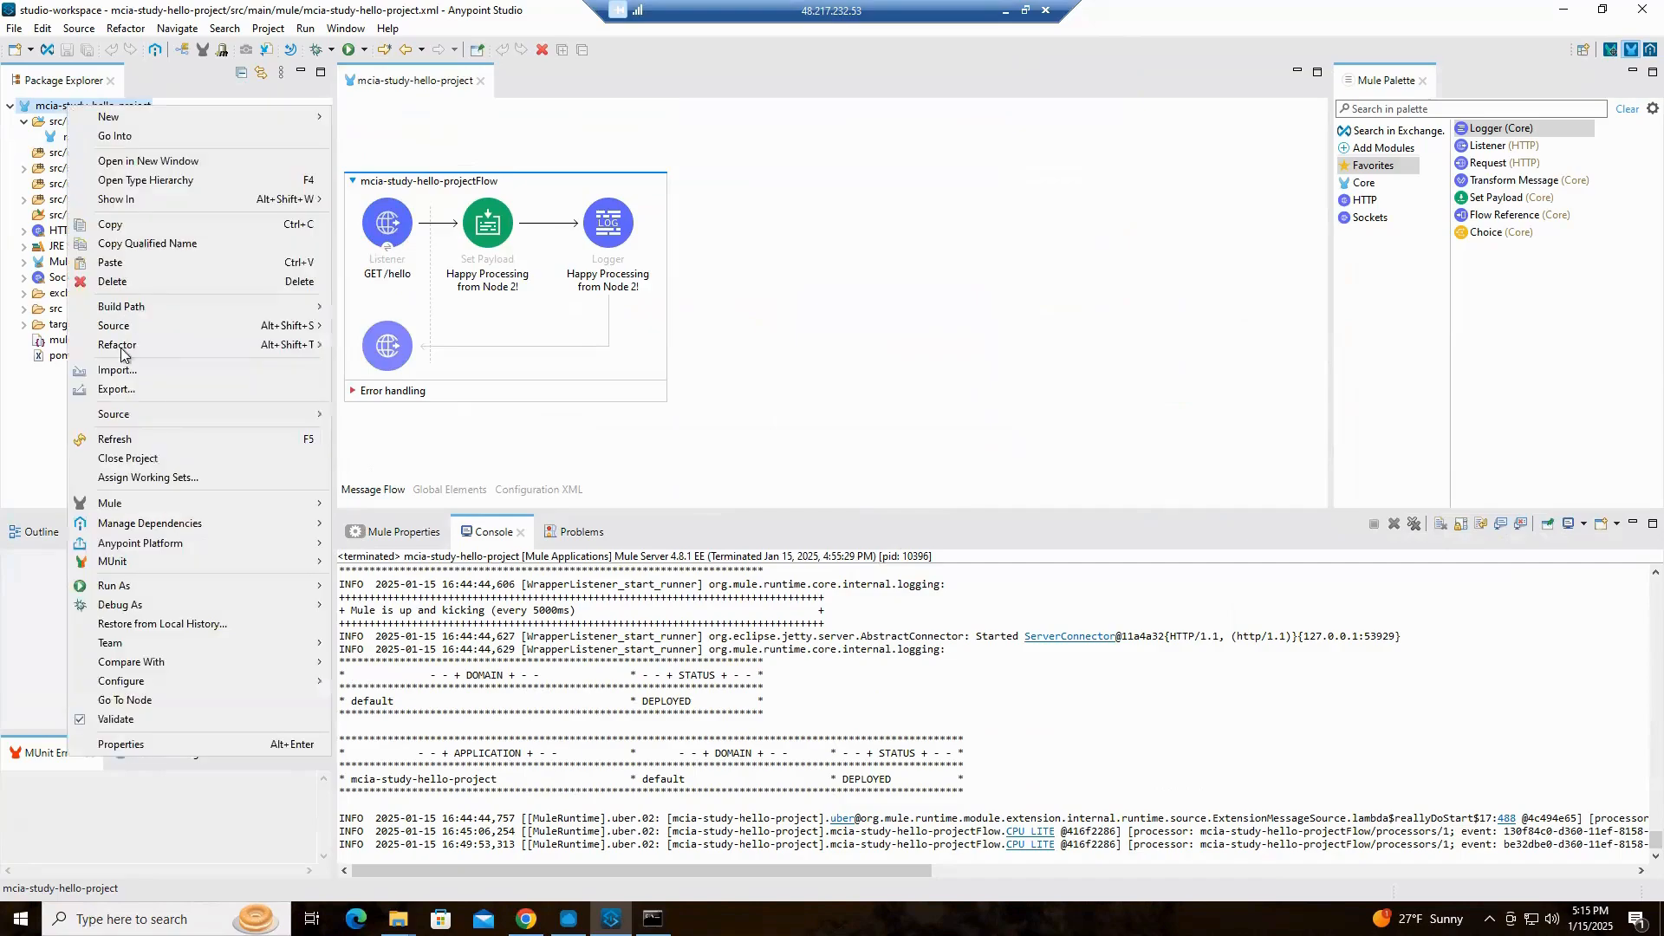
left_click(127, 459)
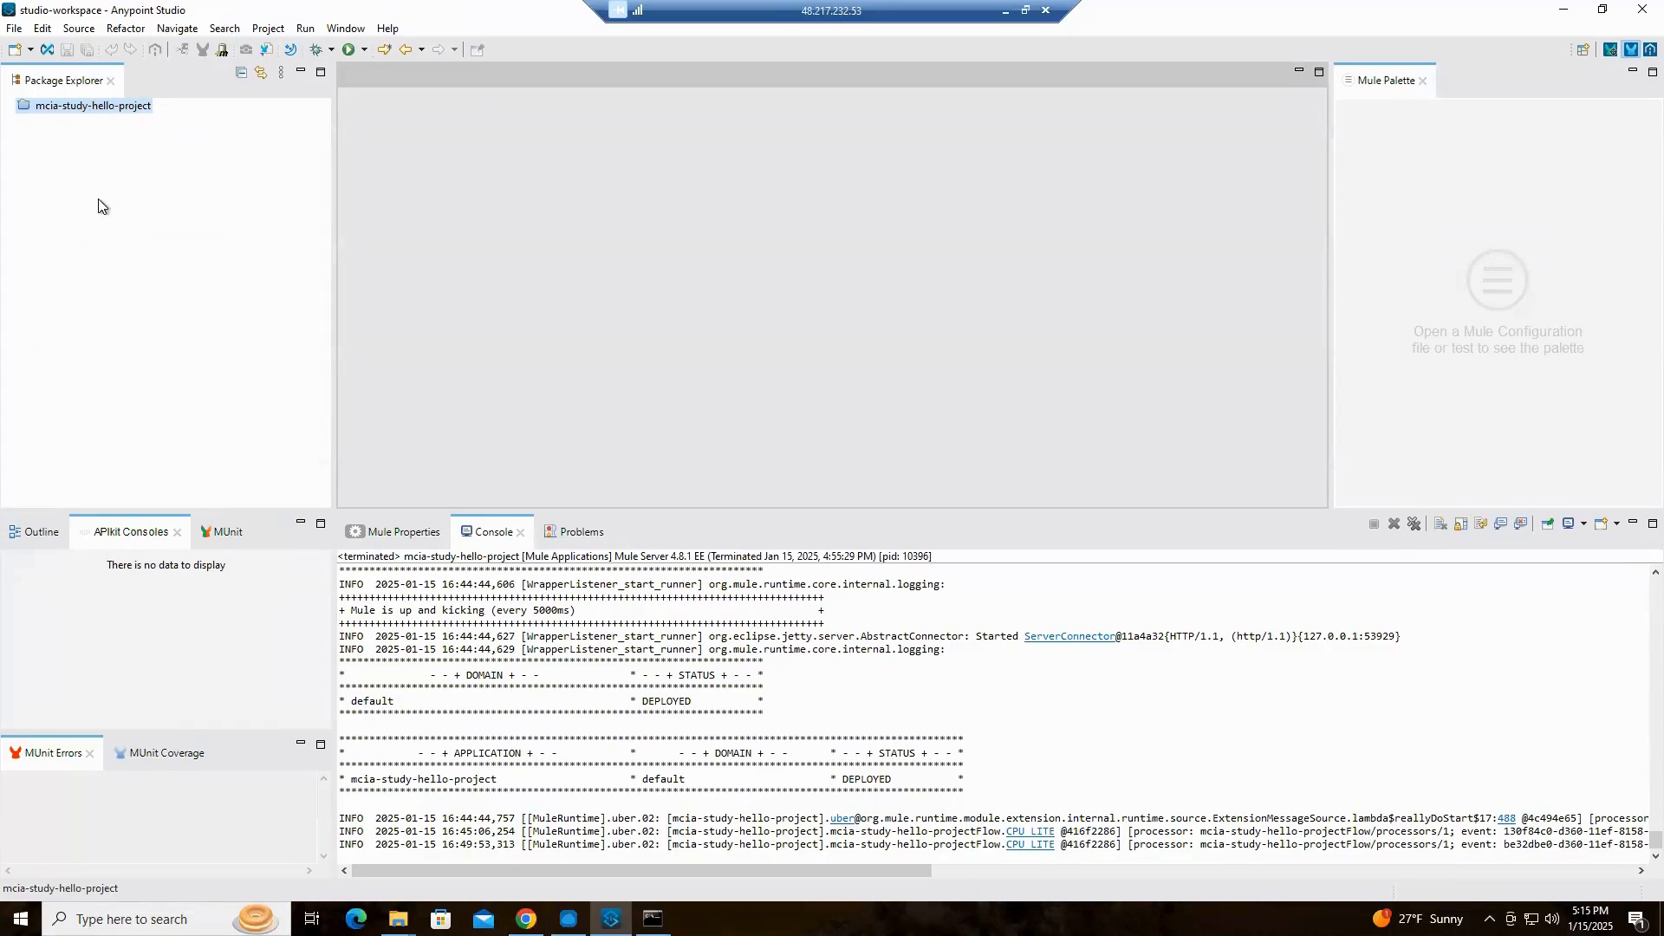
Create a Mule domain project named mcia-domain on the Mule Server 4.8.1 EE runtime and perform the workspace update for it
left_click(16, 34)
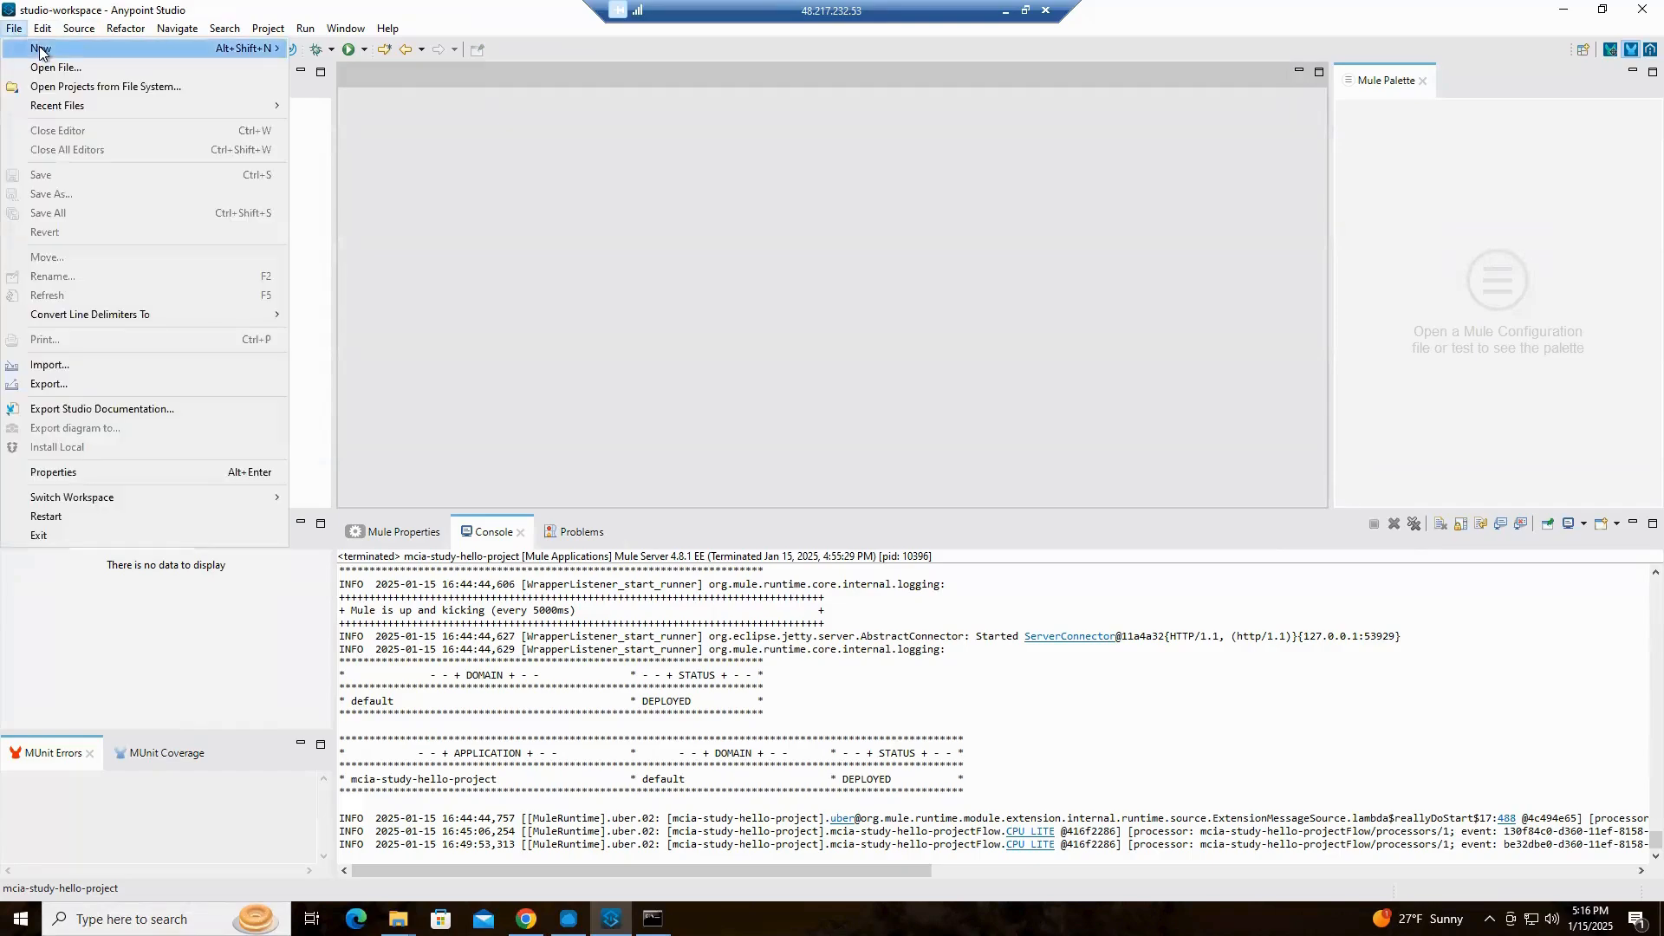
mouse_move(41, 53)
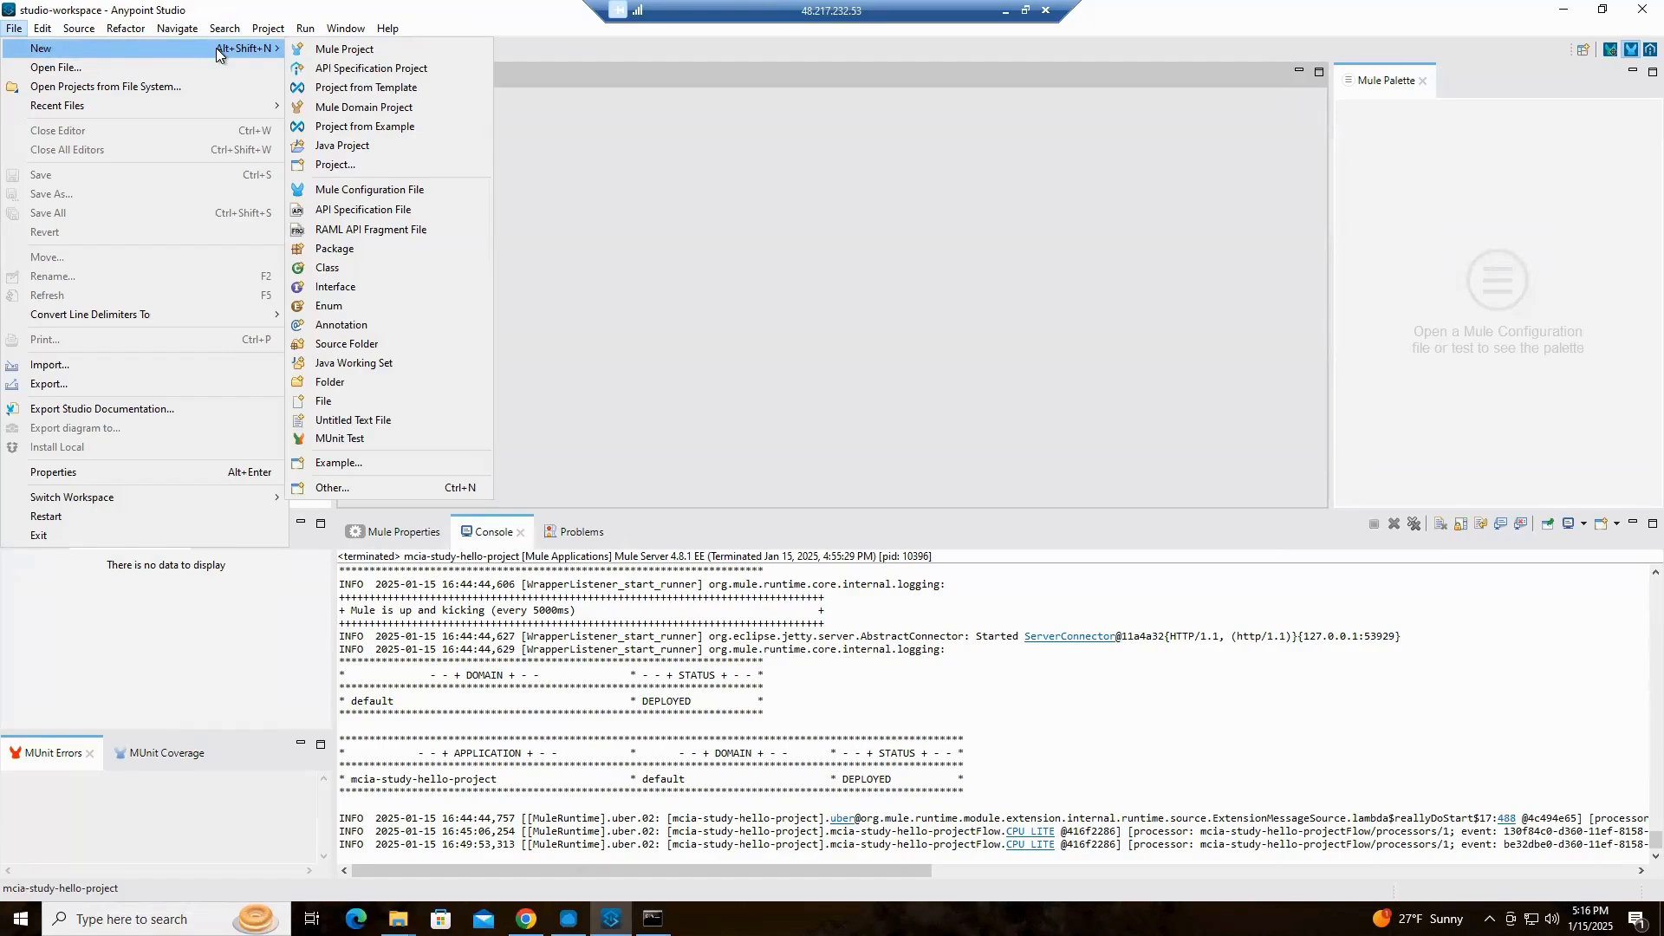
left_click(366, 108)
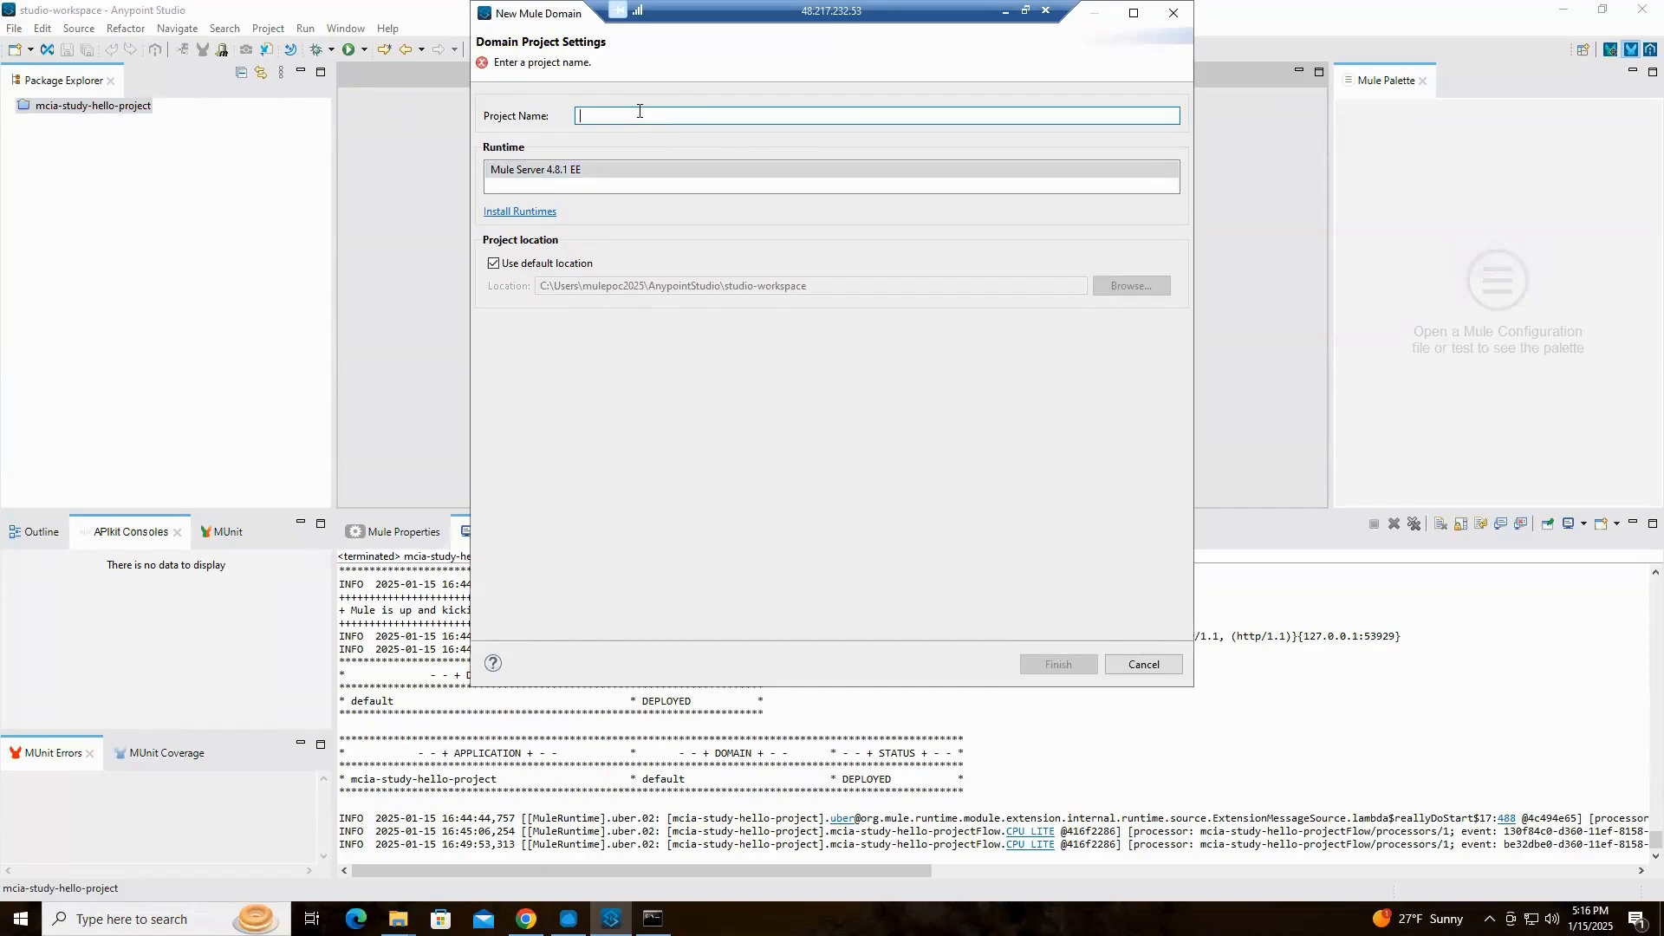
type("mc")
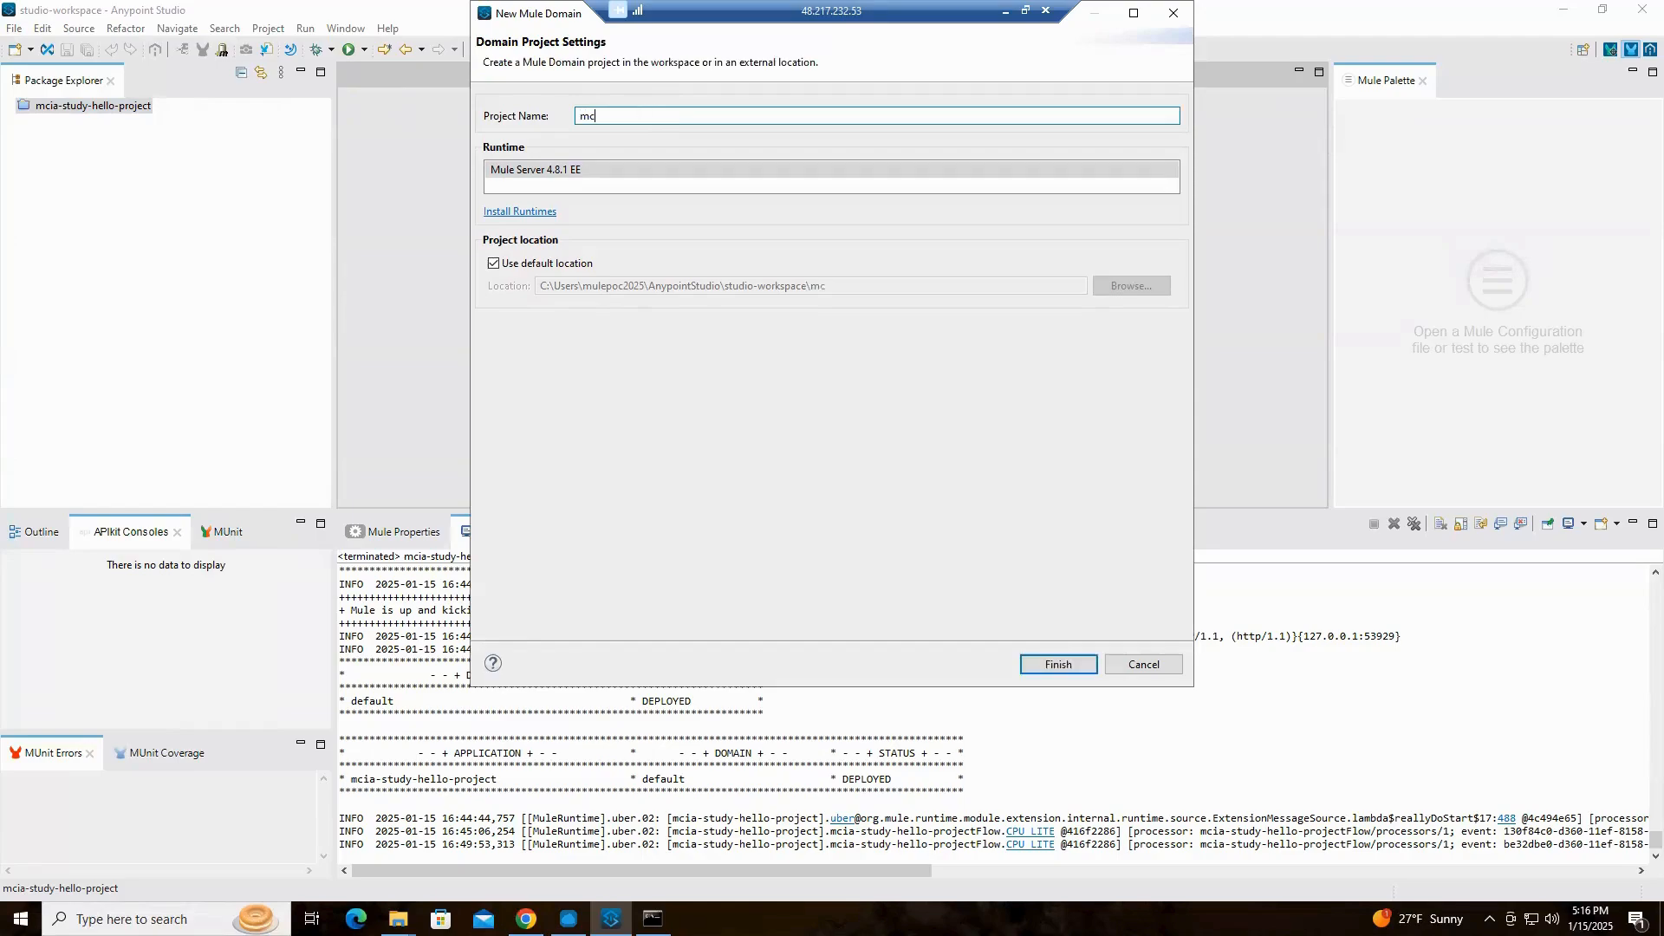
type("ia-domain")
left_click(539, 172)
left_click(1057, 663)
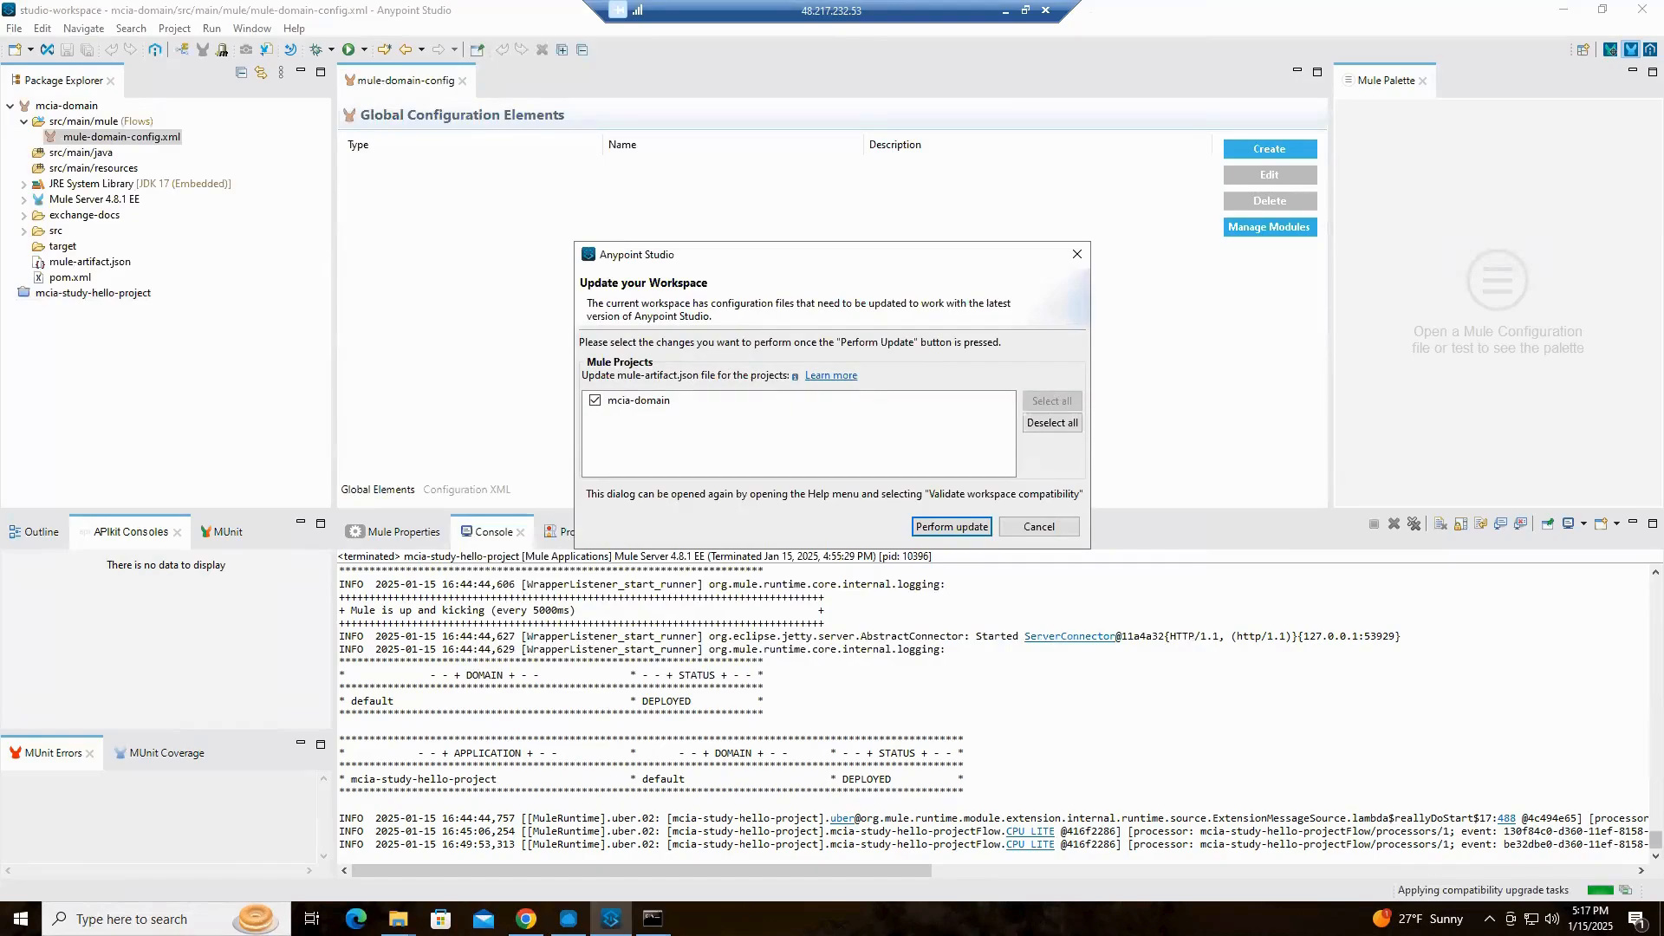
left_click(951, 528)
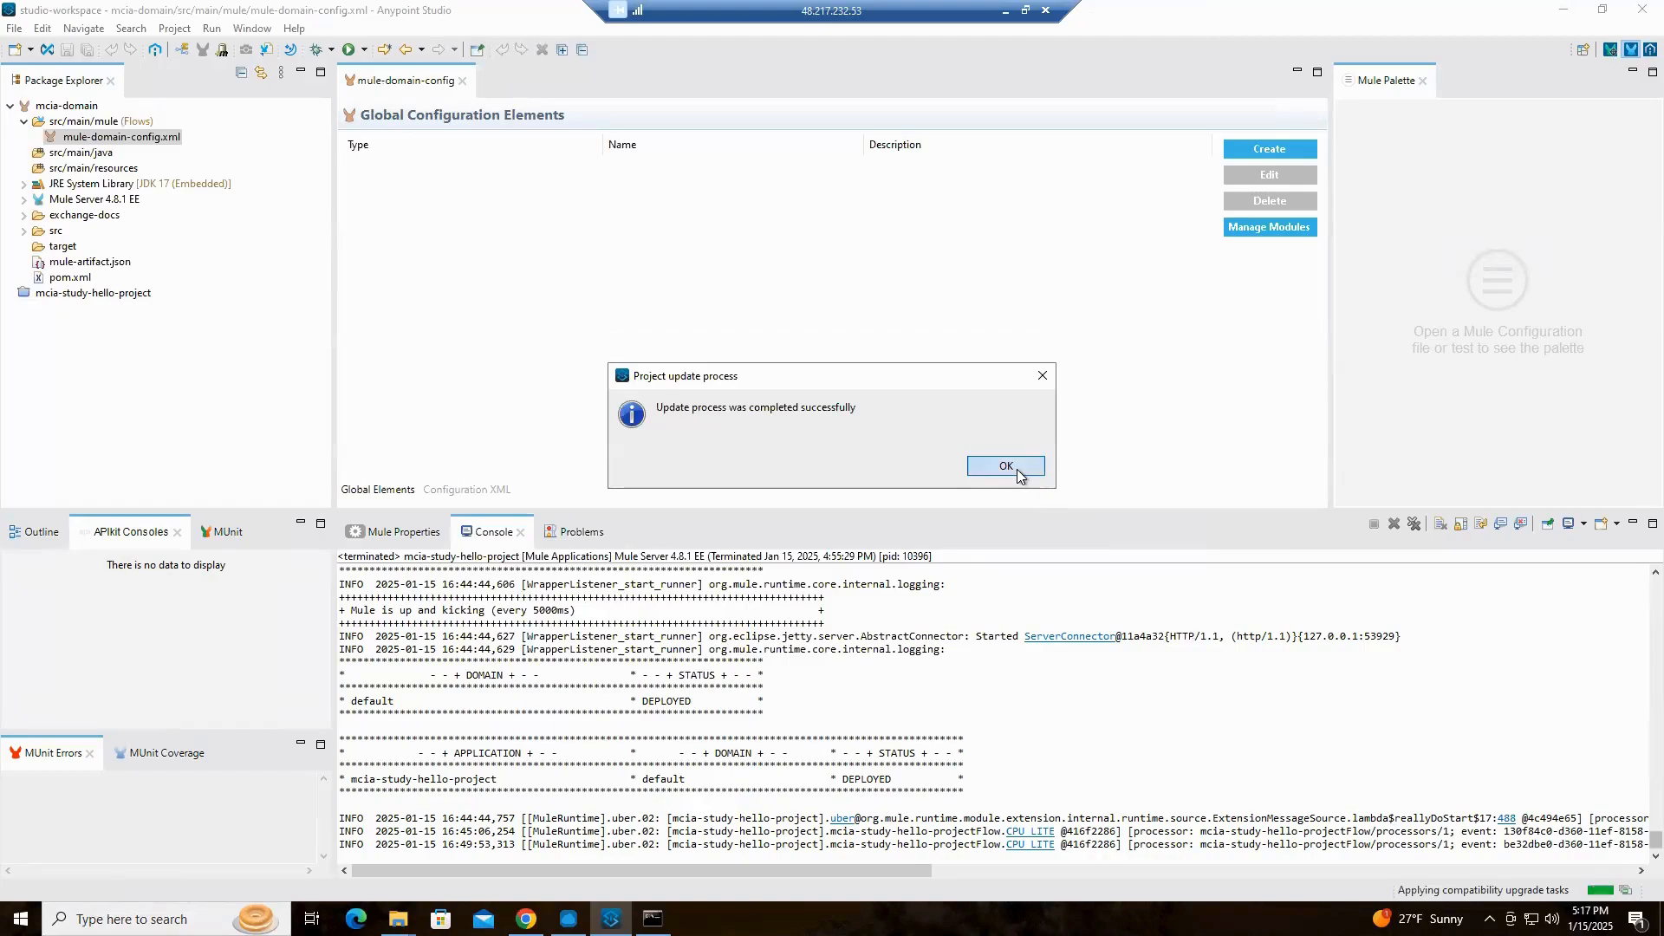
left_click(1005, 466)
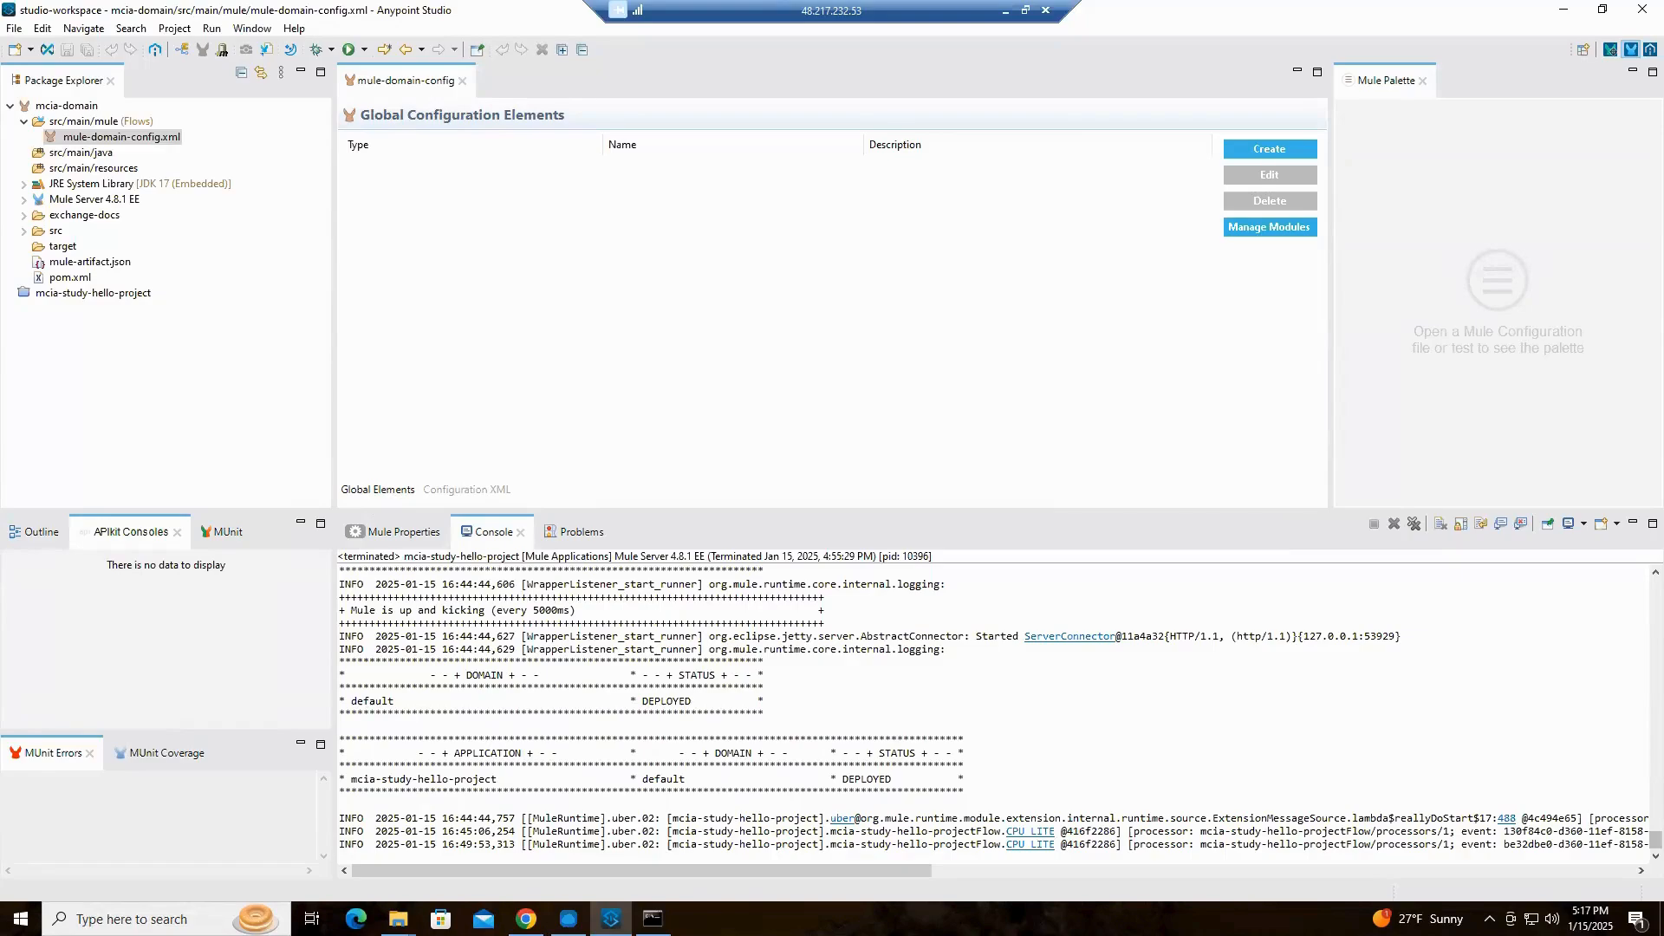
Switch to the other Anypoint Studio window, view the message flow of global.xml and open patient-record-api.xml in patient-records-ws
key("alt+Tab")
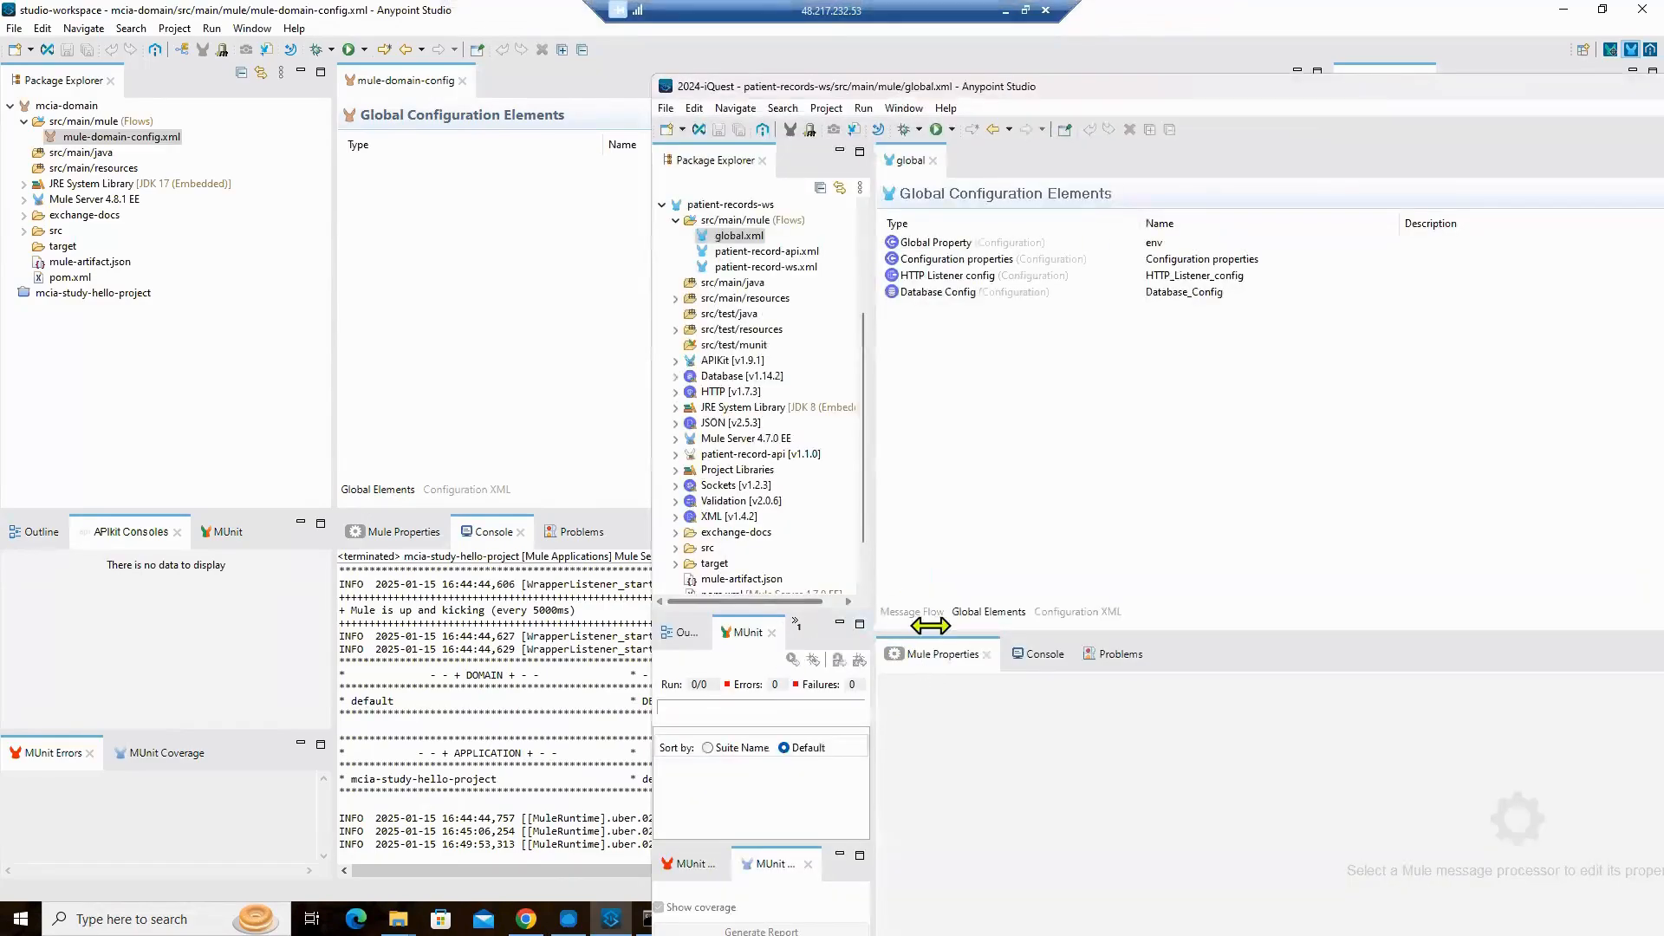
left_click(906, 611)
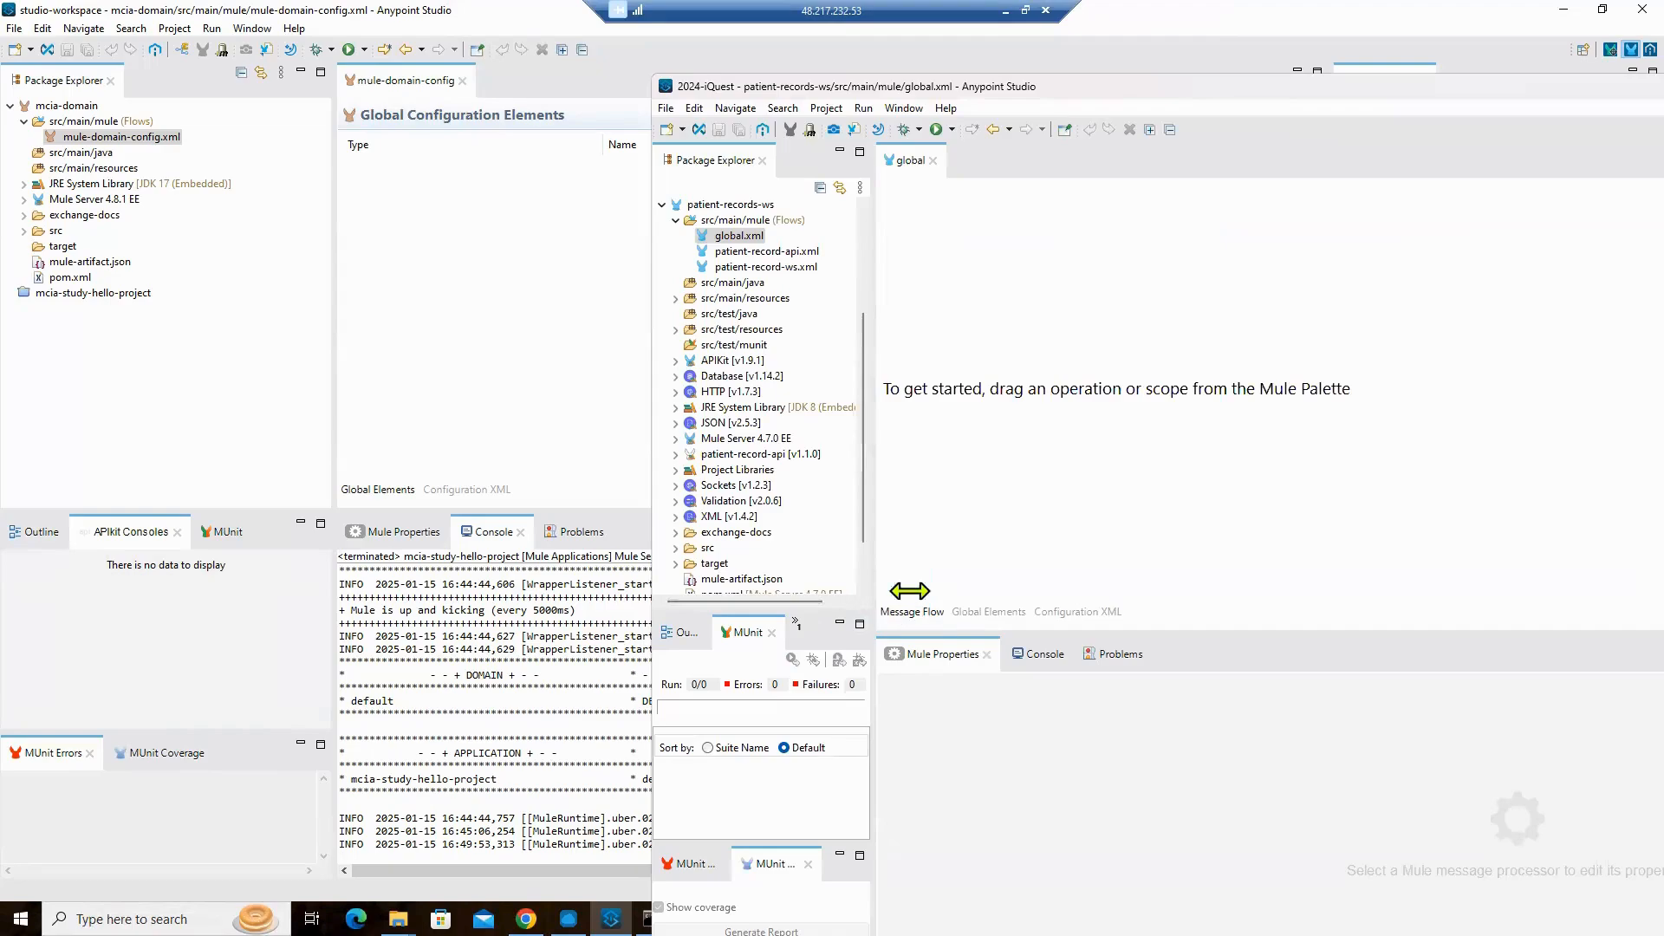
double_click(757, 251)
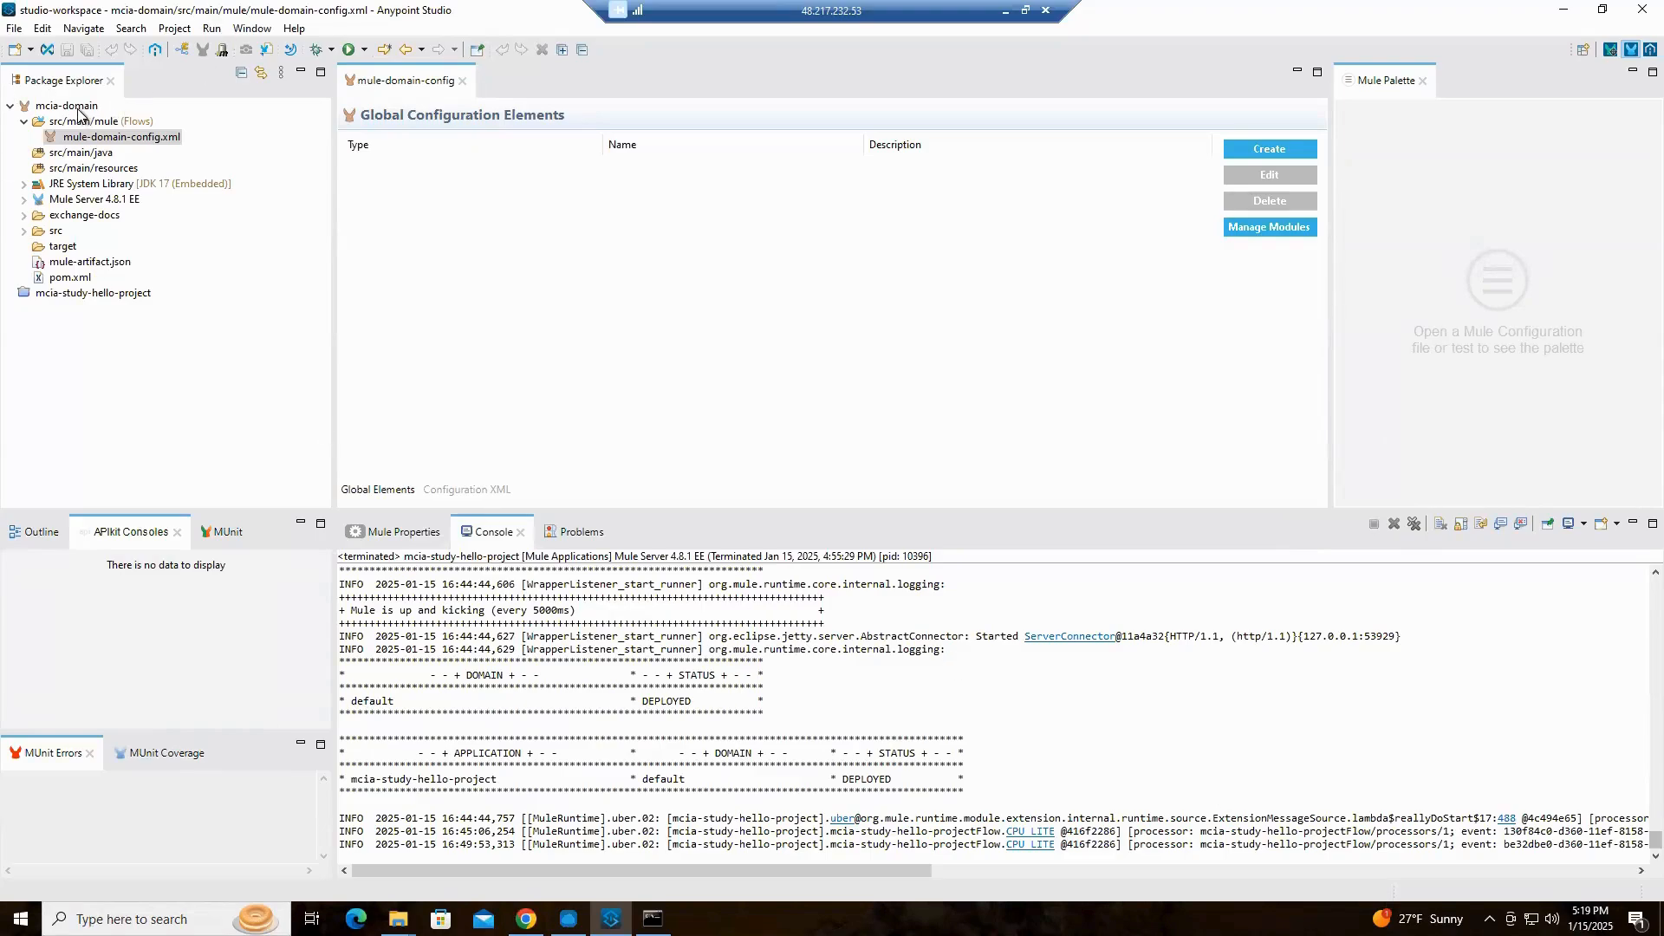
Open the module dependencies of mcia-domain, start adding a module from Exchange and bring up the account sign-in
right_click(131, 140)
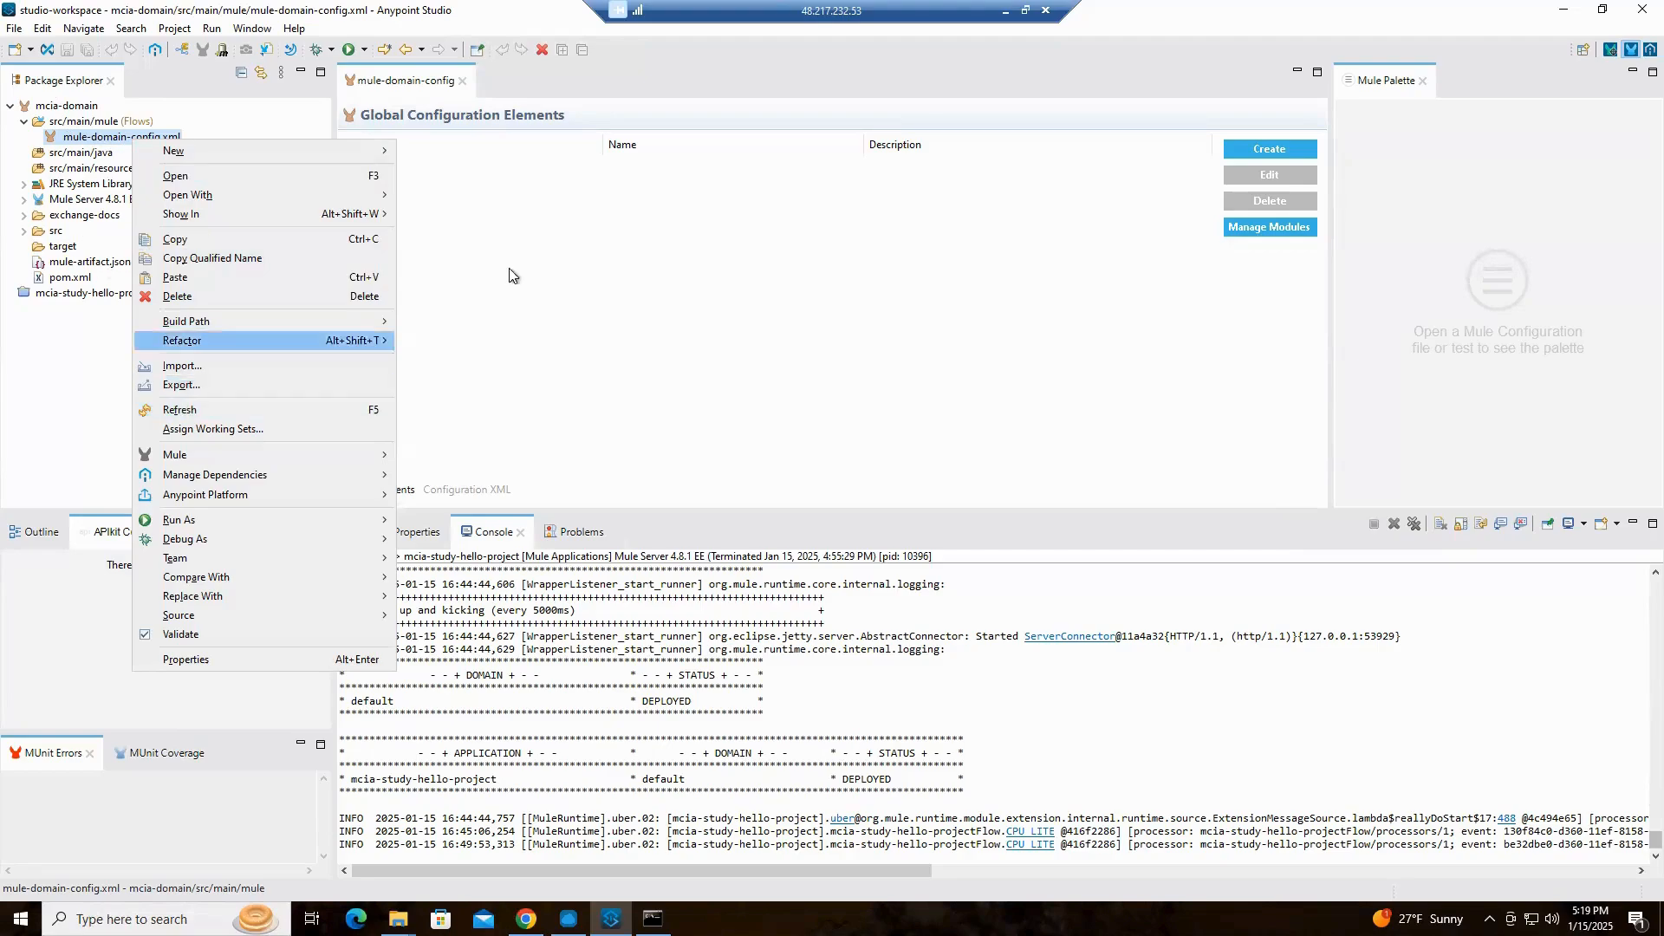
left_click(52, 186)
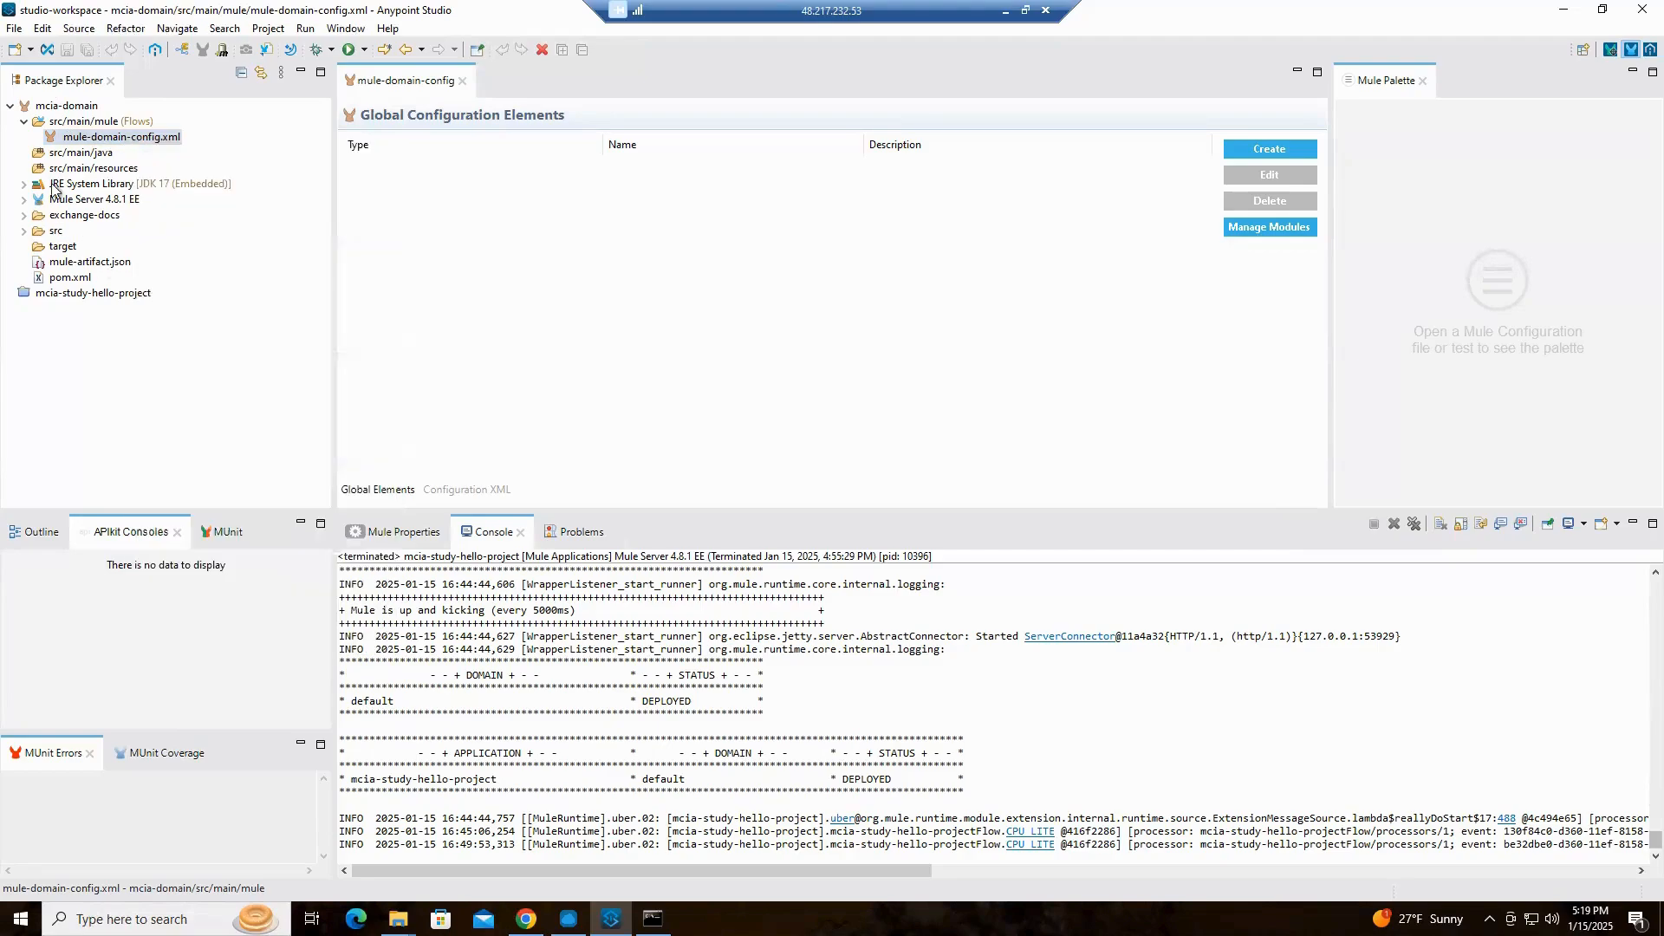
left_click(113, 140)
right_click(113, 145)
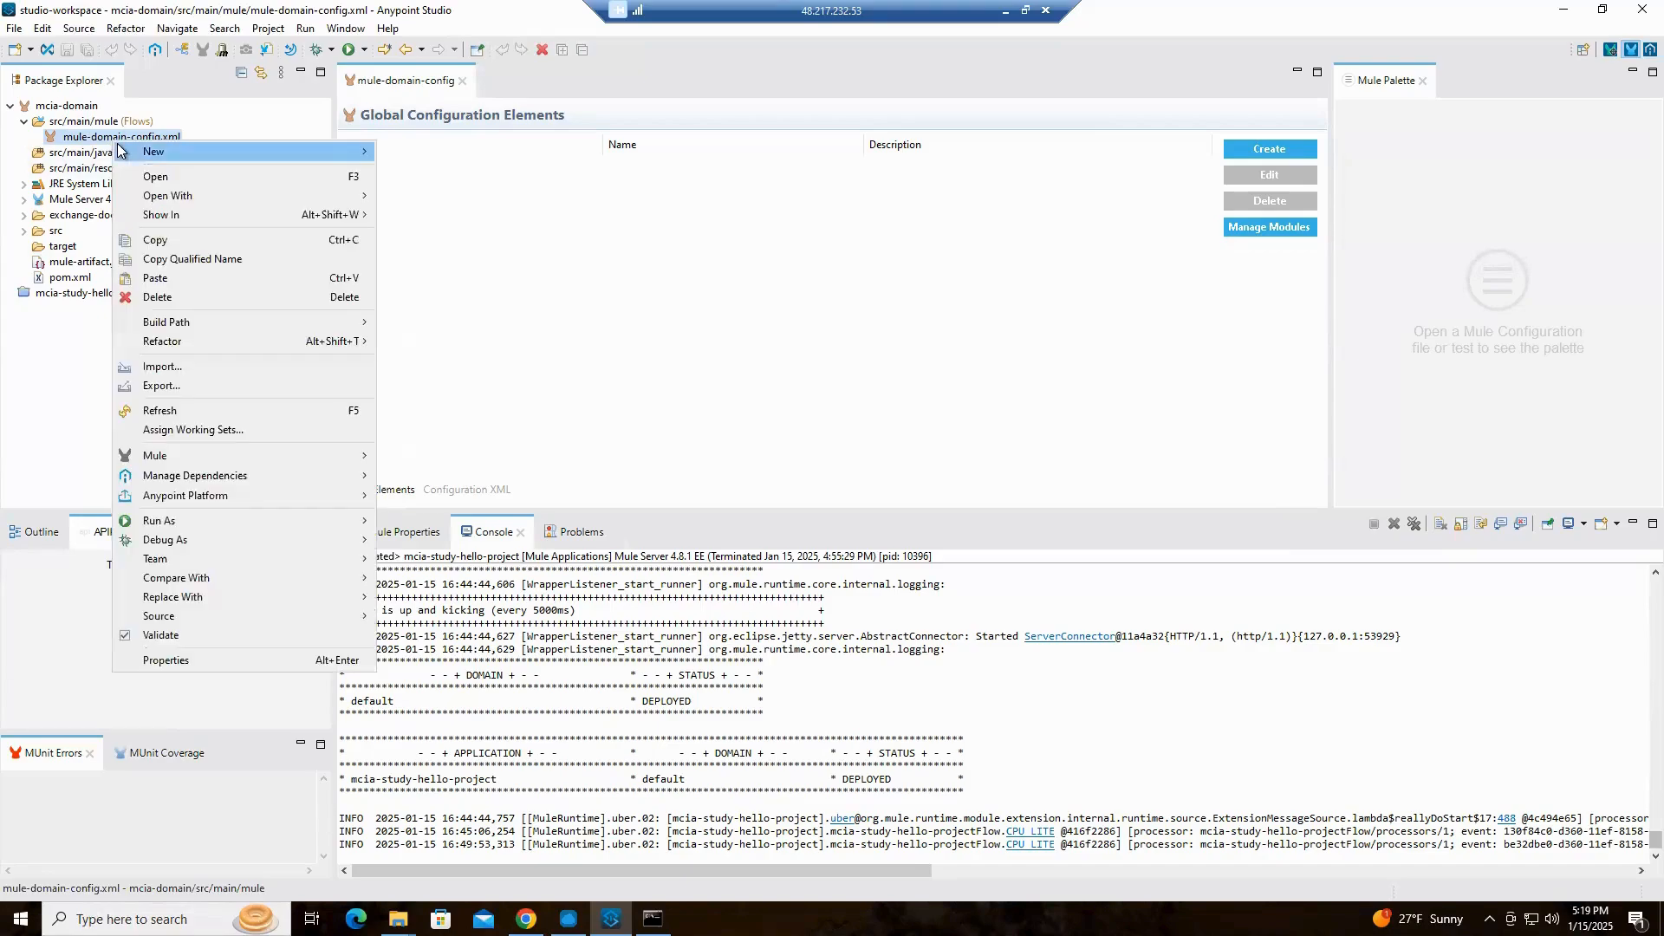
mouse_move(119, 151)
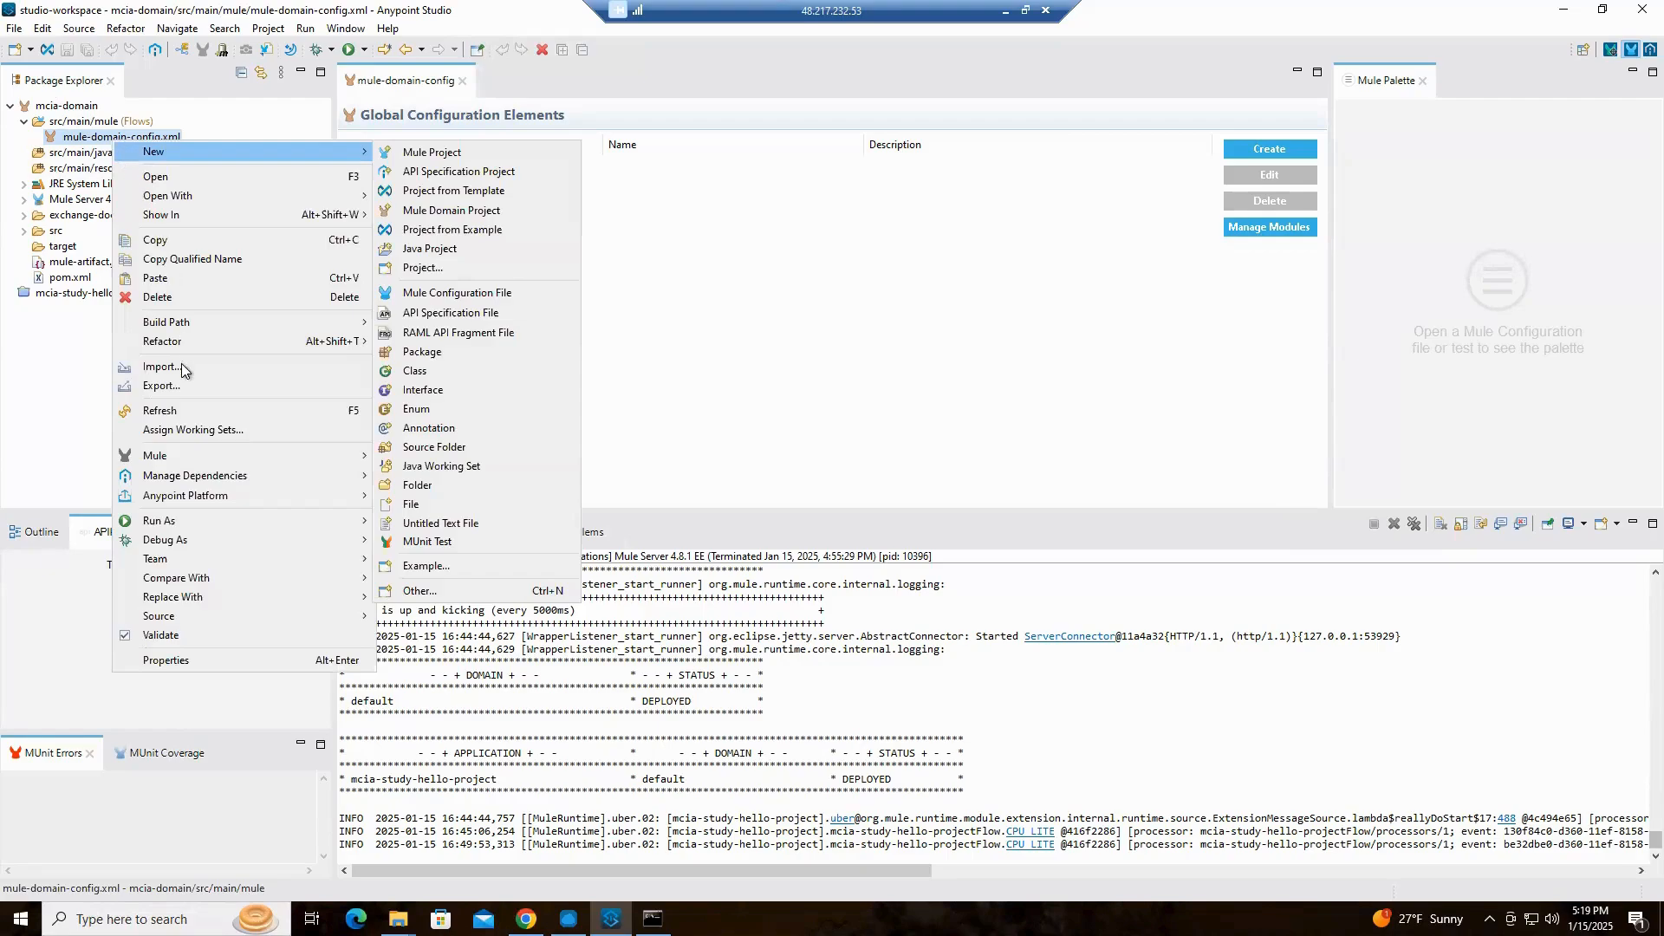
mouse_move(210, 470)
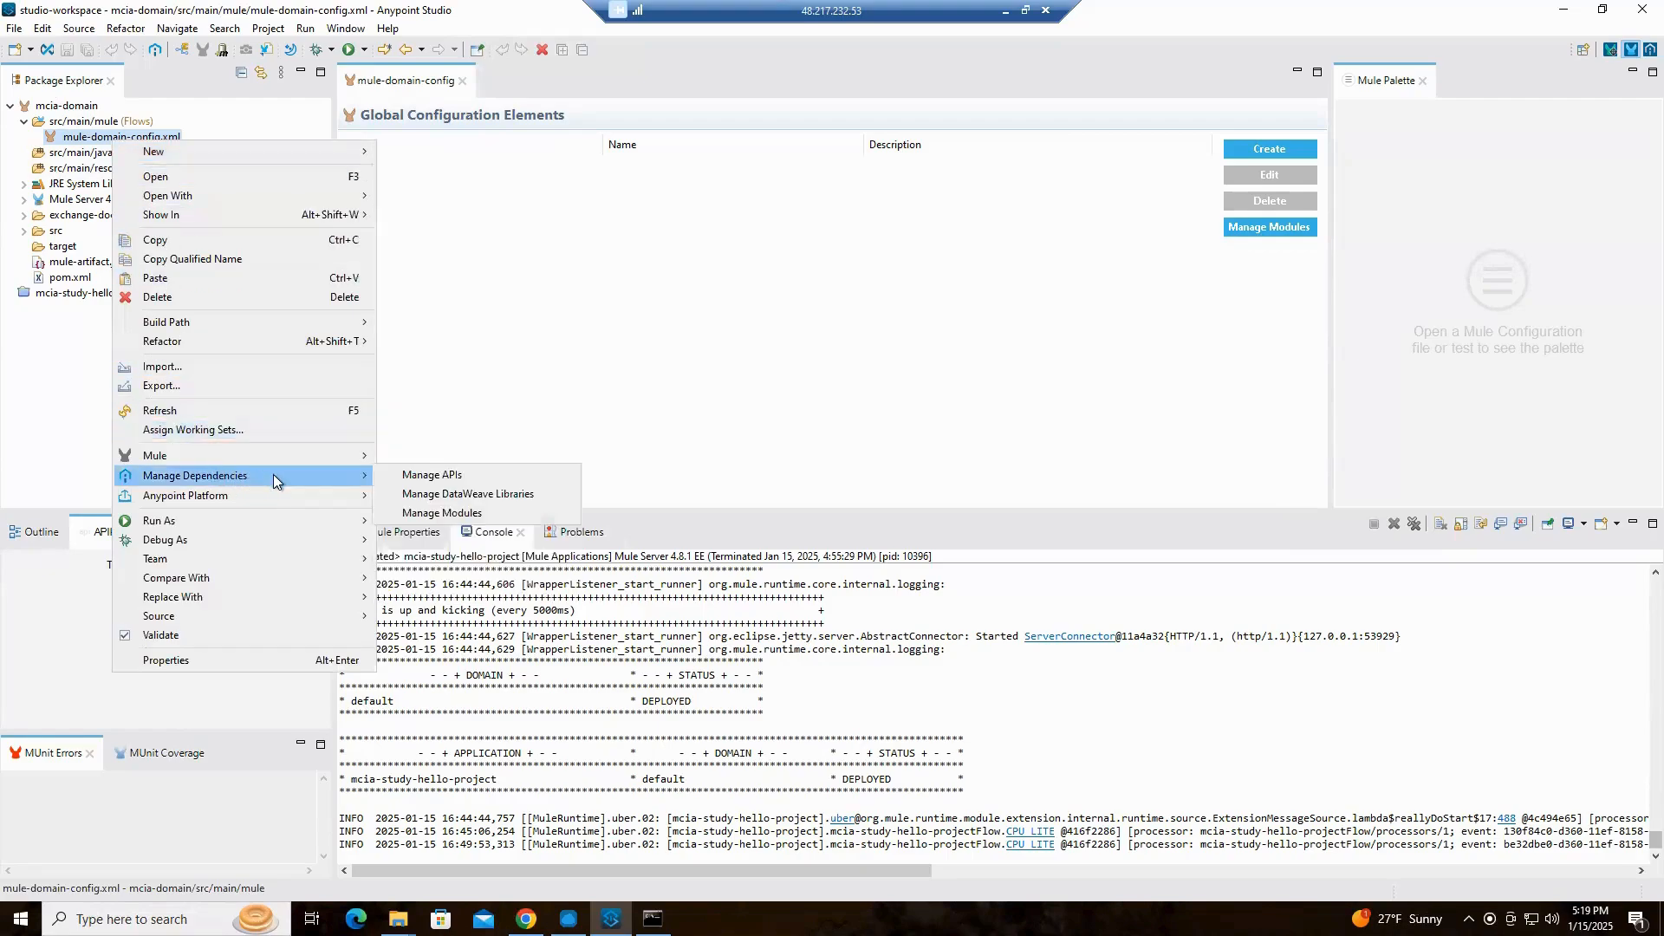
left_click(466, 515)
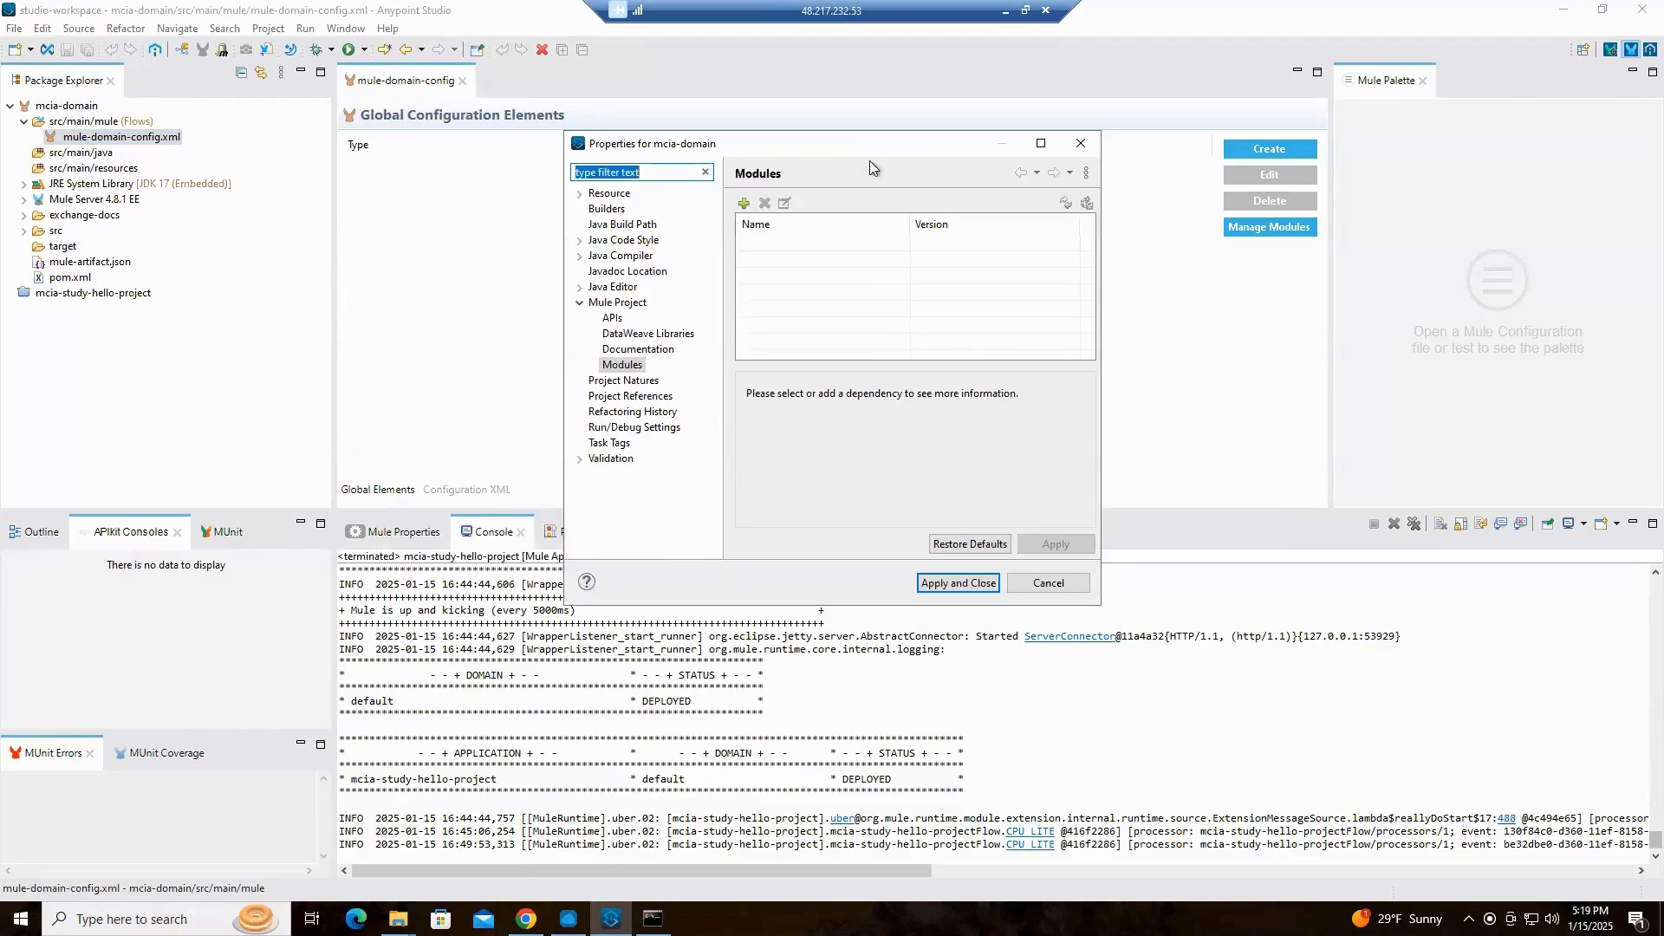
left_click(743, 204)
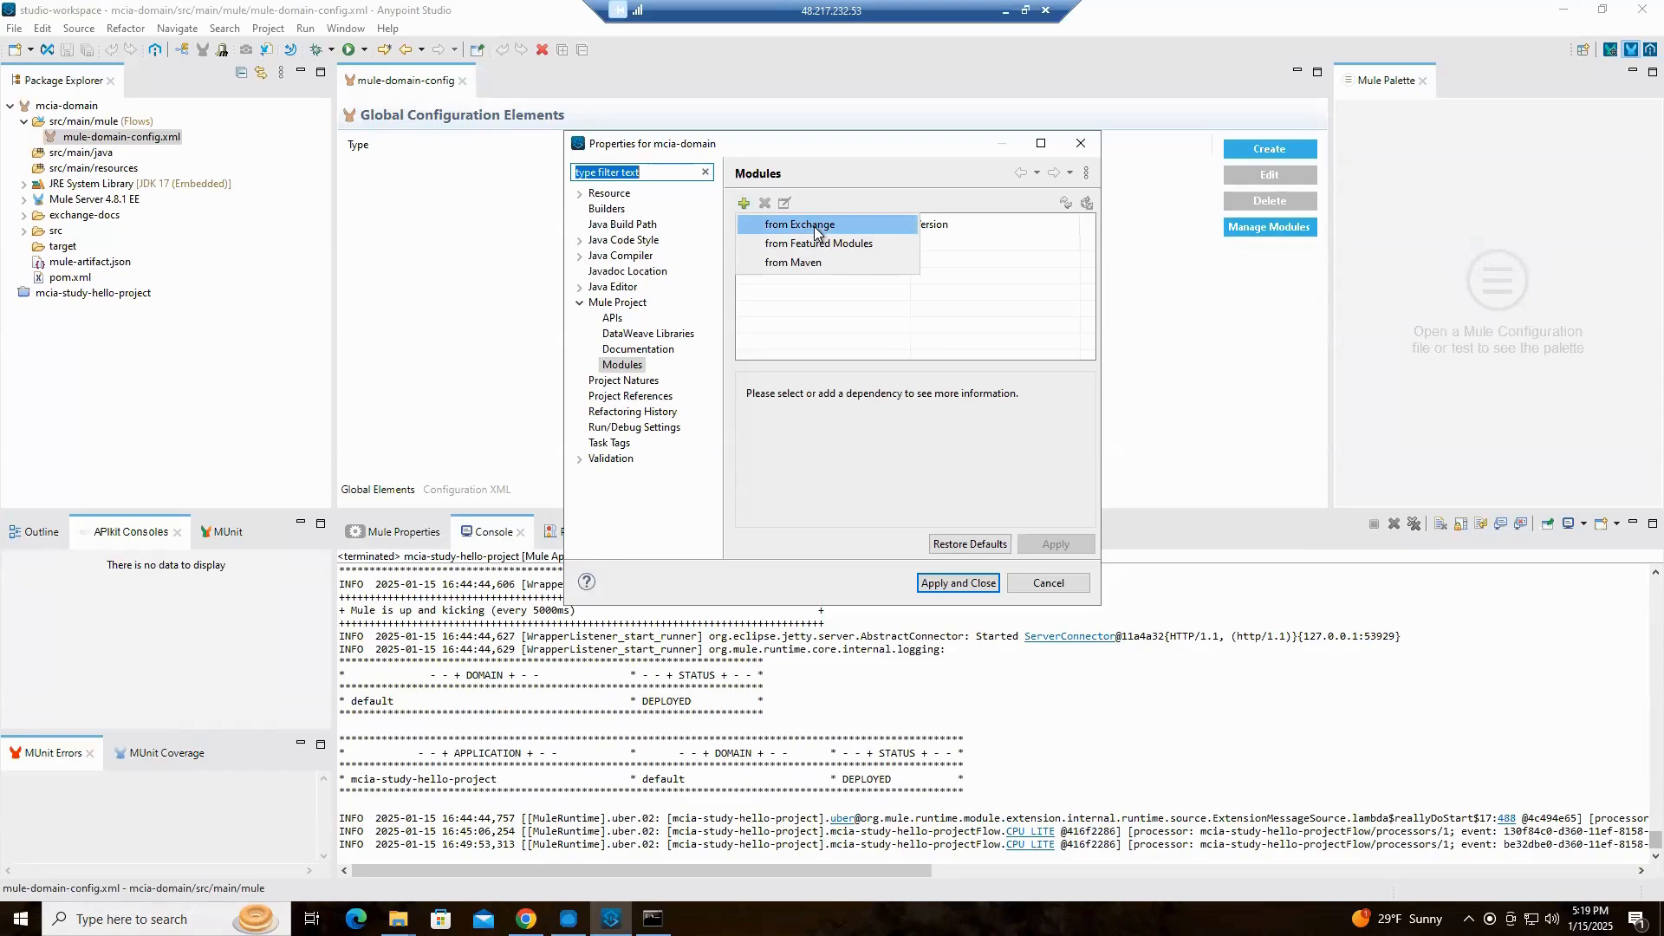
left_click(862, 226)
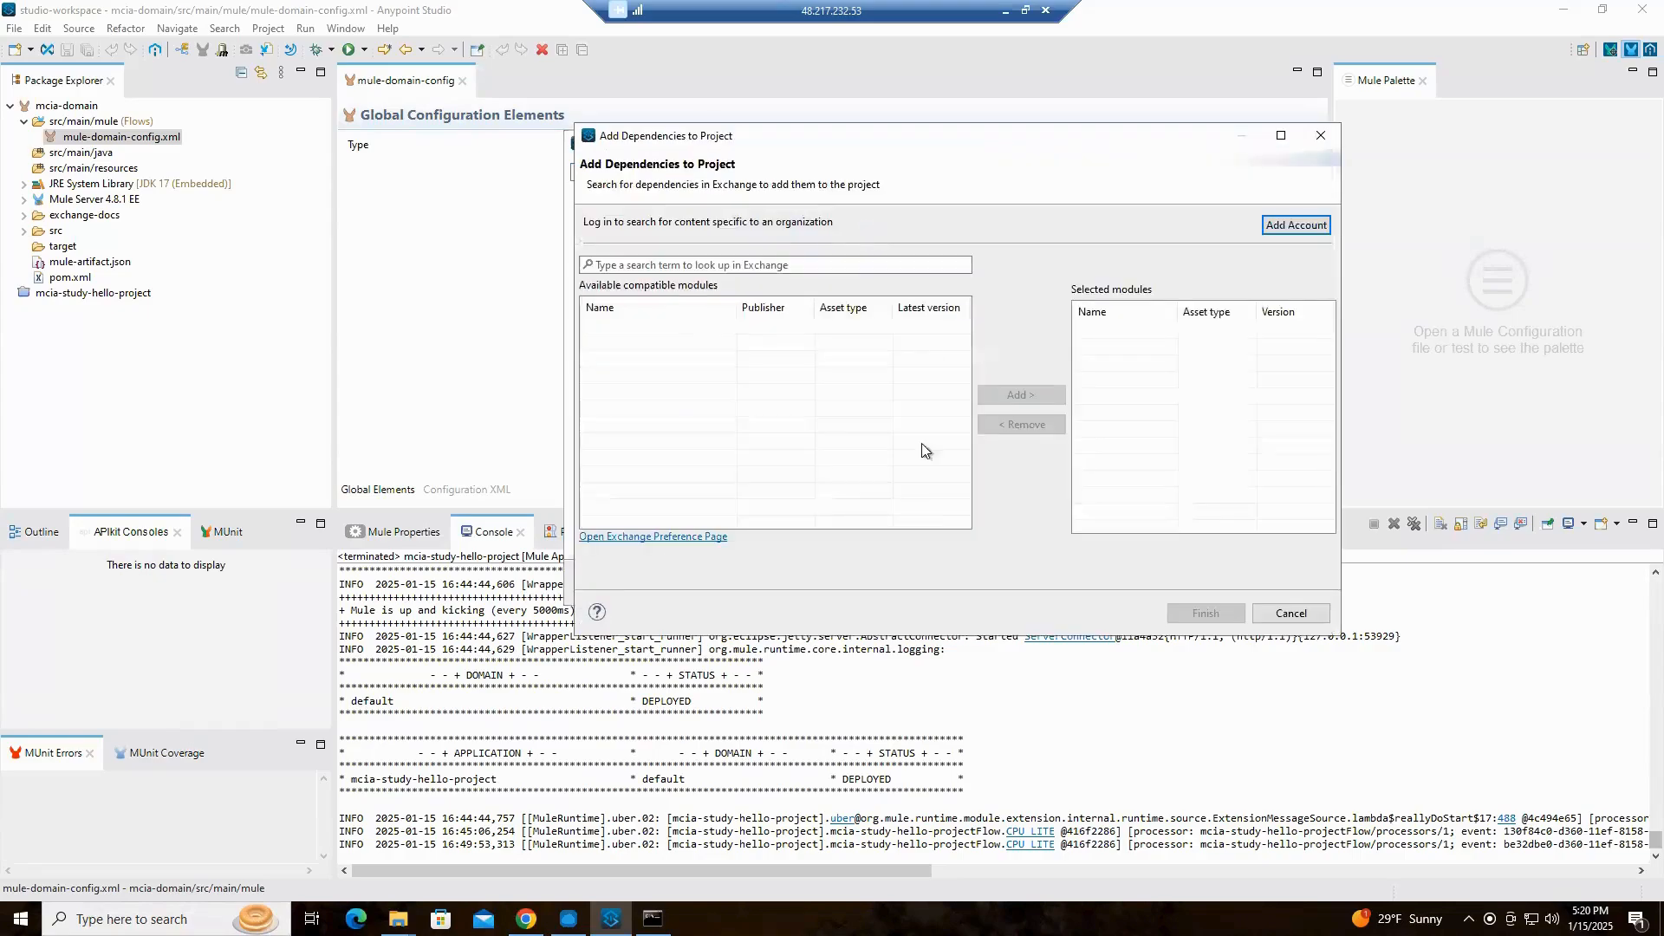
left_click(1294, 227)
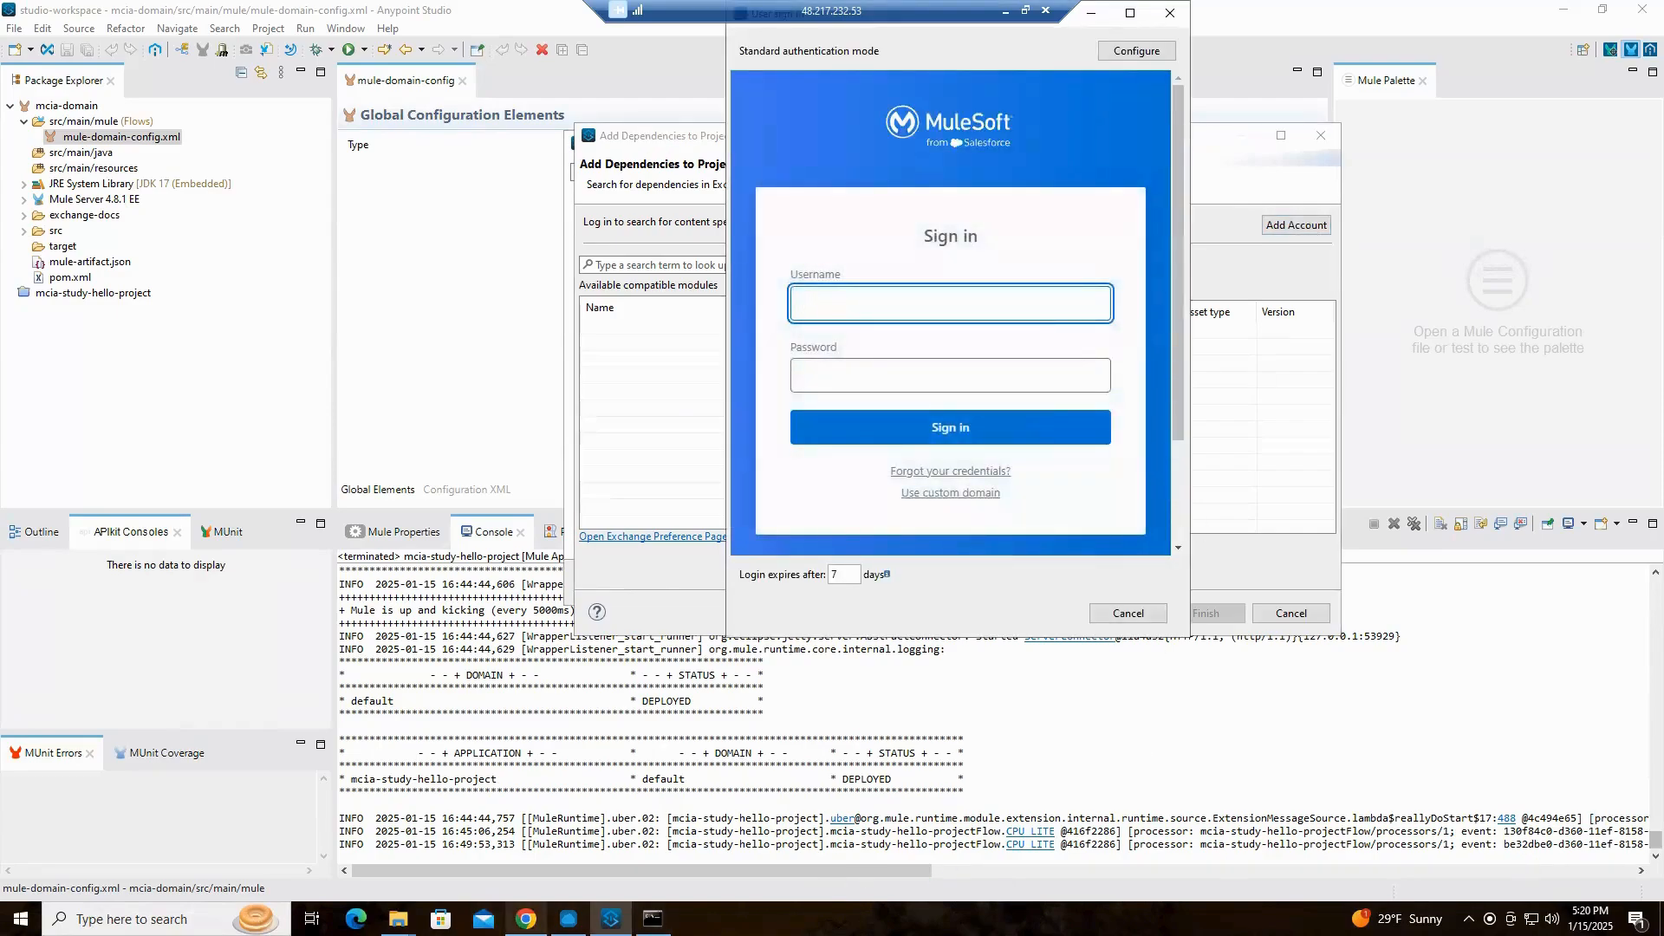
Look up the signed-in account's username in Runtime Manager in Chrome and return to the MuleSoft sign-in in Anypoint Studio
left_click(526, 919)
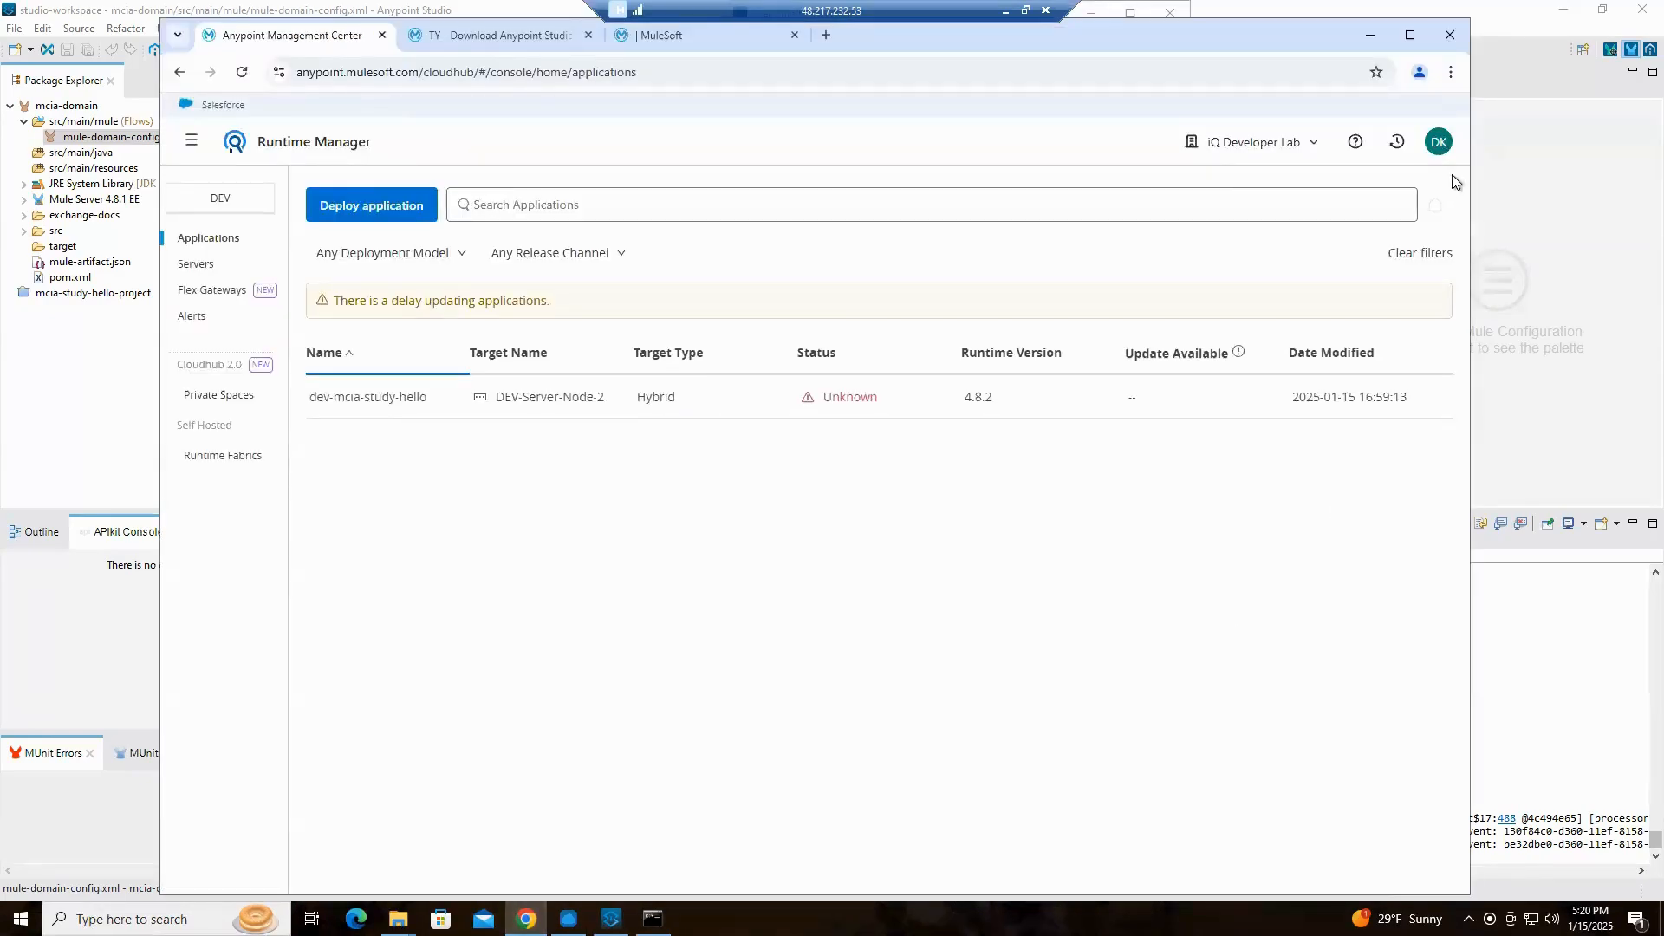
left_click(1438, 141)
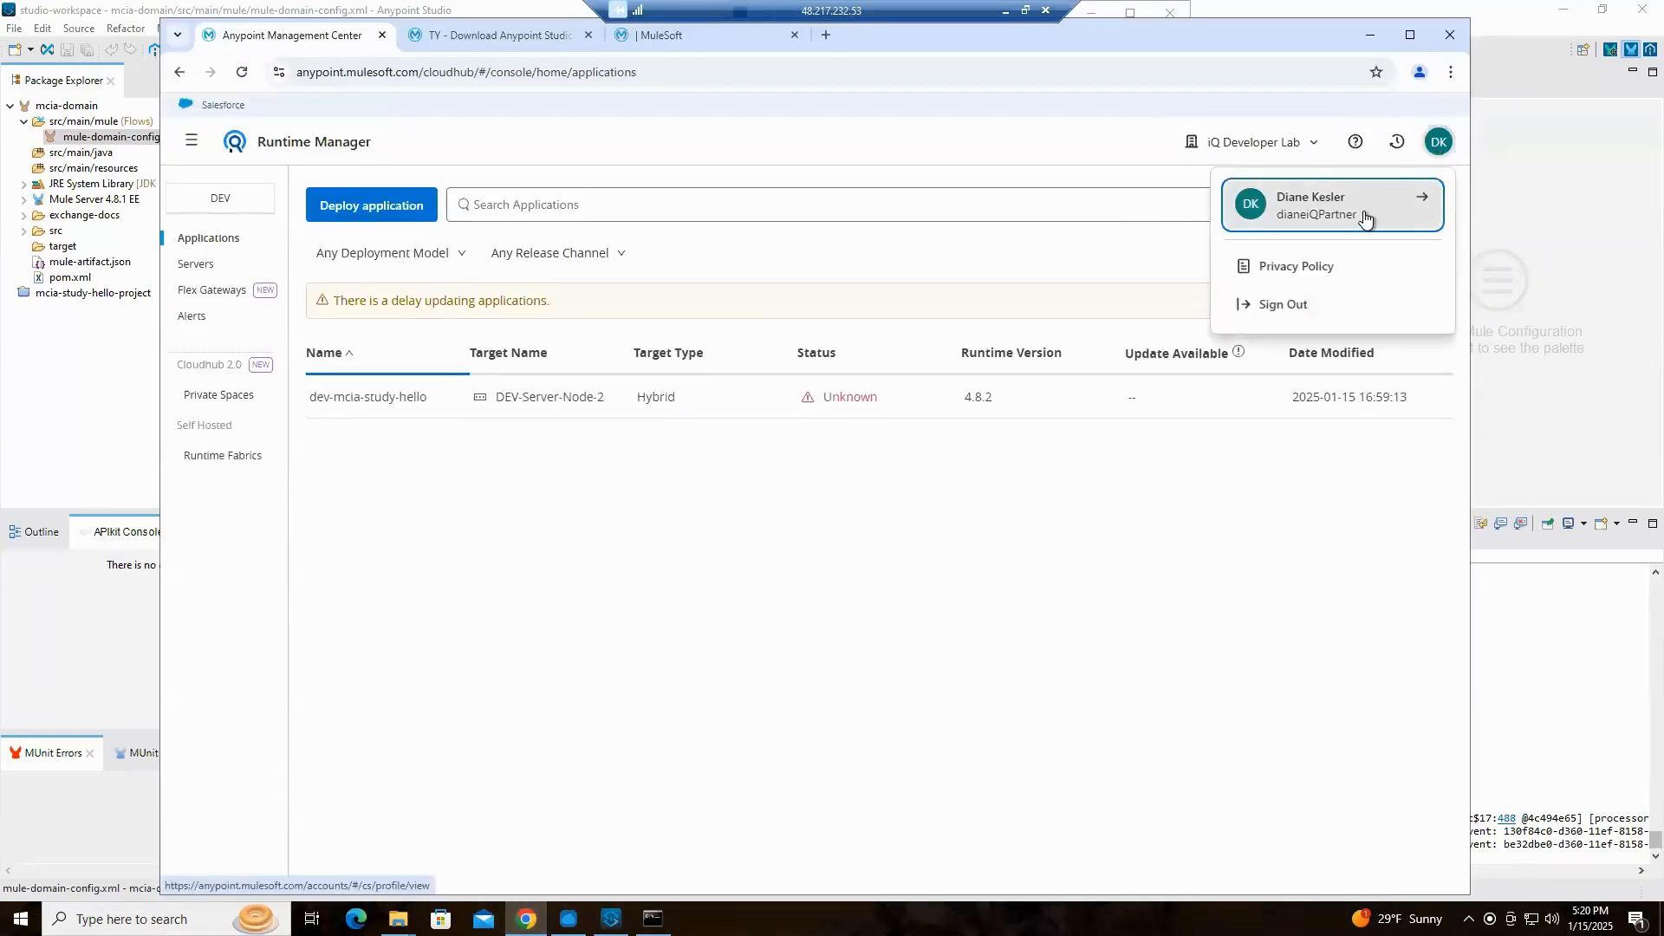
left_click(1370, 35)
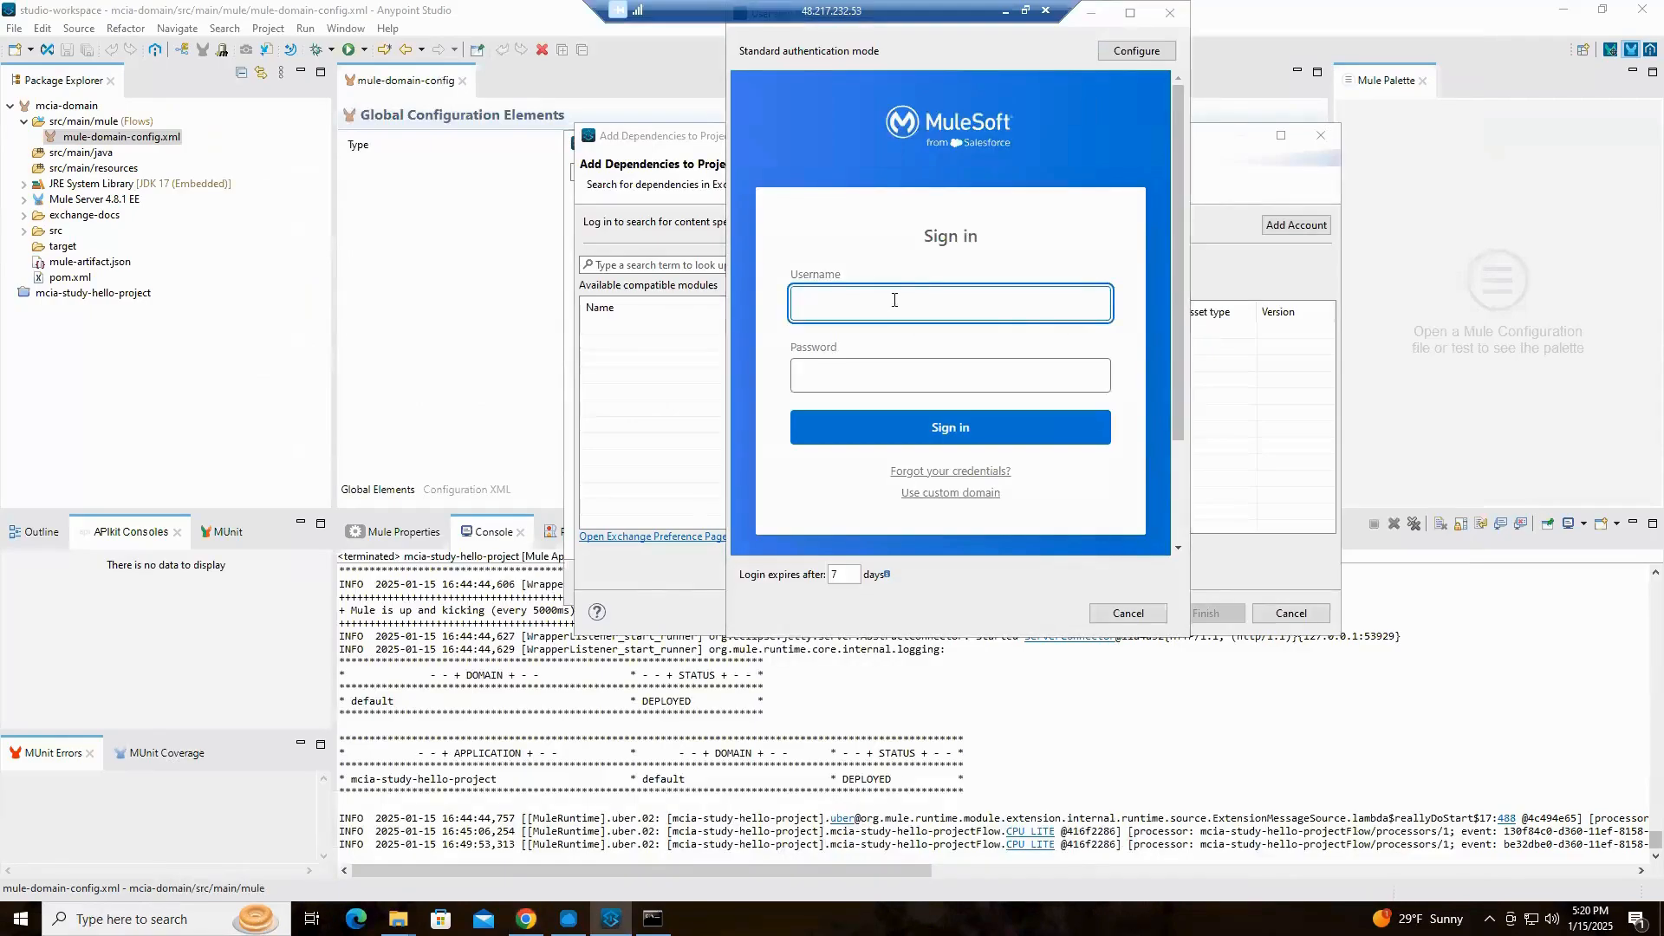
Sign in to the MuleSoft account by entering the account's username and password, retrying the login with those credentials
type("dianei")
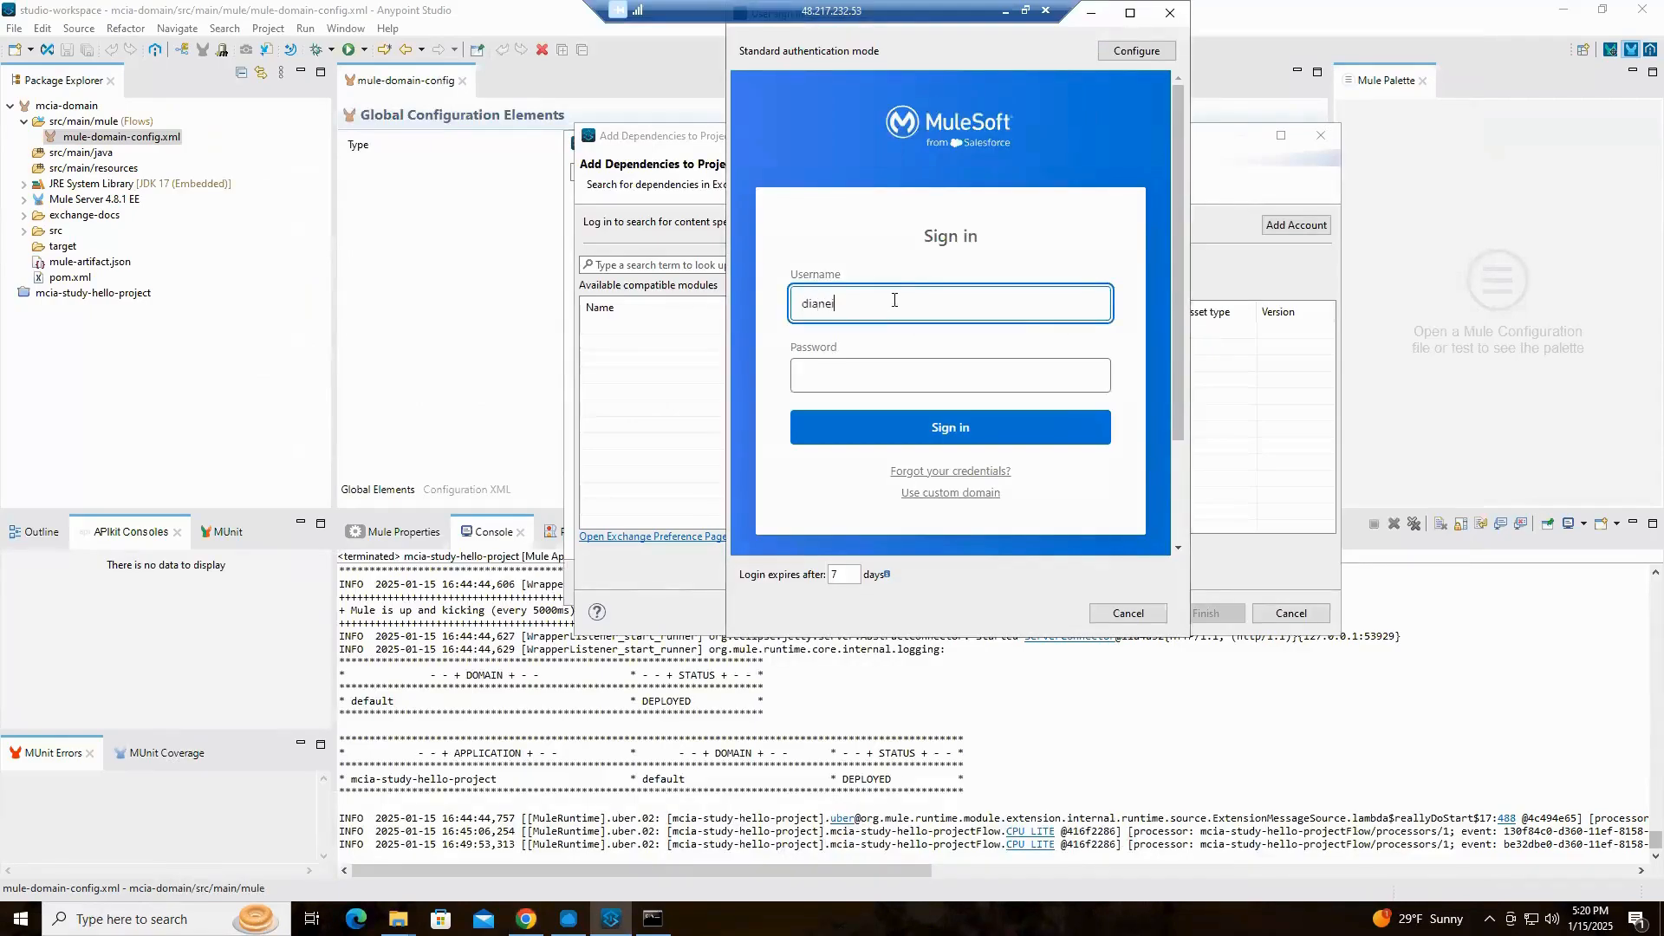
type("QPartner")
left_click(877, 372)
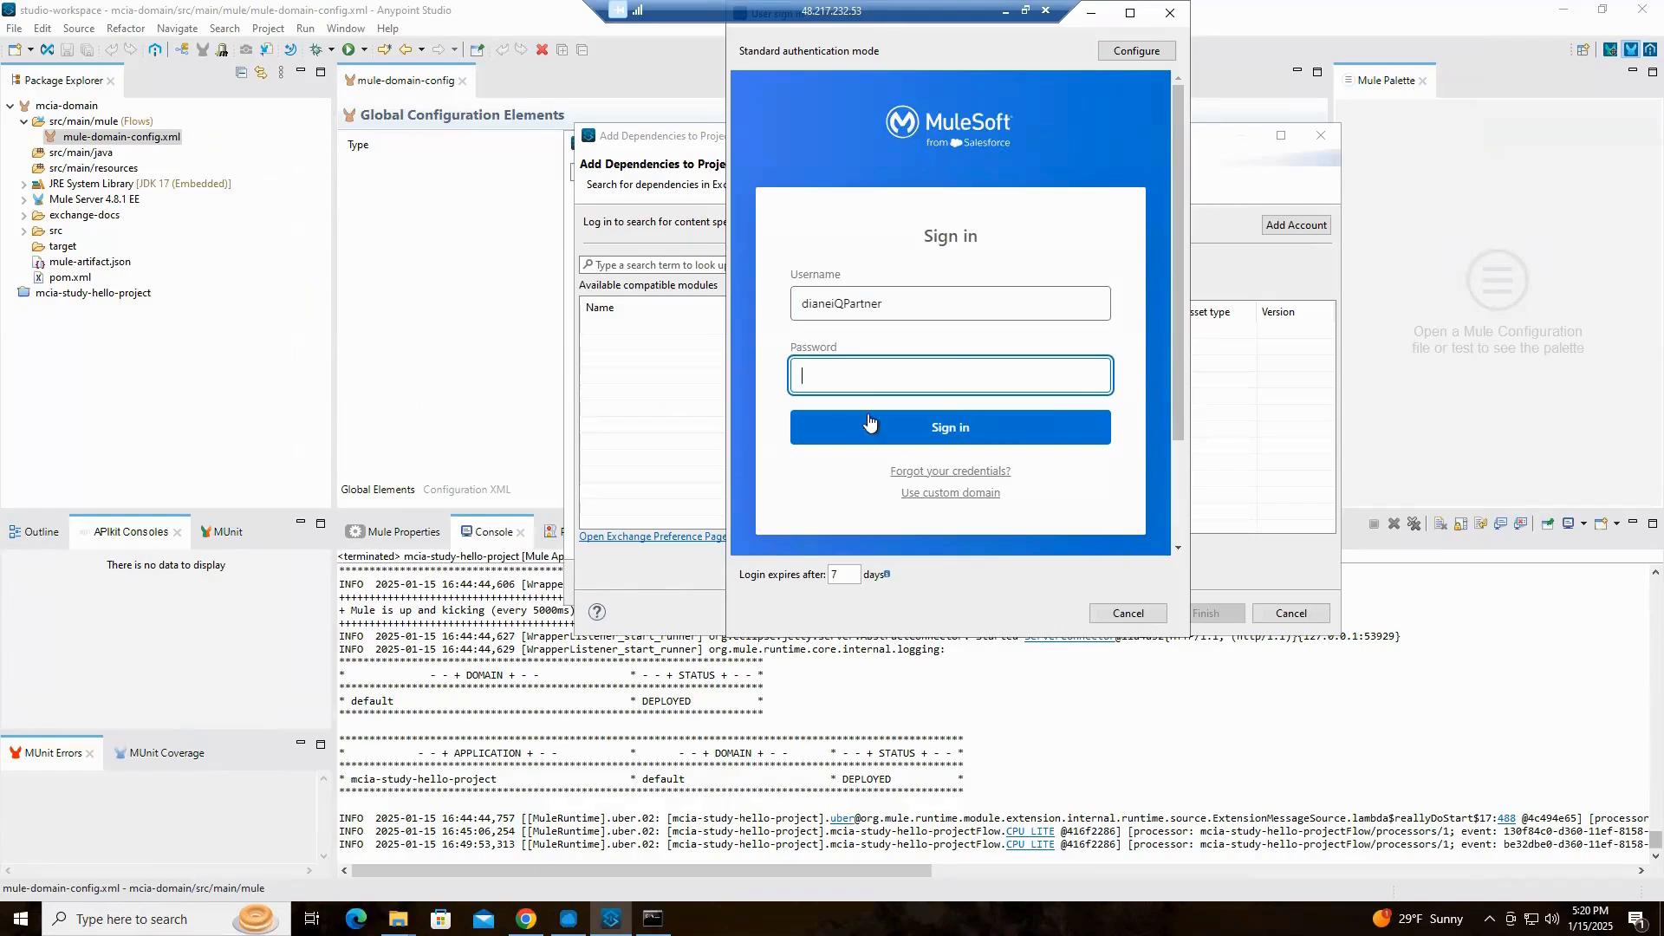
type("*********")
left_click(953, 431)
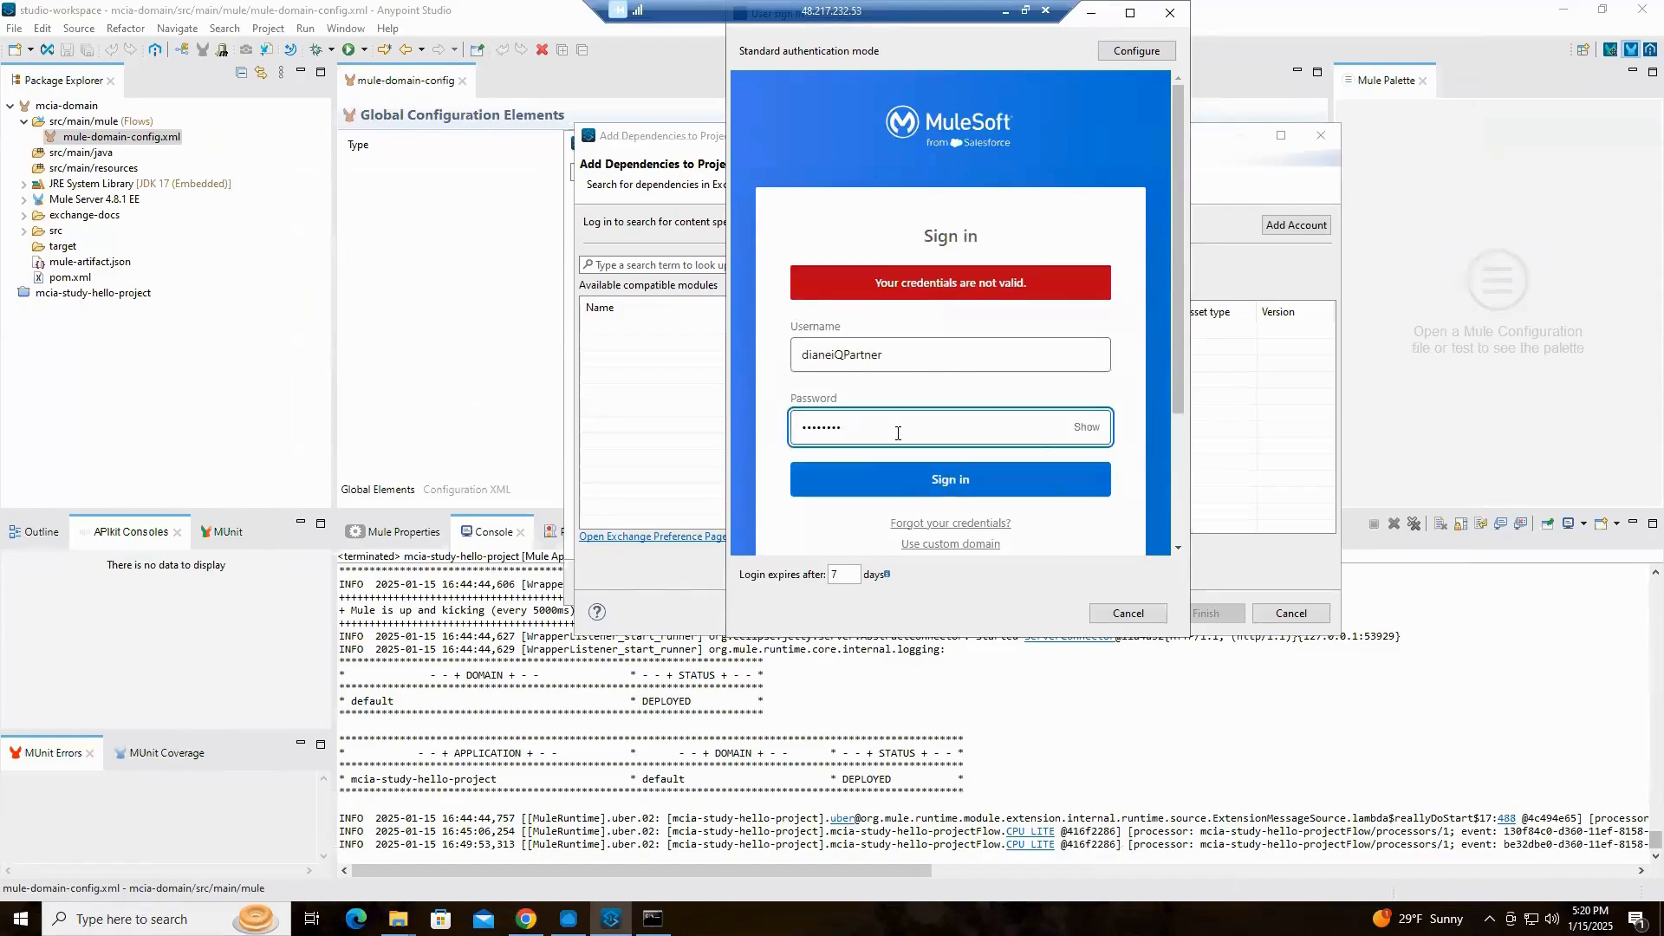
left_click(1001, 482)
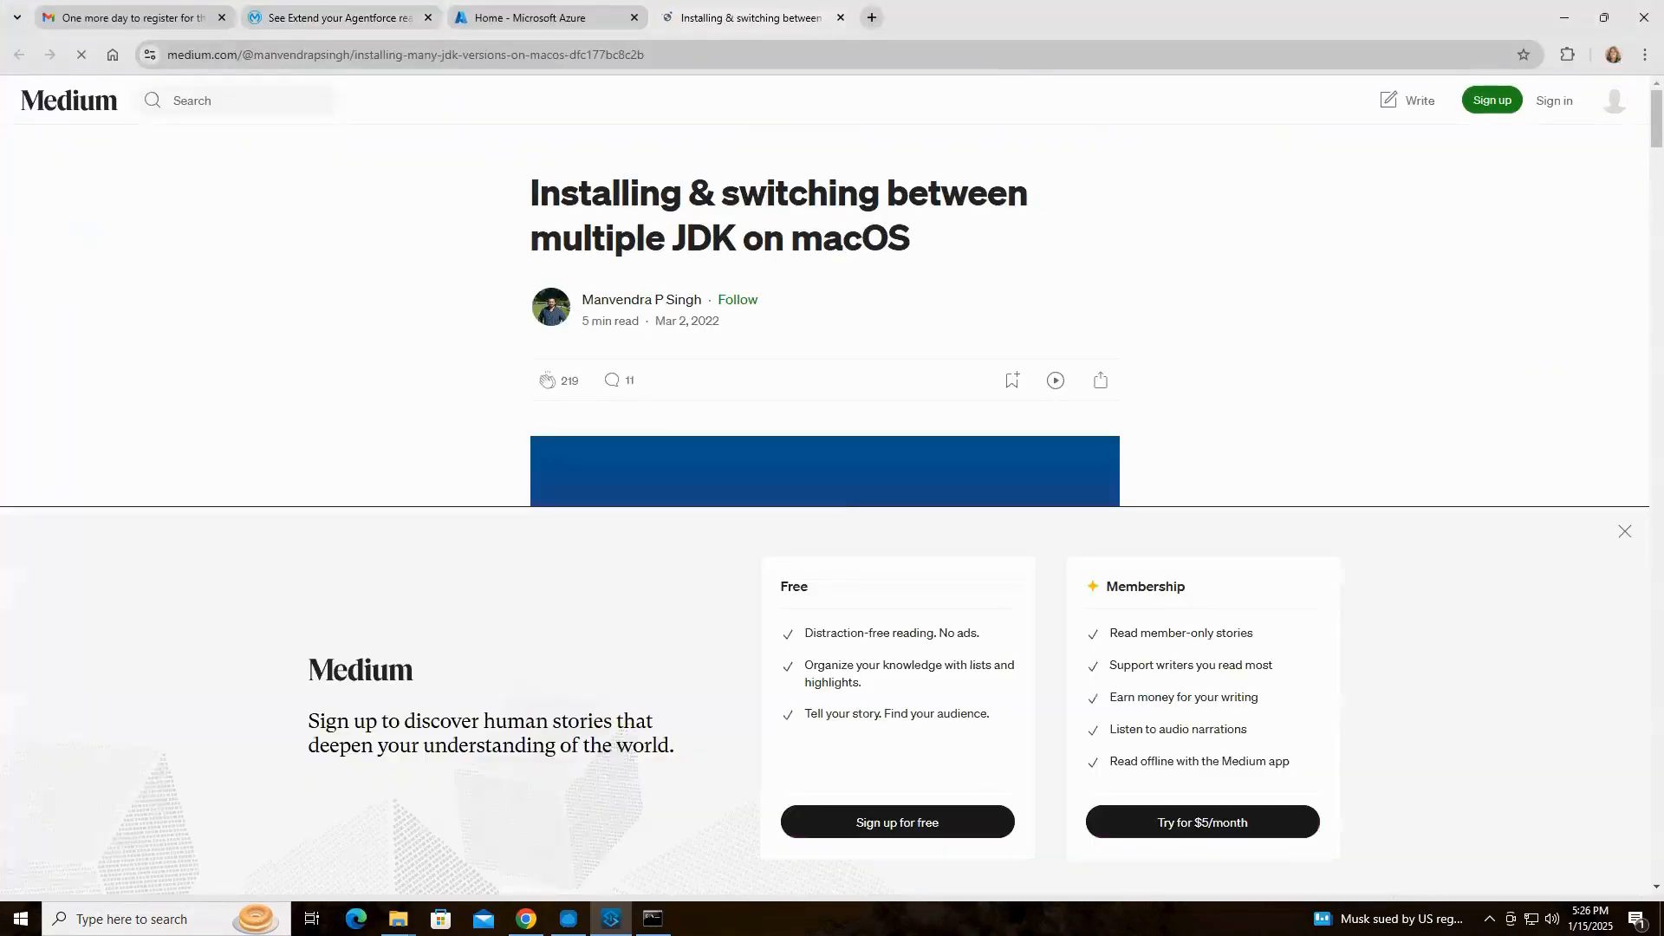
Dismiss the sign-up banner on the Medium article about multiple JDKs on macOS, skim its introduction and Homebrew section, and return to Anypoint Studio
left_click(1624, 526)
scroll(1363, 346, "down", 8)
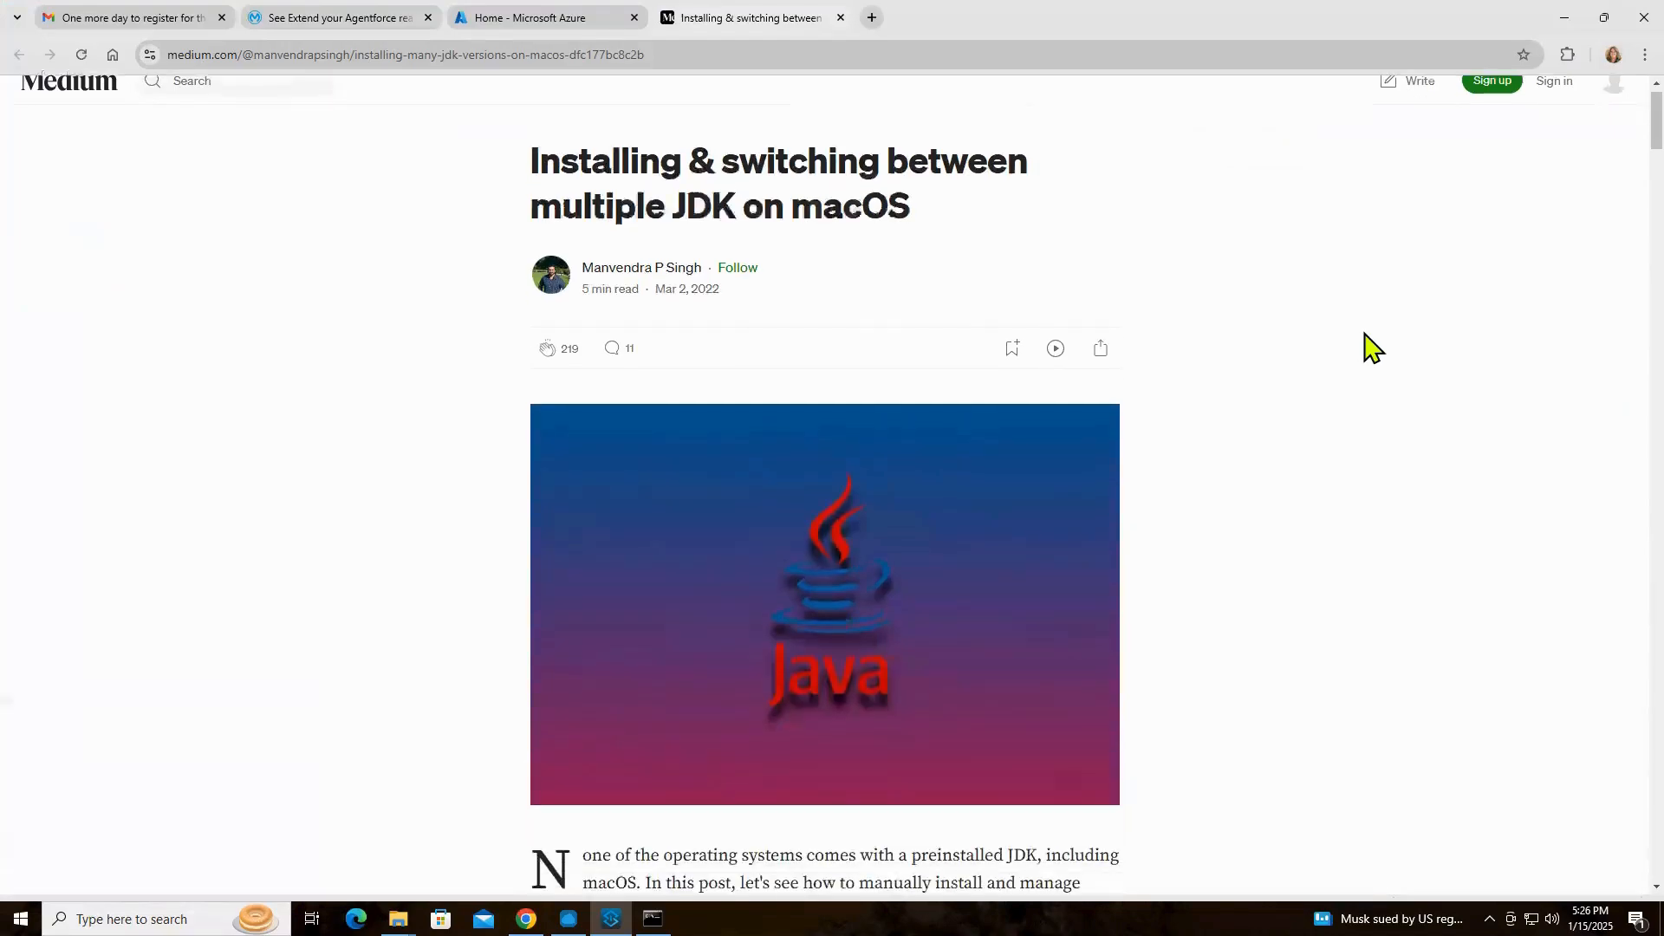
scroll(1367, 346, "down", 3)
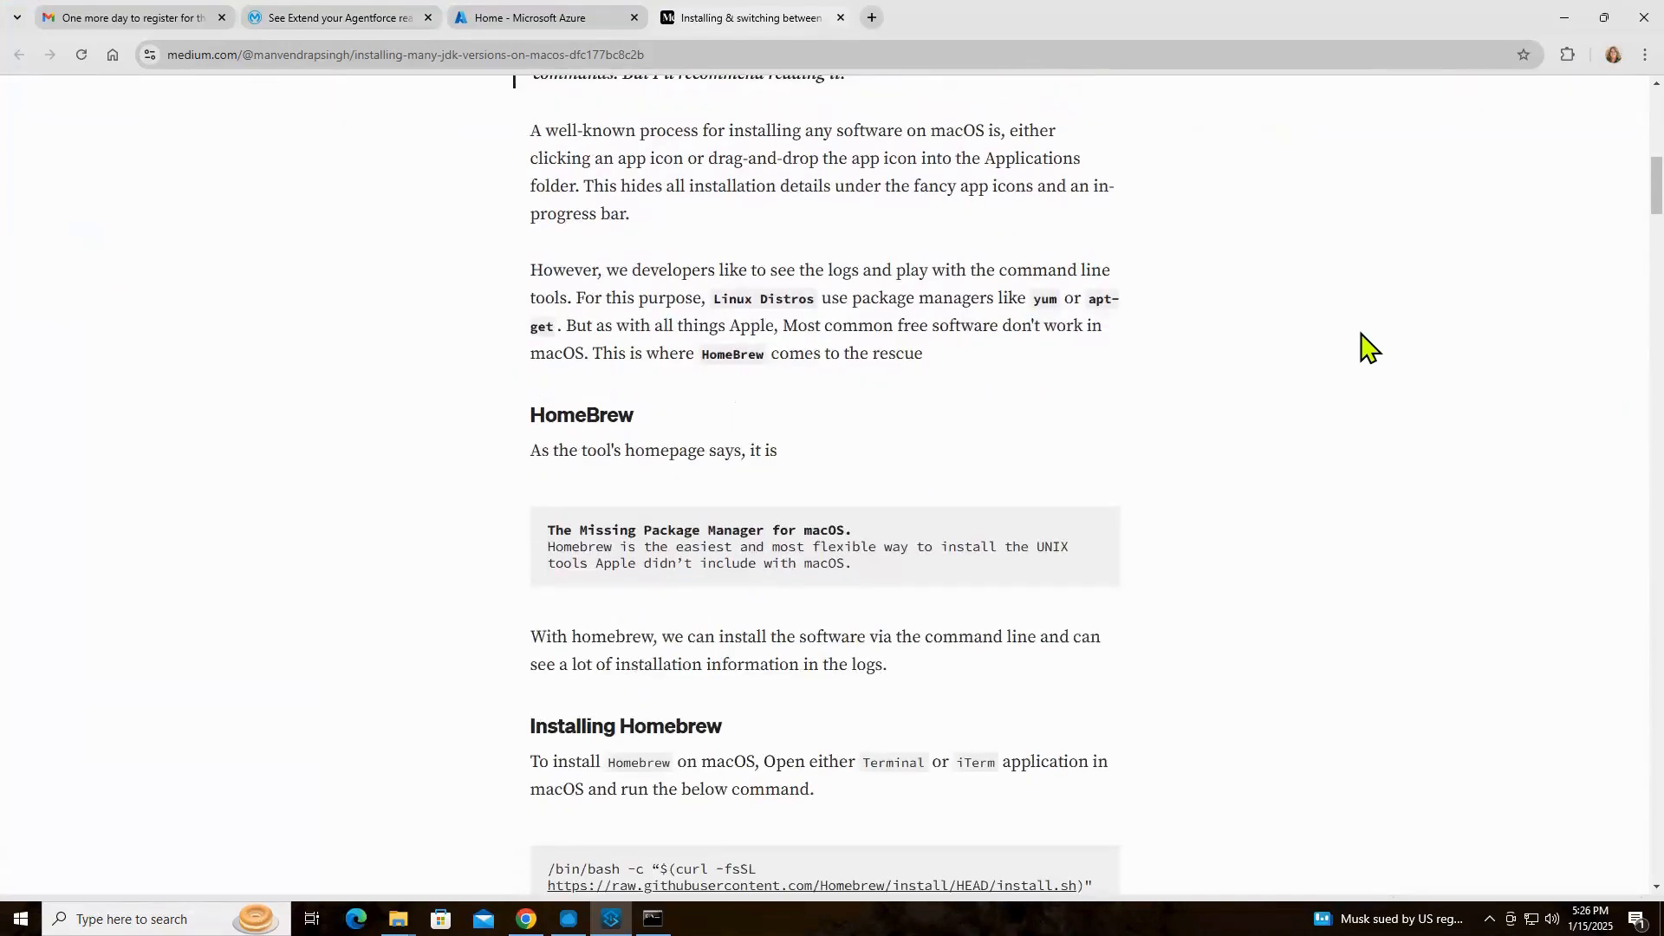
scroll(1366, 345, "down", 4)
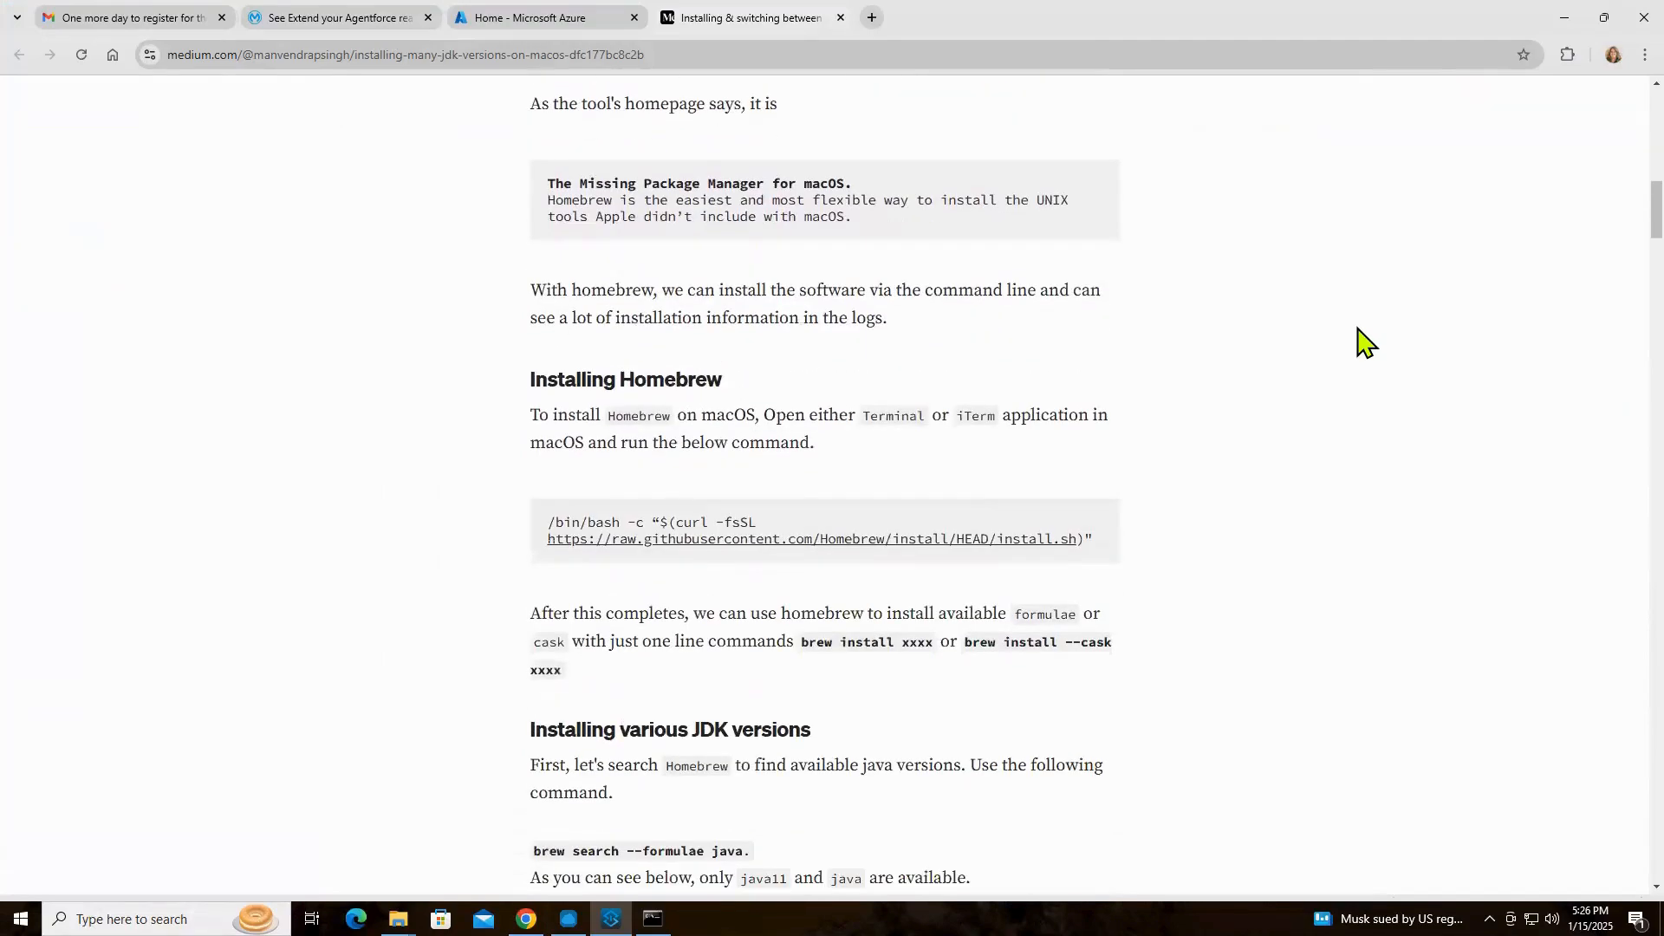
scroll(1363, 342, "up", 9)
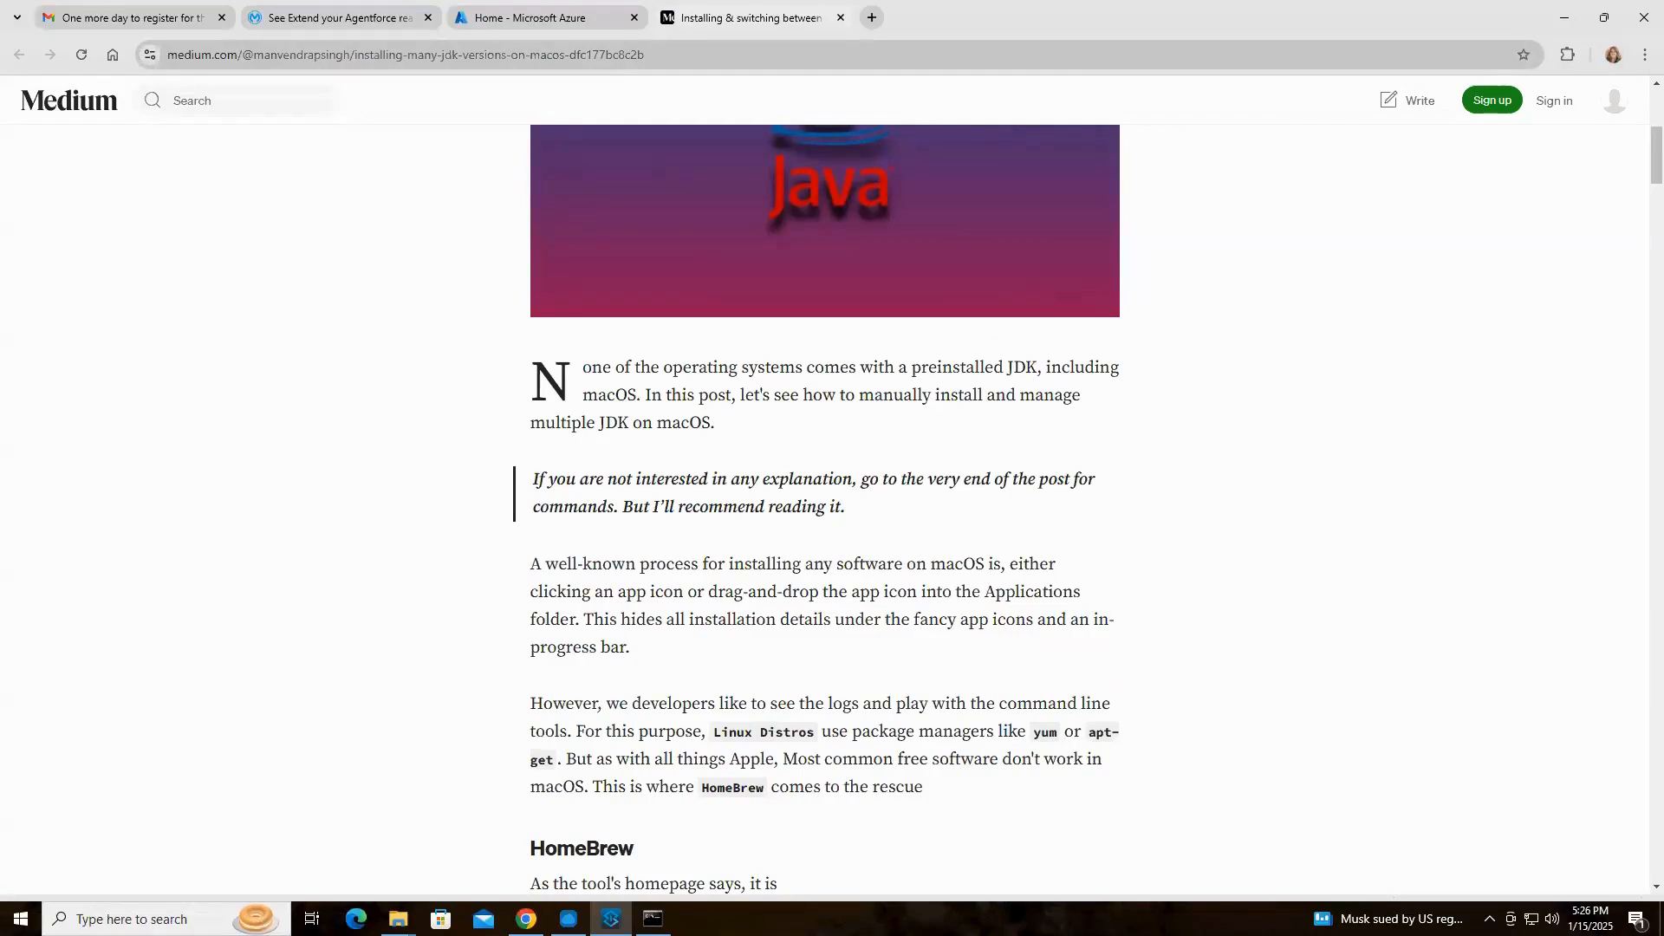
key("alt+Tab")
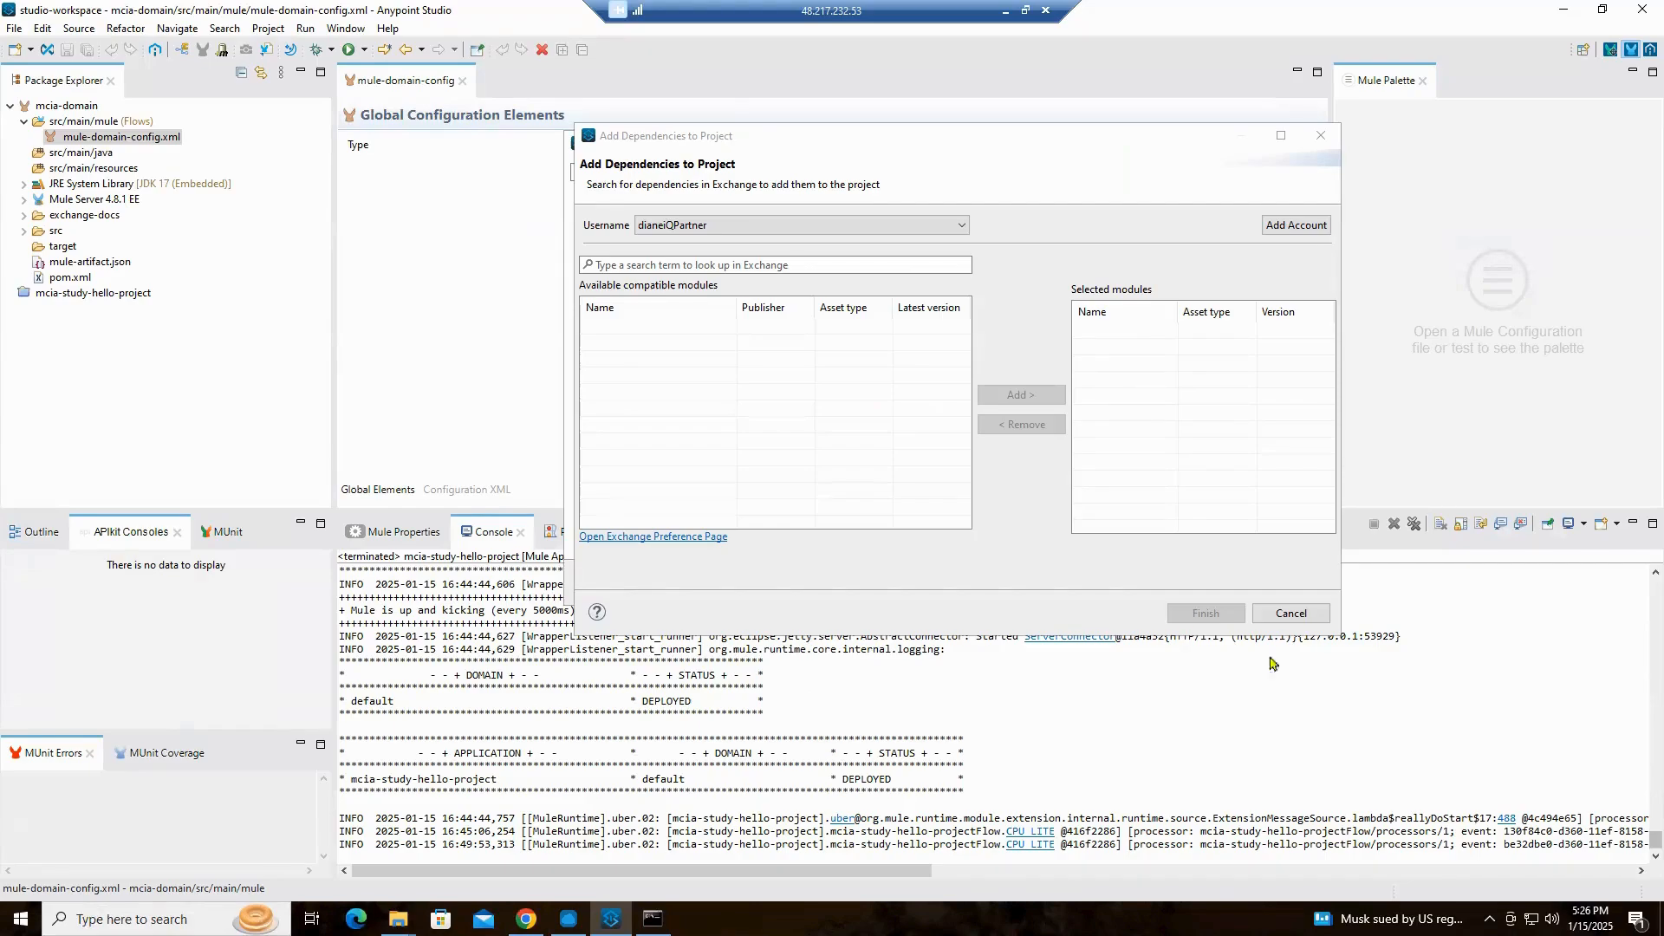
Switch back to the article in Chrome and read how to install Homebrew, install several JDK versions and check the current Java version
key("alt+Tab")
scroll(1238, 518, "down", 3)
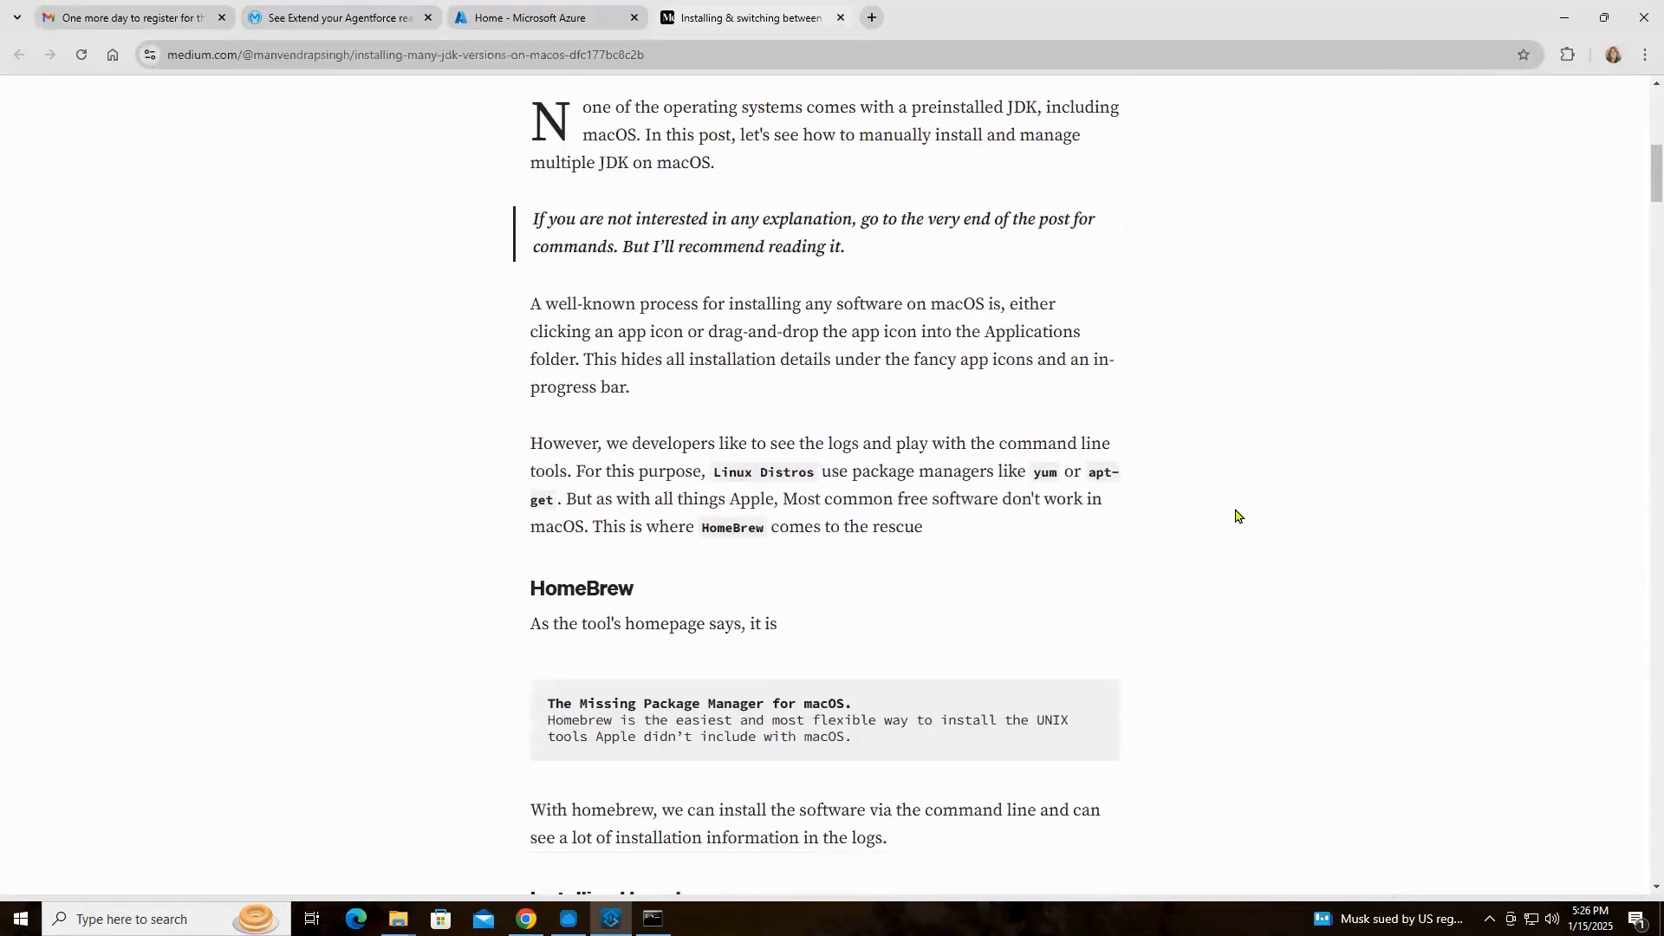
scroll(1237, 518, "down", 5)
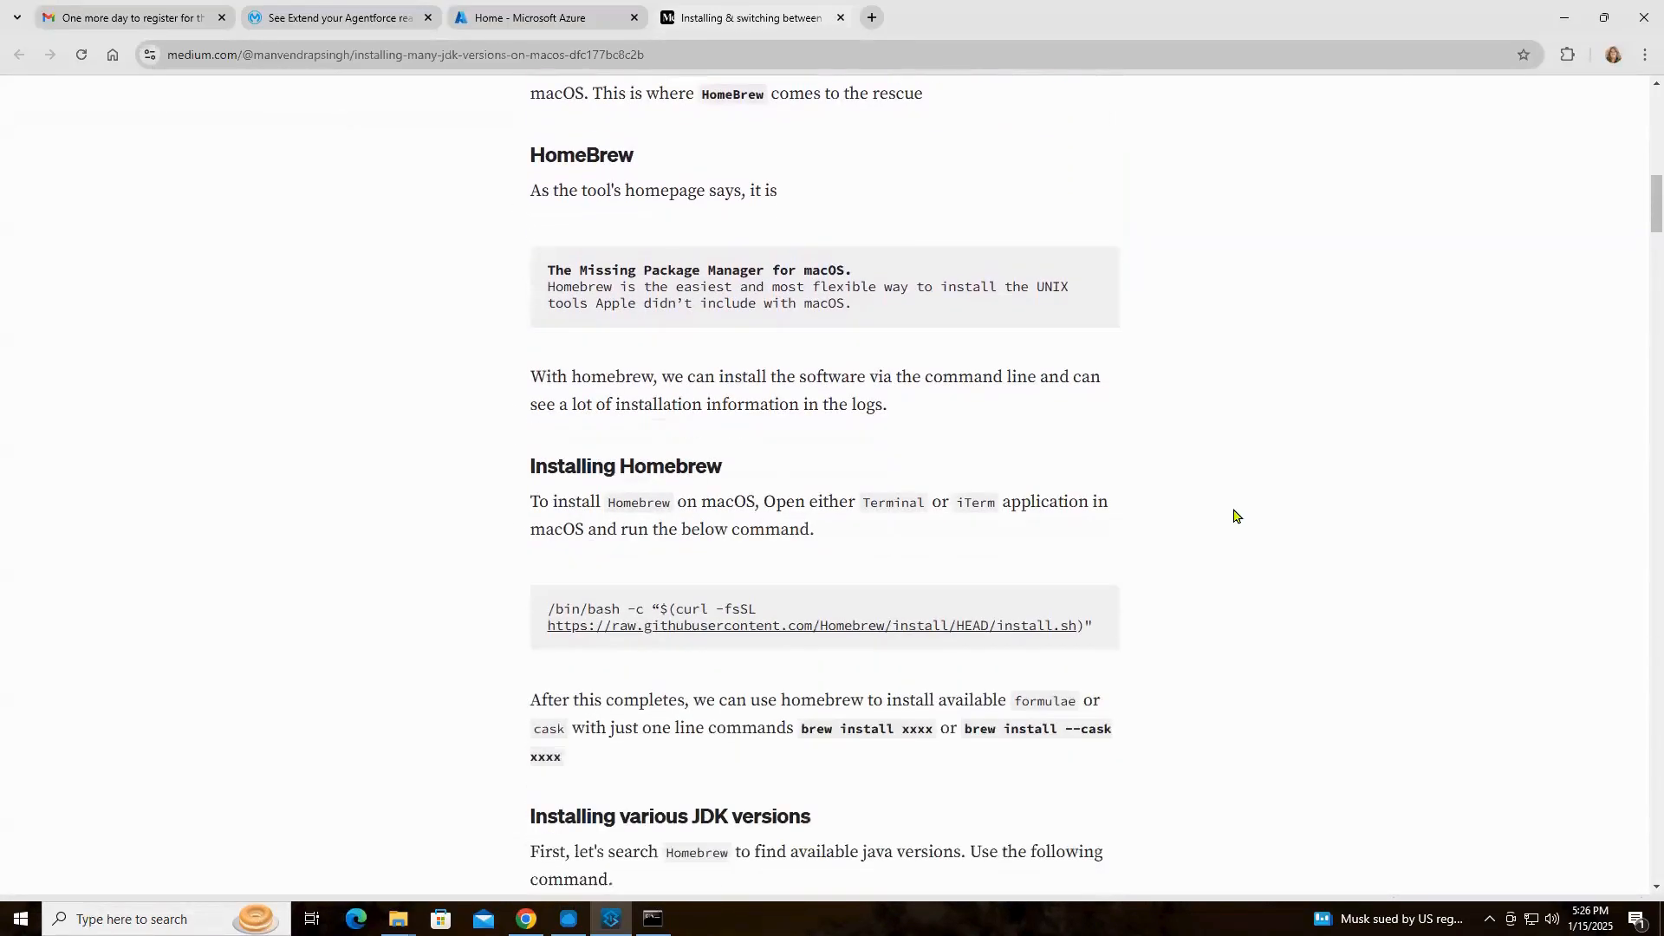
scroll(1236, 515, "down", 2)
scroll(1235, 515, "down", 5)
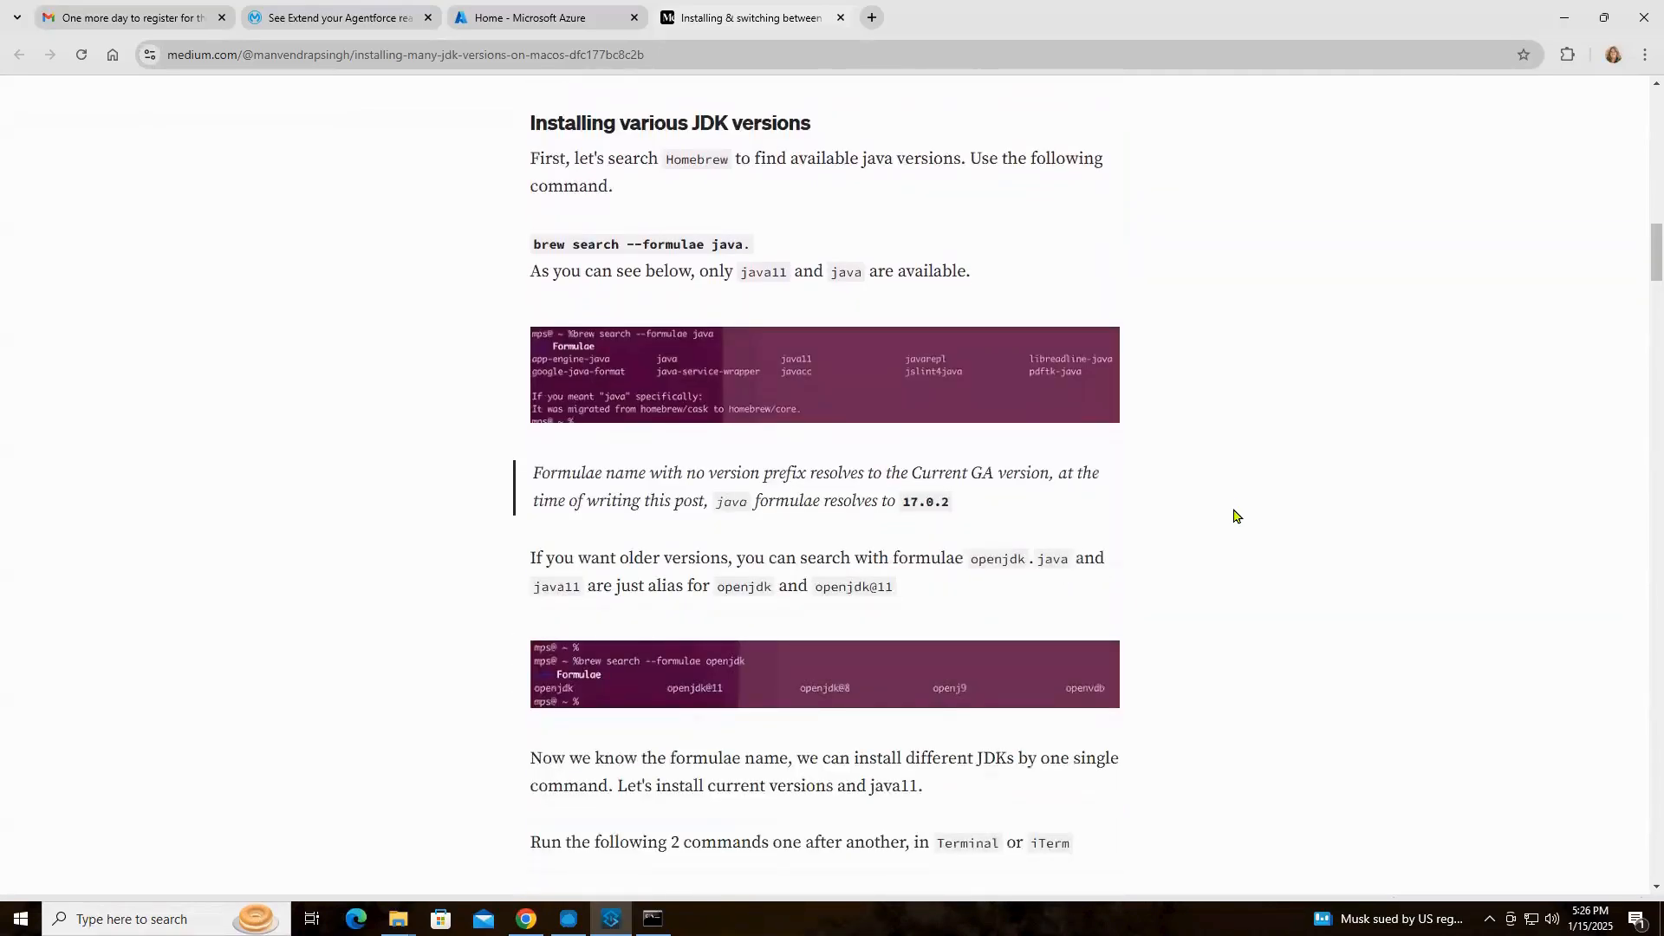
scroll(1235, 515, "down", 4)
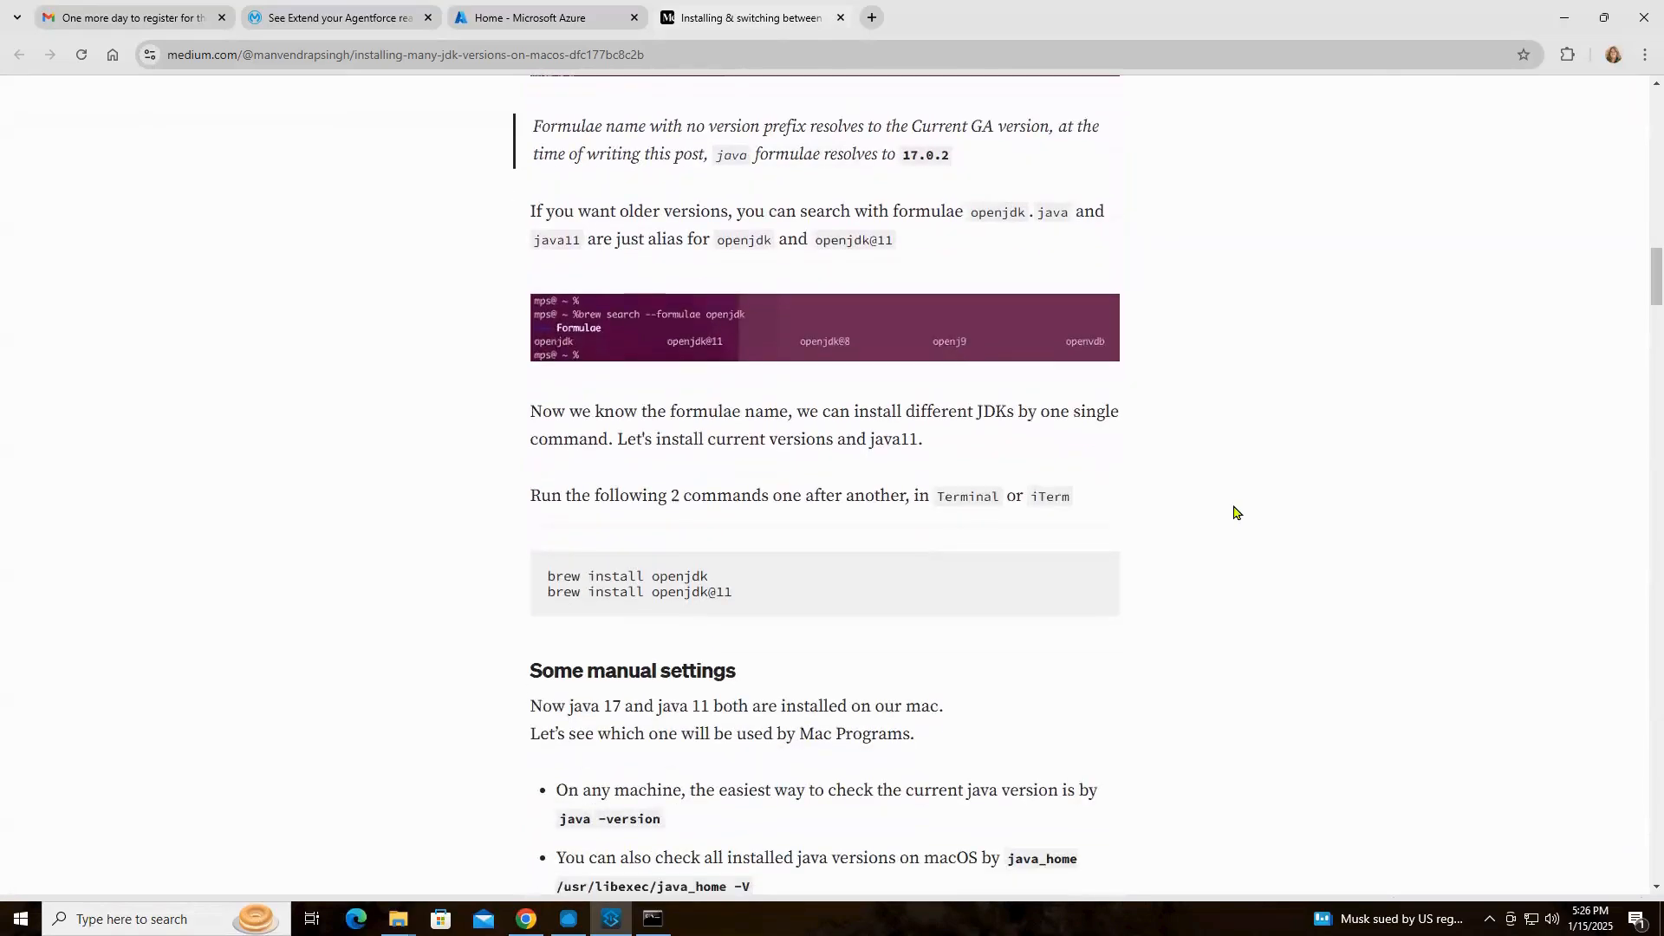
scroll(1235, 513, "down", 3)
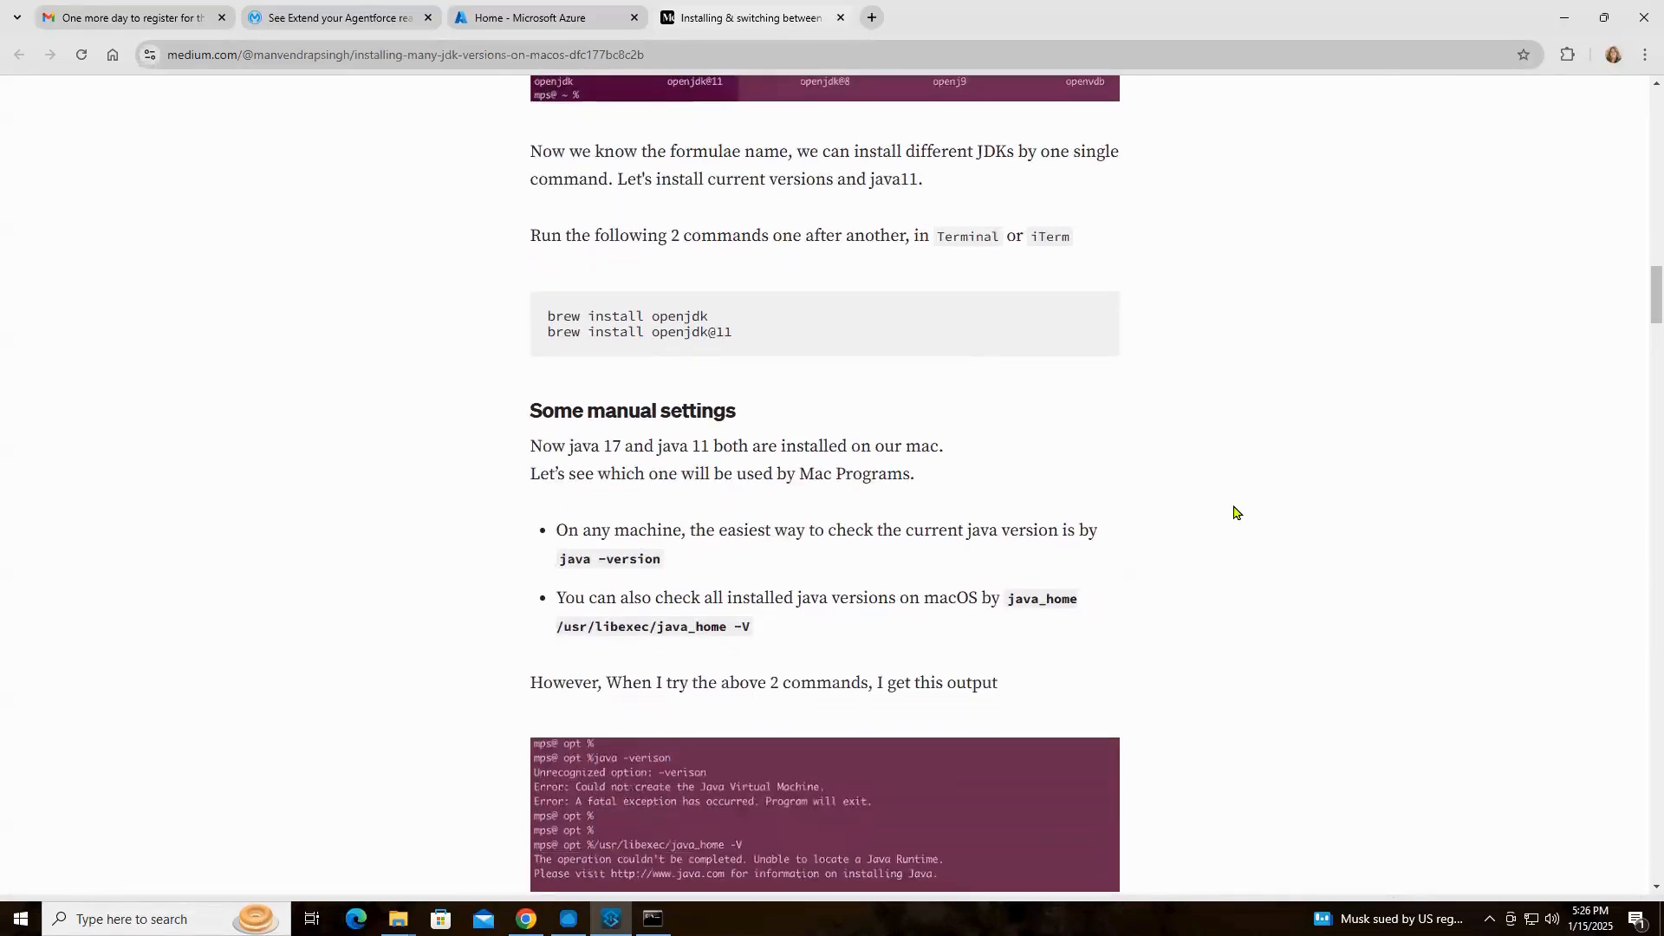
scroll(1235, 514, "down", 1)
scroll(1235, 511, "down", 2)
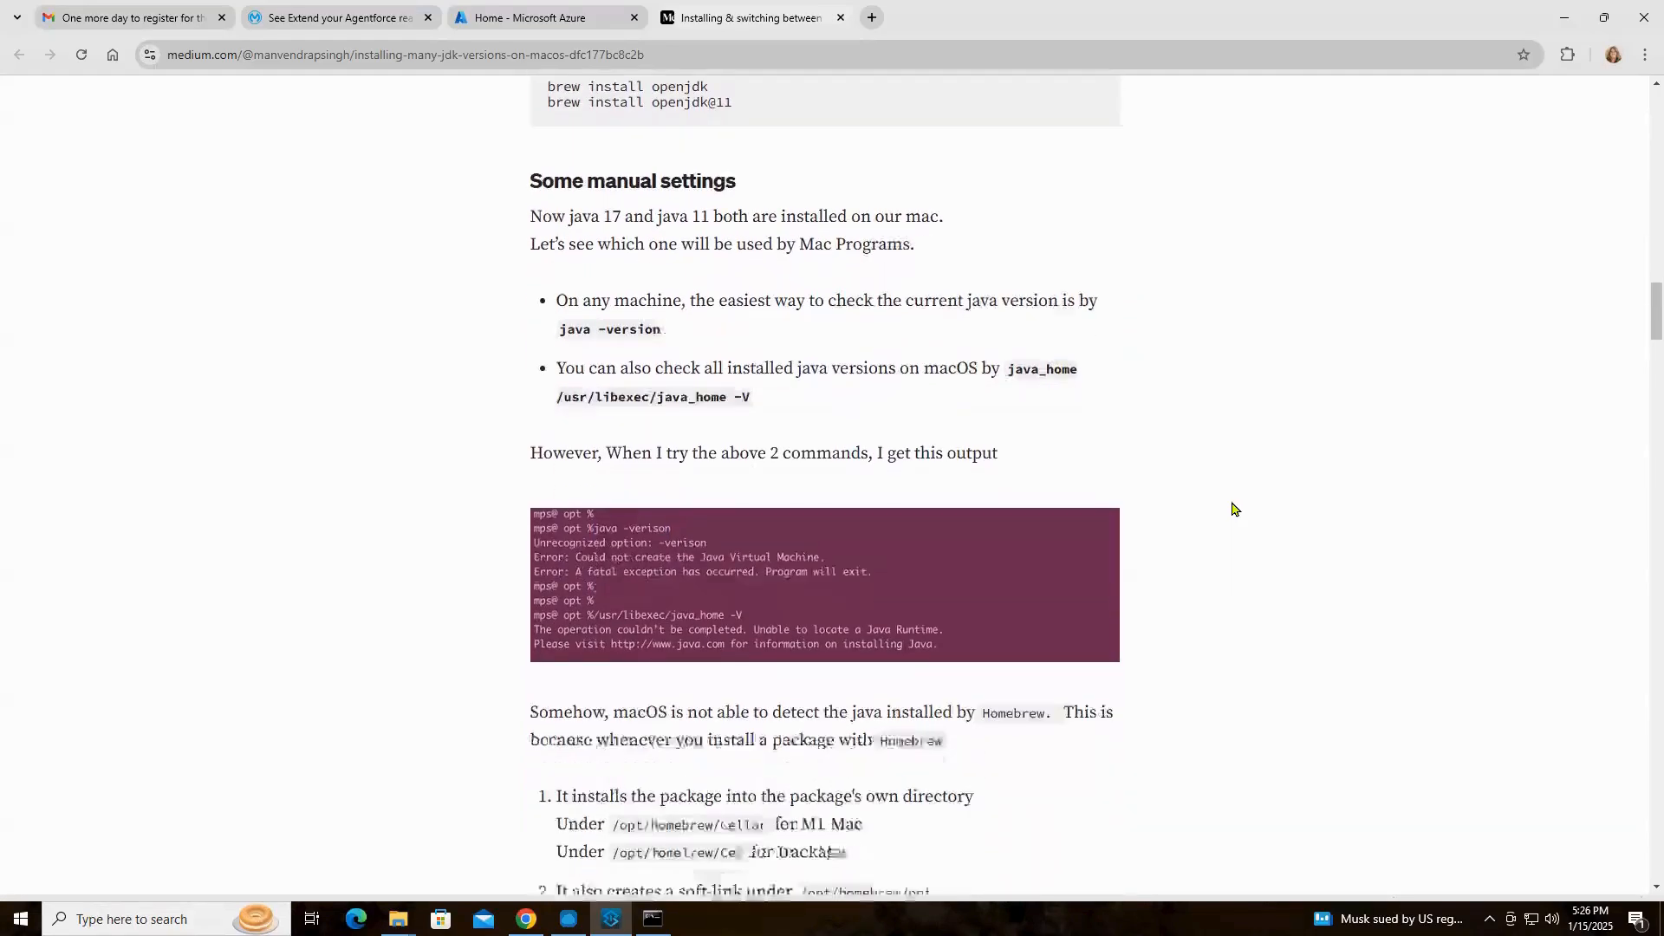
scroll(1235, 510, "down", 2)
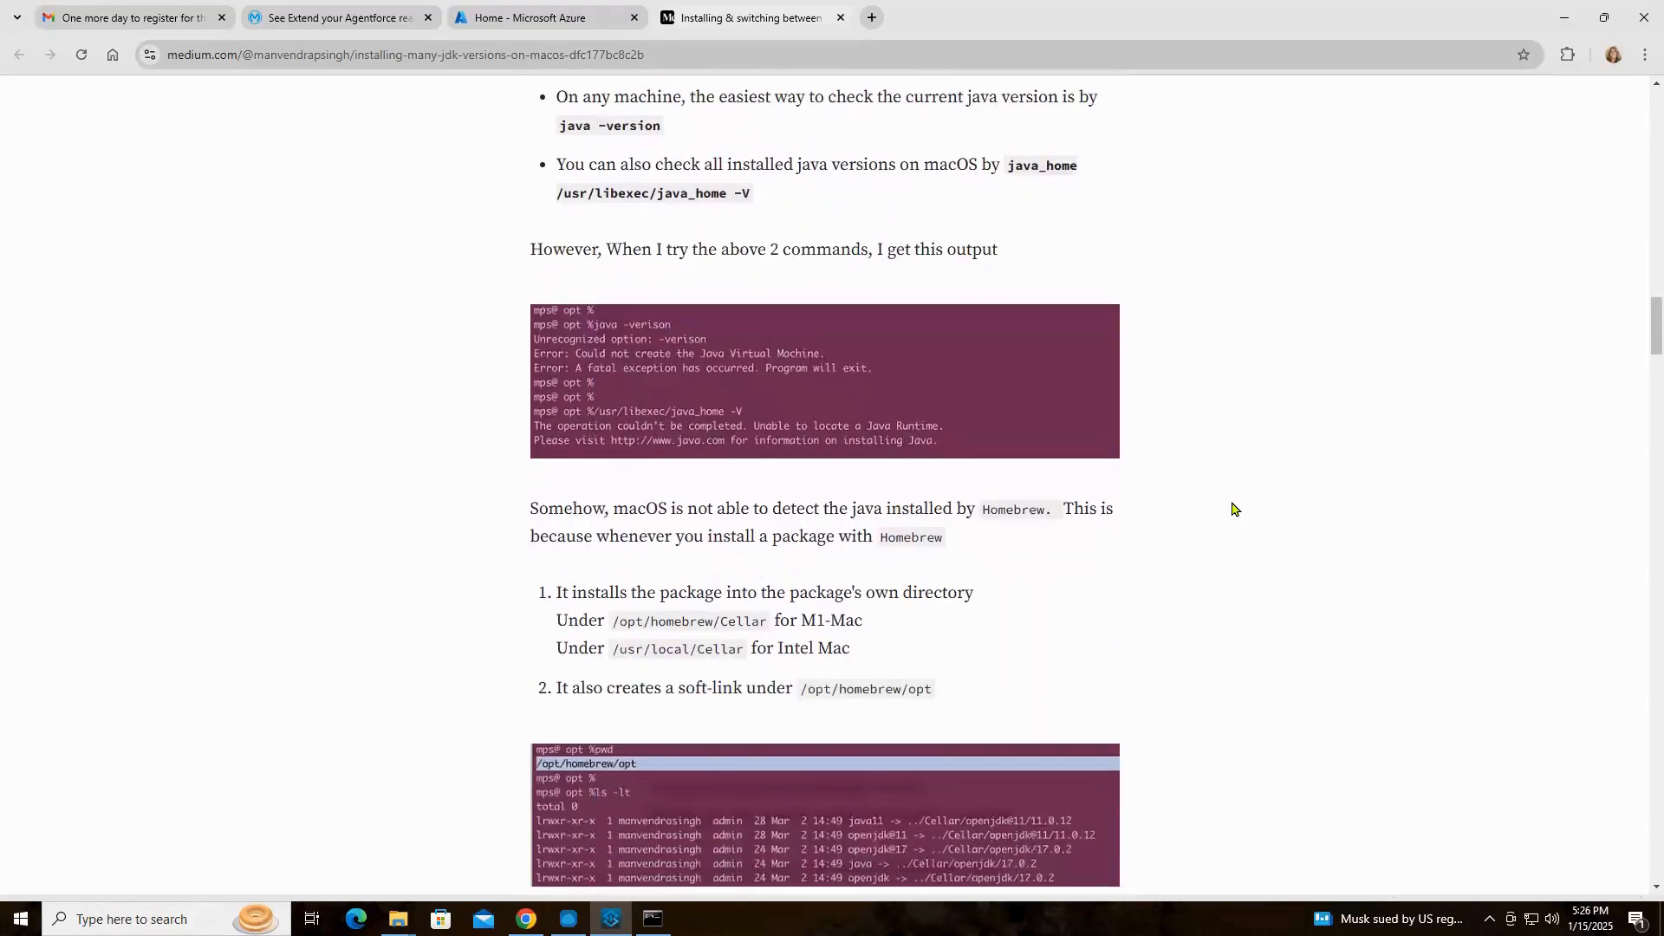
scroll(1235, 510, "down", 1)
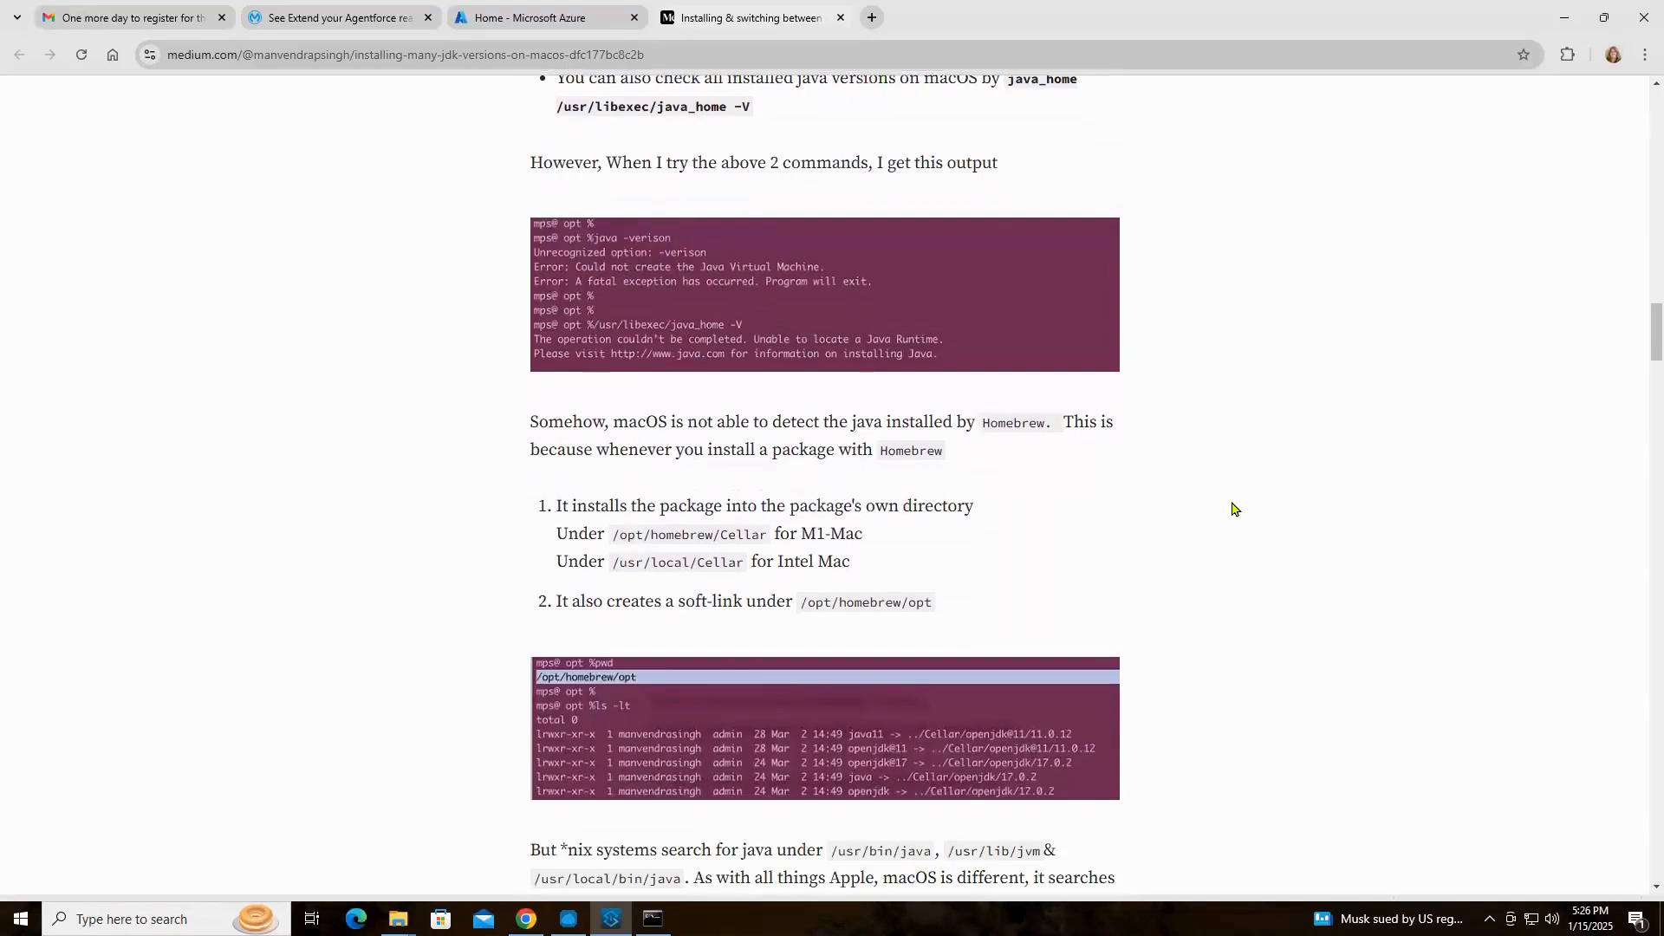
Read the article's explanation of keg-only formulae and the soft links that let macOS detect the installed JDKs
scroll(1234, 510, "down", 1)
scroll(1235, 509, "down", 1)
scroll(1235, 510, "down", 1)
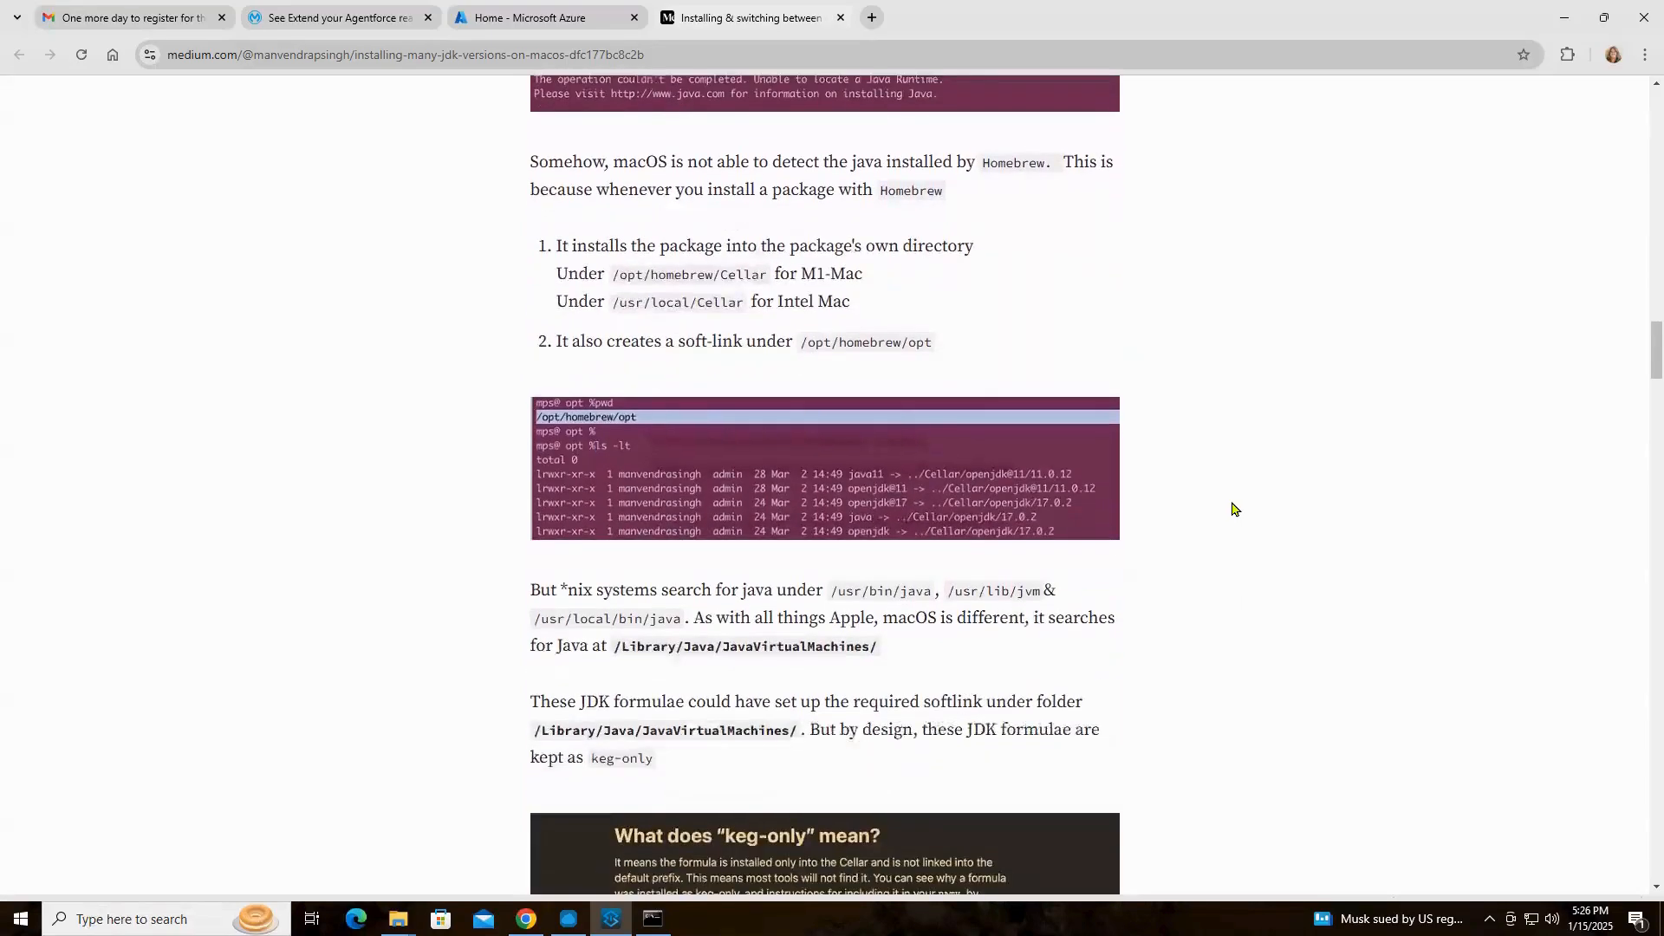
scroll(1235, 509, "down", 2)
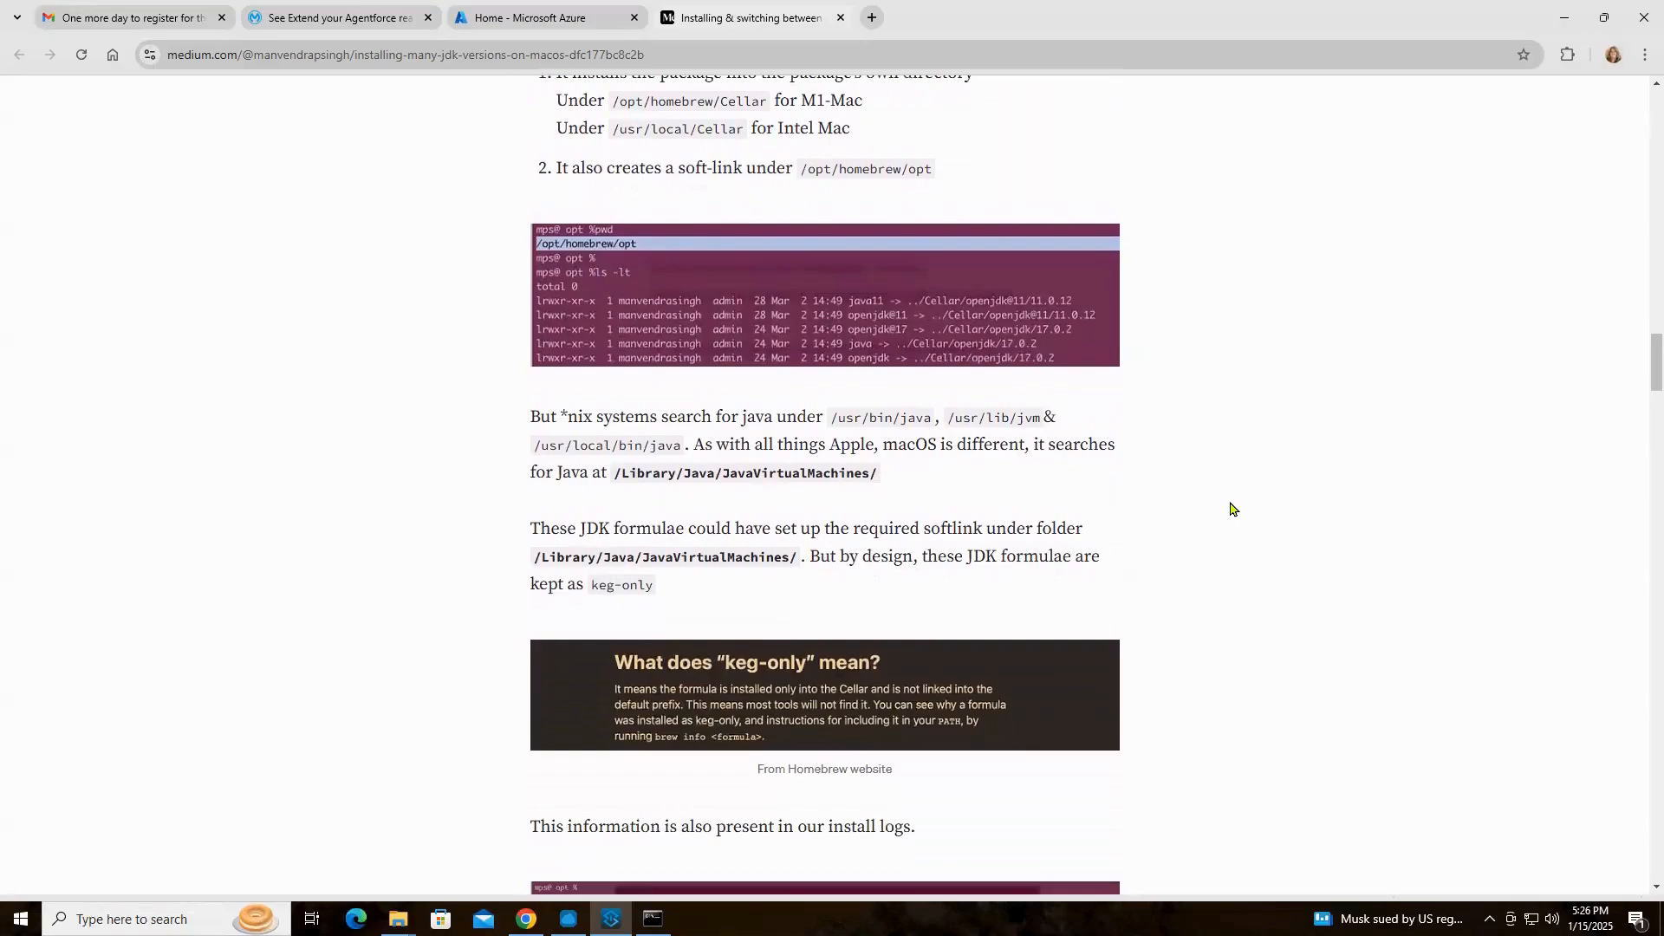
scroll(1231, 509, "down", 4)
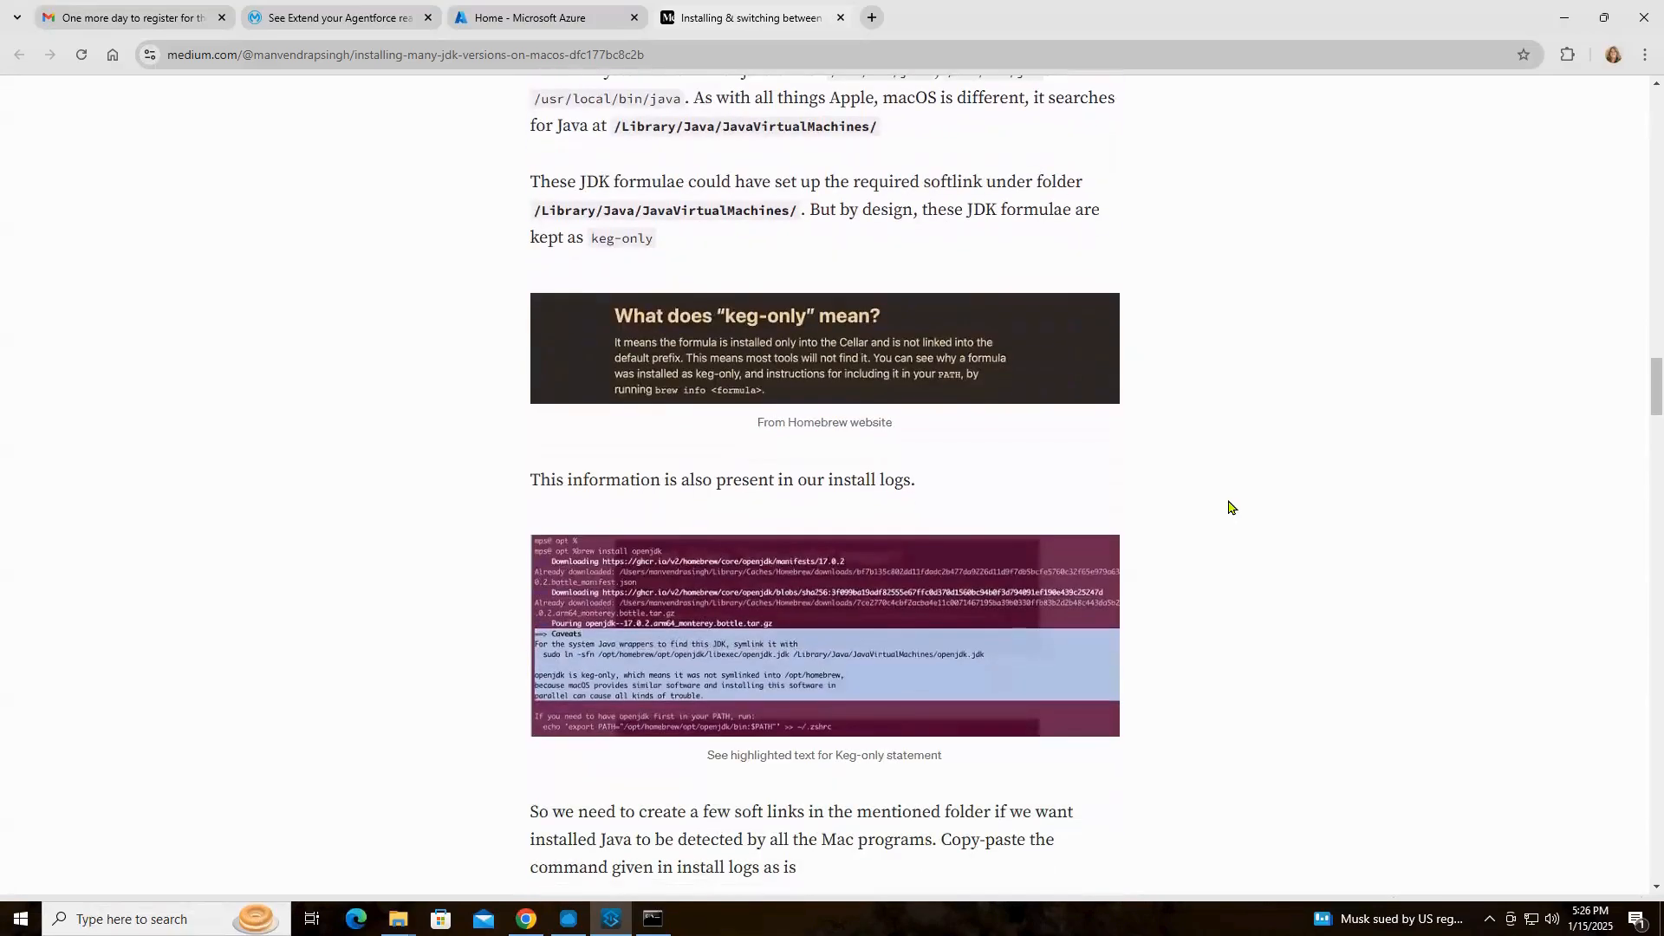
scroll(1231, 508, "down", 1)
scroll(1231, 508, "down", 5)
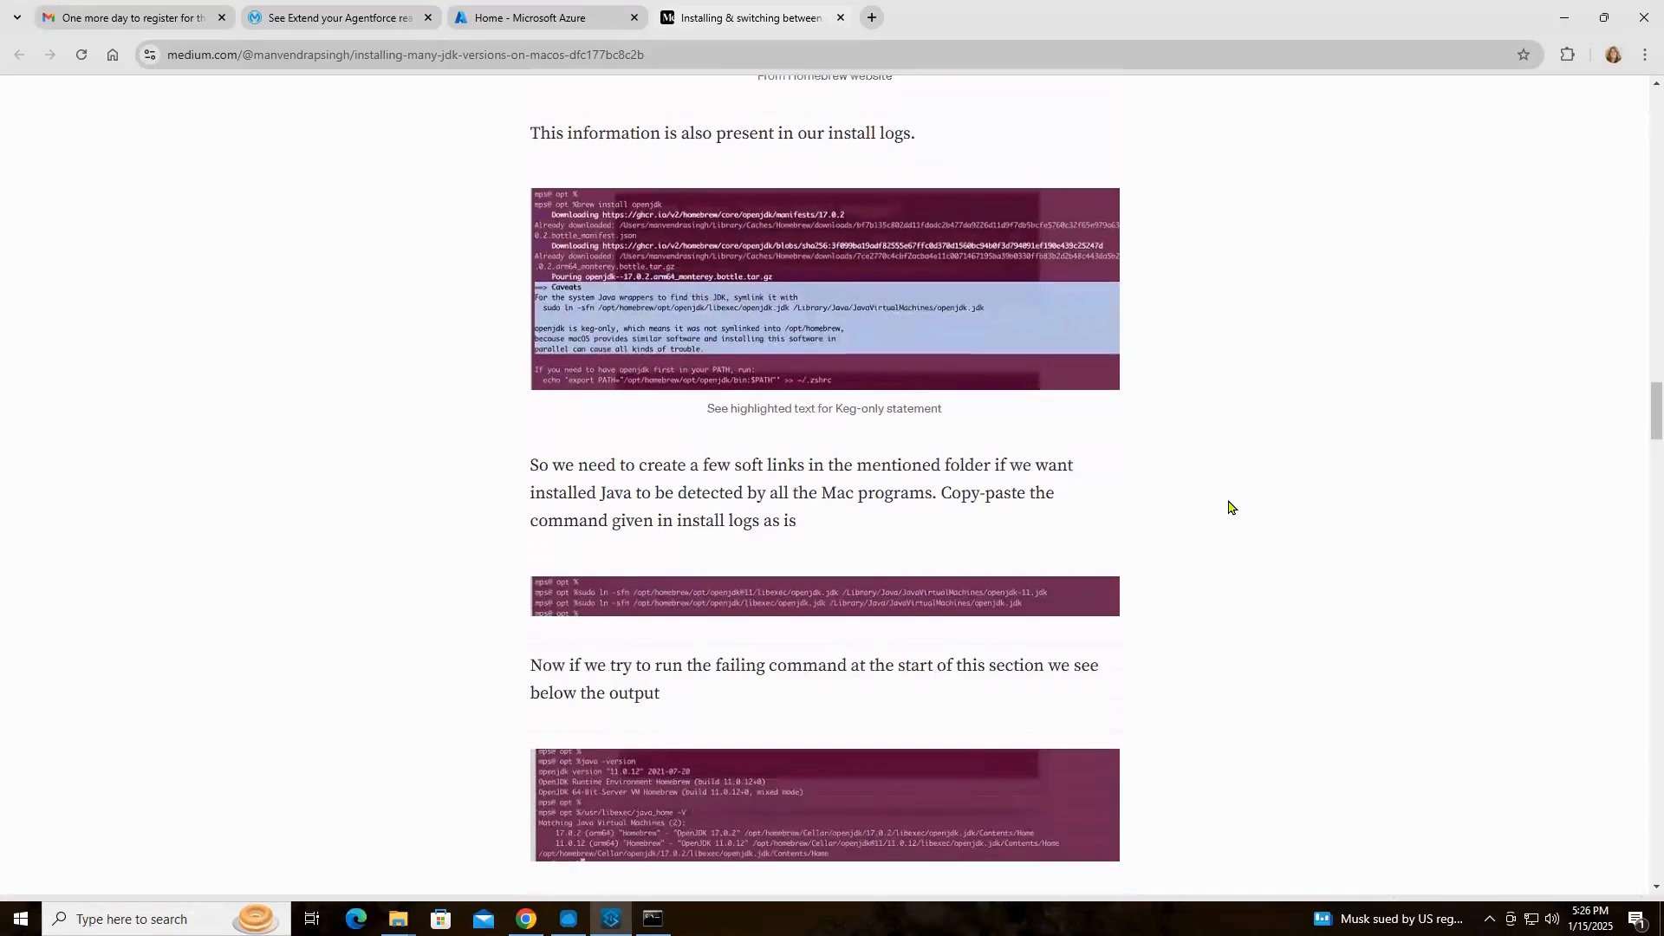
scroll(1231, 508, "down", 4)
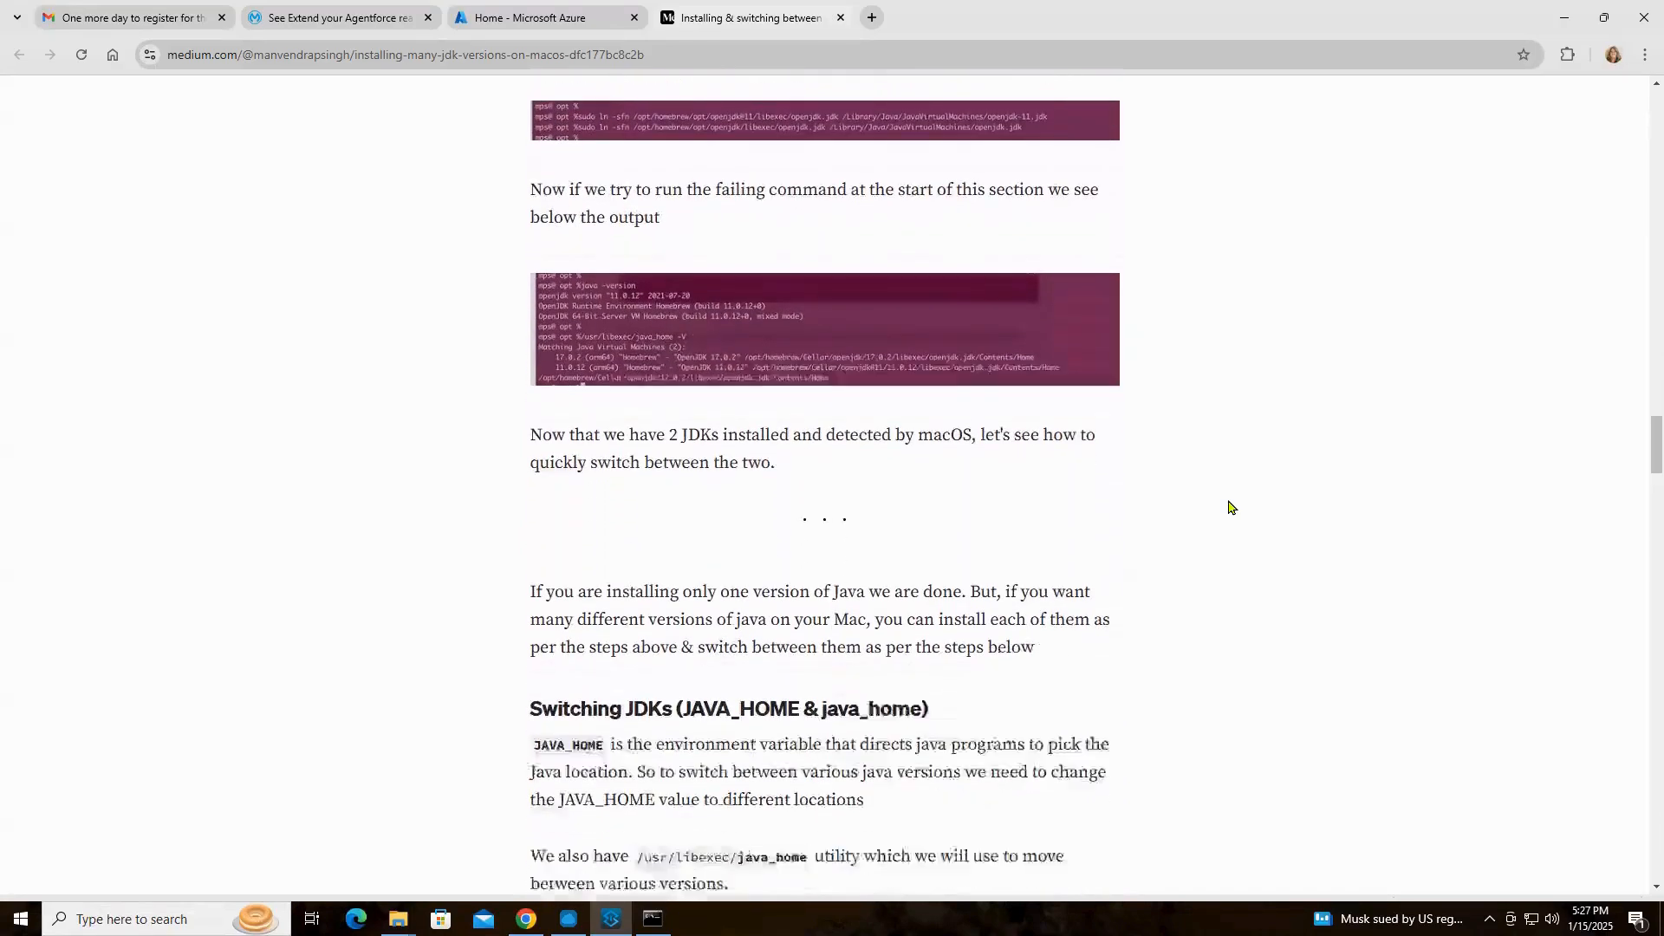
Review the article's section on switching JDKs with JAVA_HOME and the java-17 and java-11 aliases, and return to Anypoint Studio
scroll(1229, 507, "down", 3)
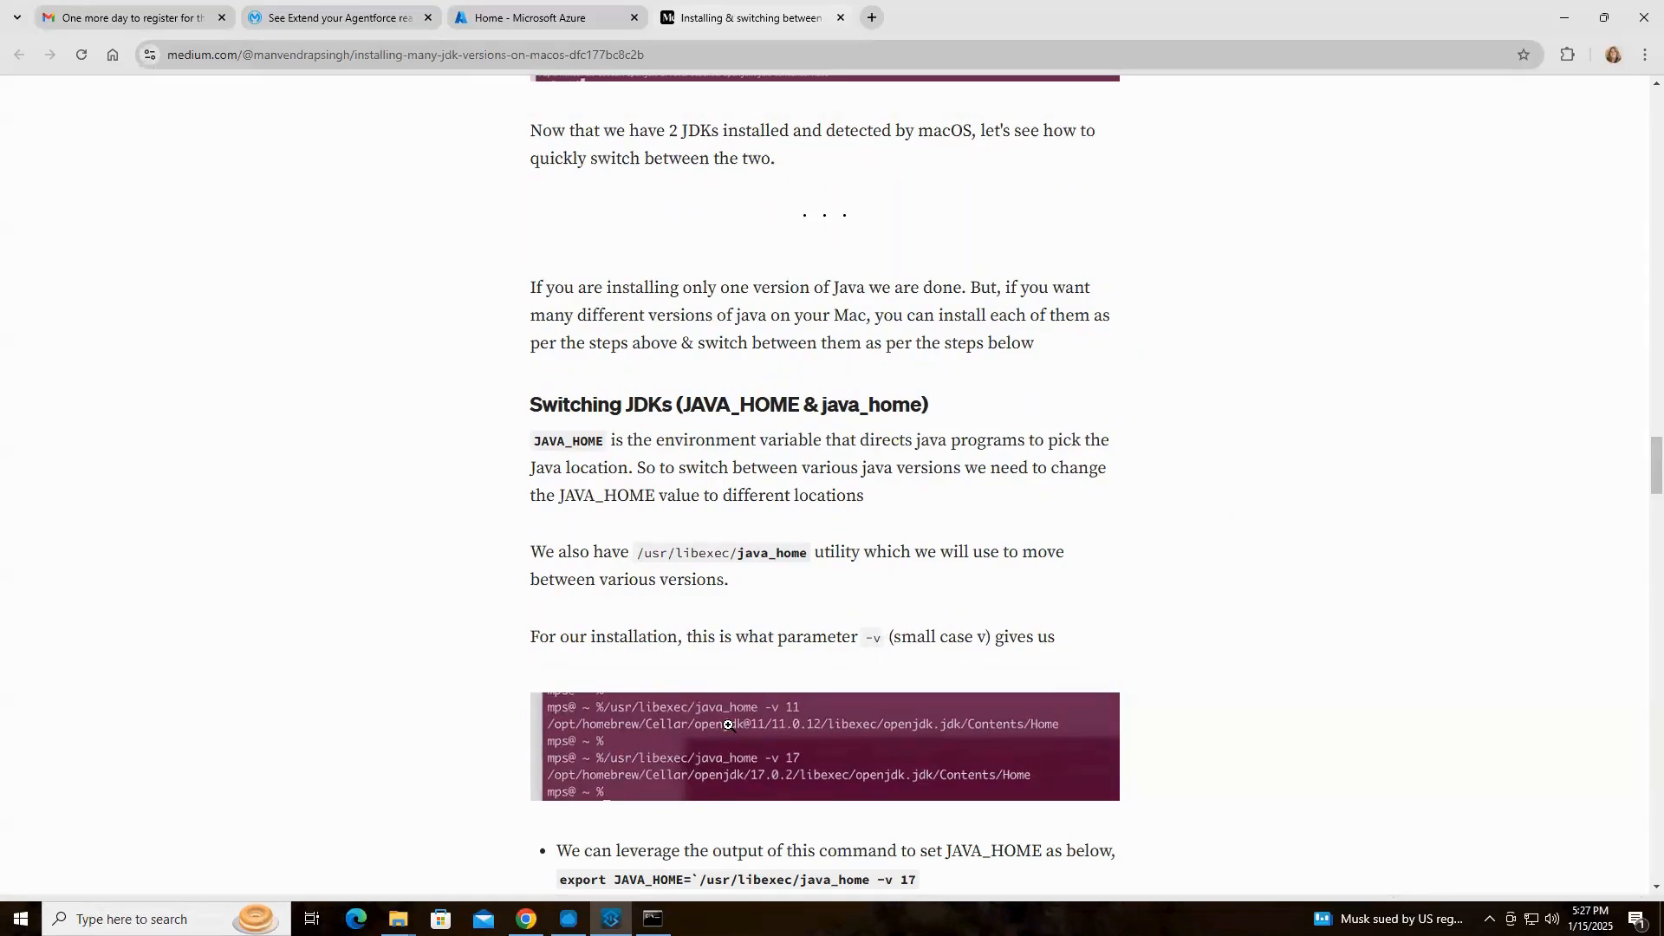
scroll(854, 754, "down", 3)
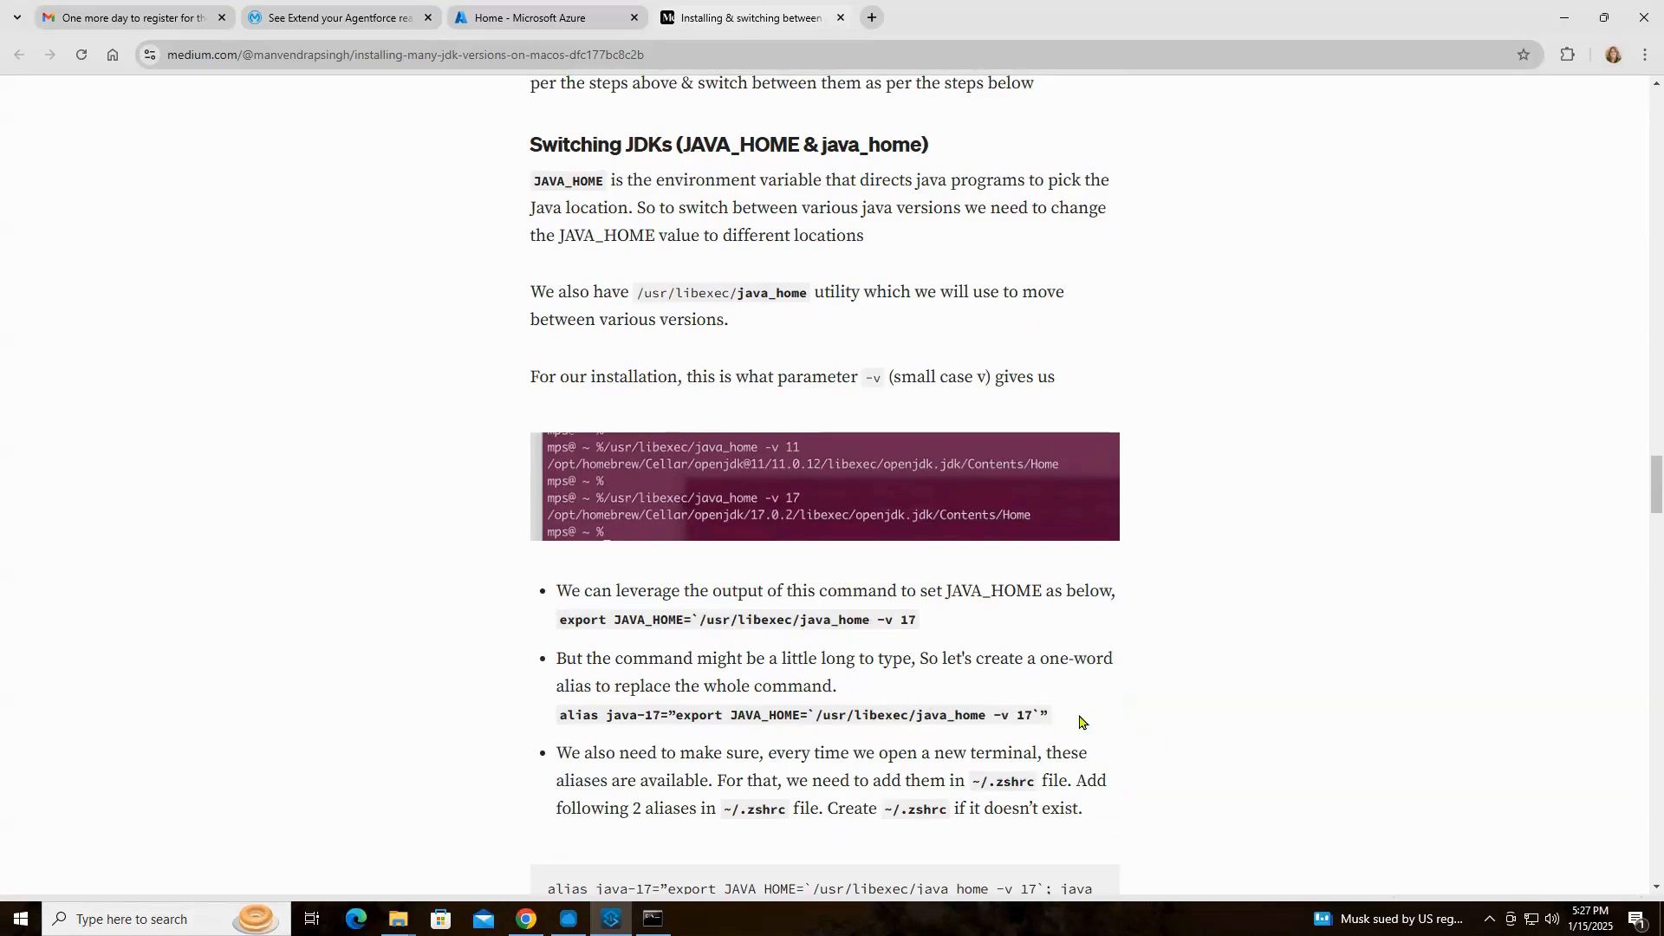
scroll(1081, 723, "down", 1)
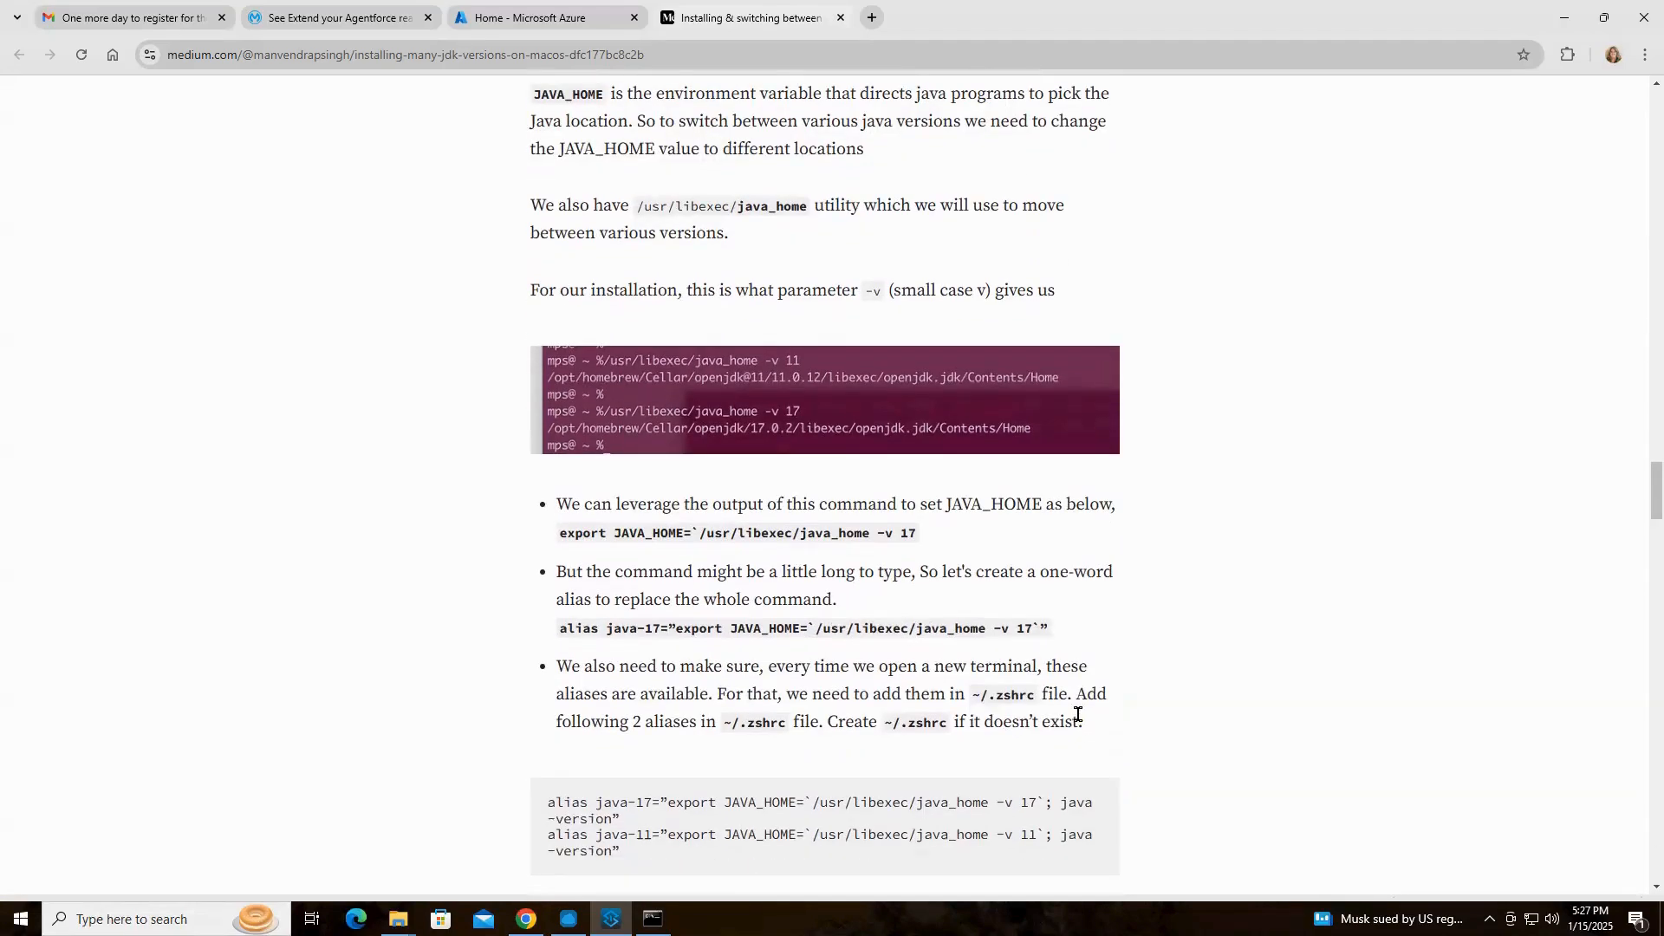
scroll(1078, 716, "down", 3)
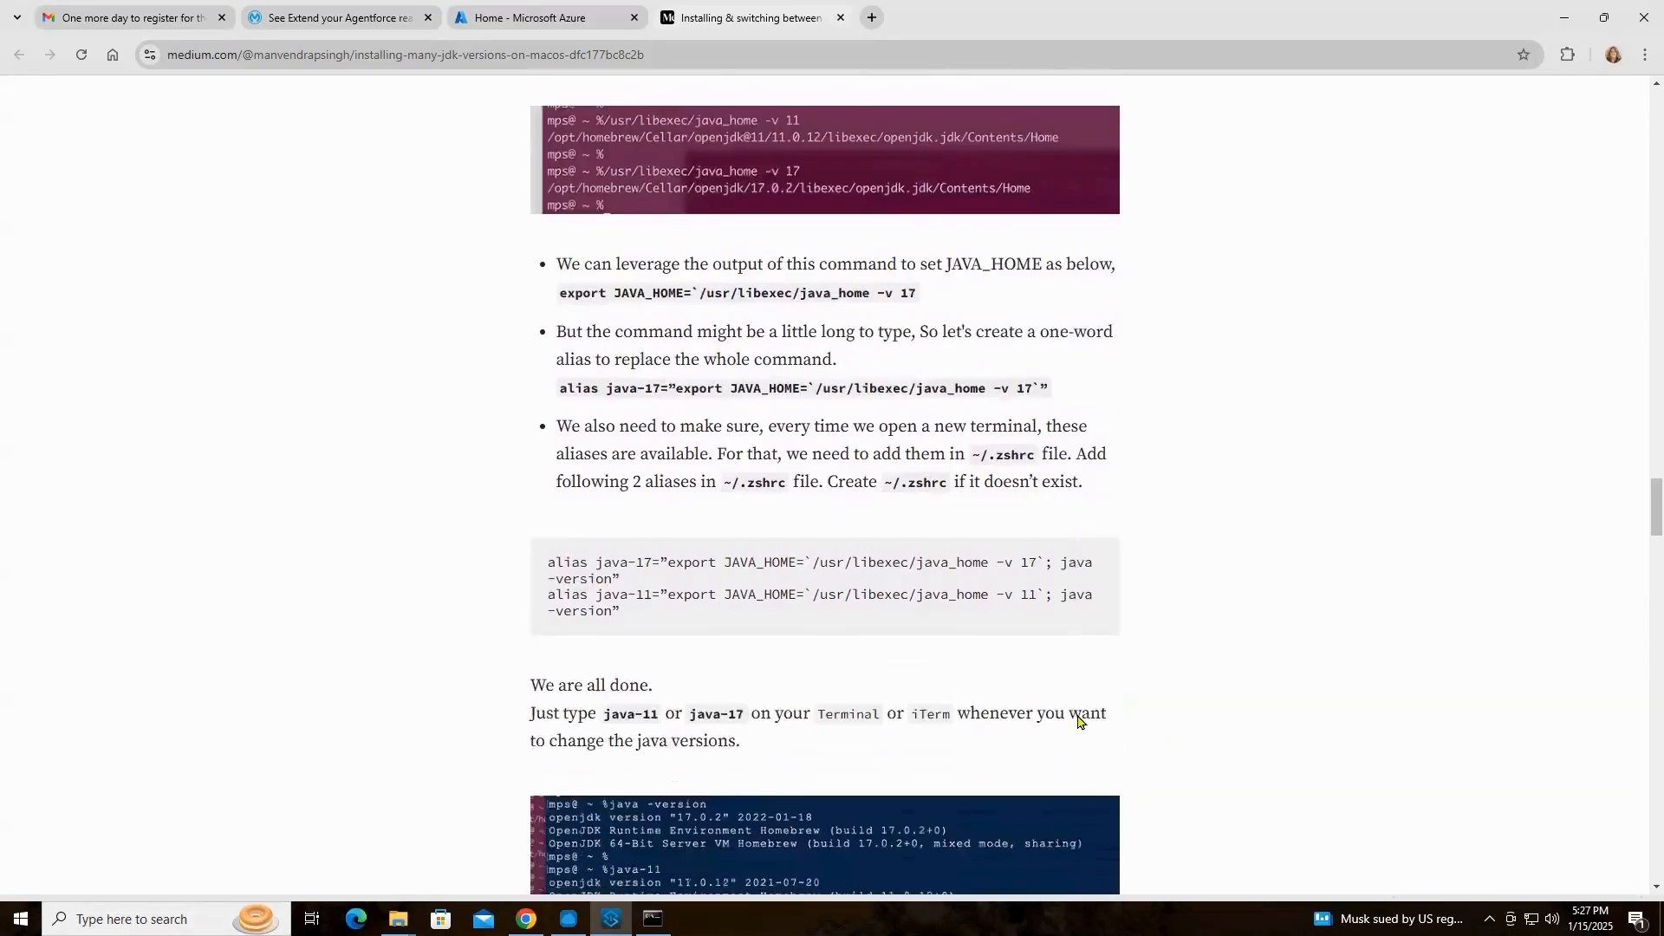
scroll(1077, 719, "up", 1)
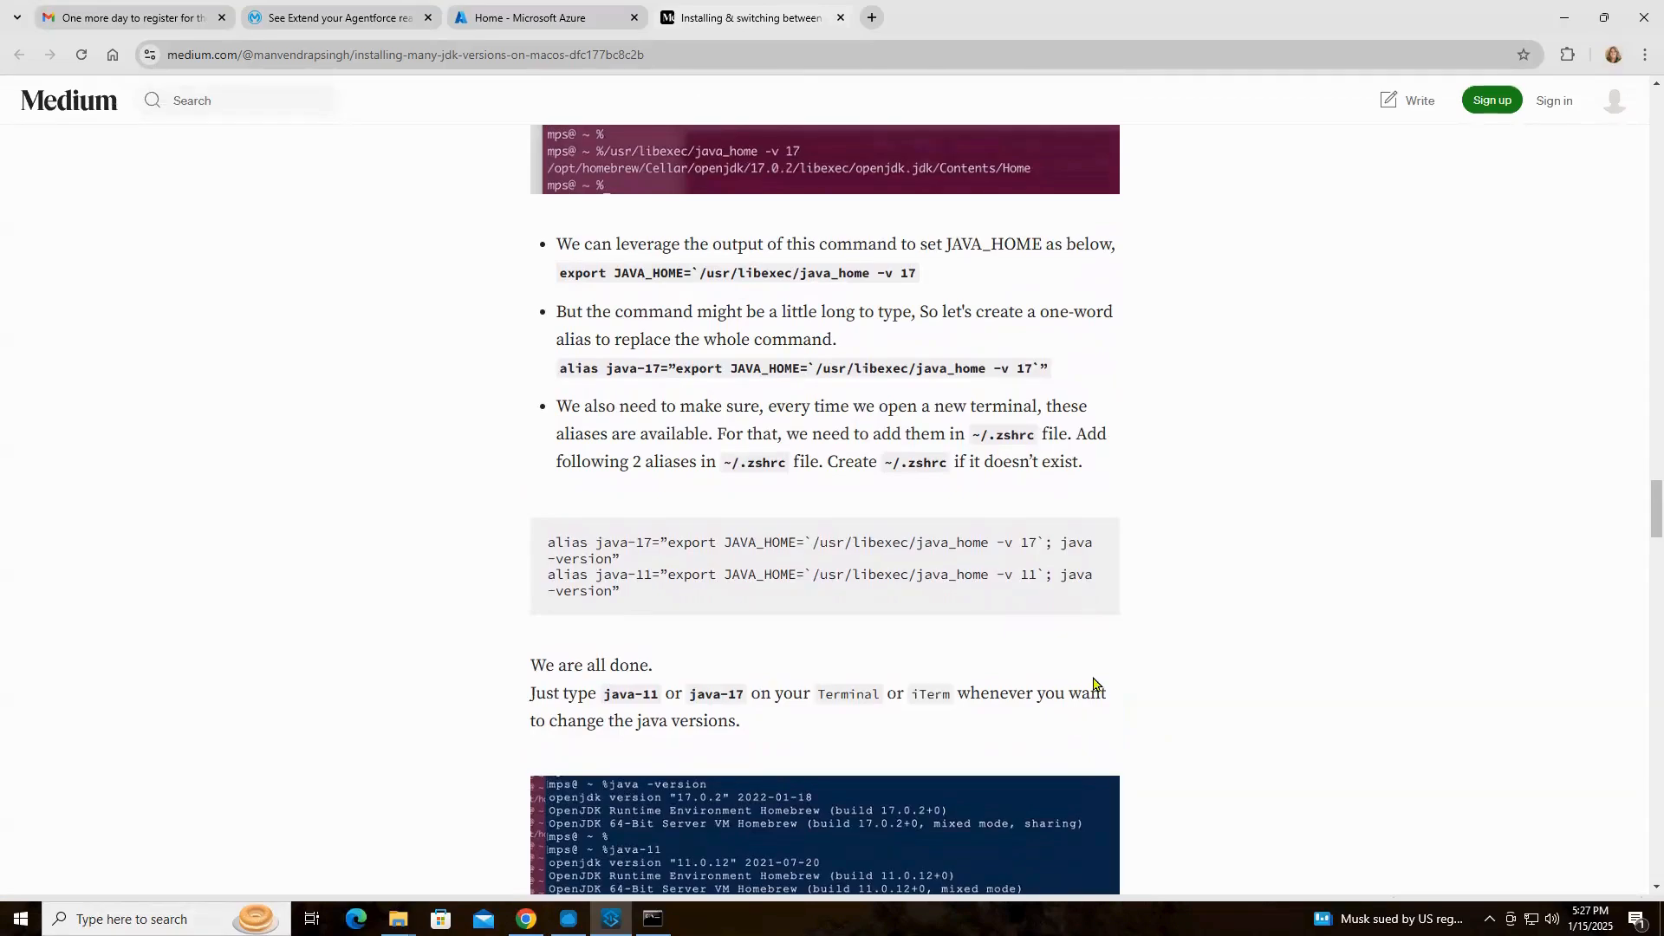
scroll(1185, 695, "down", 2)
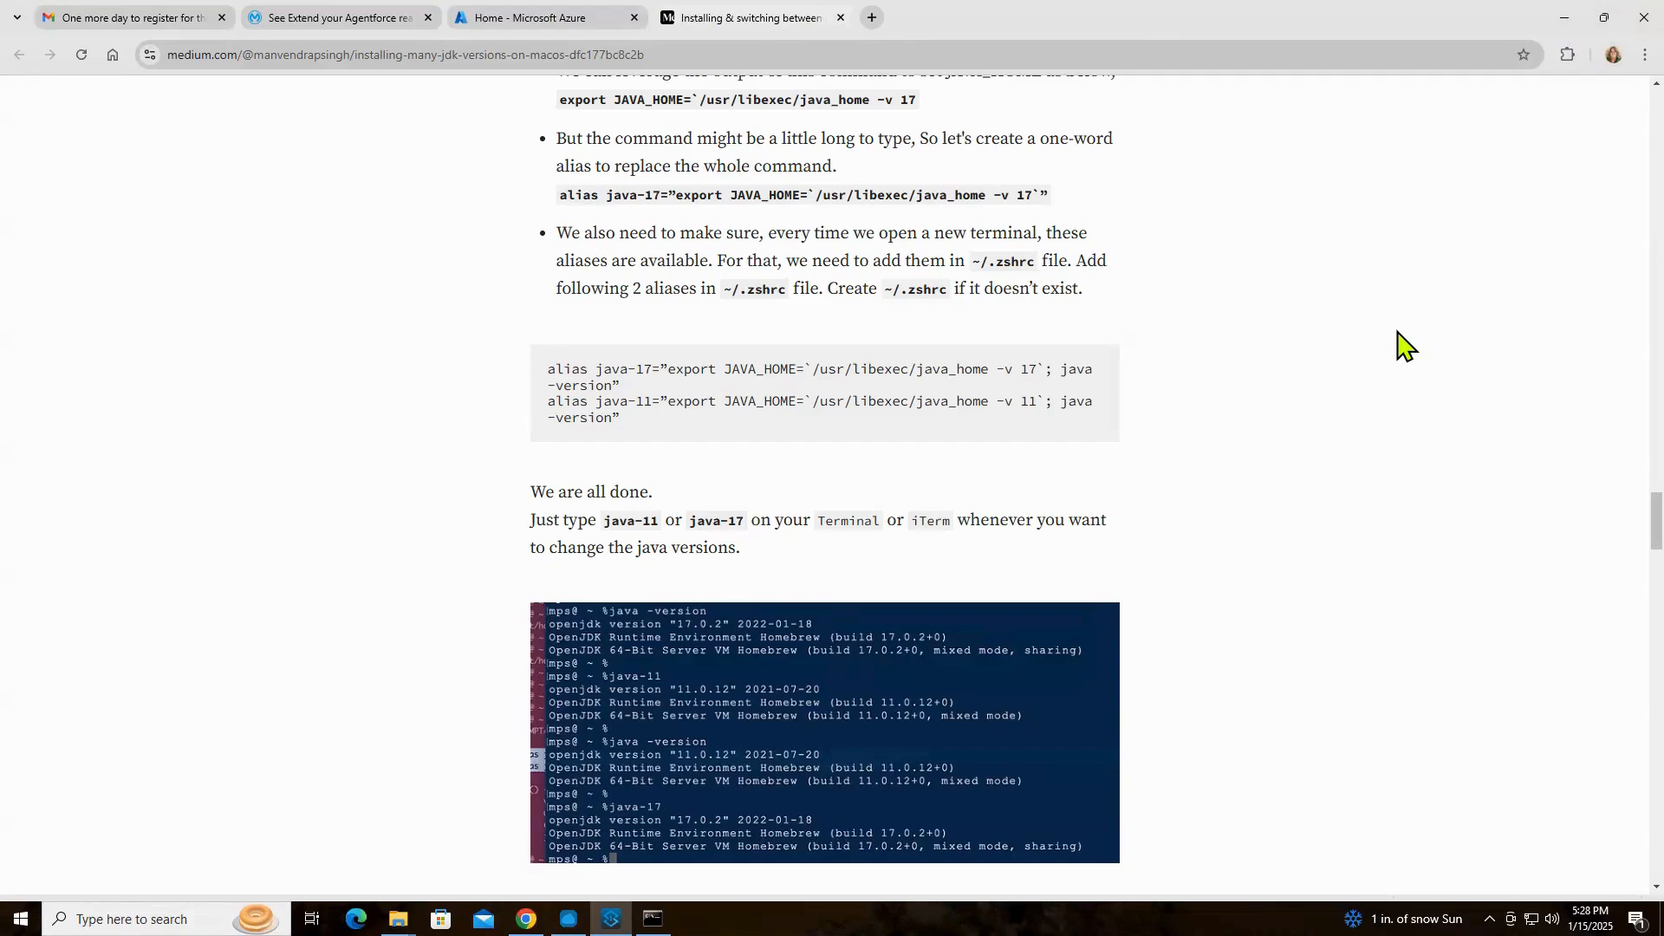
scroll(1399, 343, "up", 1)
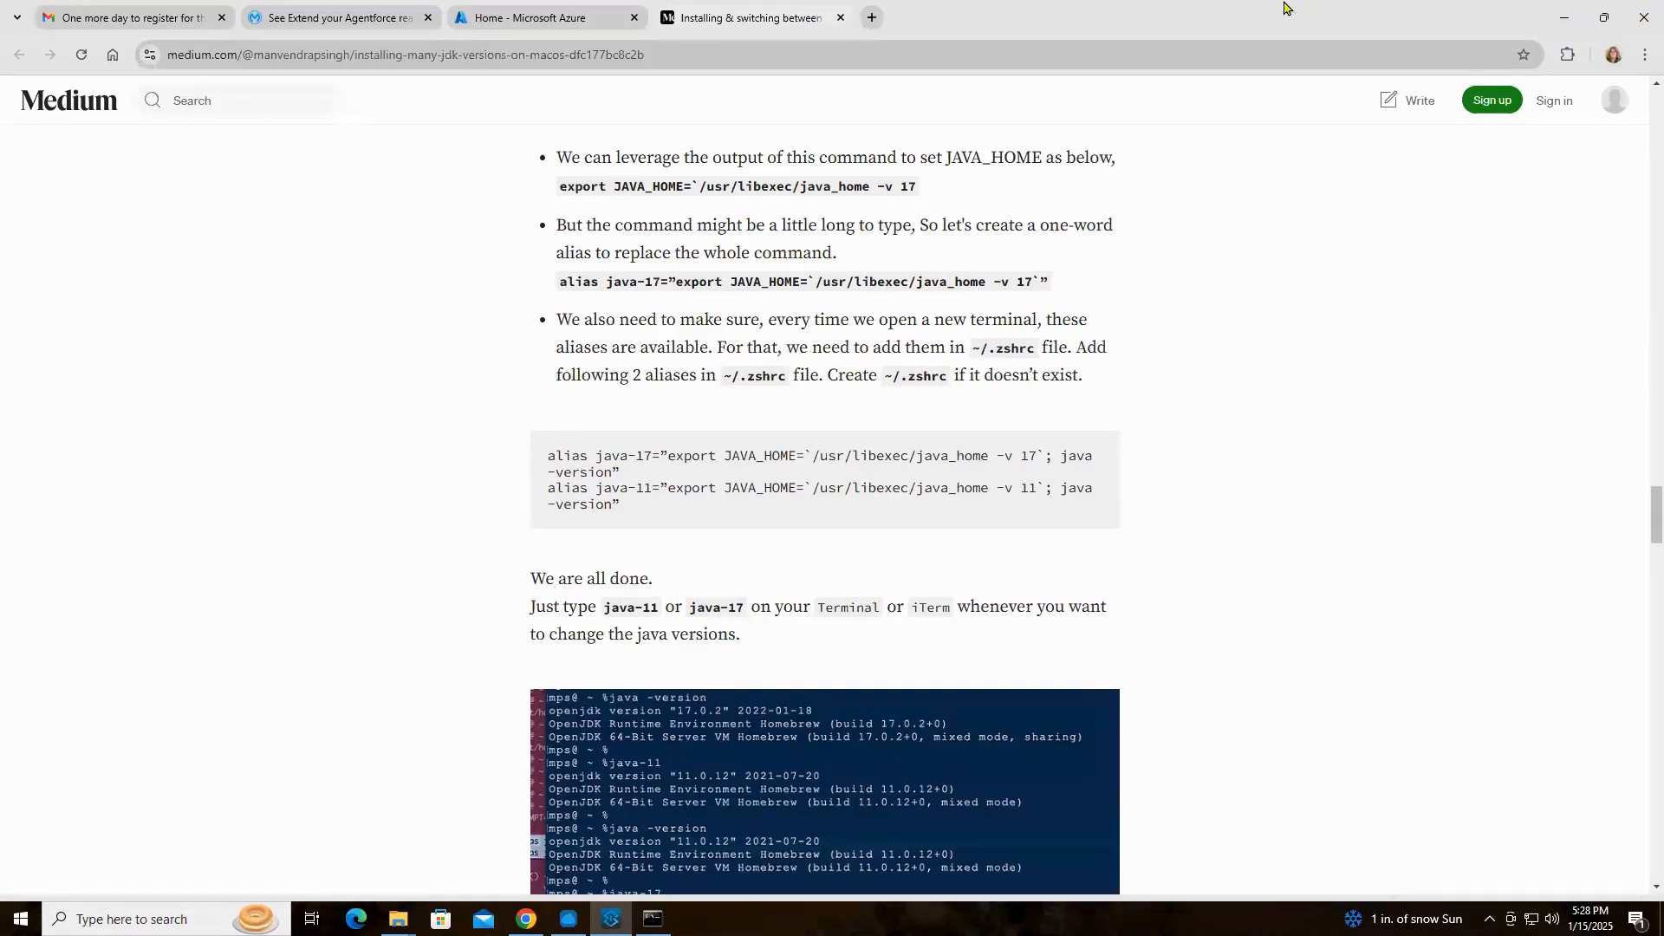
left_click(1565, 31)
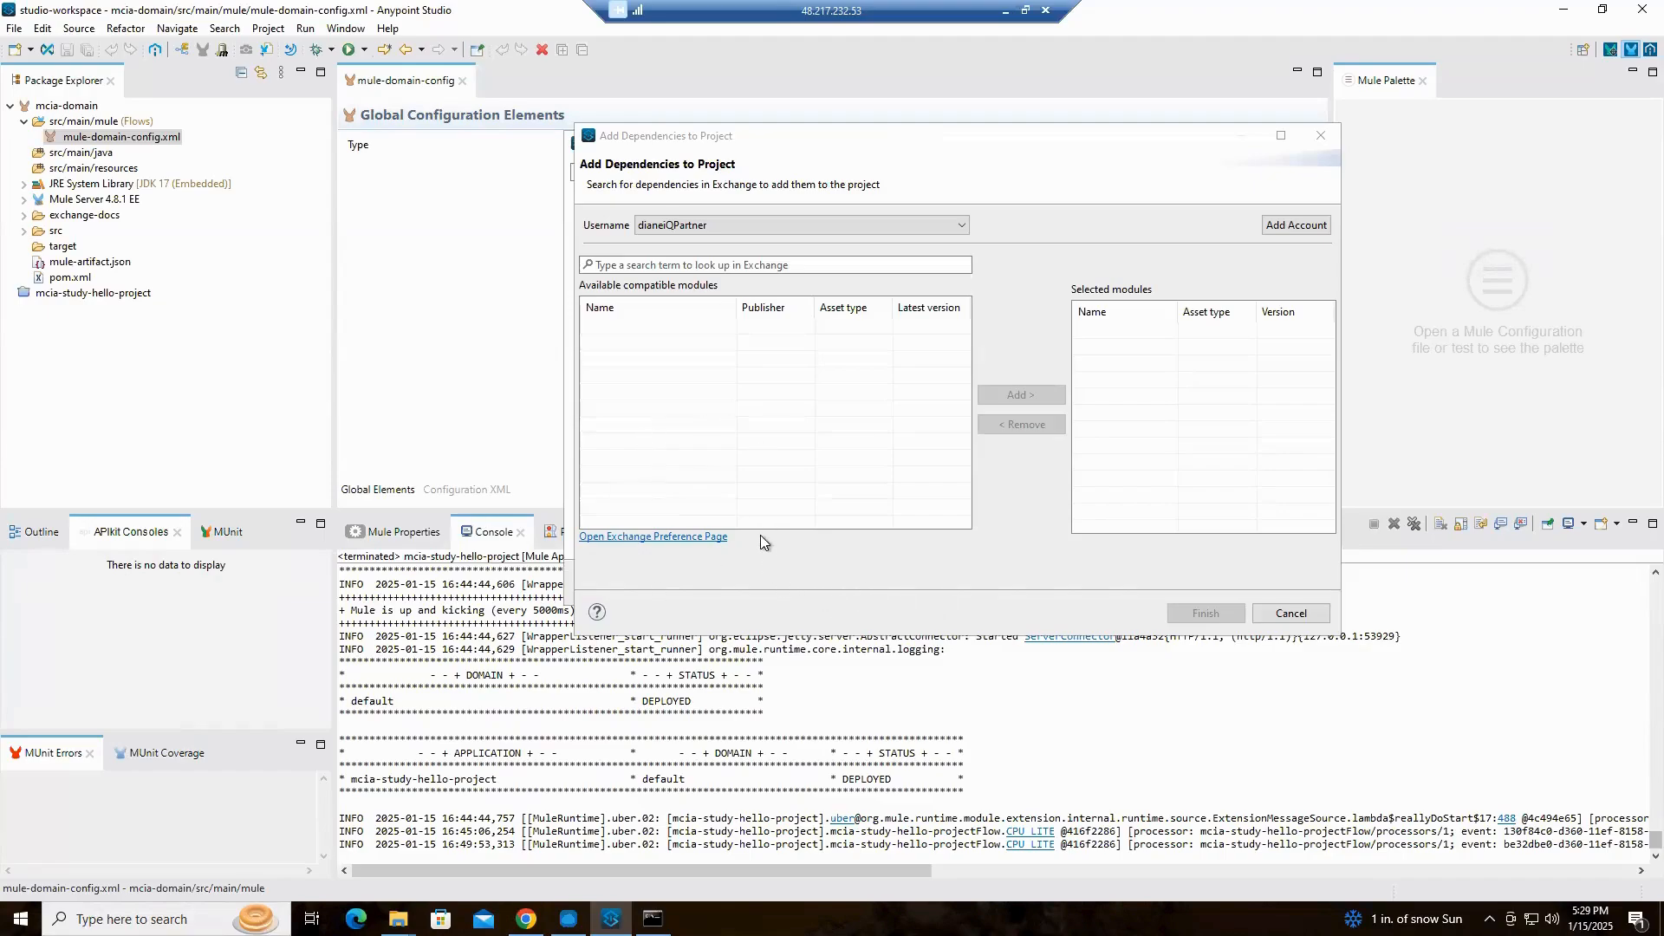
Search Exchange for HTTP, add HTTP Connector - Mule 4 version 1.10.3 to the mcia-domain project's modules, and apply the change
left_click_drag(959, 143, 860, 137)
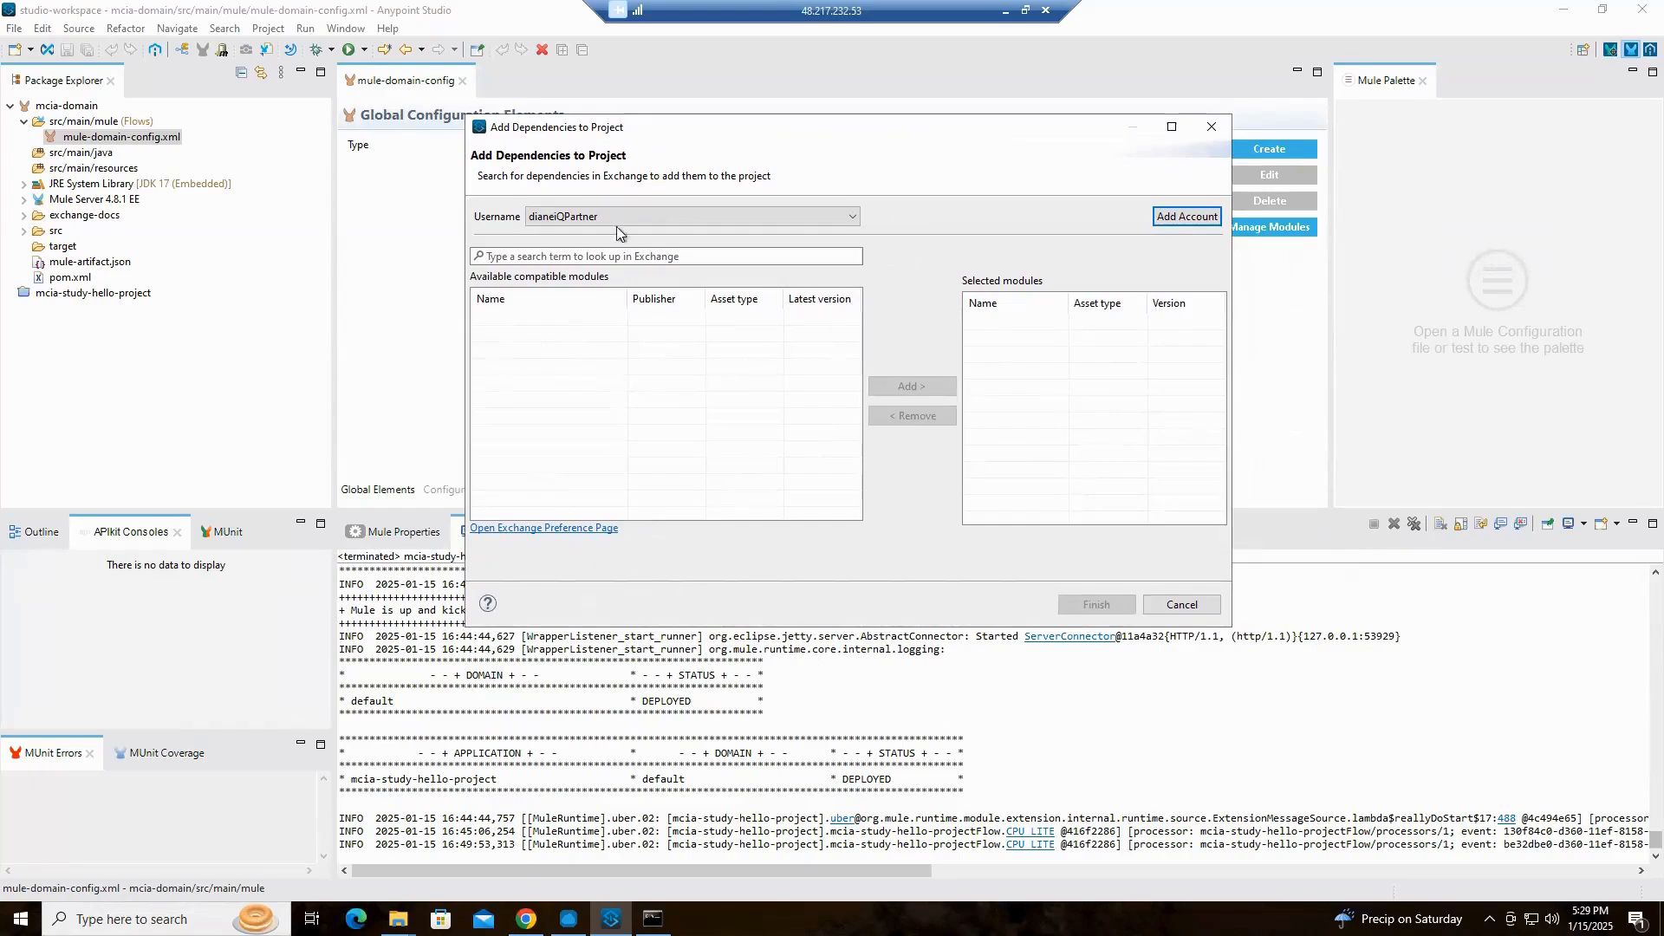
left_click(544, 251)
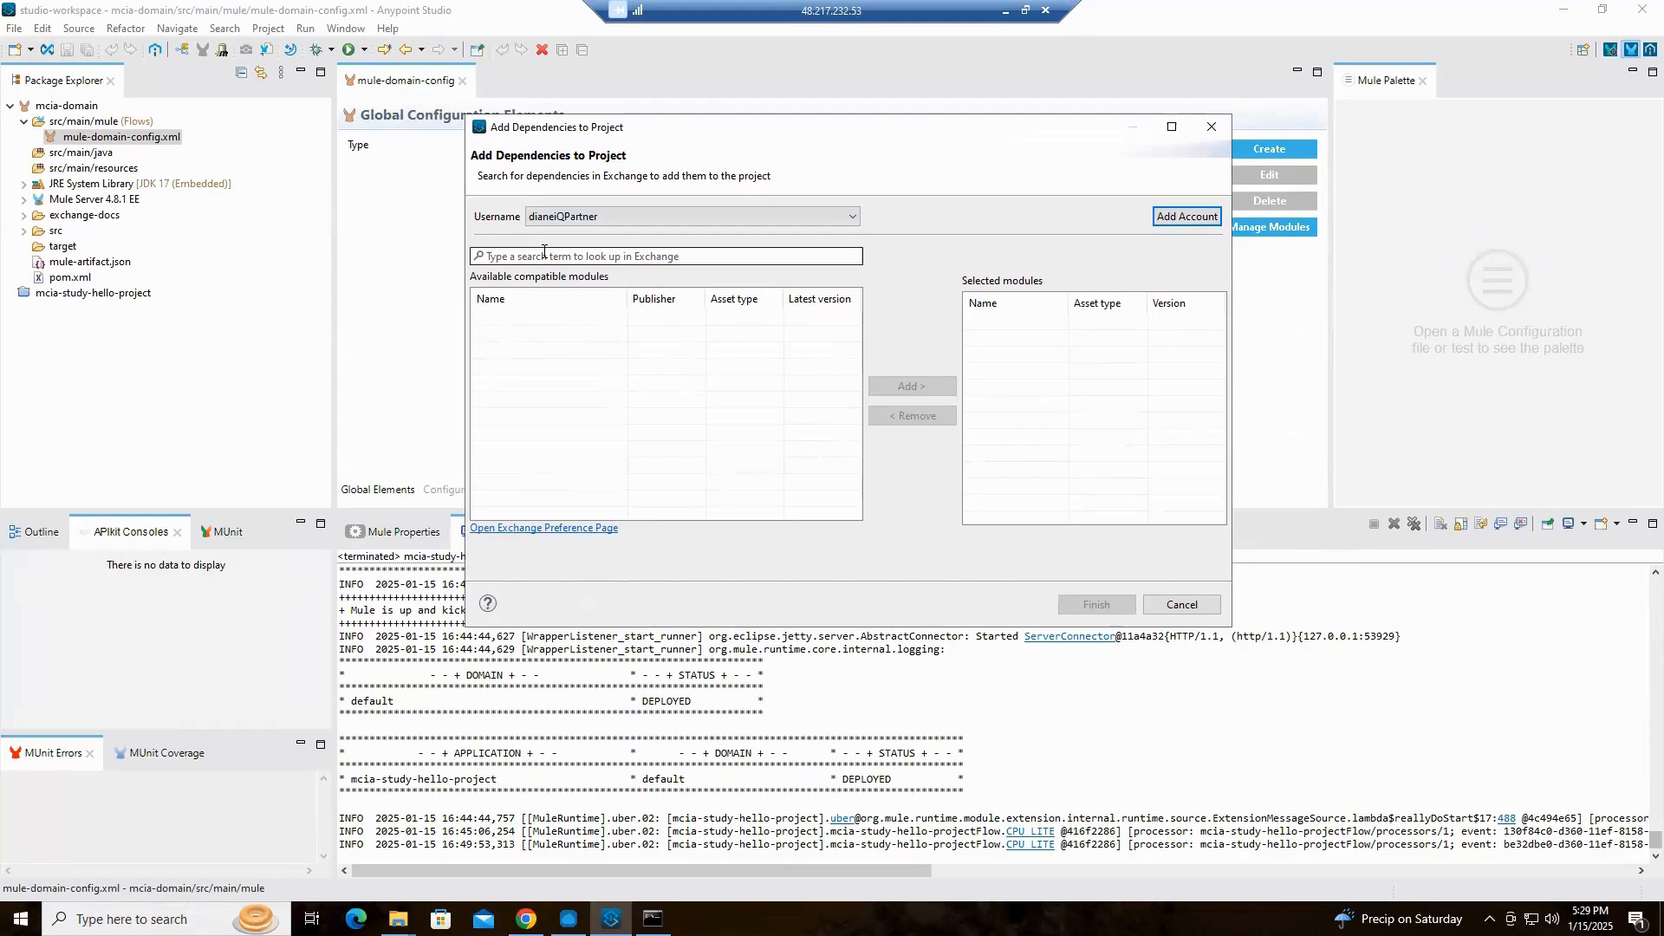
left_click(545, 251)
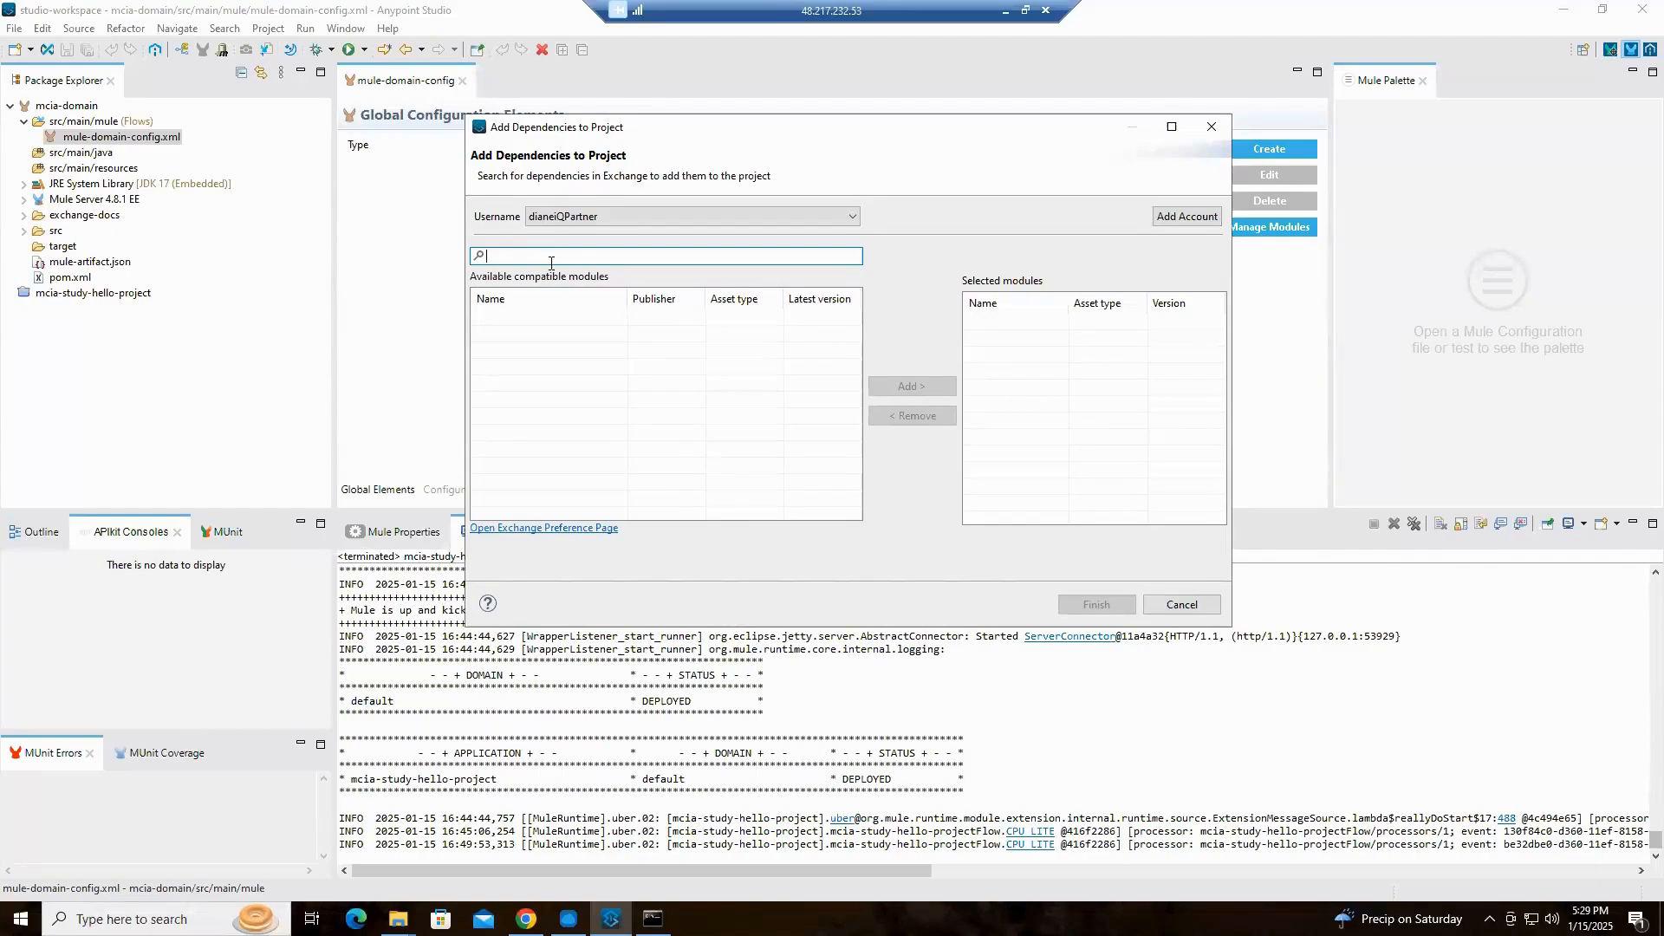
type("HTTP")
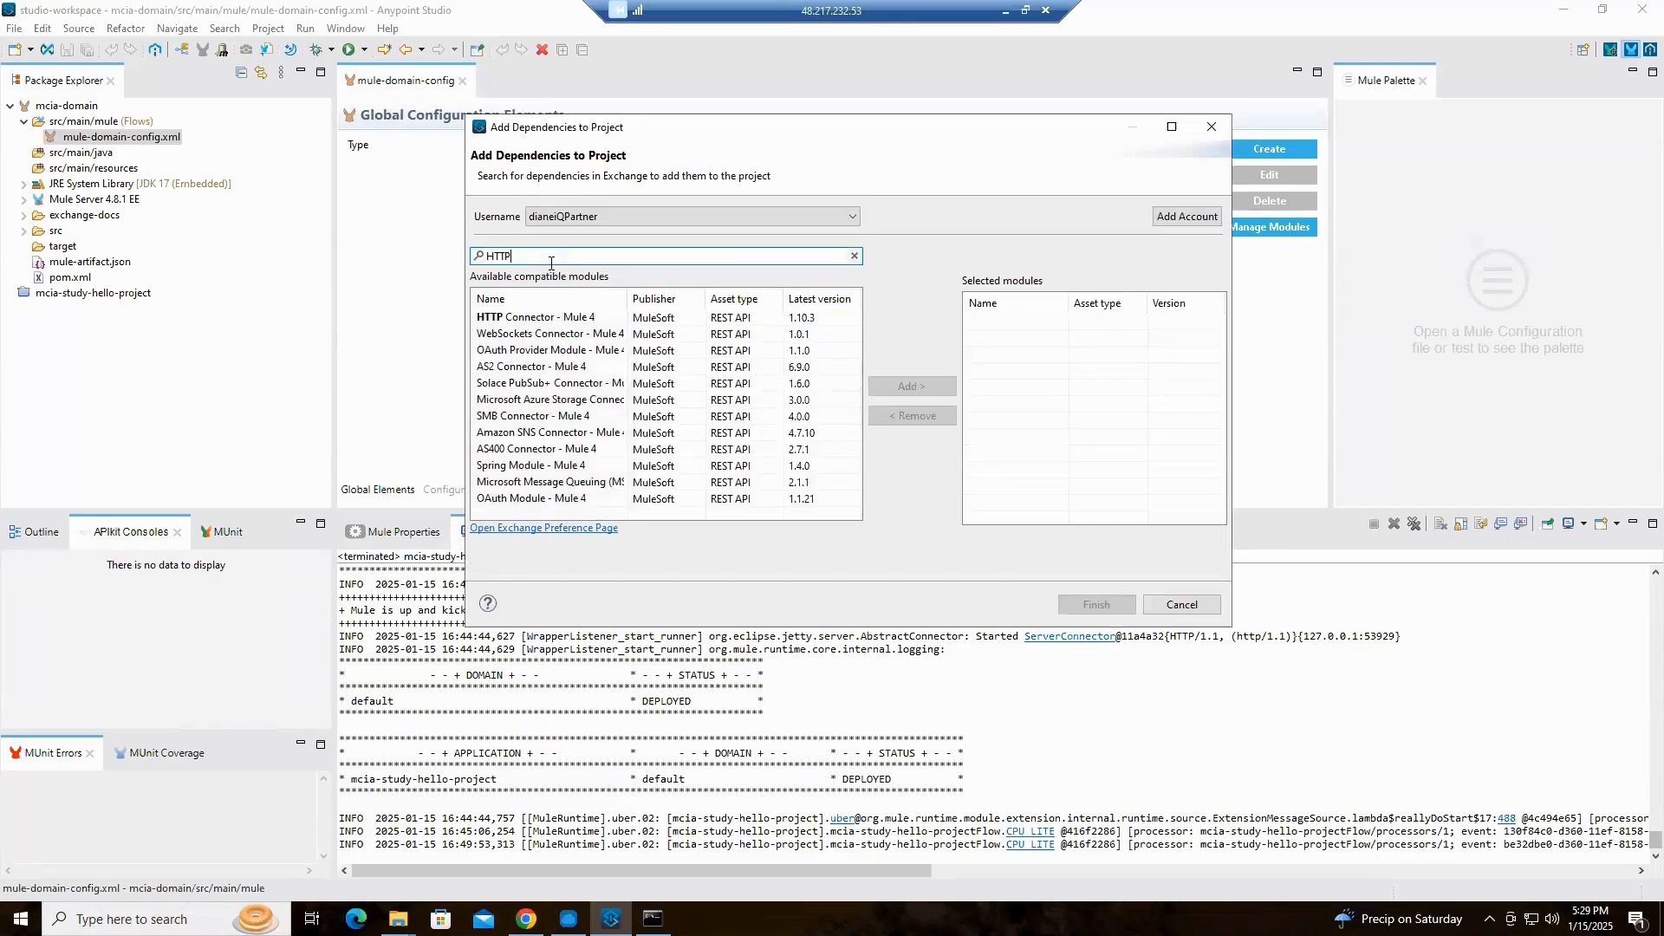
left_click(561, 325)
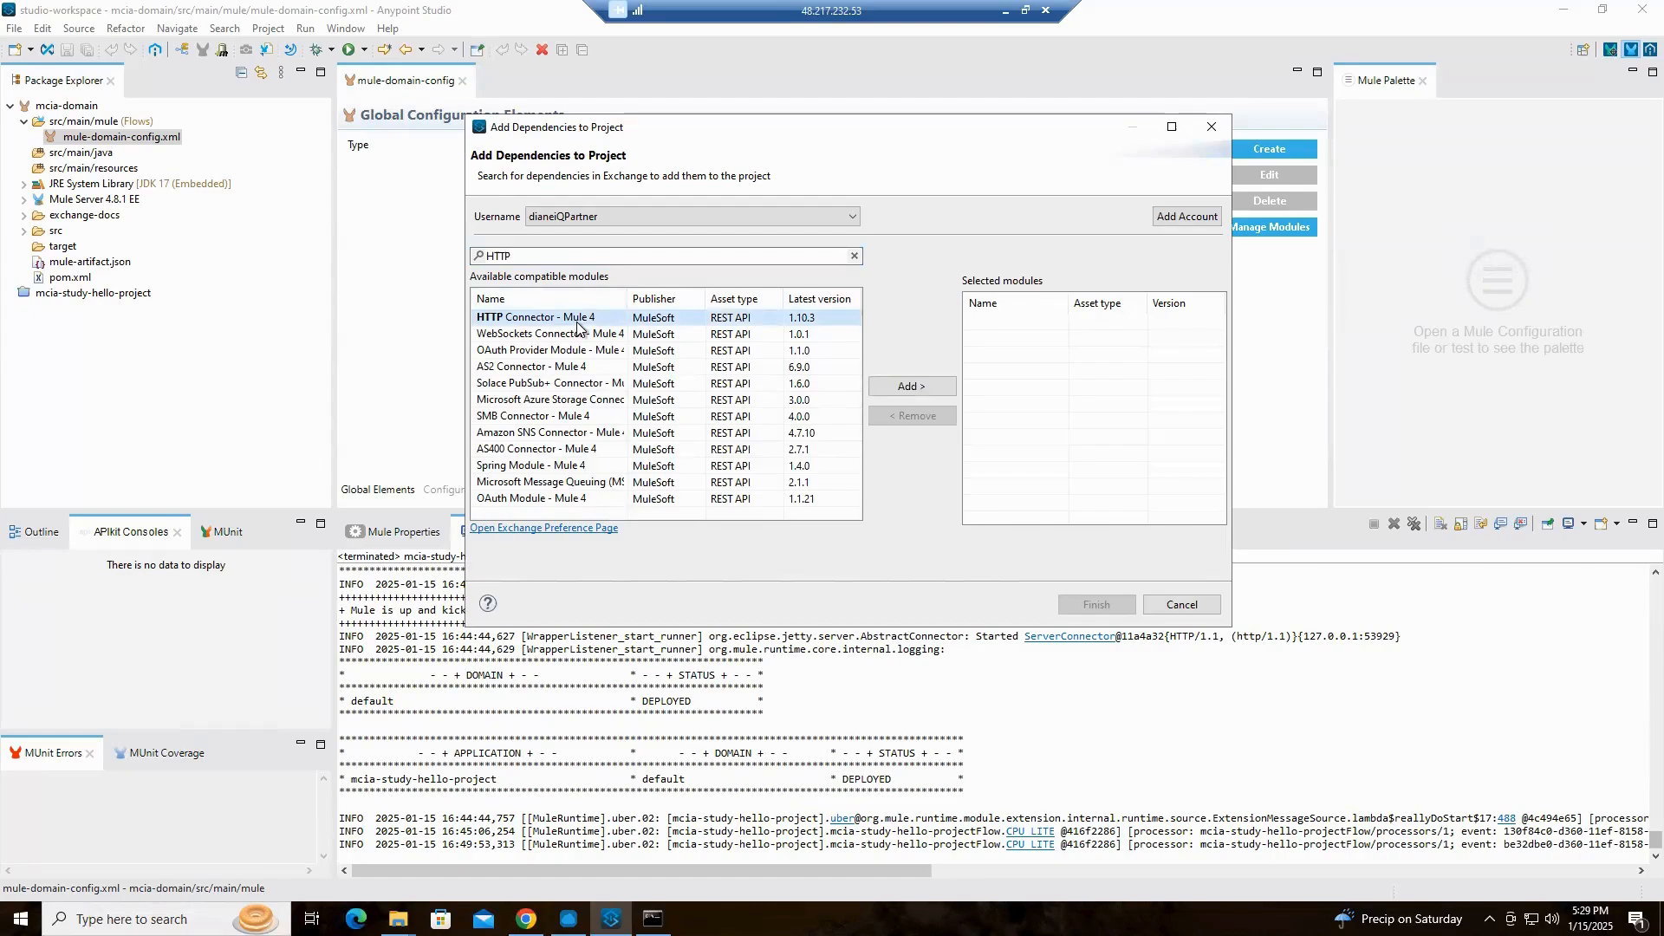
left_click(924, 388)
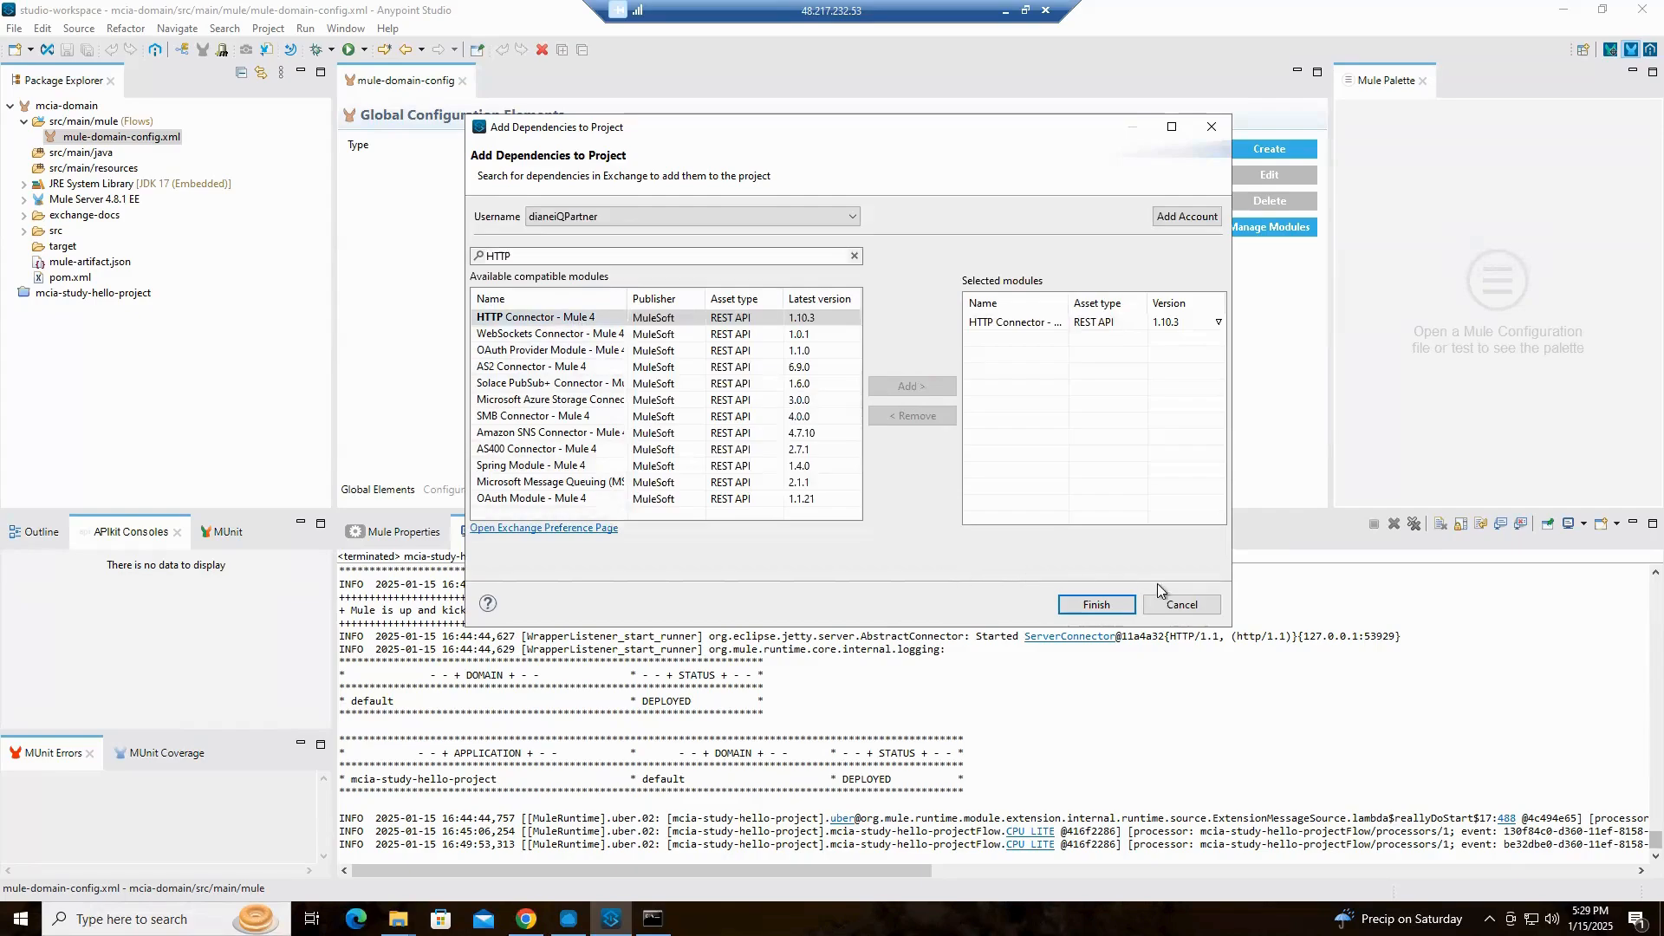
left_click(1096, 604)
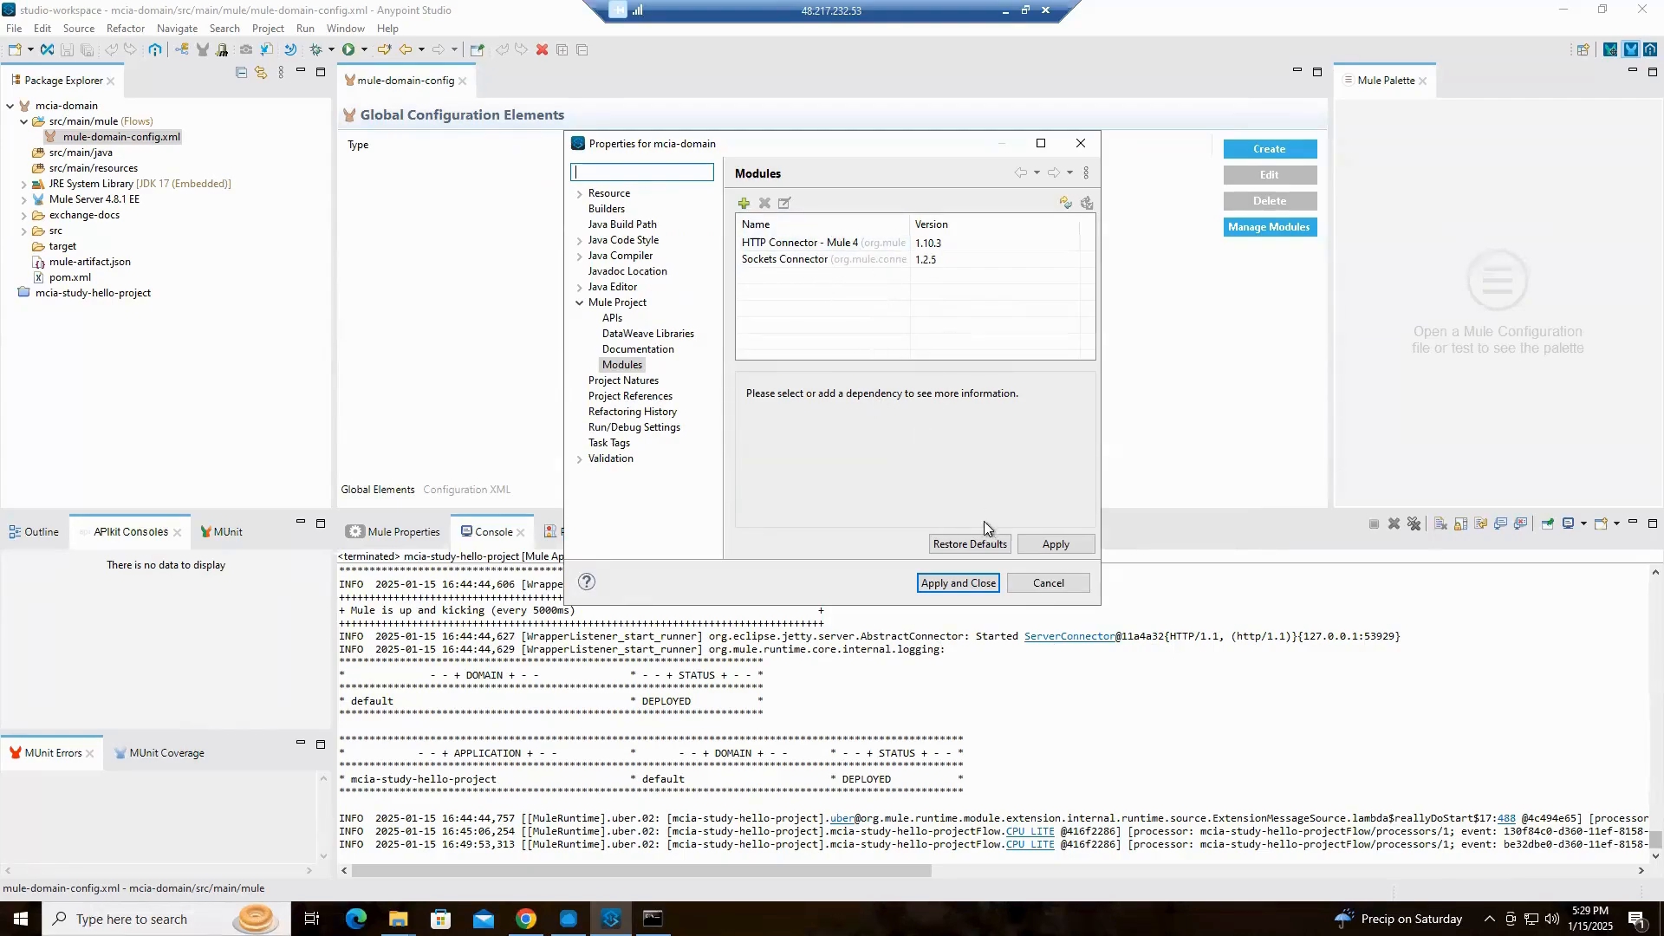
left_click(961, 582)
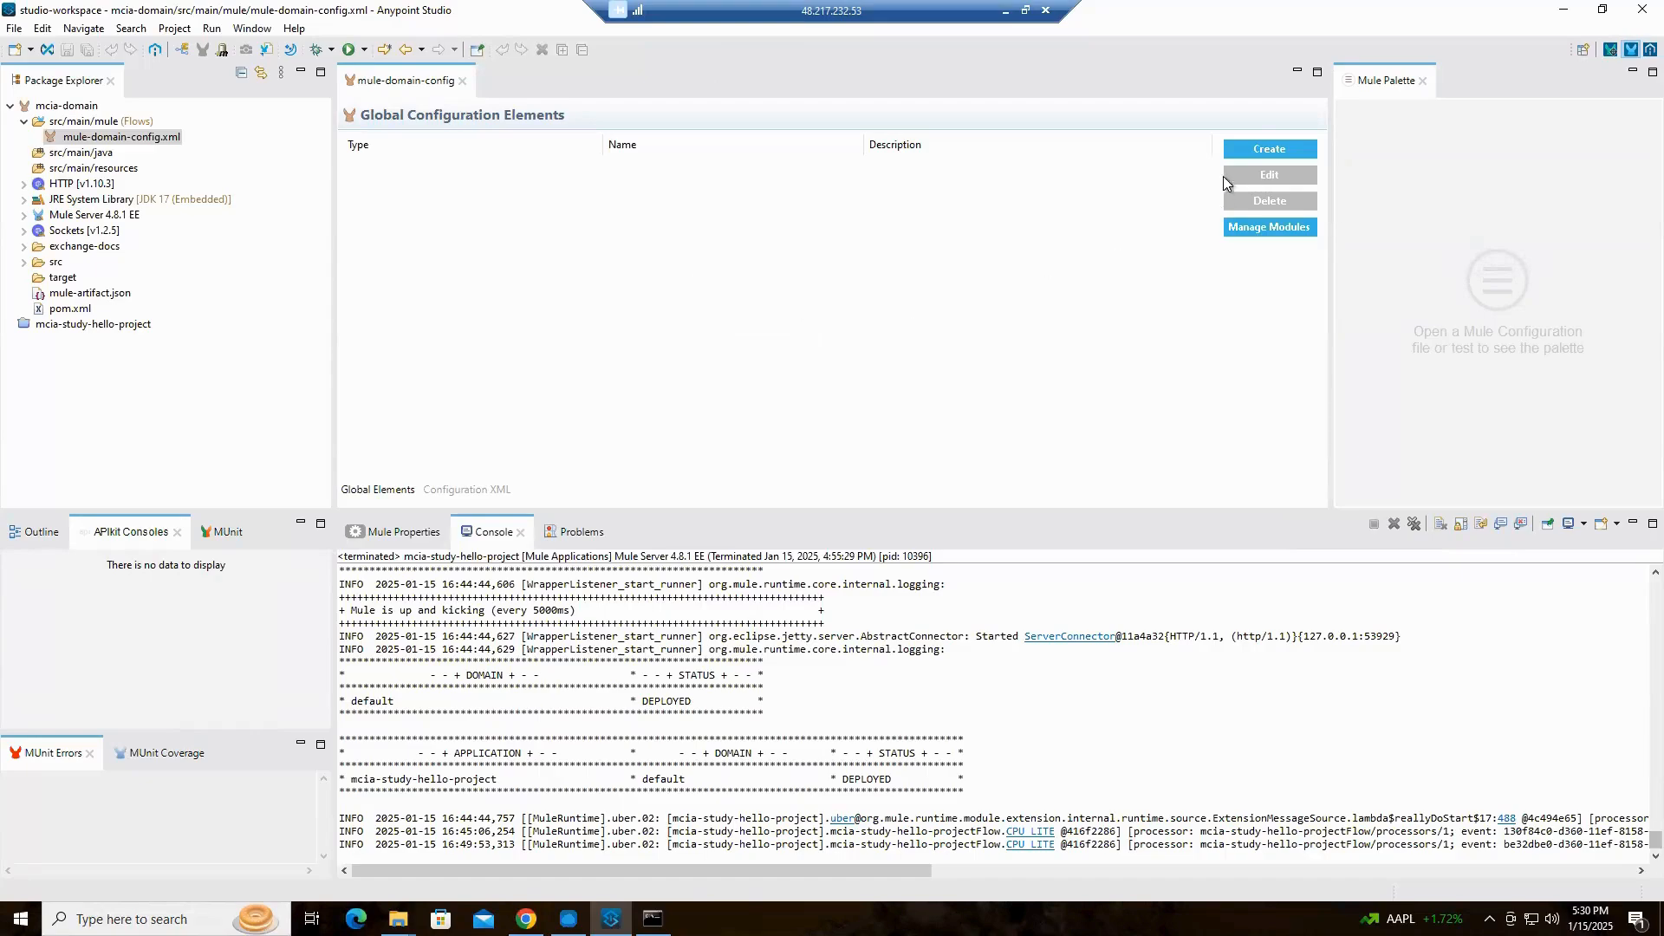
Create an HTTP Listener config global element with its default settings in mule-domain-config.xml and save the file
left_click(1271, 152)
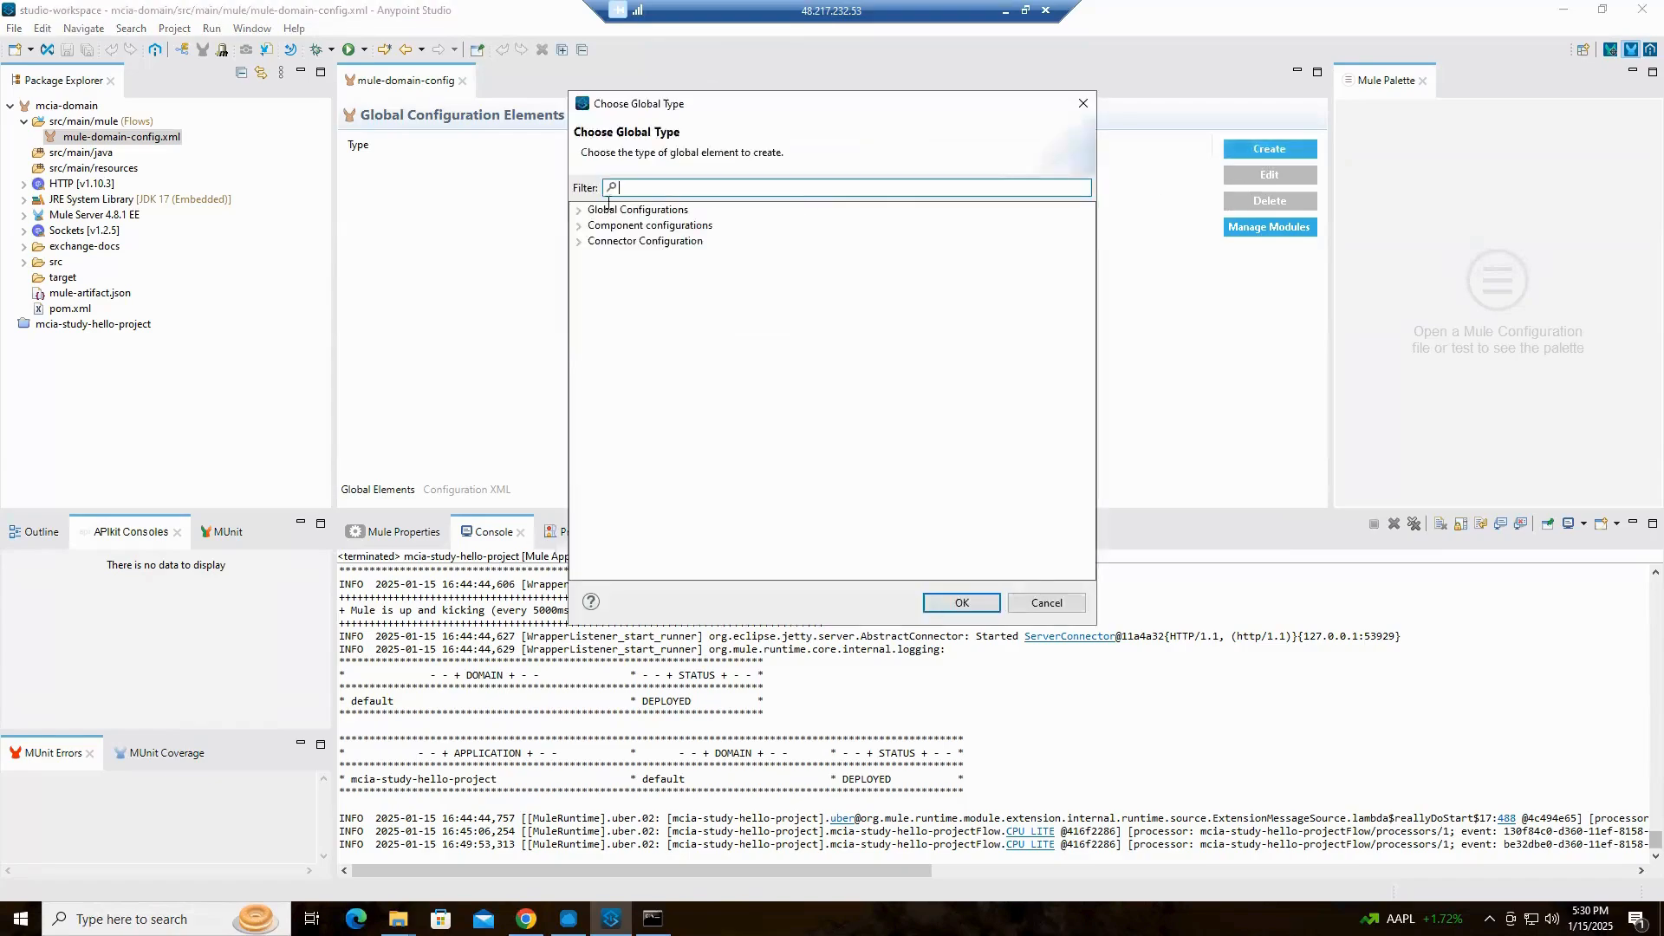
left_click(579, 243)
left_click(672, 187)
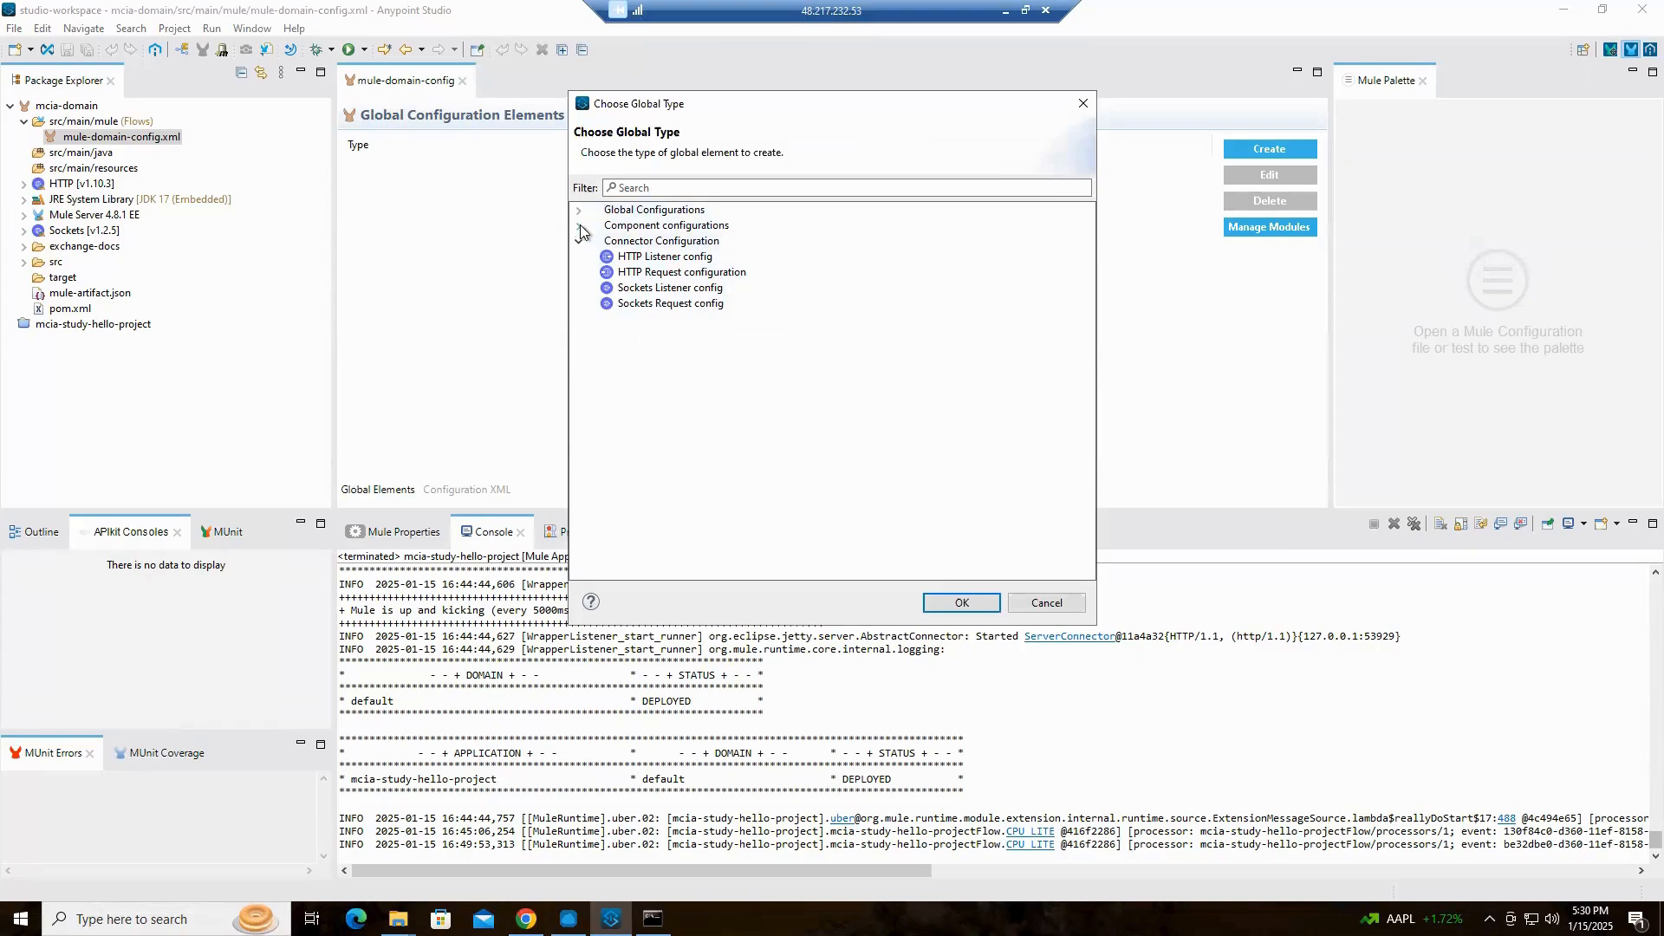
double_click(676, 260)
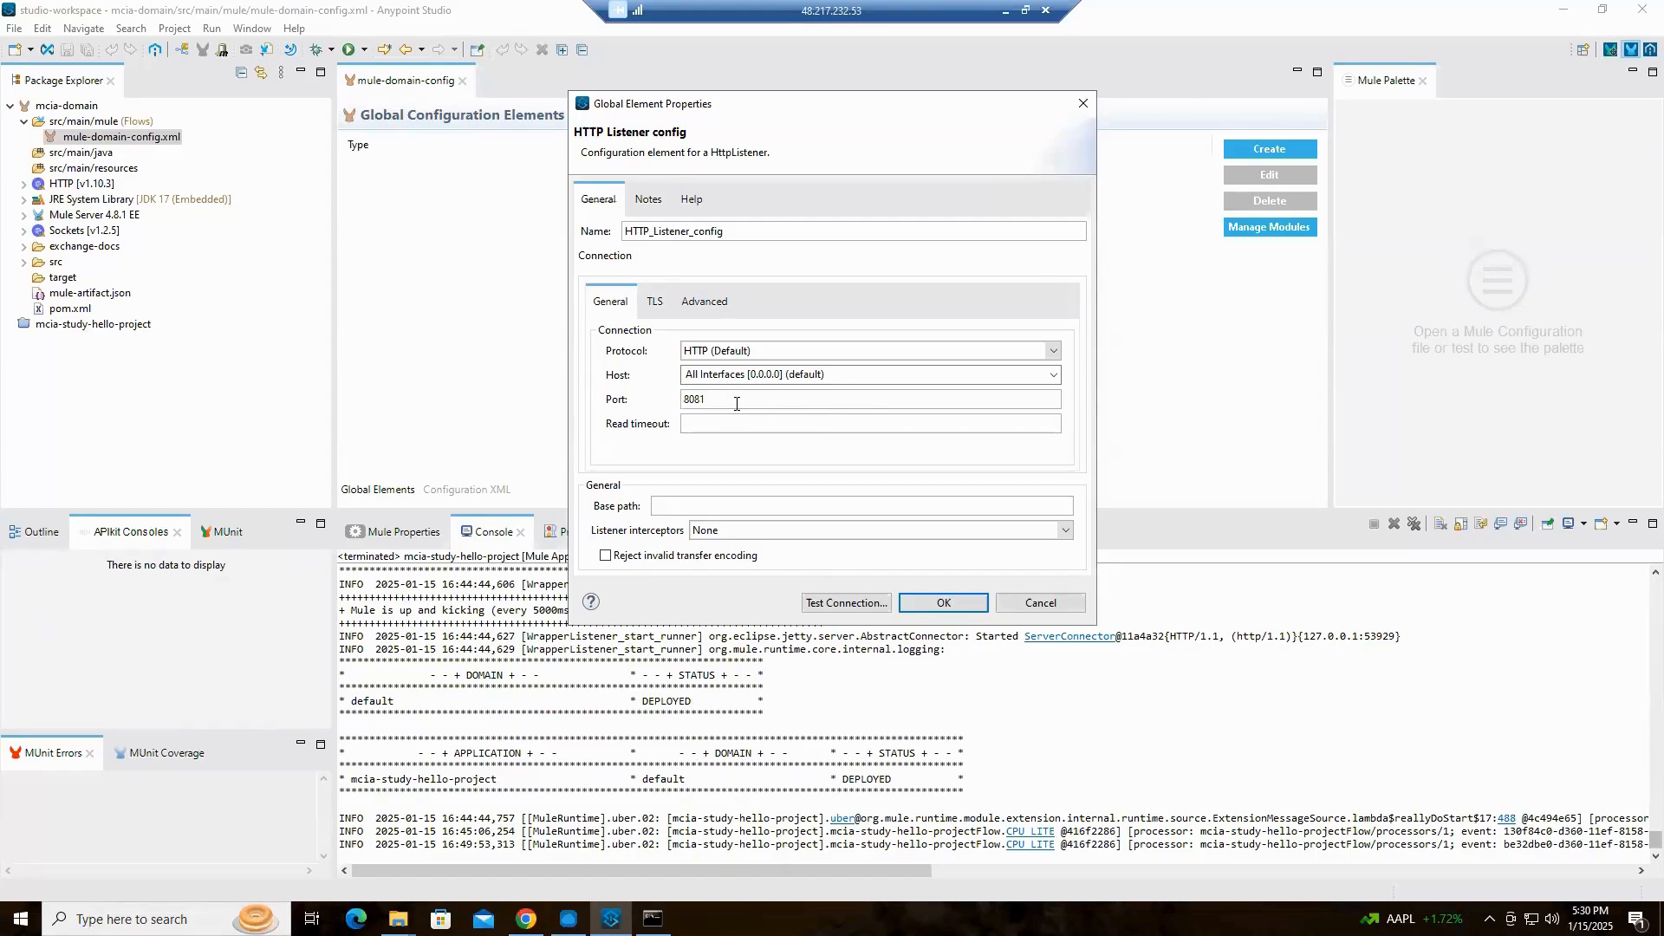
left_click(936, 611)
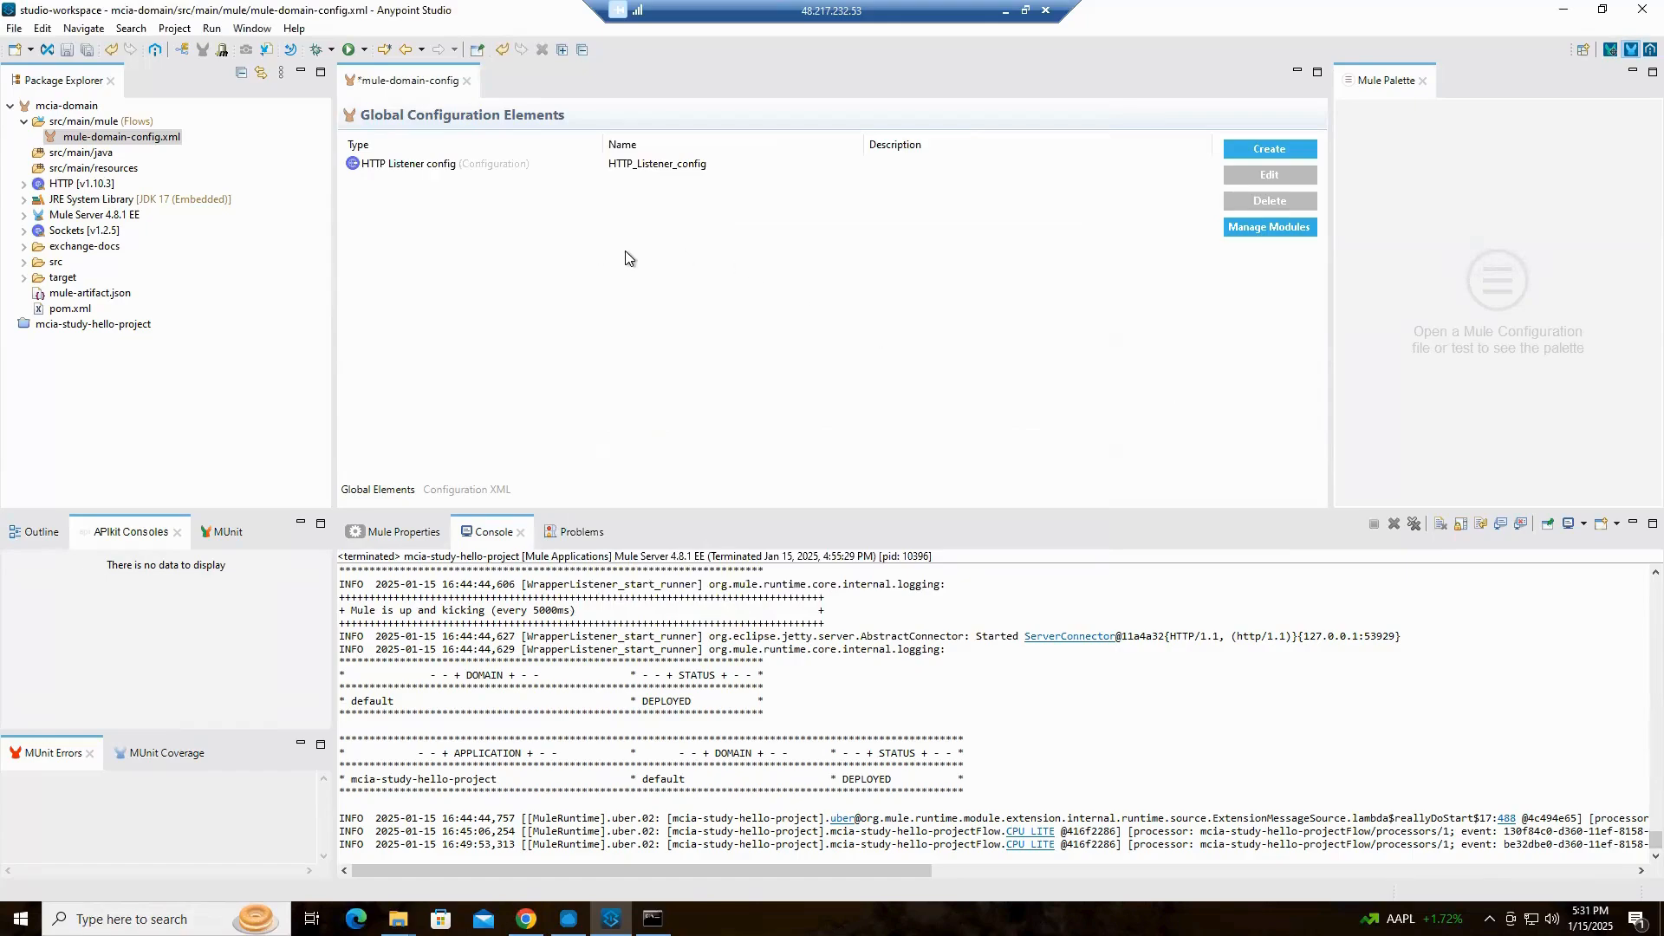
left_click(66, 51)
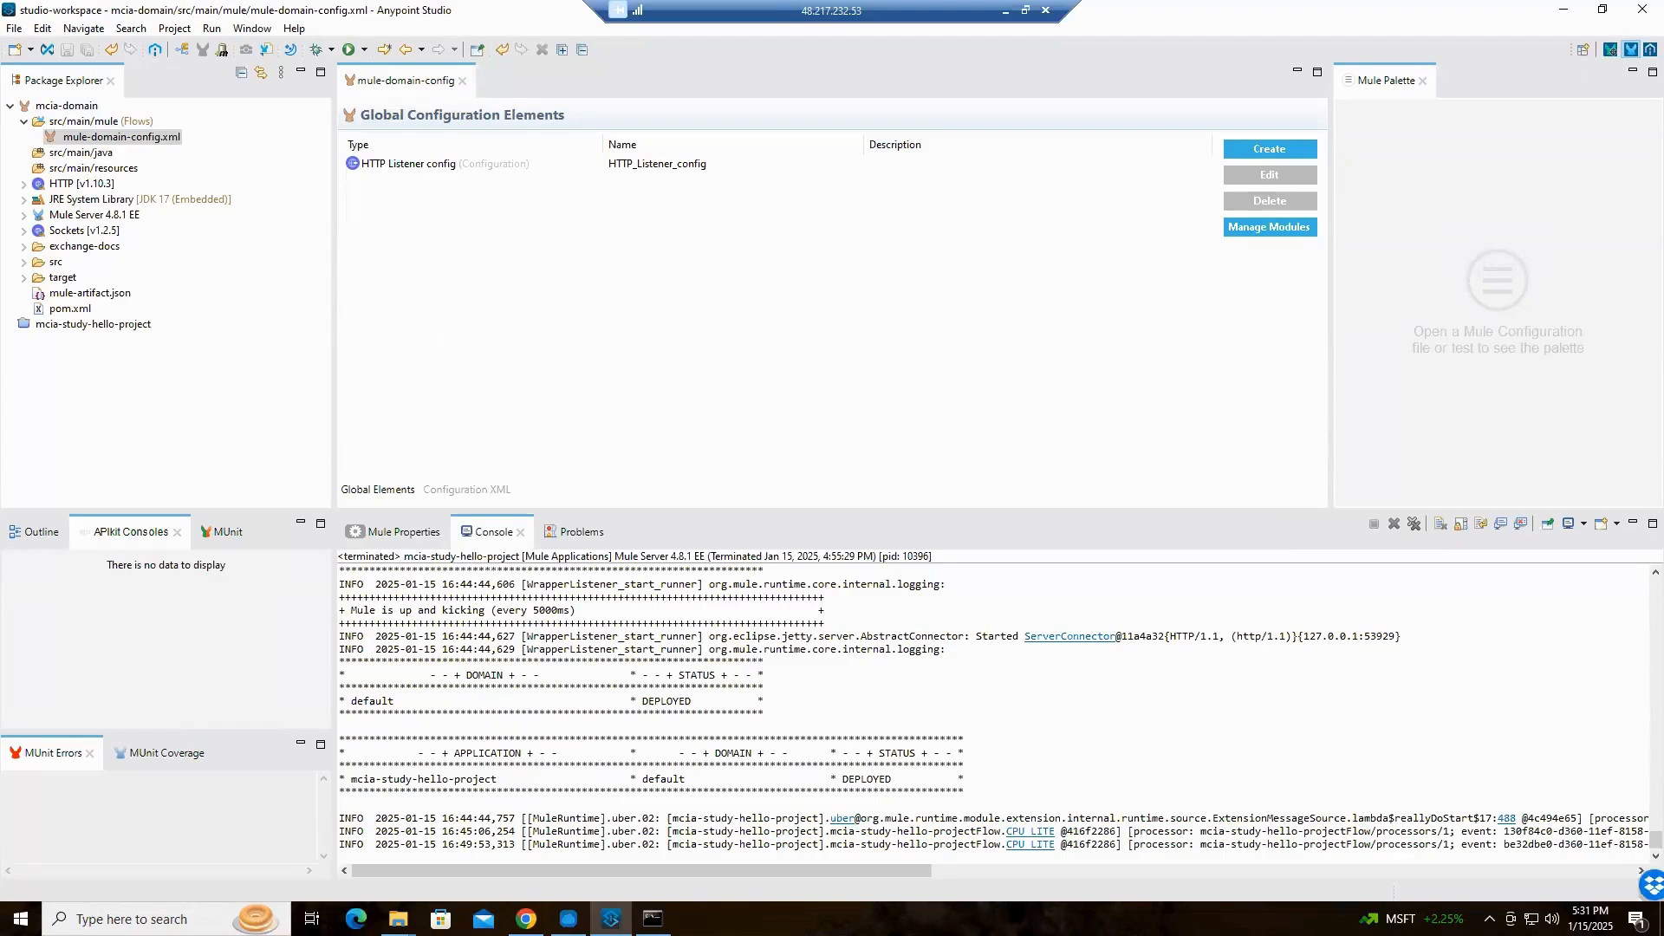
Switch to PowerPoint to review the Global Elements slide with its example configurations, and return to Anypoint Studio
key("alt+Tab")
left_click(243, 493)
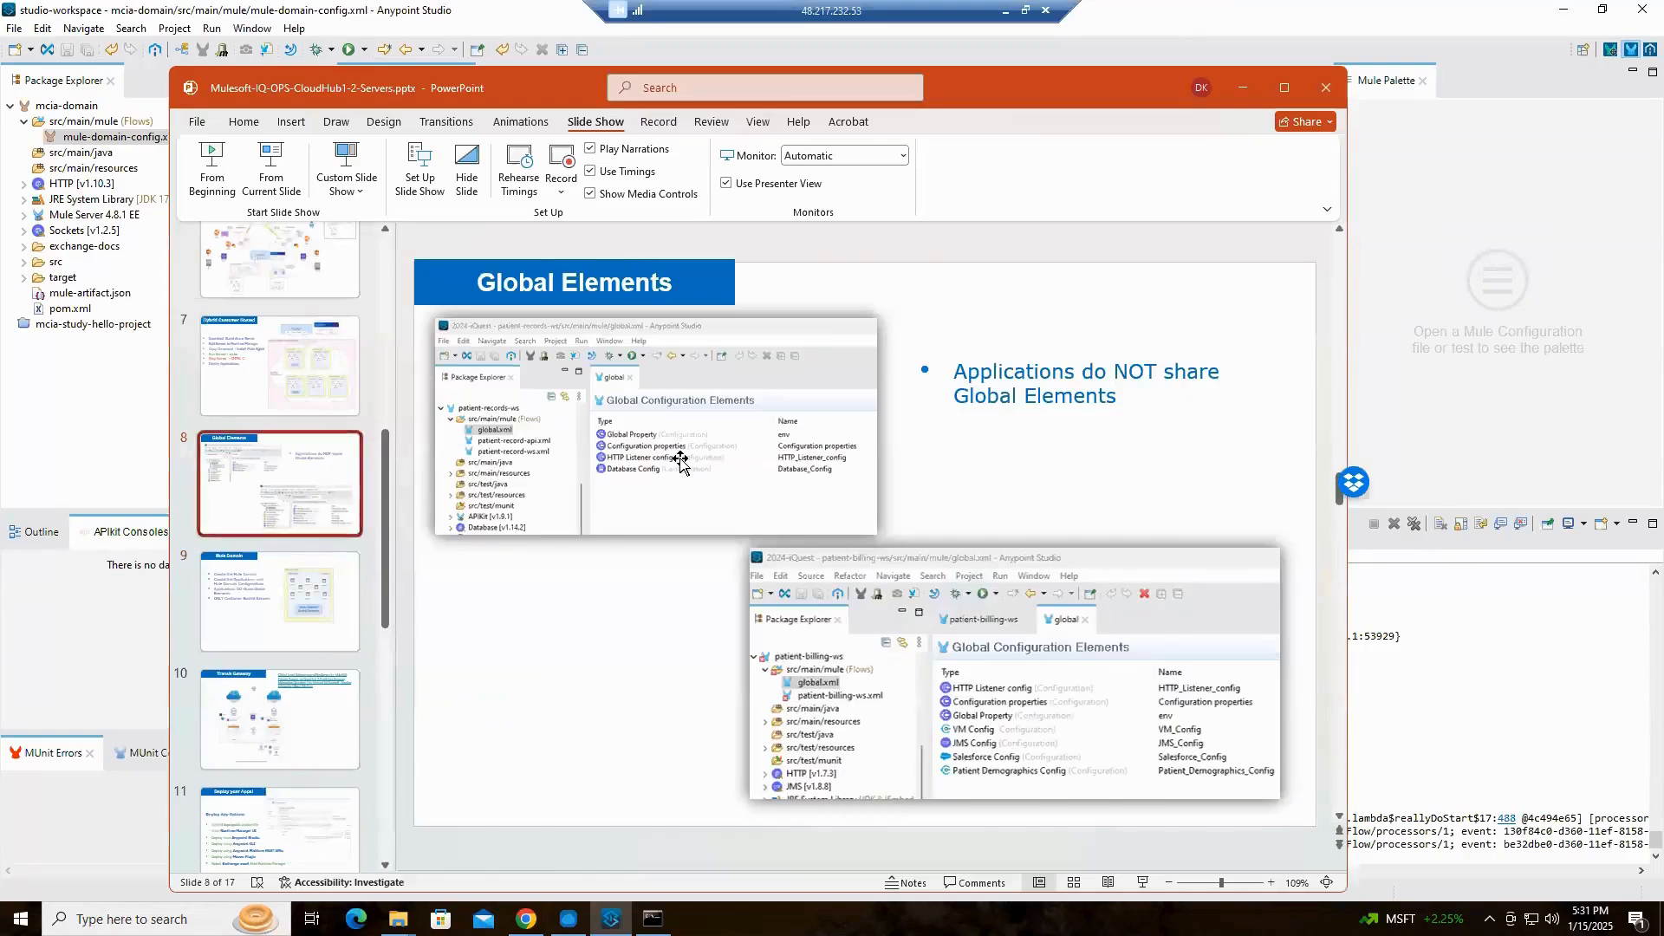
left_click(680, 462)
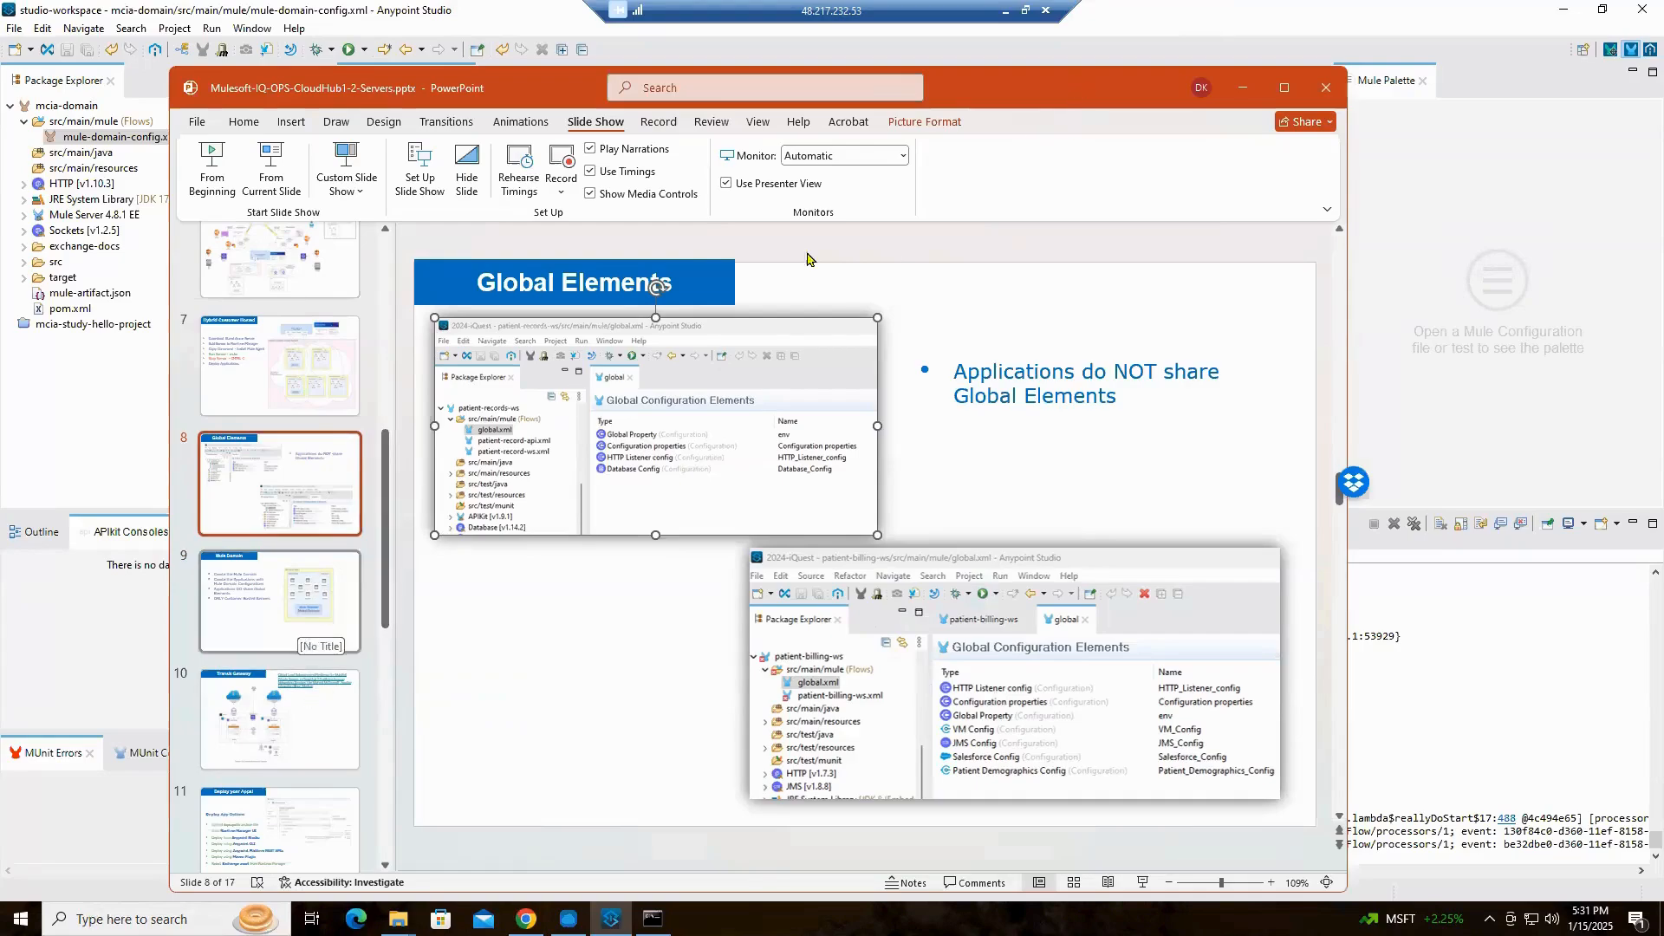
left_click(1243, 88)
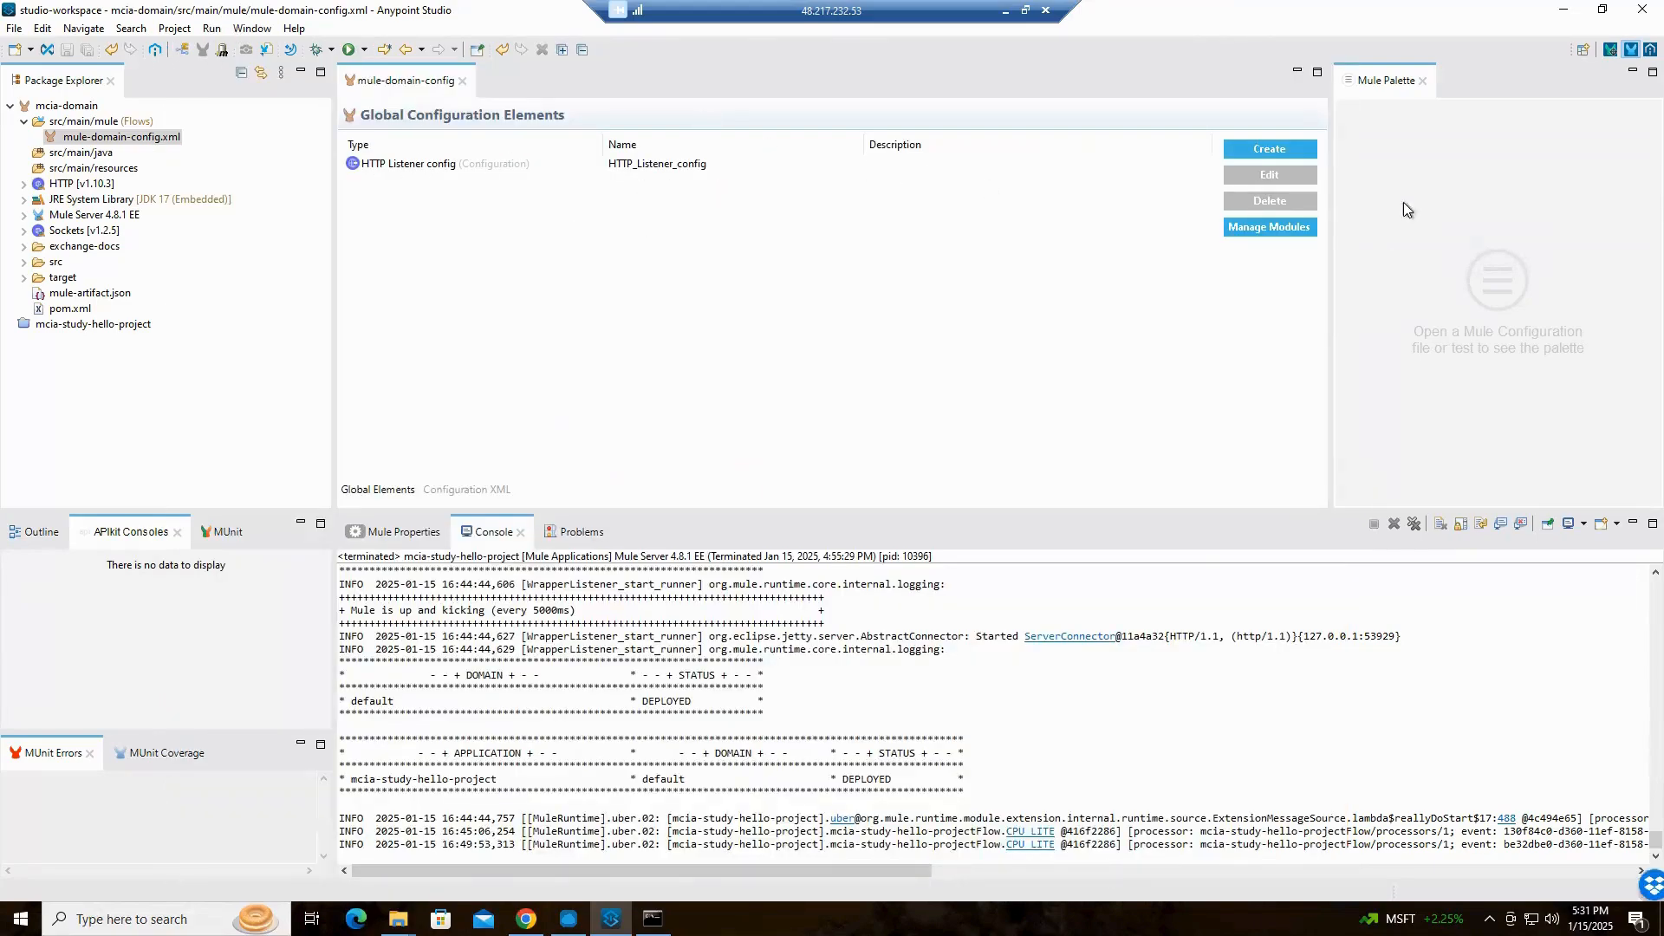
Examine the global, component and connector configuration types that can be created in the domain project, without creating any
left_click(1271, 149)
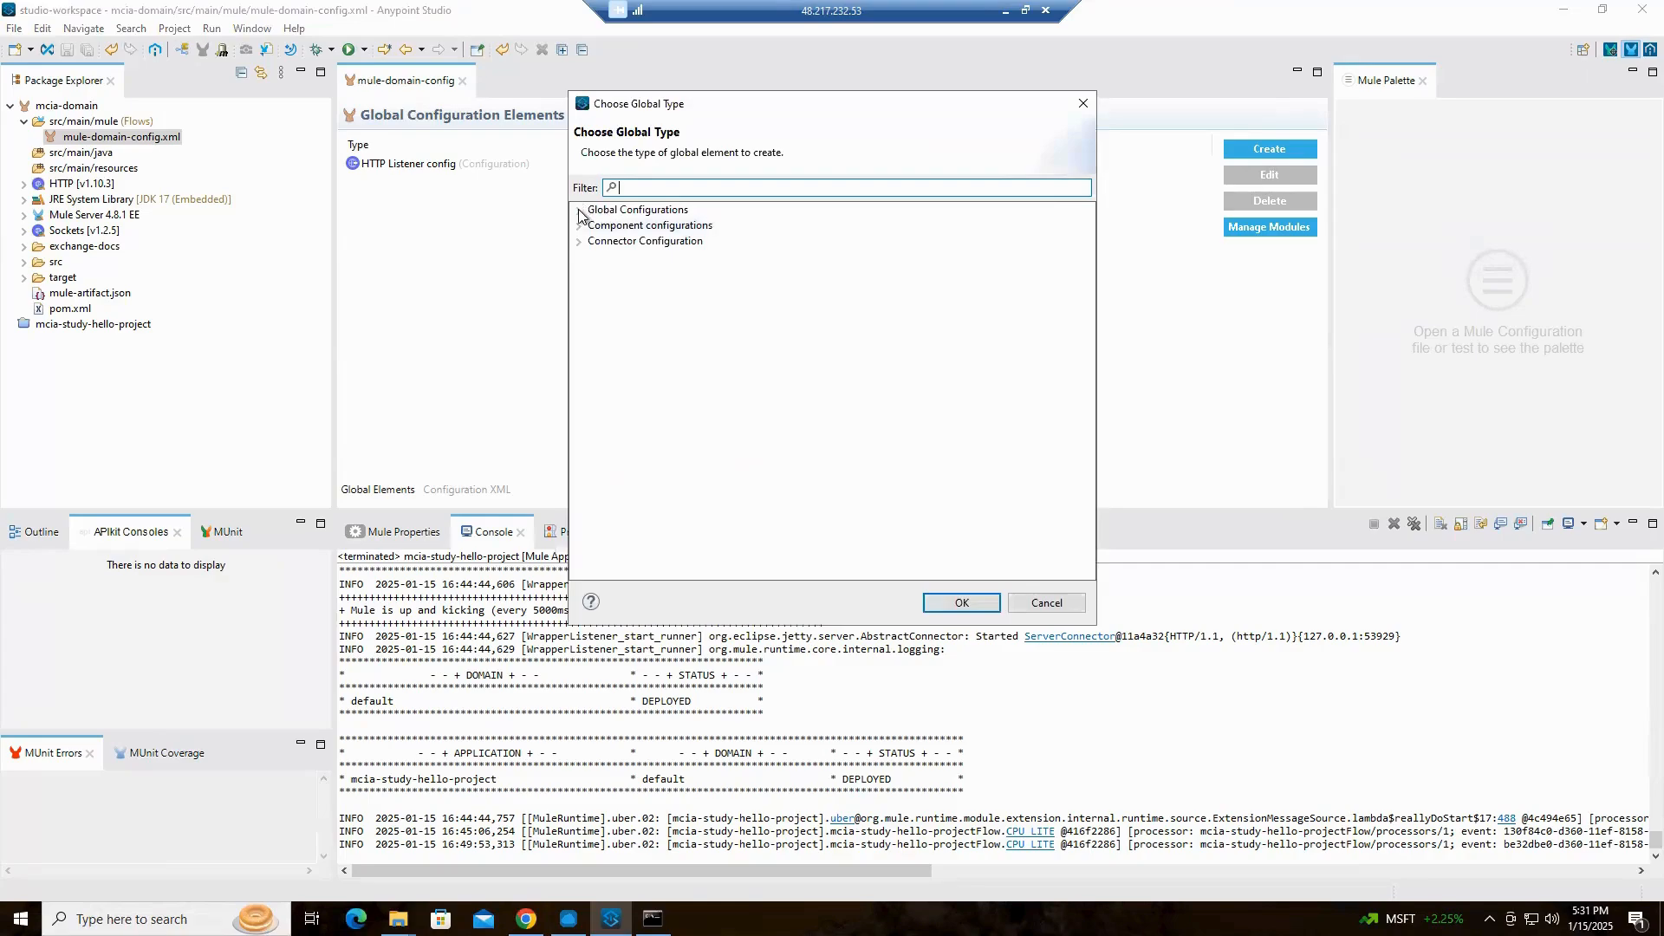
left_click(579, 210)
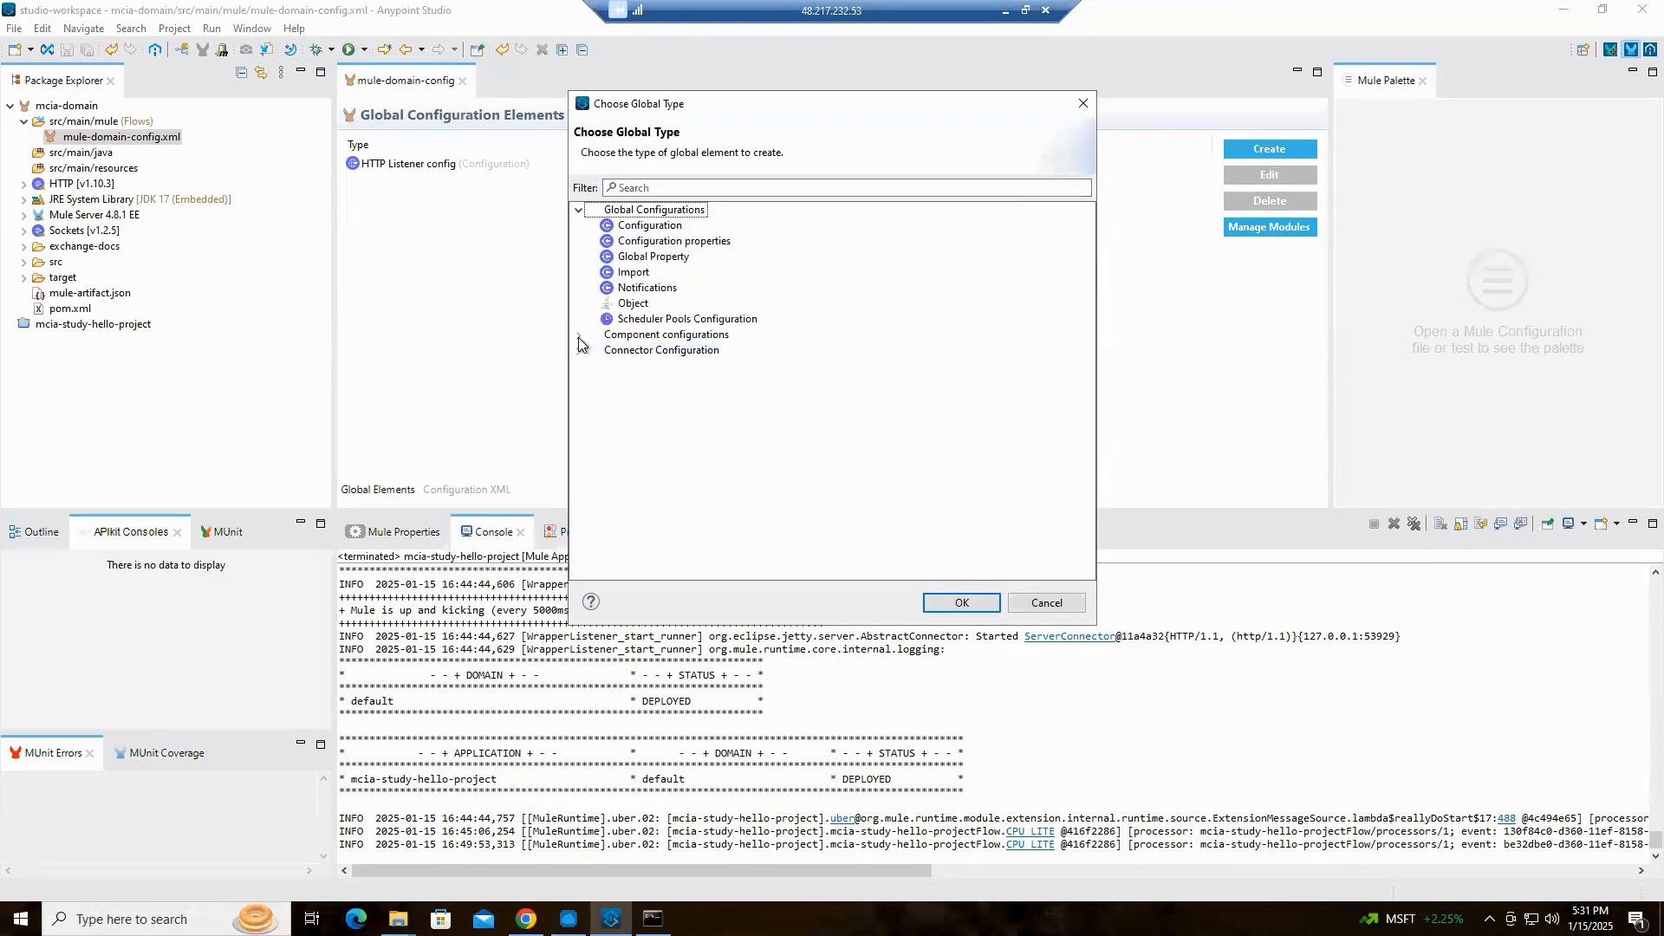
left_click(579, 335)
scroll(793, 437, "down", 1)
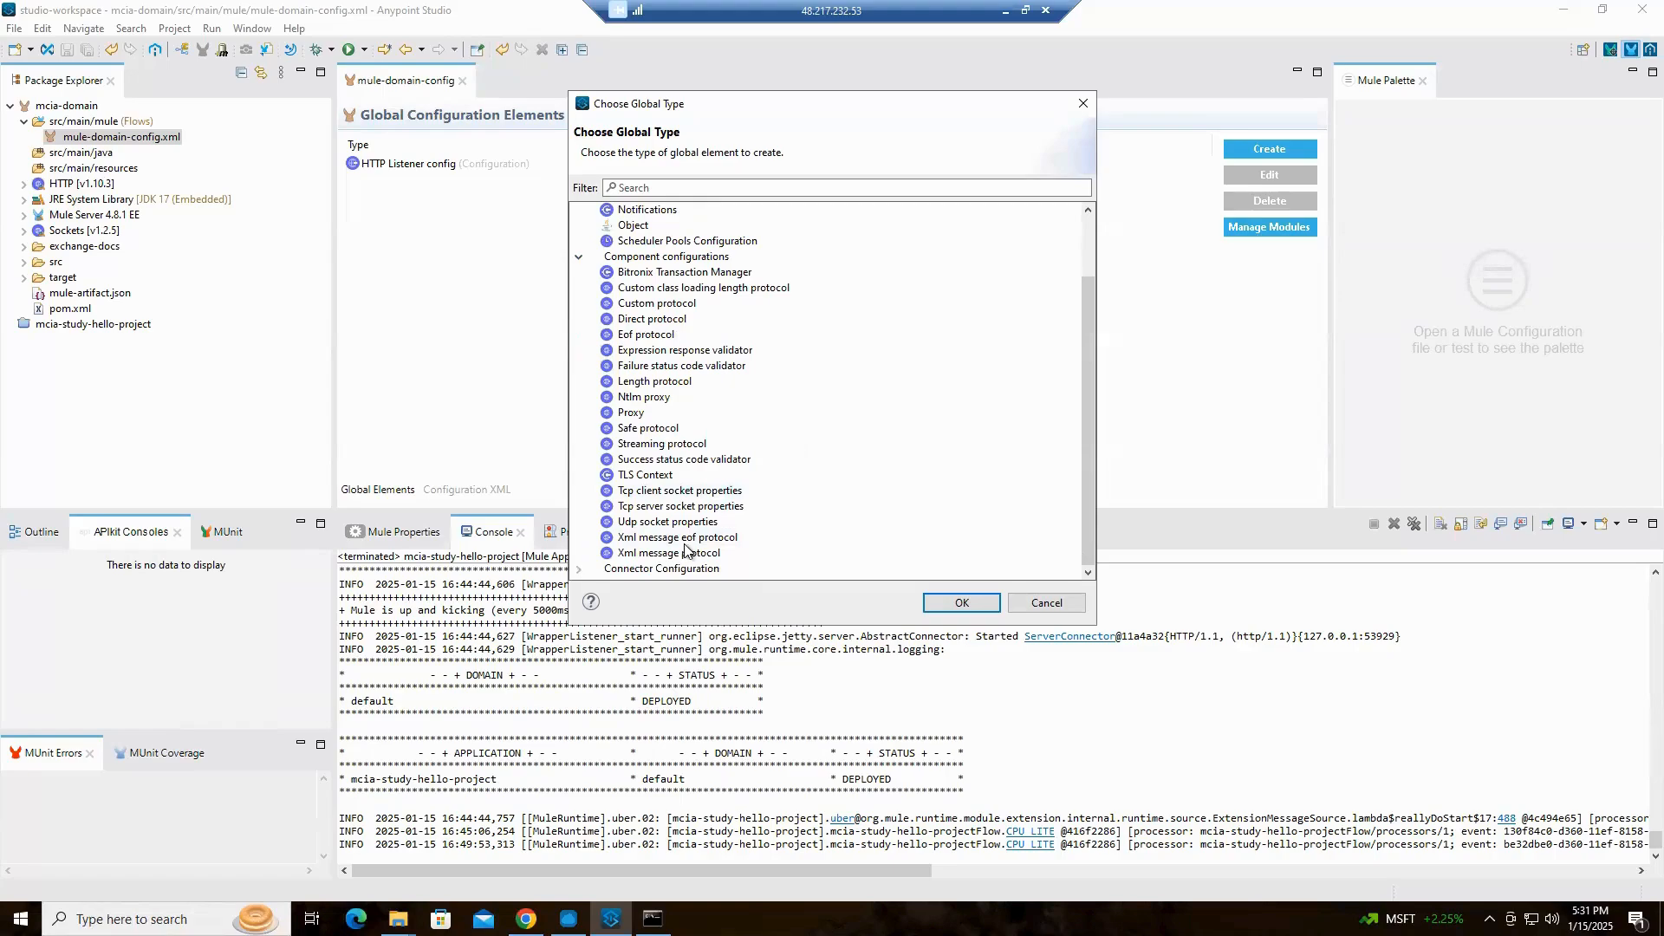
left_click(579, 569)
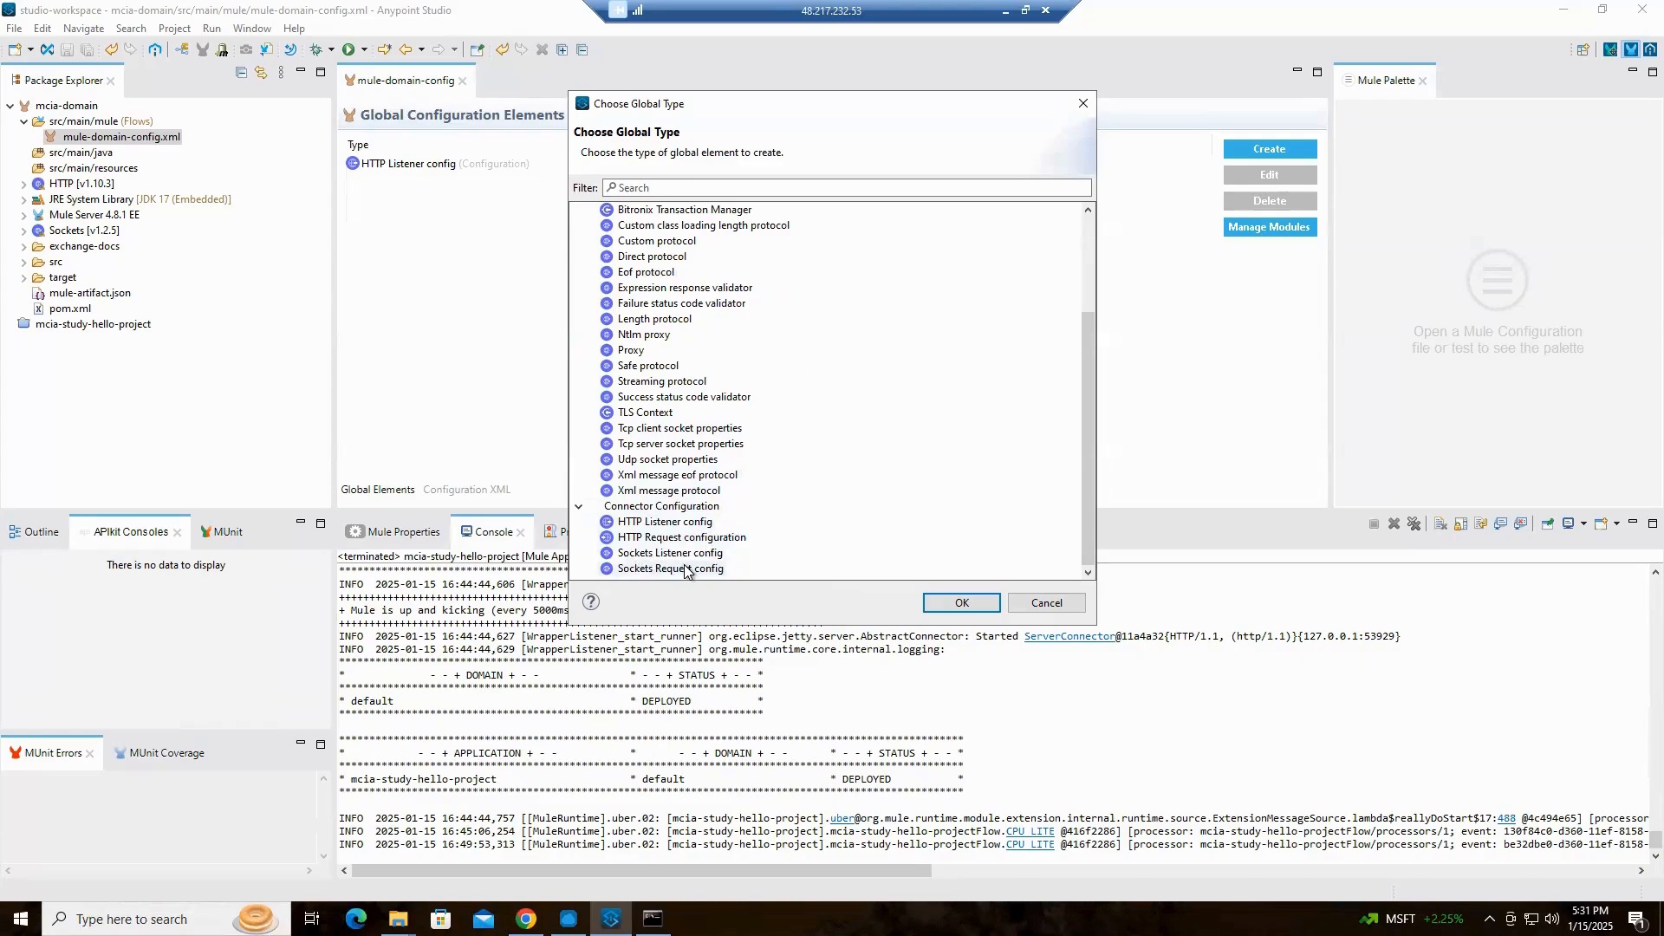
scroll(832, 408, "up", 3)
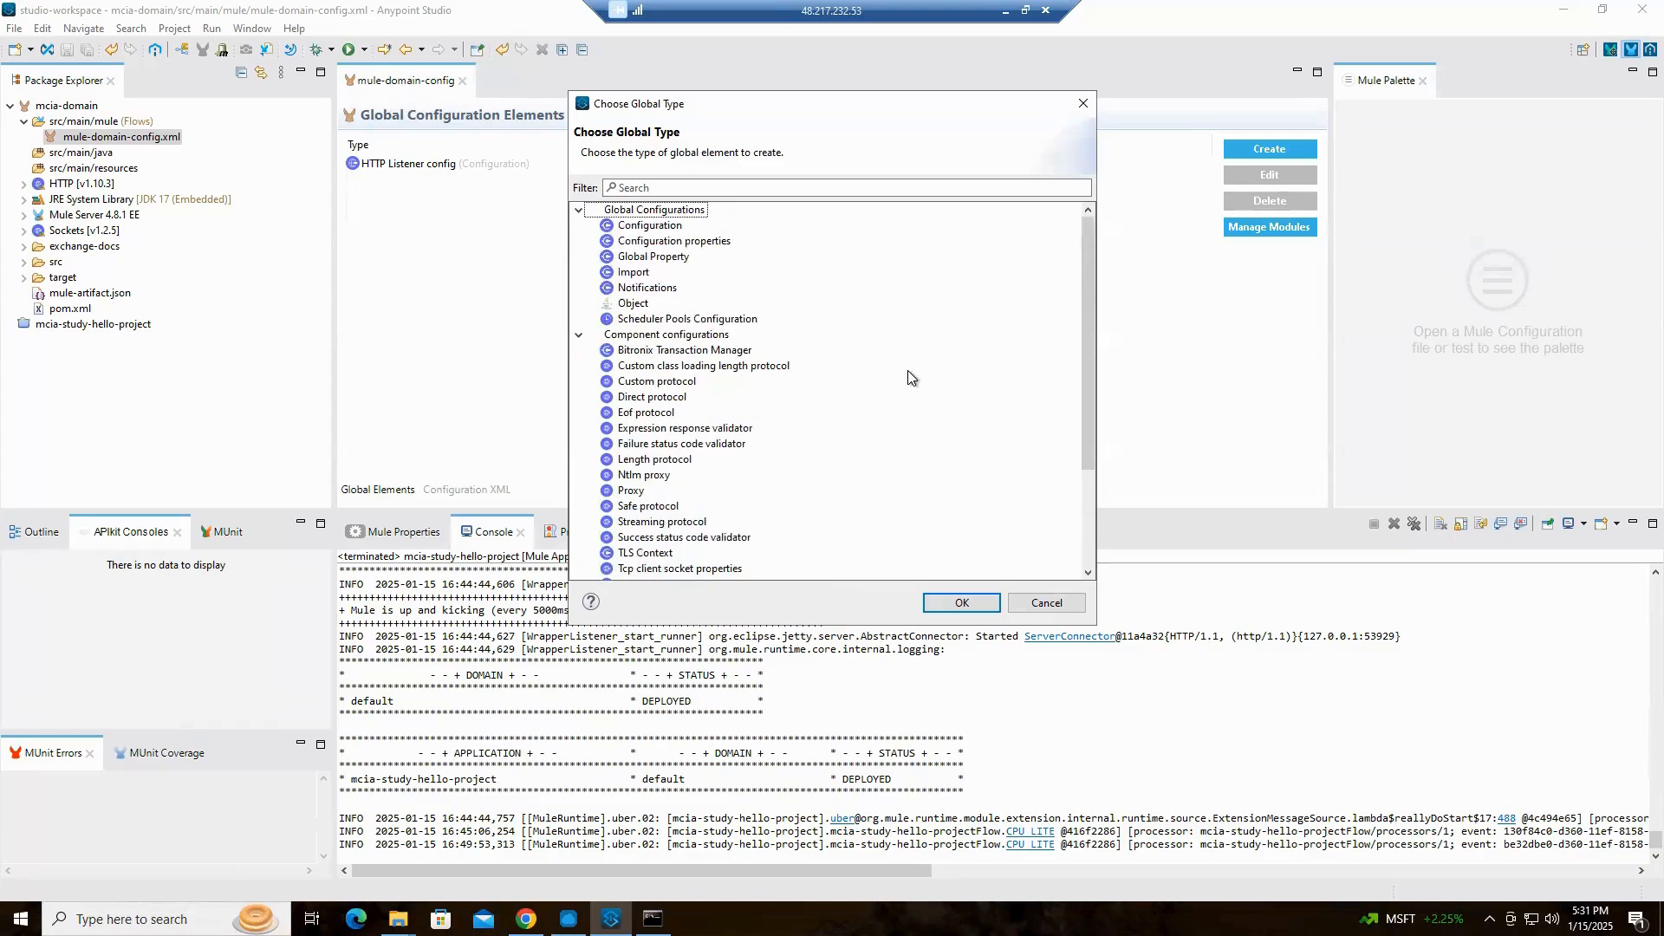
scroll(907, 373, "down", 2)
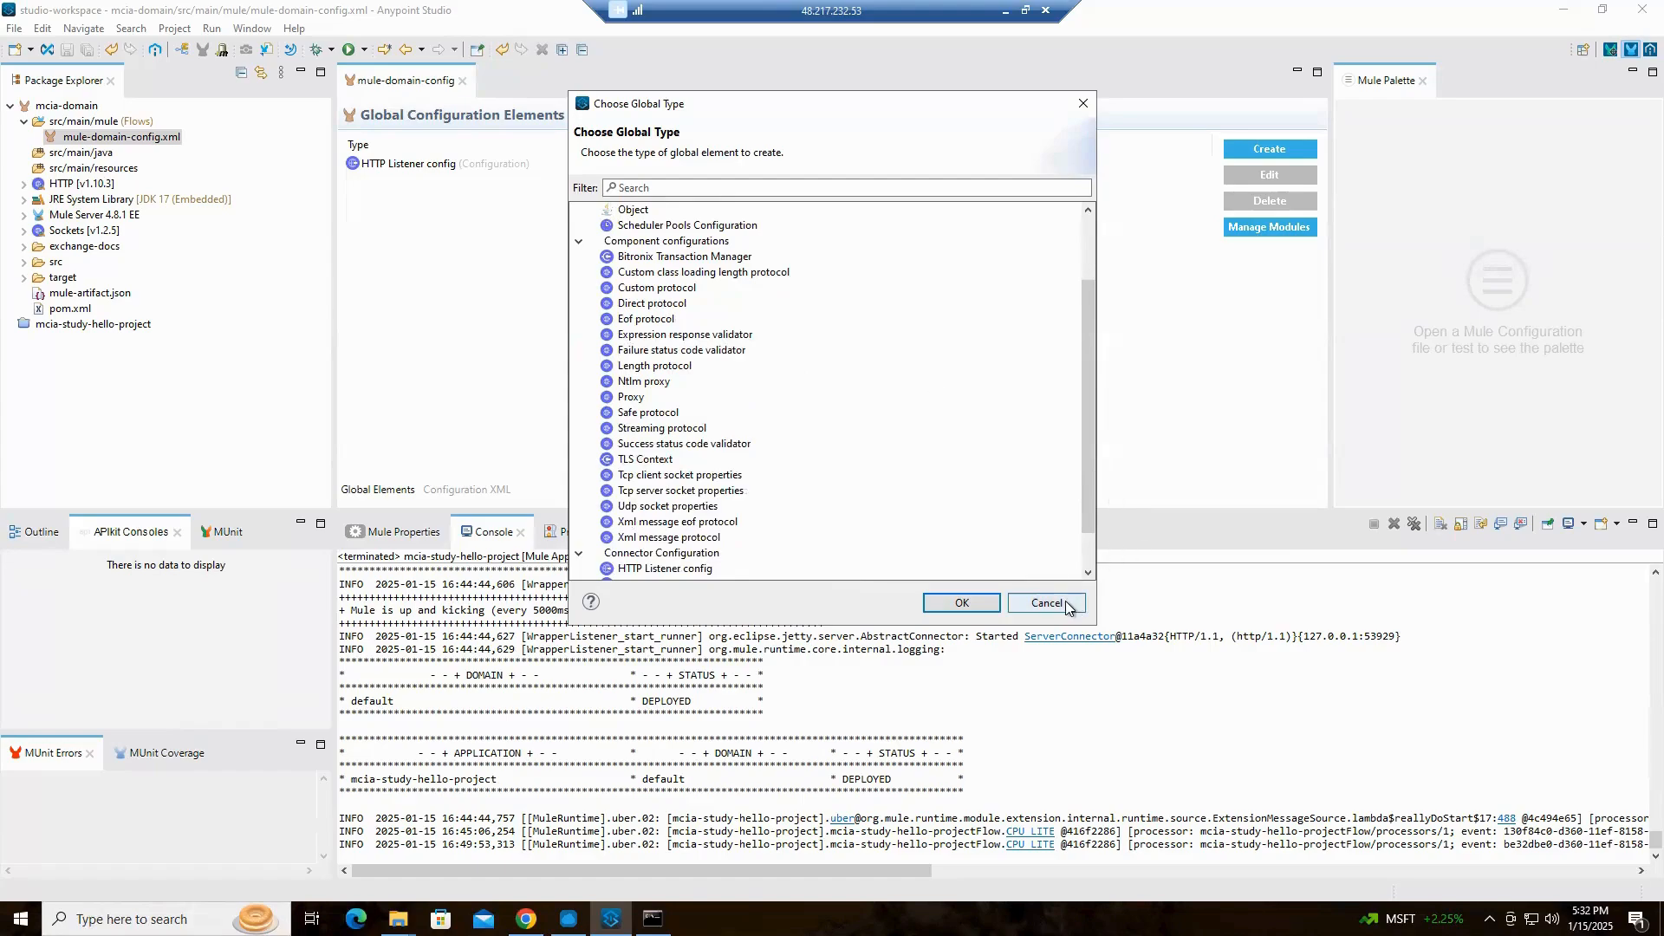
scroll(793, 286, "down", 1)
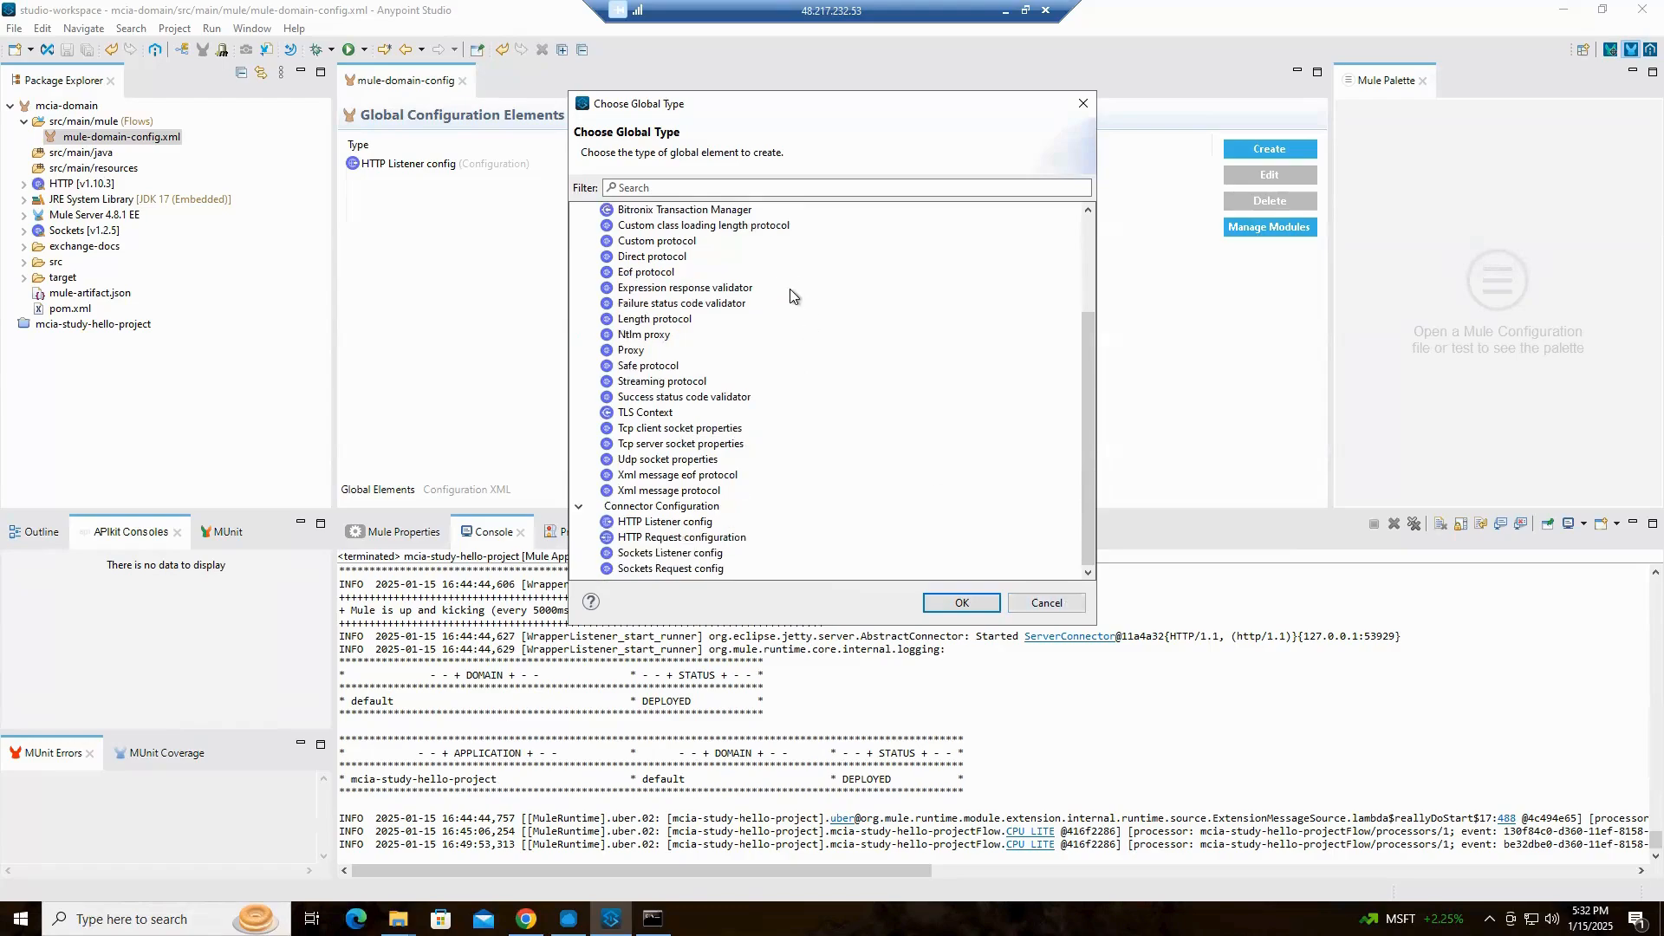
scroll(789, 289, "up", 3)
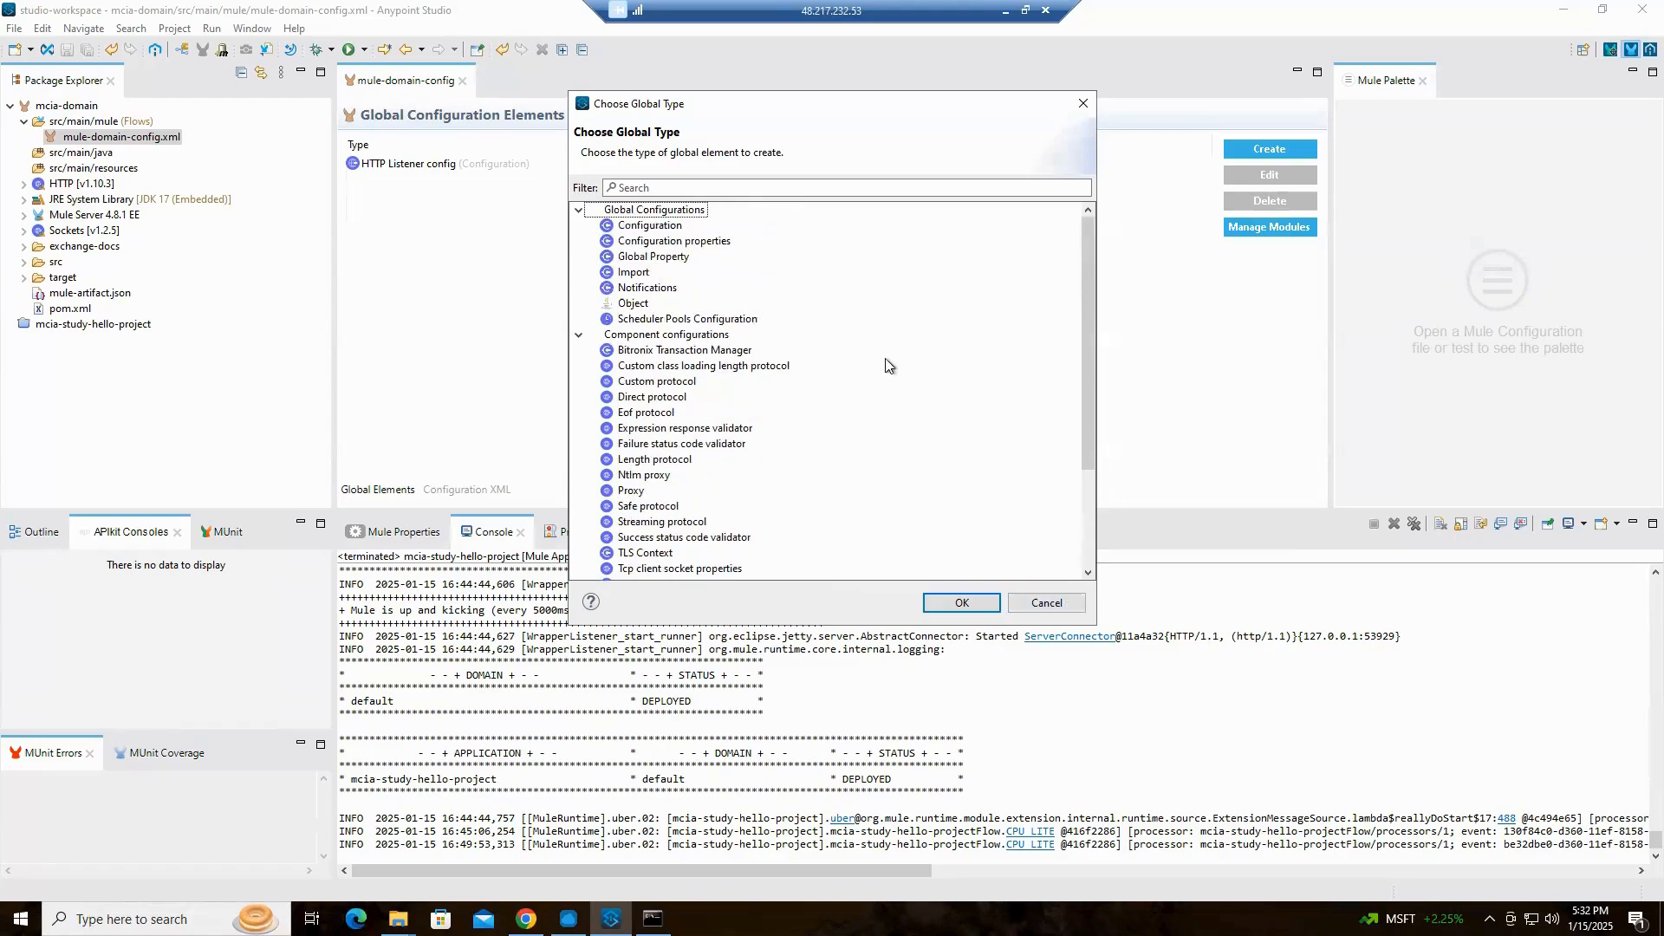
left_click(1077, 603)
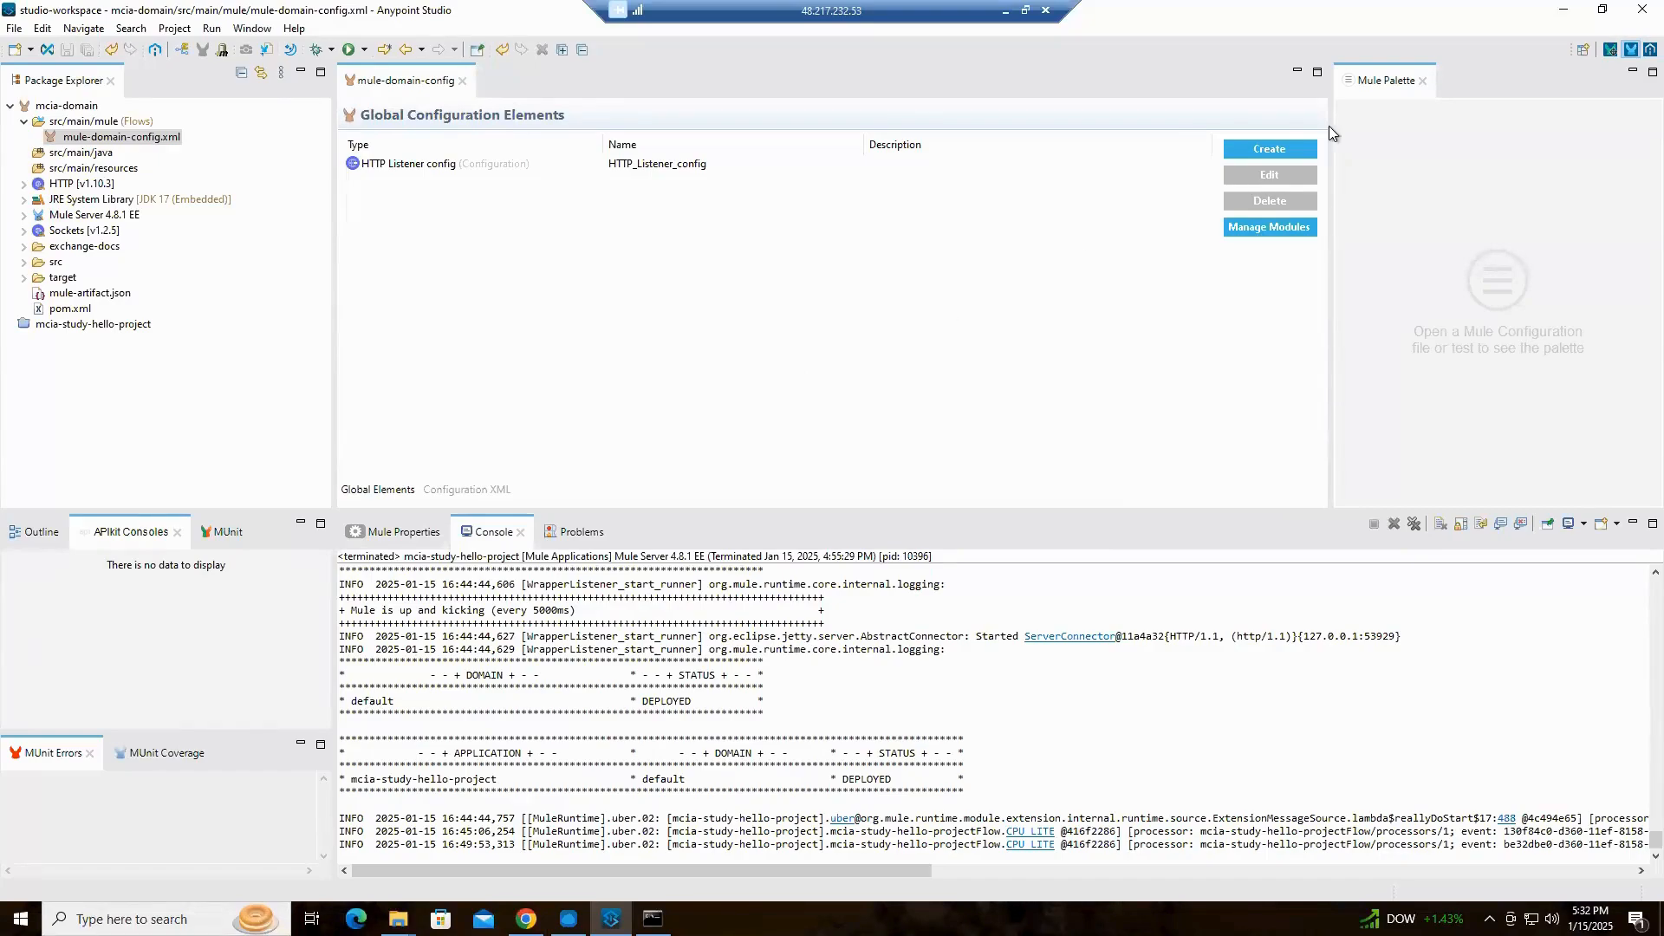
Check the domain's available connector configurations once more and leave the global type selection without adding one
left_click(1272, 151)
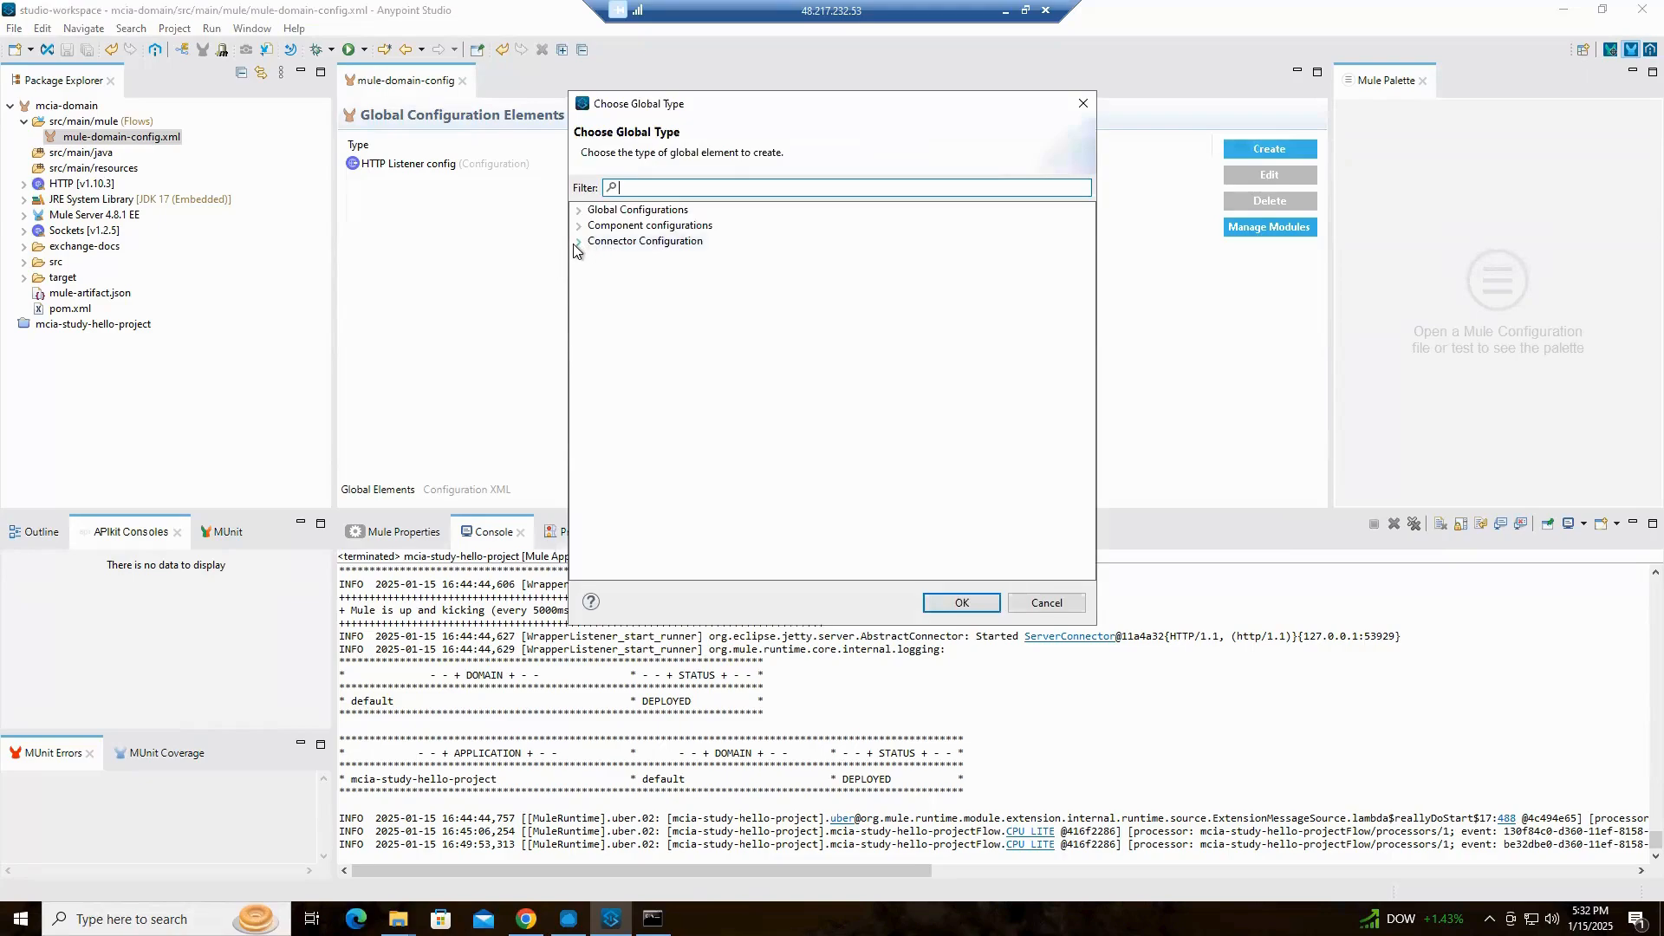
left_click(579, 241)
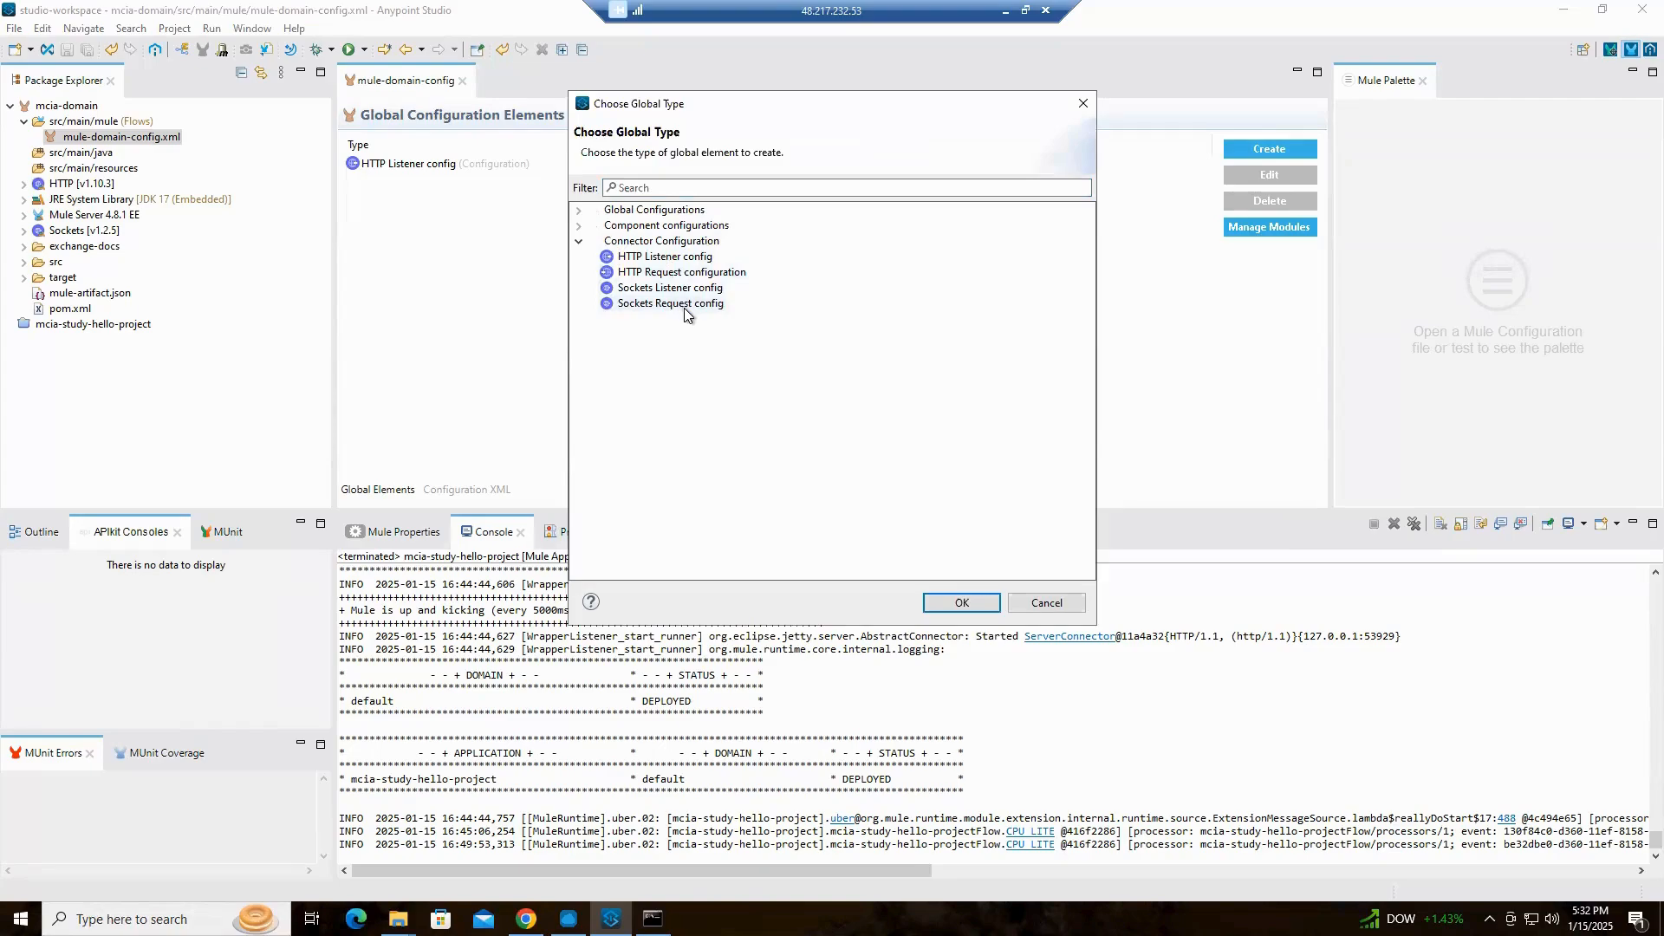
left_click(1048, 602)
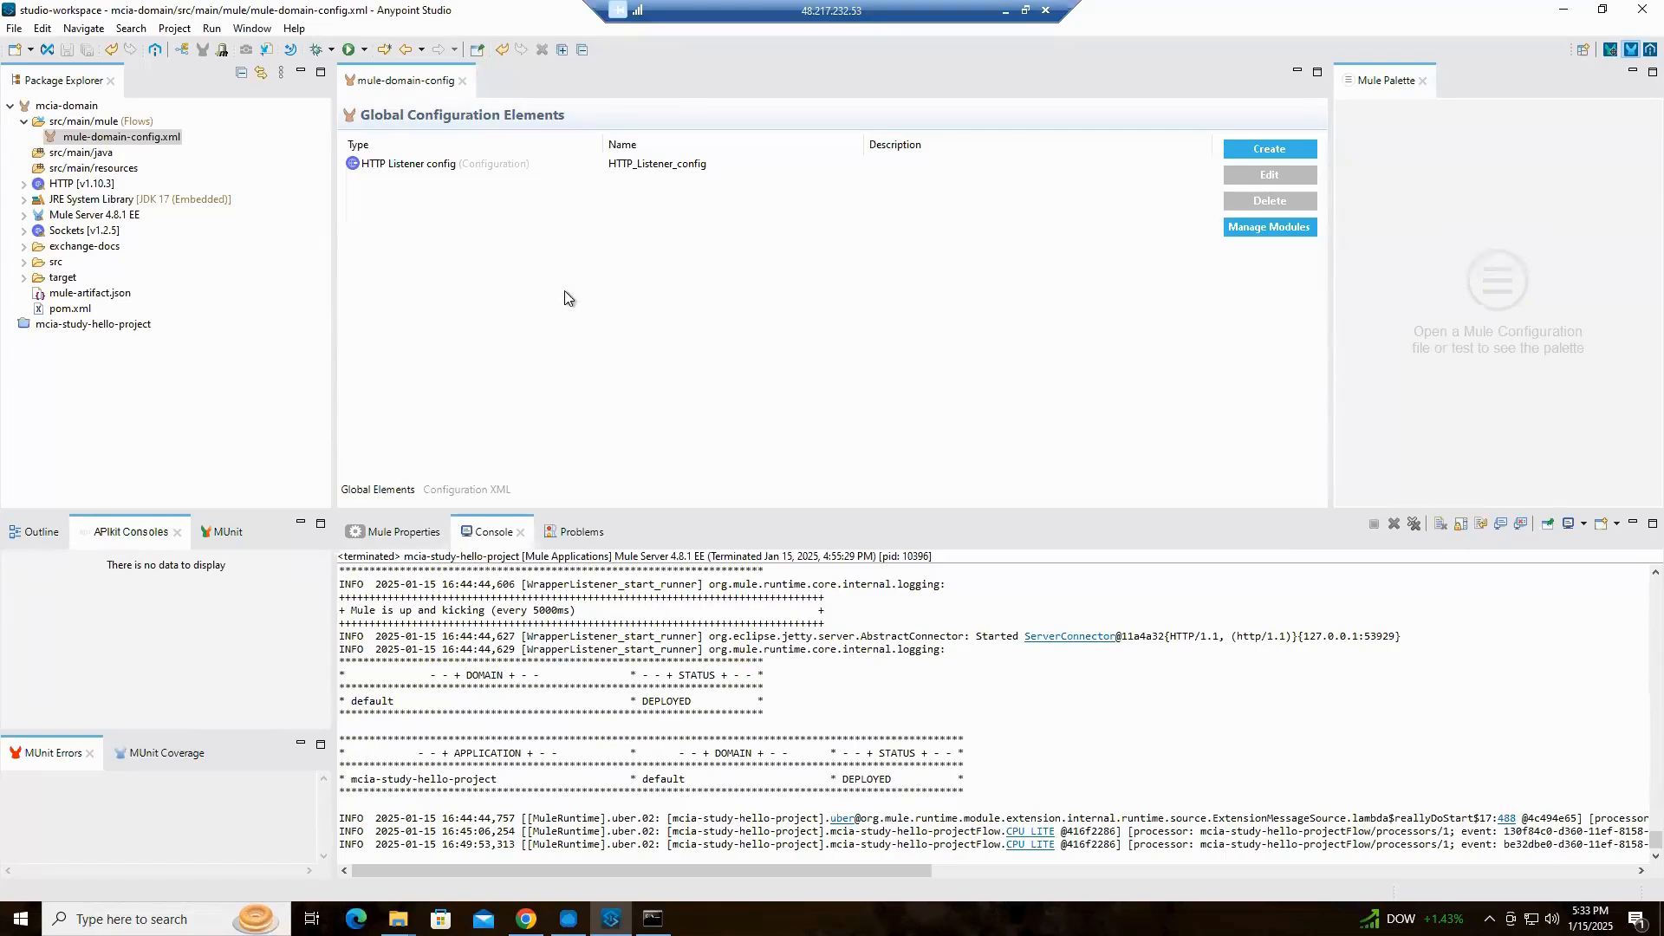
Create a new Mule project named mcia-app1 with the Mule Server 4.8.1 EE runtime in the default location
left_click(14, 32)
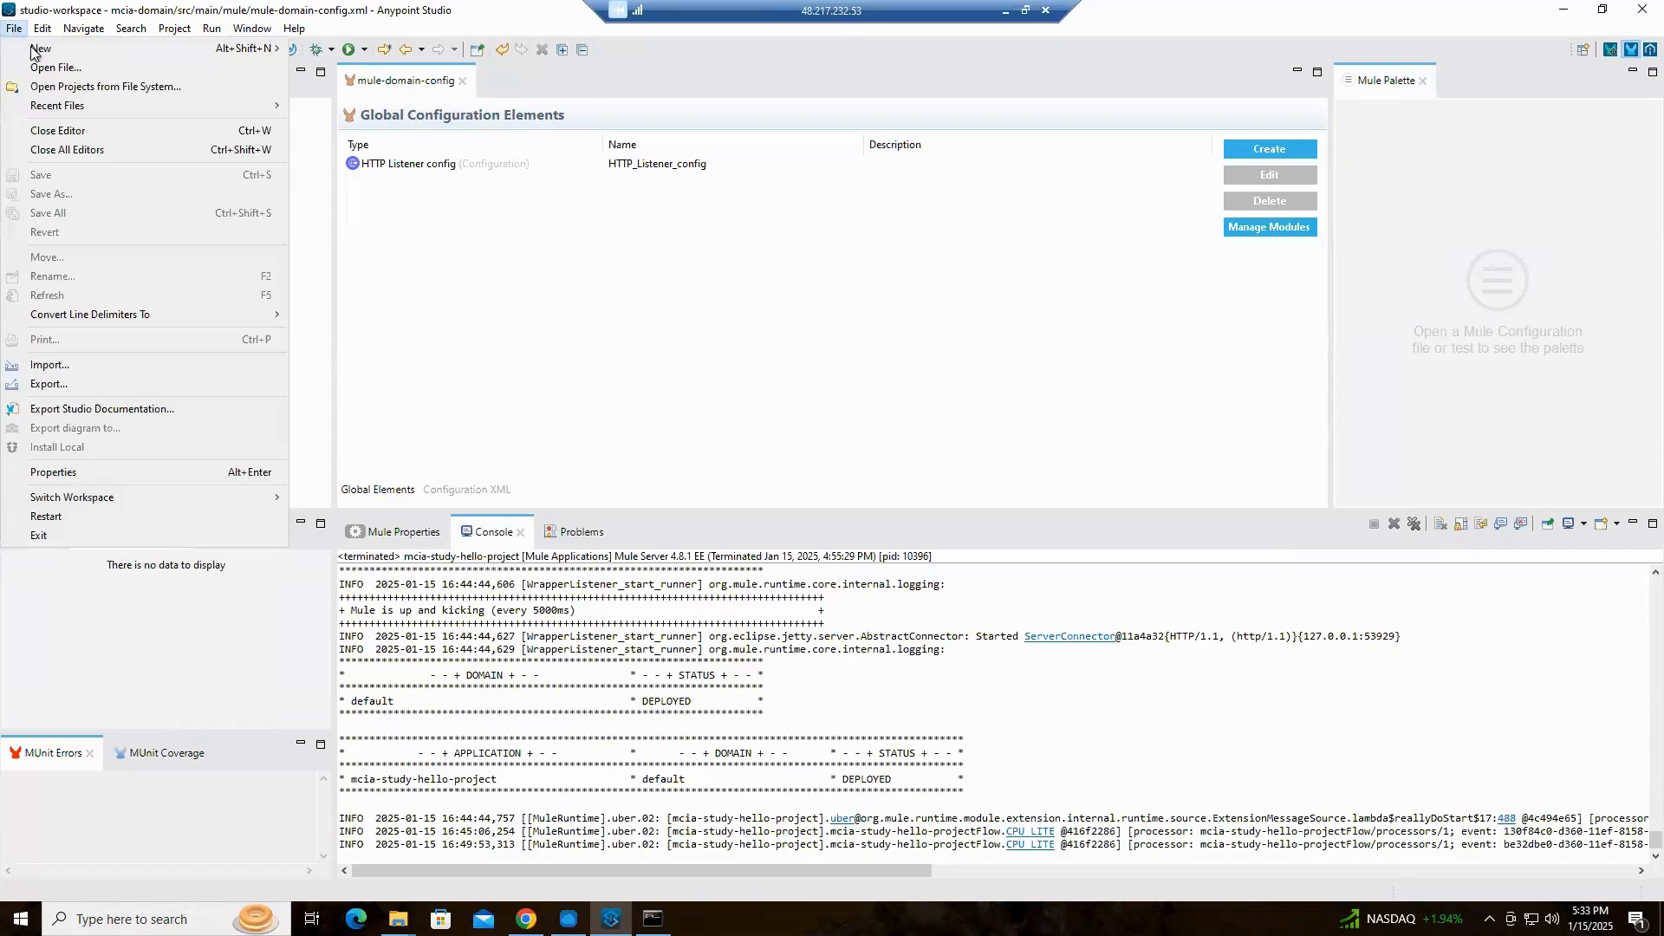
mouse_move(201, 48)
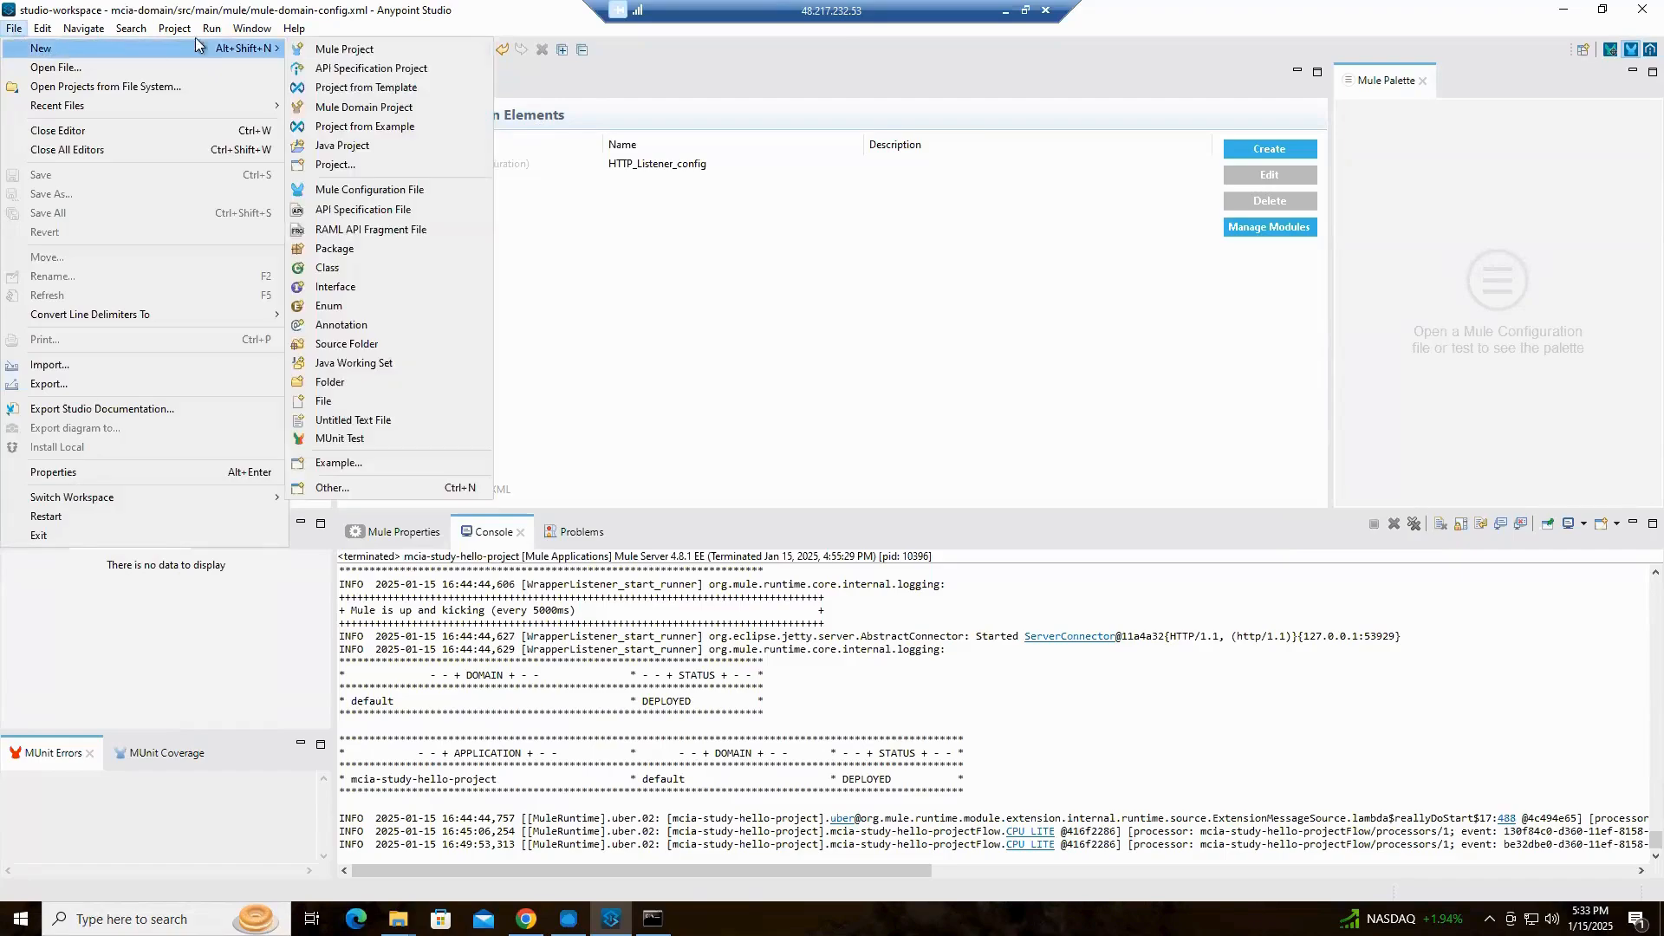
left_click(402, 55)
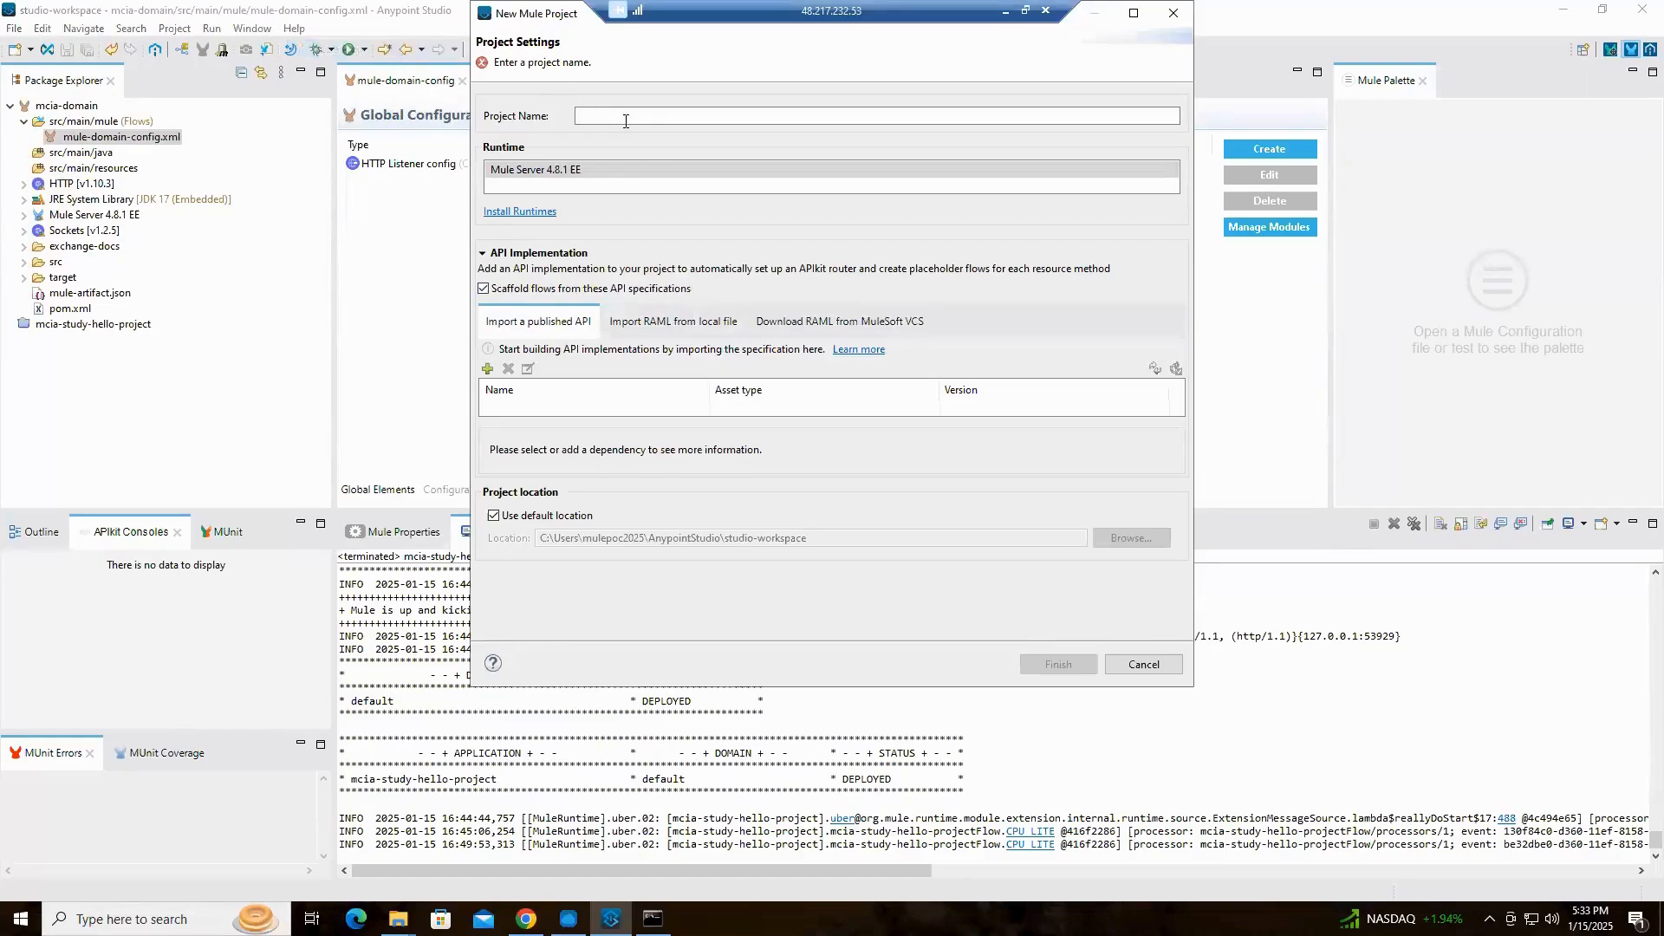
left_click(623, 119)
type("m")
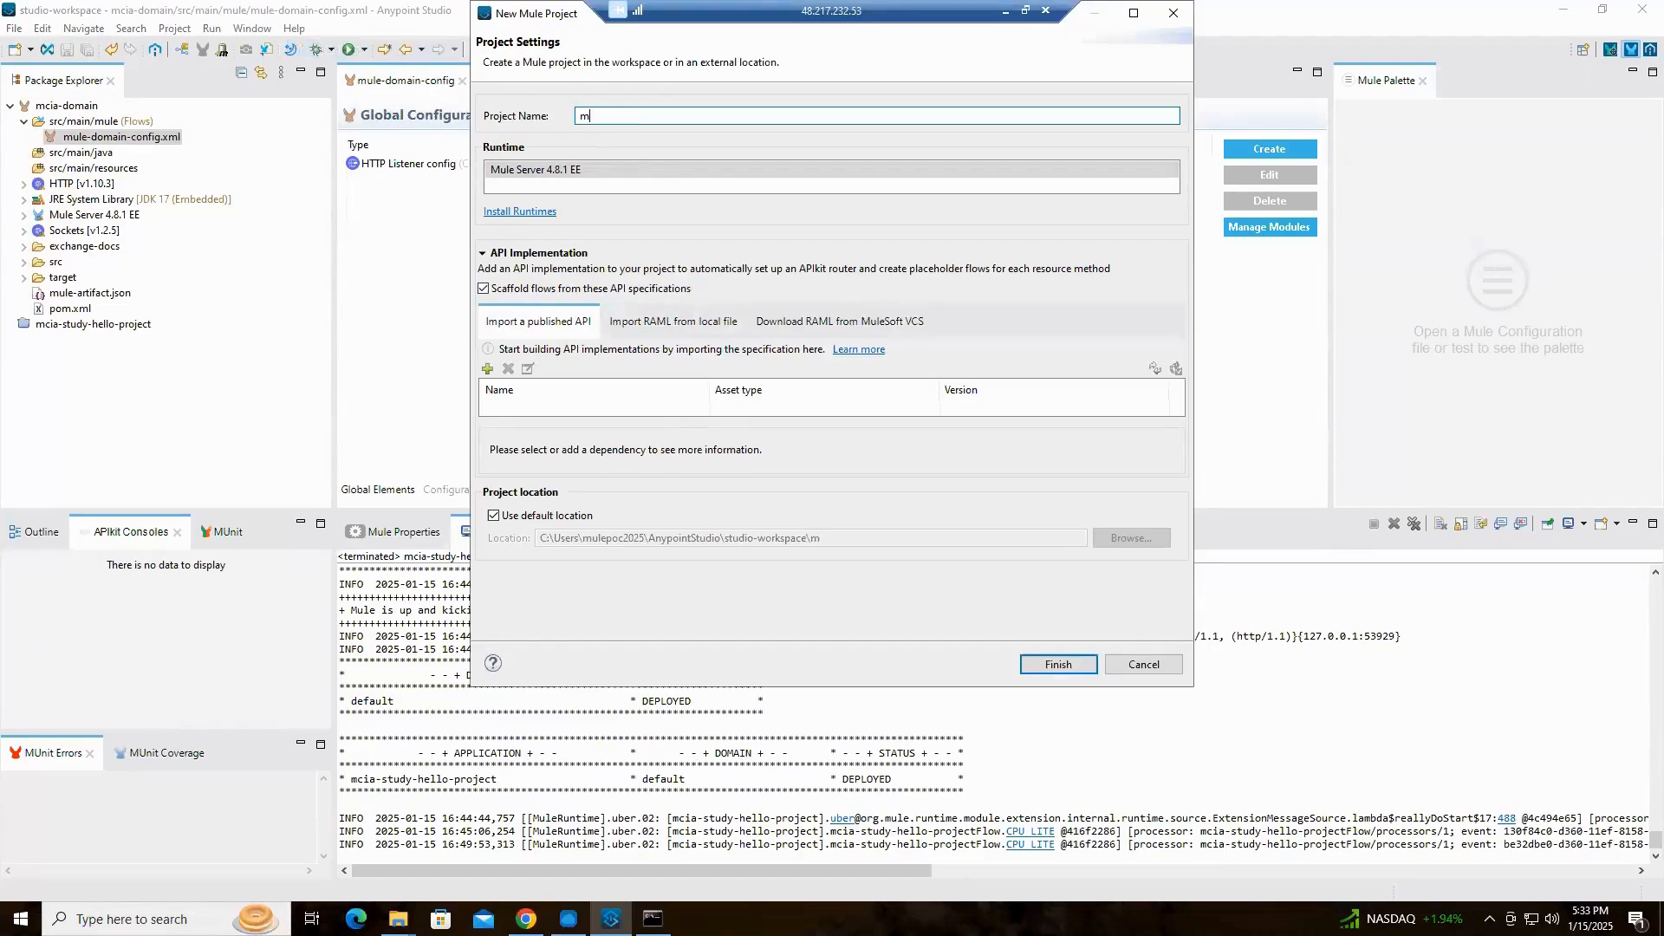
type("cia-app1")
left_click(1057, 663)
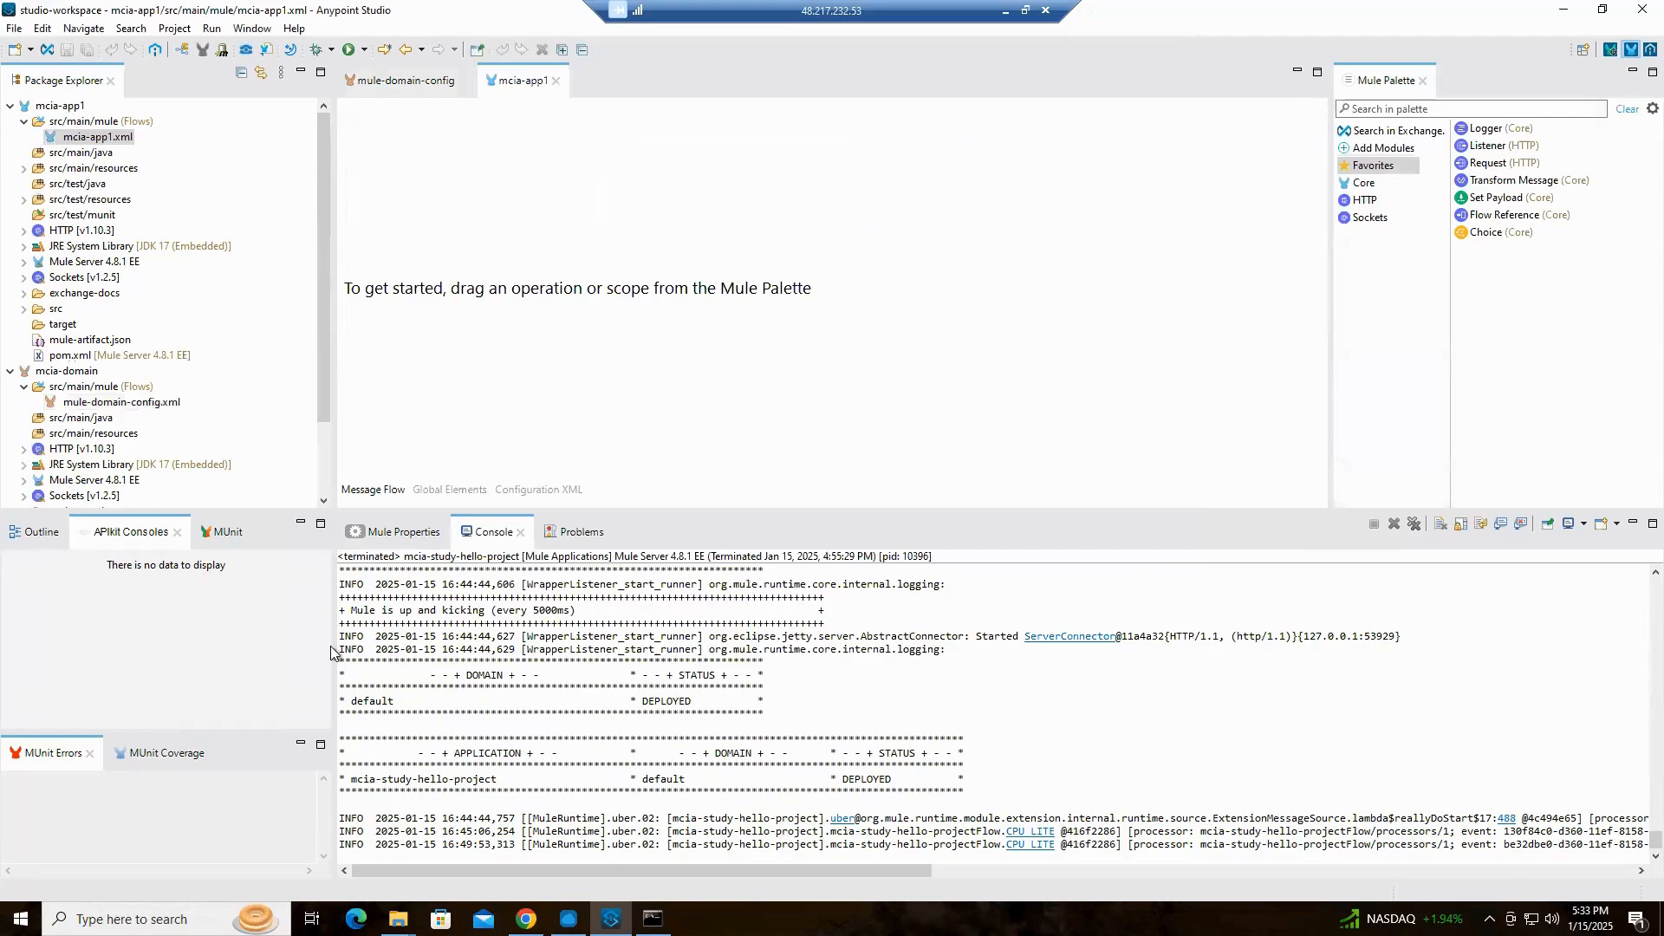
Check the connector configuration types available among mcia-app1's global elements without creating one, and return to the message flow
left_click(452, 490)
left_click(1282, 150)
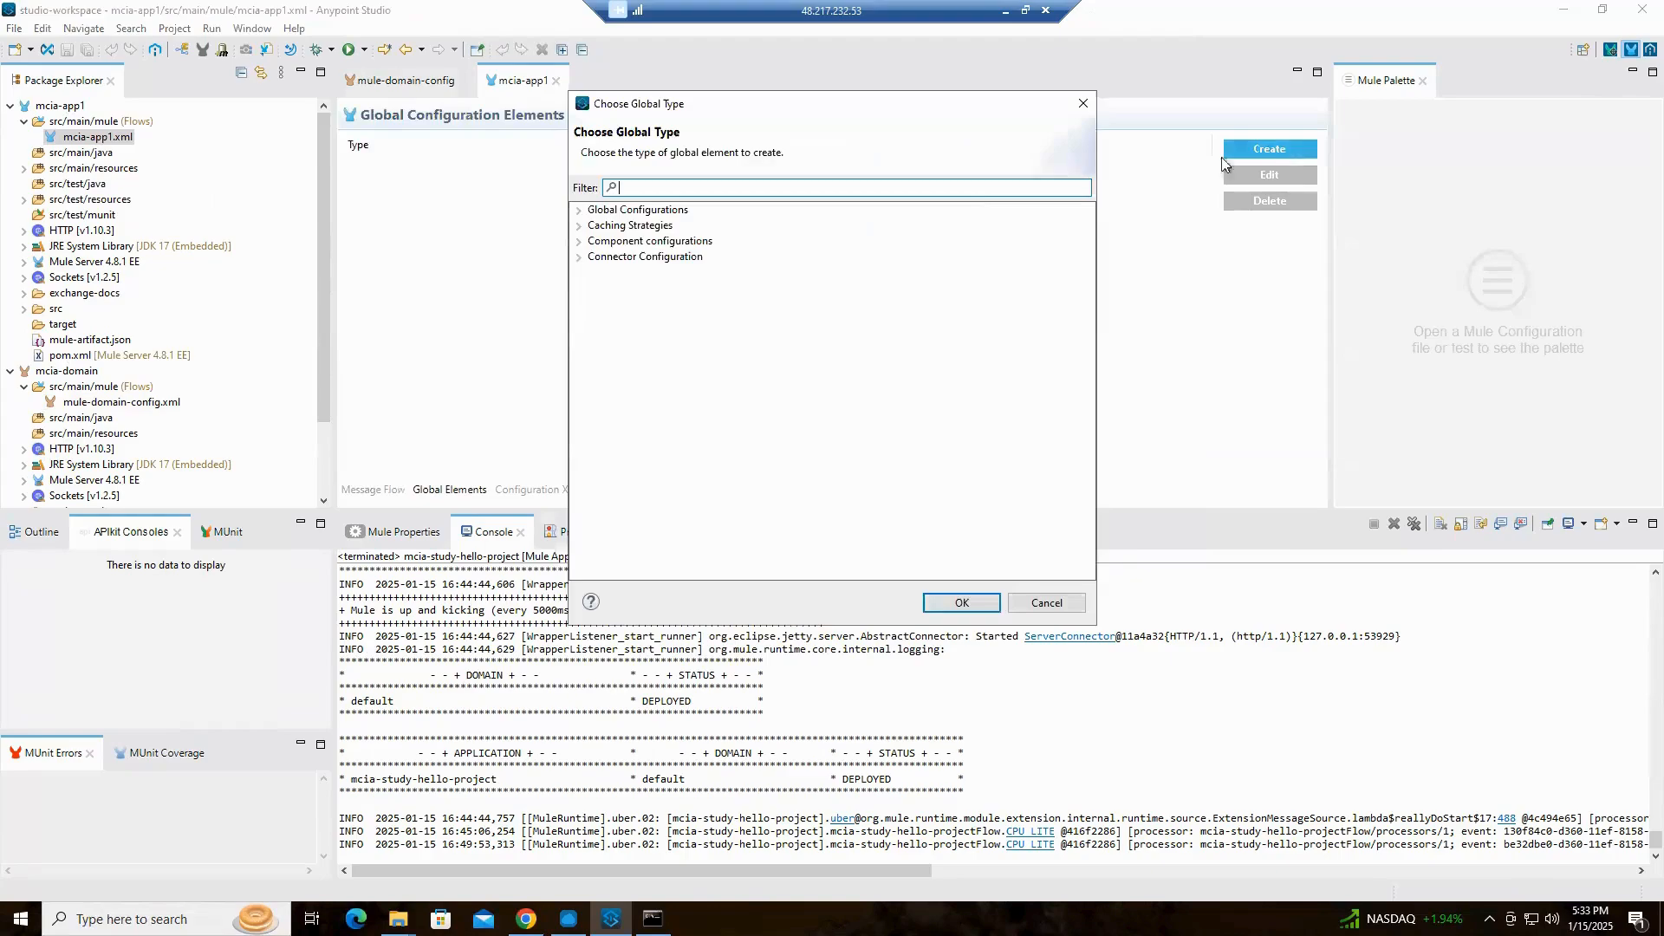
left_click(579, 259)
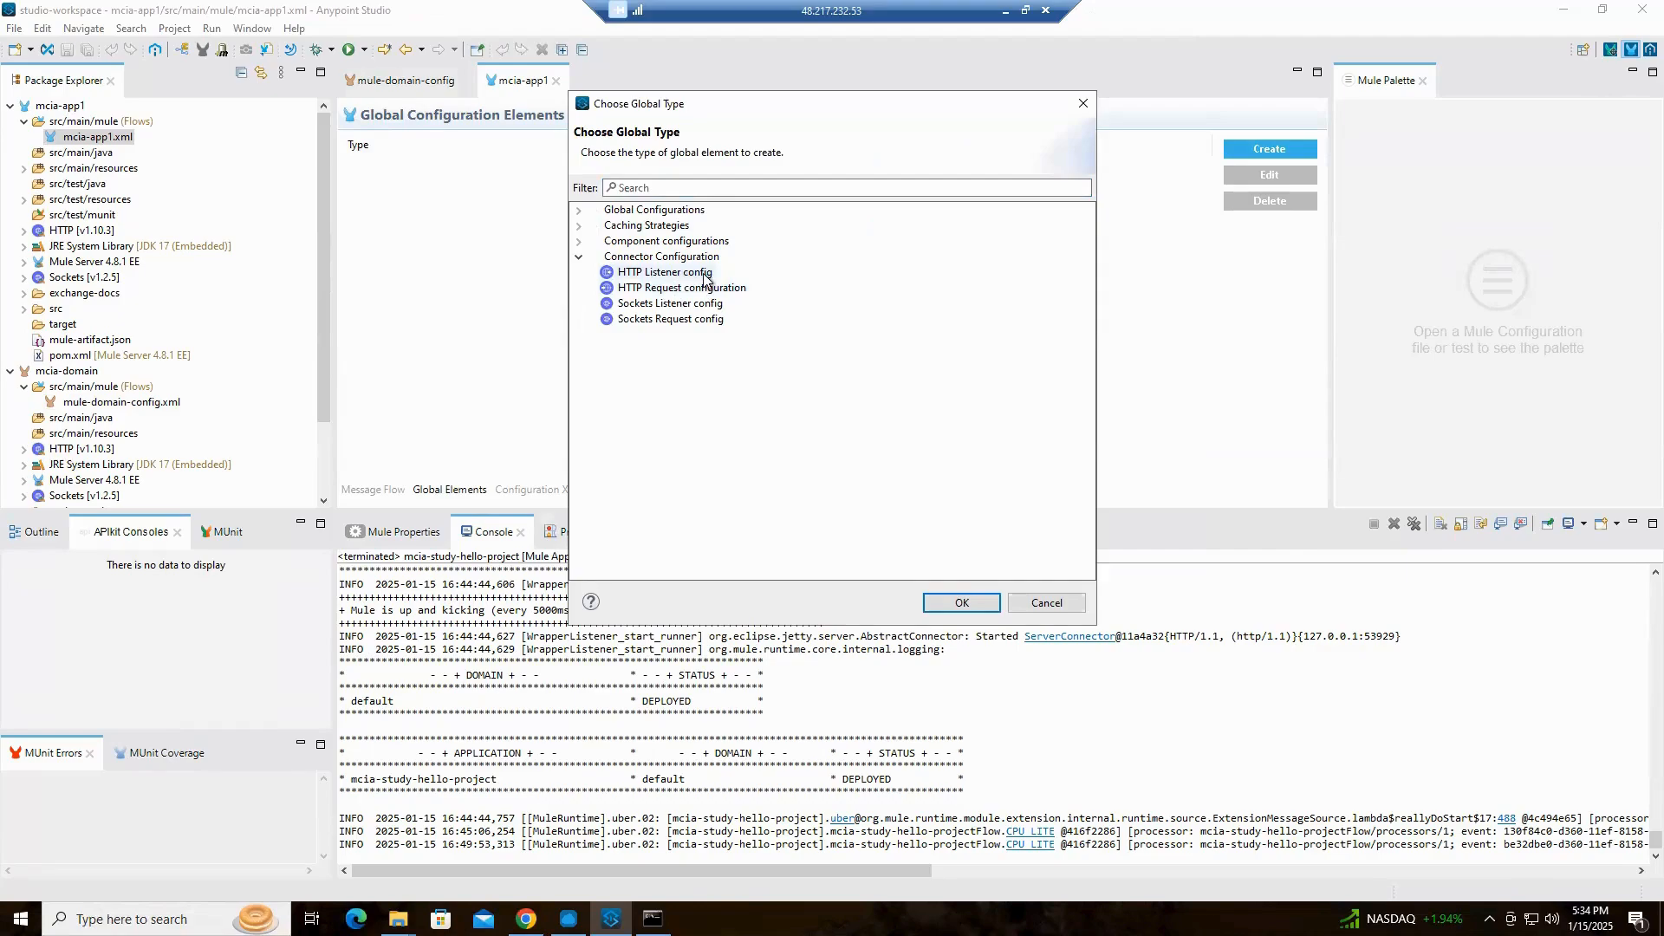
left_click(1066, 606)
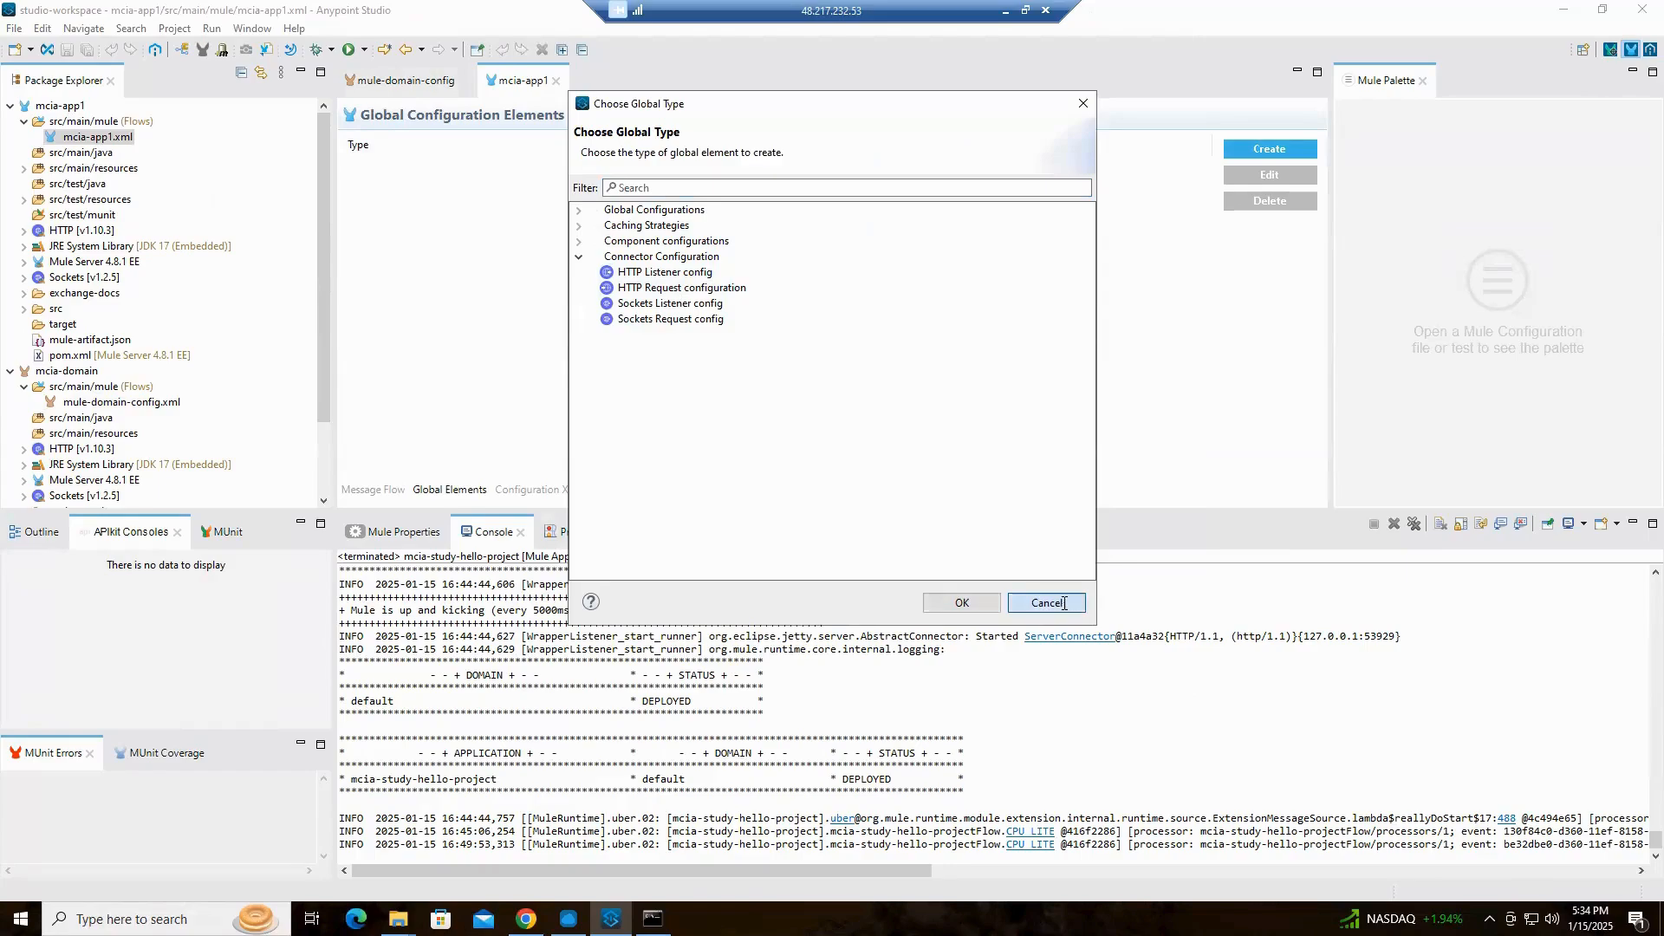
left_click(371, 491)
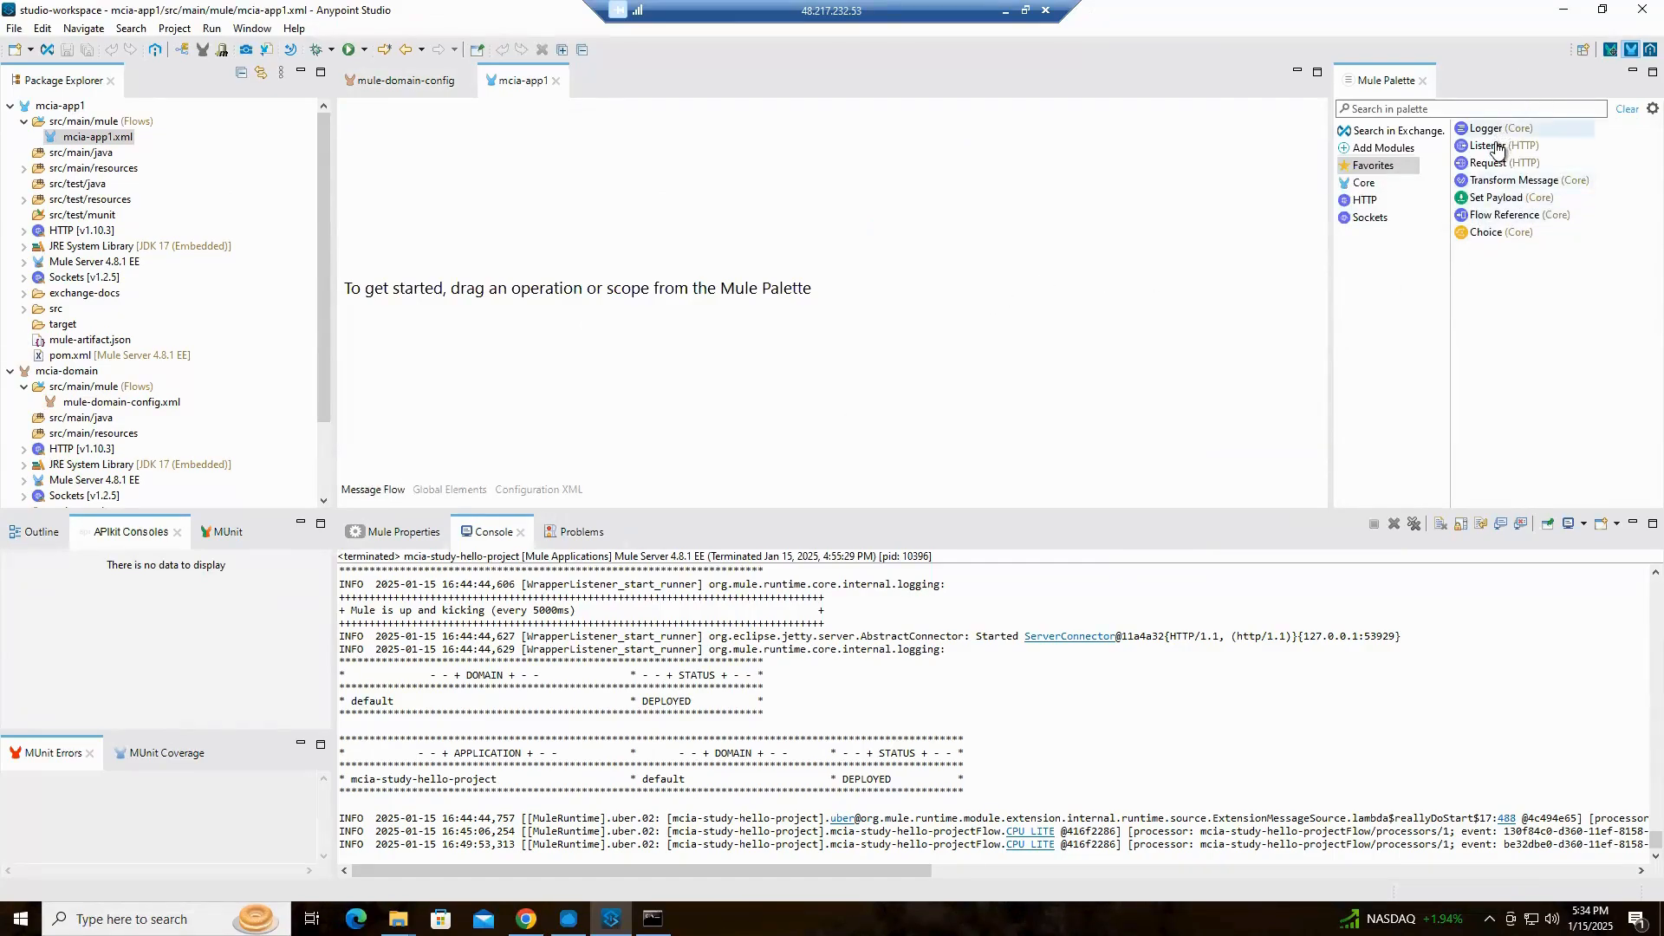
Add an HTTP Listener to the empty mcia-app1 canvas as the flow's source and set its path to /app1
left_click(1512, 108)
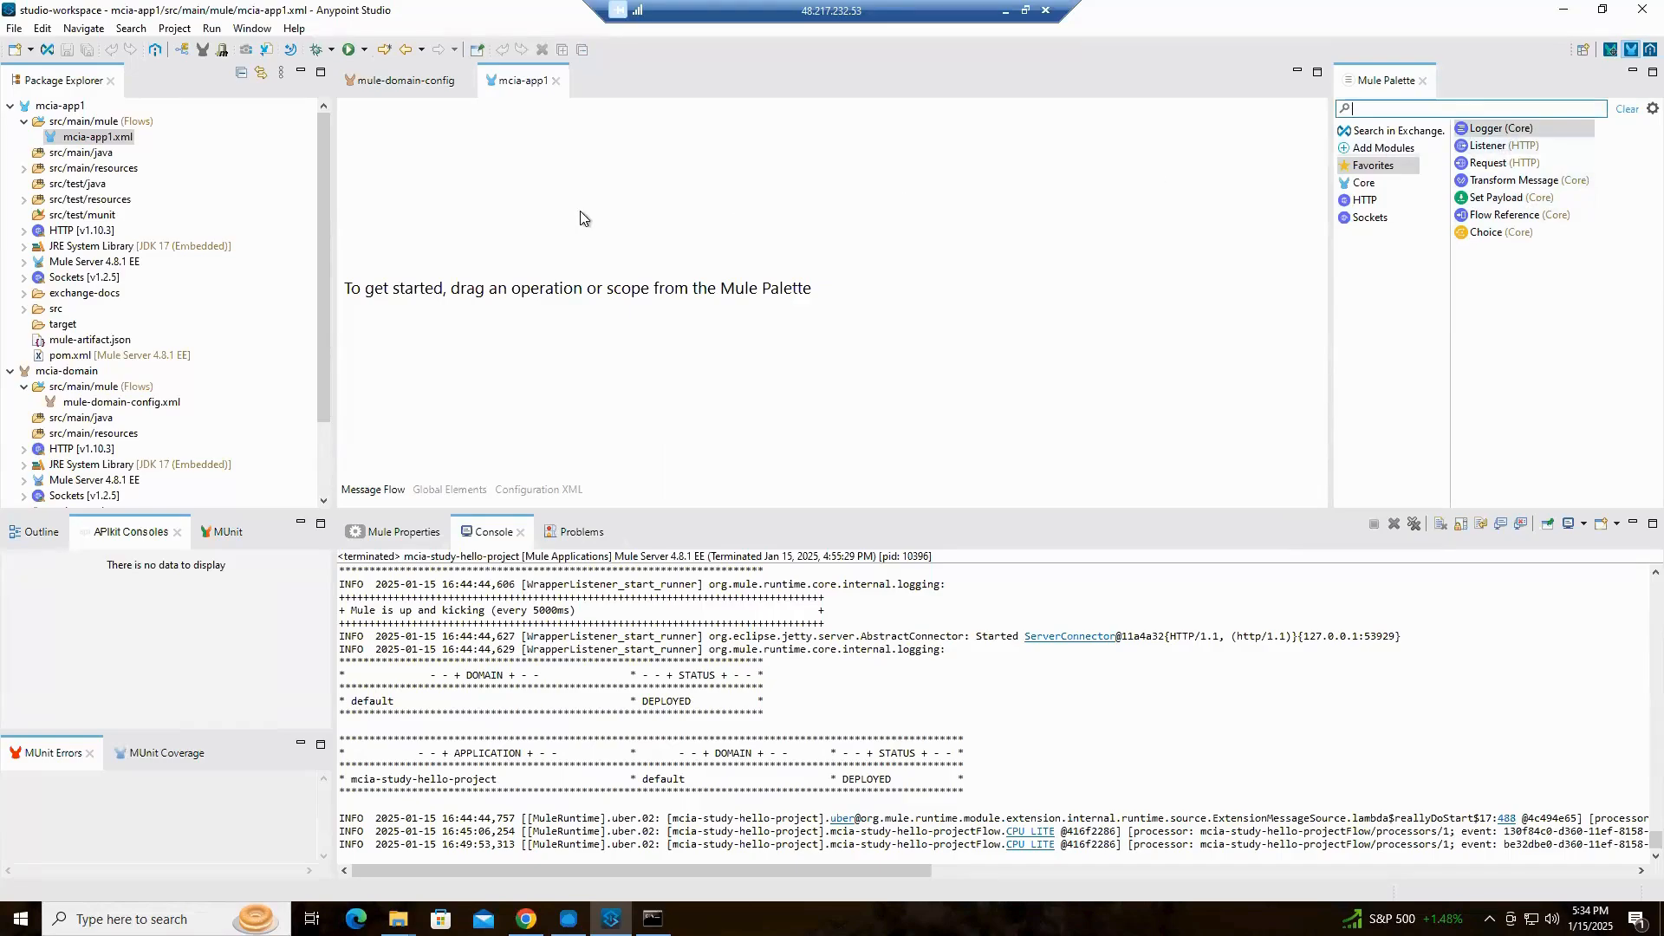
left_click_drag(1500, 147, 546, 216)
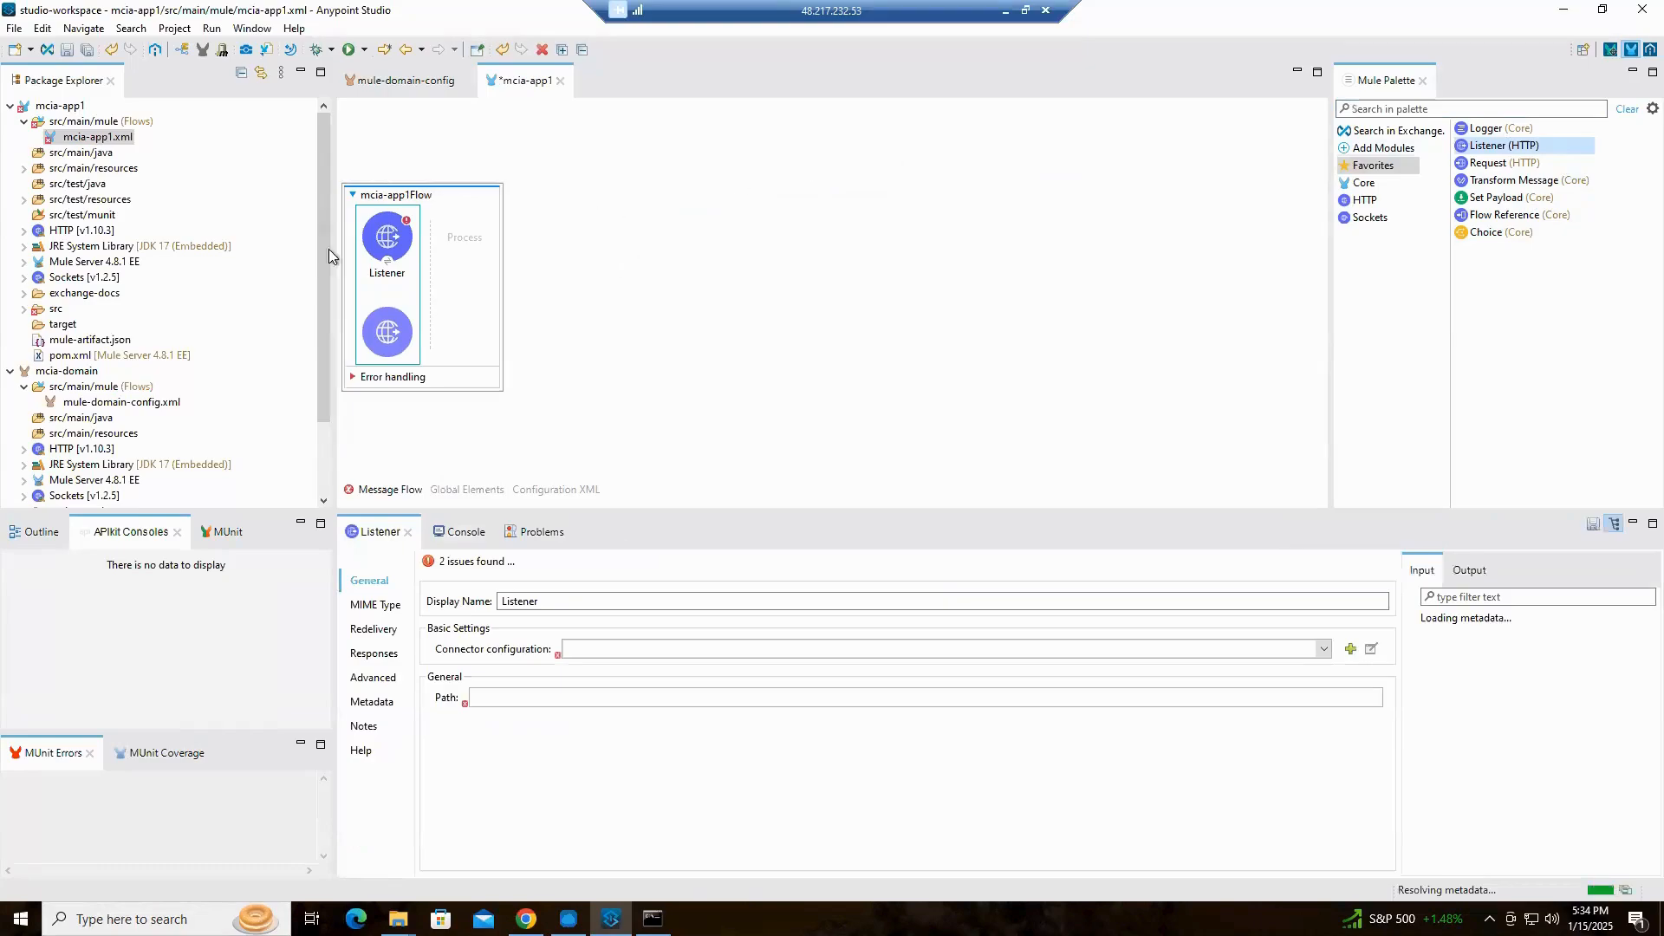
left_click(506, 697)
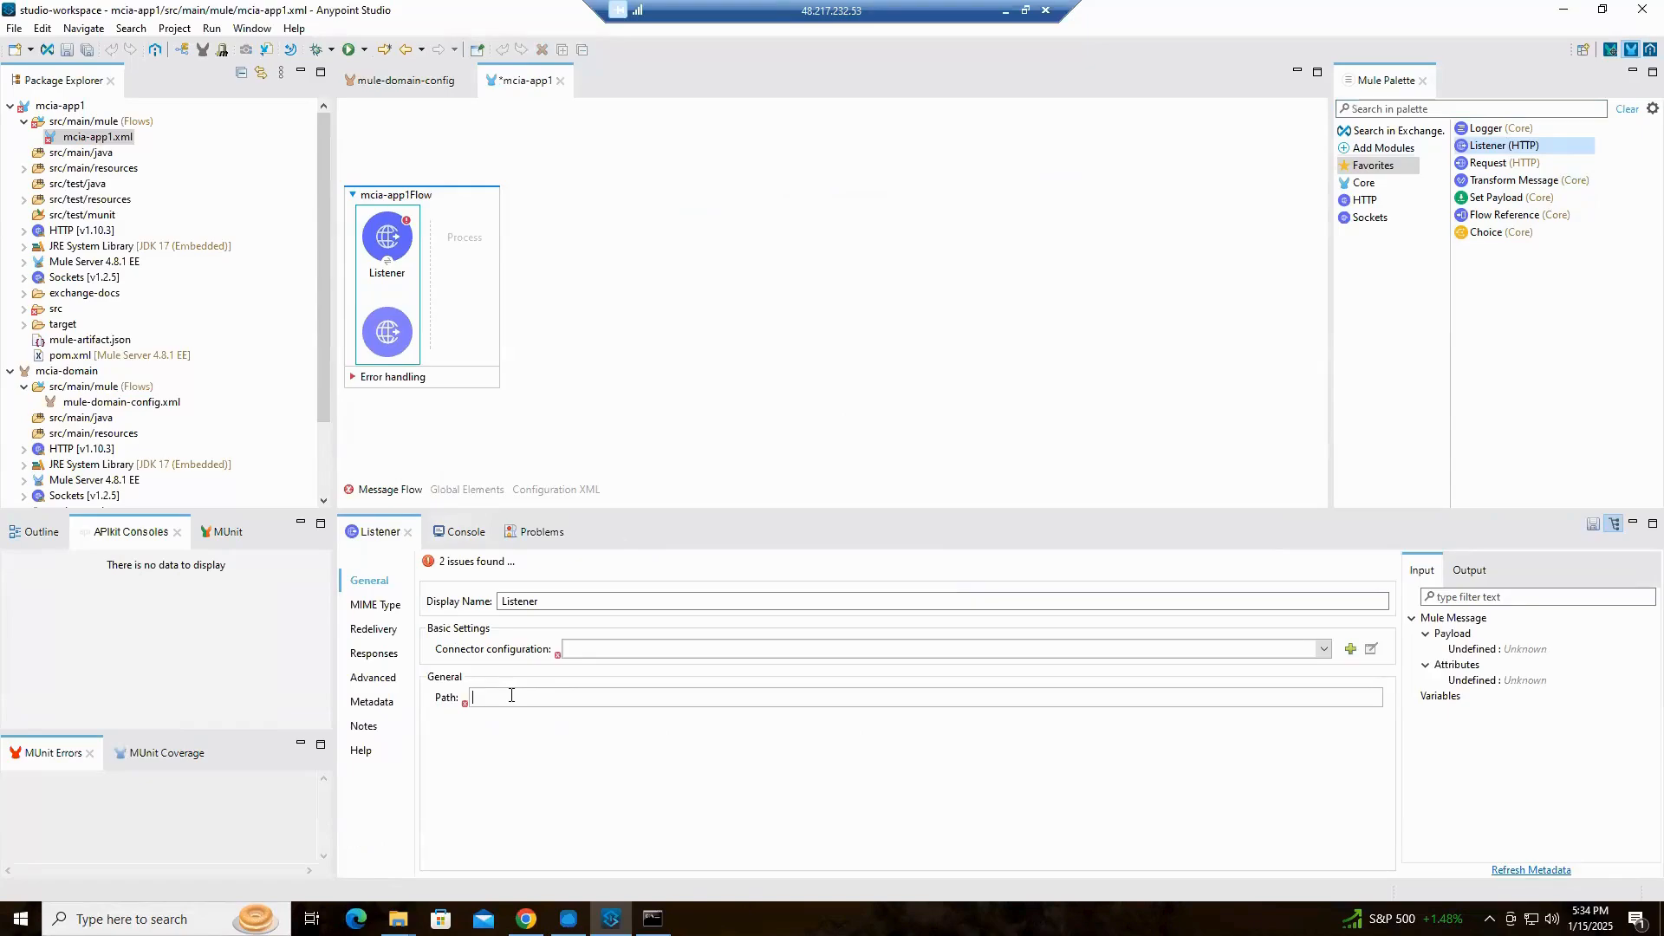
type("/app1")
Rename the listener's display name to "GET /app1" and save the changes
double_click(525, 600)
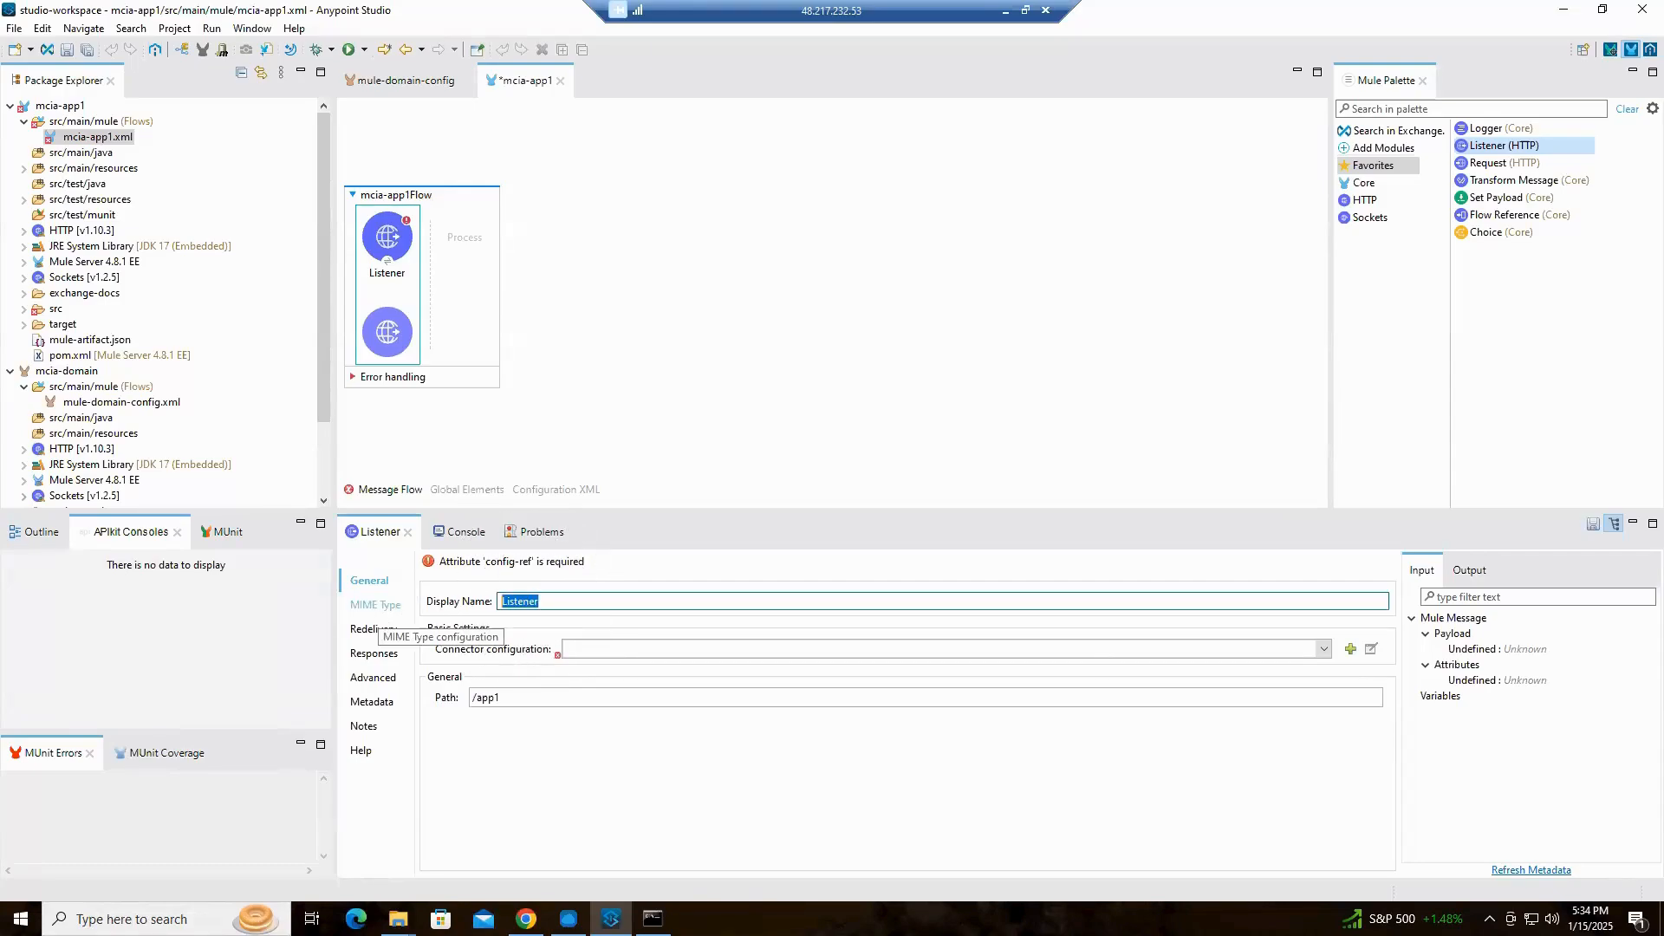
type("GET /app1")
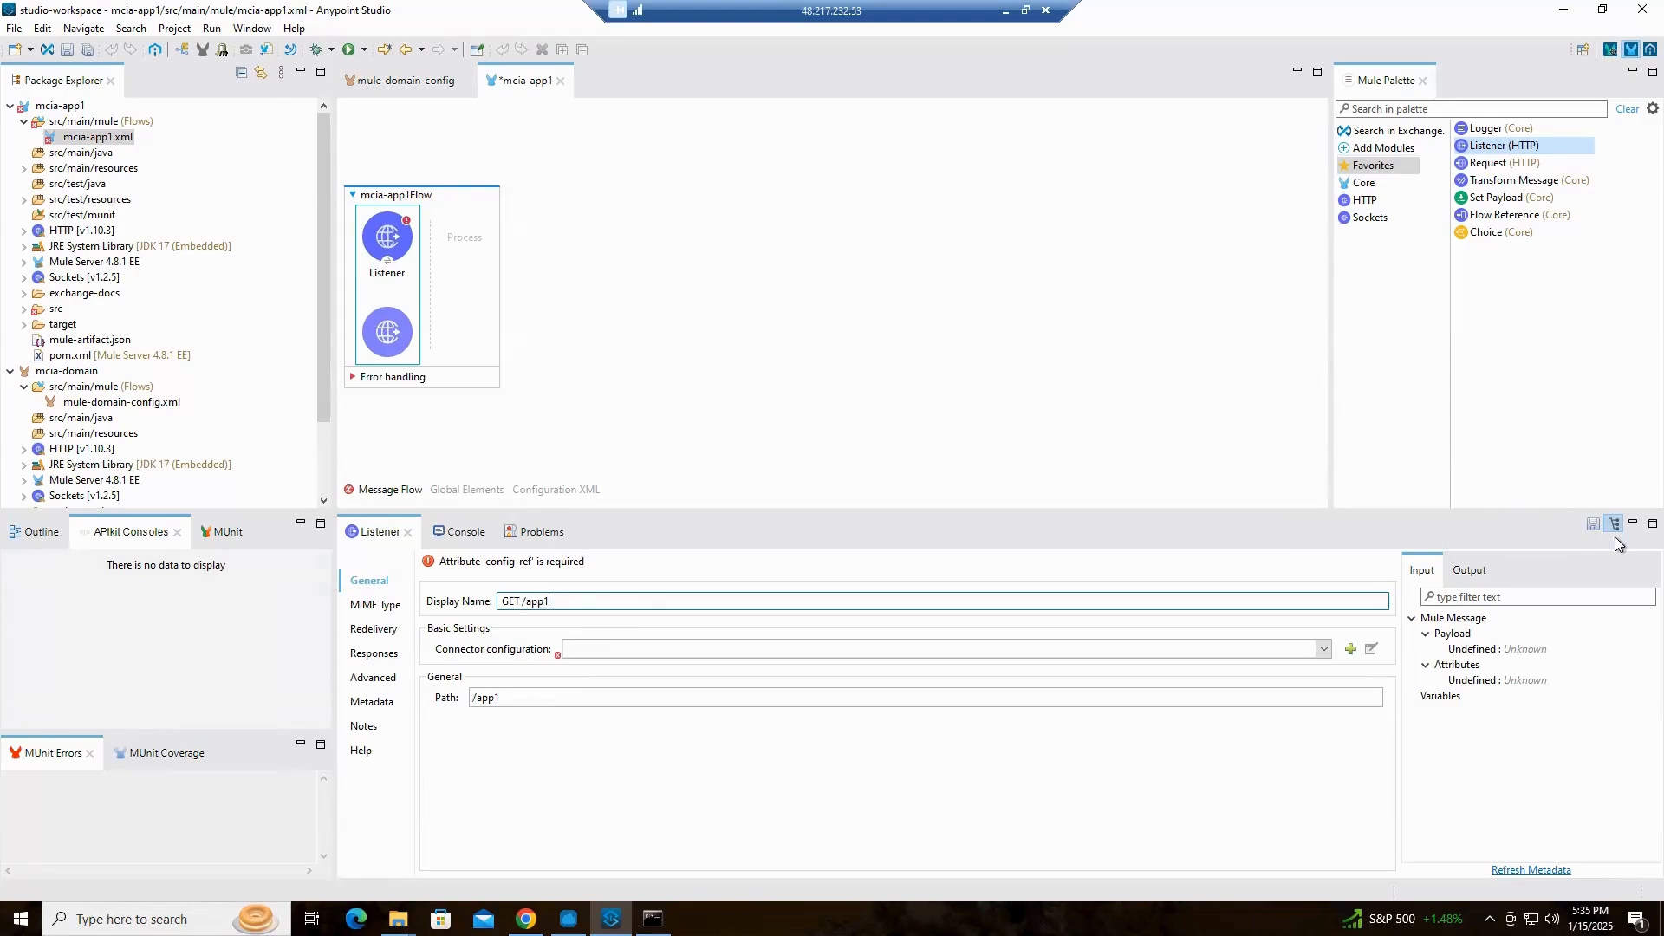
left_click(1593, 525)
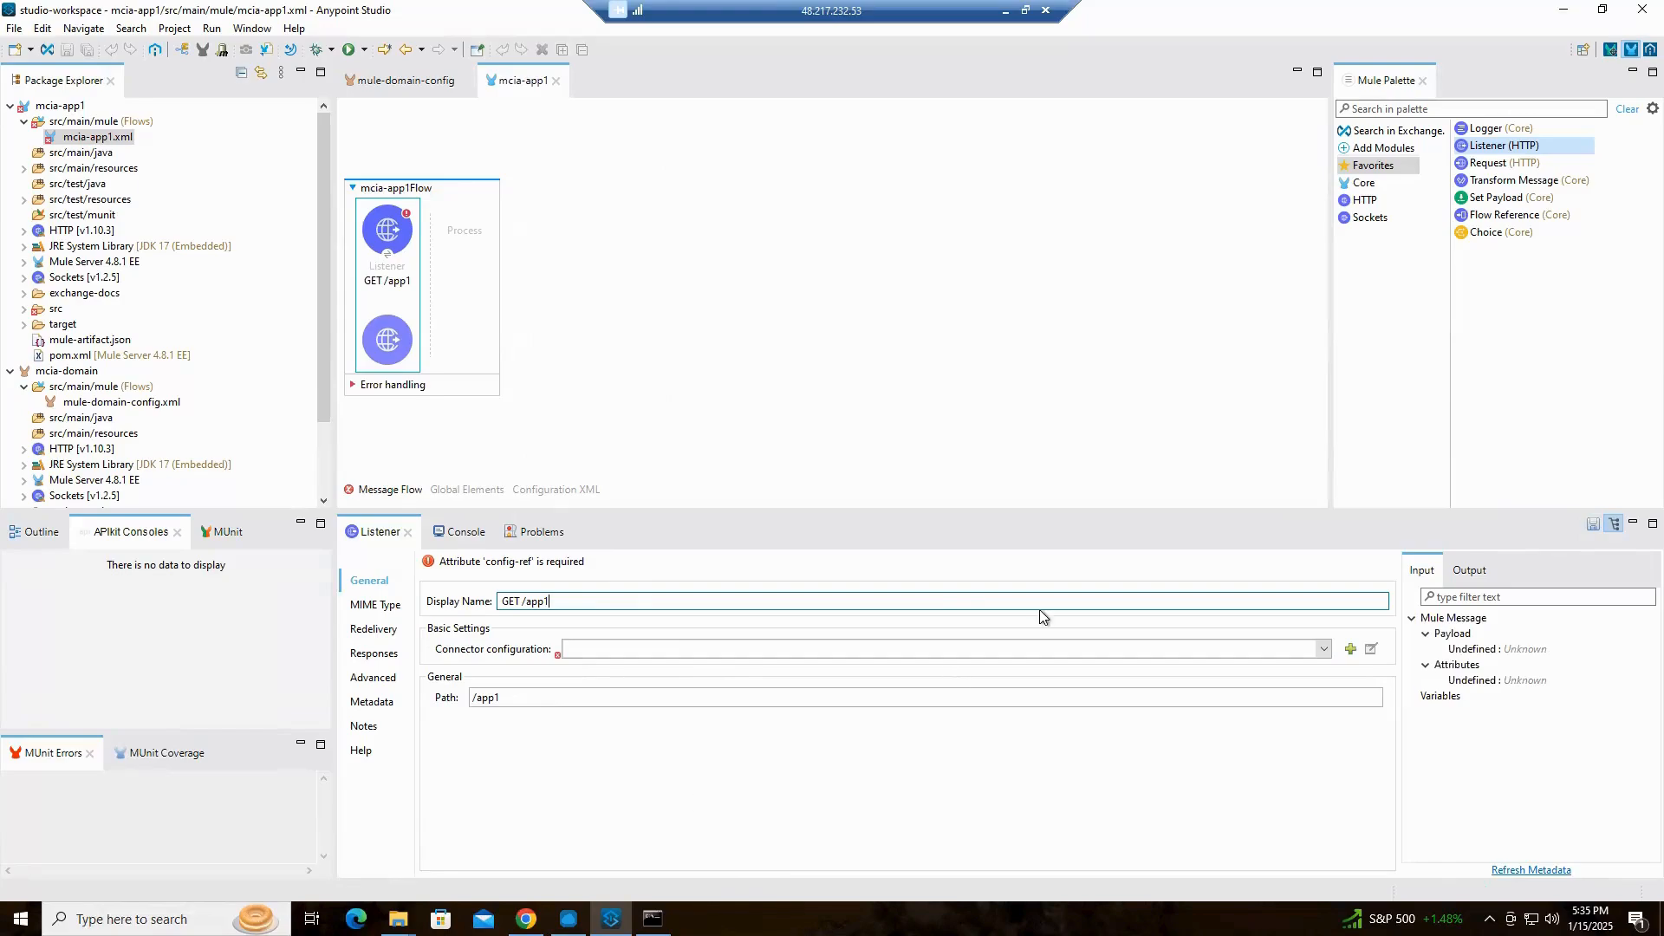
Add Set Payload and Logger after the listener, give Set Payload the literal, non-expression value "Hello from APP1!", and save
left_click_drag(1507, 201, 473, 251)
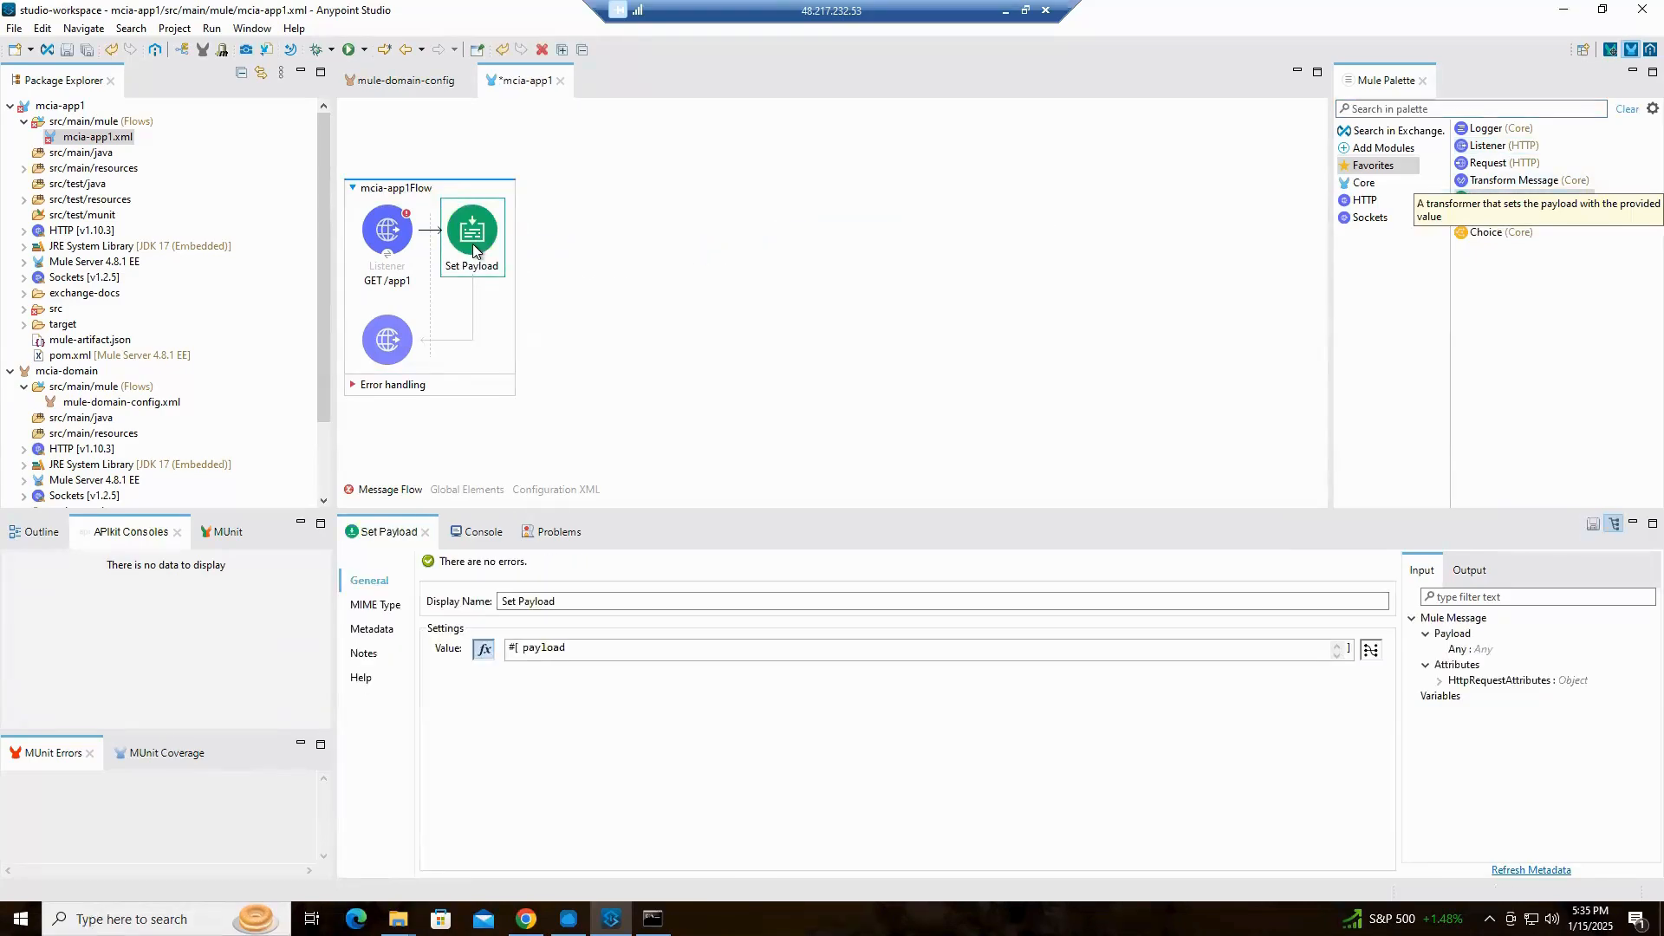
left_click_drag(1503, 135, 520, 238)
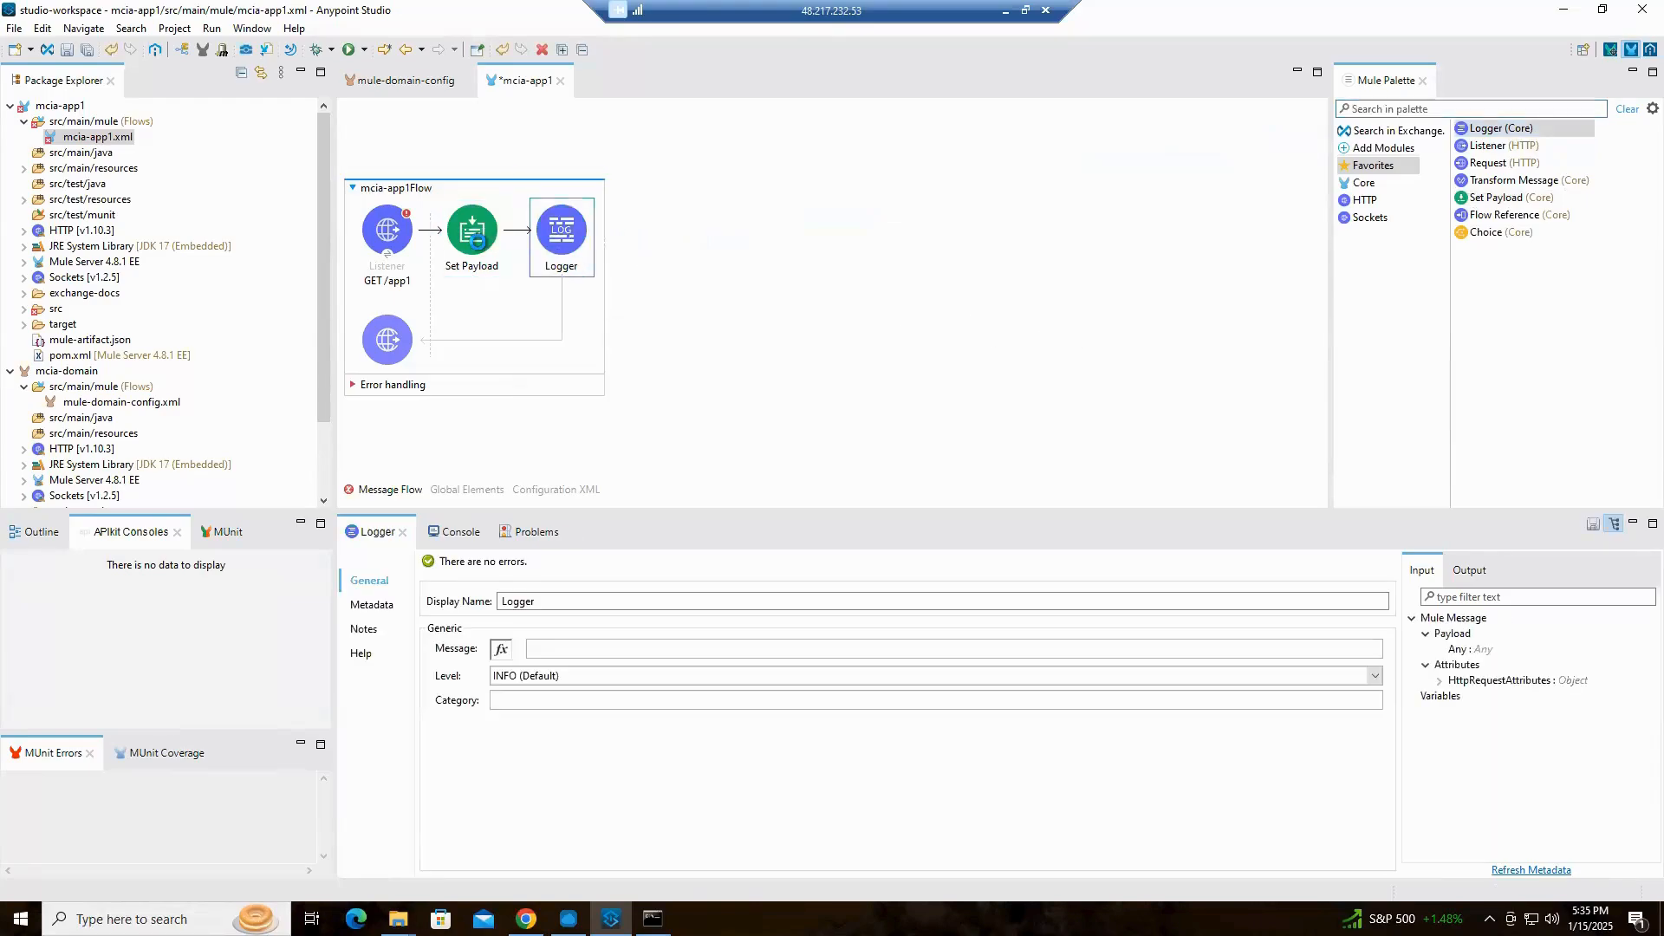
left_click(479, 249)
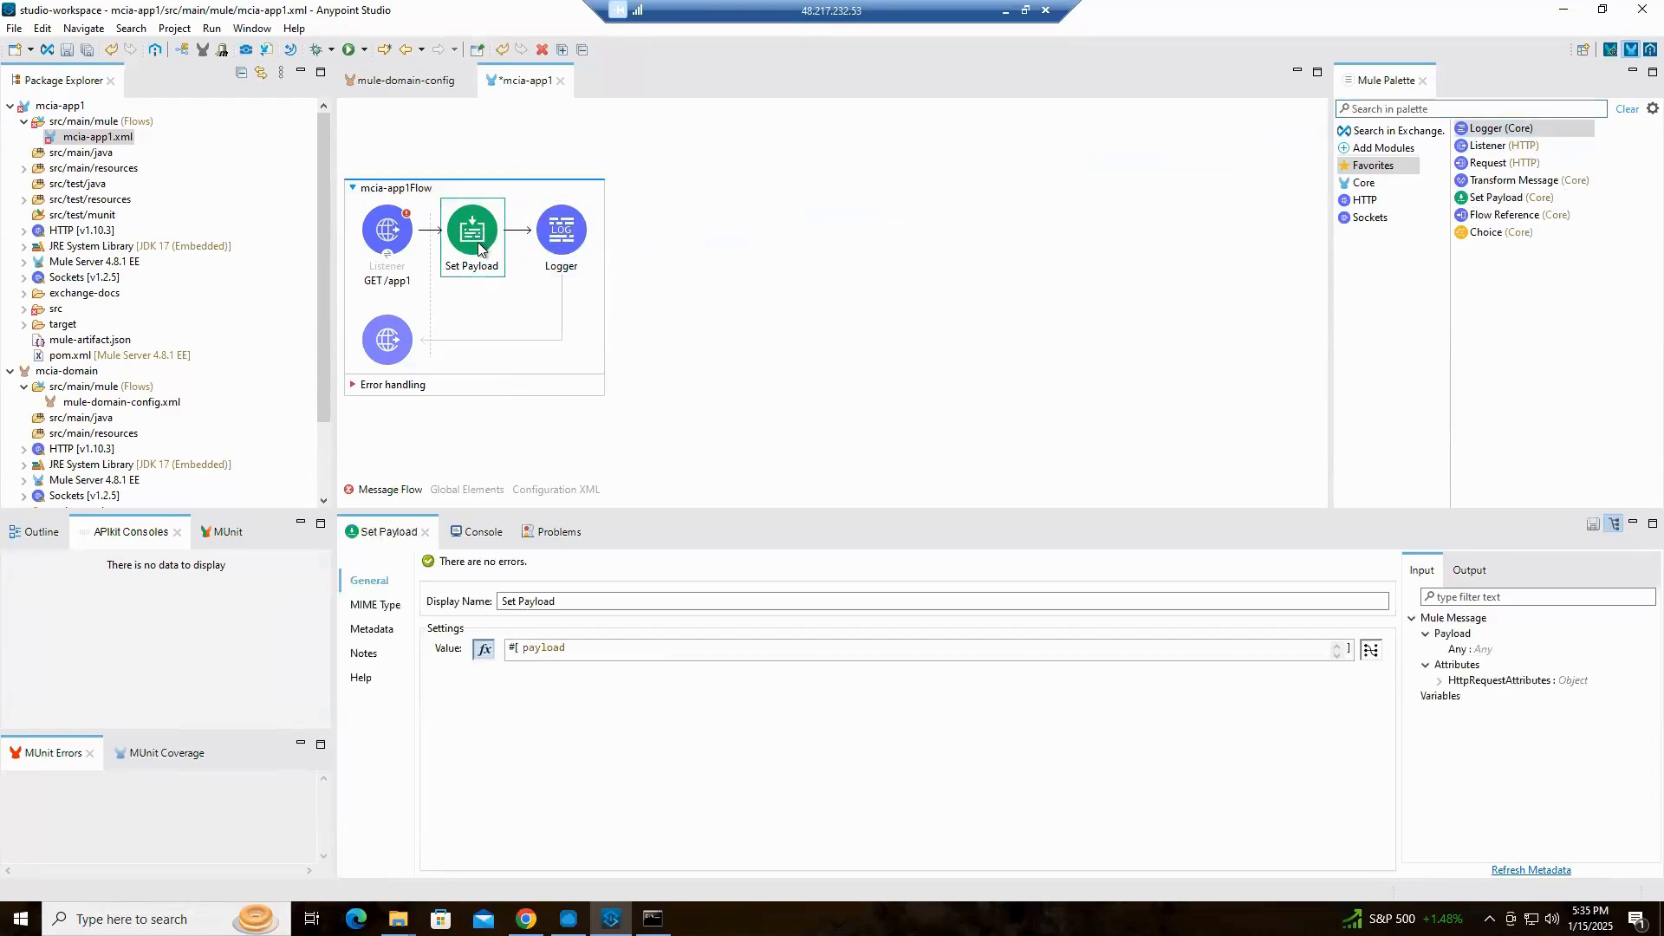
left_click(483, 648)
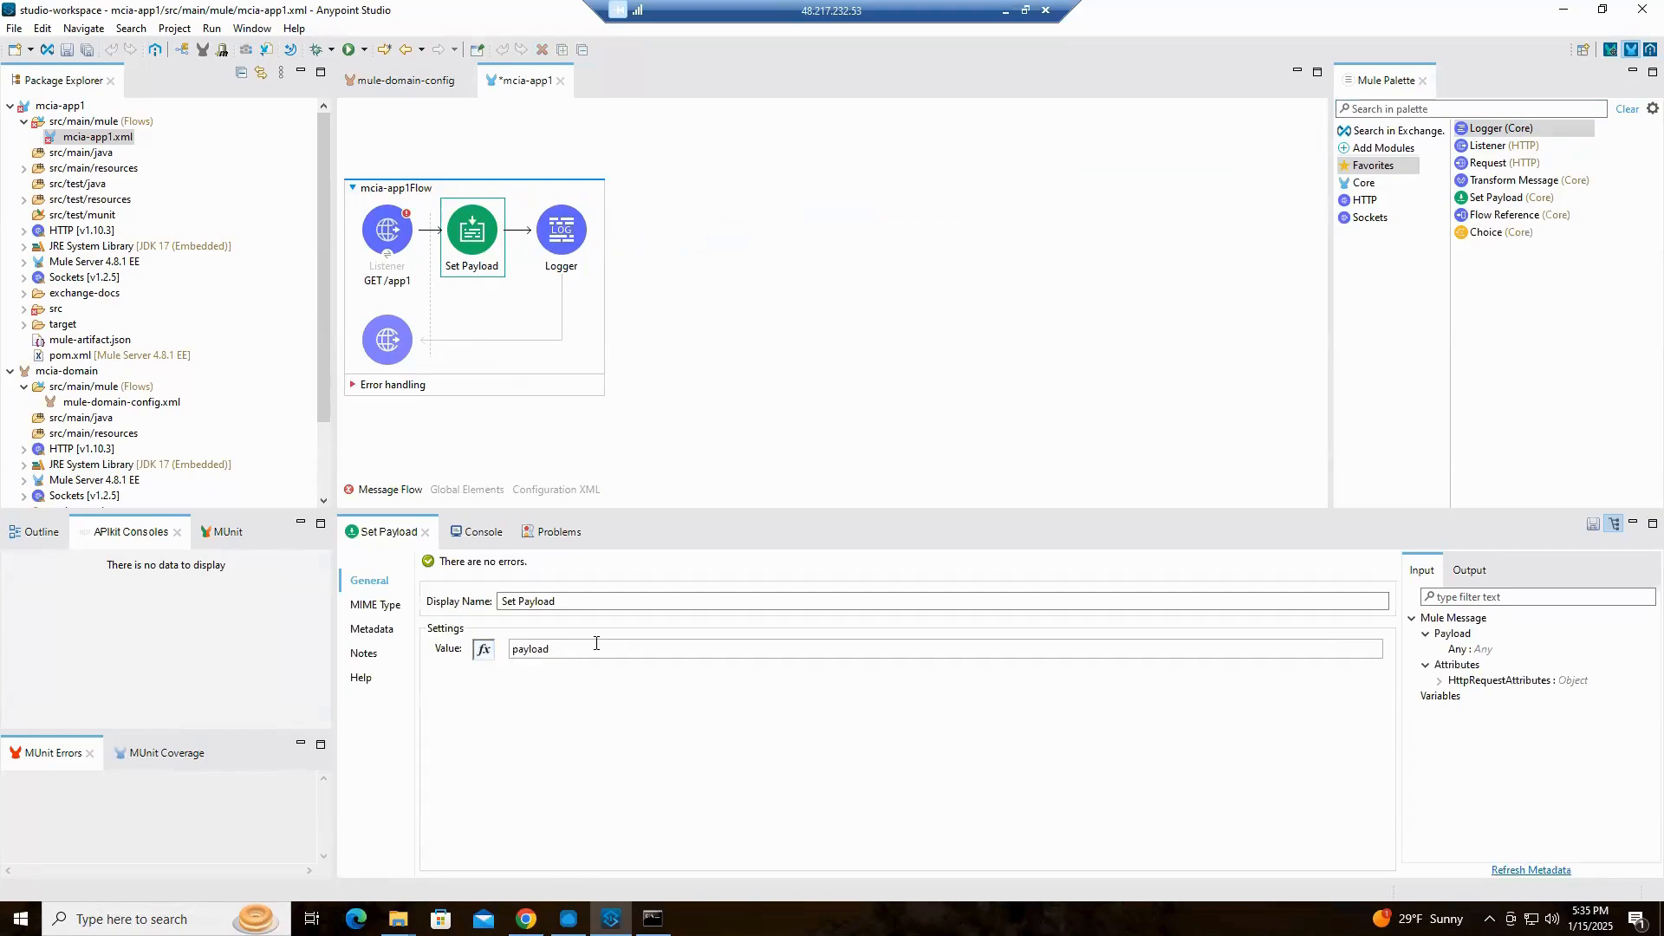
left_click_drag(595, 648, 411, 658)
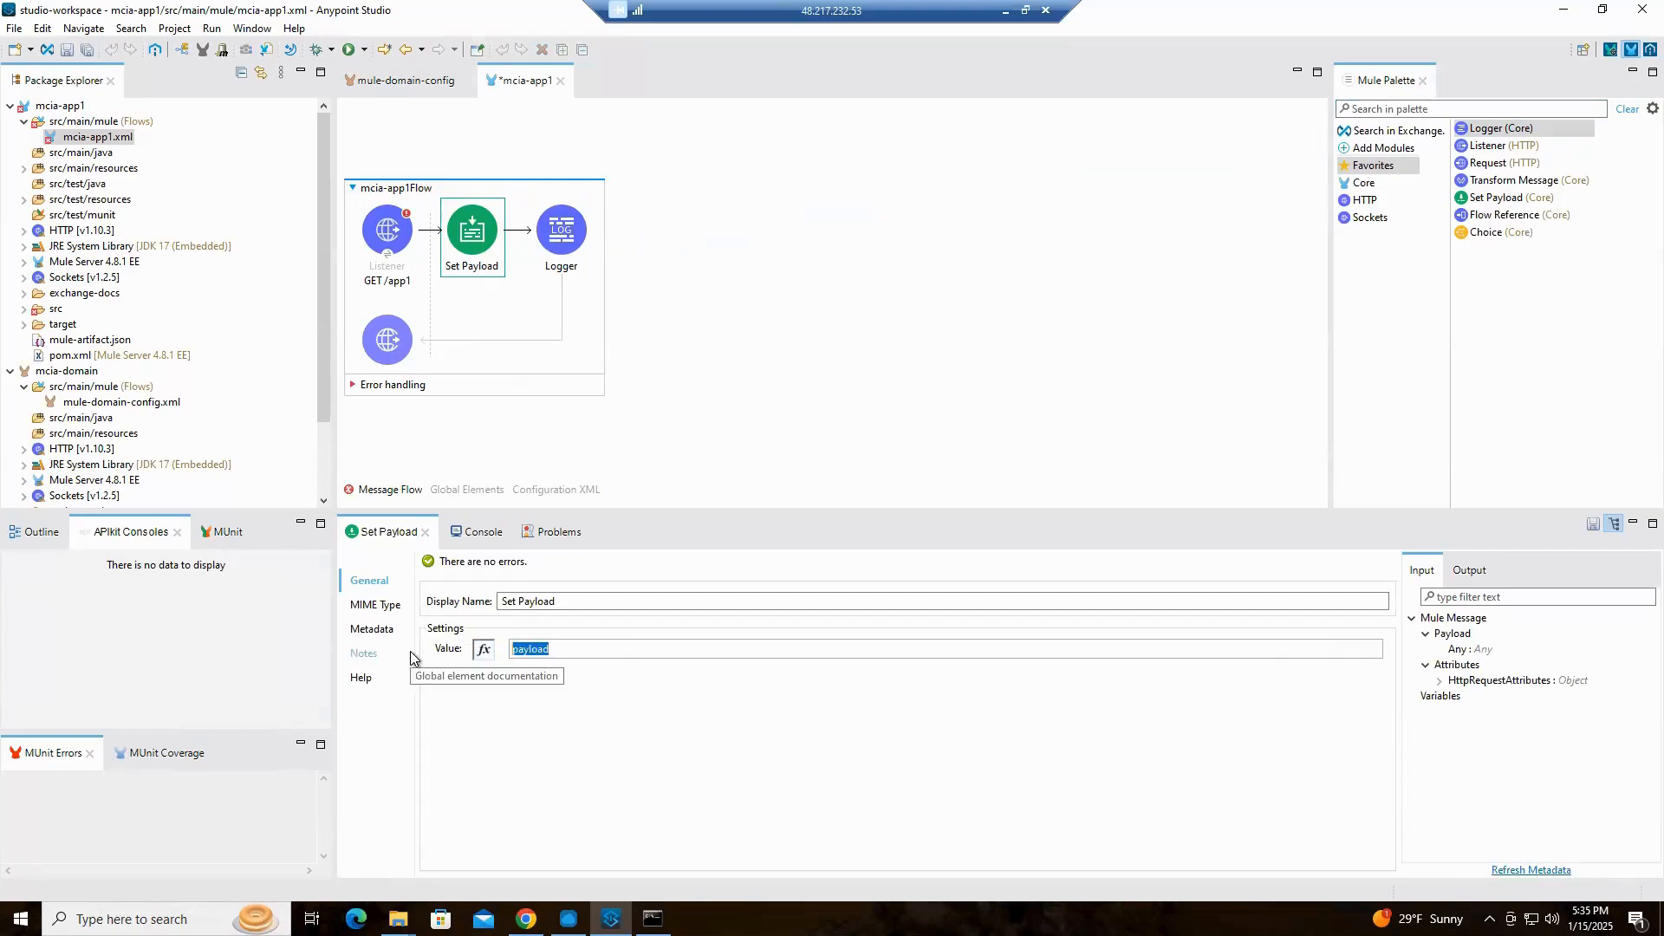
type("Hello from APP1")
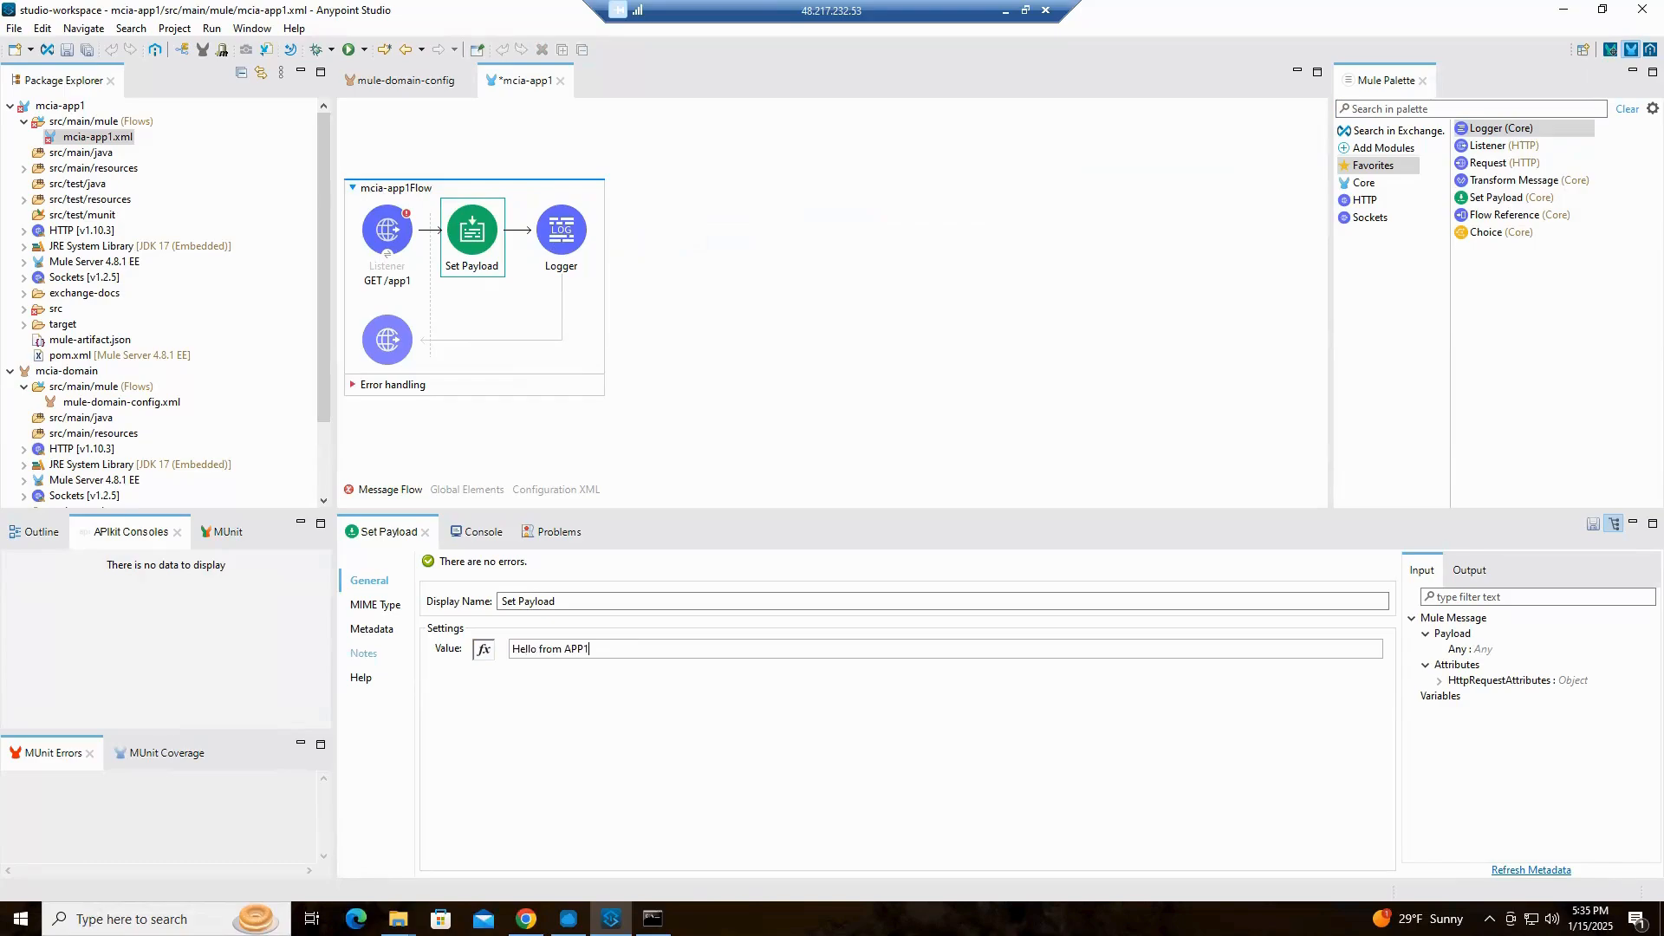
type("!")
key("ctrl+s")
Copy the Set Payload value "Hello from APP1!" into that component's display name, replacing the default name
left_click_drag(607, 649, 511, 650)
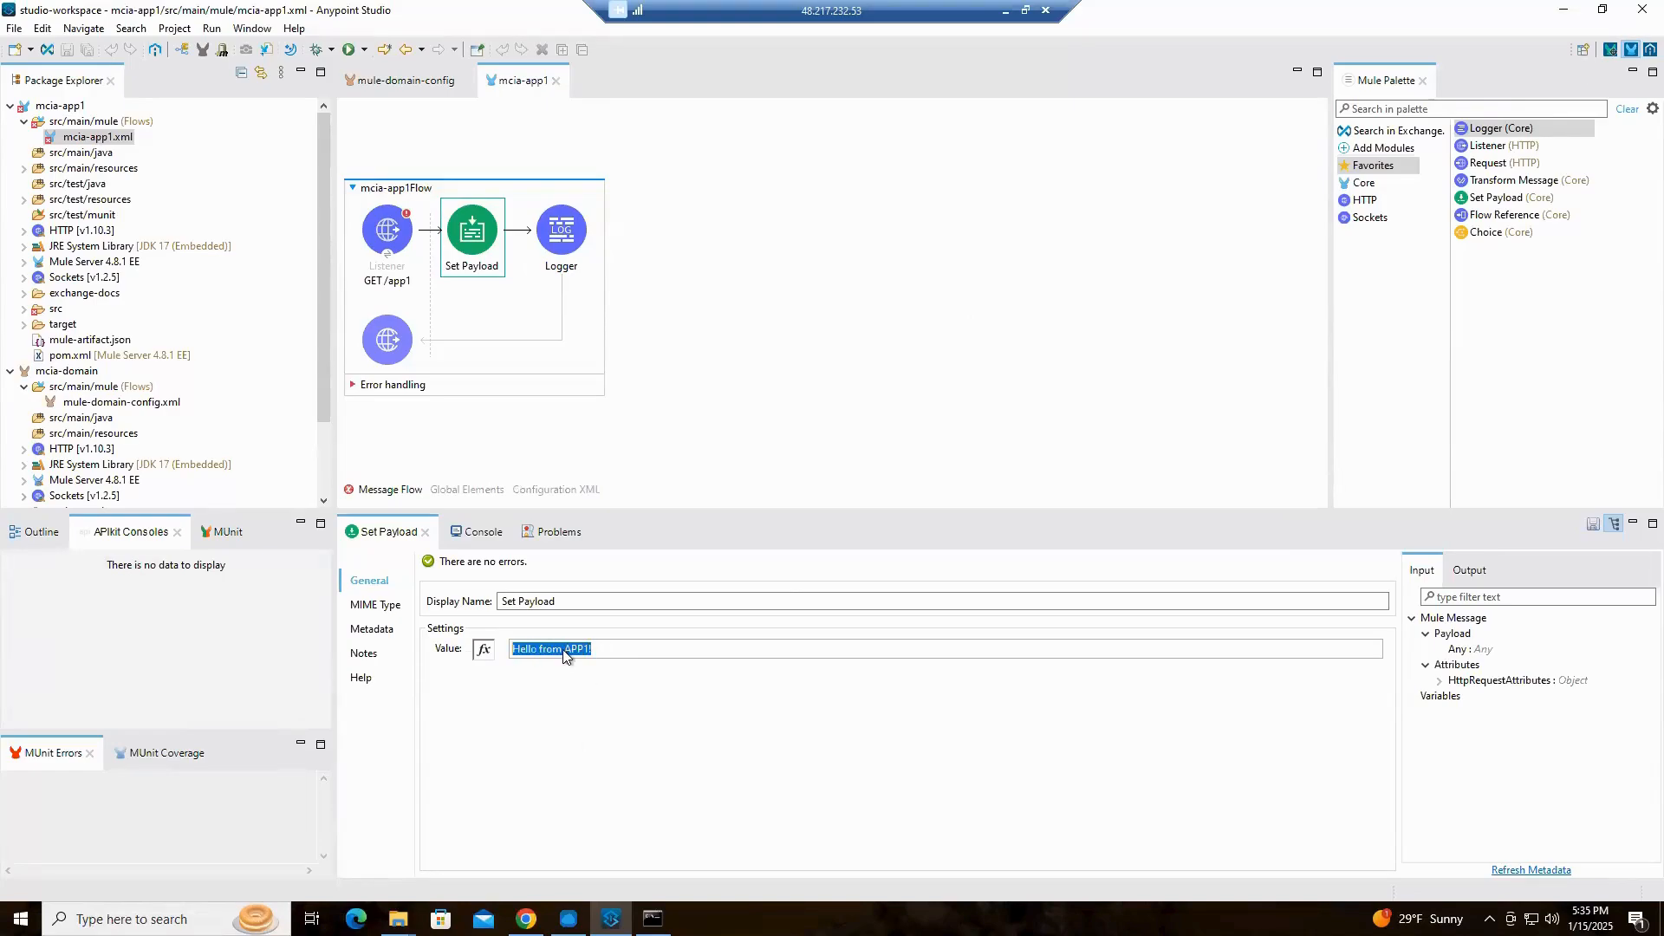
right_click(565, 651)
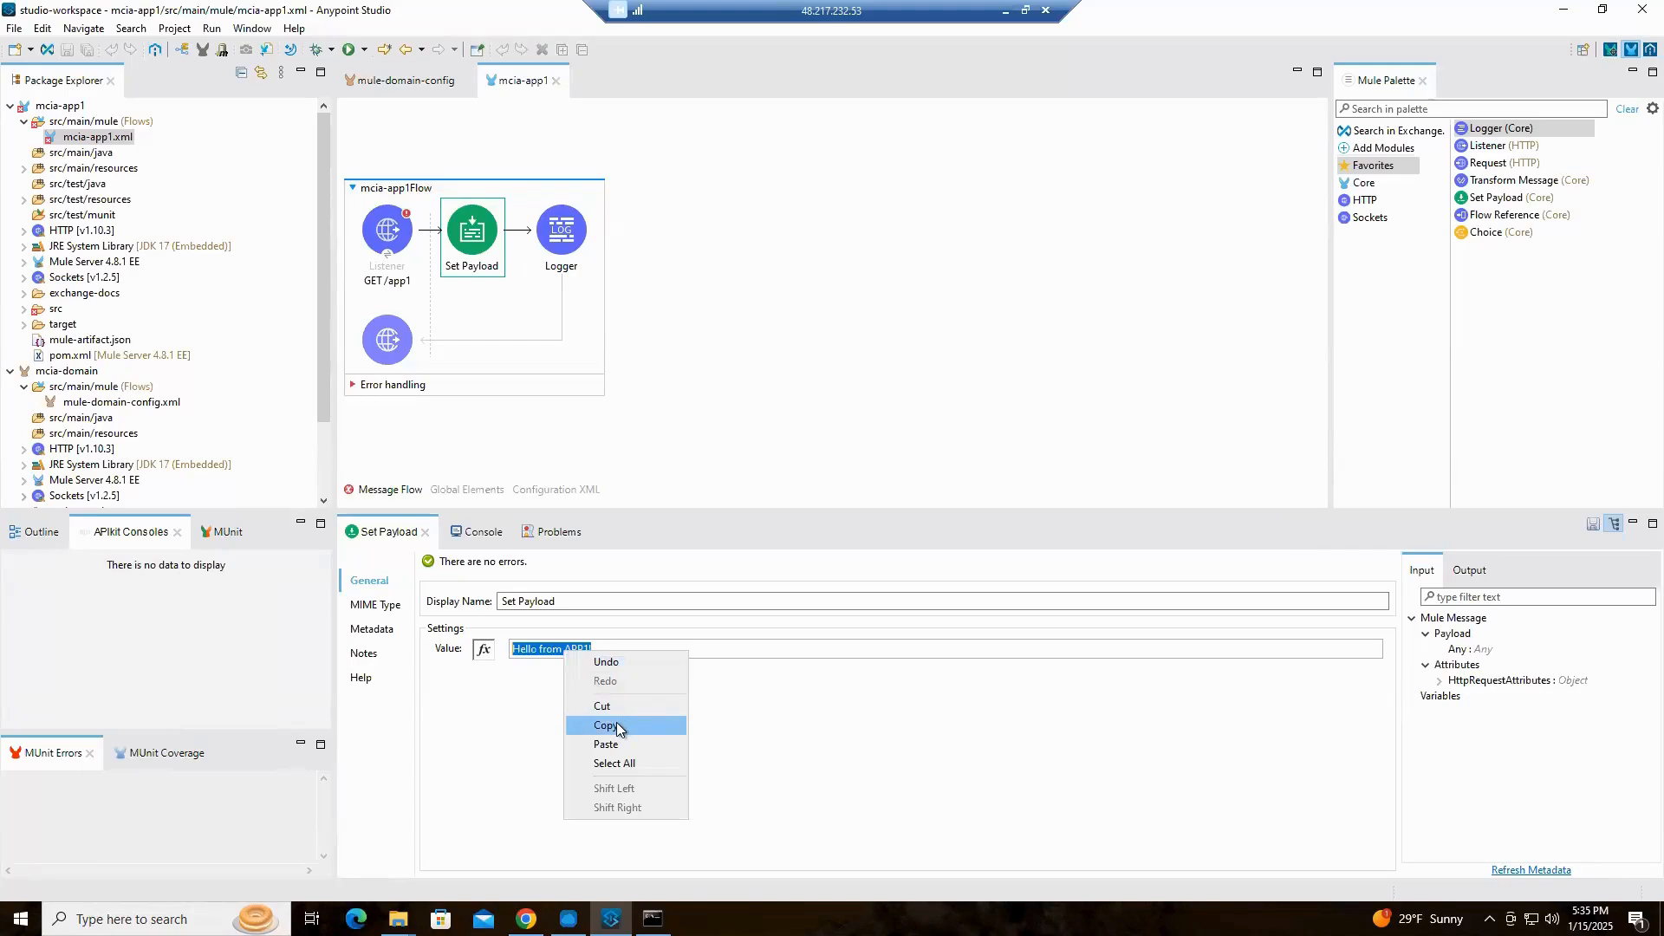
left_click(617, 726)
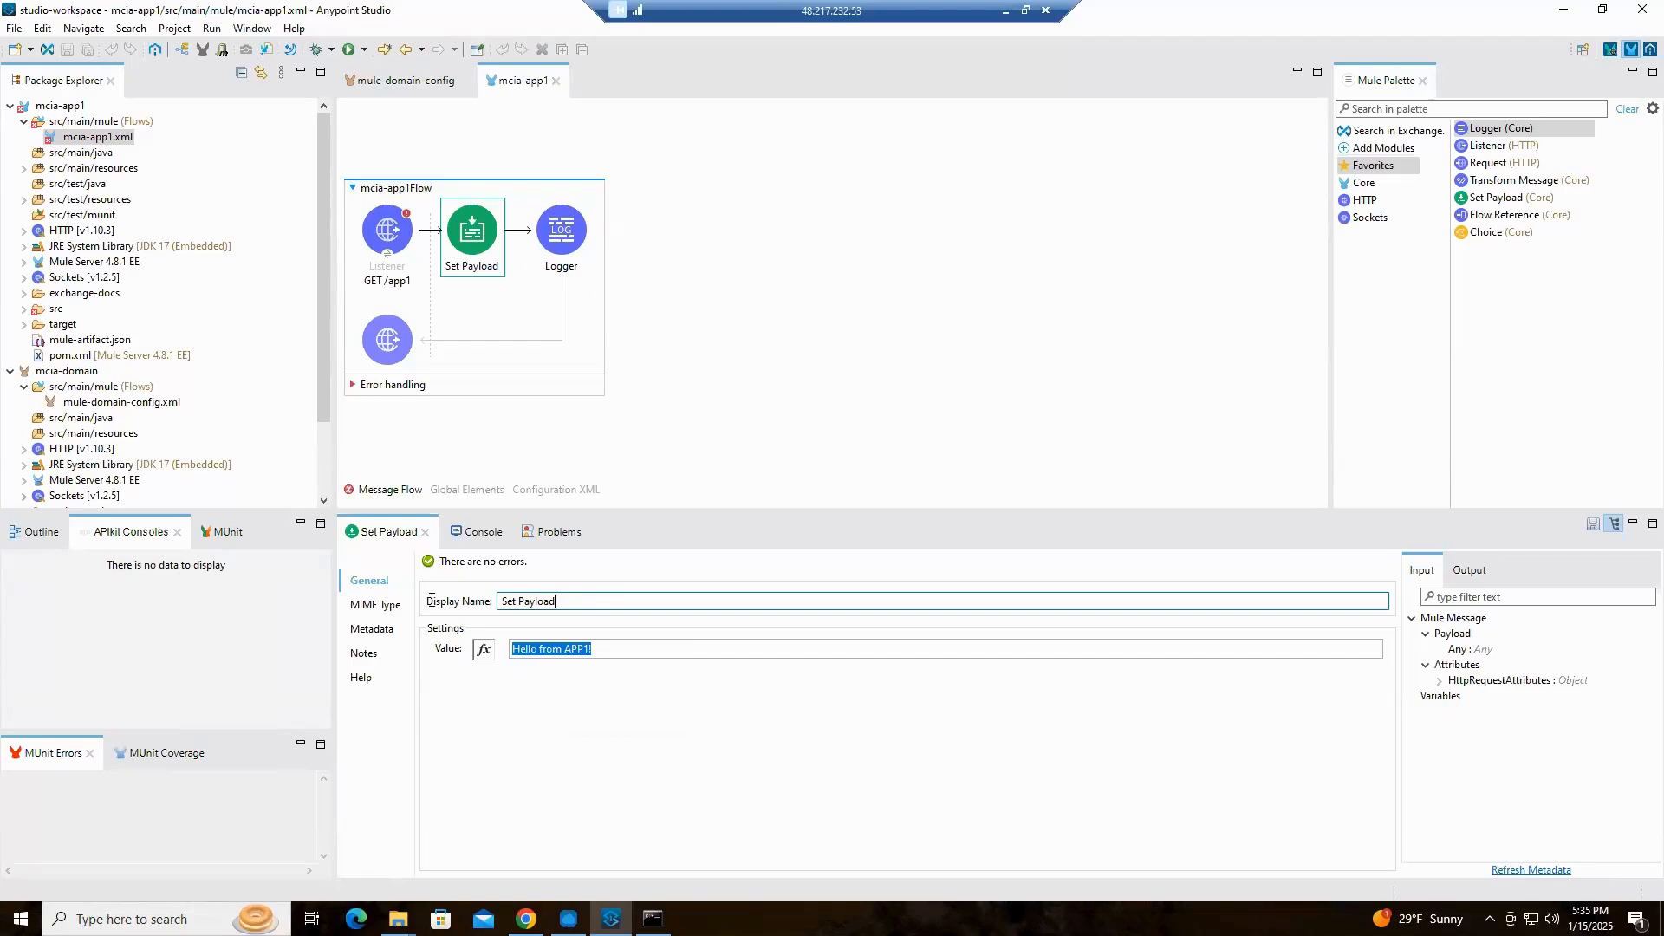
left_click_drag(501, 602, 557, 601)
right_click(541, 600)
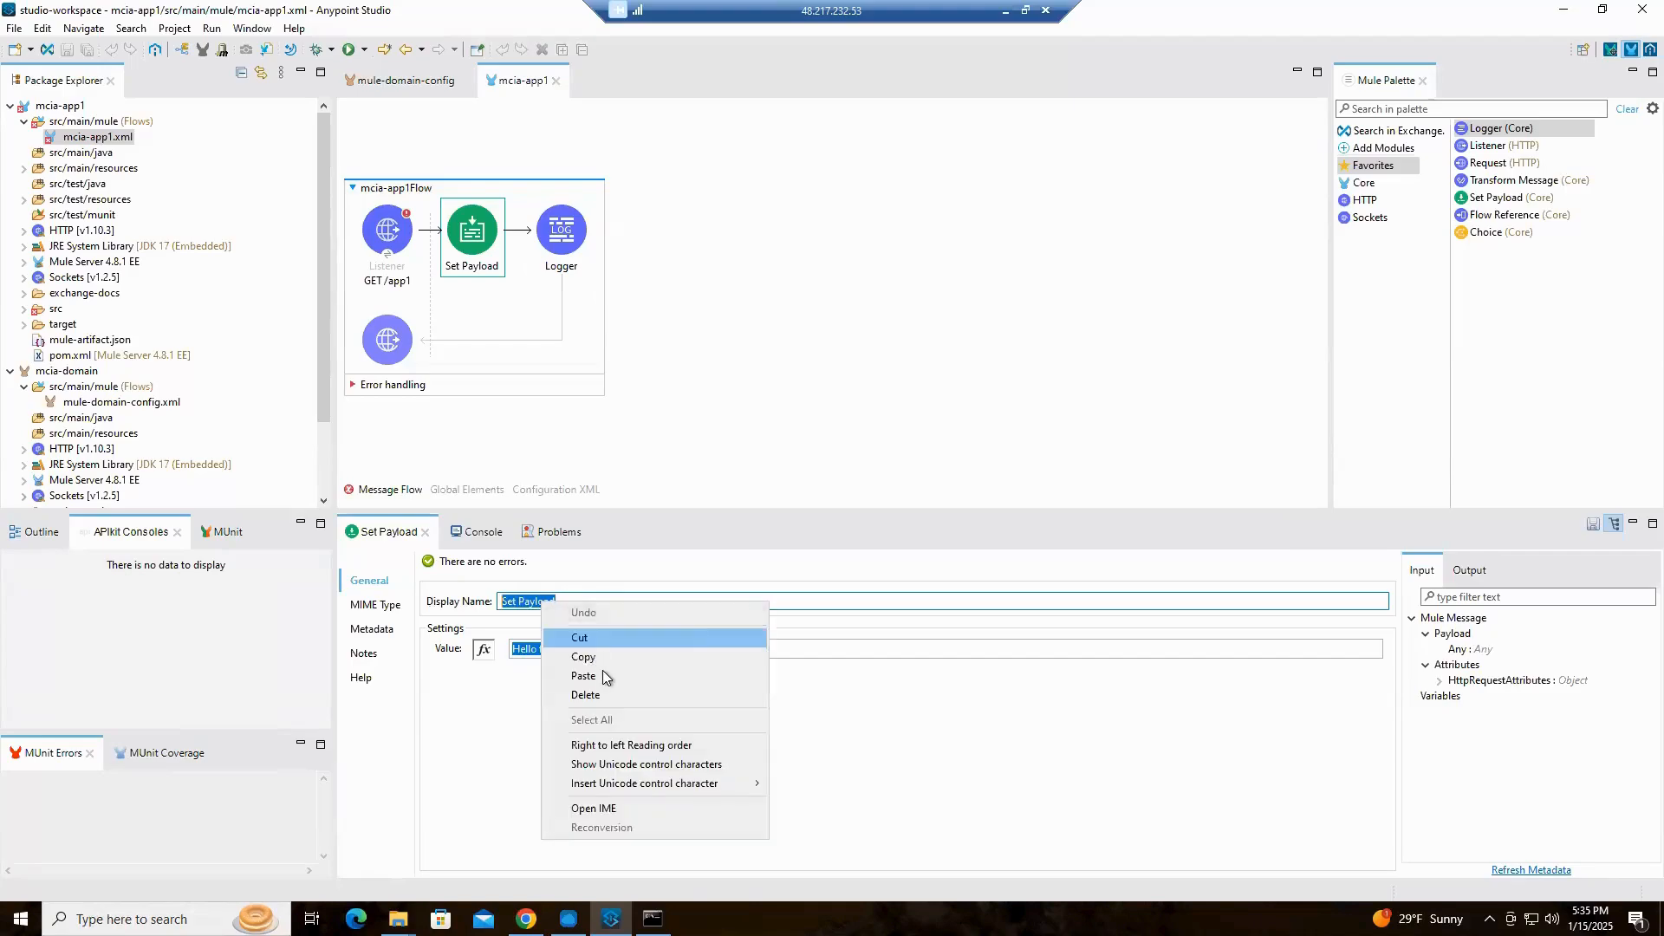
left_click(583, 676)
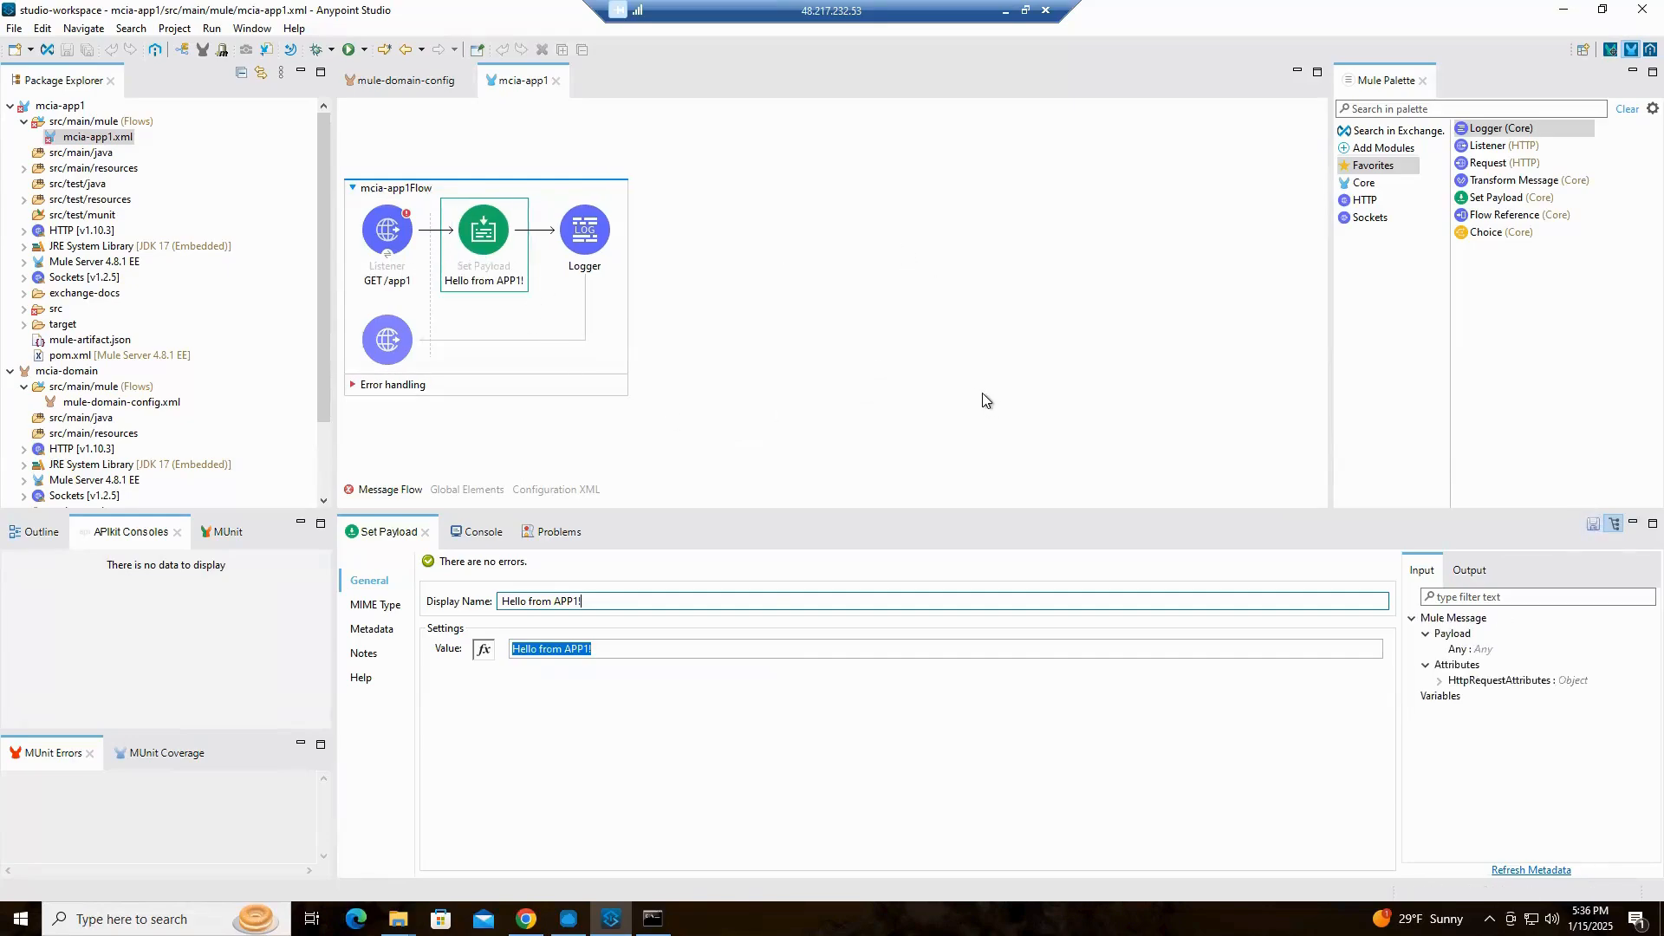
Set the Logger's message to the expression payload and its display name to "payload"
left_click(603, 241)
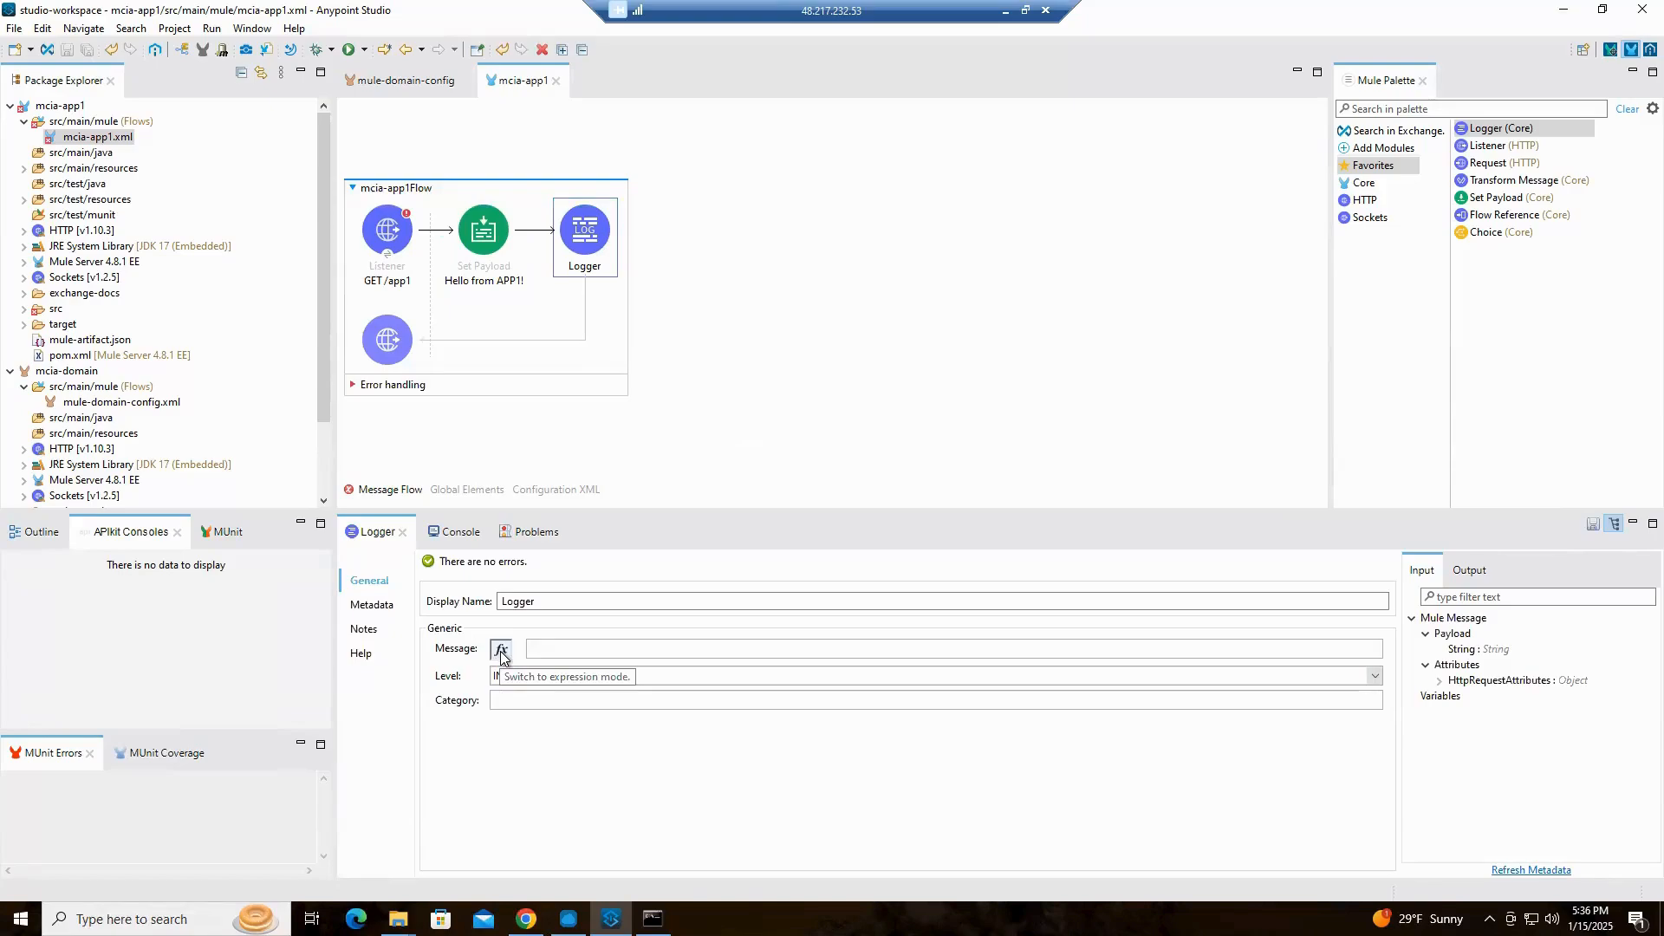
left_click(501, 651)
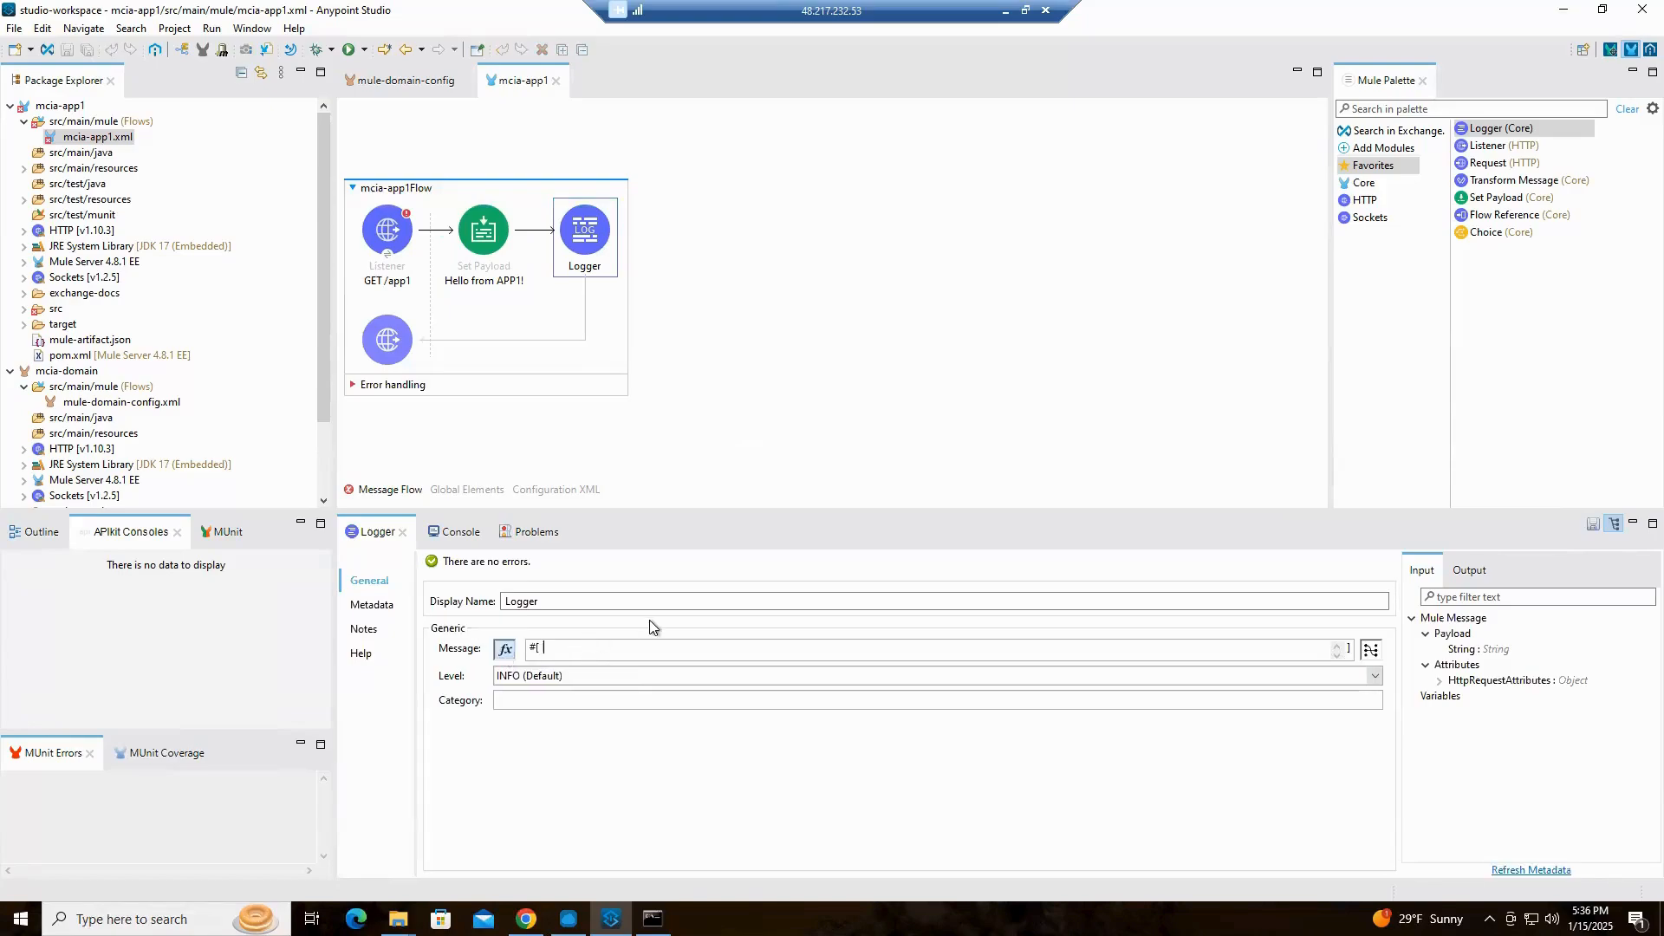
type("payload")
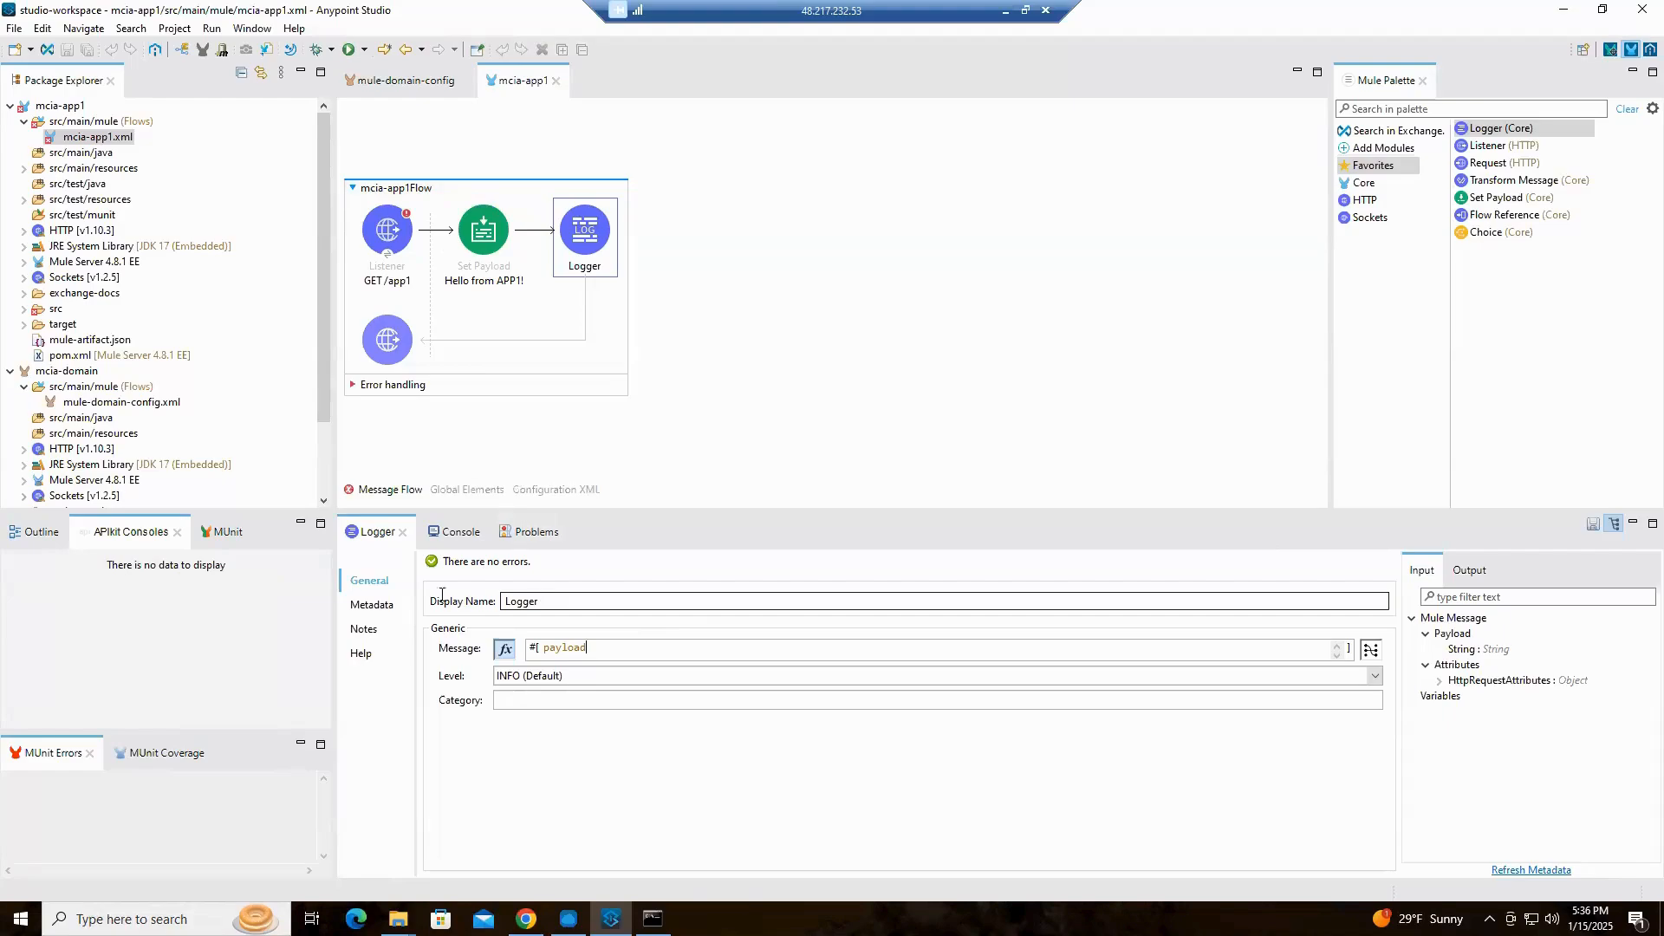
left_click_drag(565, 598, 342, 582)
type("paylo")
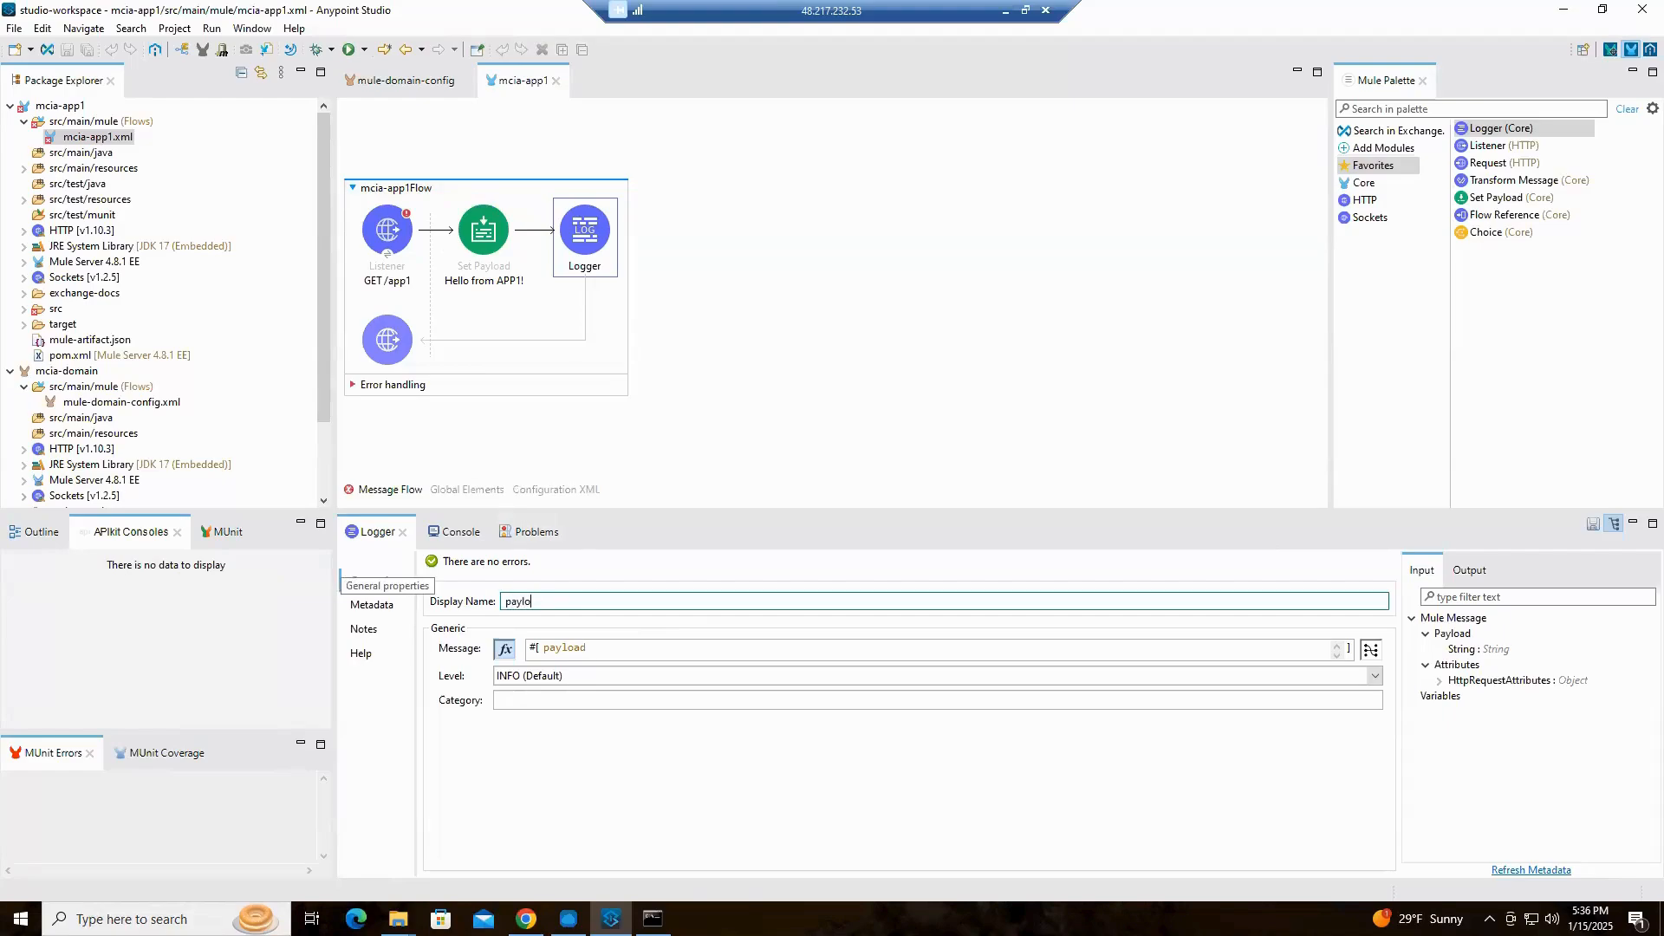
type("ad")
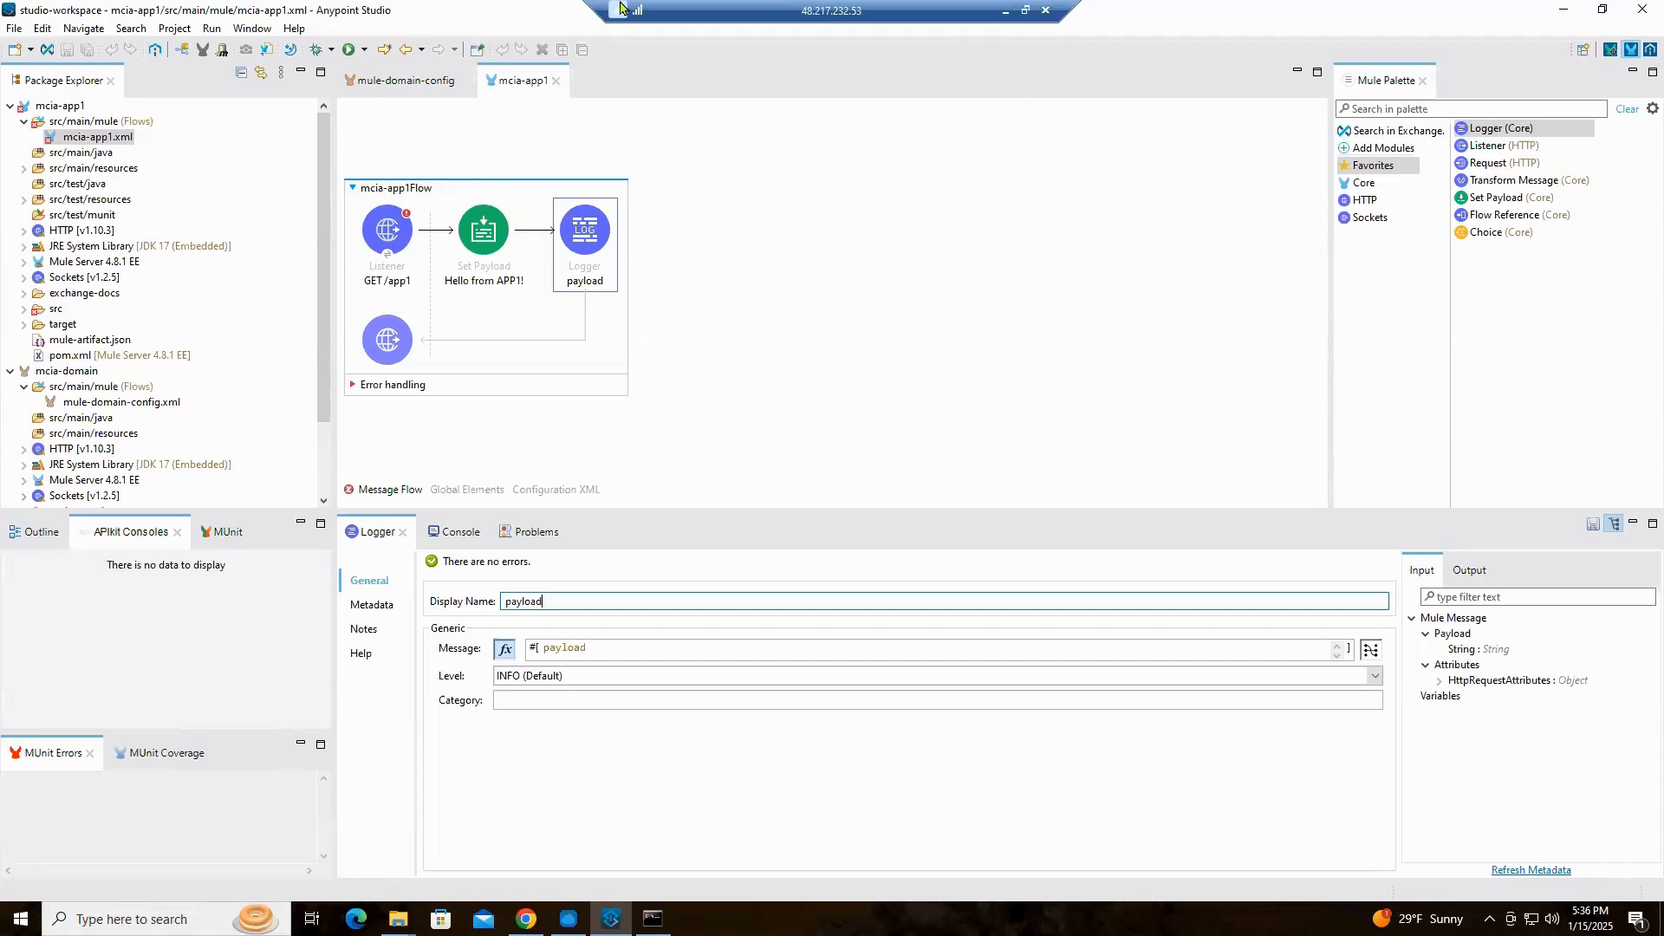
Assign the mcia-app1 project to the mcia-domain domain in its Mule Project properties and apply the change
left_click(74, 106)
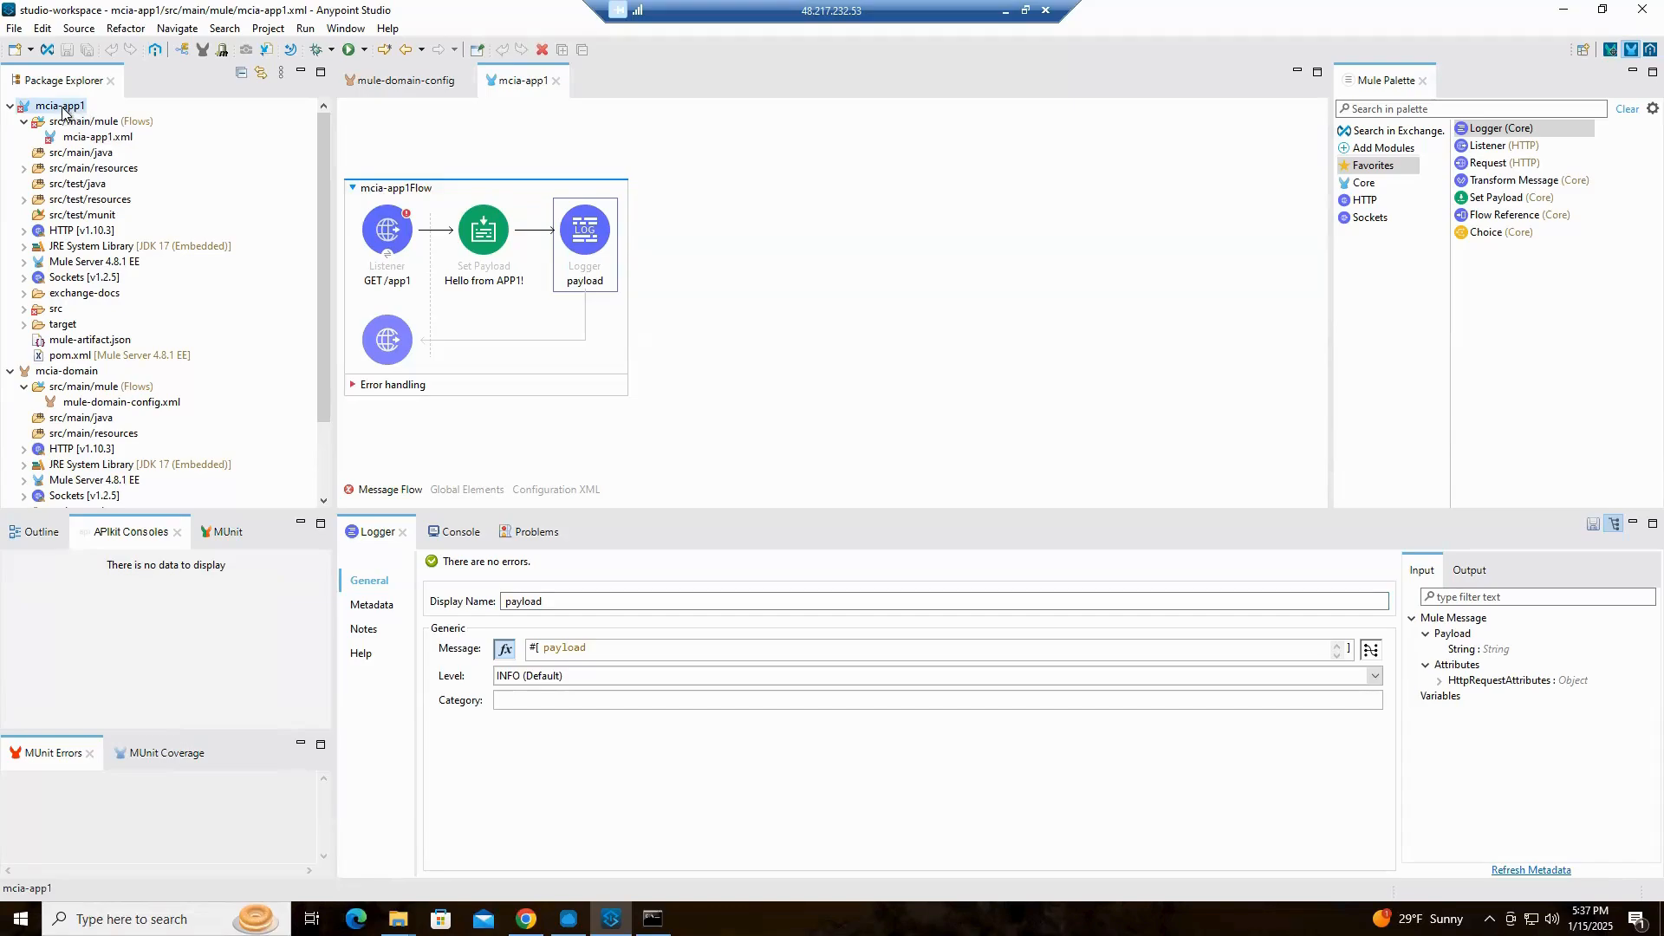
right_click(62, 112)
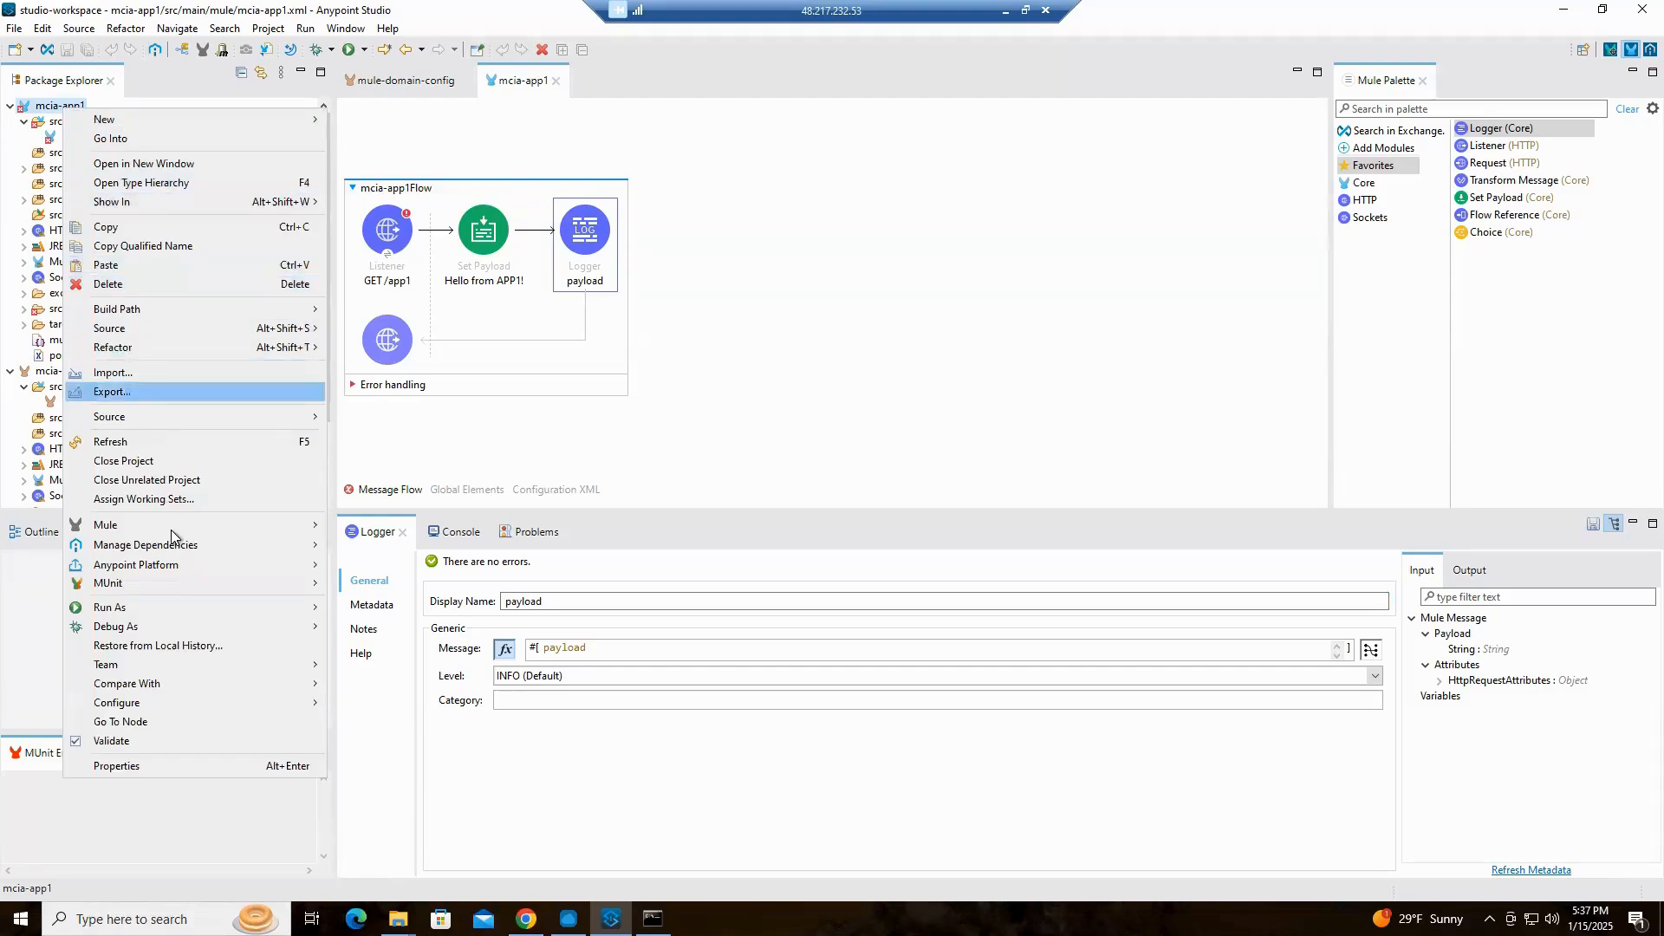
mouse_move(170, 530)
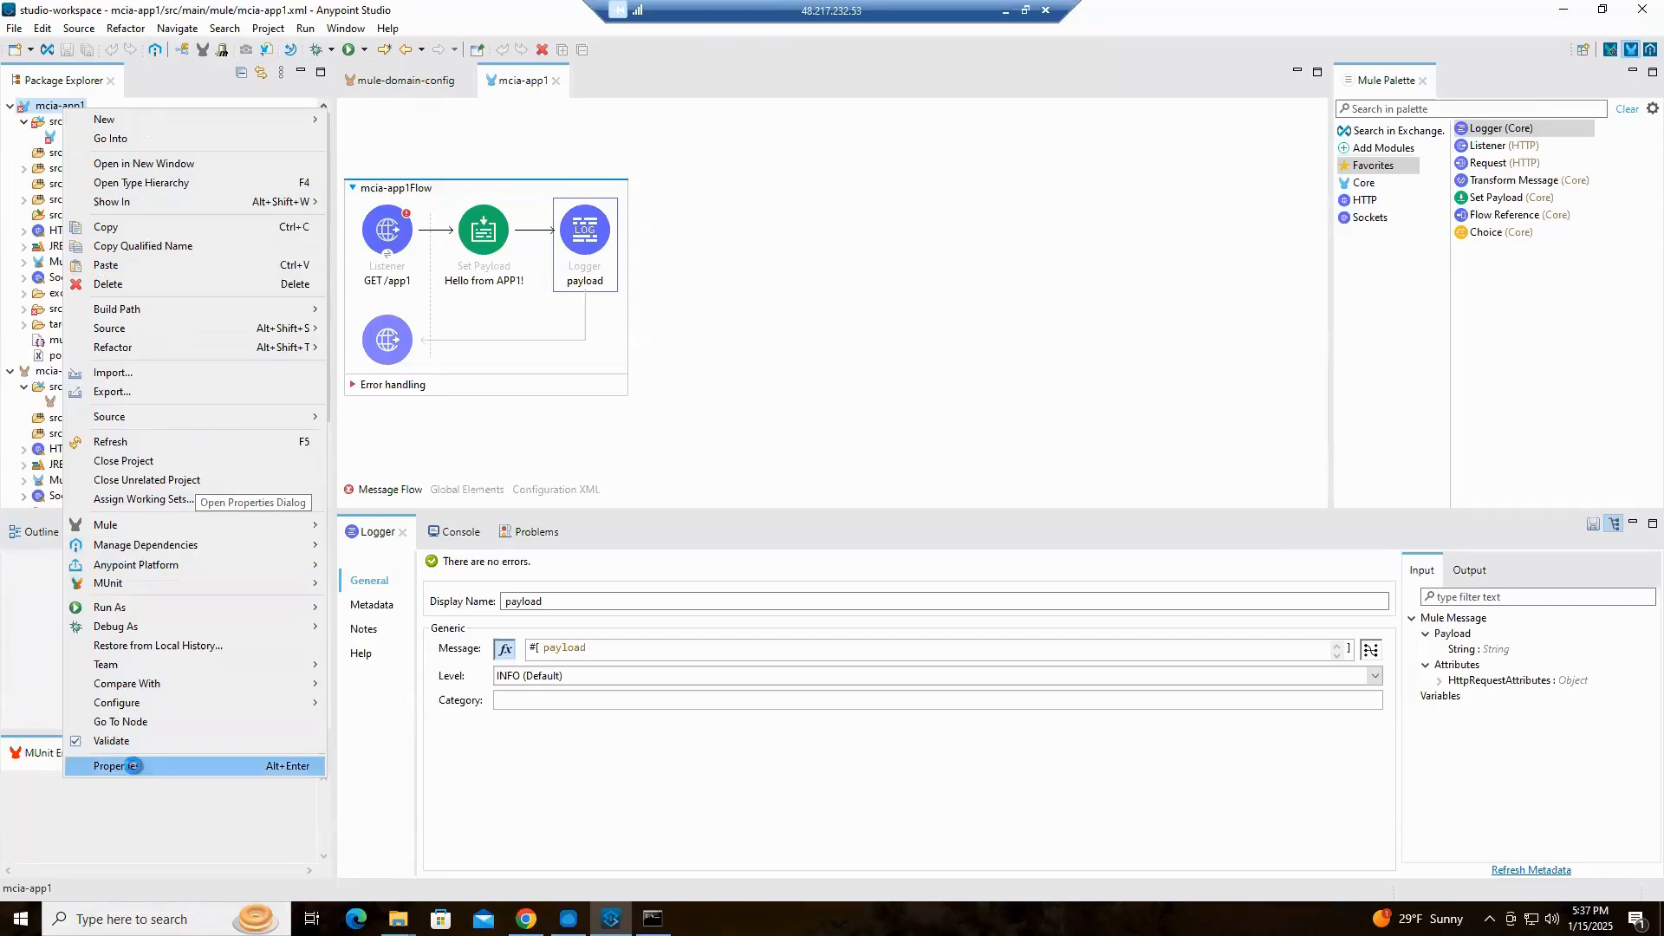
left_click(133, 767)
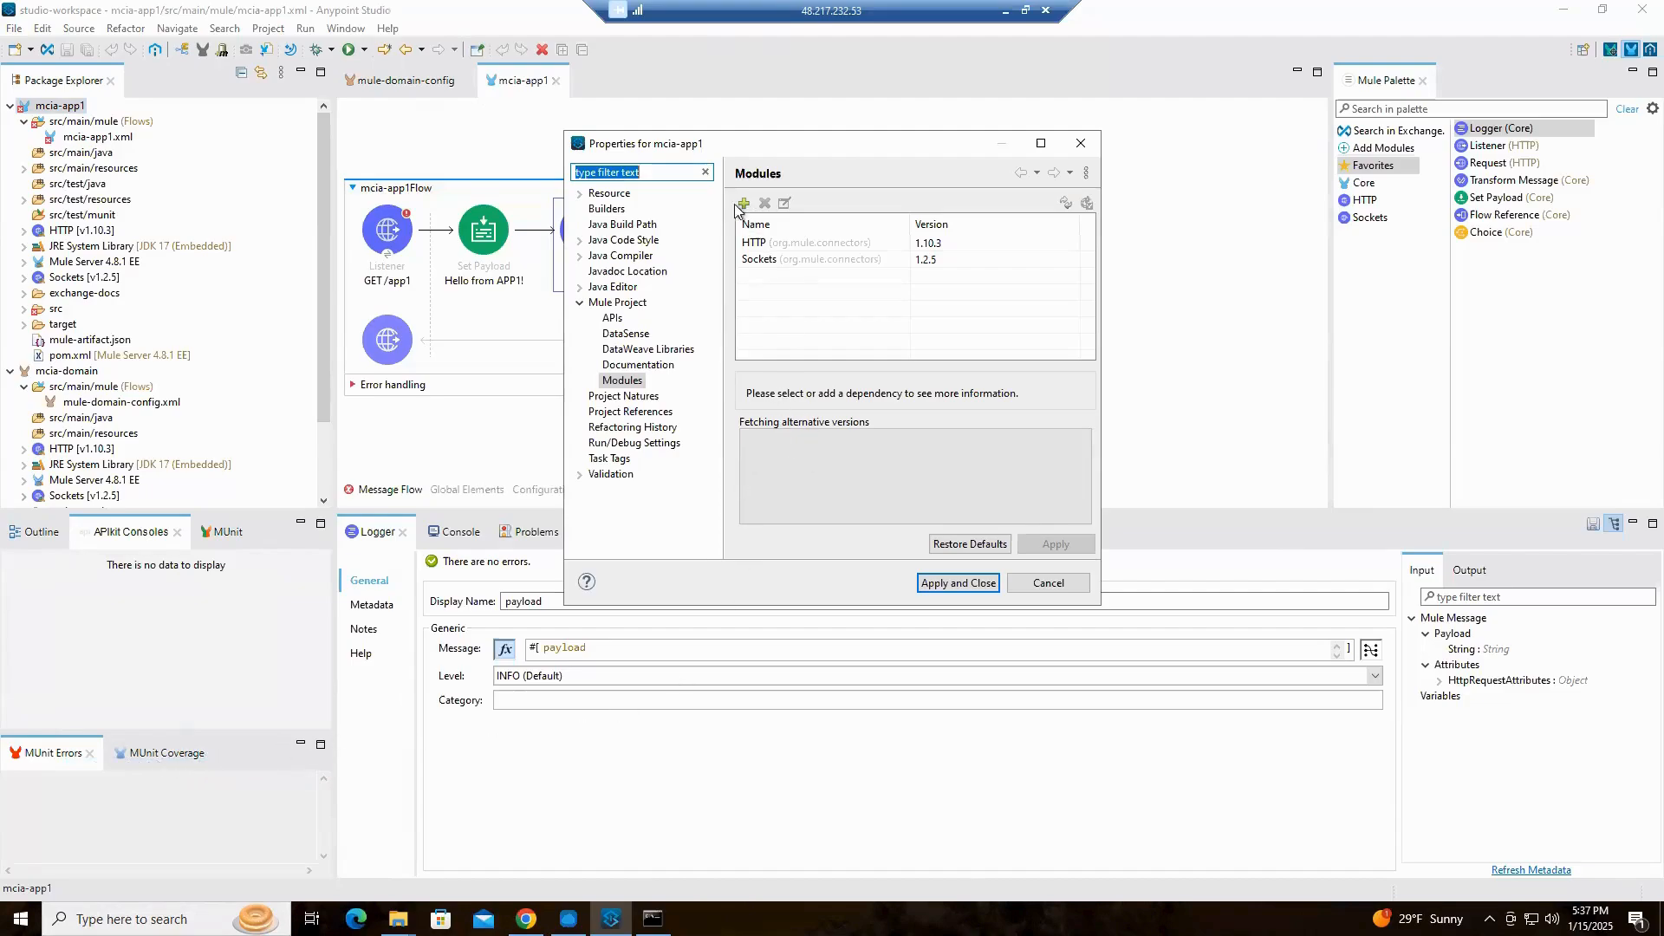
left_click(625, 303)
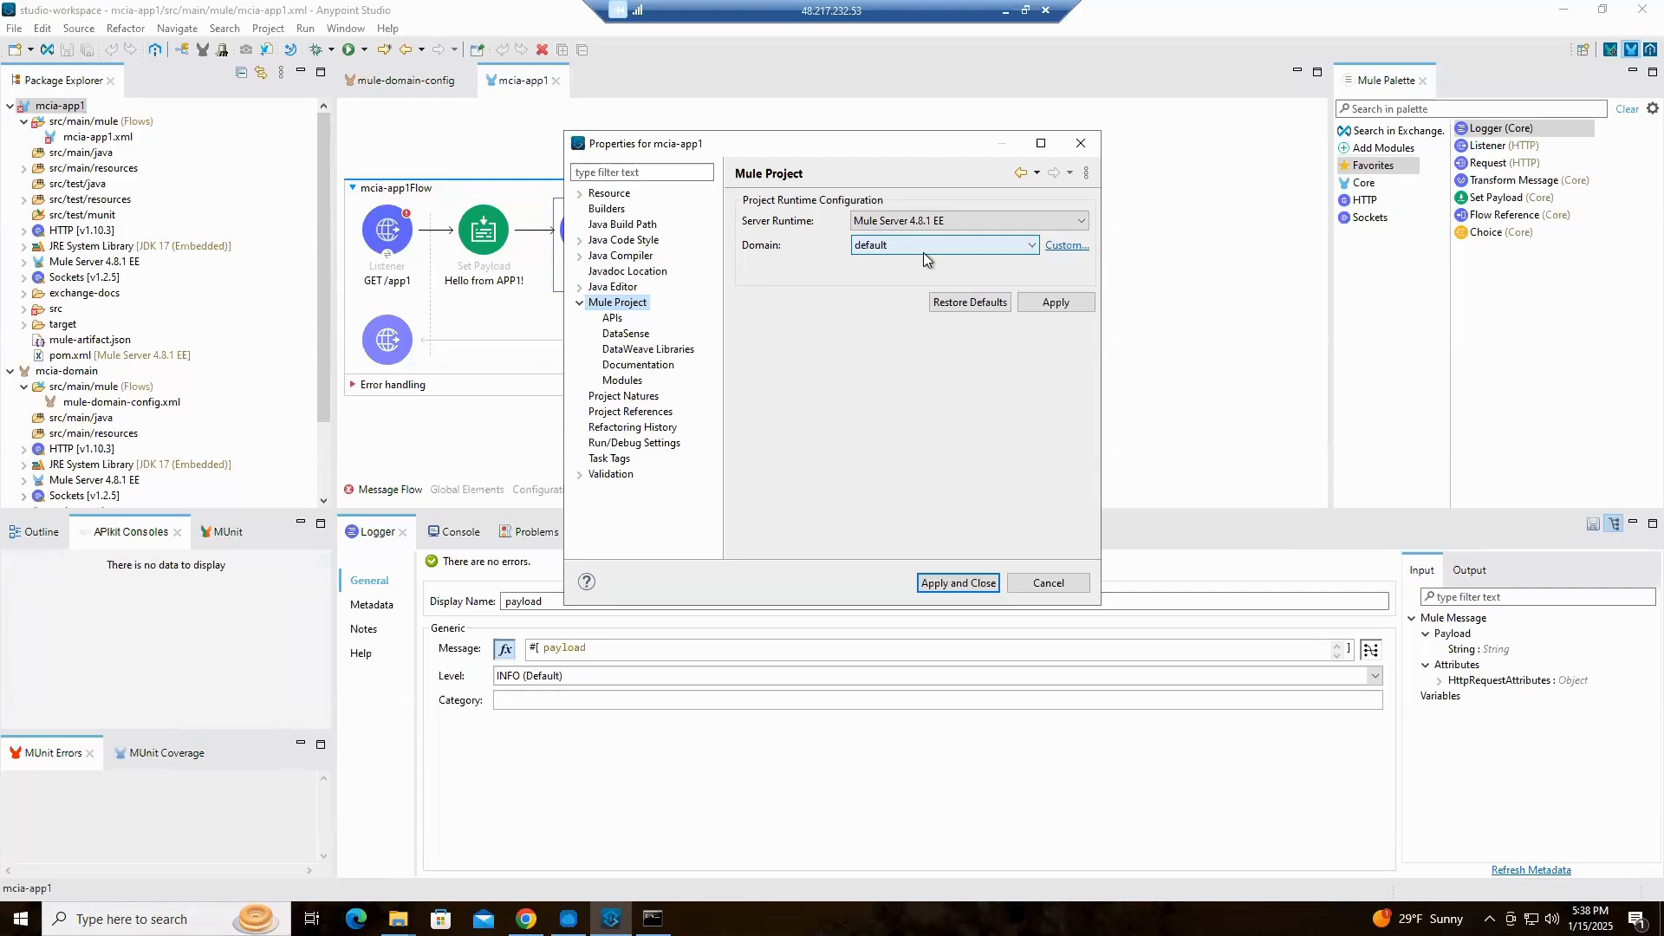
left_click(1031, 250)
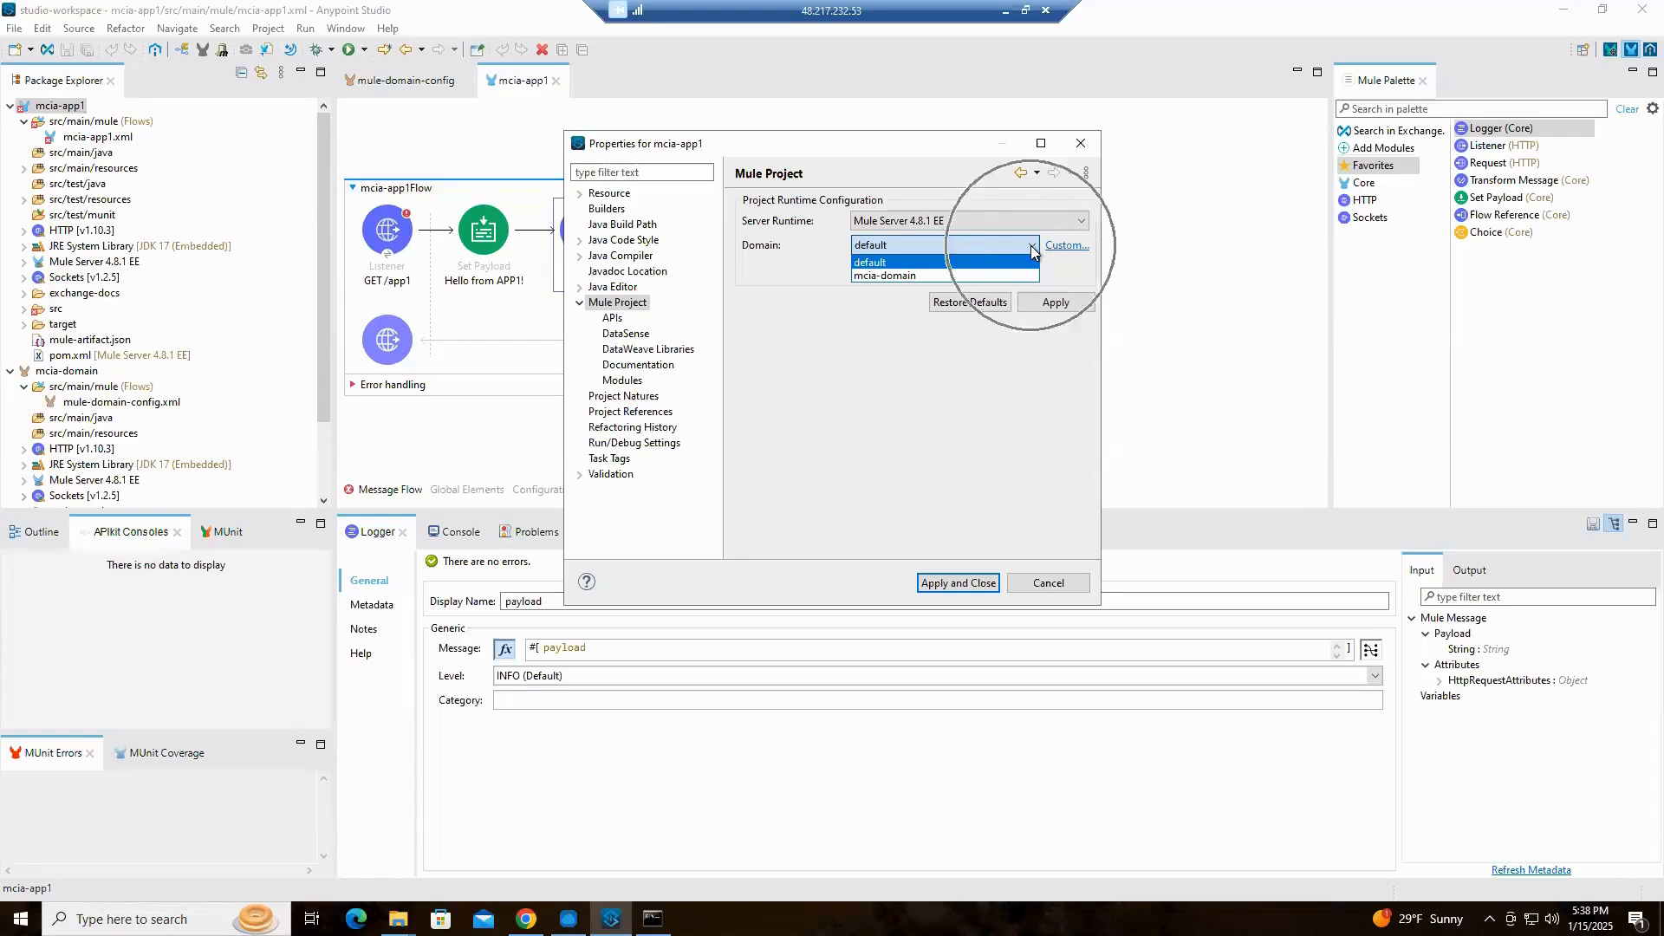
left_click(892, 274)
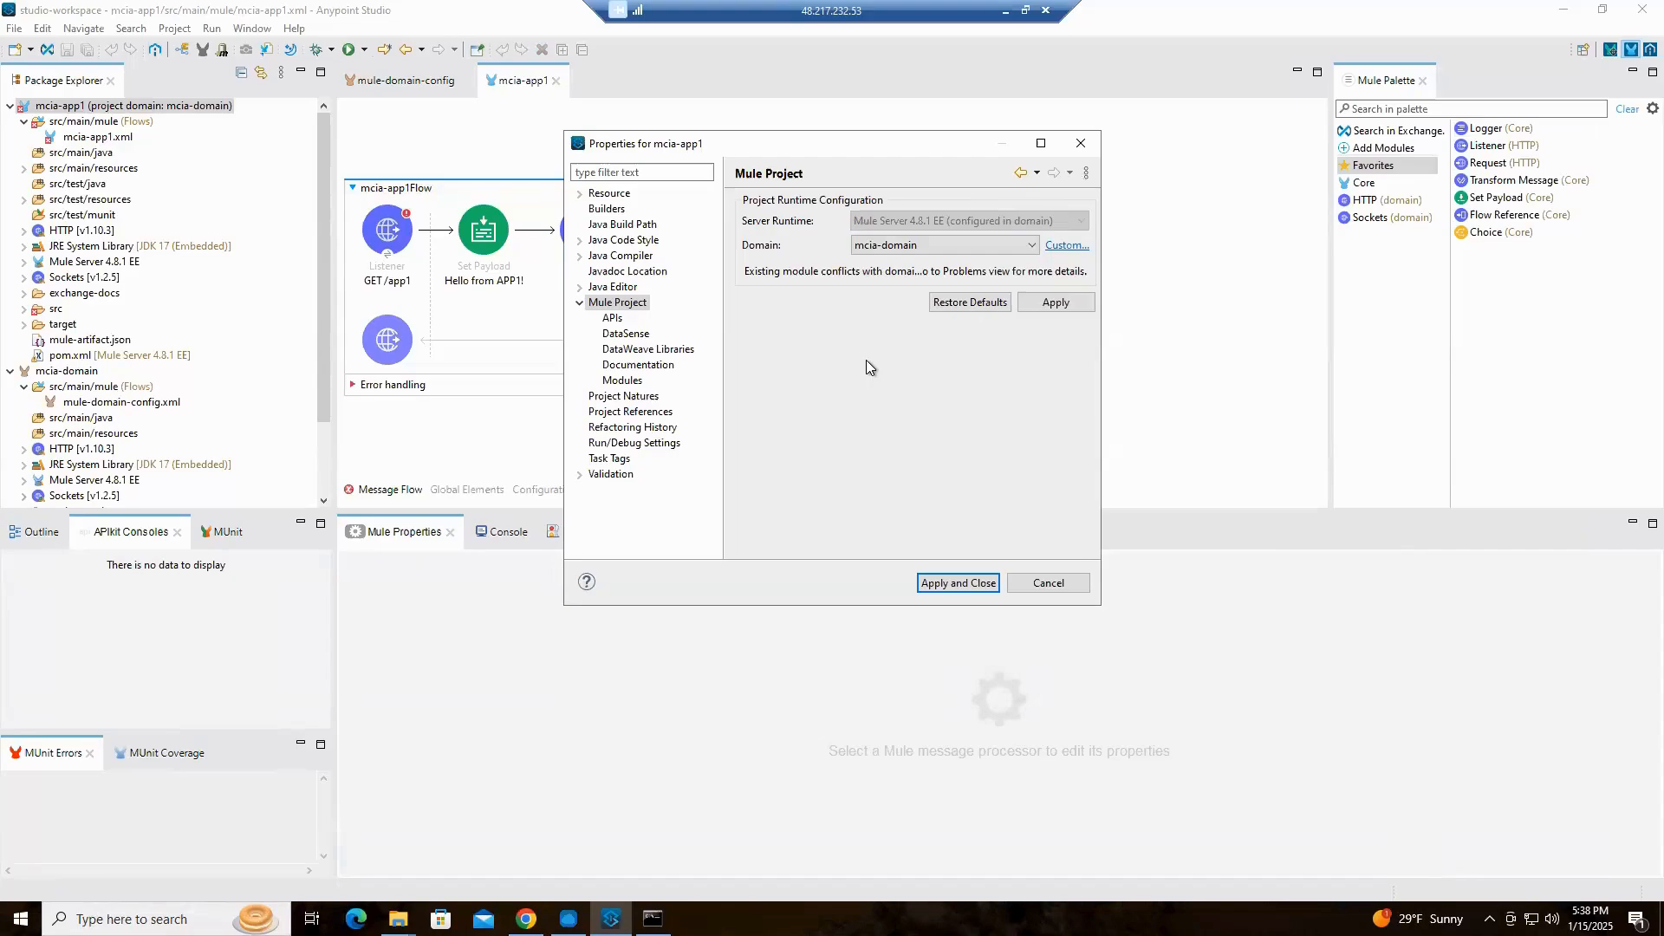
left_click(1059, 305)
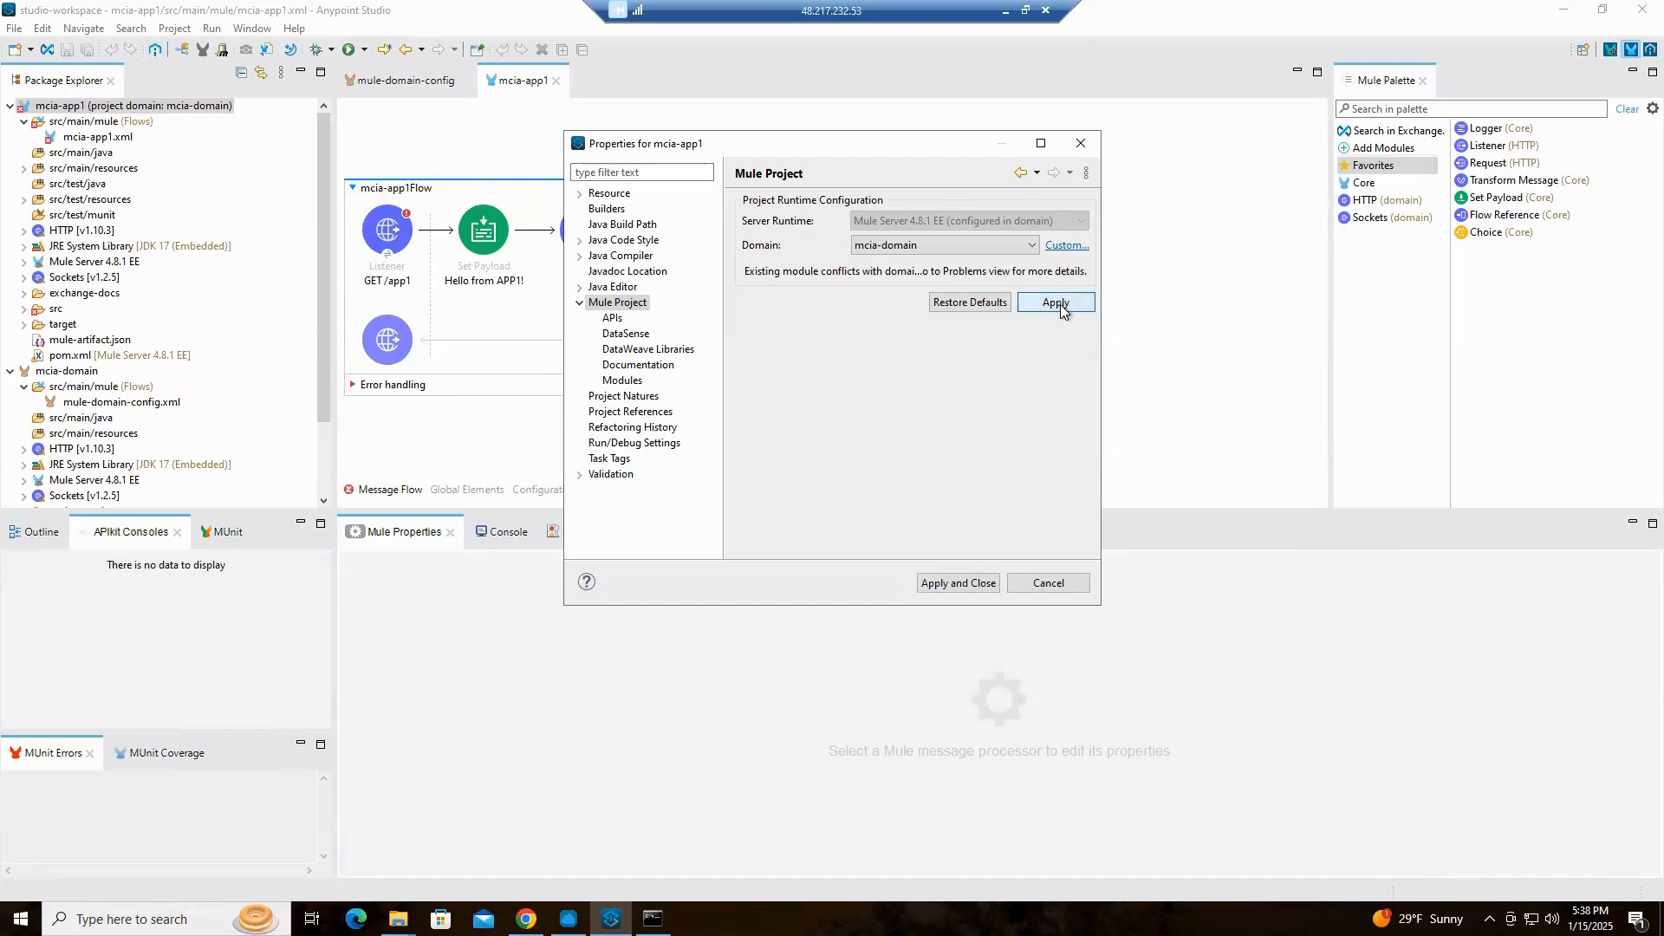
left_click(956, 584)
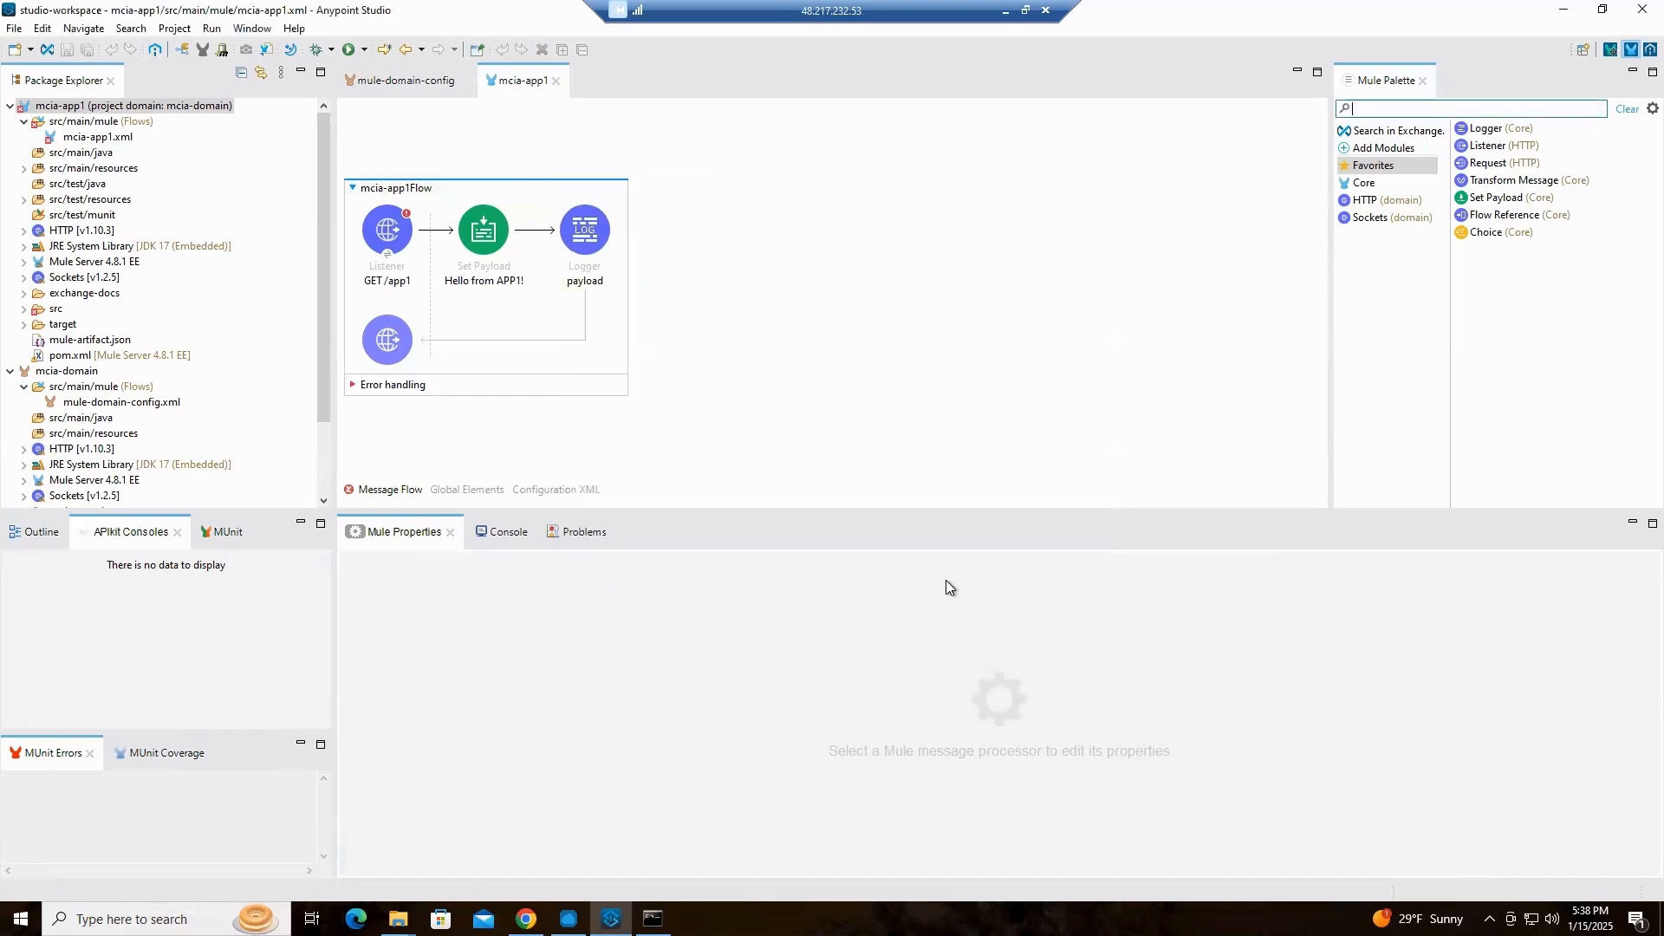
Keep HTTP_Listener_config as the connector configuration of the GET /app1 listener and save its properties
left_click(382, 239)
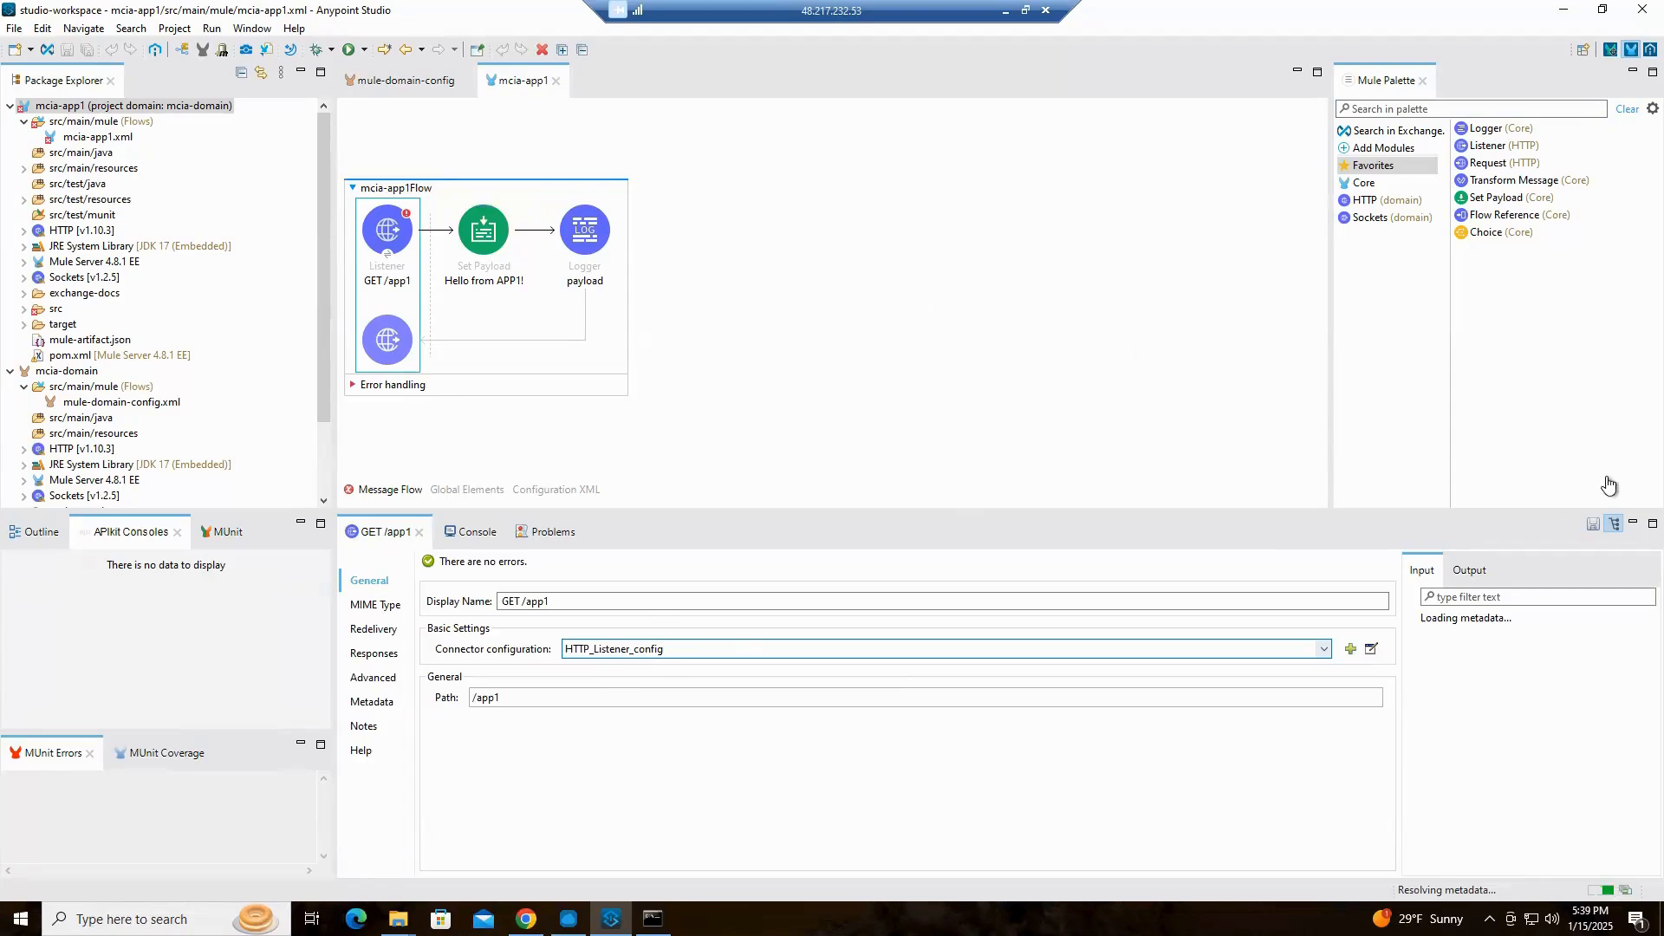
left_click(1593, 524)
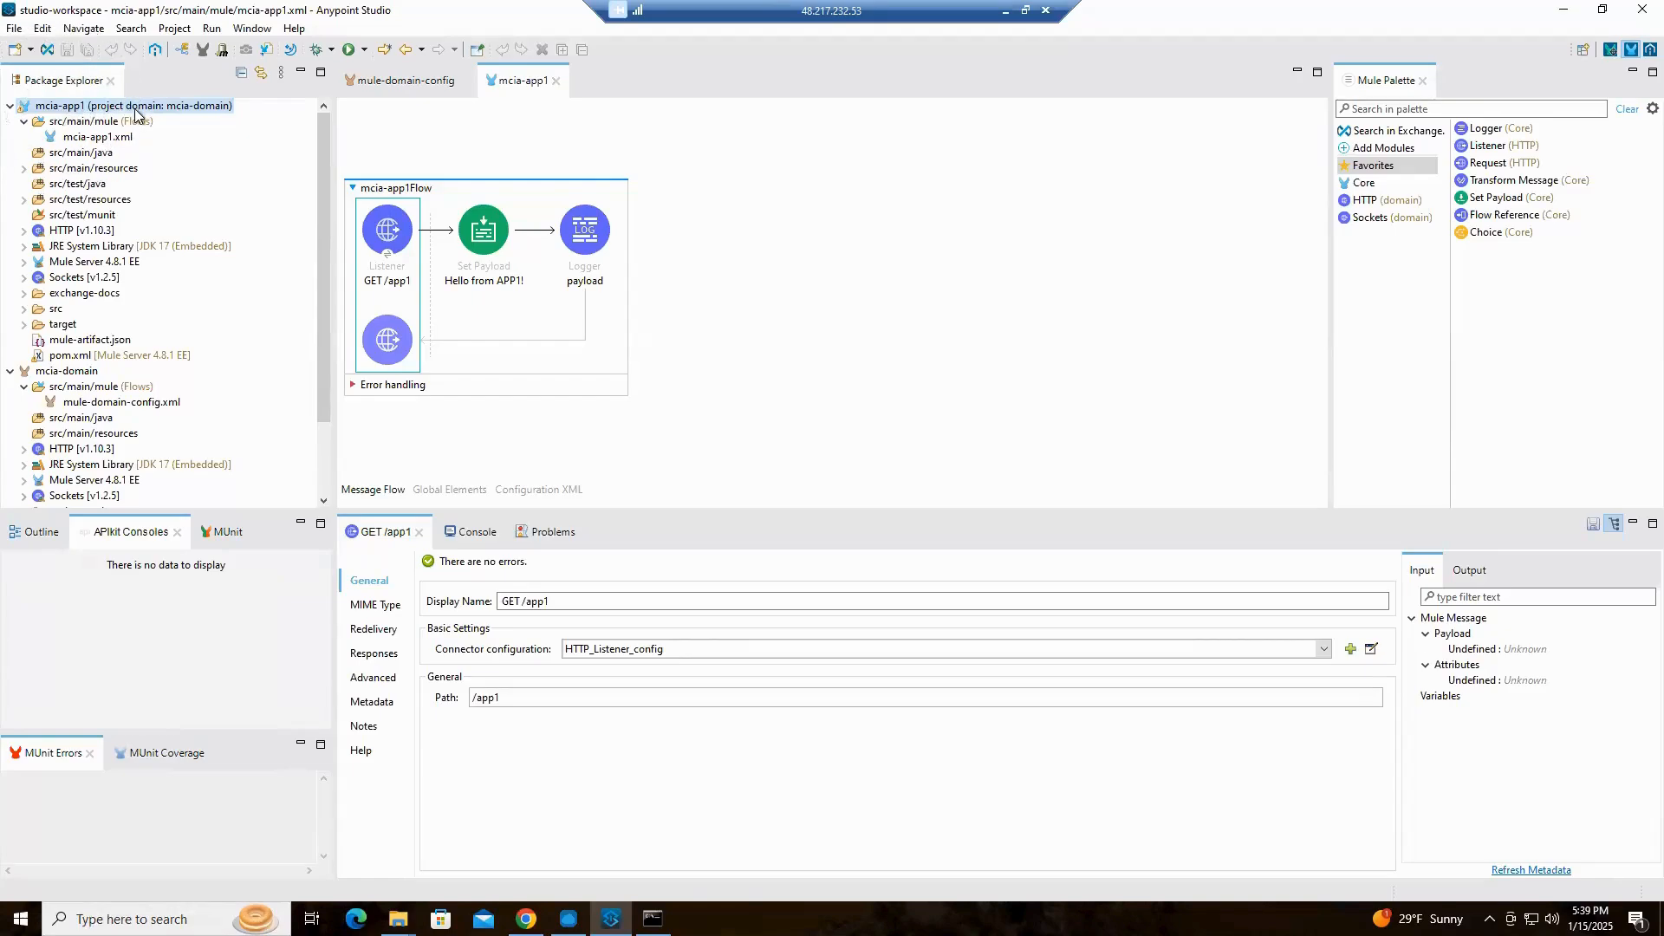
key("ctrl")
key("ctrl")
key("ctrl")
key("ctrl")
key("ctrl")
key("ctrl")
key("ctrl")
key("ctrl")
key("ctrl")
key("ctrl")
key("ctrl")
key("ctrl")
key("ctrl")
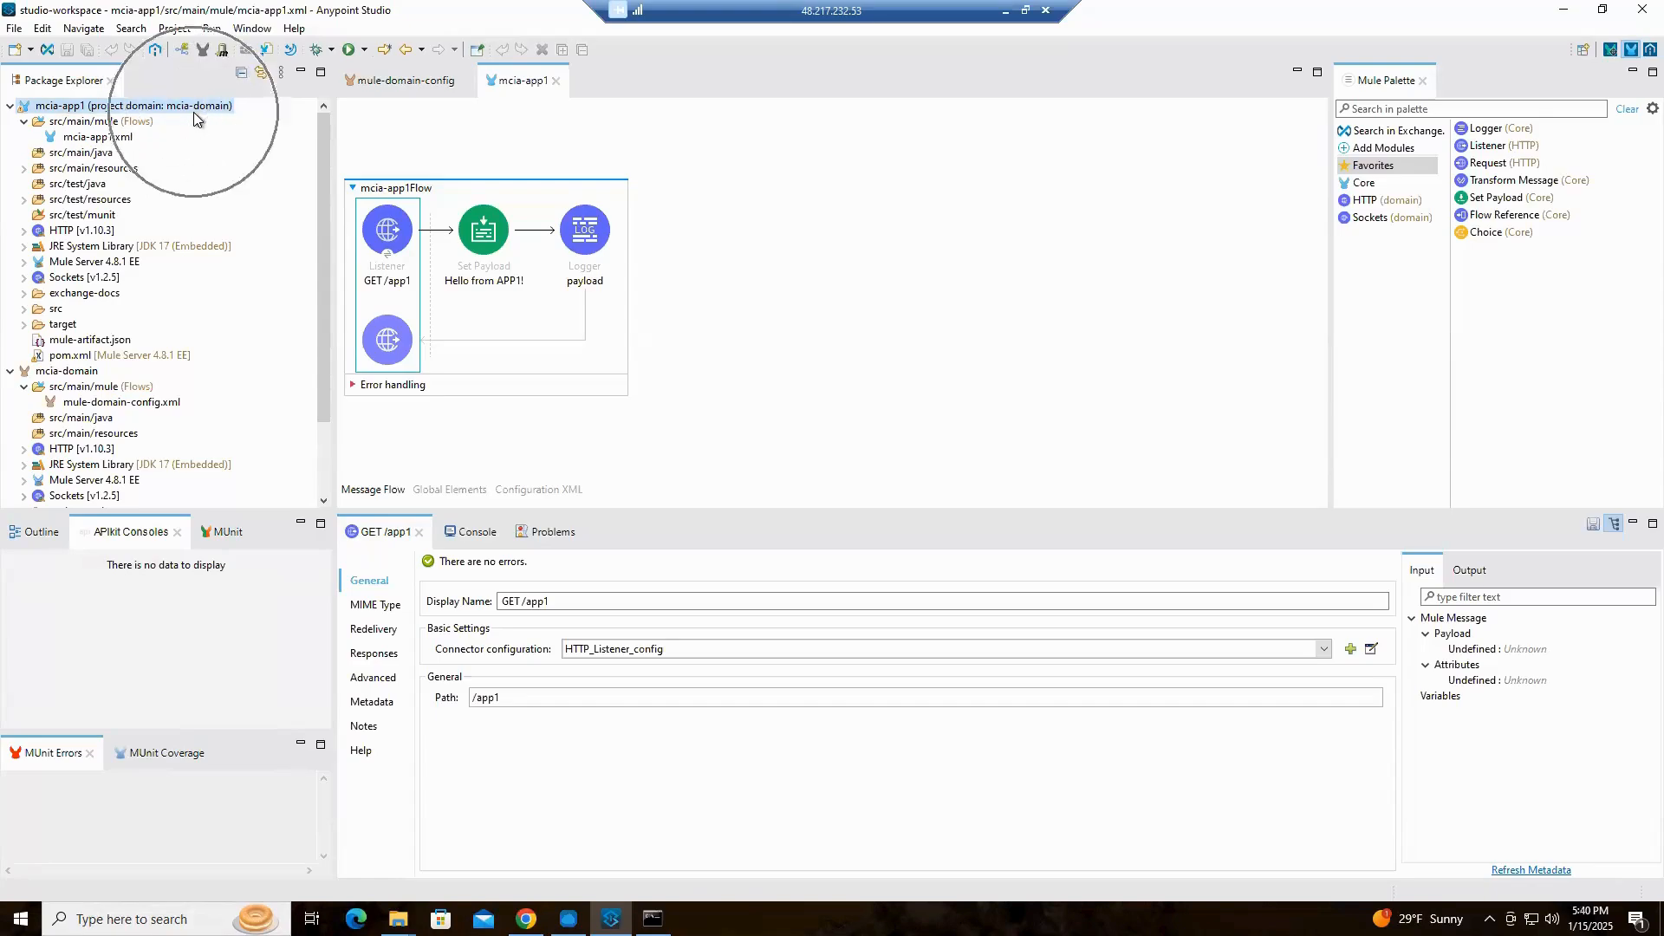
Create a new Mule project named mcia-app2 with the default runtime and location
left_click(19, 32)
mouse_move(51, 50)
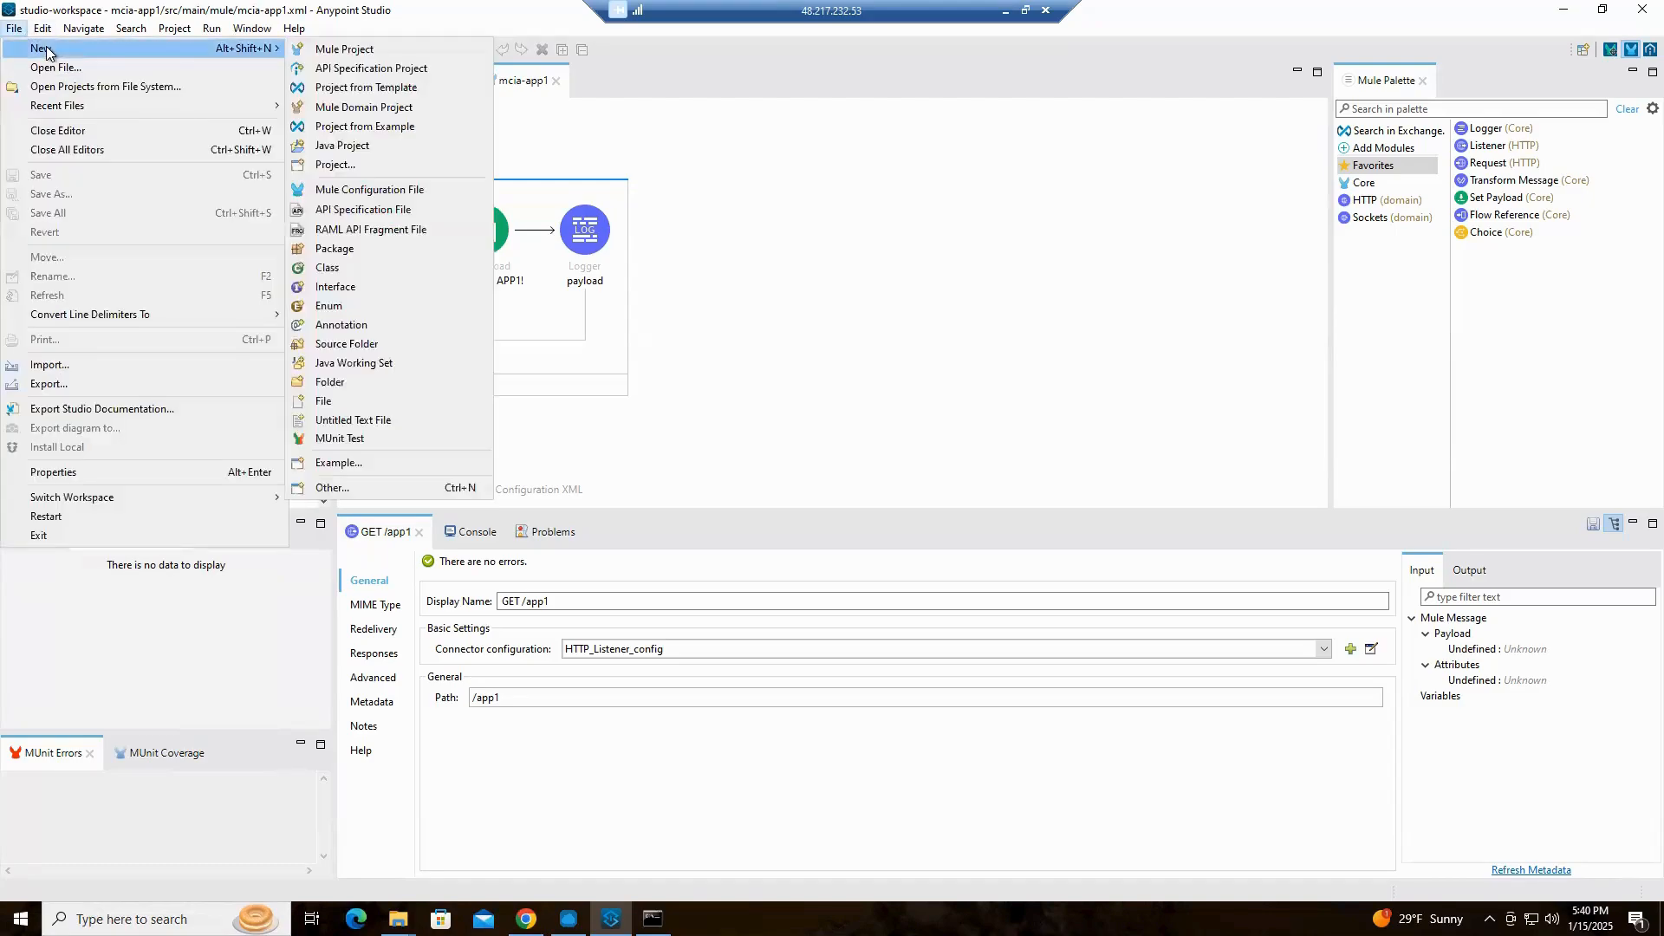
left_click(324, 50)
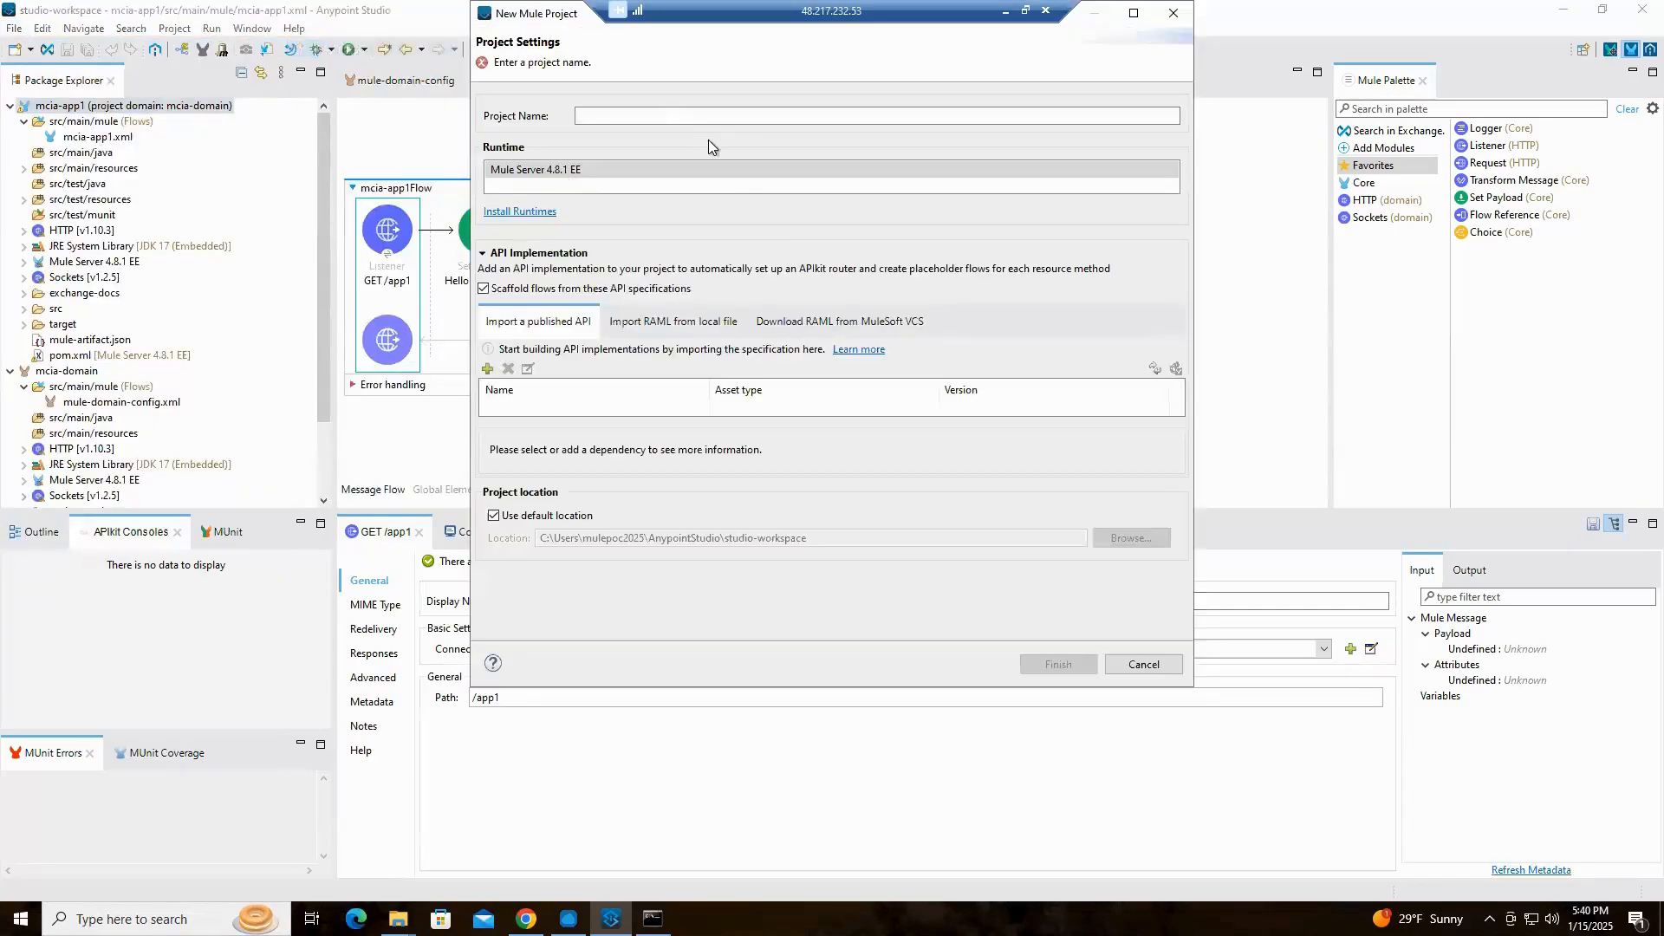
left_click(648, 117)
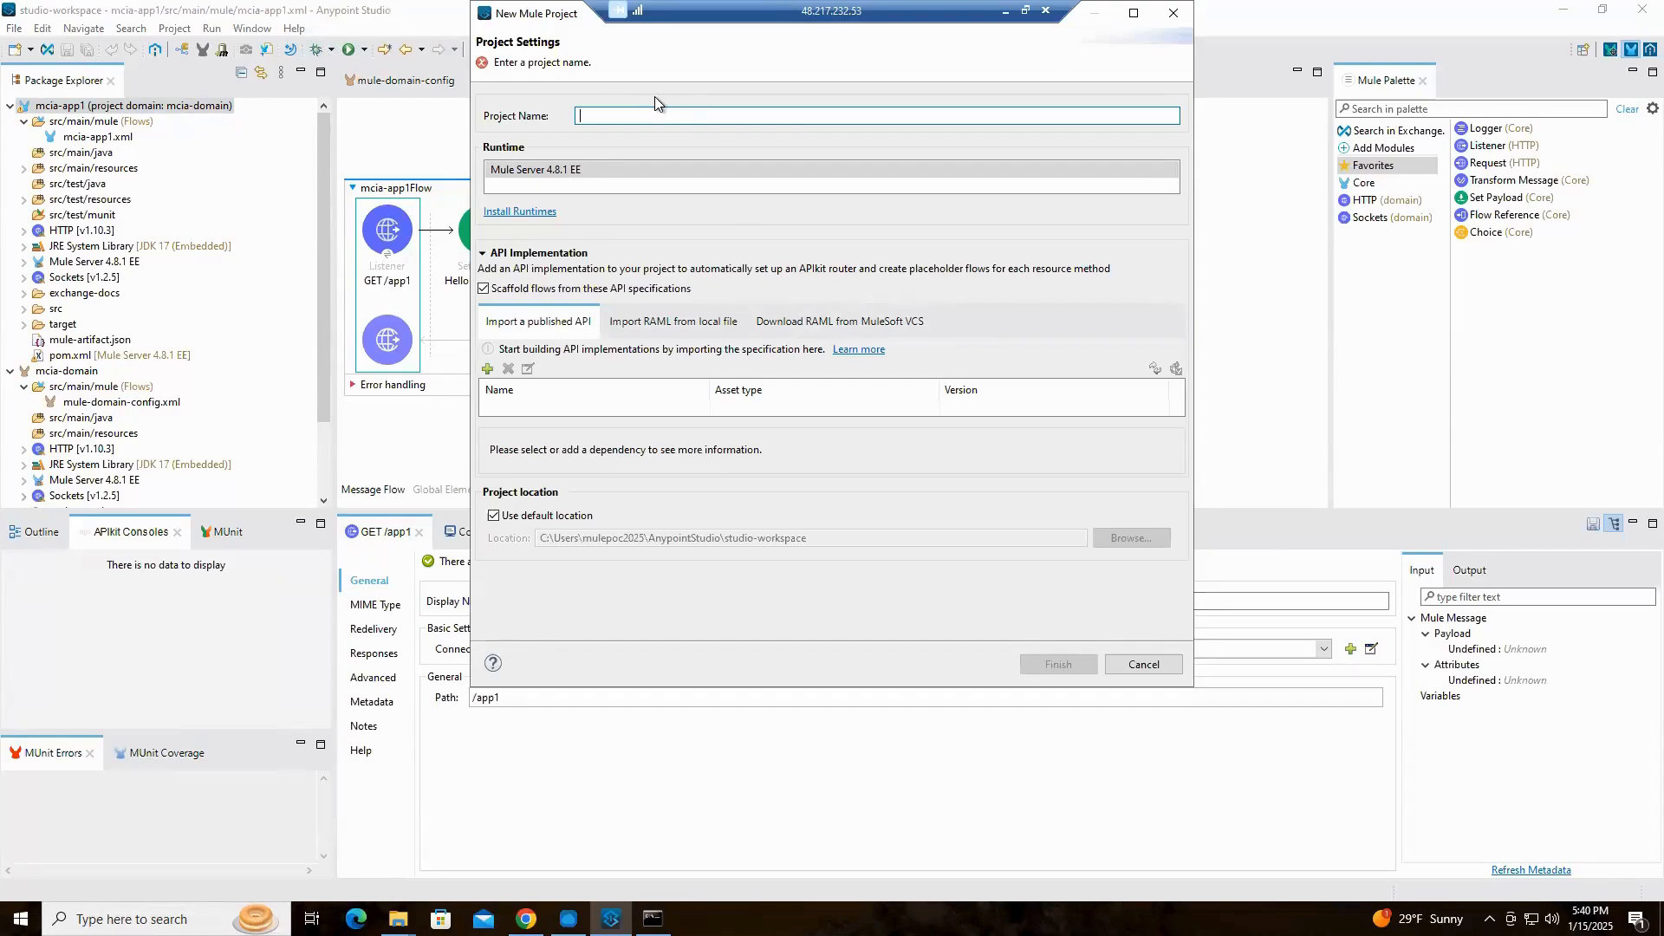
type("mcia")
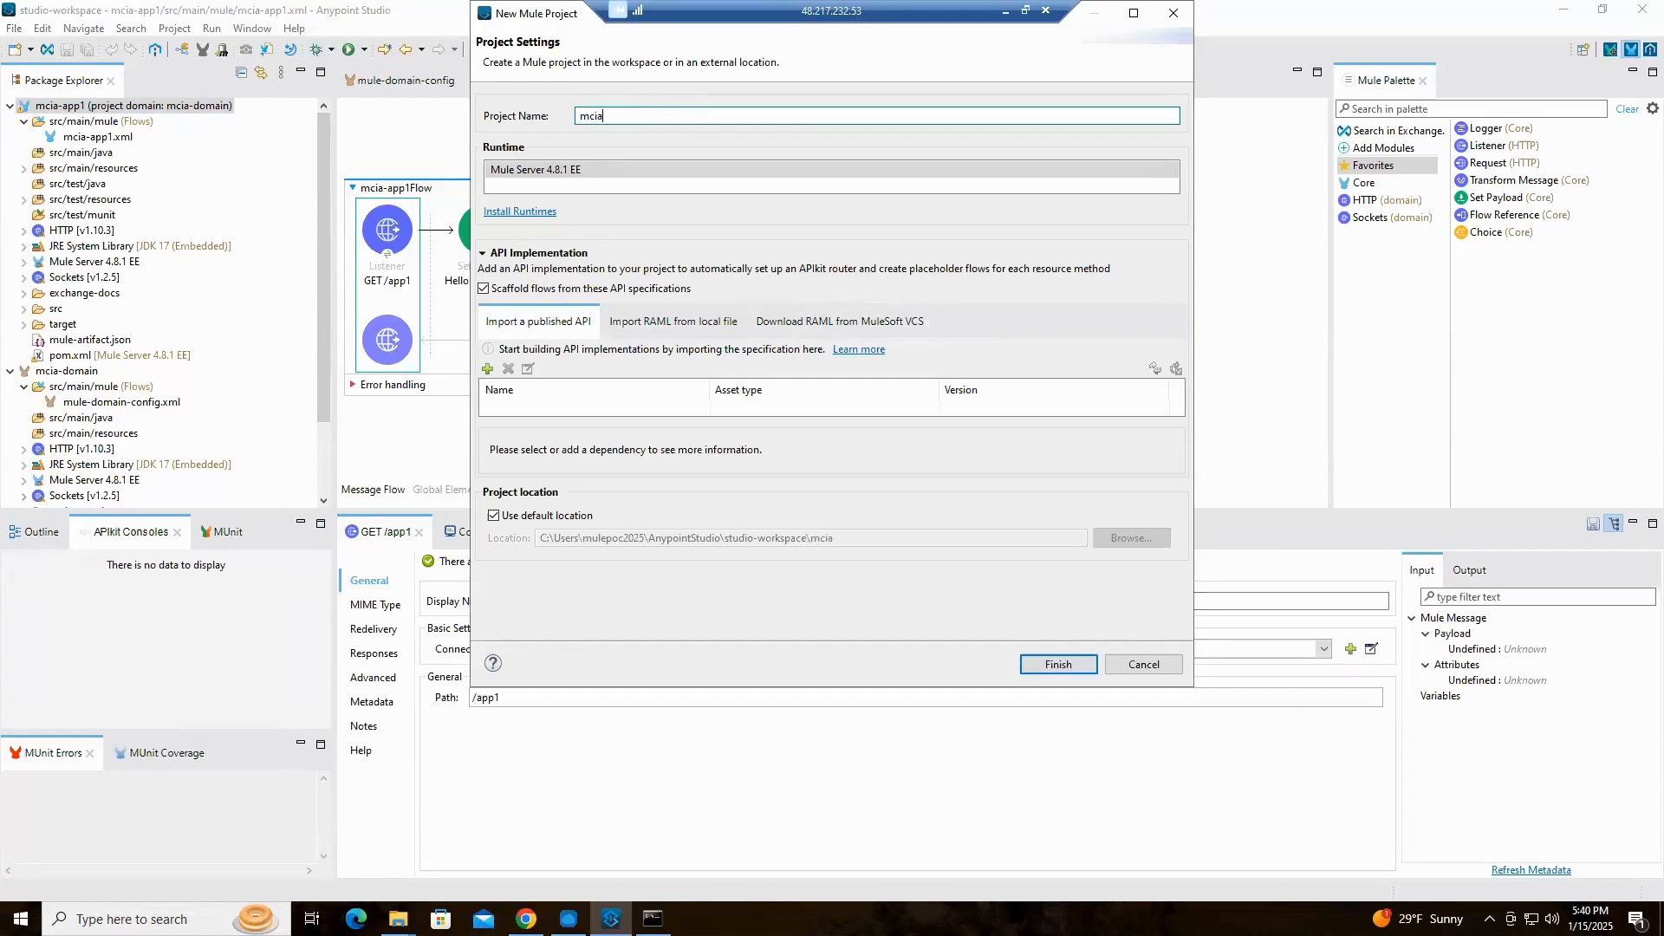
type("-app2")
left_click(1064, 664)
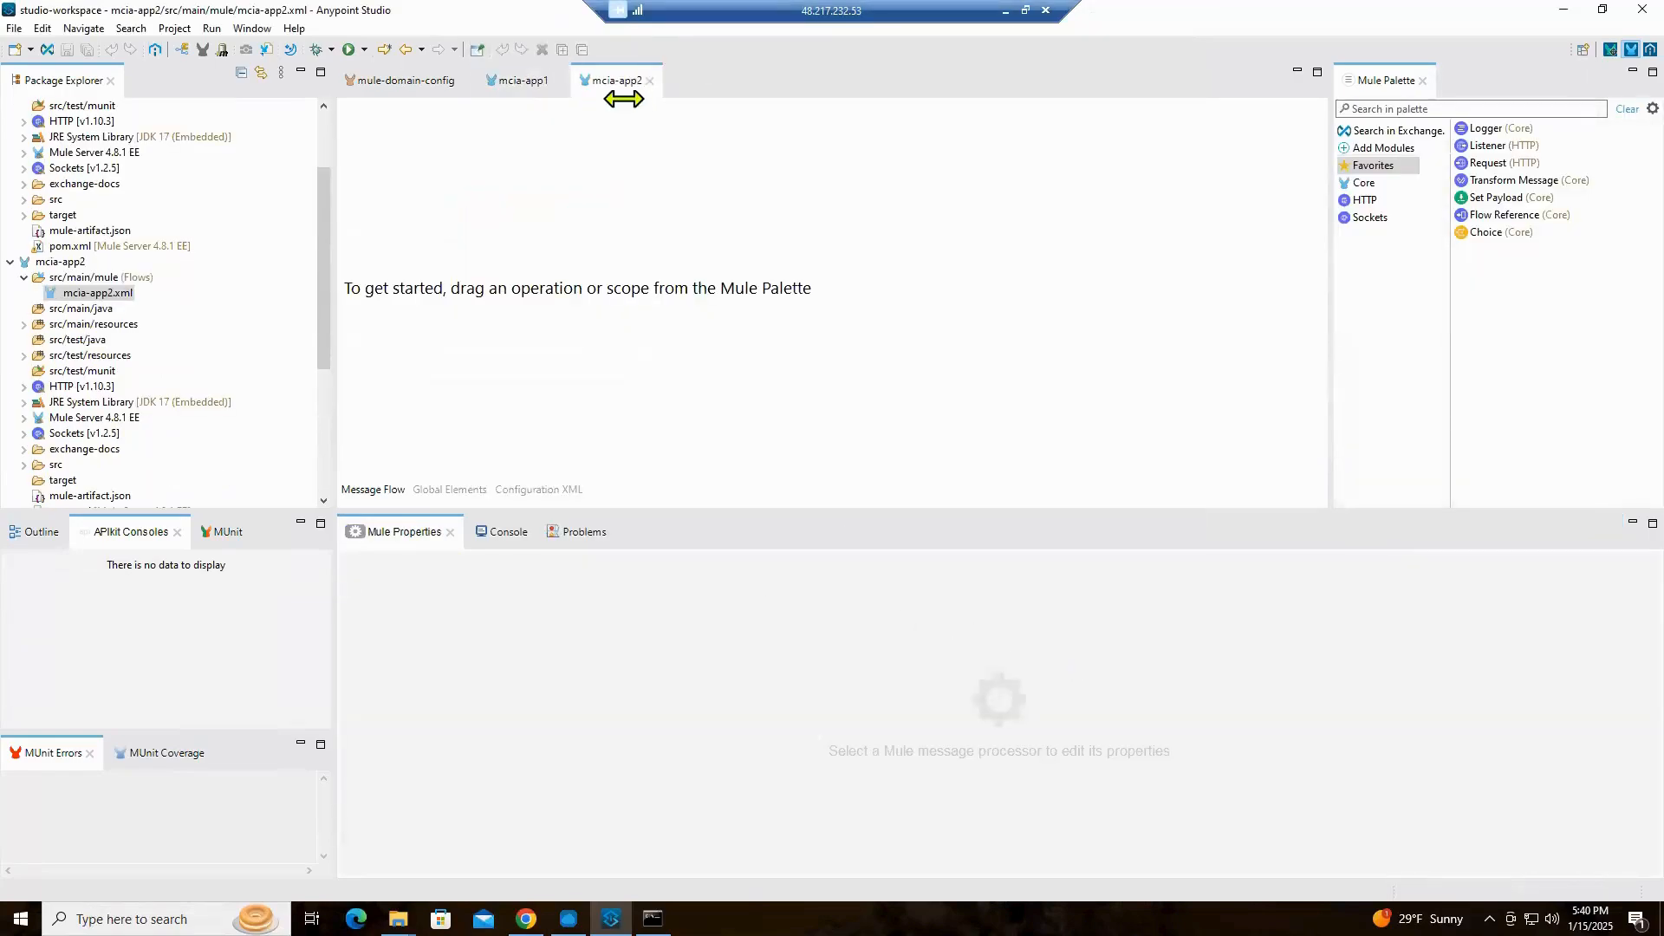
Place the mcia-app2 editor beside mcia-app1, copy mcia-app1Flow into the empty mcia-app2 canvas, and regroup the editors
left_click_drag(626, 77, 1040, 212)
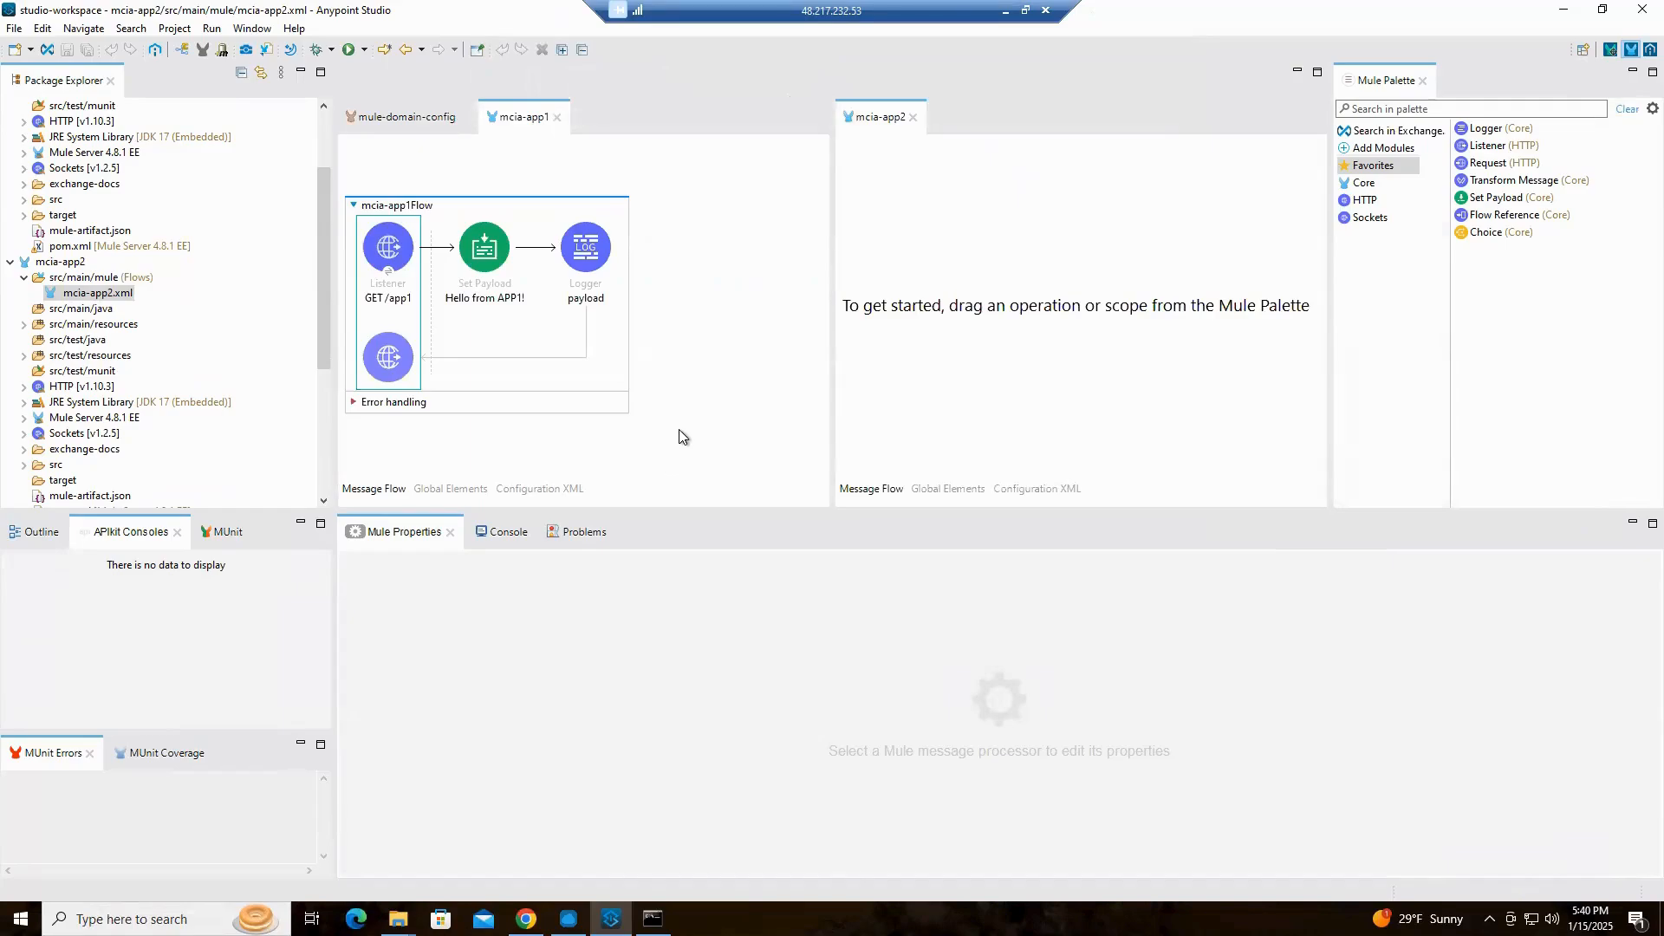
left_click(530, 199)
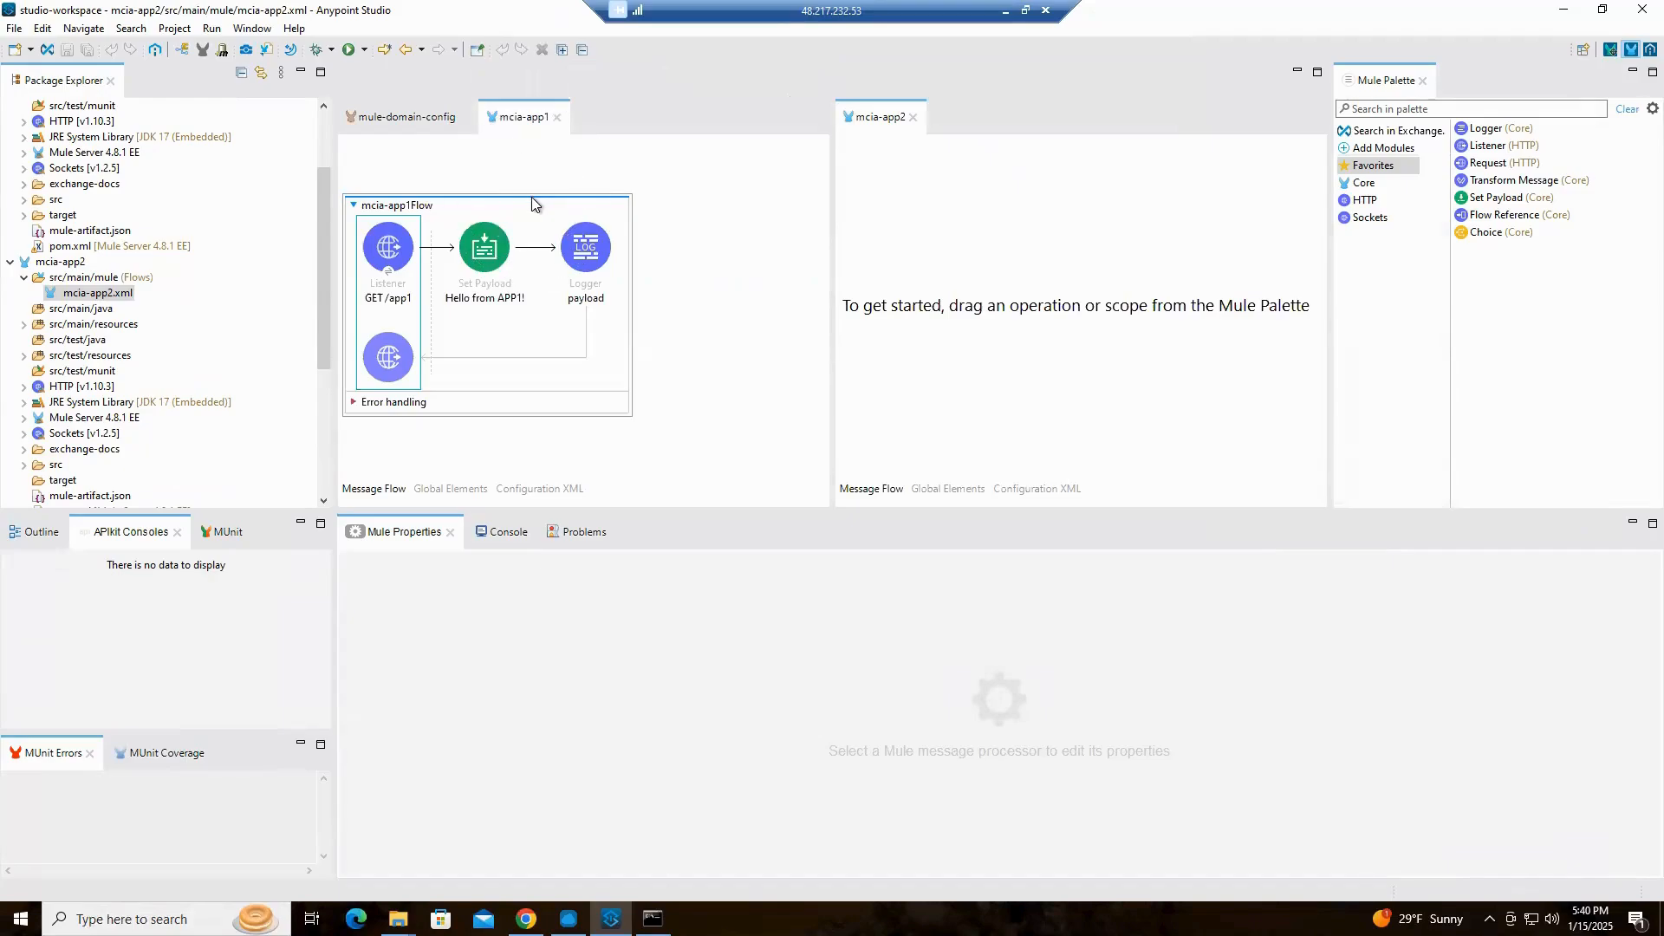
left_click(533, 201)
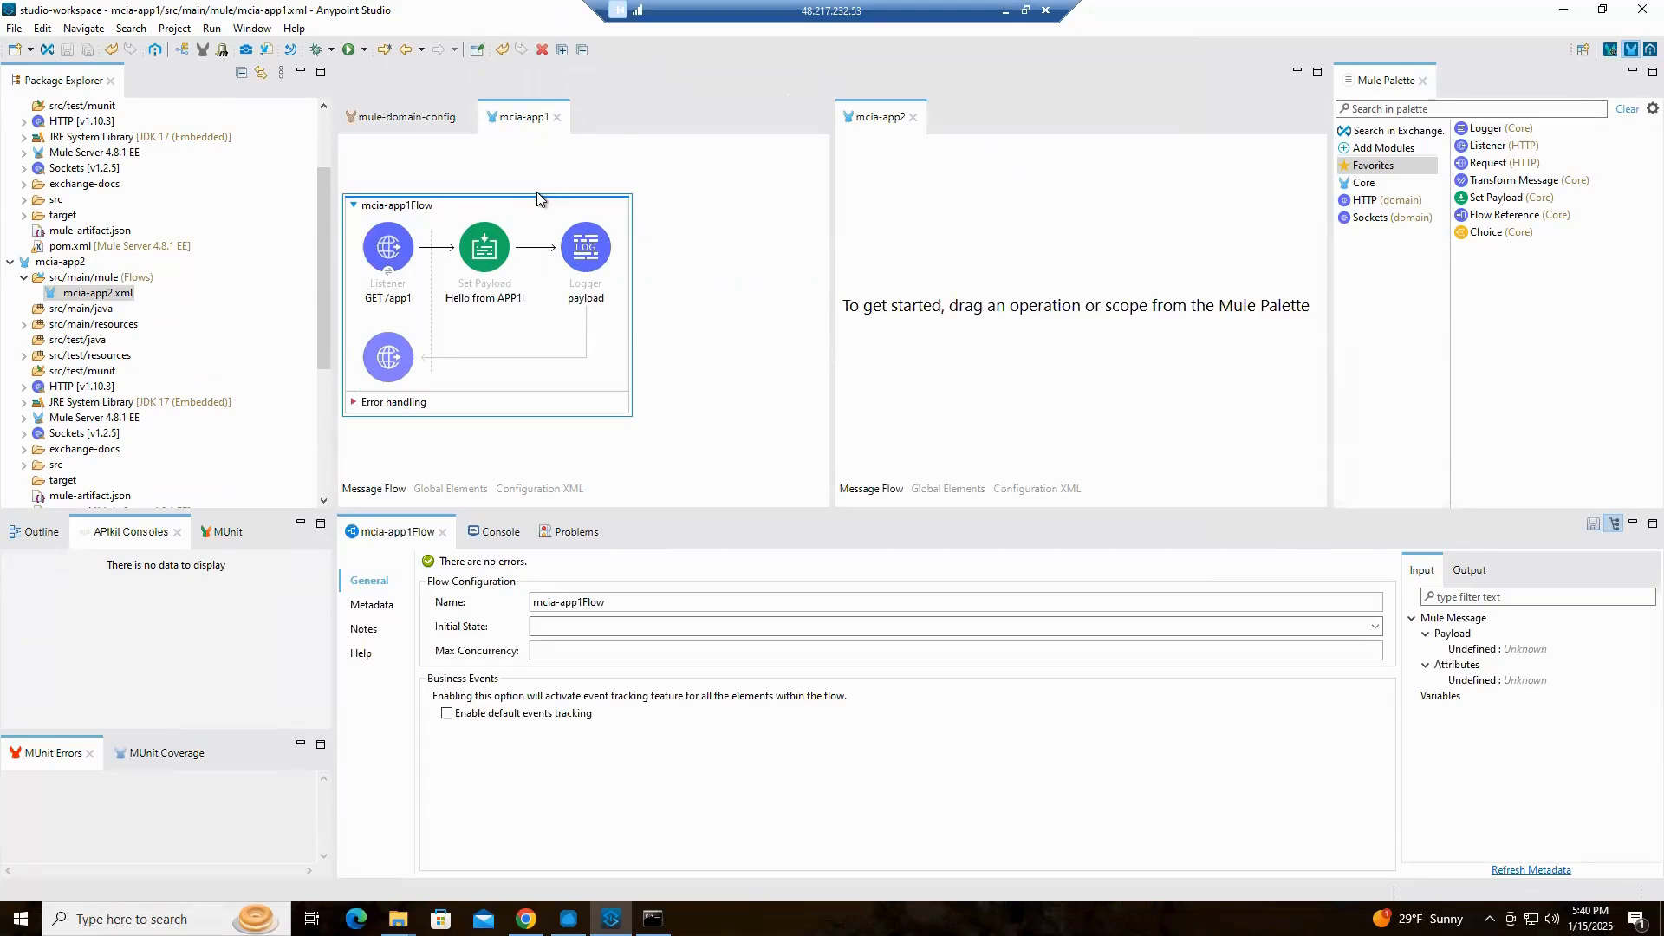
left_click(1074, 220)
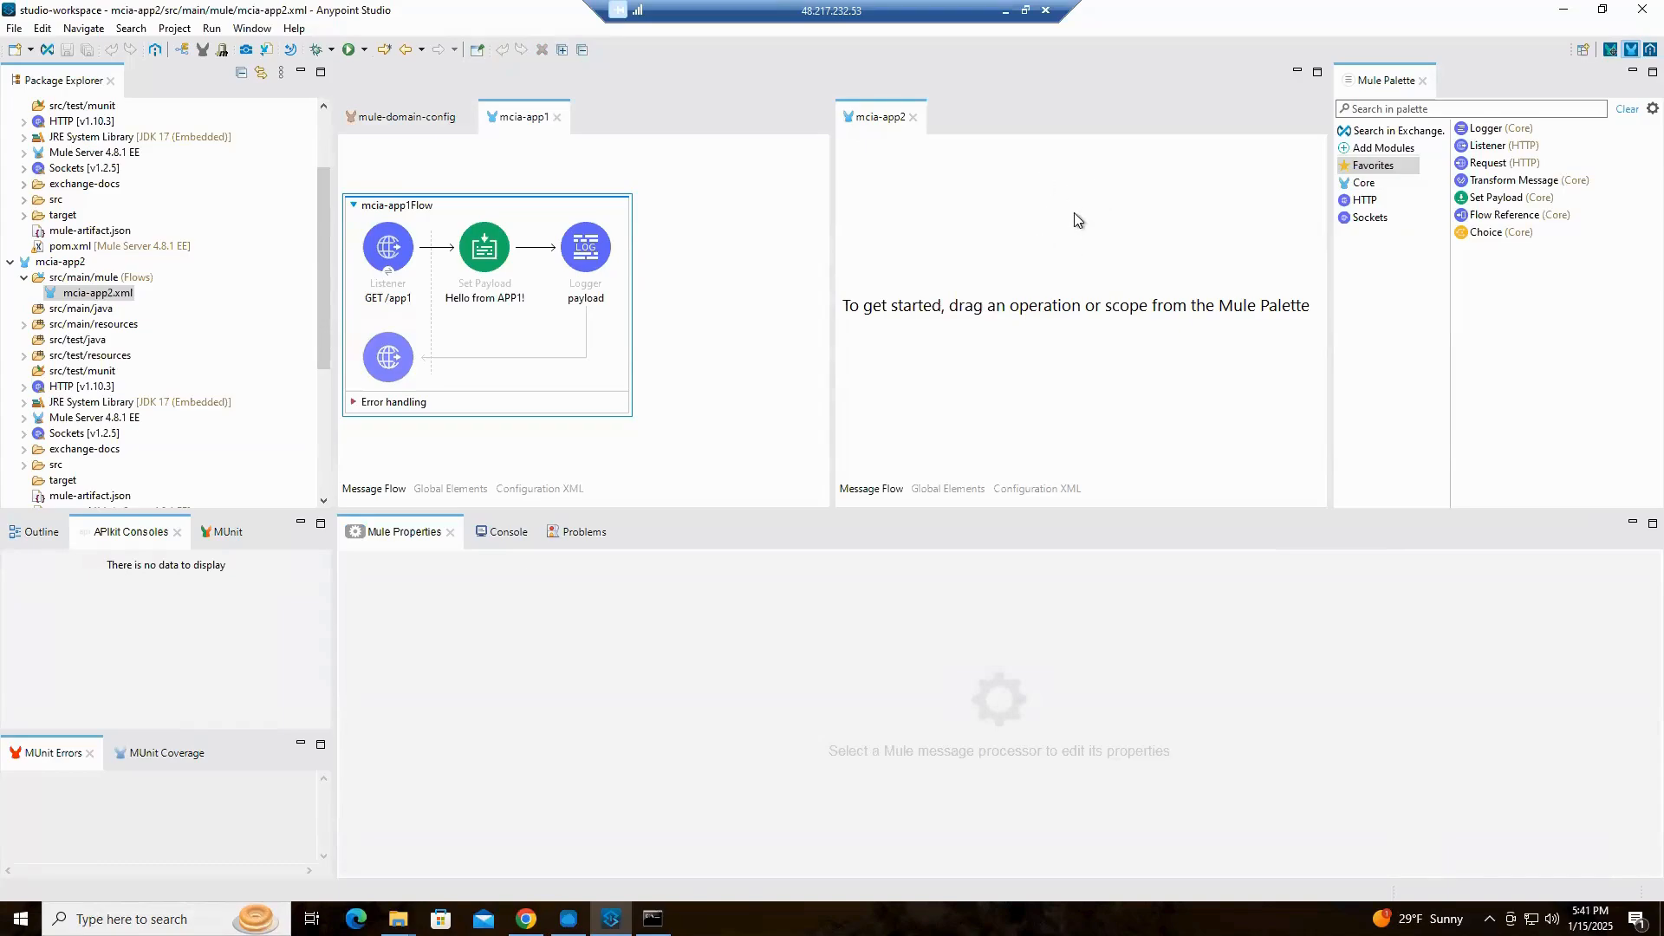
key("ctrl+v")
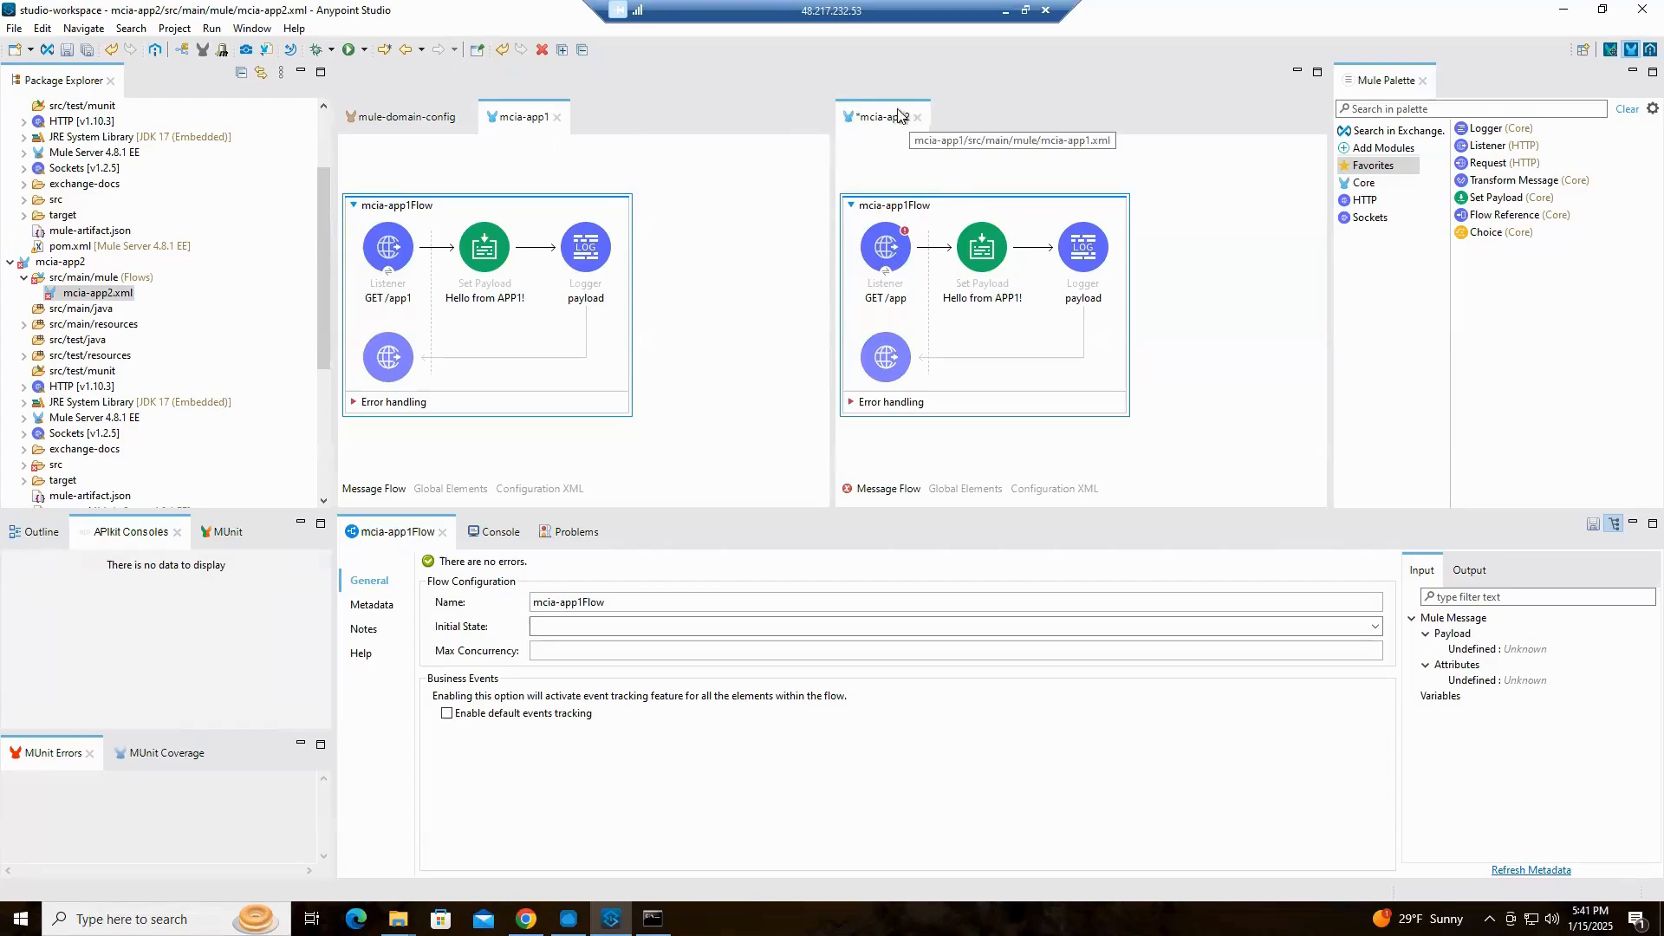
left_click_drag(678, 128, 641, 132)
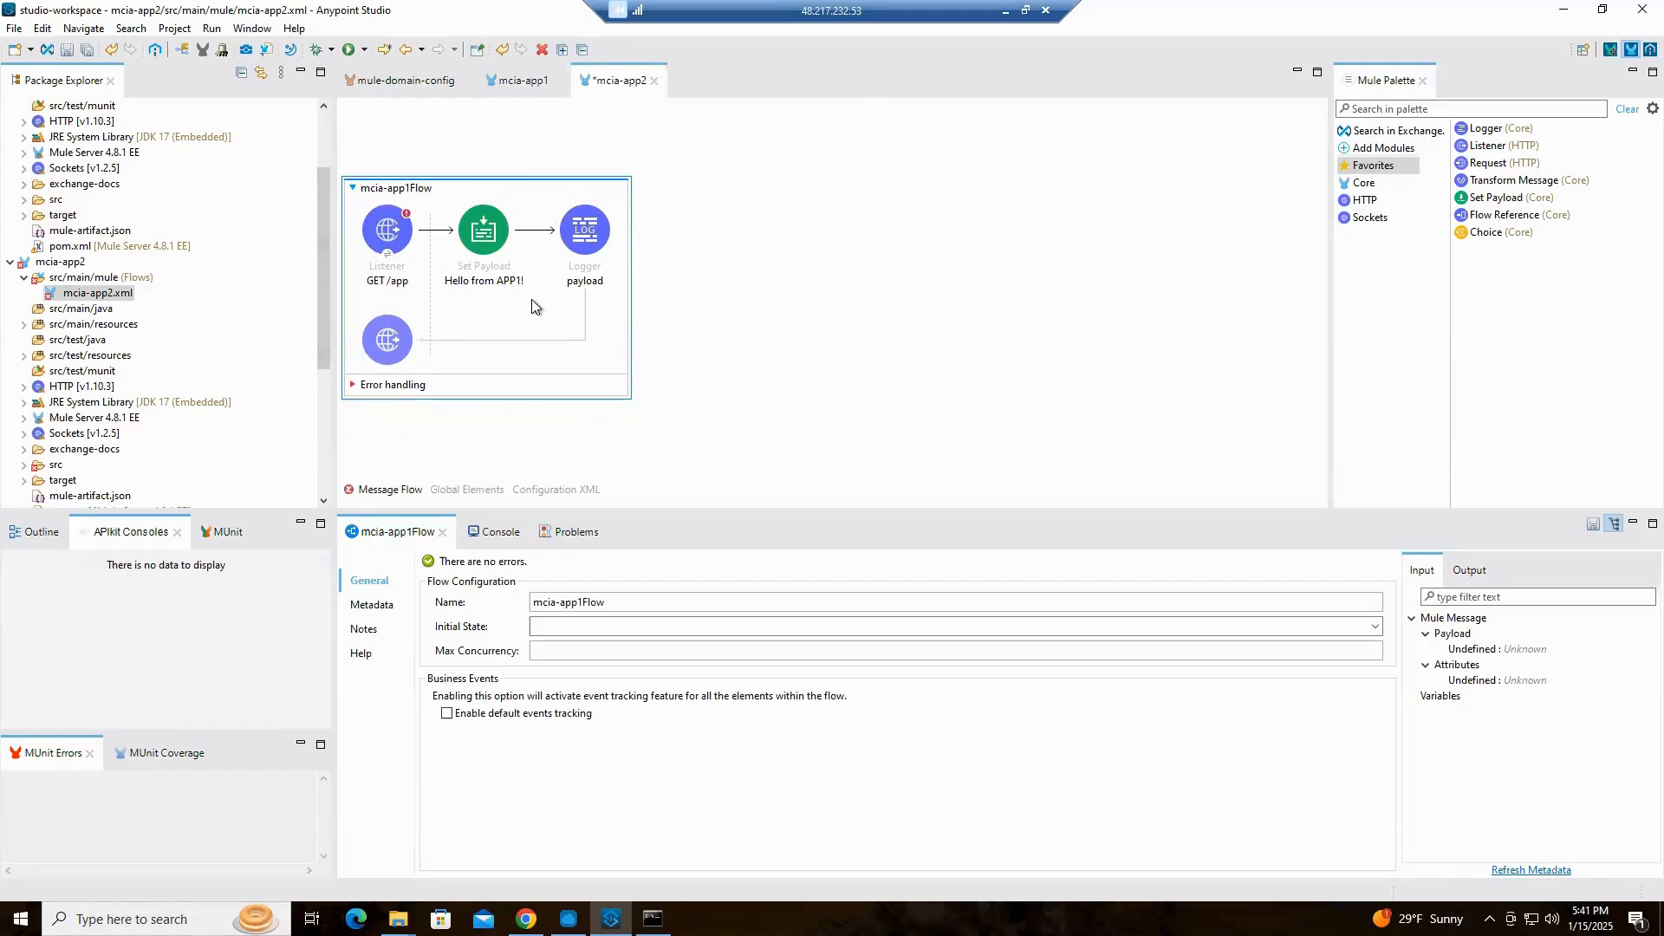
Set the copied listener's path to /app2 and its display name to "GET /app2"
left_click(396, 240)
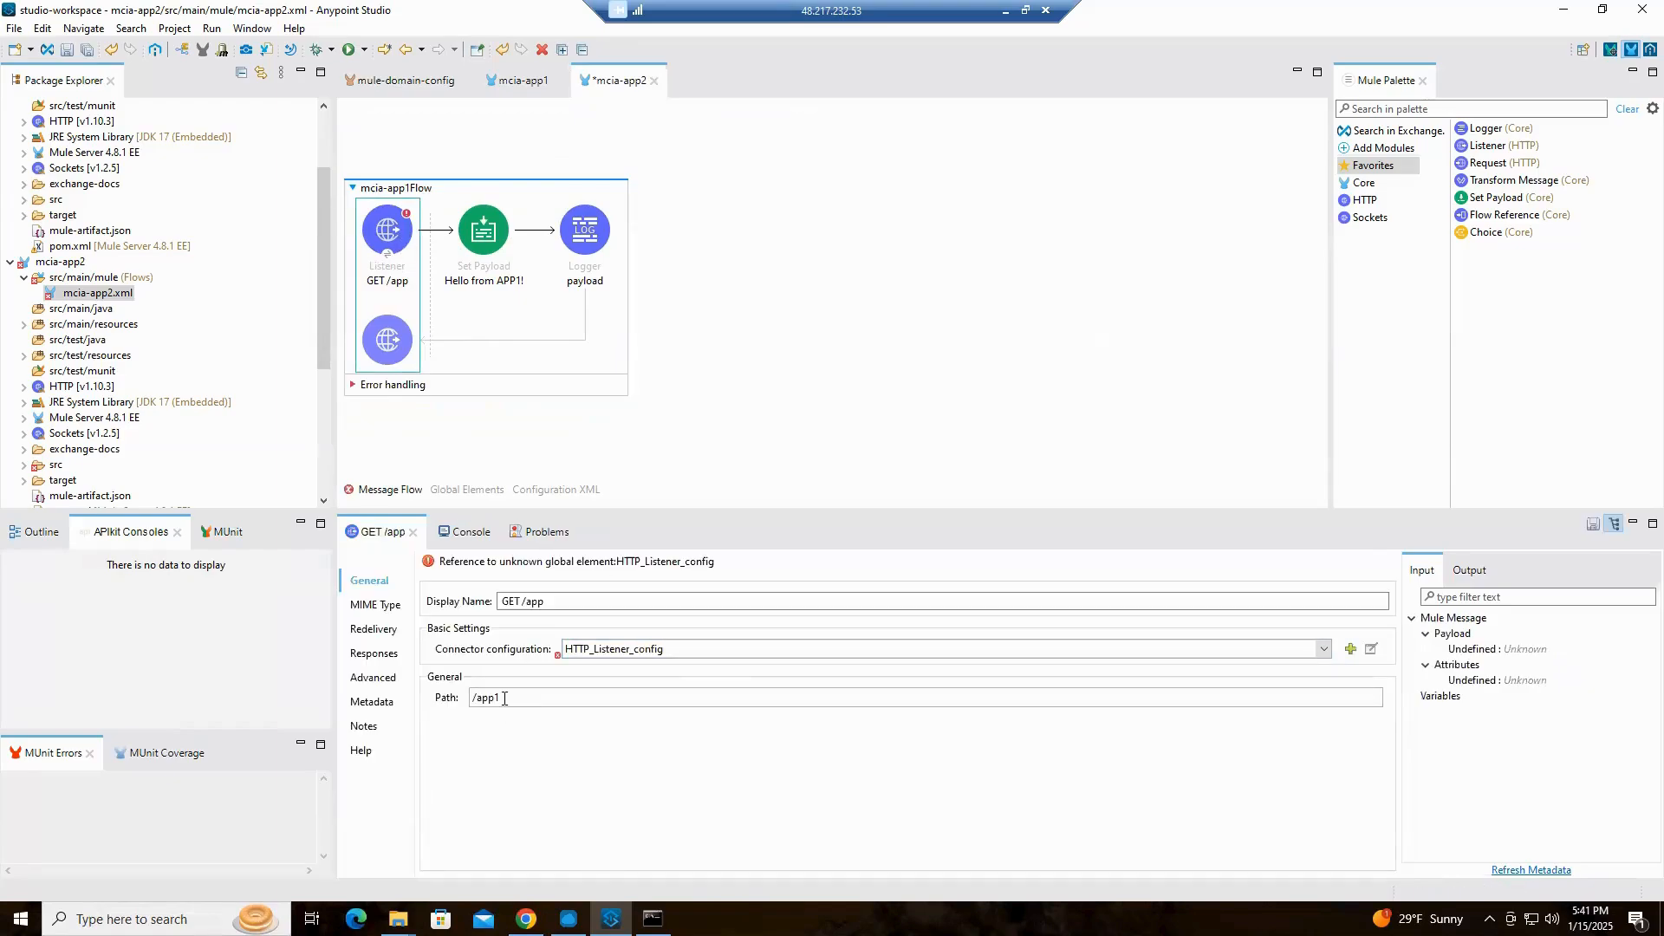
left_click(504, 699)
type("2")
left_click(559, 599)
type("2")
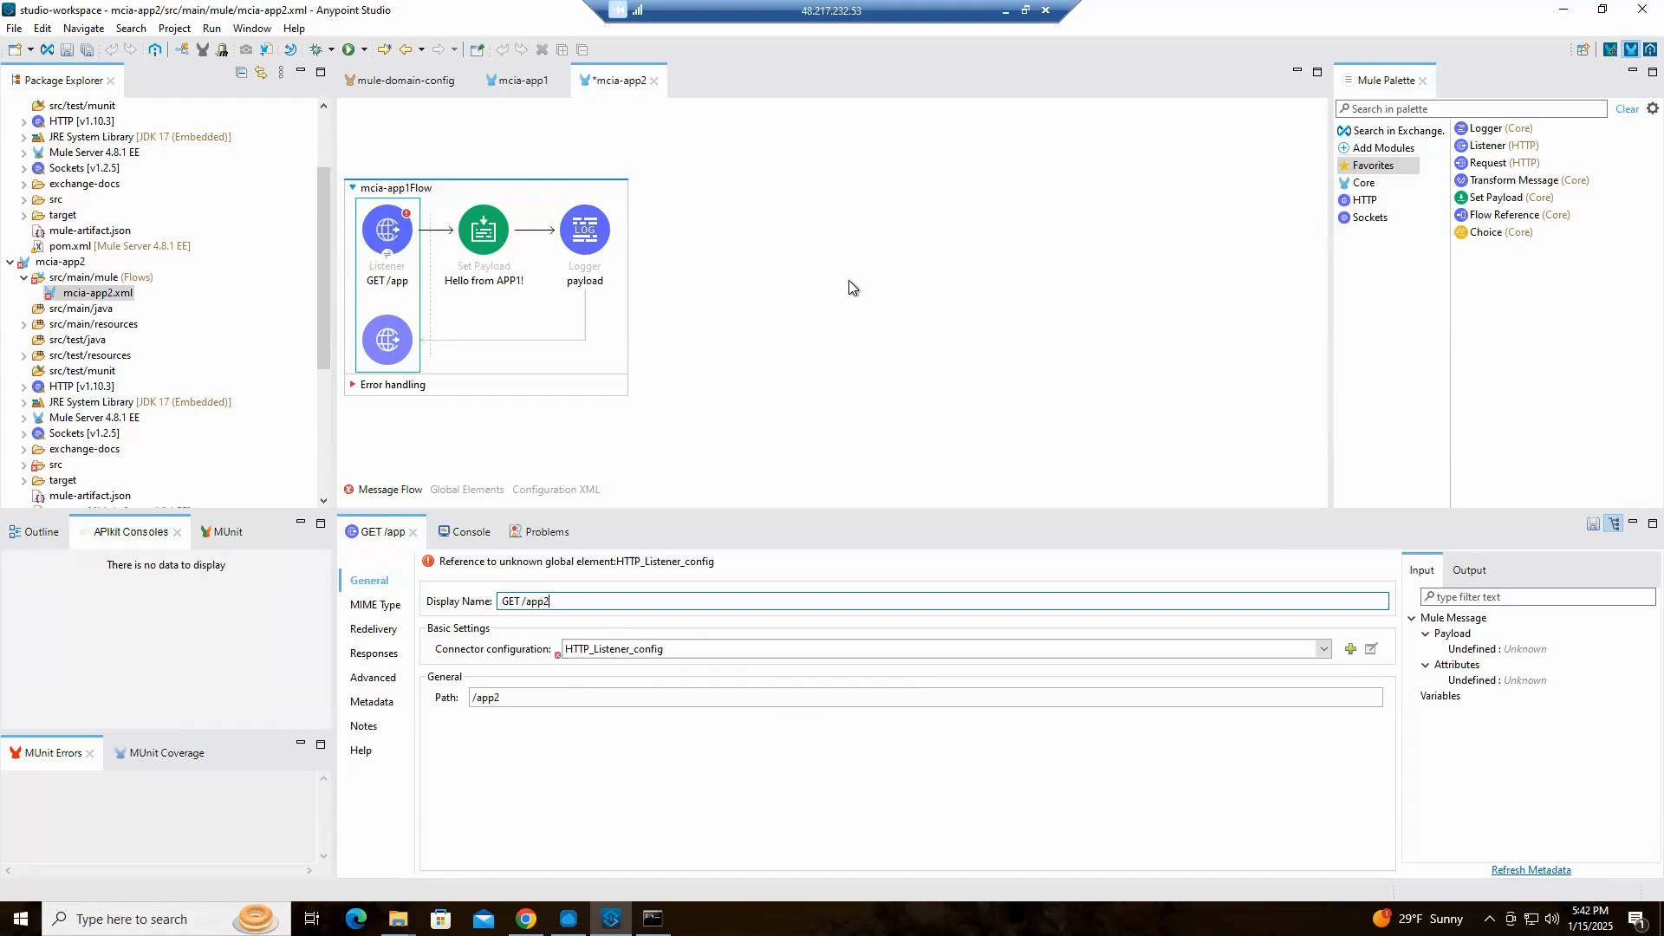
Set both the display name and value of Set Payload to "Hello from APP2!" and save the mcia-app2 flow
left_click(486, 230)
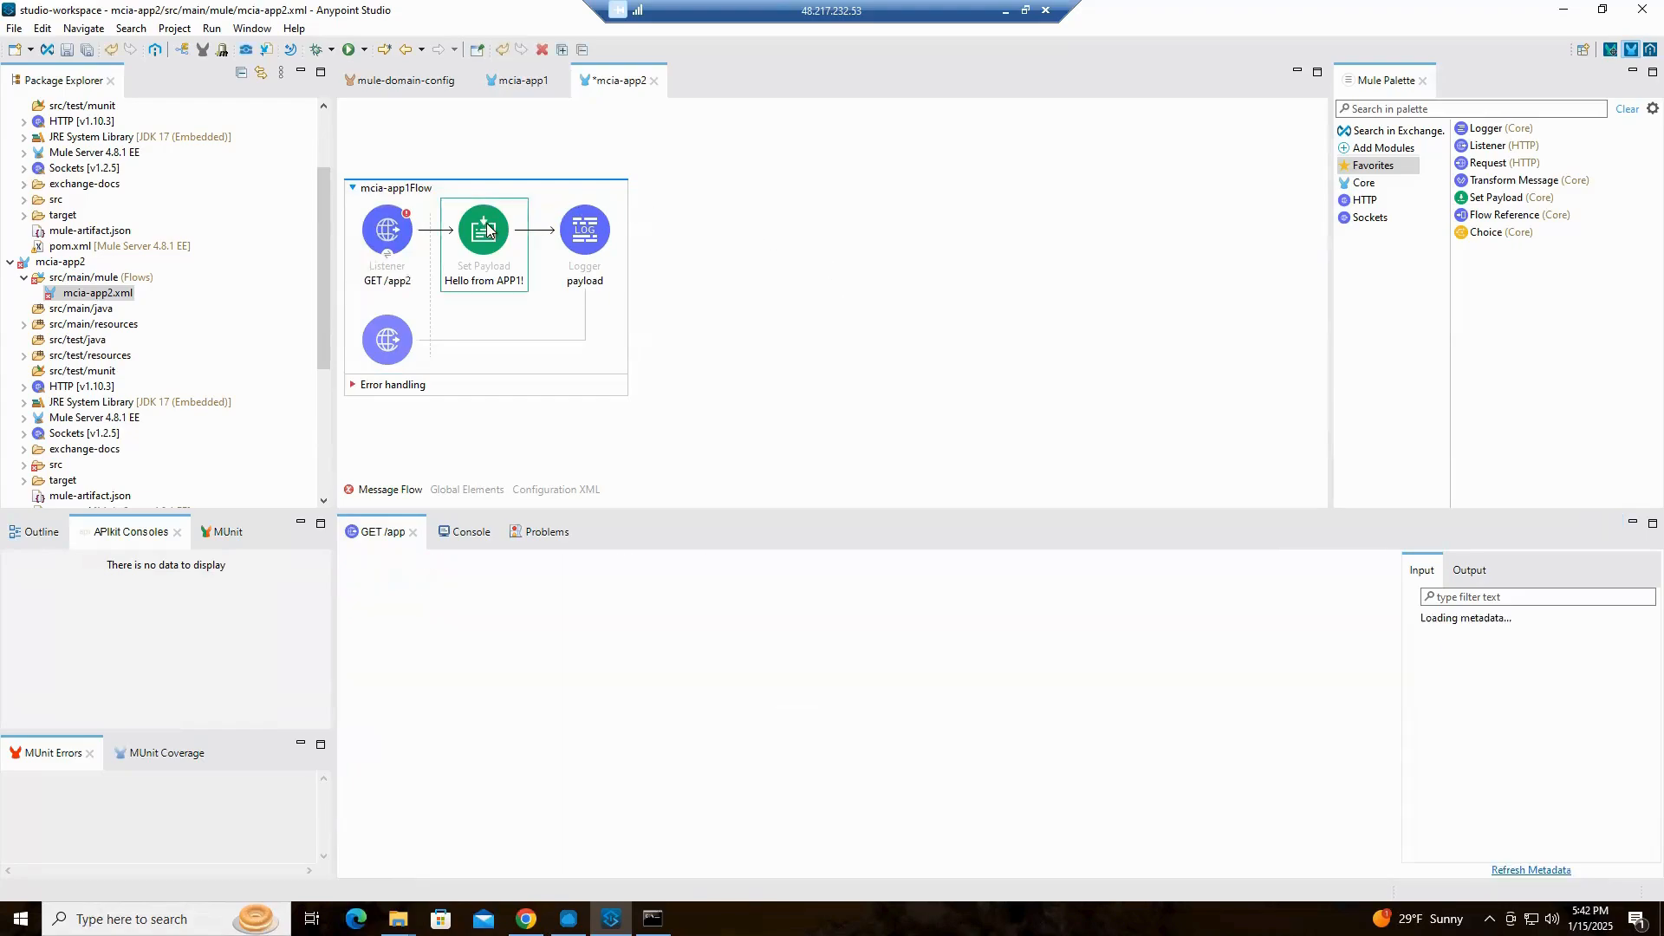
left_click(574, 601)
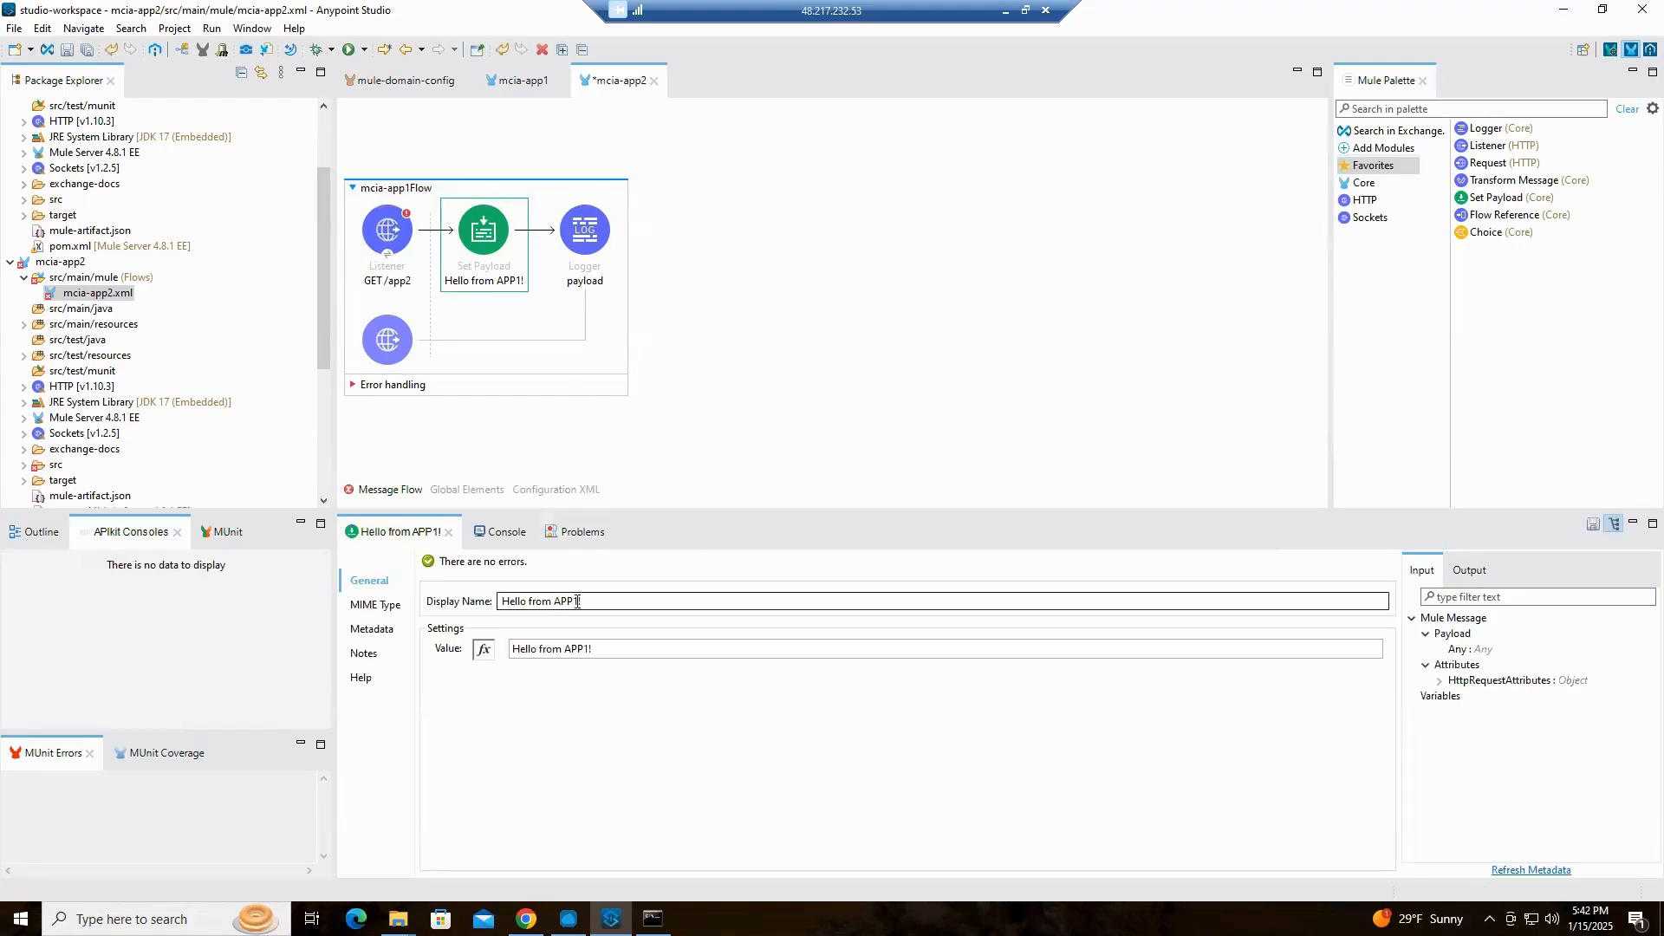
left_click_drag(575, 601, 959, 674)
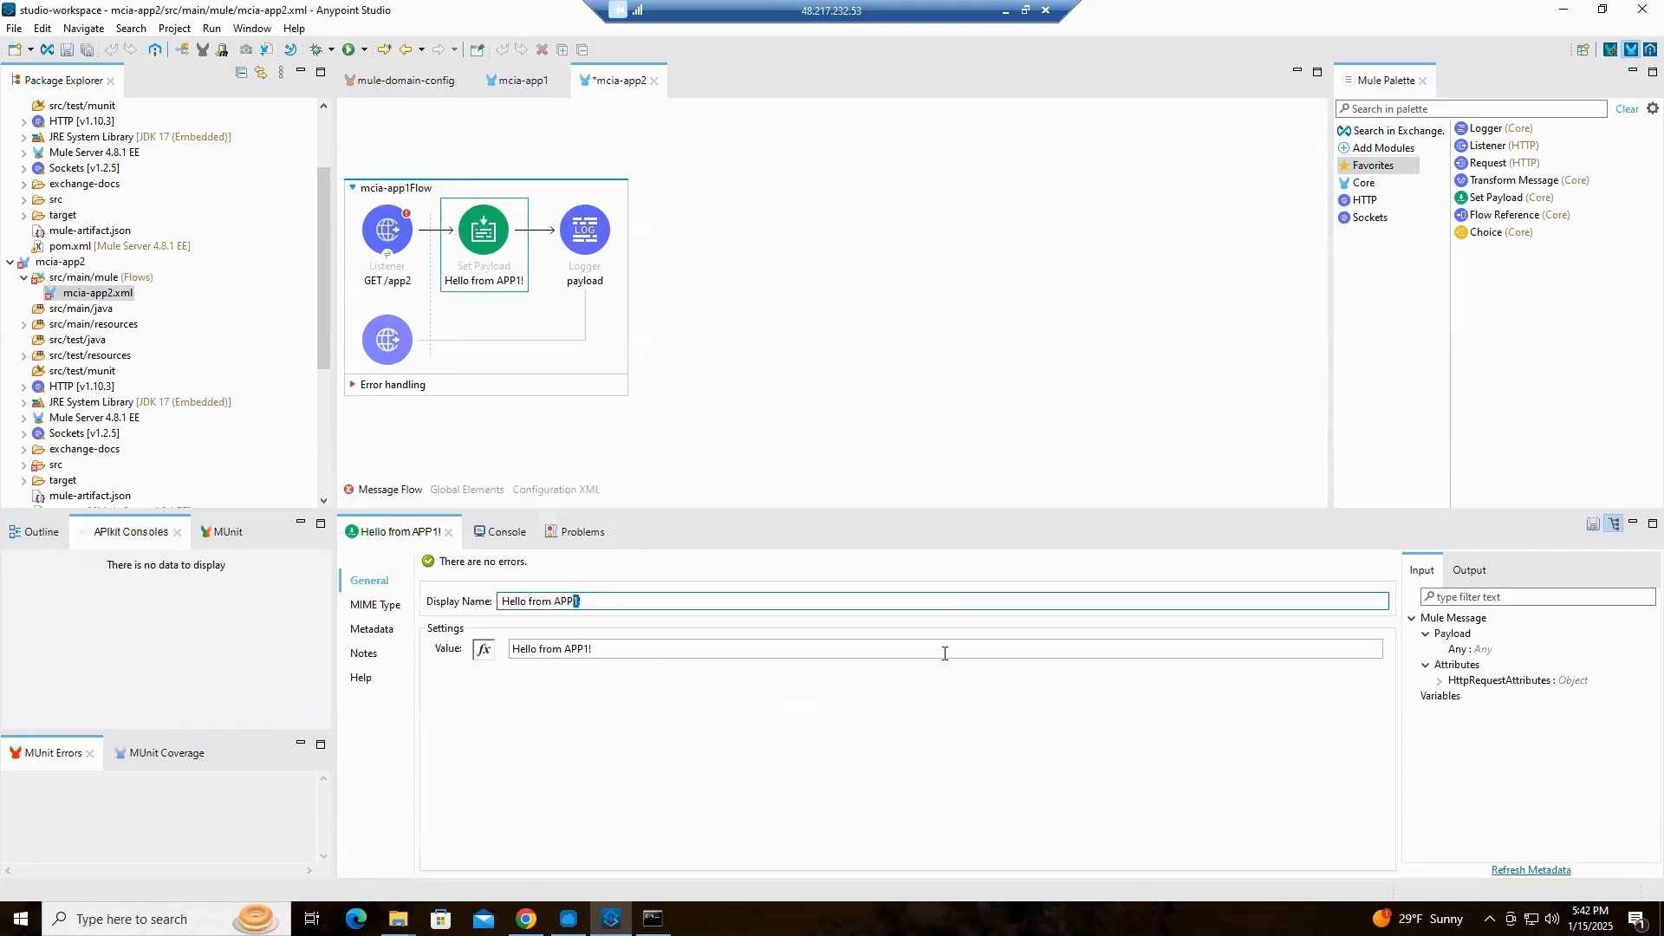
type("2!")
left_click(584, 651)
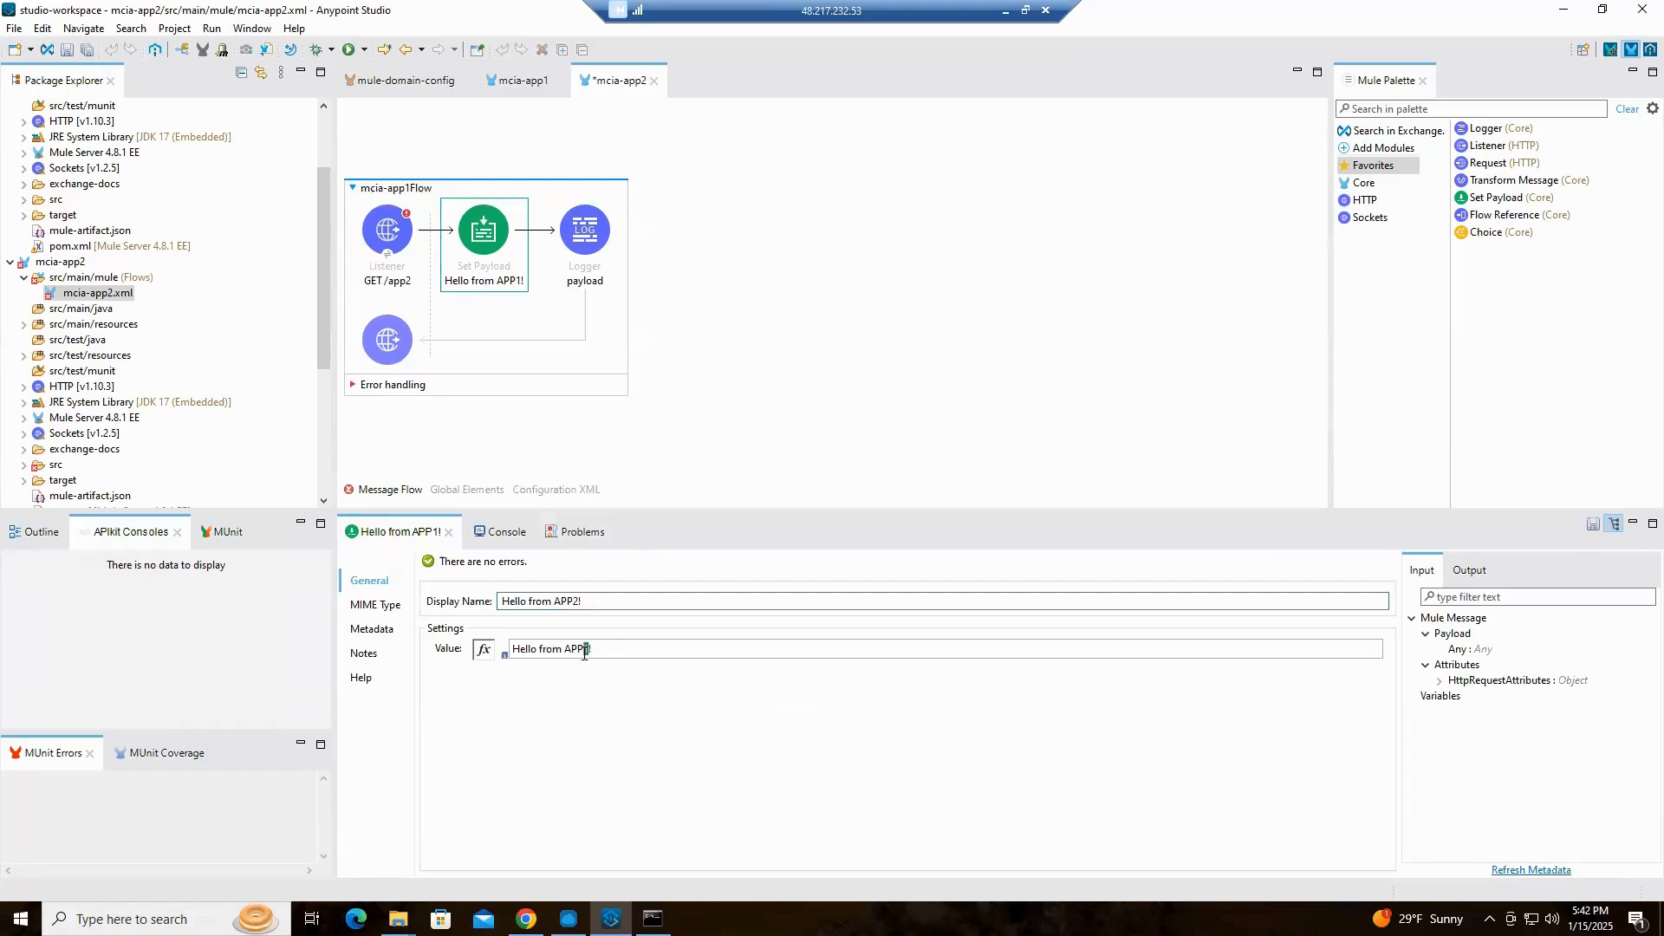
type("2")
key("ctrl+s")
Assign the mcia-app2 project to the mcia-domain domain in its Mule Project properties and apply the change
left_click(77, 265)
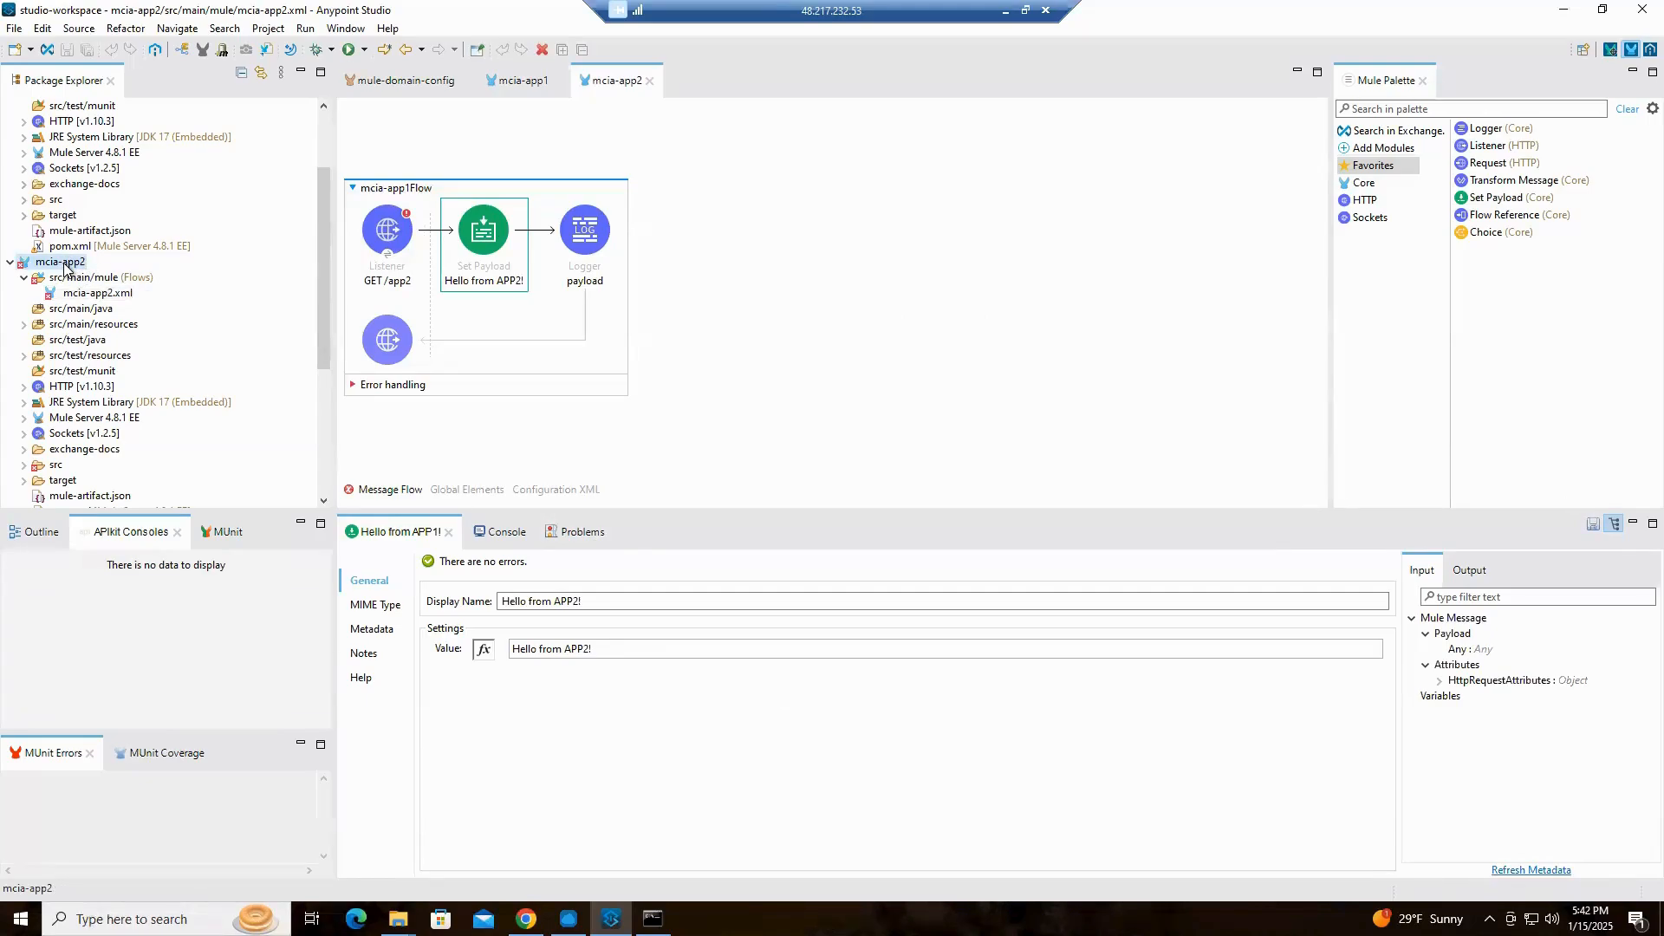
right_click(64, 267)
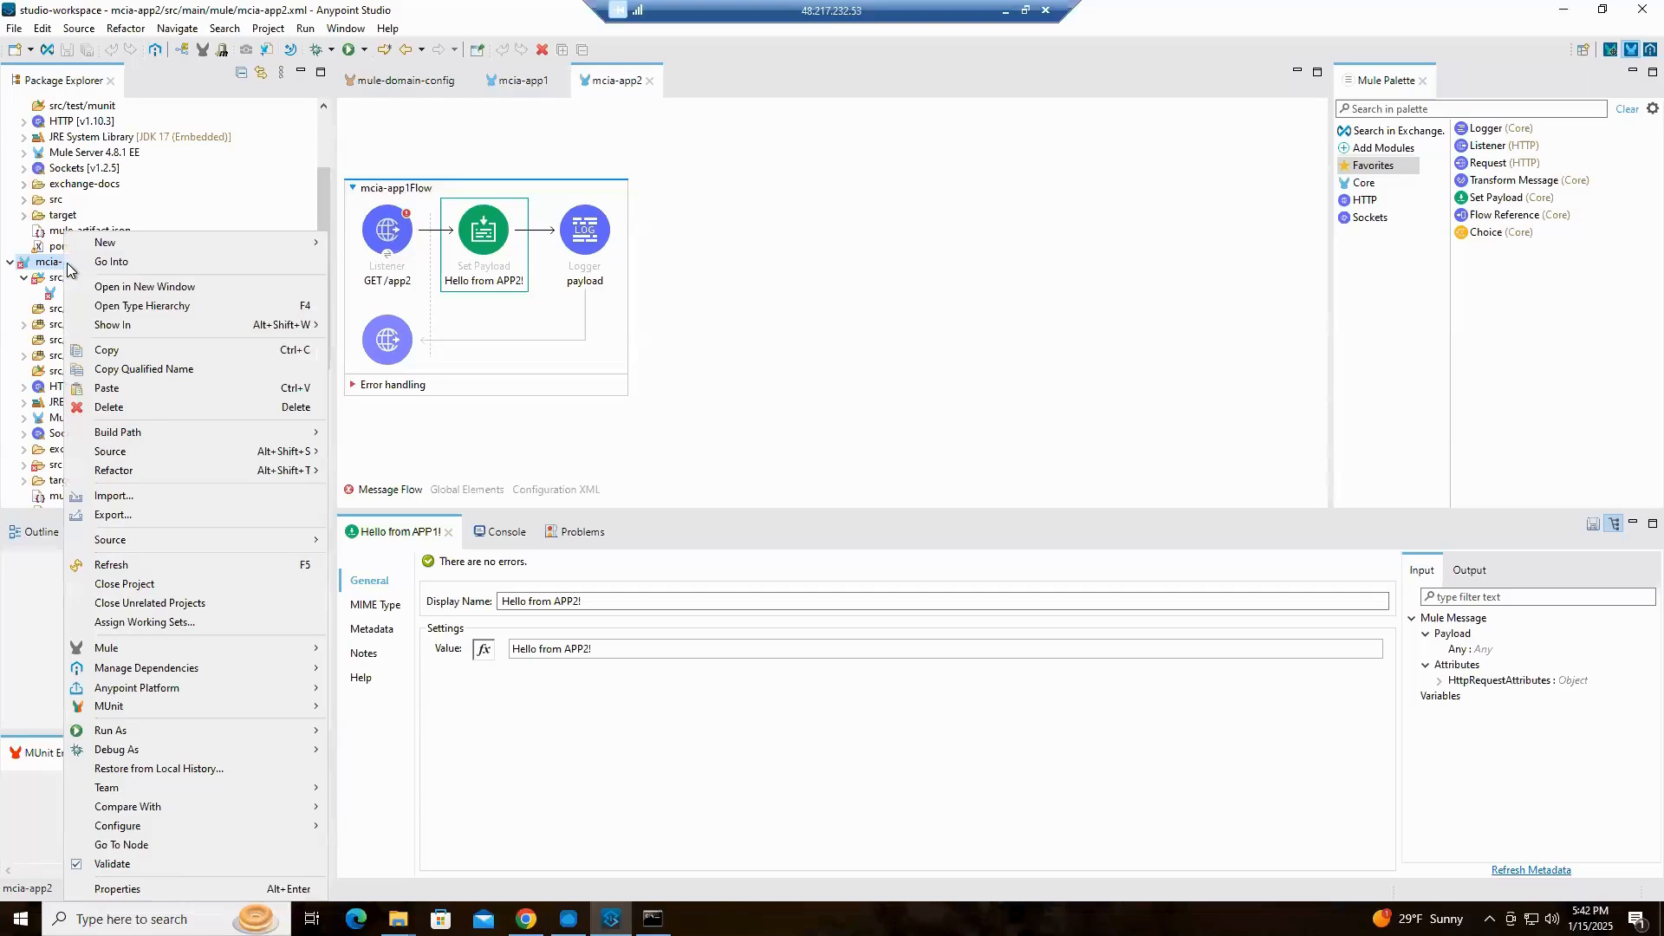
left_click(121, 890)
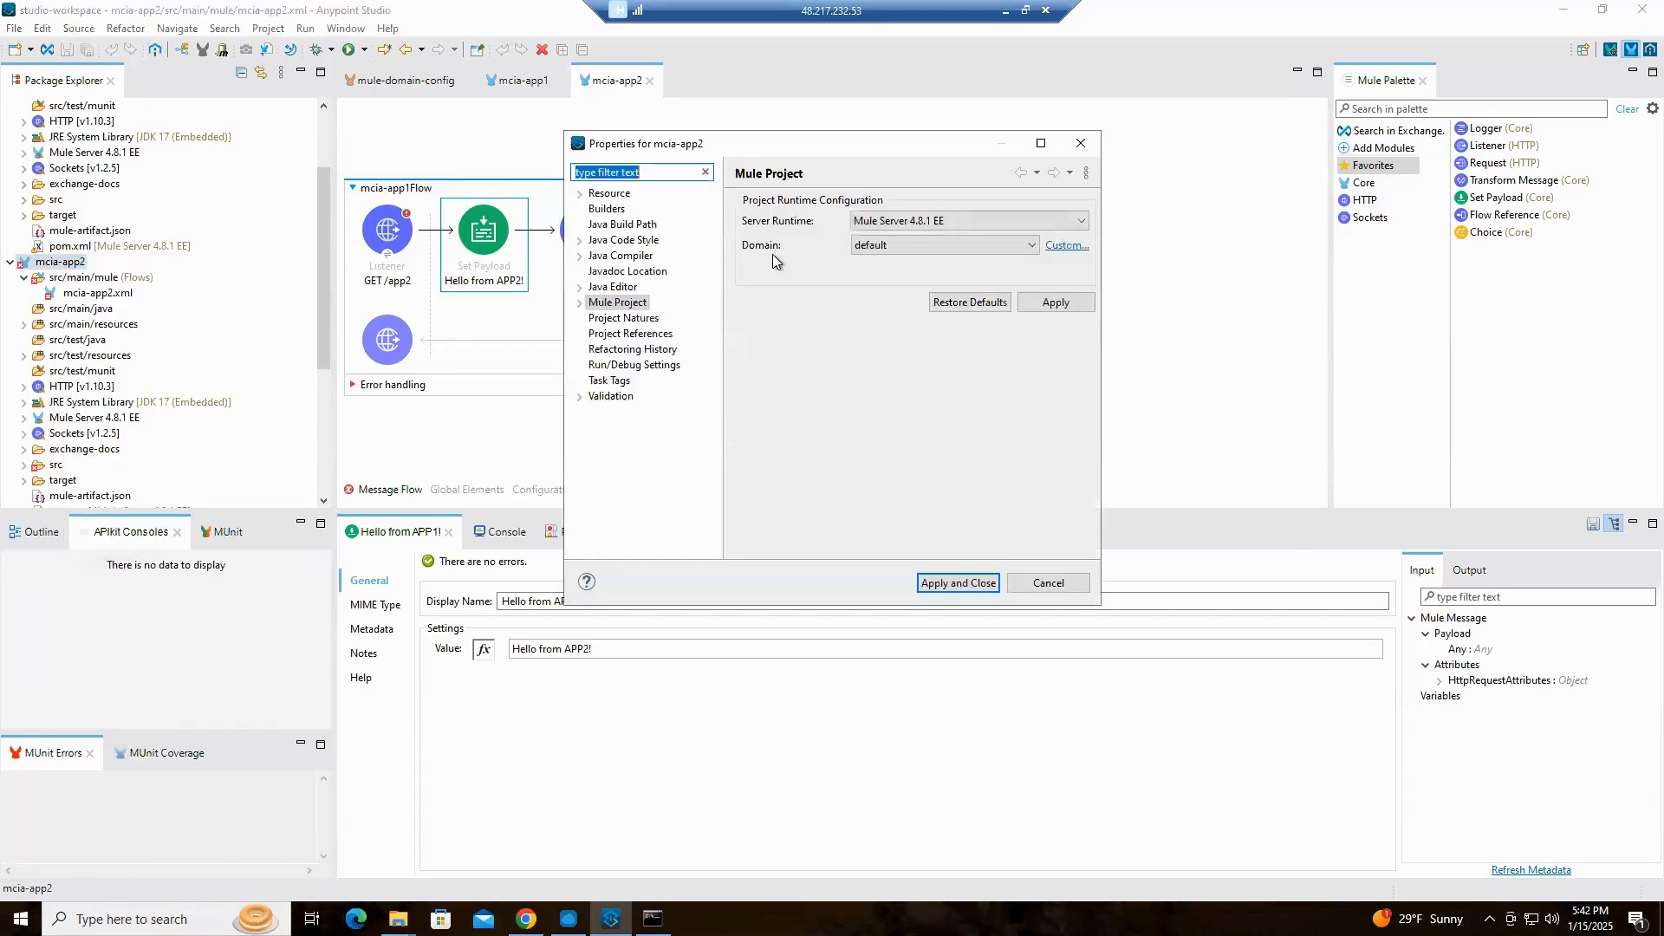
left_click(1031, 245)
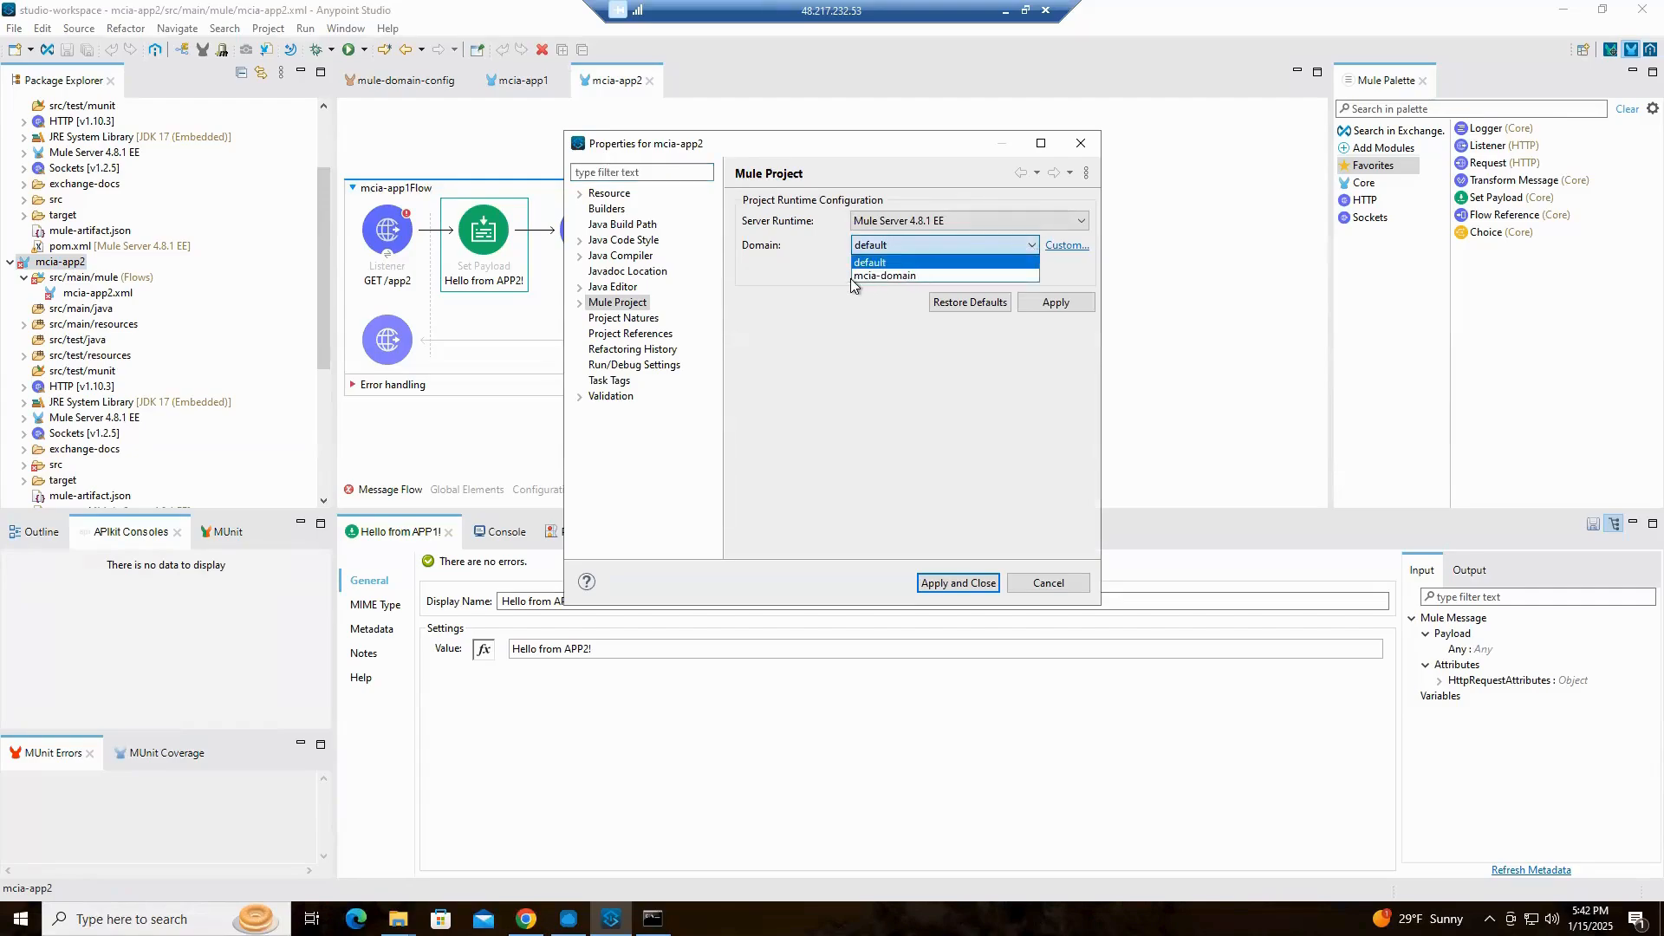
left_click(876, 276)
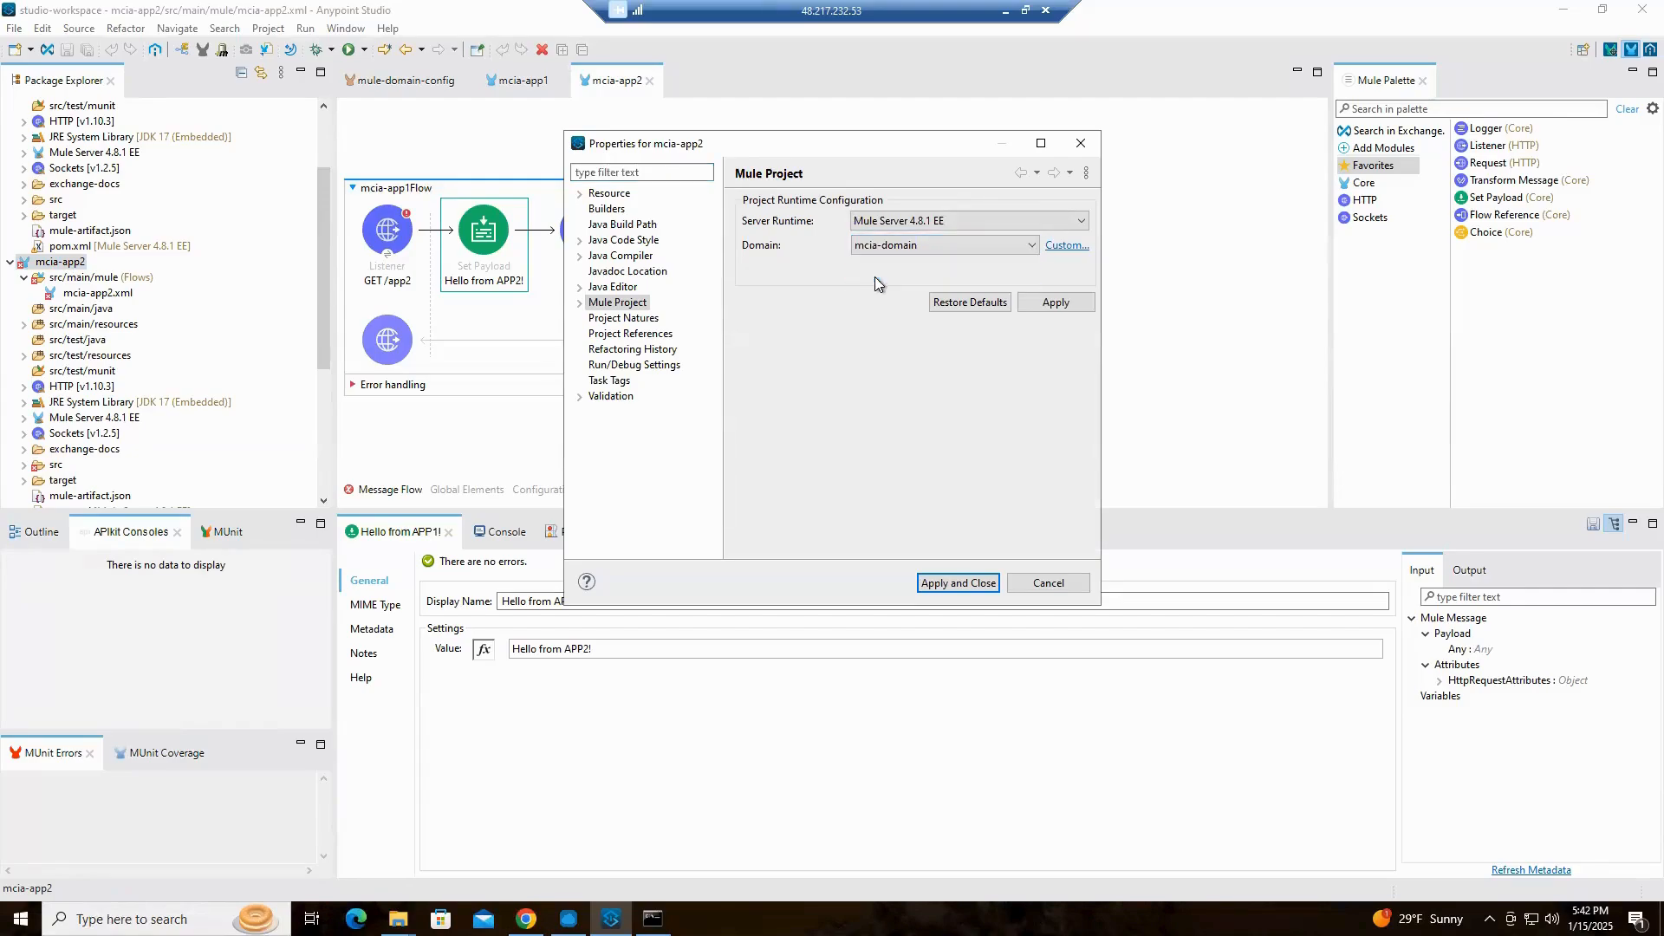
left_click(962, 585)
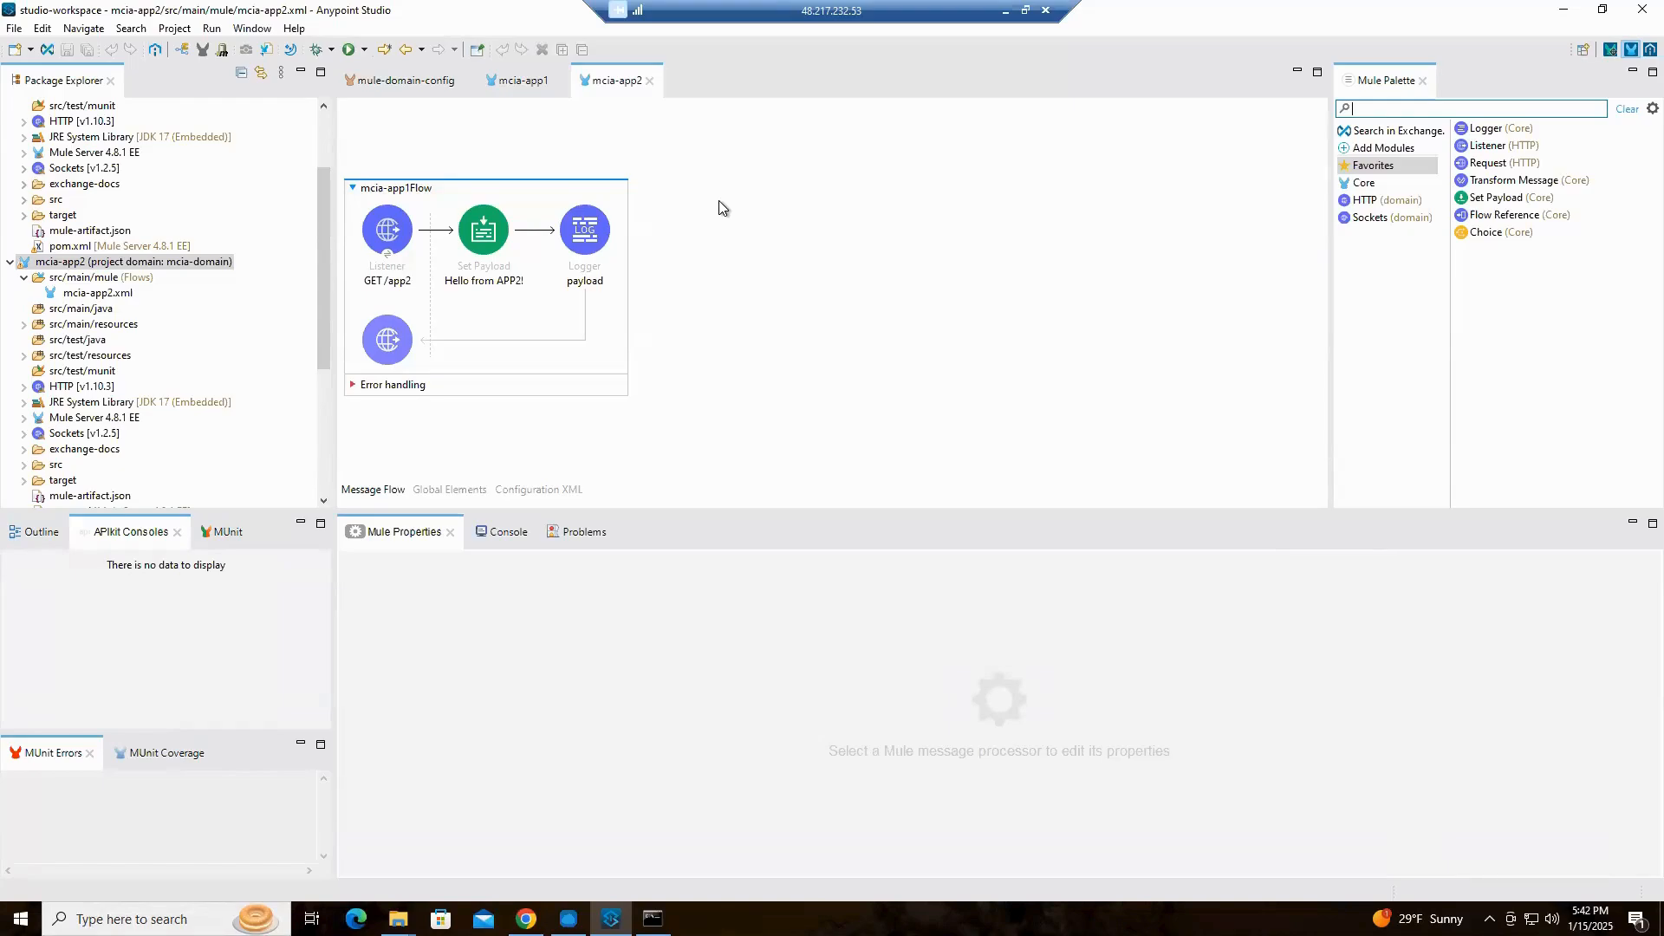
Export the mcia-domain project as a Mule deployable archive named mcia-domain-1.0.0-SNAPSHOT-mule-domain in the Downloads folder, including sources and dependencies
left_click(404, 81)
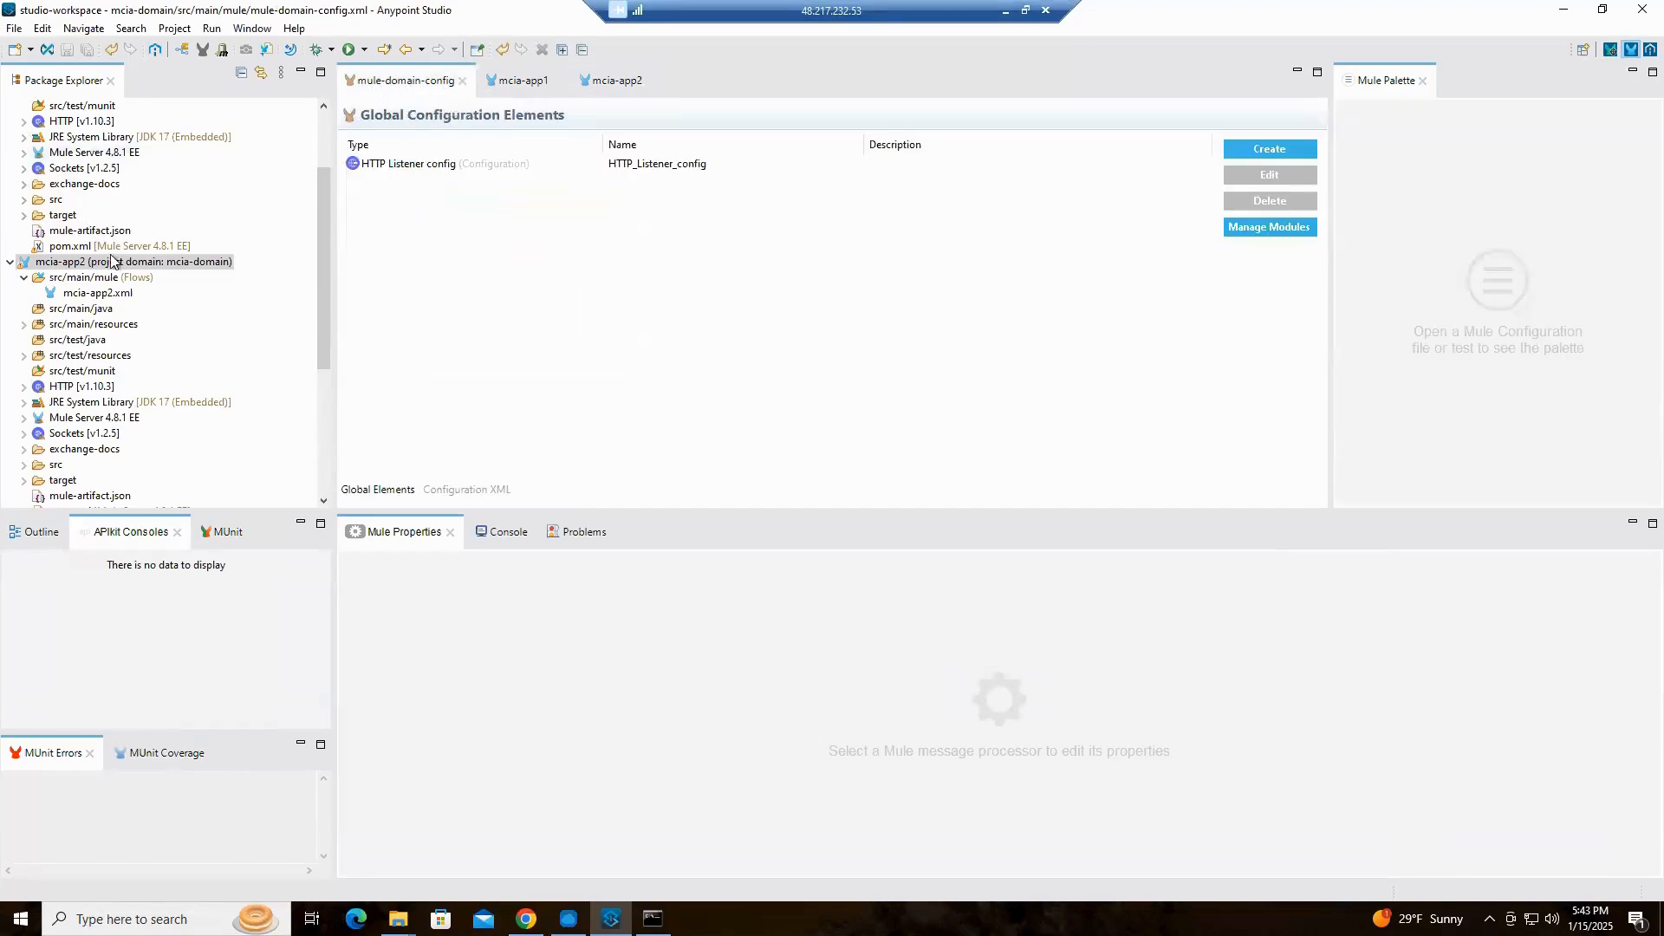
scroll(130, 256, "up", 3)
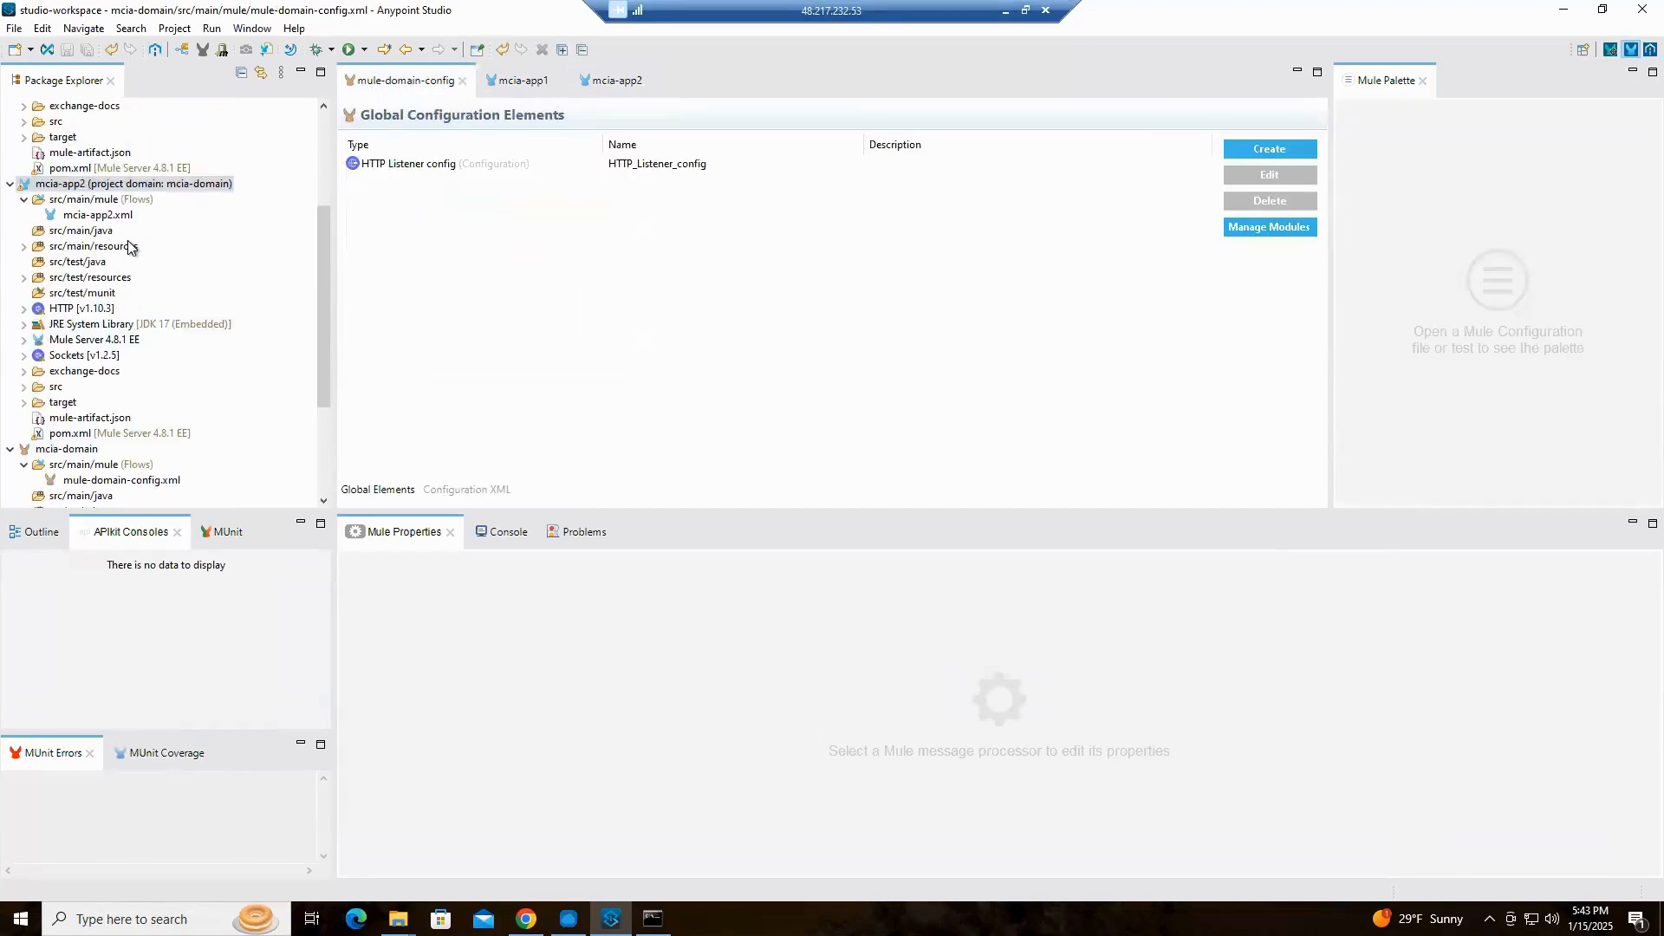
scroll(130, 251, "down", 8)
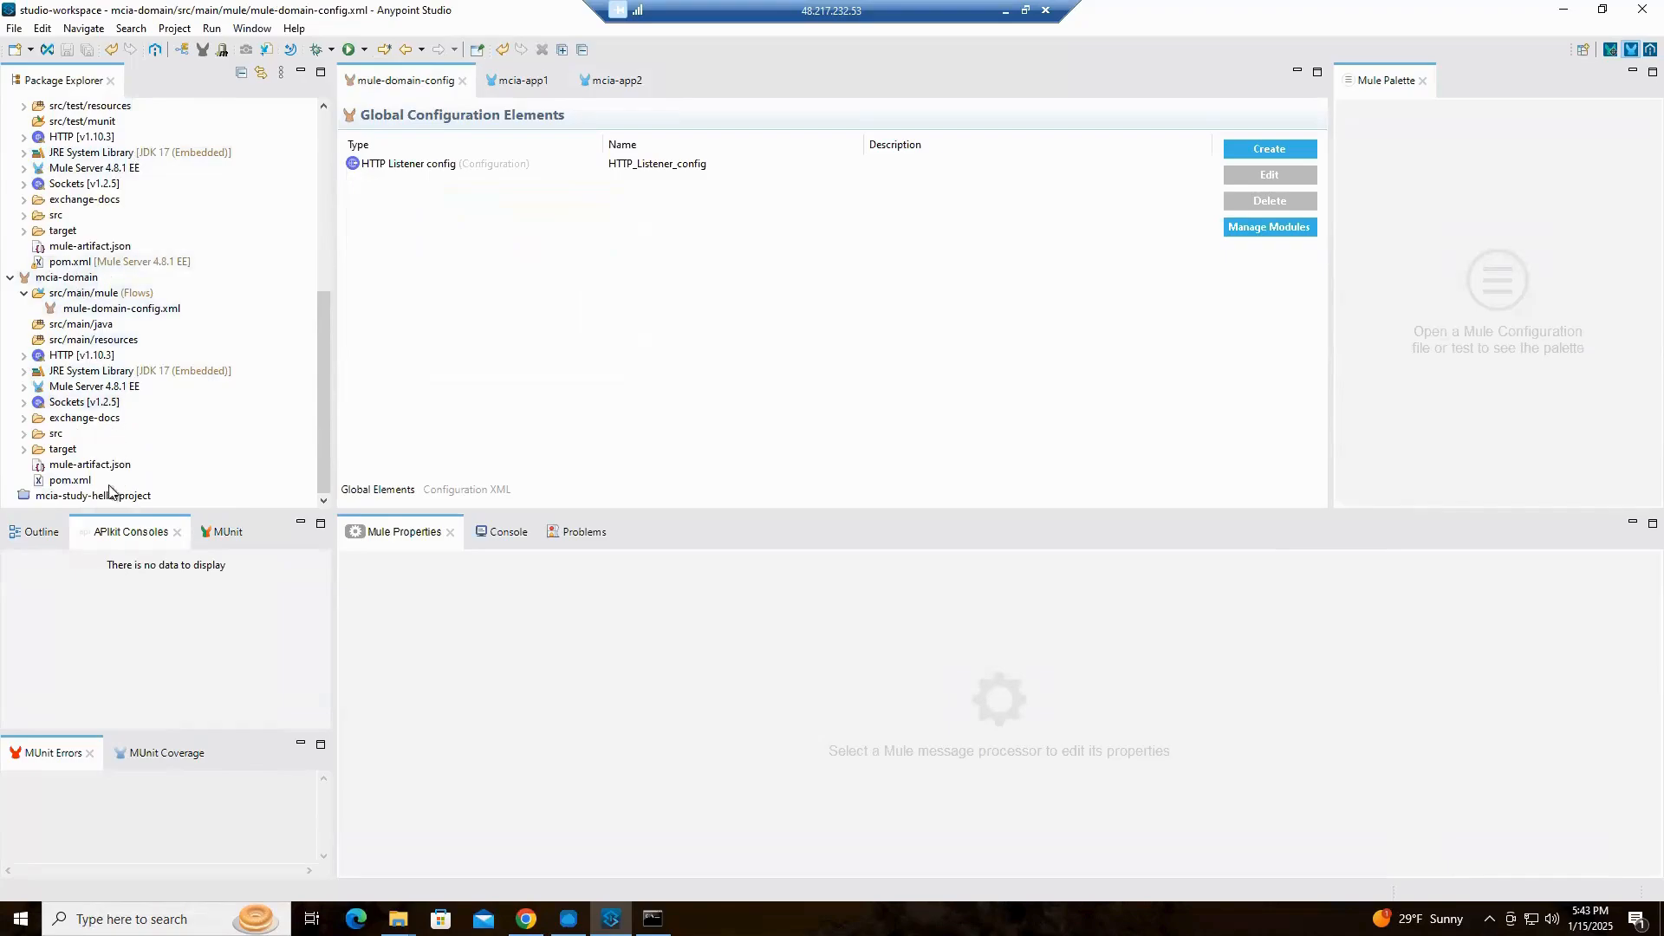
left_click(62, 279)
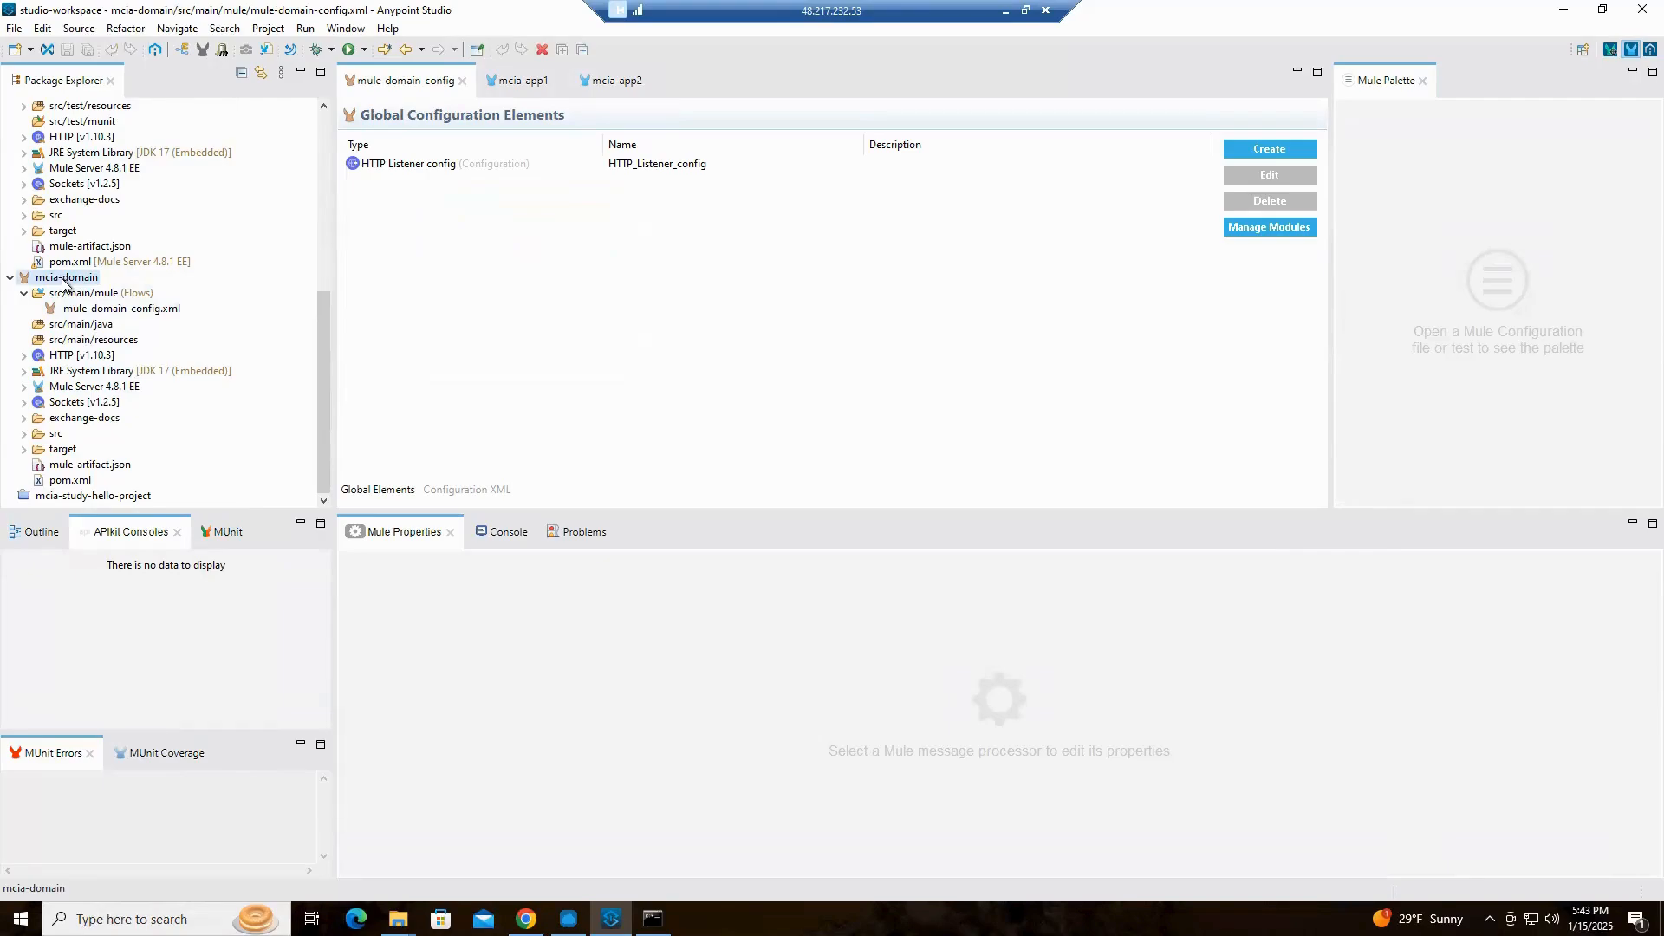
right_click(62, 281)
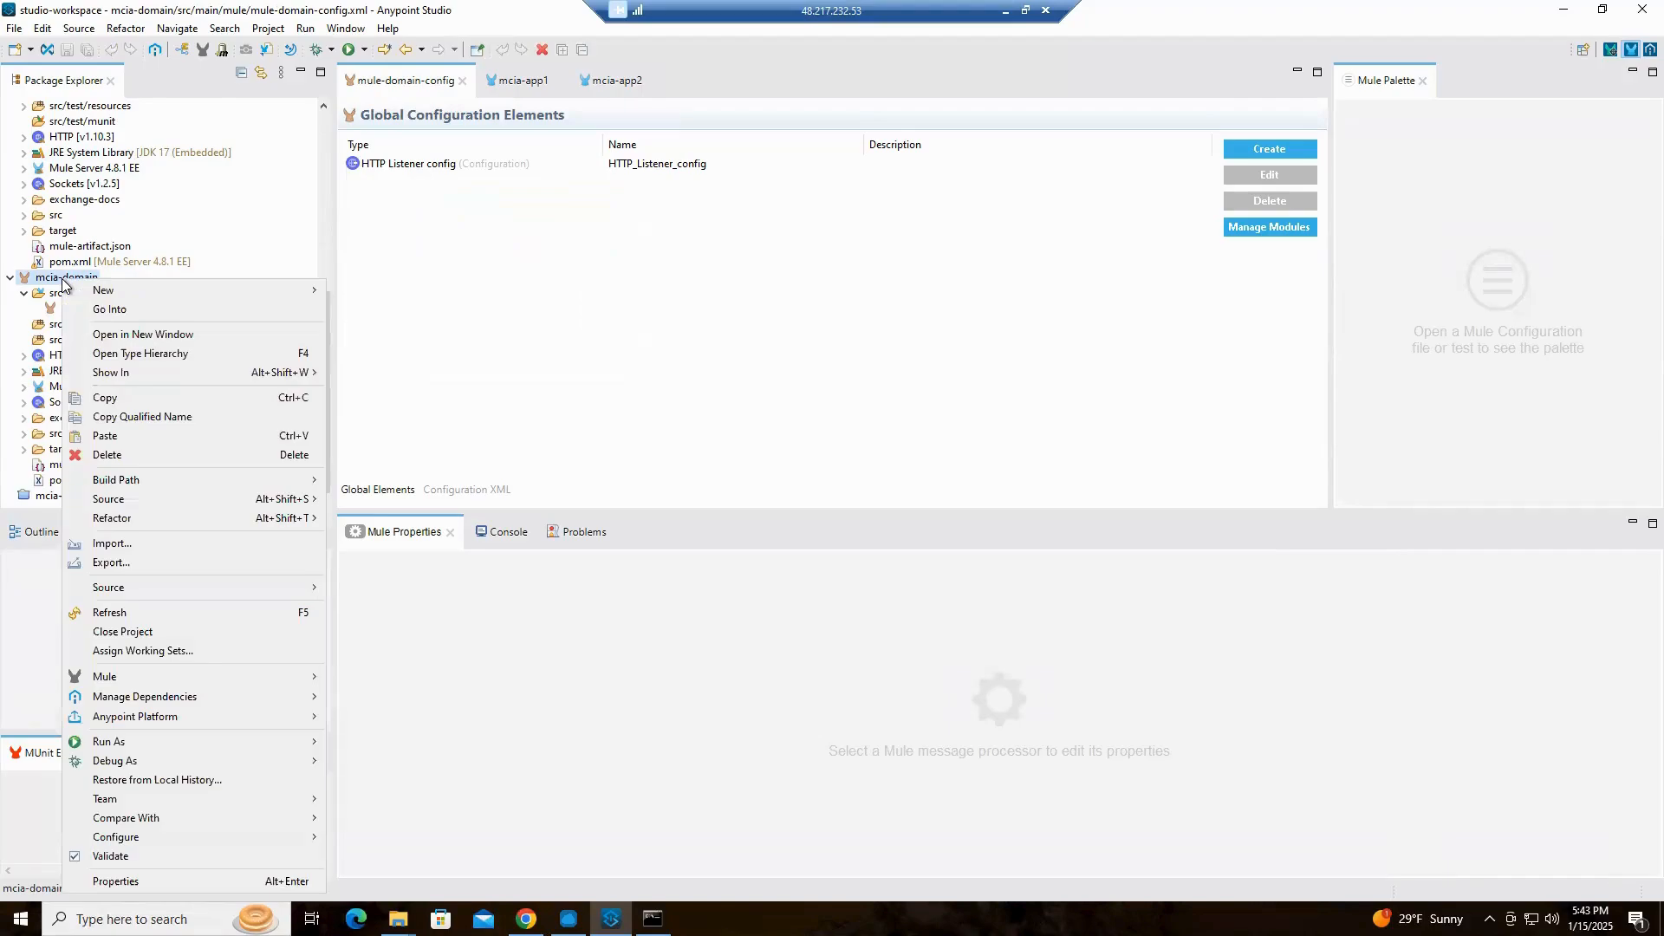
left_click(158, 564)
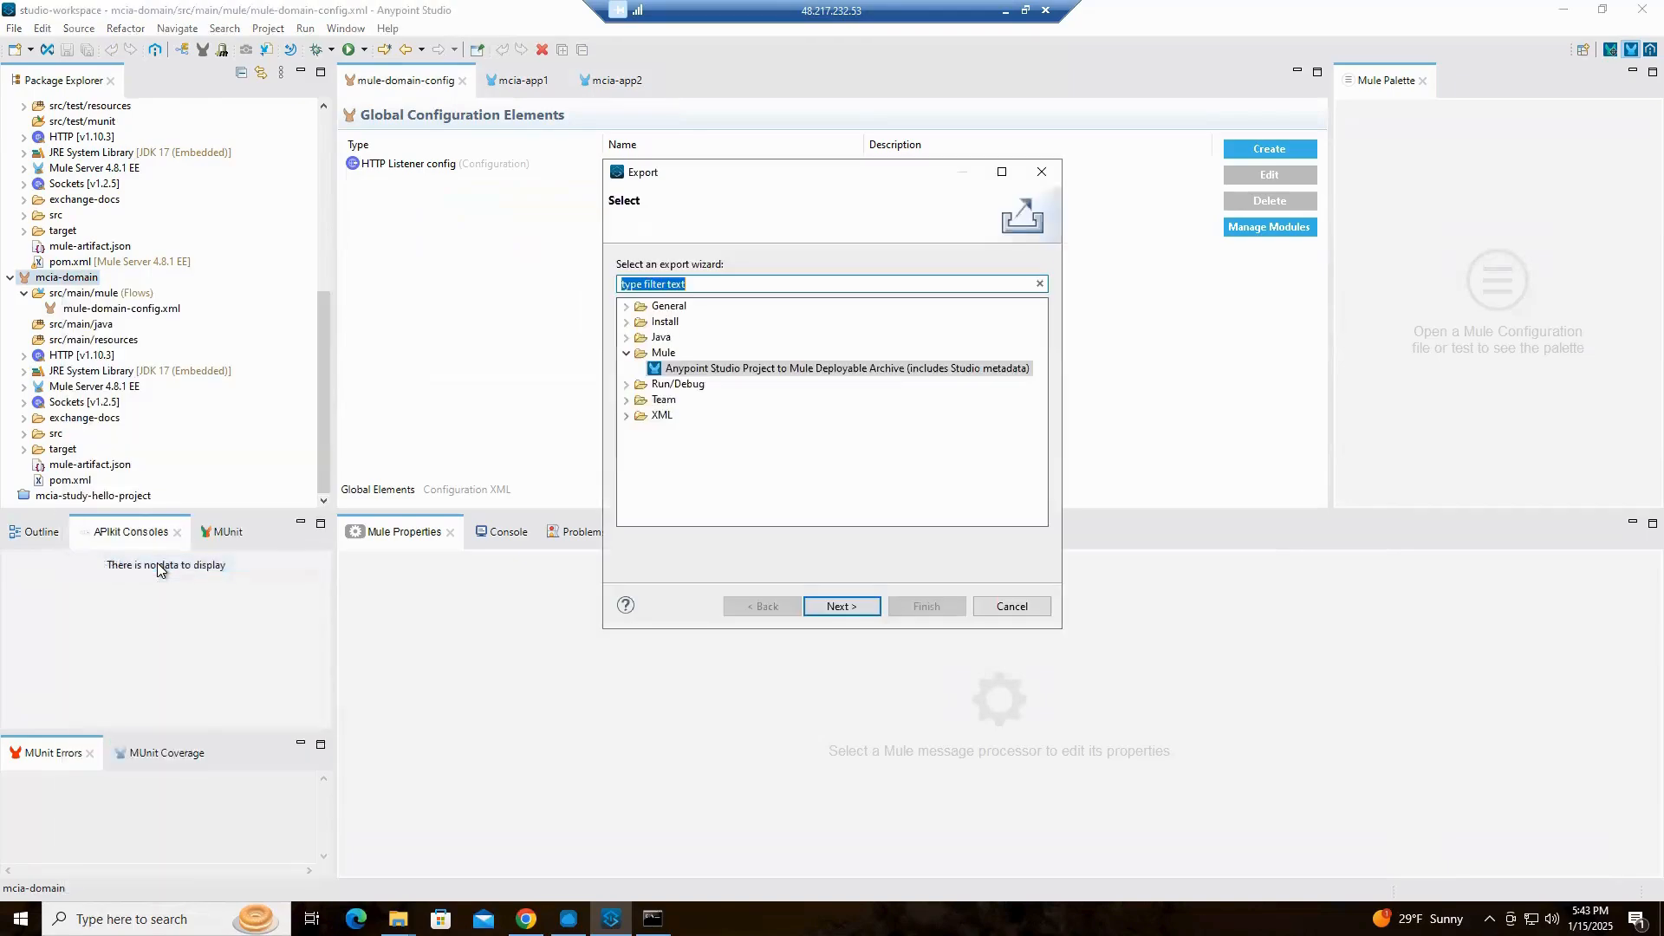
left_click(834, 607)
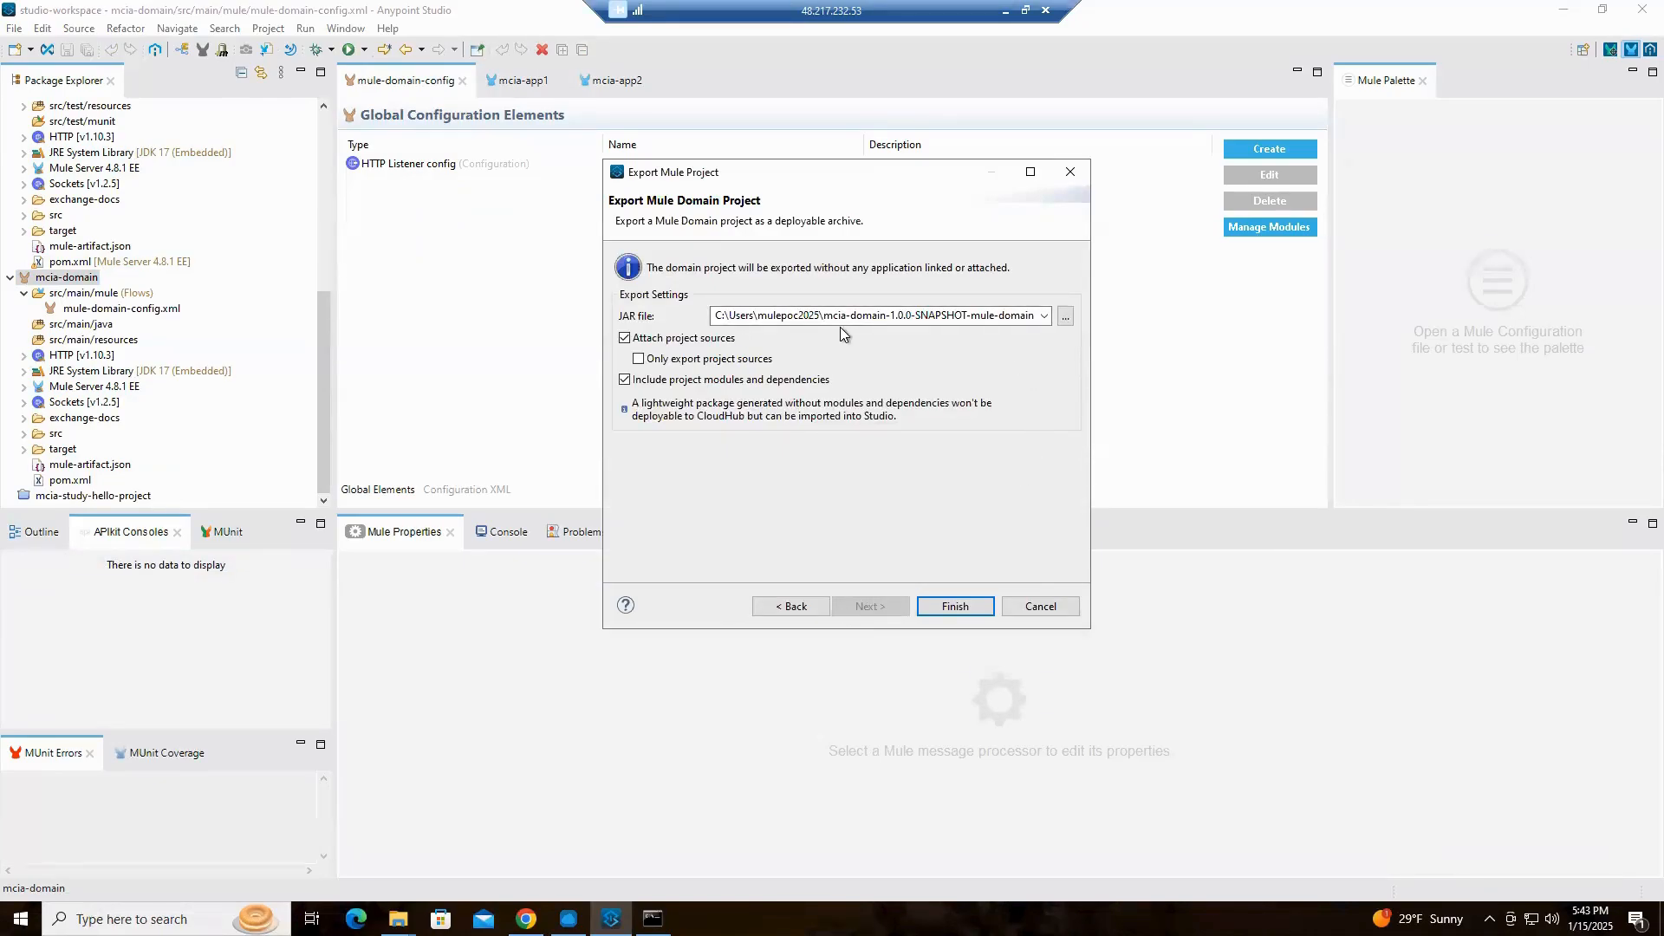
left_click(1065, 317)
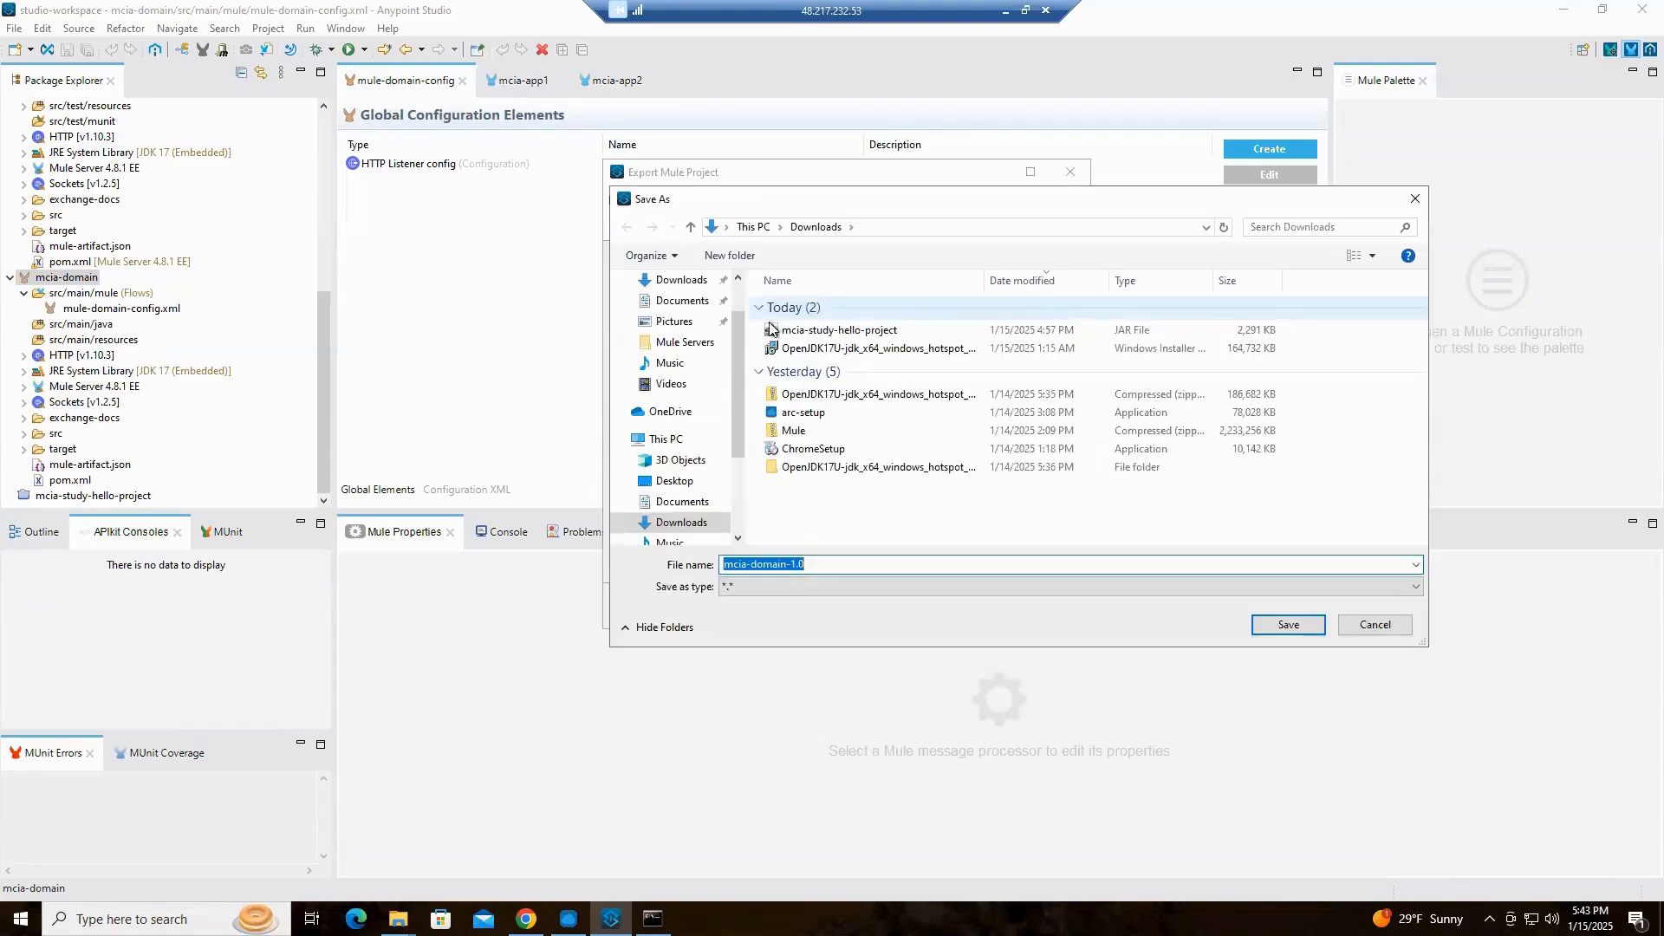
left_click(704, 282)
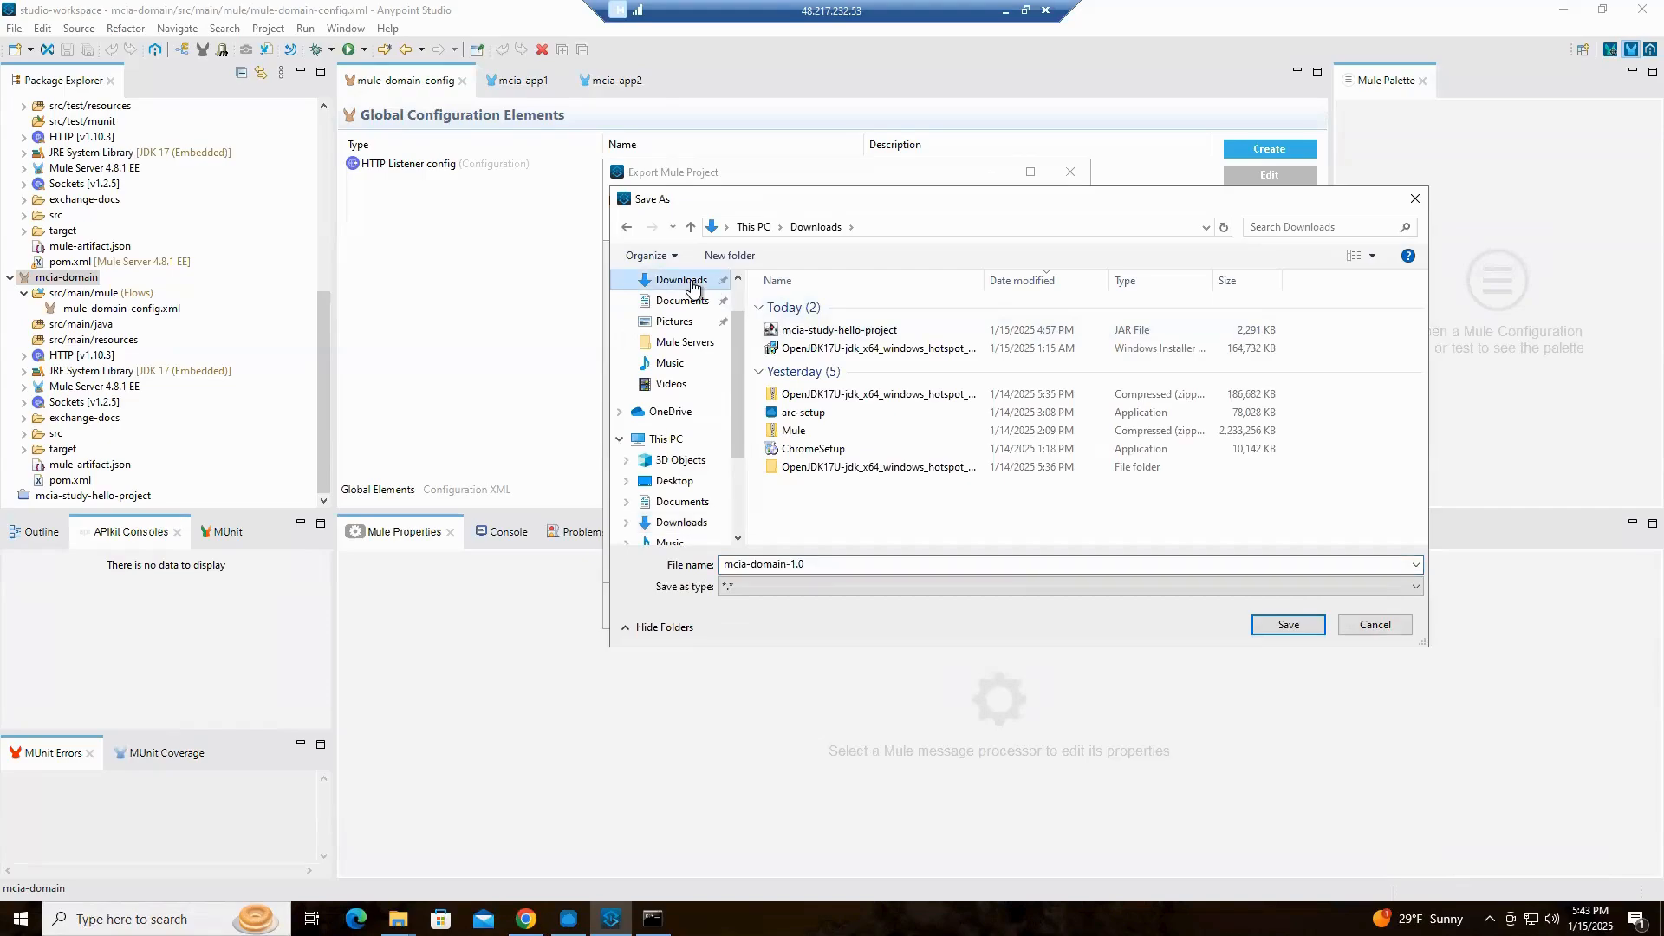
left_click(1288, 624)
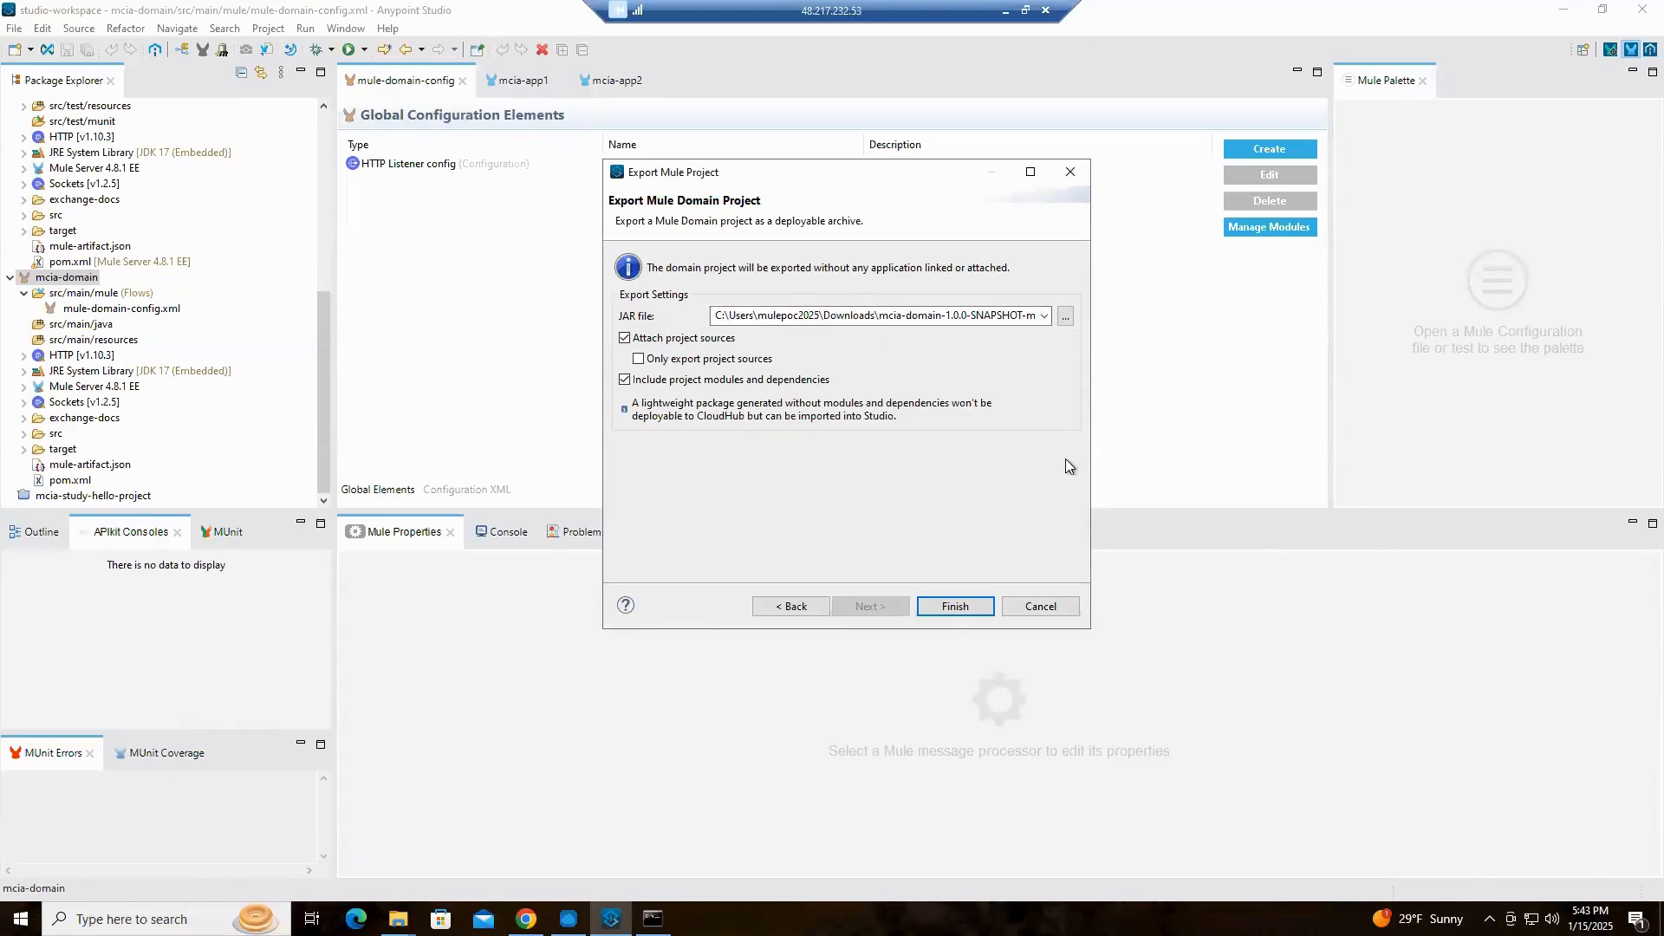
left_click(954, 611)
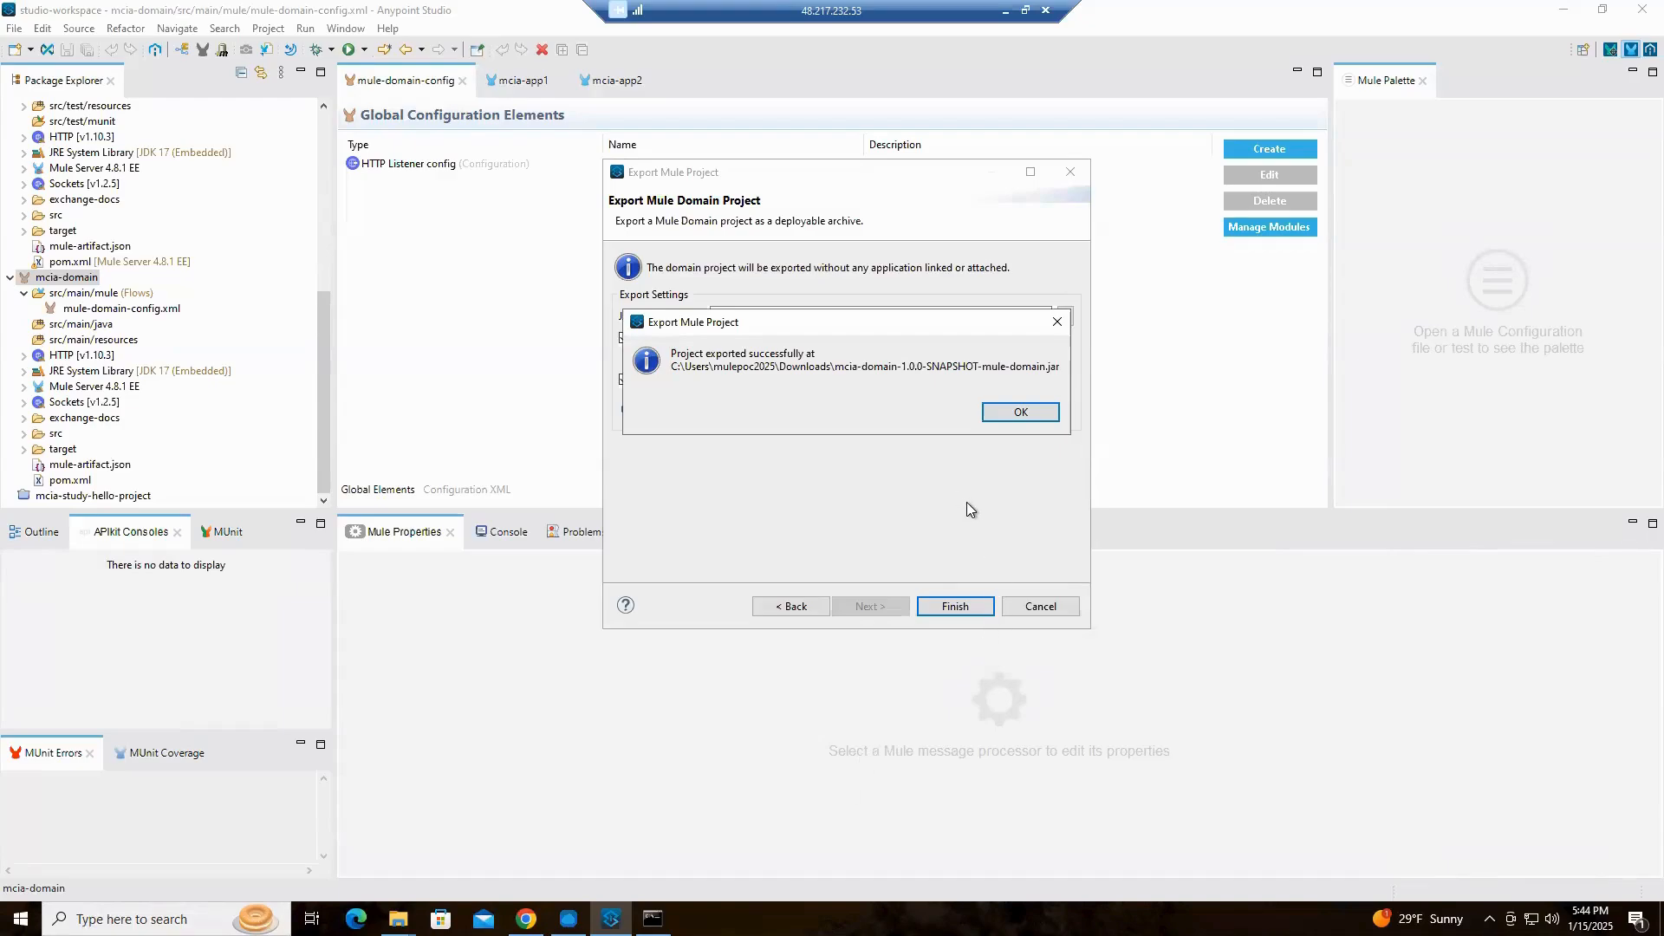
left_click(1028, 416)
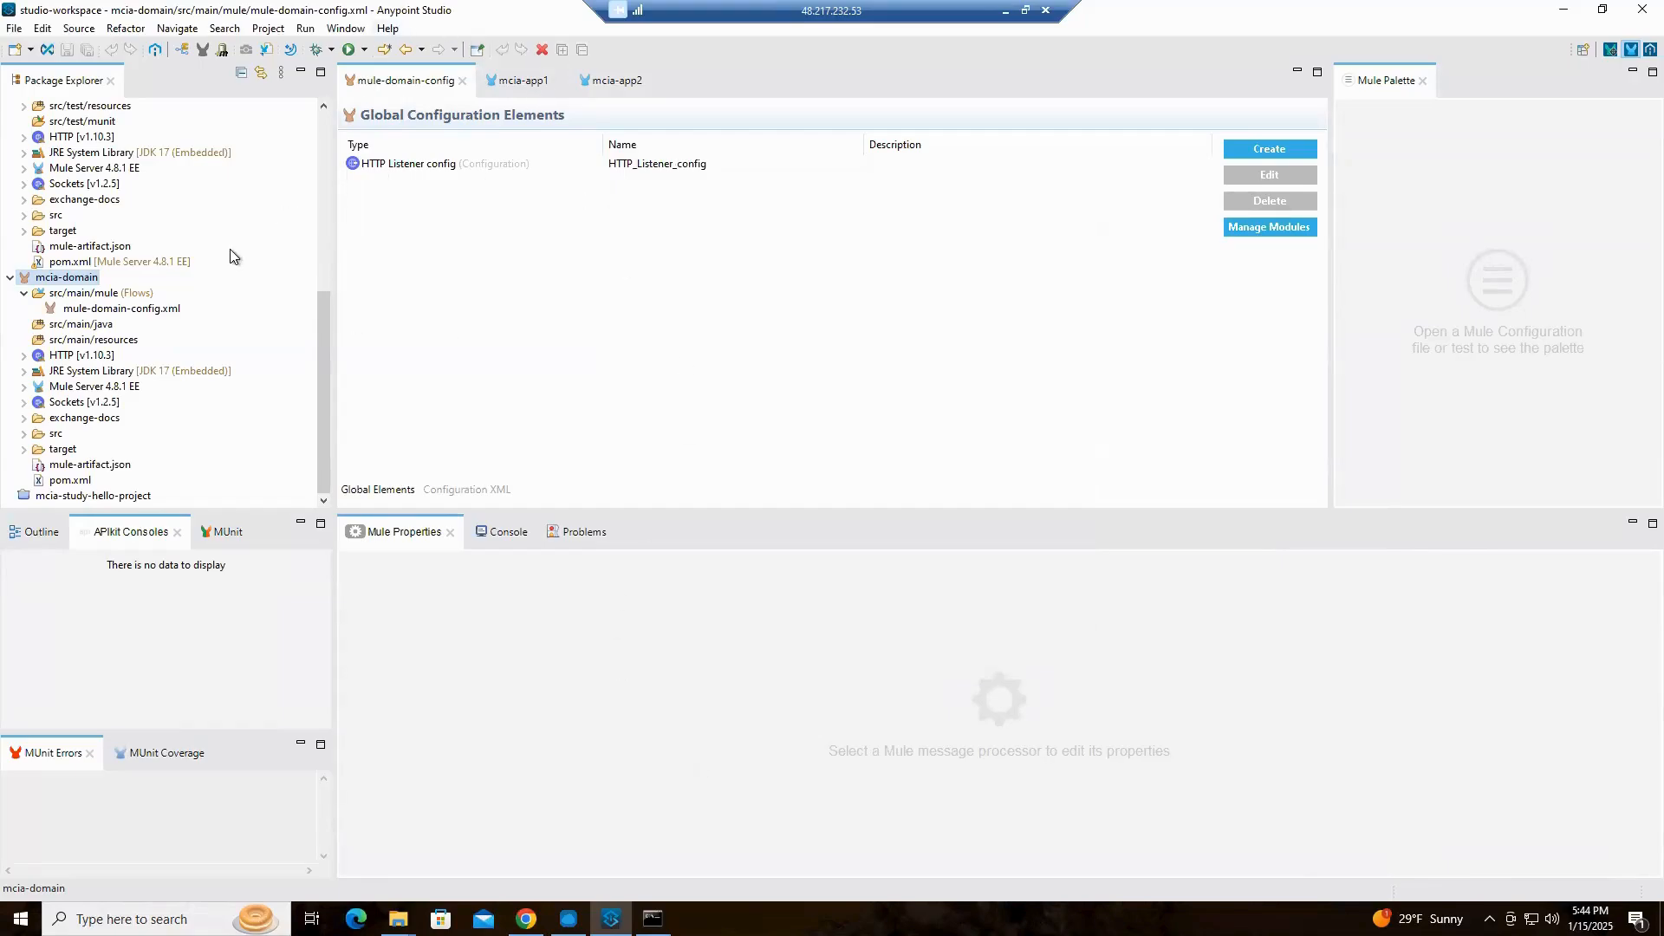
Export the mcia-app1 project as a Mule deployable archive named mcia-app1 in the Downloads folder, including sources and dependencies
scroll(231, 267, "up", 4)
scroll(231, 267, "up", 4)
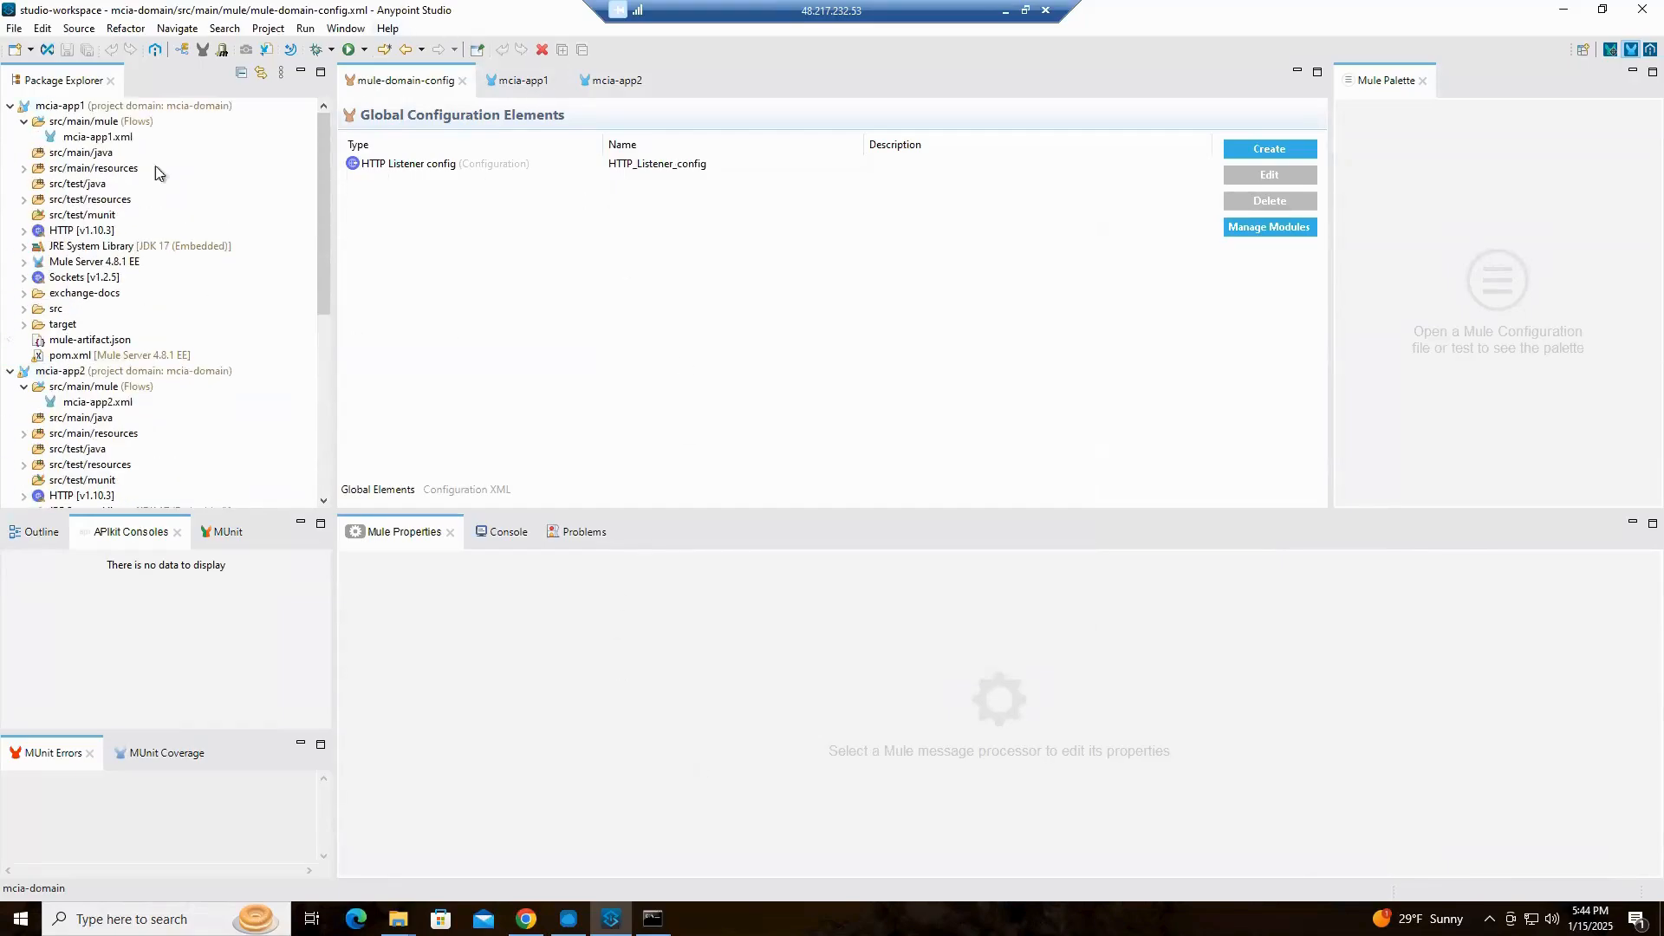
left_click(78, 107)
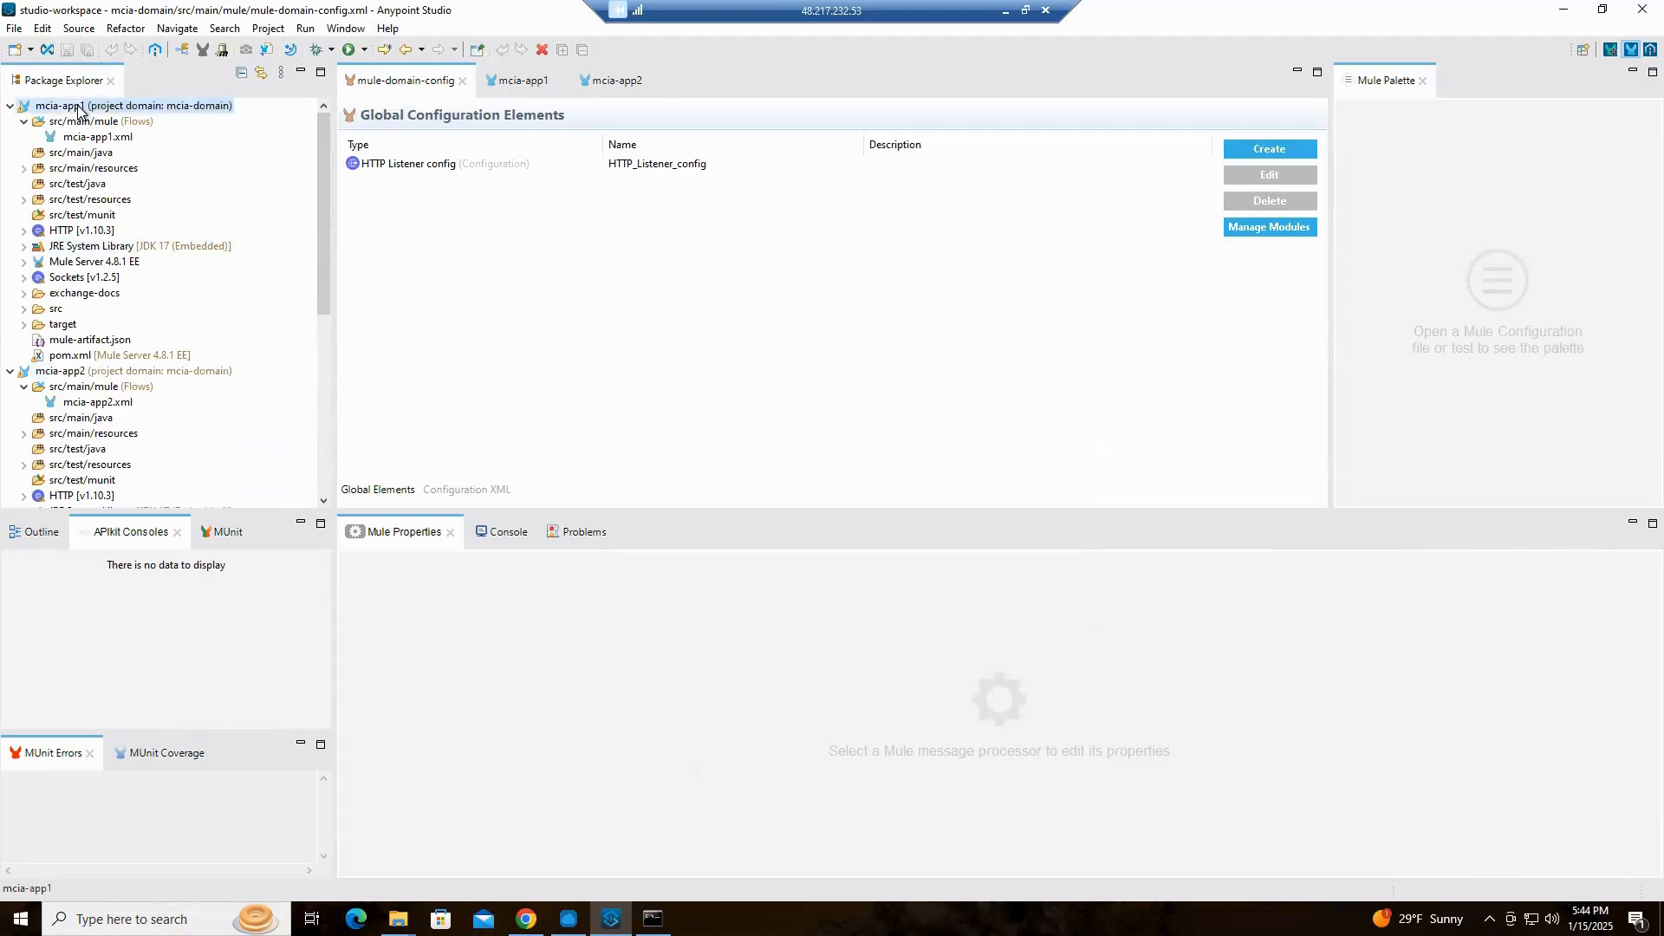
right_click(78, 108)
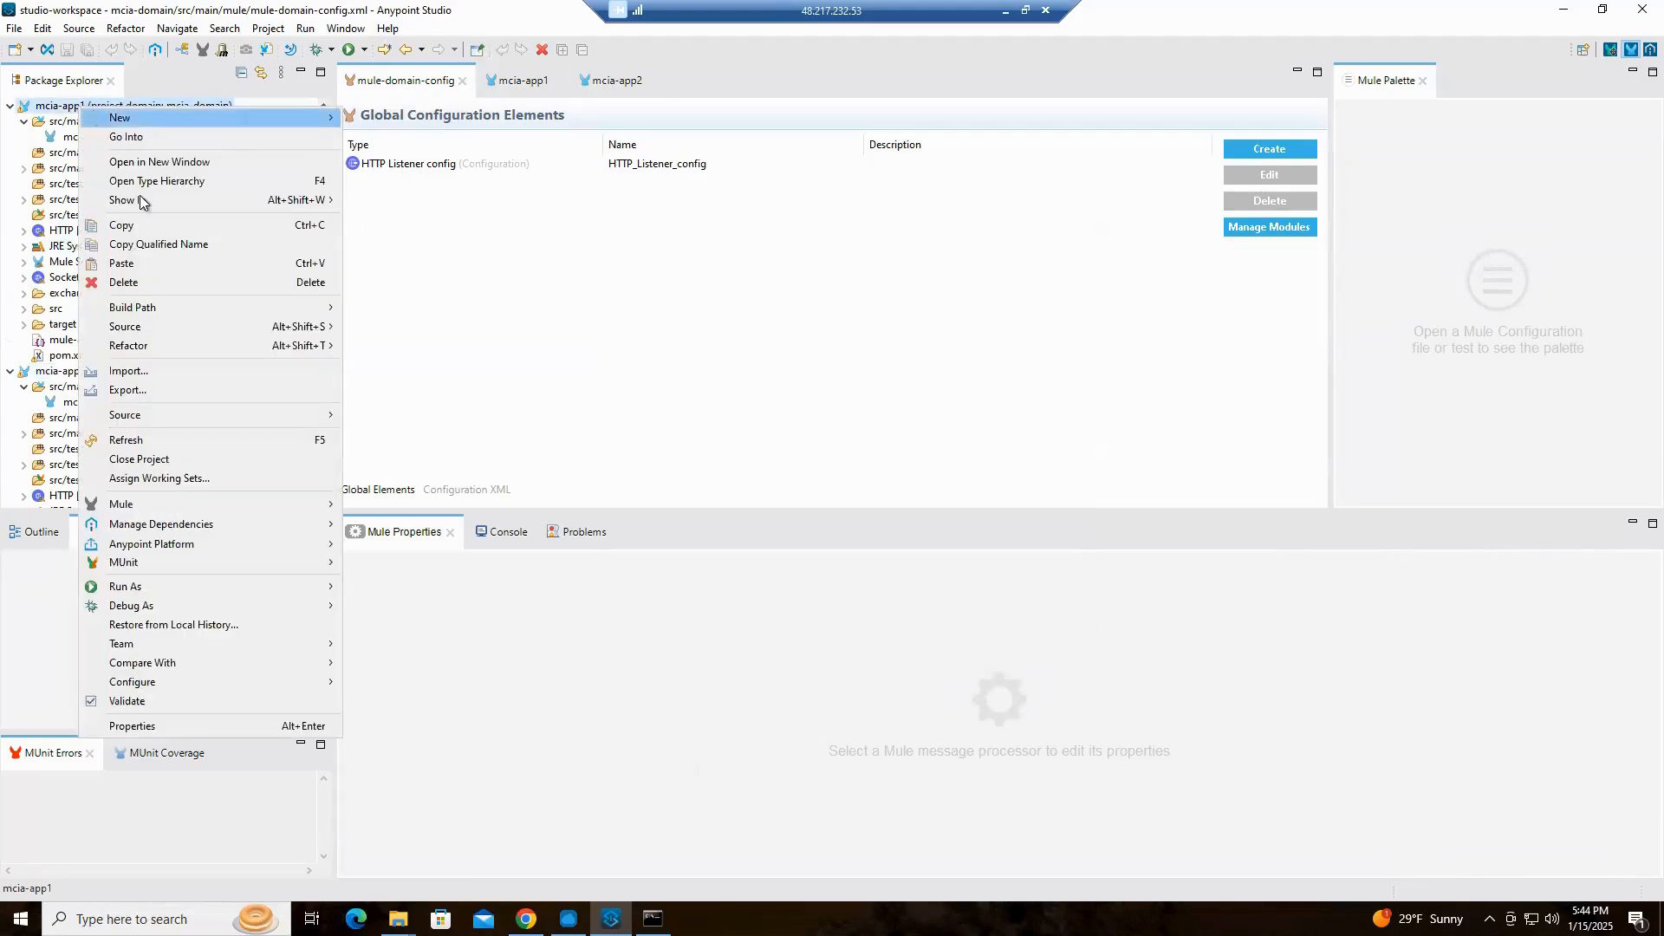
left_click(153, 388)
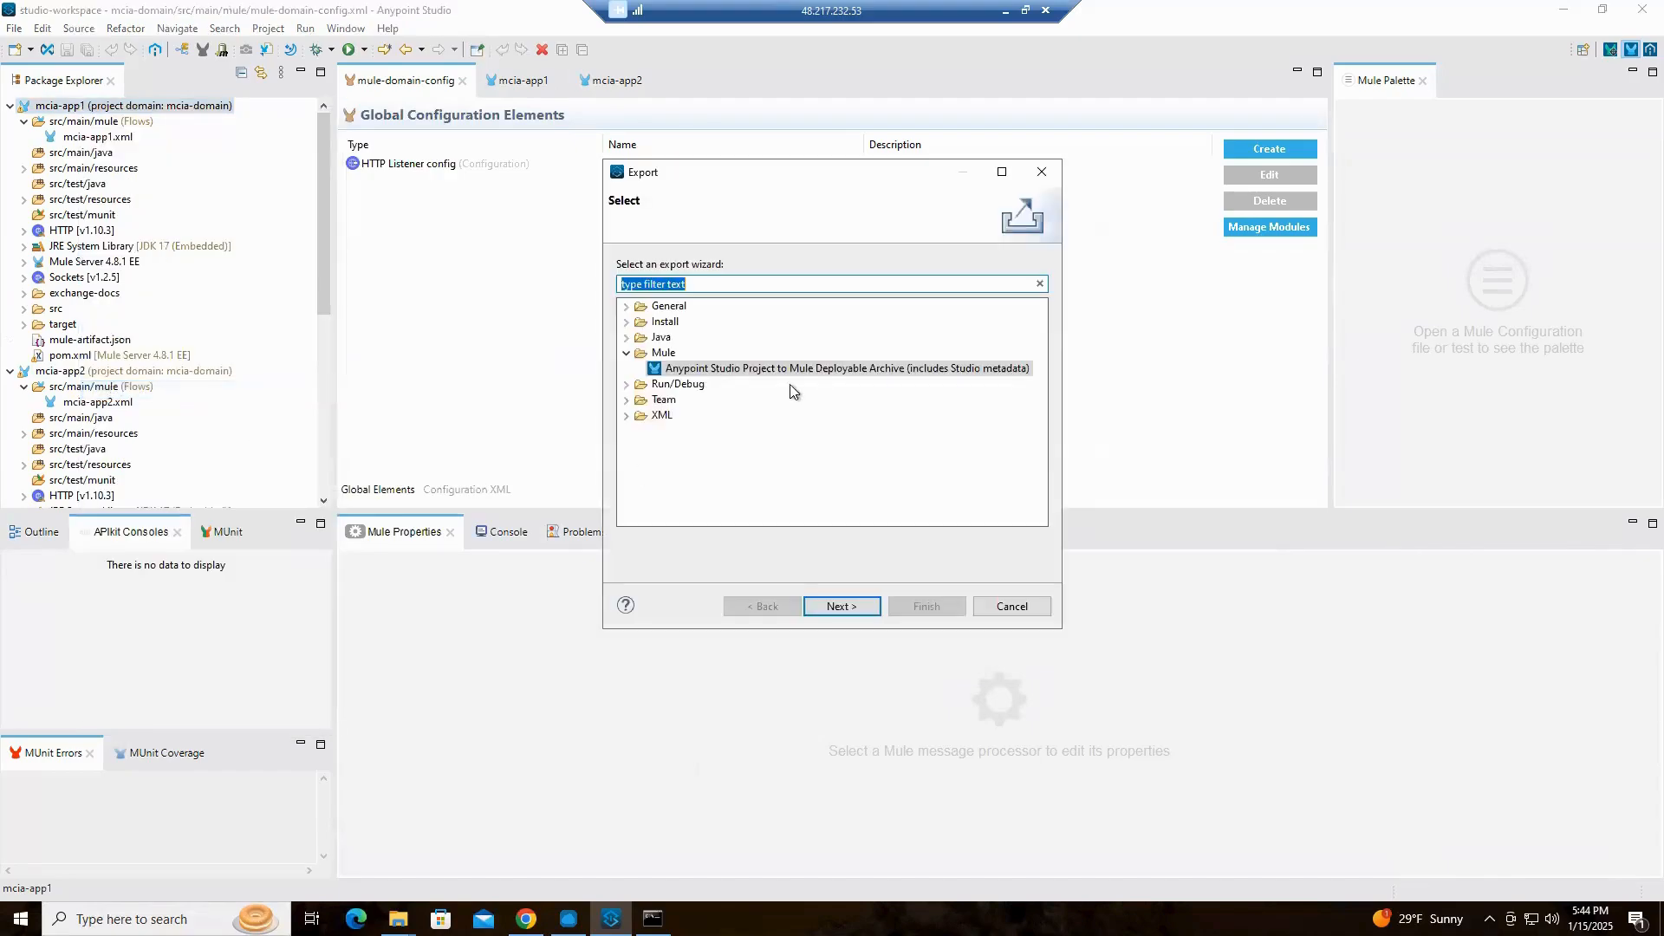
left_click(851, 611)
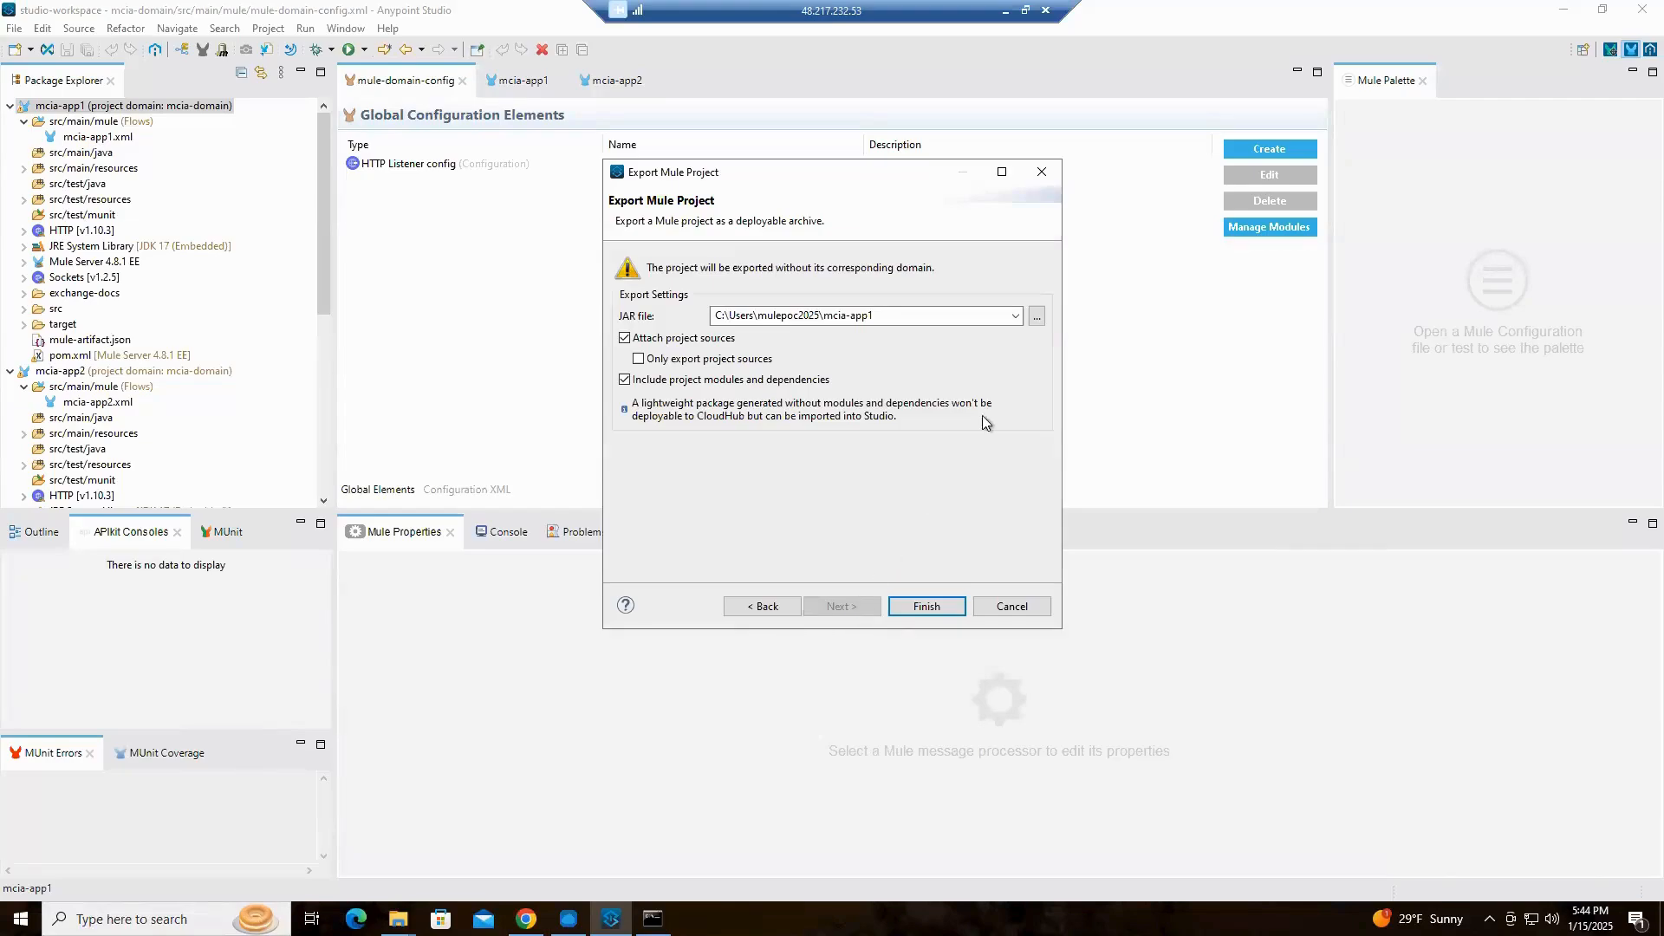
left_click(1037, 318)
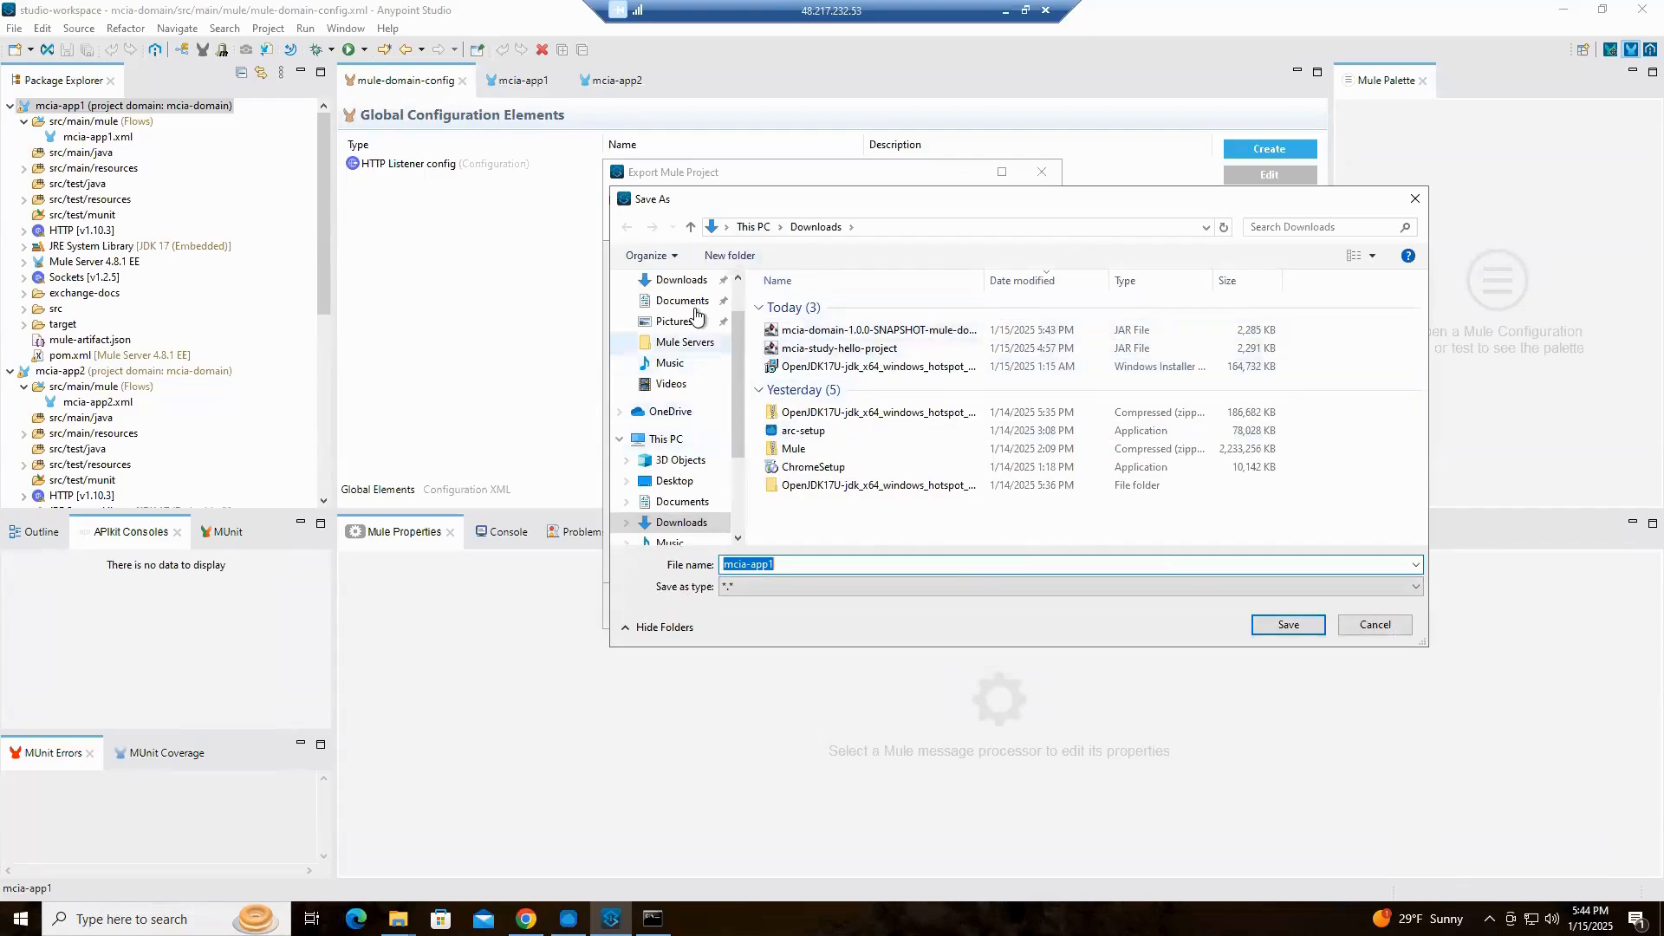
left_click(681, 279)
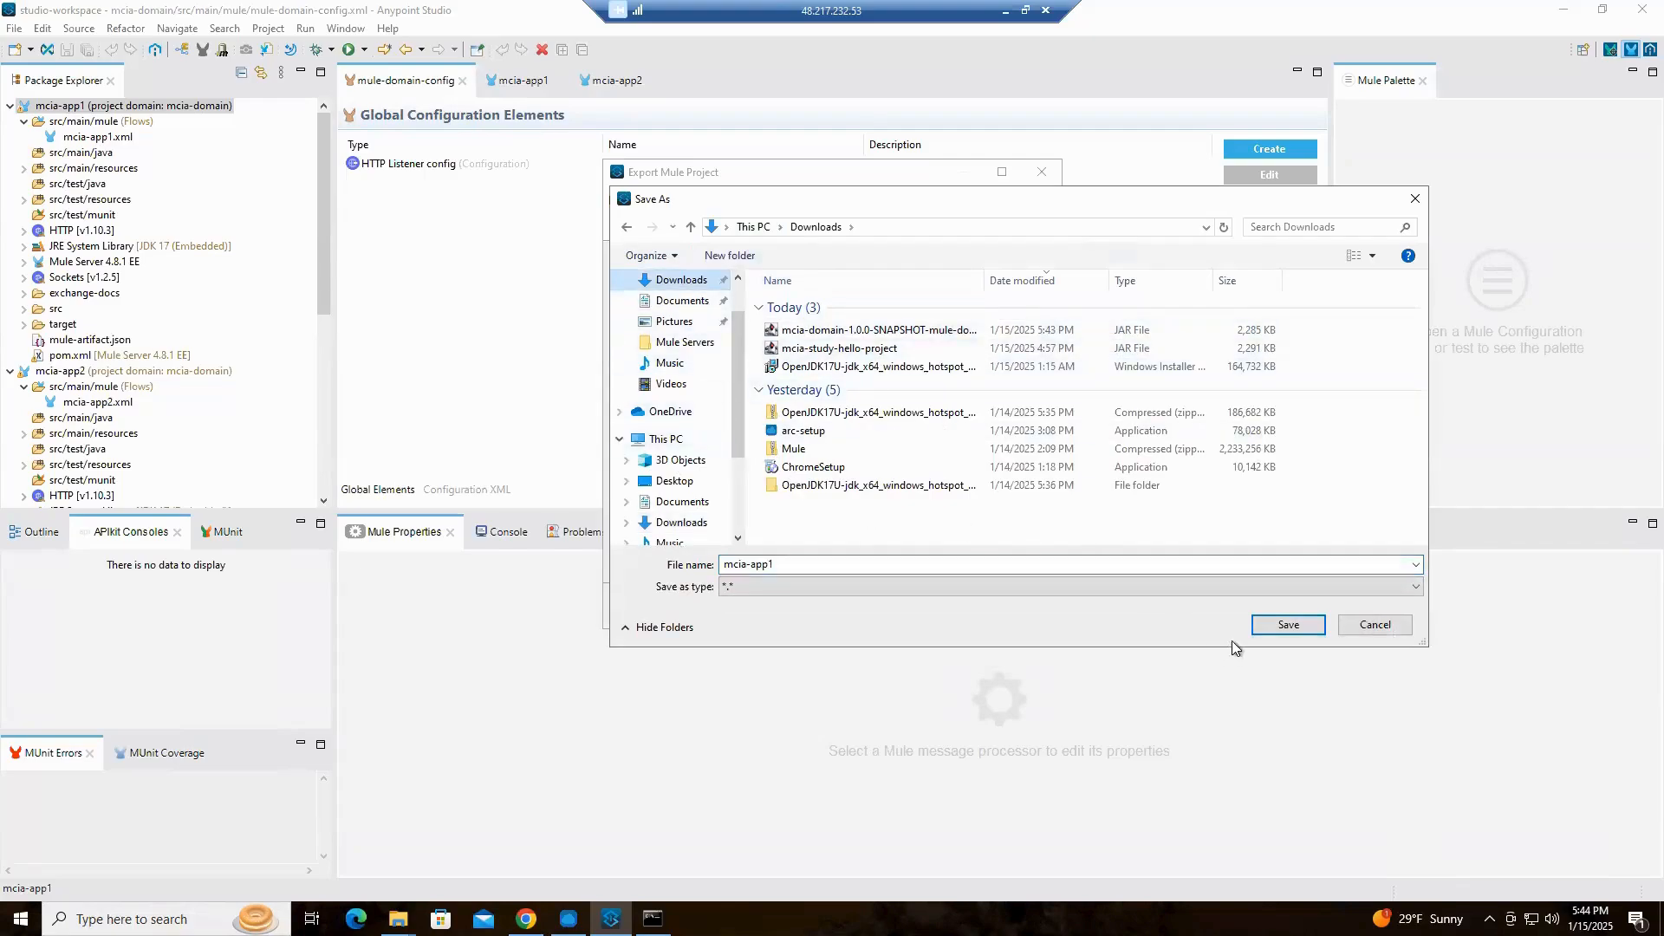
left_click(1289, 626)
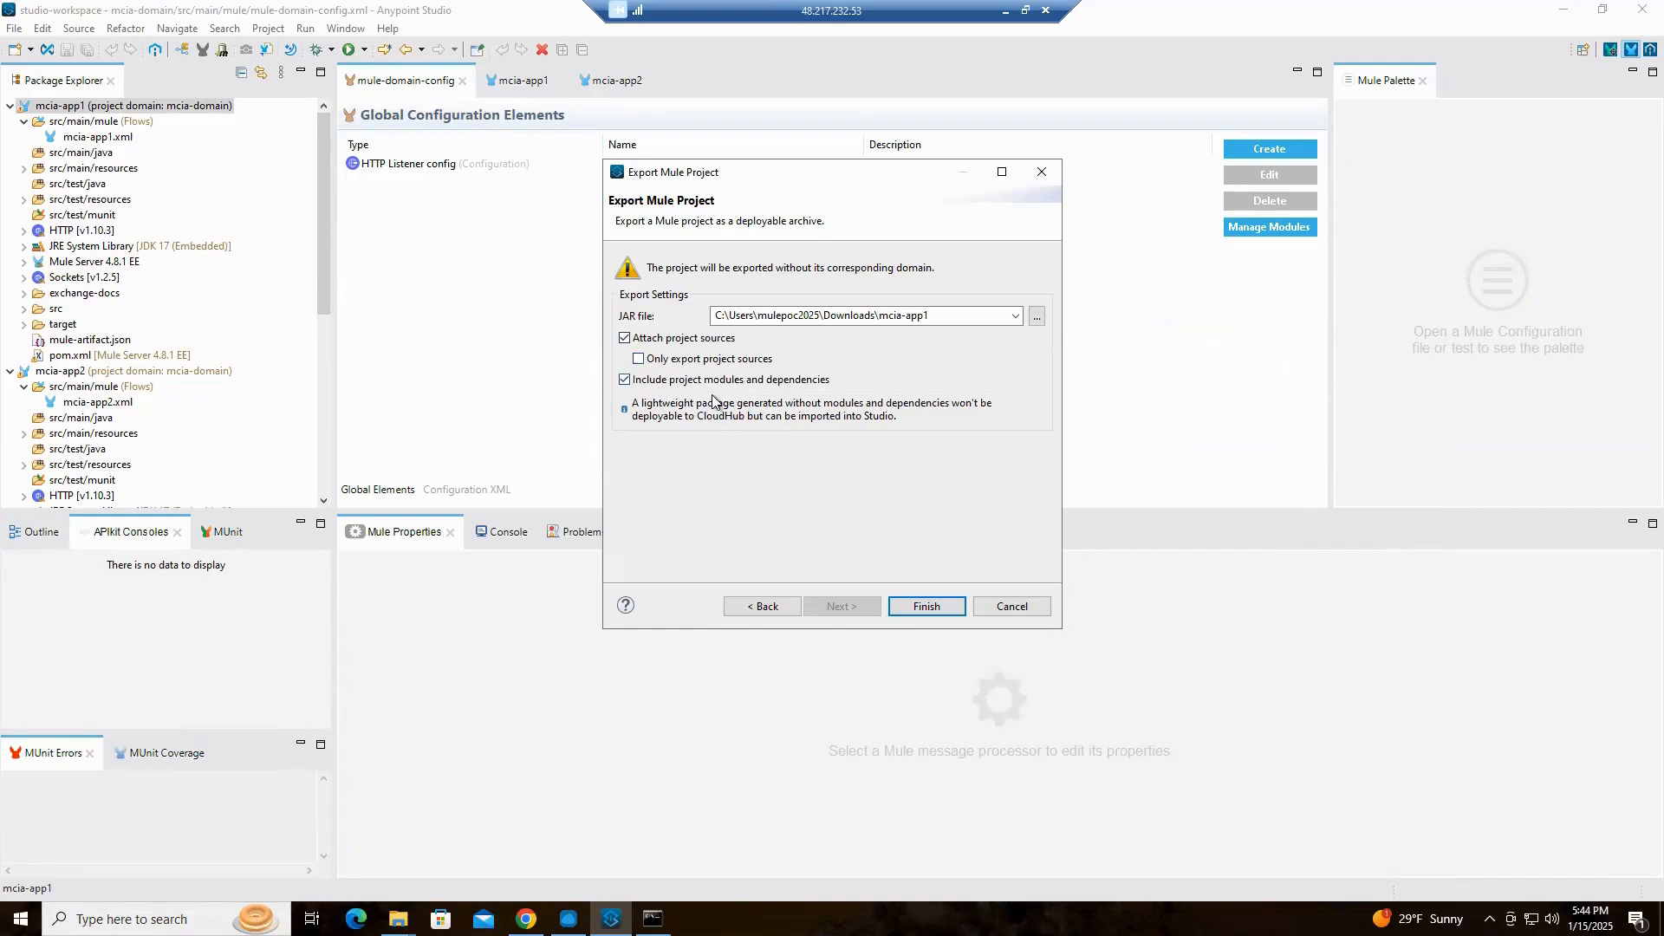
left_click(921, 609)
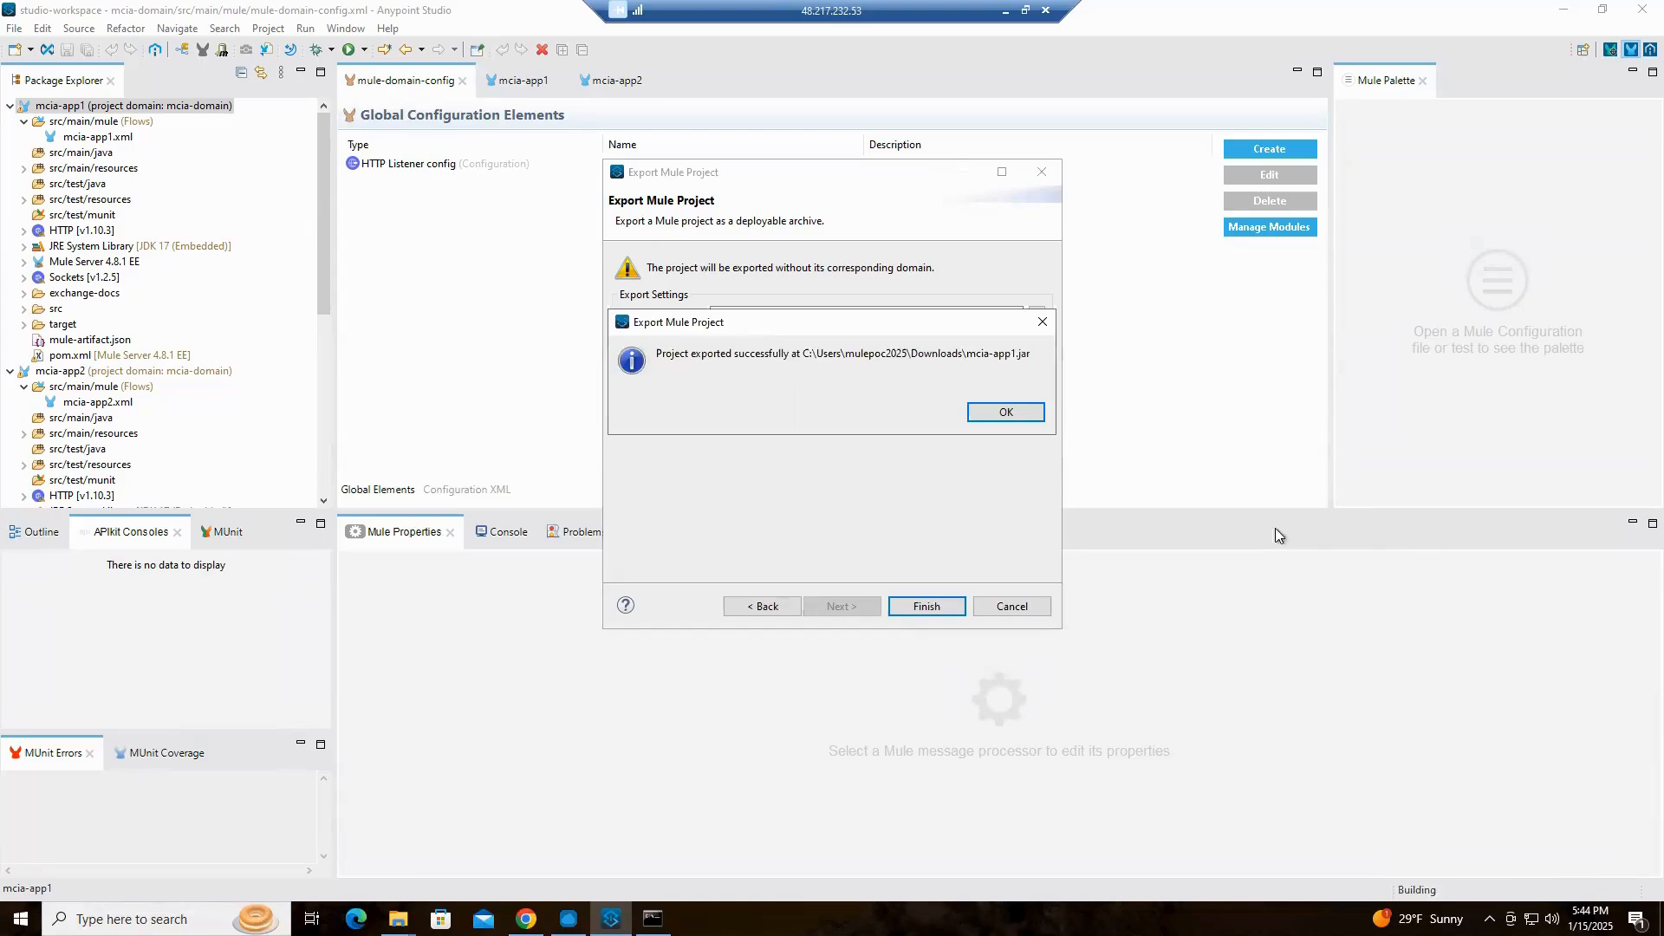
left_click(1006, 414)
Export the mcia-app2 project as a Mule deployable archive named mcia-app2 in the Downloads folder, including sources and dependencies
right_click(98, 374)
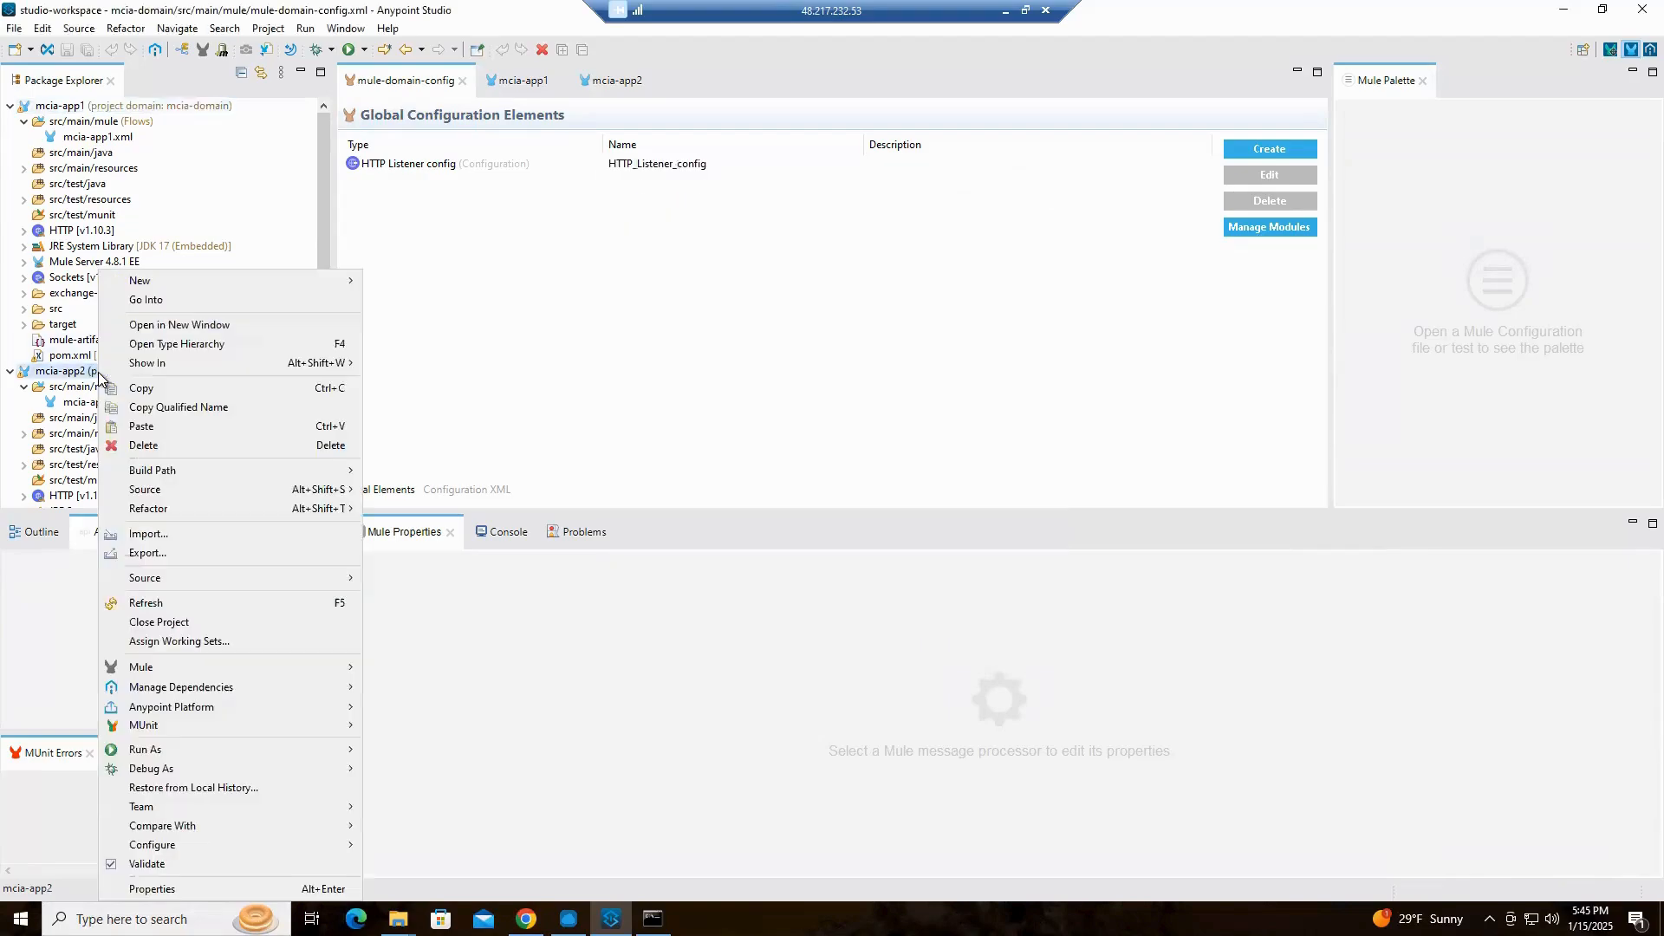
left_click(184, 548)
left_click(846, 609)
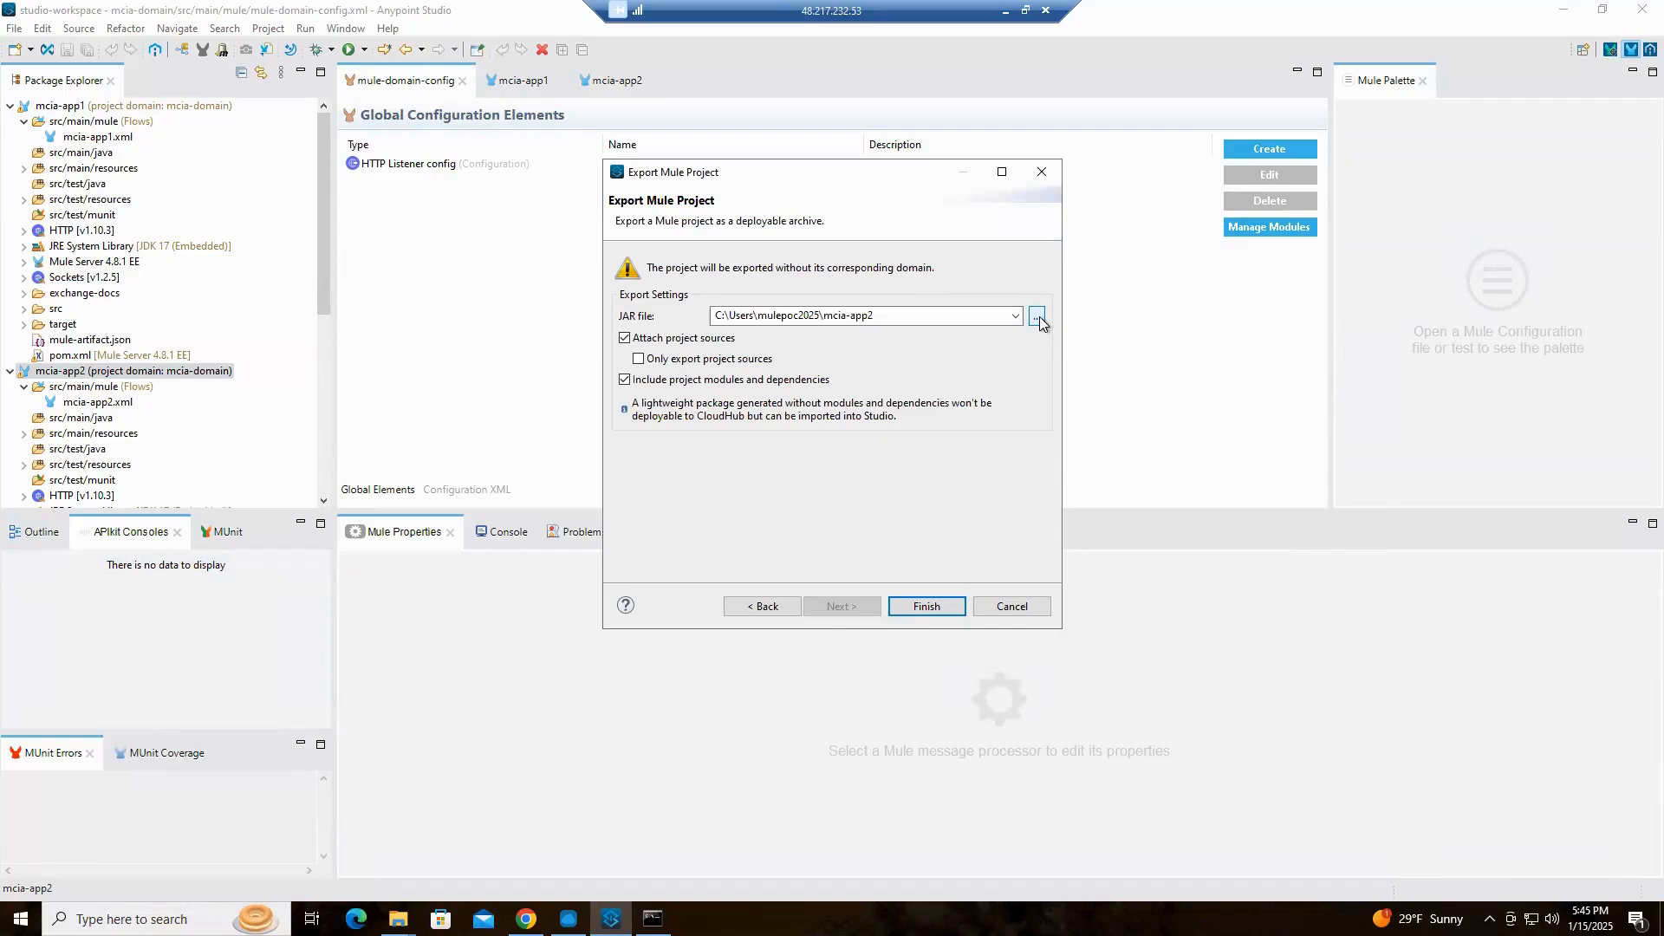
left_click(1037, 317)
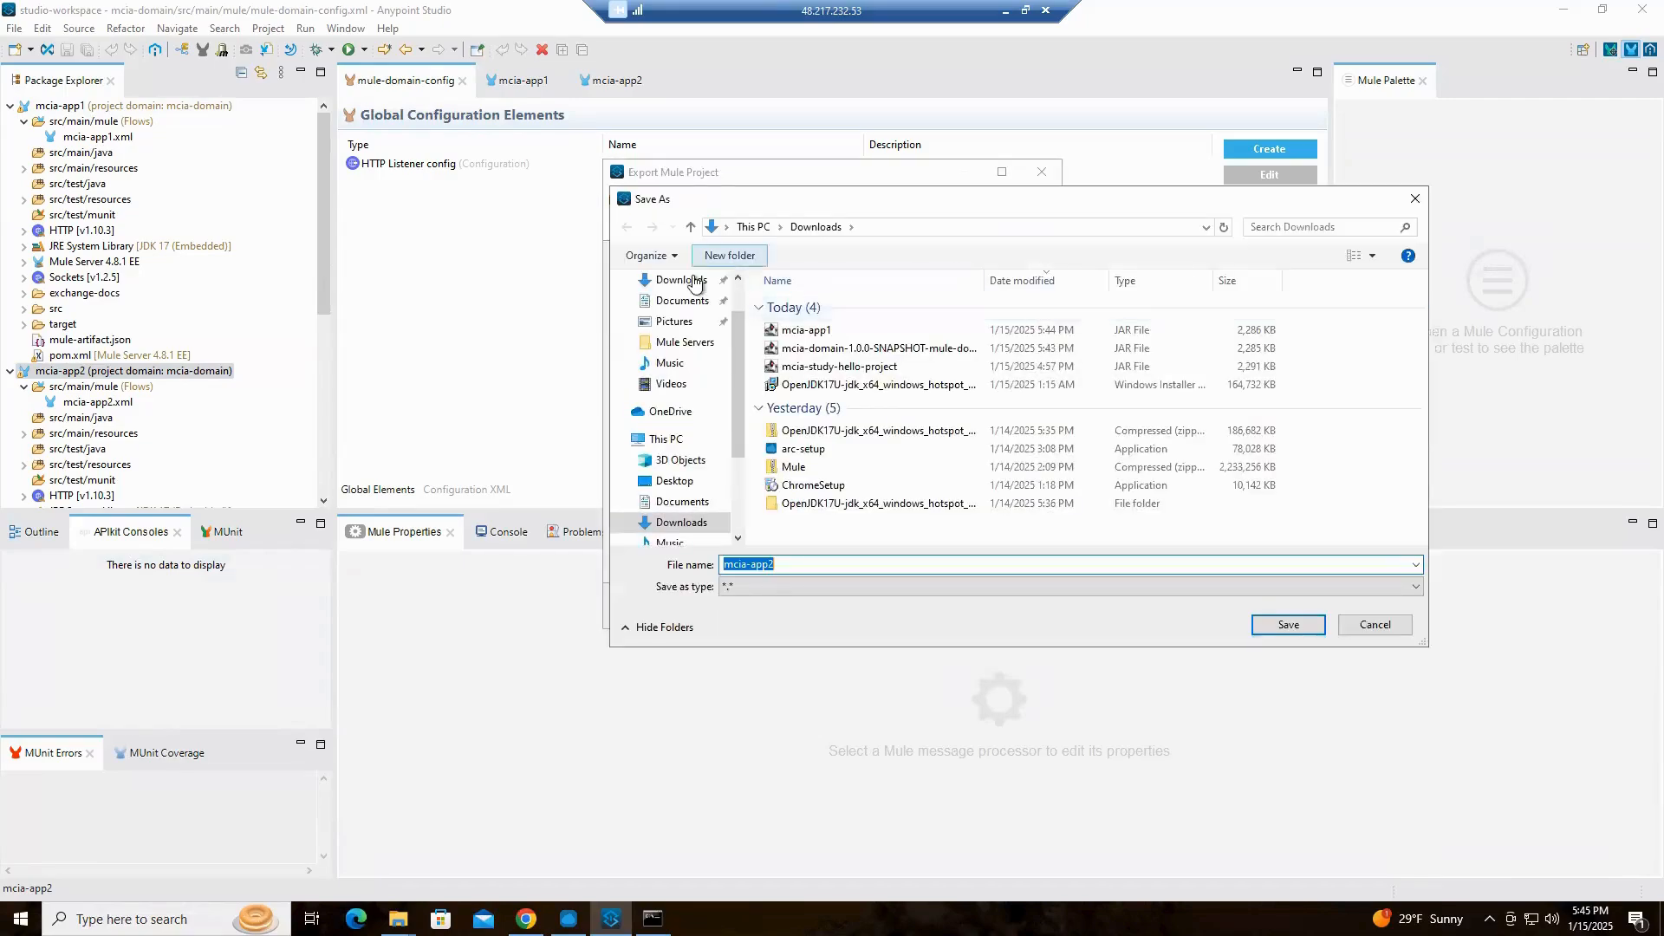
left_click(1296, 624)
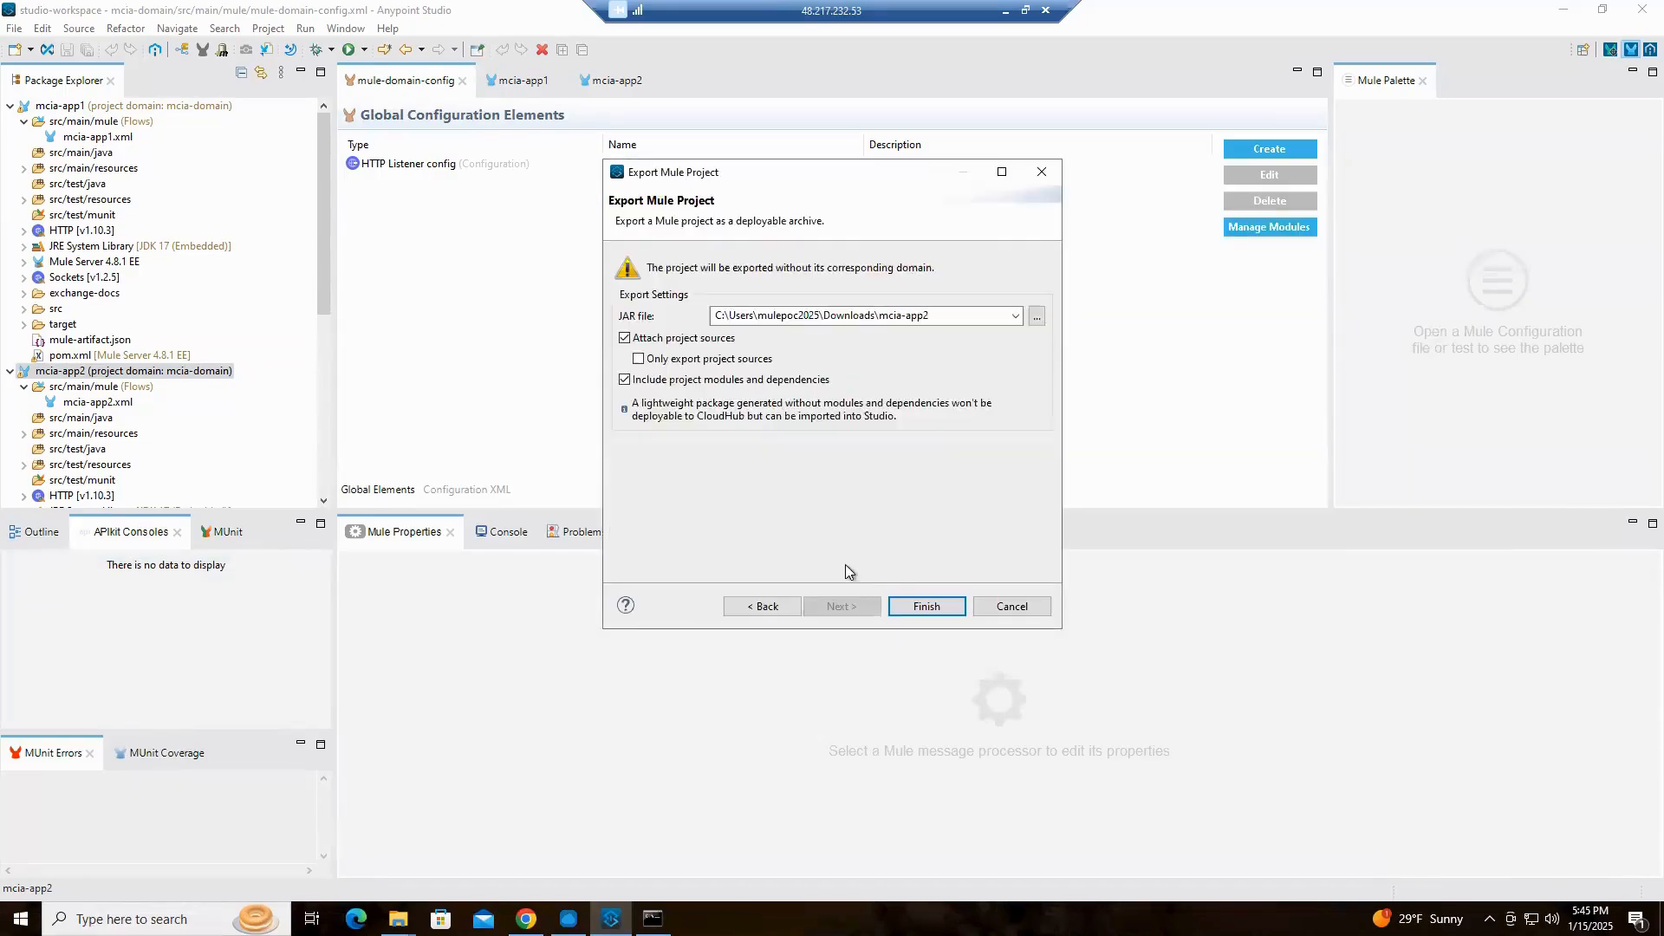
left_click(936, 608)
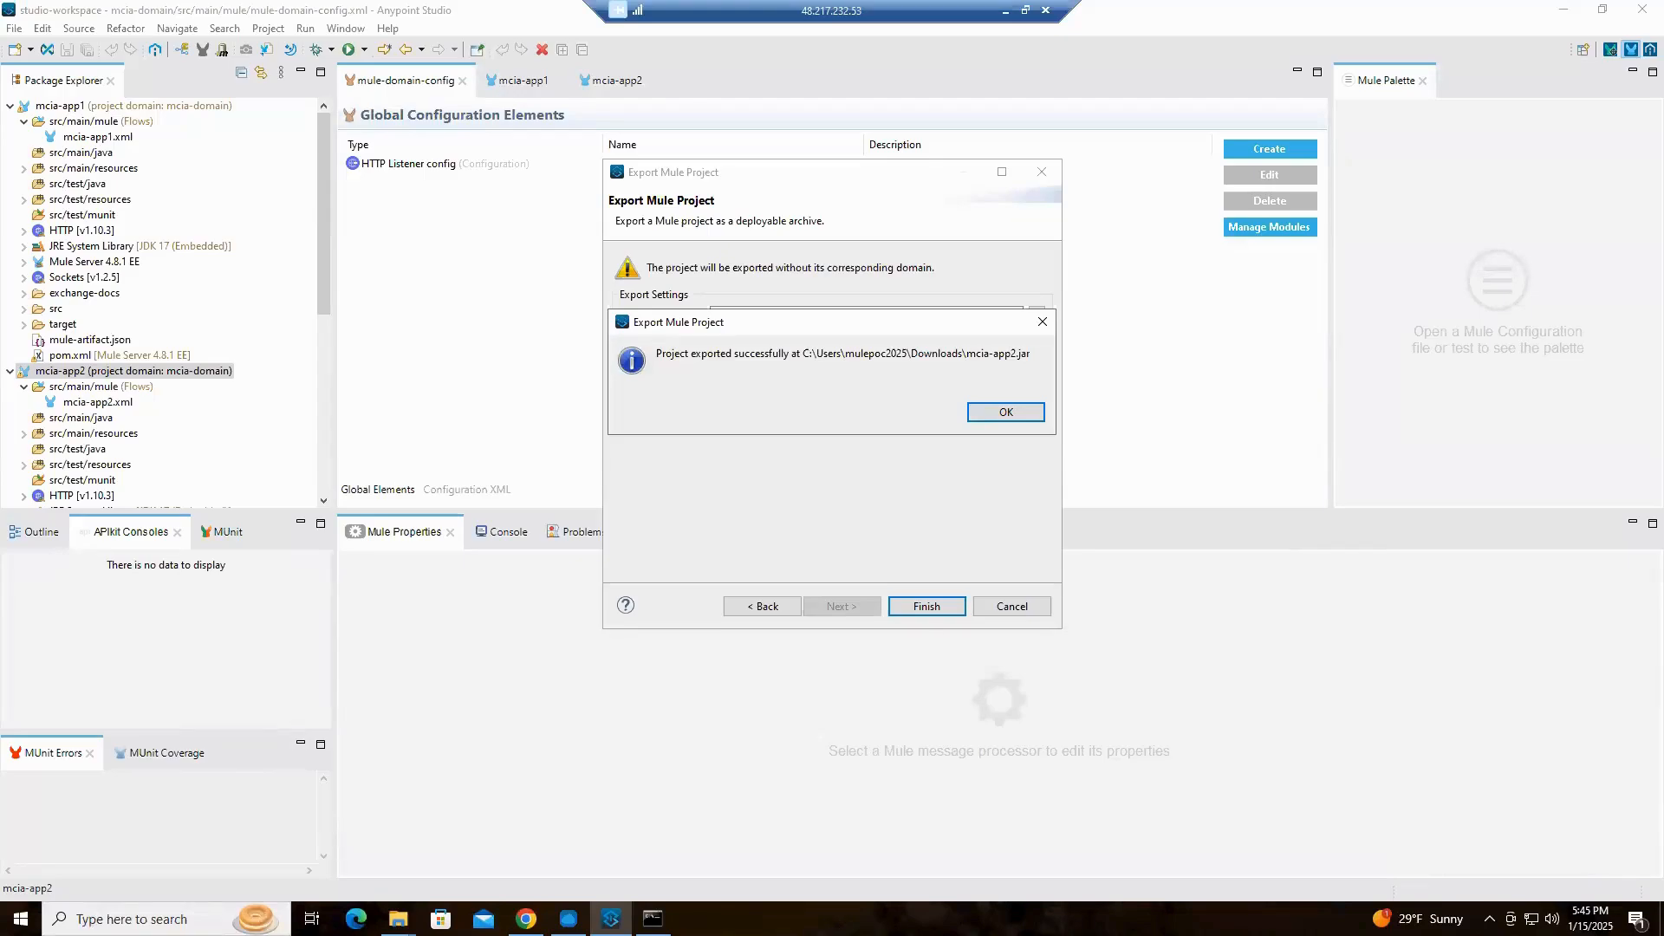
left_click(1023, 414)
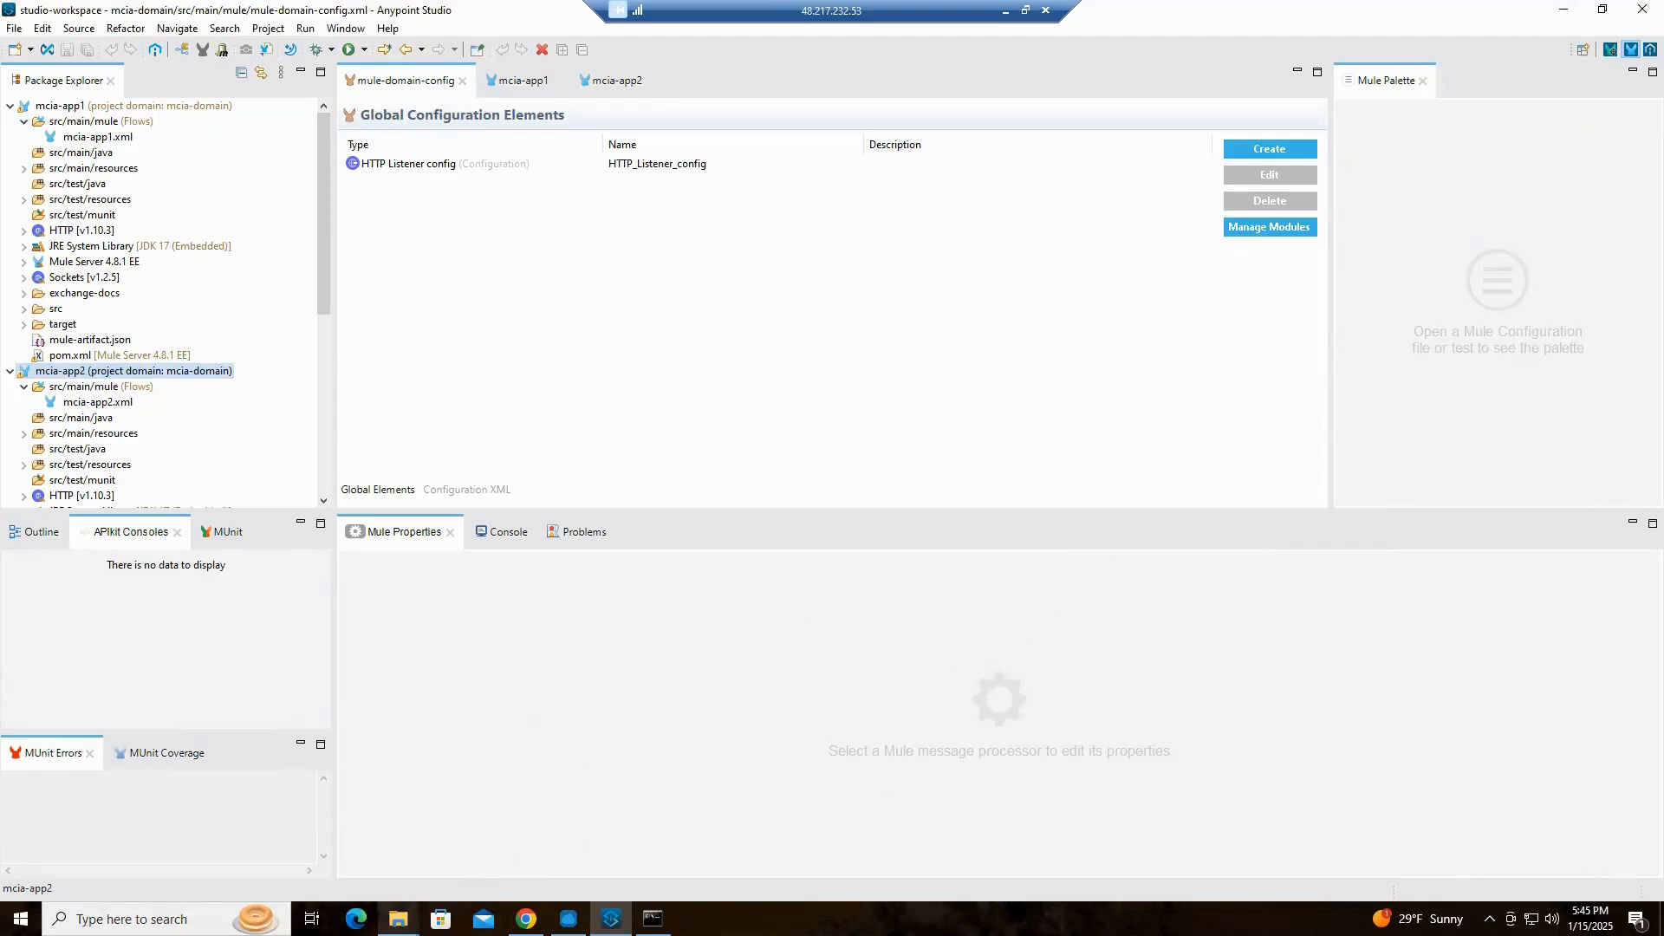
Open the Downloads folder in File Explorer to check the exported JAR files
mouse_move(398, 918)
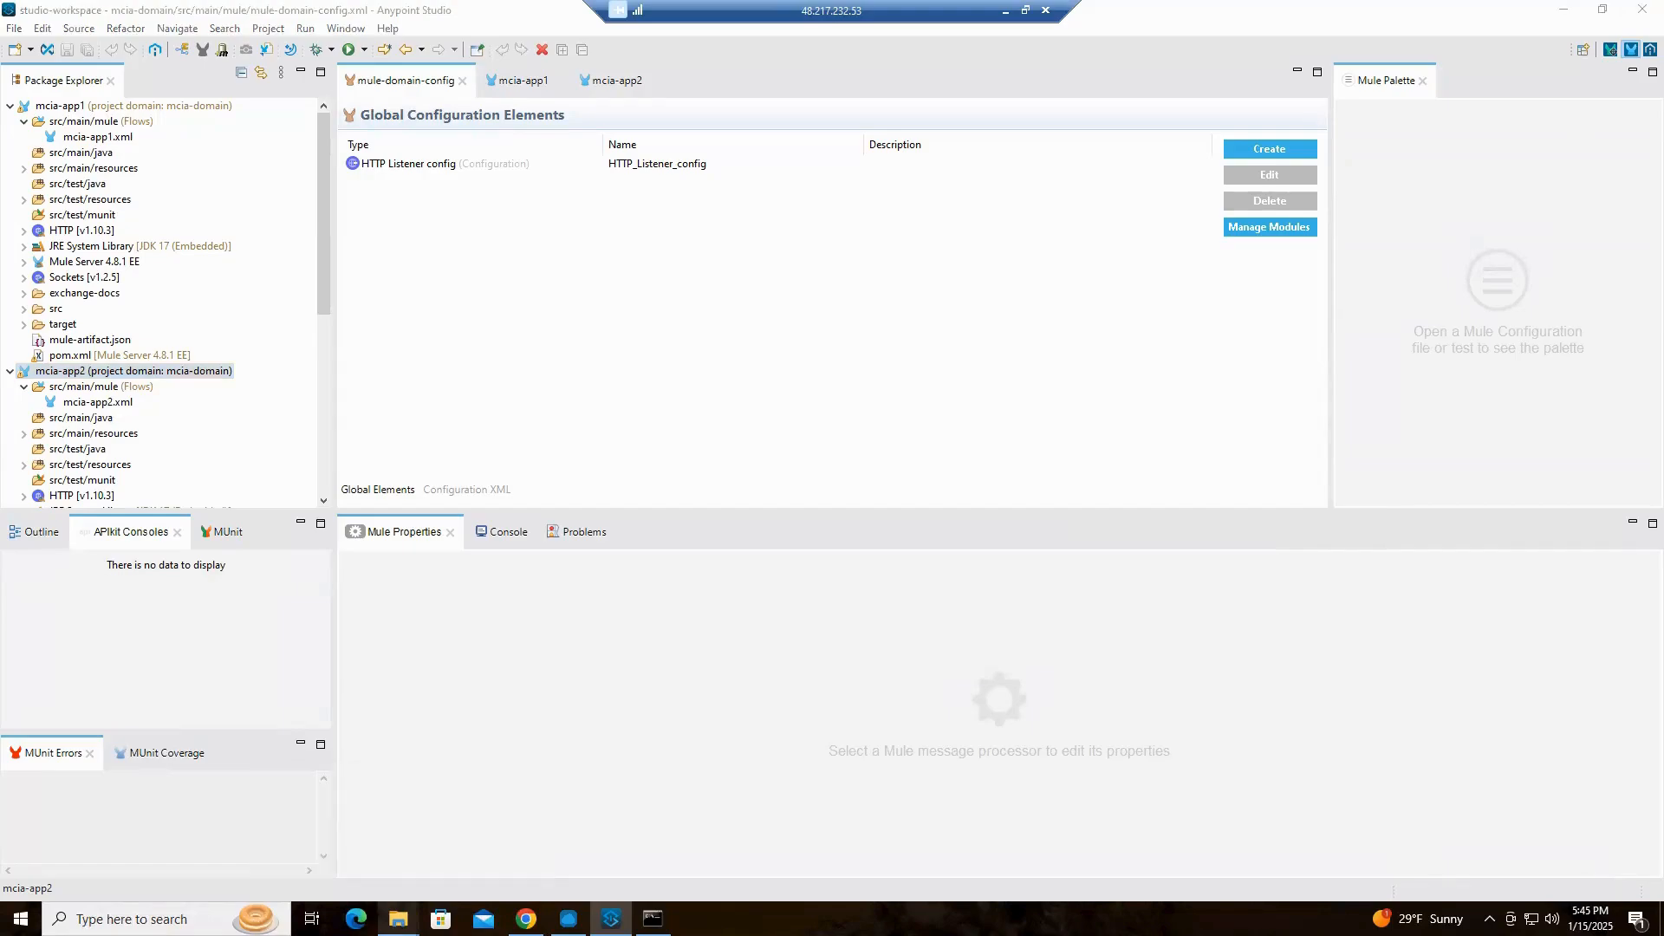
right_click(398, 919)
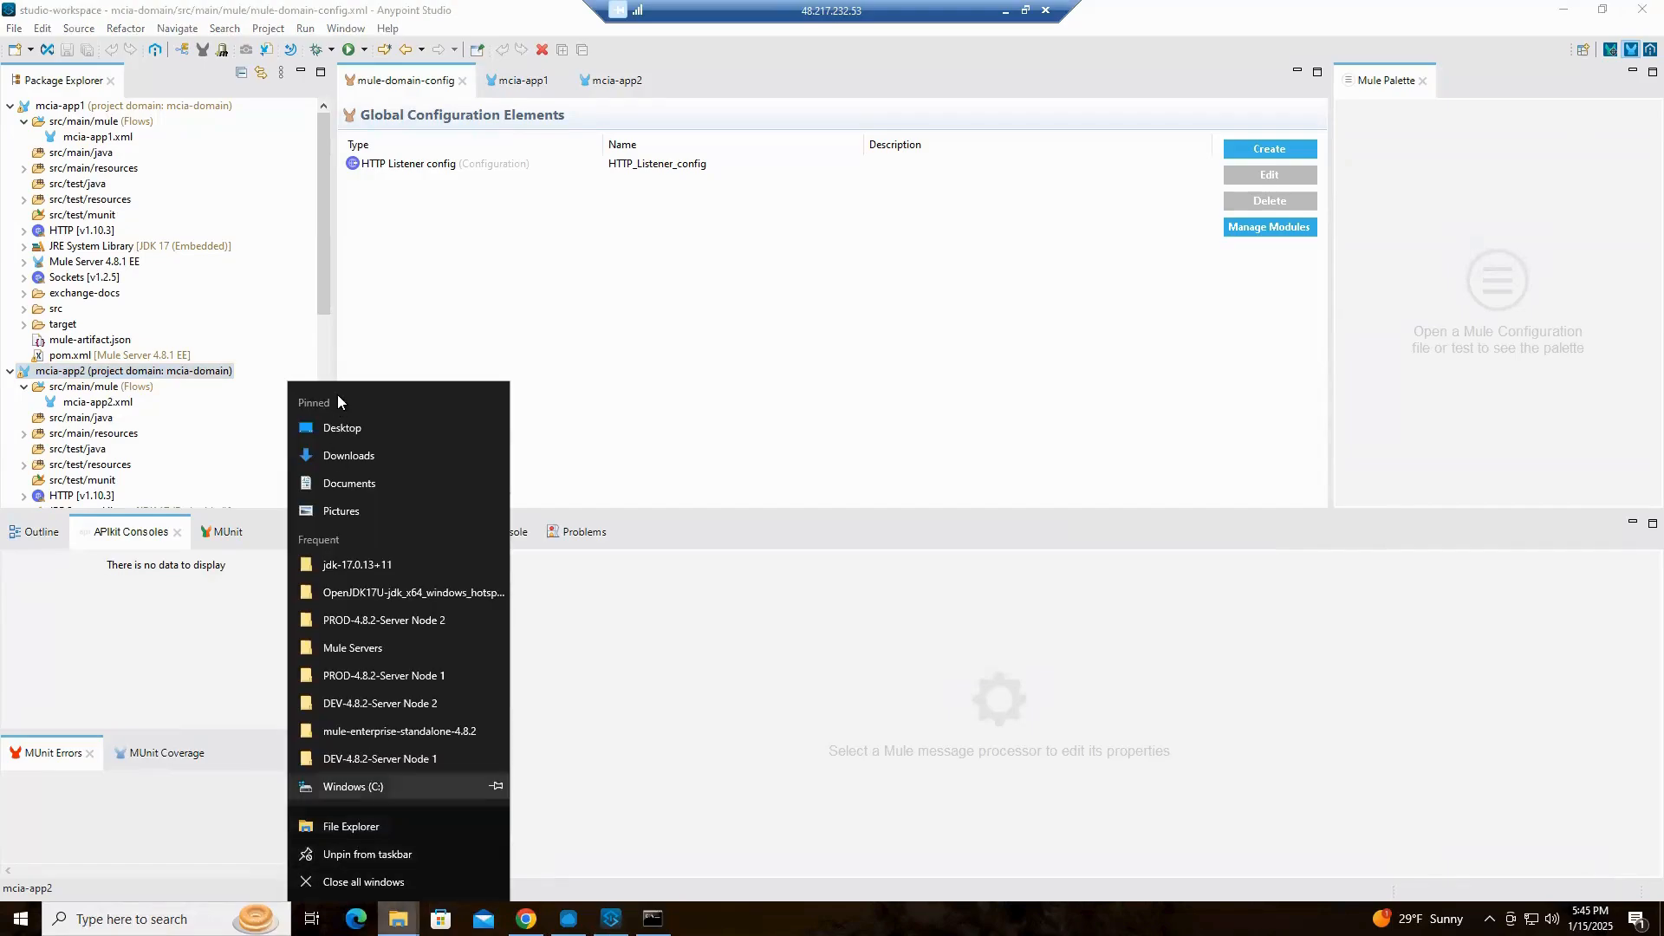
left_click(356, 451)
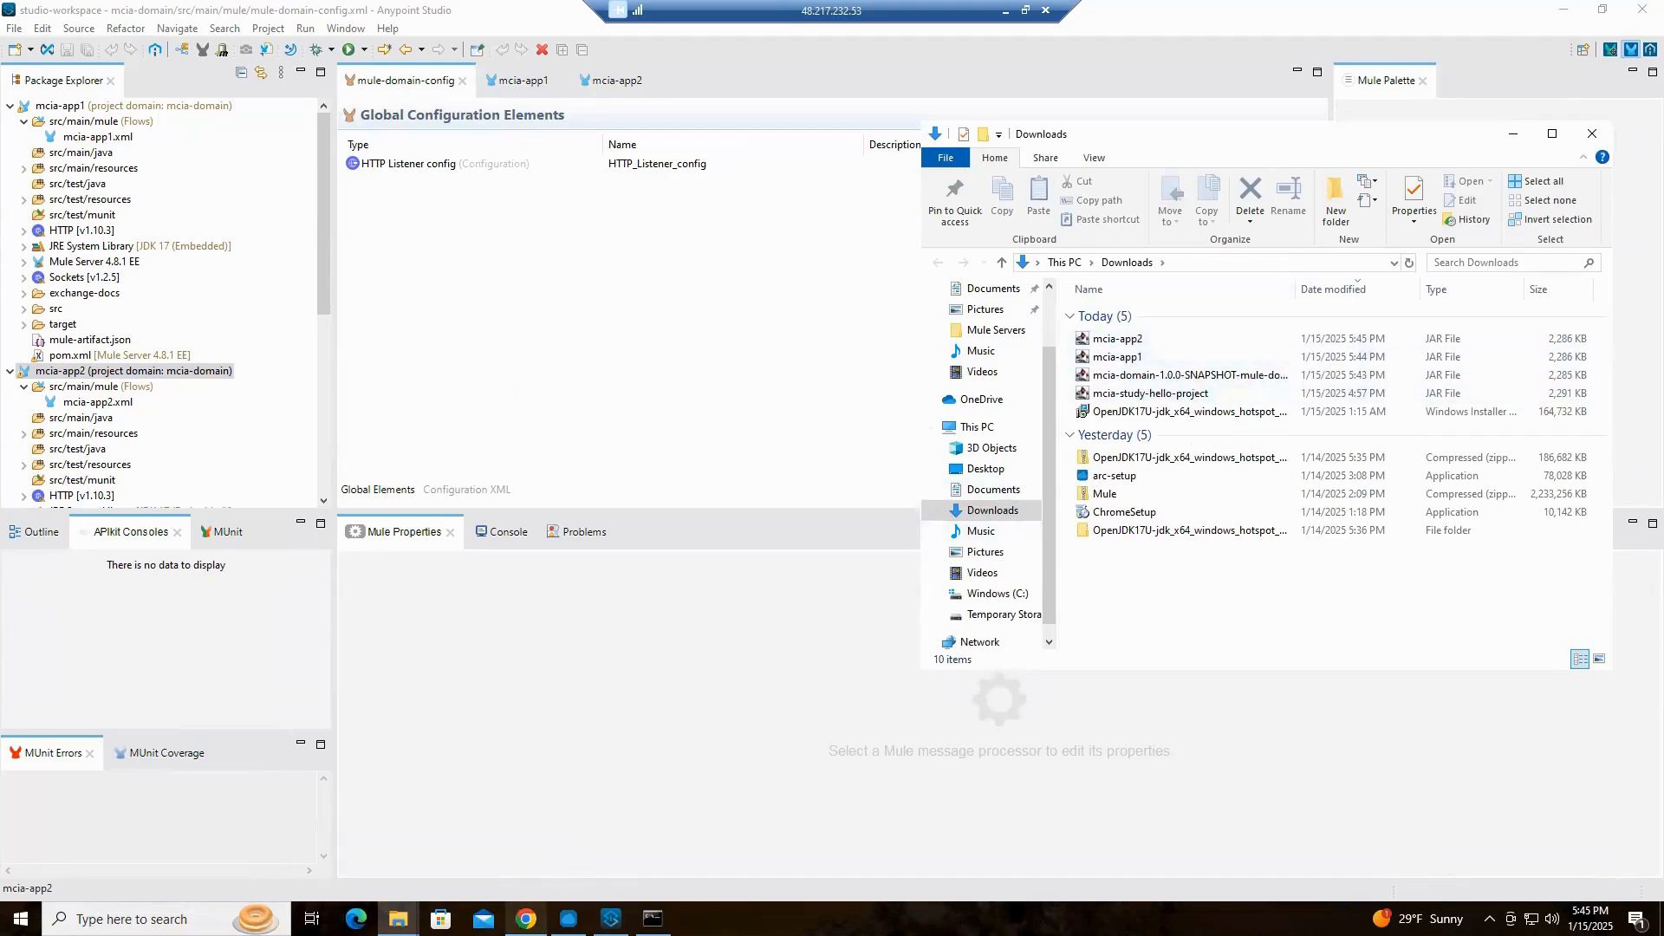
Switch to the Runtime Manager applications page in Chrome, close the open account menu and maximize the browser window
left_click(526, 919)
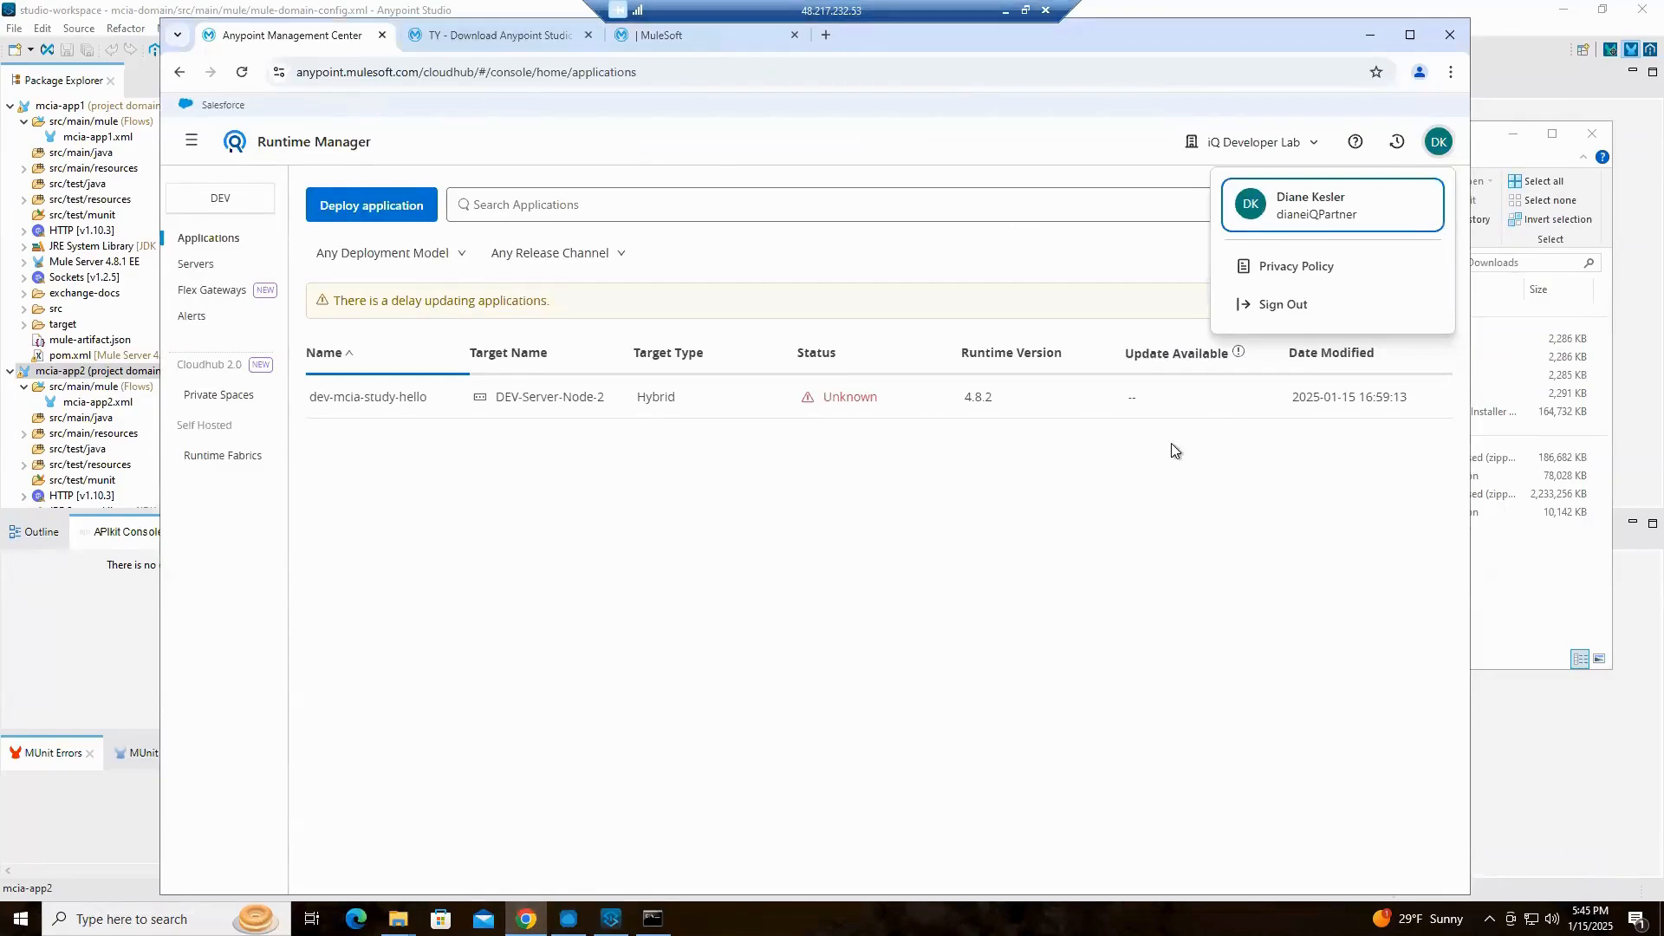
left_click(823, 551)
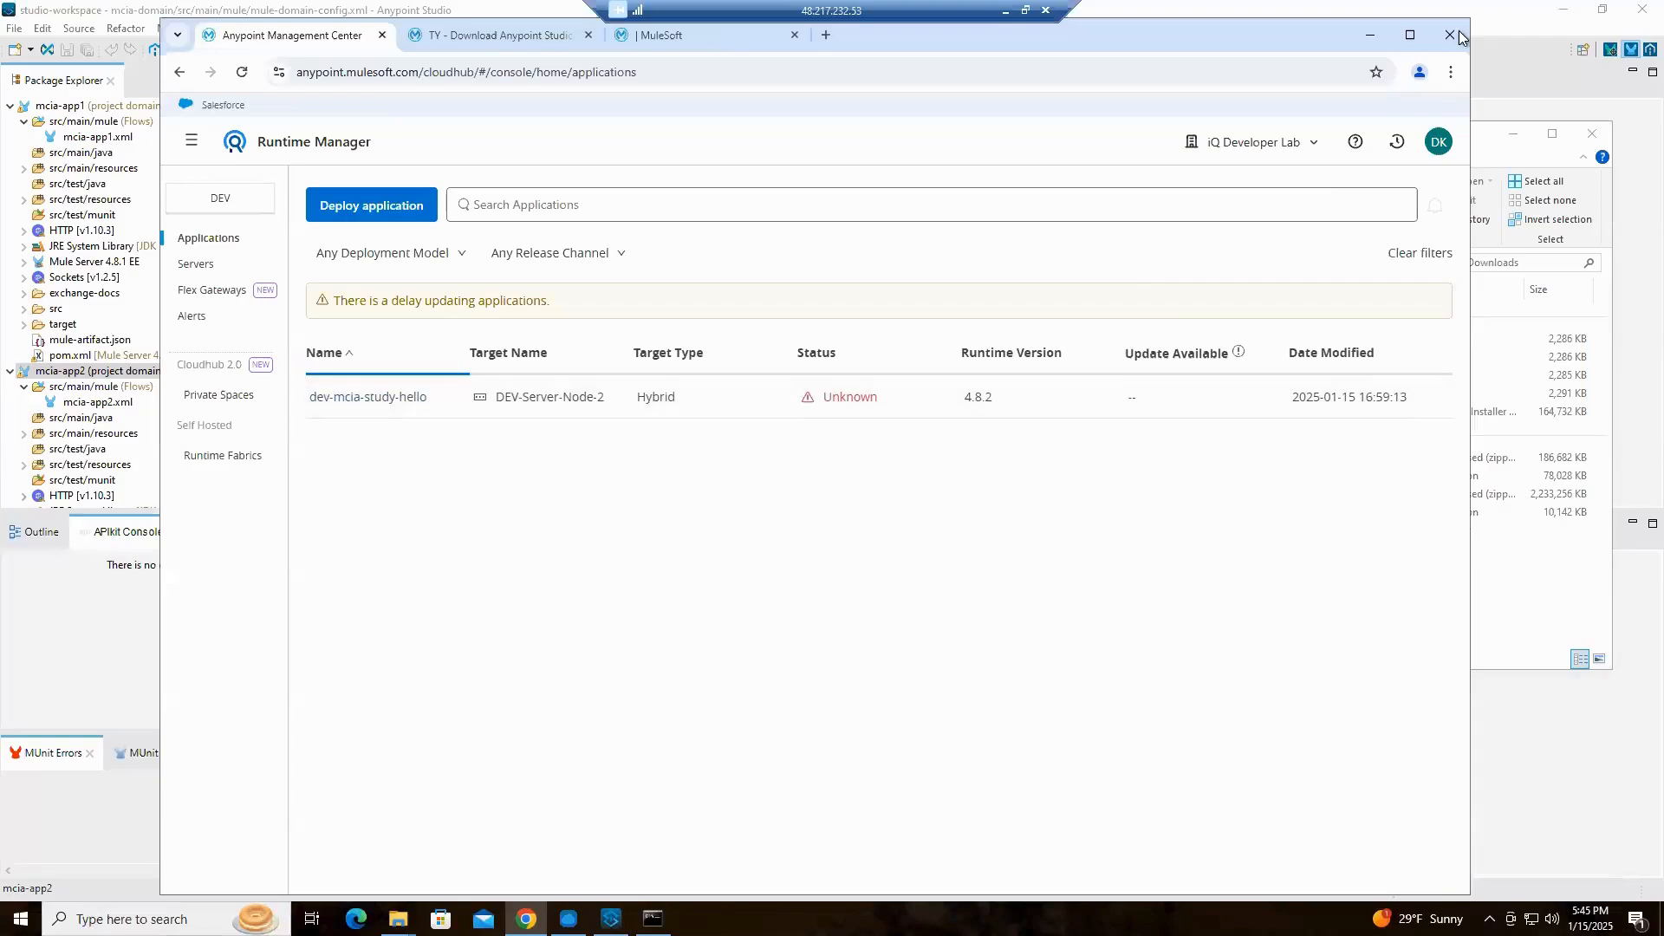
left_click(1410, 35)
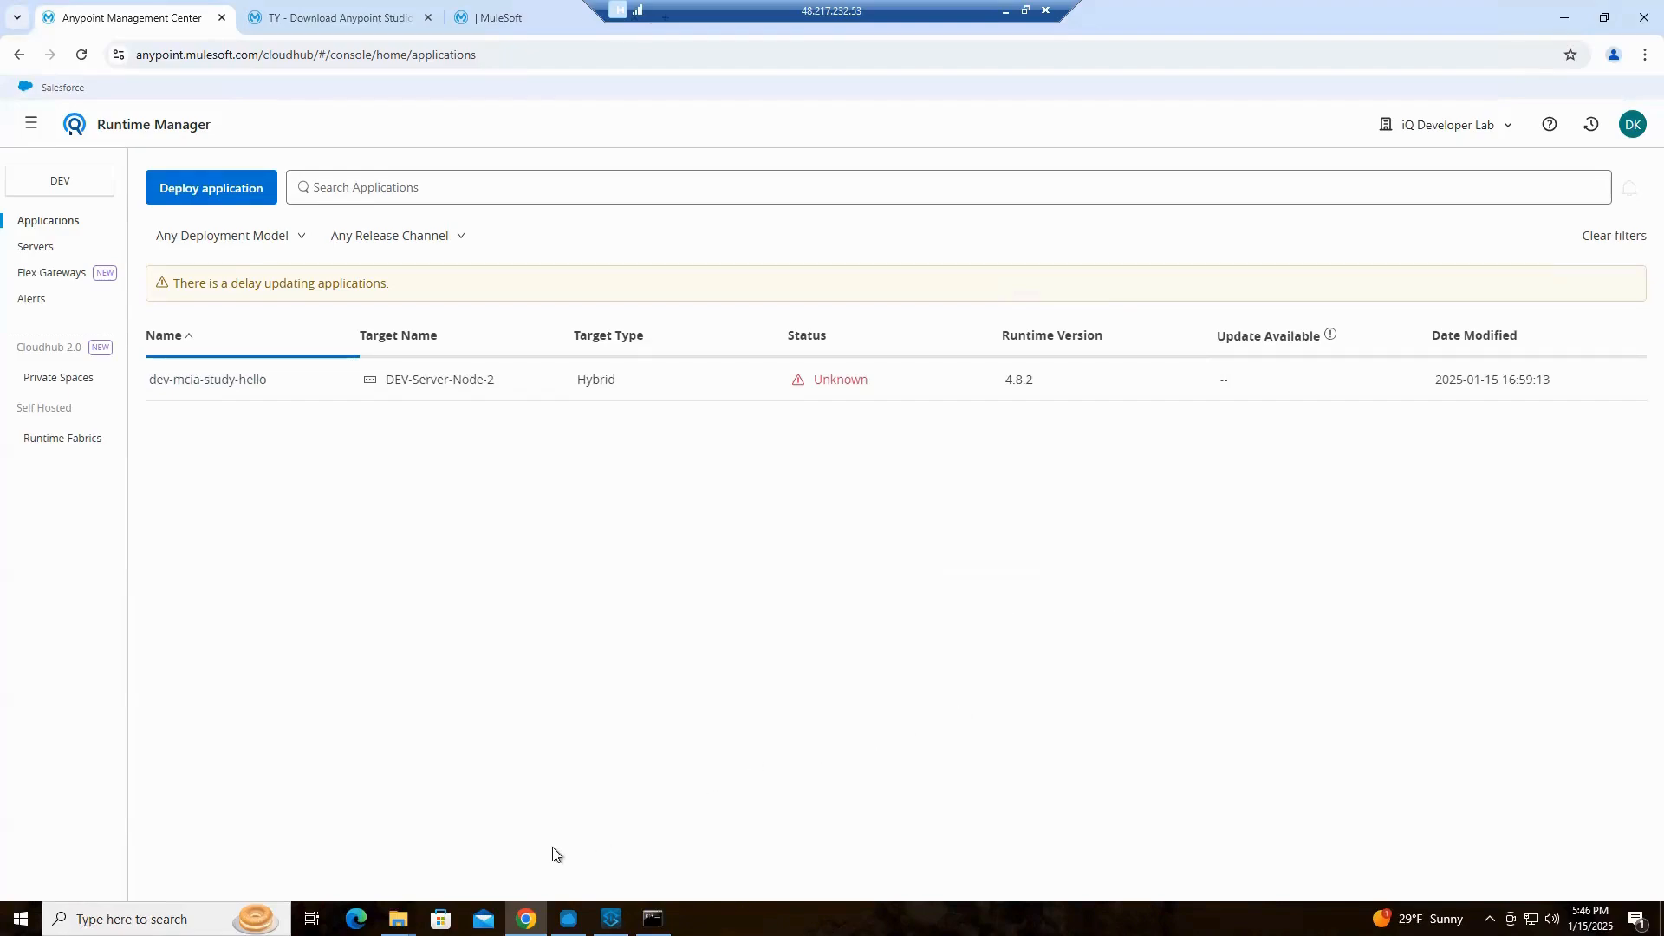
Switch to the File Explorer windows and place the Downloads window beside the Mule server's bin folder window
mouse_move(397, 919)
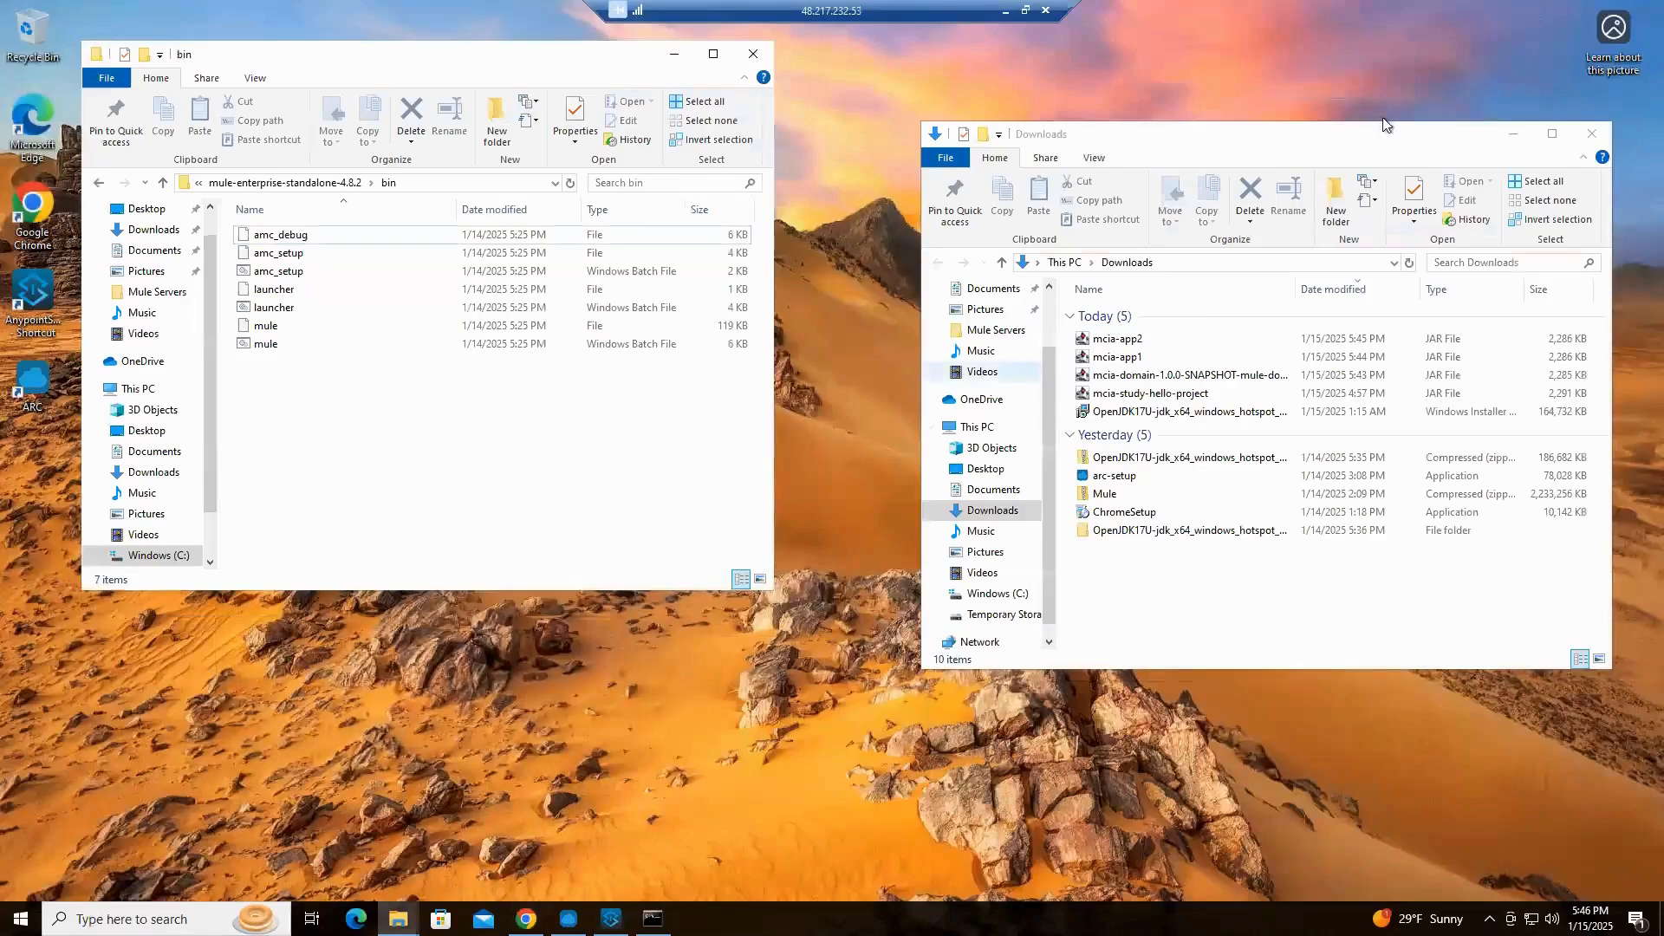
left_click(1241, 139)
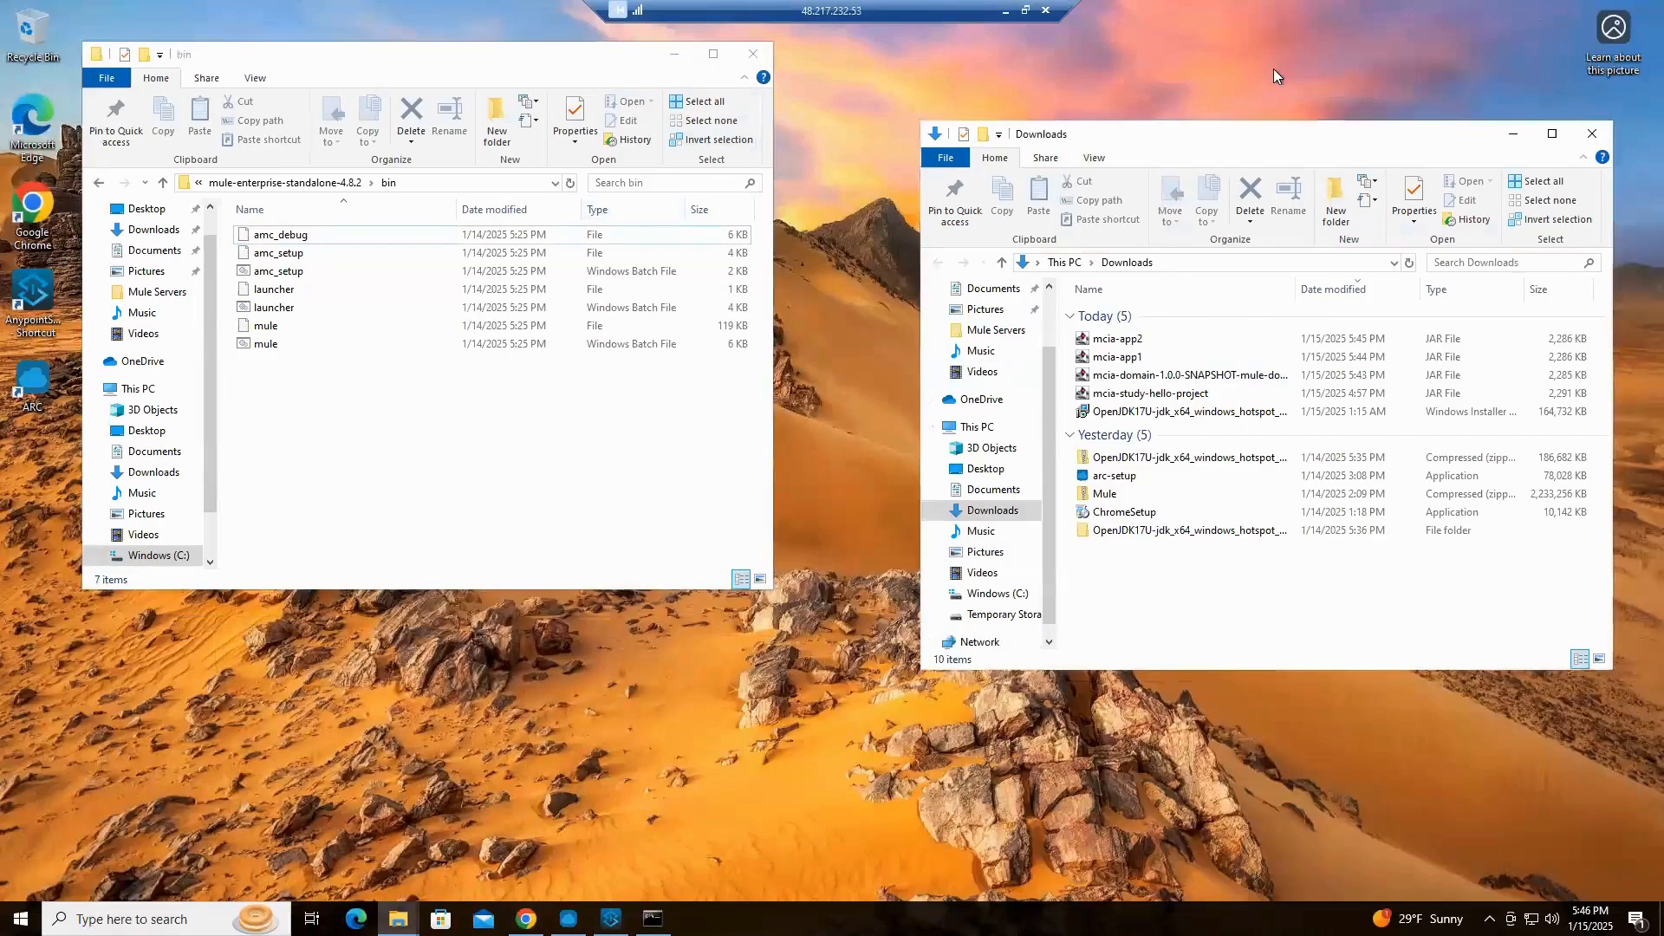
left_click_drag(1241, 144, 1273, 69)
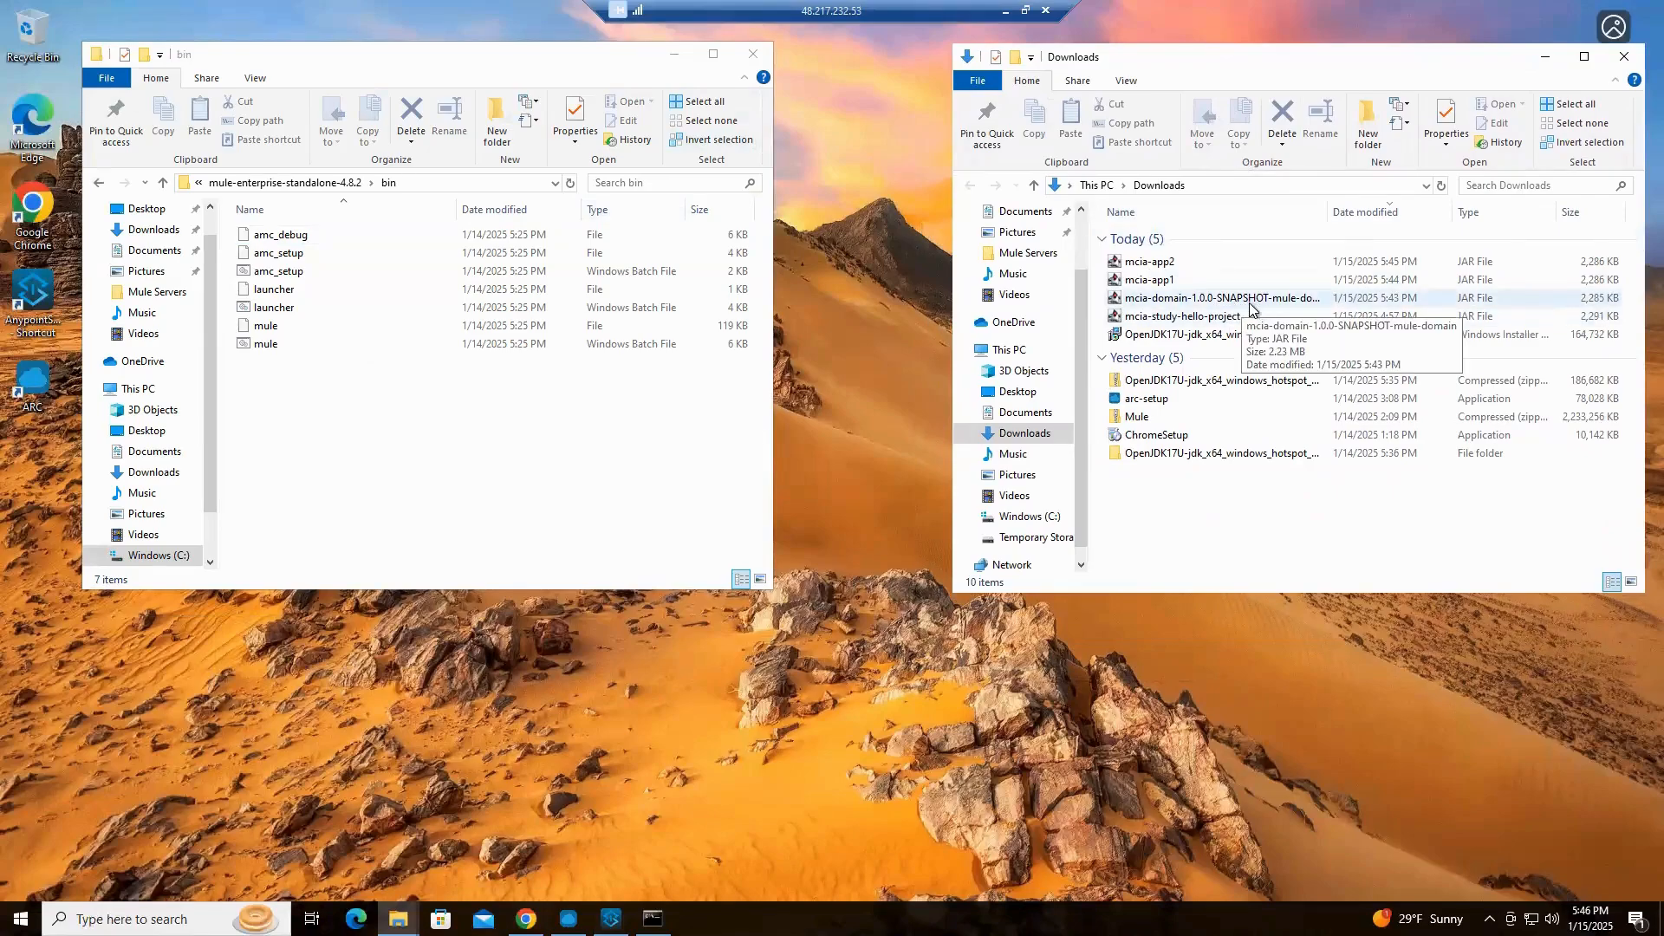
left_click(540, 117)
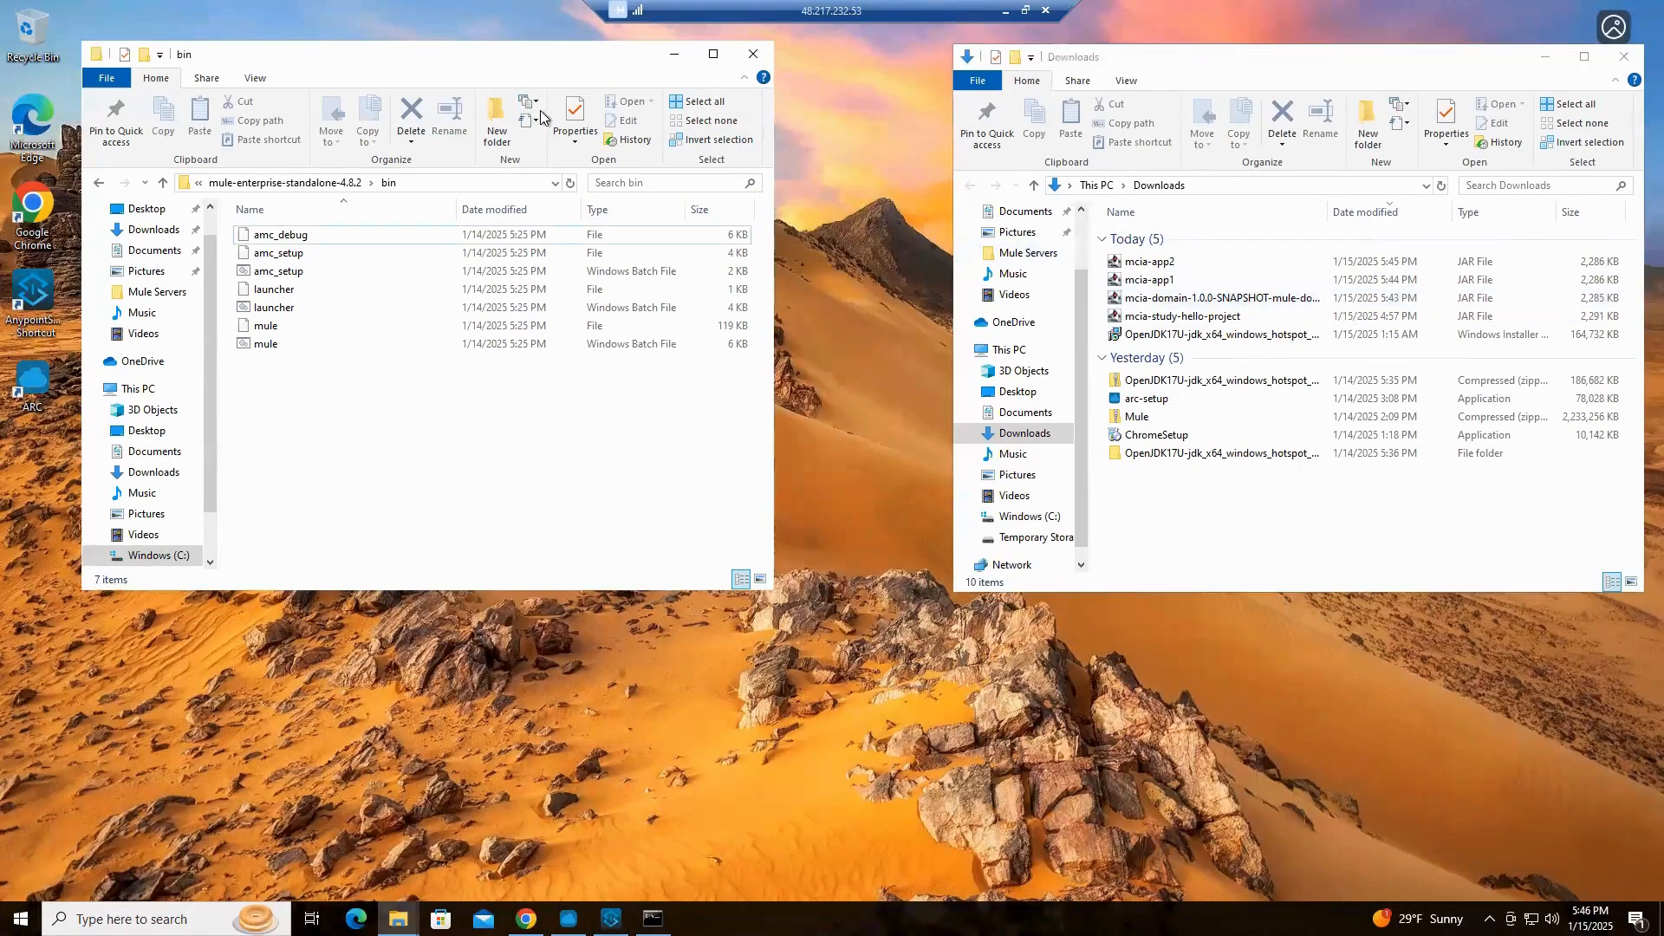
Browse from Mule Servers into DEV-4.8.2-Server Node 1's mule-enterprise-standalone-4.8.2 folder and check its apps folder
left_click(172, 184)
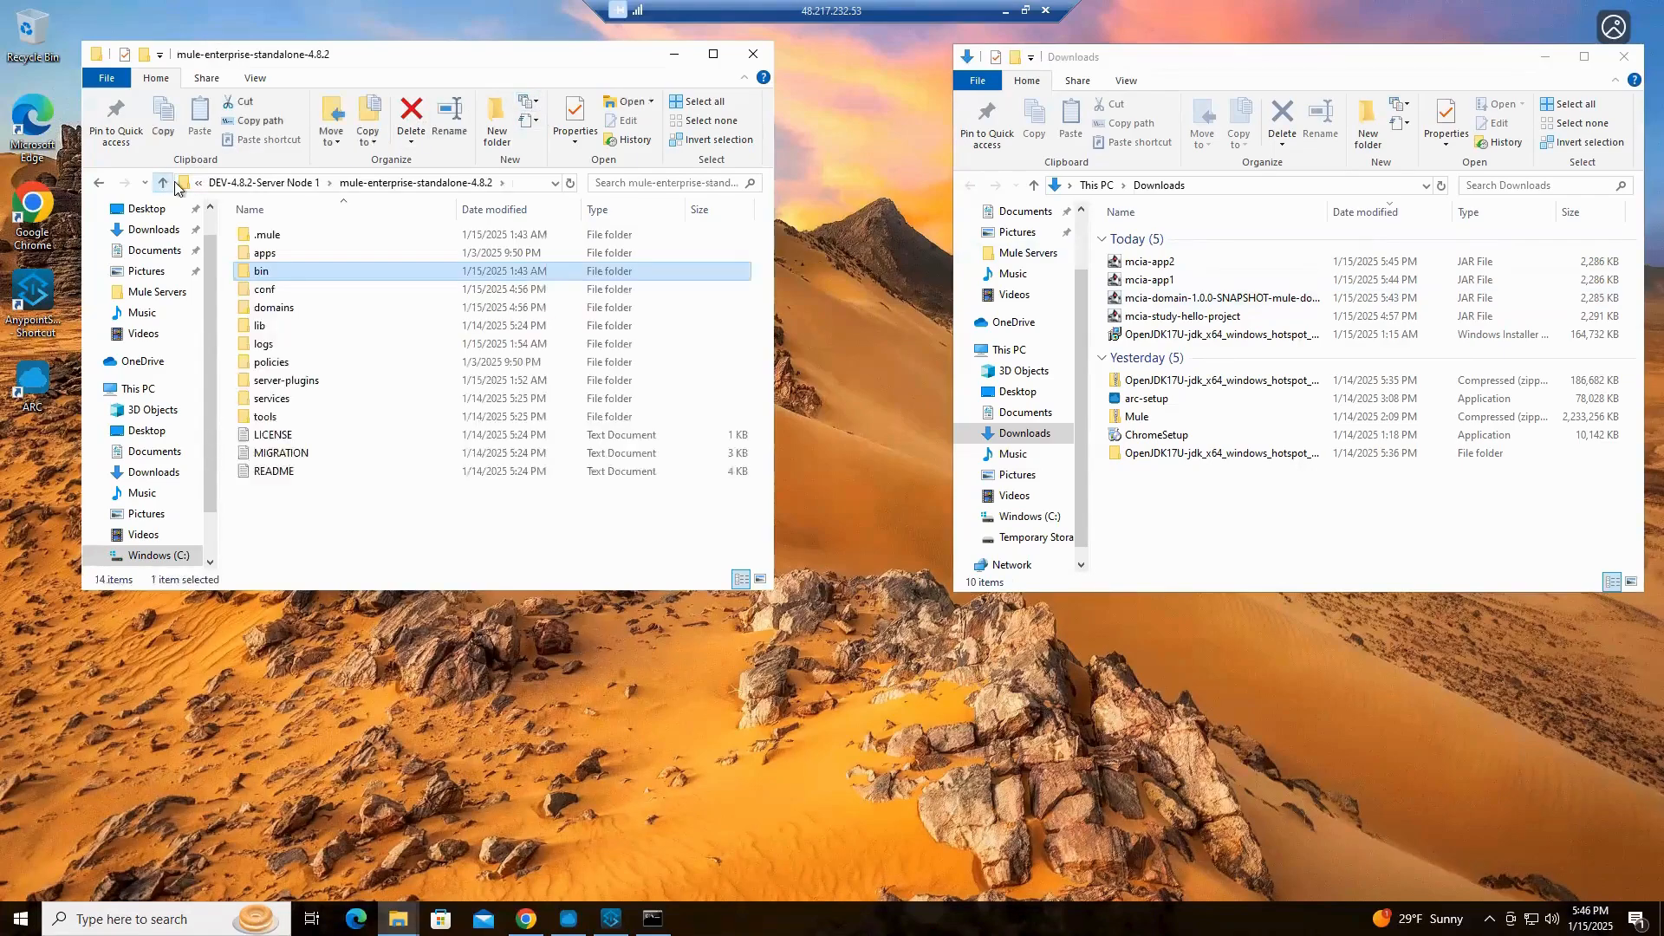
left_click(286, 186)
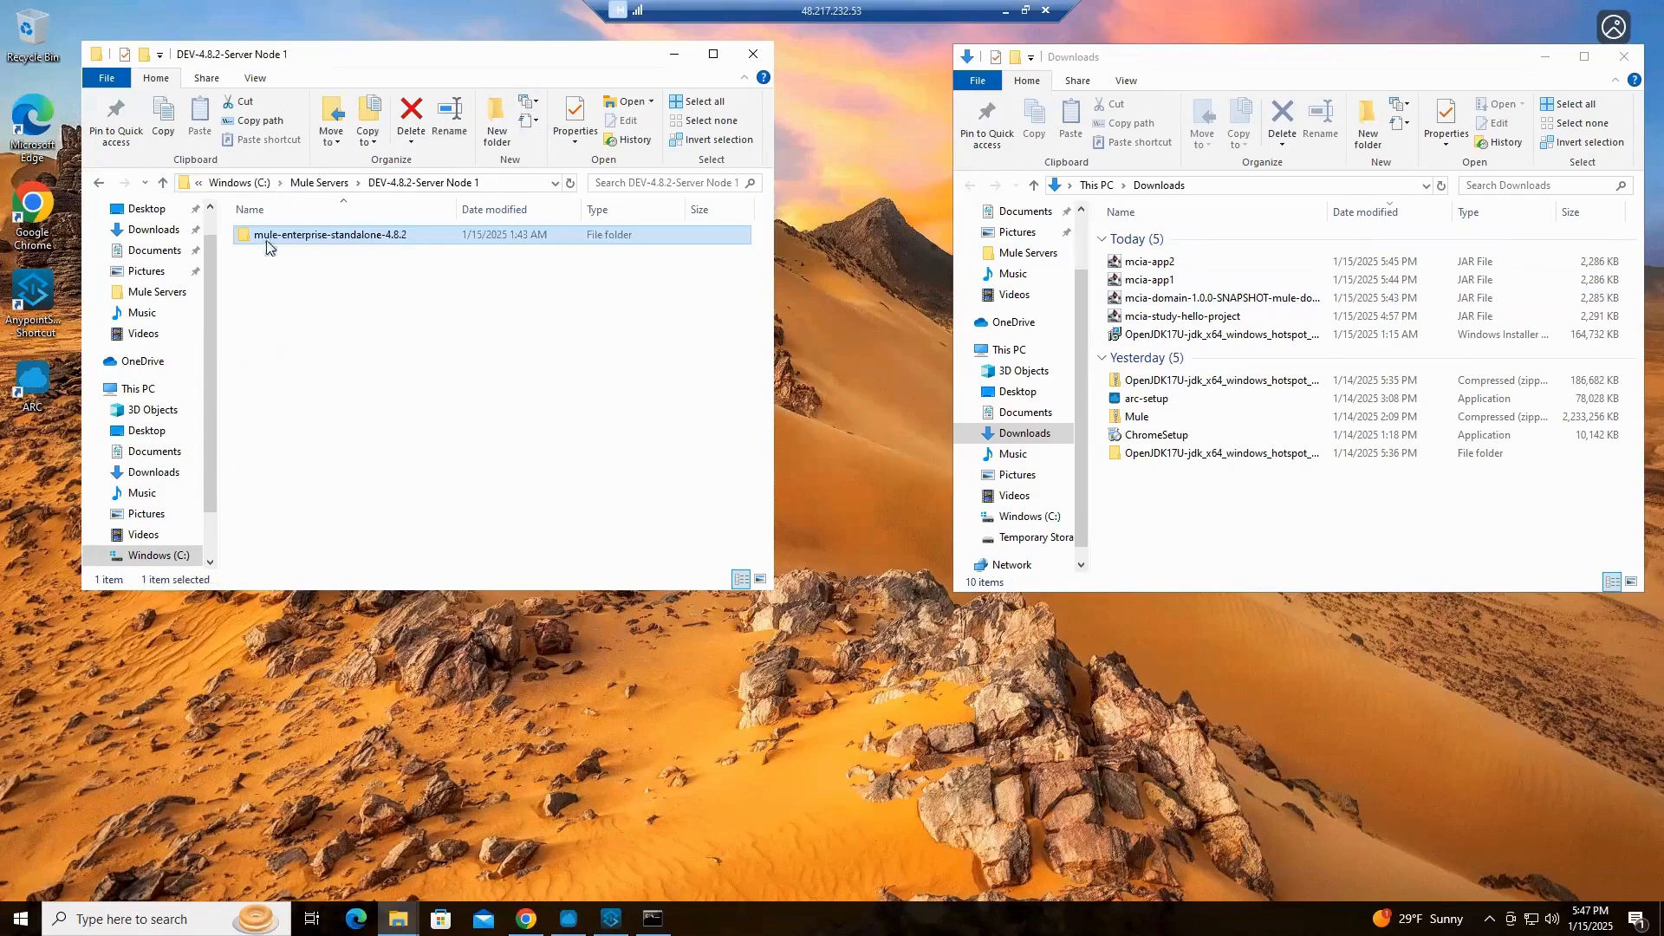
left_click(318, 184)
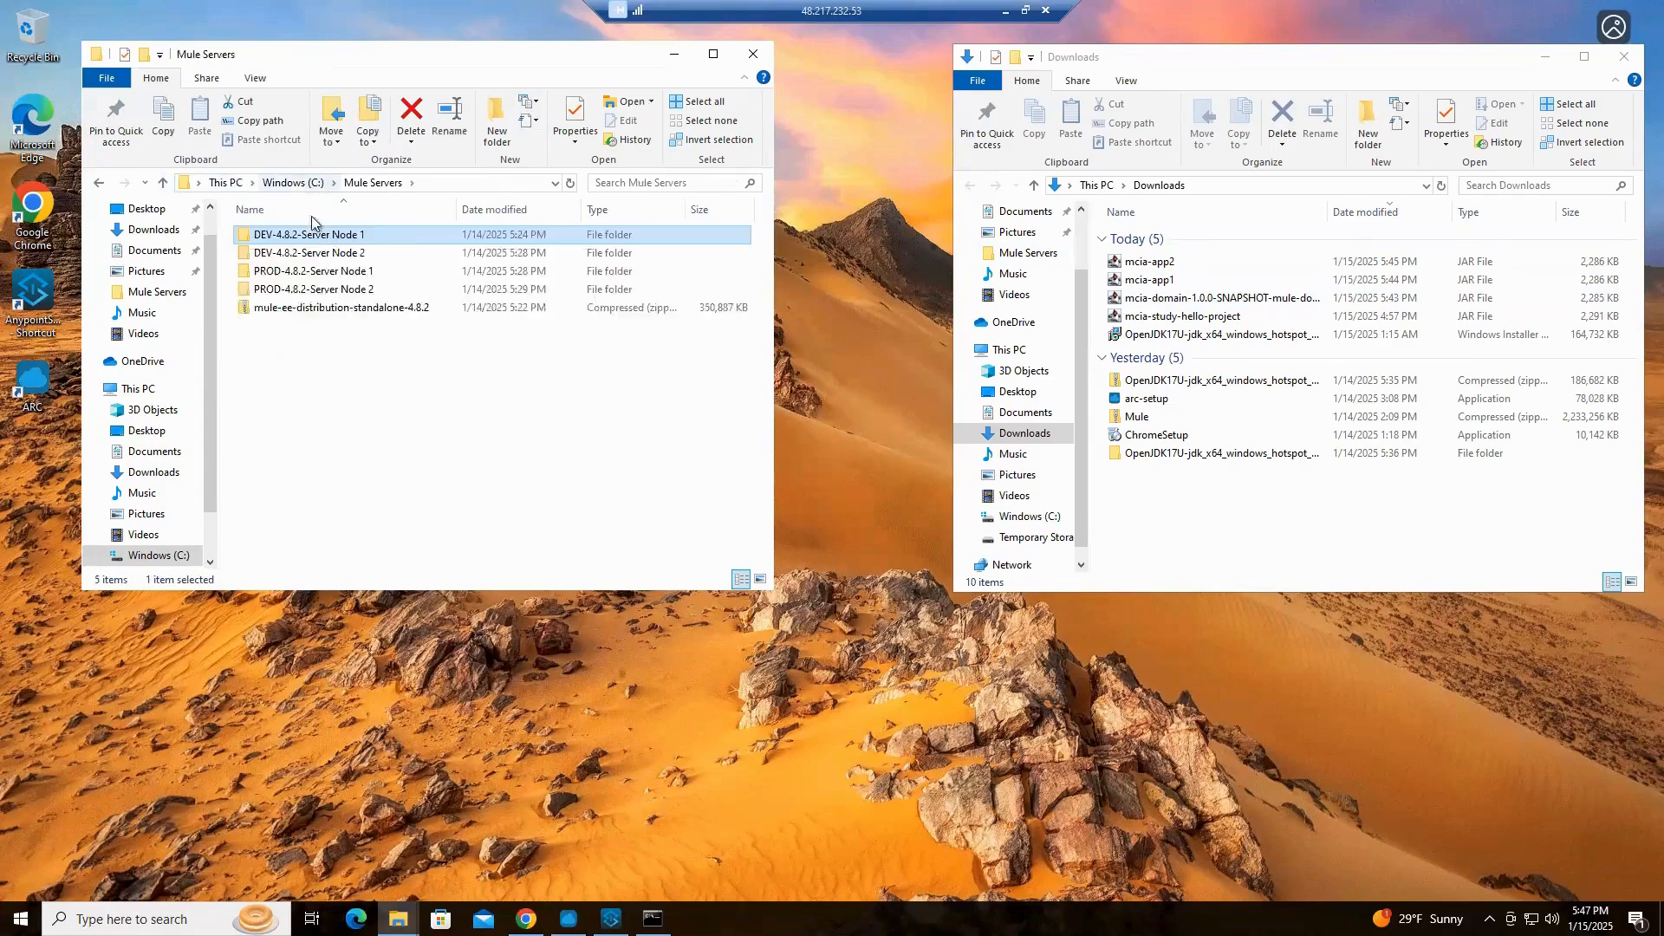
double_click(323, 240)
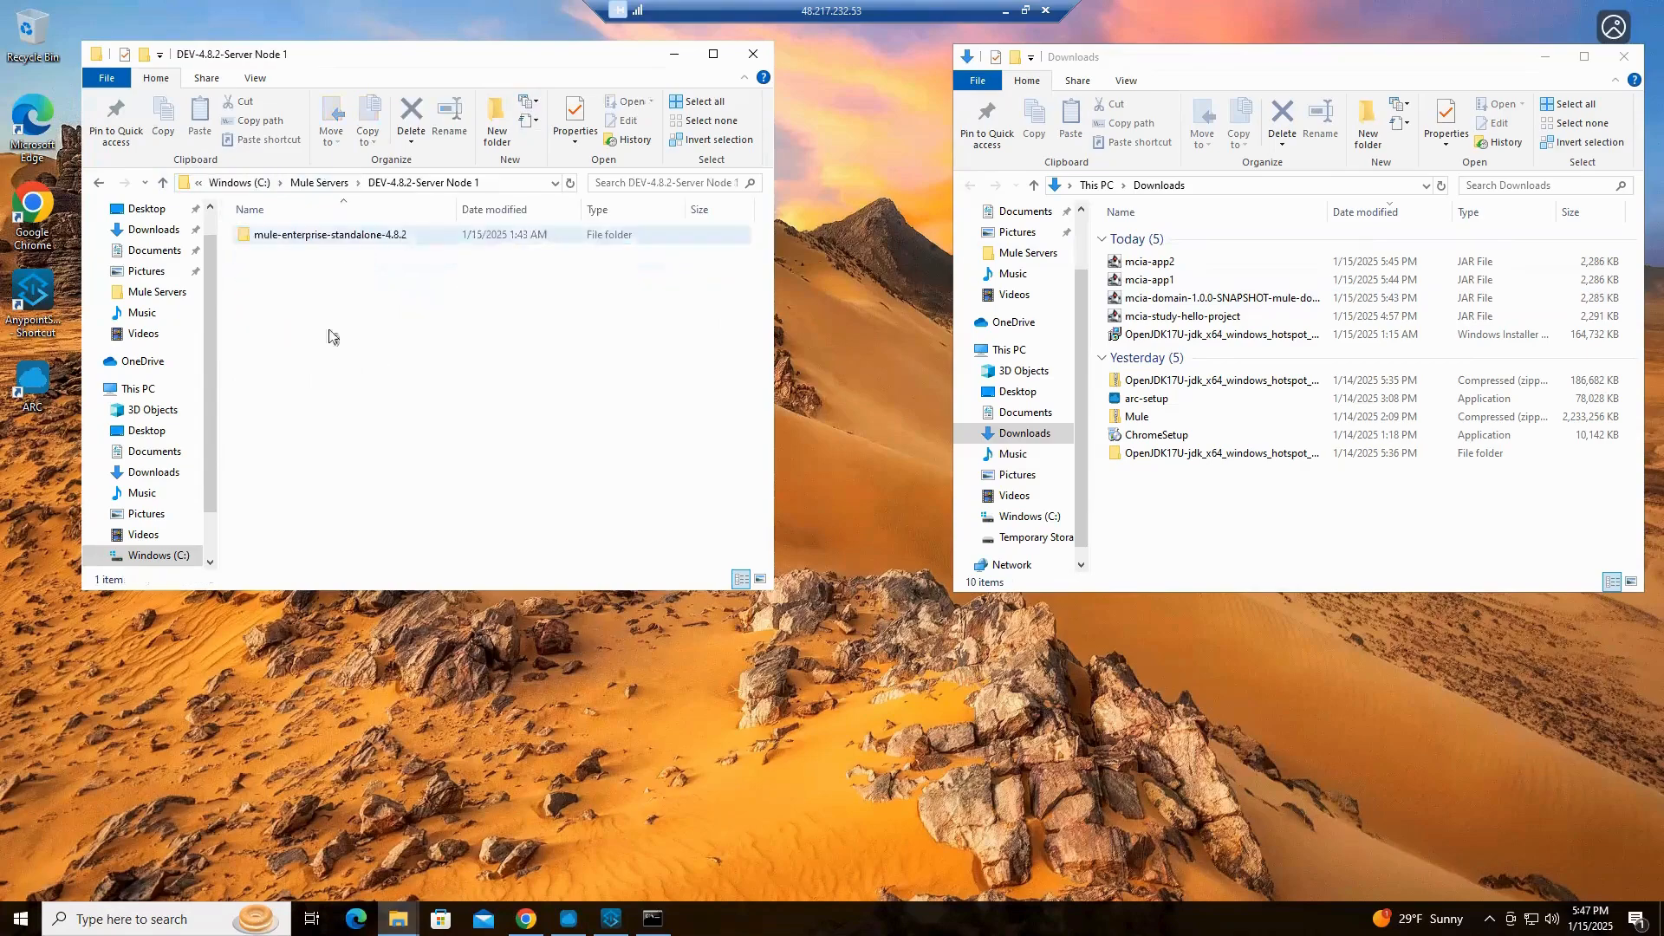
left_click(351, 243)
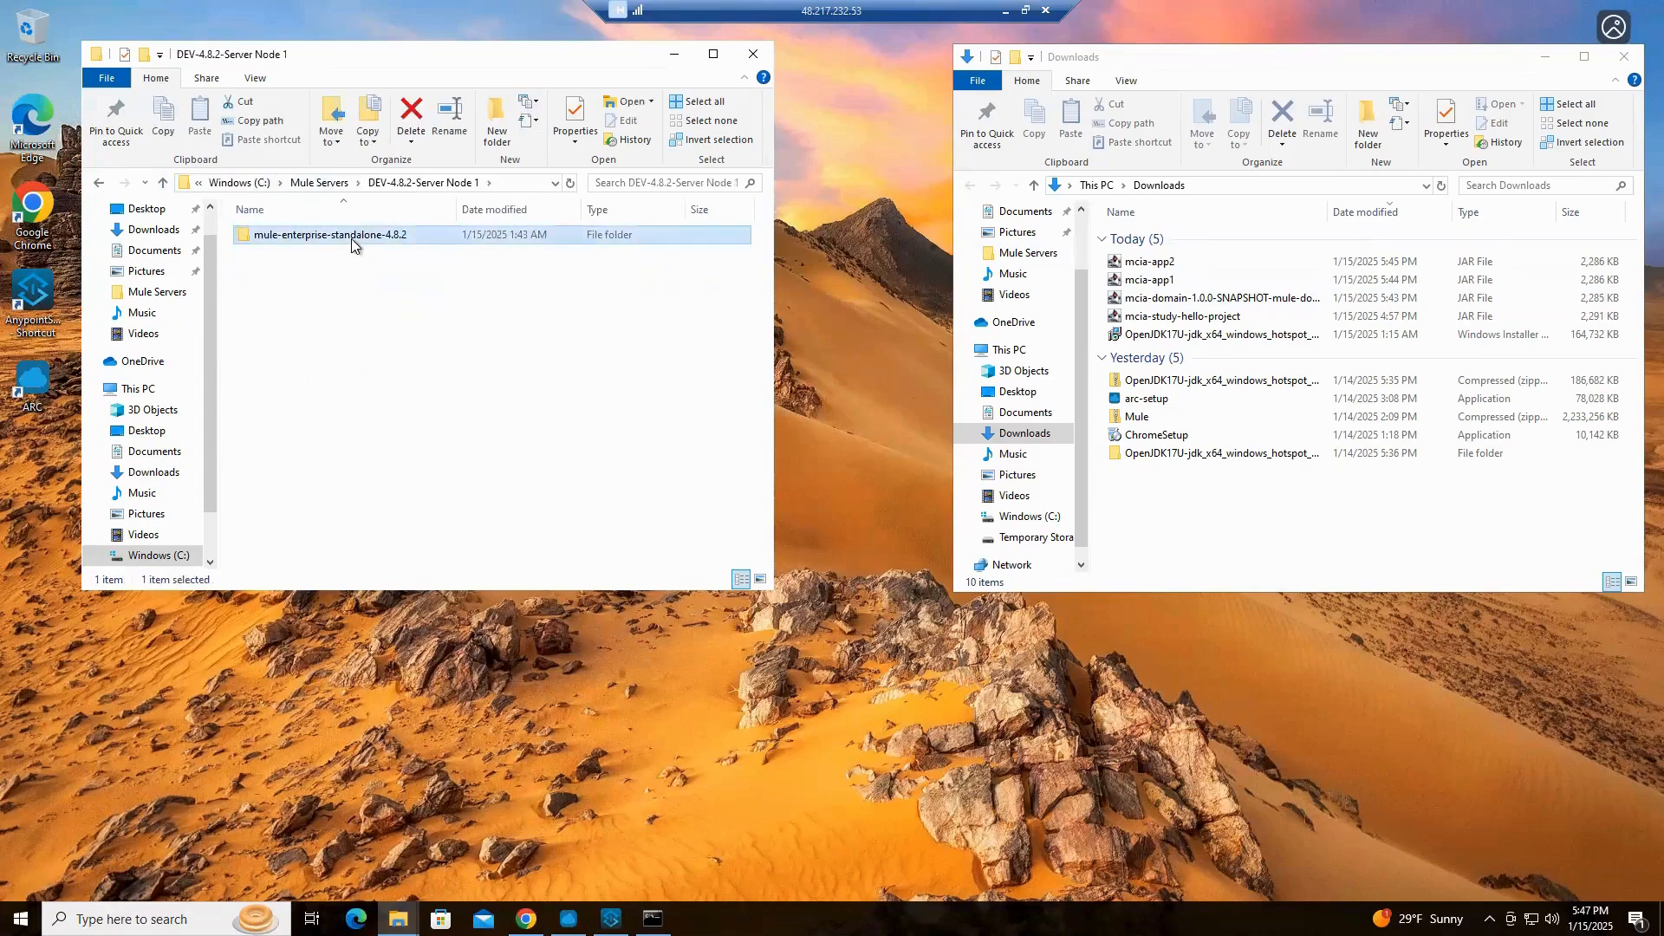
double_click(351, 243)
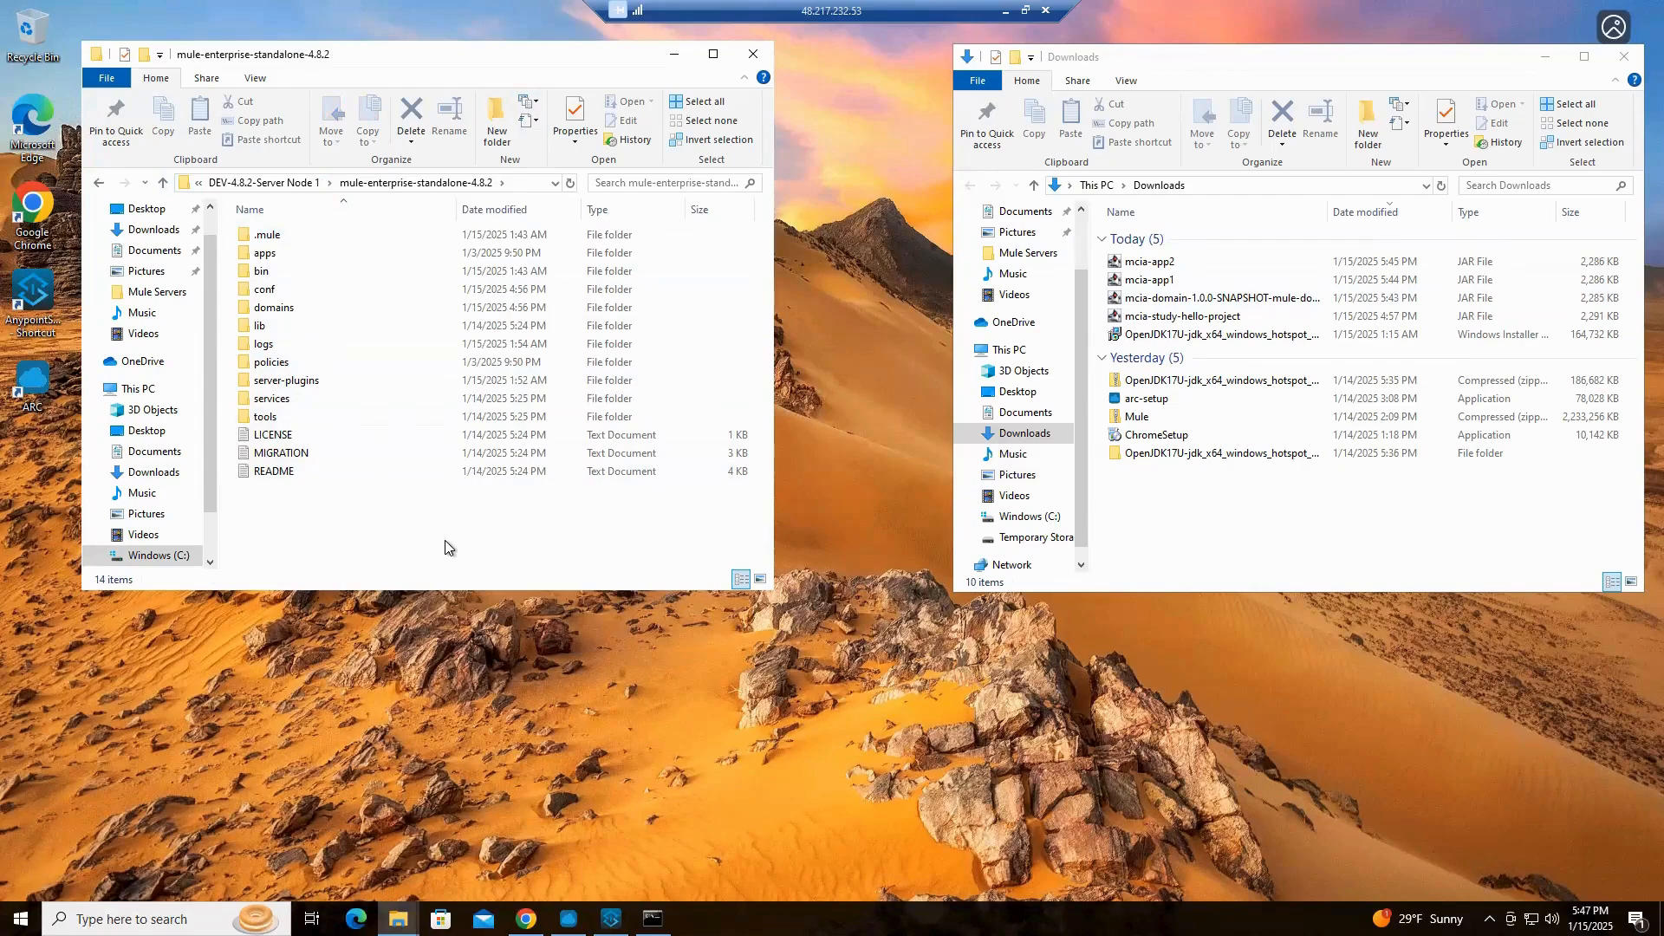
double_click(268, 252)
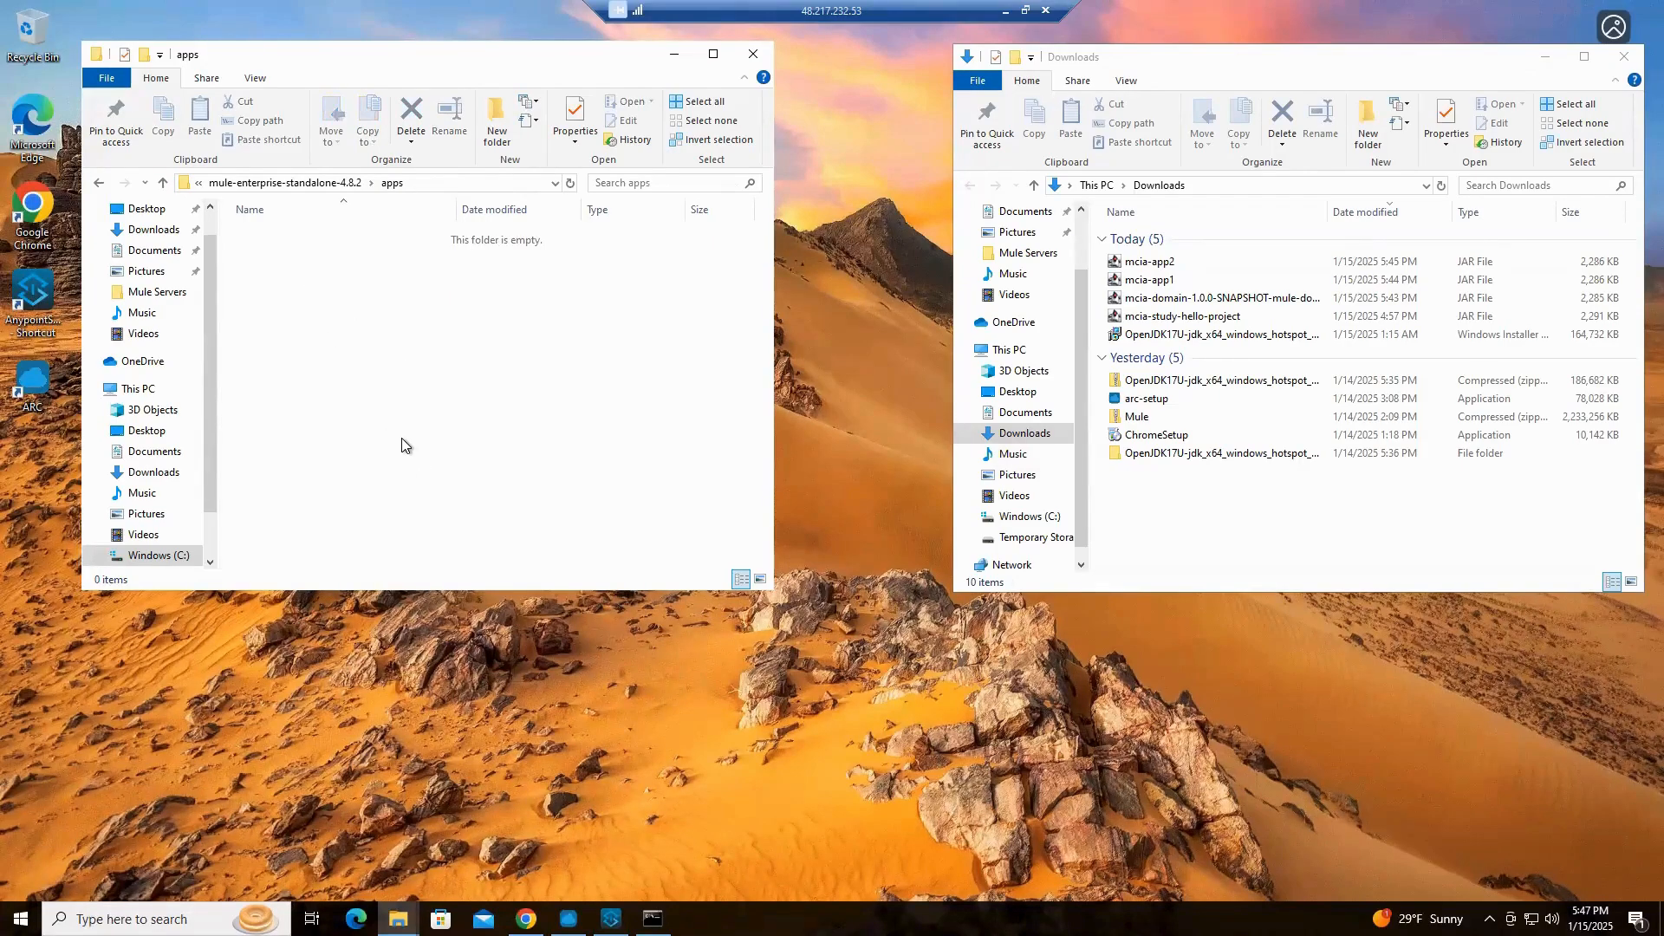
left_click(314, 188)
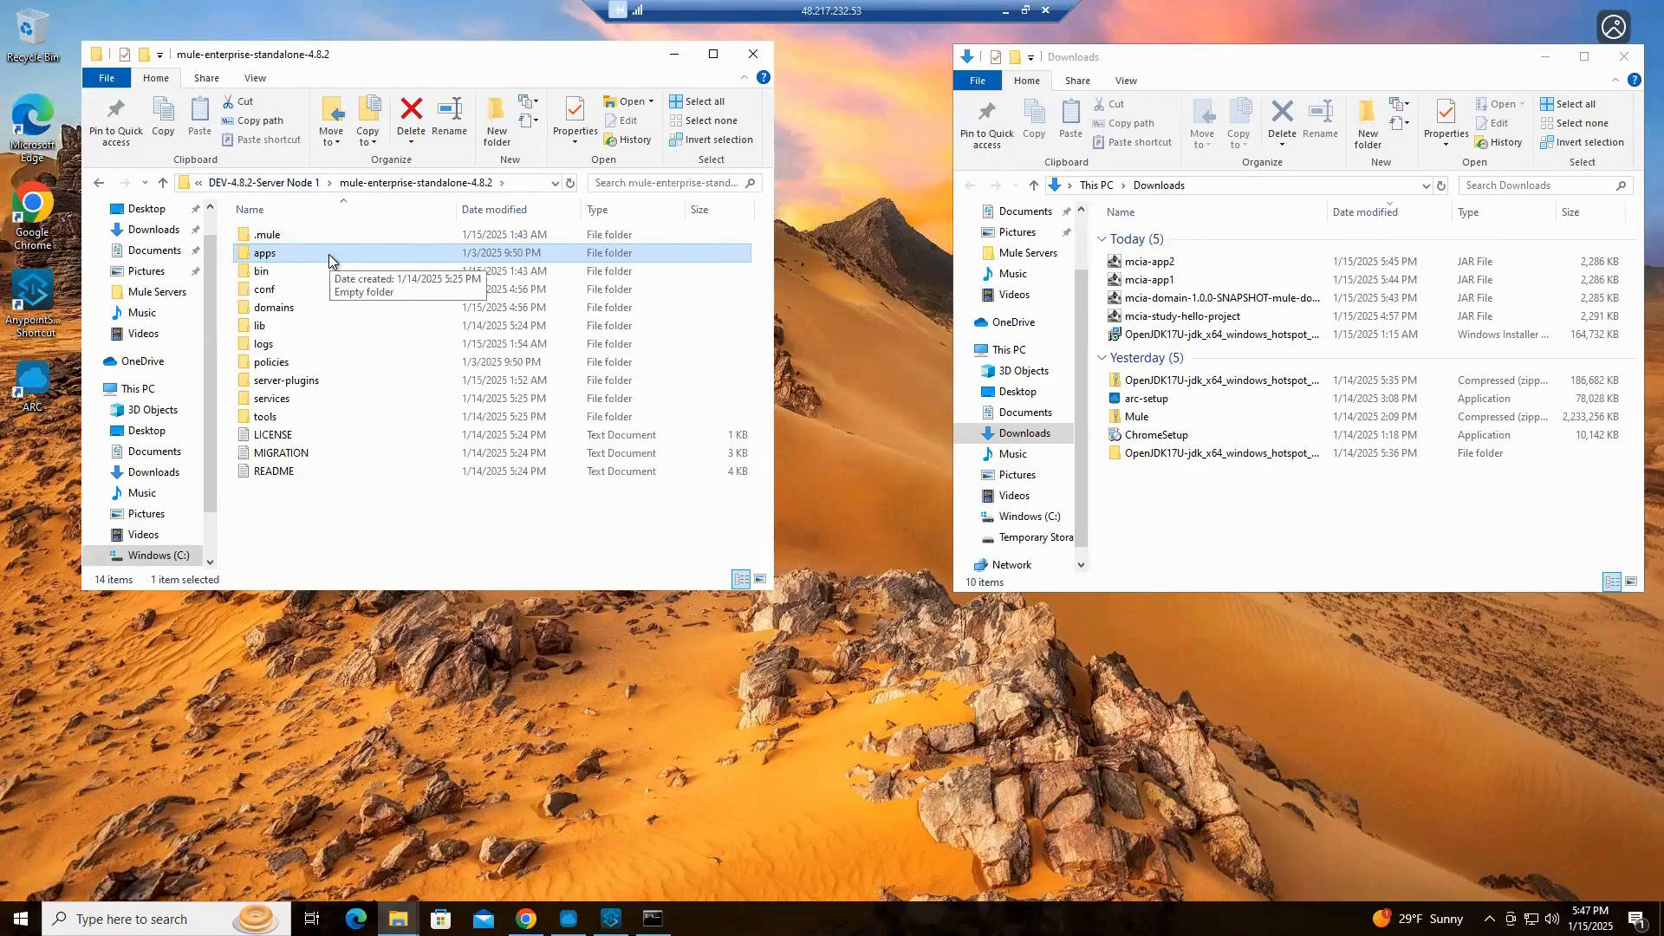
Move the mcia-domain-1.0.0-SNAPSHOT-mule-domain JAR from Downloads into the domains folder of DEV-4.8.2-Server Node 1
double_click(283, 311)
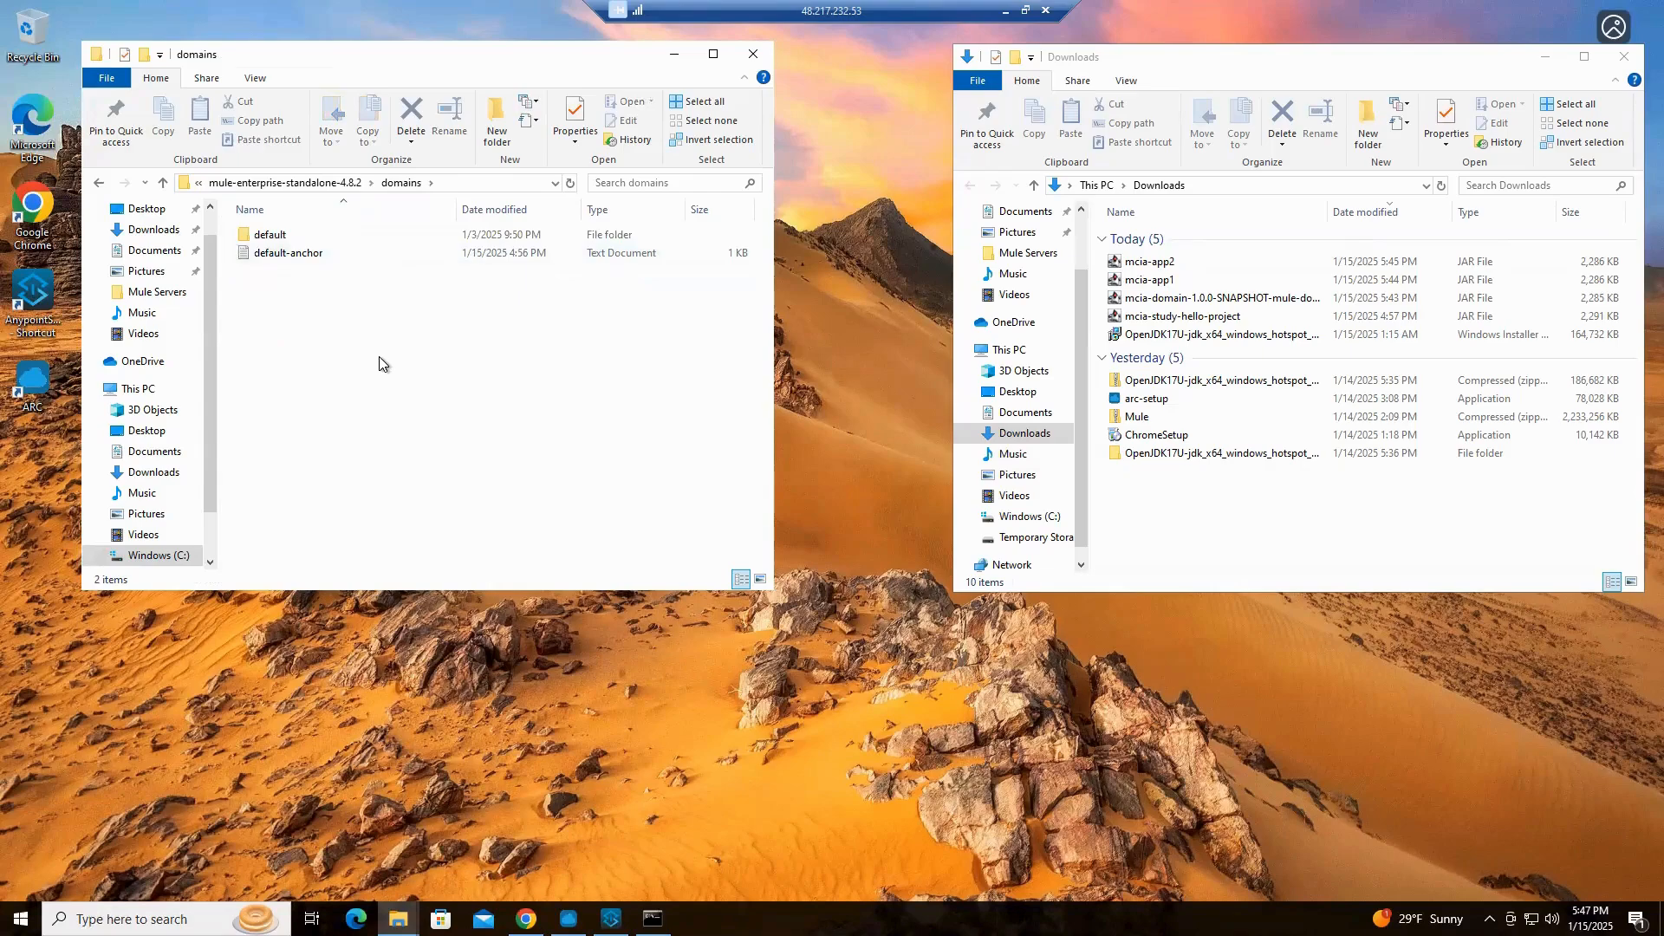
left_click(1232, 299)
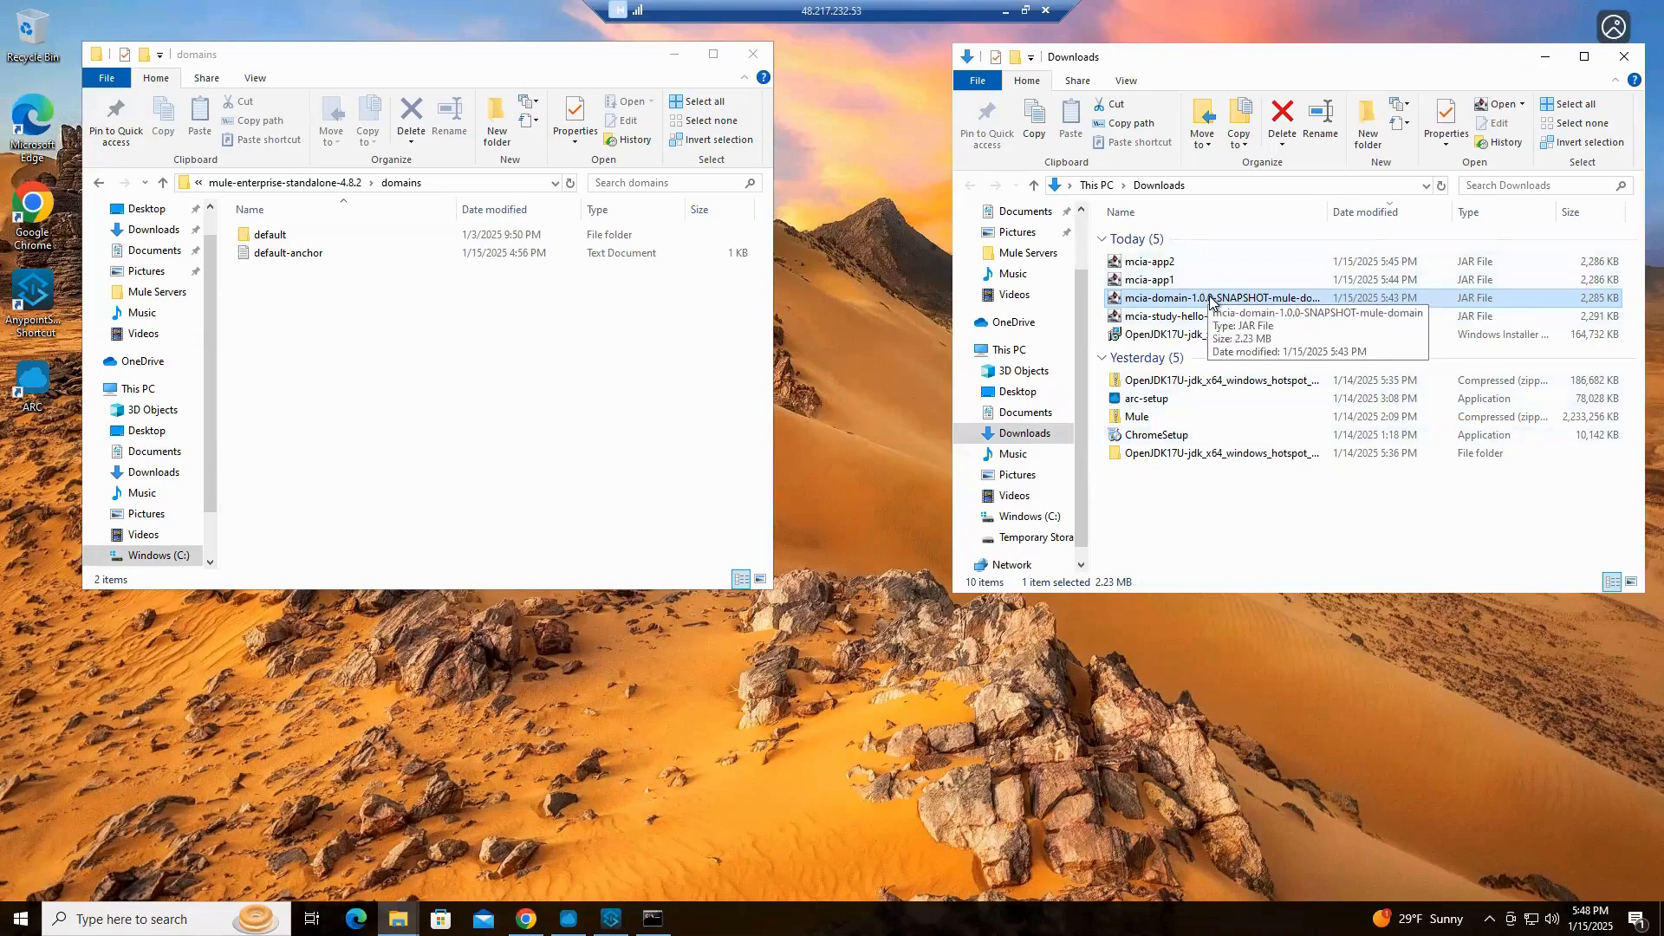
left_click_drag(1210, 300, 325, 371)
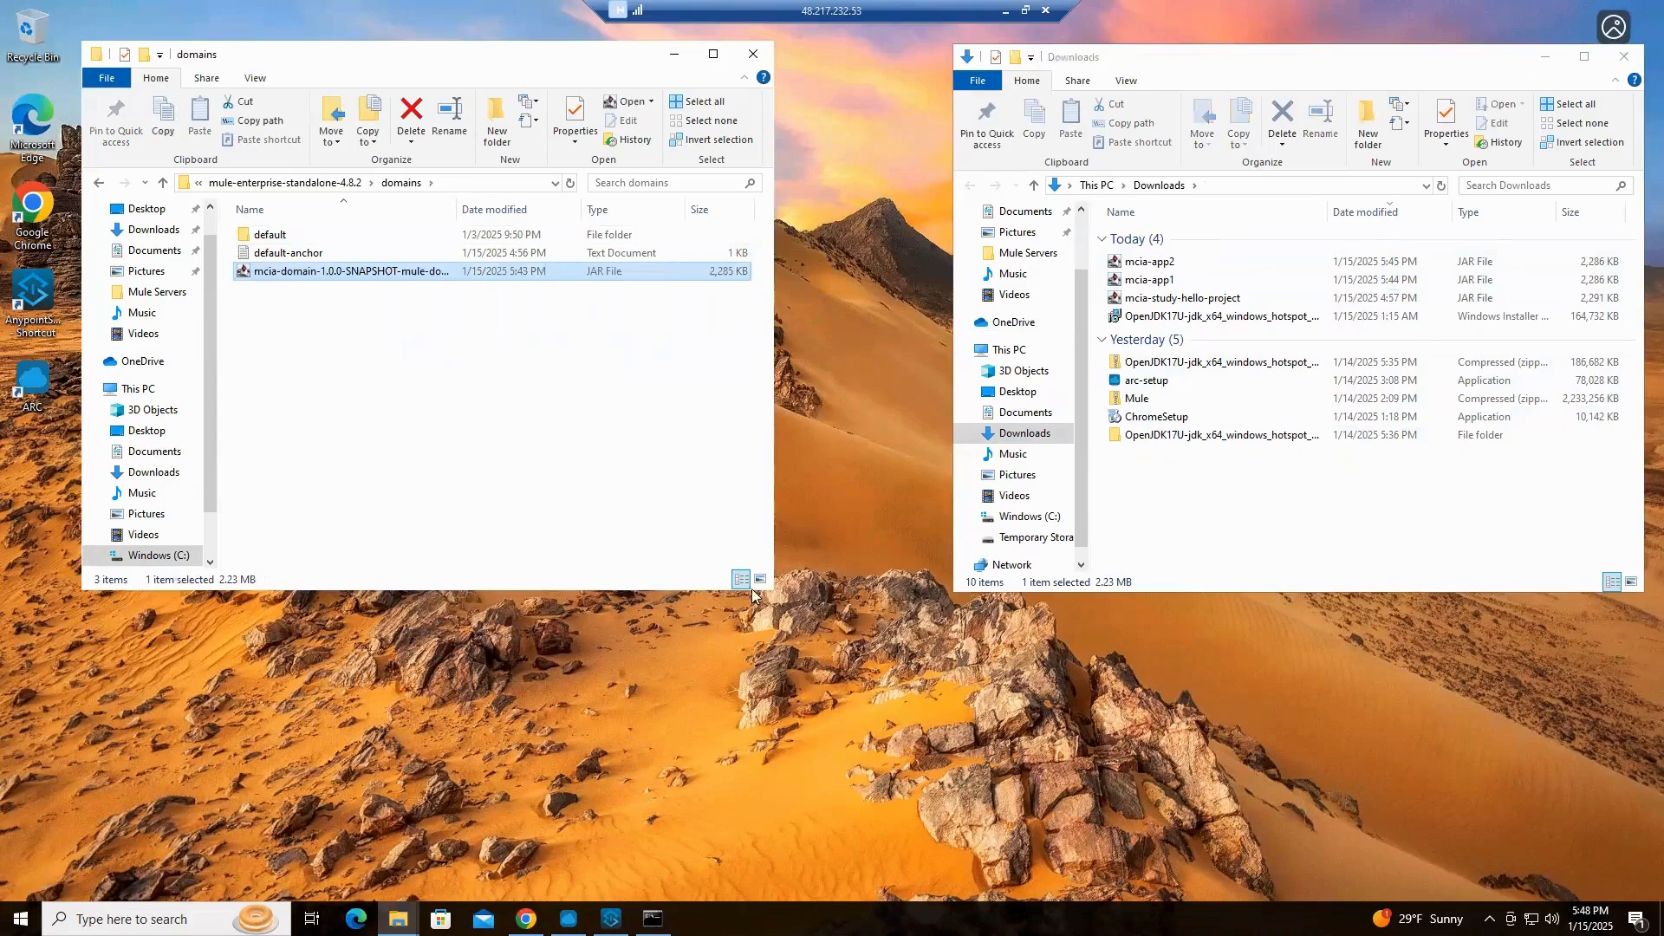
Bring up the old Mule server command prompt and close it
mouse_move(653, 919)
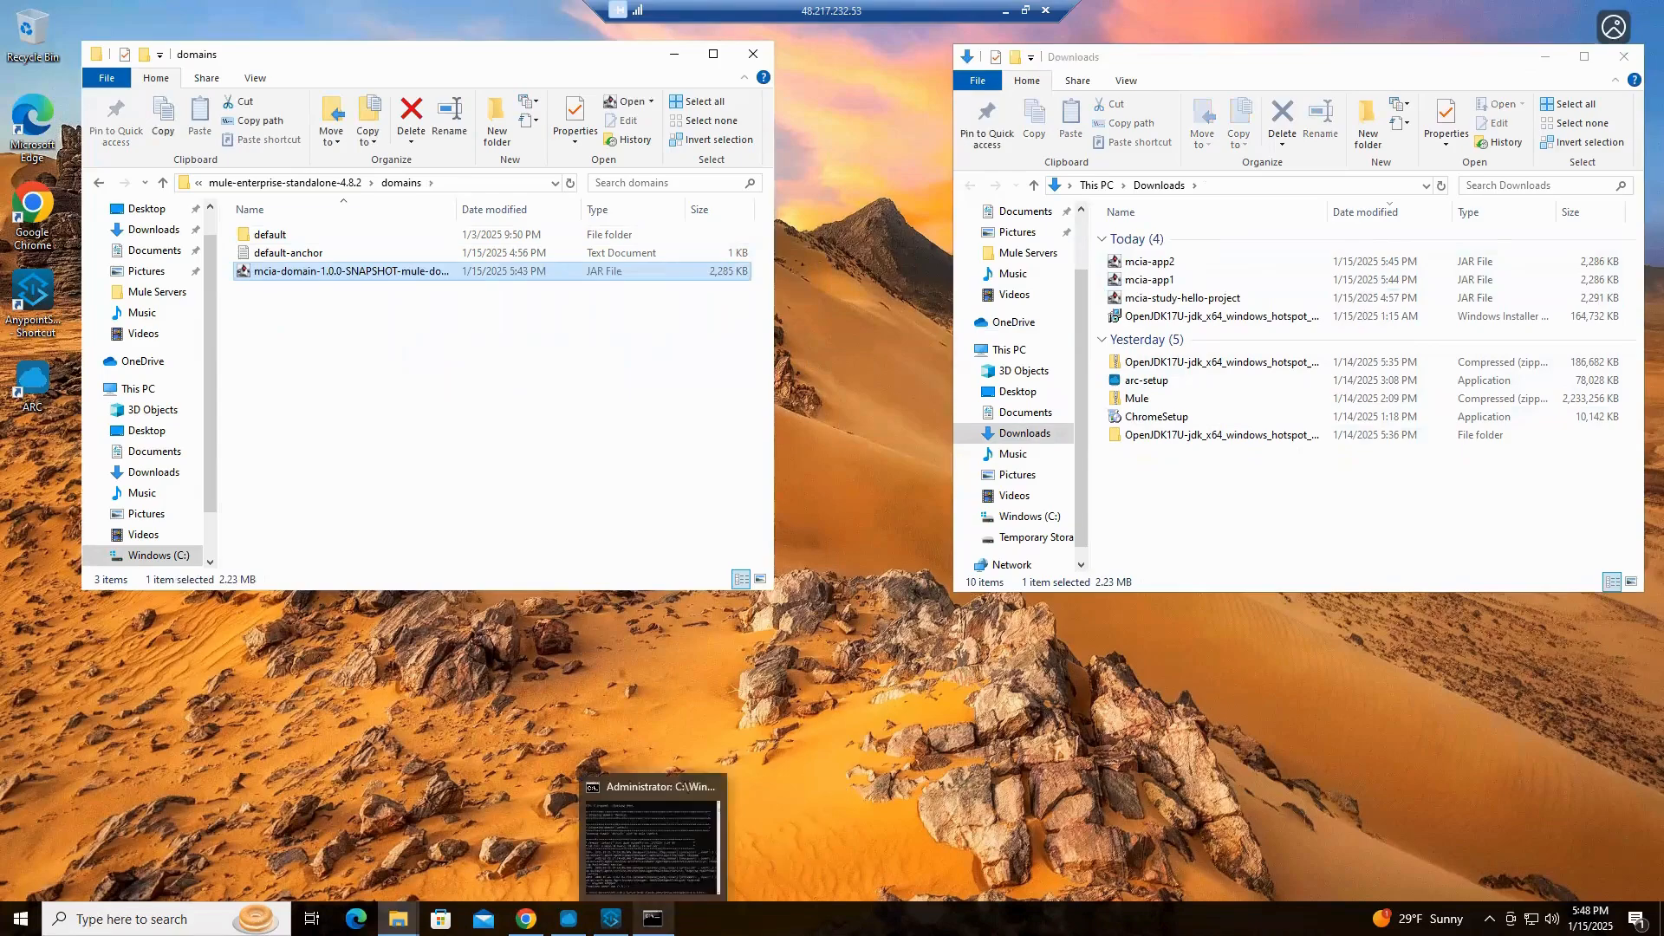
left_click(642, 851)
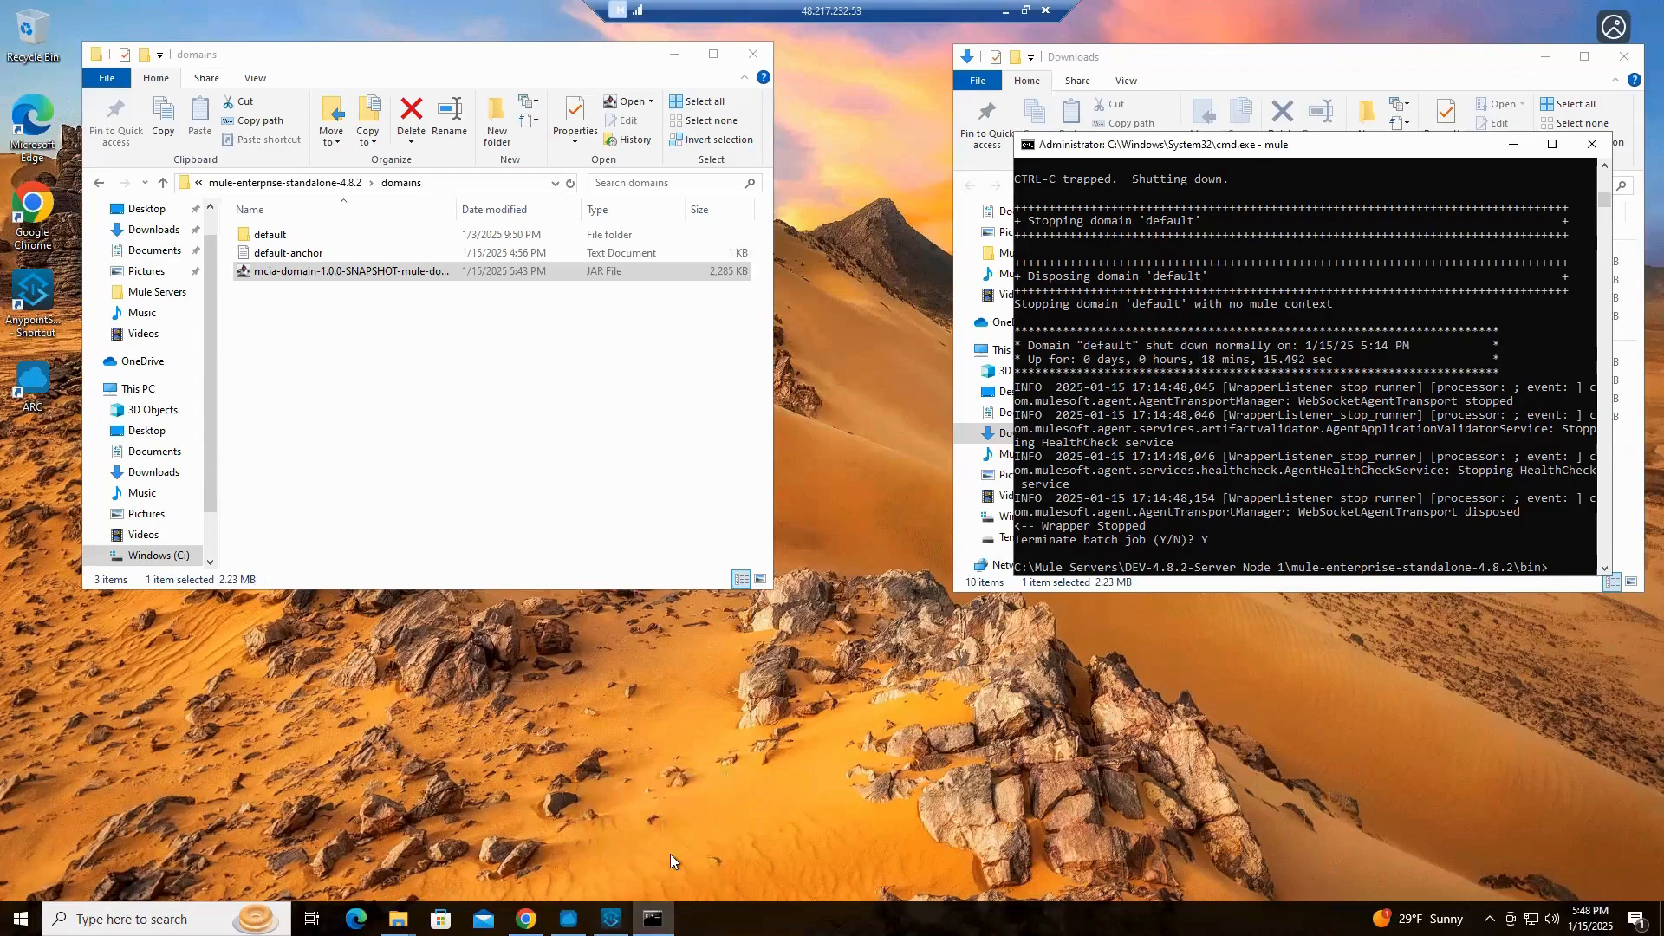
left_click(1592, 144)
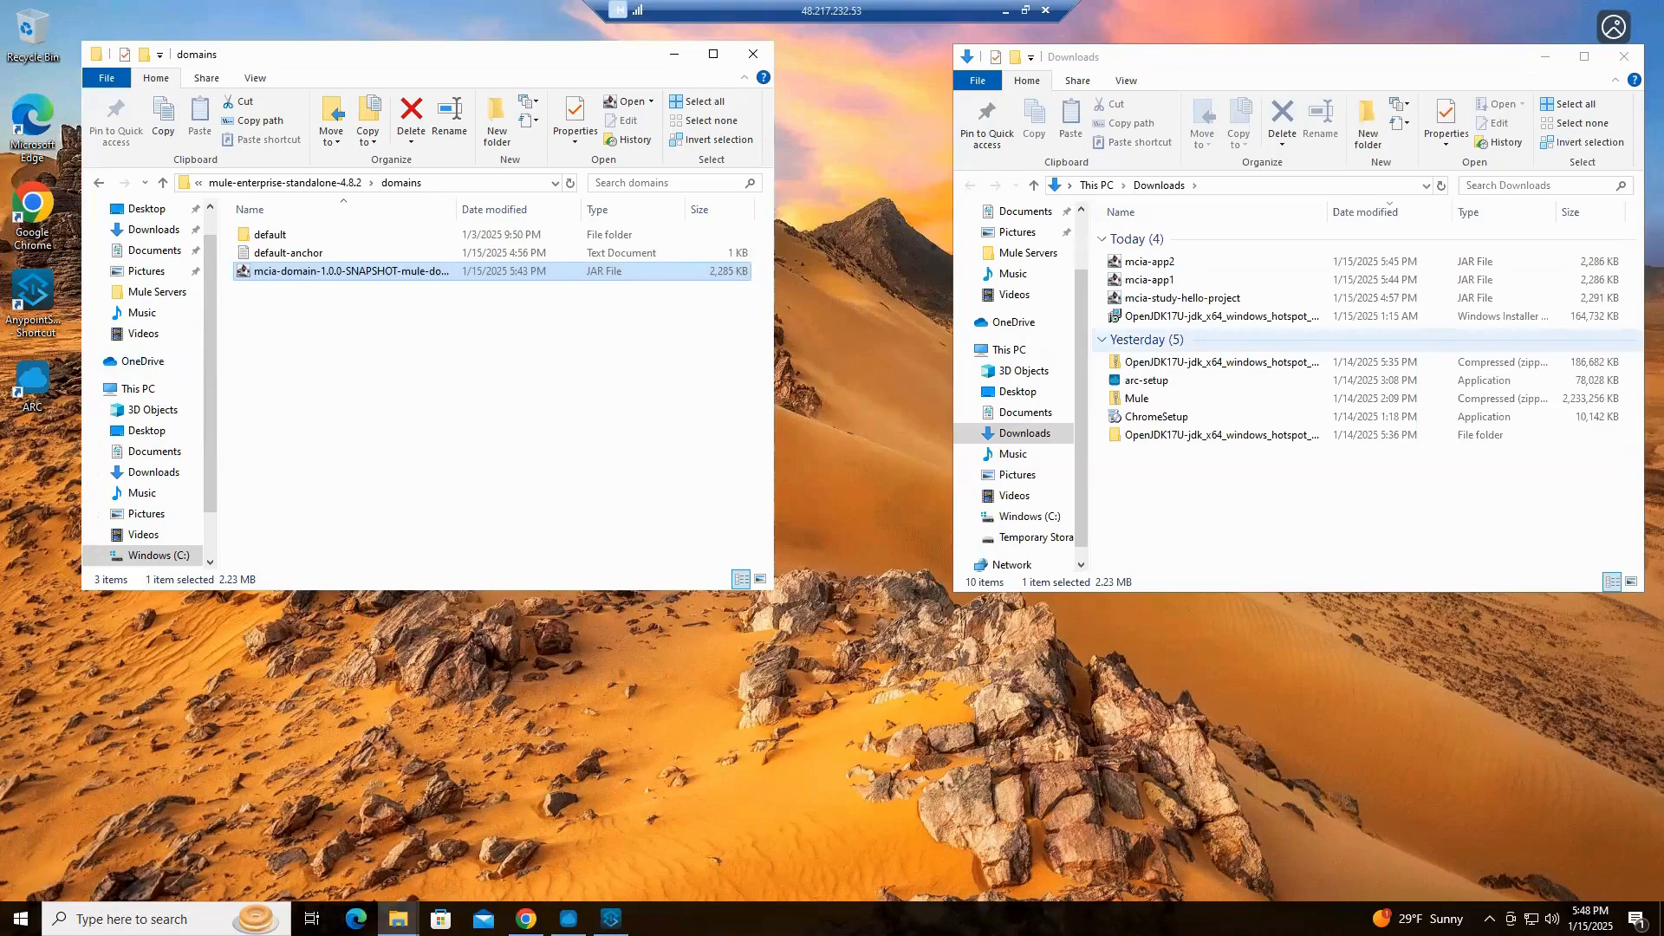
Open a command prompt in the bin folder of DEV-4.8.2-Server Node 1 and start the runtime with the mule command
left_click(289, 185)
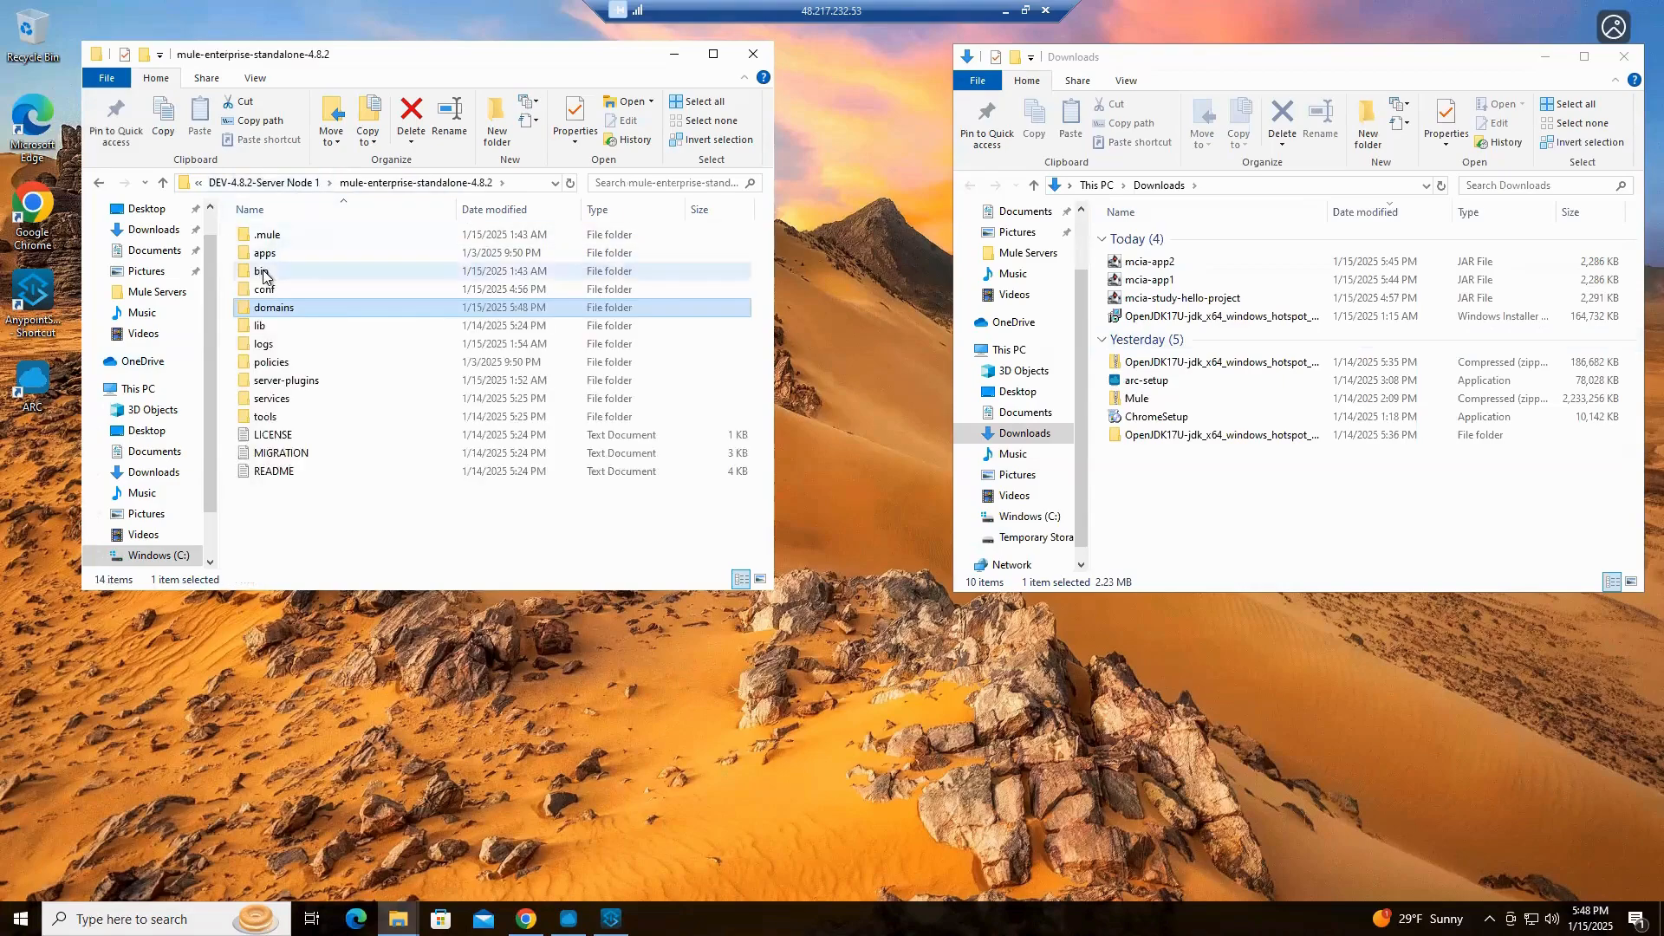
double_click(262, 272)
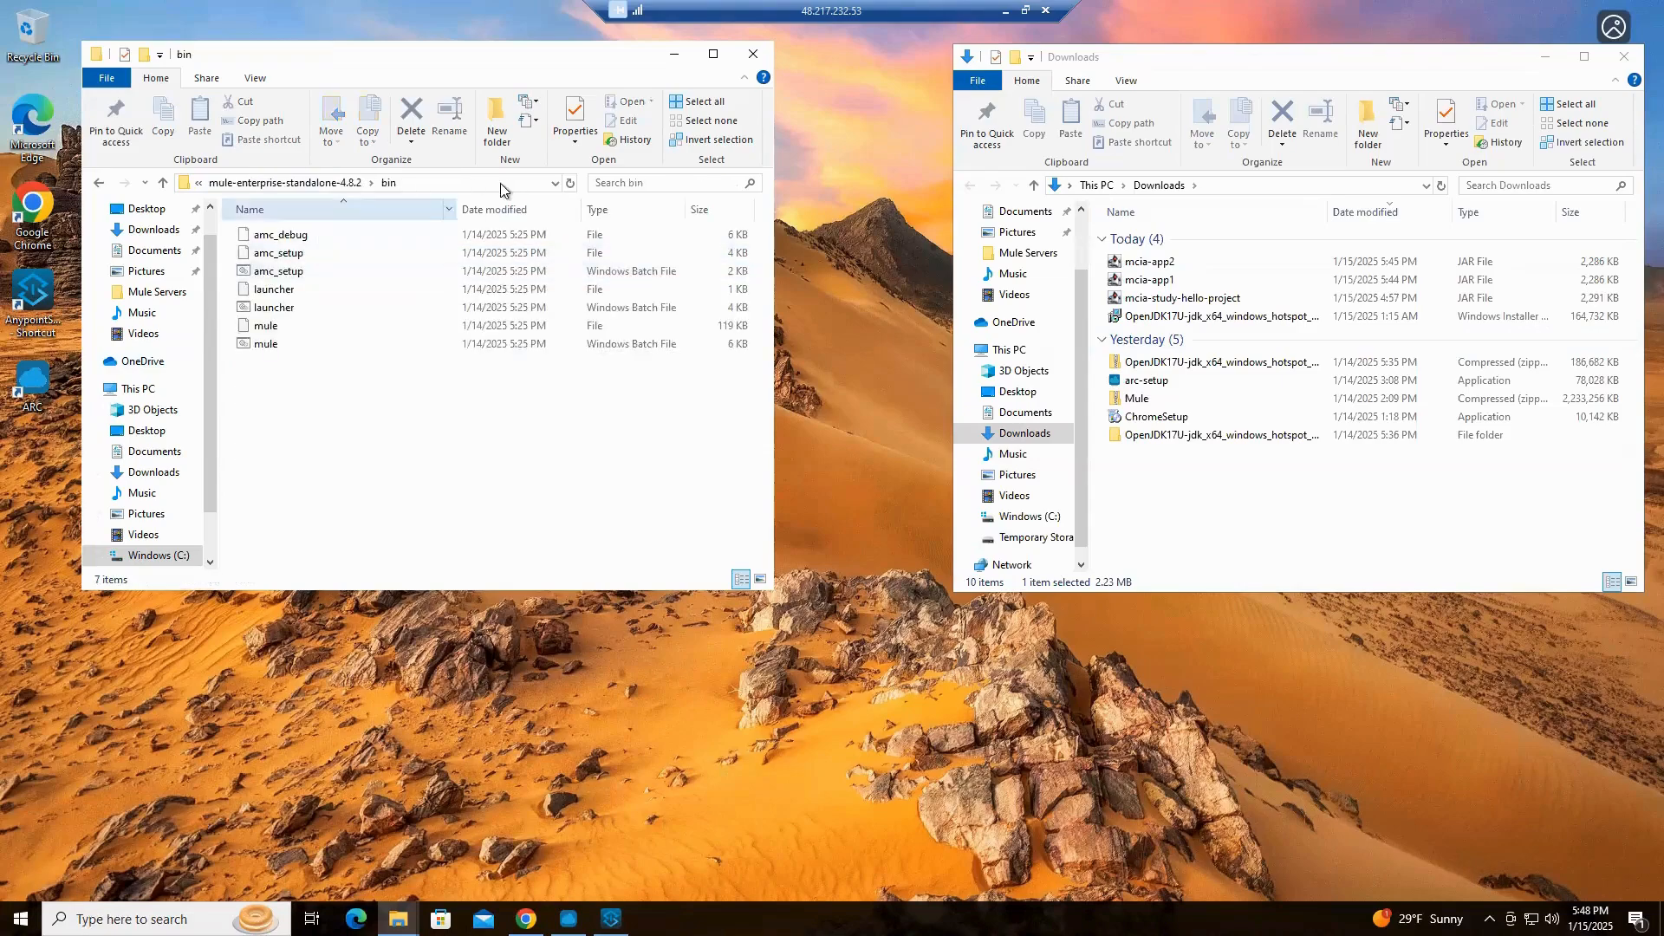
left_click(446, 184)
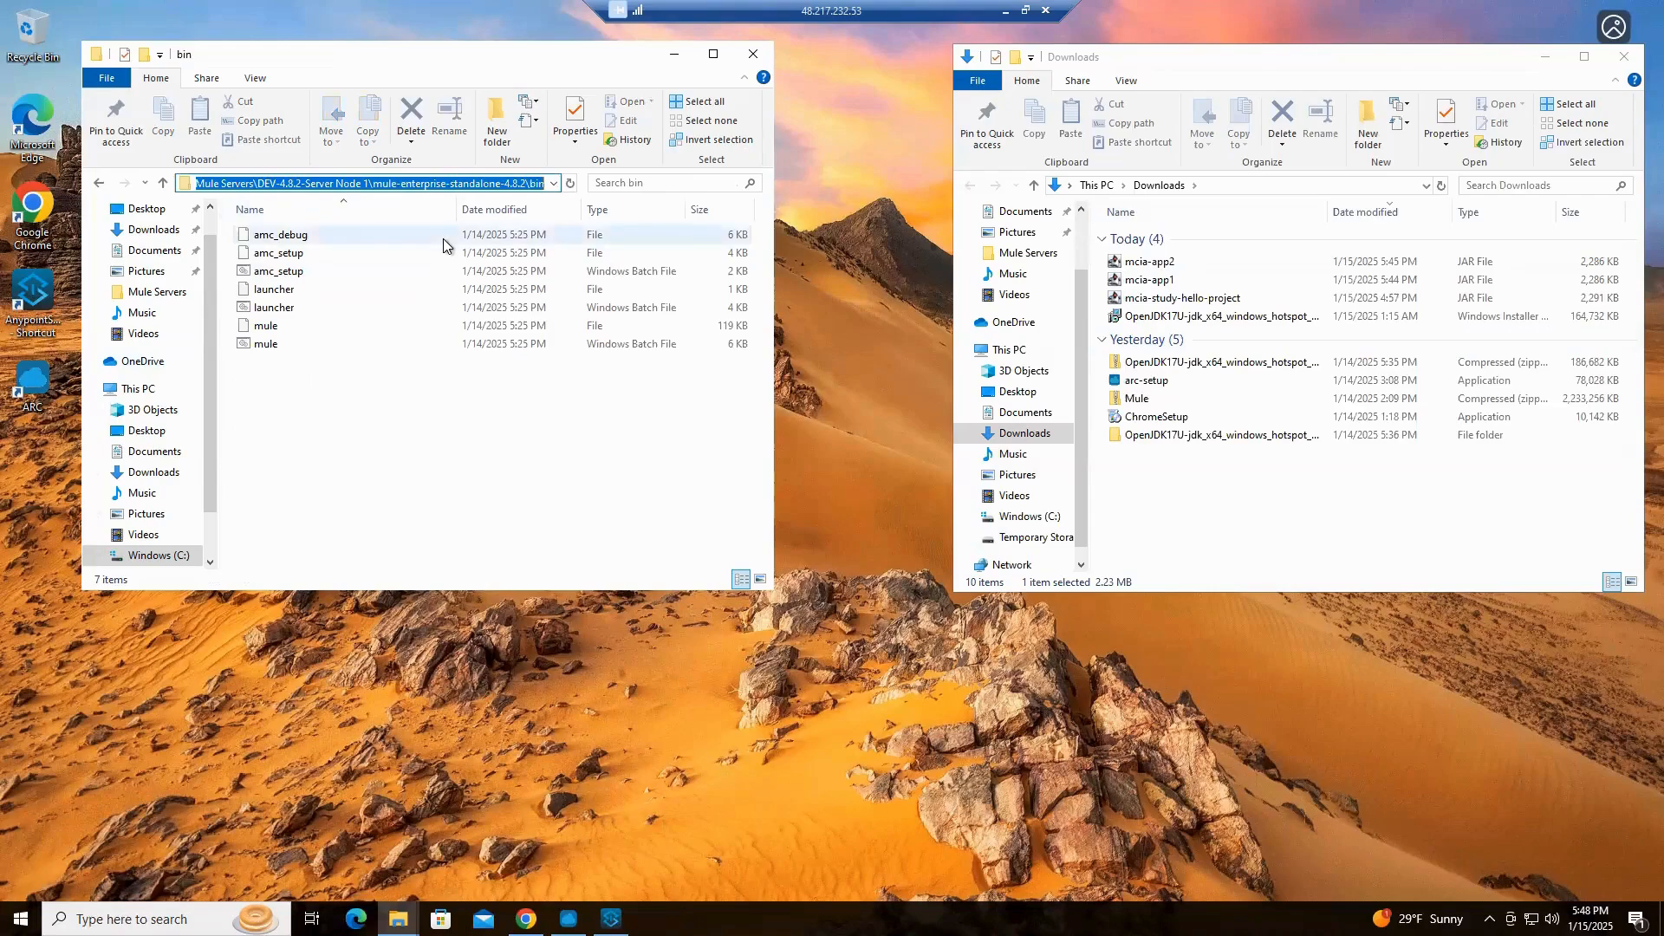
type("cmd")
key("Return")
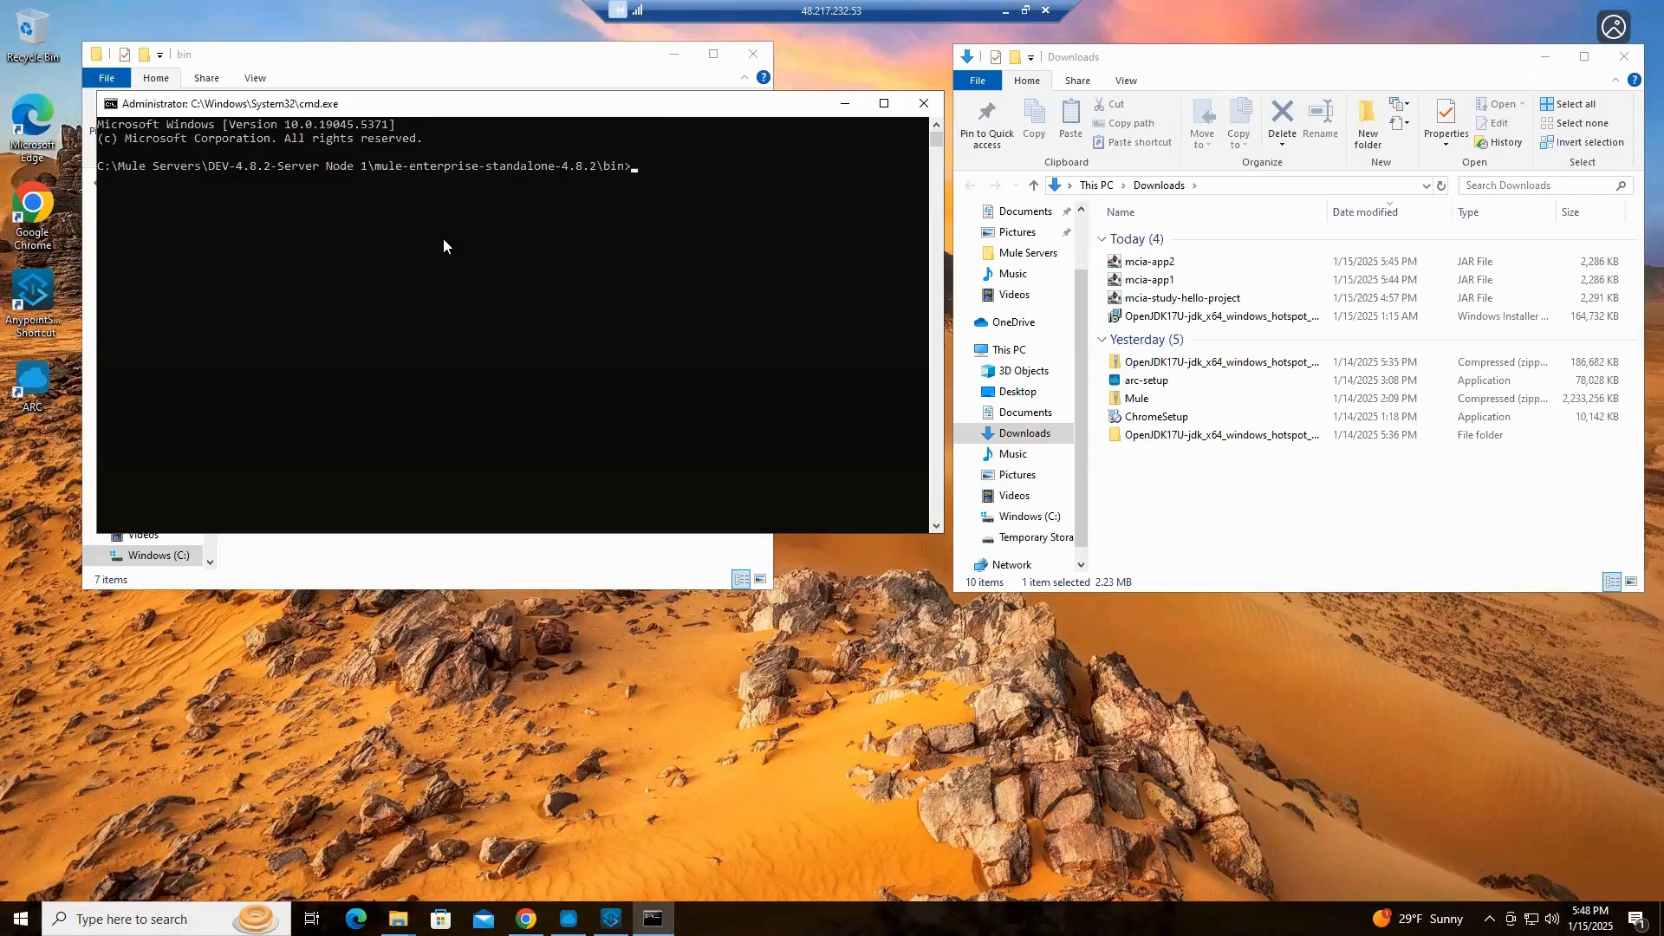
type("mule")
key("Return")
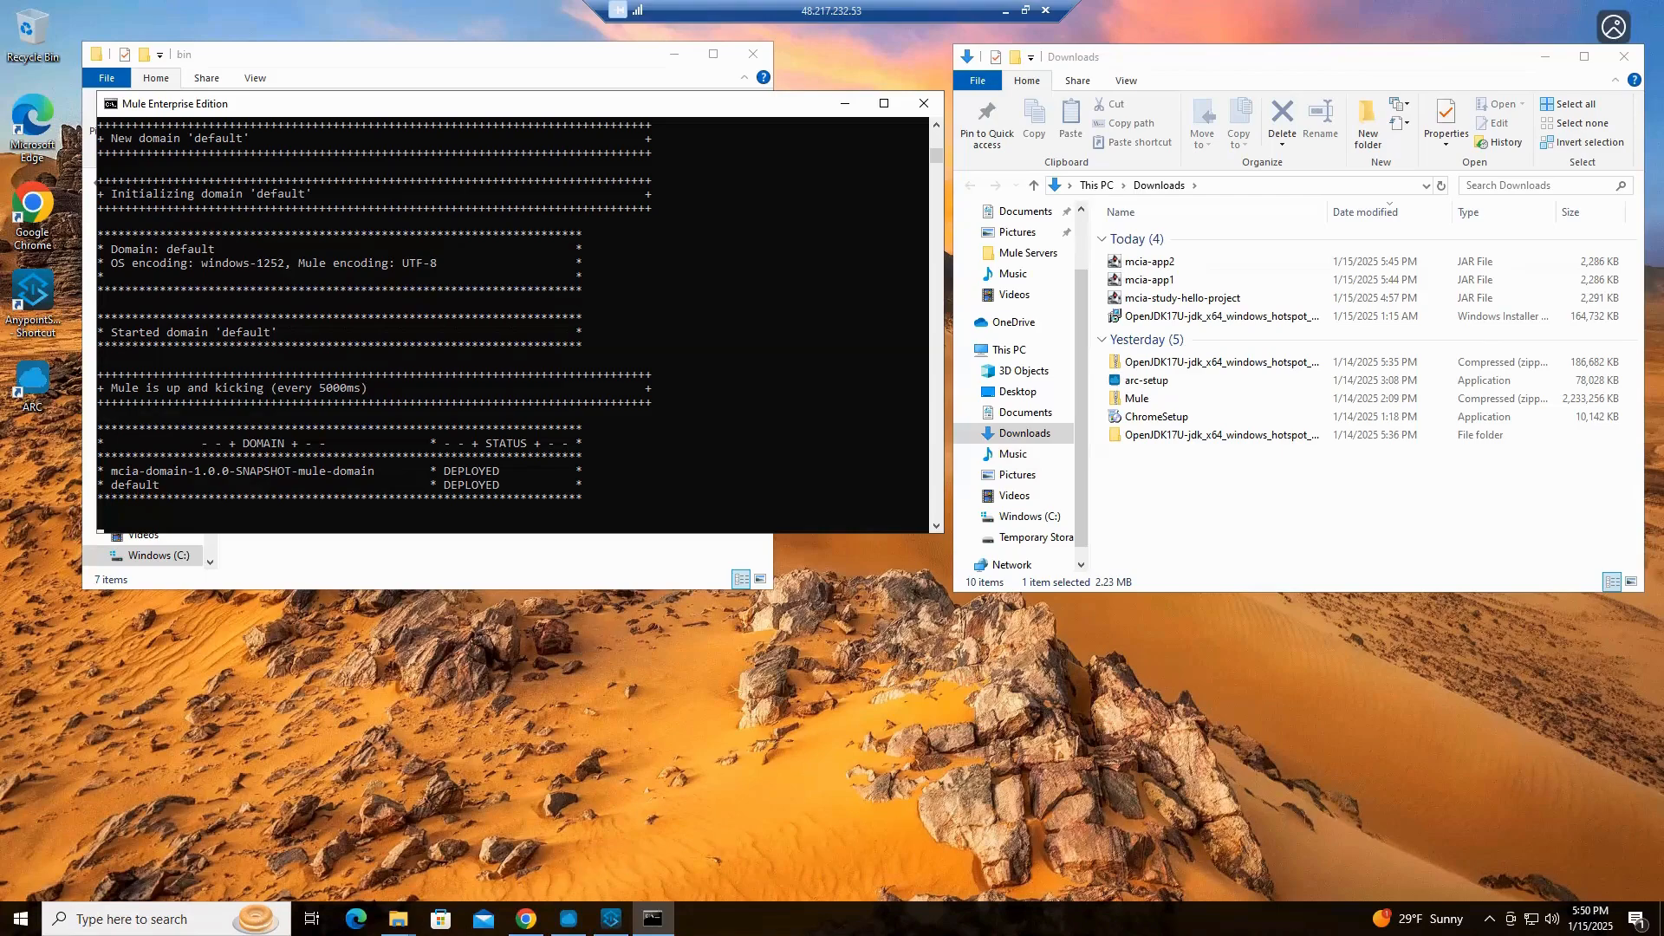
Switch to Runtime Manager in Chrome and start a new application deployment with the hybrid server DEV-Server-Node-1 as target
left_click(526, 919)
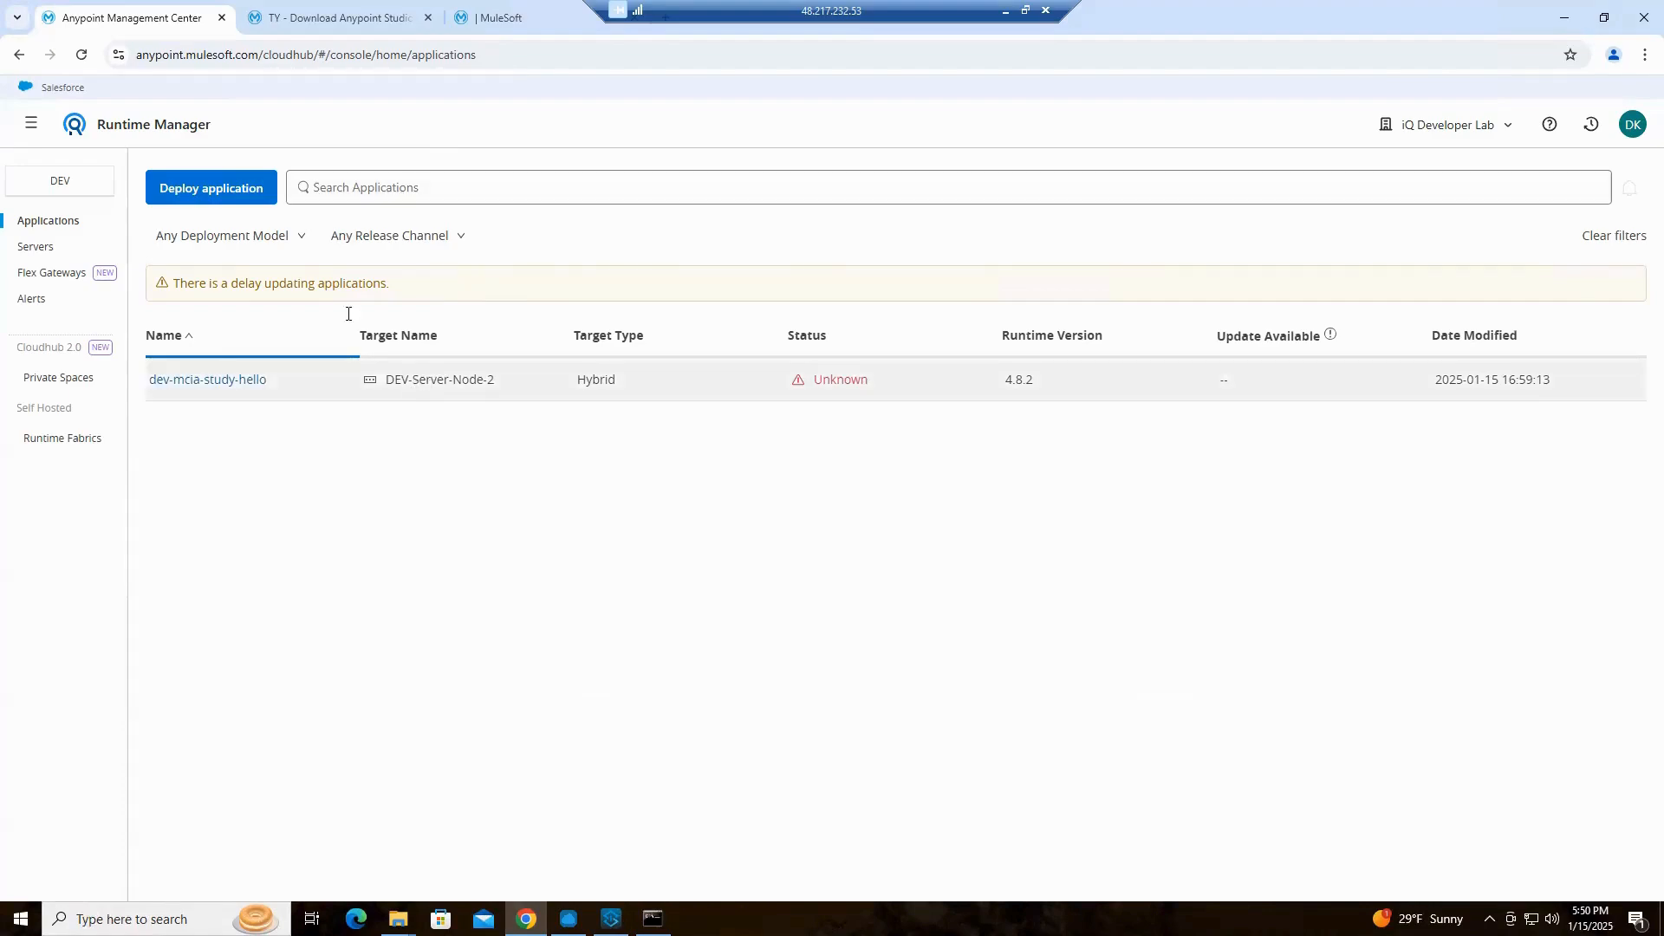
left_click(216, 193)
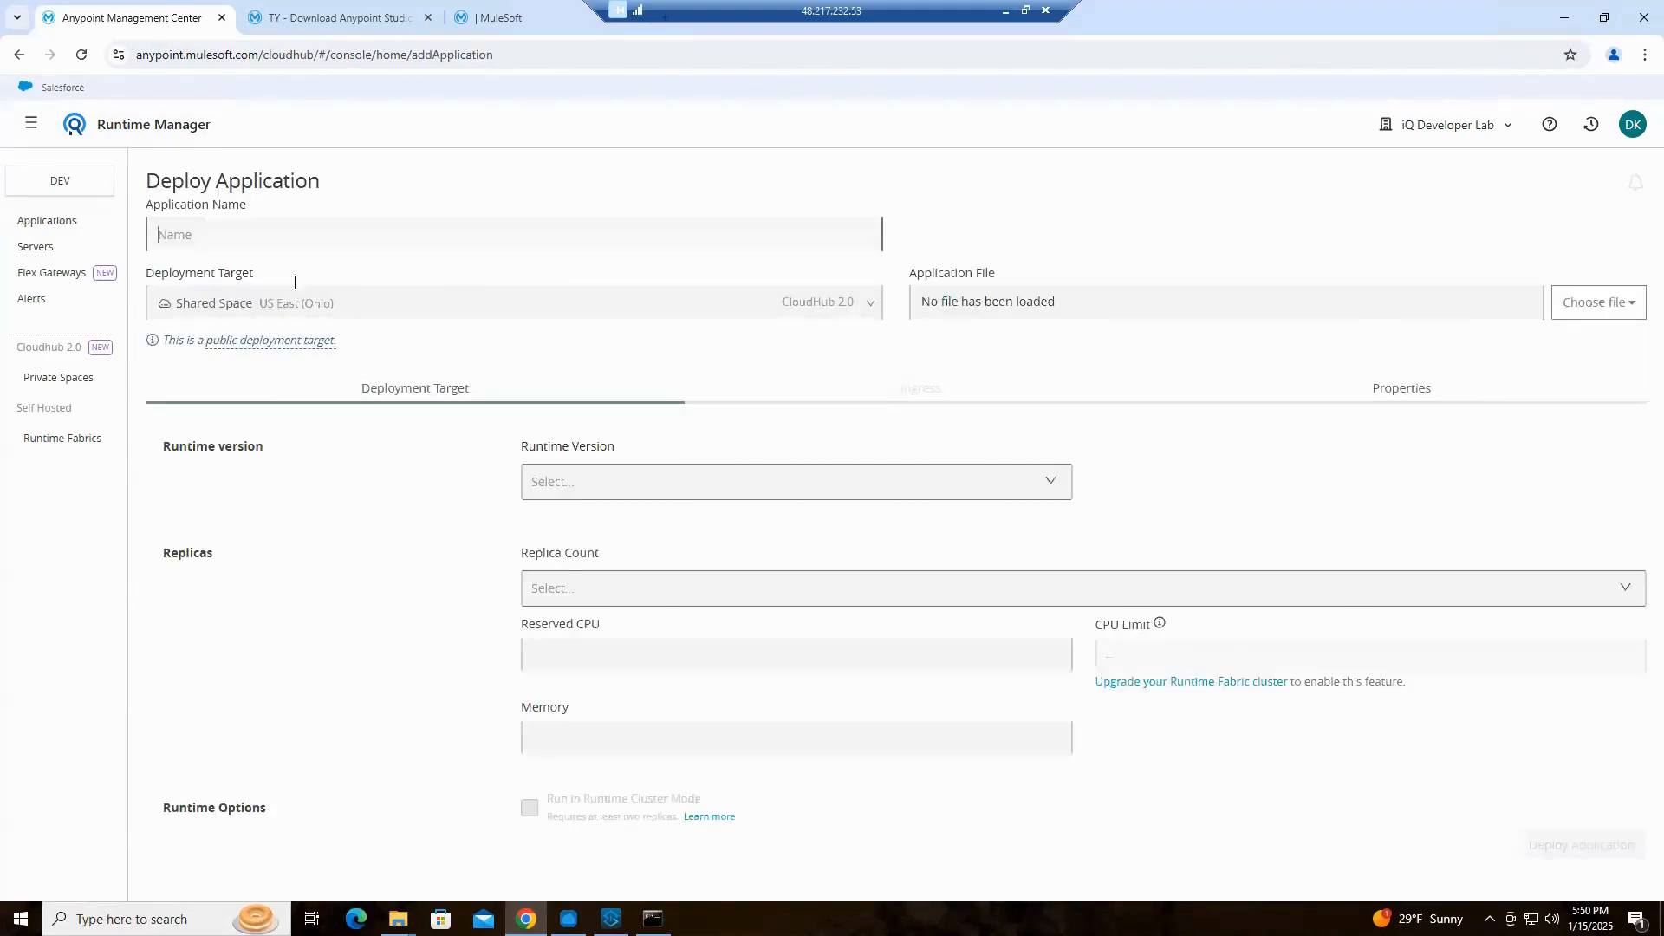
left_click(860, 307)
scroll(382, 433, "down", 5)
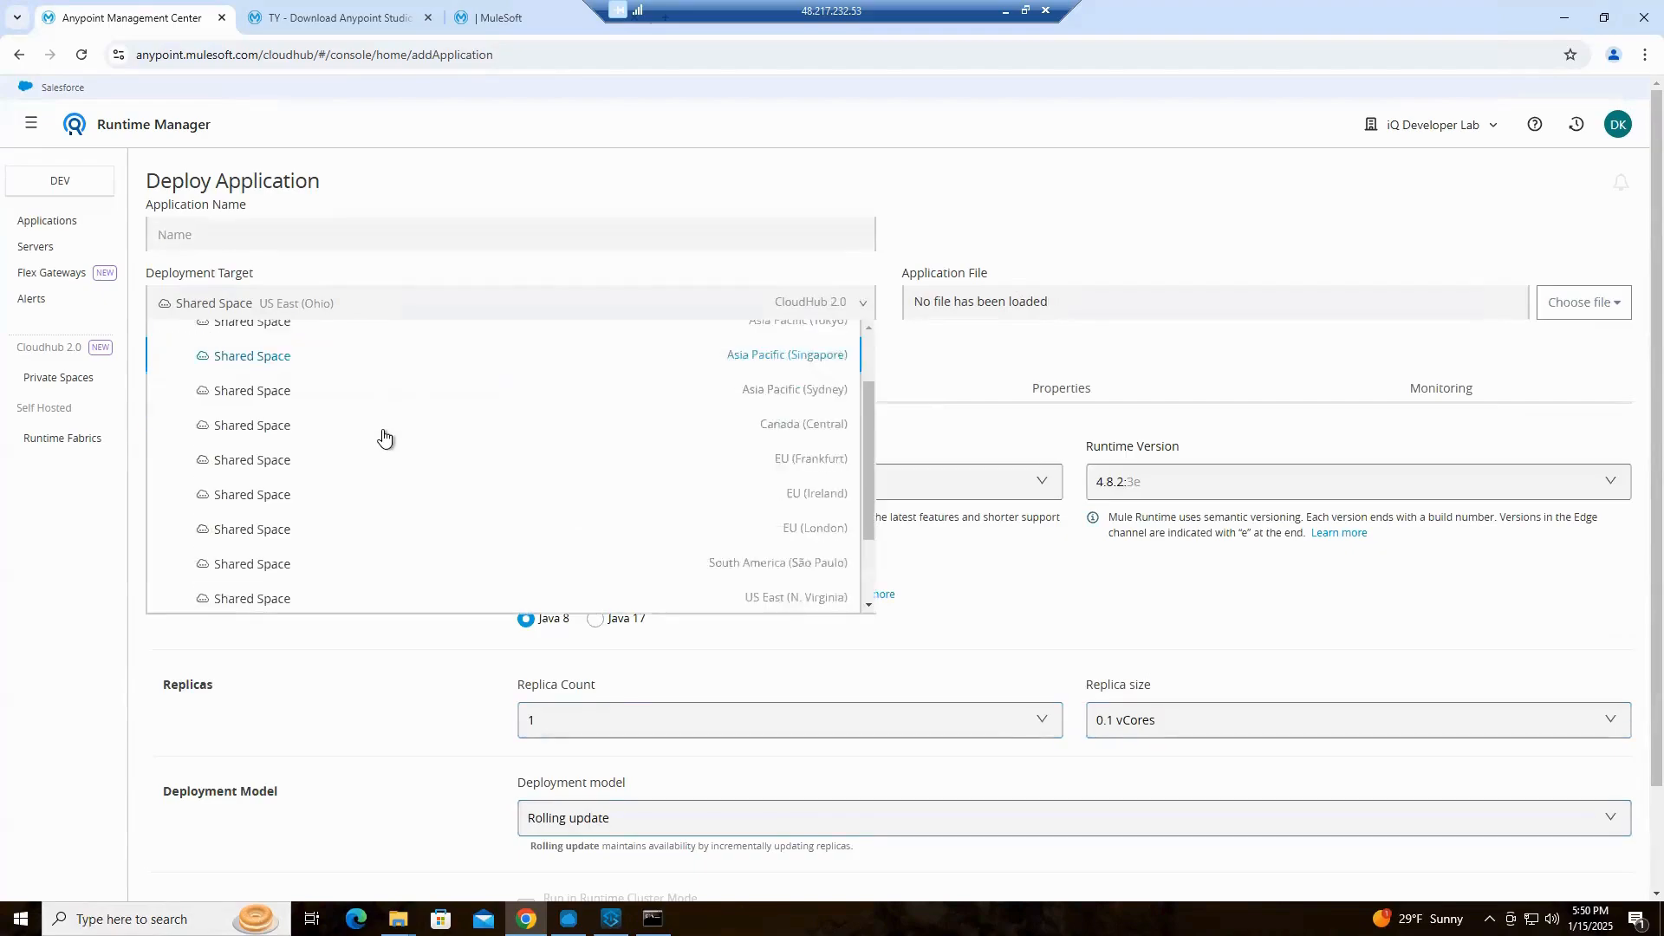
left_click(187, 595)
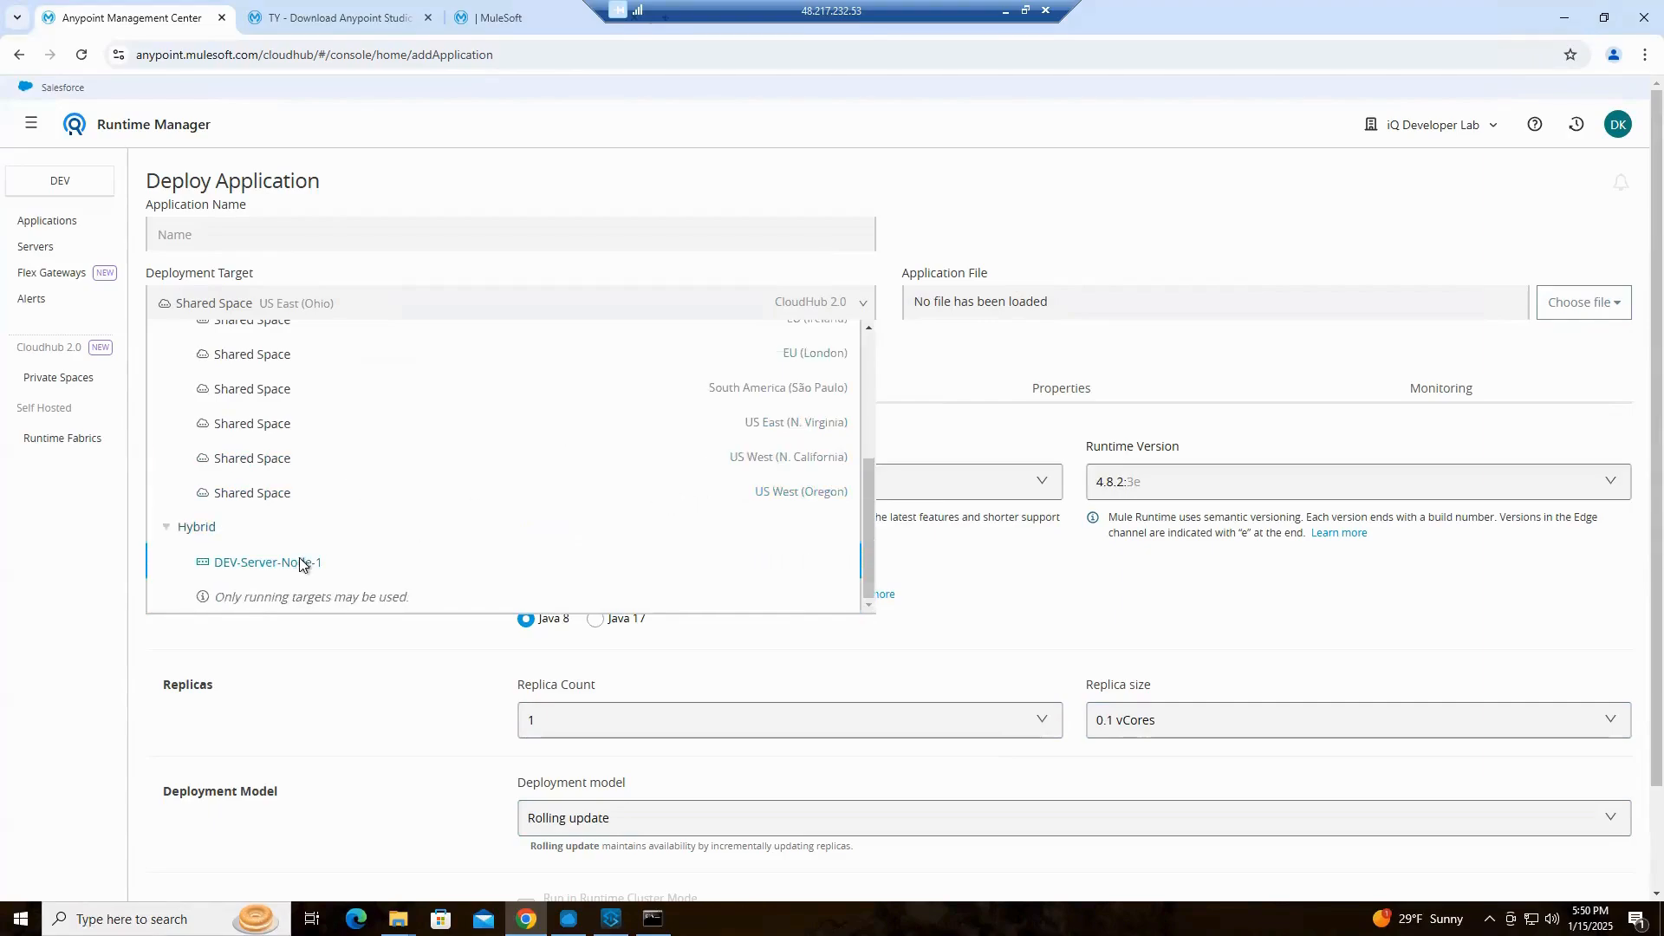
left_click(301, 564)
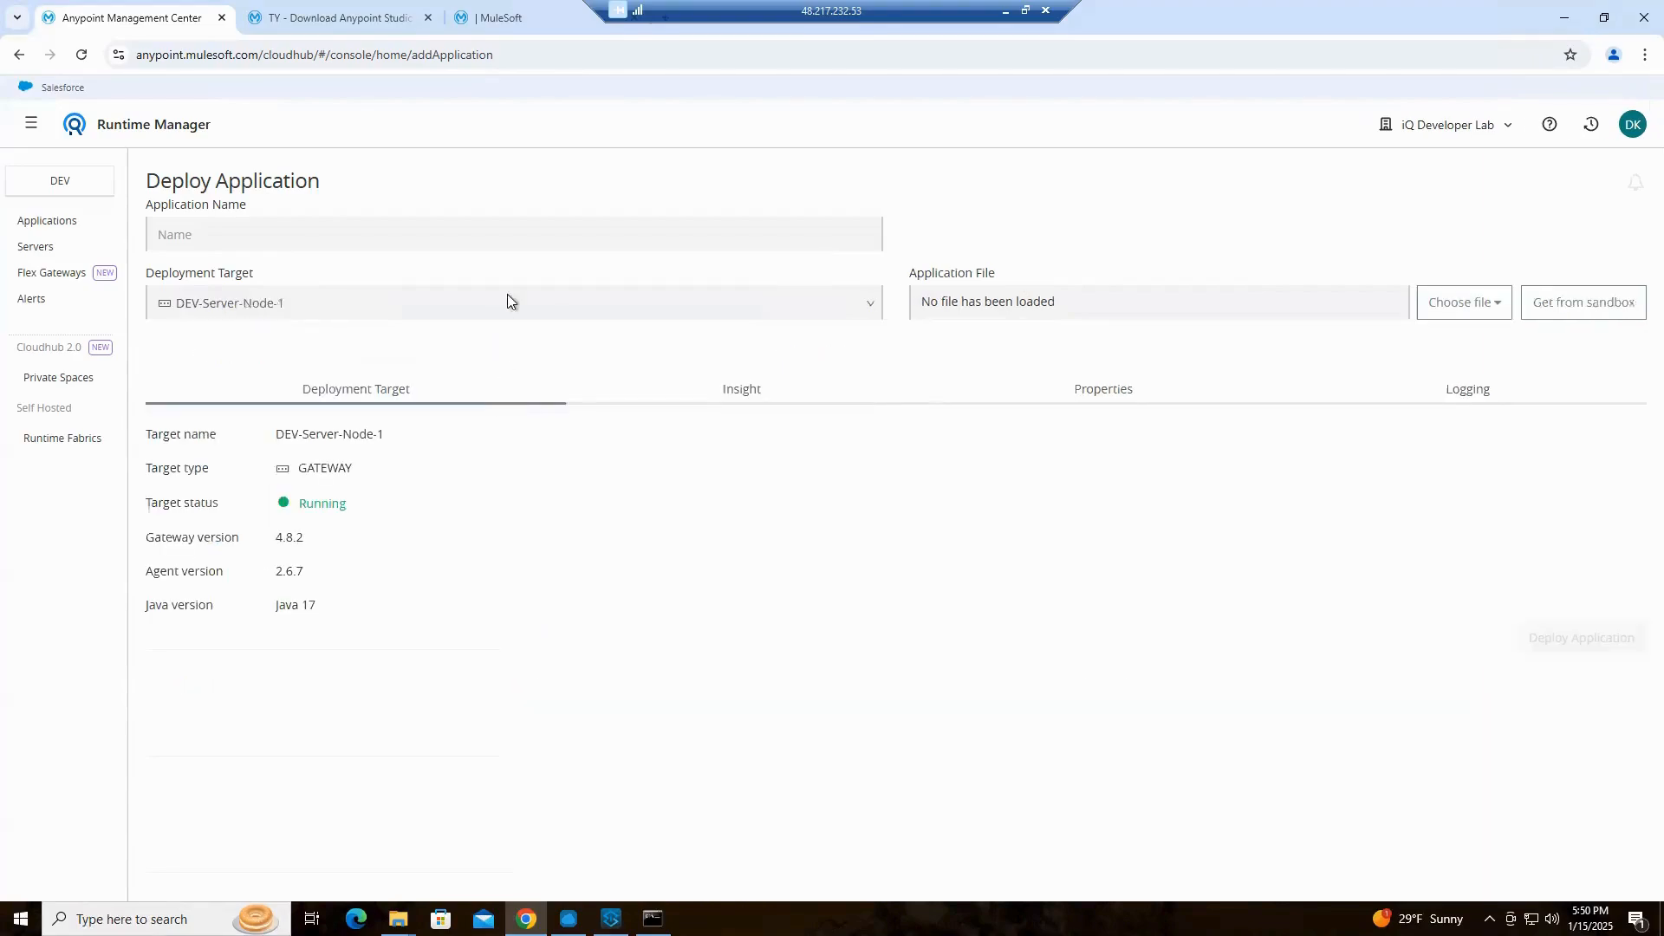
Name the application mcia-app1
left_click(401, 221)
type("mcia-aap1")
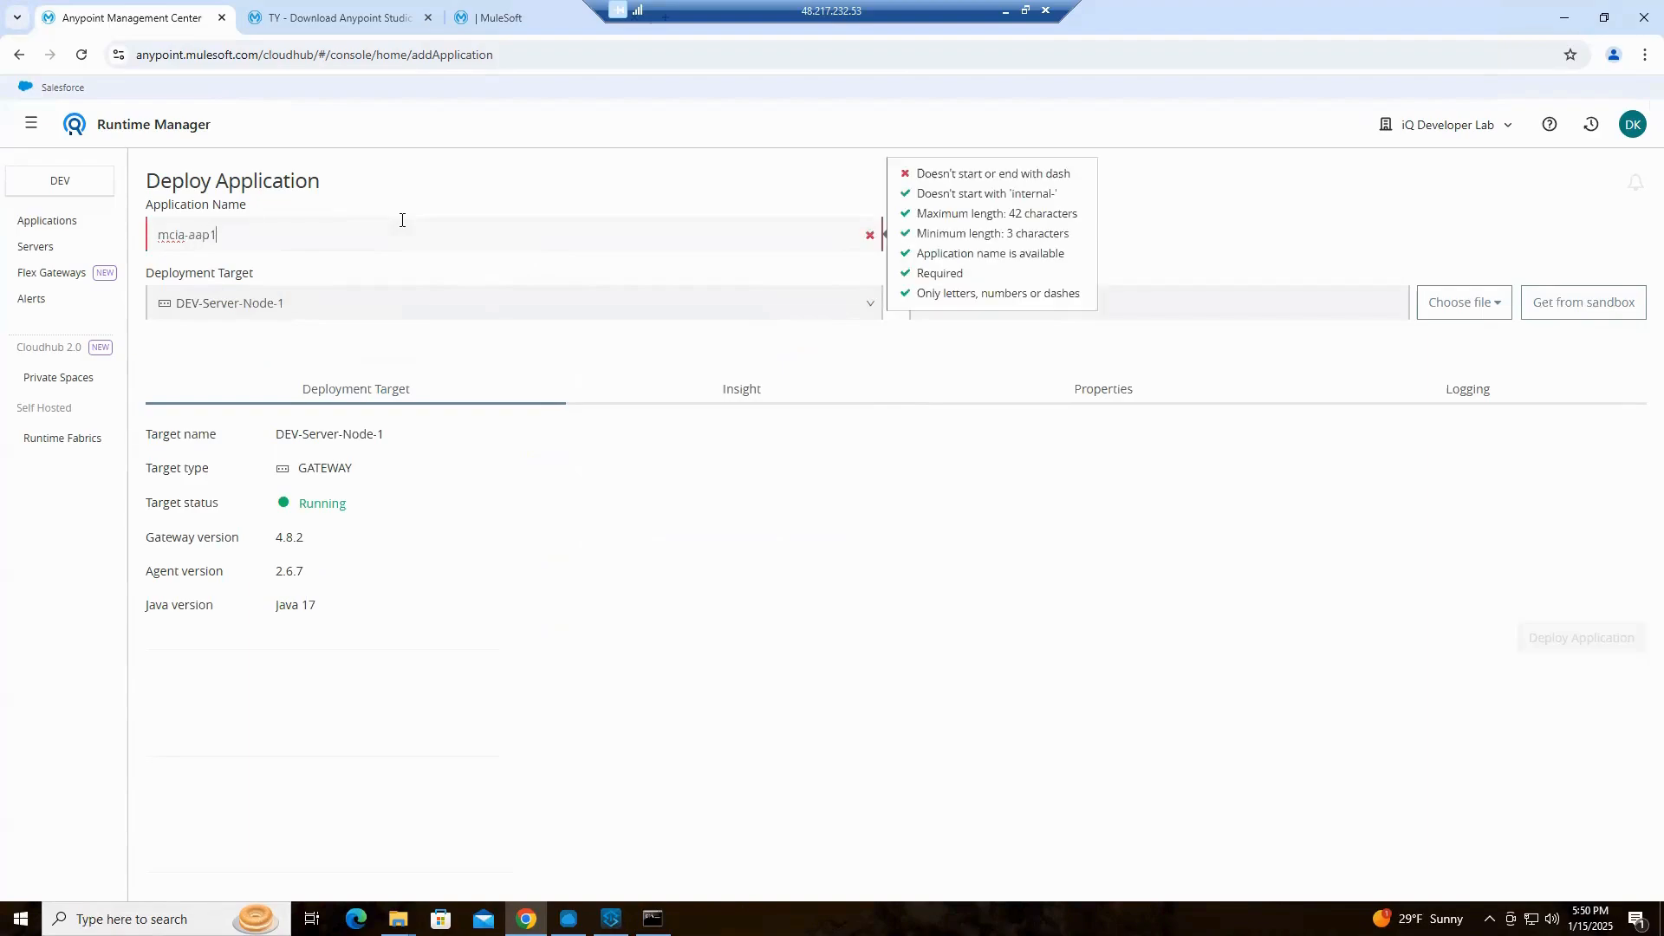
key("BackSpace")
key("BackSpace")
key("BackSpace")
type("pp")
Upload mcia-app1.jar from the Downloads folder as the application file and deploy the application
left_click(1495, 312)
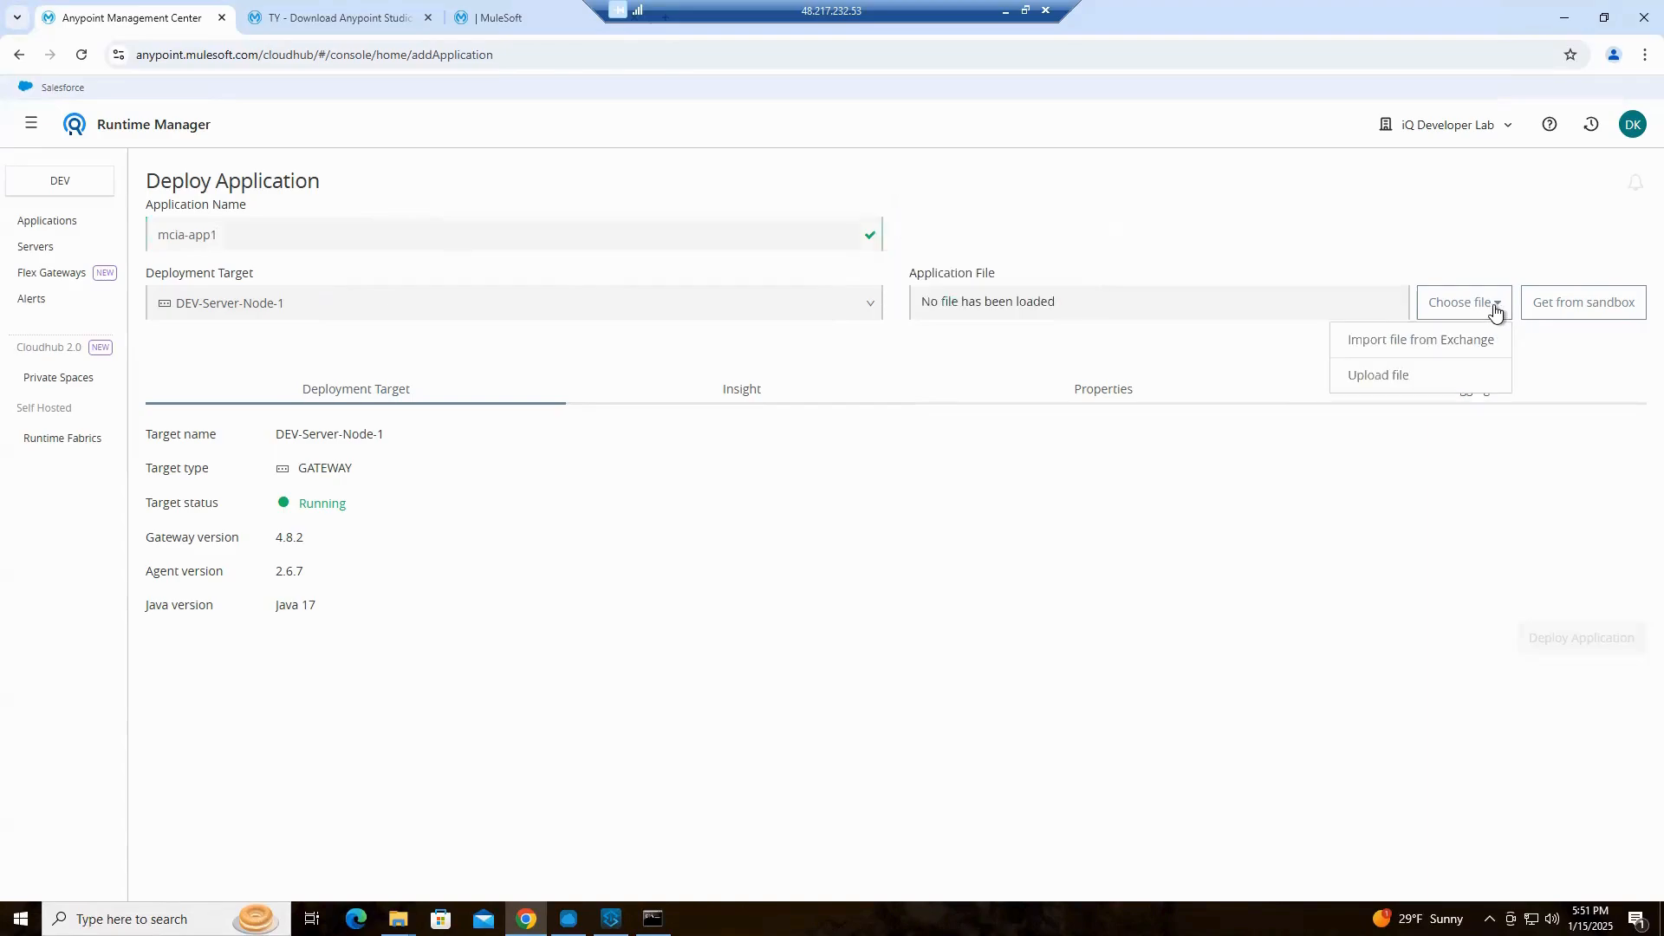
left_click(1404, 380)
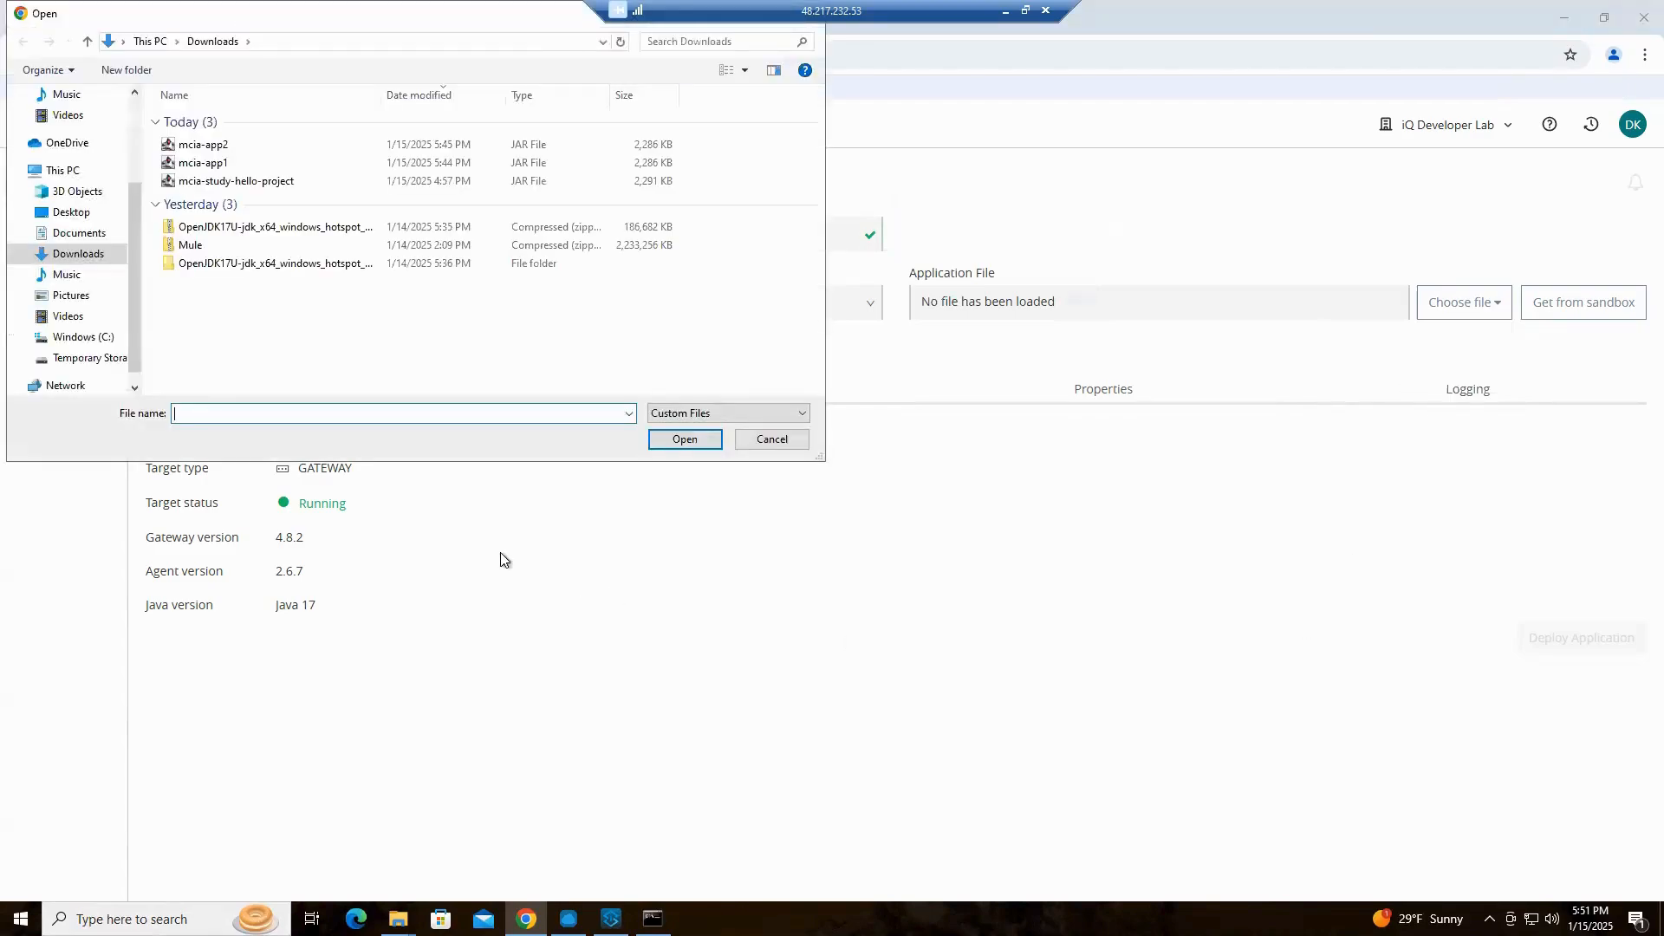
left_click_drag(352, 13, 964, 260)
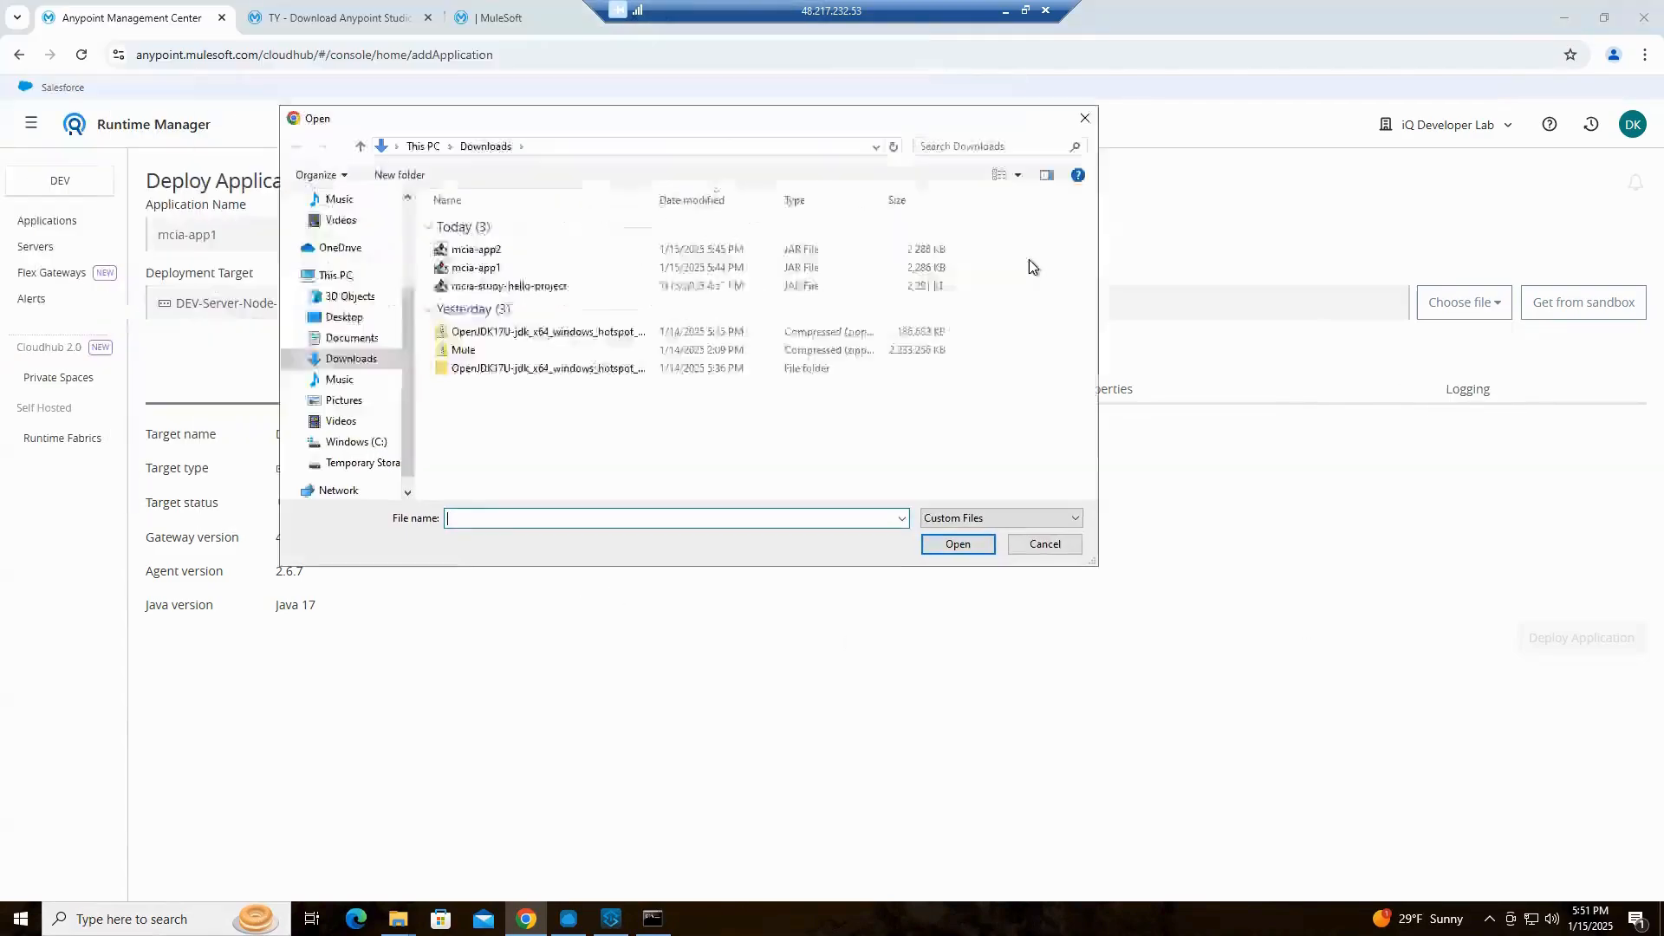
left_click(853, 403)
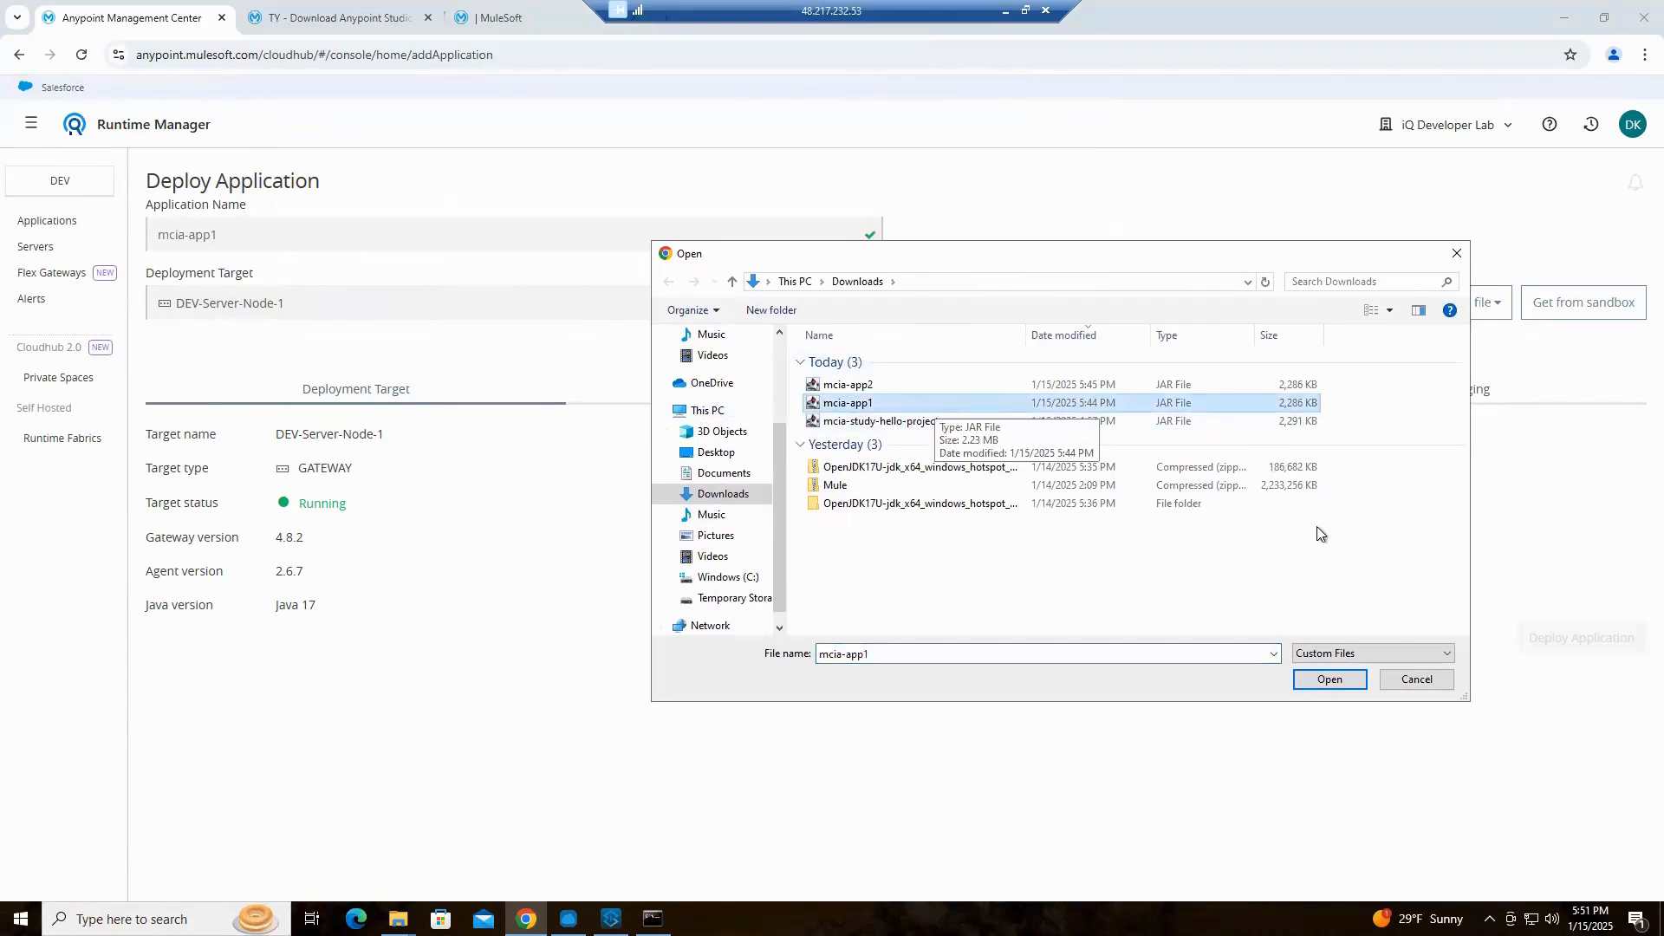
left_click(1330, 680)
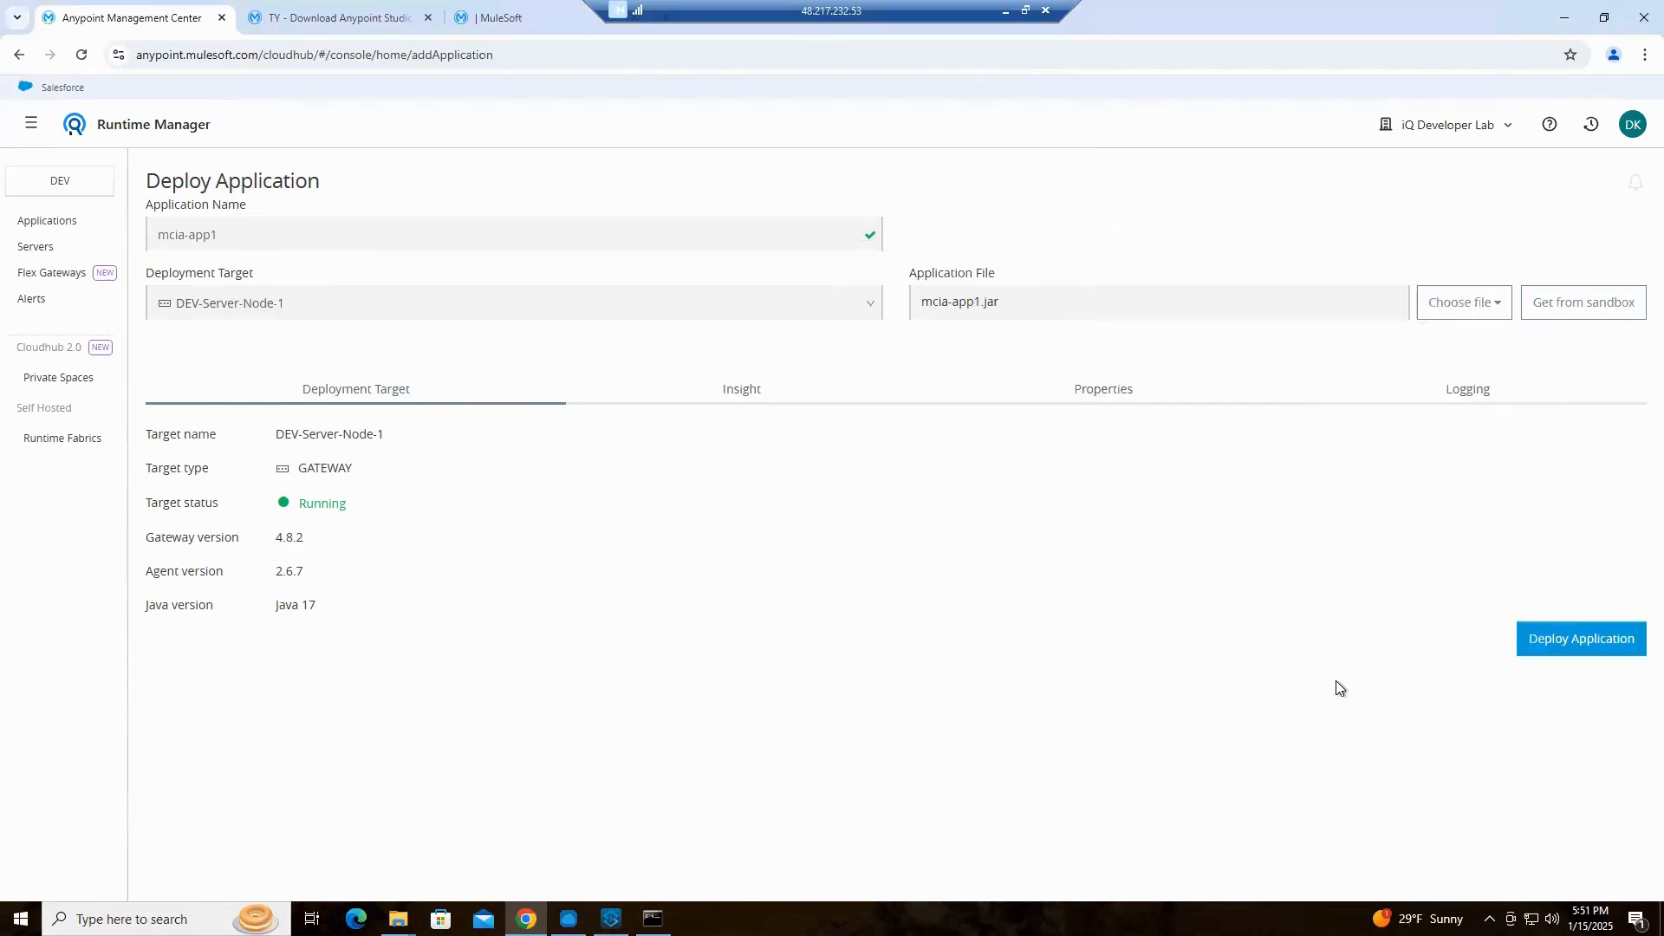
left_click(1565, 646)
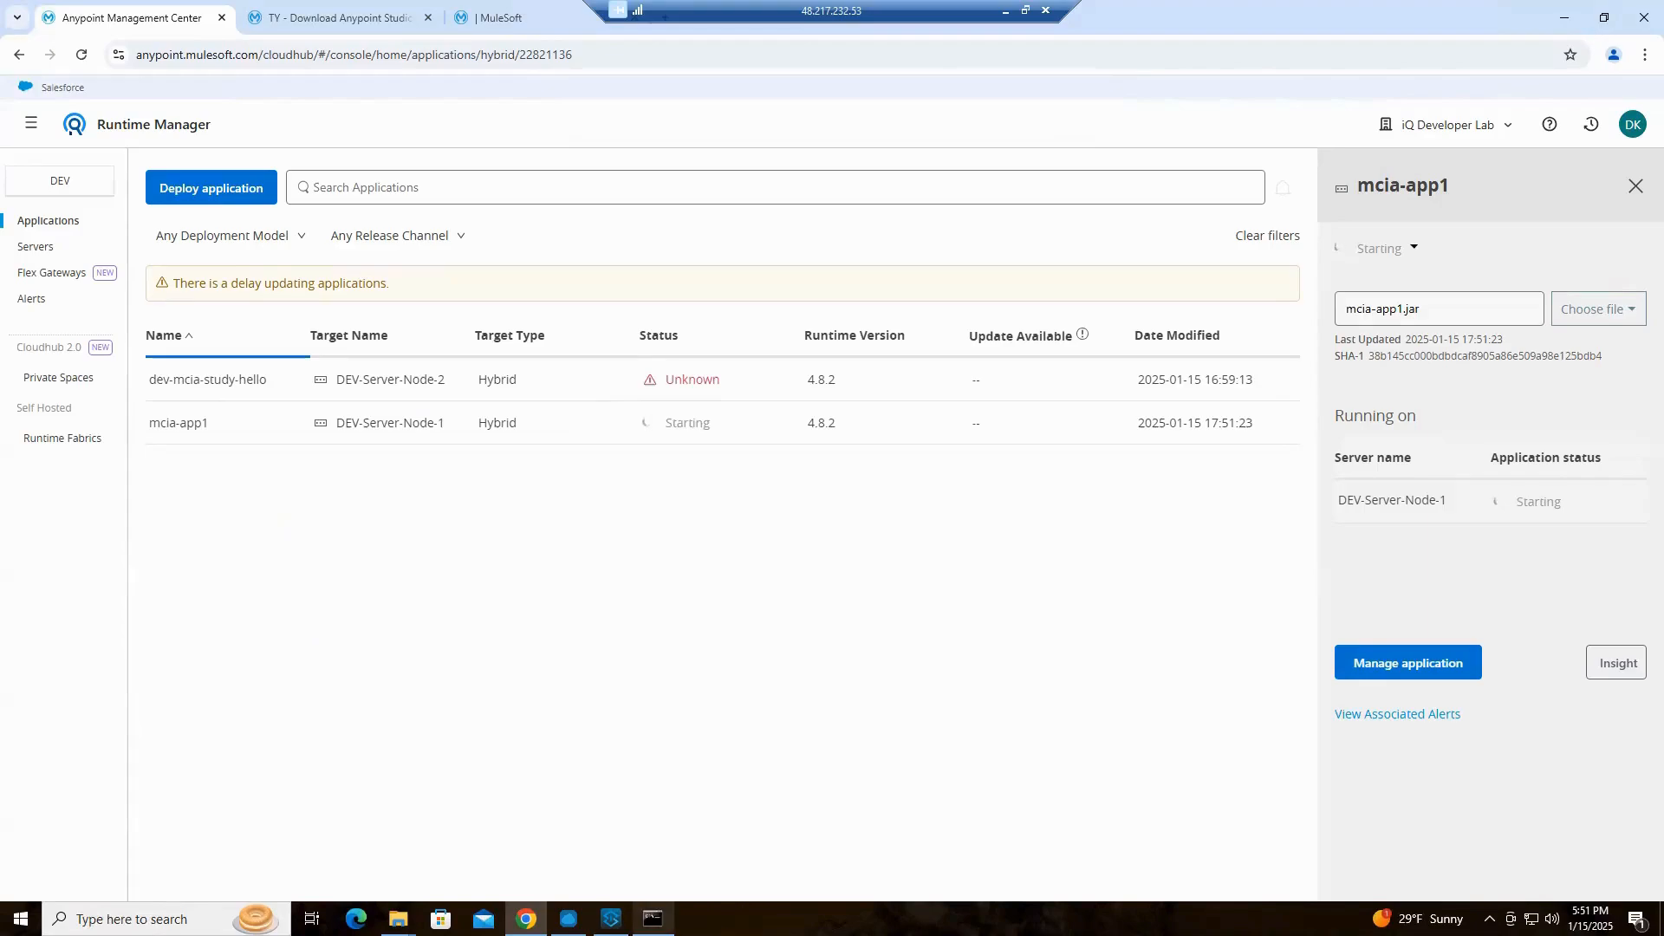
Bring up the Mule runtime console and check the startup log of mcia-app1
left_click(653, 919)
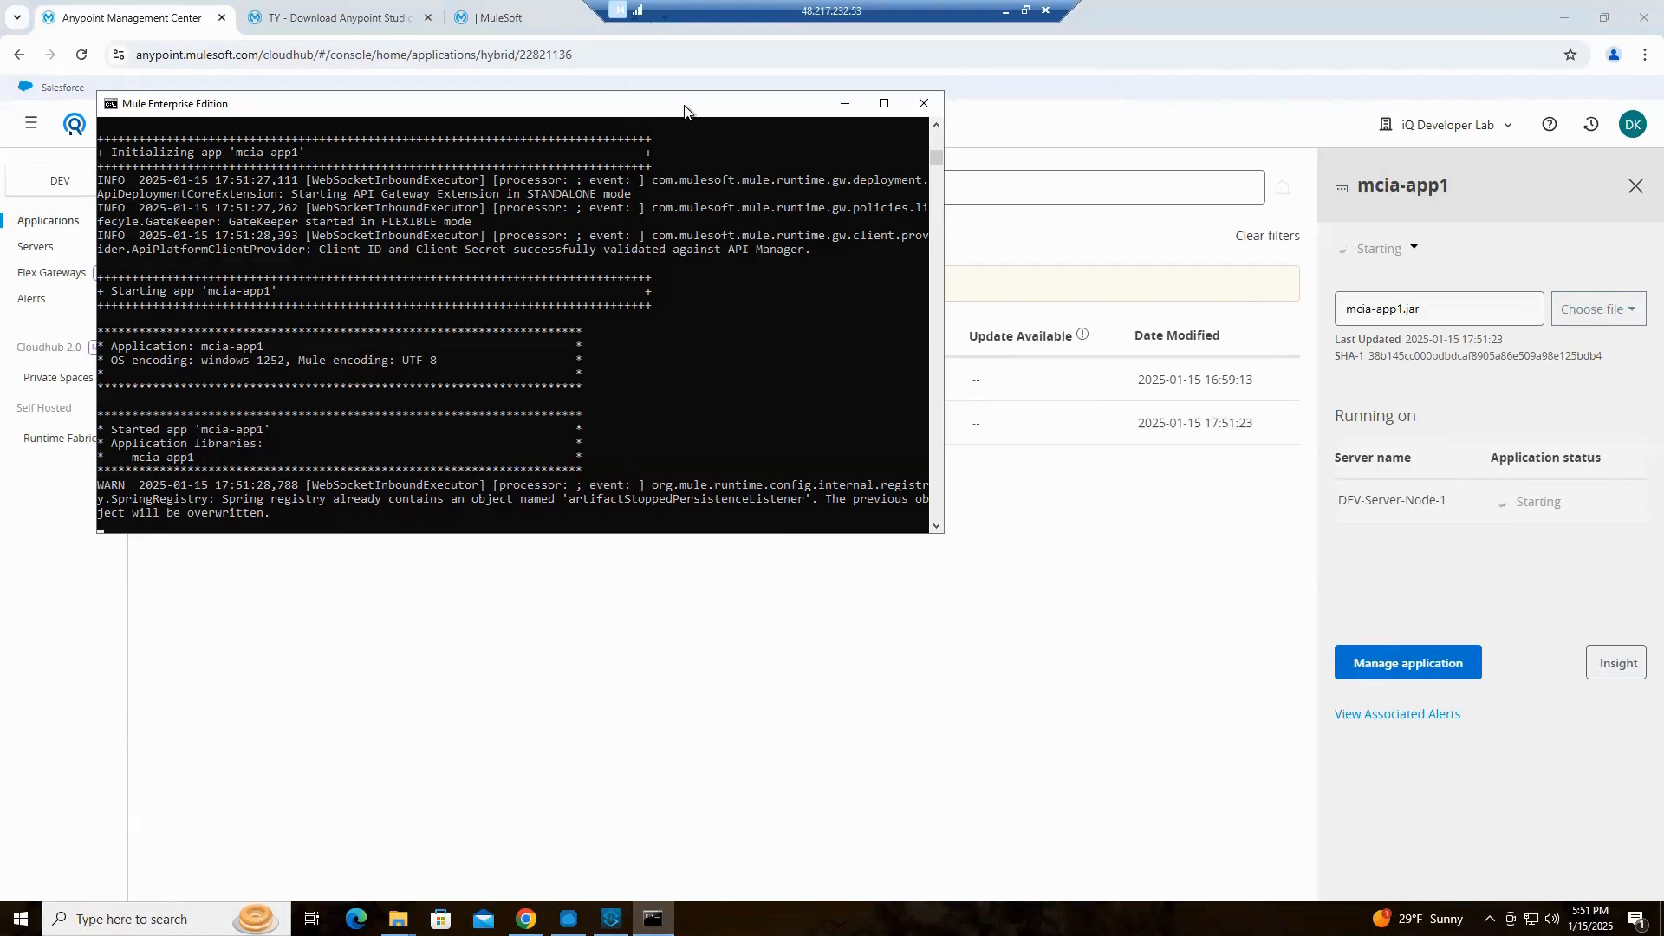
left_click_drag(671, 118, 826, 426)
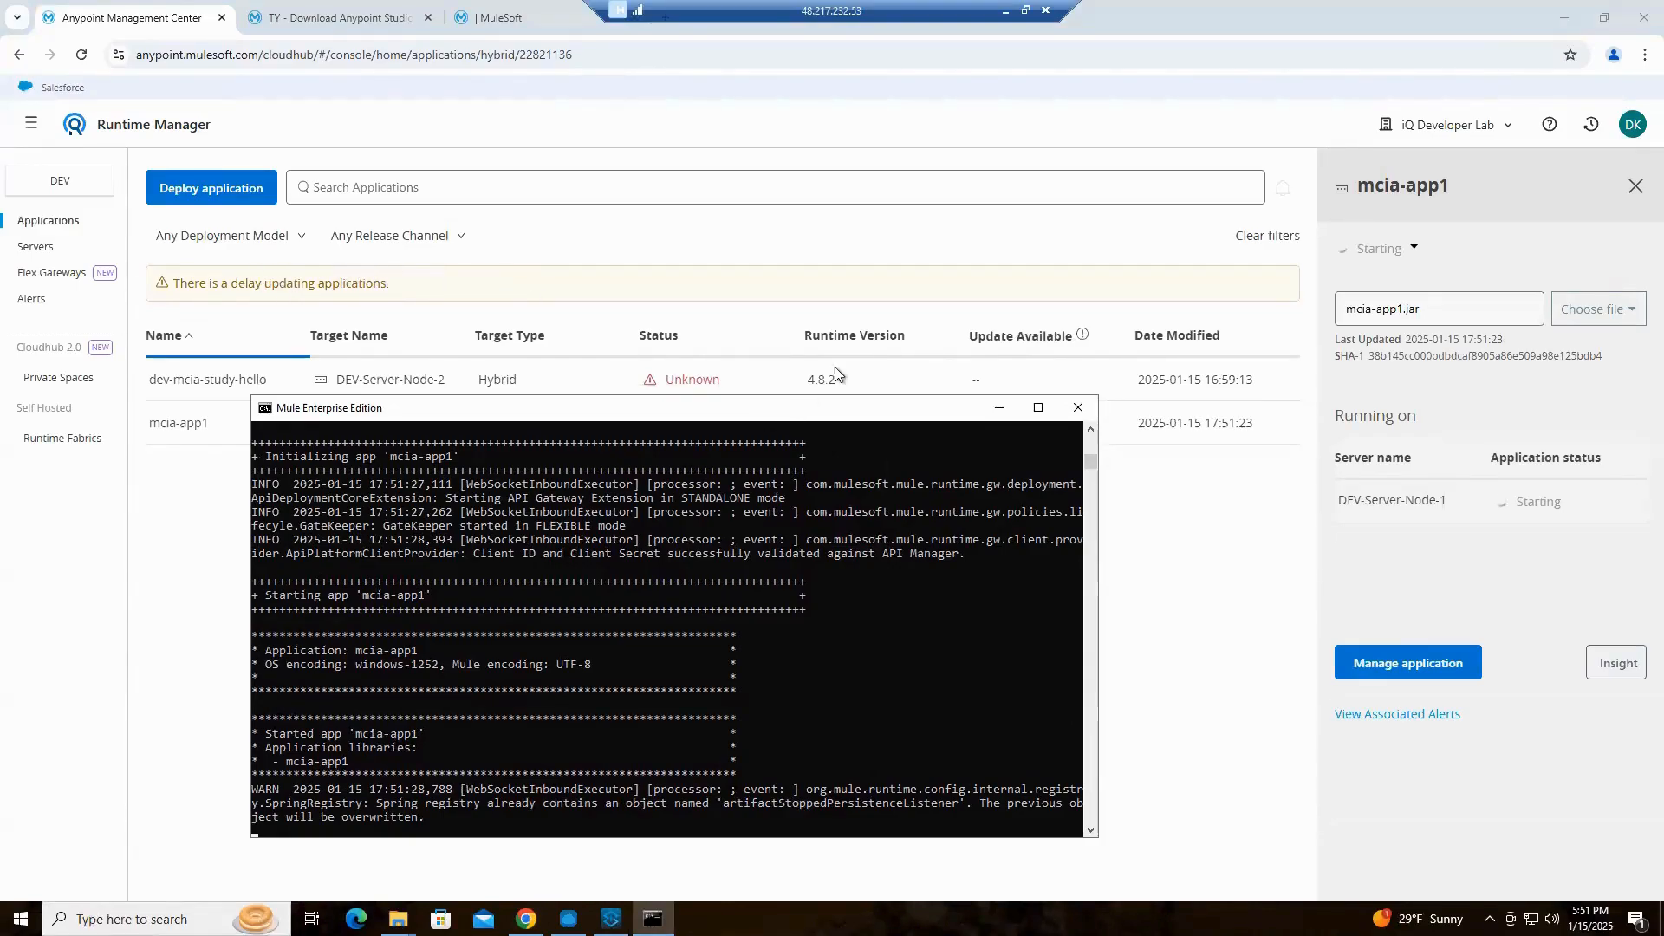
left_click_drag(834, 367, 731, 446)
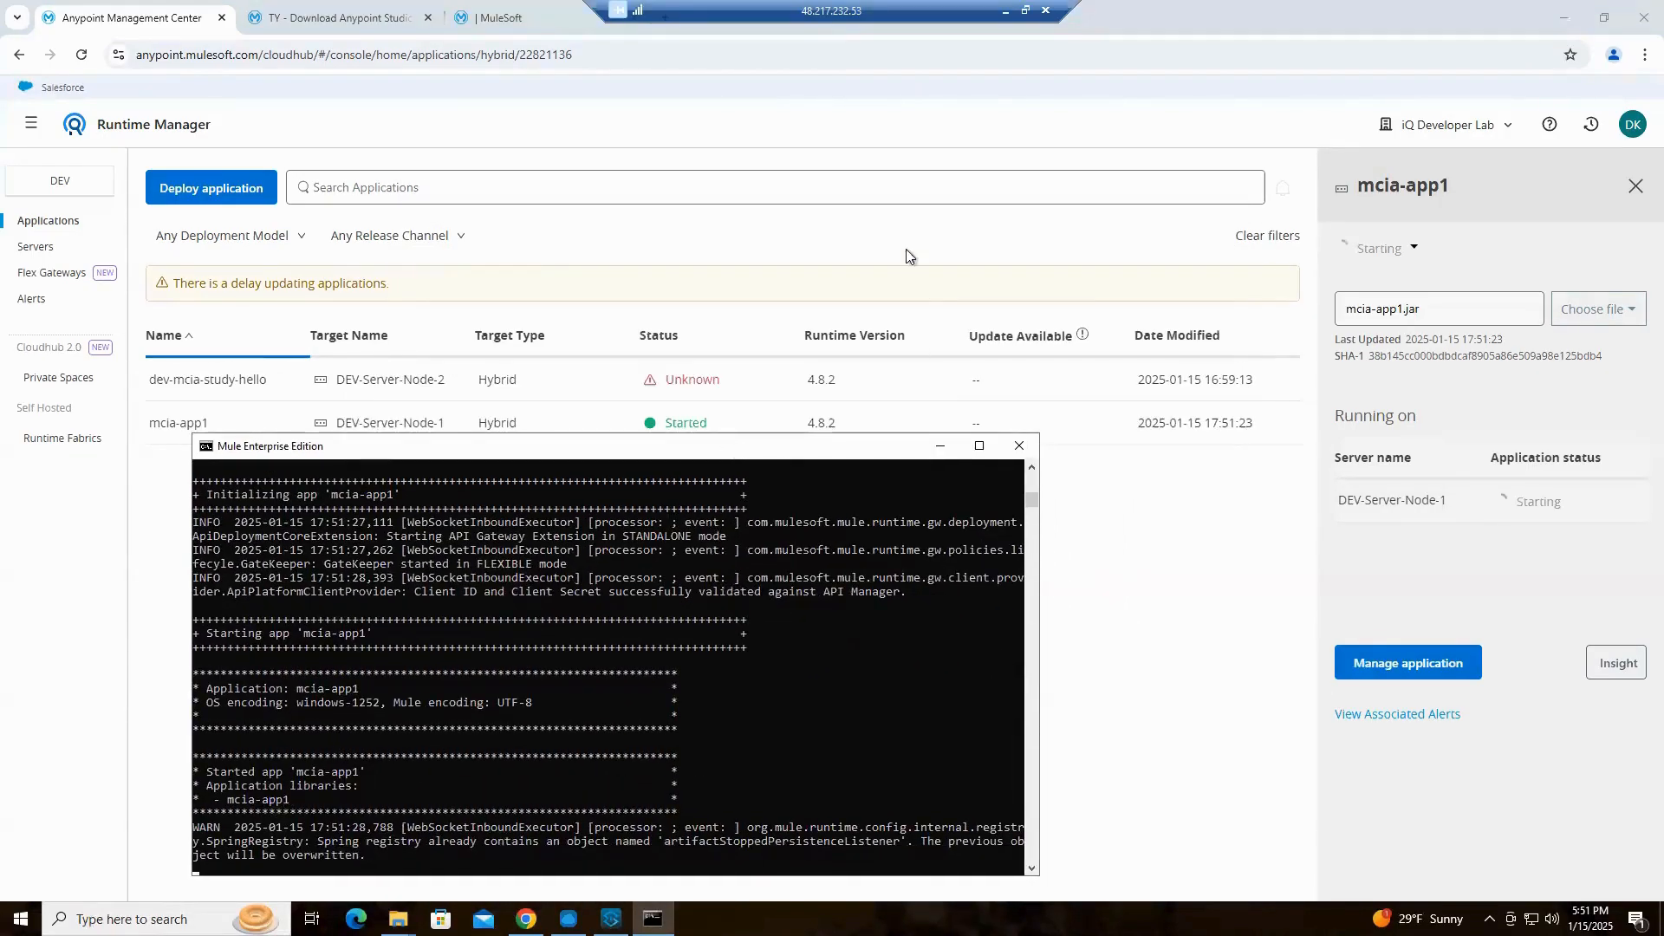
left_click_drag(906, 249, 903, 319)
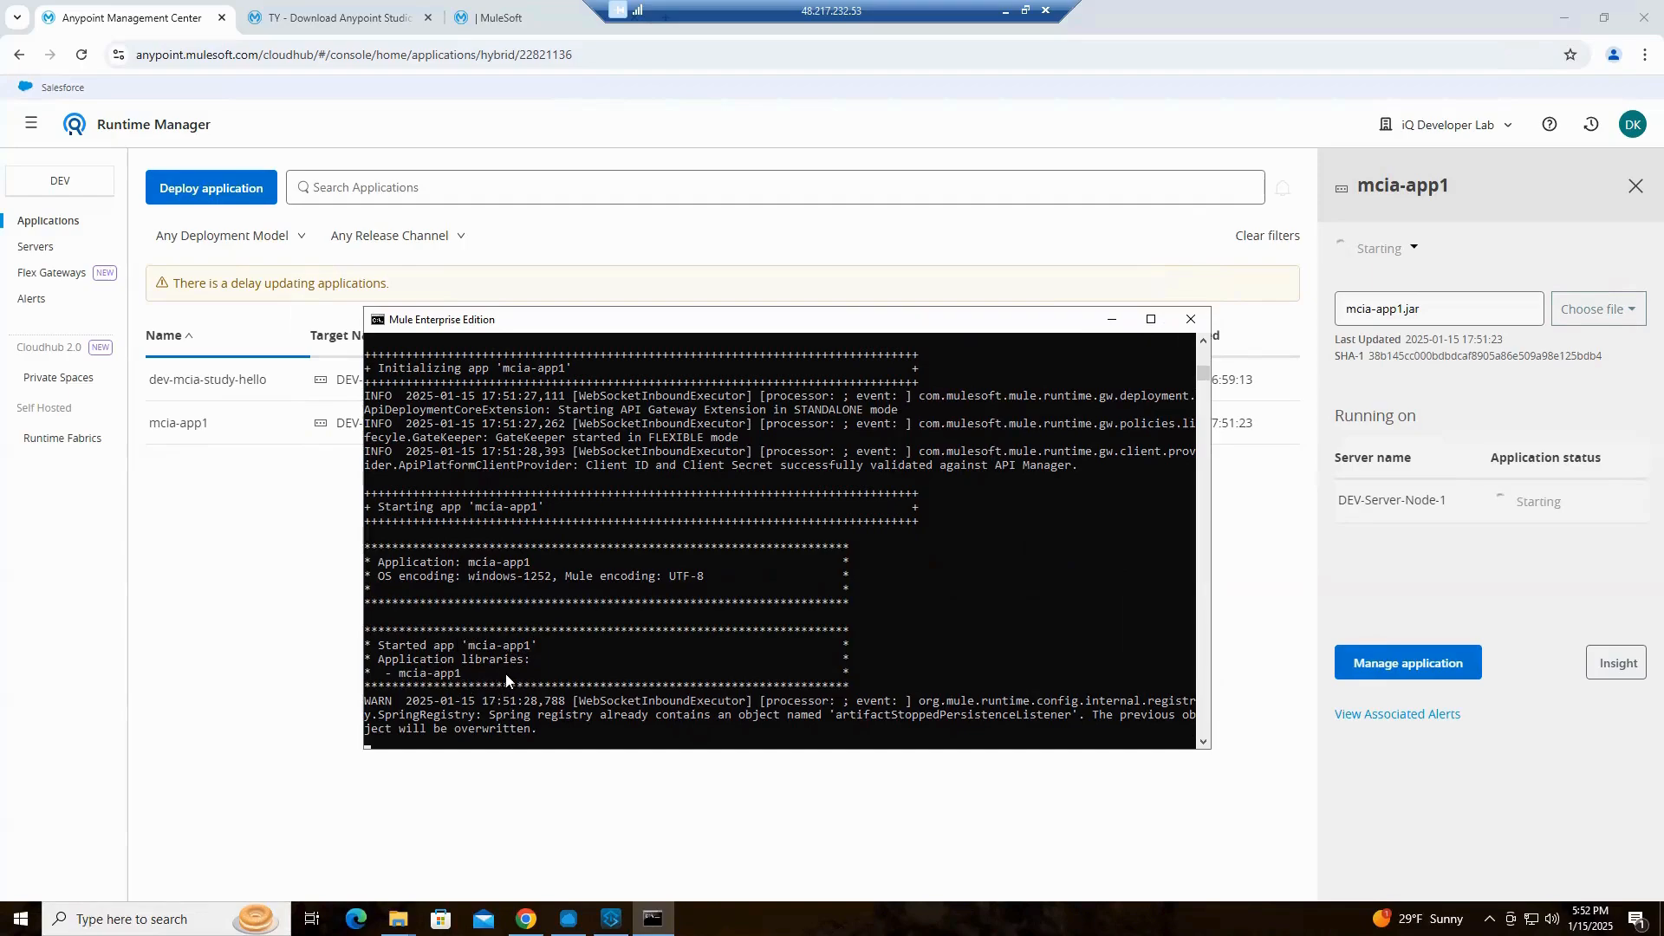
Start a new application deployment named mcia-app2 with the hybrid server DEV-Server-Node-1 as target
left_click(204, 199)
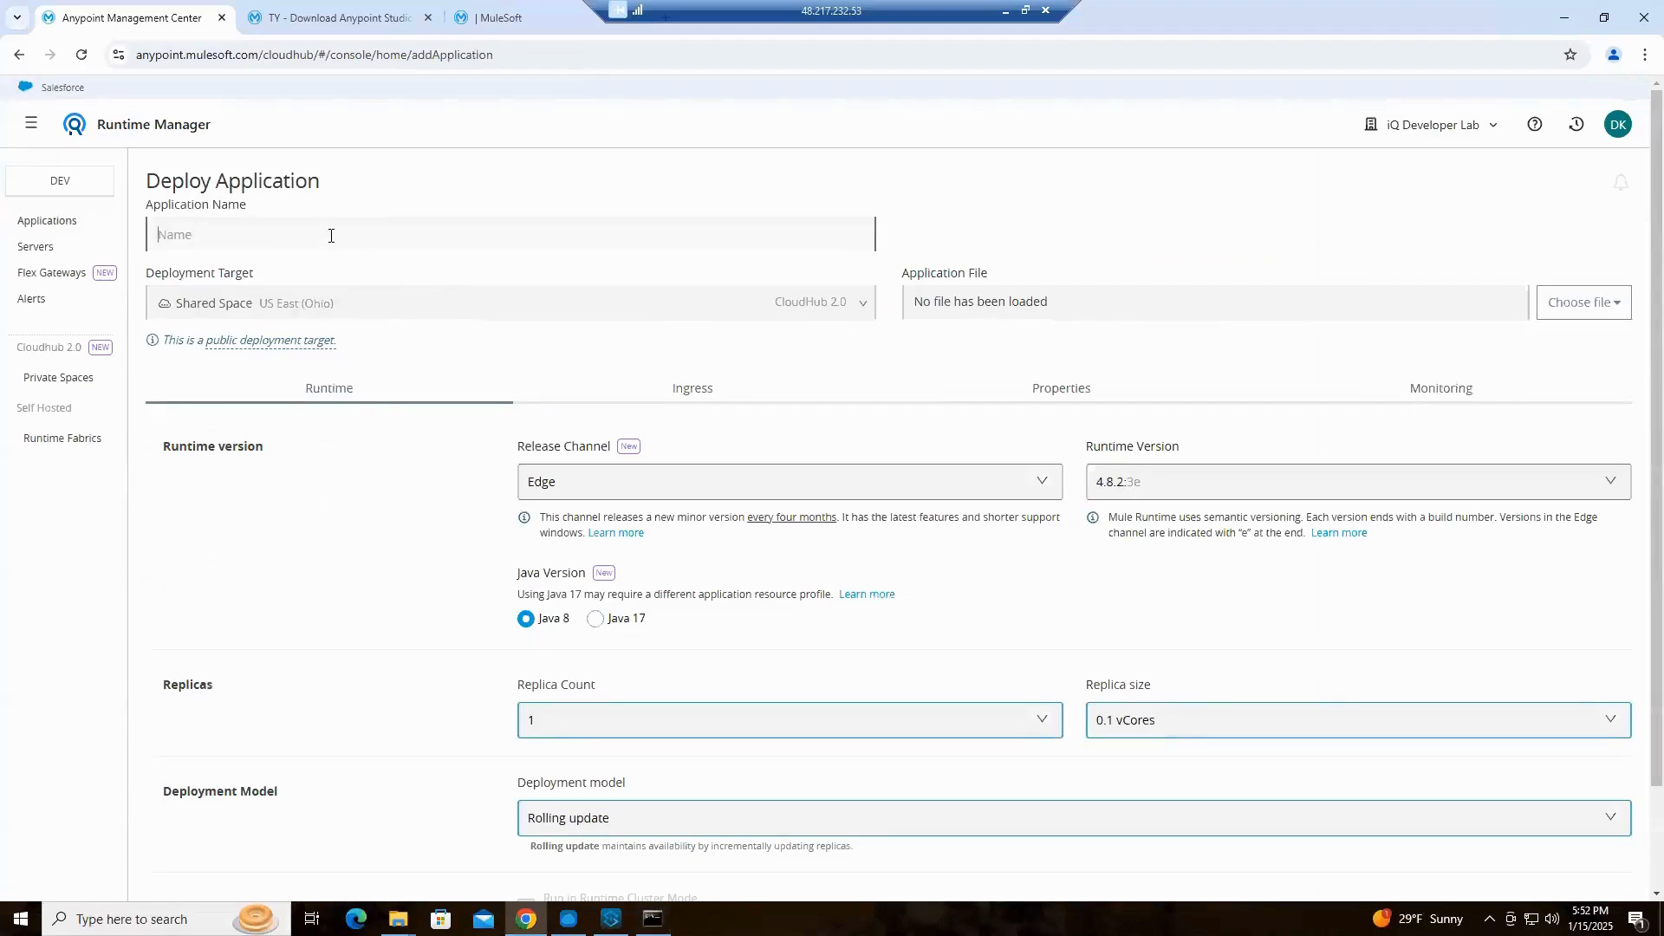
left_click(346, 308)
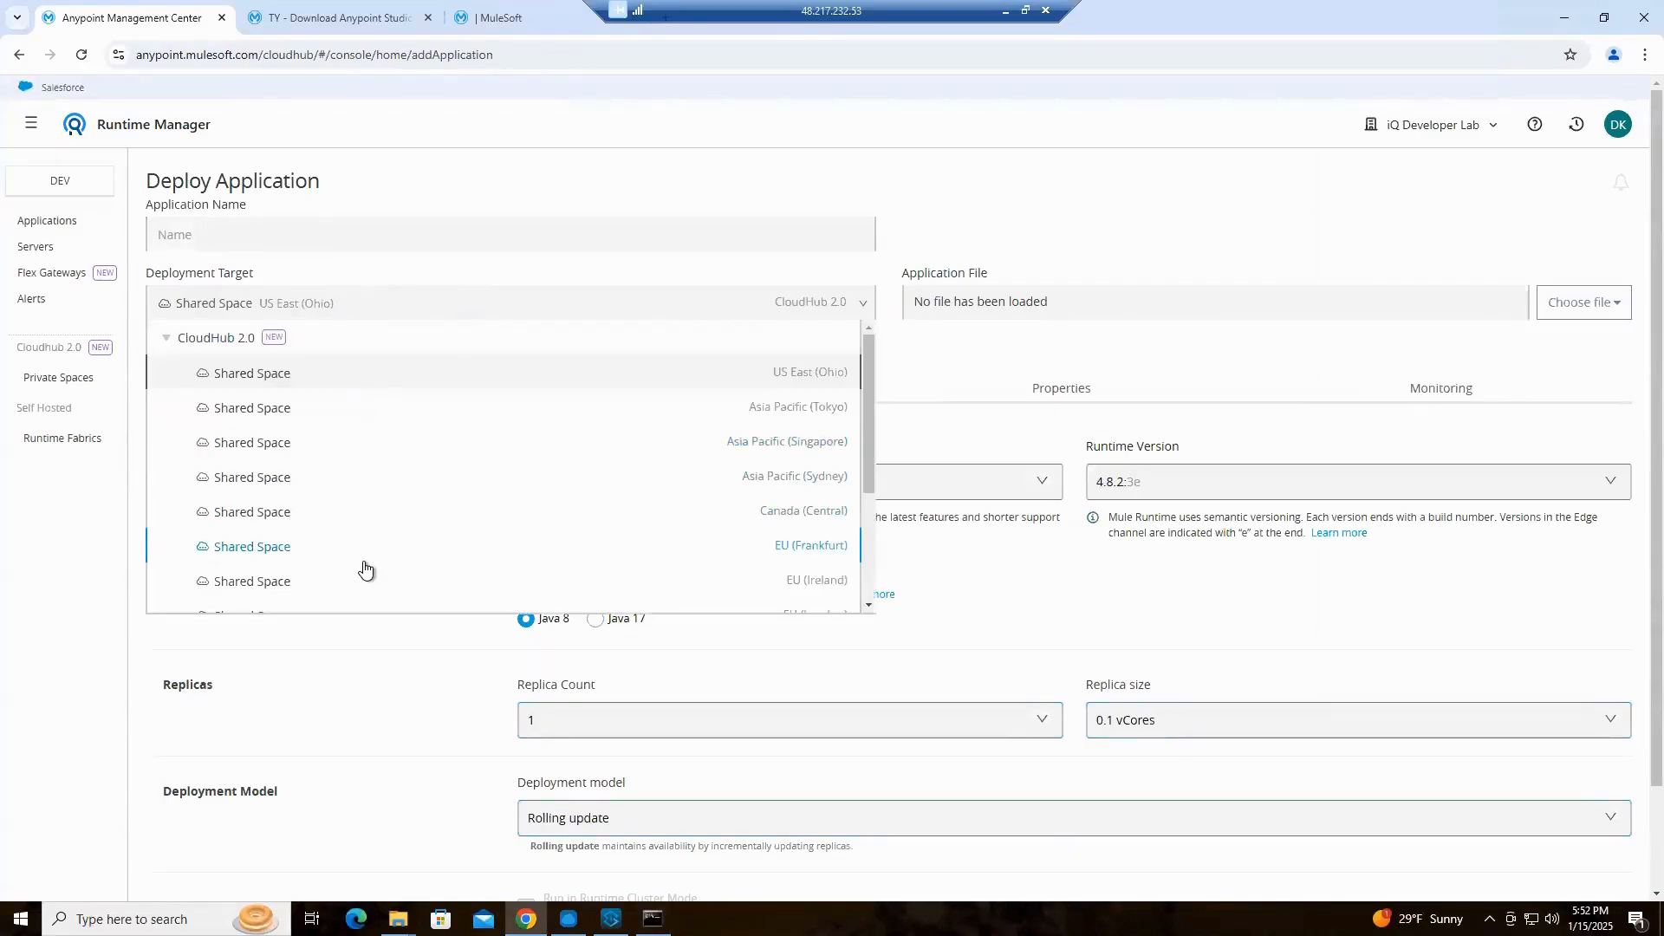
scroll(360, 568, "down", 3)
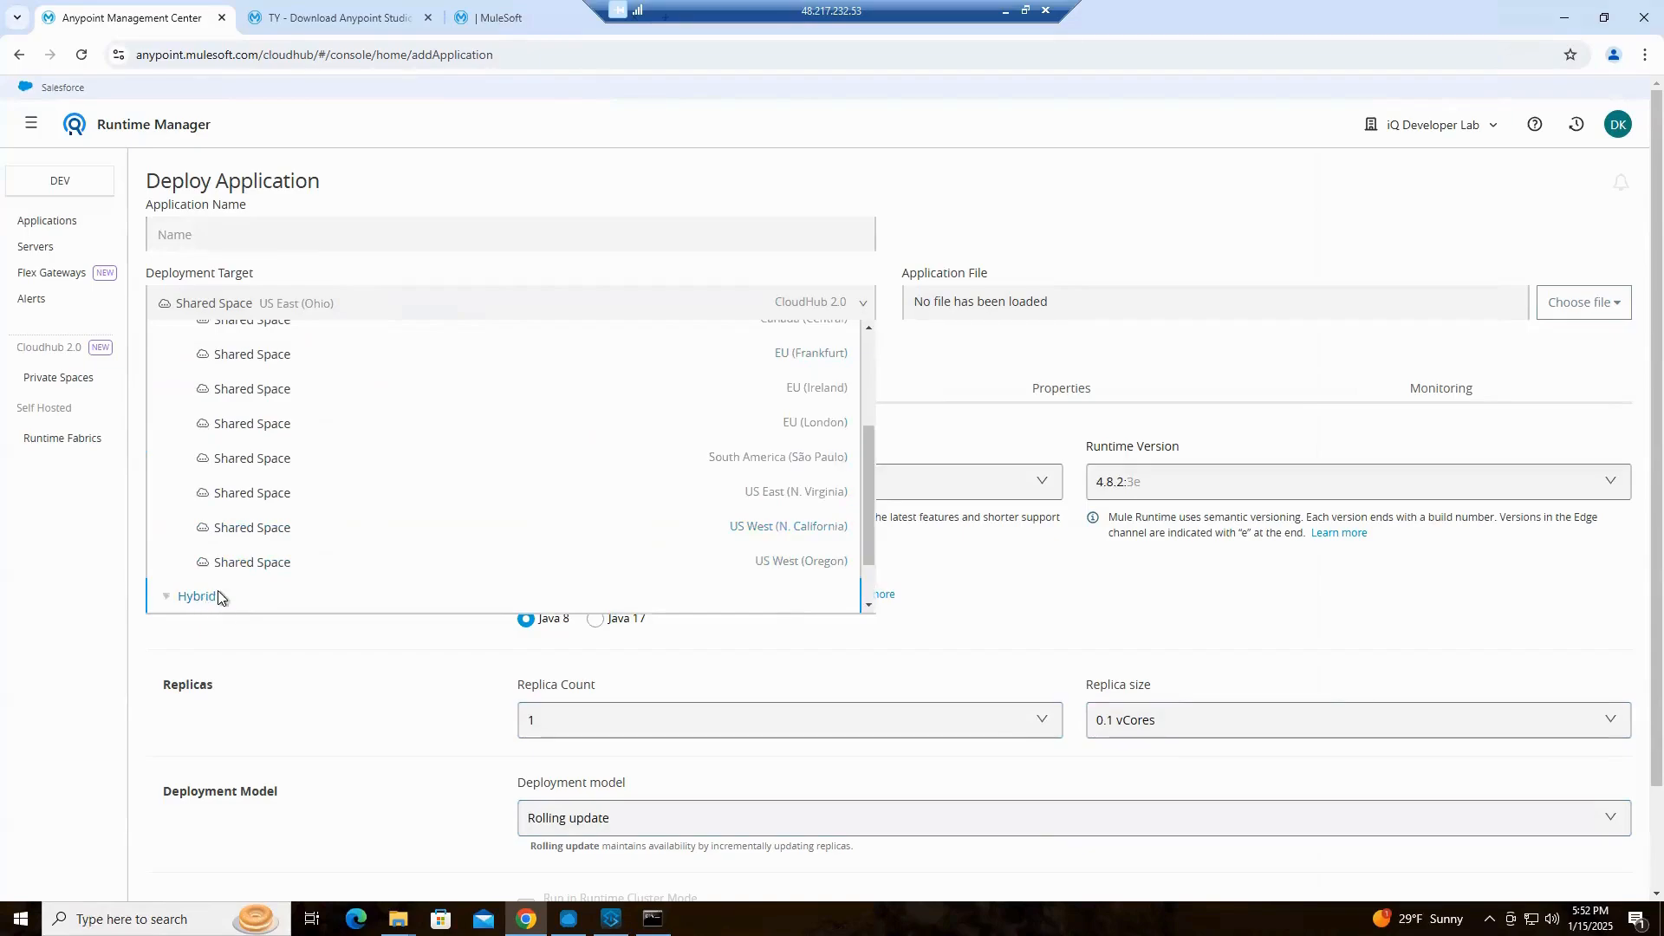
left_click(204, 602)
left_click(252, 553)
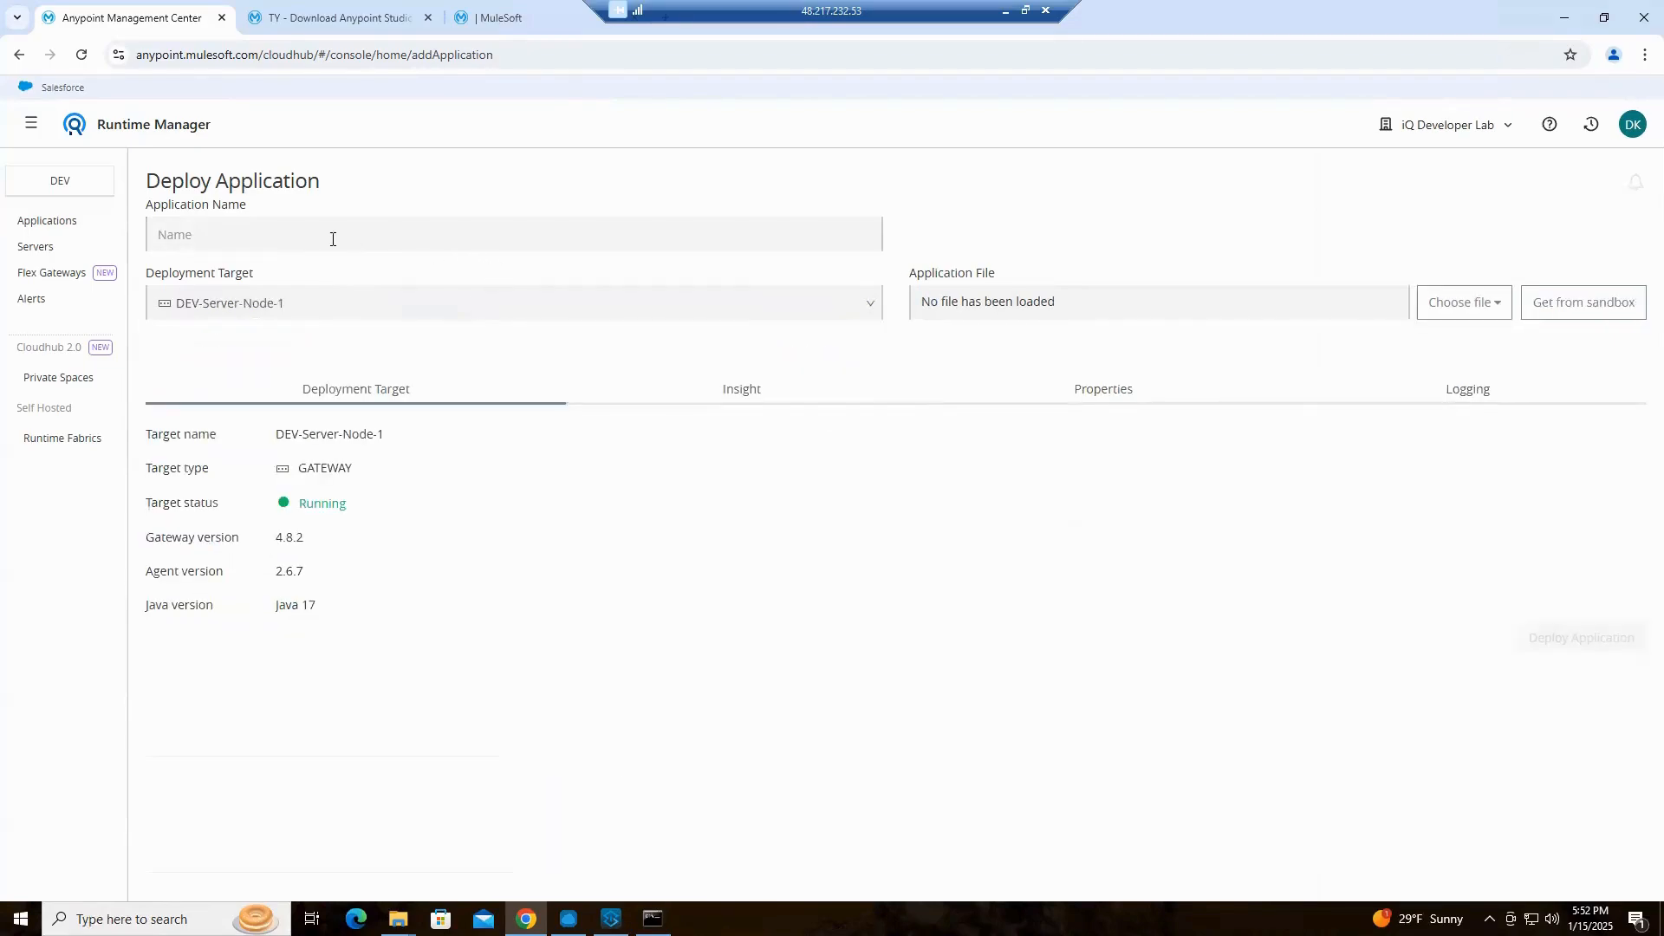
left_click(338, 234)
type("mcia-app2")
Deploy the application with mcia-app2.jar from the Downloads folder and check its startup in the Mule runtime console
left_click(1455, 315)
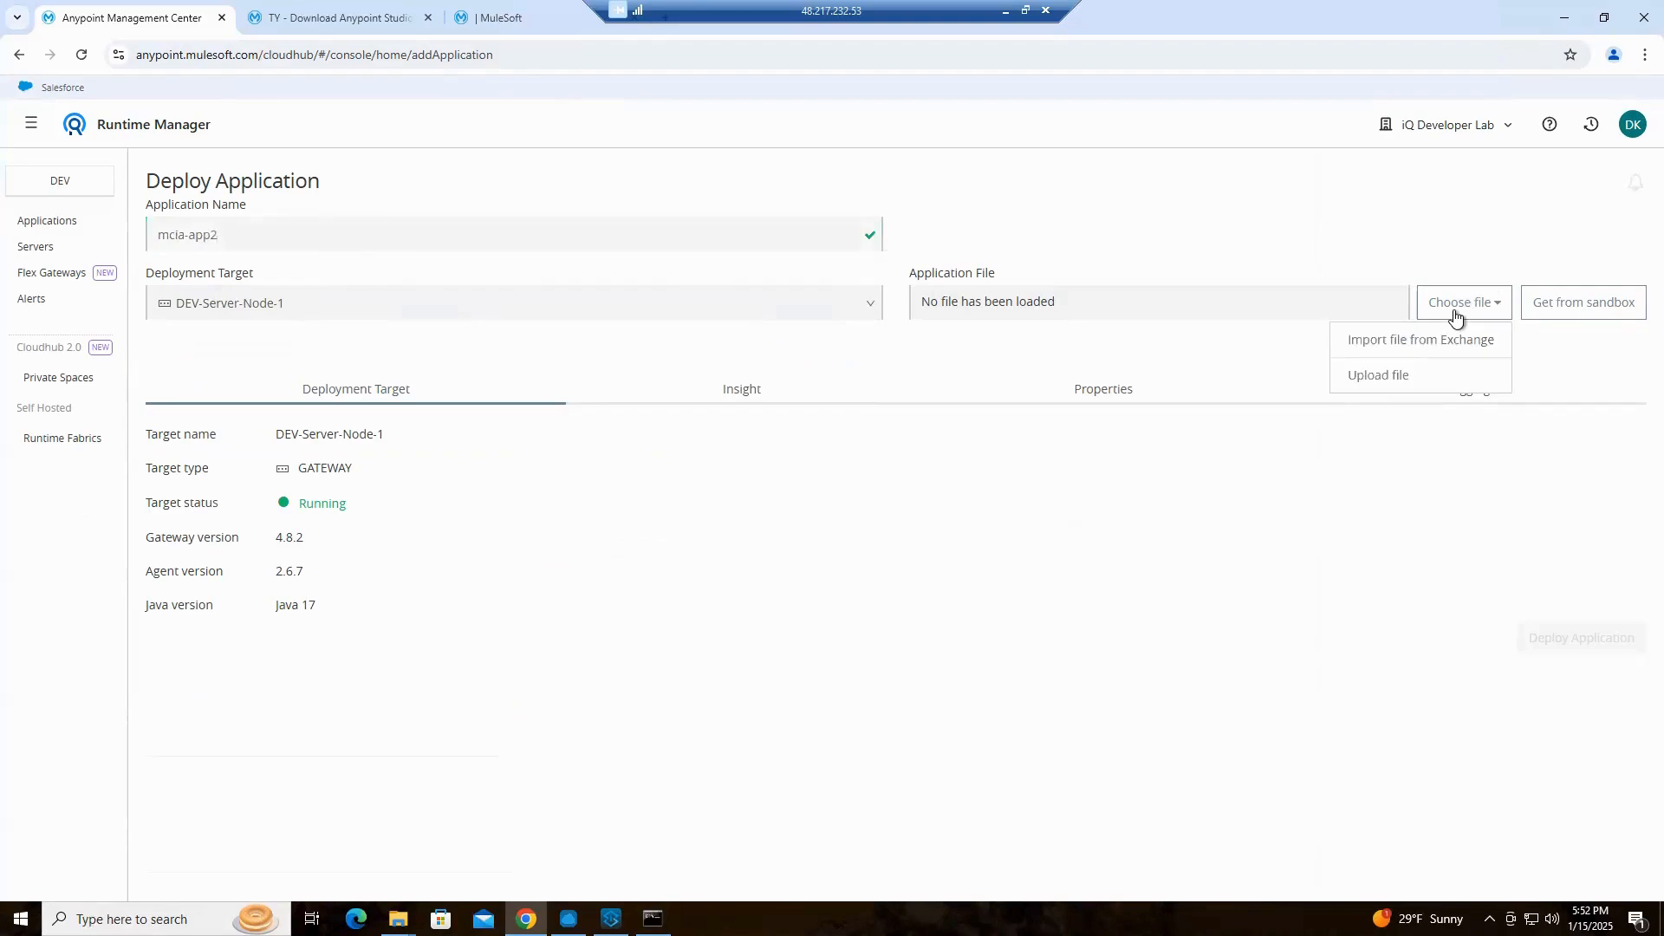
left_click(1377, 379)
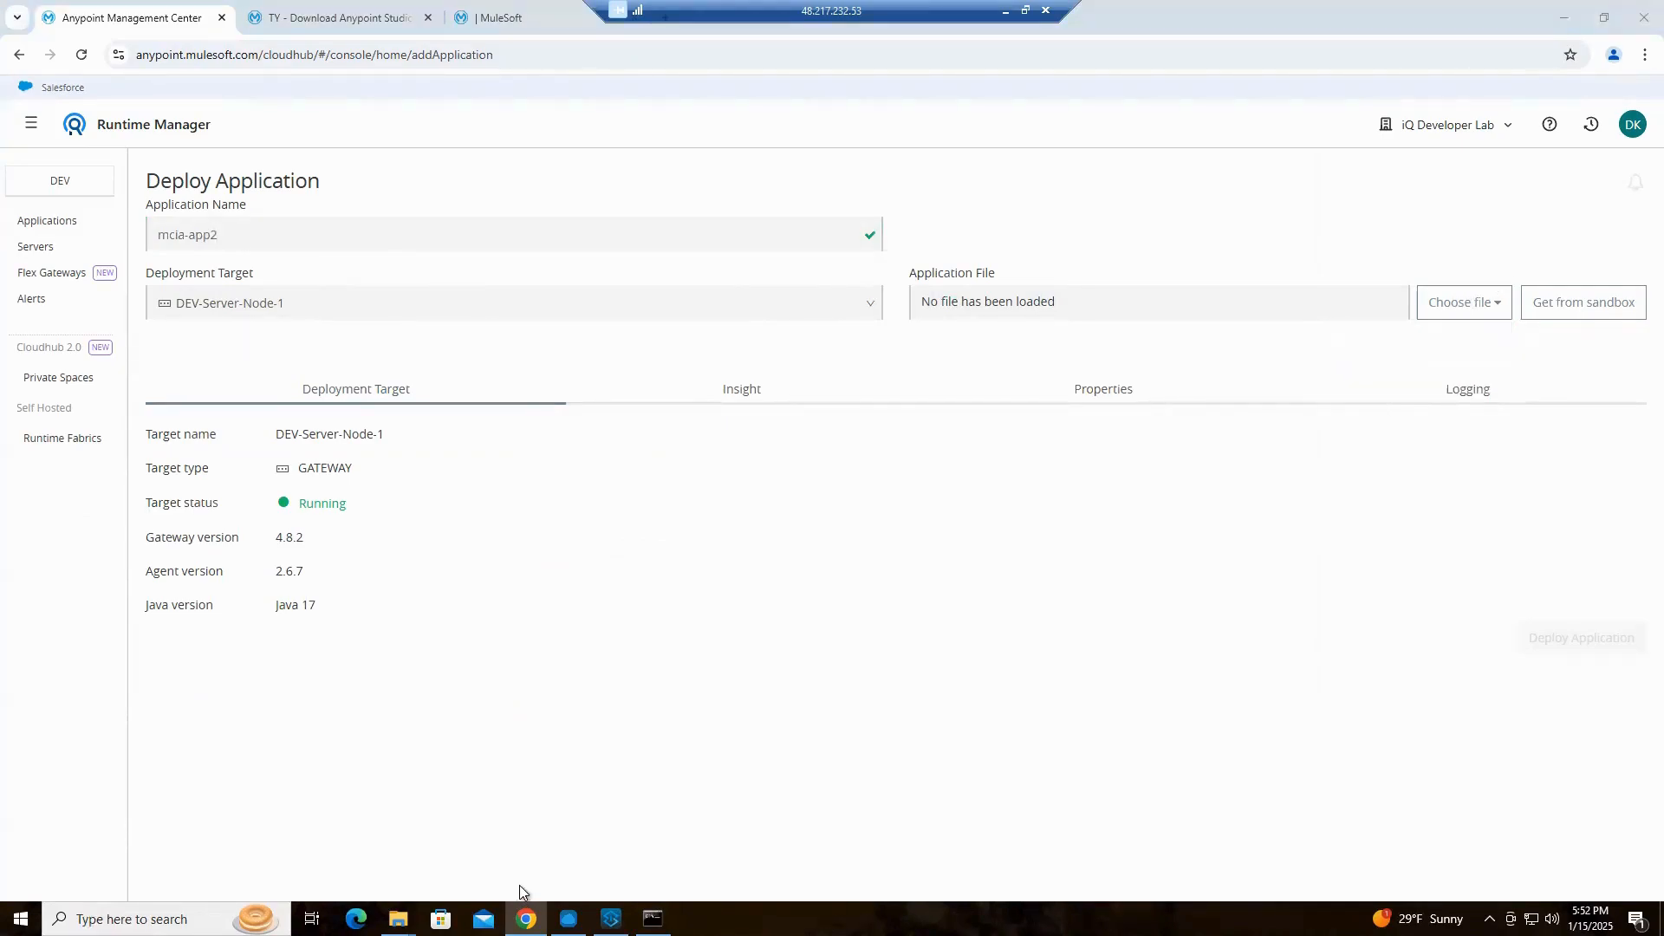
left_click(847, 385)
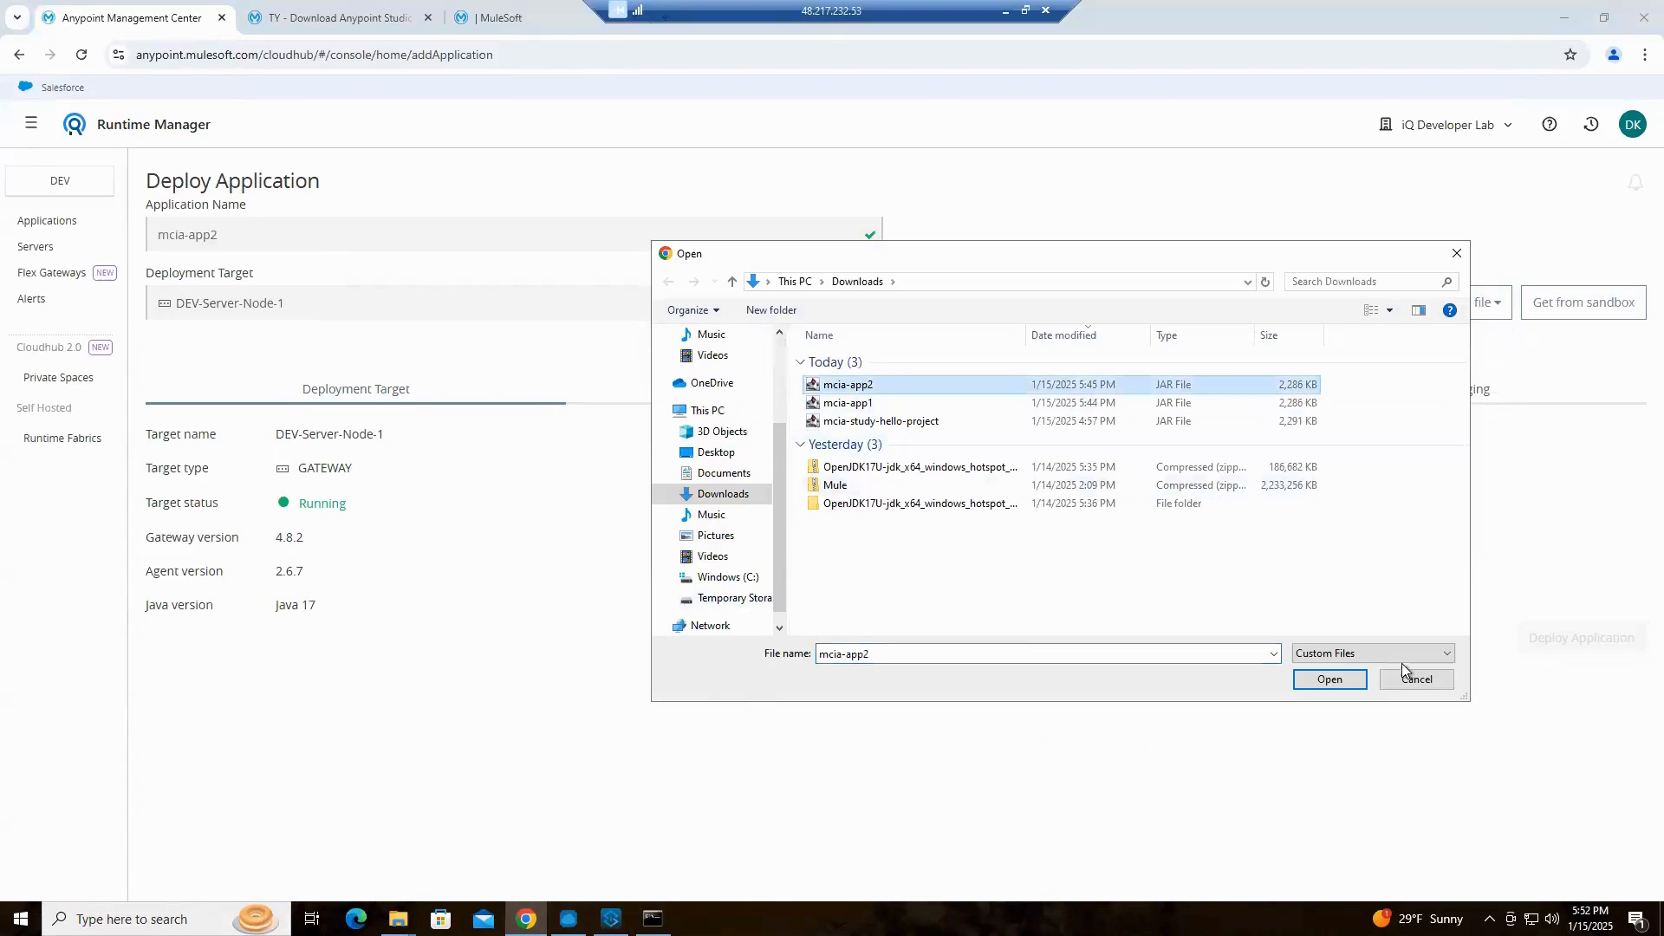
left_click(1327, 678)
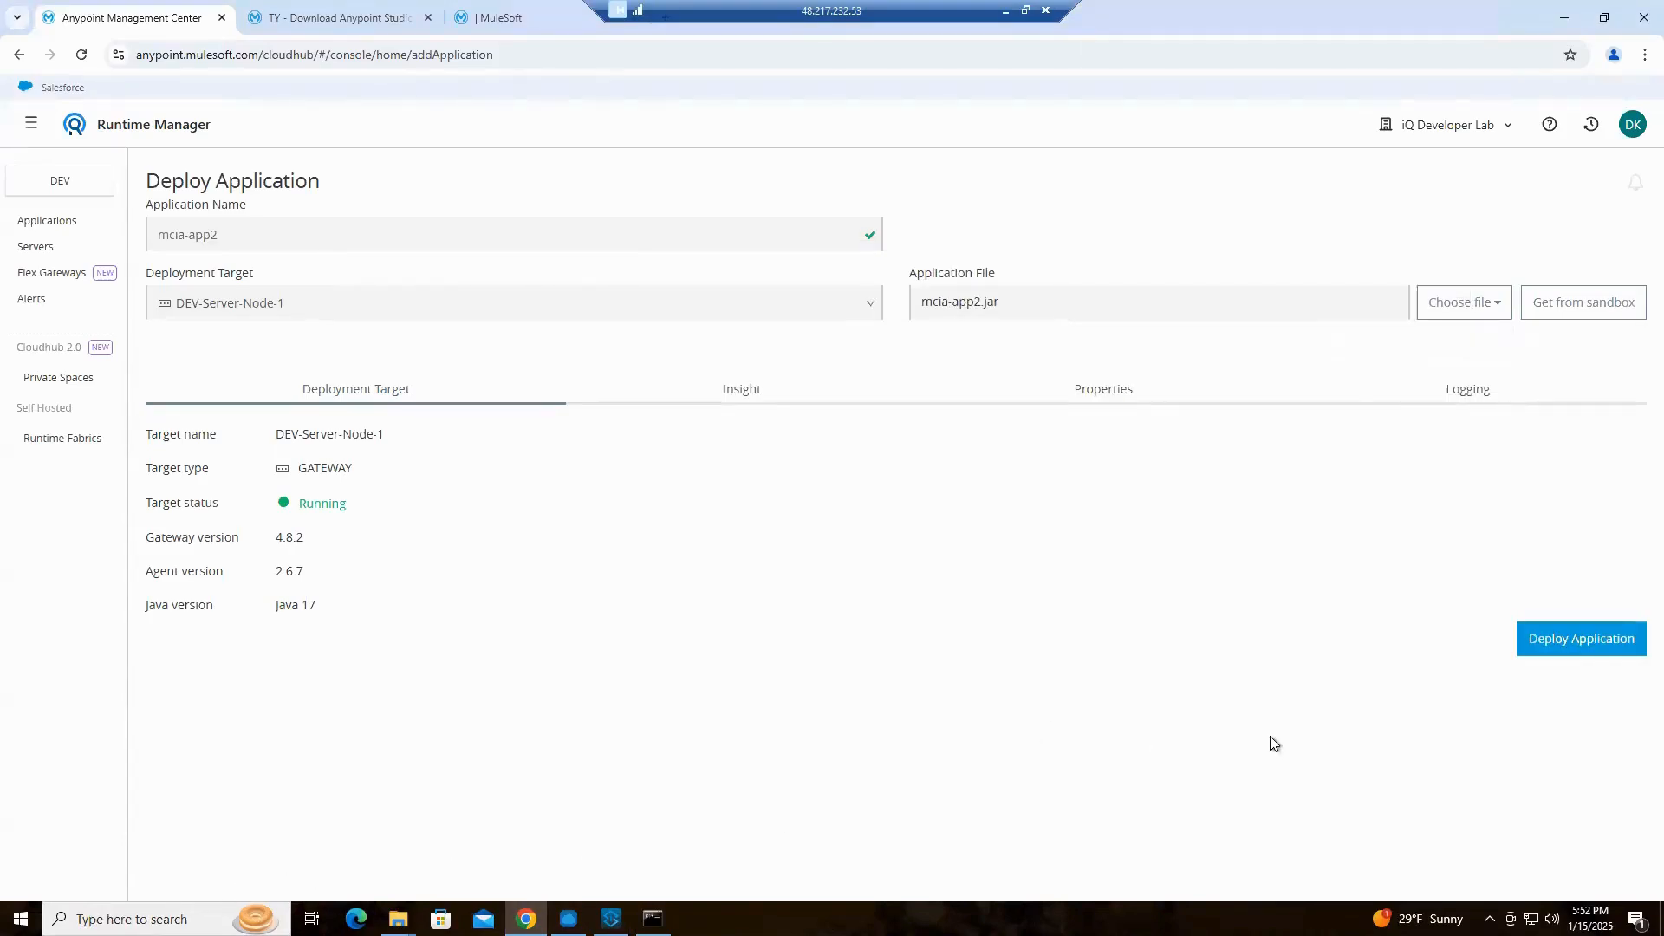
left_click(1568, 646)
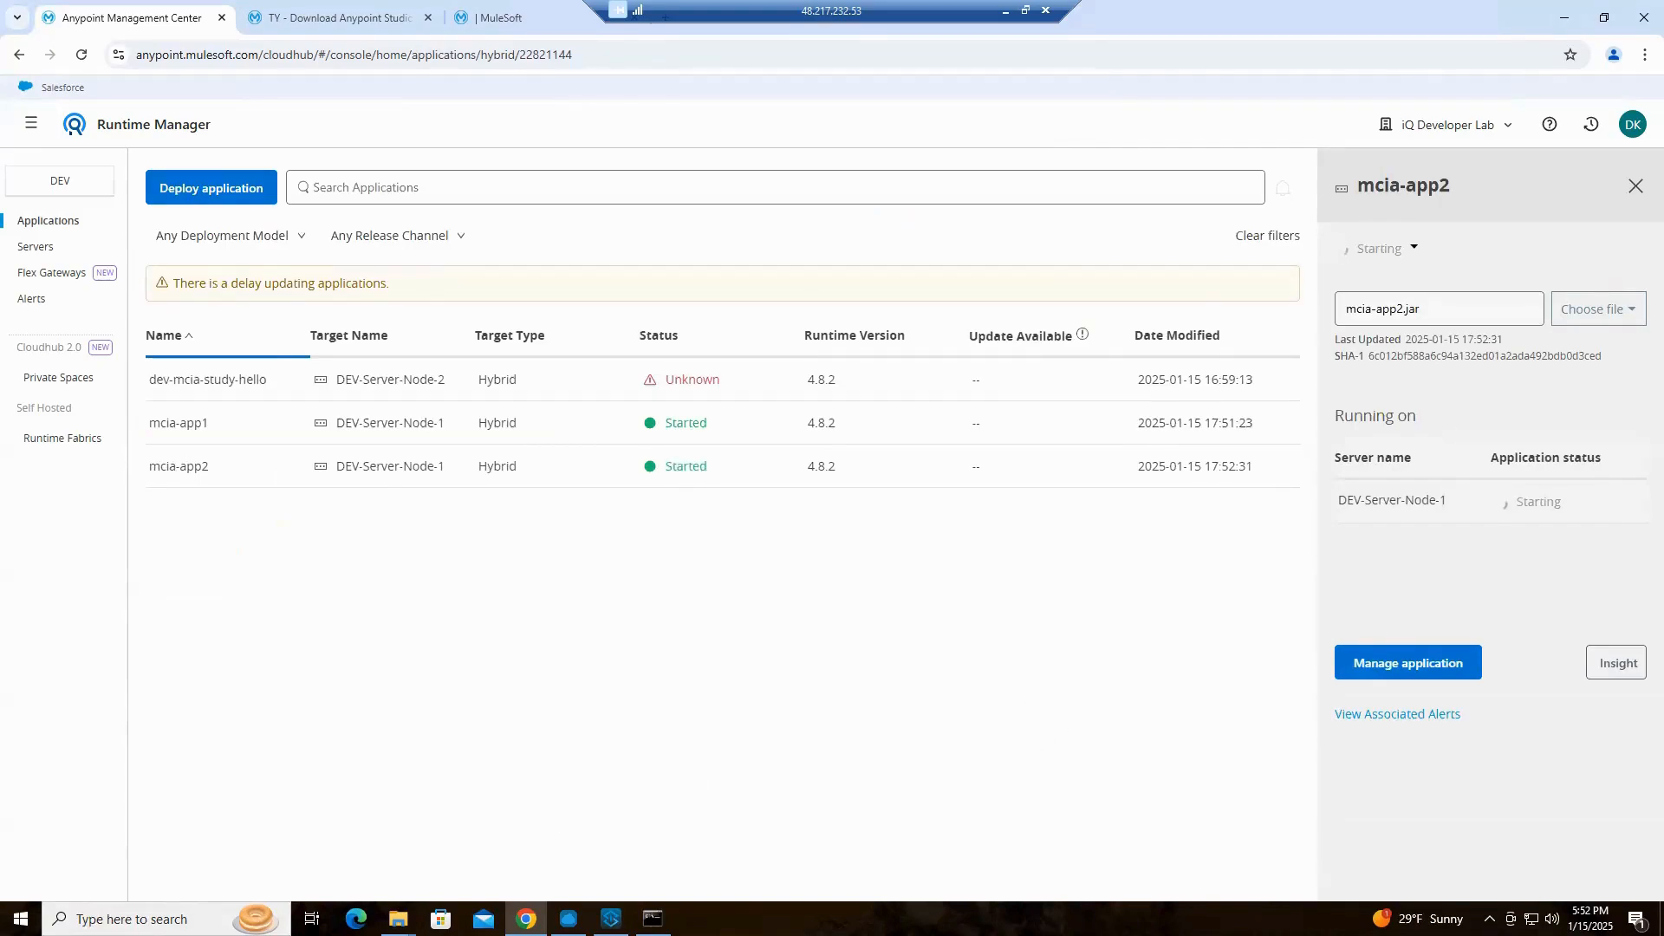
left_click(652, 919)
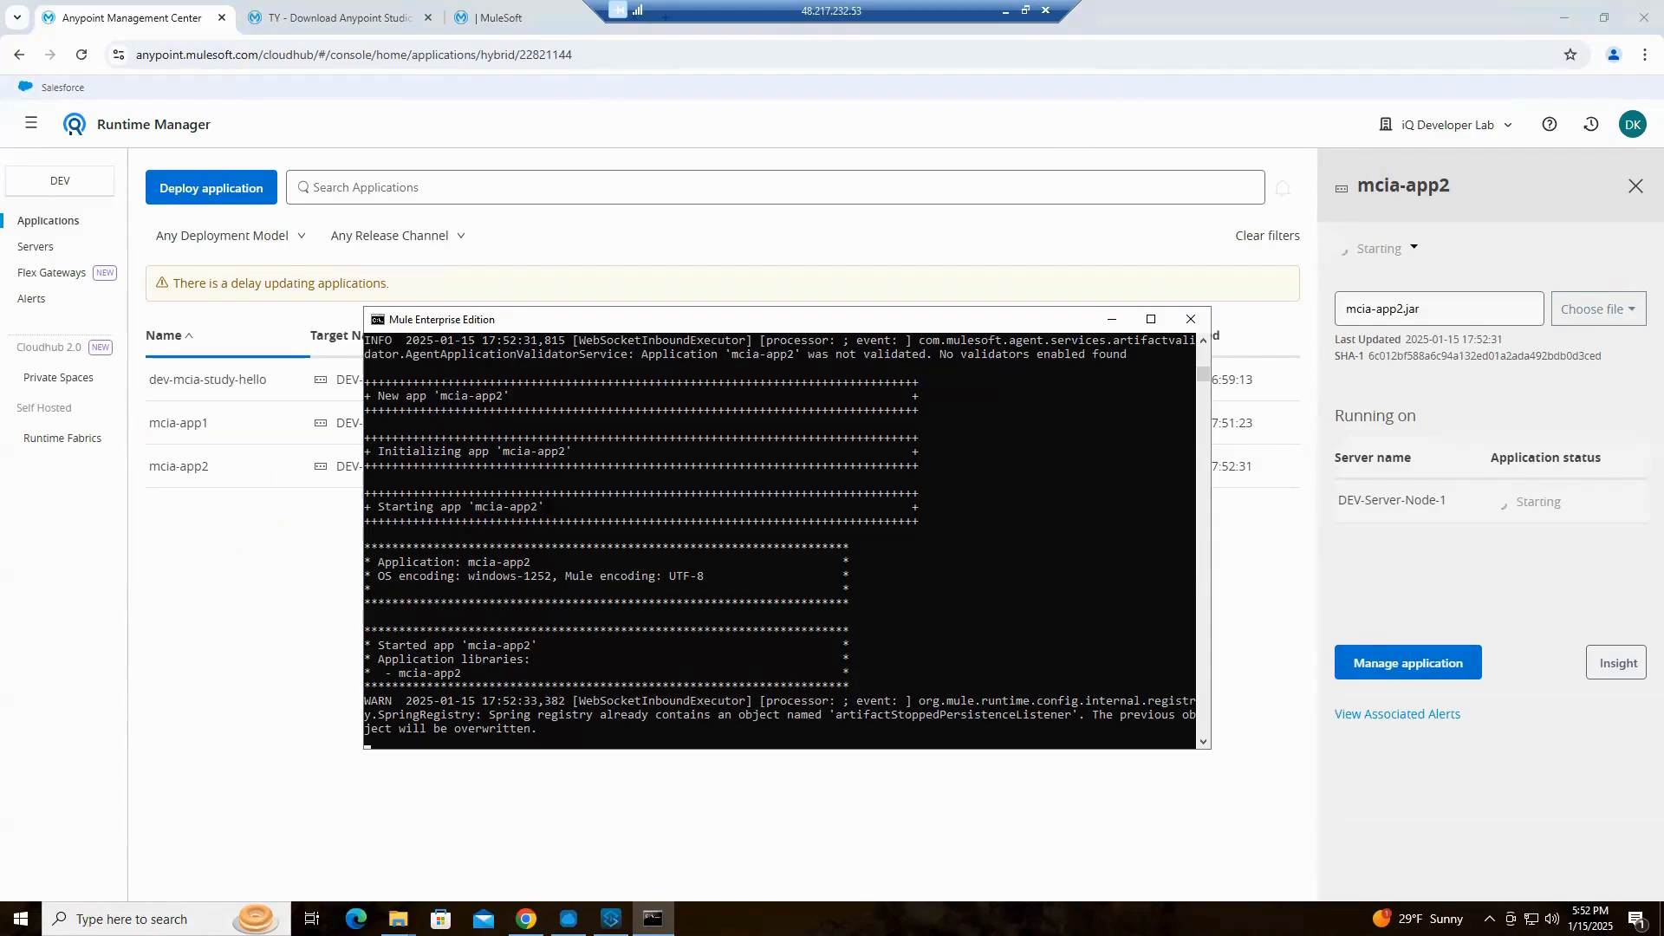
left_click(568, 919)
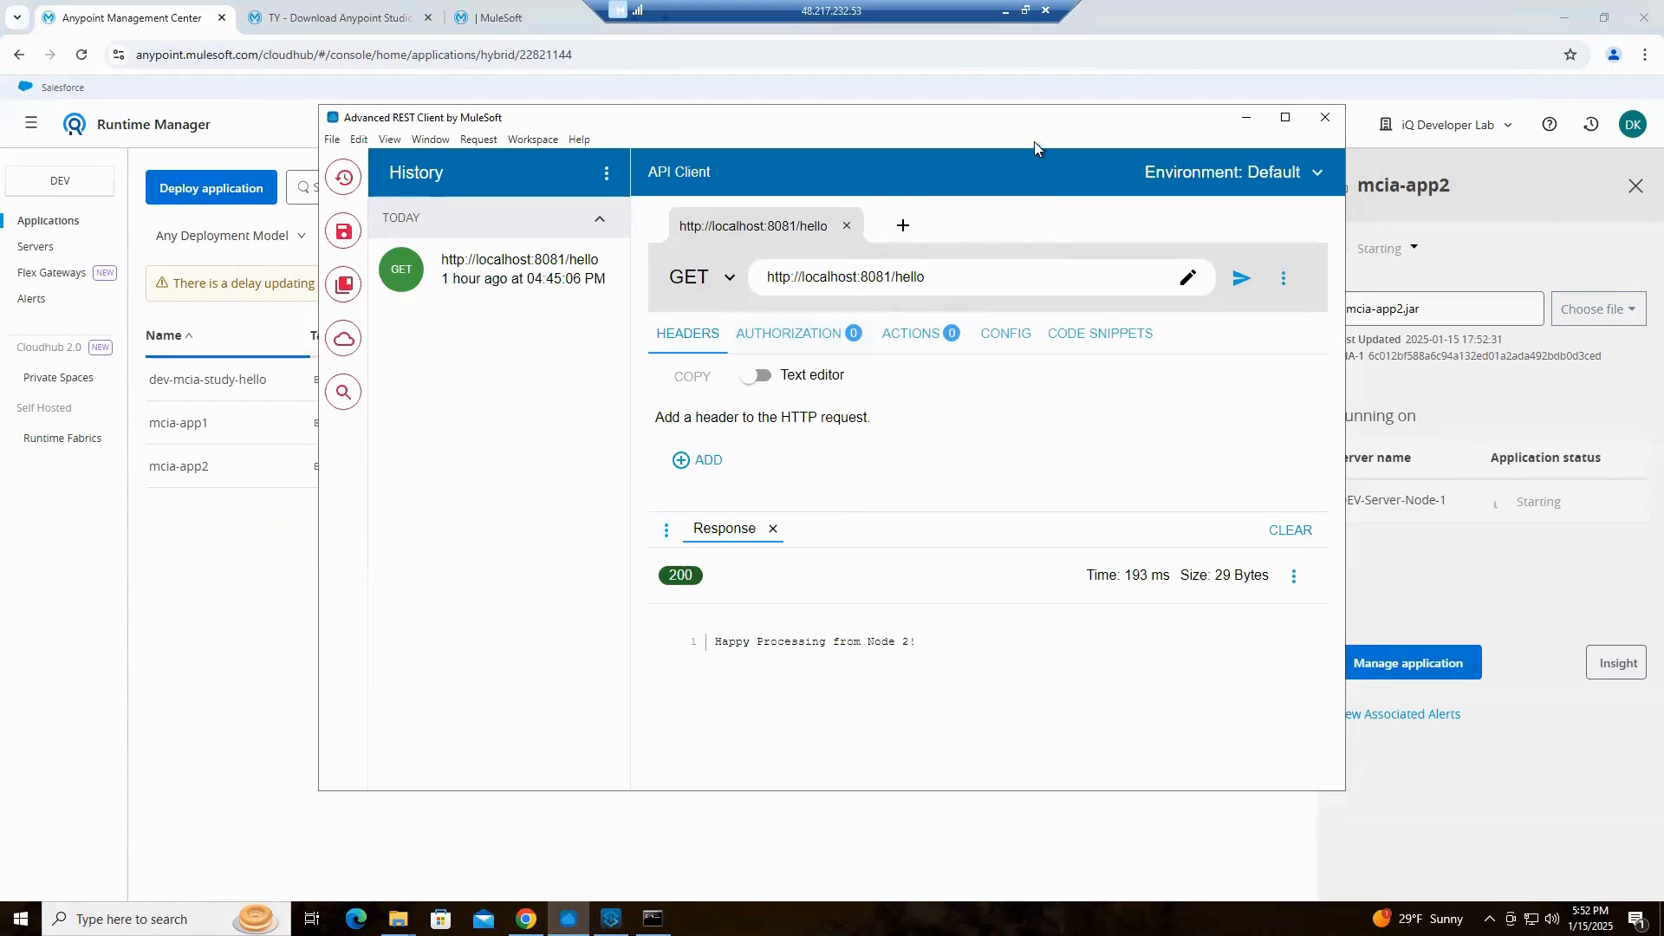
left_click_drag(1042, 127, 1333, 51)
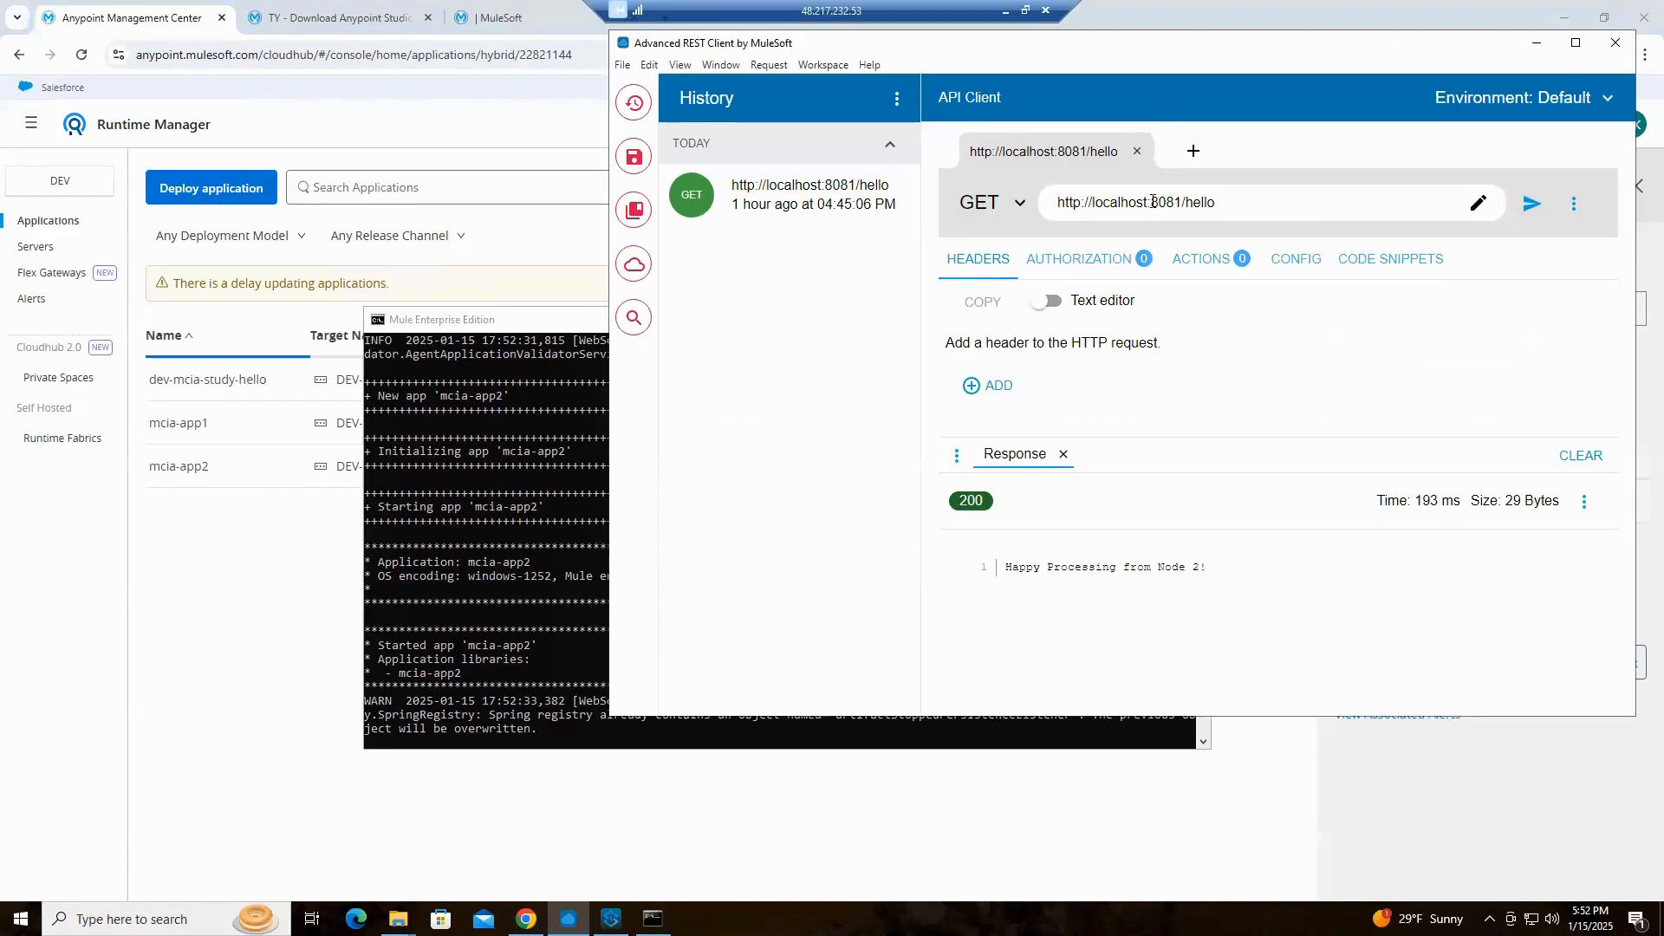
left_click_drag(1151, 205, 1181, 199)
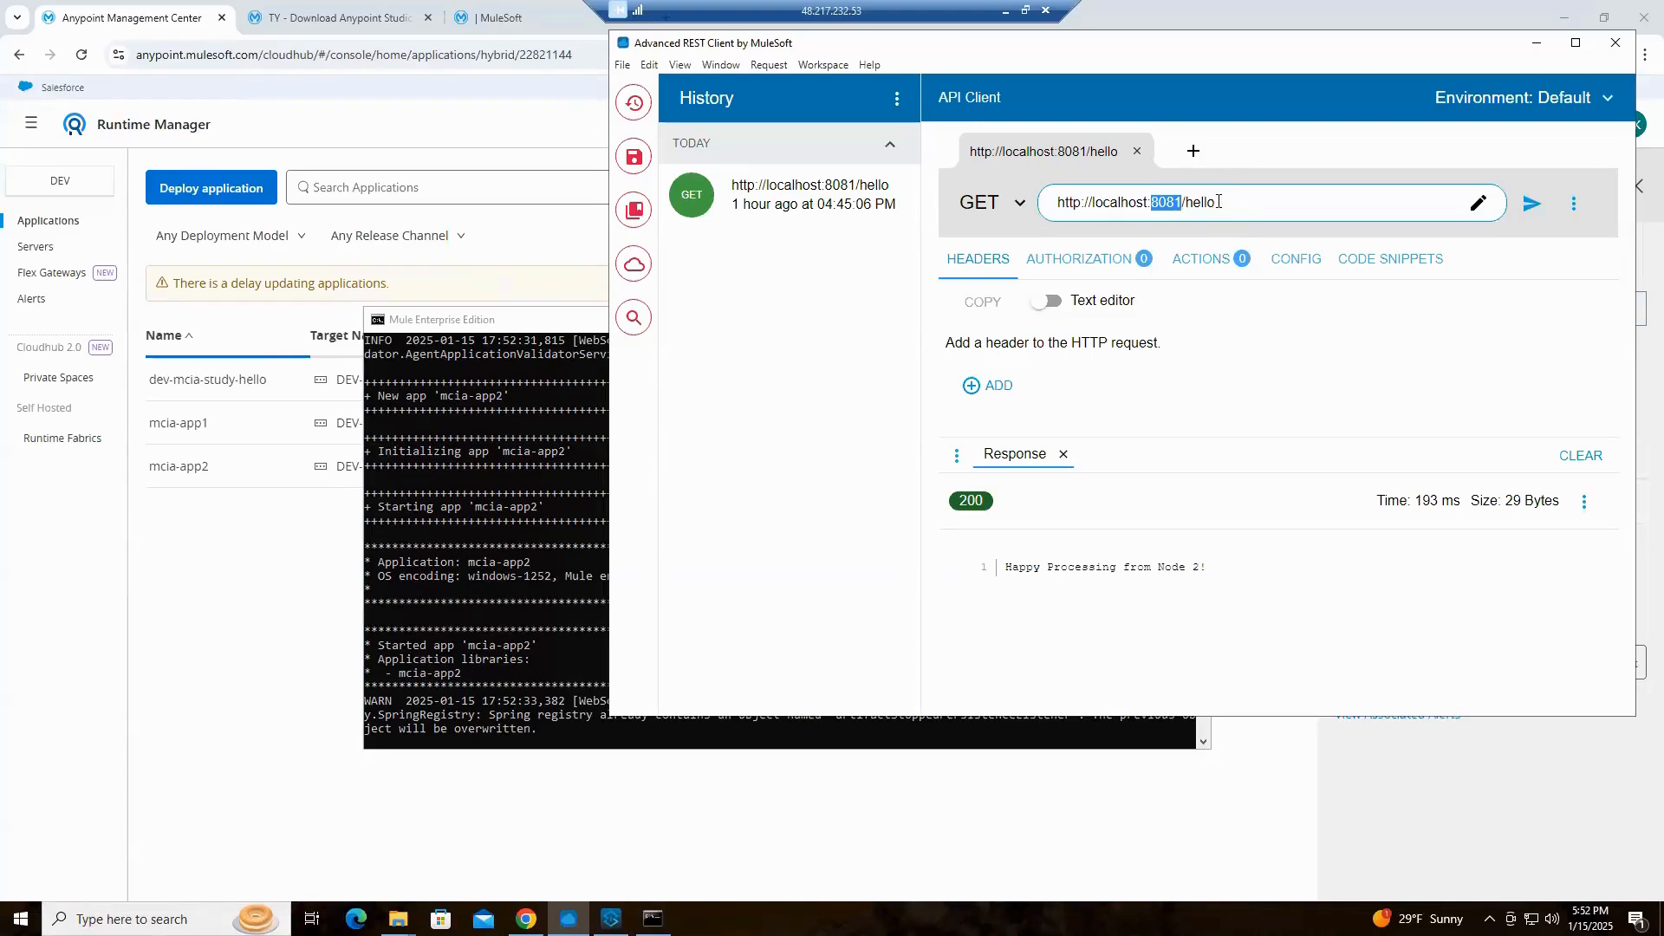
left_click_drag(1185, 200, 1249, 215)
type("app1")
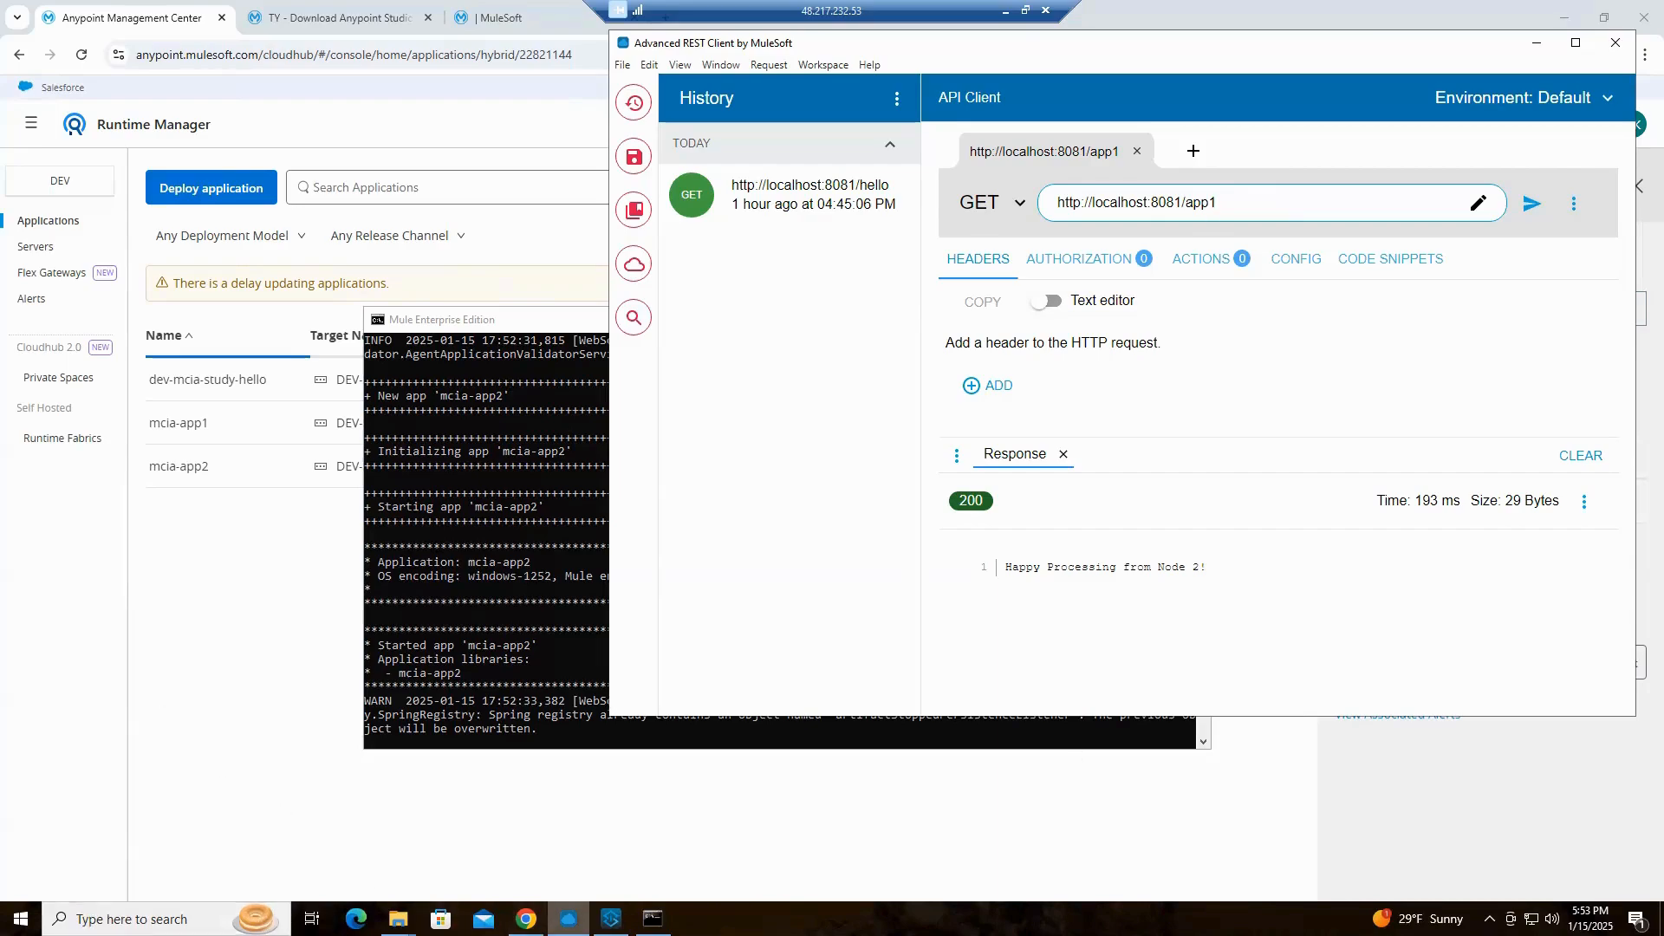
Switch to Anypoint Studio and check the path of the HTTP Listener in the mcia-app1 flow
left_click(611, 919)
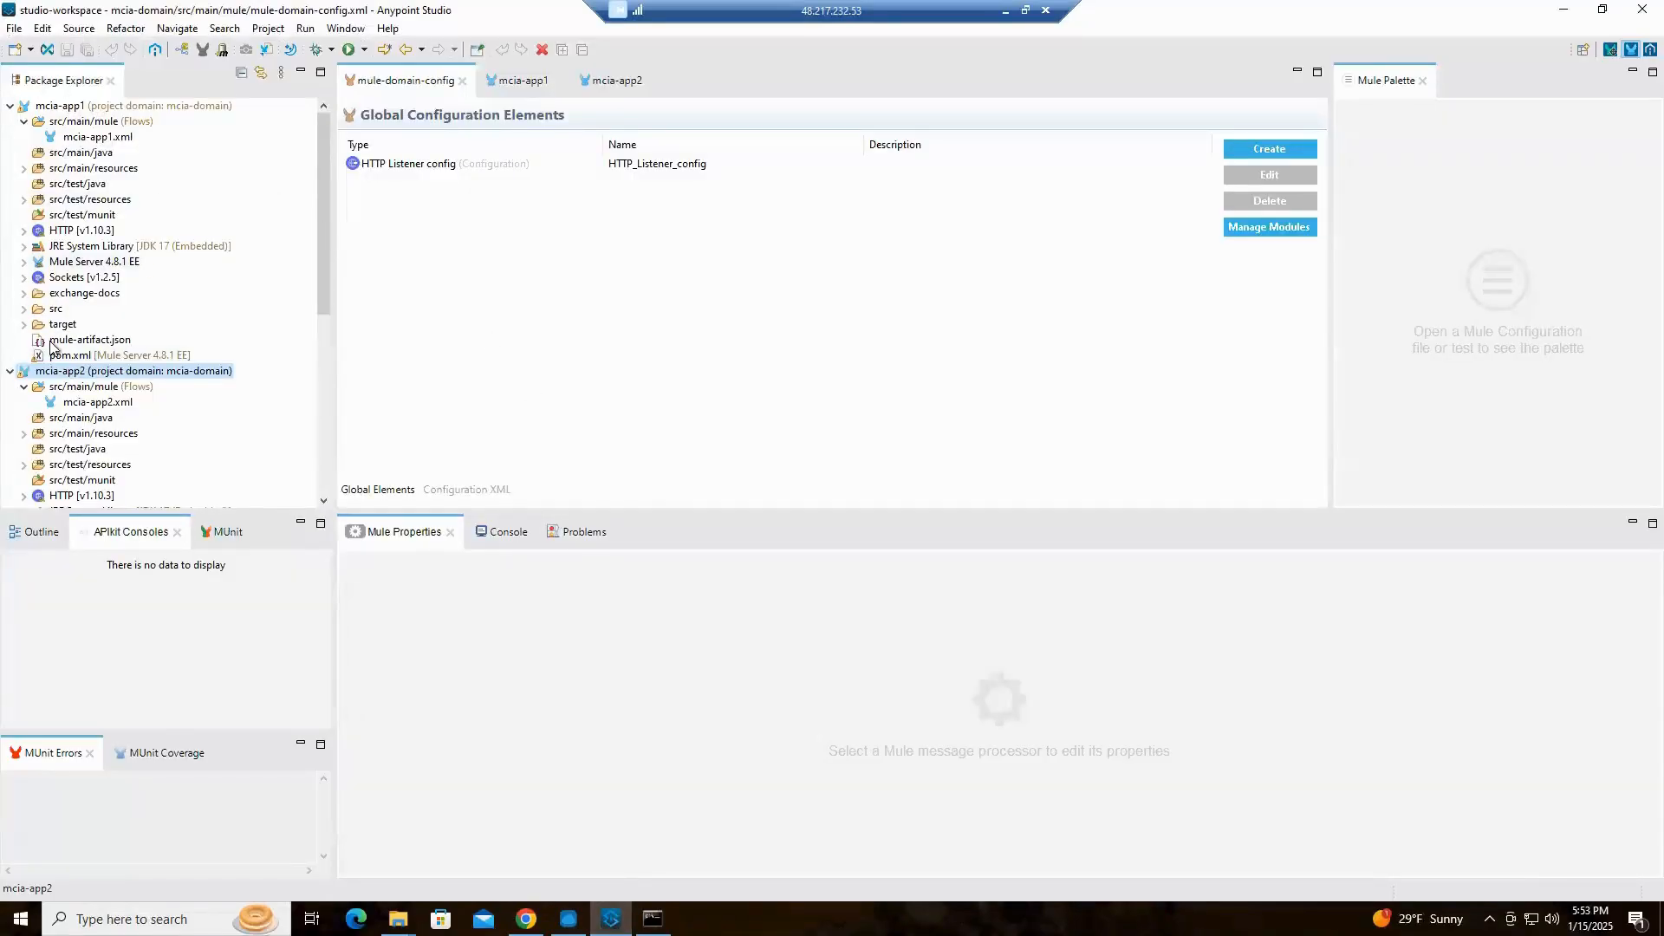
left_click(59, 106)
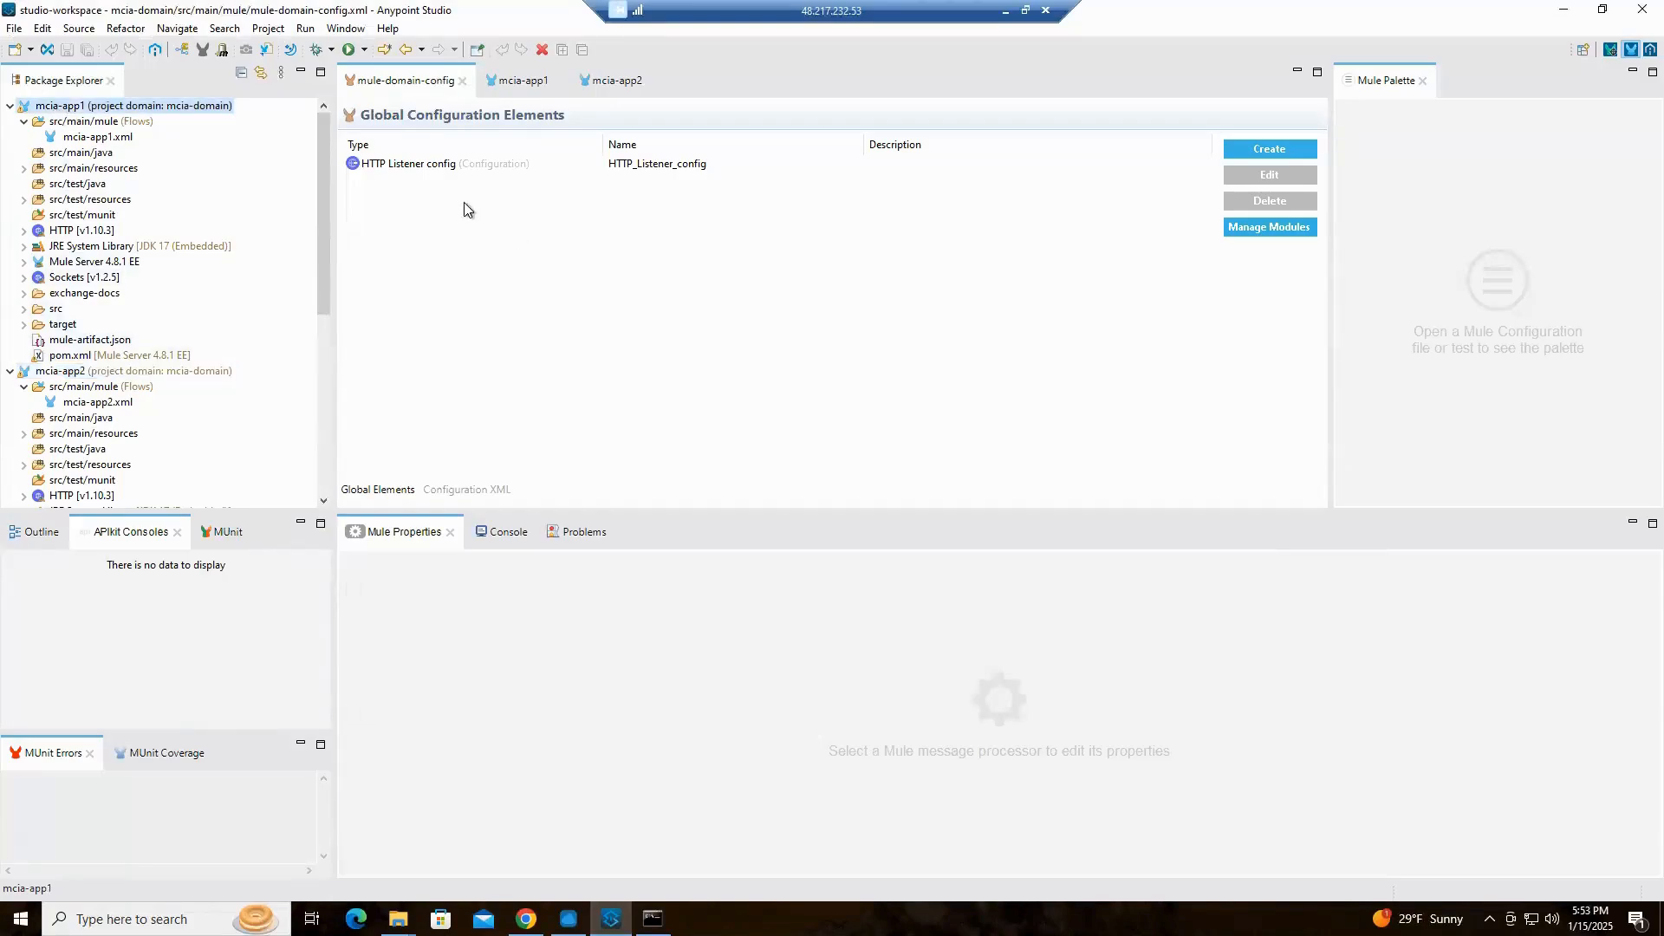
left_click(503, 86)
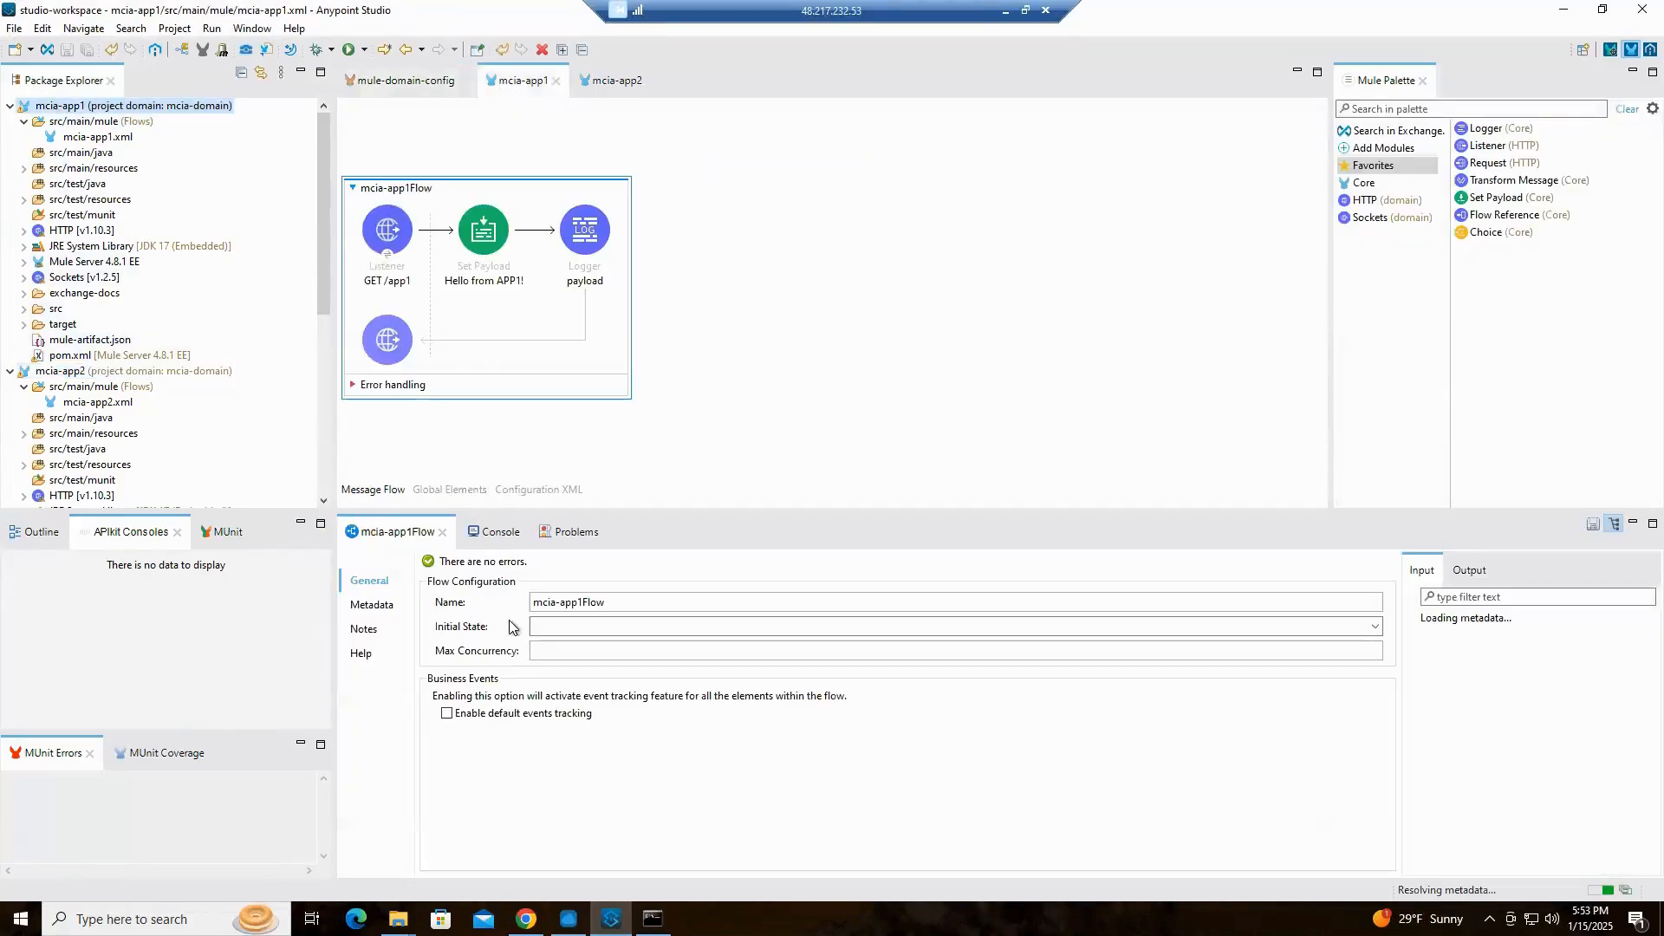
left_click(395, 256)
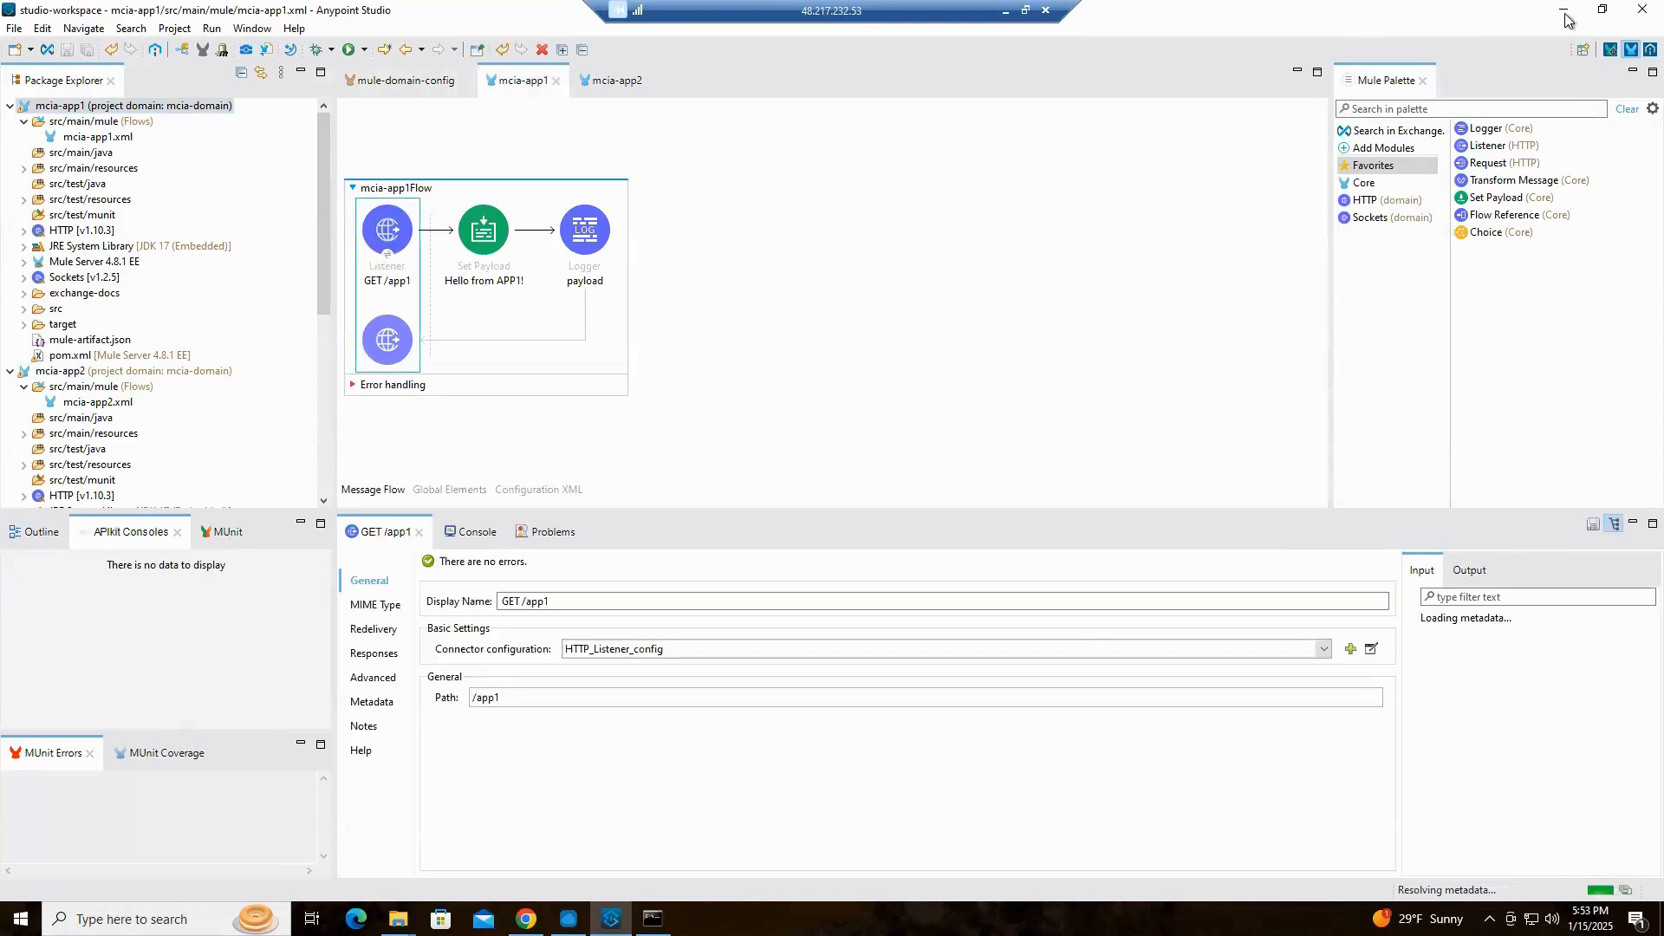
left_click(568, 919)
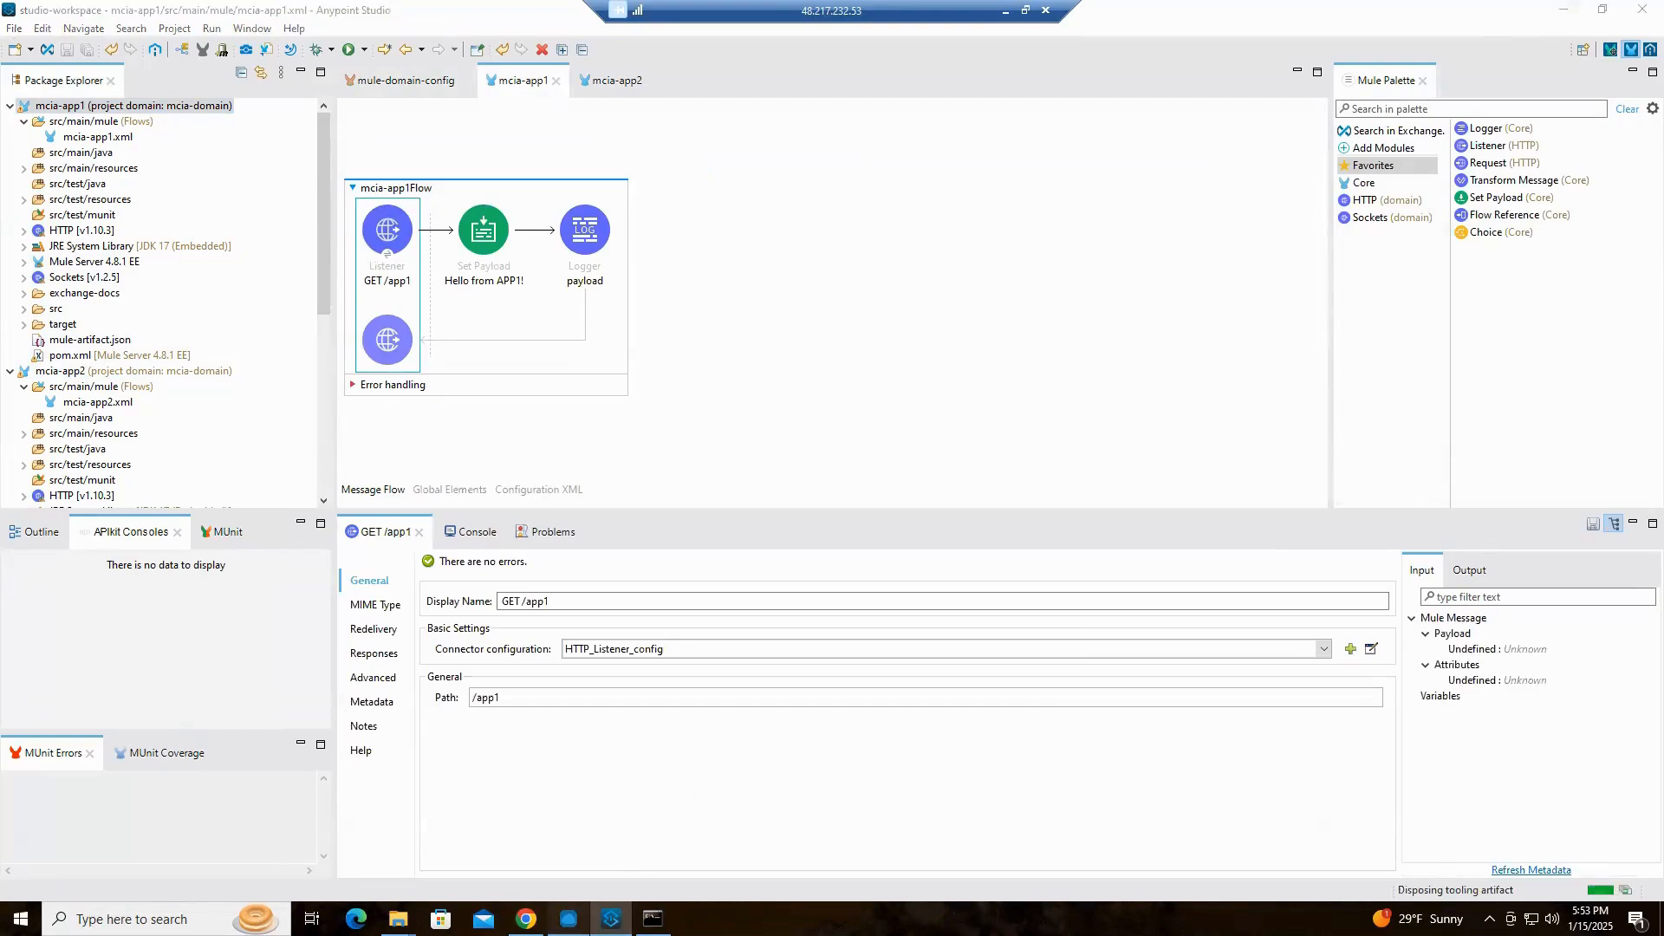
left_click(1529, 208)
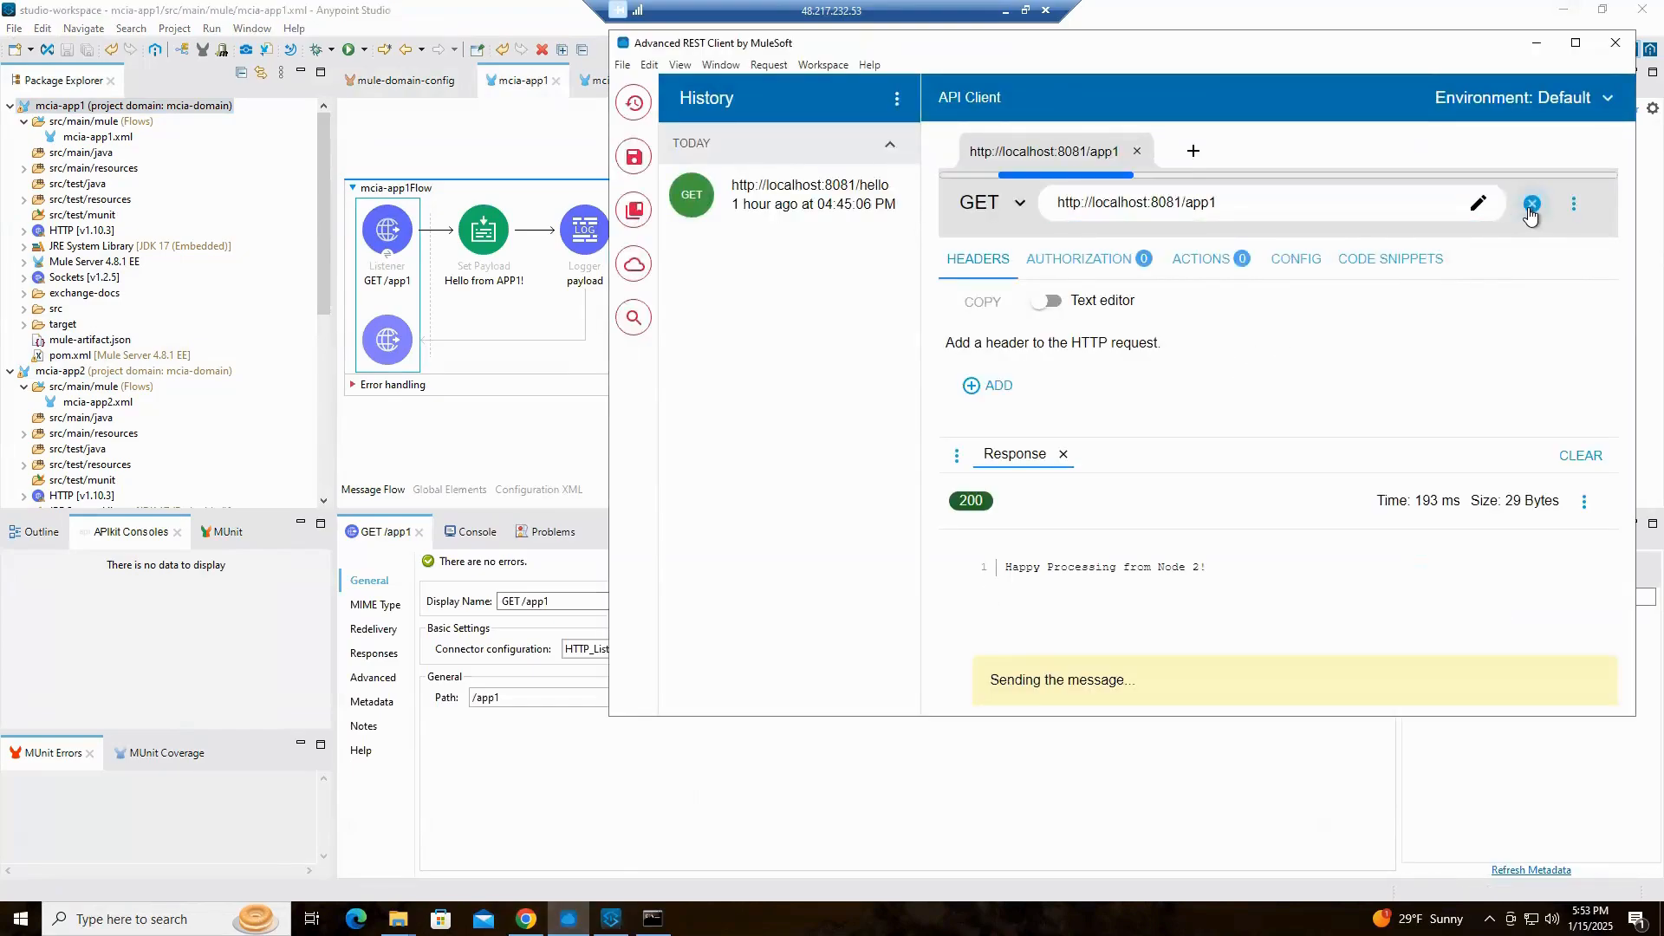
left_click(1218, 208)
key("BackSpace")
type("2")
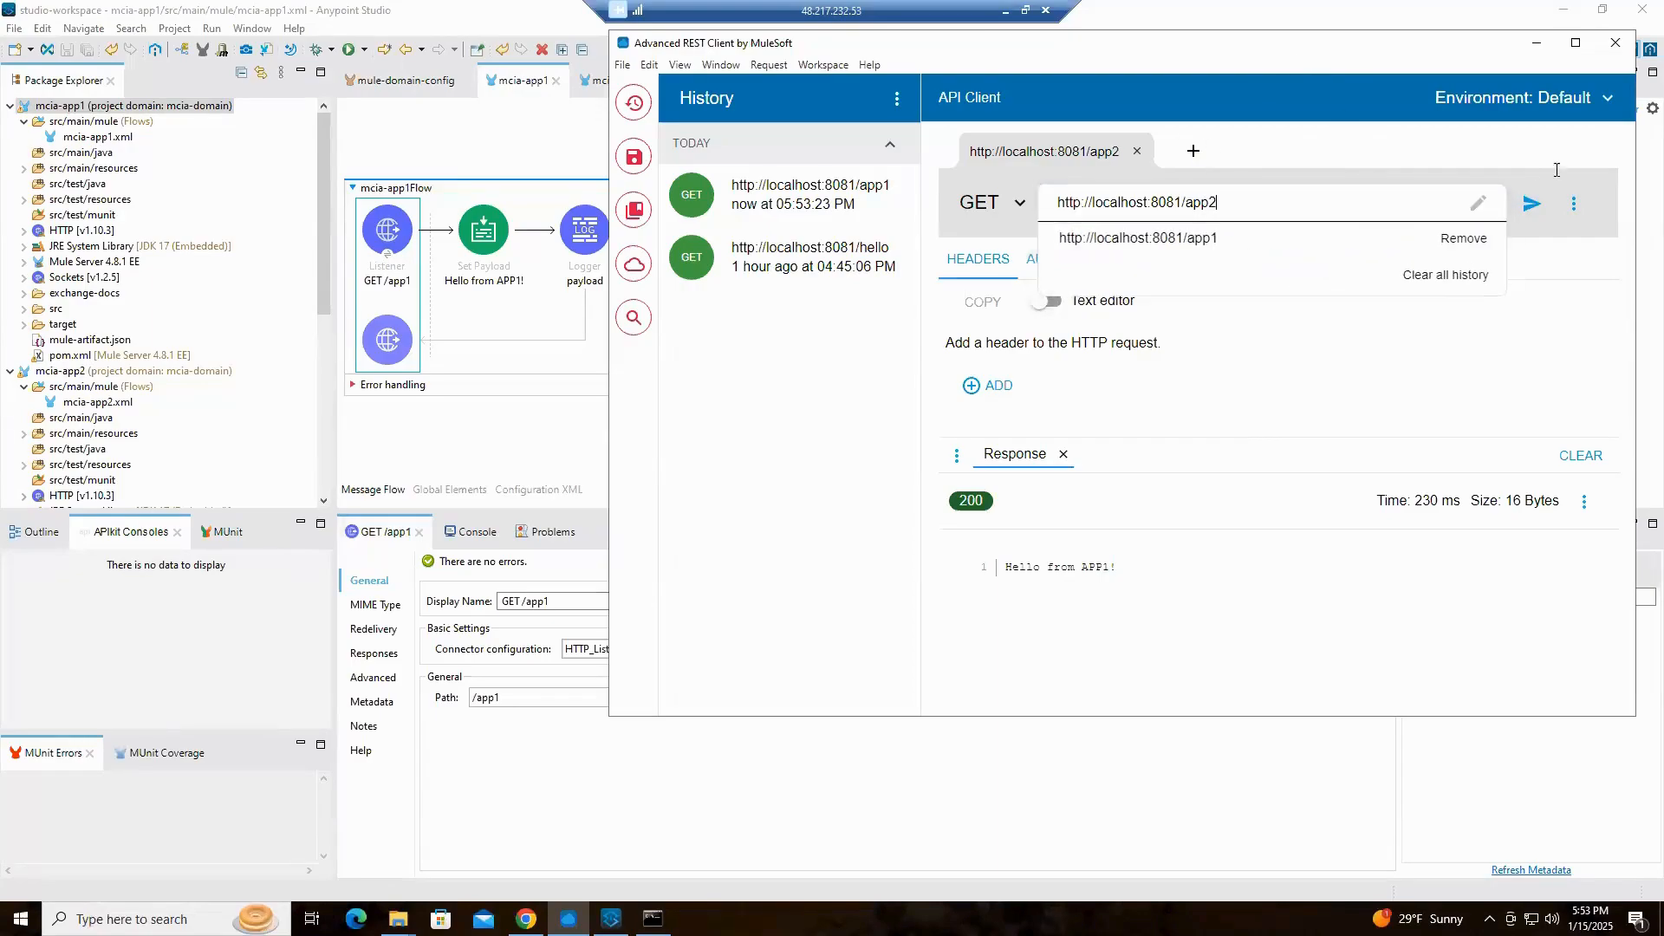
left_click(1530, 205)
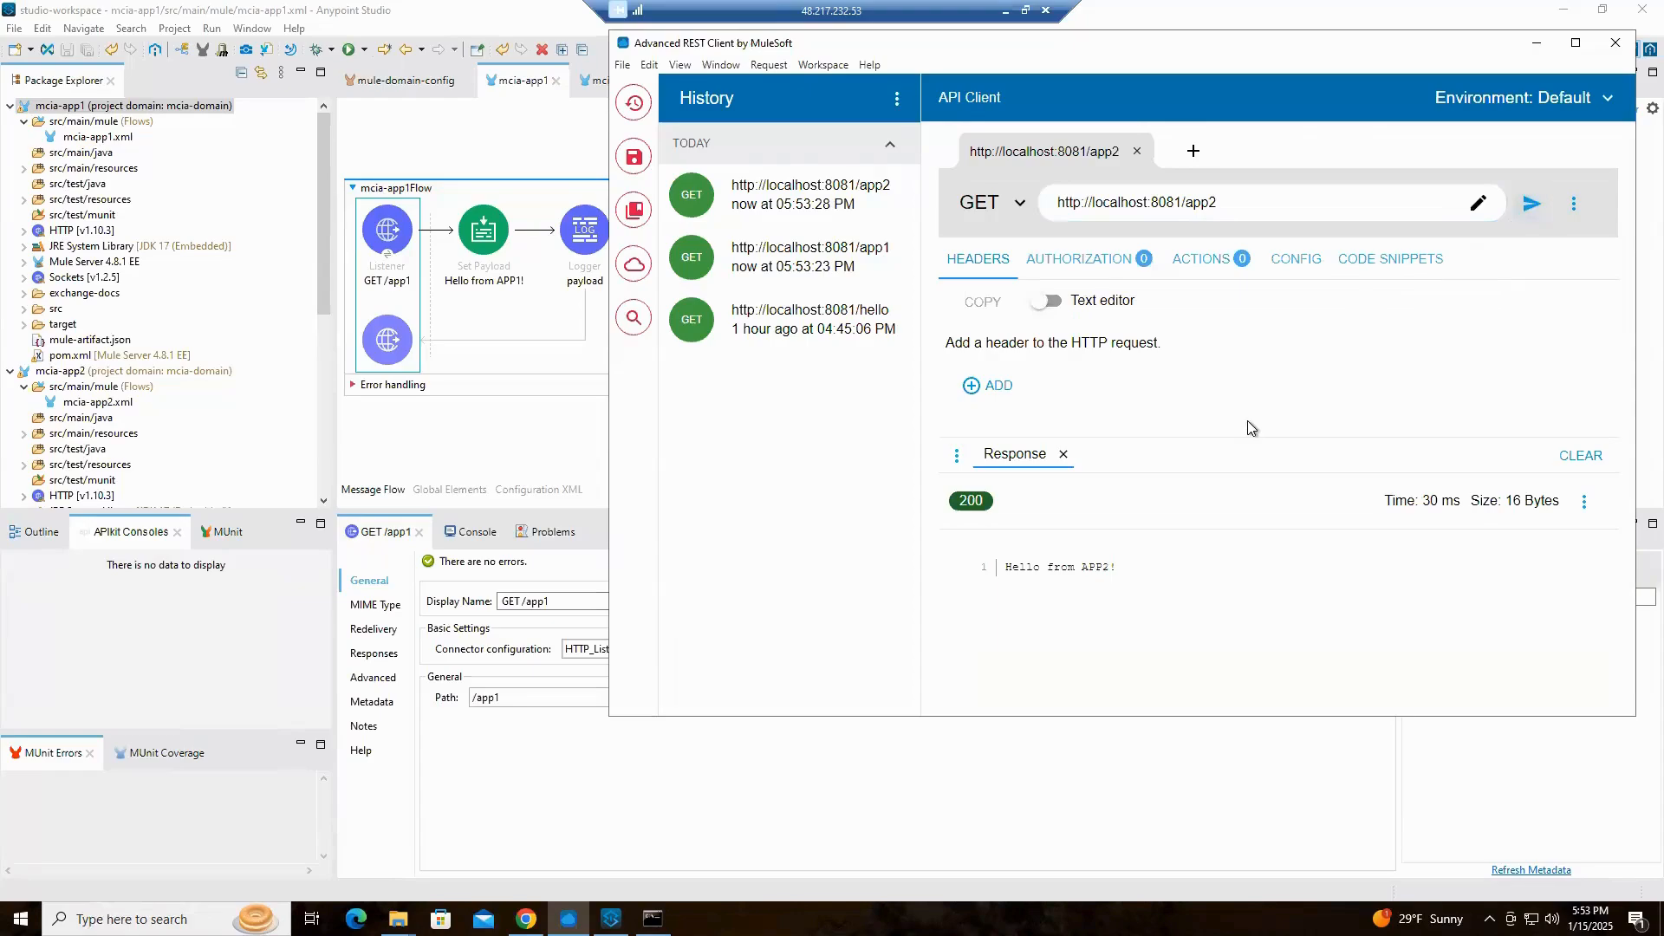
Return to Runtime Manager in Chrome and view the available log levels in the logging settings of mcia-app1
left_click(1536, 47)
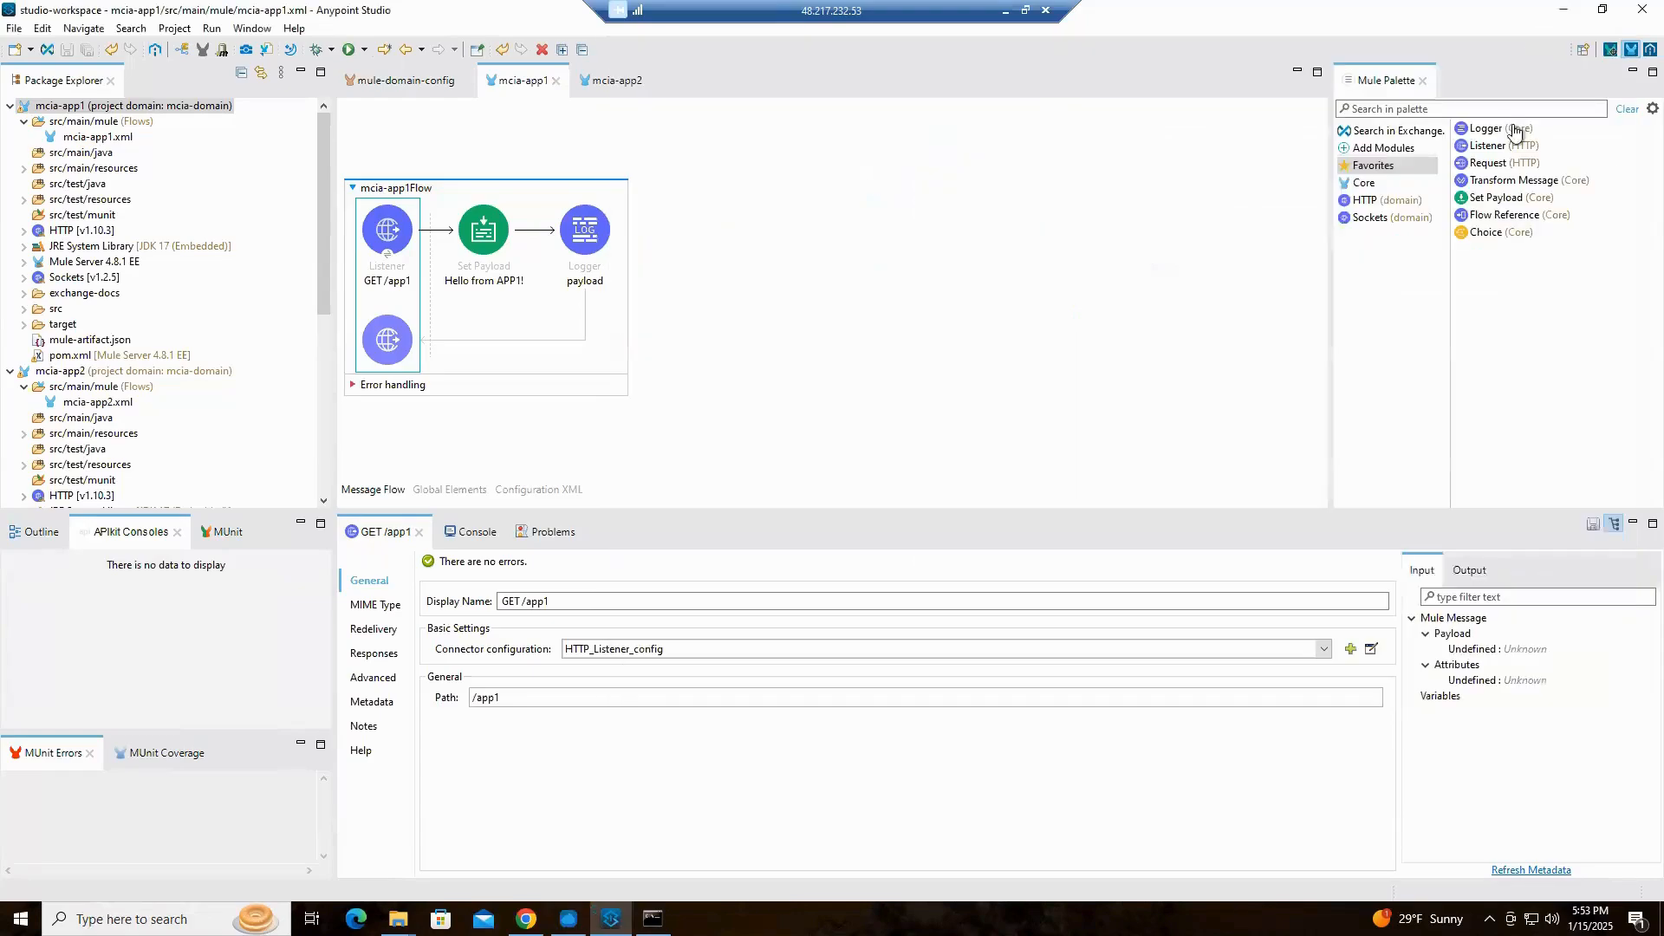
left_click(1563, 9)
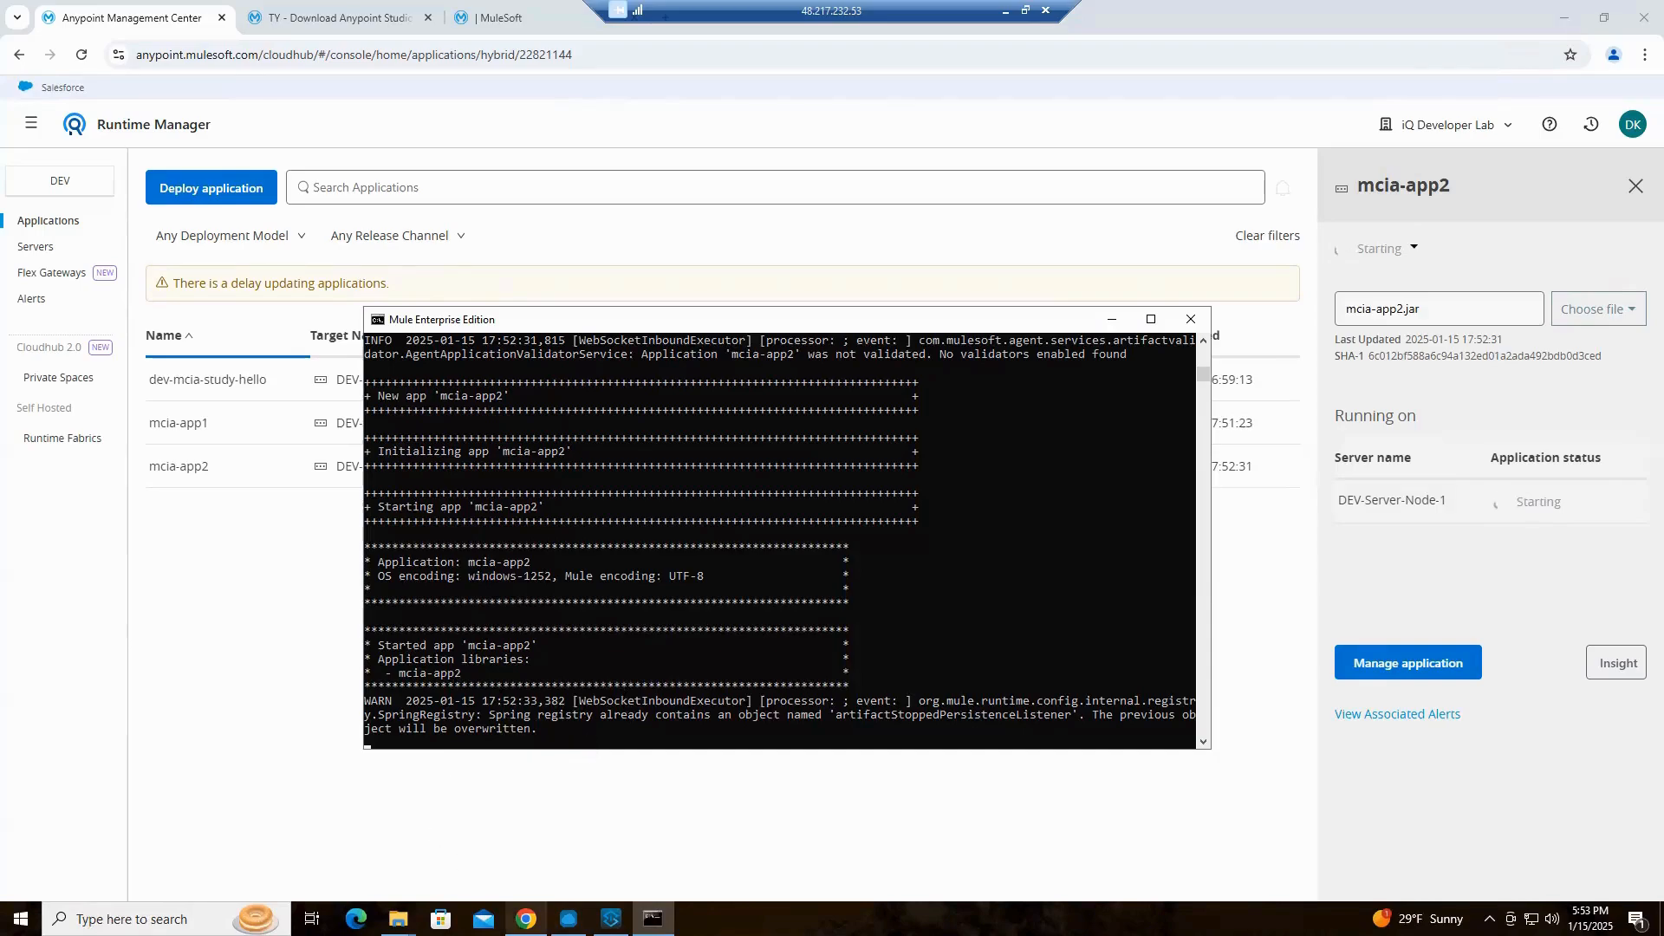
mouse_move(526, 919)
left_click(517, 850)
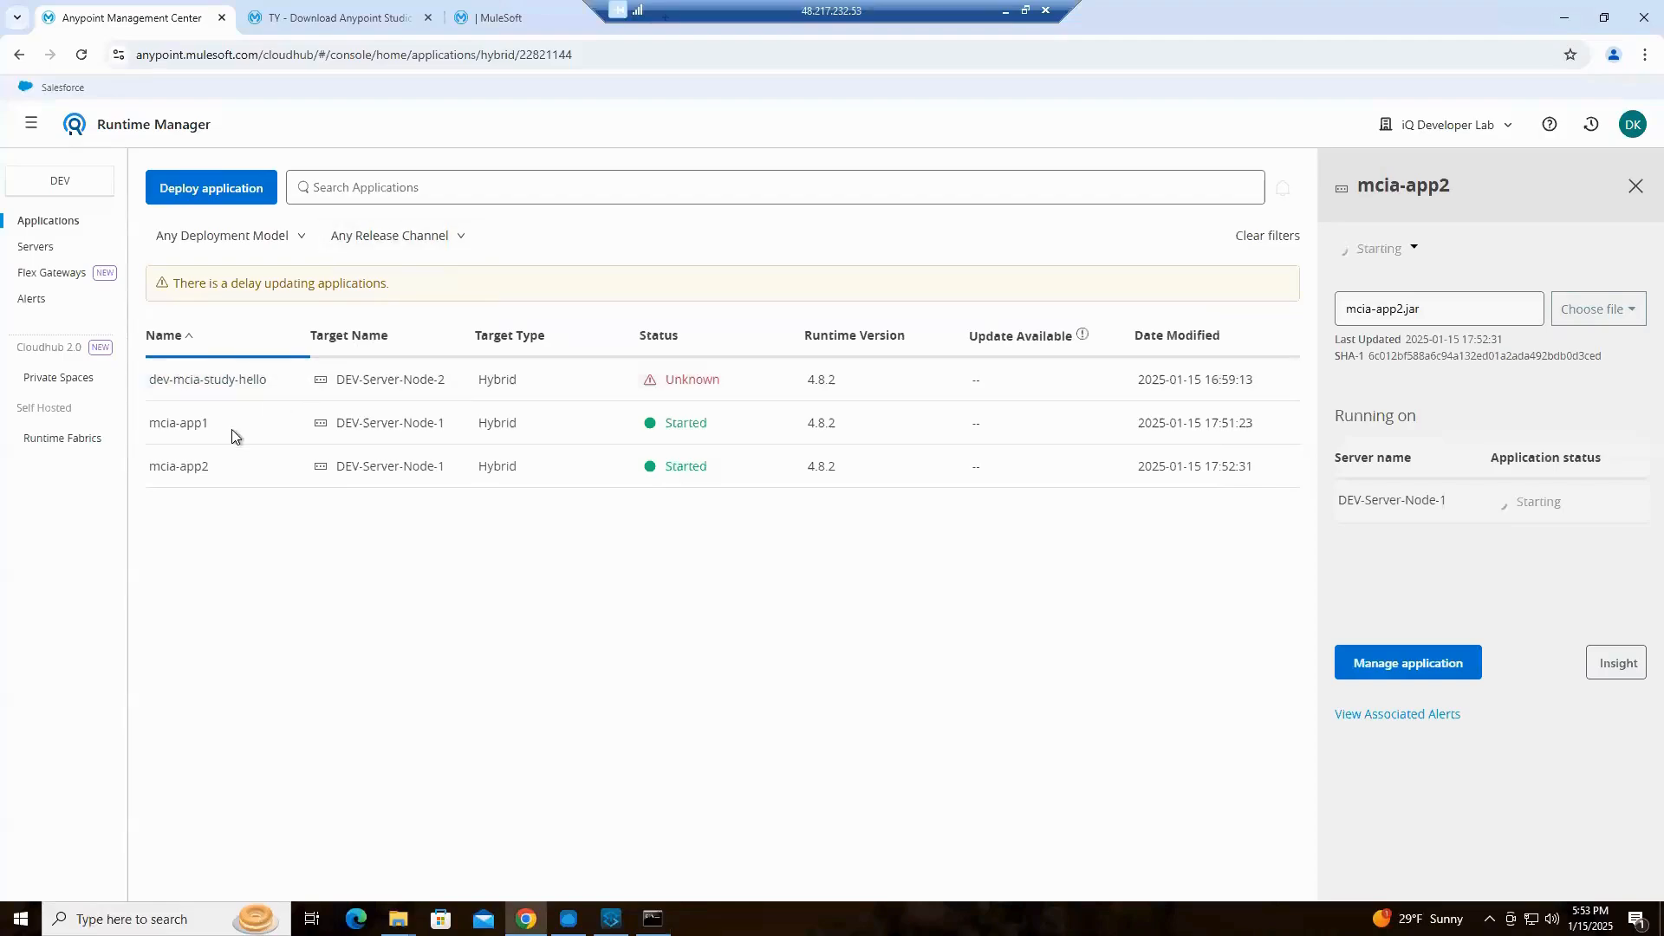
left_click(175, 426)
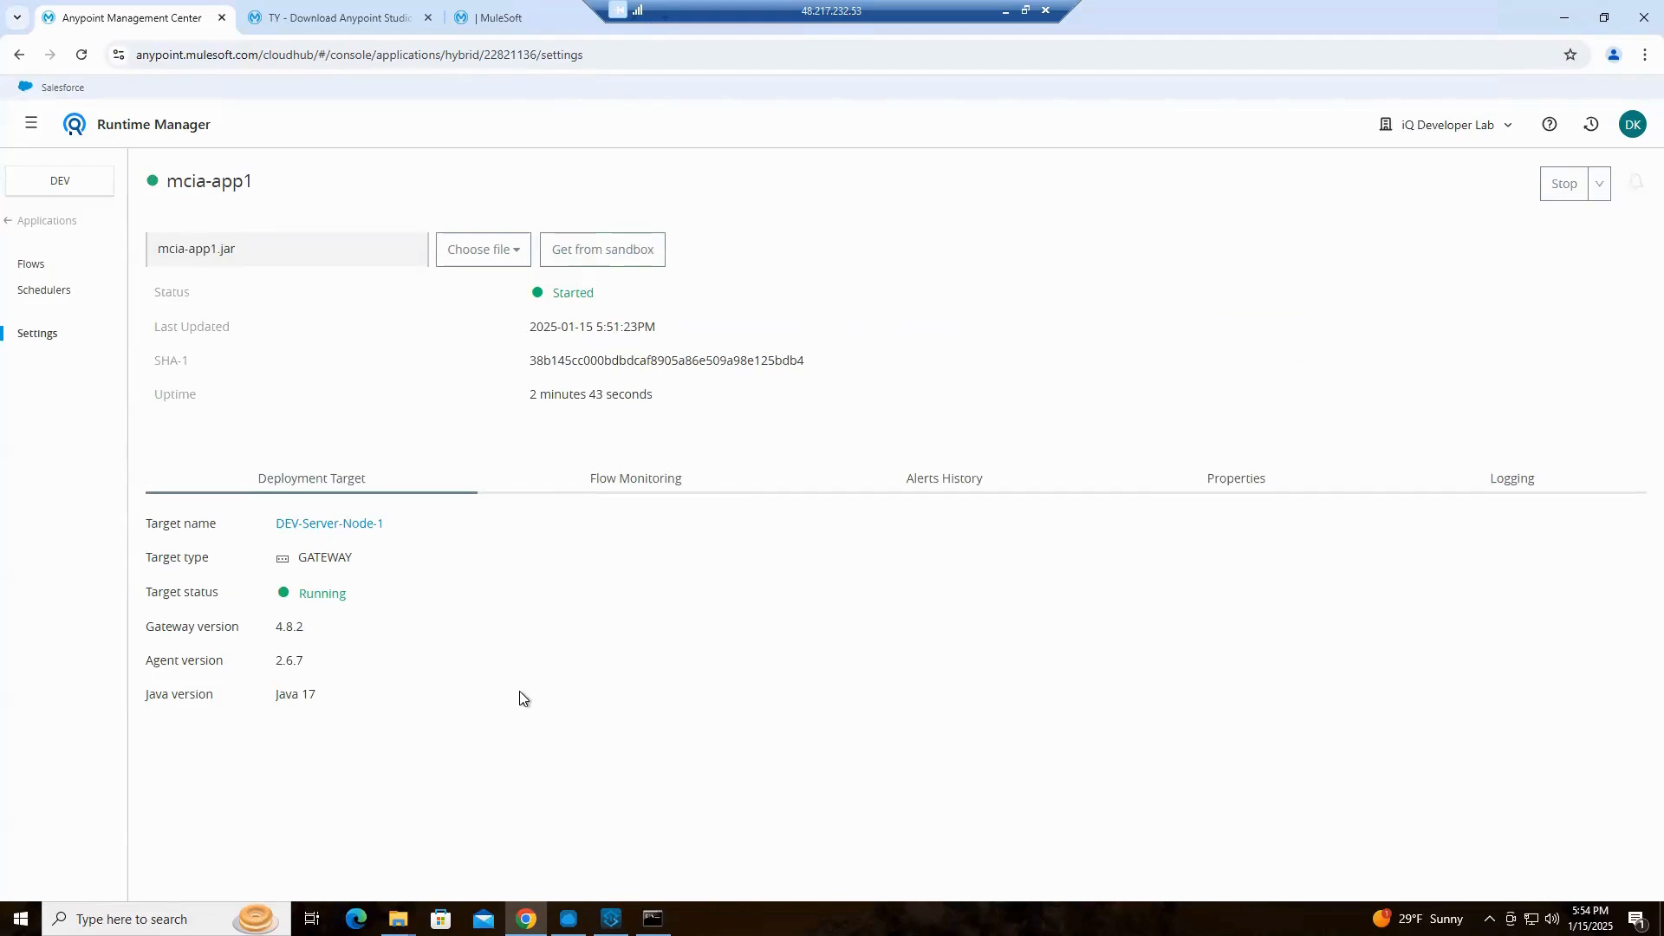
left_click(1522, 483)
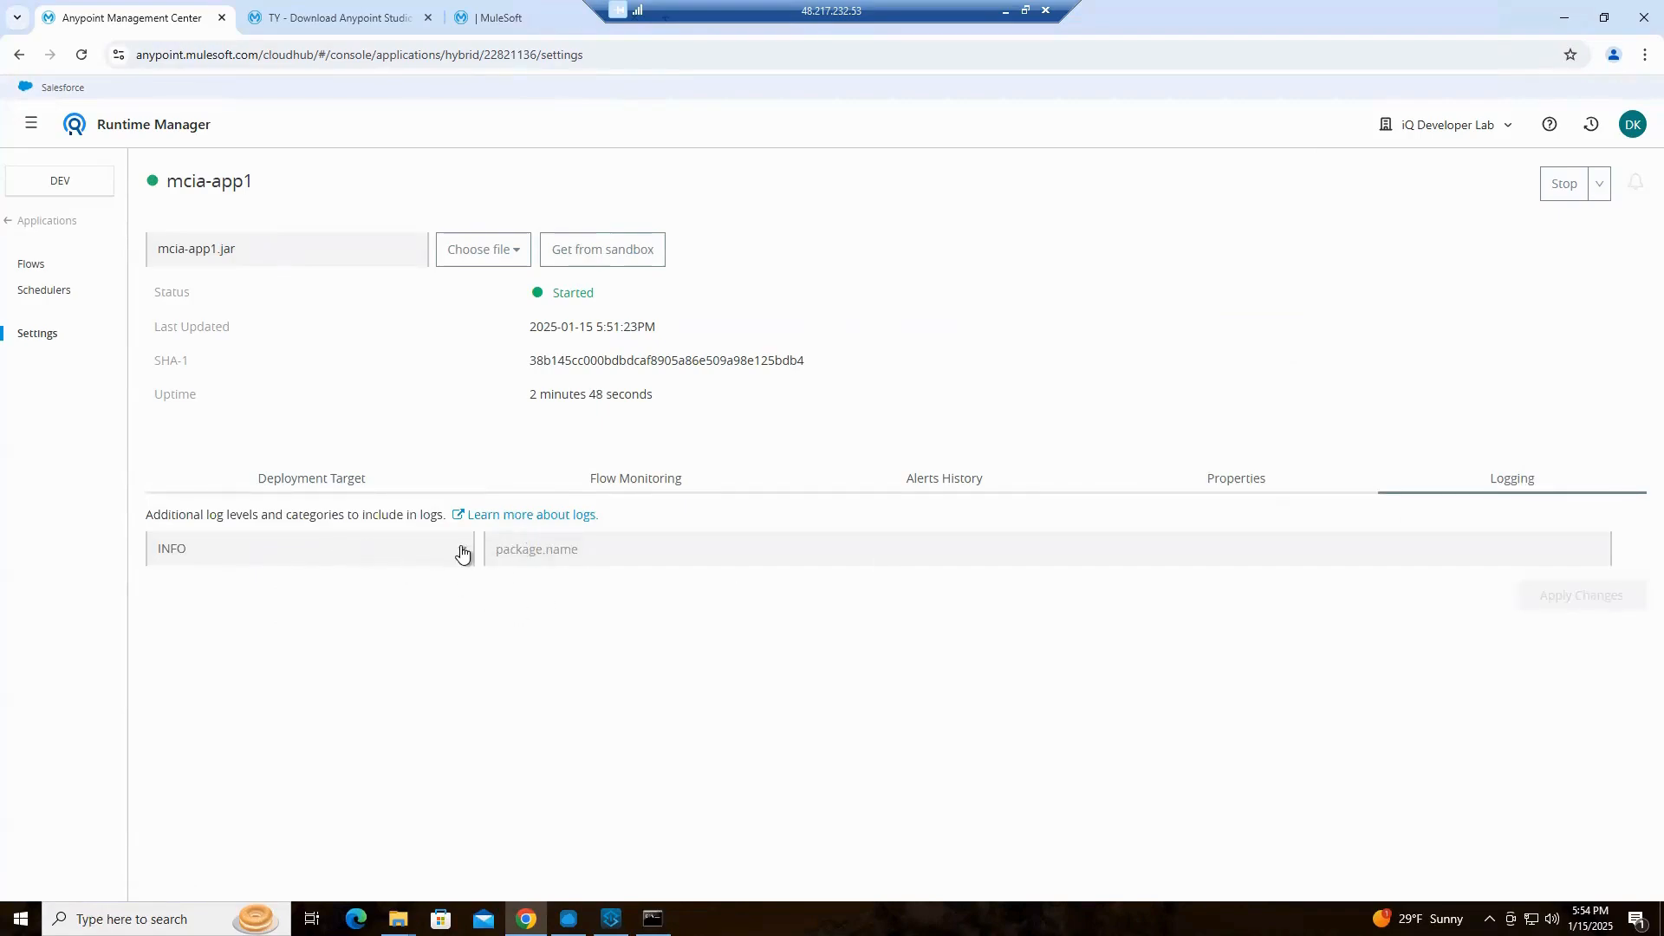
left_click(461, 551)
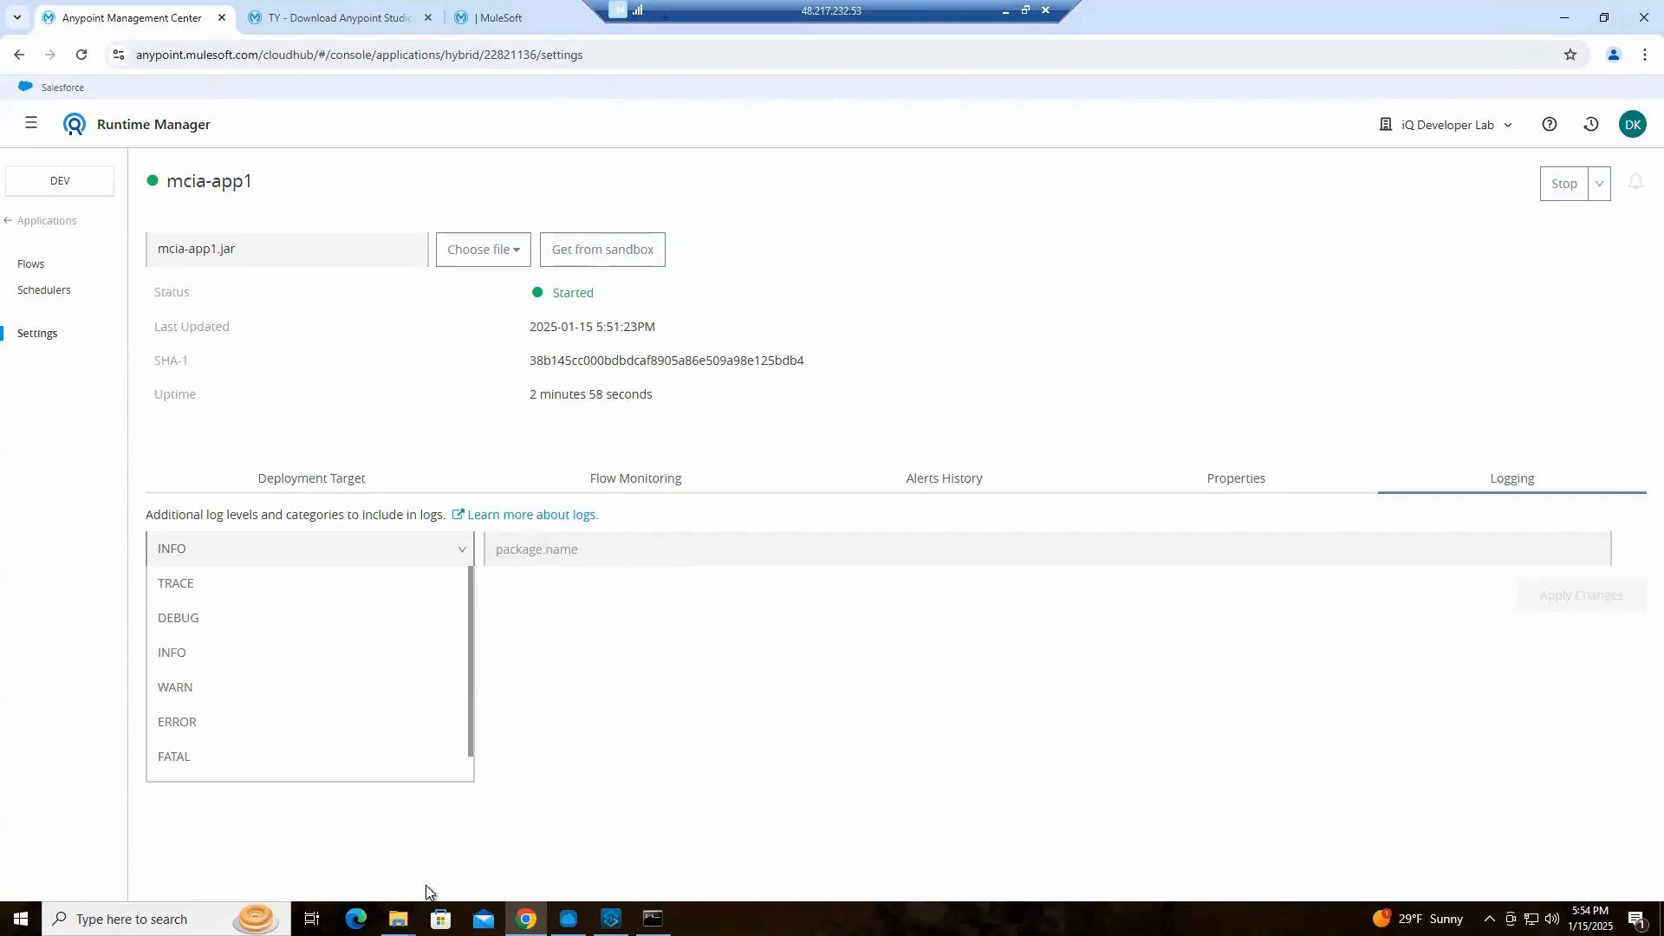
Switch to File Explorer and open the mule-enterprise-standalone-4.8.2 folder of DEV-4.8.2-Server Node 1
left_click(399, 919)
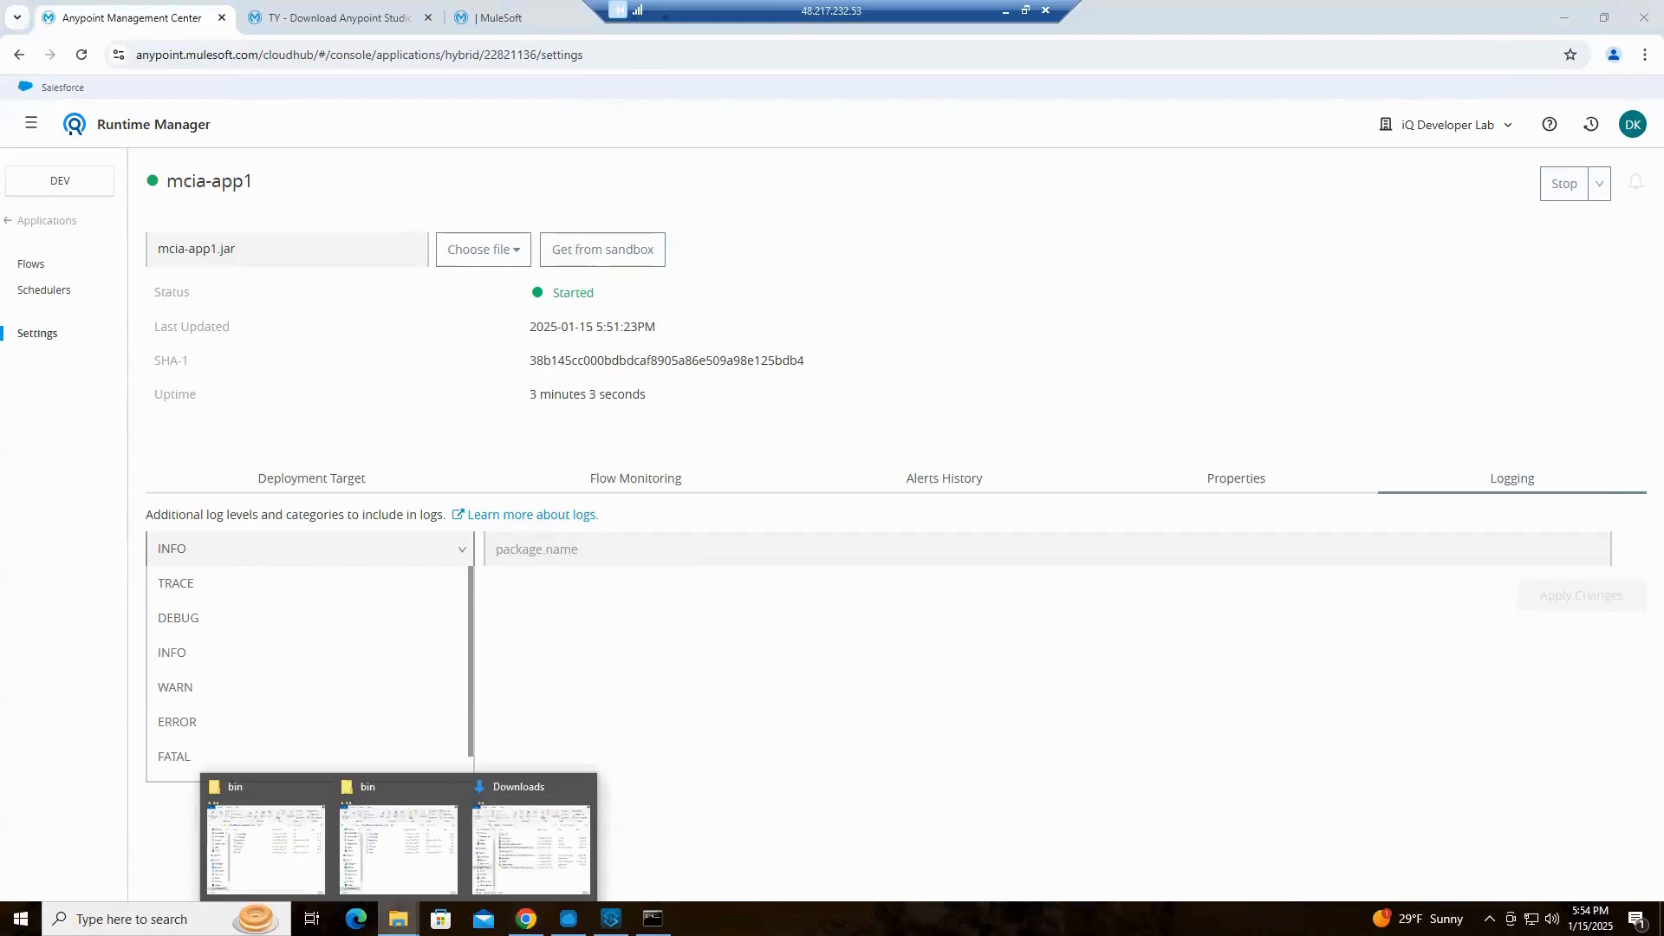
left_click(236, 839)
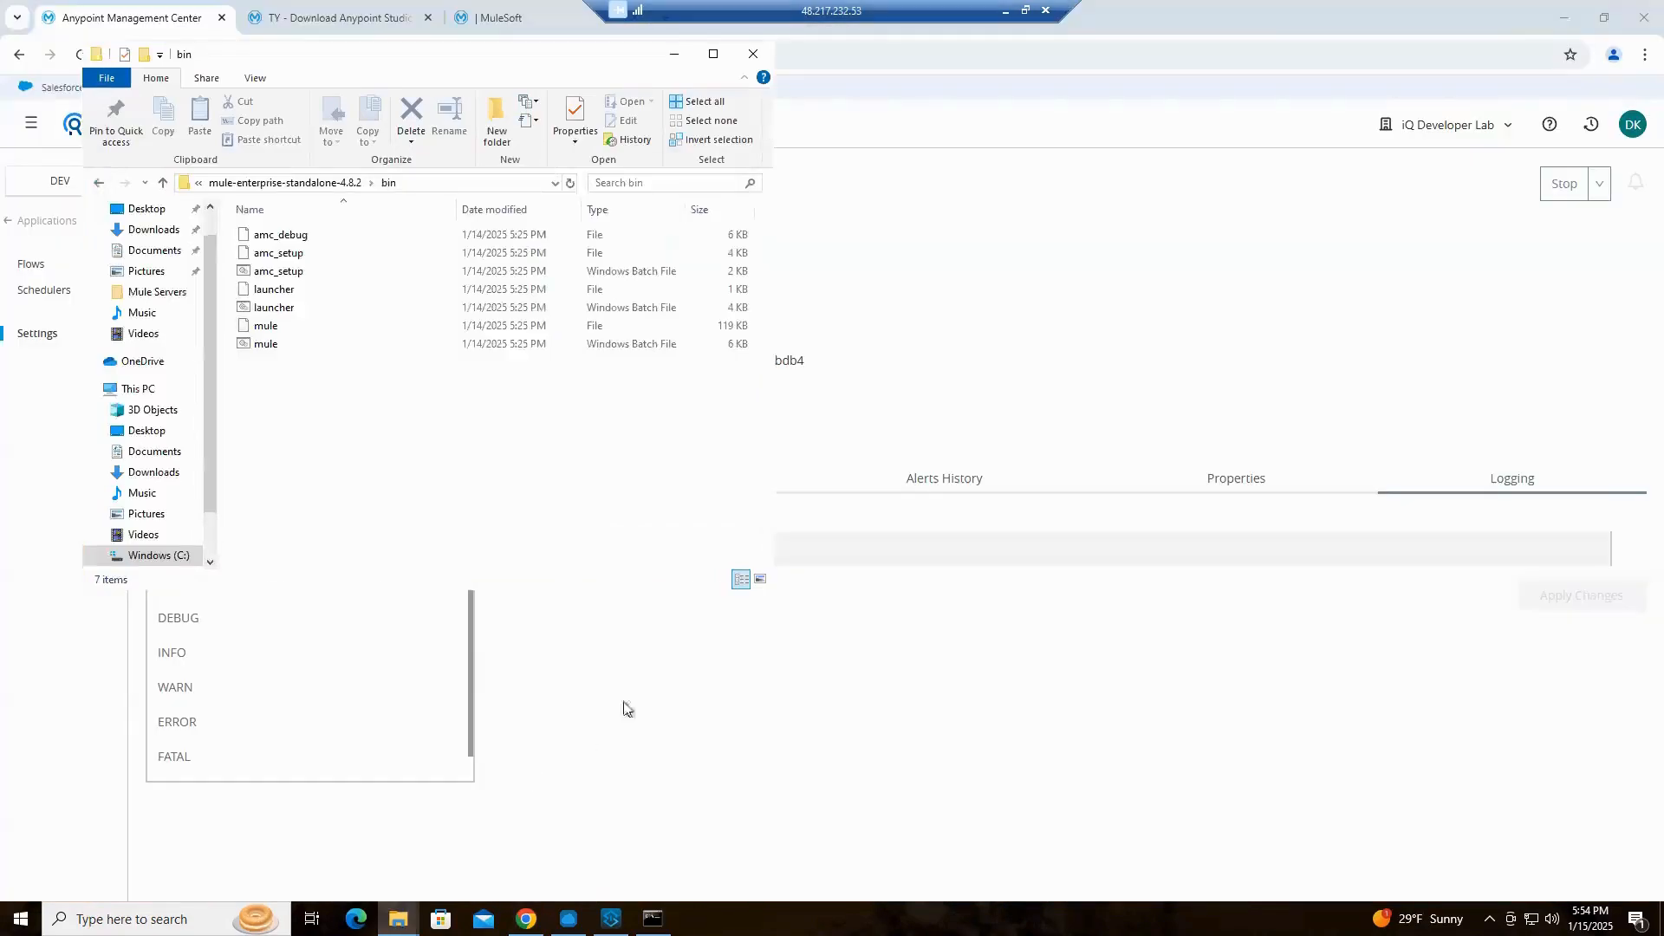
left_click(291, 185)
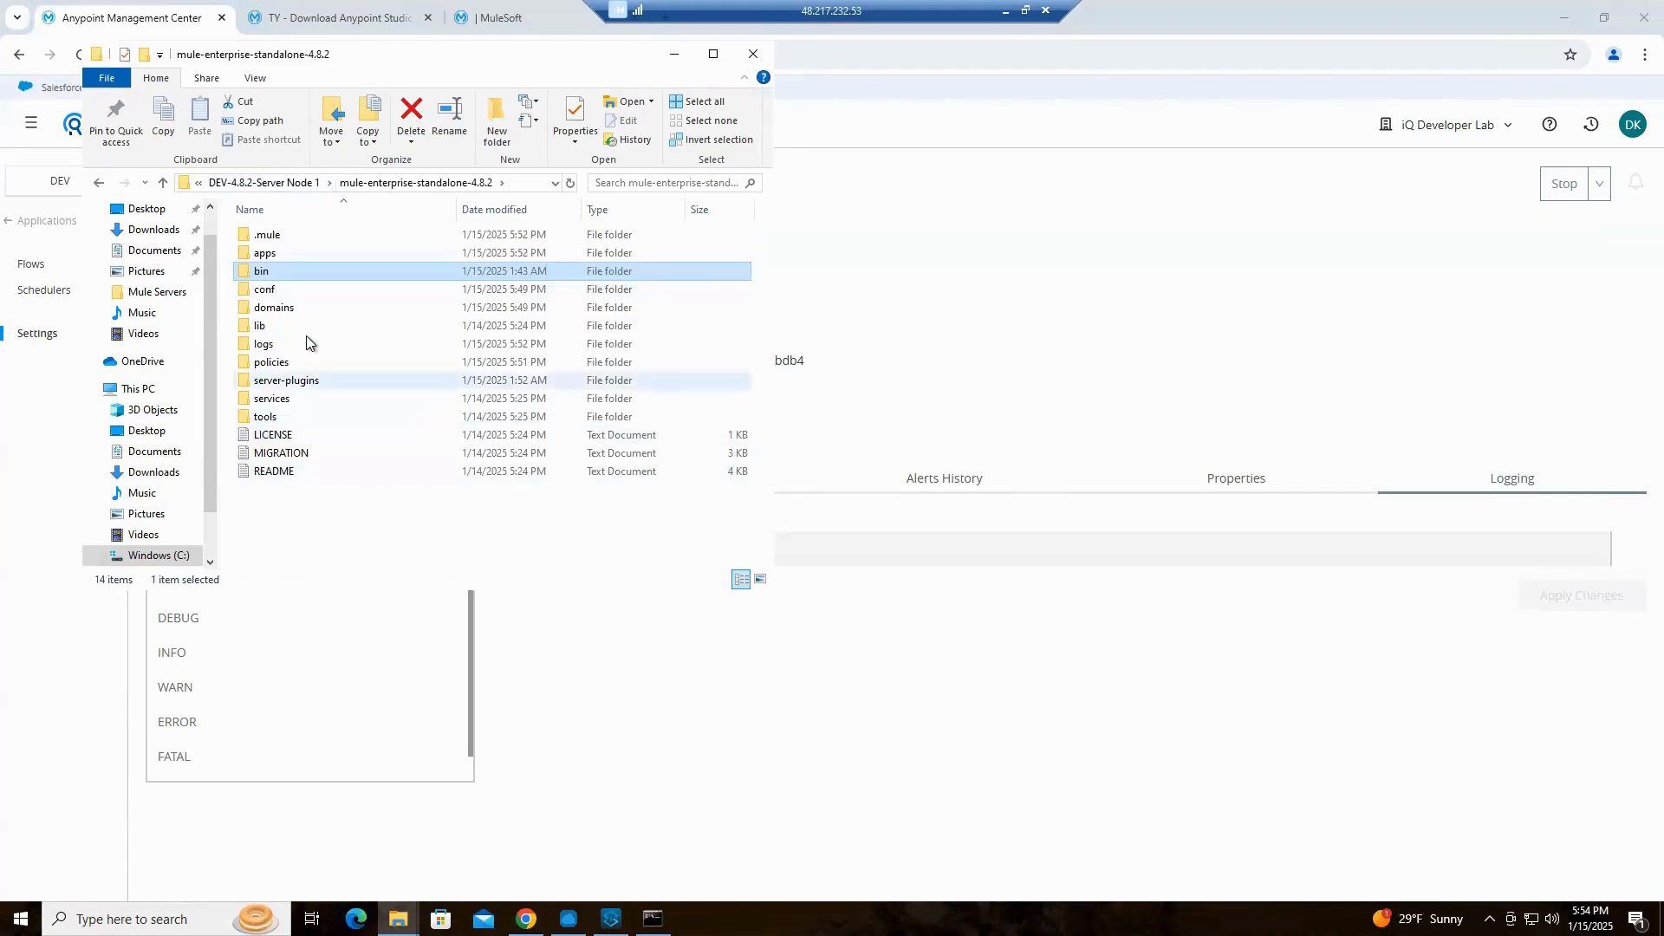
Open the mcia-app1 folder inside .mule, and minimize Chrome to arrange the folder and Mule console windows side by side
double_click(269, 236)
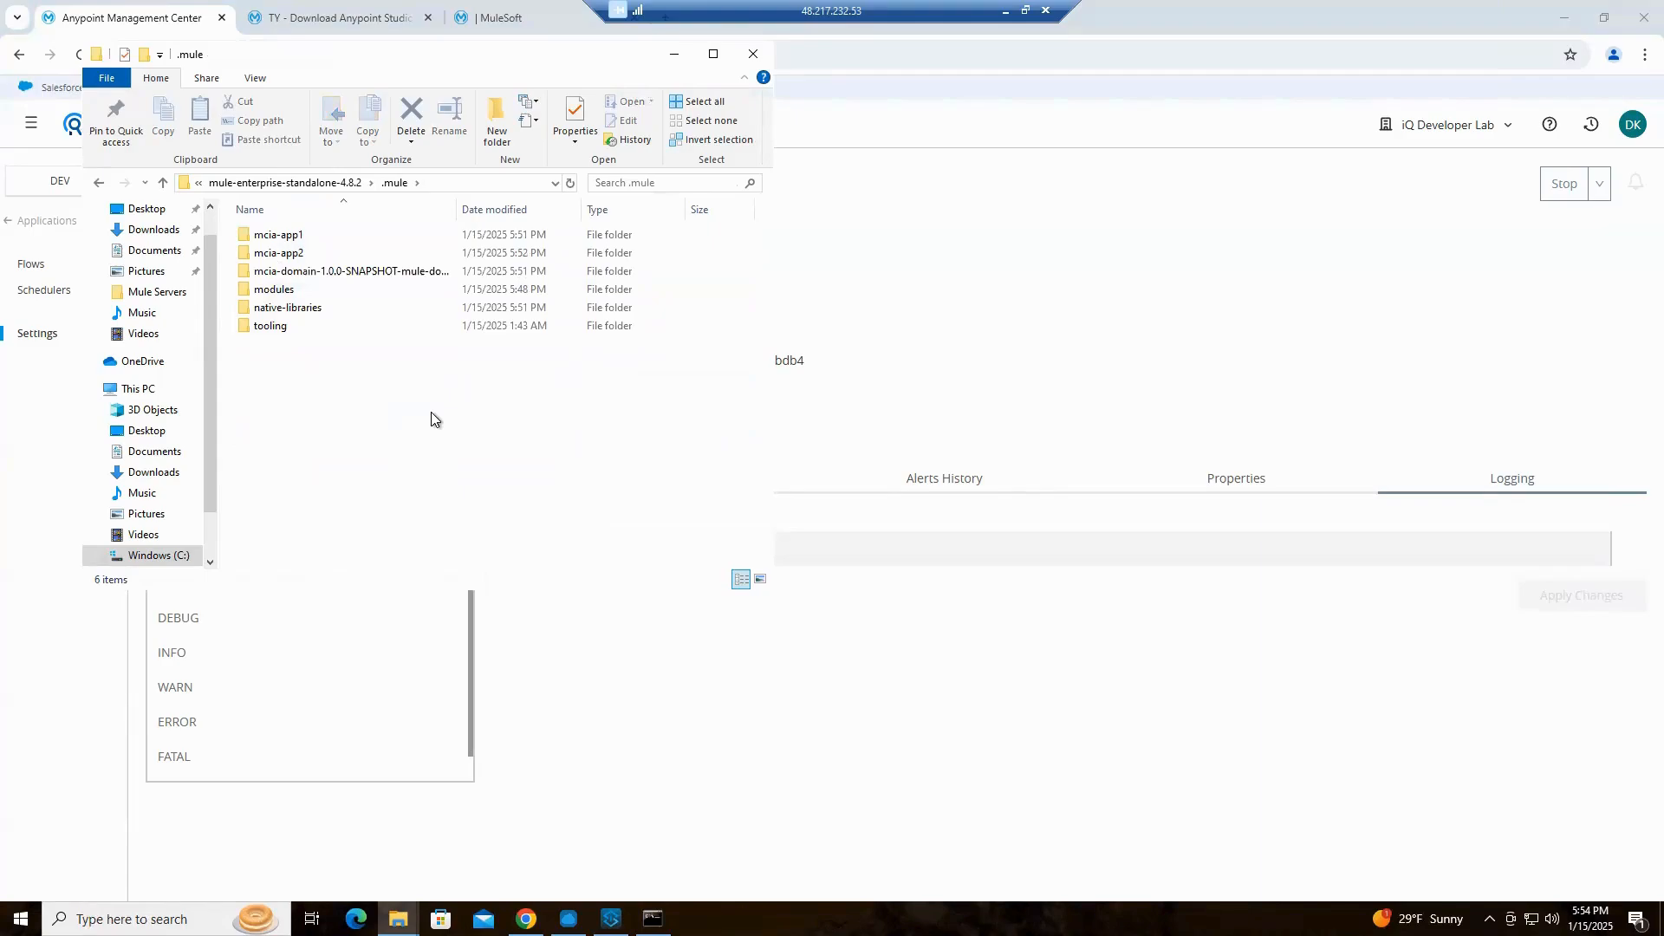
double_click(292, 240)
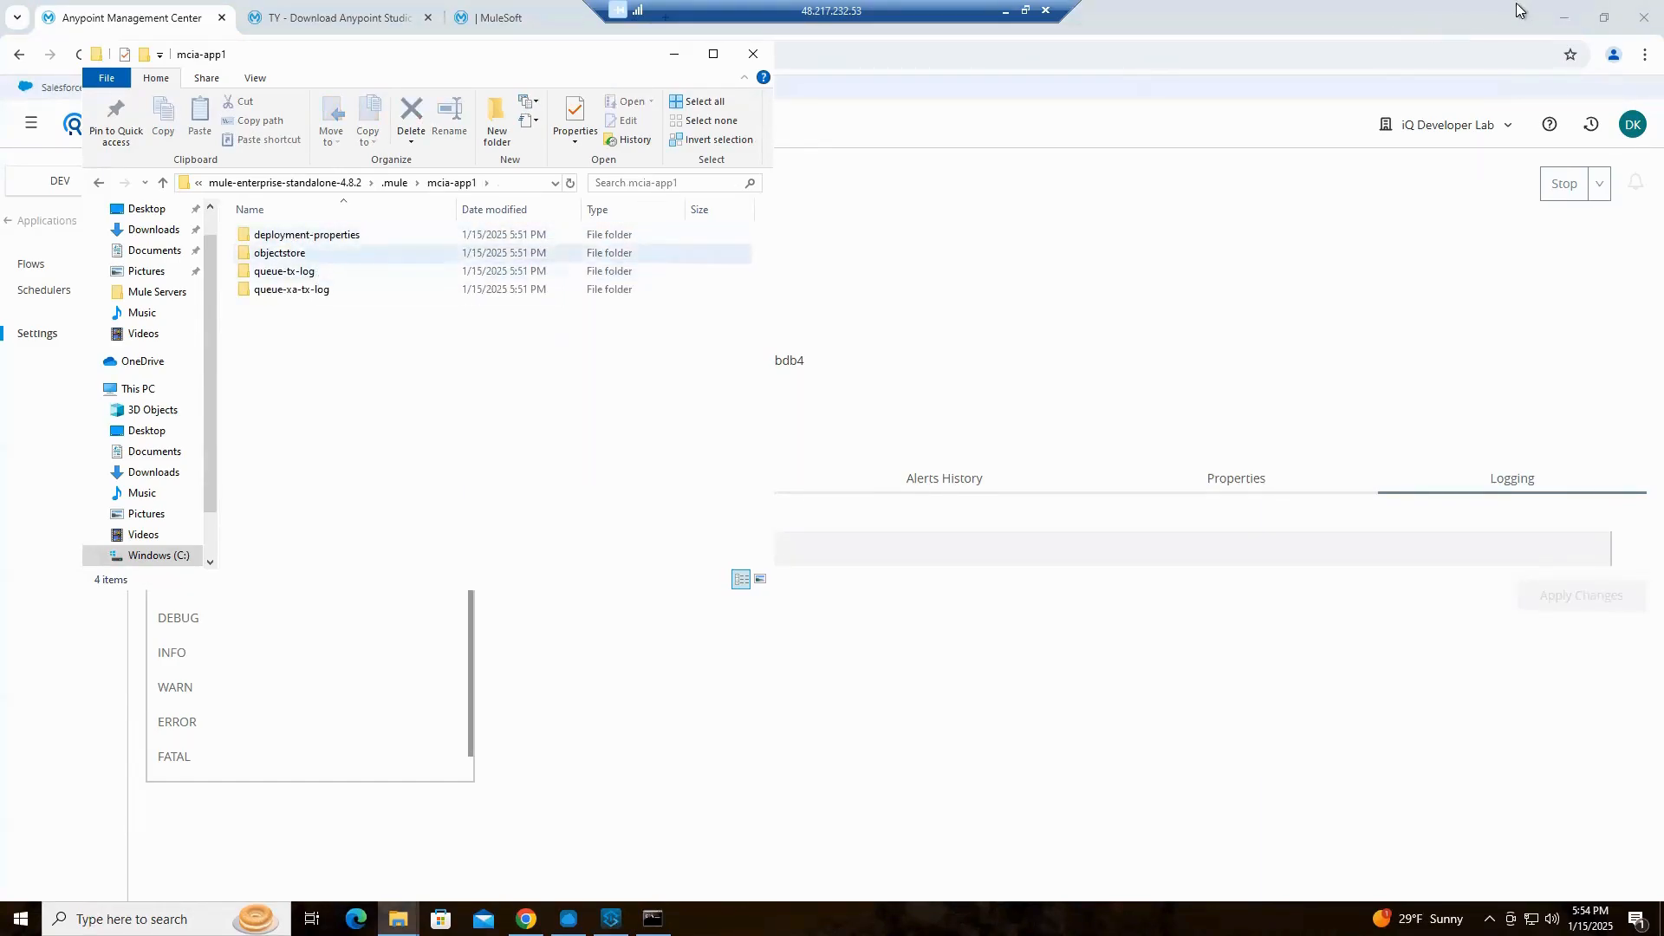
left_click(1564, 18)
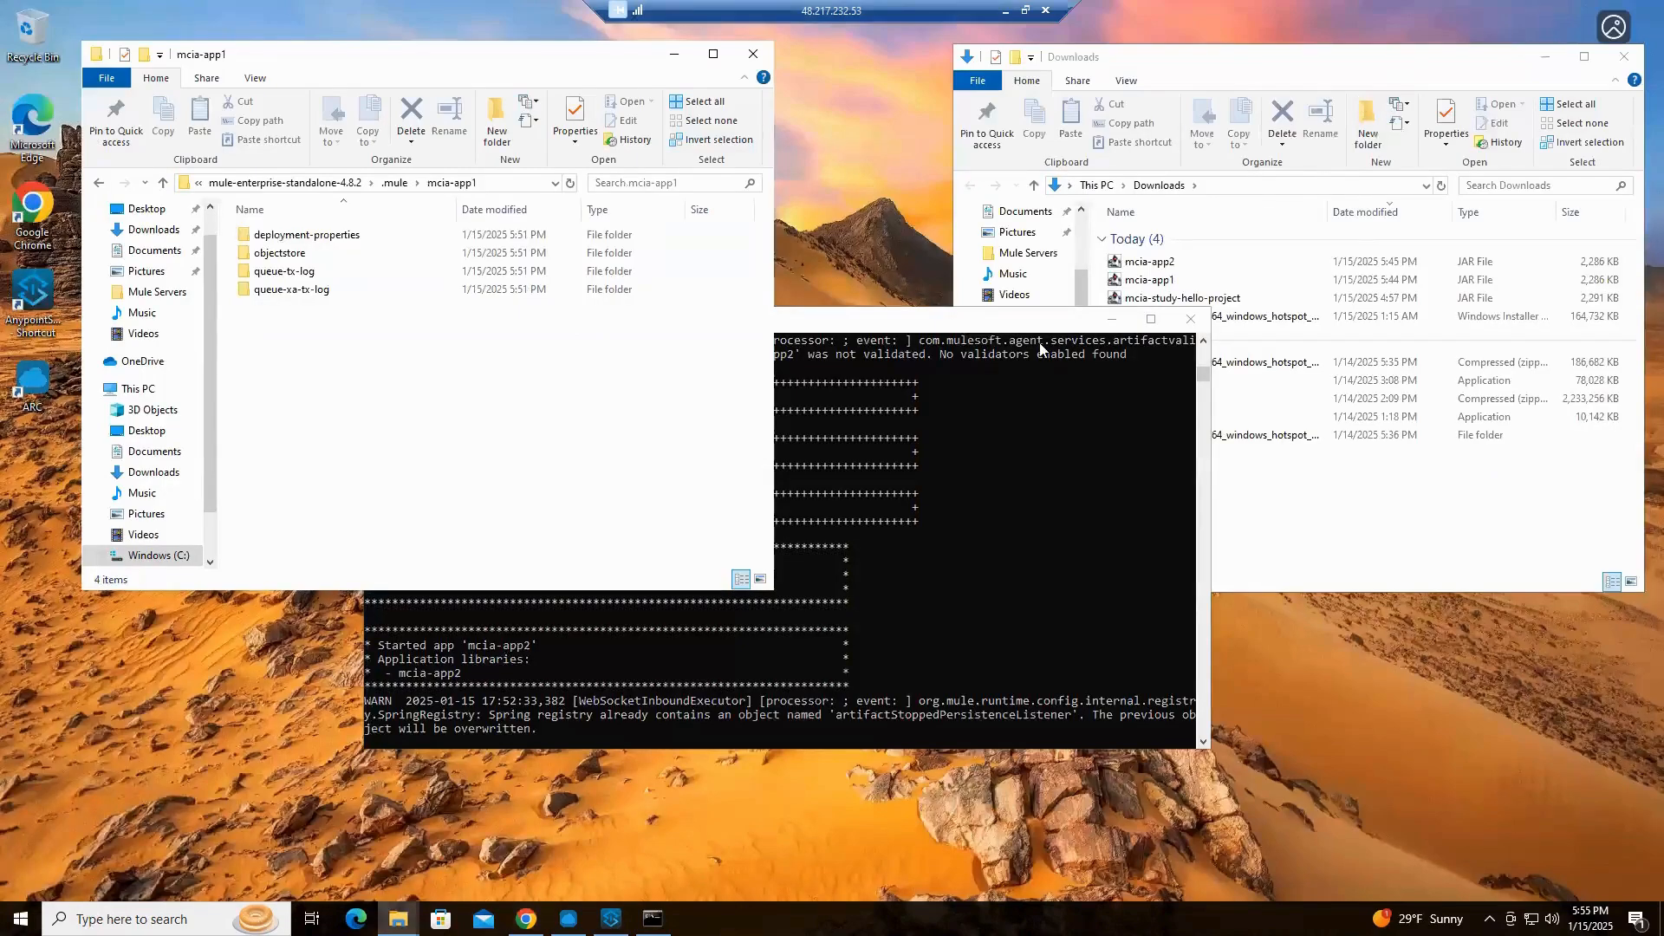
left_click_drag(947, 318, 1276, 398)
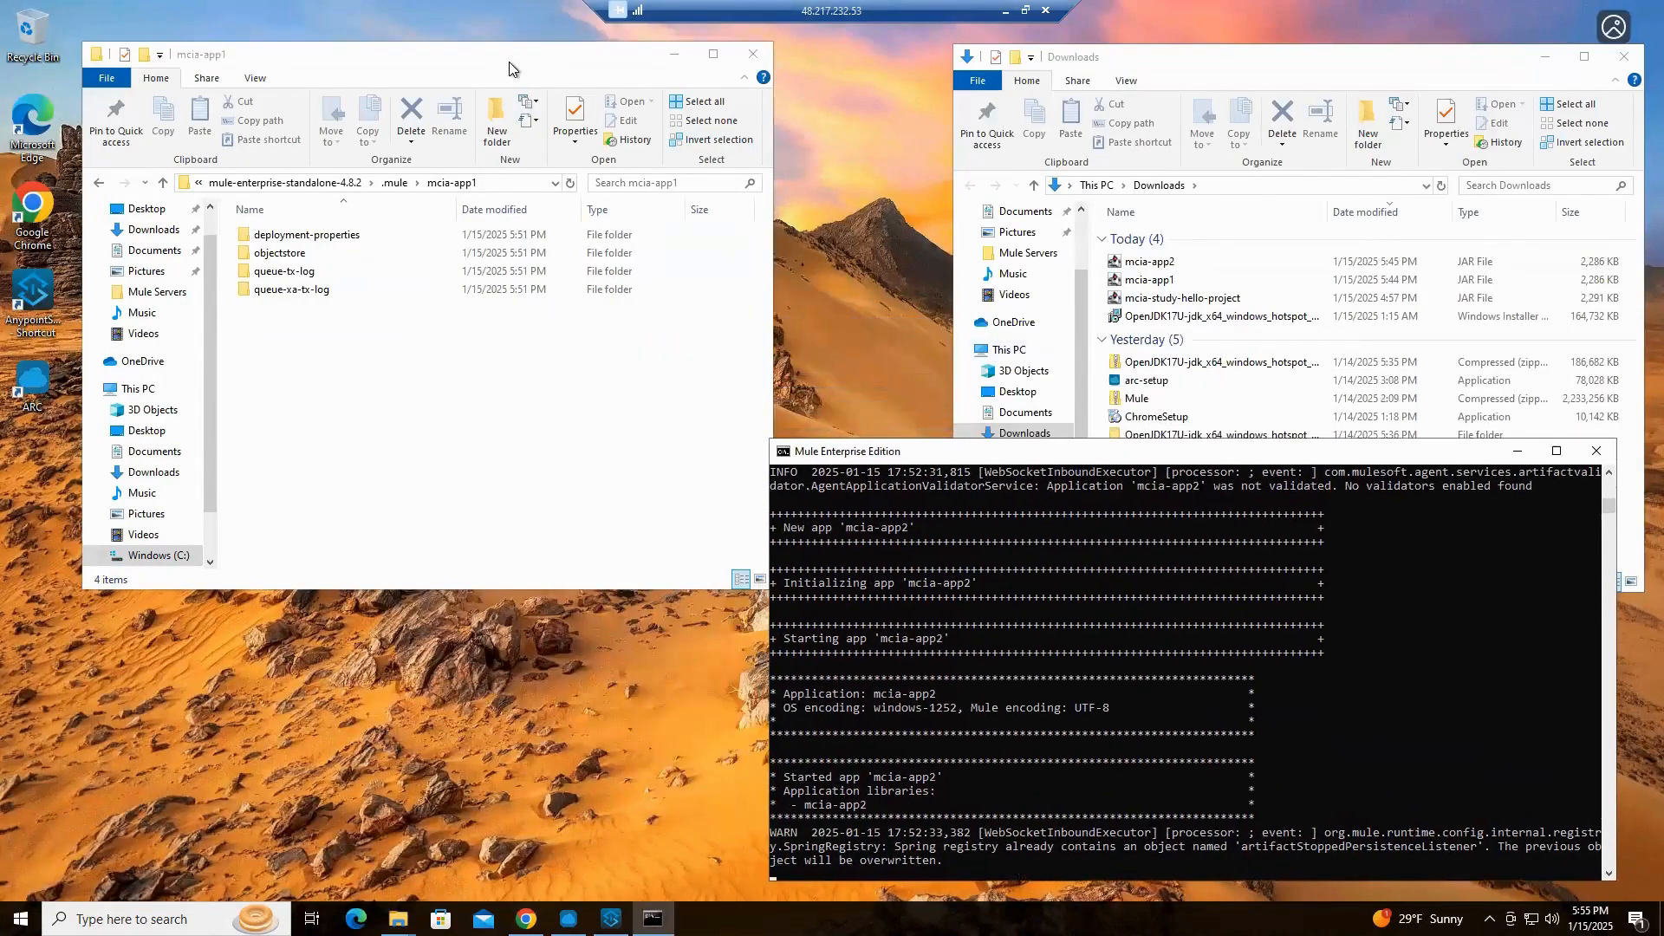
left_click_drag(508, 61, 538, 70)
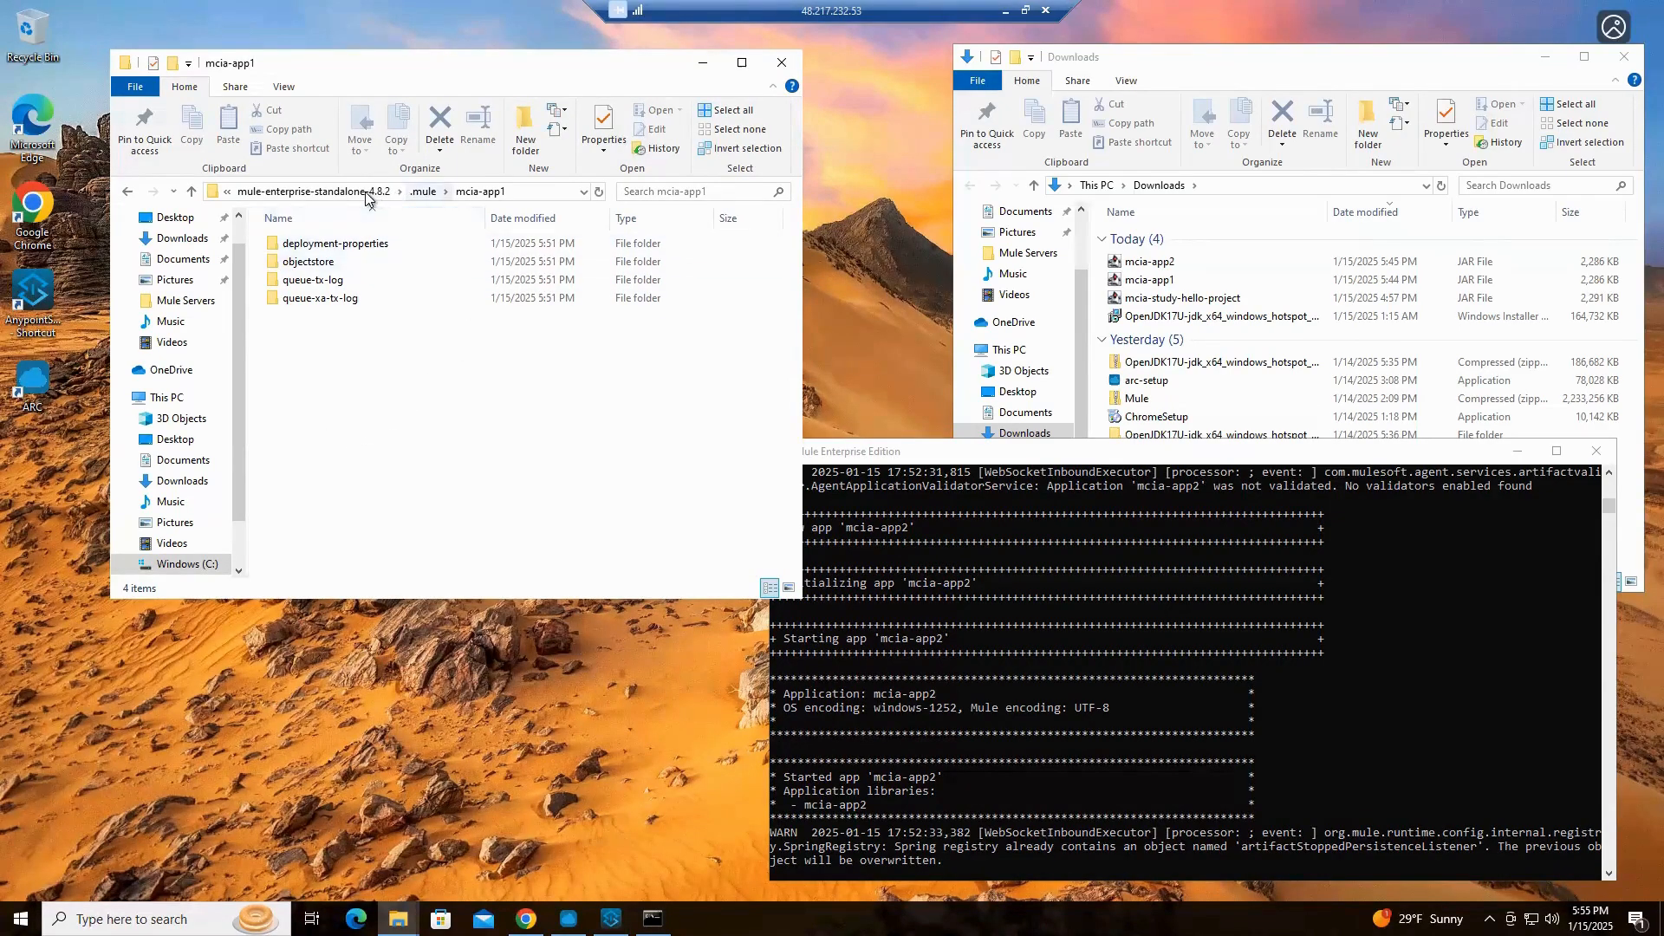
Return to the mule-enterprise-standalone-4.8.2 folder, open its logs folder, and view the mcia-domain log file in Notepad
left_click(196, 197)
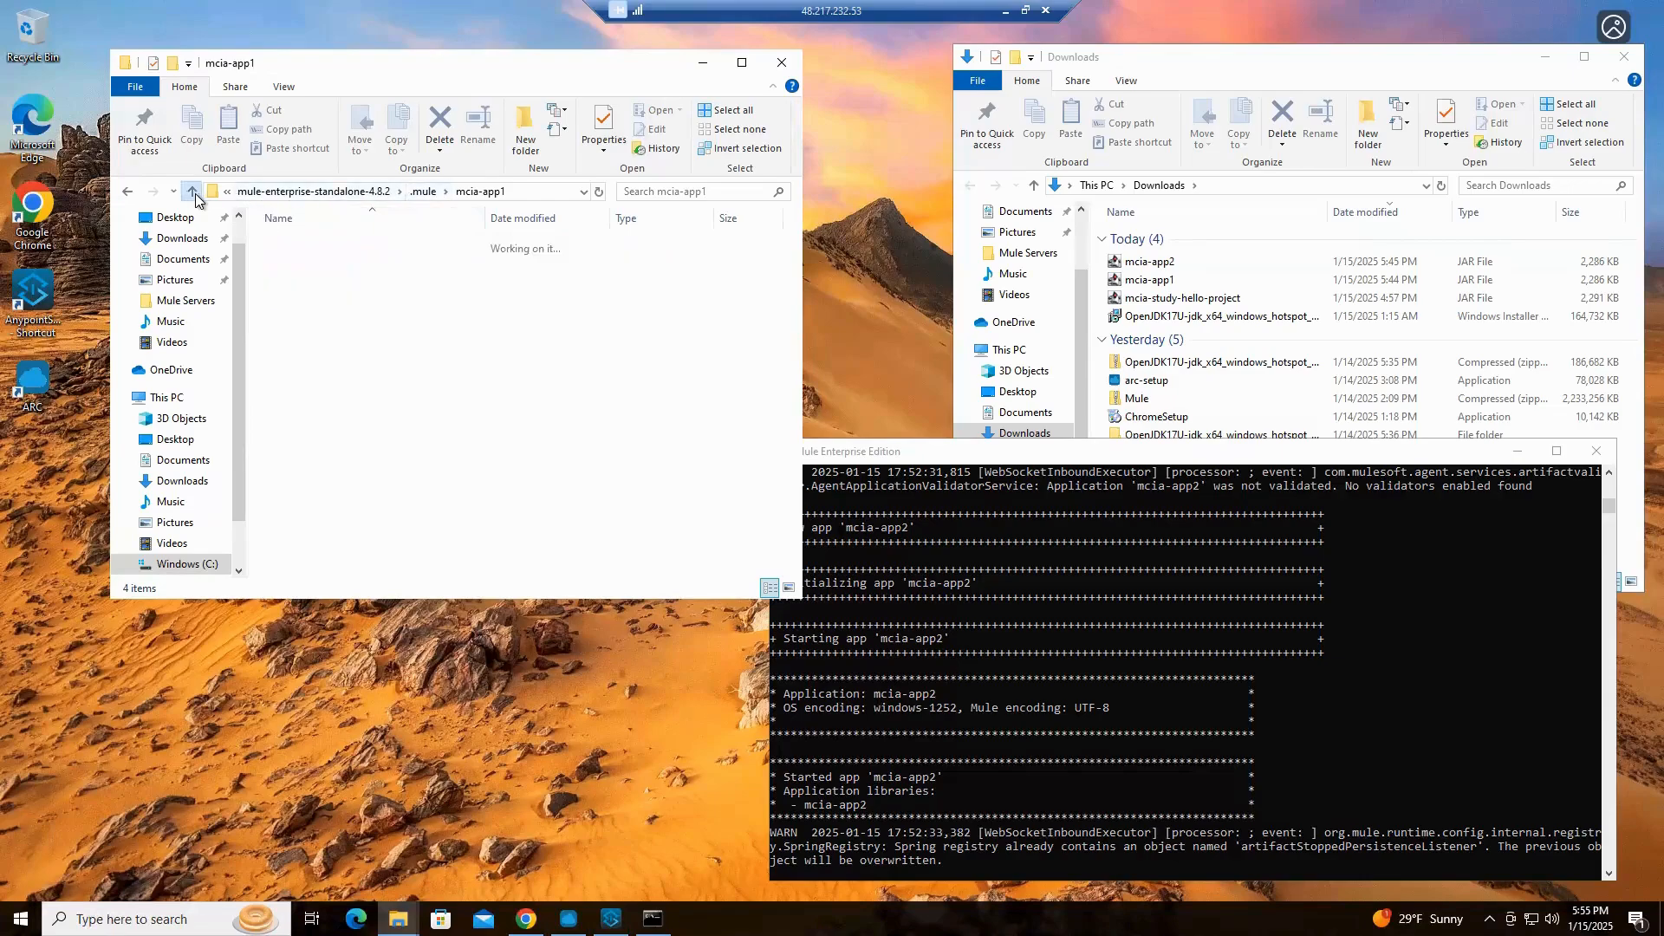
left_click(192, 192)
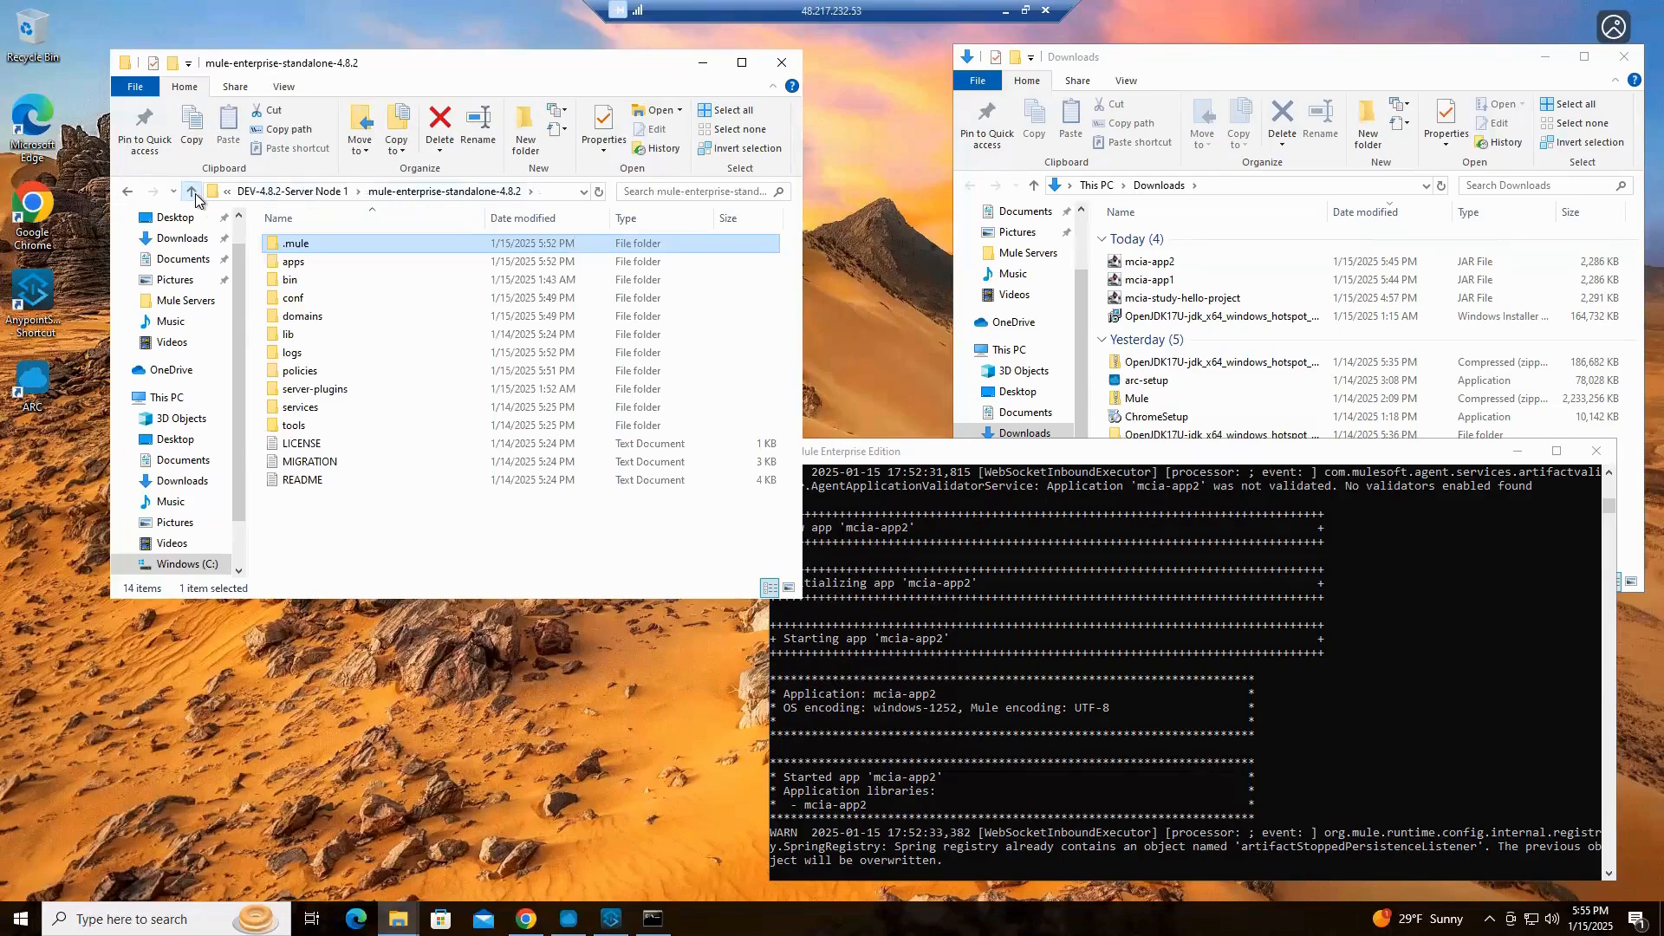
double_click(292, 352)
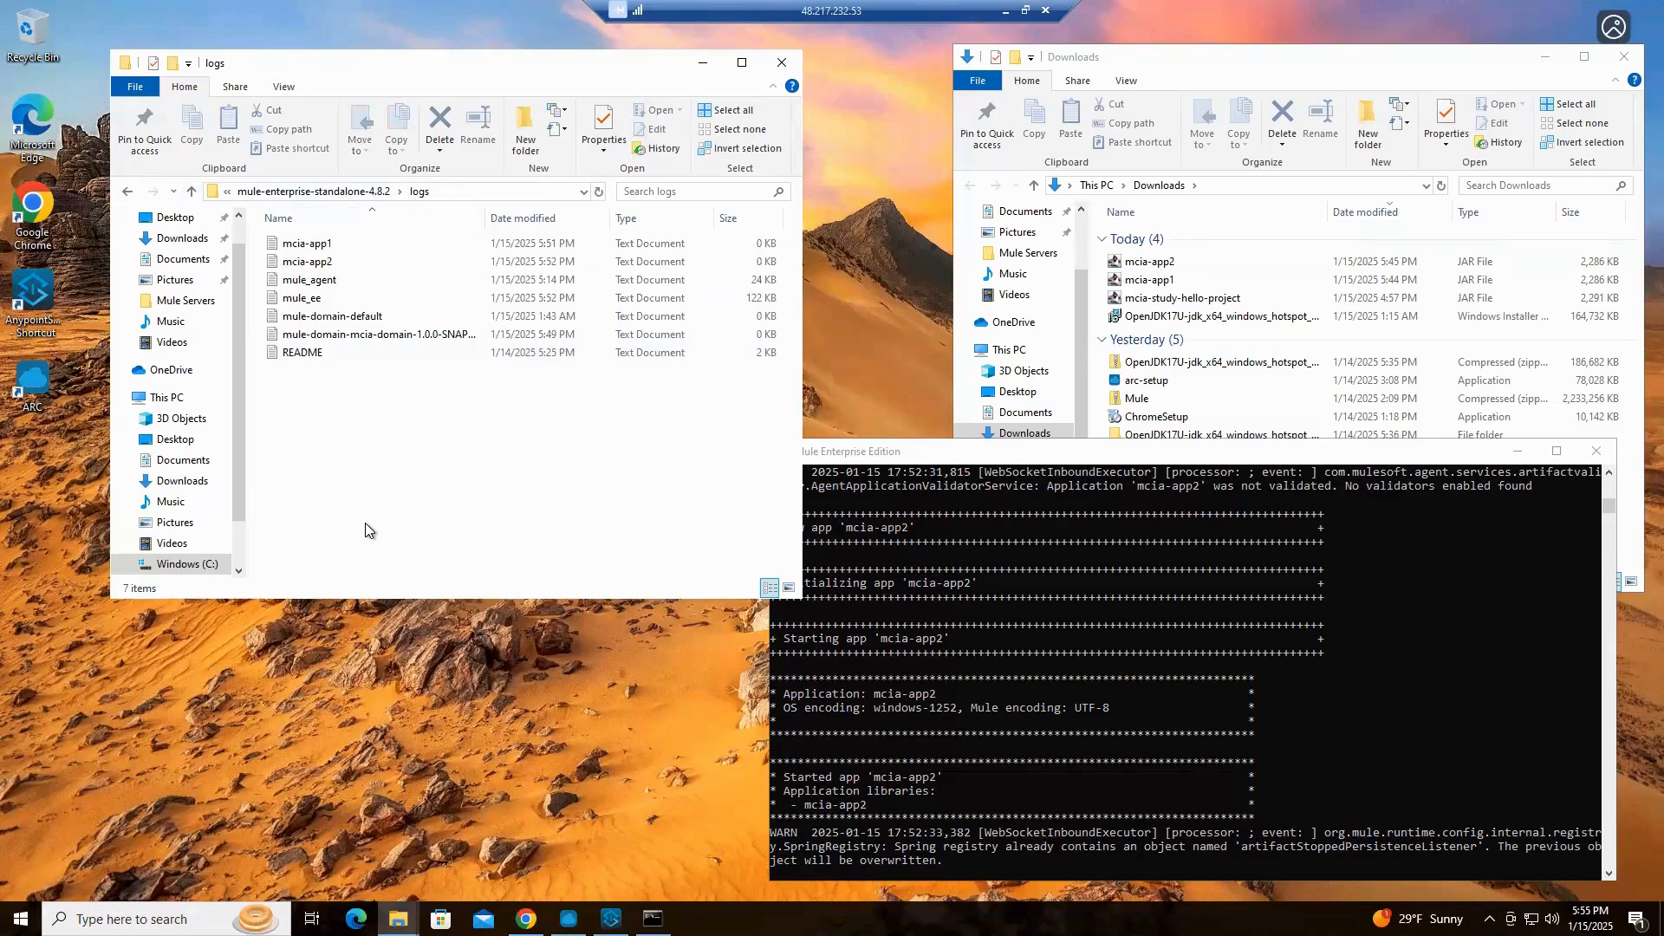
double_click(340, 336)
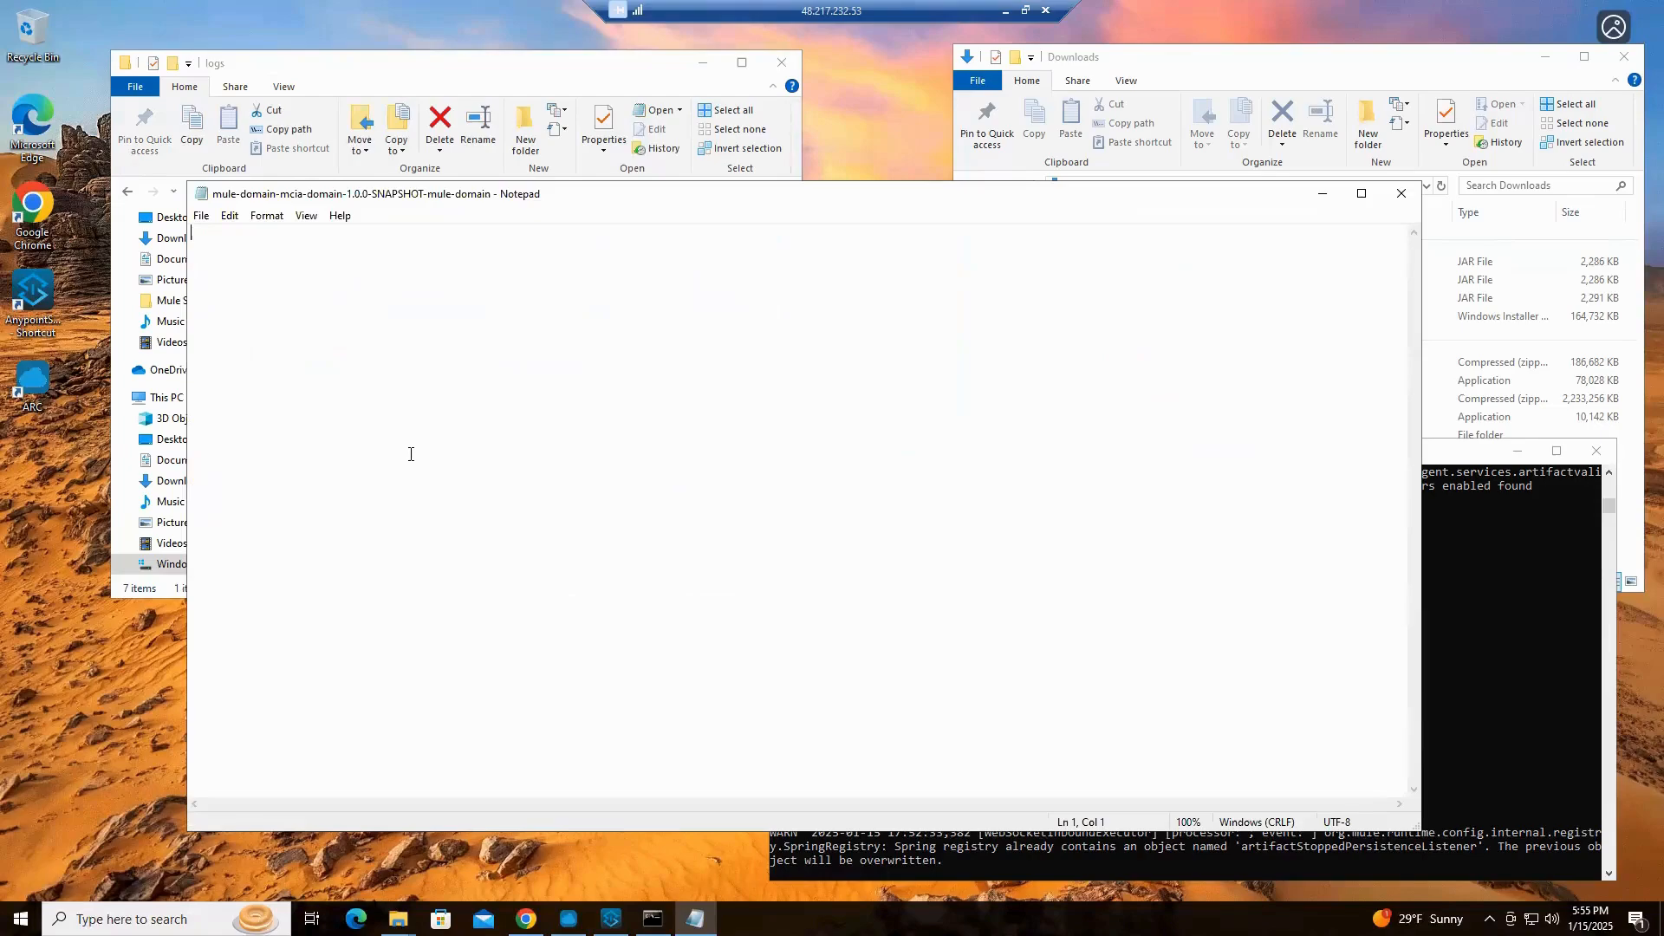
left_click(1405, 197)
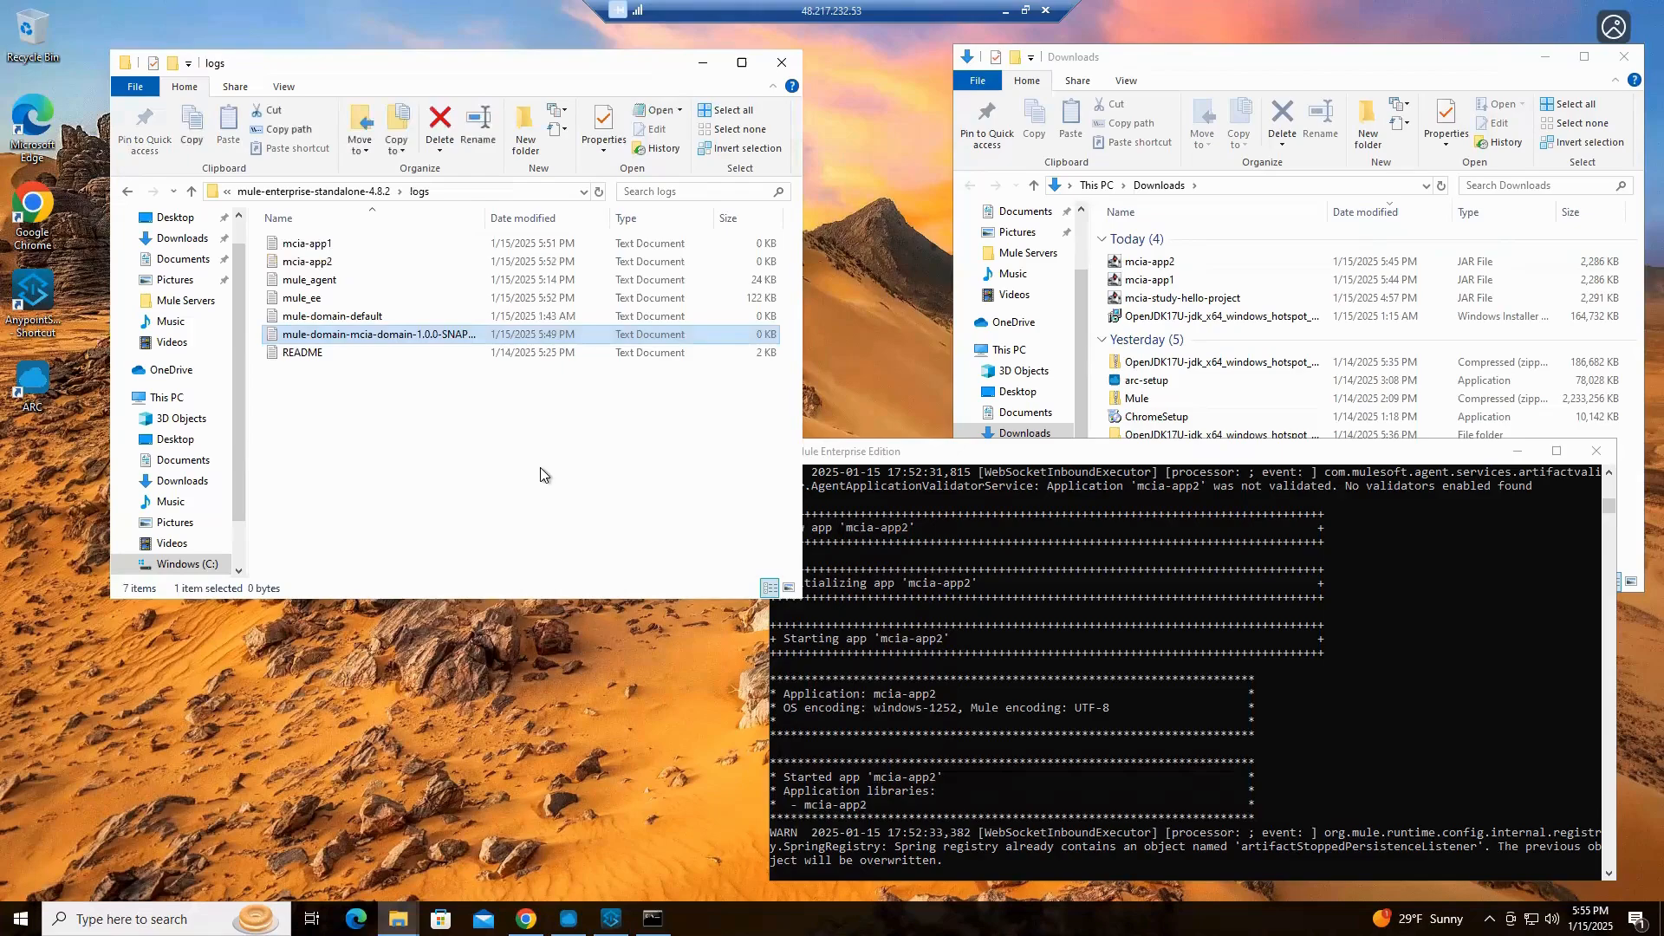
Open the mcia-app1 log and highlight the logger message "Hello from APP1!" at the end of its last entry
double_click(317, 247)
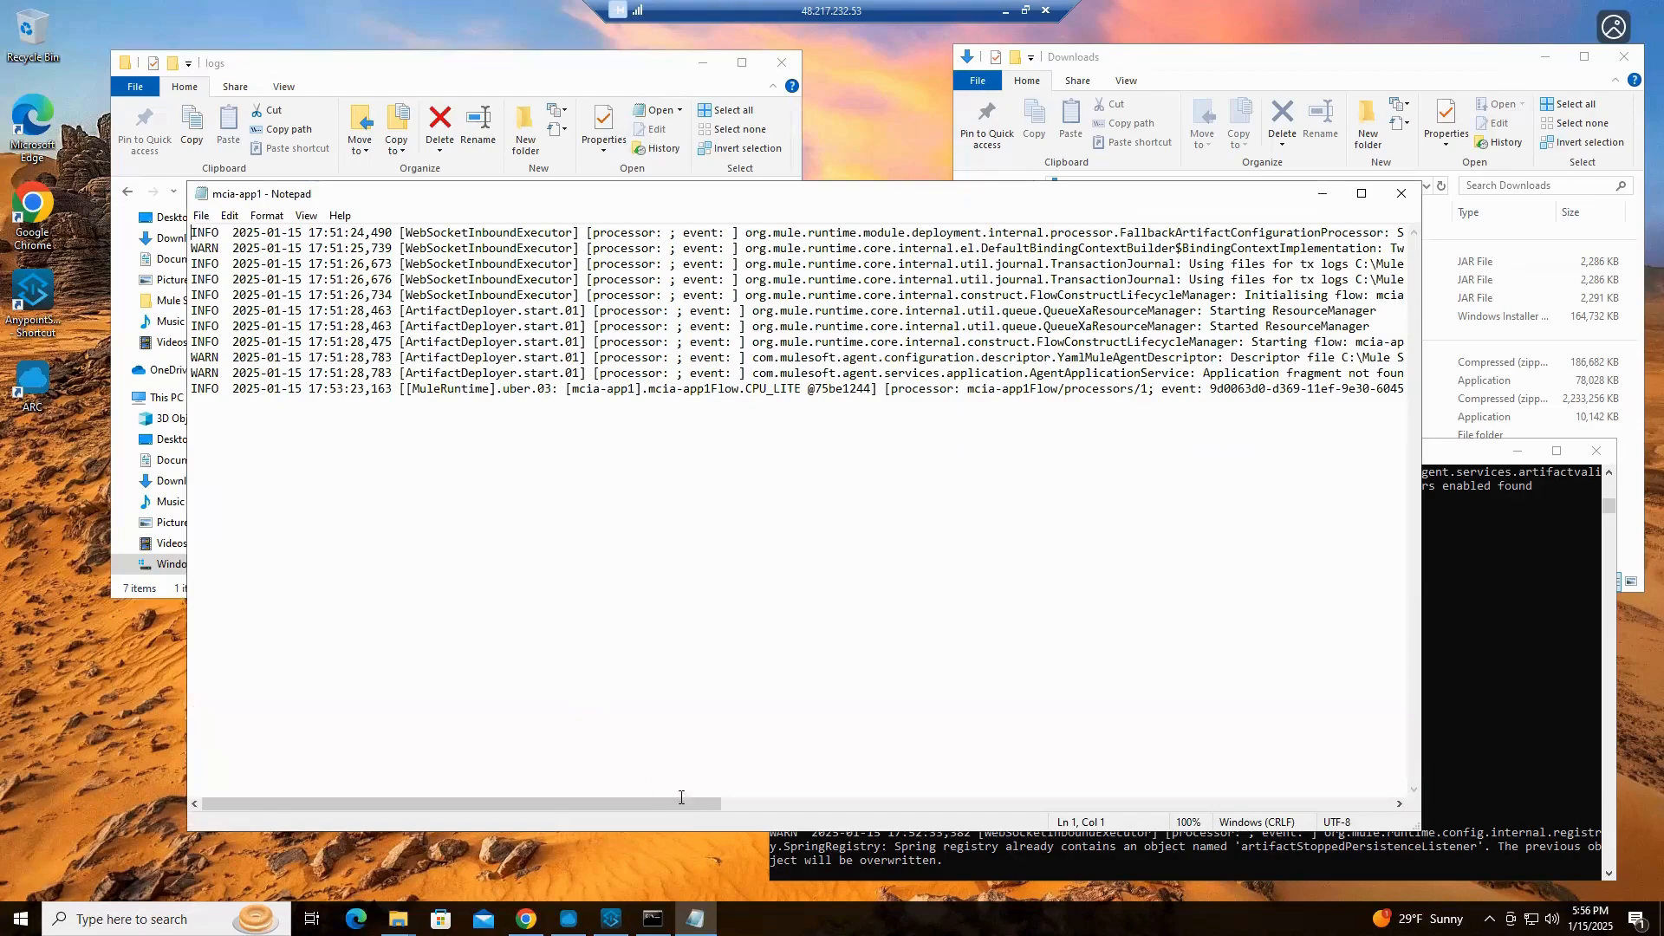
left_click_drag(681, 801, 1066, 799)
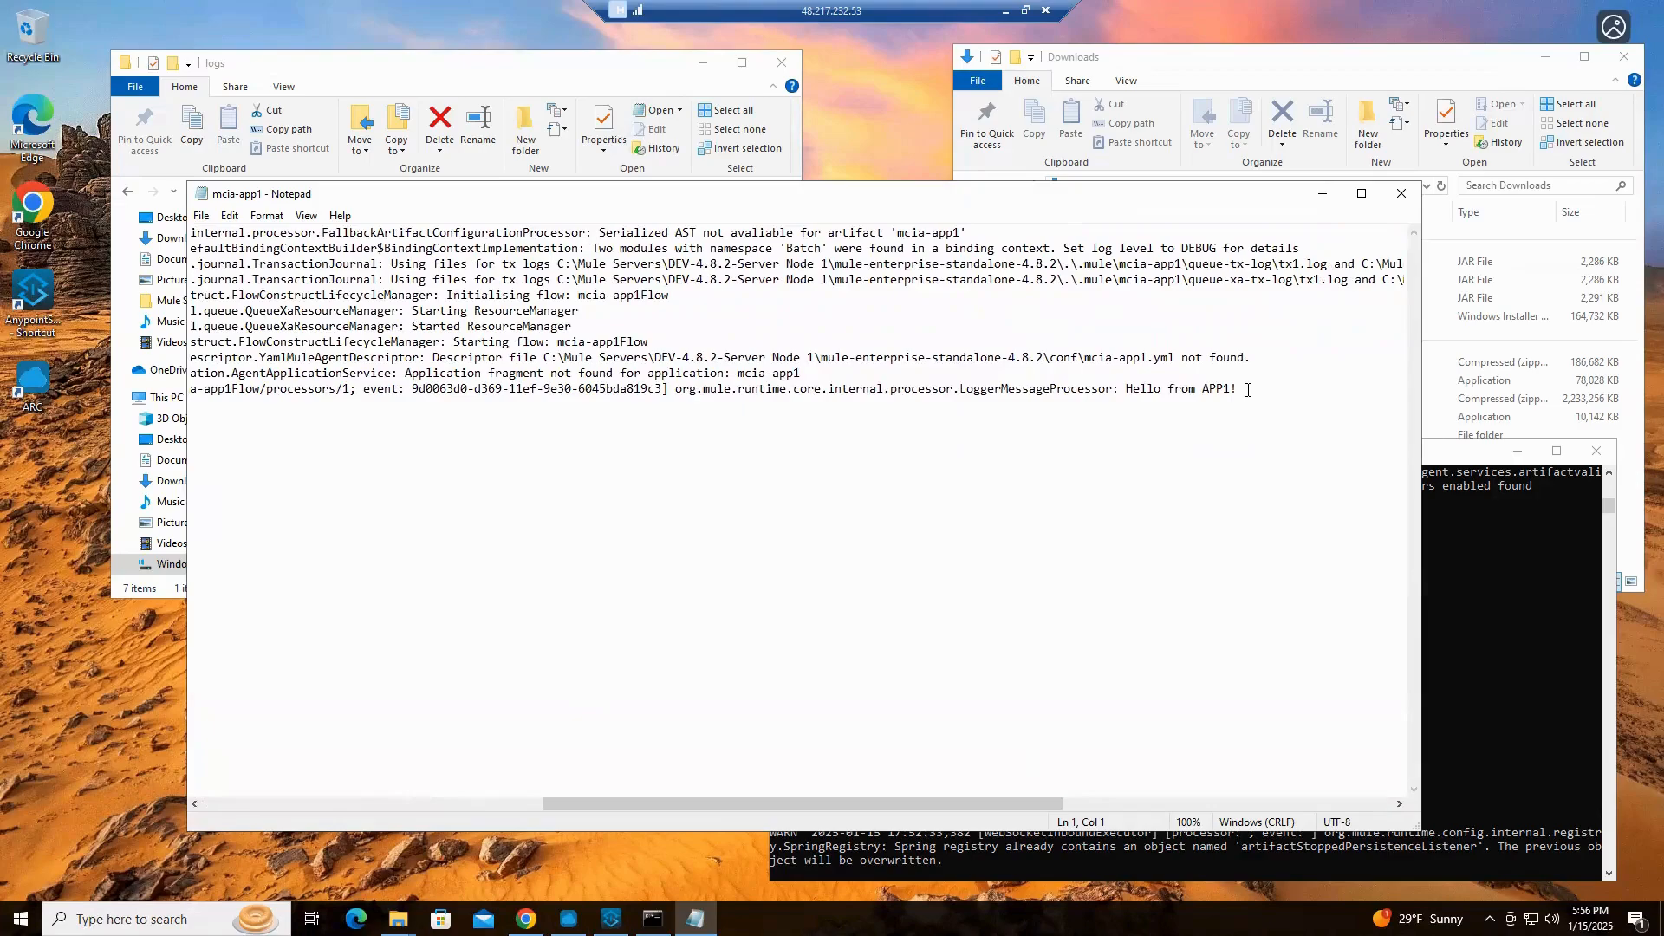
left_click_drag(1248, 390, 1126, 392)
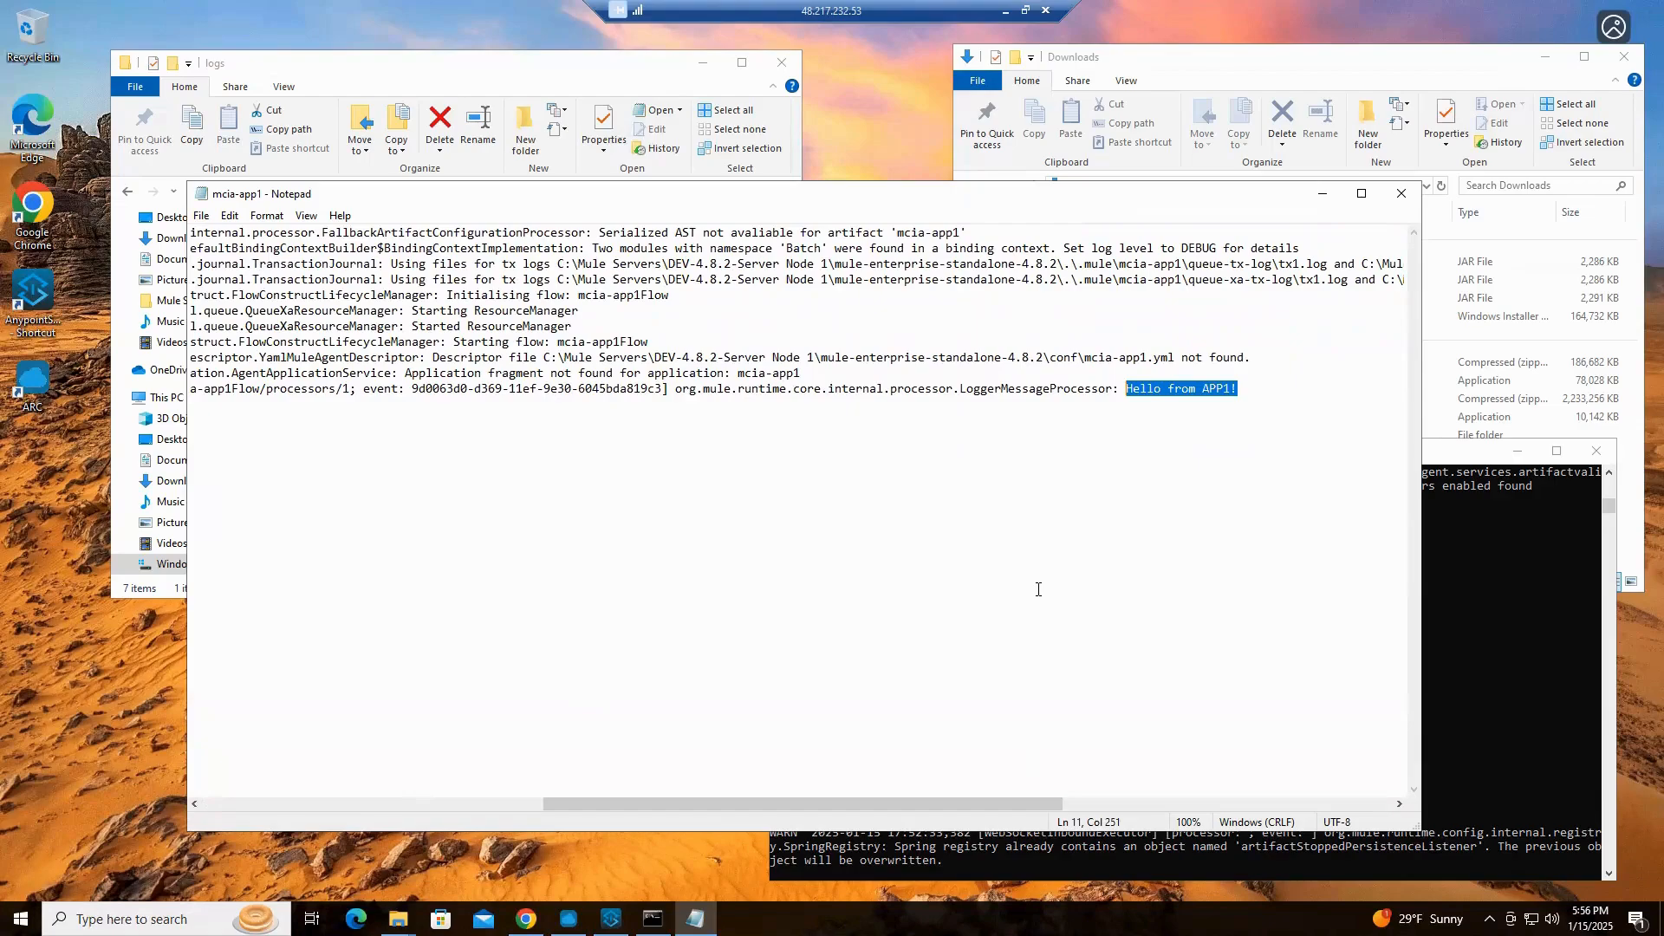
left_click(1323, 193)
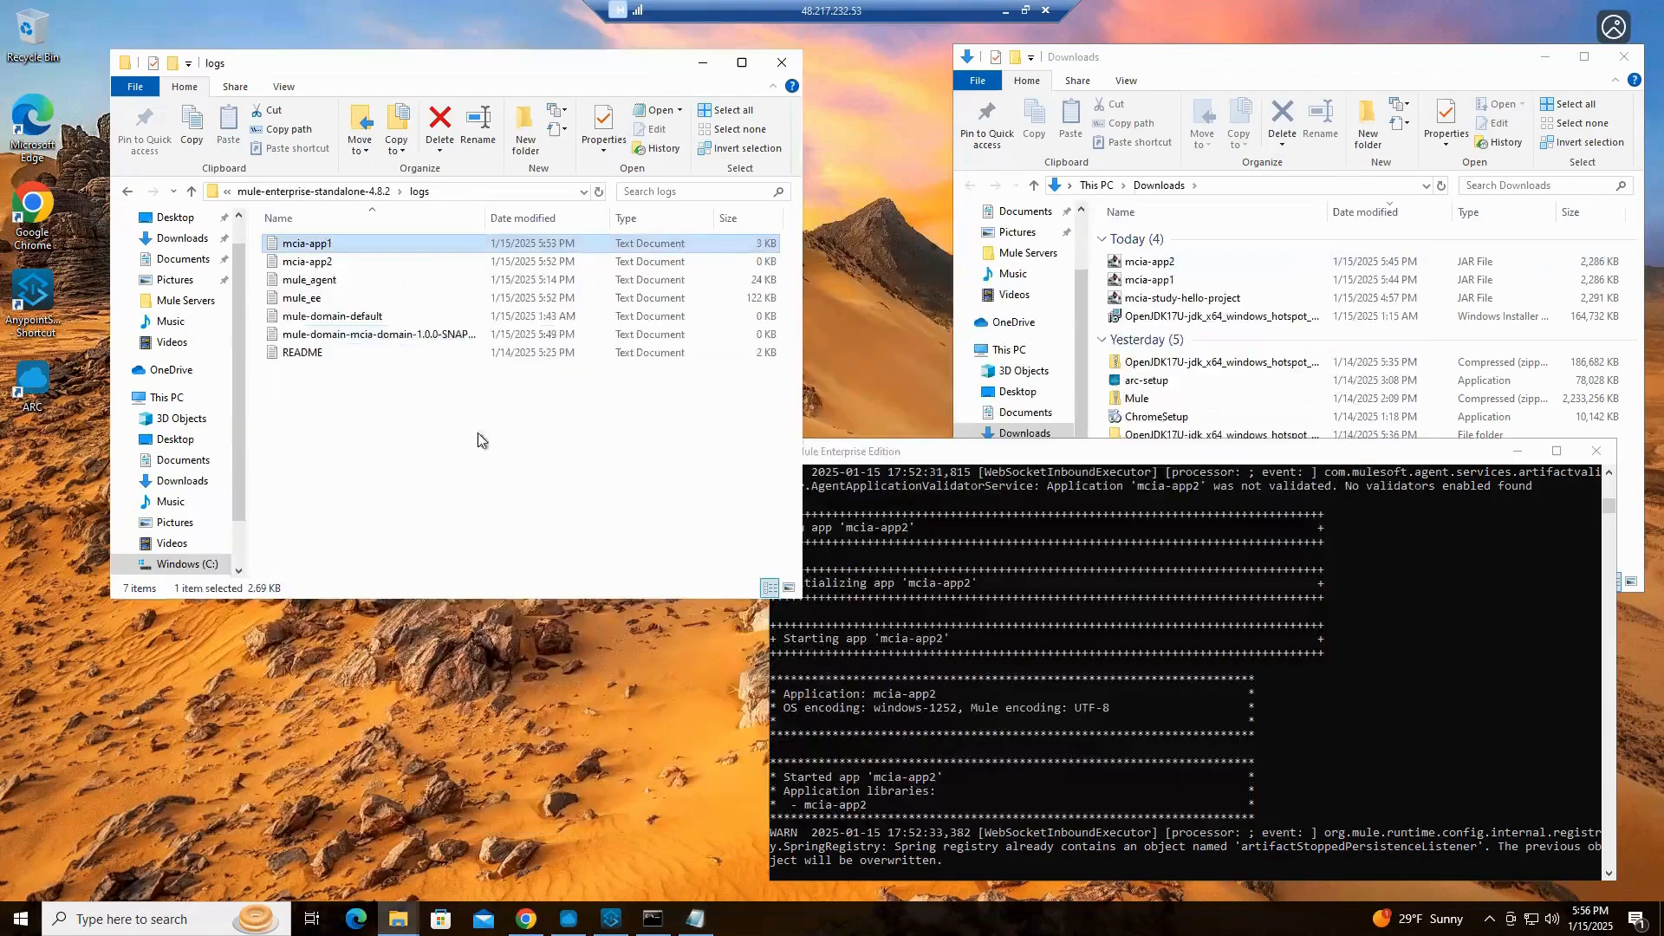
Open the mcia-app2 log, highlight the logger message "Hello from APP2!" in its last entry, and close the file
double_click(309, 262)
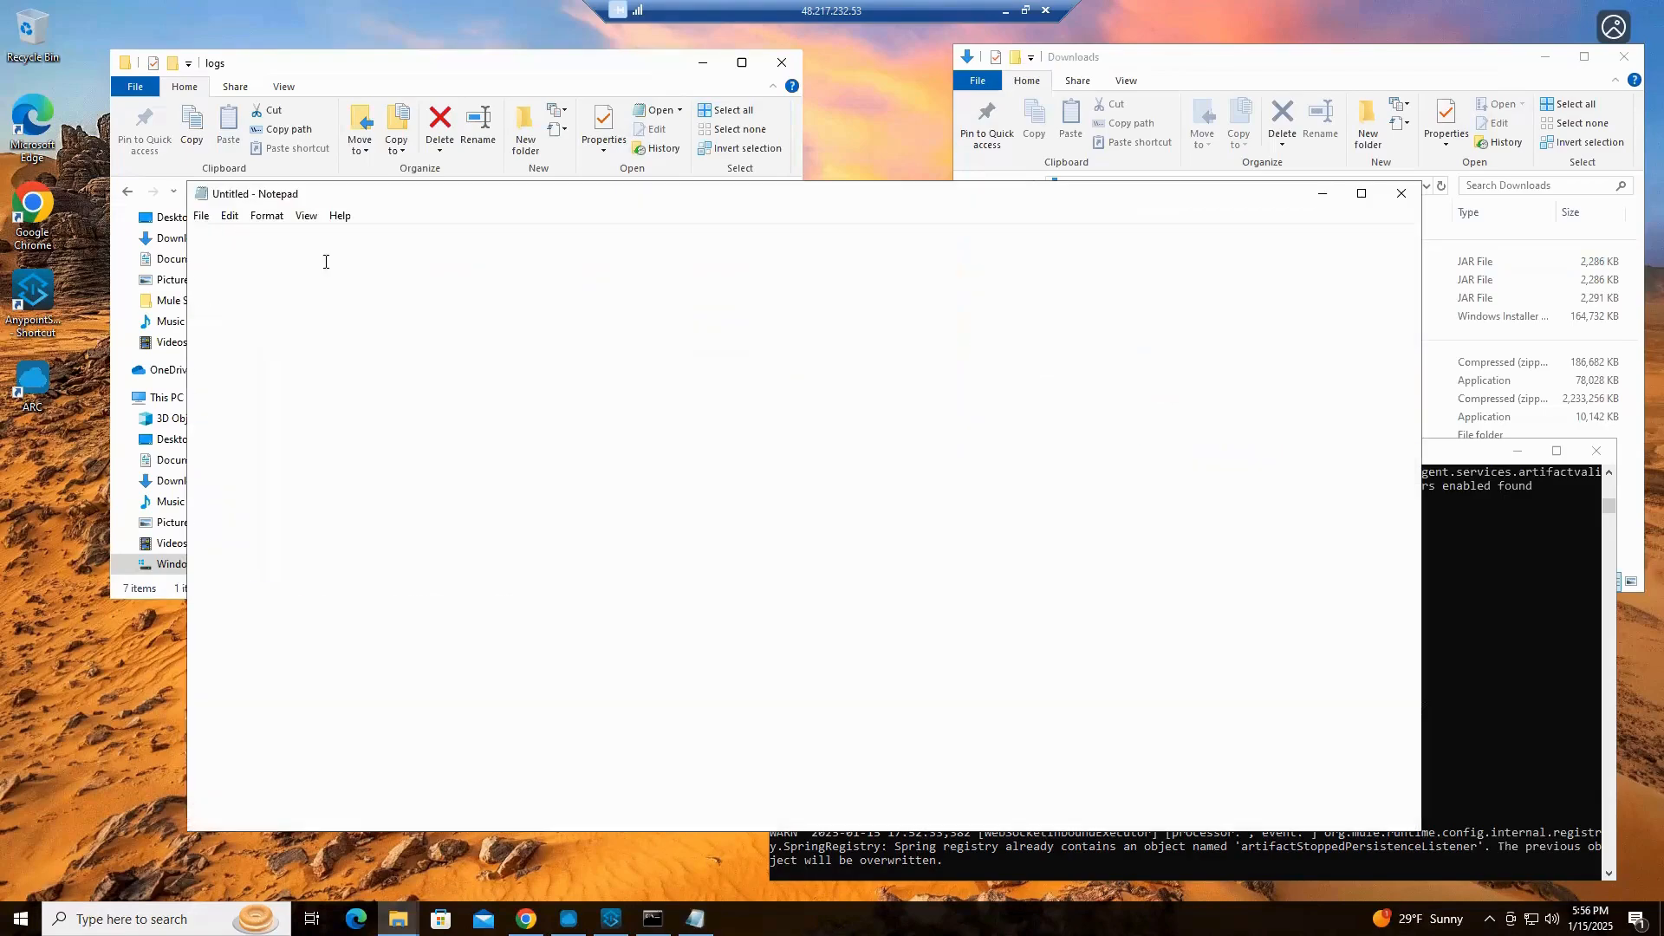
left_click_drag(657, 808, 1046, 804)
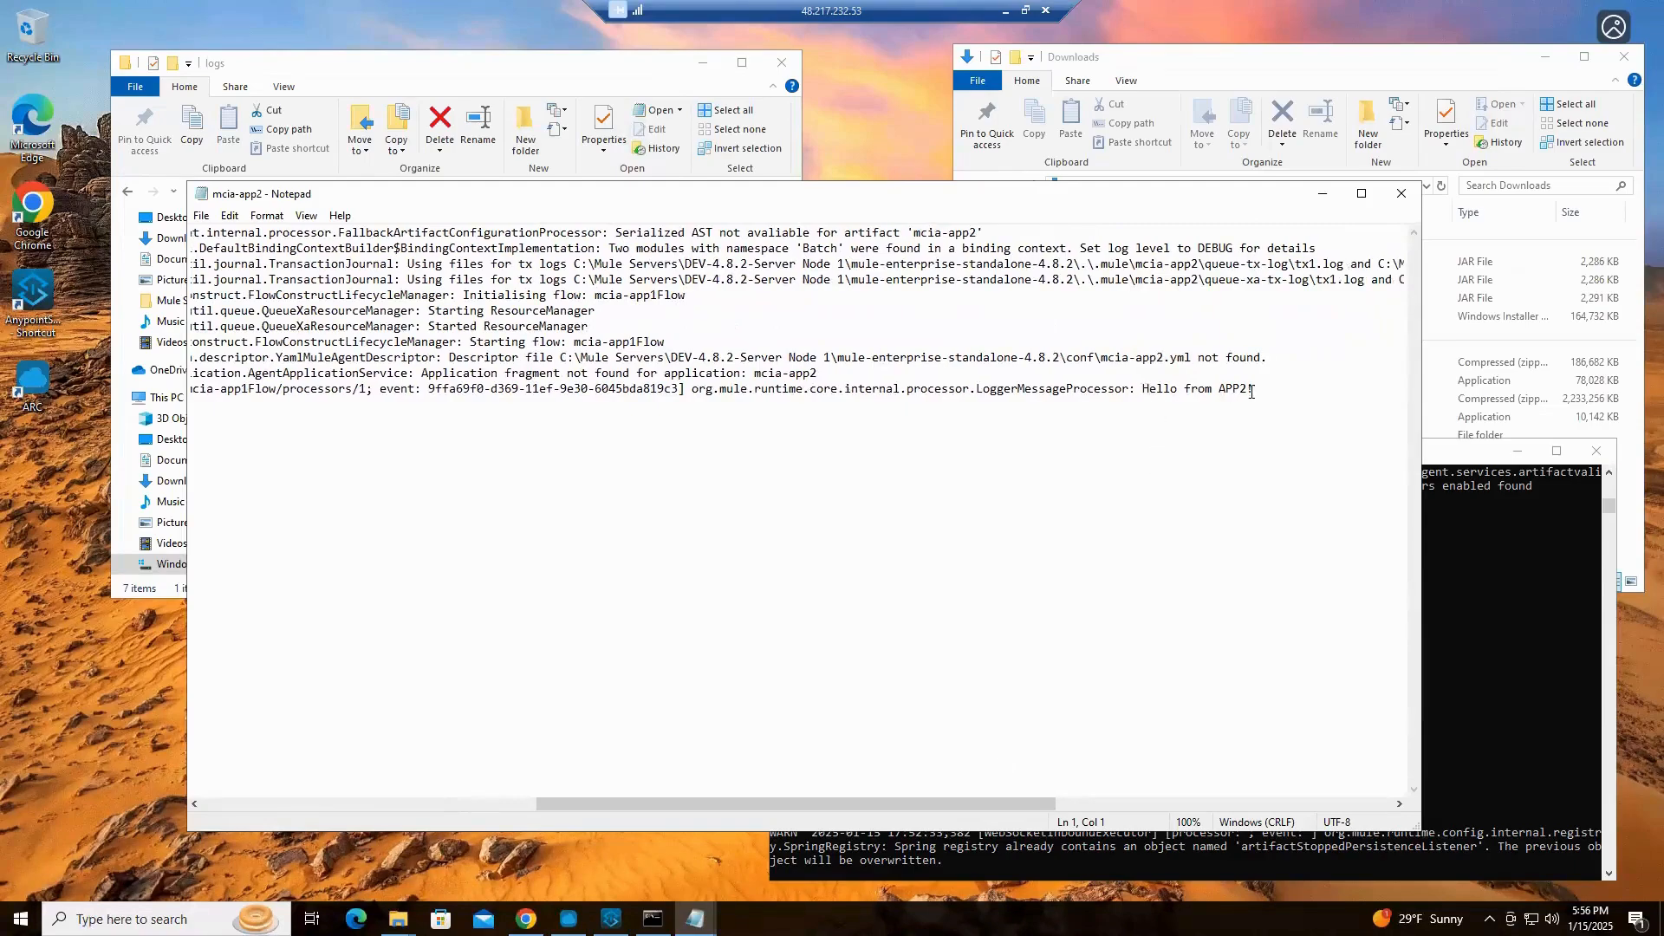
left_click_drag(1142, 391, 1275, 394)
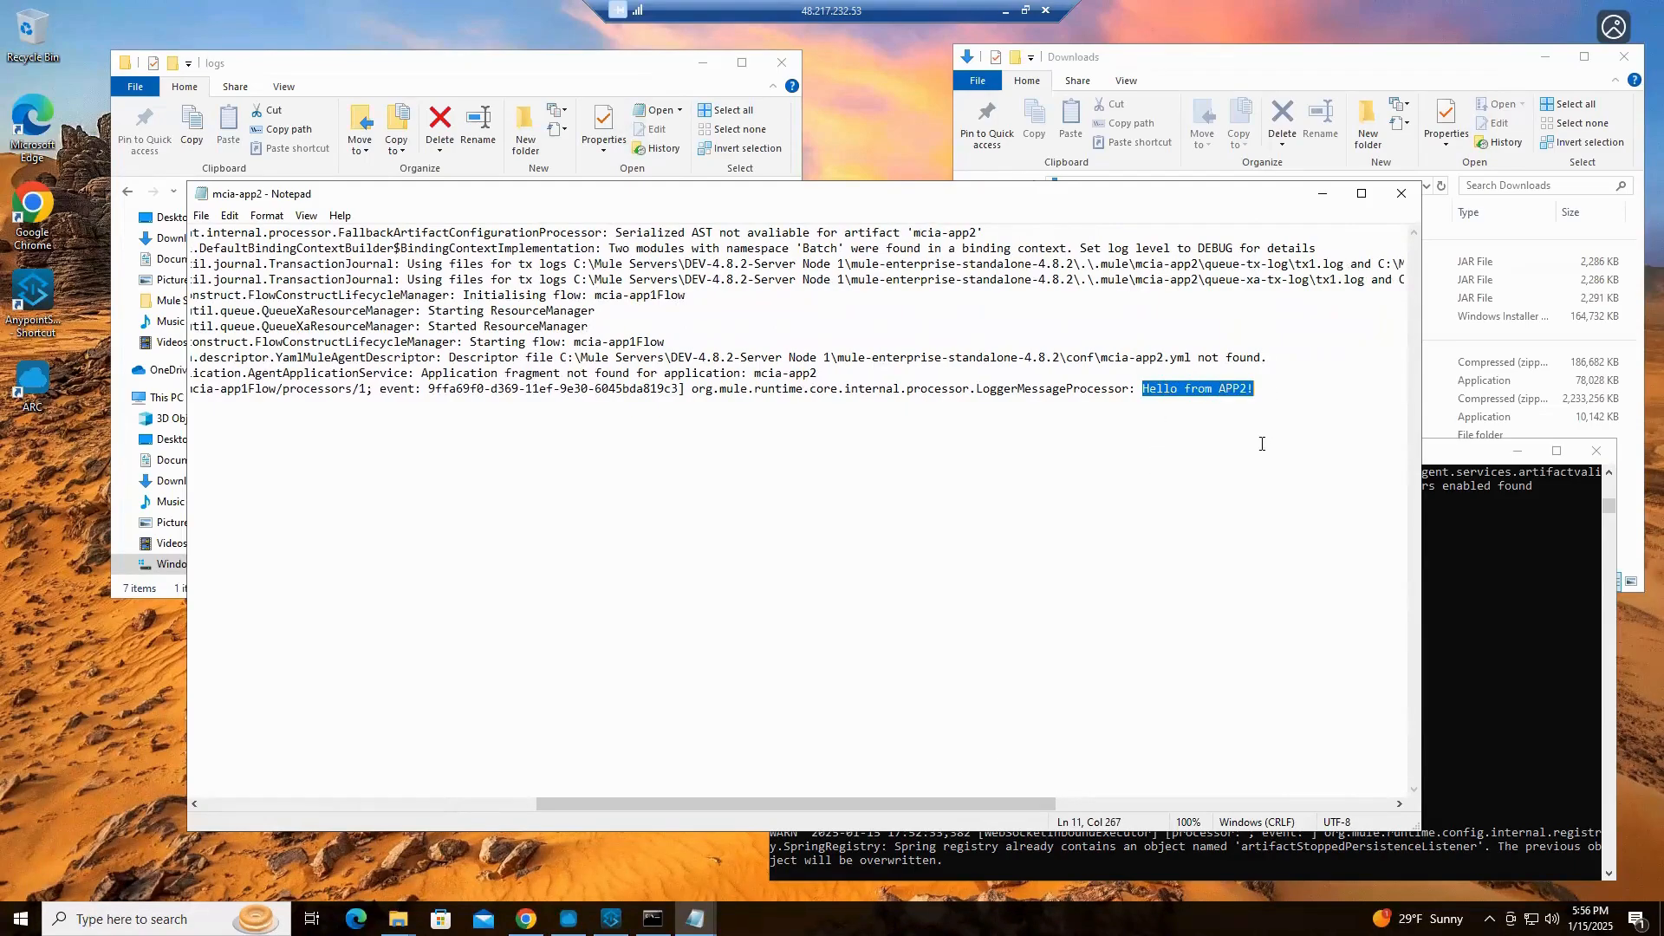
left_click(1401, 194)
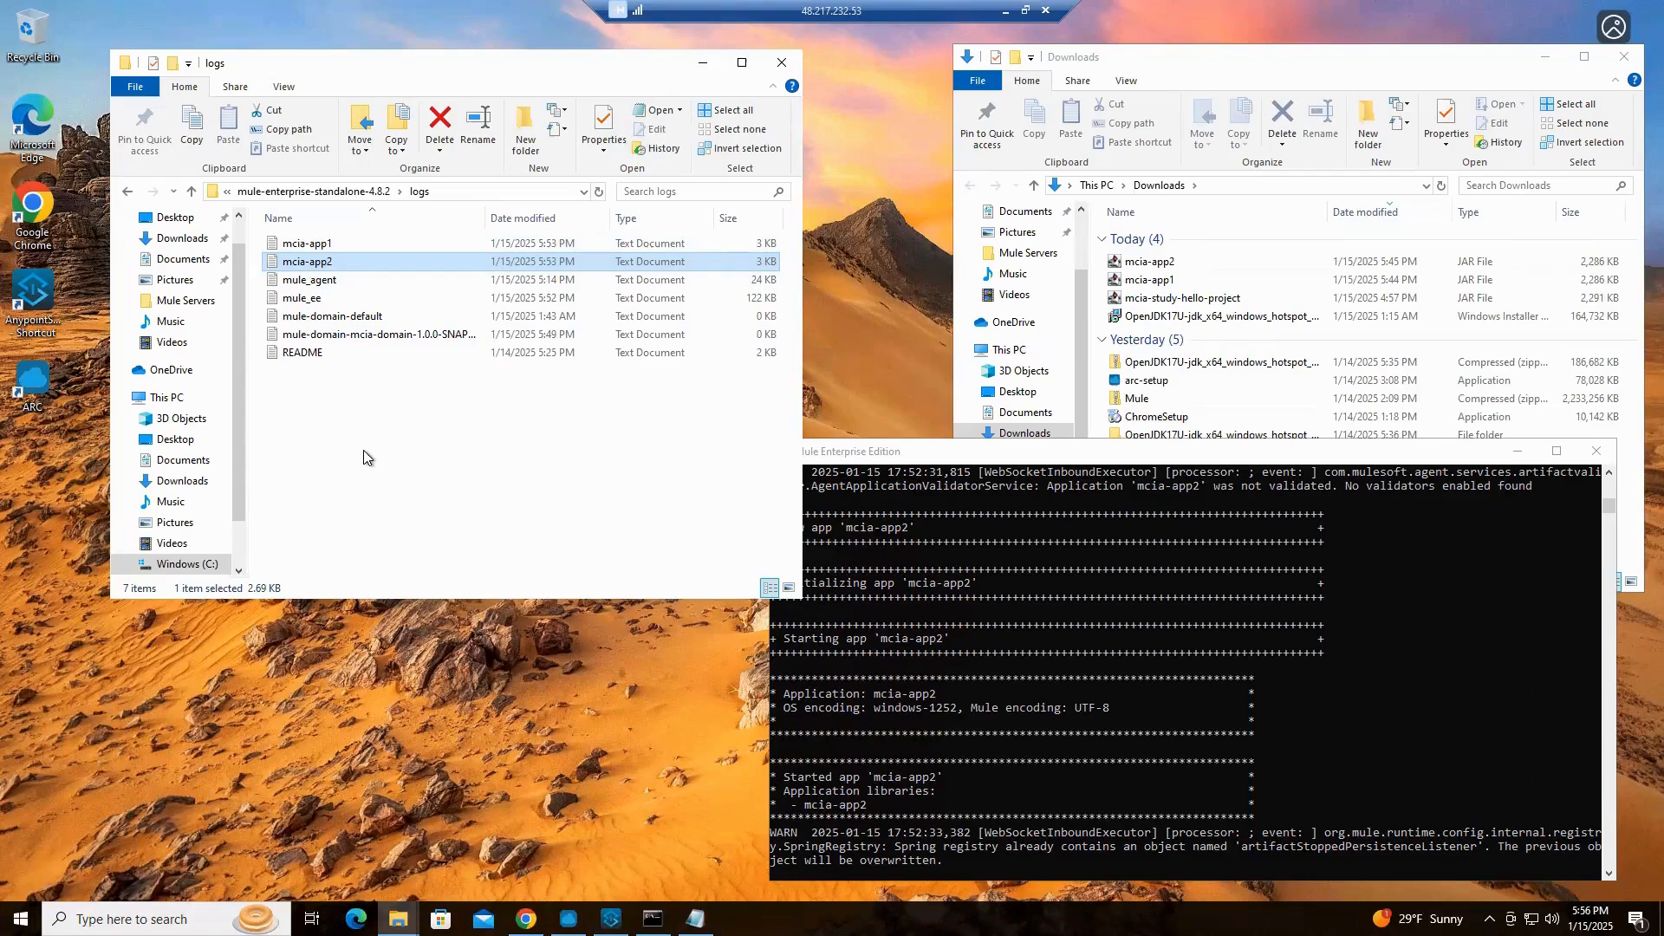
Open the mule_ee log, compare it with the Mule console output, read through the server startup entries, and close it
left_click(291, 297)
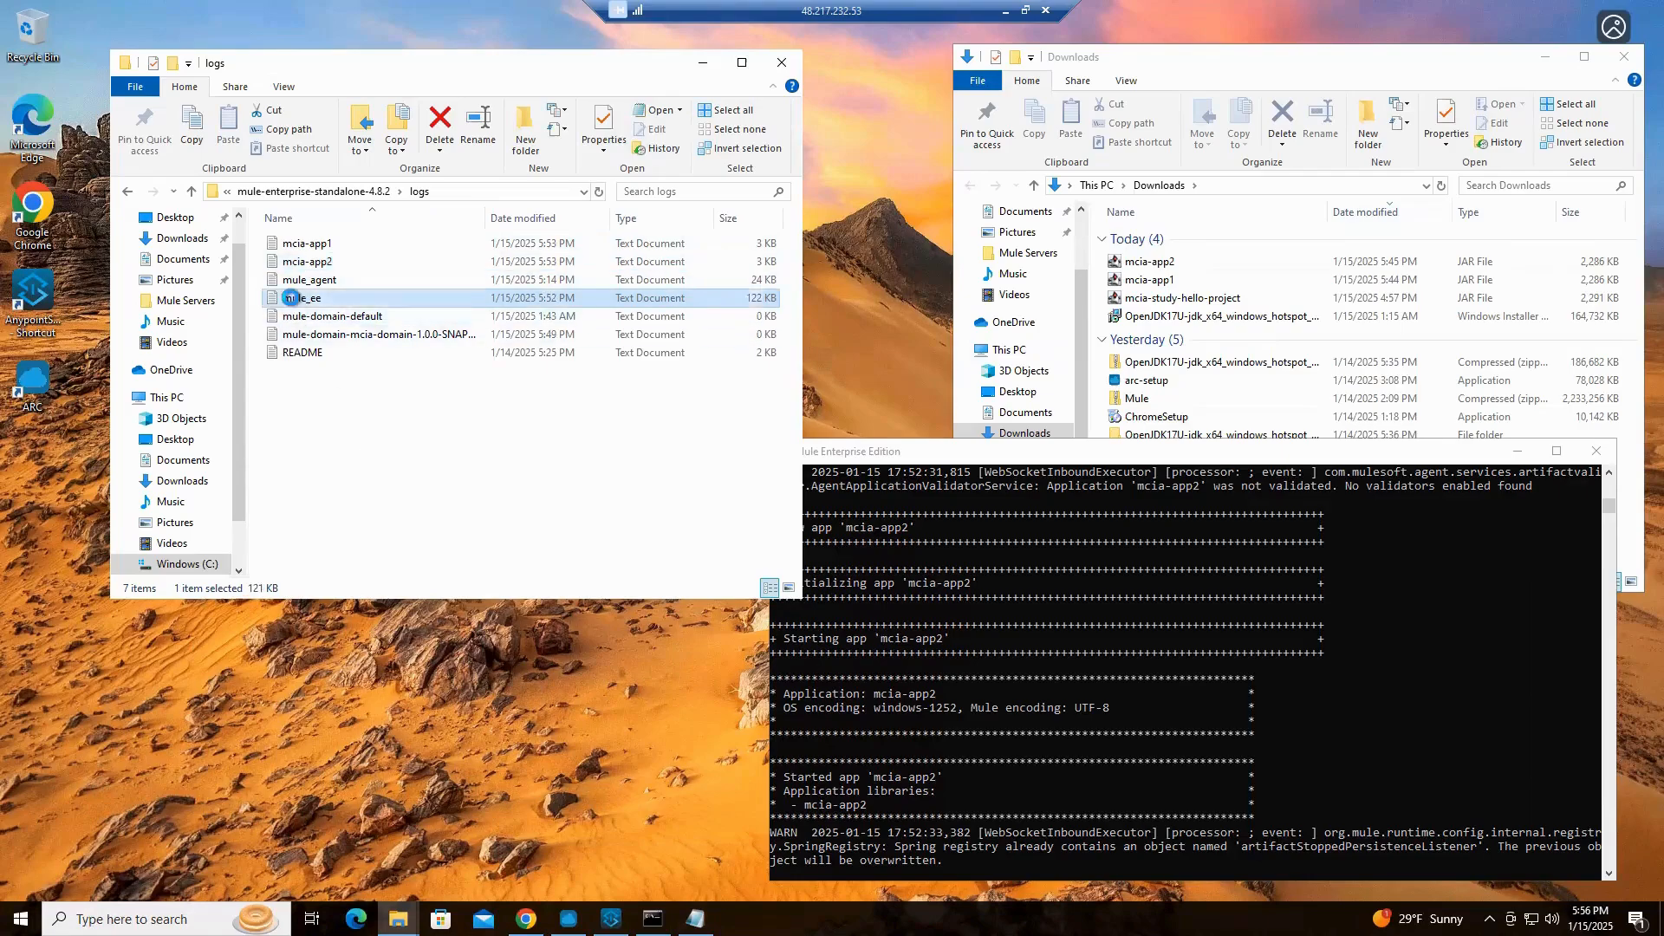
double_click(291, 297)
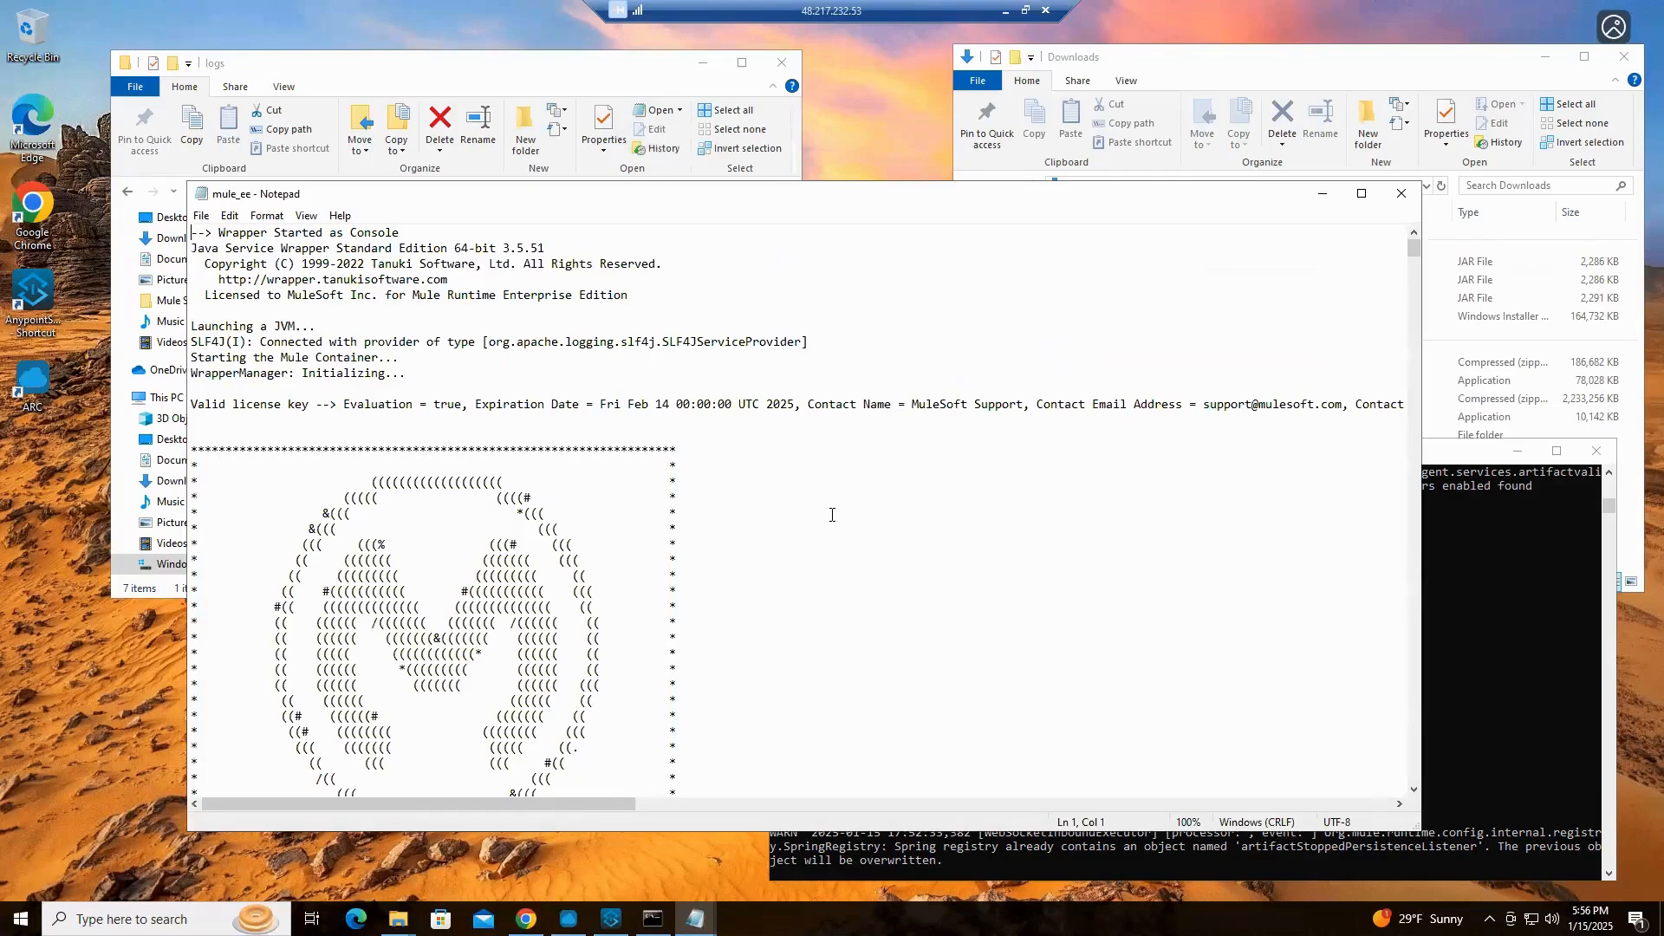
scroll(832, 515, "down", 7)
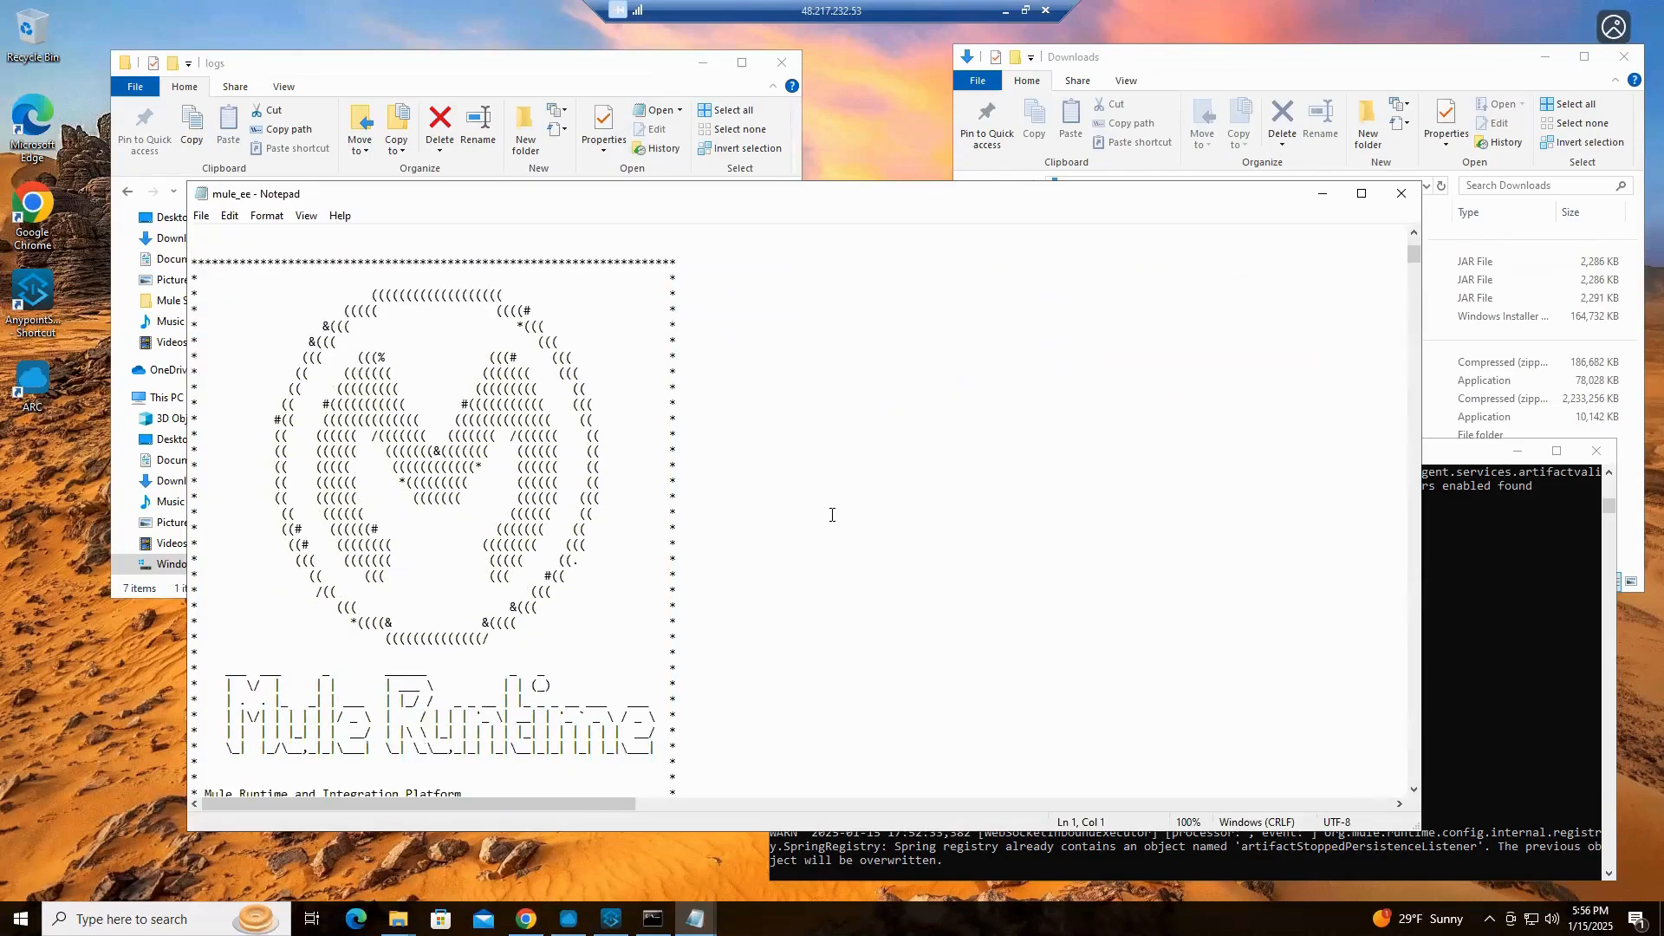
left_click(1527, 591)
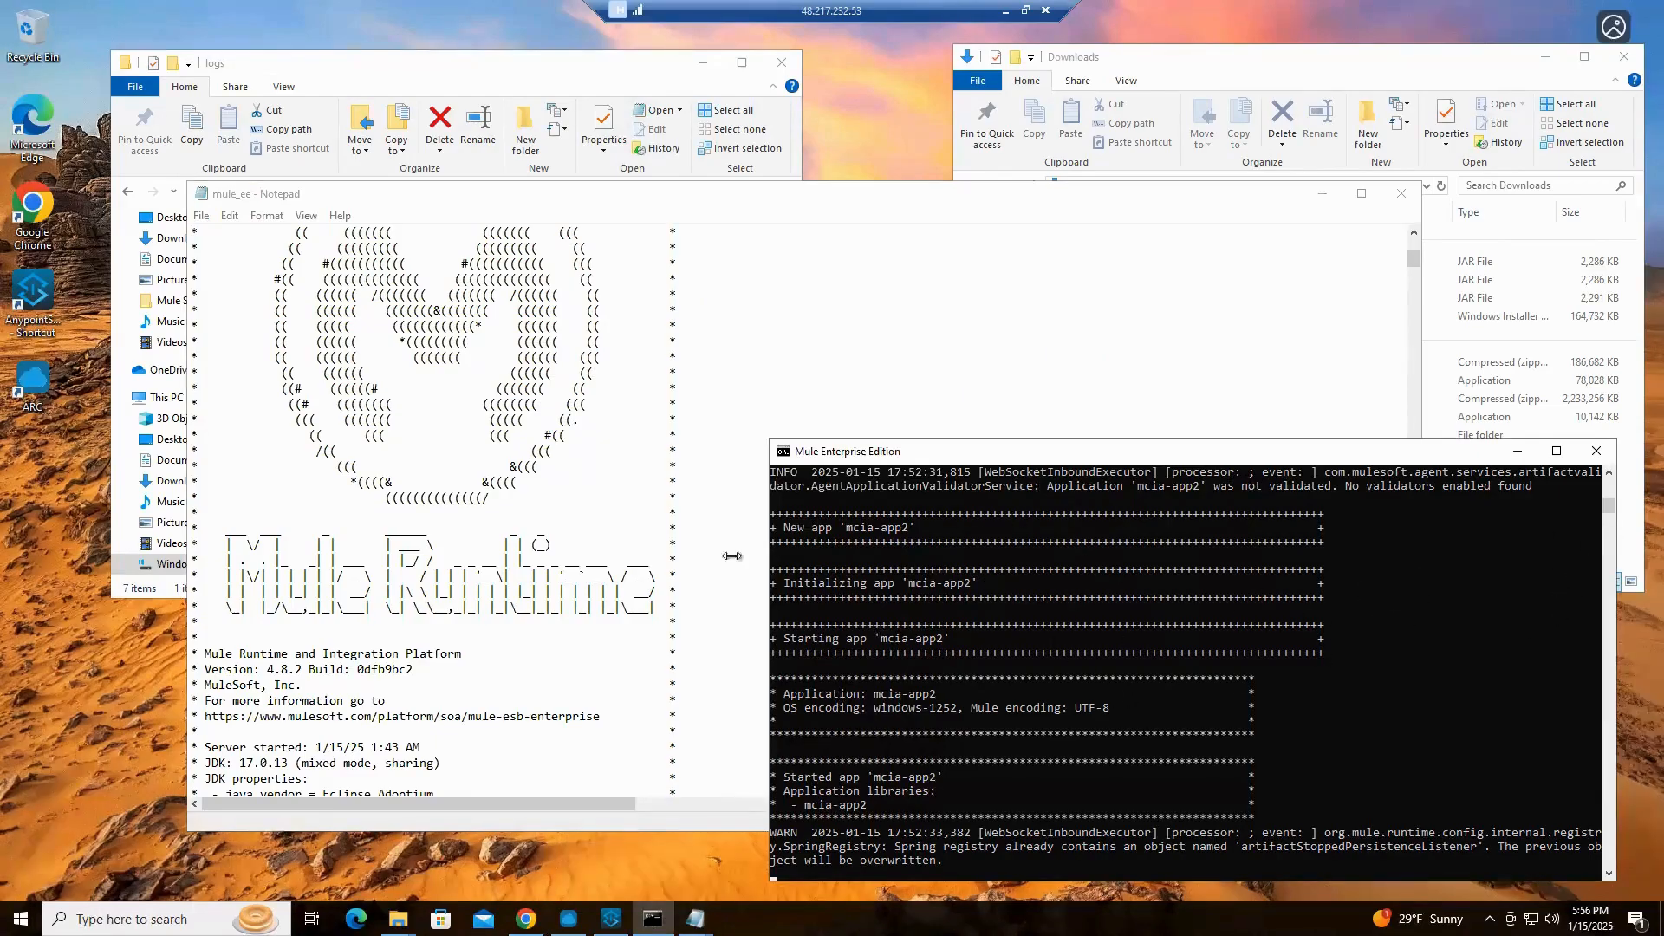
left_click(811, 291)
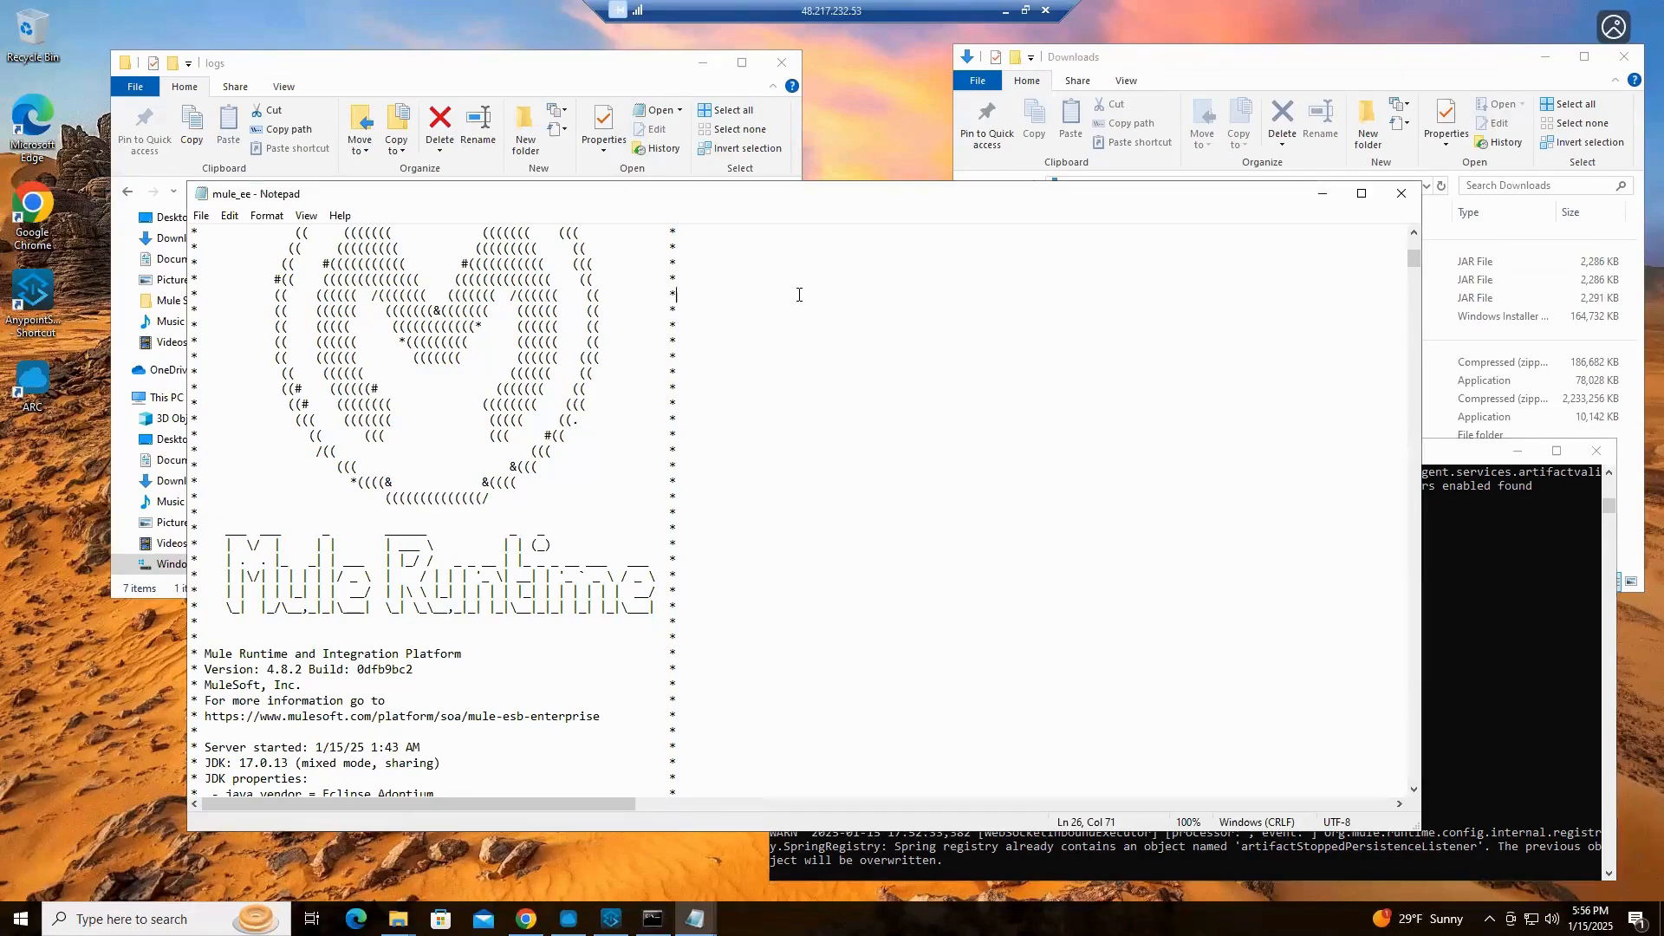
scroll(806, 293, "down", 10)
scroll(797, 295, "down", 20)
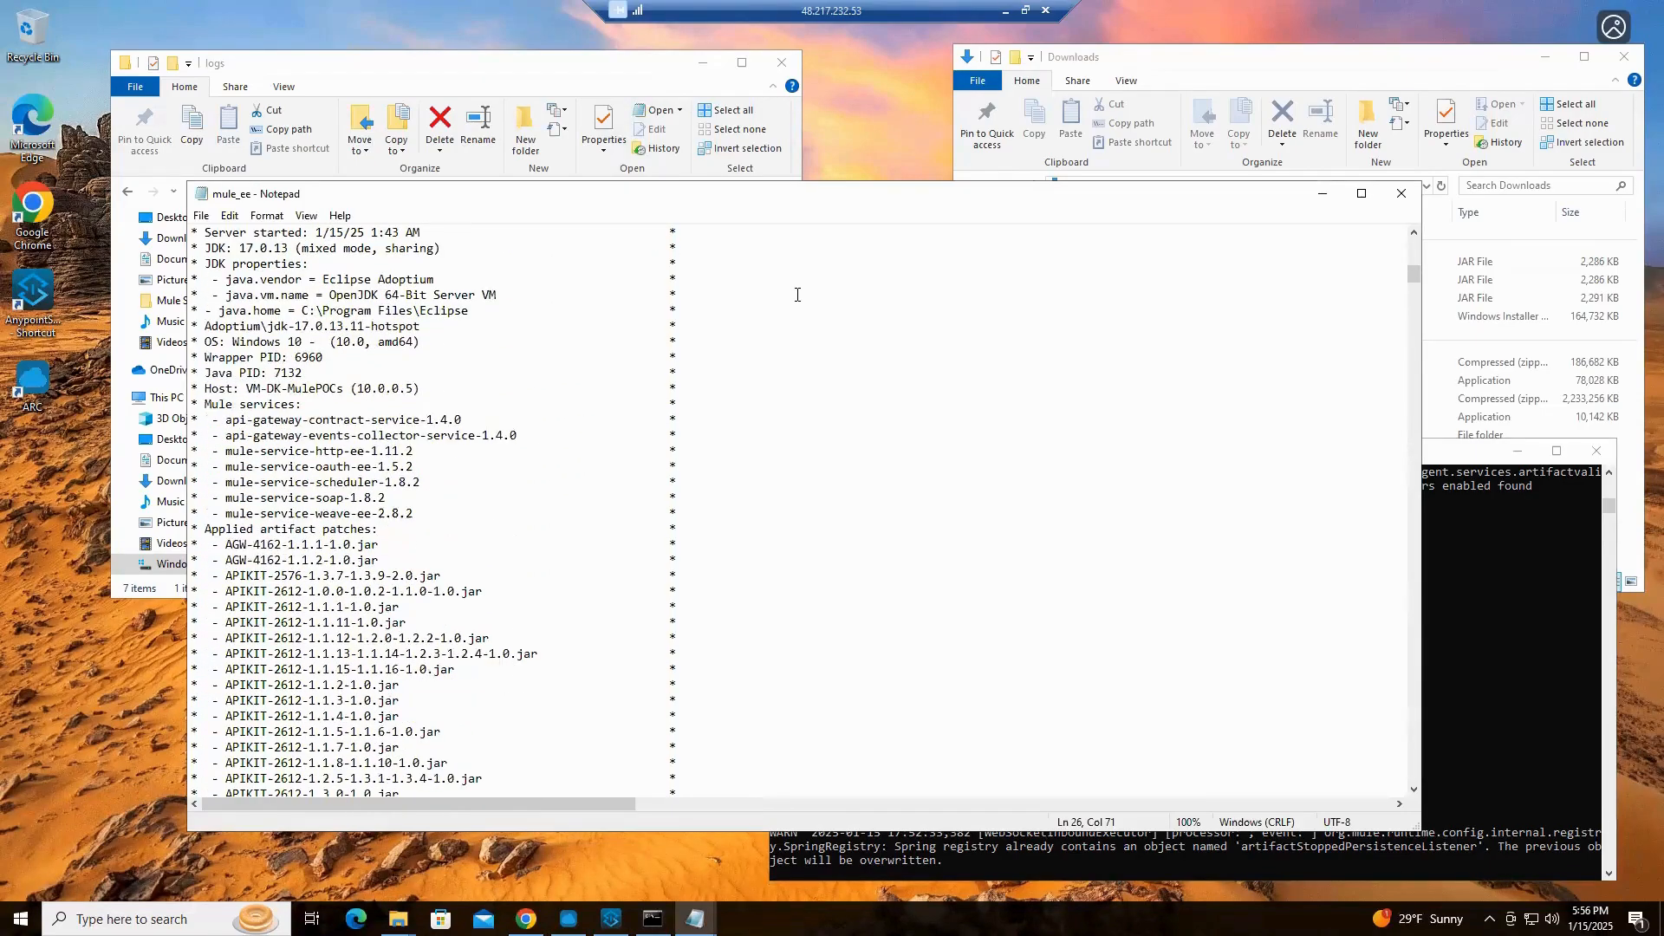
scroll(762, 297, "down", 17)
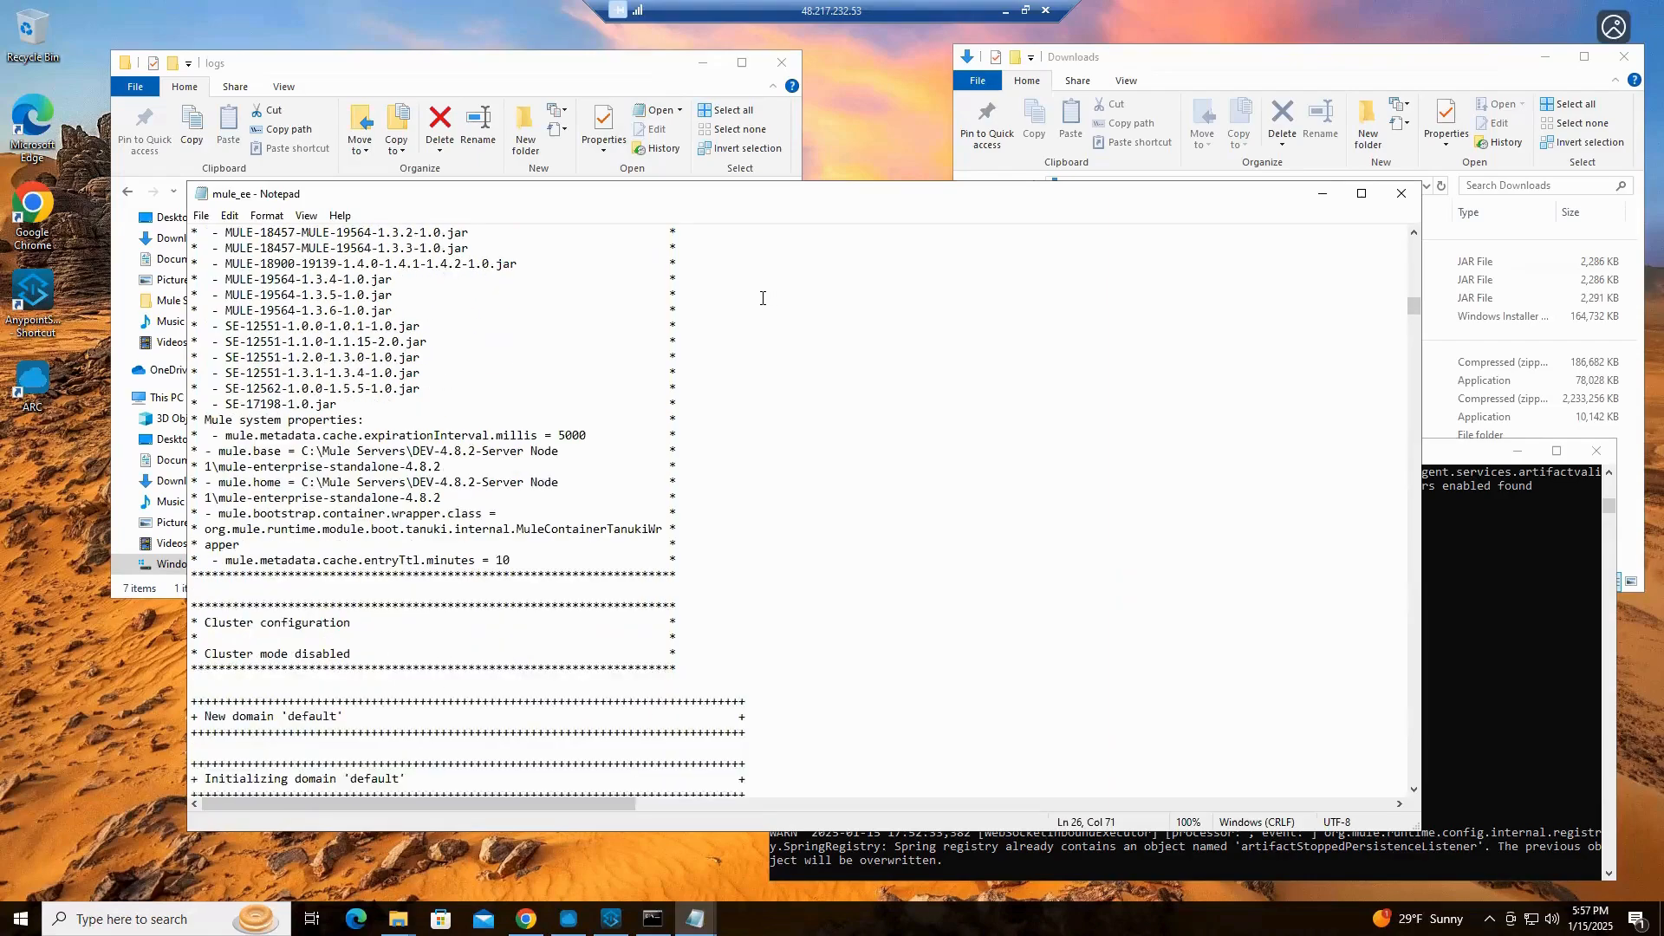
left_click(1398, 192)
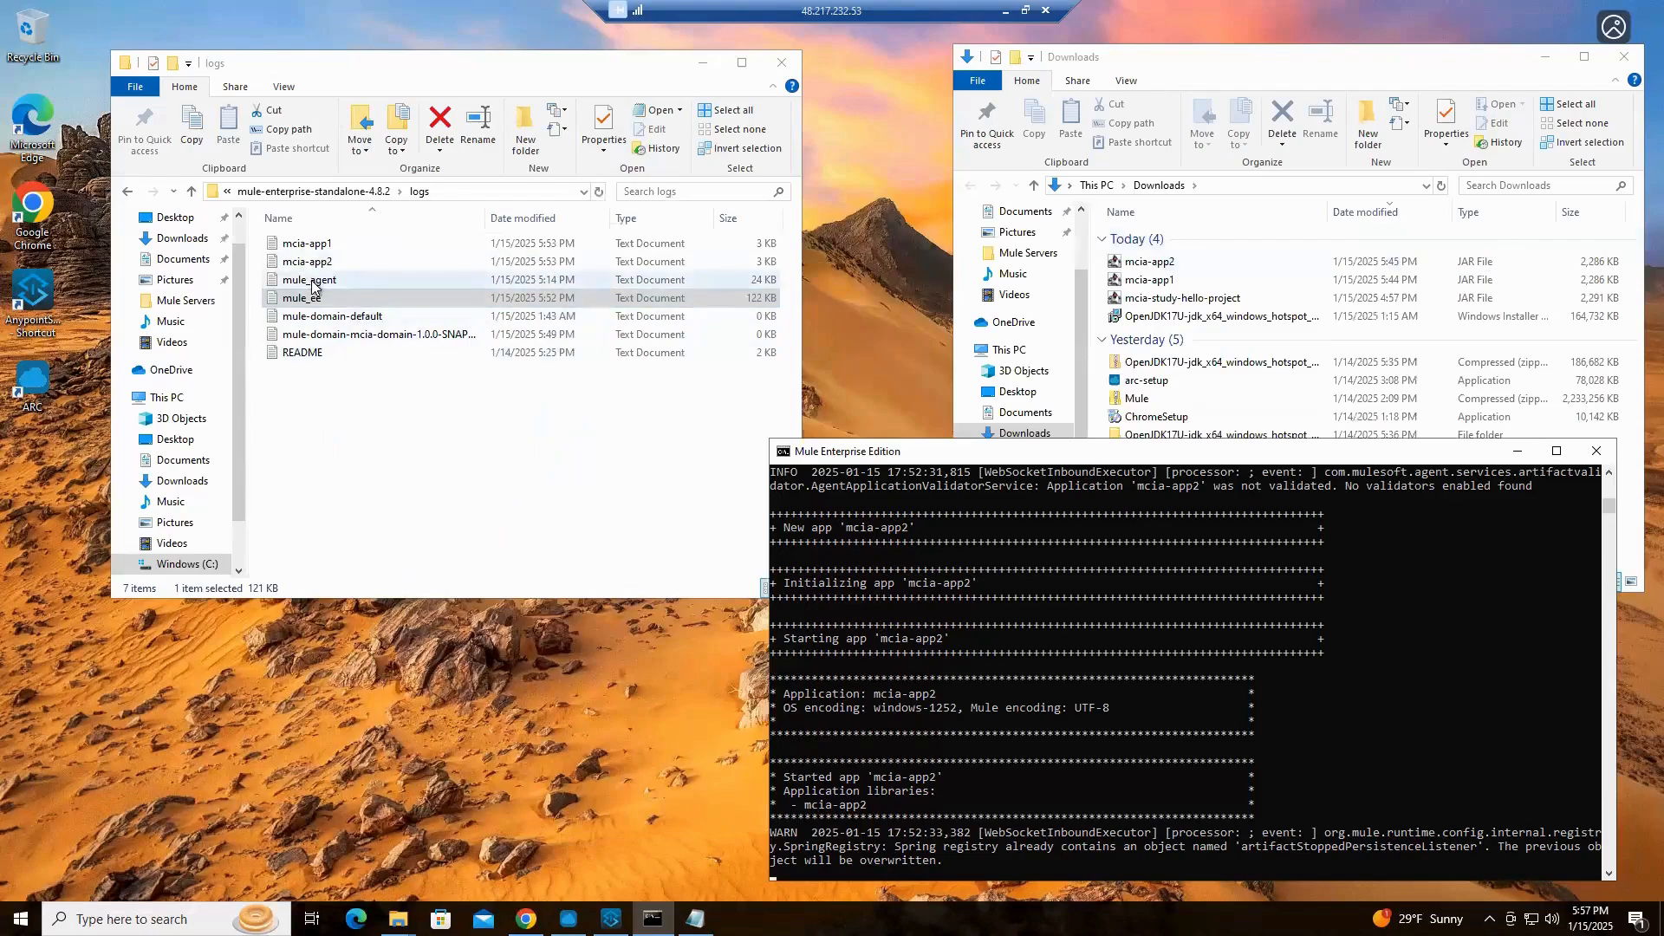
Open the mule_agent log, examine the full width of its agent initialization entries, and close the file
double_click(312, 284)
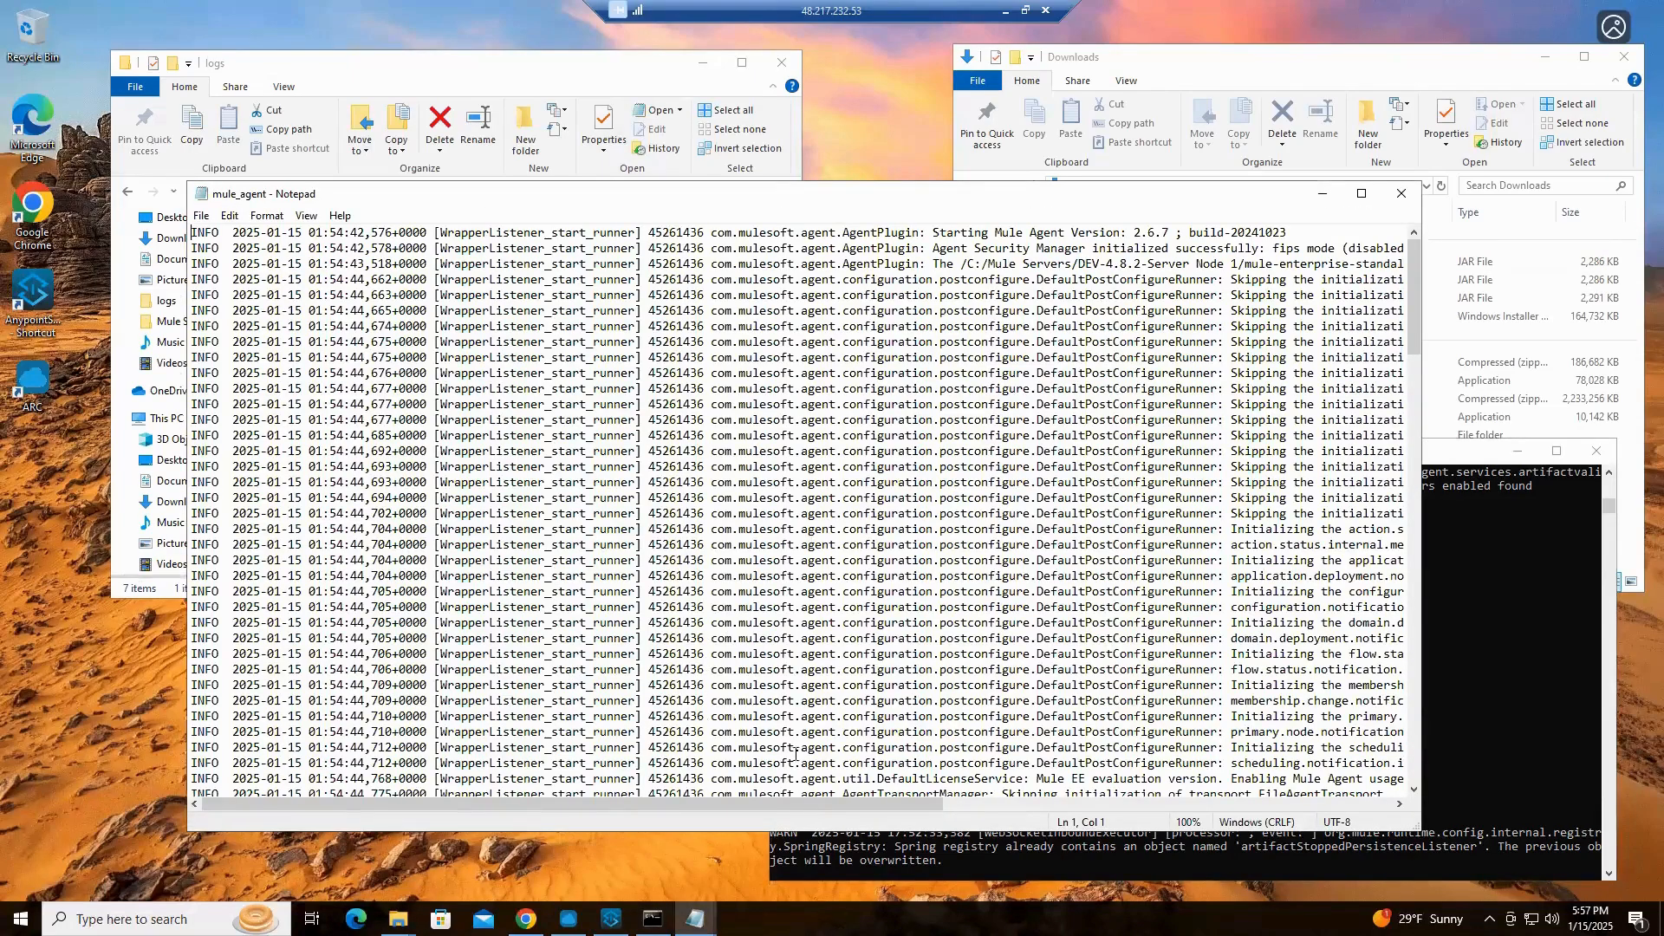
left_click_drag(901, 808, 1166, 804)
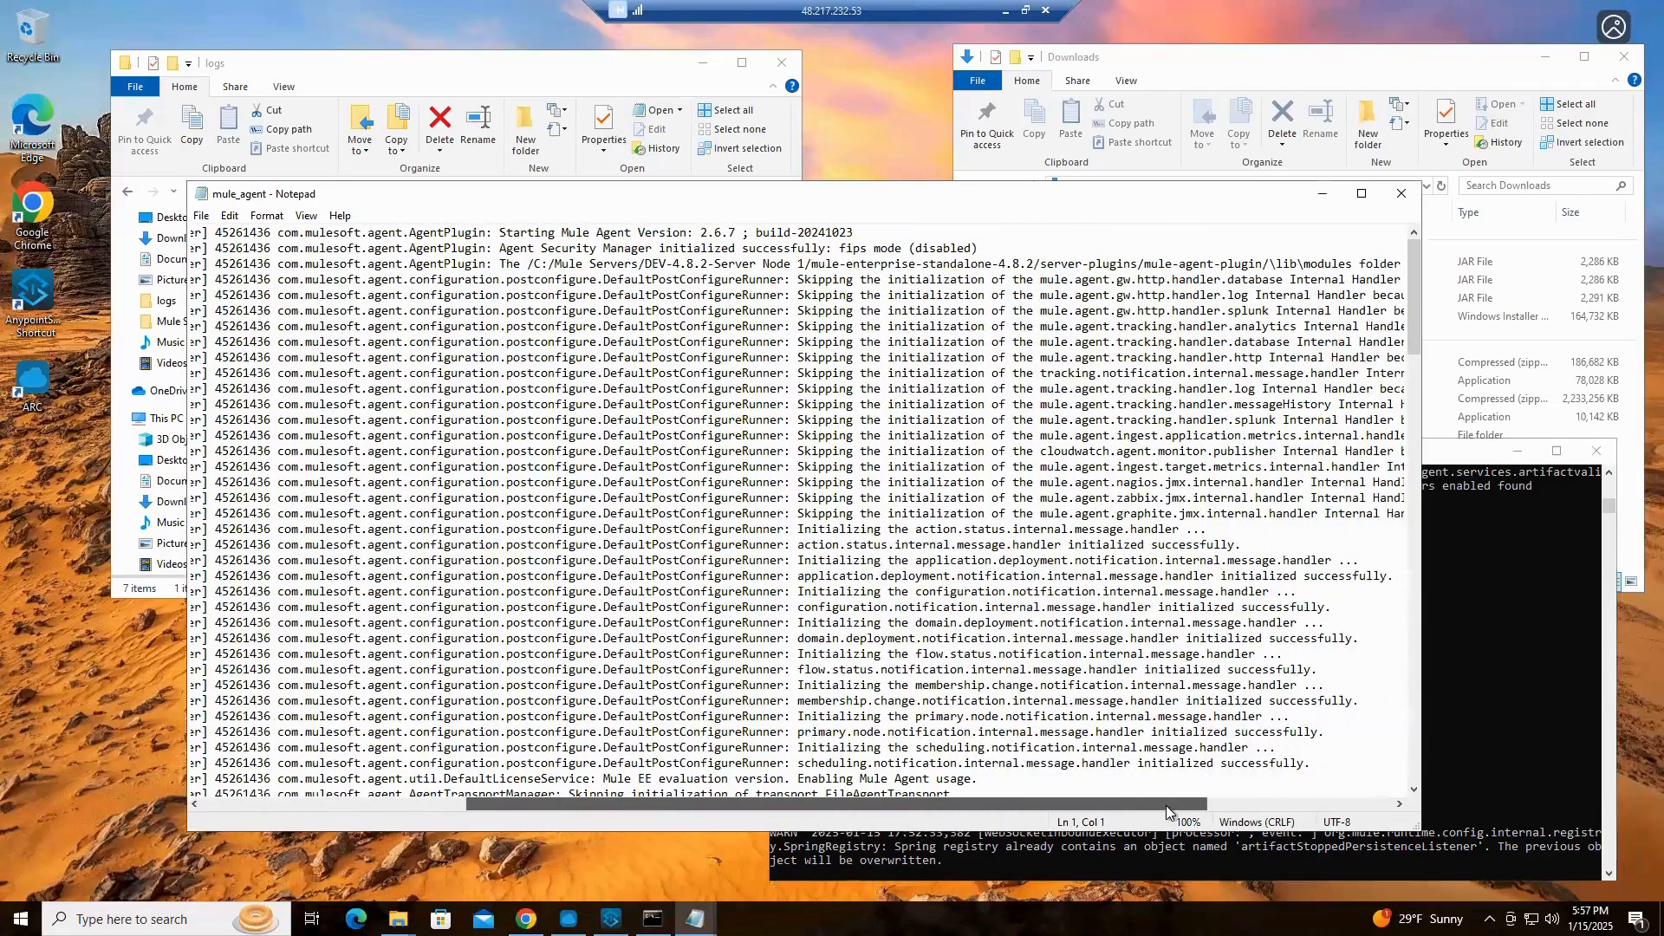
left_click_drag(1061, 807, 796, 807)
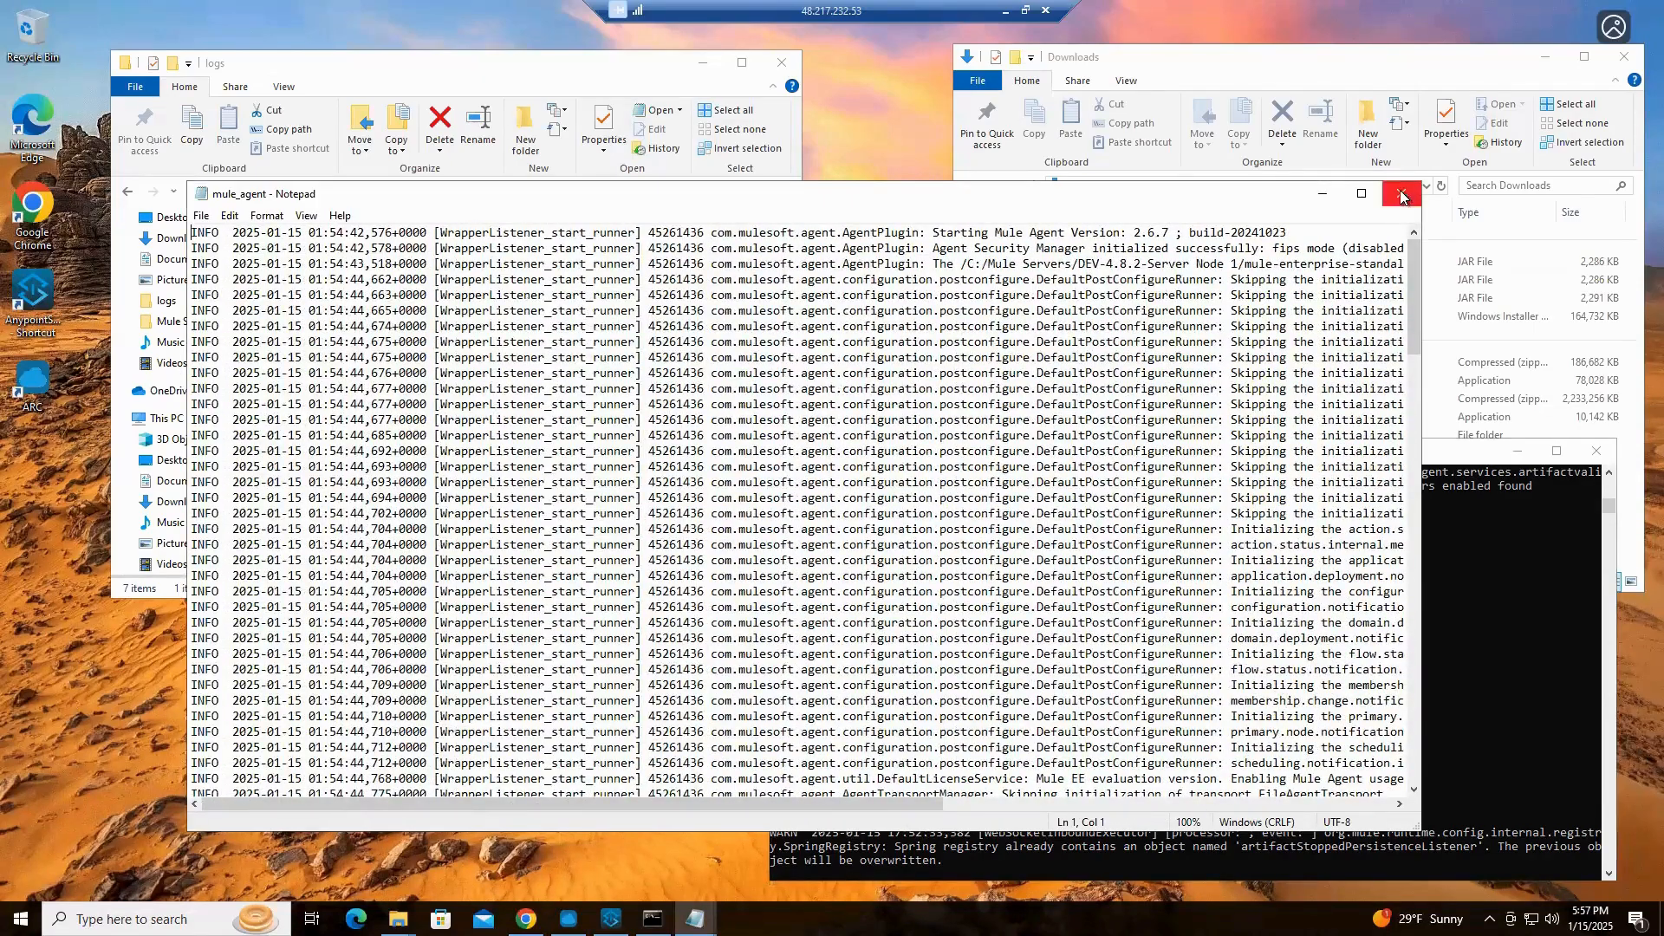
left_click(1401, 197)
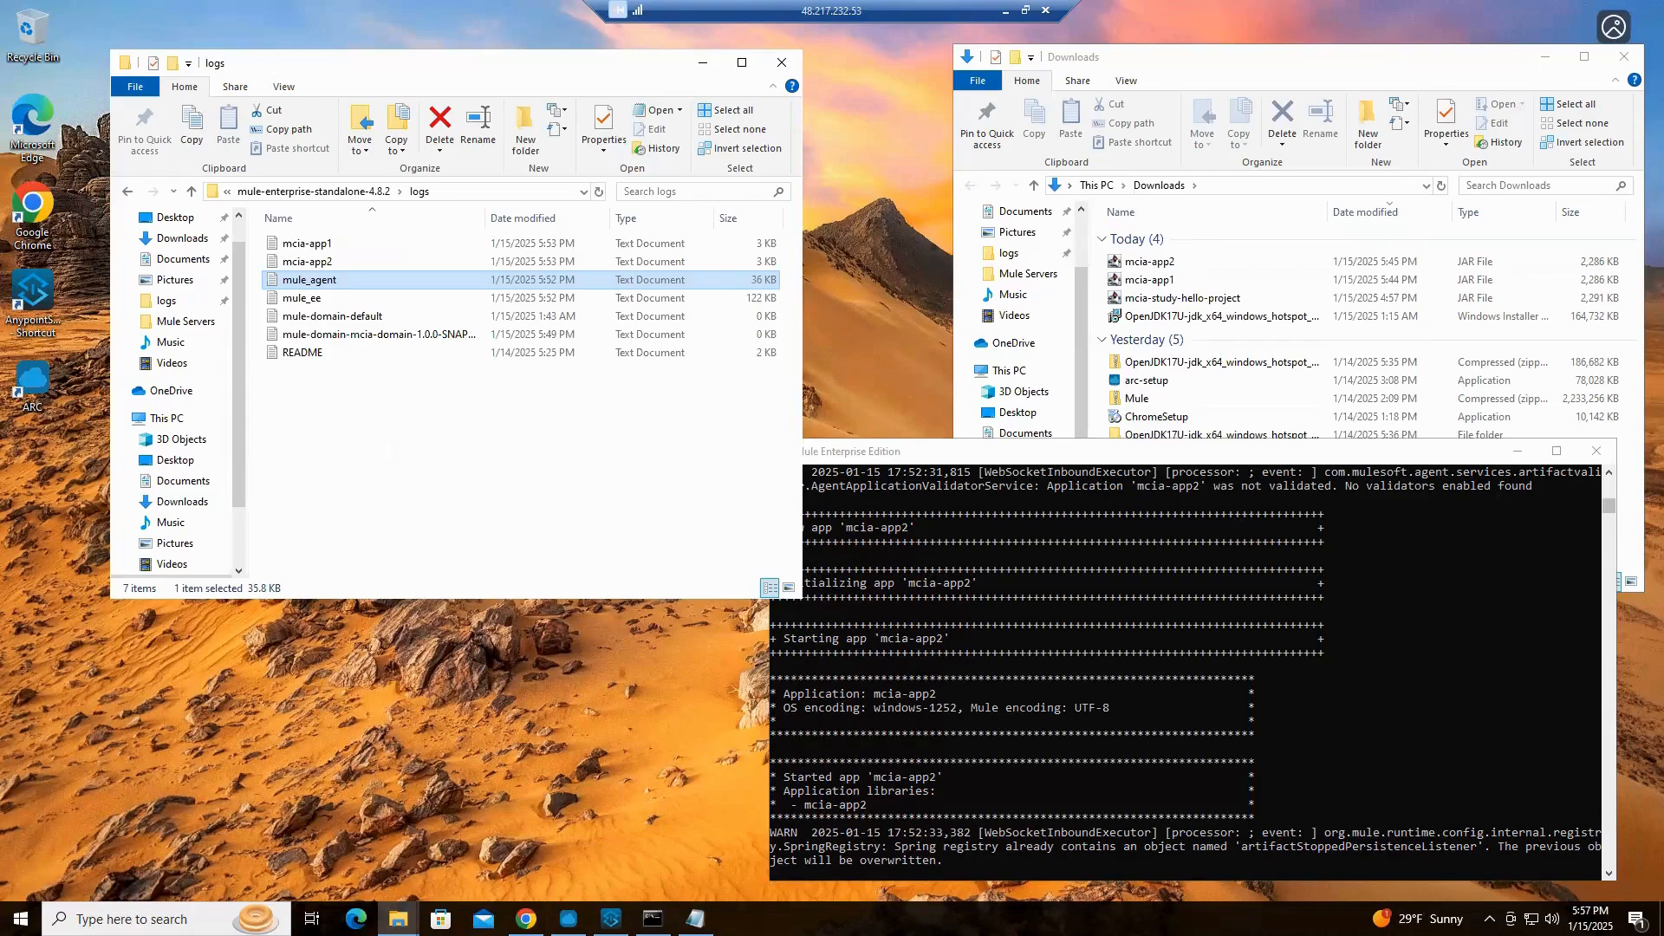
Switch to the PowerPoint presentation Mulesoft-IQ-OPS-CloudHub1-2-Servers.pptx and show the Mule Domain slide
key("alt+Tab")
left_click(343, 565)
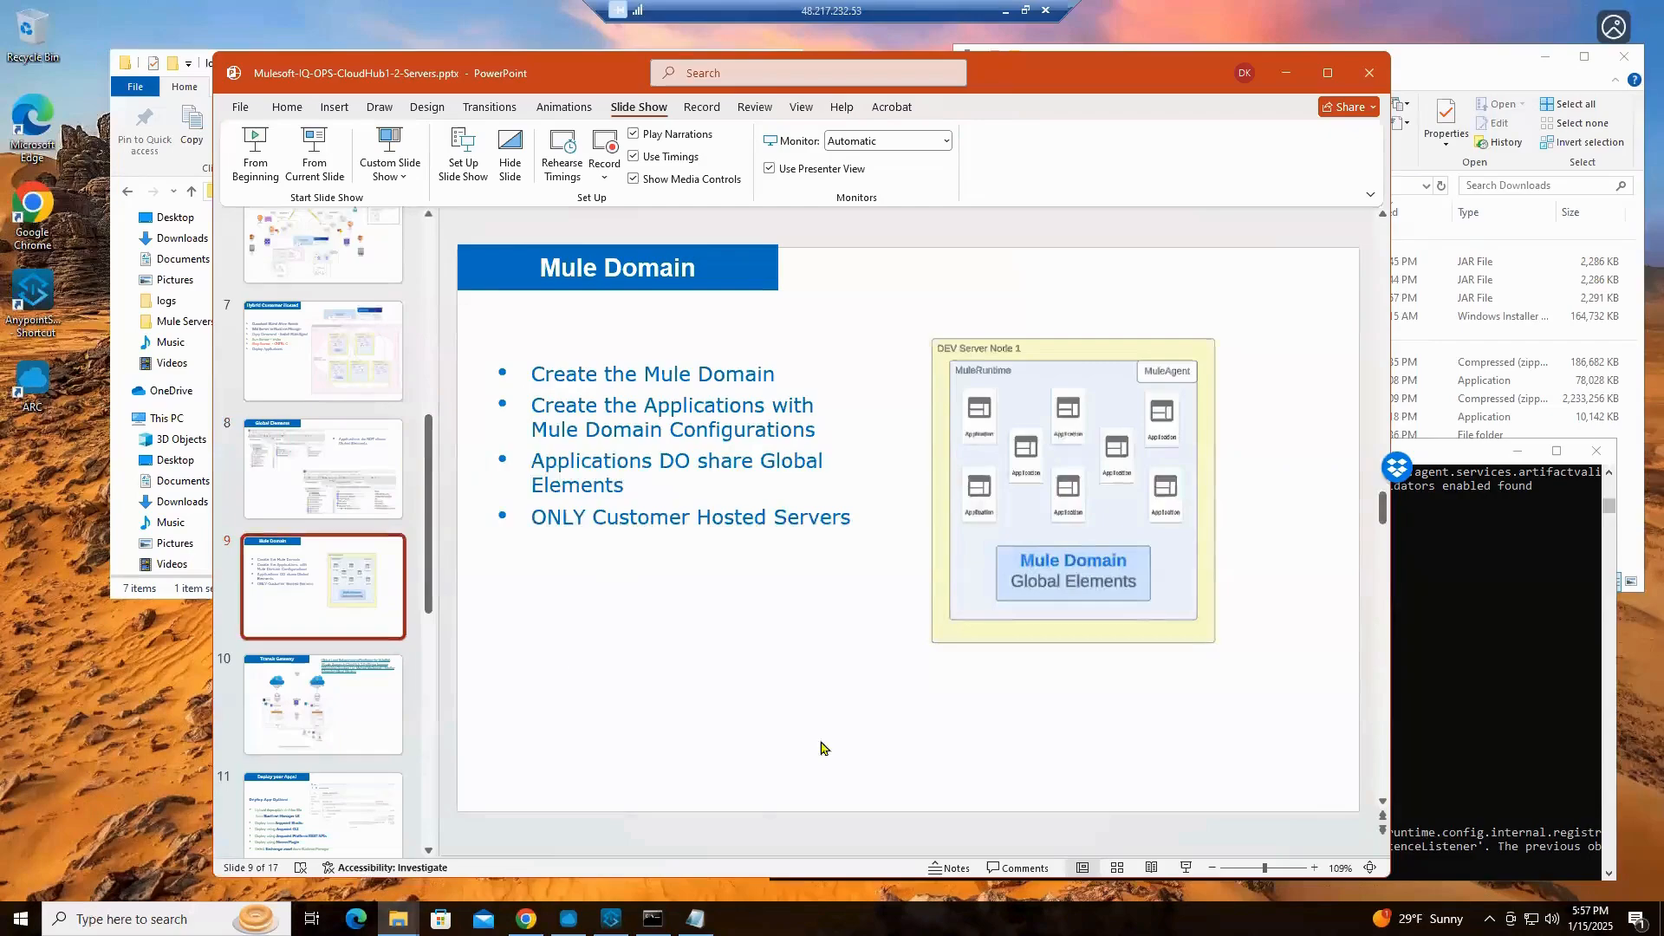
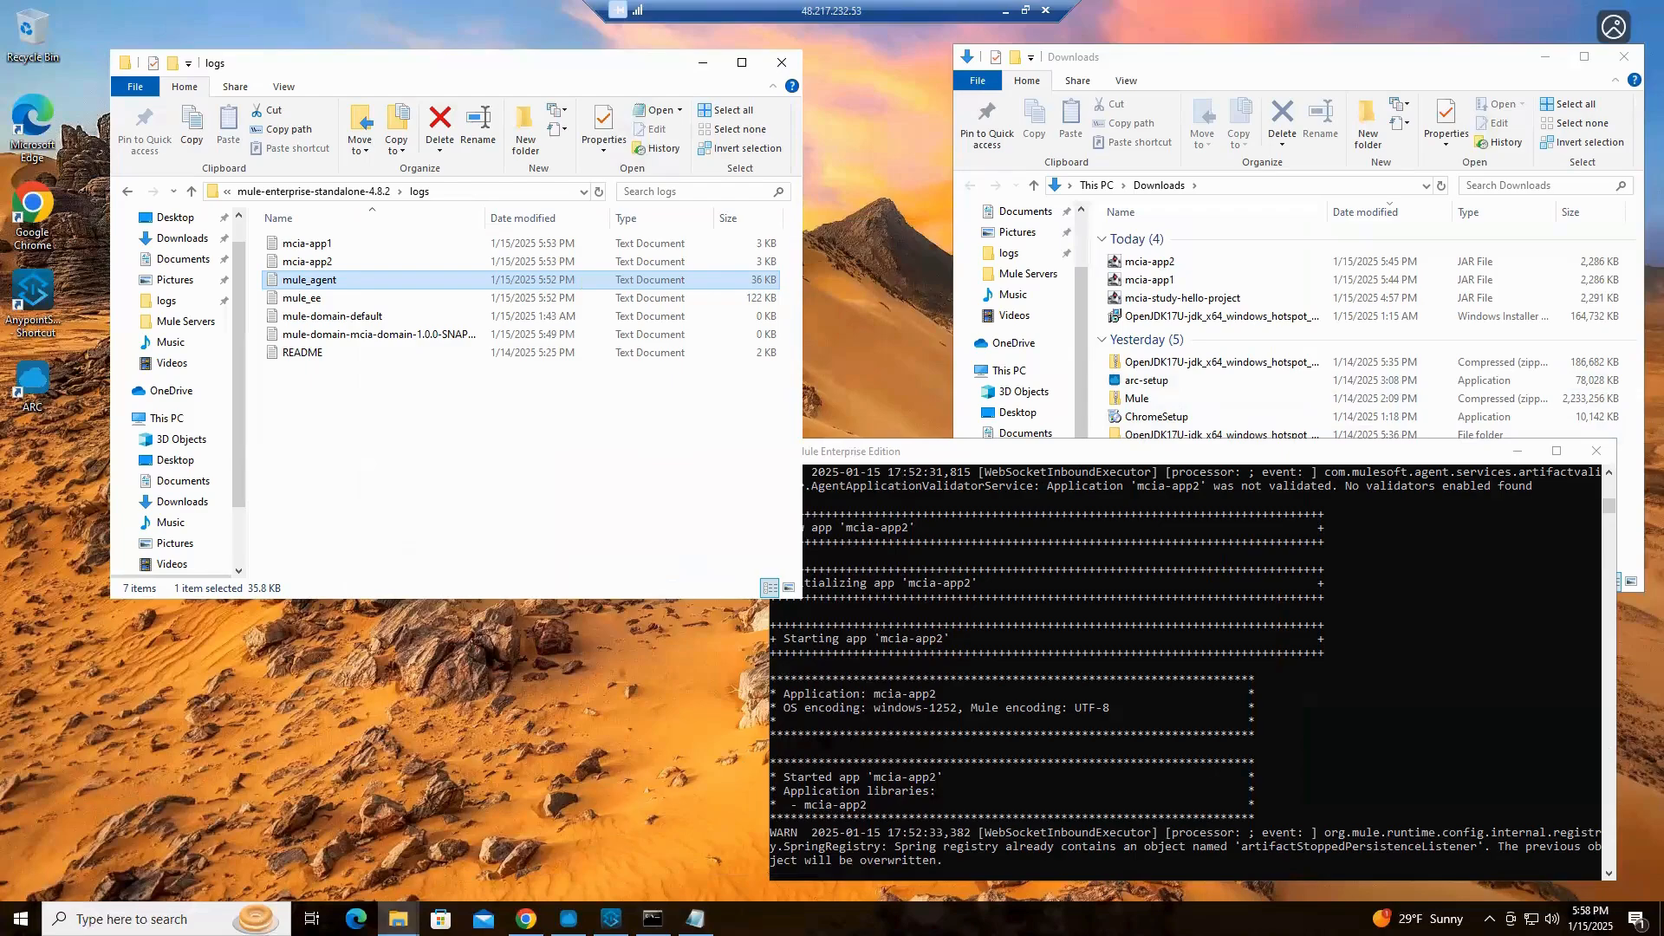
Show the applications list in Runtime Manager in Chrome, and open the mule-domain-config global elements in Anypoint Studio
left_click(526, 919)
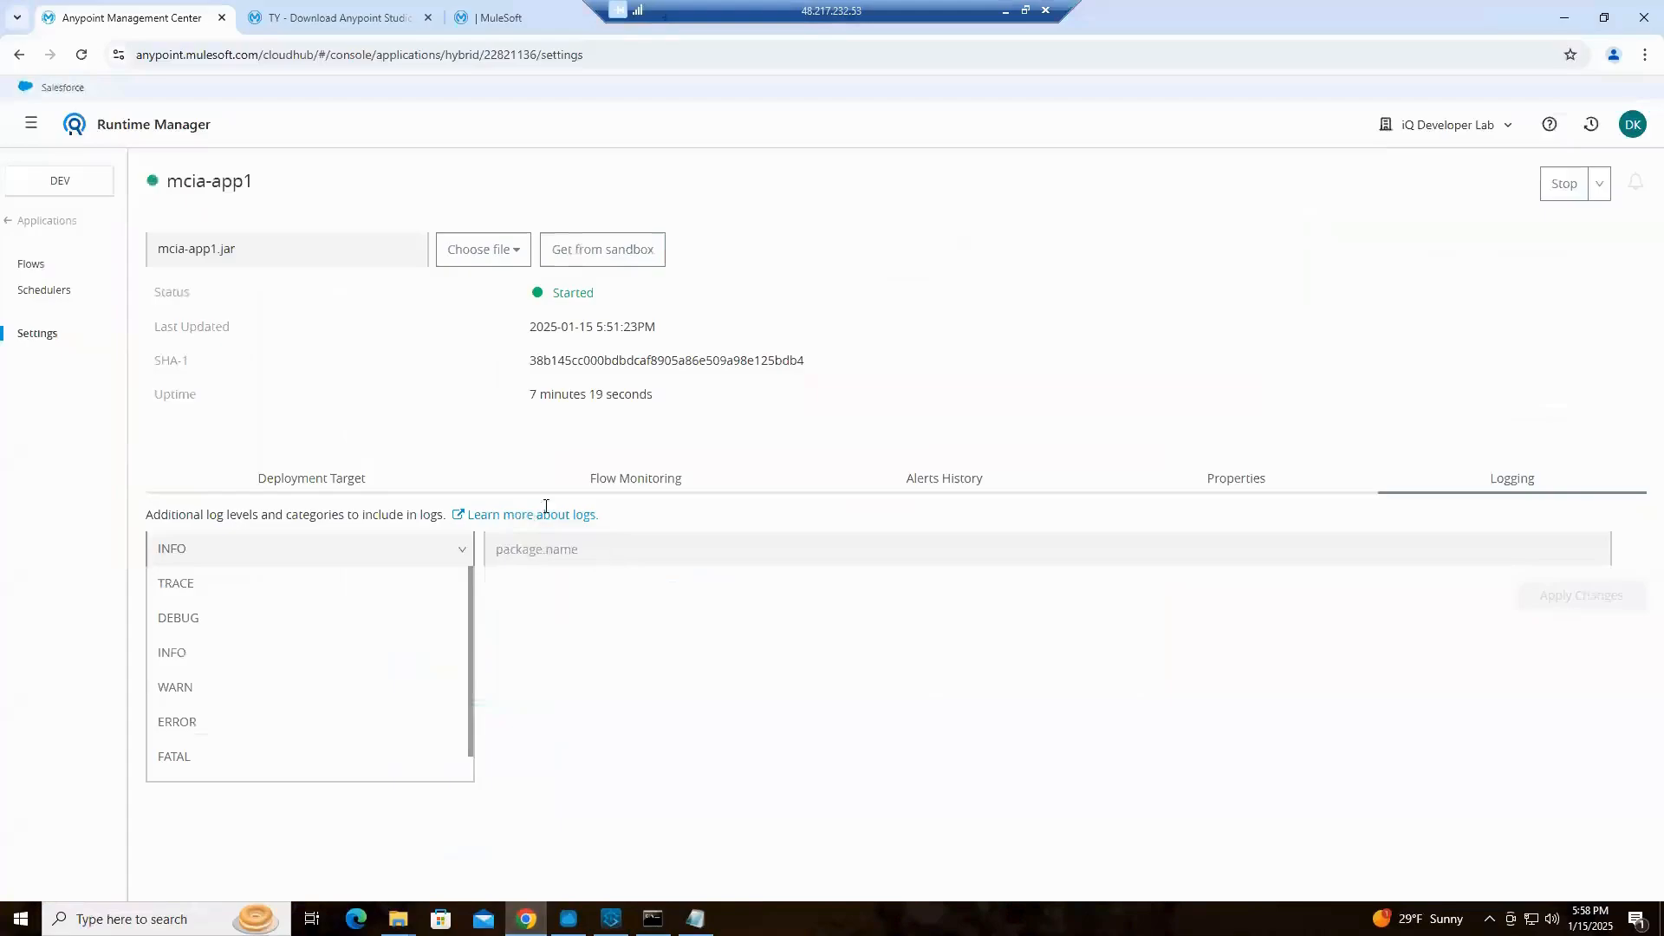
left_click(52, 222)
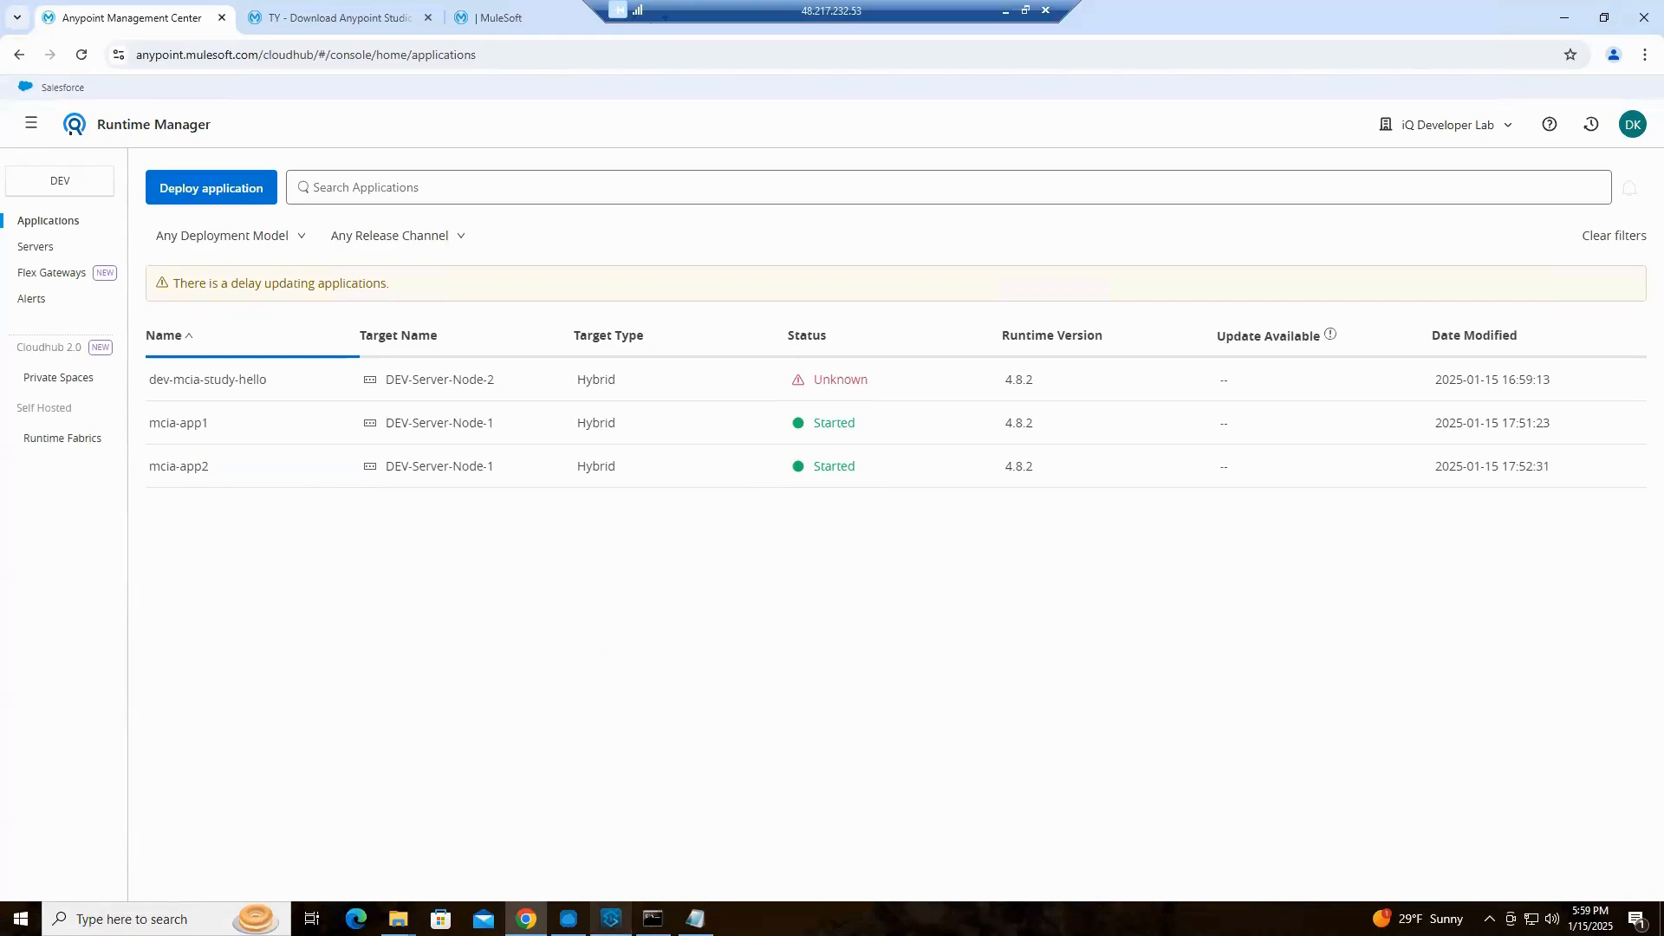
left_click(610, 919)
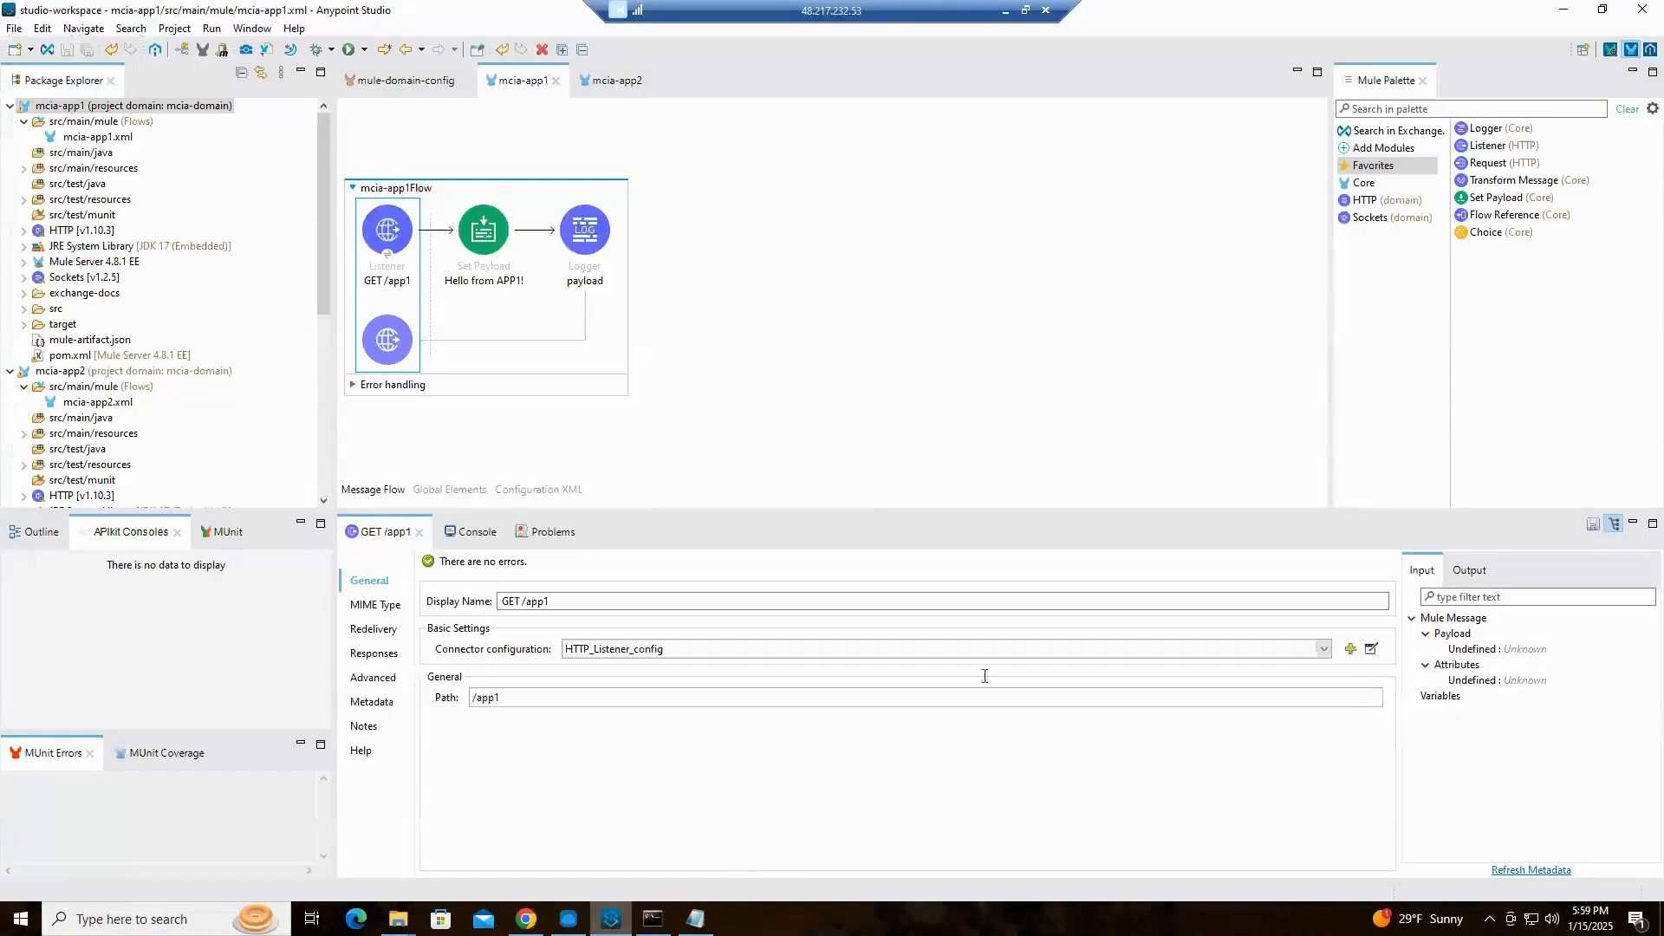
left_click(409, 81)
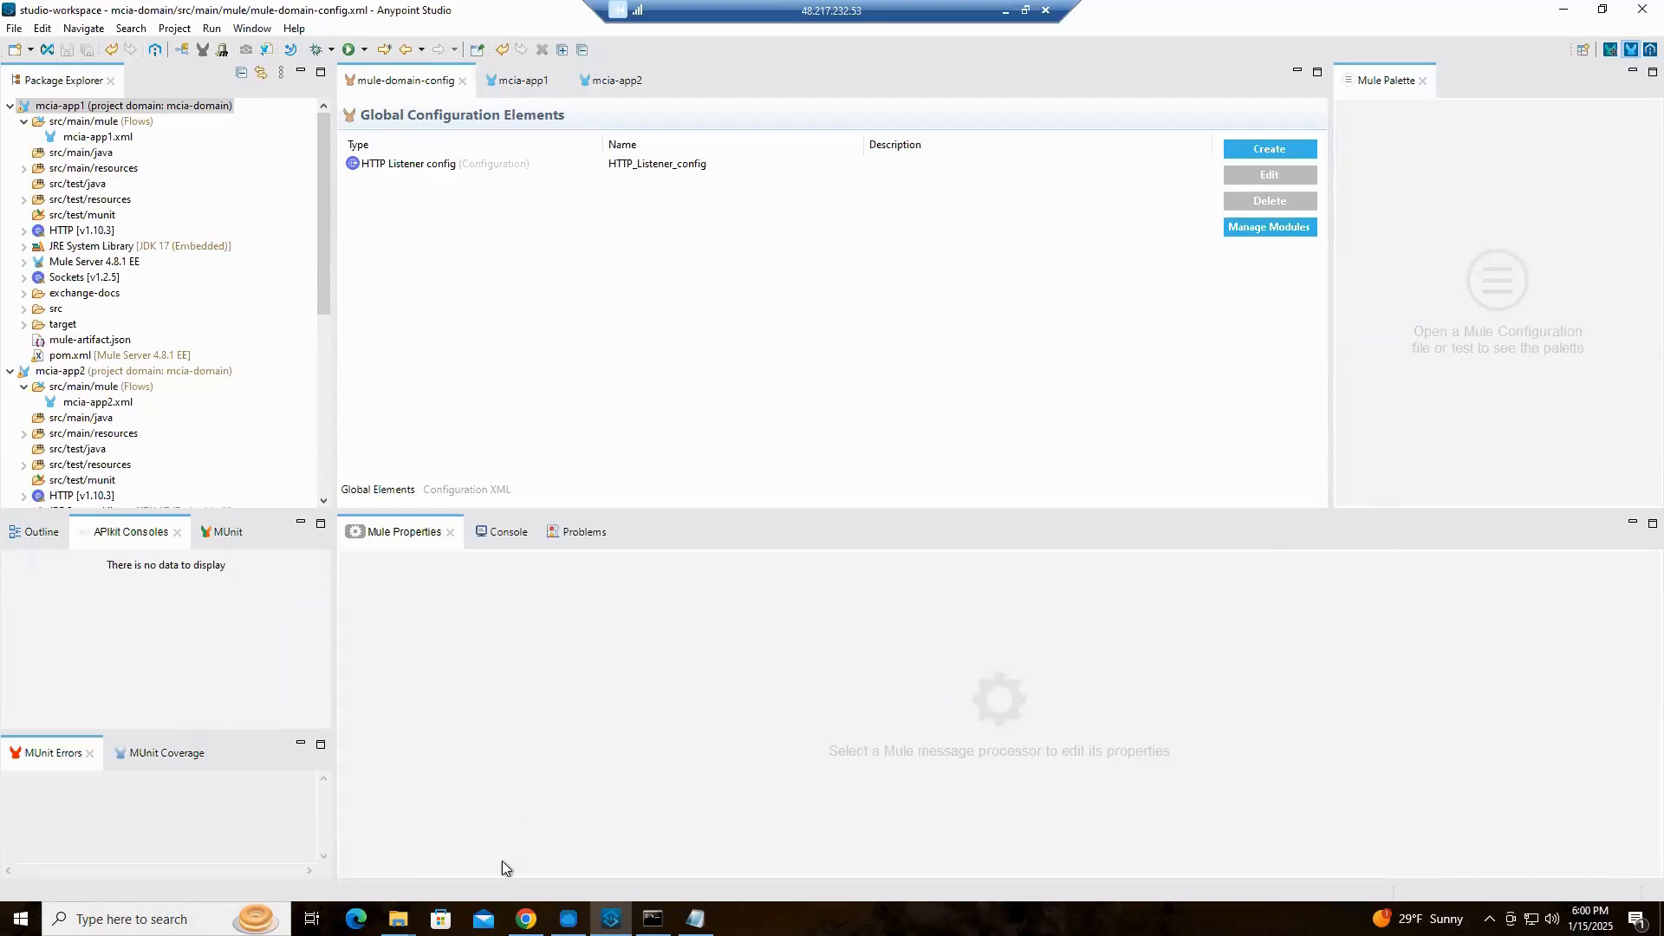
In File Explorer, open the mcia-app1 folder inside DEV Node 1's .mule folder to view its runtime folders
mouse_move(398, 919)
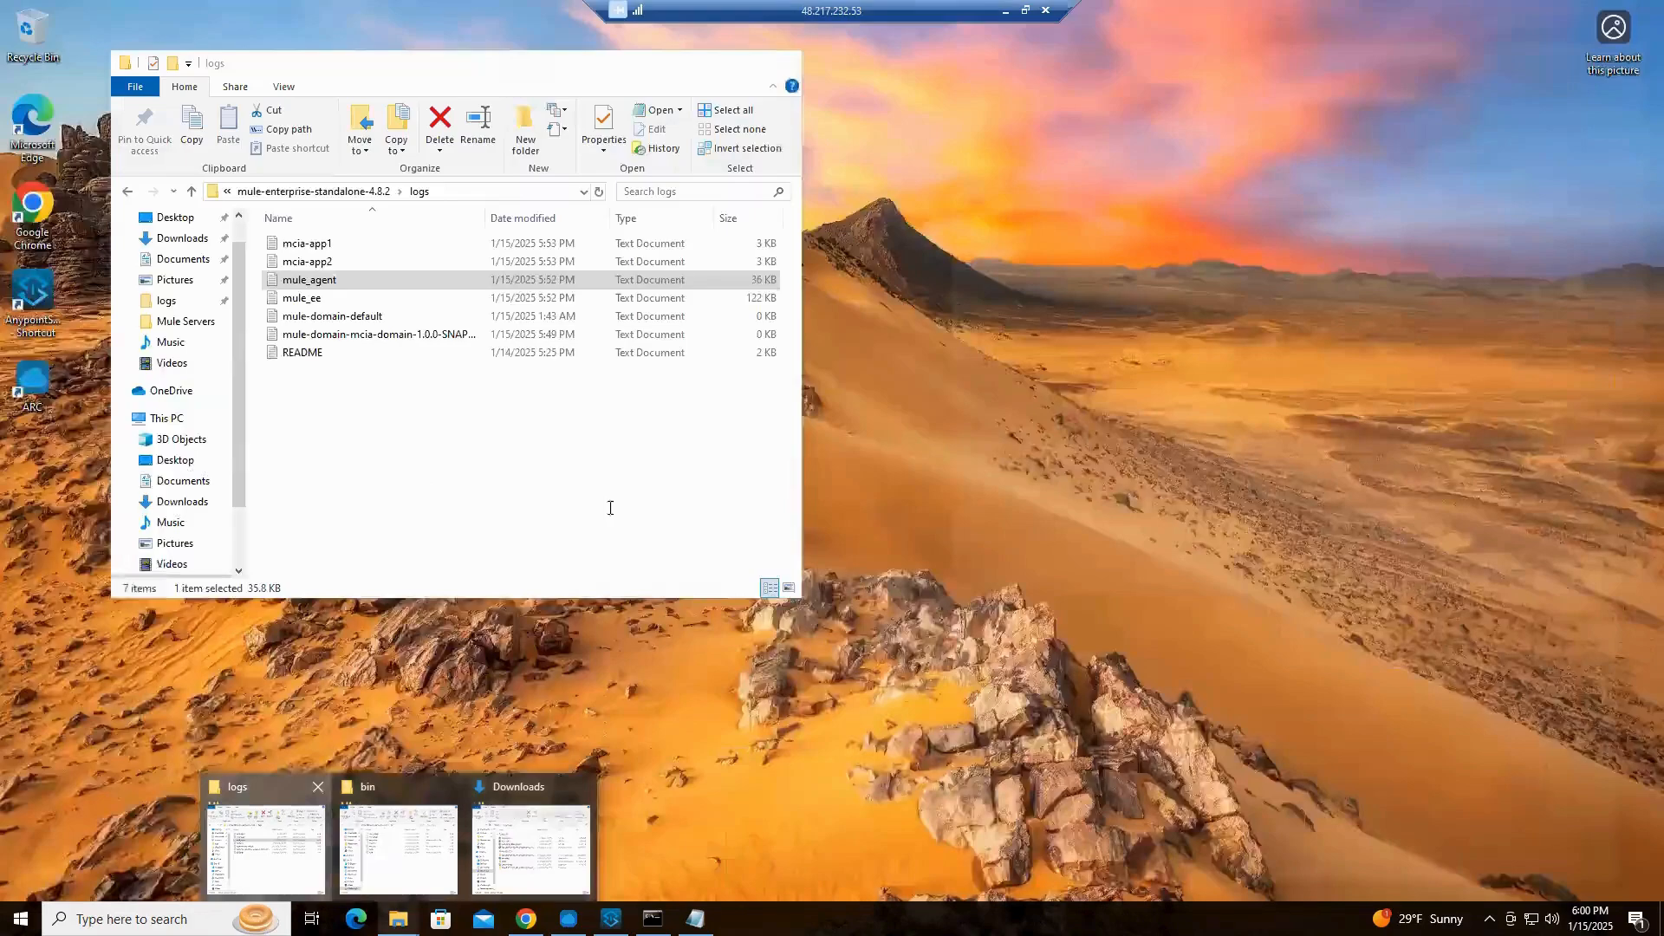
left_click(267, 845)
left_click(322, 191)
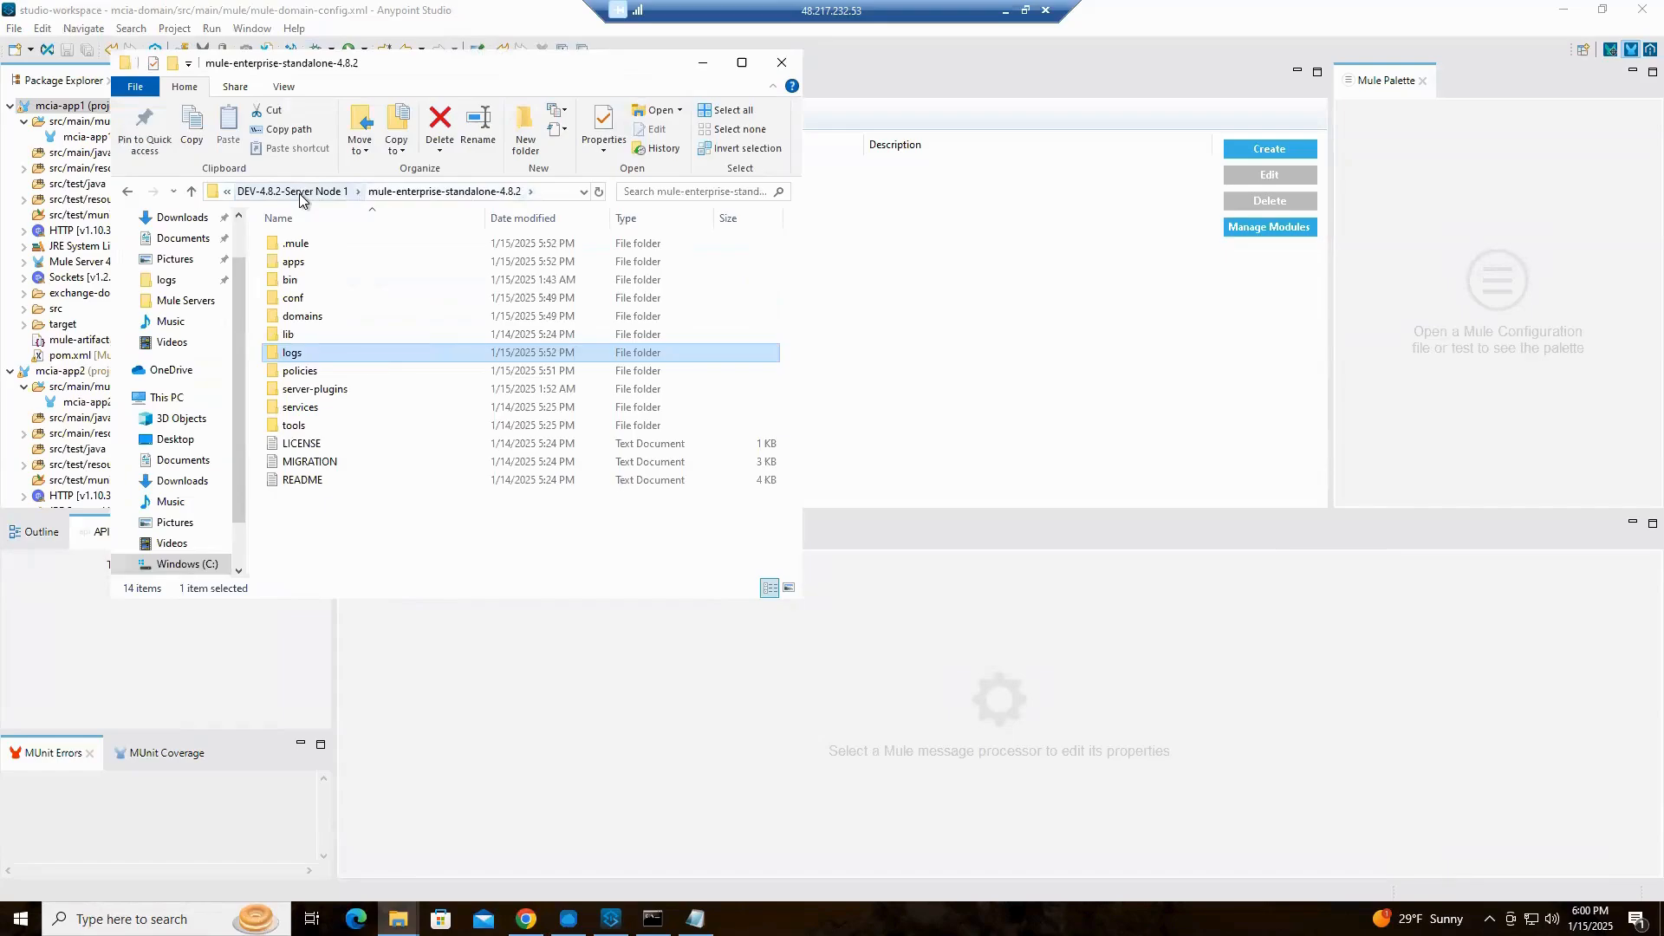
double_click(309, 246)
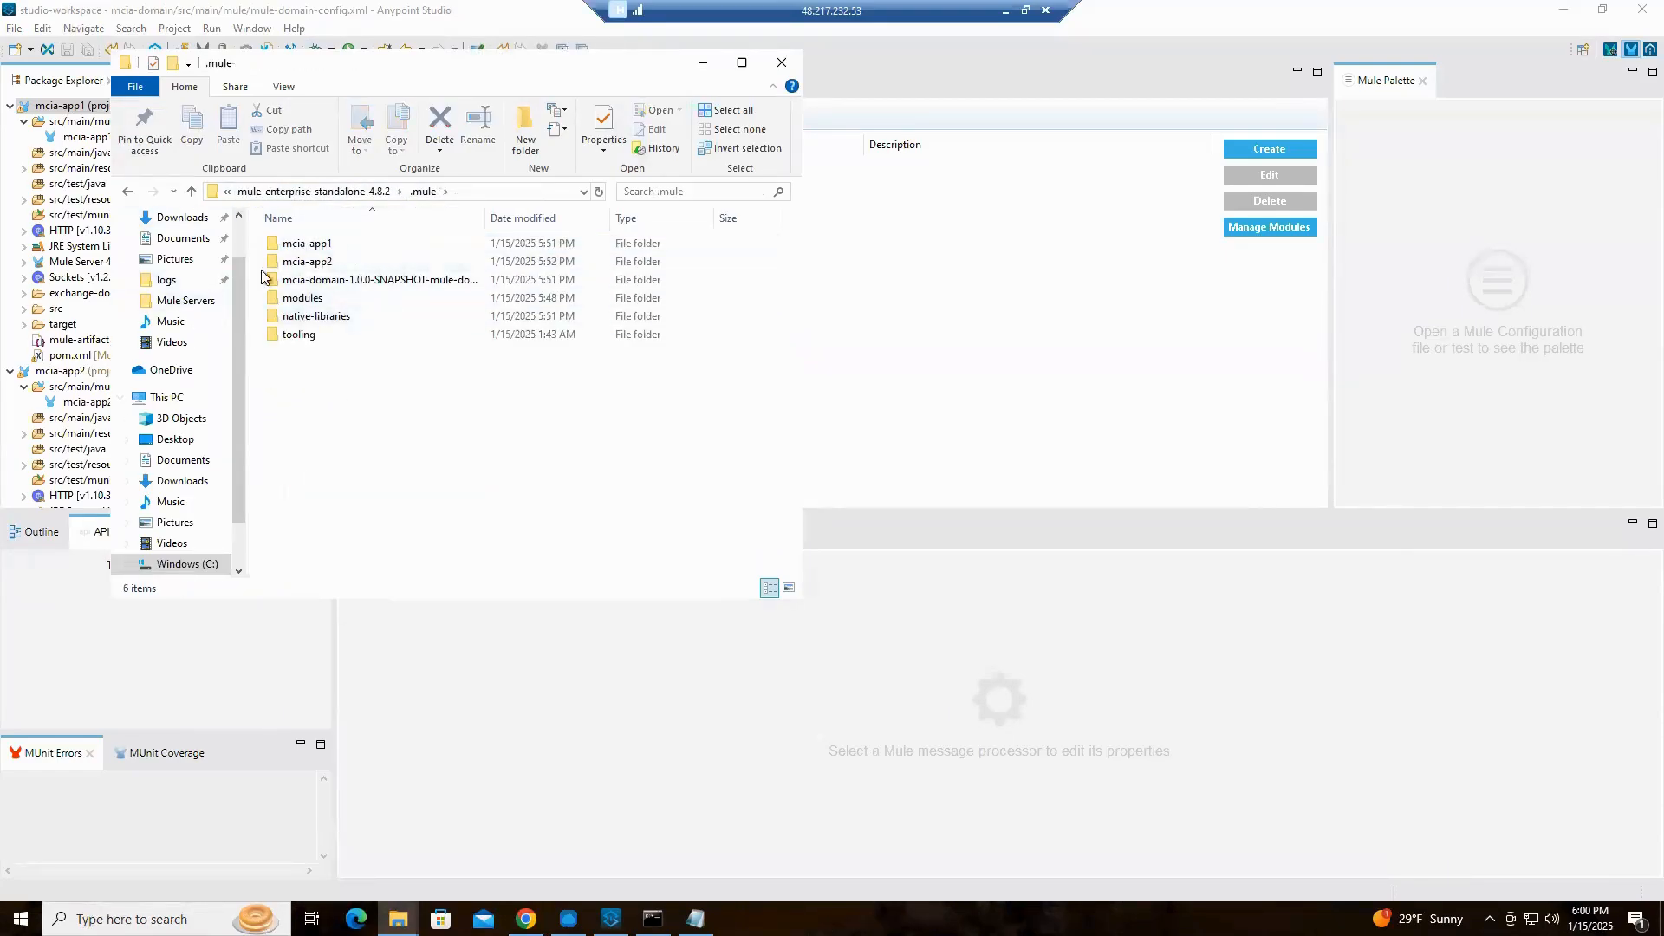
left_click(322, 250)
double_click(322, 250)
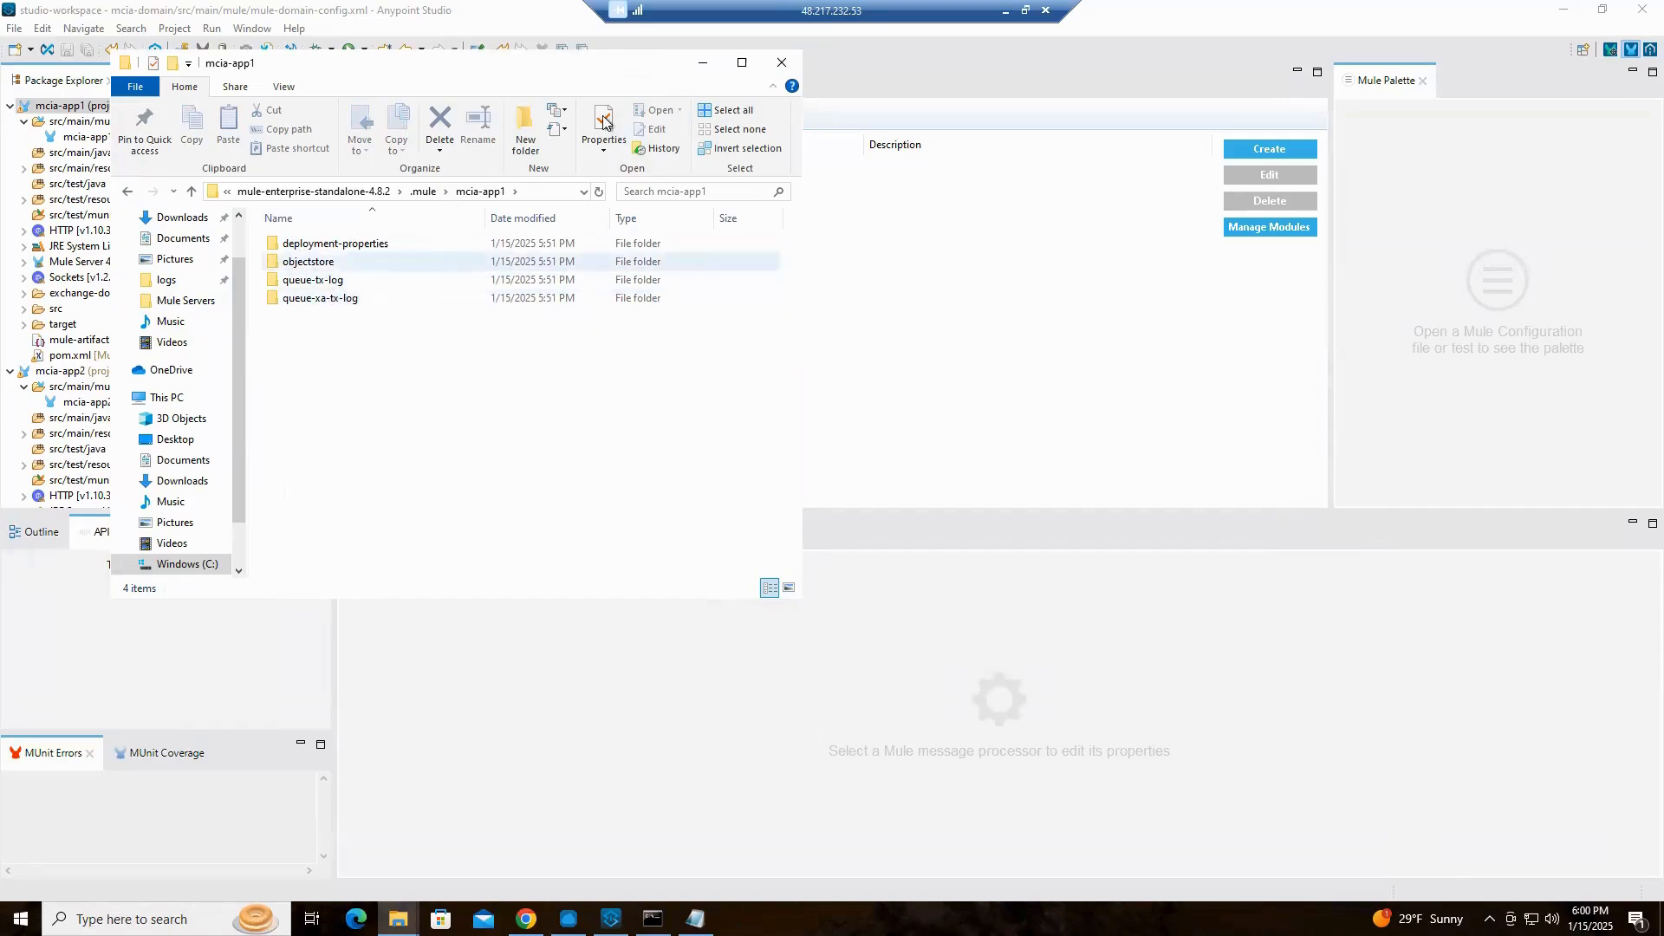
Clear the desktop by minimizing Anypoint Studio, Chrome and the Mule console and closing the Downloads window, leaving the mcia-app1 folder open
left_click_drag(564, 76, 1034, 156)
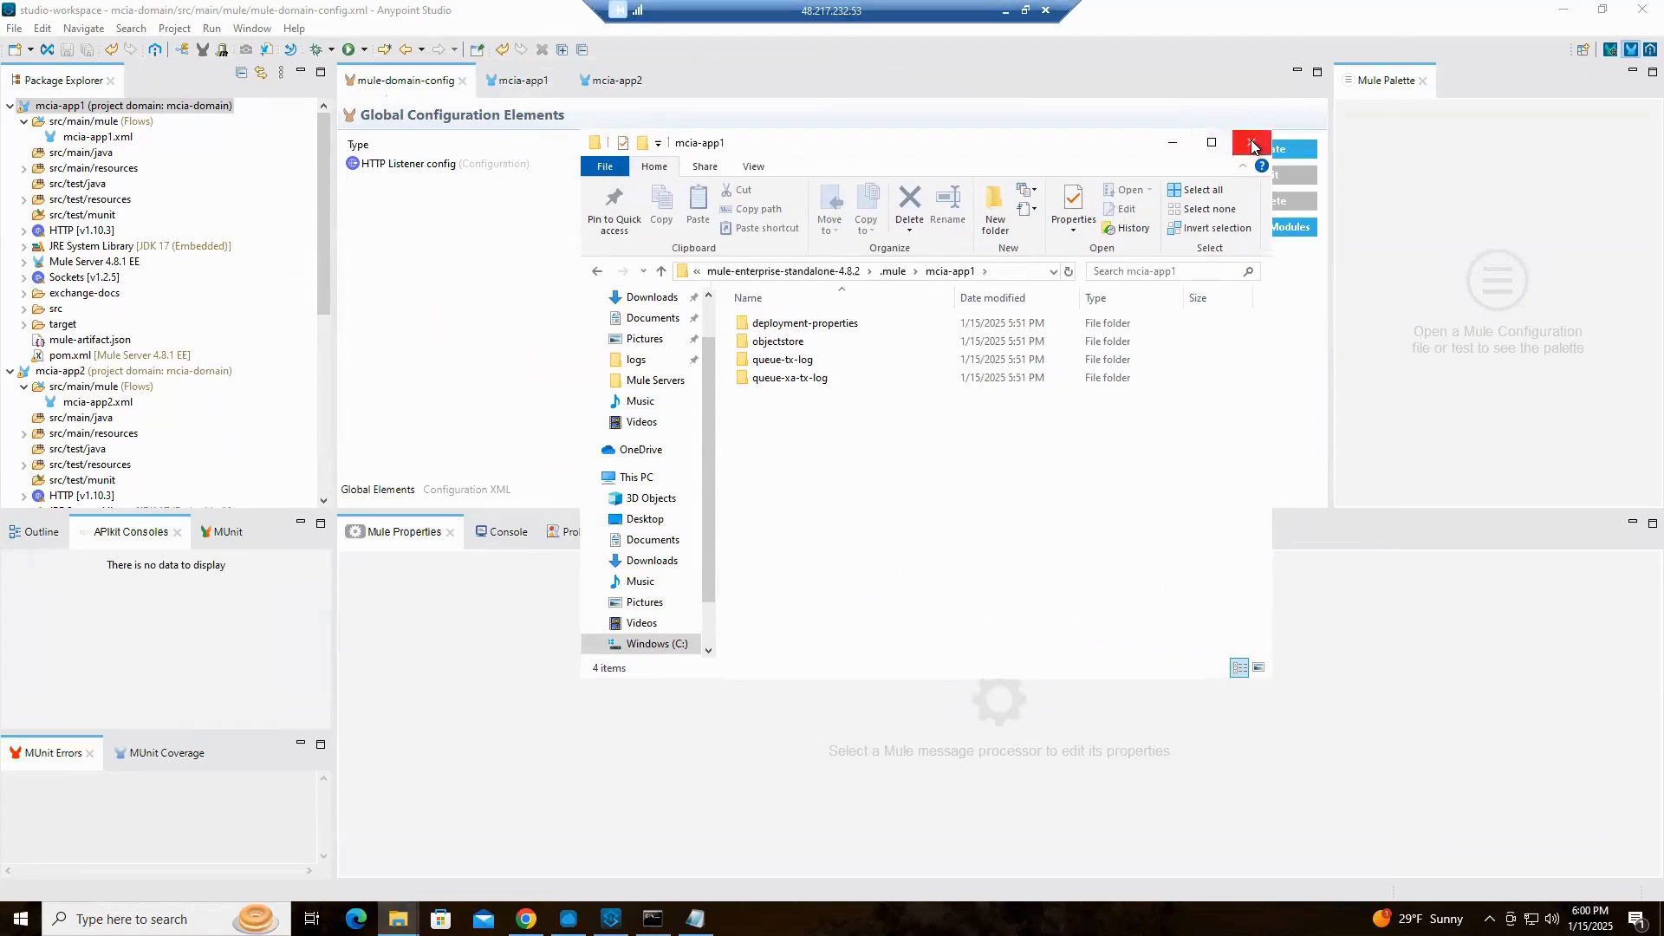
left_click_drag(1050, 156, 754, 137)
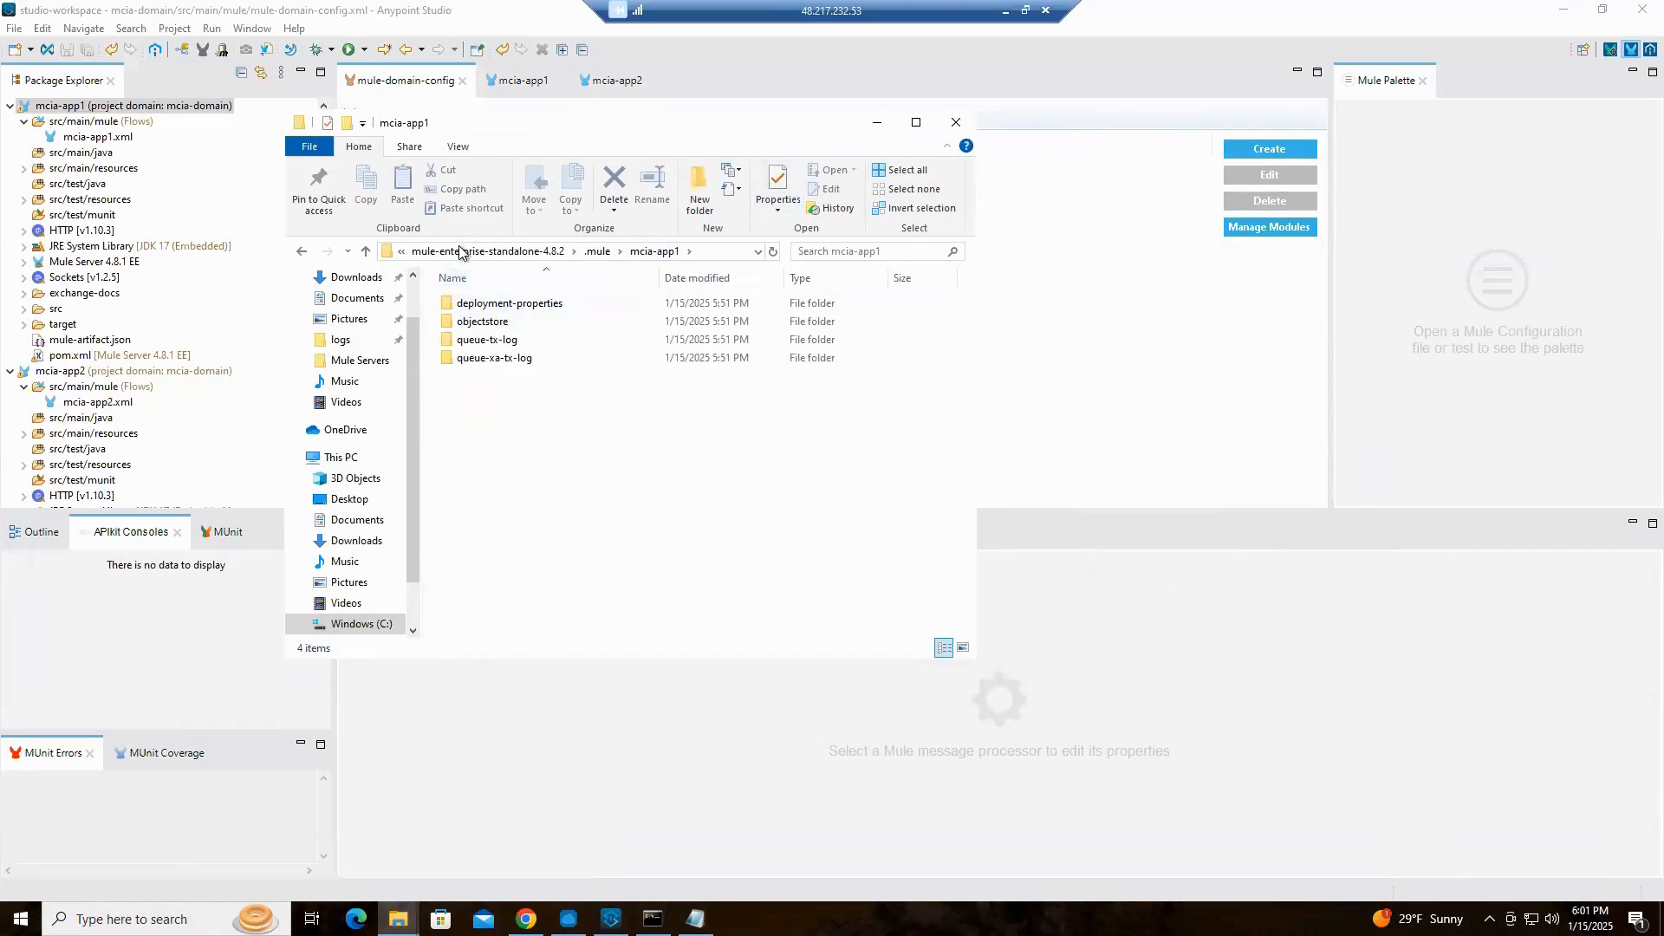
left_click(1566, 12)
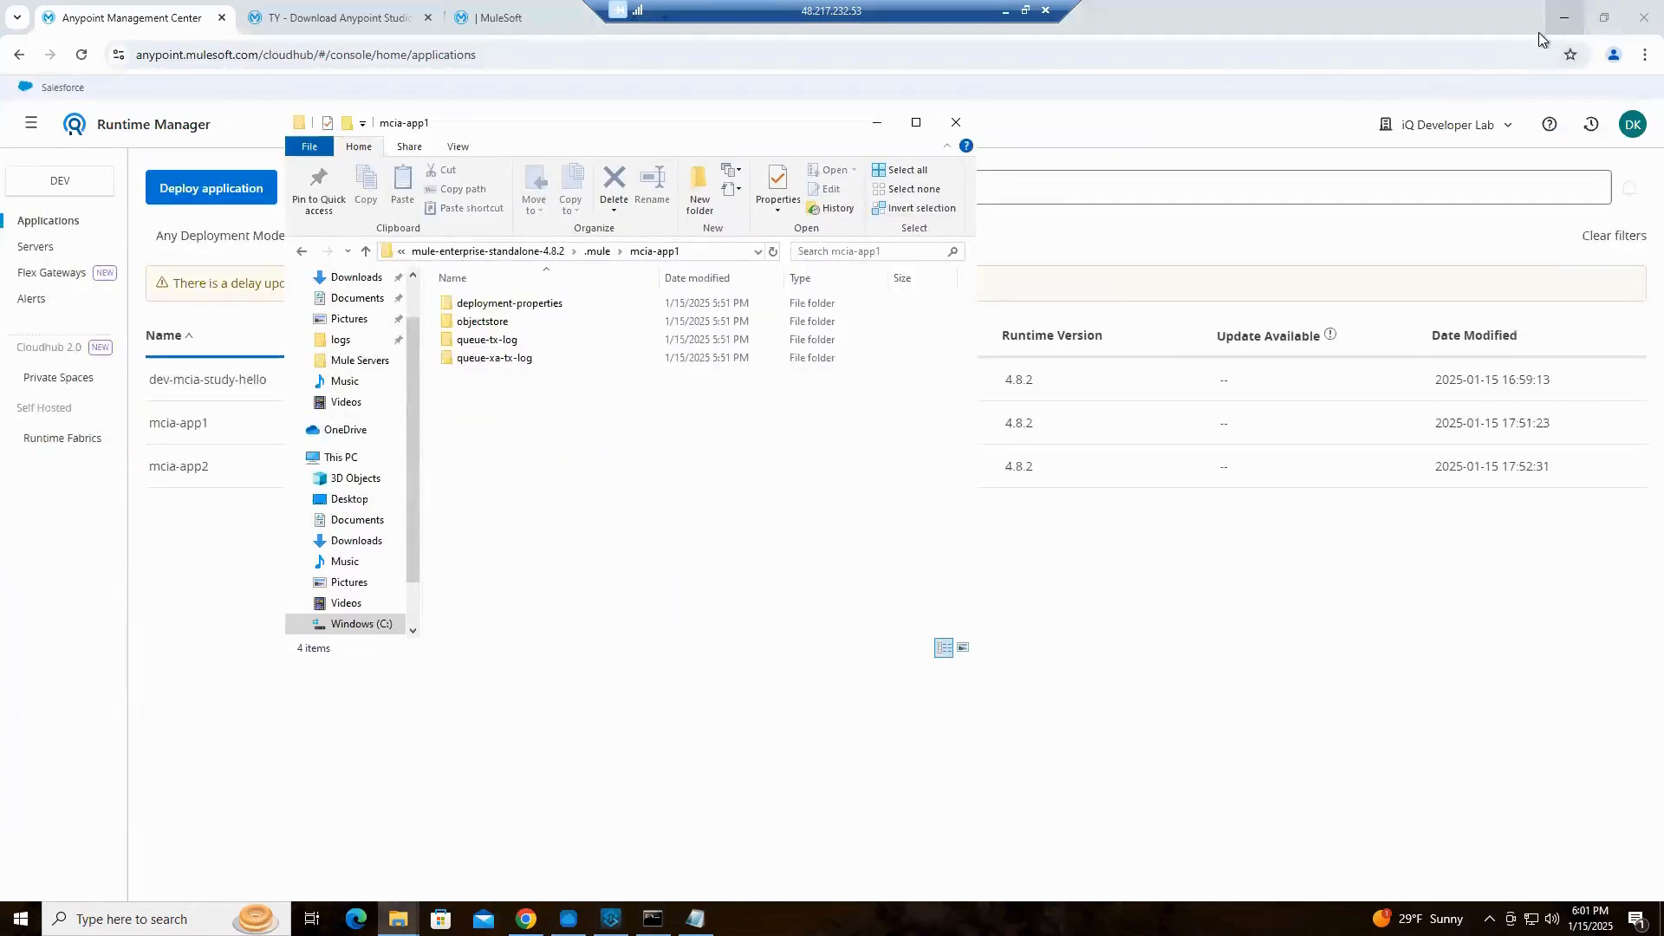
left_click(1565, 17)
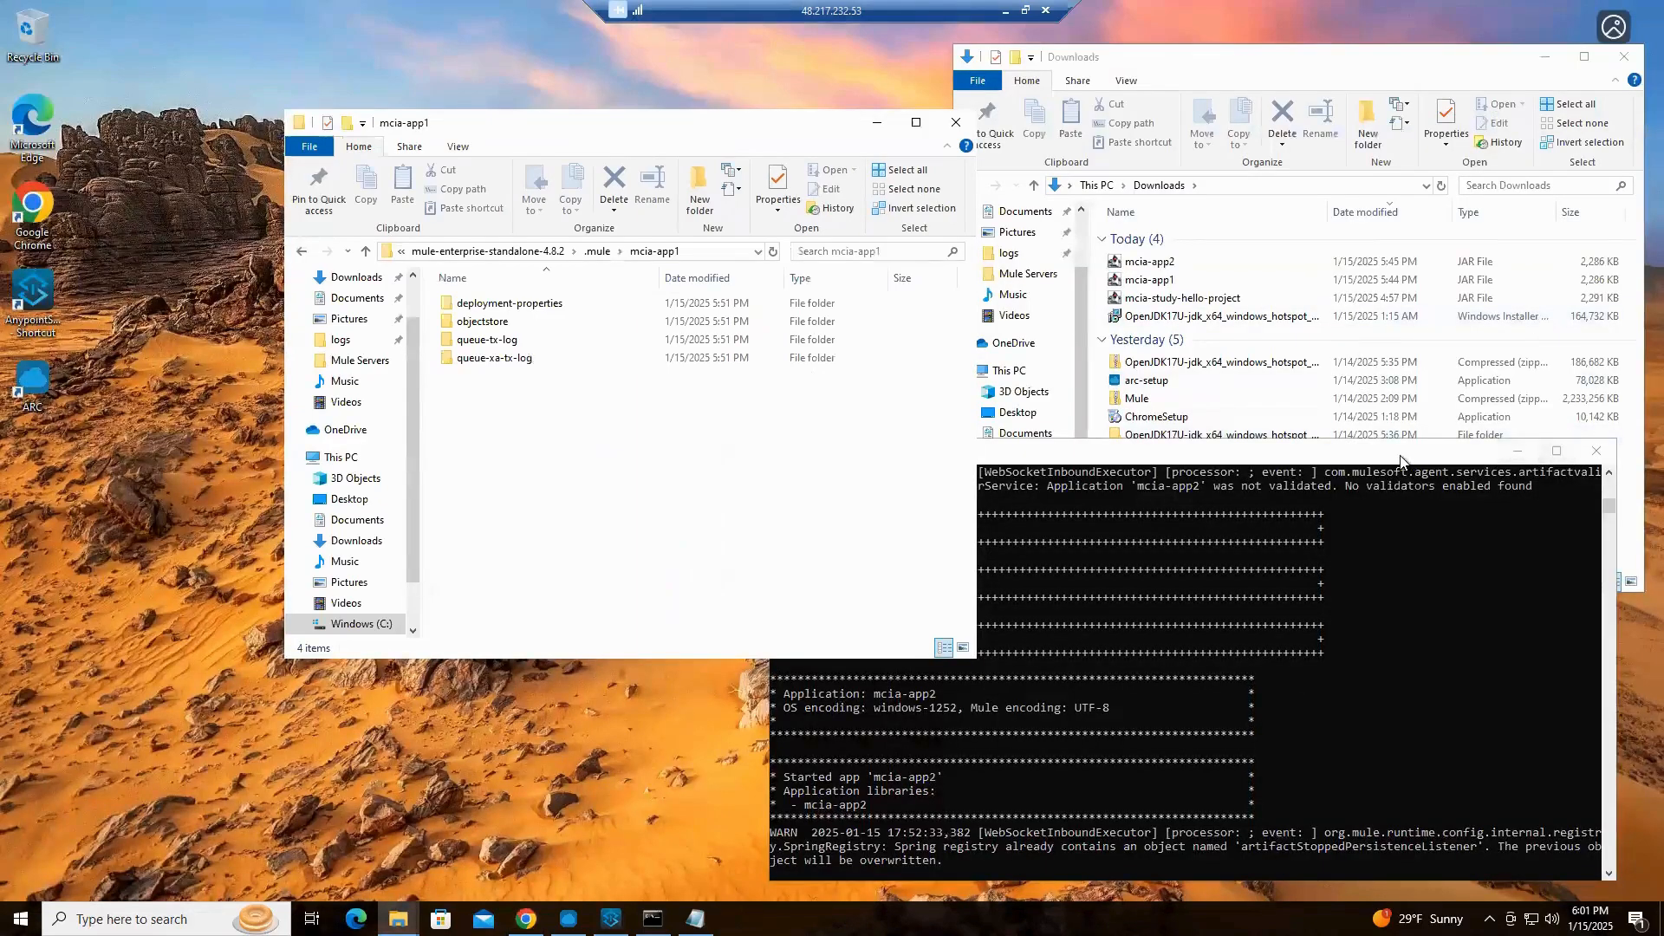
left_click_drag(1400, 456, 1502, 359)
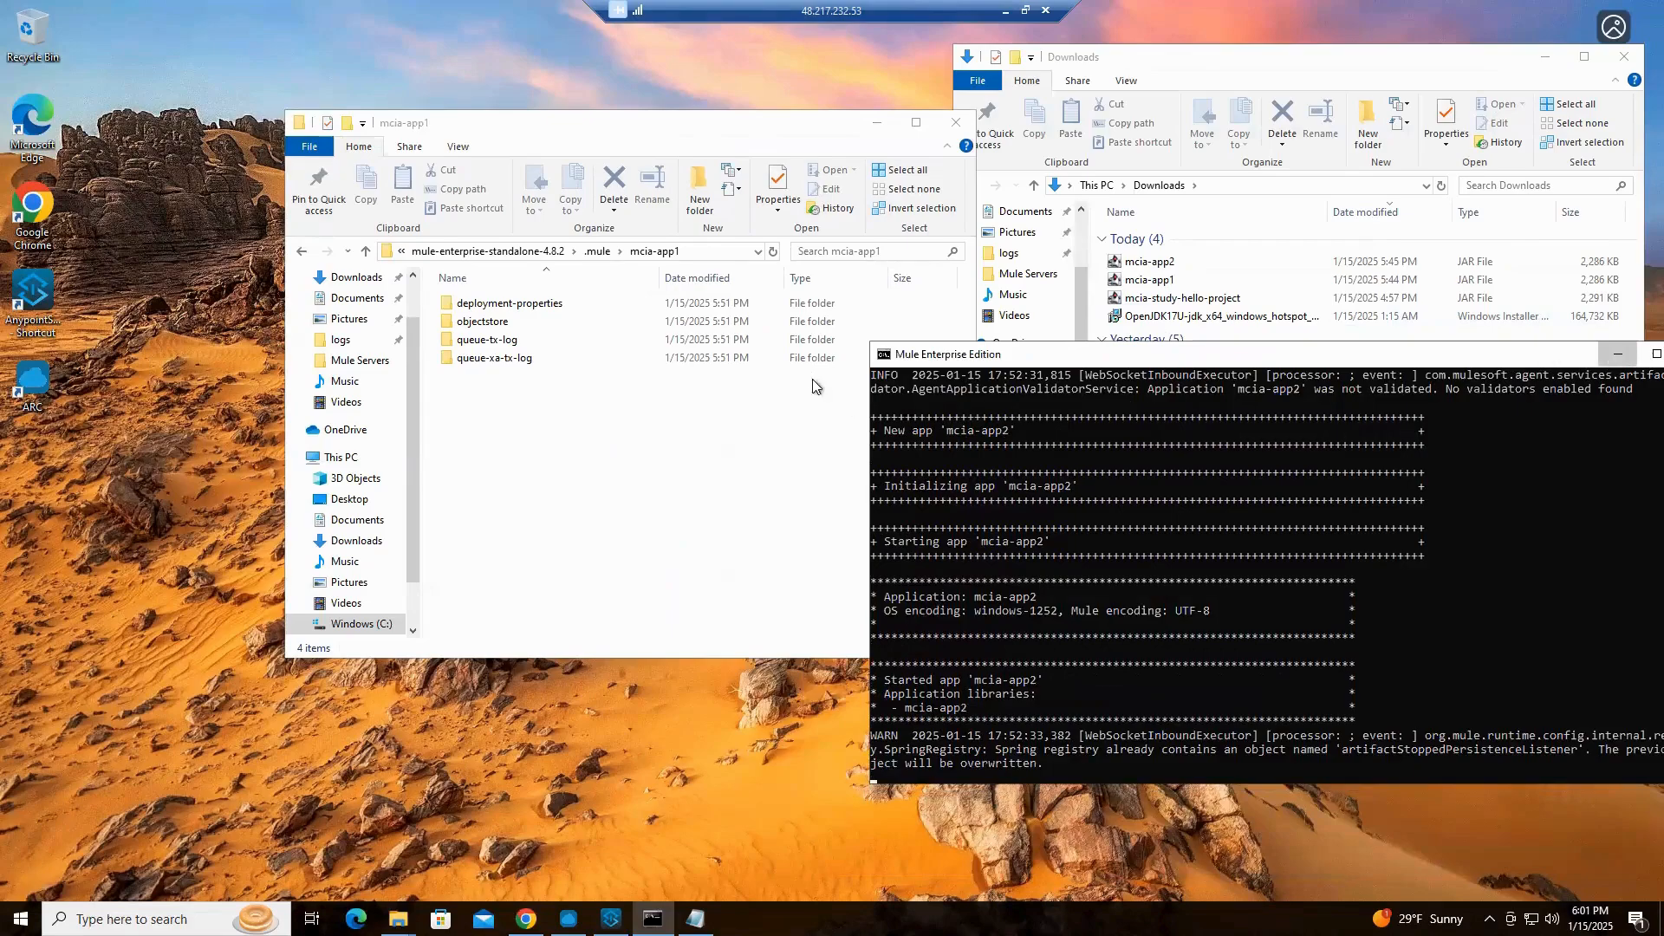
left_click(1618, 363)
left_click_drag(694, 128, 517, 81)
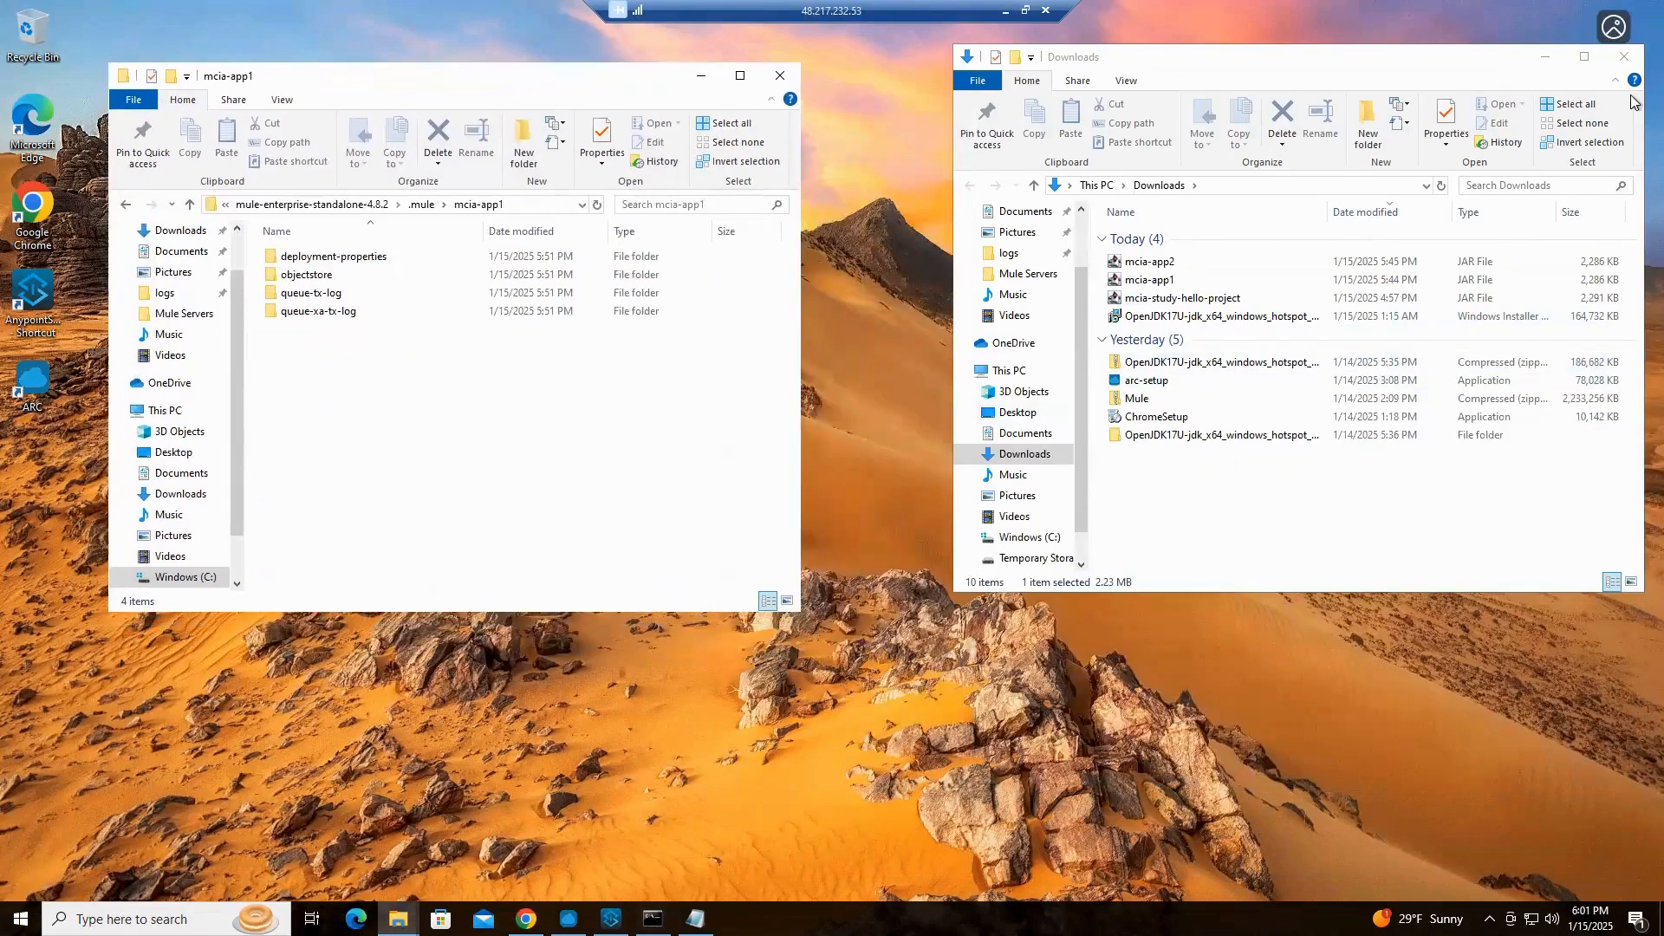
left_click(1623, 57)
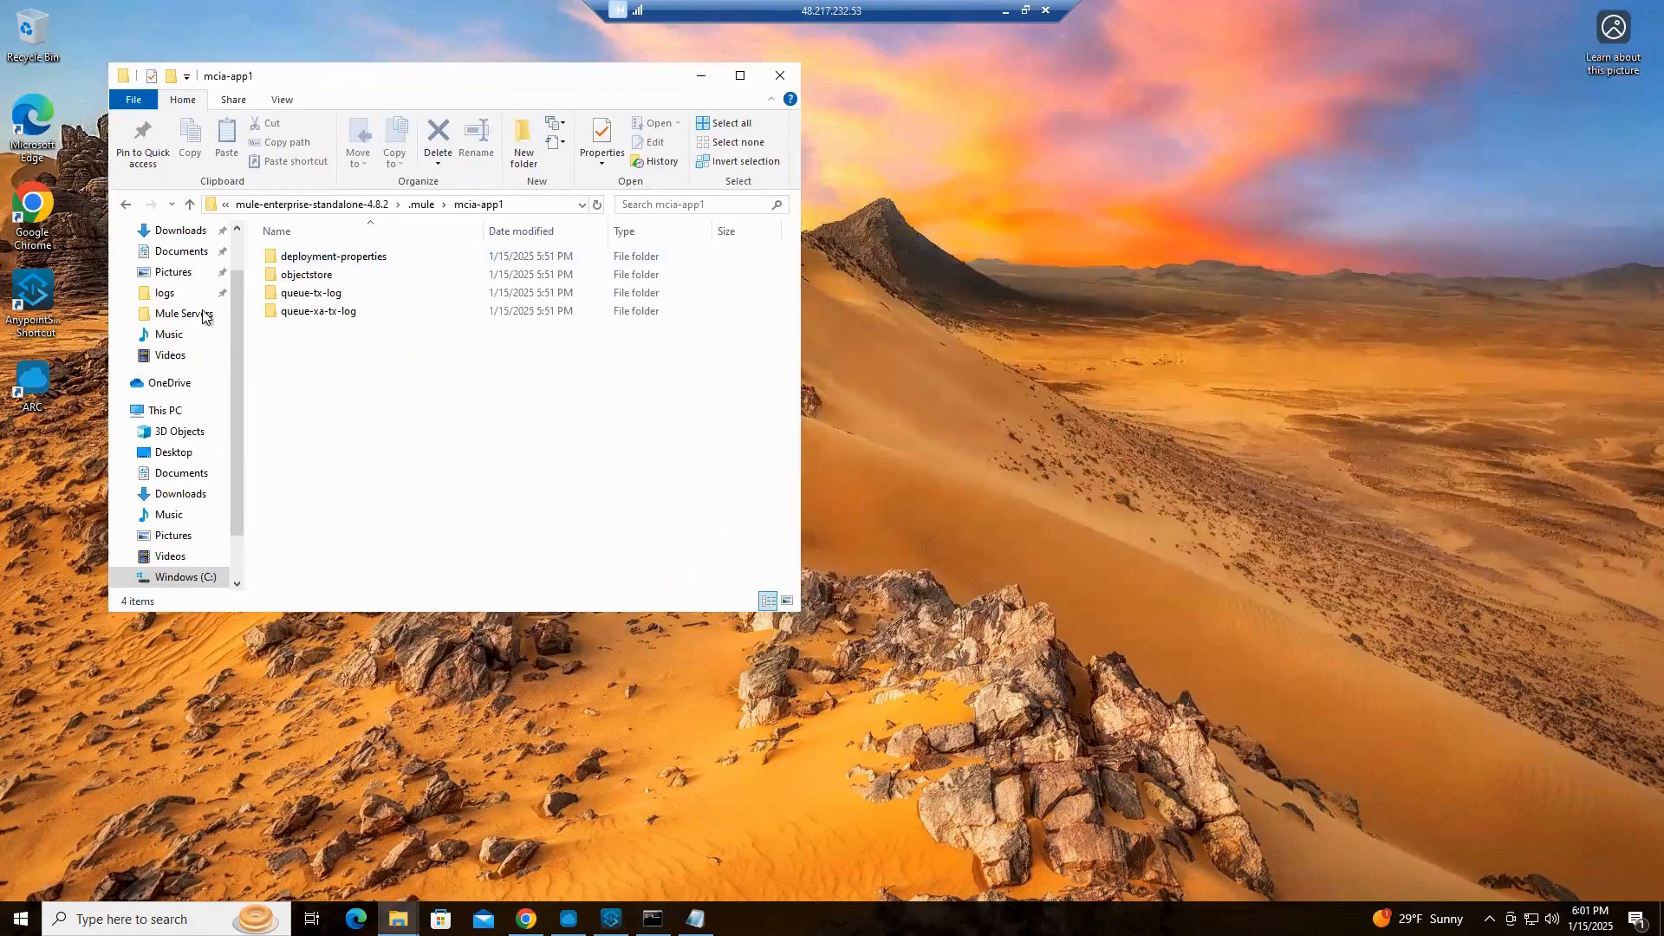
Go back up from the mcia-app1 folder to the Mule Servers folder containing all server nodes
left_click(189, 207)
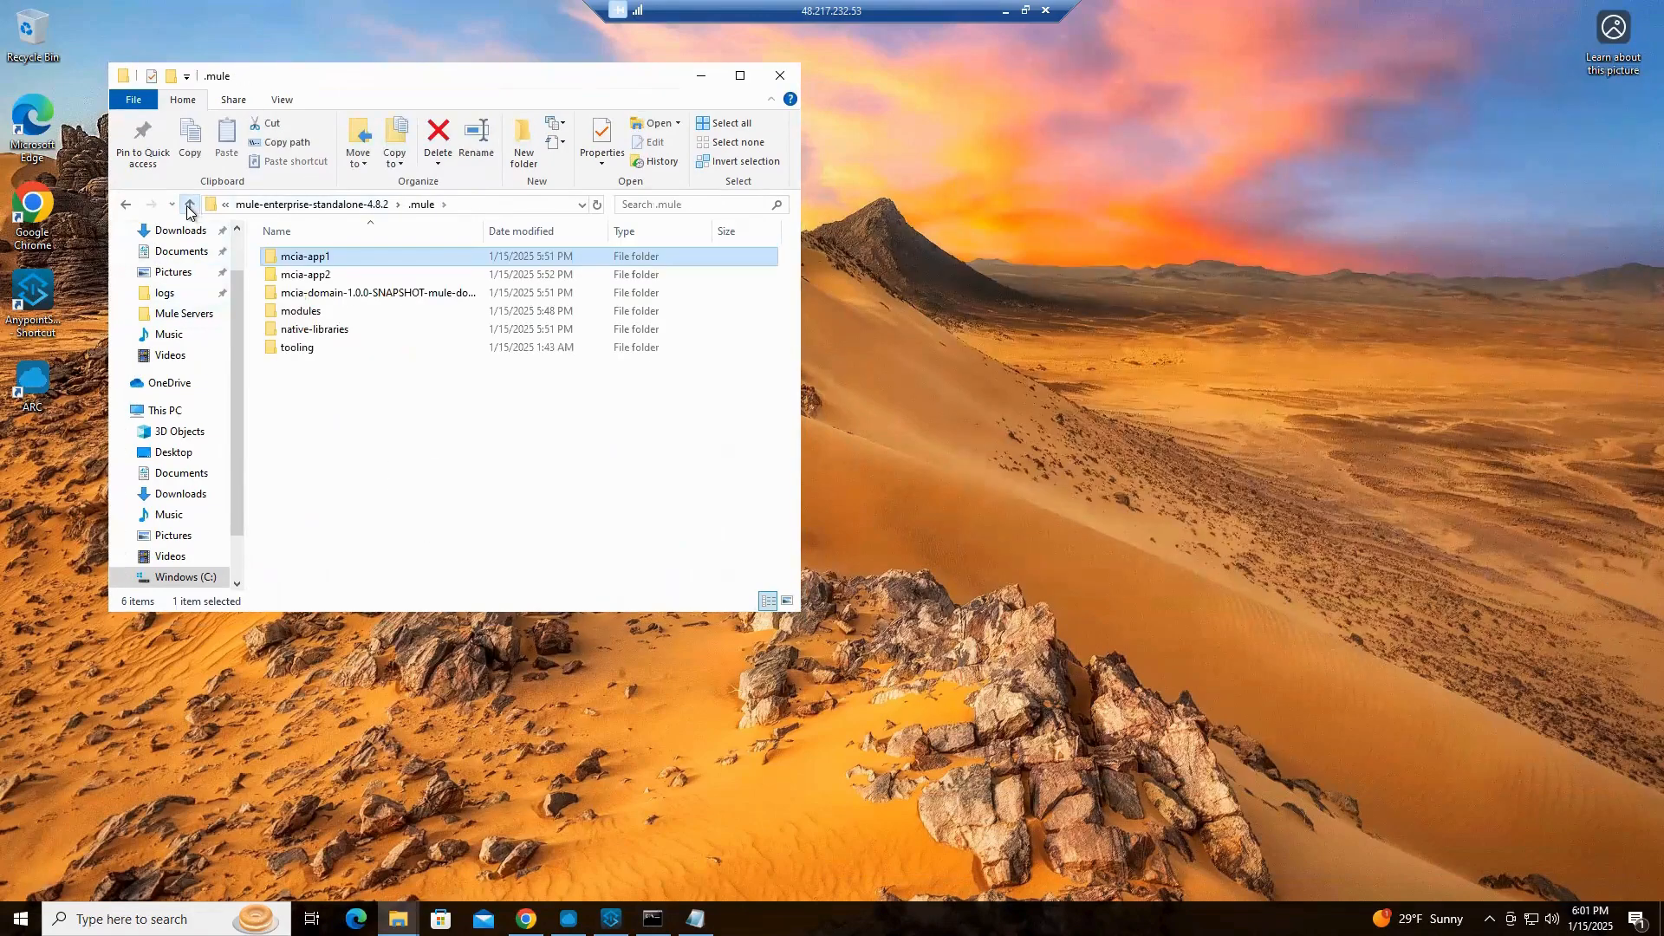
left_click(190, 208)
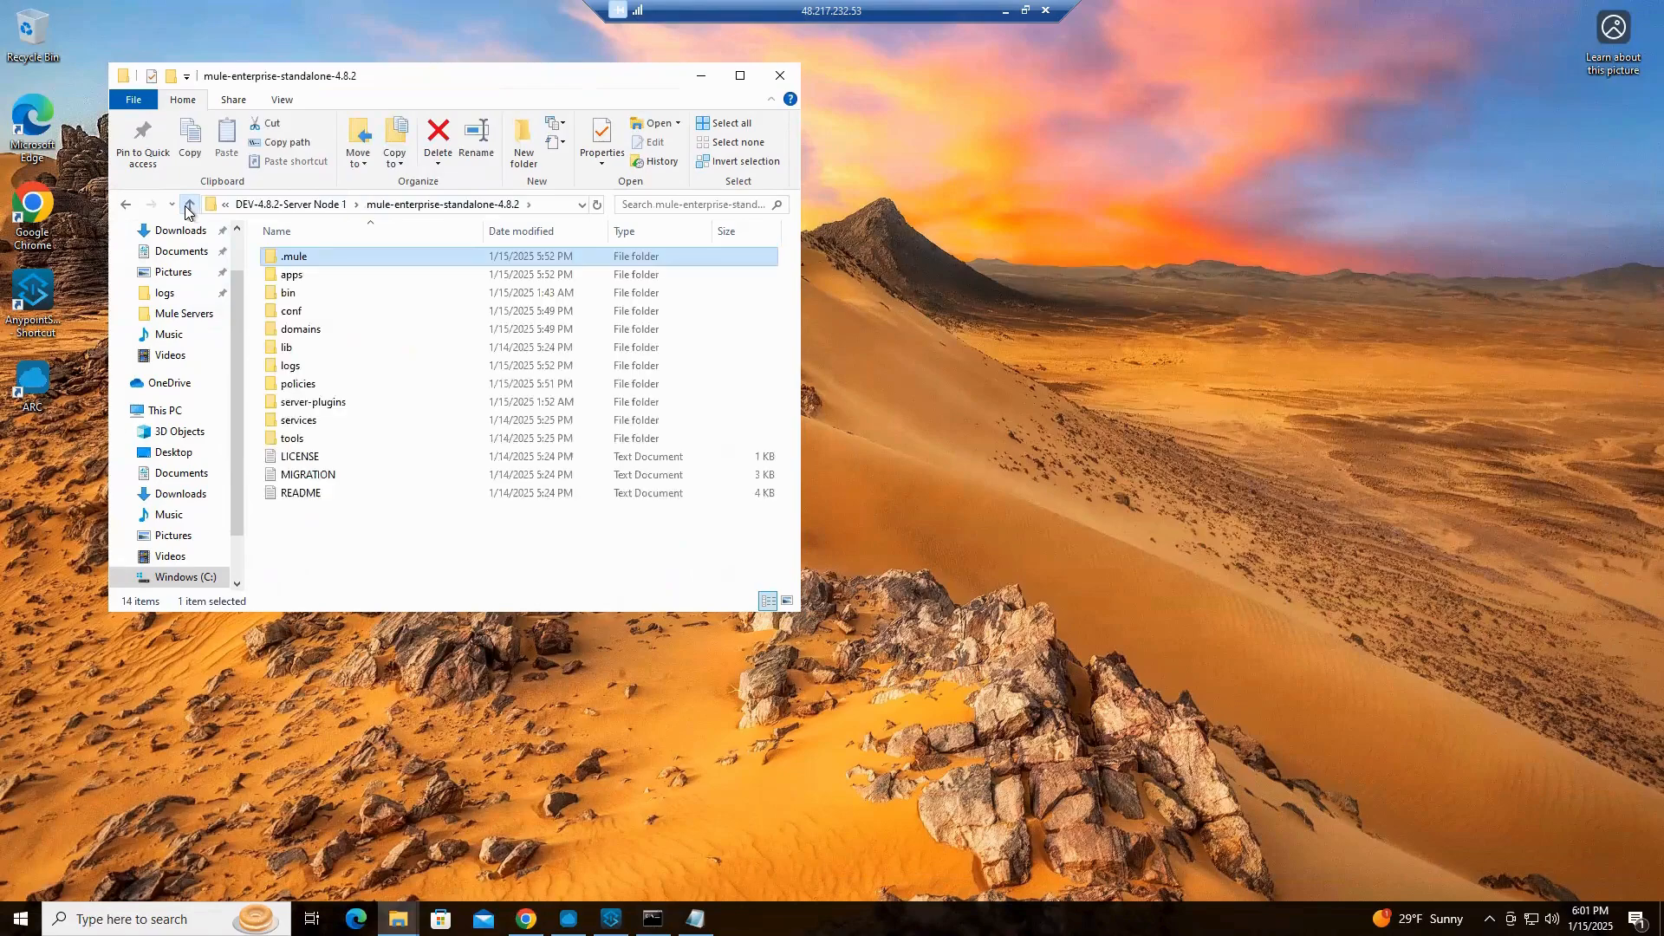
left_click(190, 207)
left_click(188, 208)
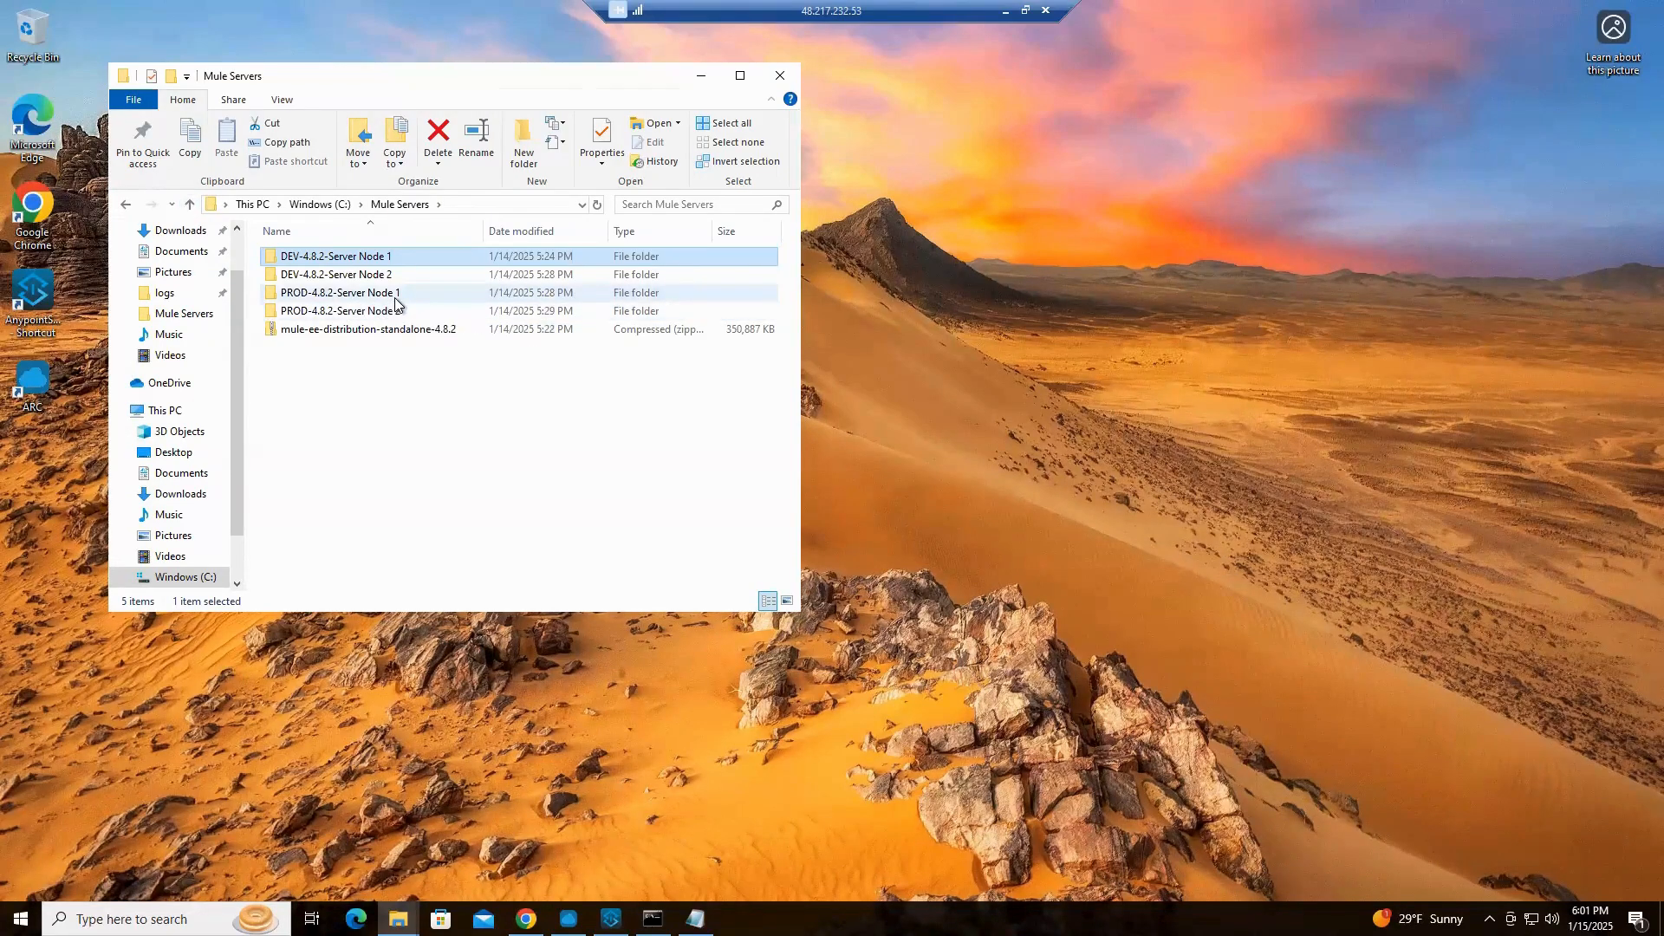
Open the bin folder of mule-enterprise-standalone-4.8.2 in PROD-4.8.2-Server Node 1
mouse_move(395, 302)
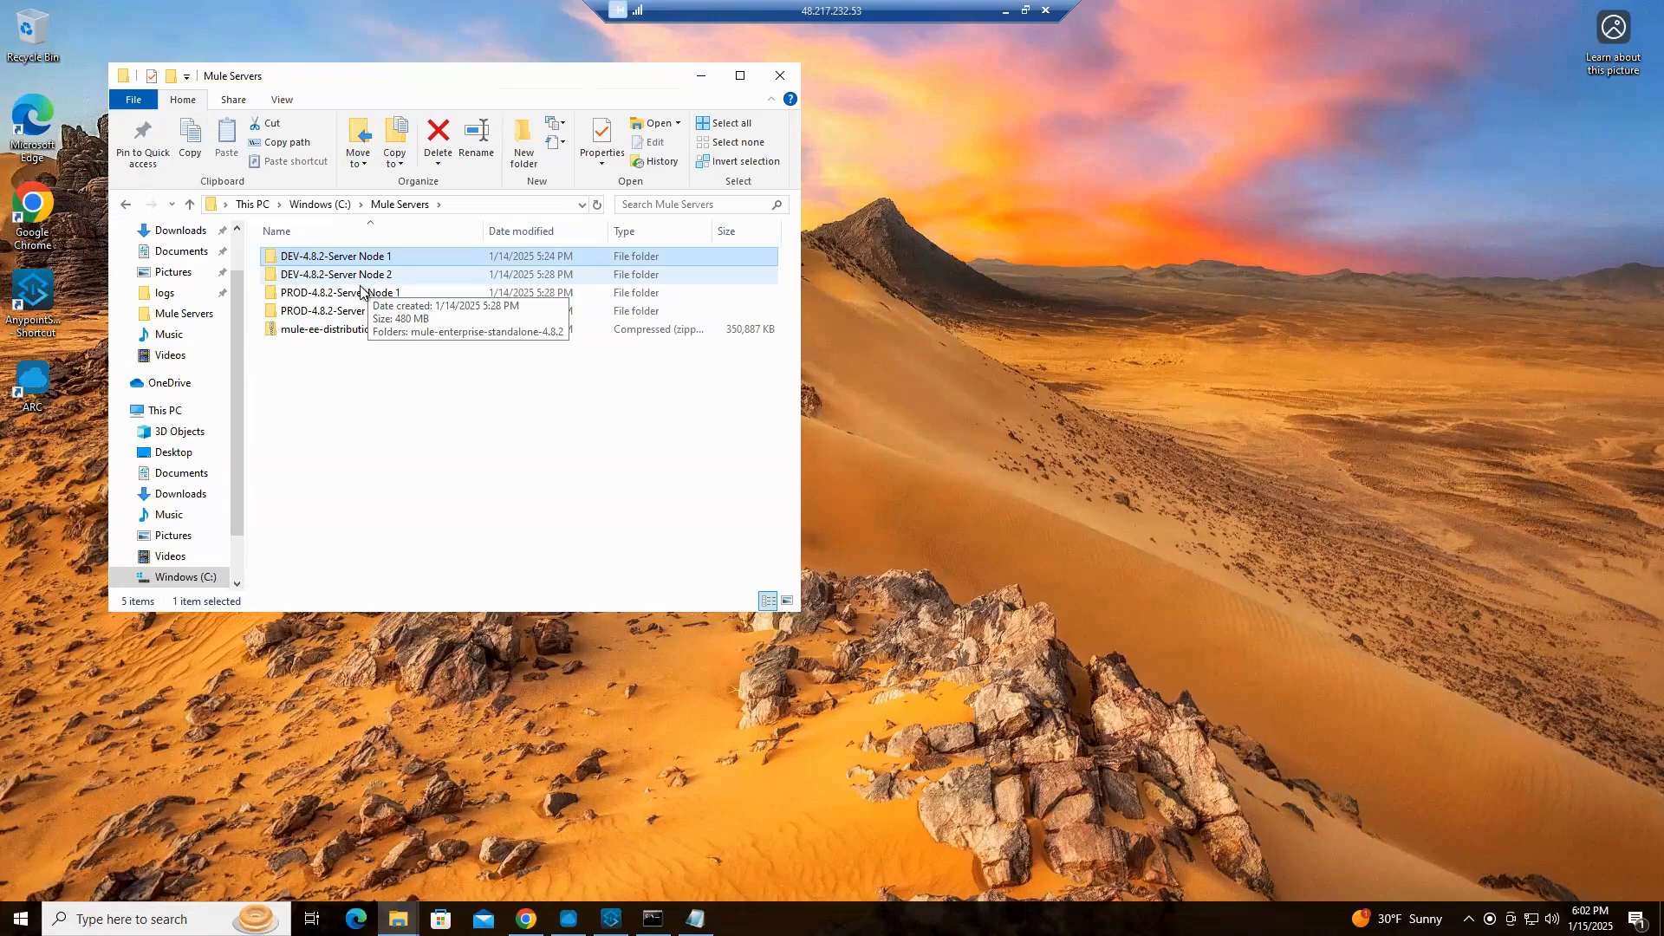
left_click(350, 295)
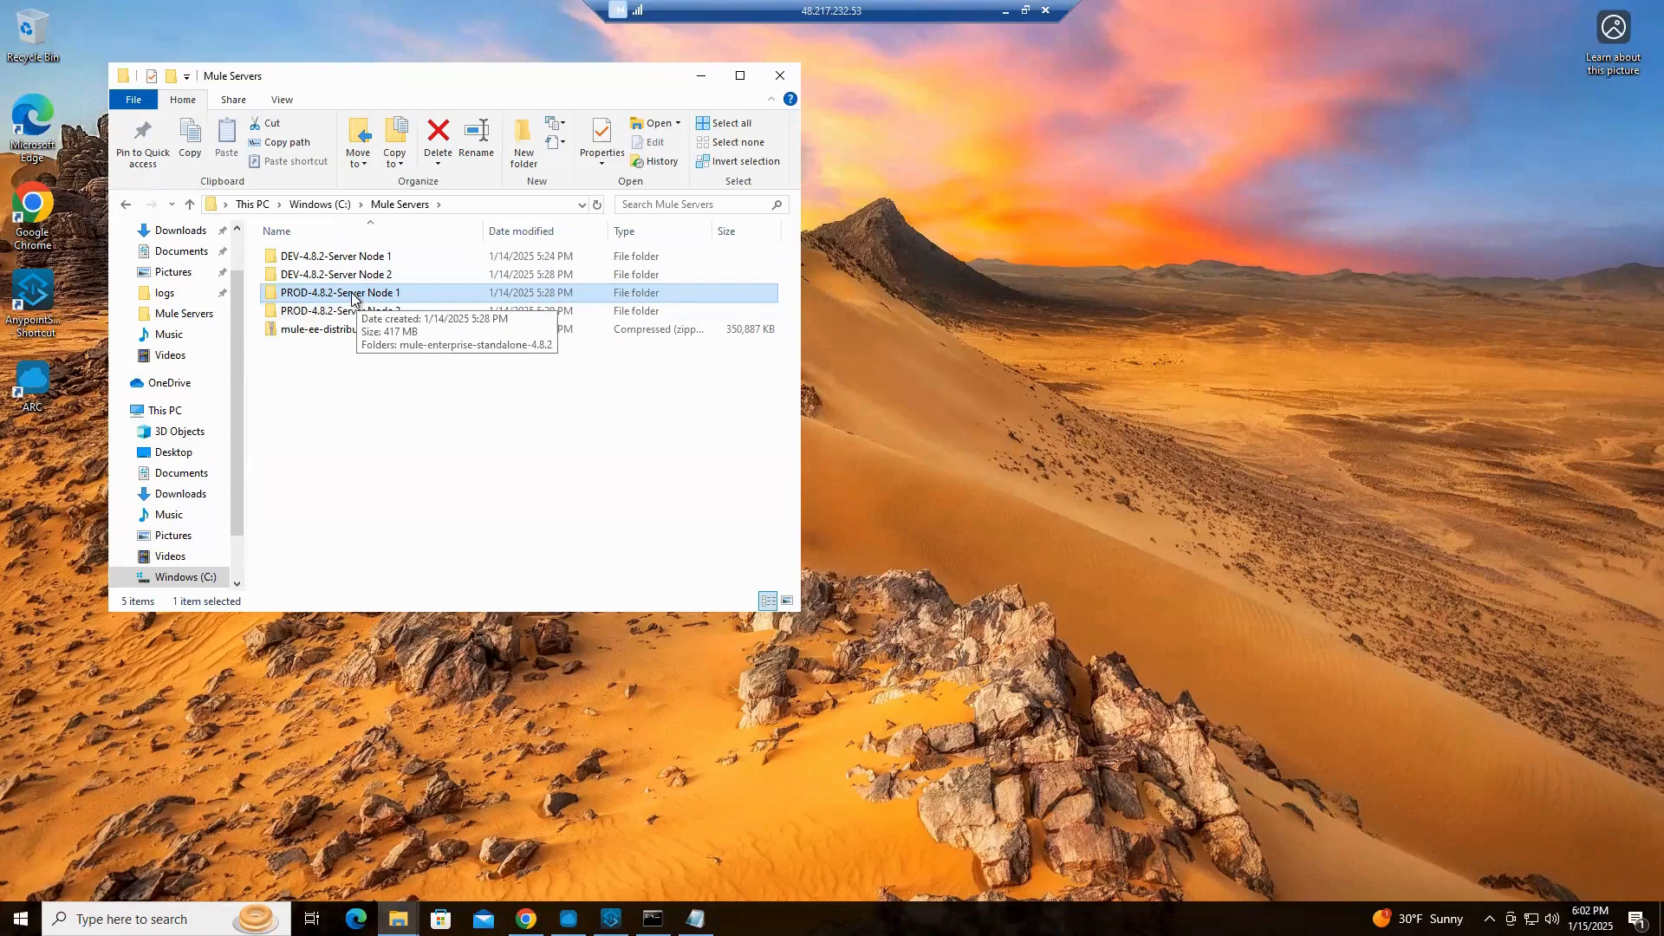
double_click(352, 295)
double_click(359, 260)
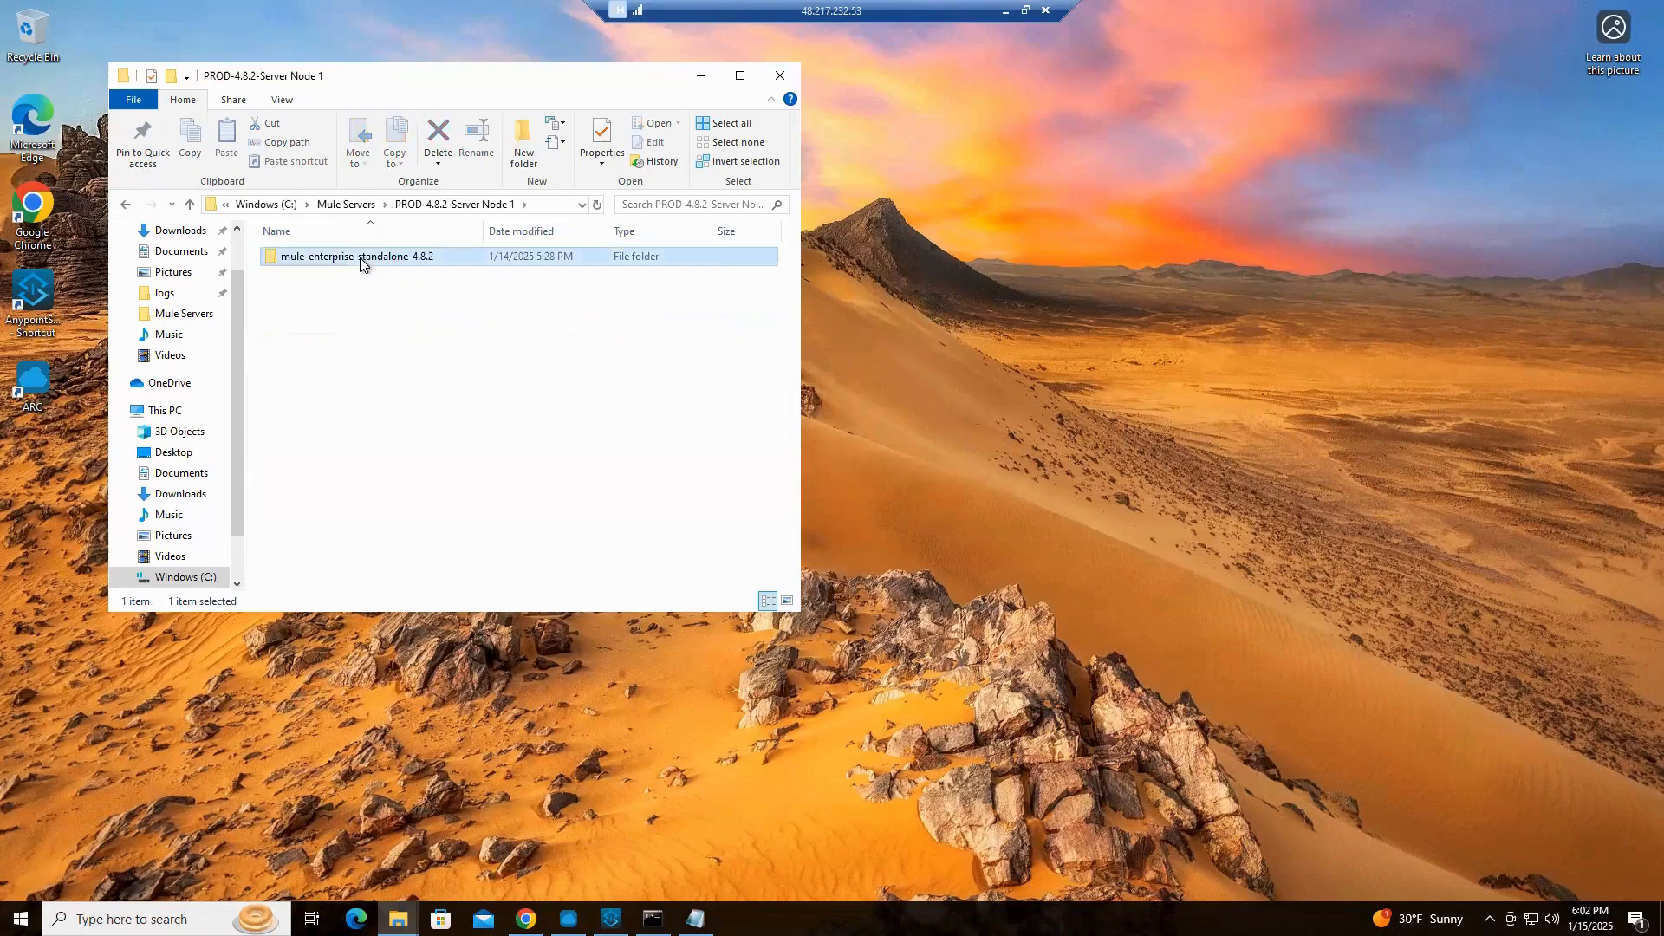
left_click(315, 275)
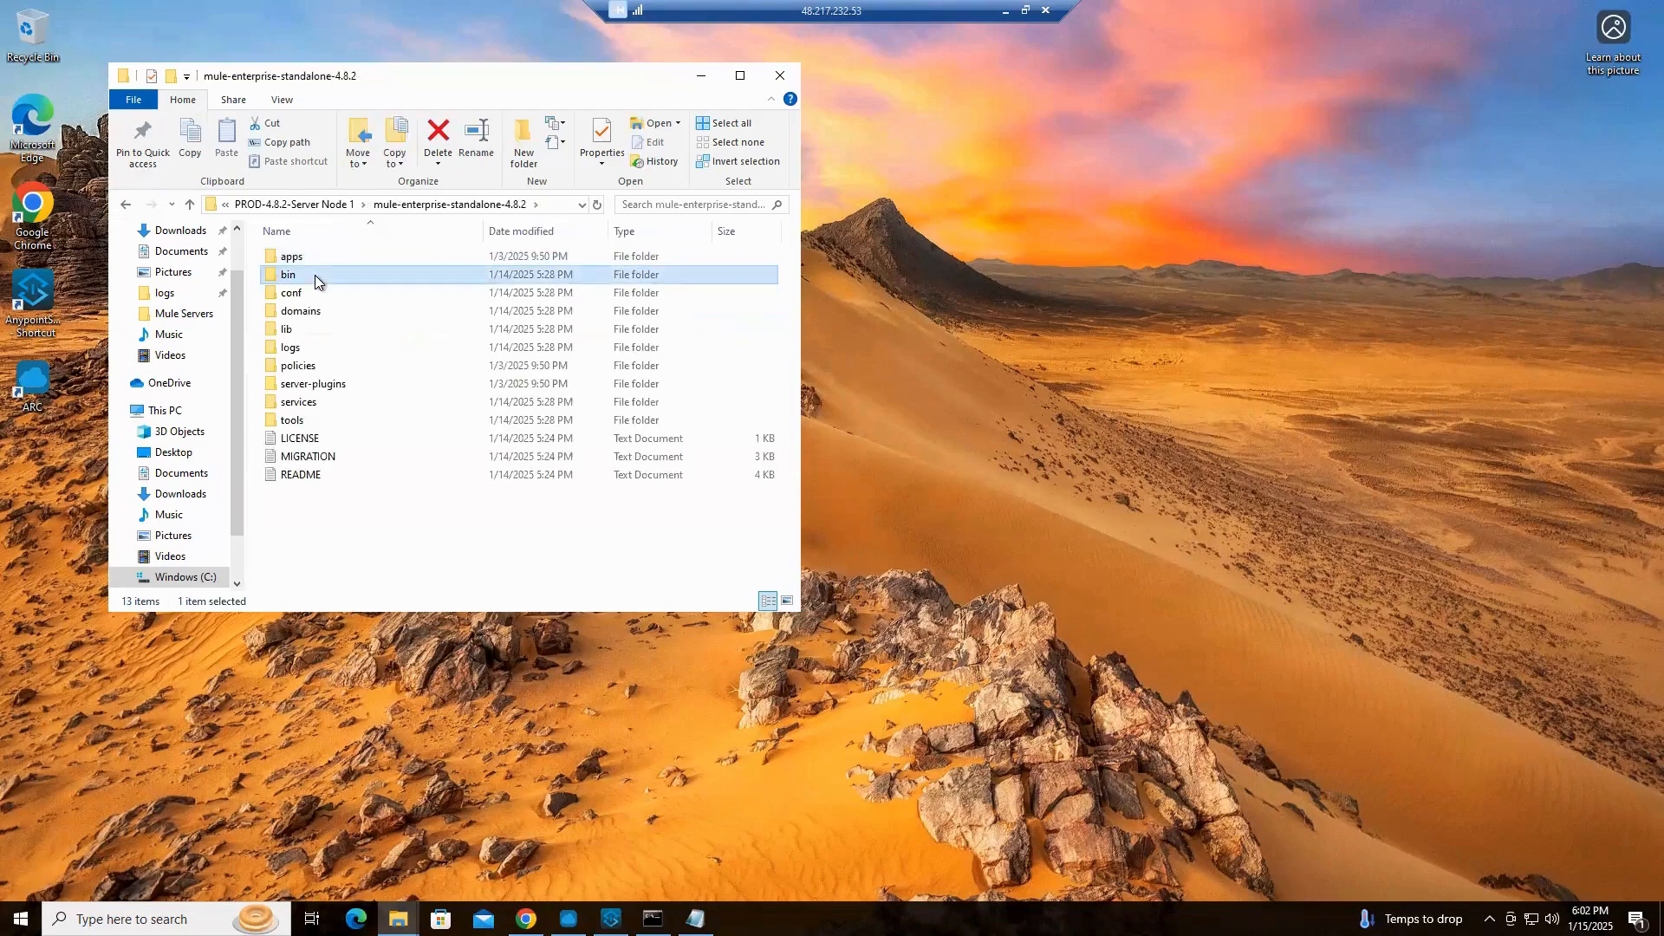
double_click(315, 274)
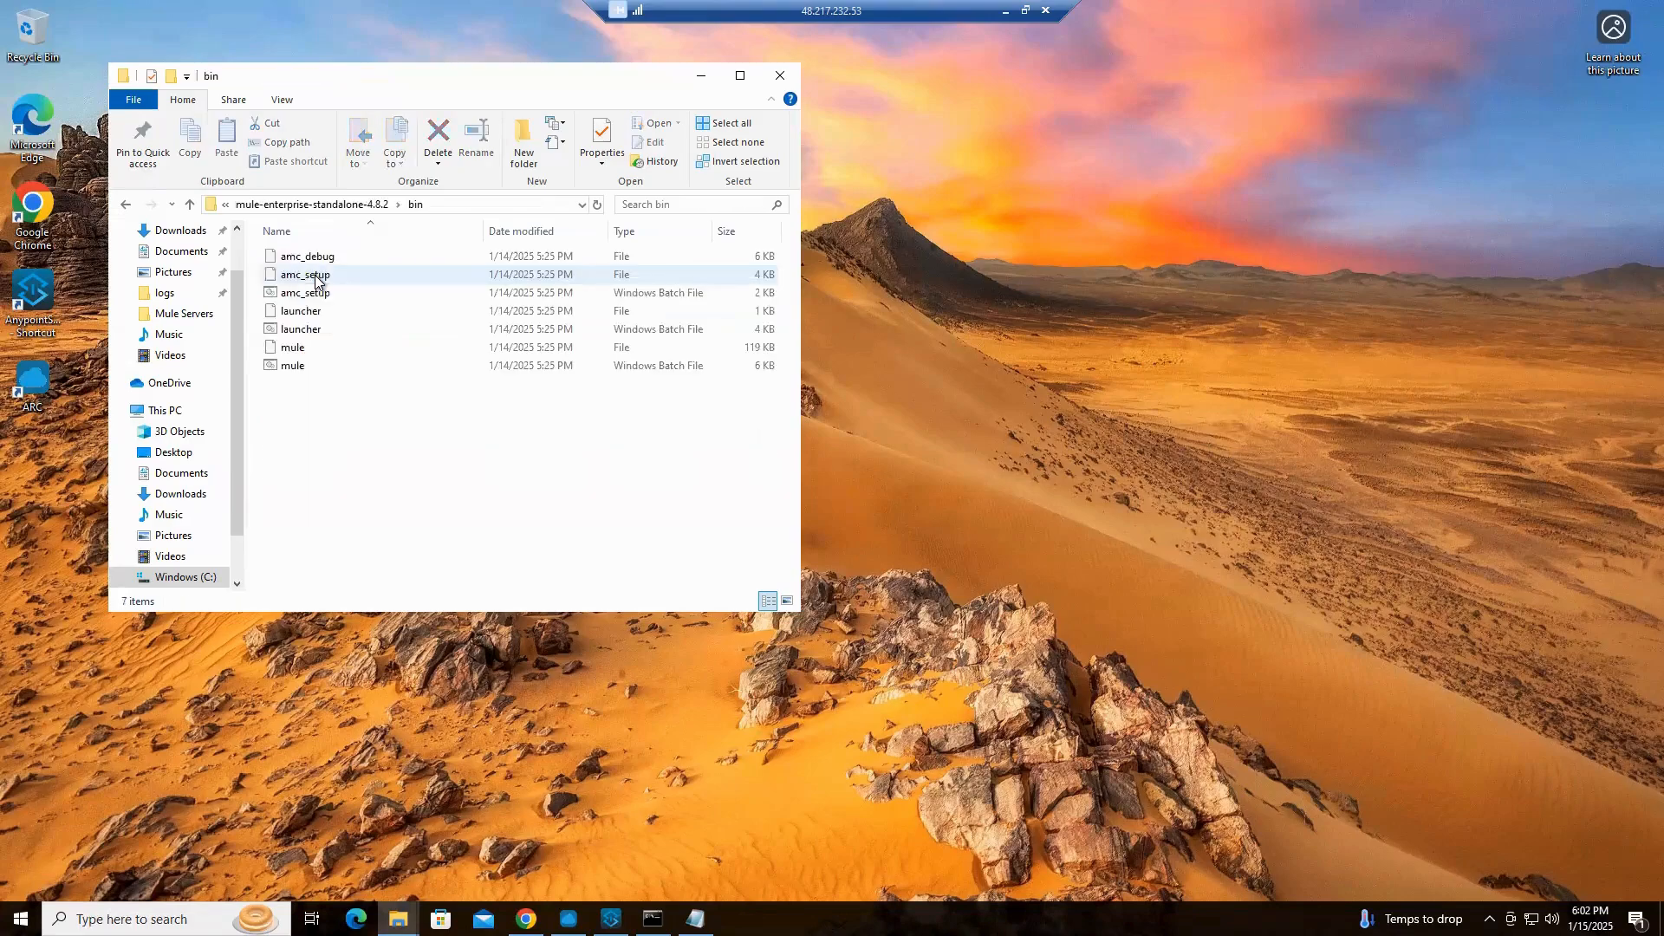
Open a command prompt in PROD Node 1's bin folder and start the server with the mule command
left_click(493, 205)
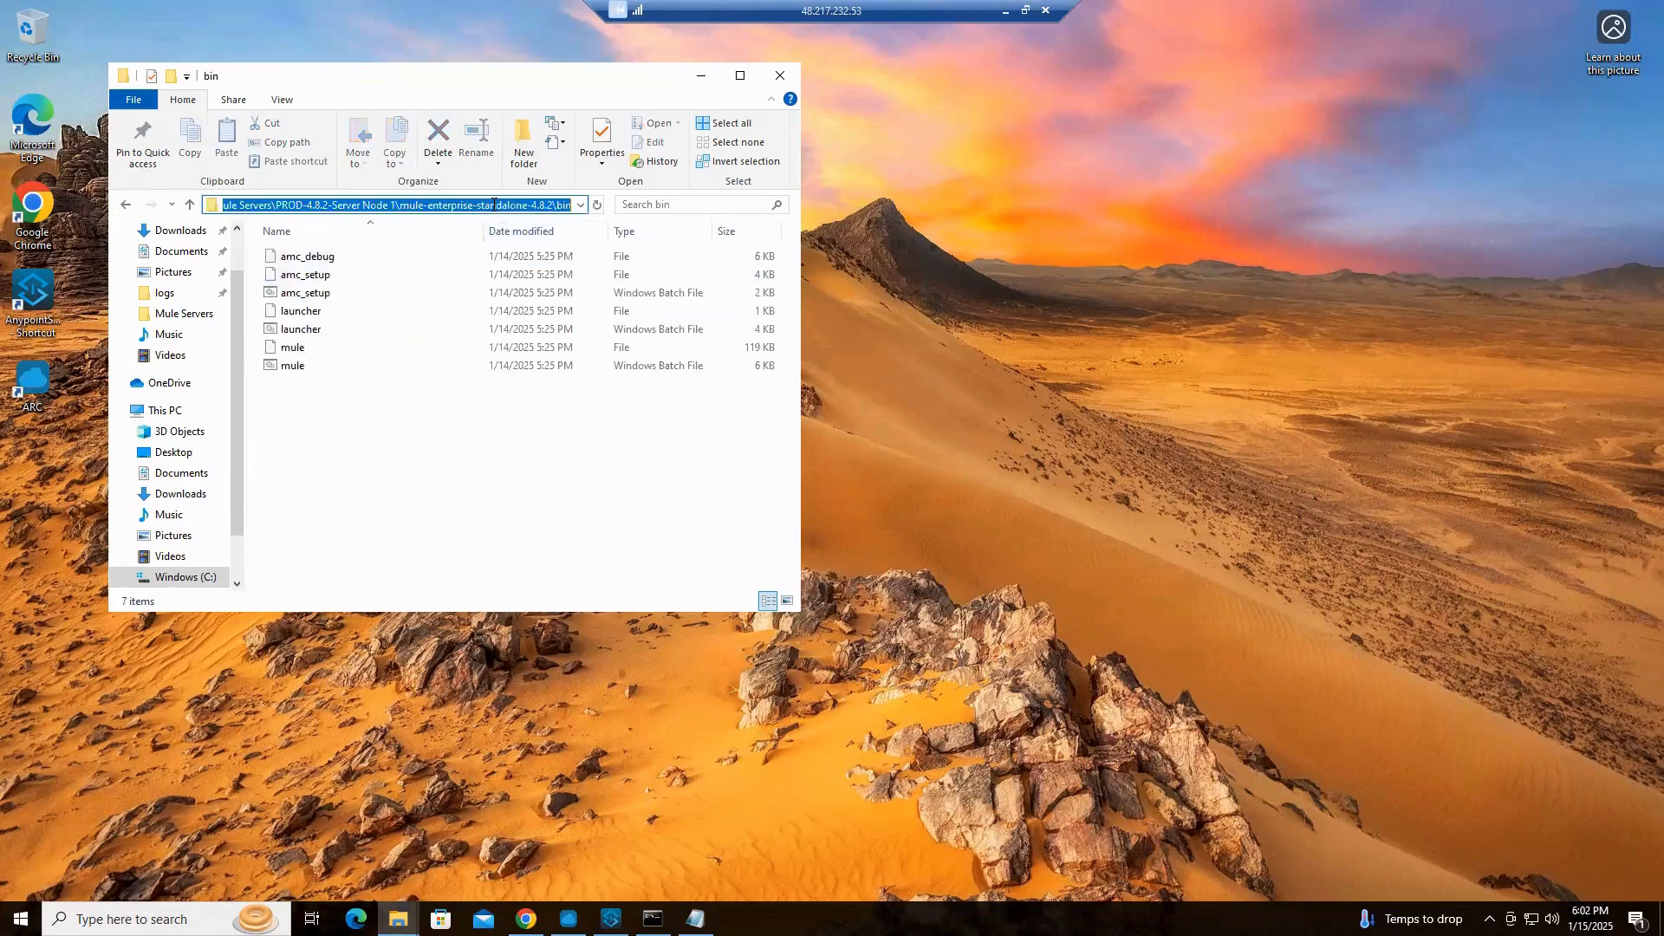
type("cmd")
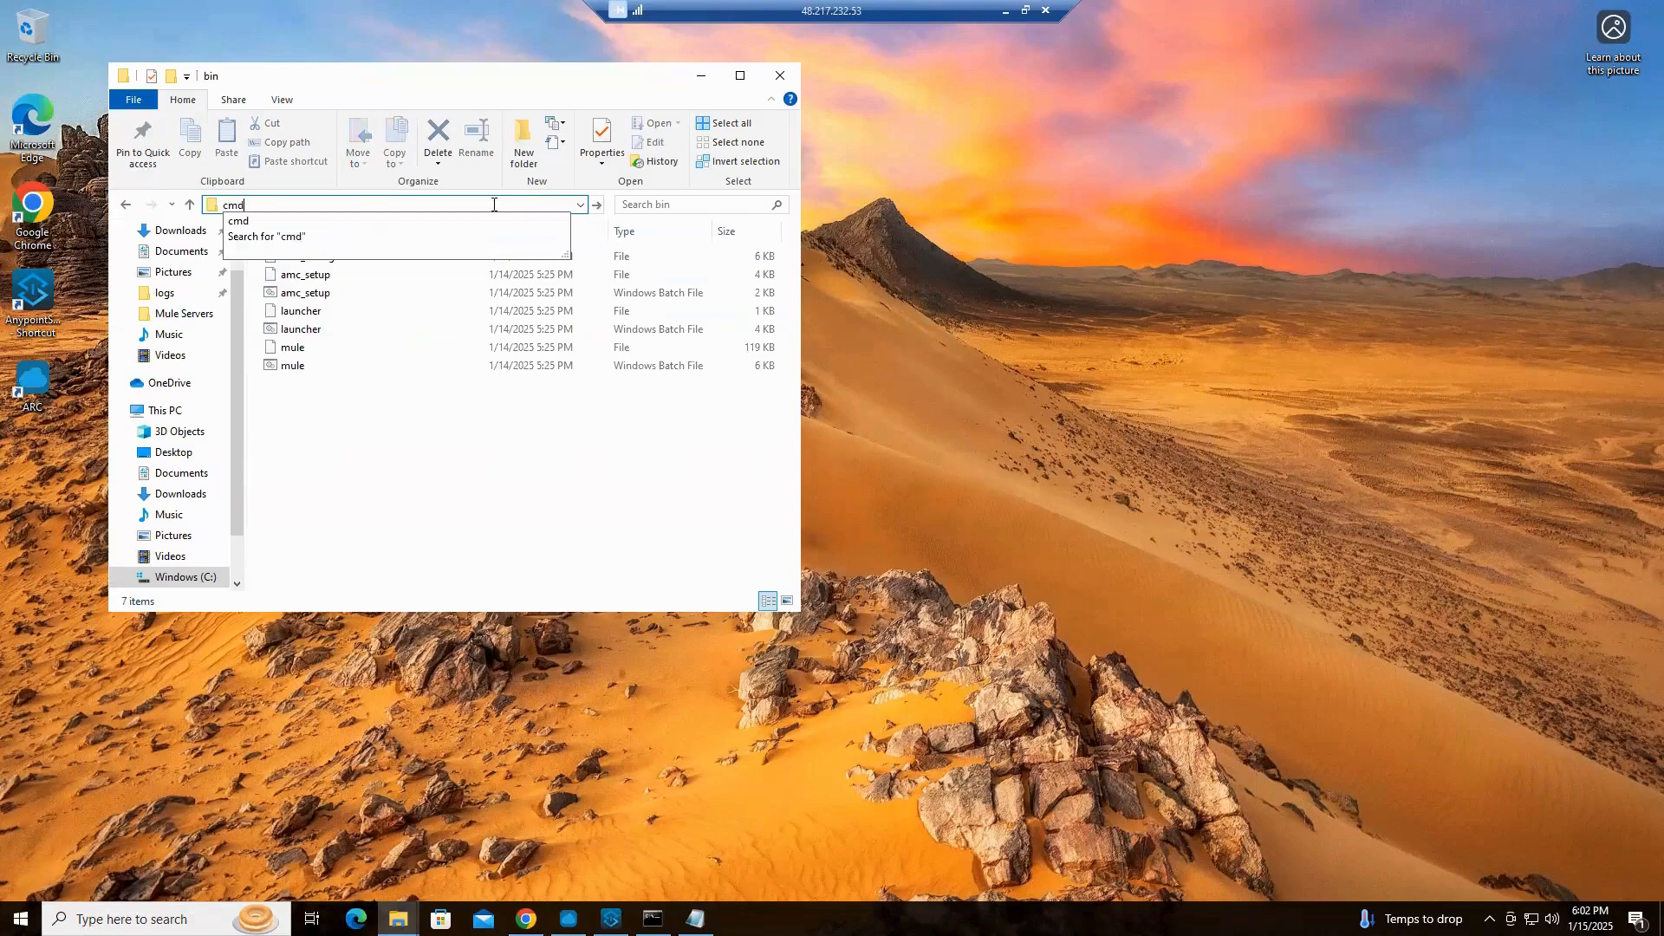
key("Return")
type("mule")
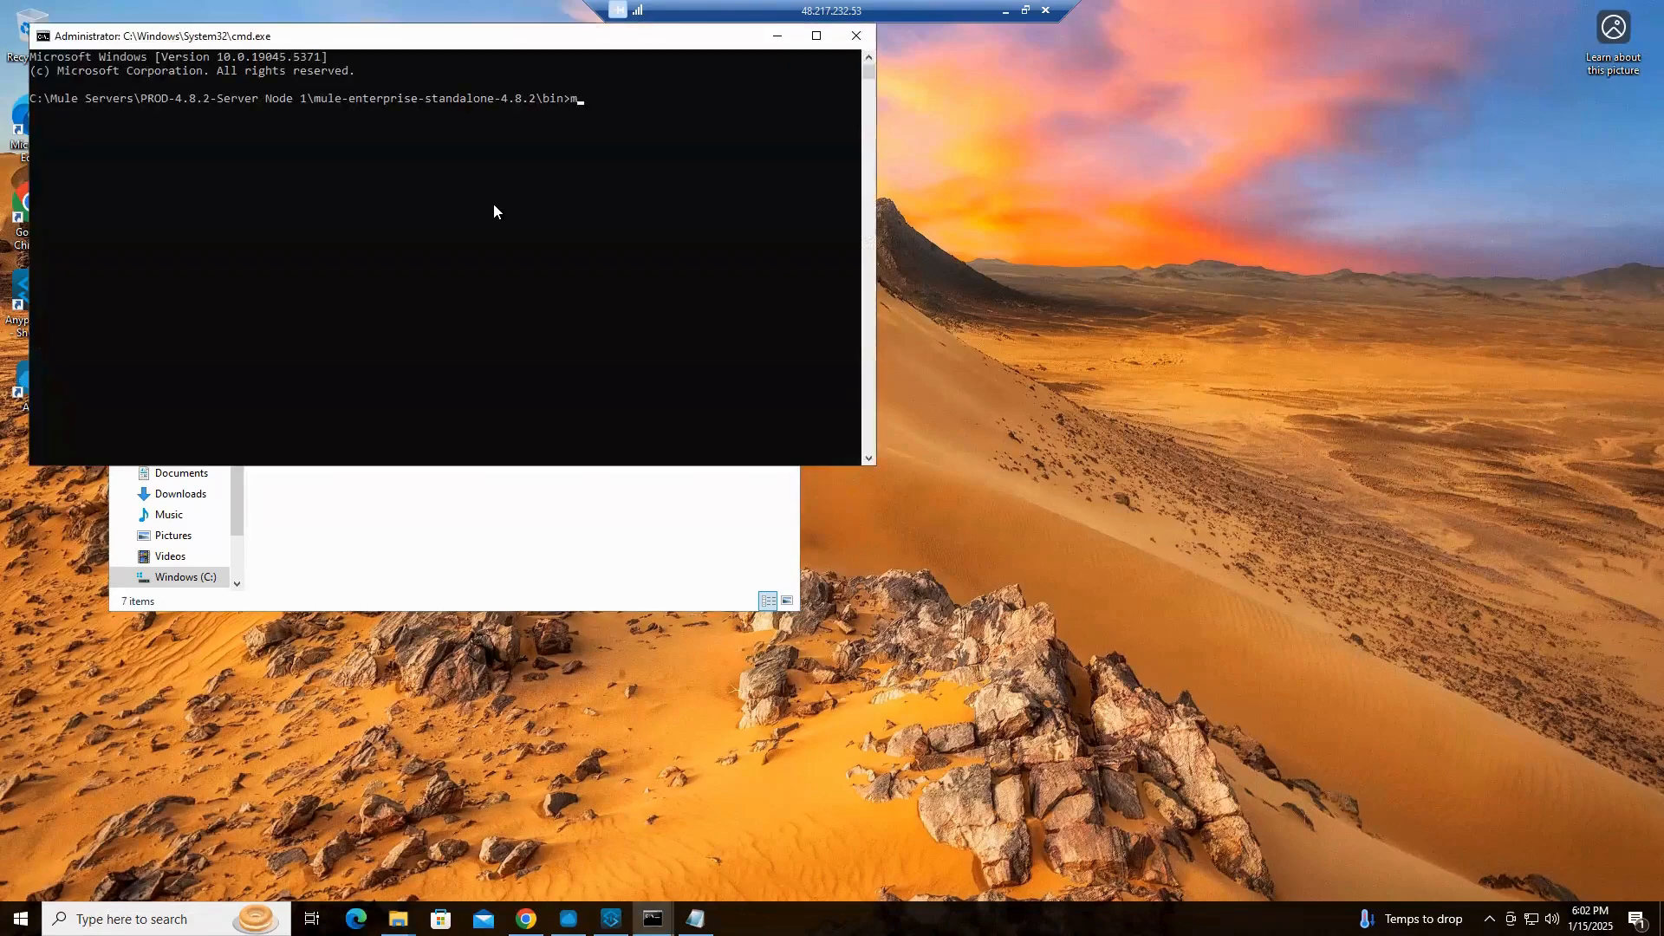
key("Return")
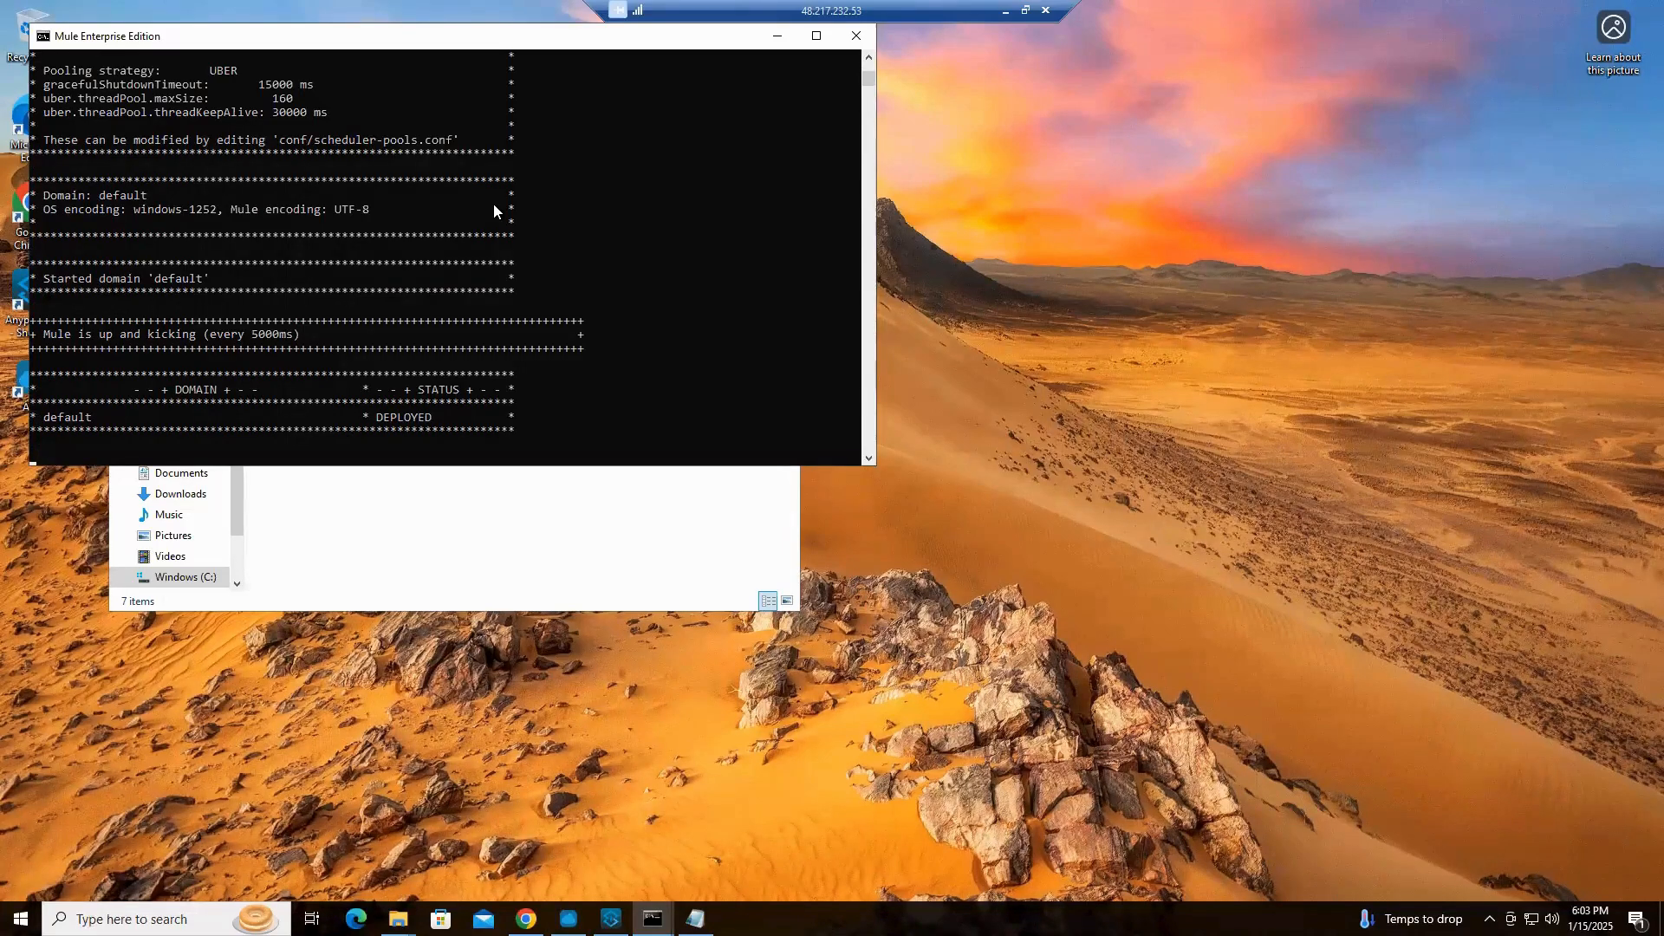
View the files in PROD Node 1's conf folder and place its window beside the Mule console
left_click(604, 498)
left_click(324, 205)
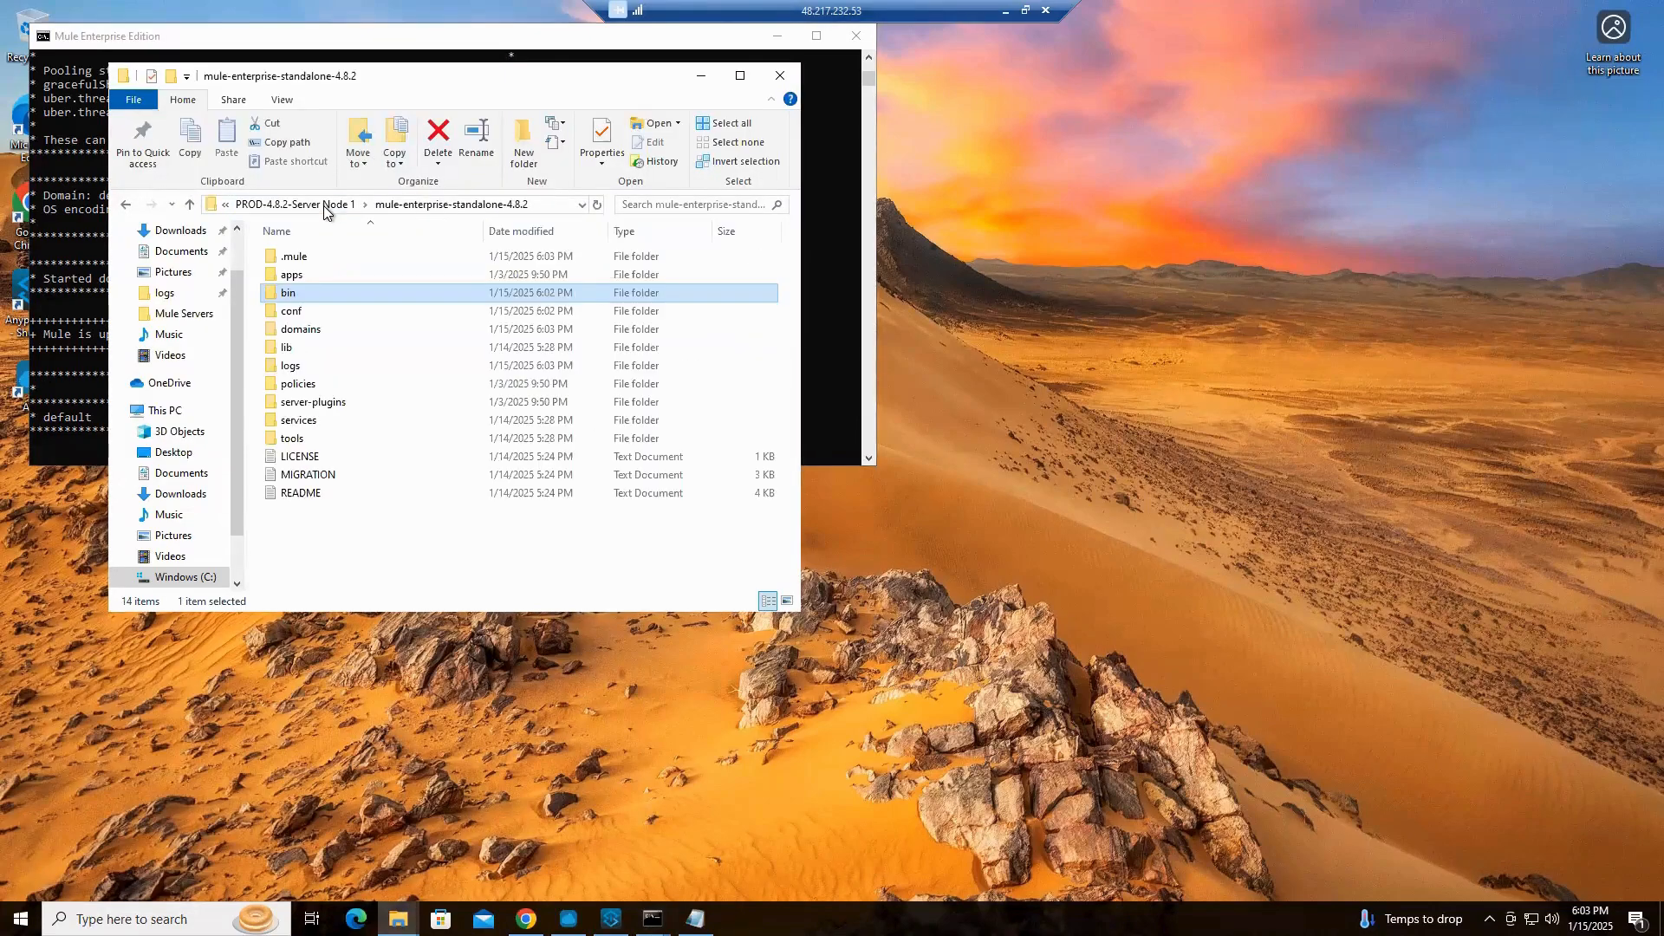
double_click(295, 314)
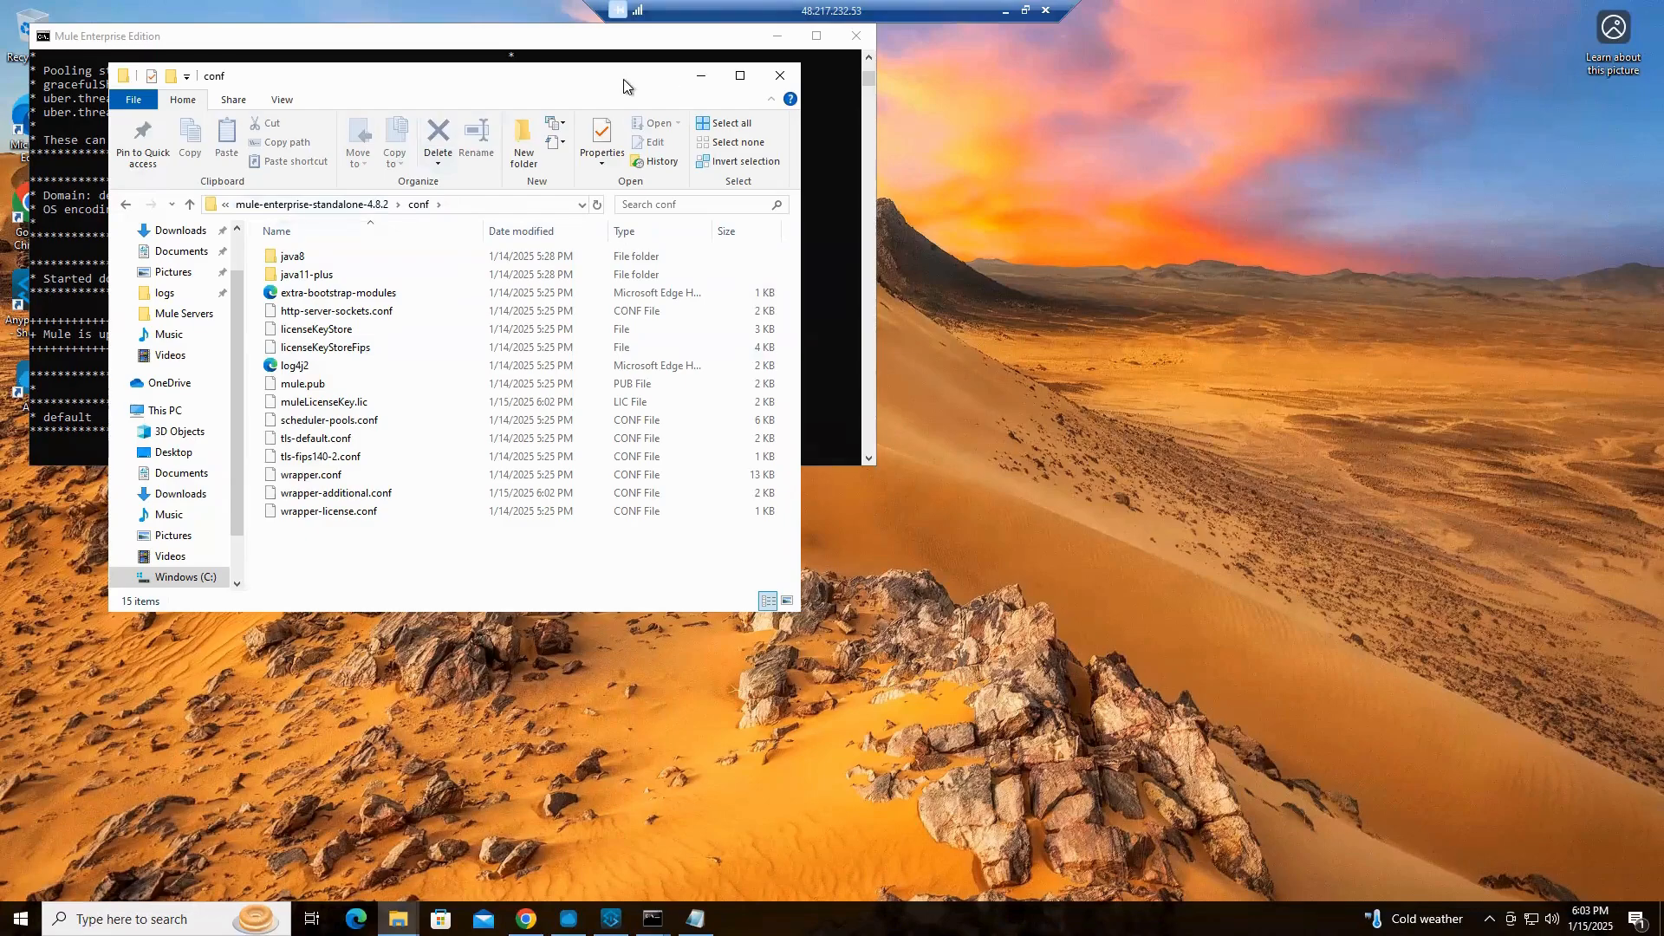
left_click_drag(520, 82, 678, 172)
left_click_drag(492, 167, 1084, 253)
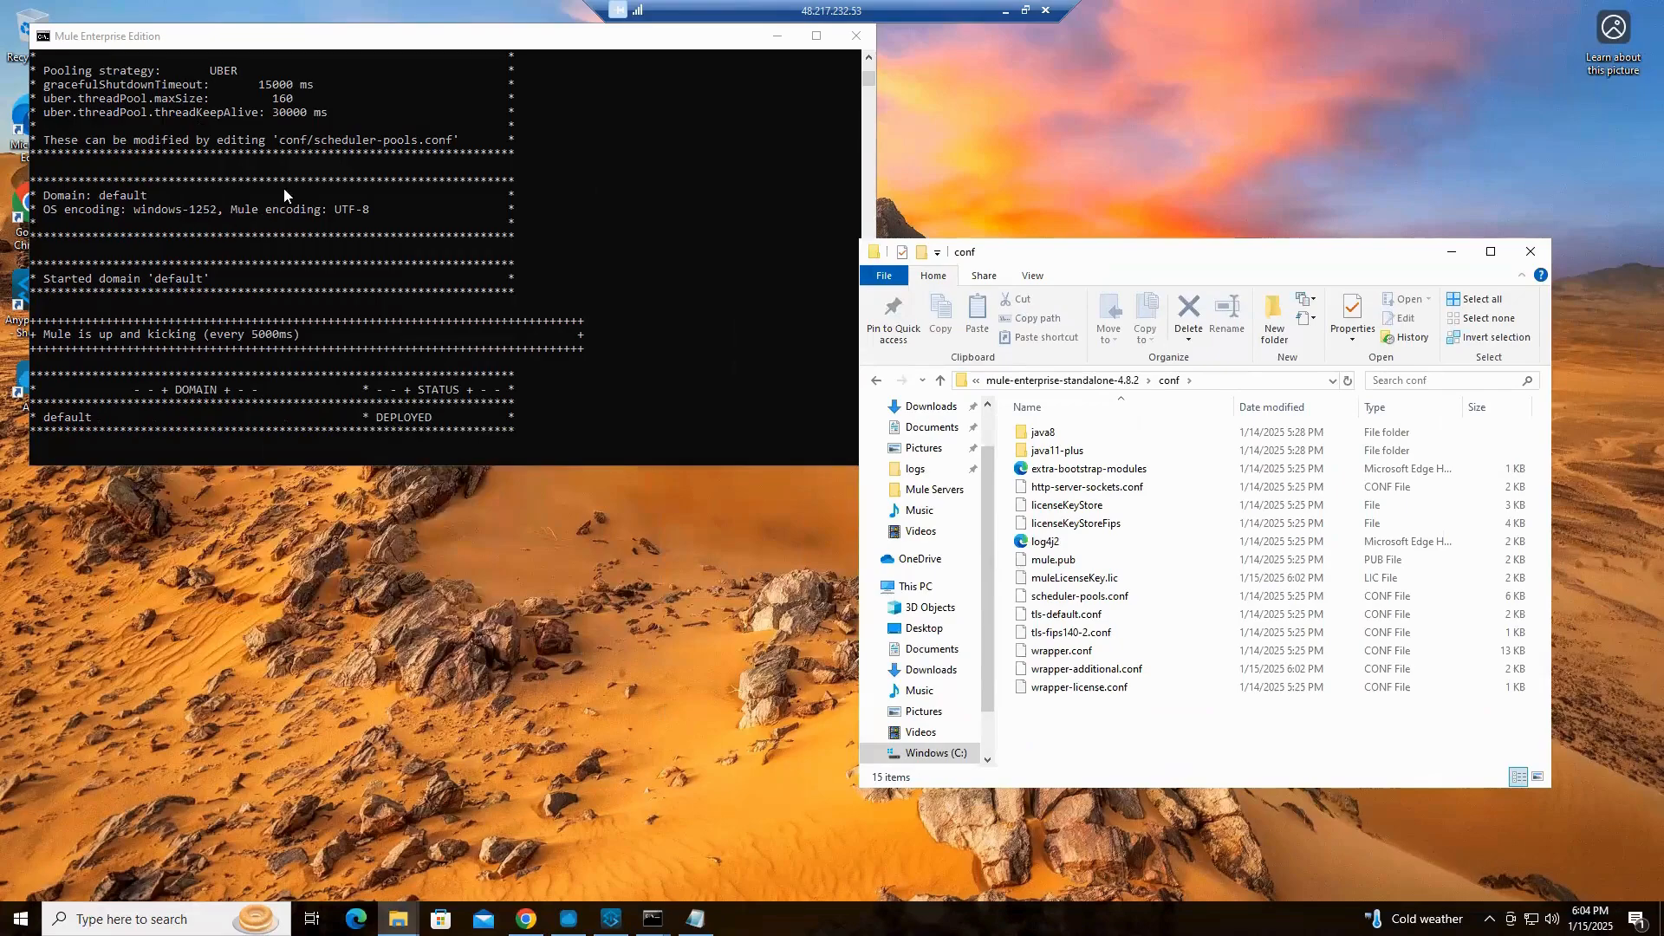
Return to the Mule Servers folder and open the mule-enterprise-standalone-4.8.2 bin folder of PROD-4.8.2-Server Node 2
left_click(940, 386)
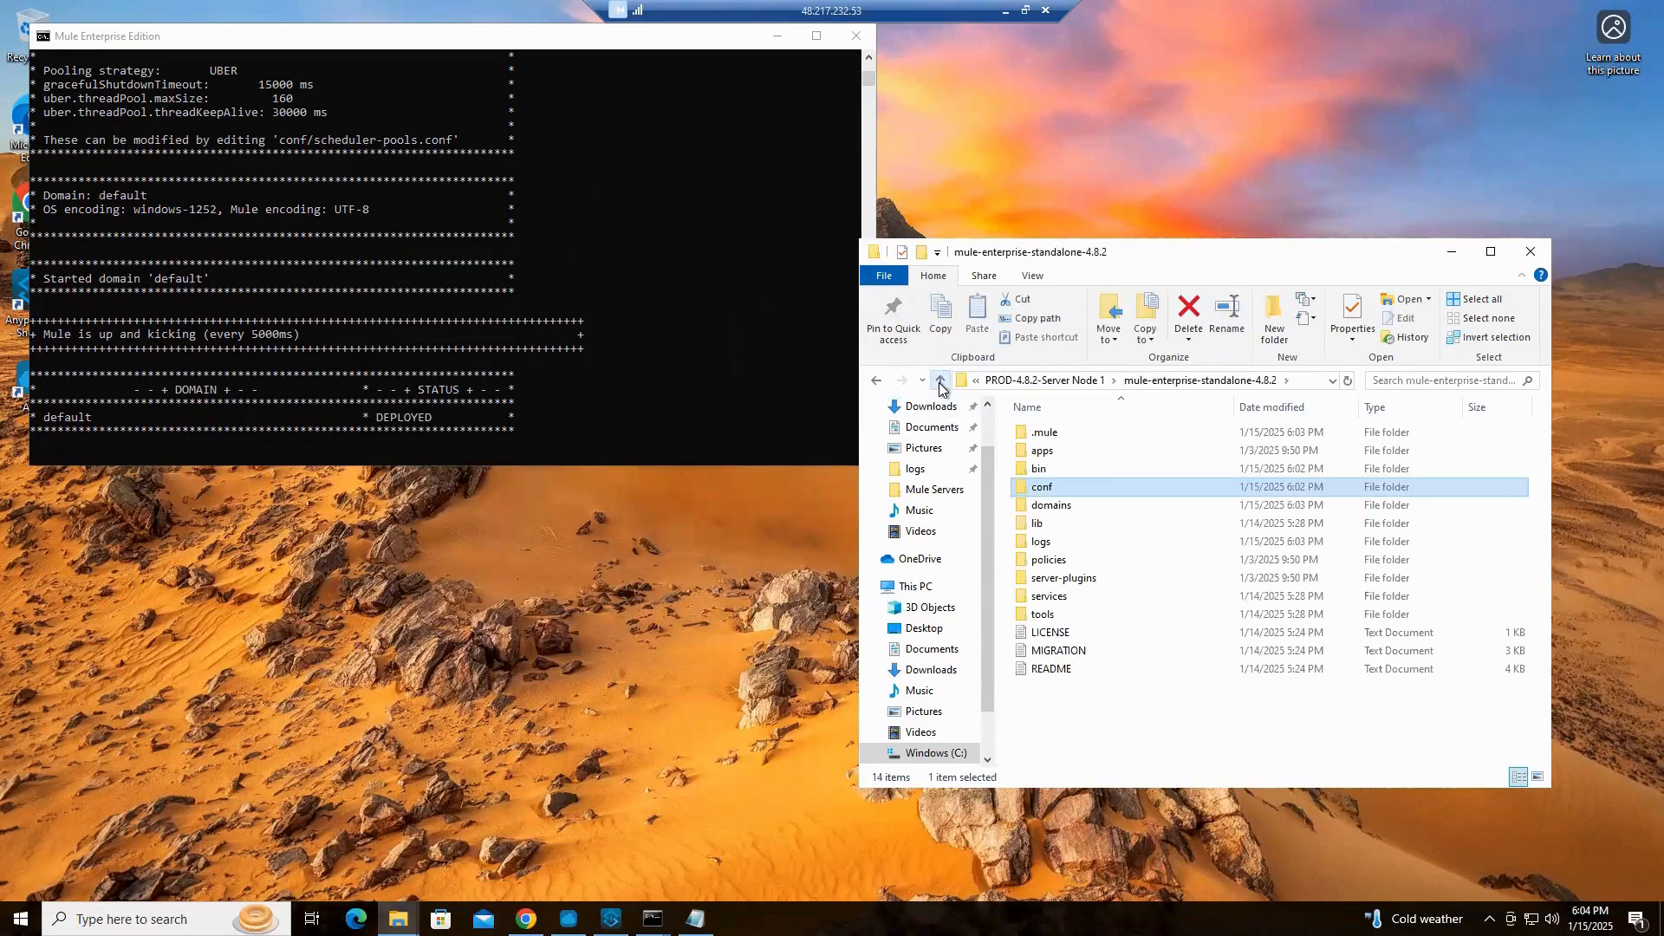
left_click(940, 385)
left_click(940, 386)
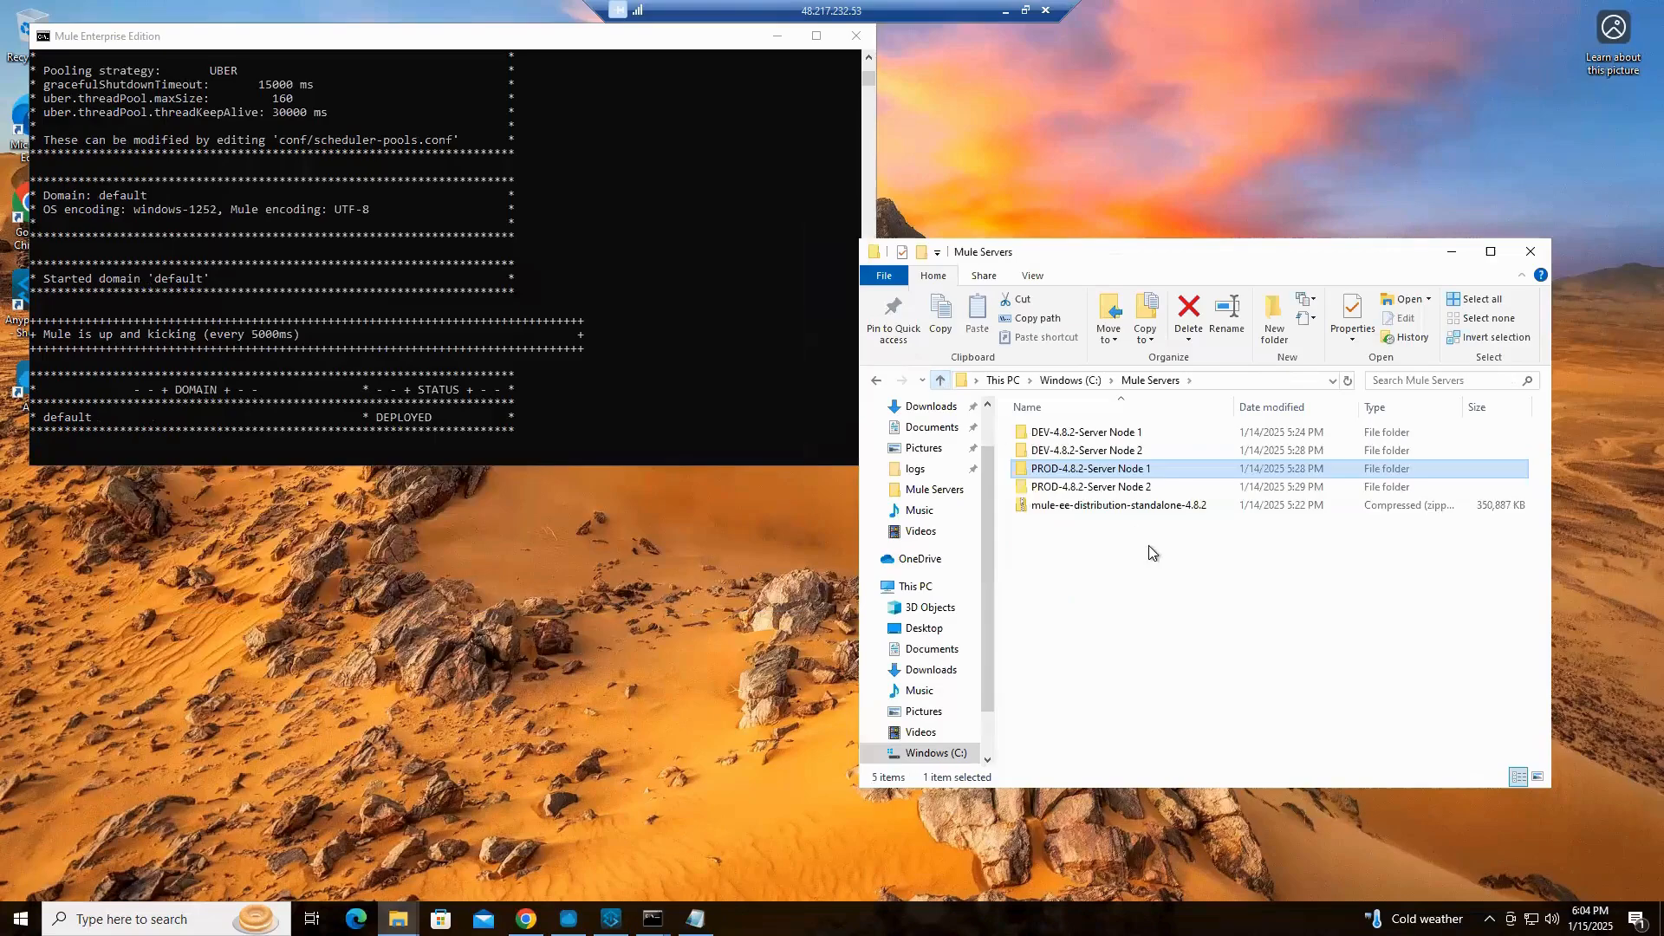
left_click(1117, 488)
double_click(1118, 488)
double_click(1106, 434)
double_click(1044, 451)
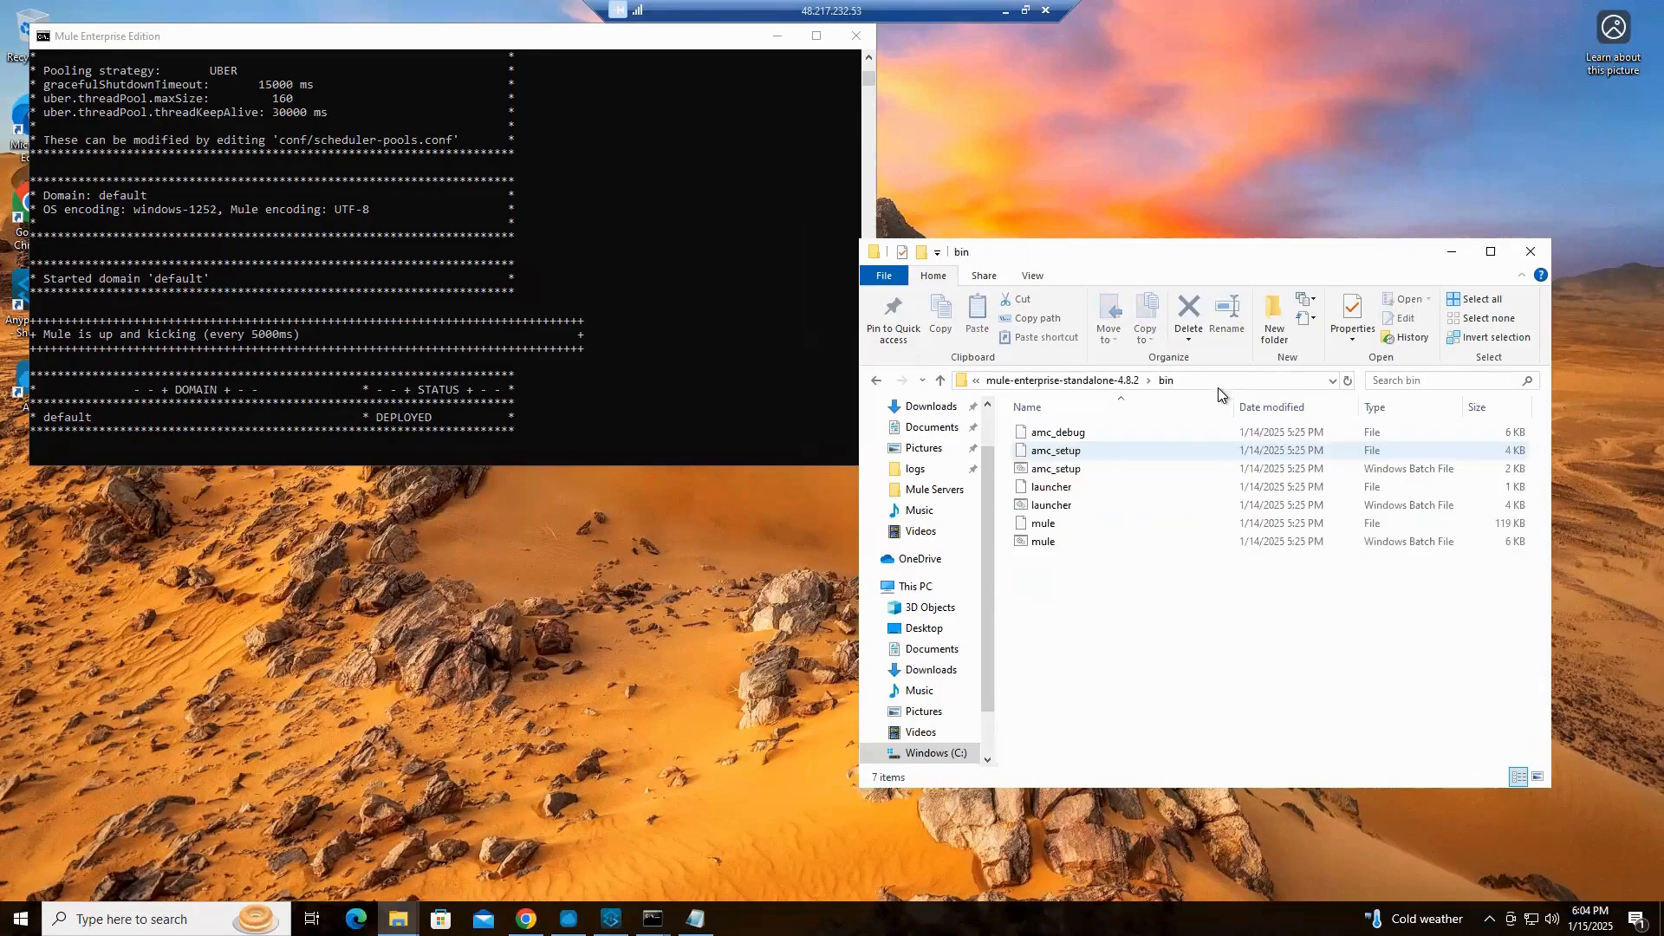
Open a command prompt in PROD Node 2's bin folder by running cmd from that location
left_click(1234, 379)
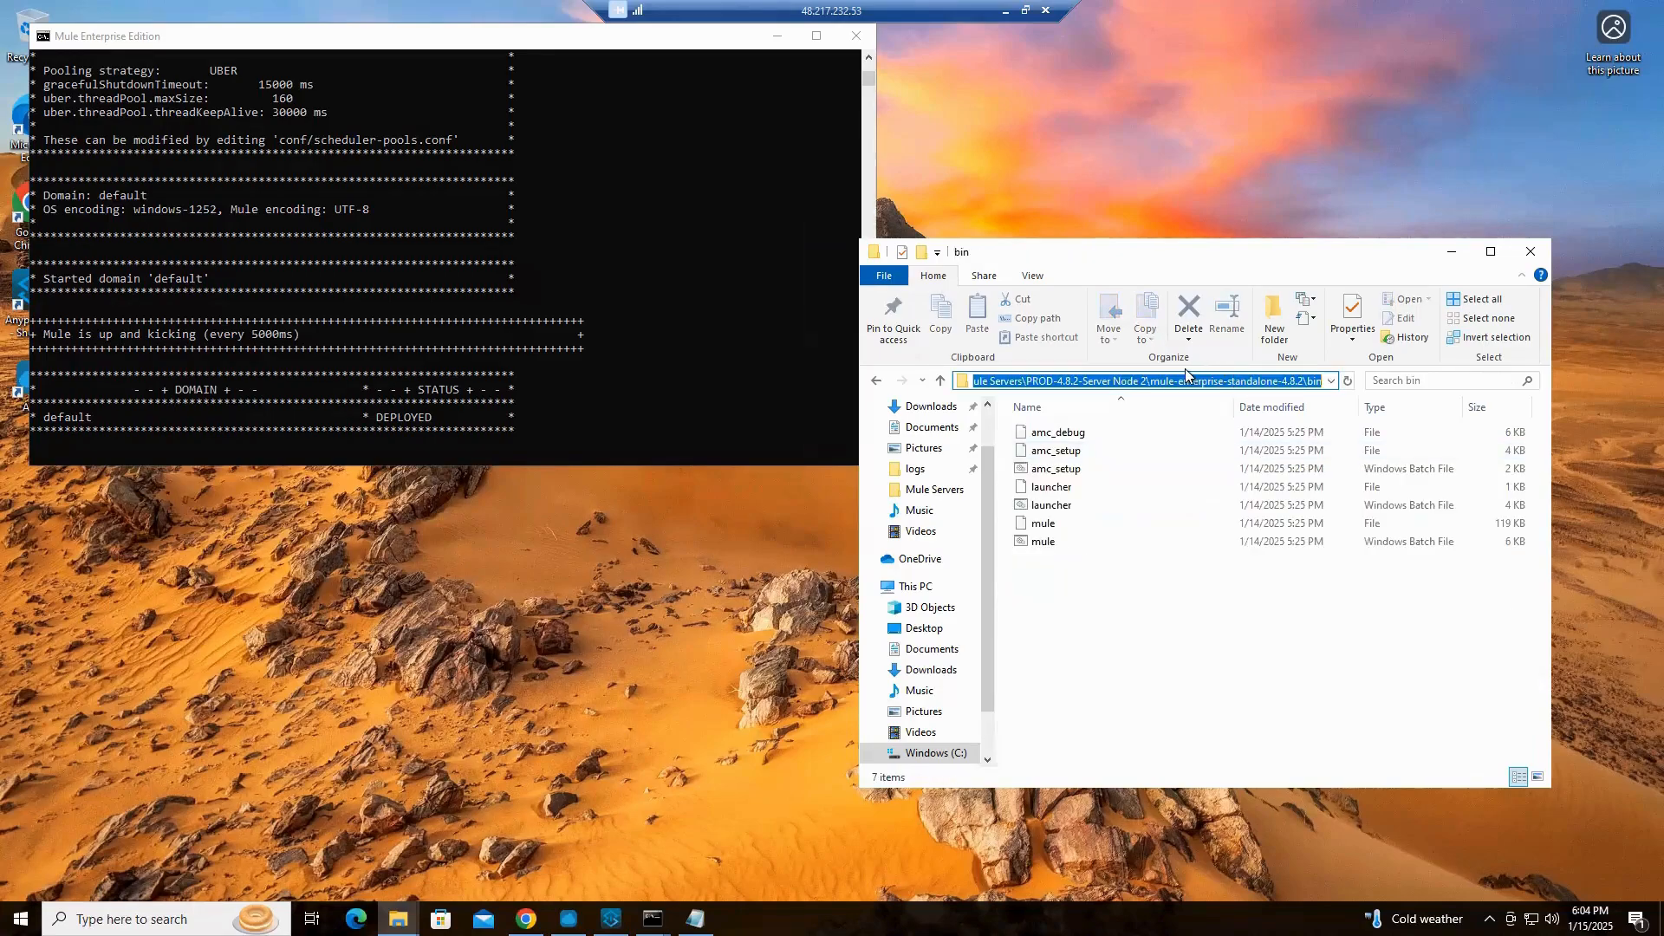
type("cmsd")
key("BackSpace")
key("BackSpace")
type("d")
key("Return")
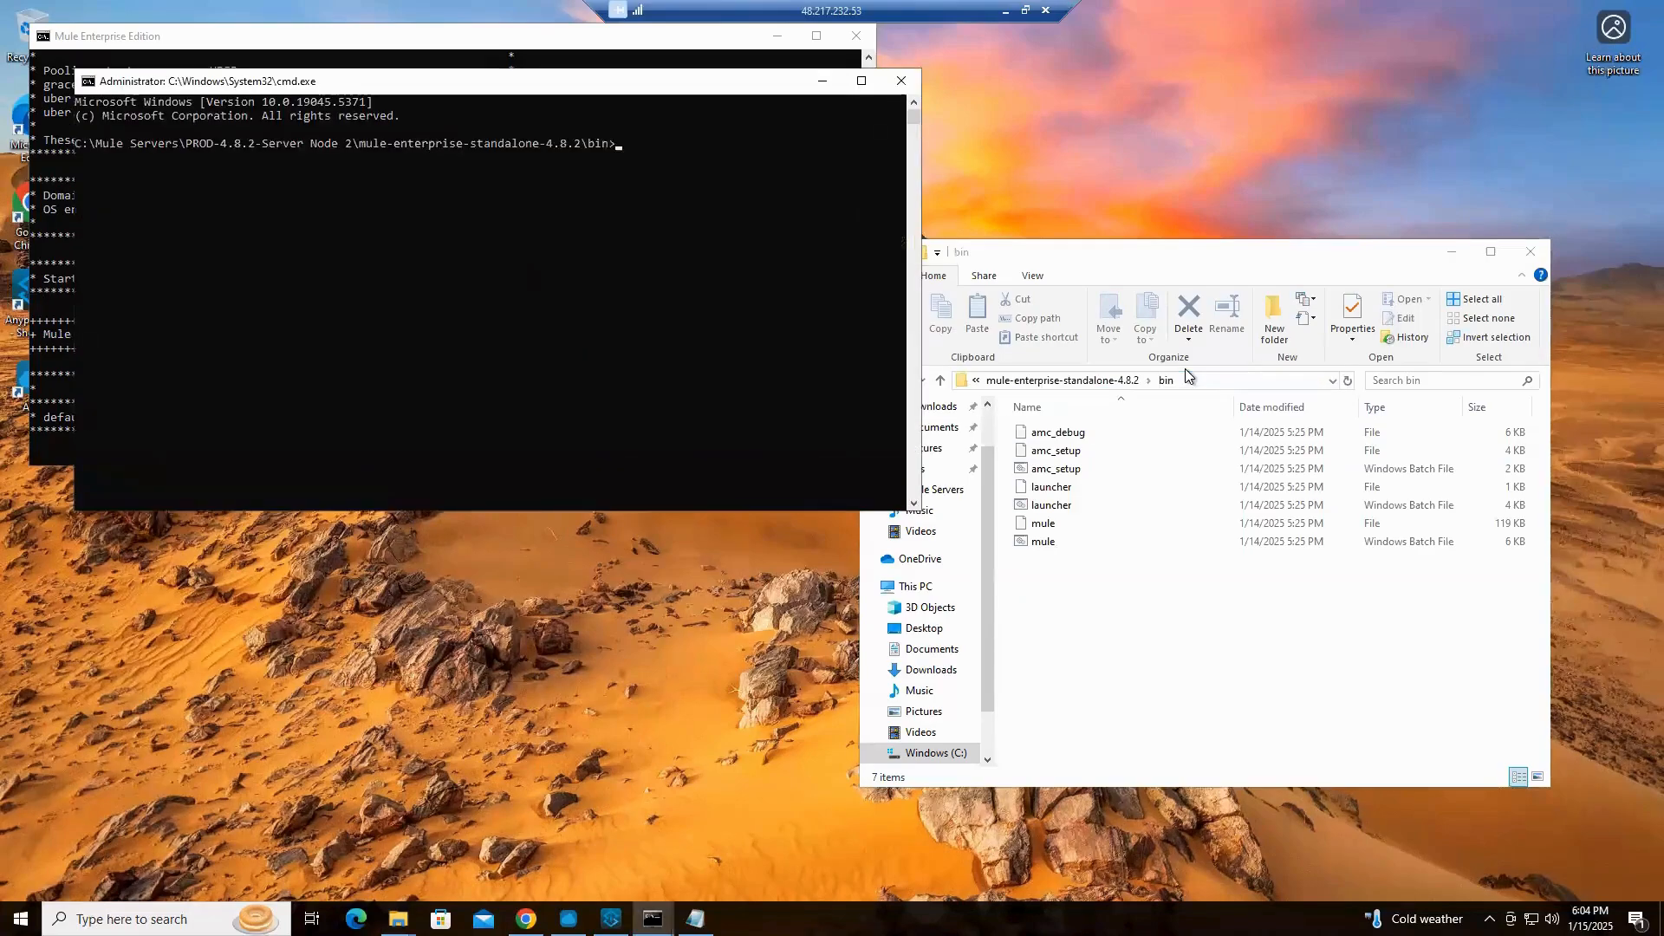
Start the PROD Node 2 server with the mule command and arrange the two Mule consoles side by side
type("mule")
key("Return")
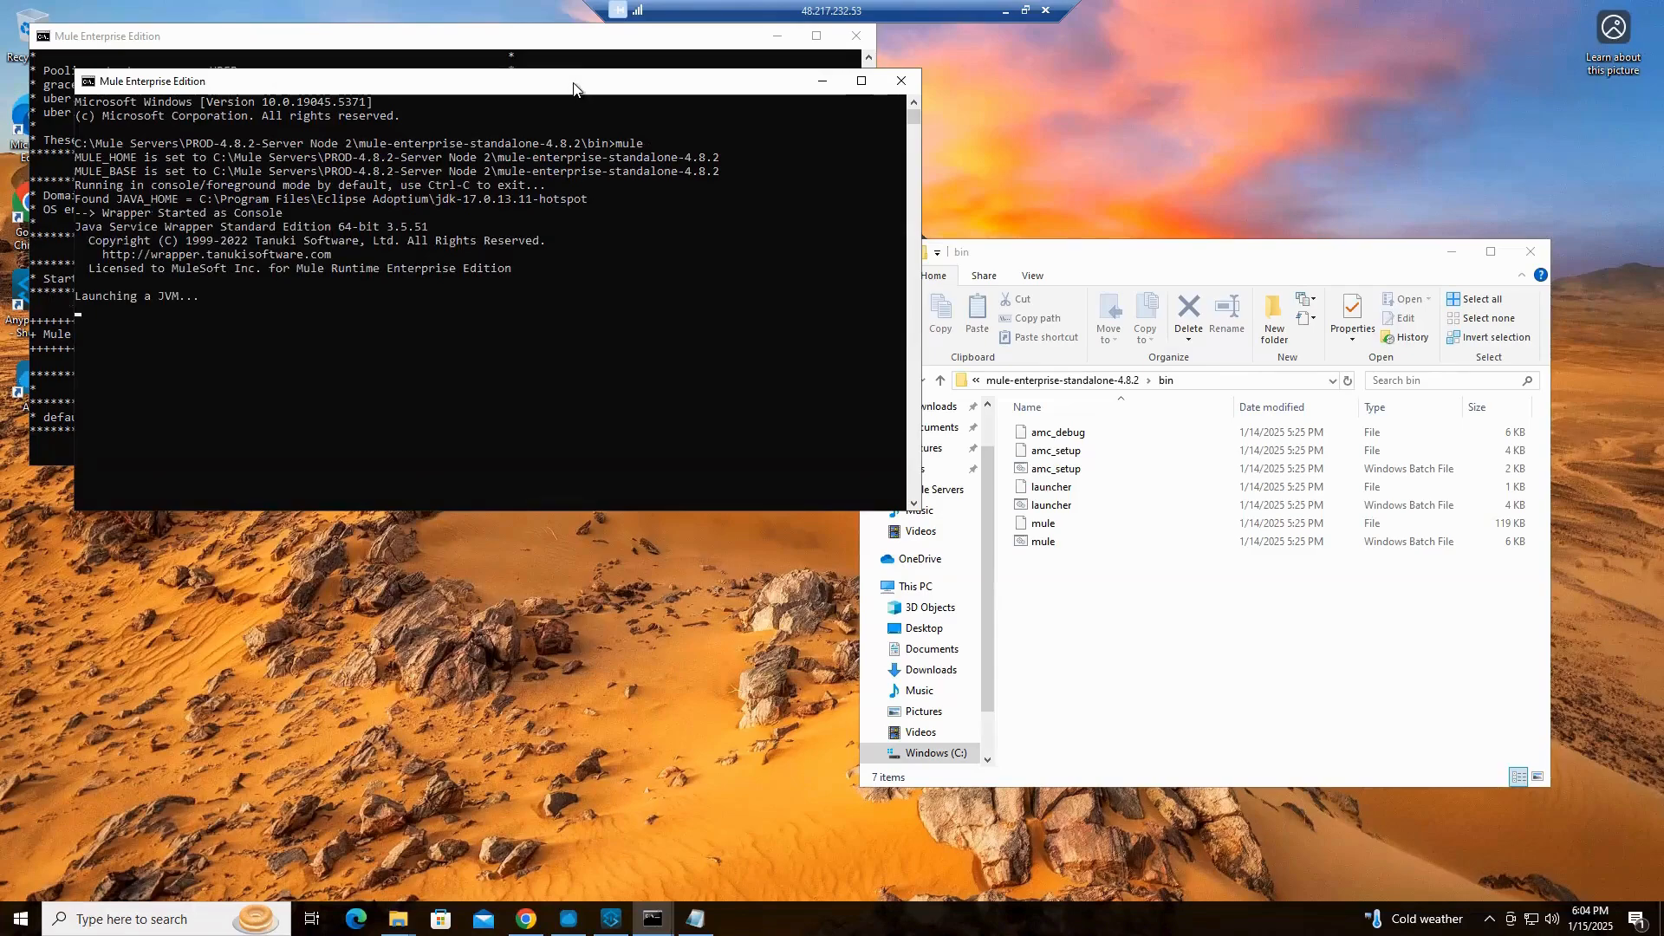
left_click_drag(582, 93, 1233, 168)
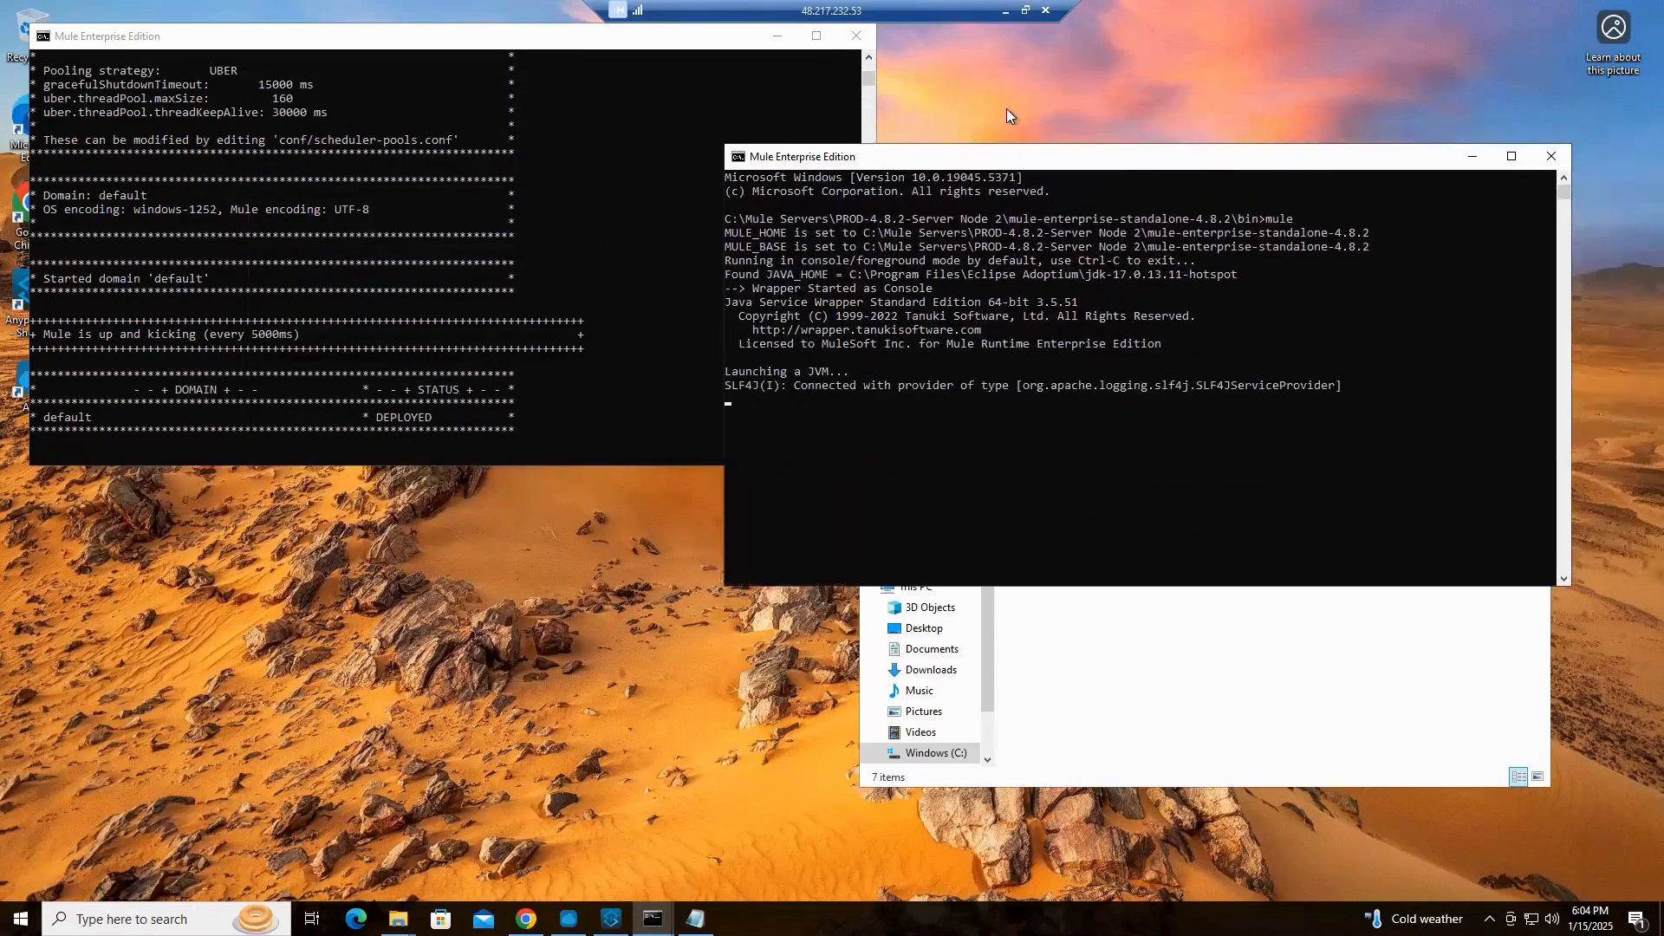
left_click_drag(875, 114, 752, 114)
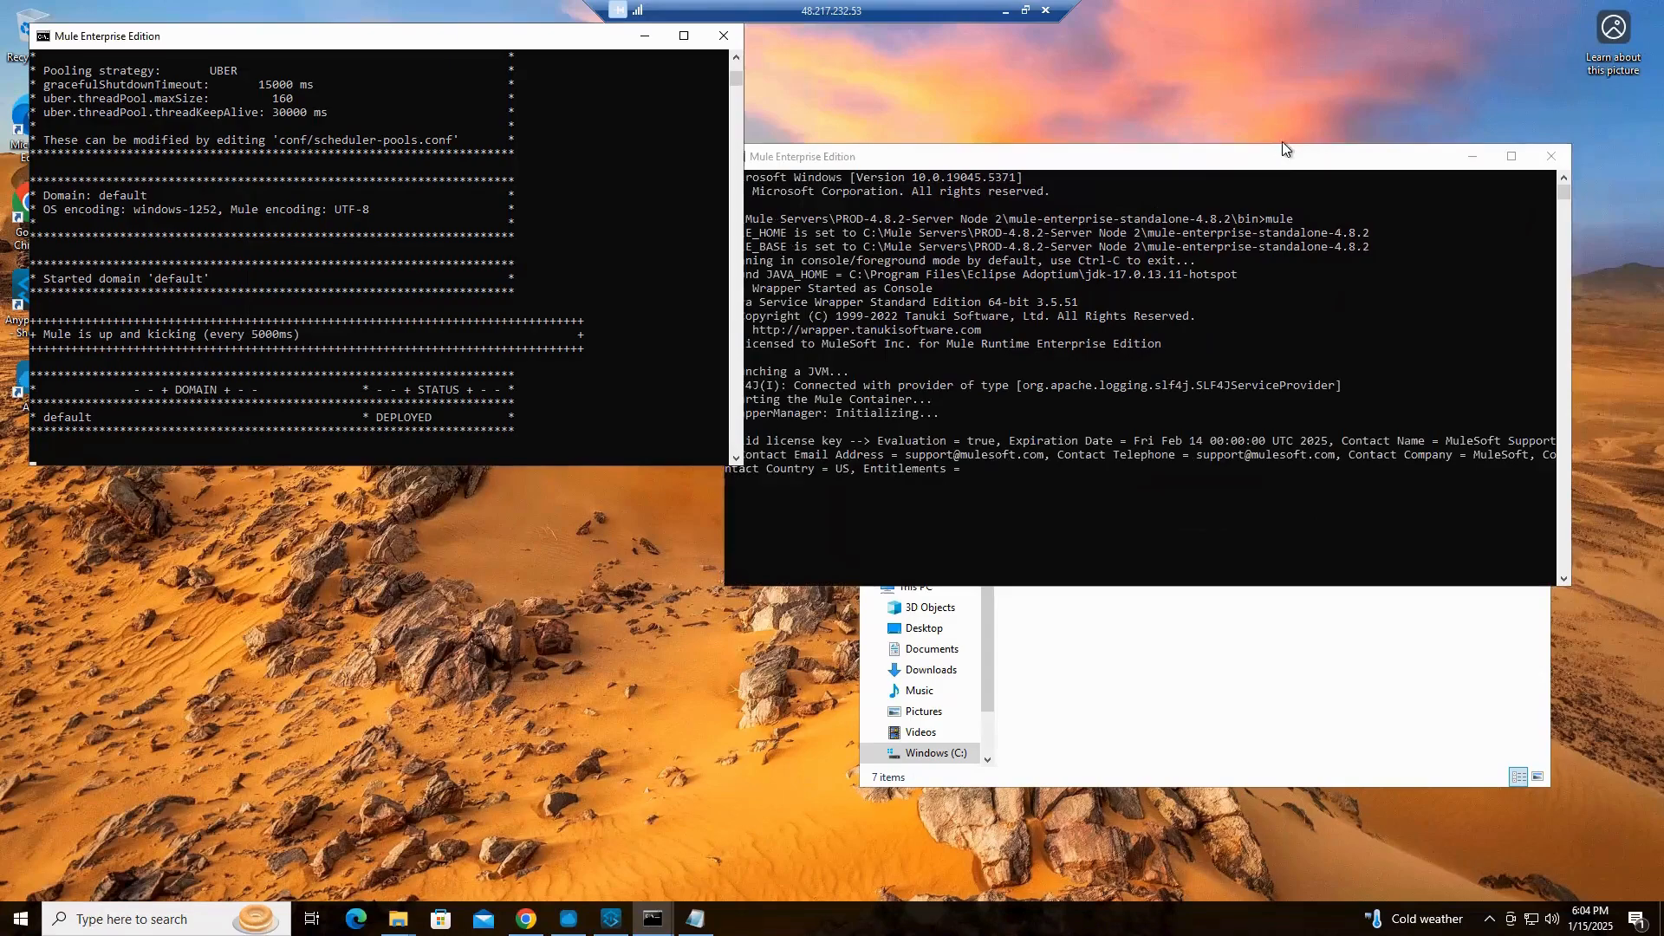
left_click_drag(1282, 156, 1369, 122)
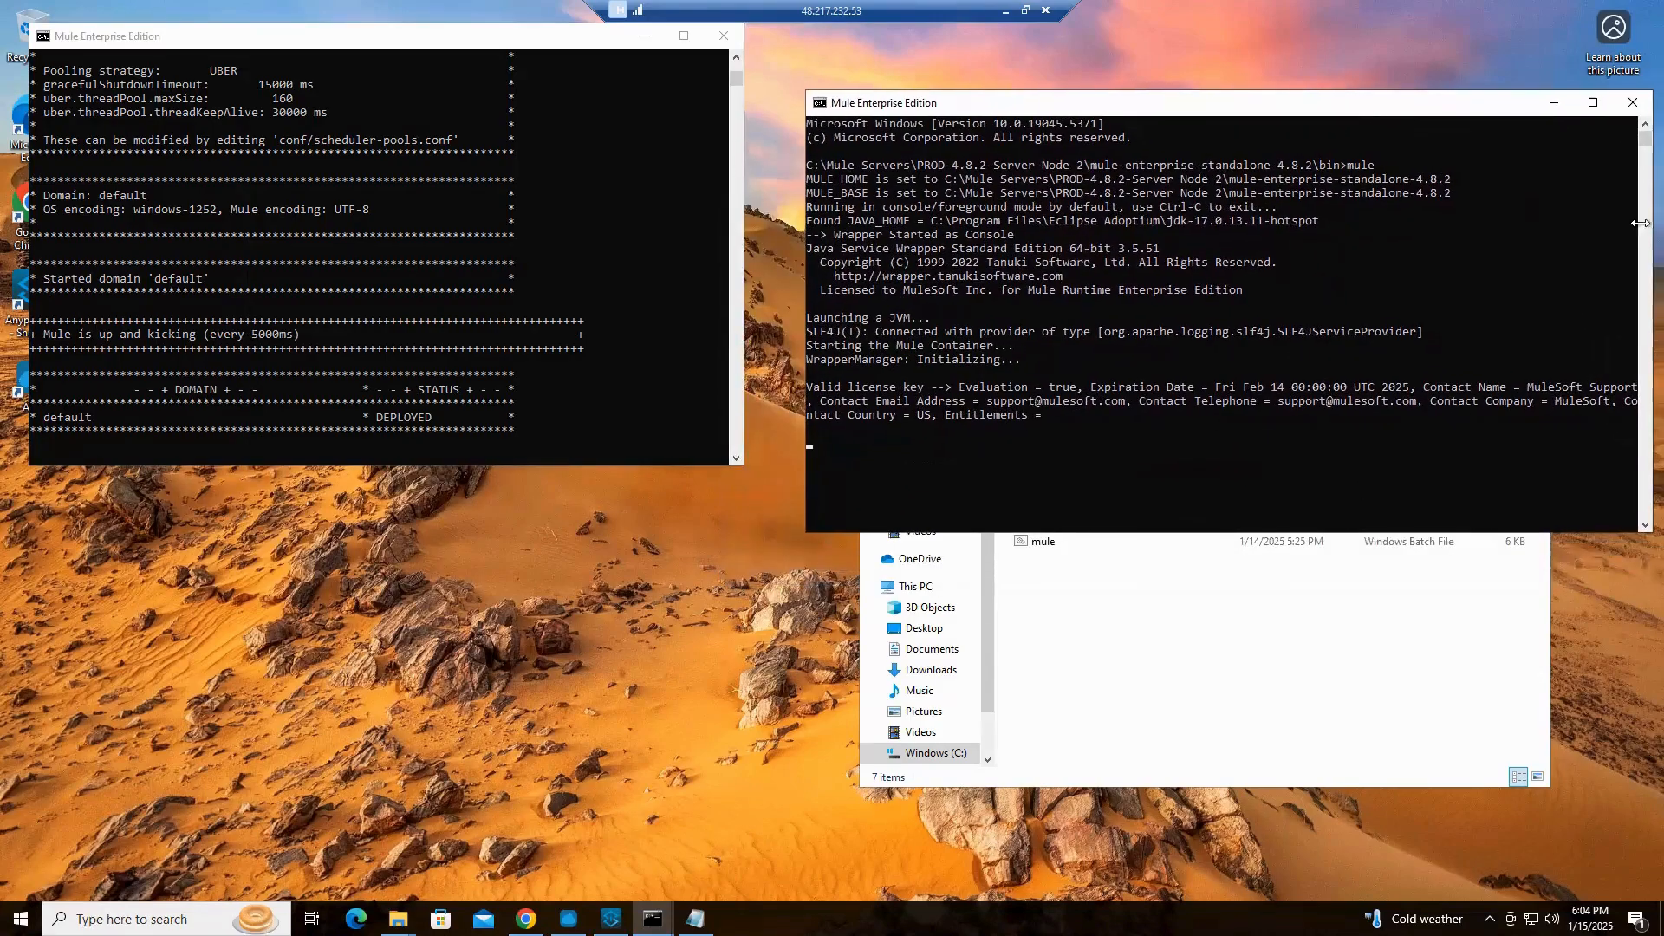
left_click_drag(1652, 223, 1546, 219)
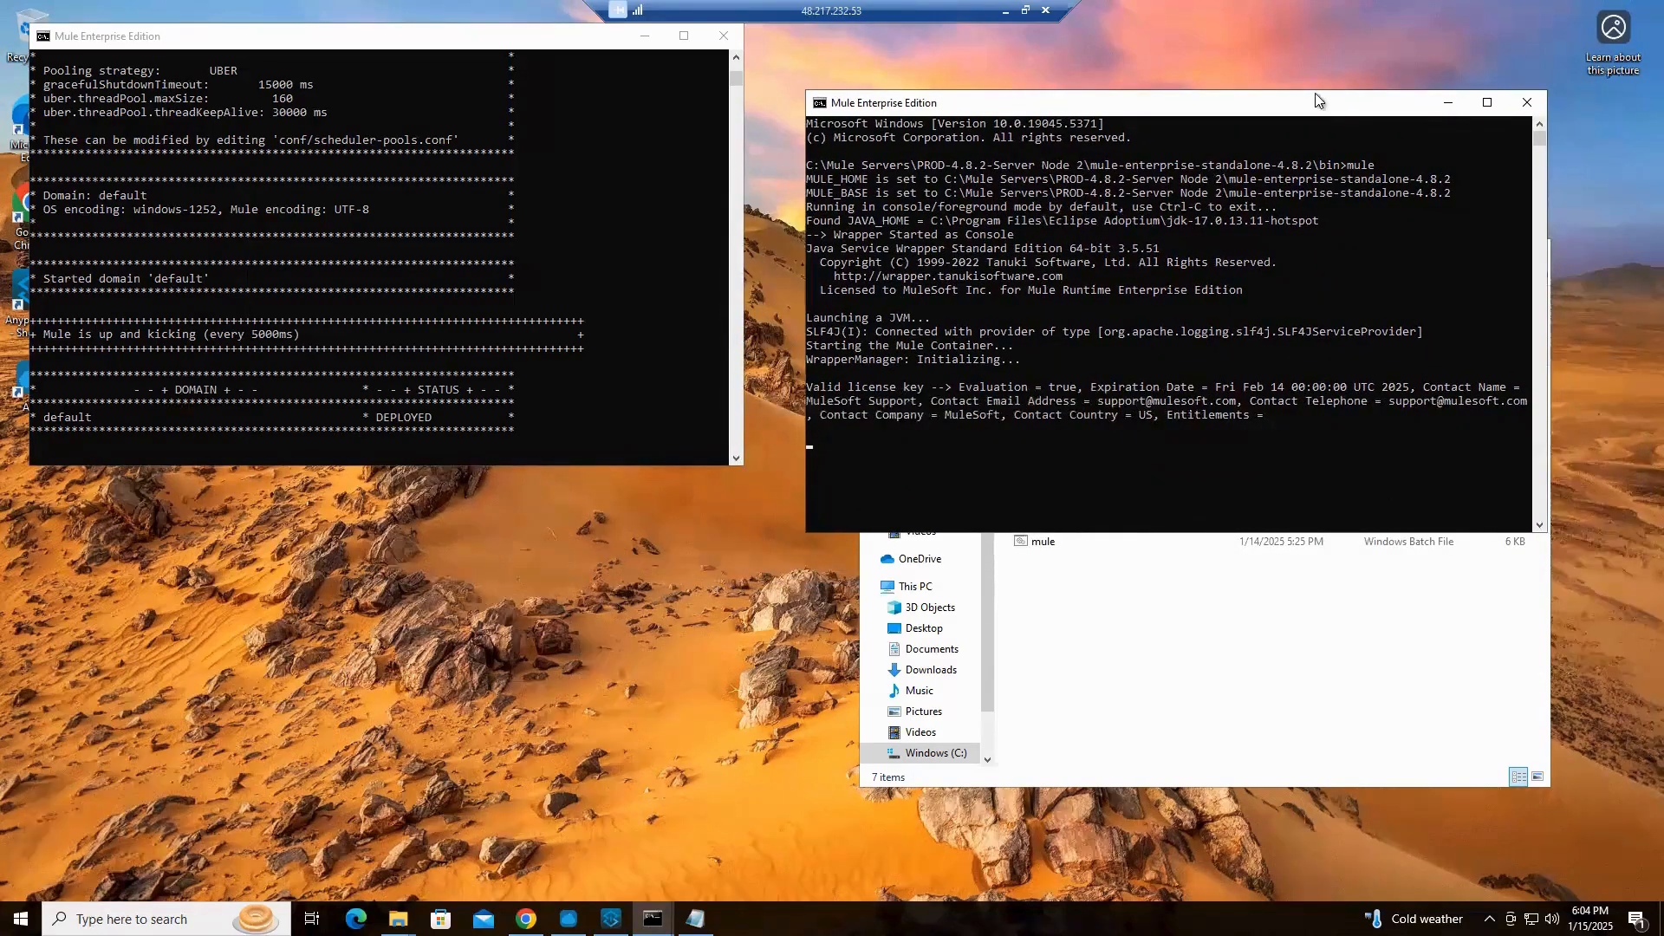
left_click_drag(1308, 104, 1332, 111)
left_click(521, 100)
left_click_drag(521, 100, 494, 112)
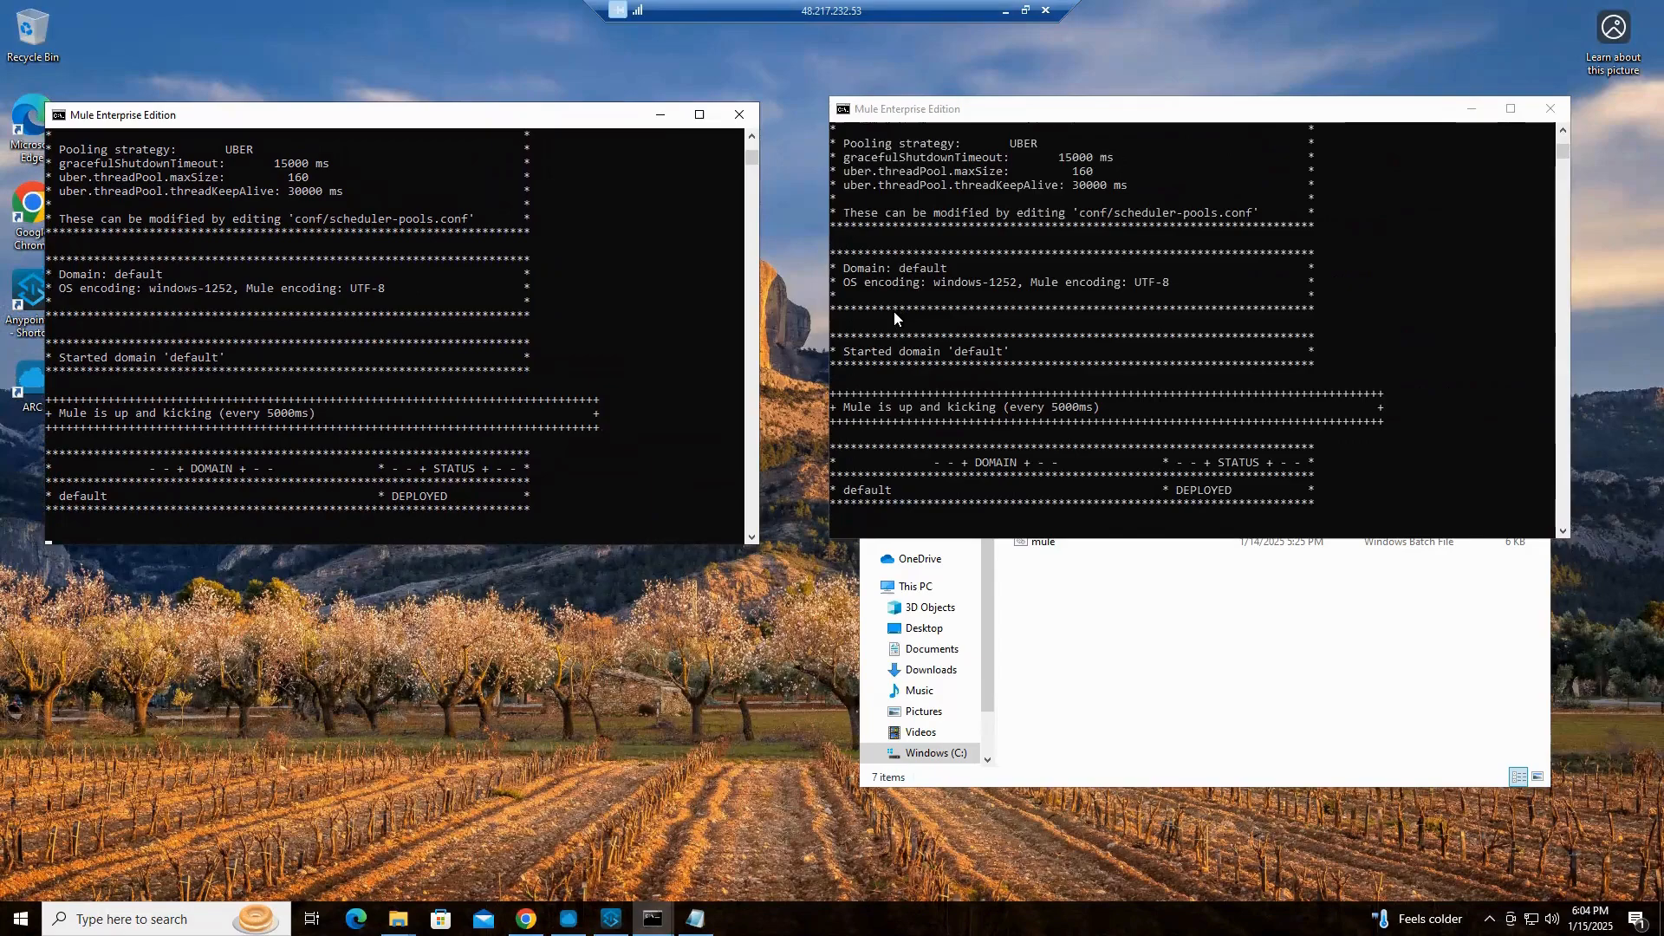
Shut down the PROD Node 2 server in its console and answer Y to terminate the batch job
left_click(1375, 494)
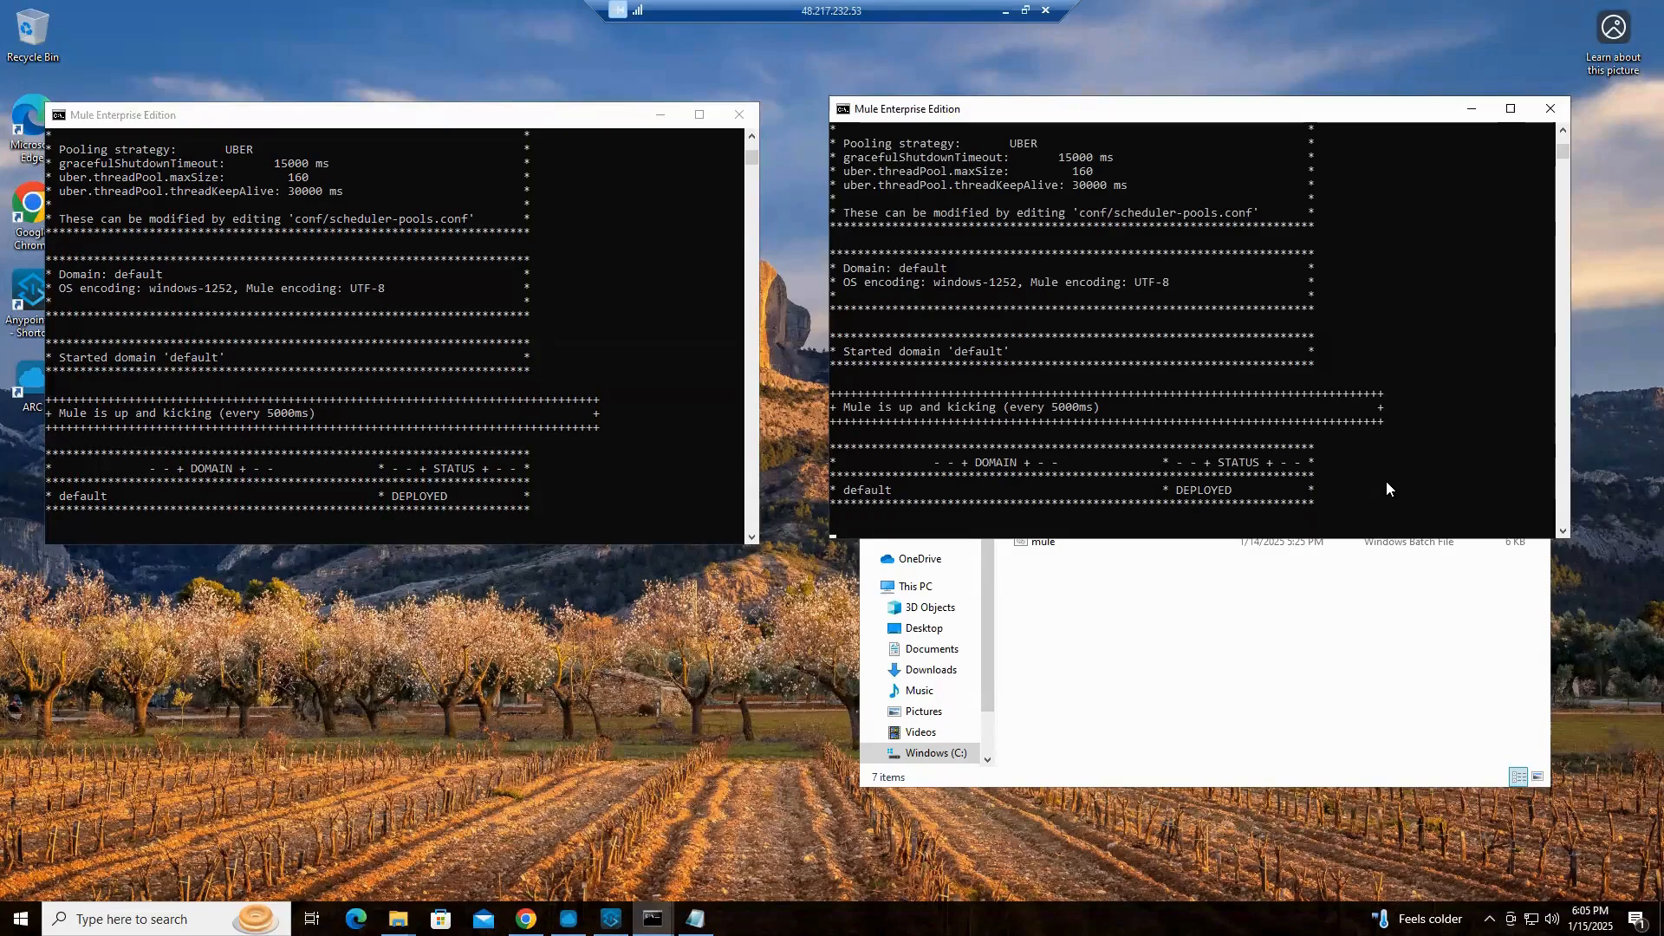
key("ctrl+c")
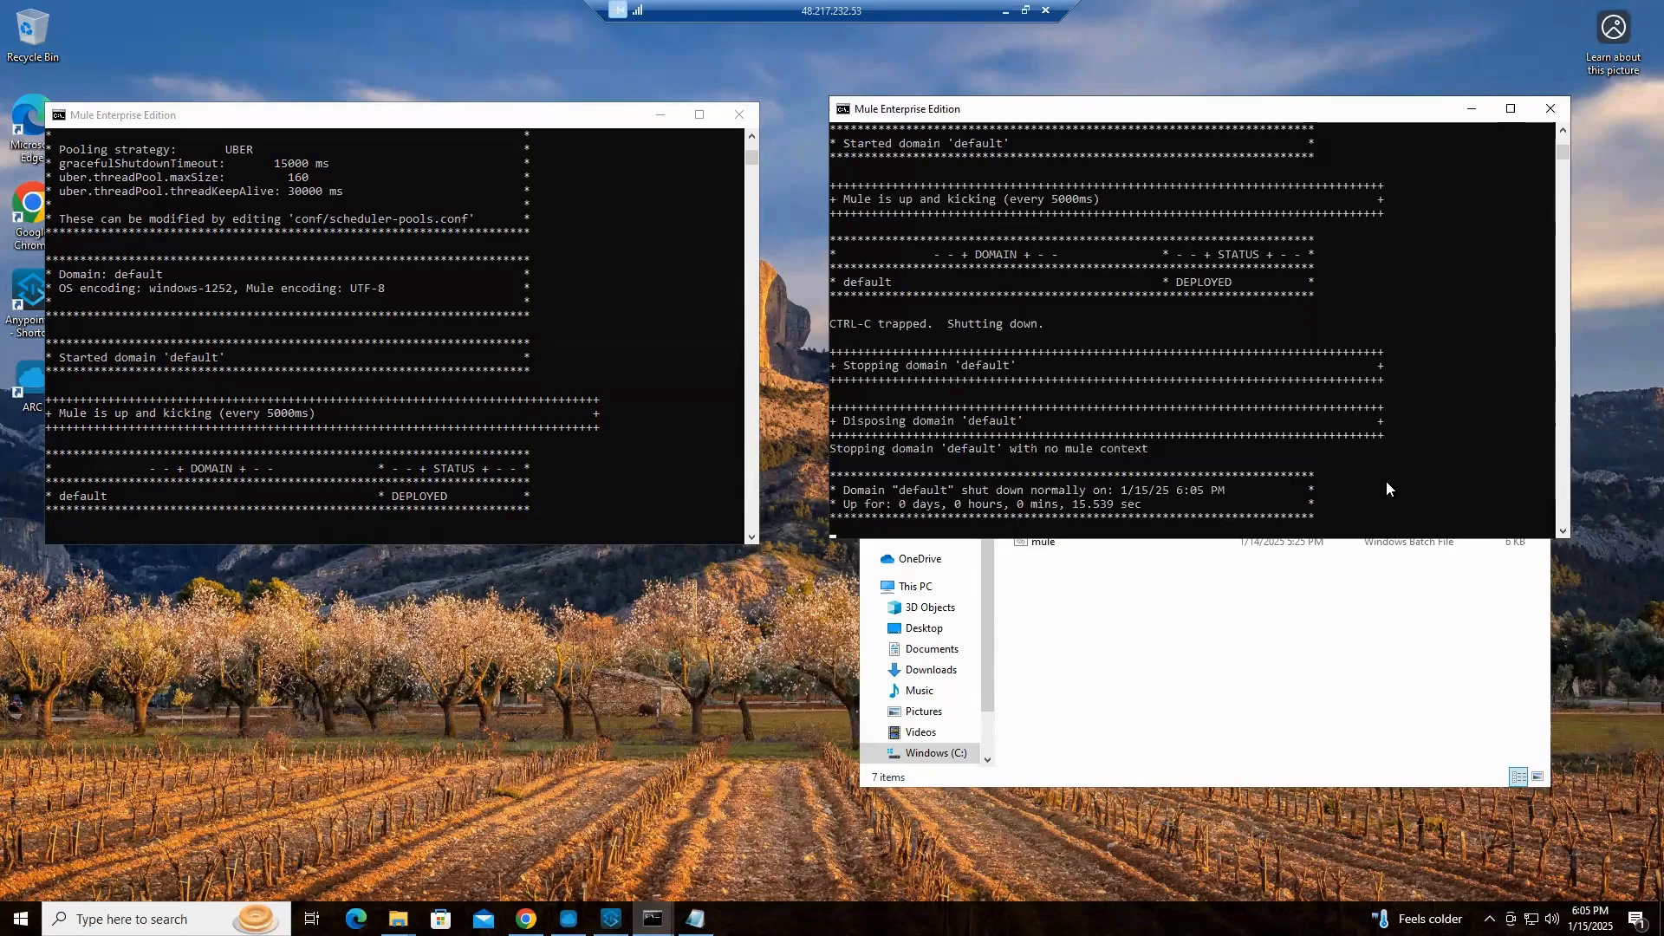
type("y")
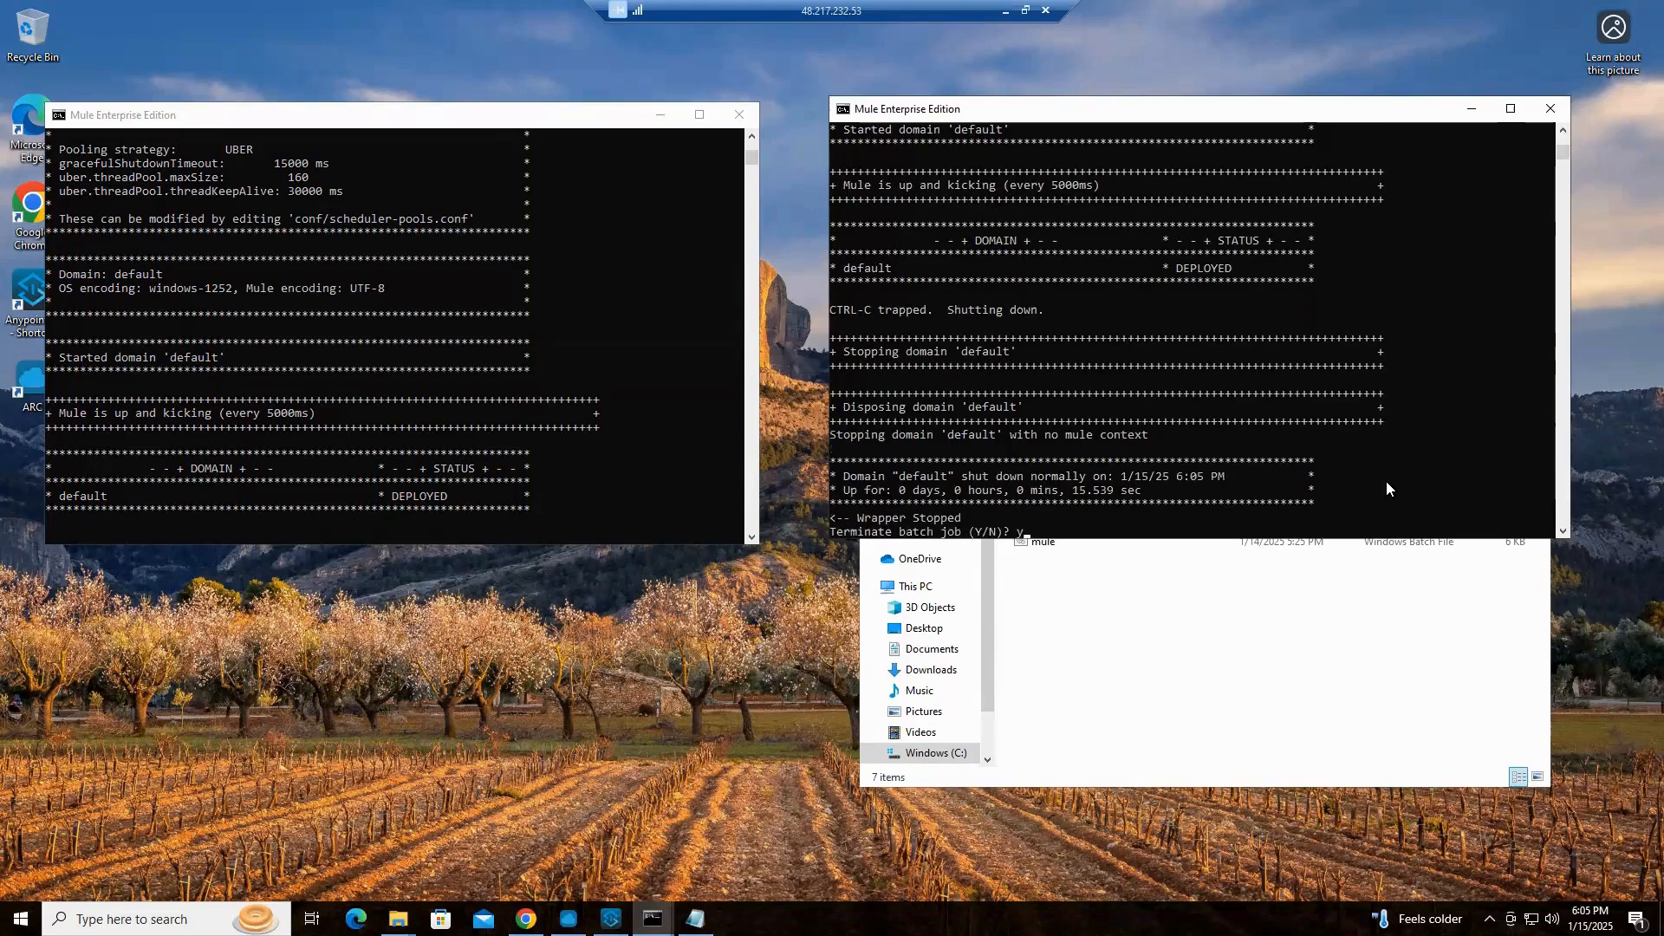
key("BackSpace")
type("Y")
key("Return")
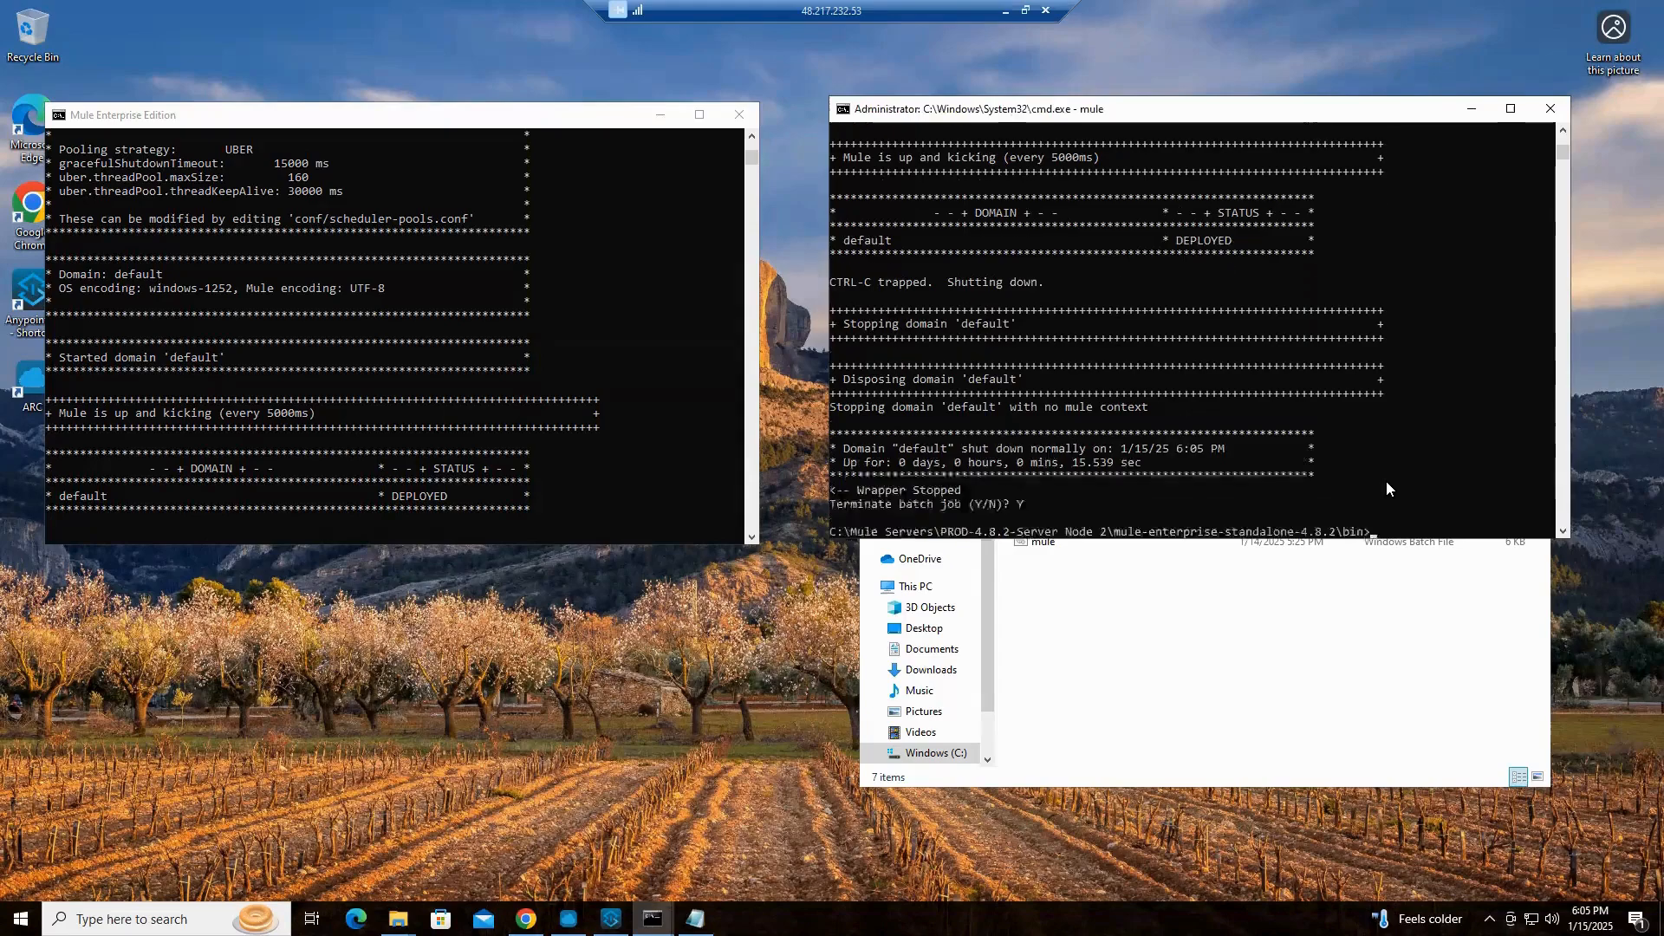
Shut down the PROD Node 1 server in its console and answer Y to terminate the batch job
left_click(565, 531)
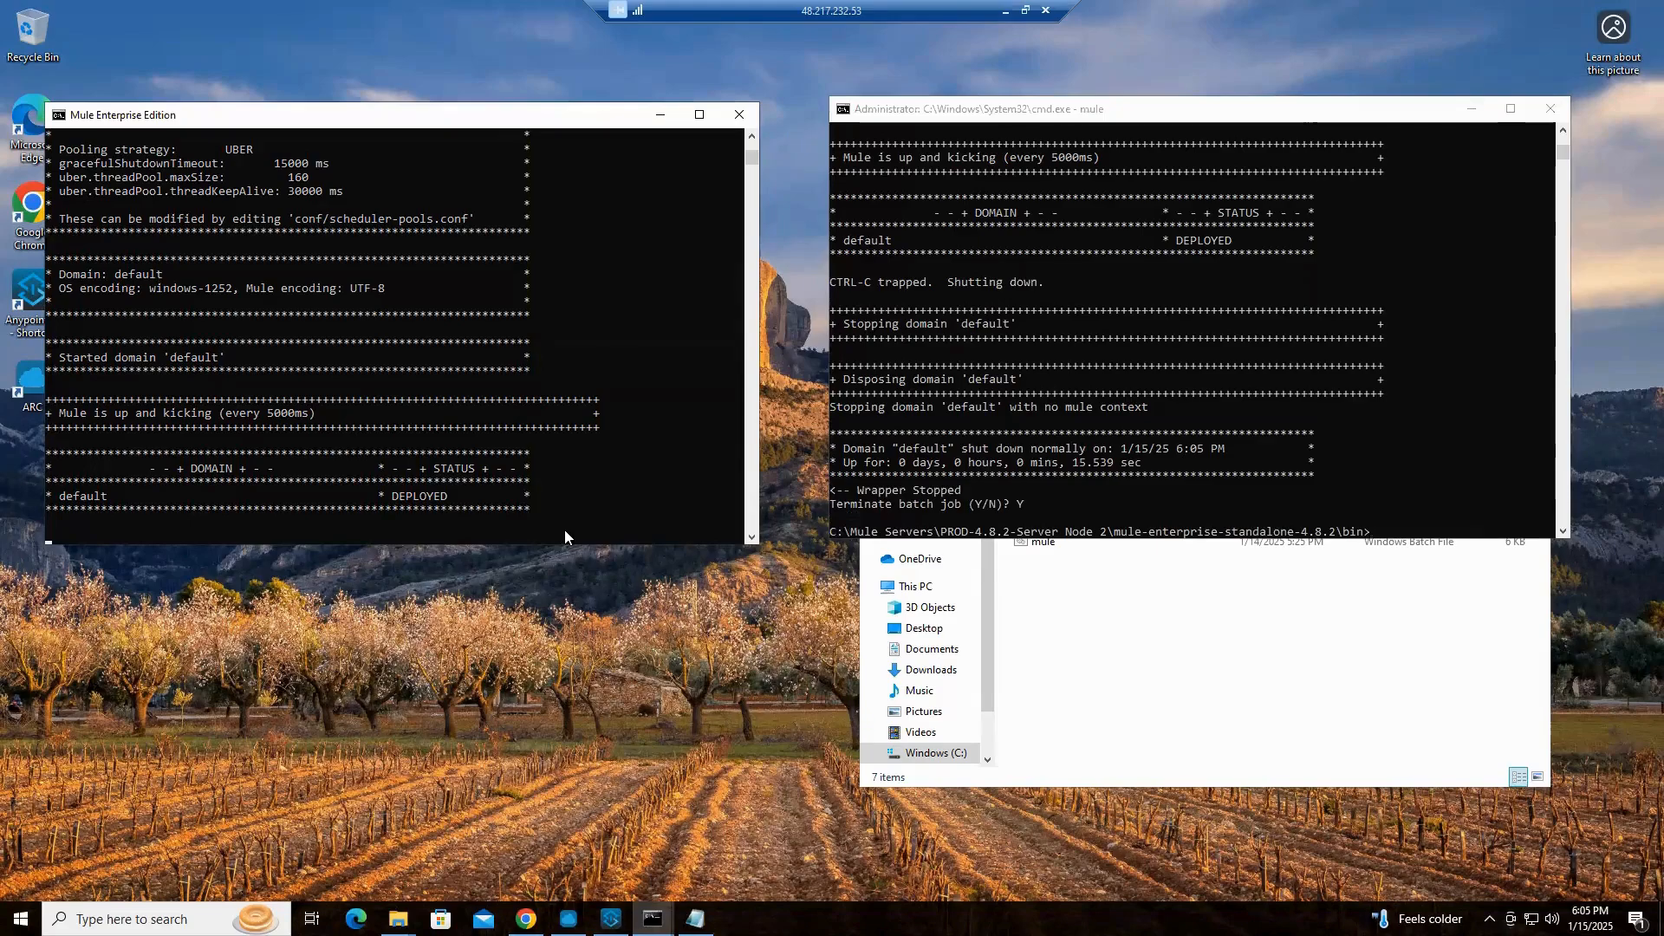
key("ctrl+c")
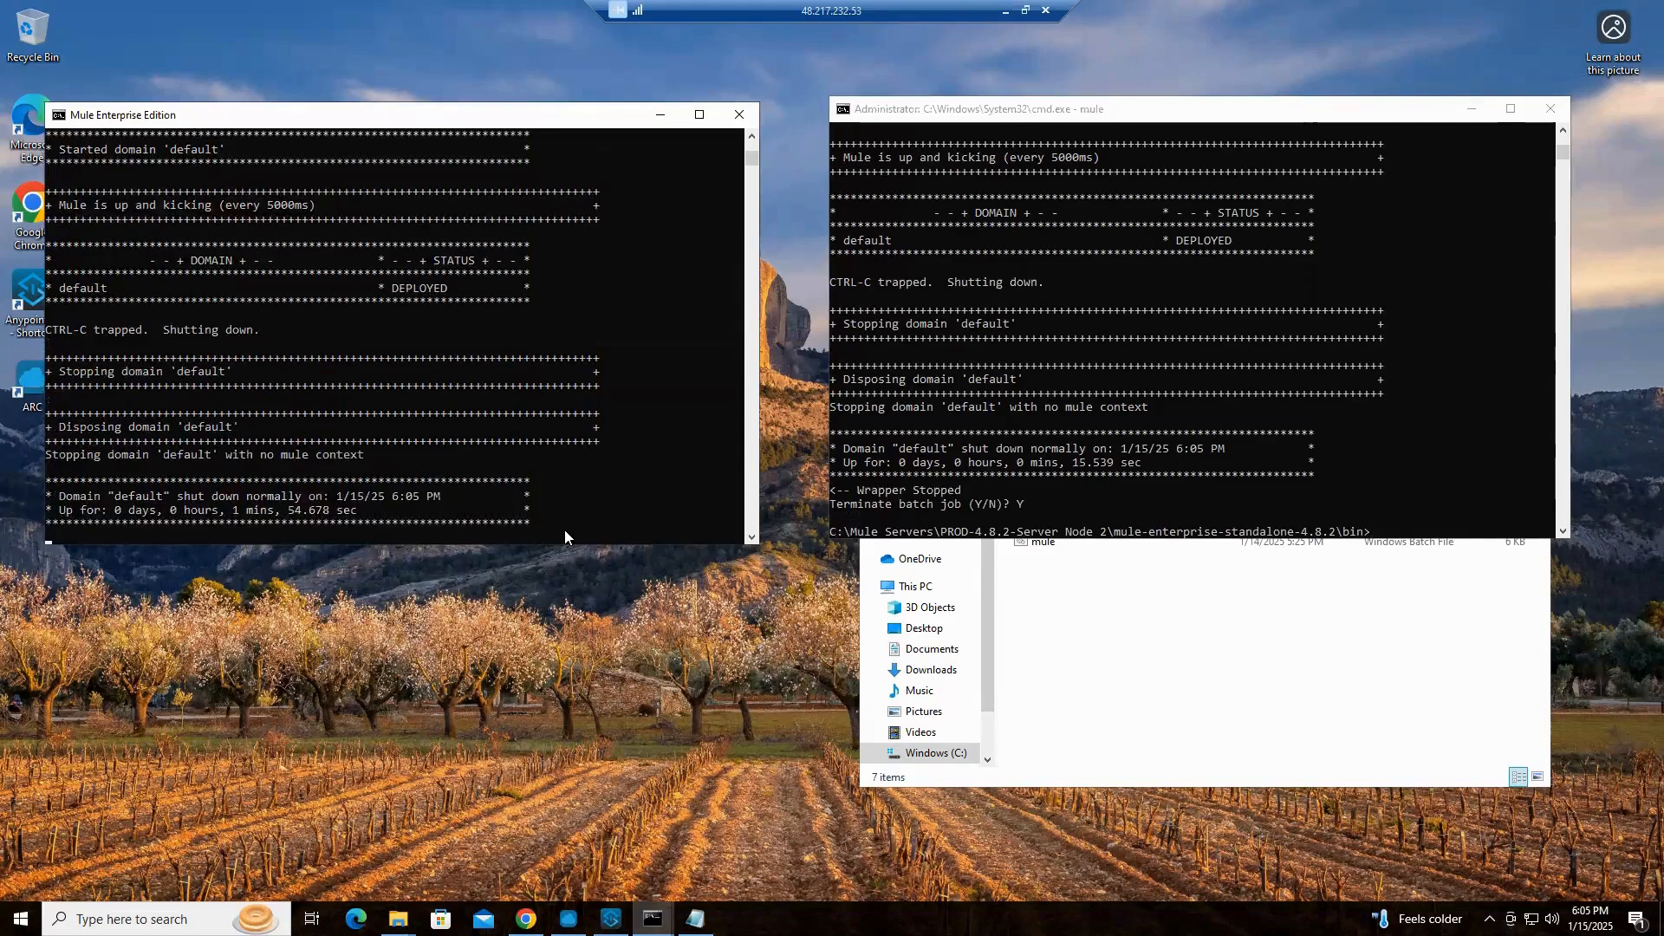
type("Y")
key("Return")
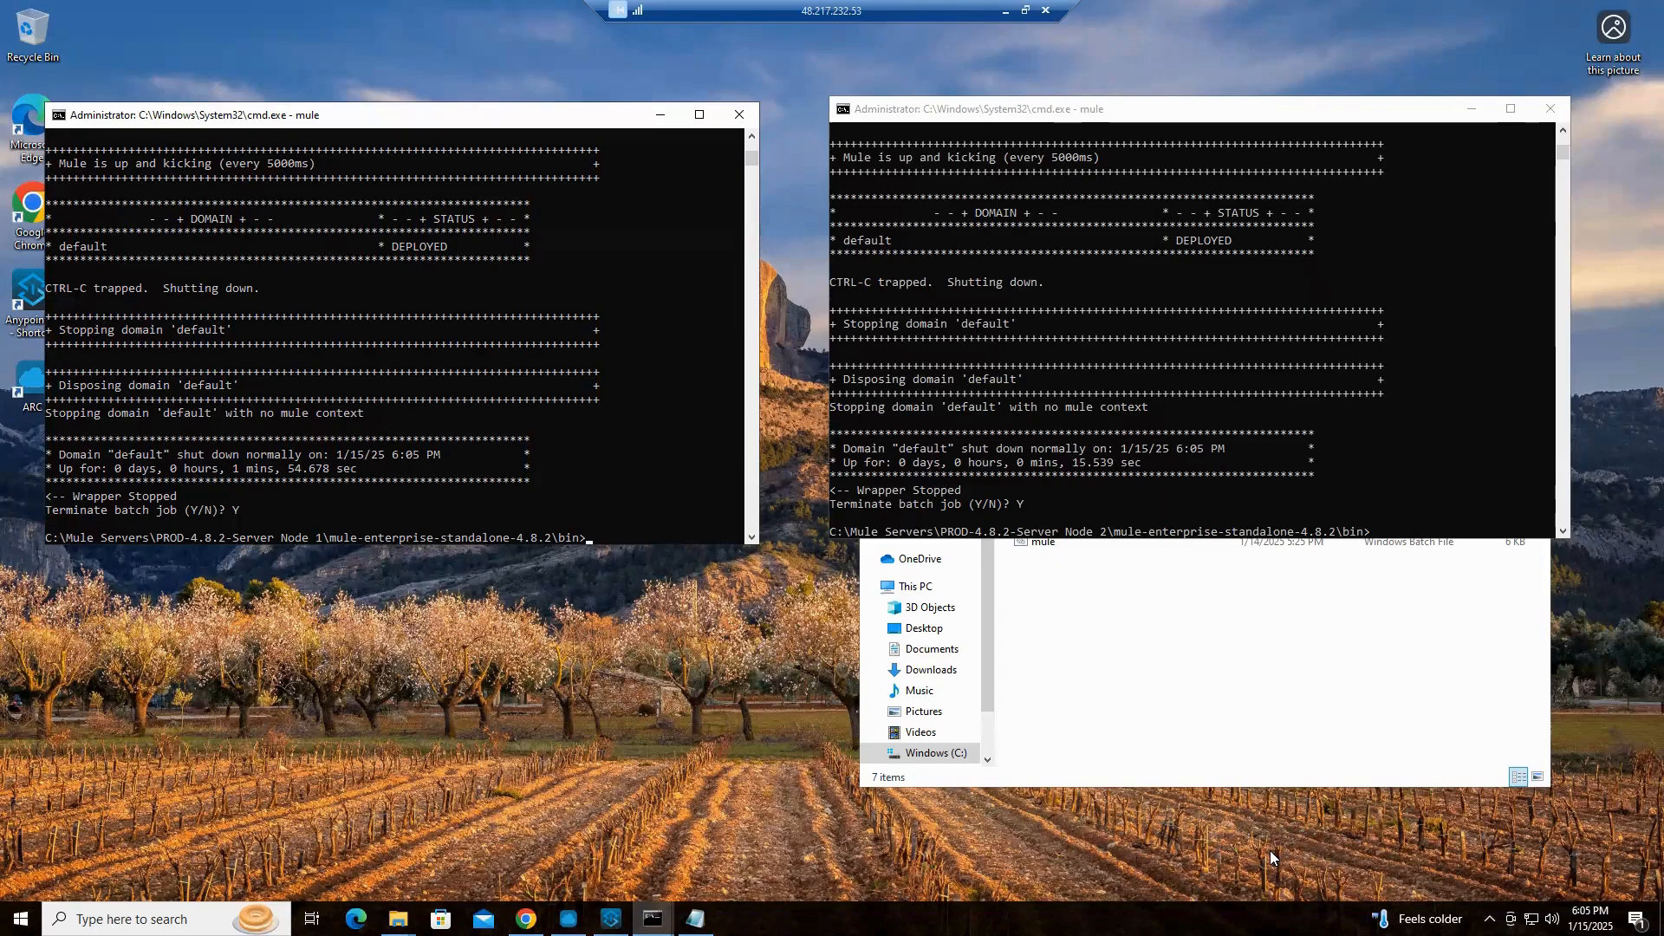
Switch to Runtime Manager in Chrome, change the environment to PROD and open its server list
left_click(526, 918)
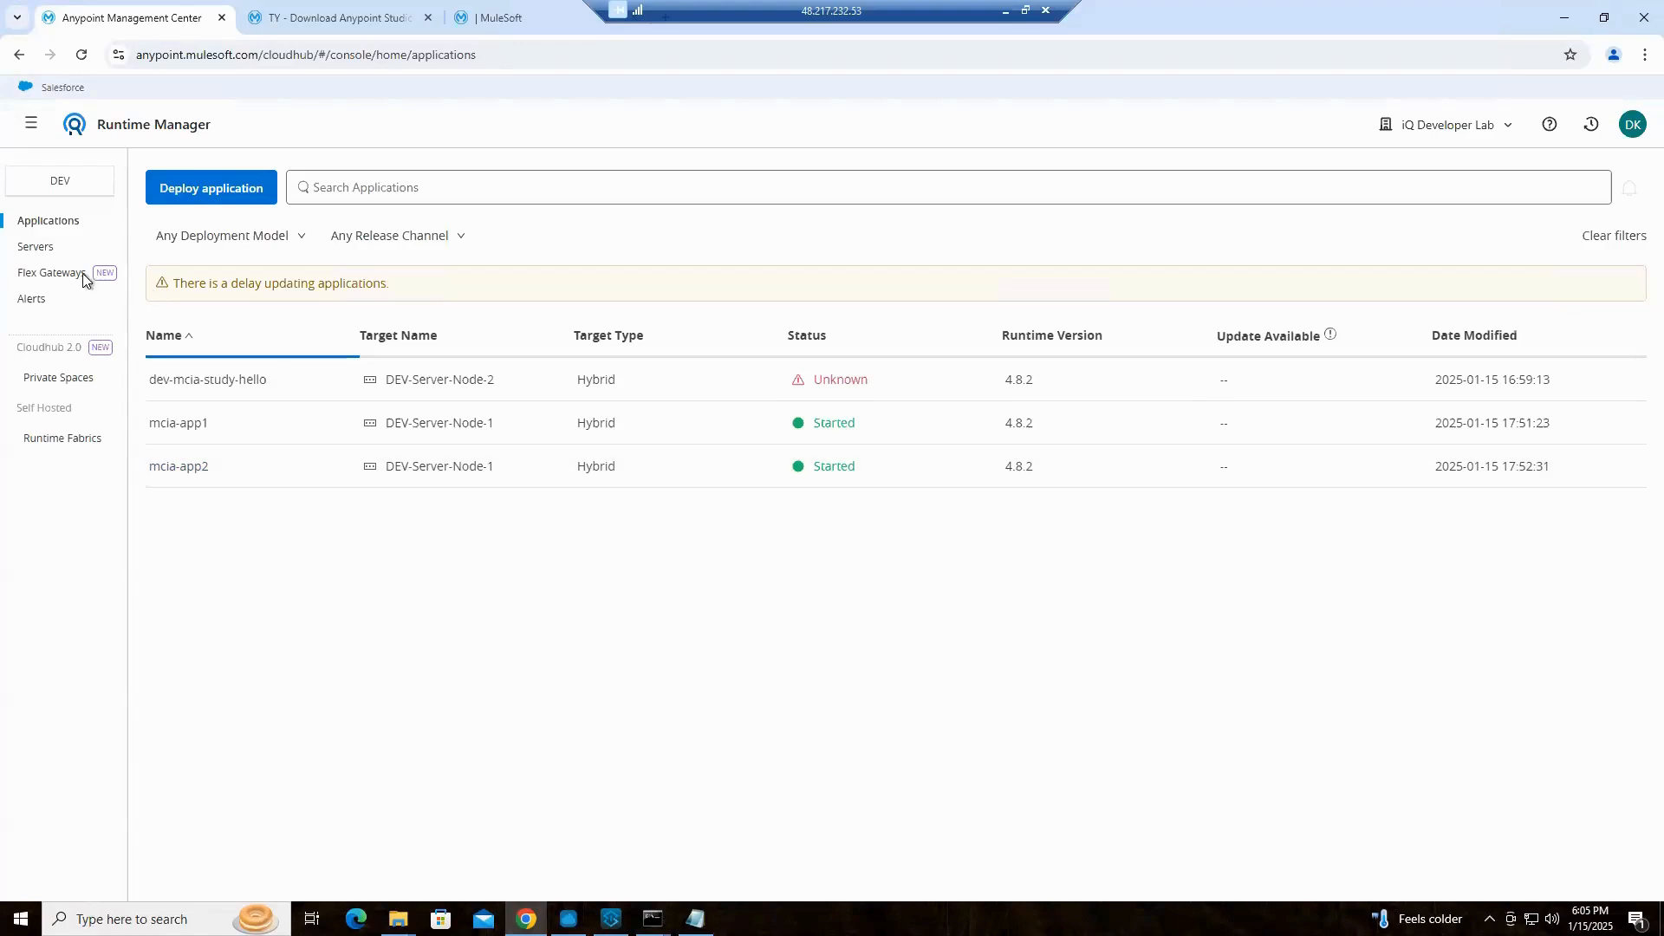
left_click(36, 247)
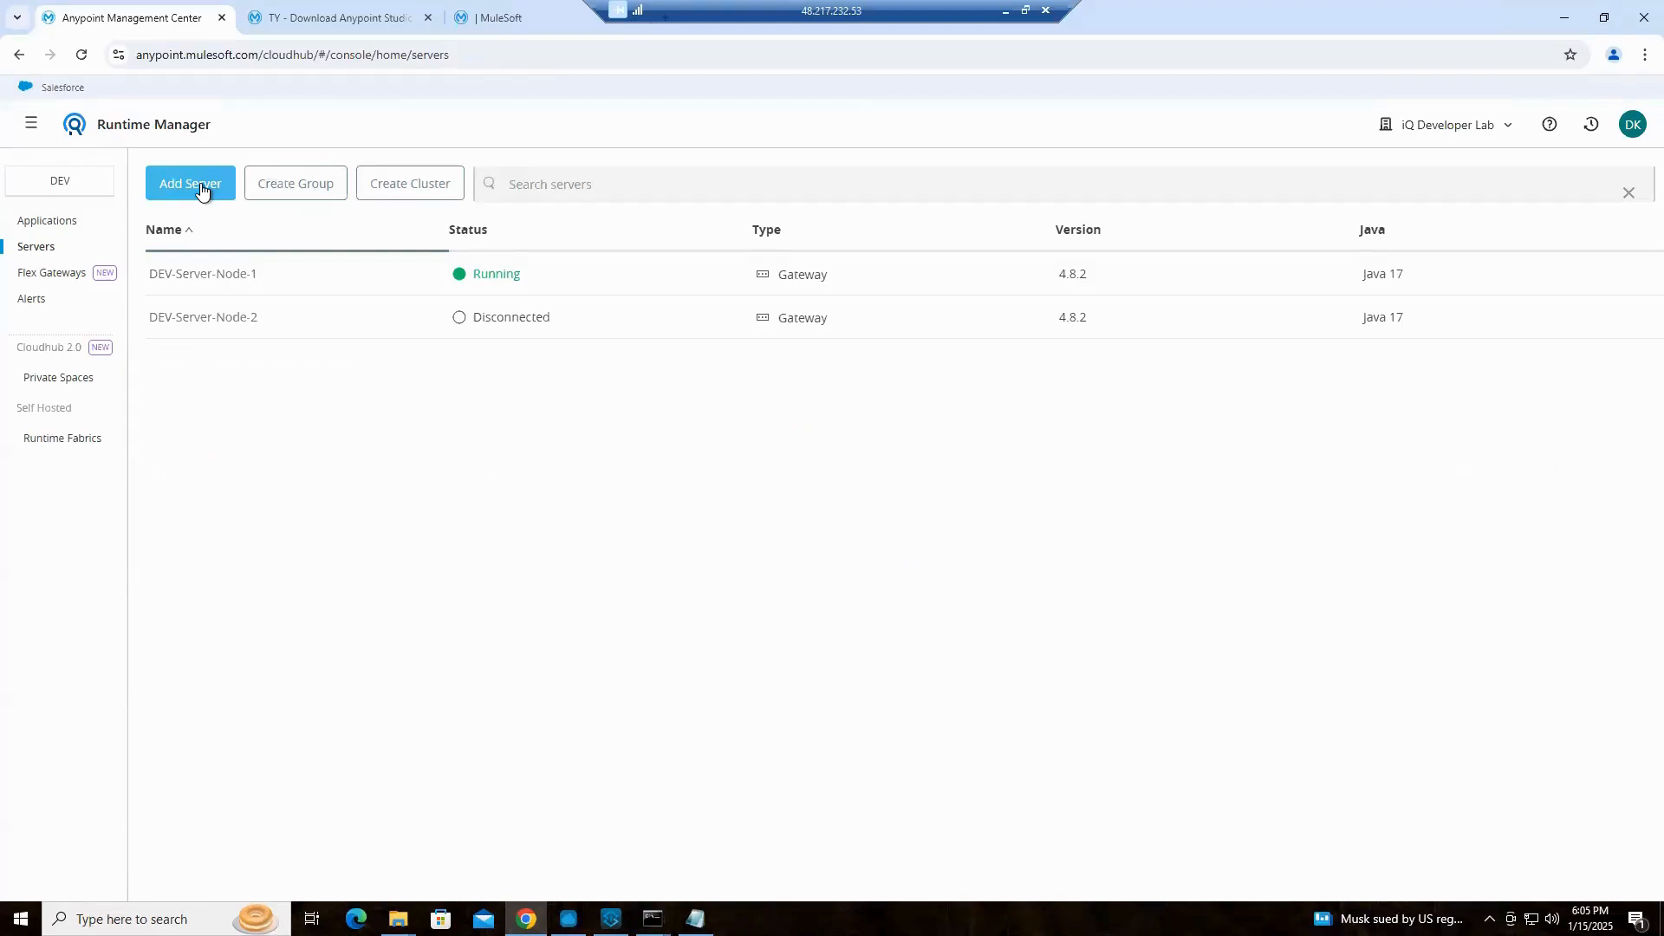
left_click(75, 187)
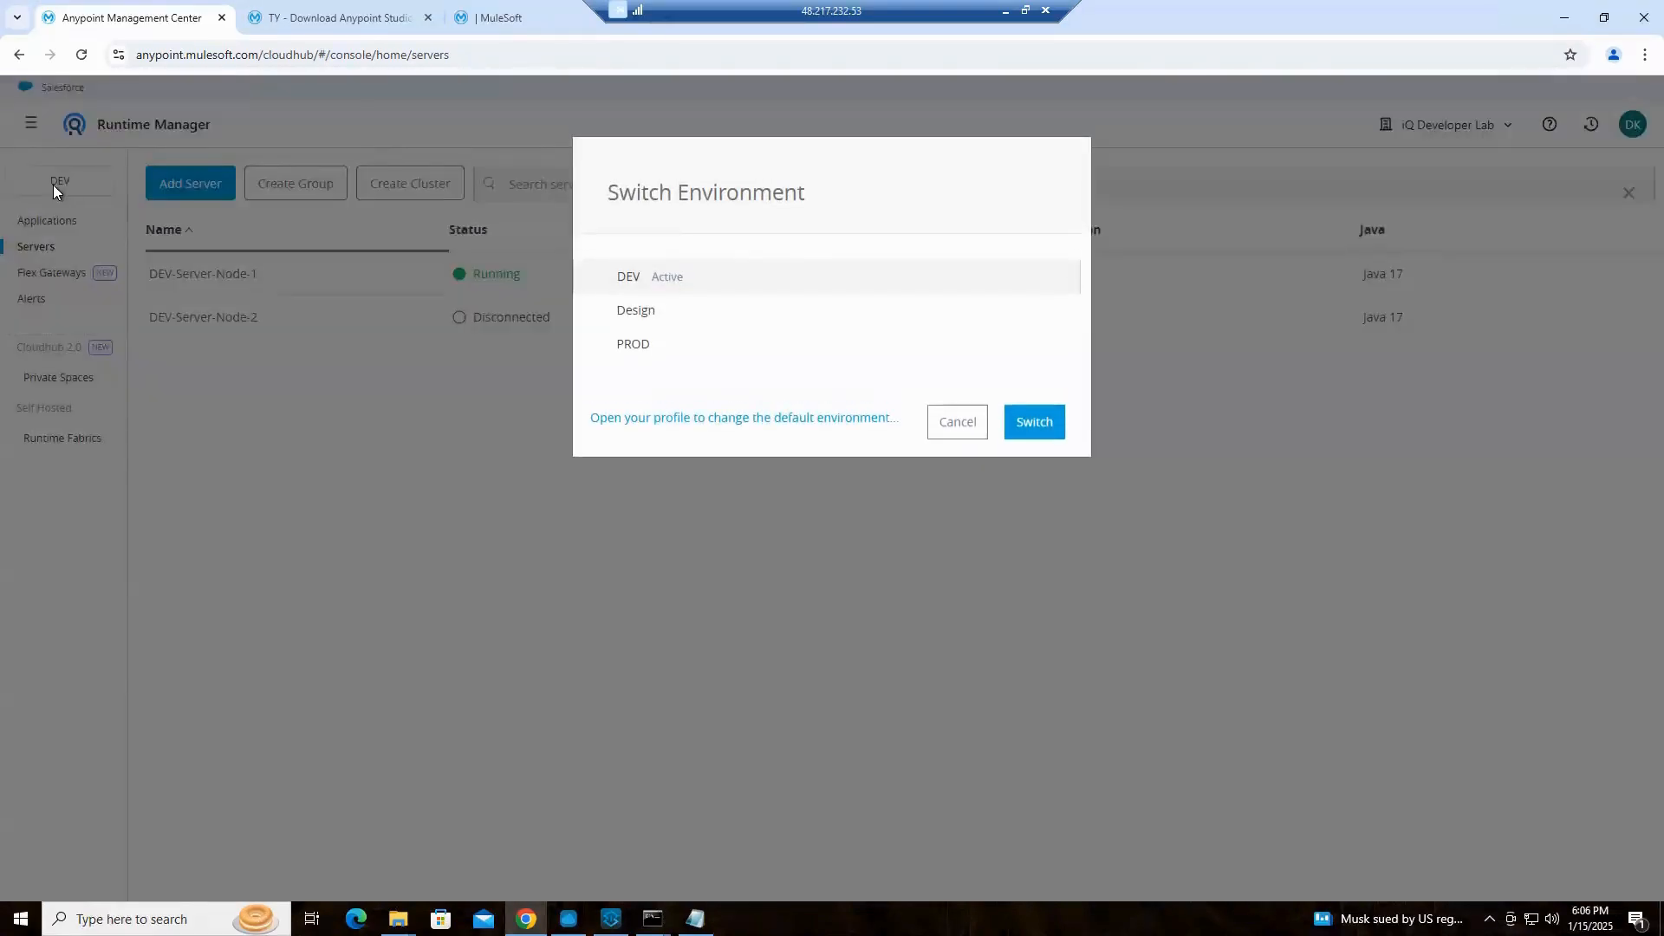
left_click(641, 347)
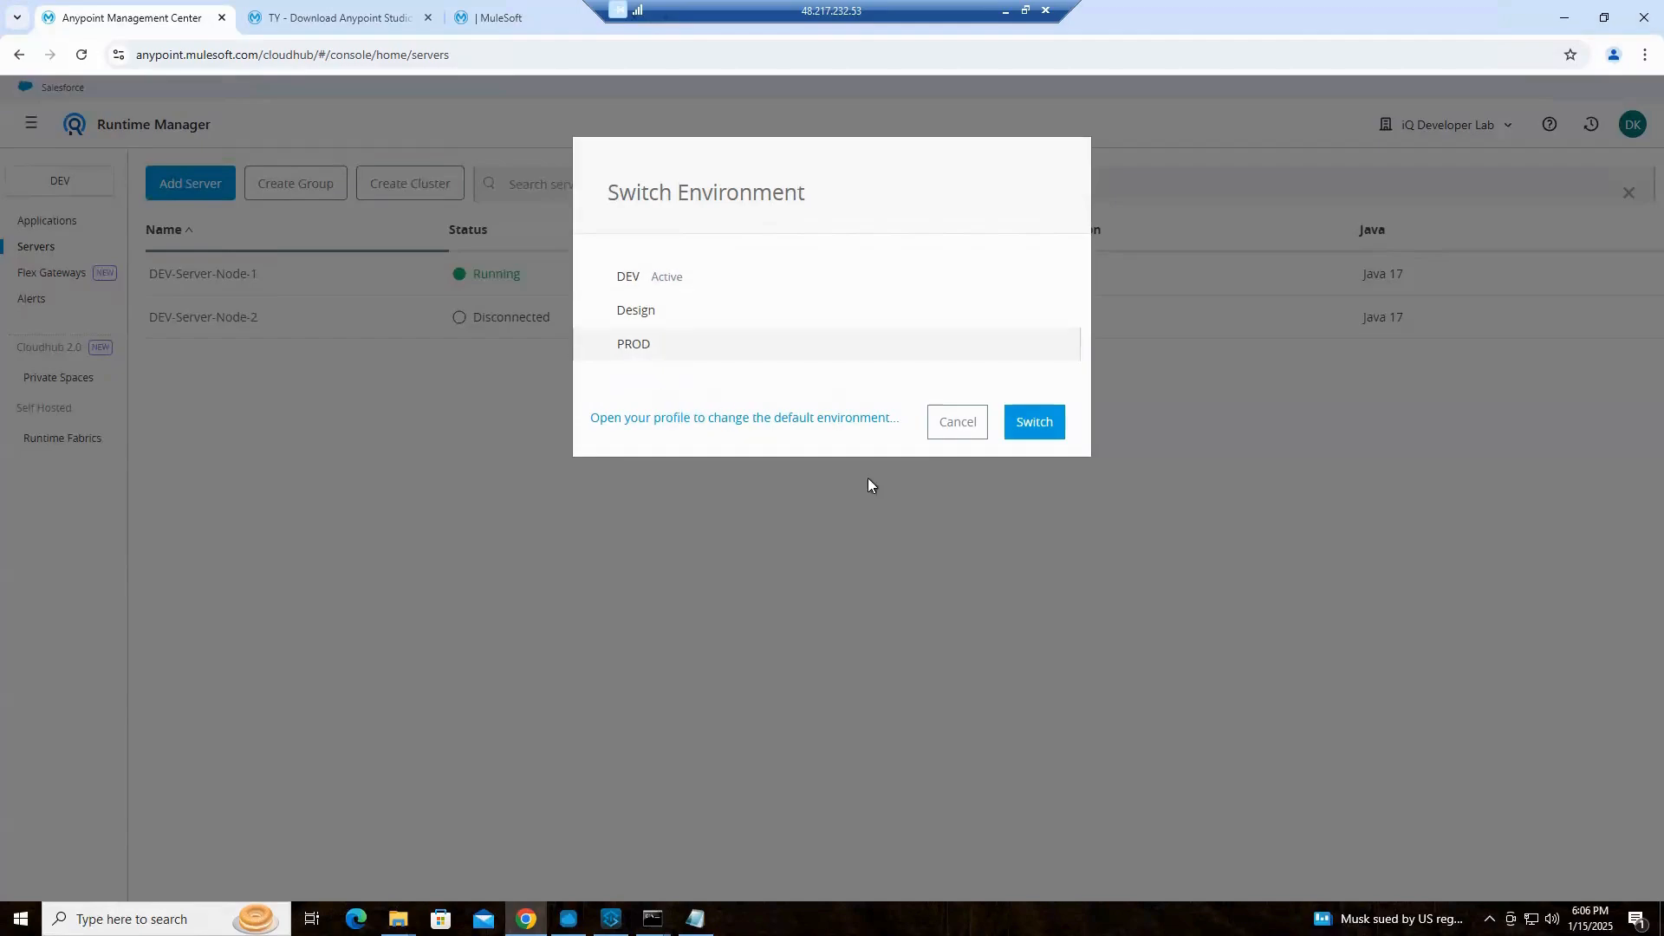
left_click(1034, 423)
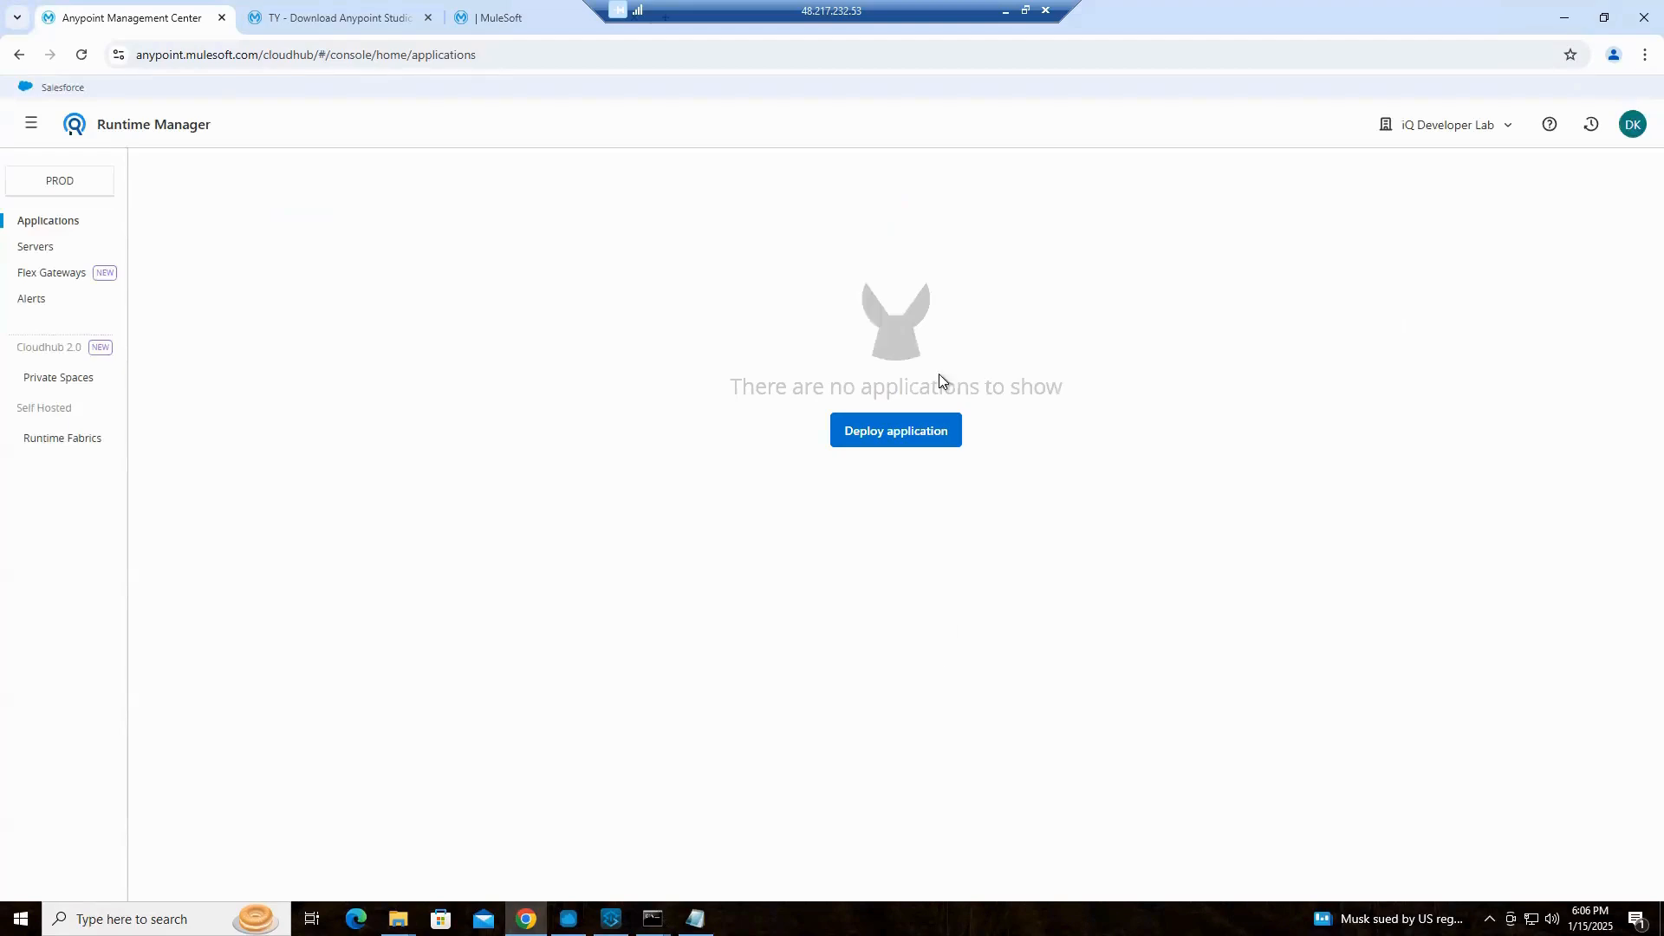
left_click(39, 252)
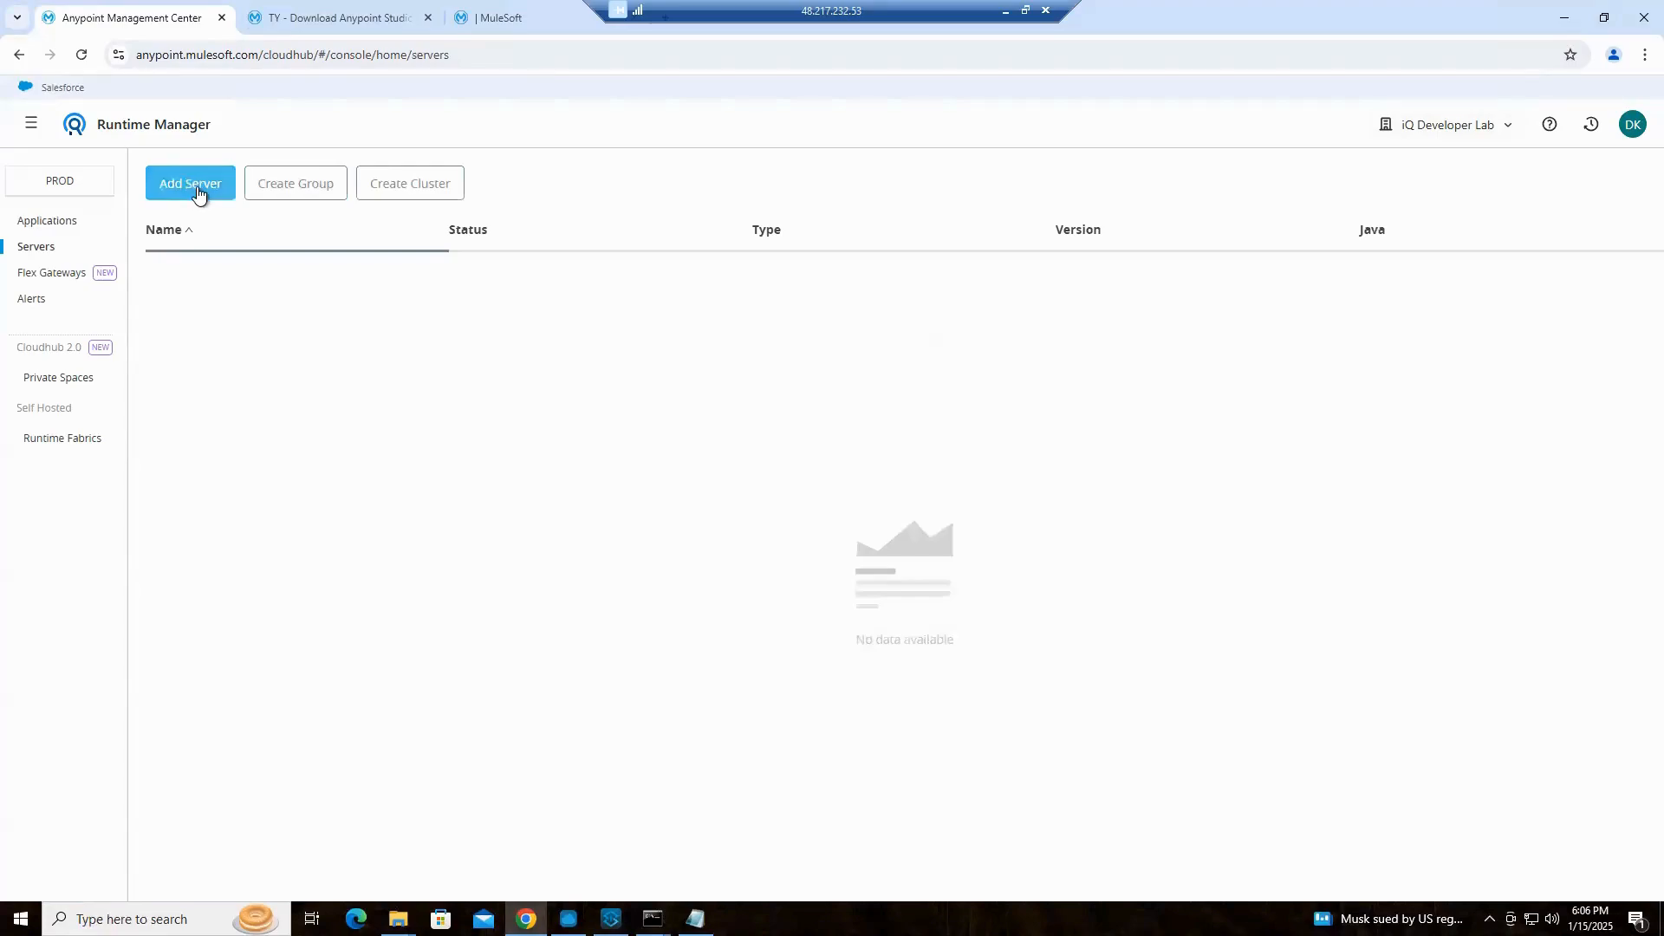
left_click(198, 193)
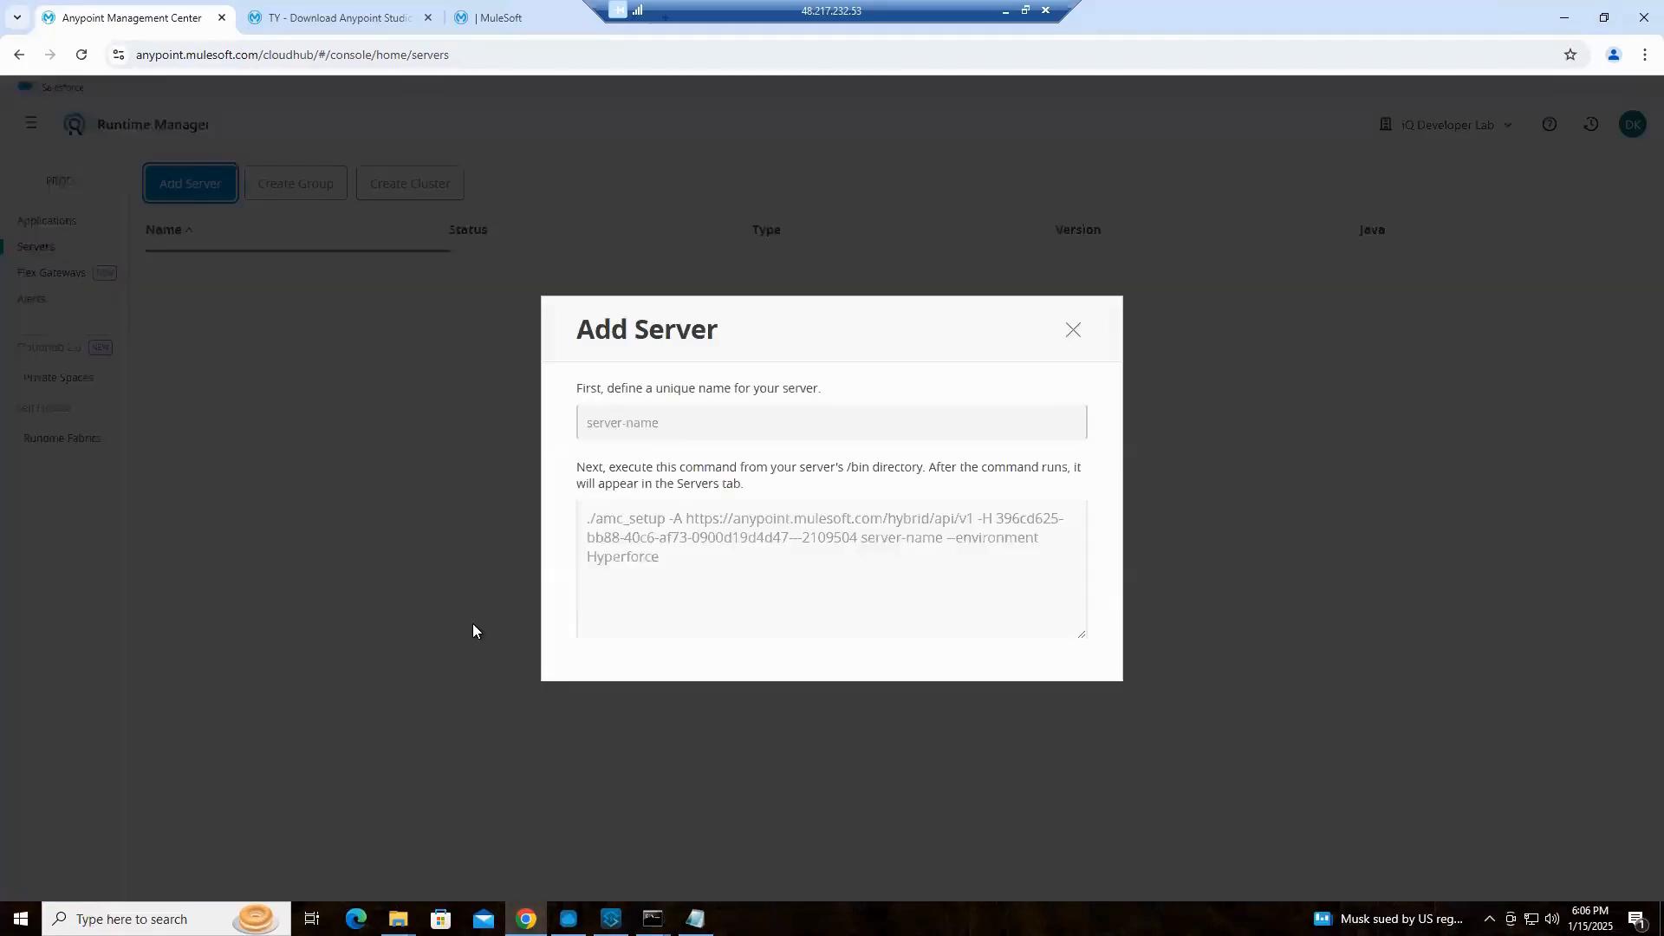
left_click(674, 423)
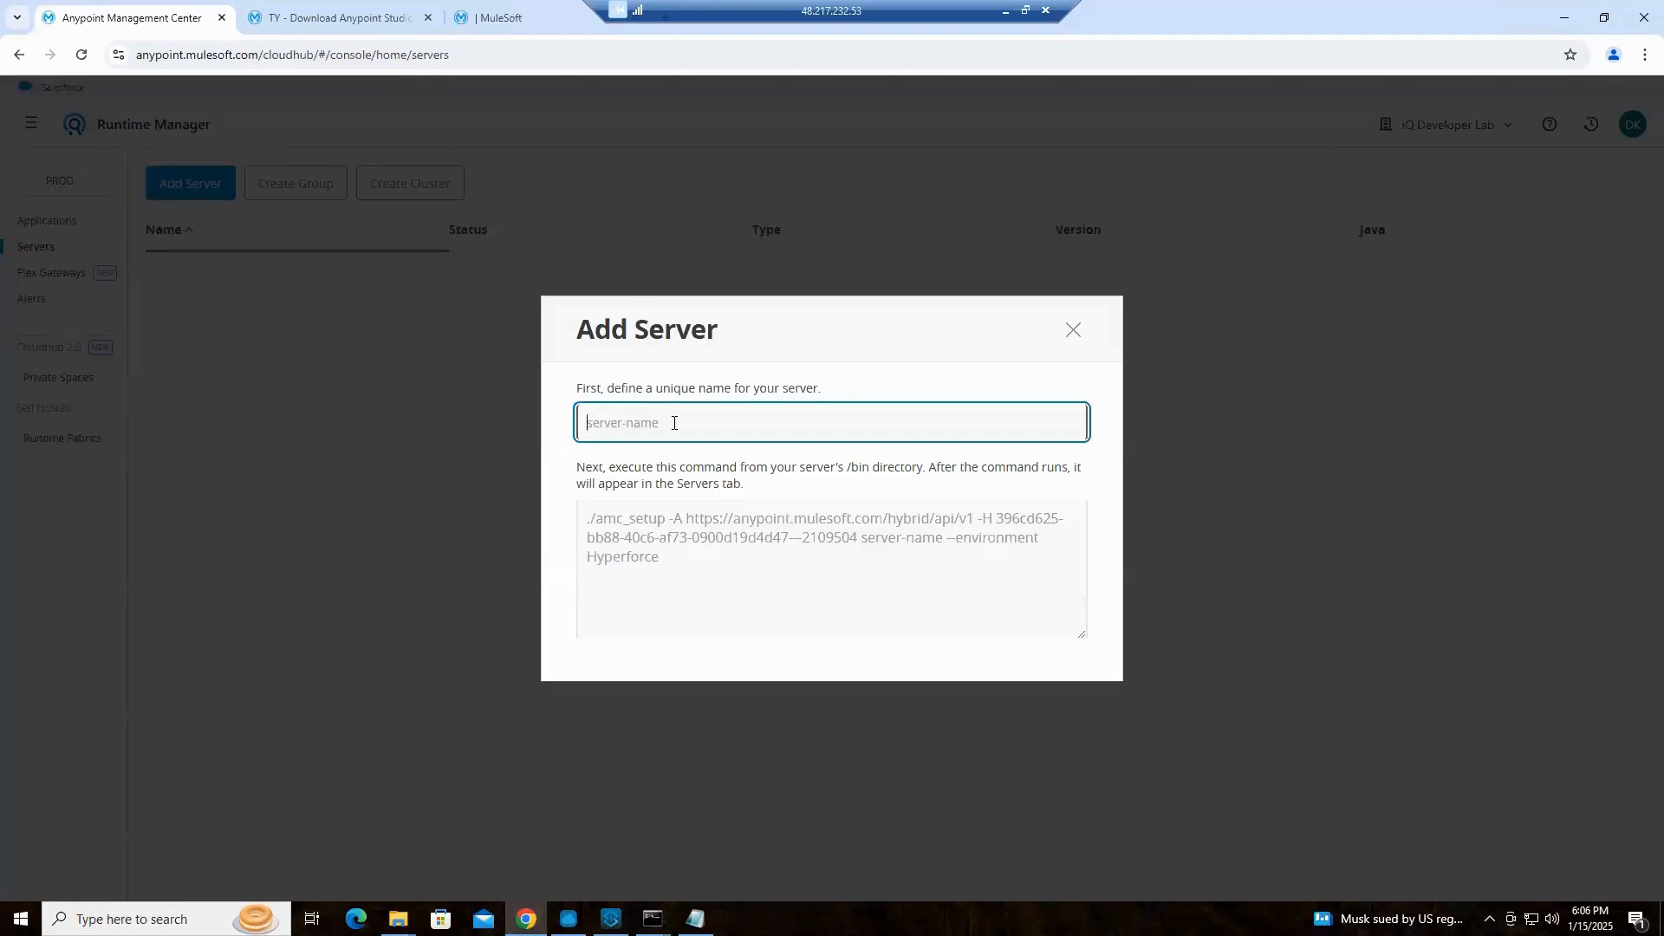
type("prod")
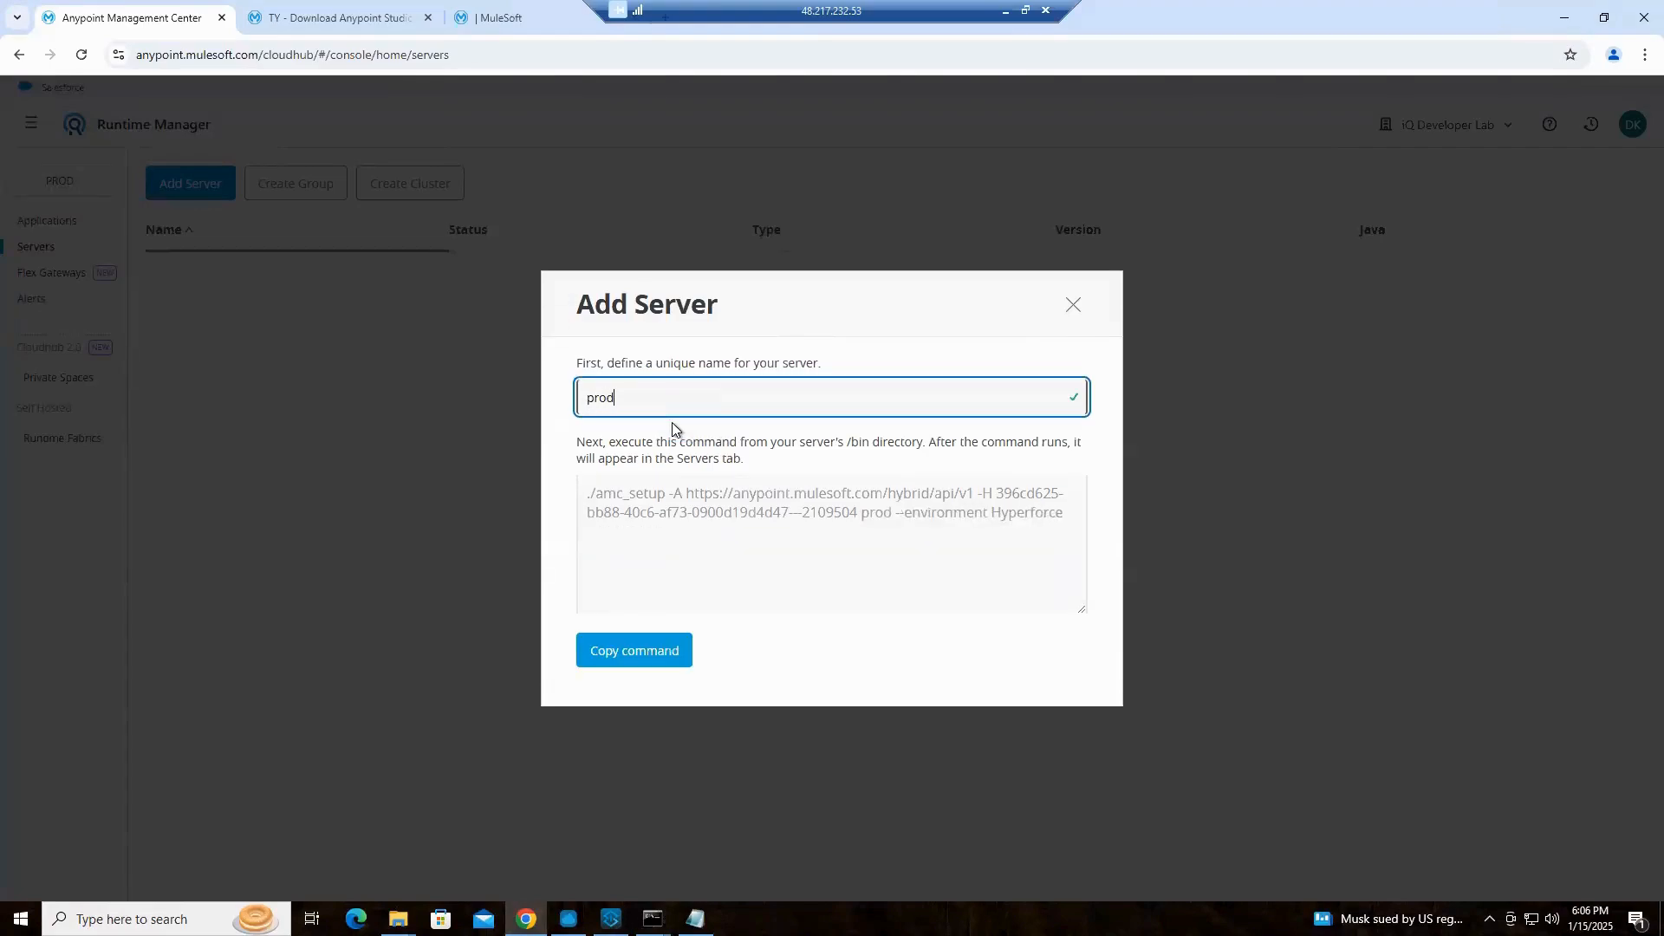
type("-")
left_click(1072, 305)
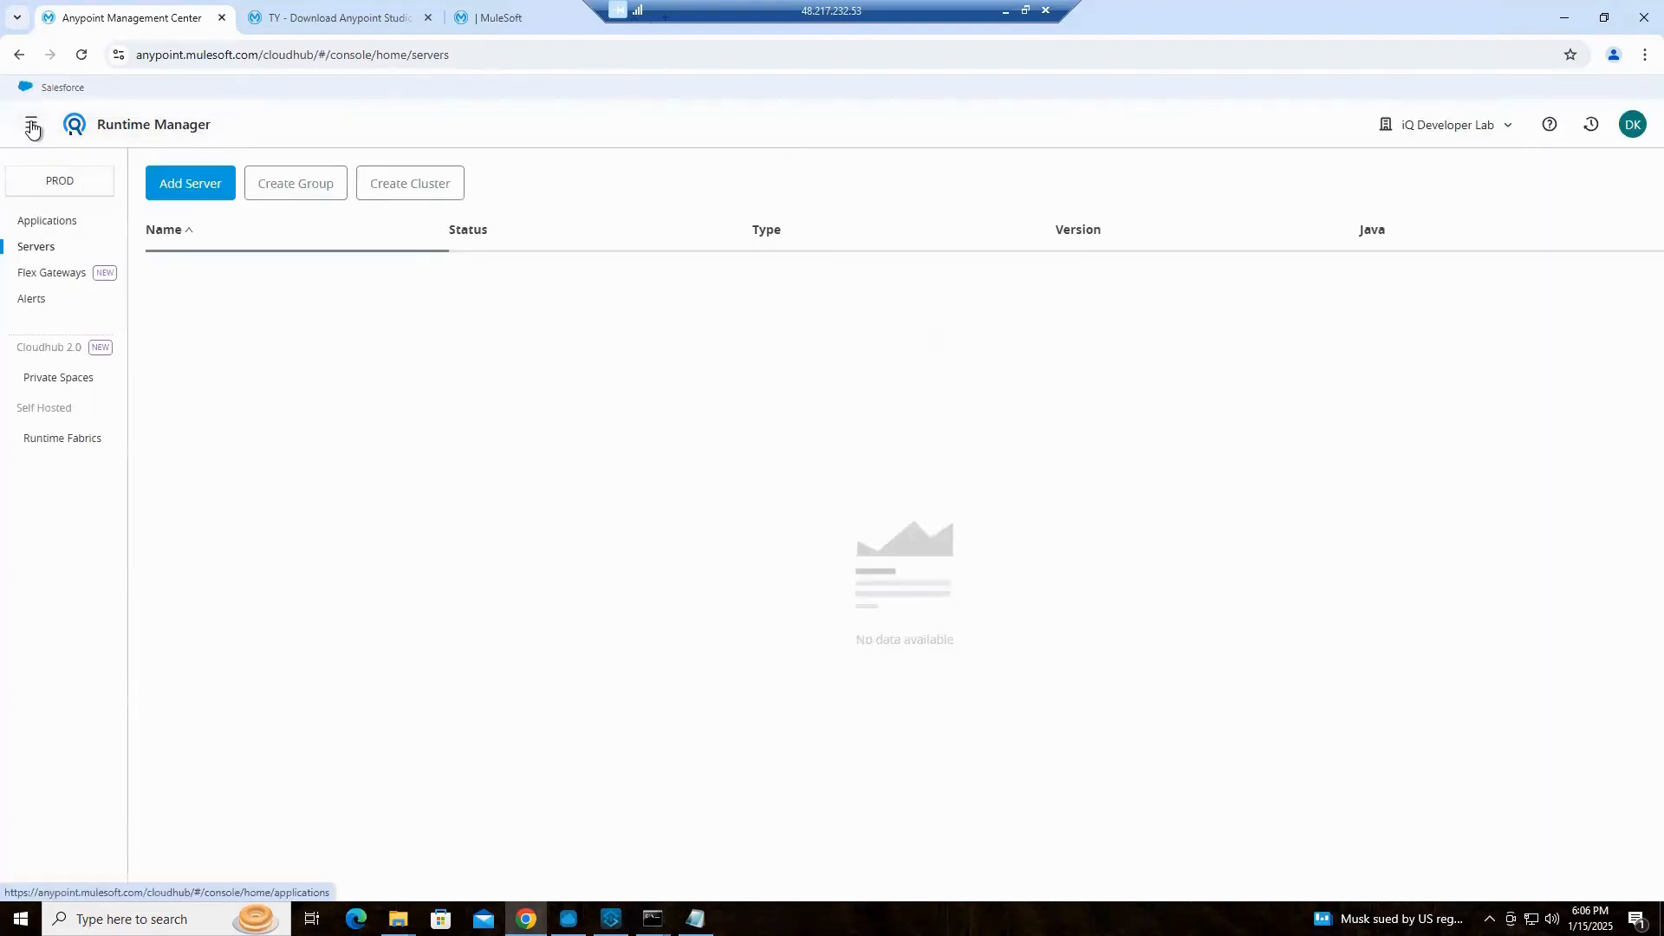
Switch back to the DEV environment and check how its existing servers are named
left_click(60, 185)
left_click(628, 344)
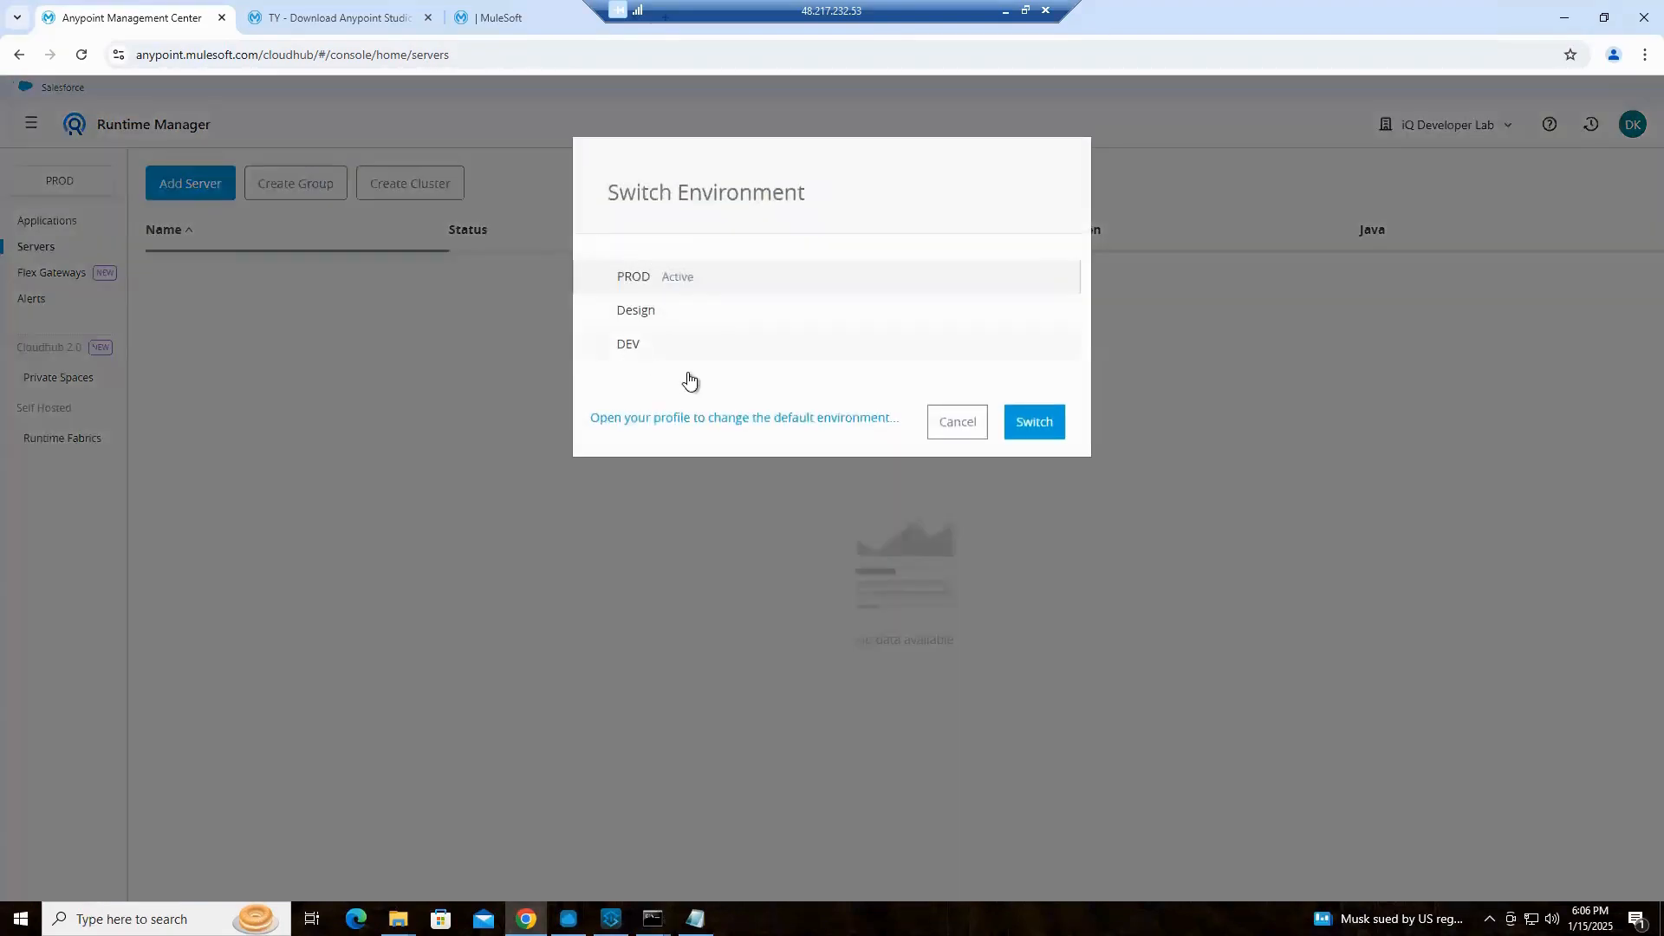
left_click(1045, 431)
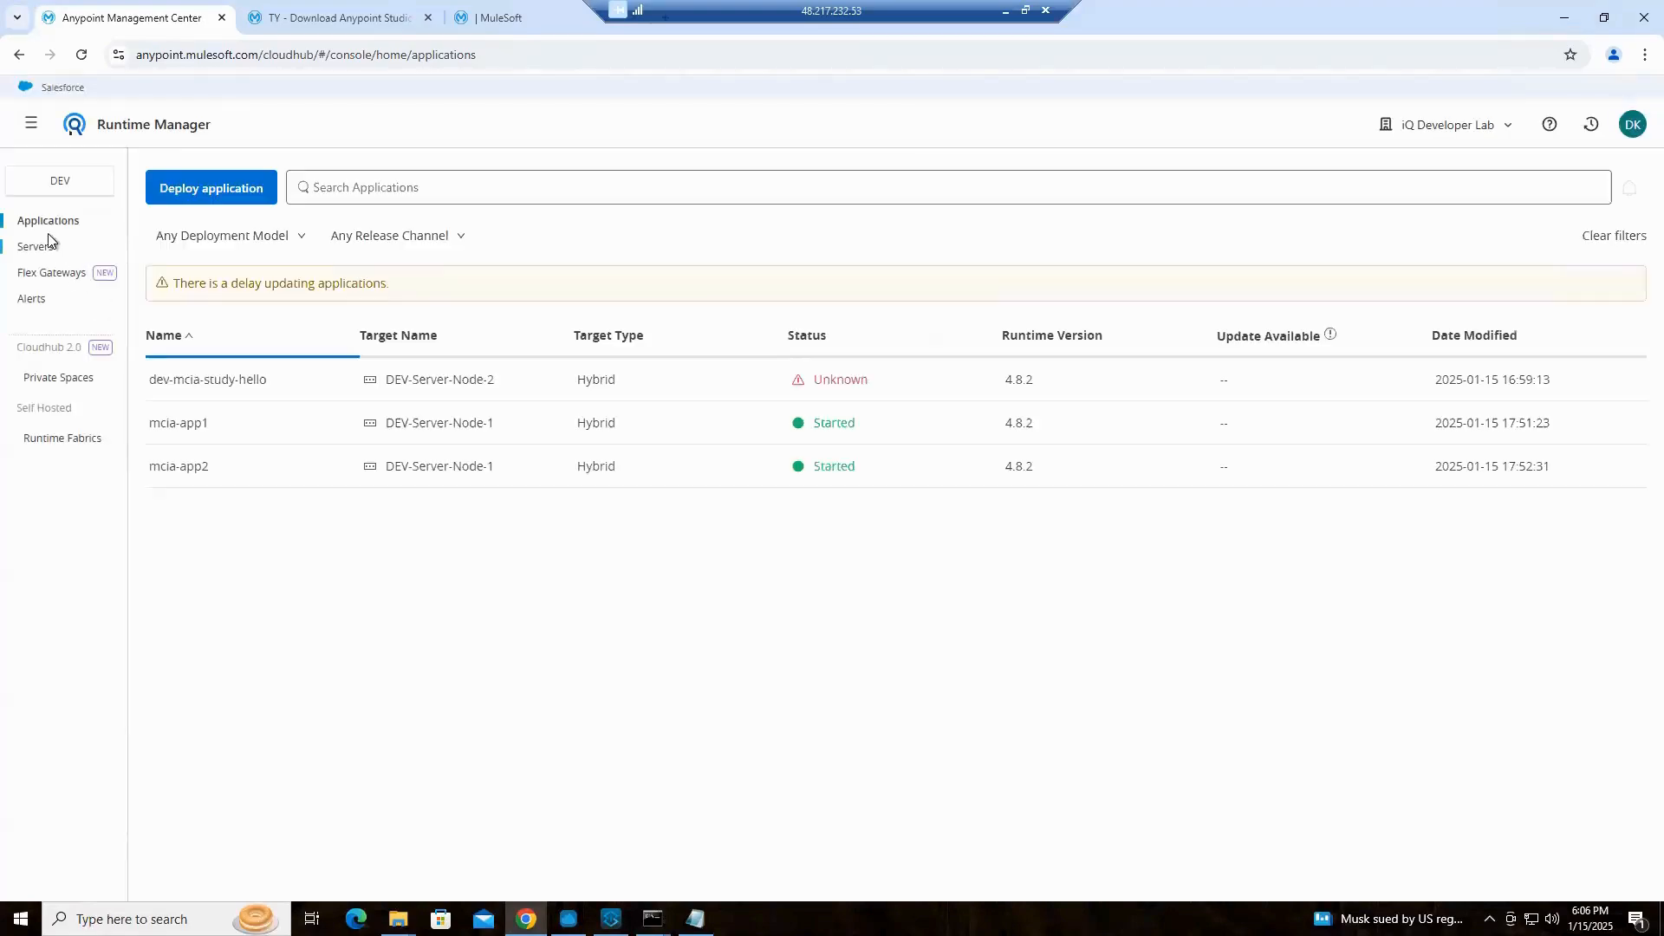
left_click(38, 249)
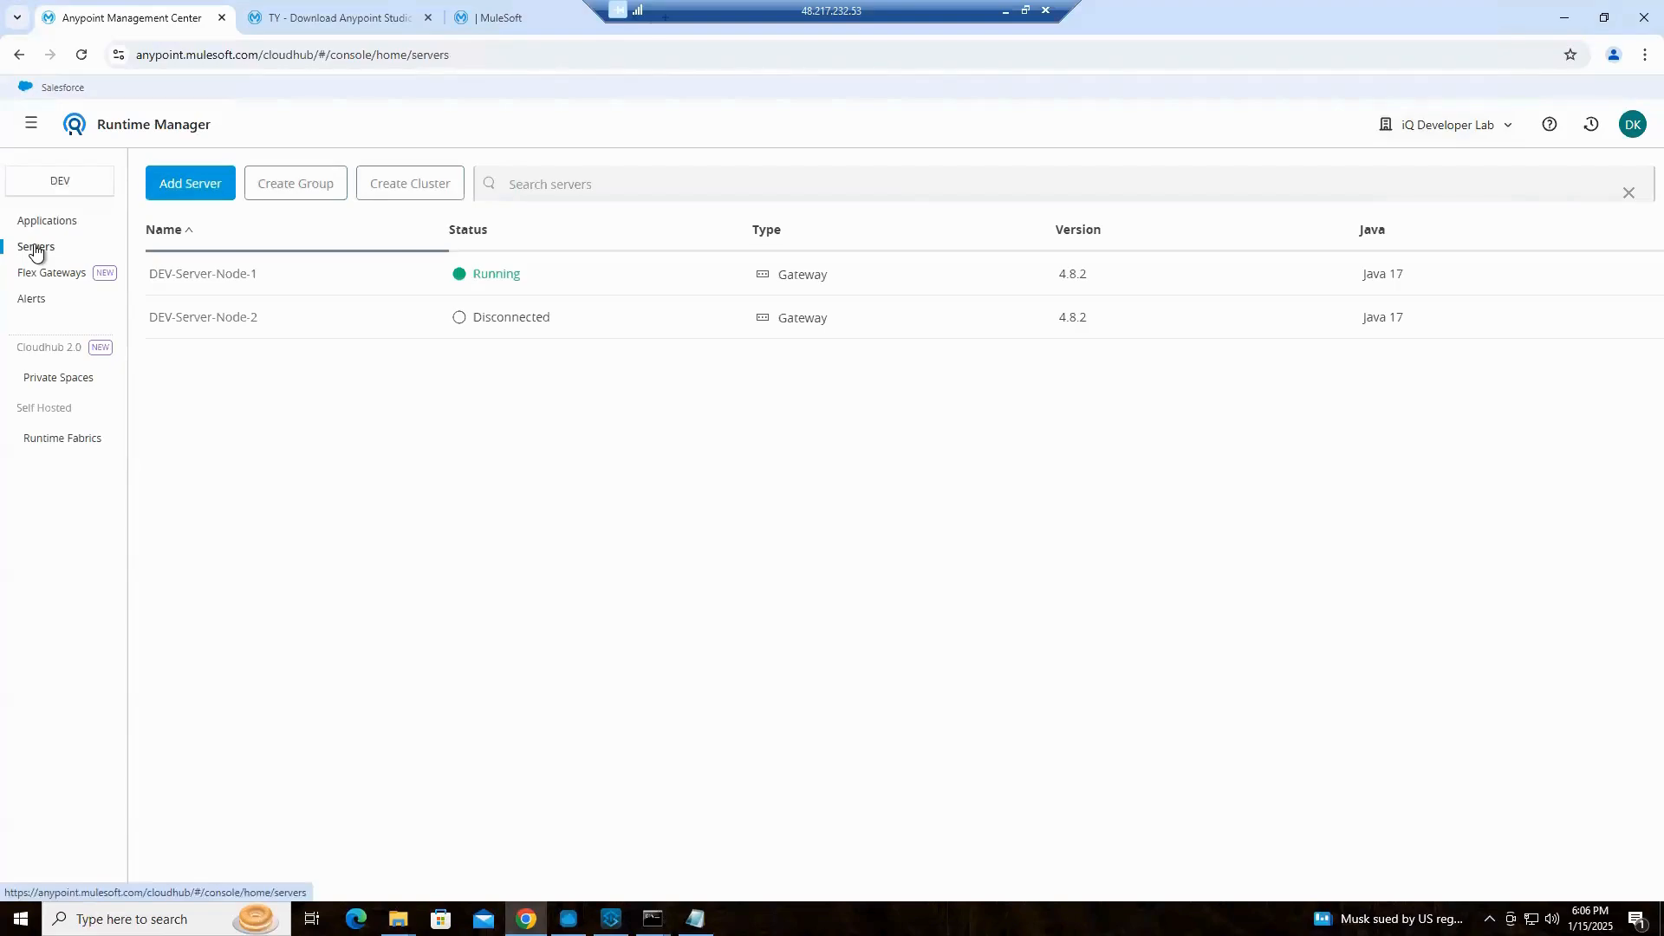
Return to the PROD environment and open its server list again
left_click(57, 184)
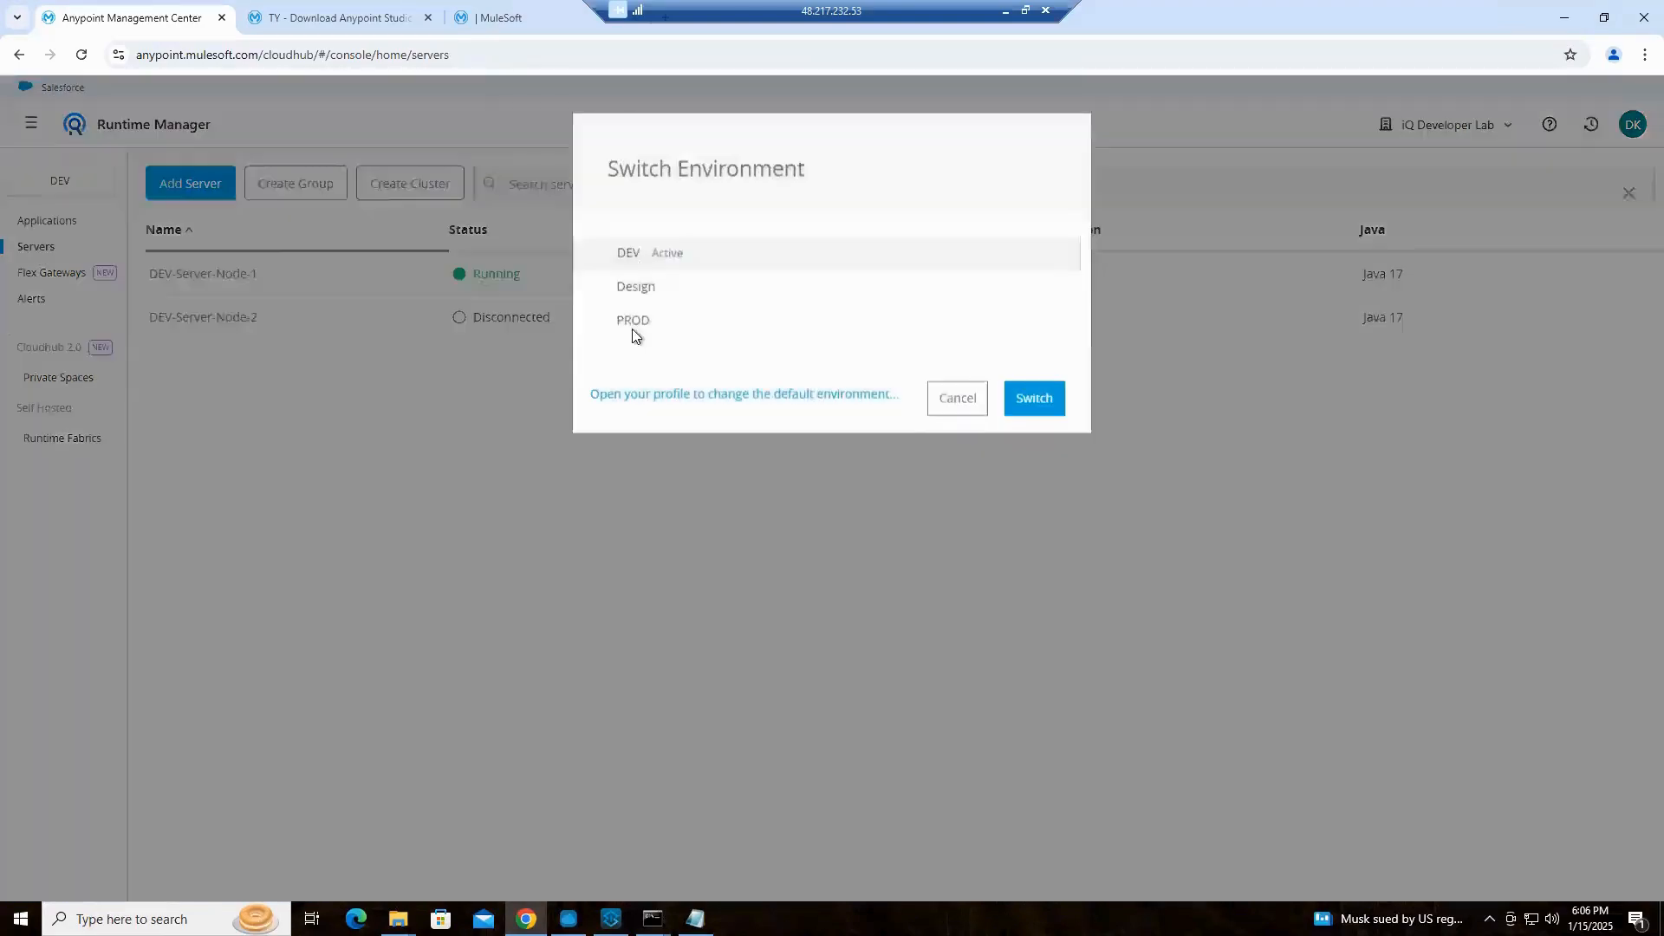
left_click(636, 346)
left_click(1037, 424)
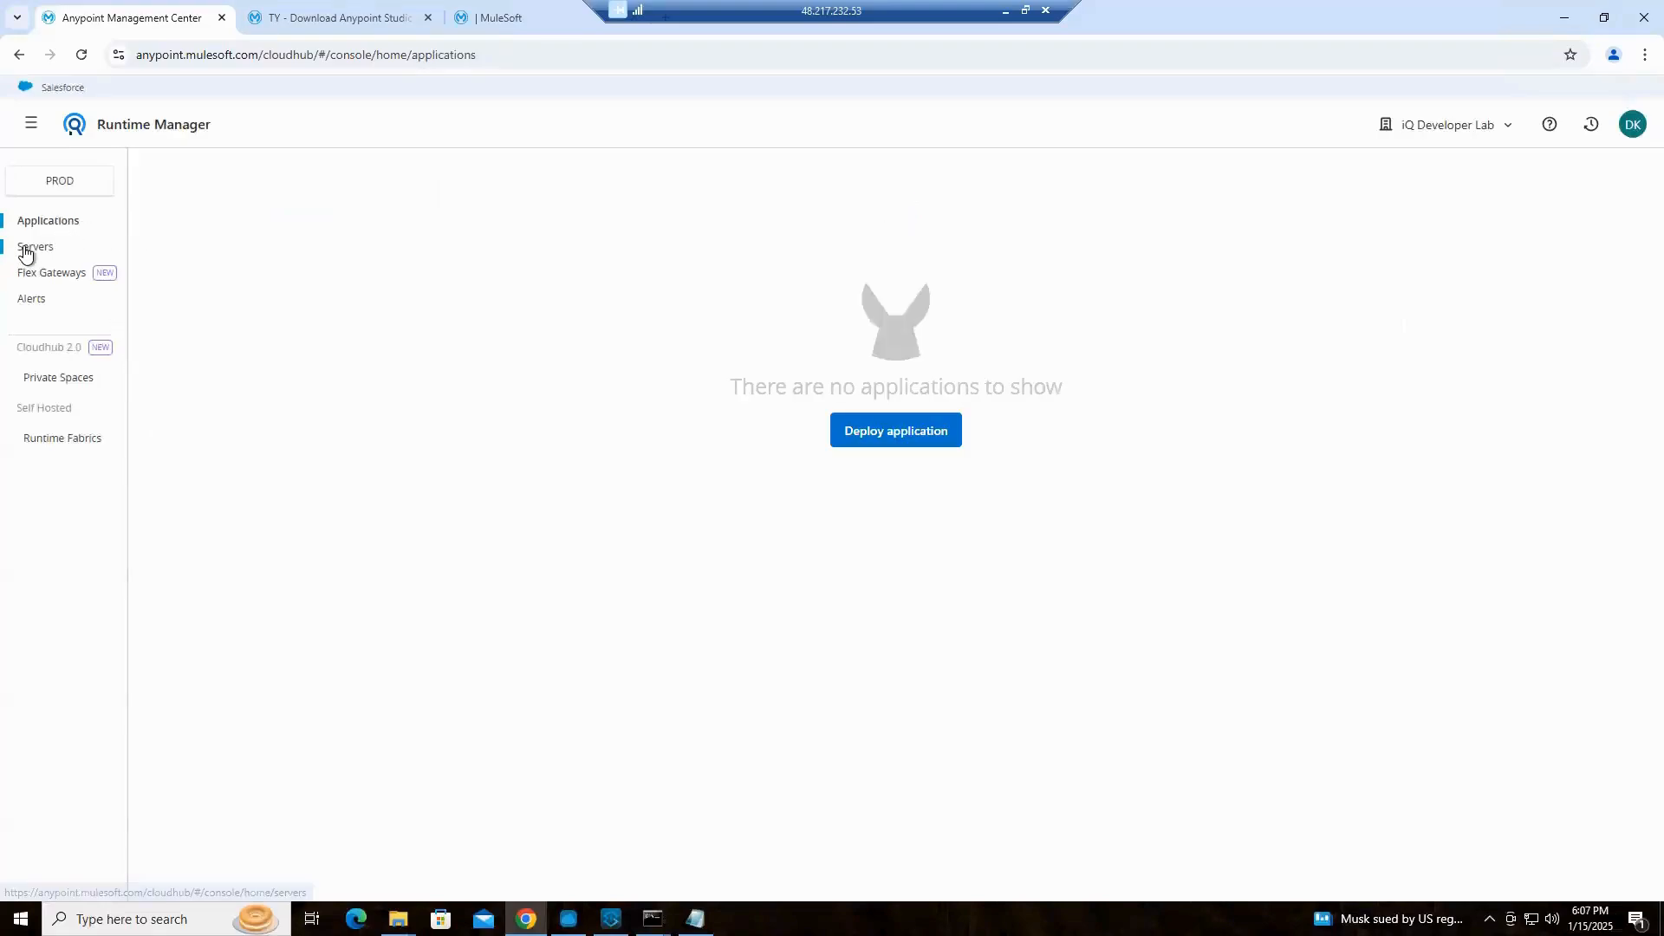
left_click(24, 249)
Begin adding a server named PROD-Server-Node-1 and copy its generated amc_setup command
left_click(205, 196)
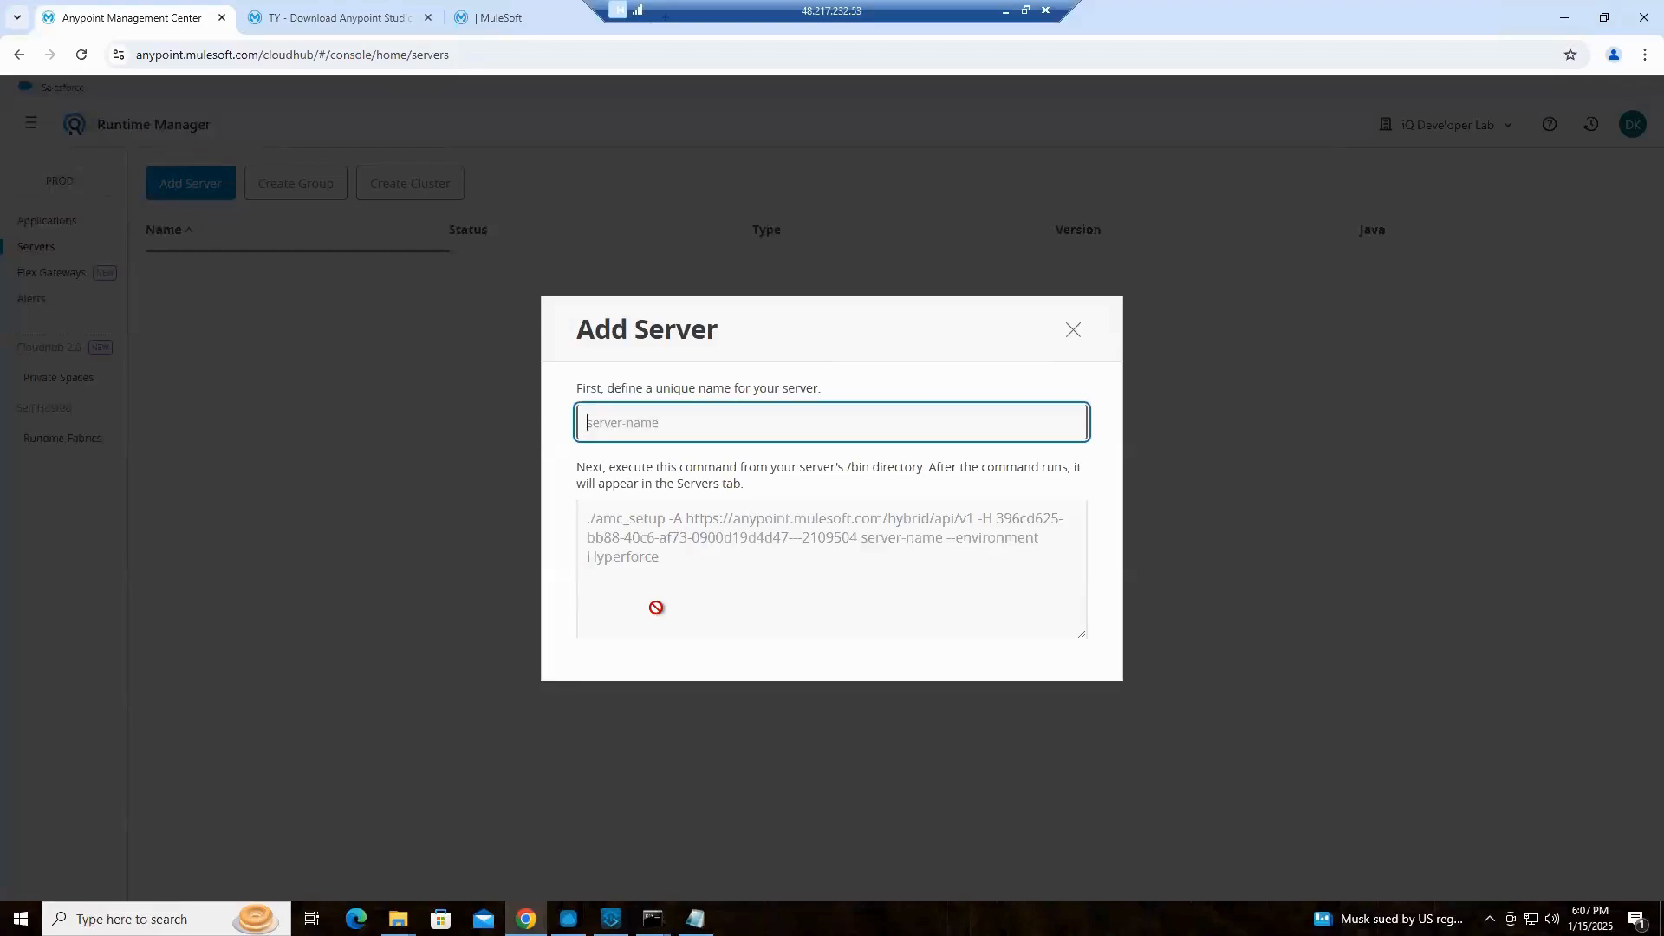
type("PROD-Ser")
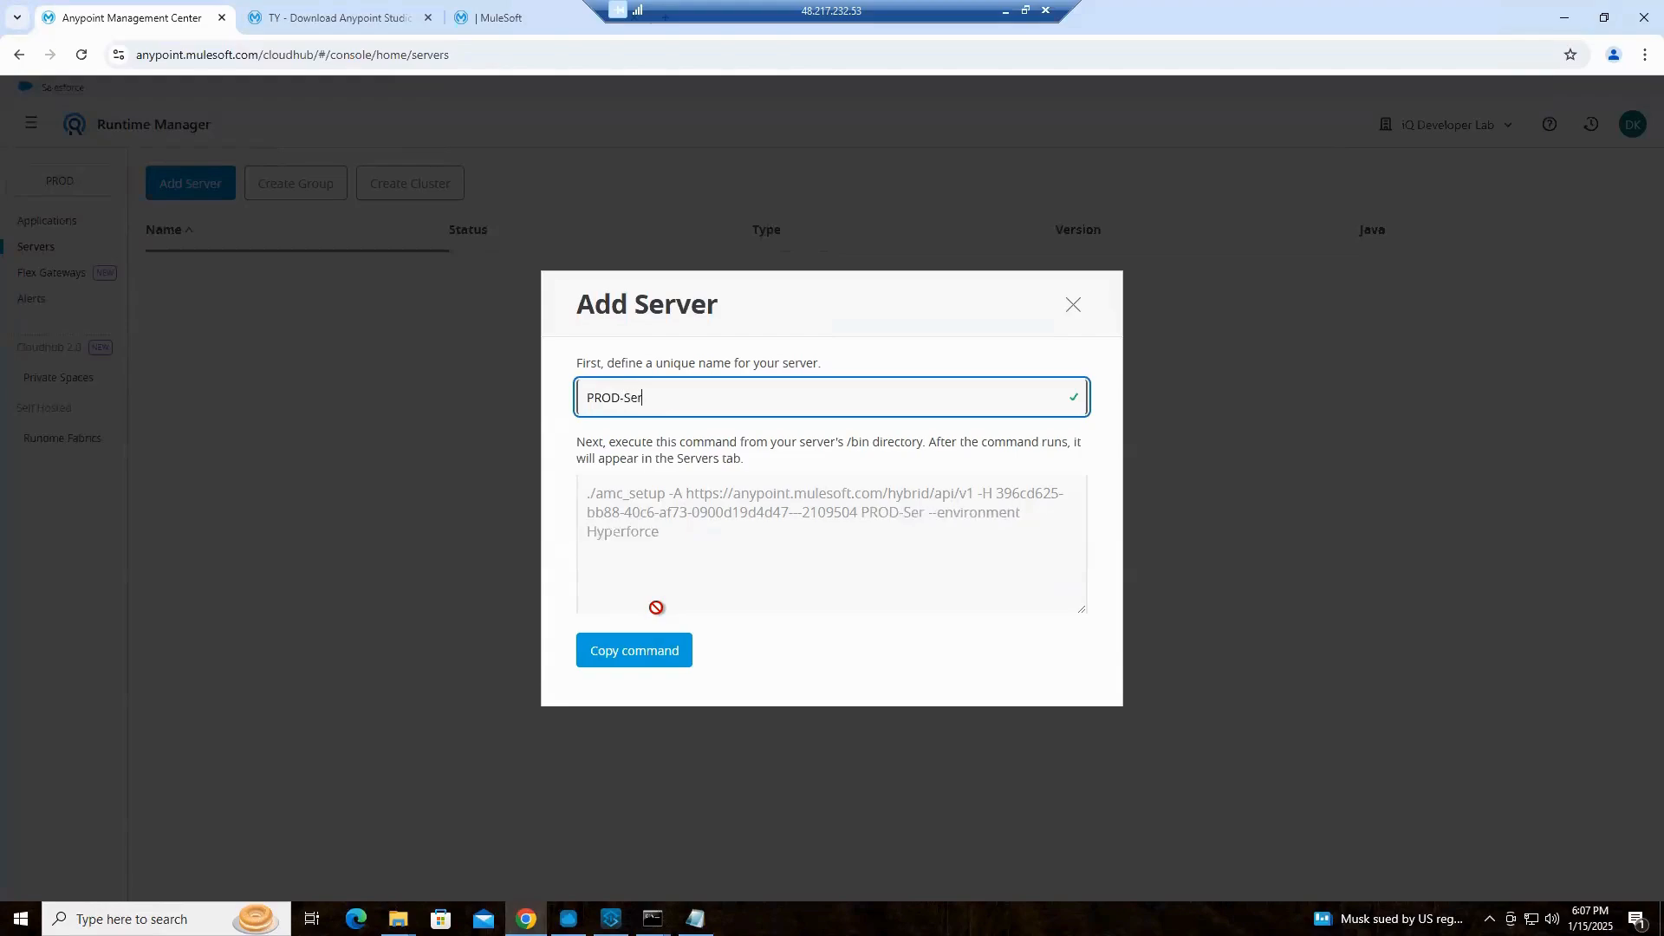
type("ver-Node")
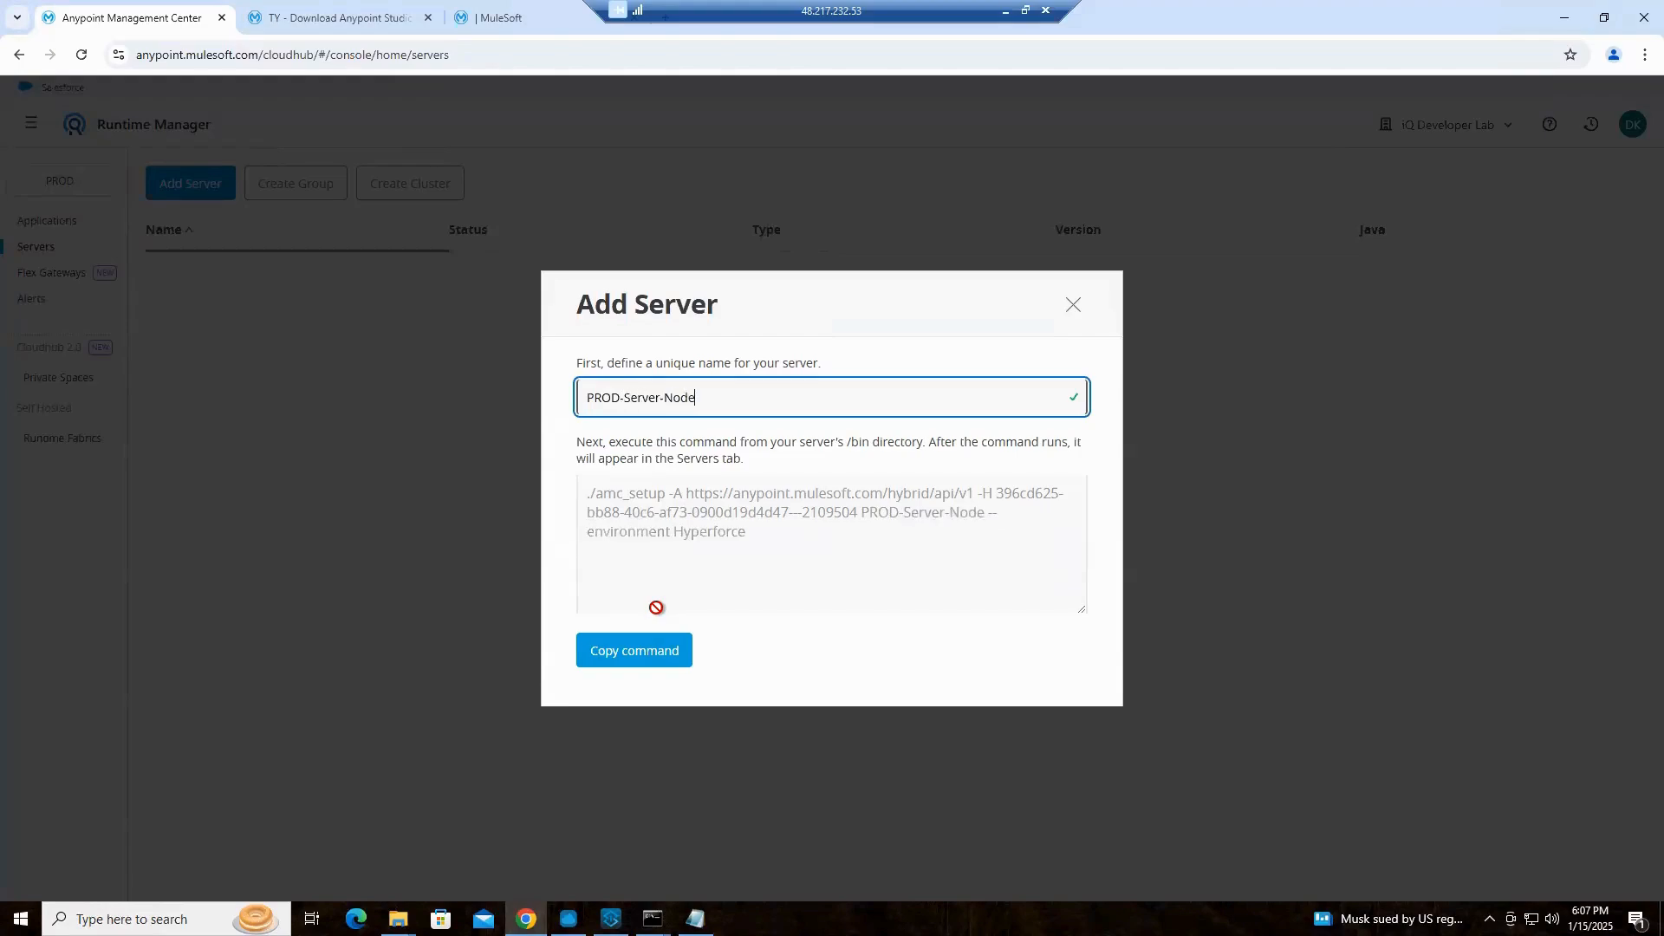
type("-1")
left_click(637, 666)
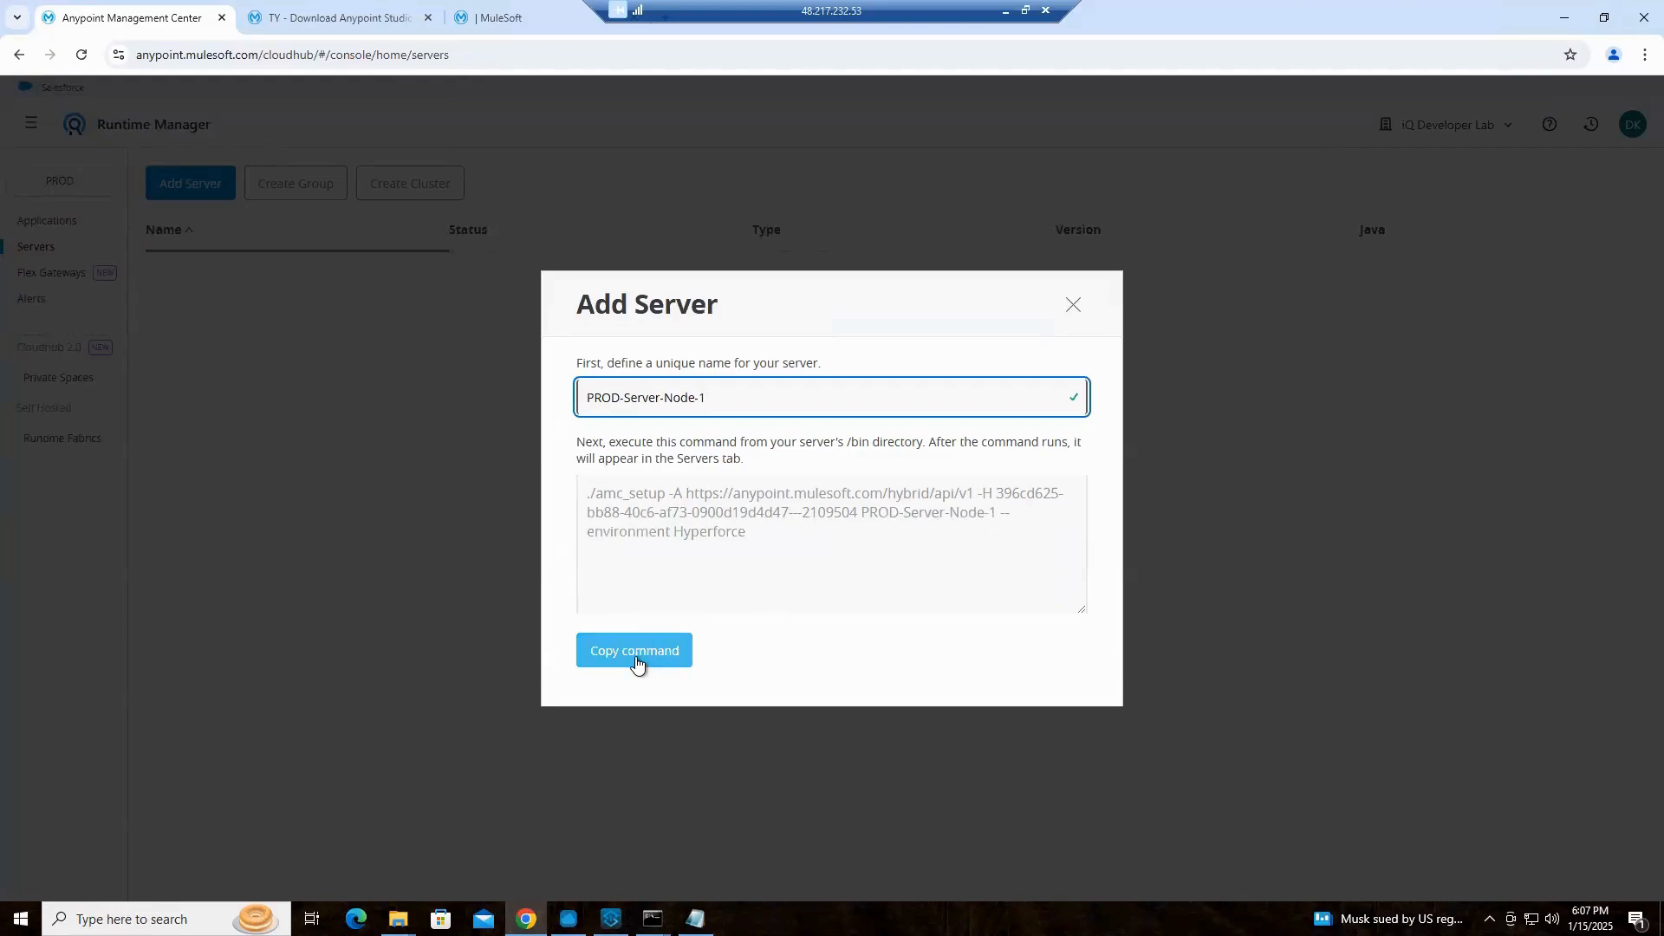
left_click(635, 663)
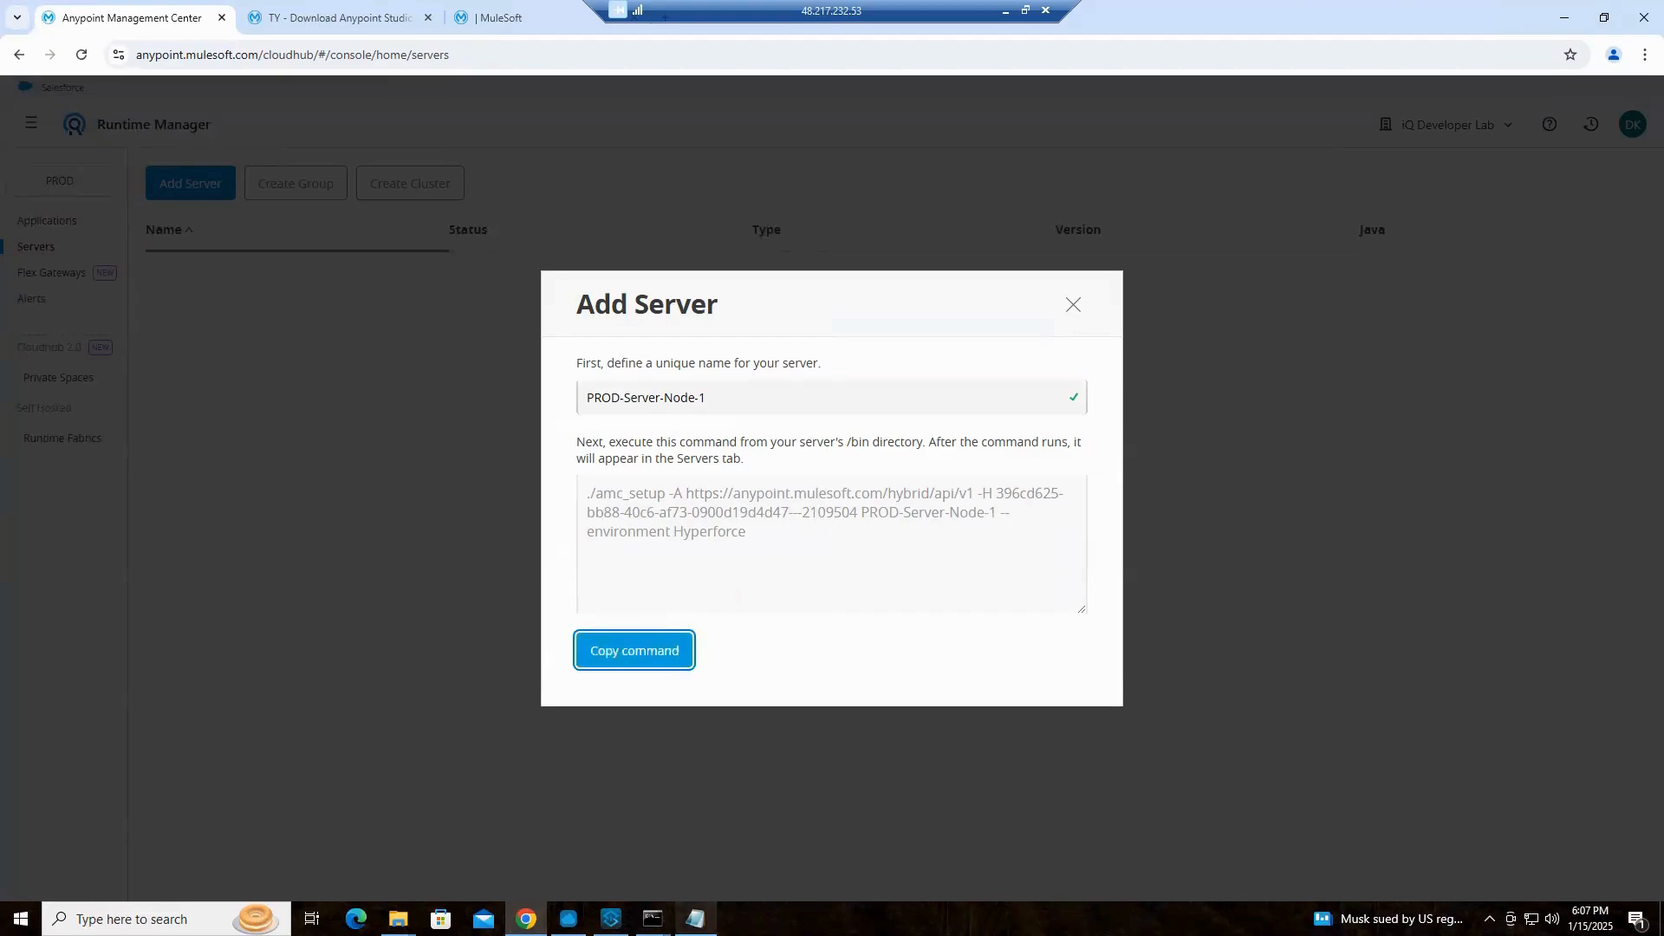
Bring up the mcia-app1 log in Notepad and close it
left_click(696, 918)
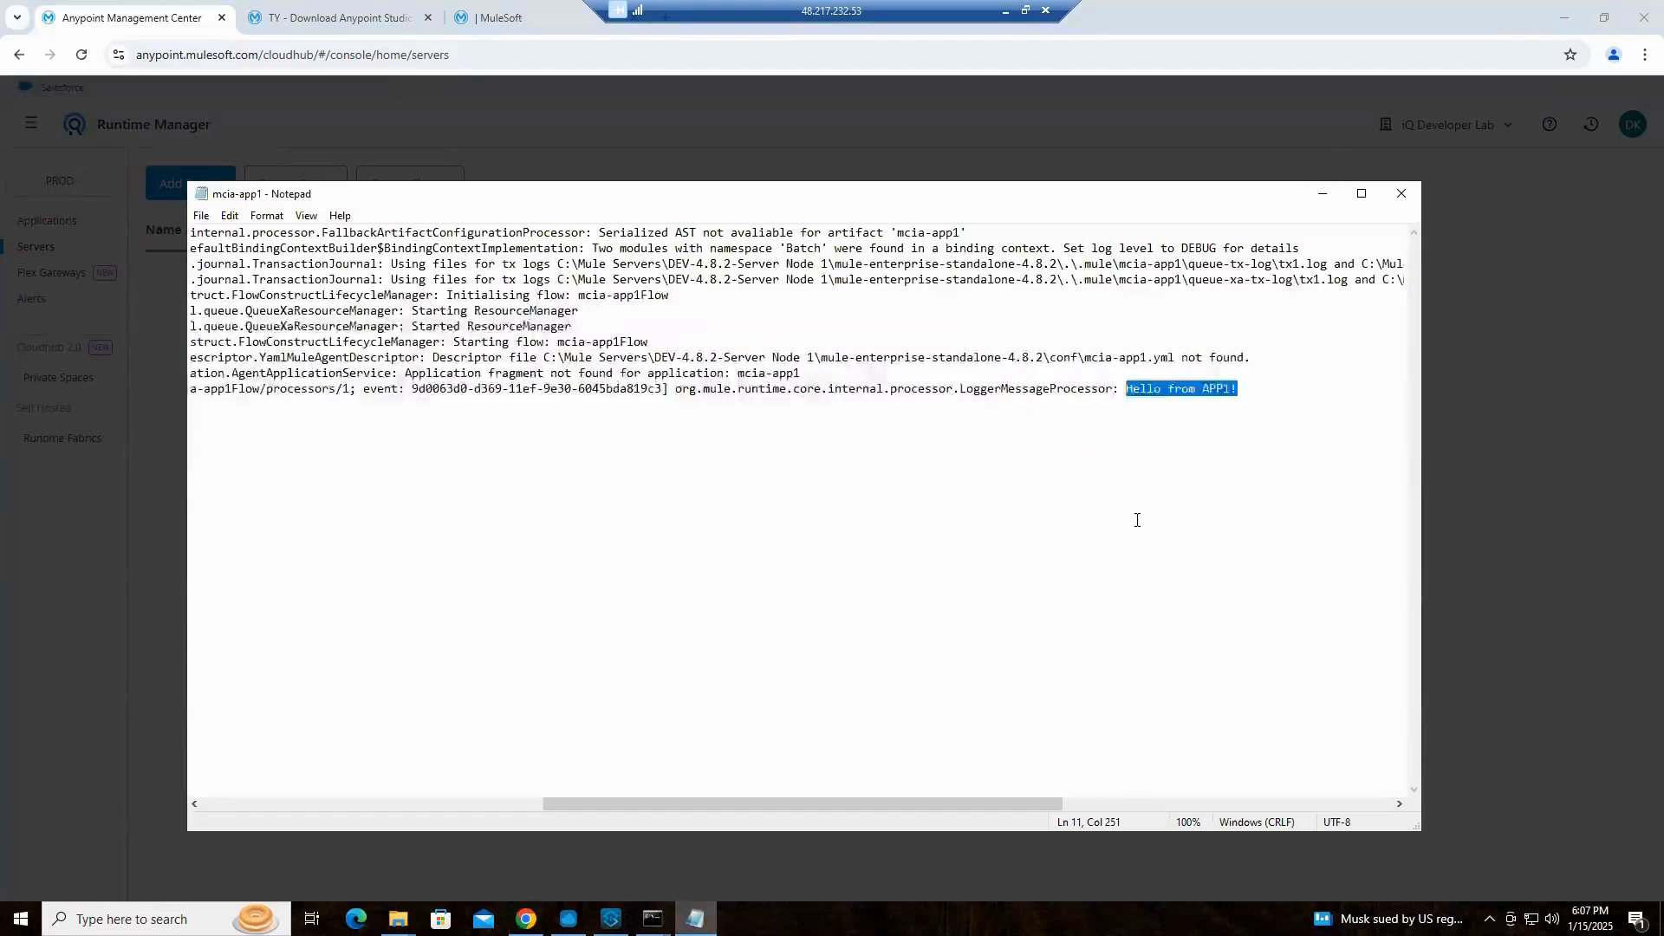
left_click(1404, 199)
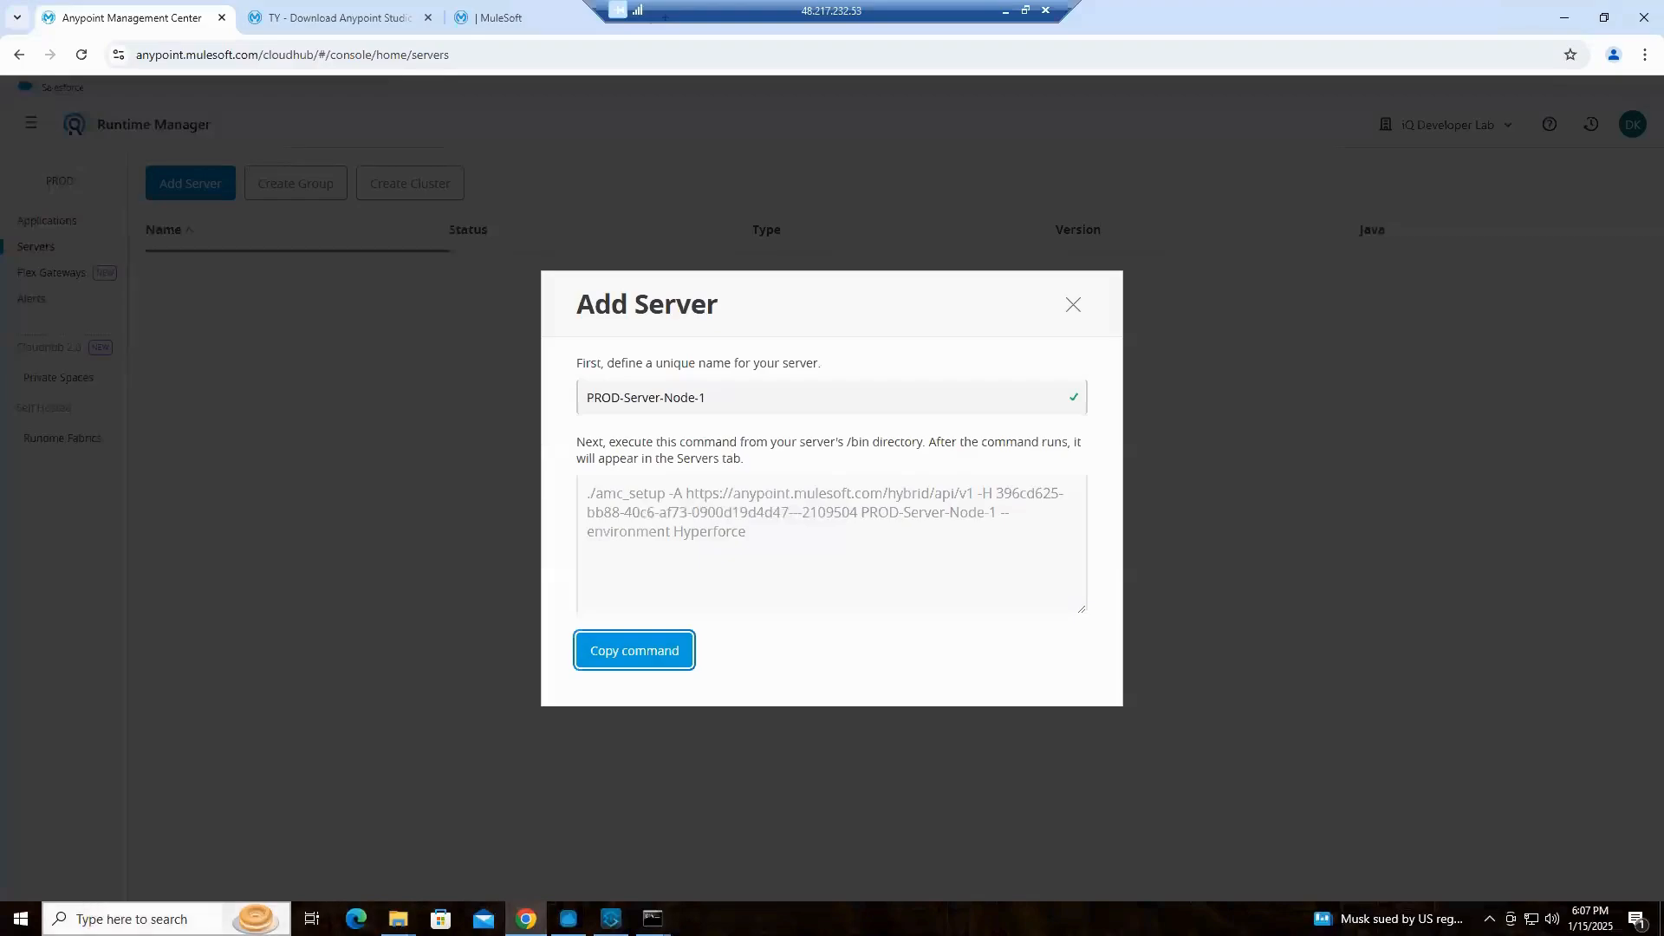
Open a new Notepad document and paste the copied amc_setup command with its registration token into it
right_click(179, 919)
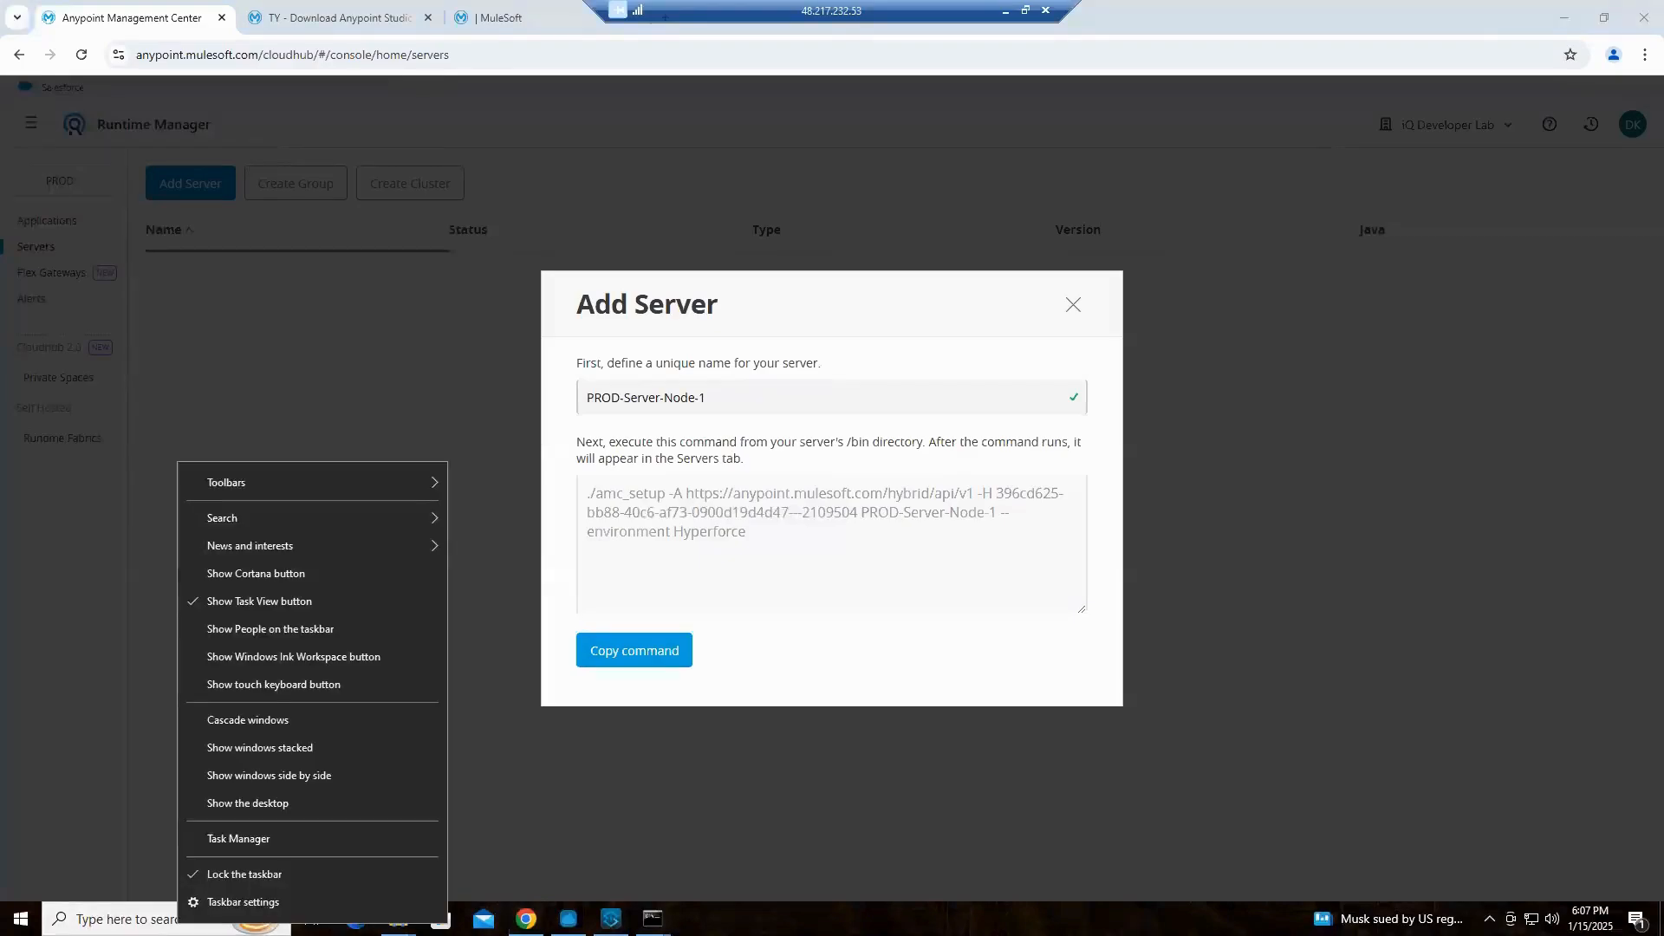
left_click(172, 916)
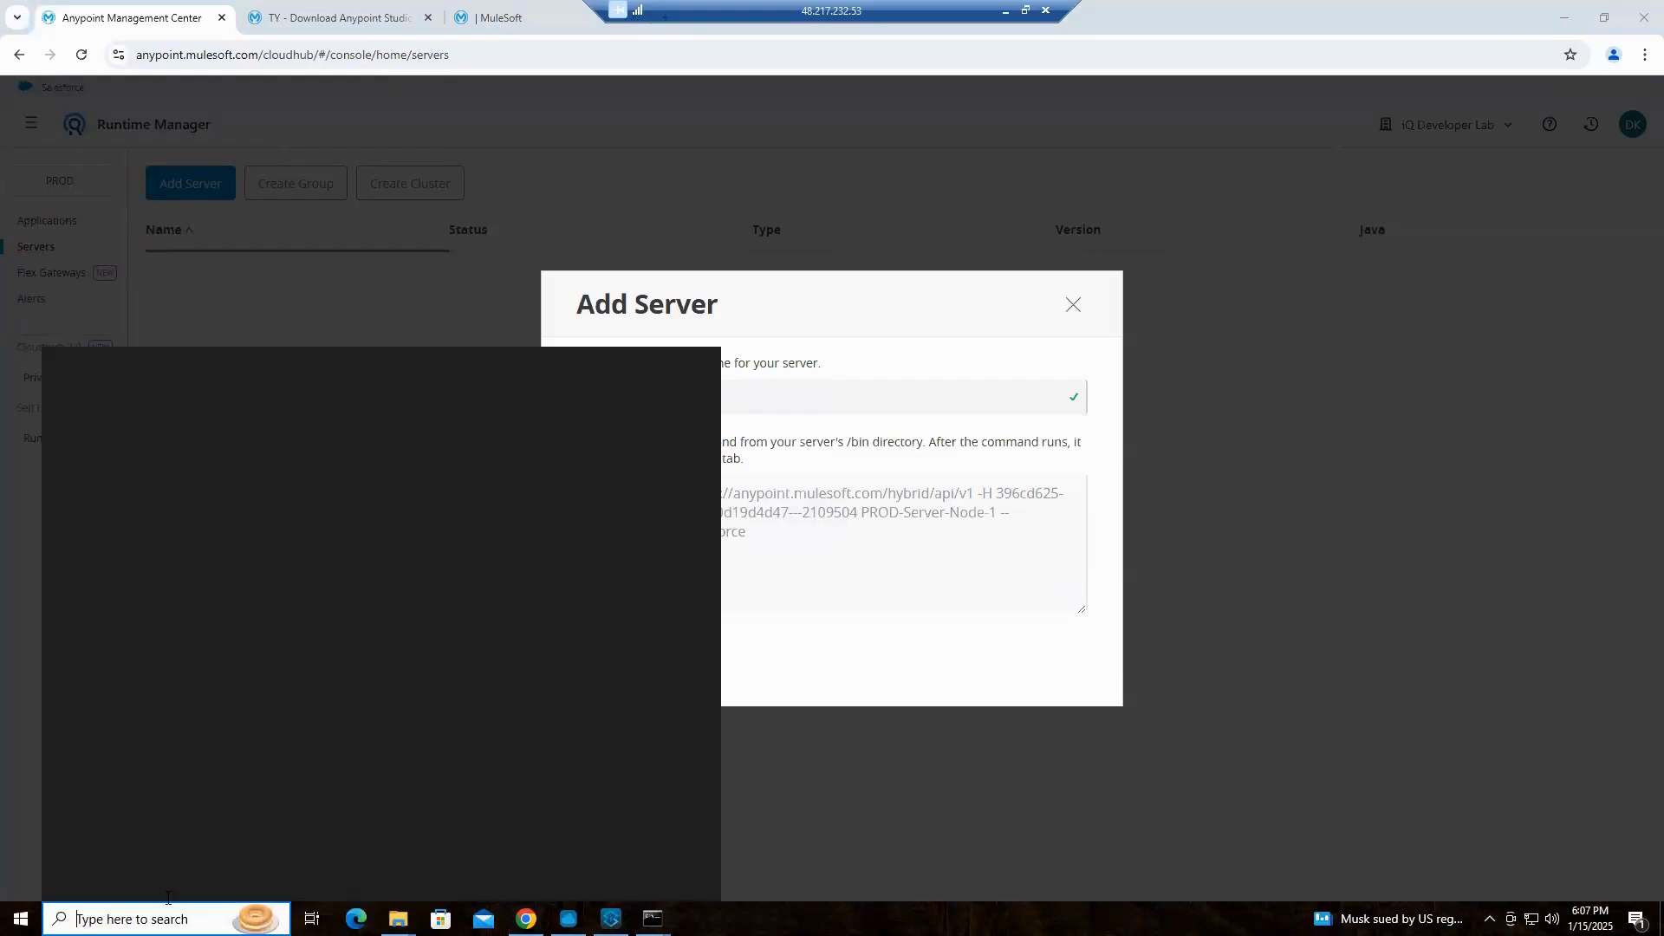
type("note")
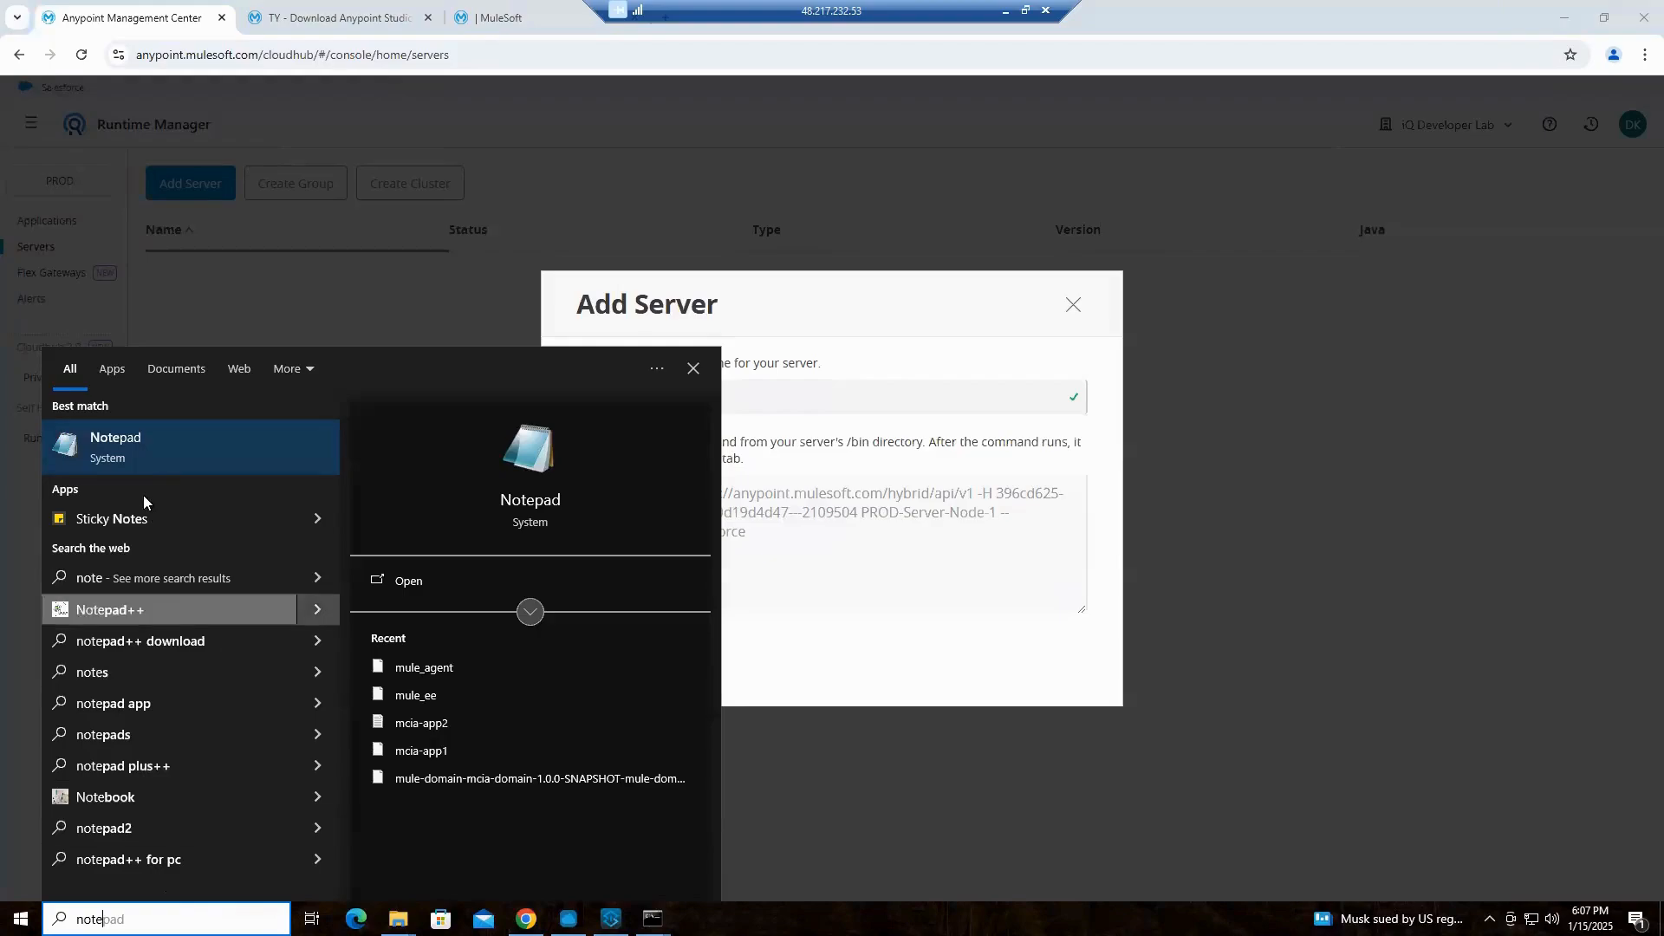
left_click(136, 453)
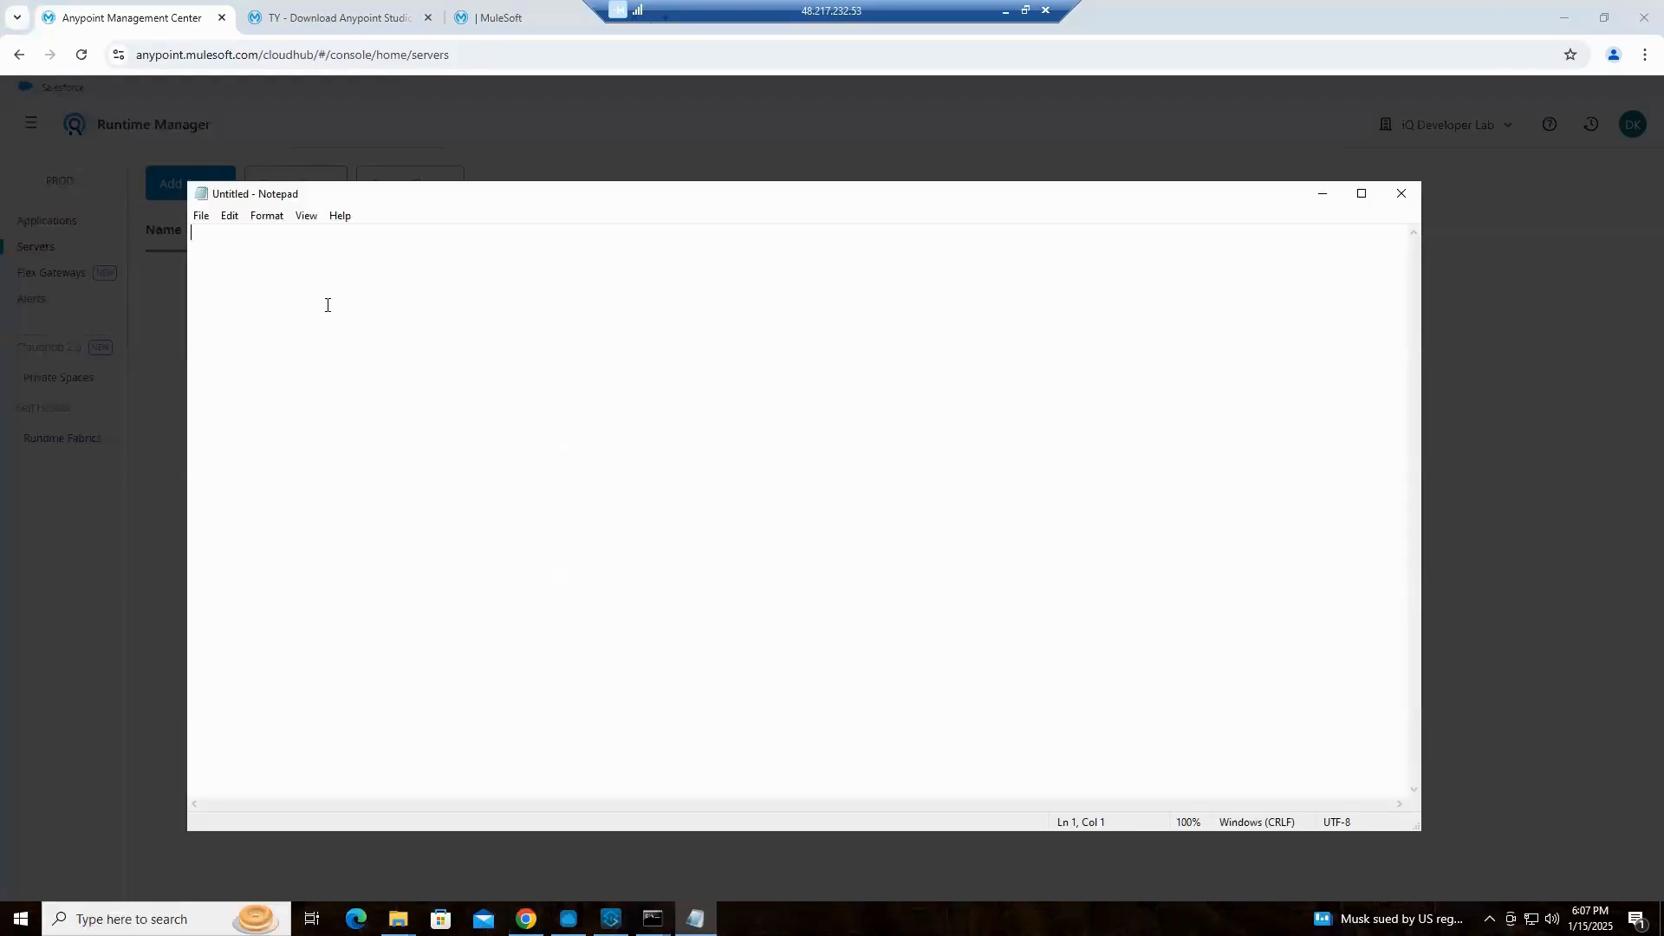
right_click(327, 305)
left_click(372, 378)
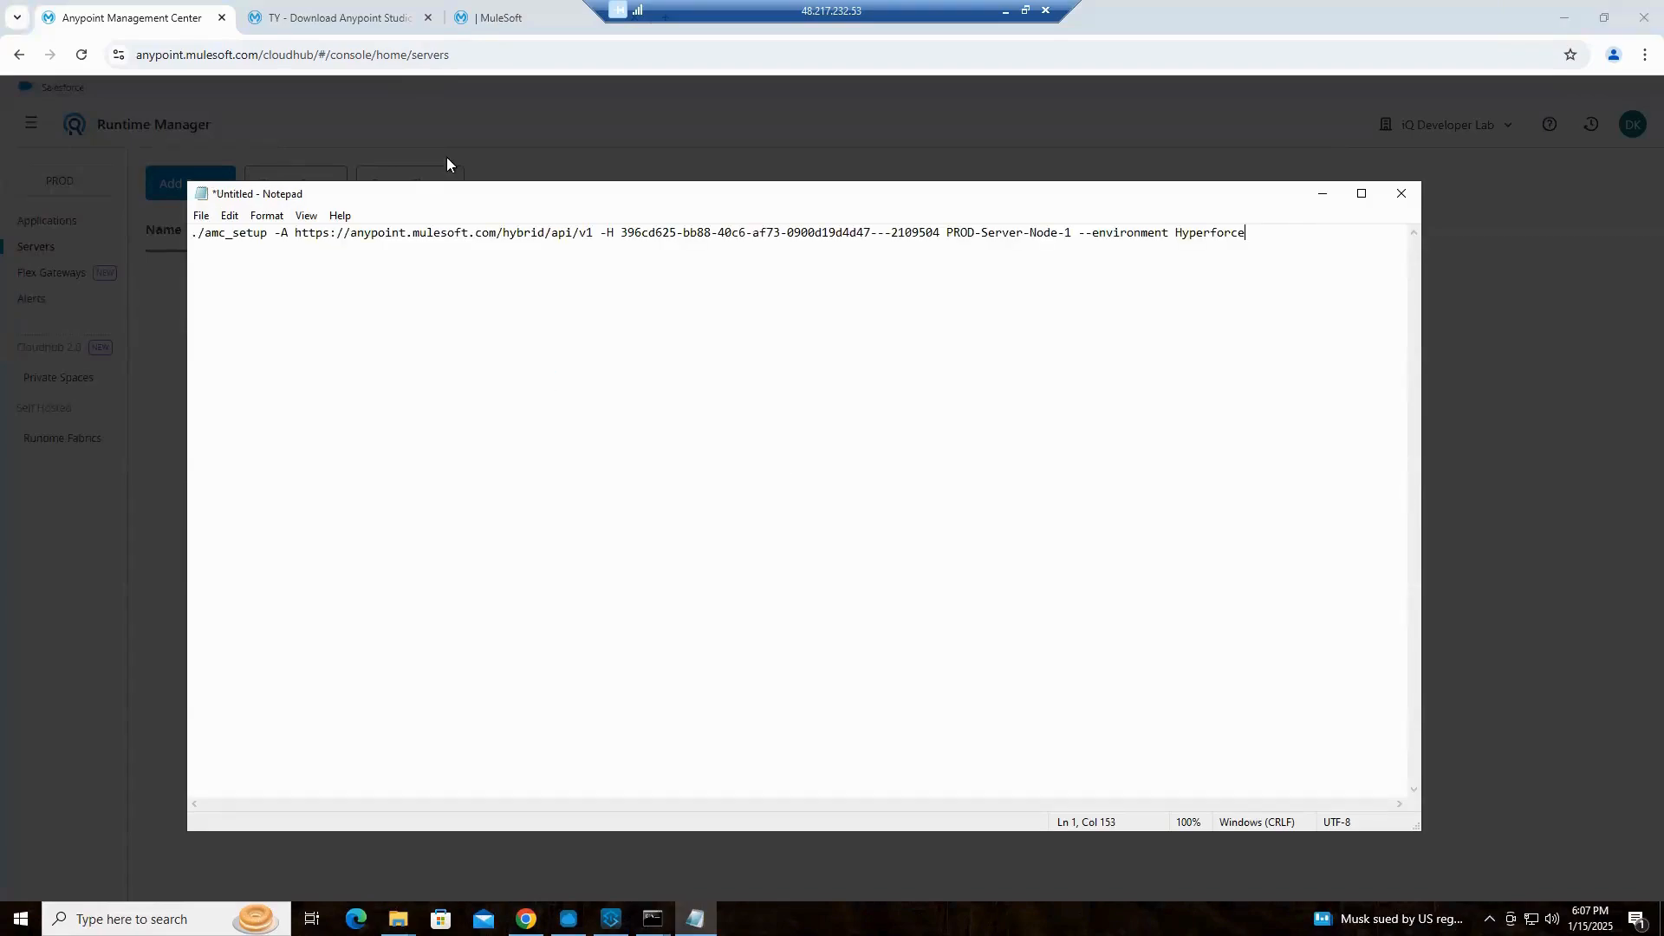
Remove the leading "./" from the pasted amc_setup command and copy the whole line
left_click_drag(203, 233, 191, 232)
key("BackSpace")
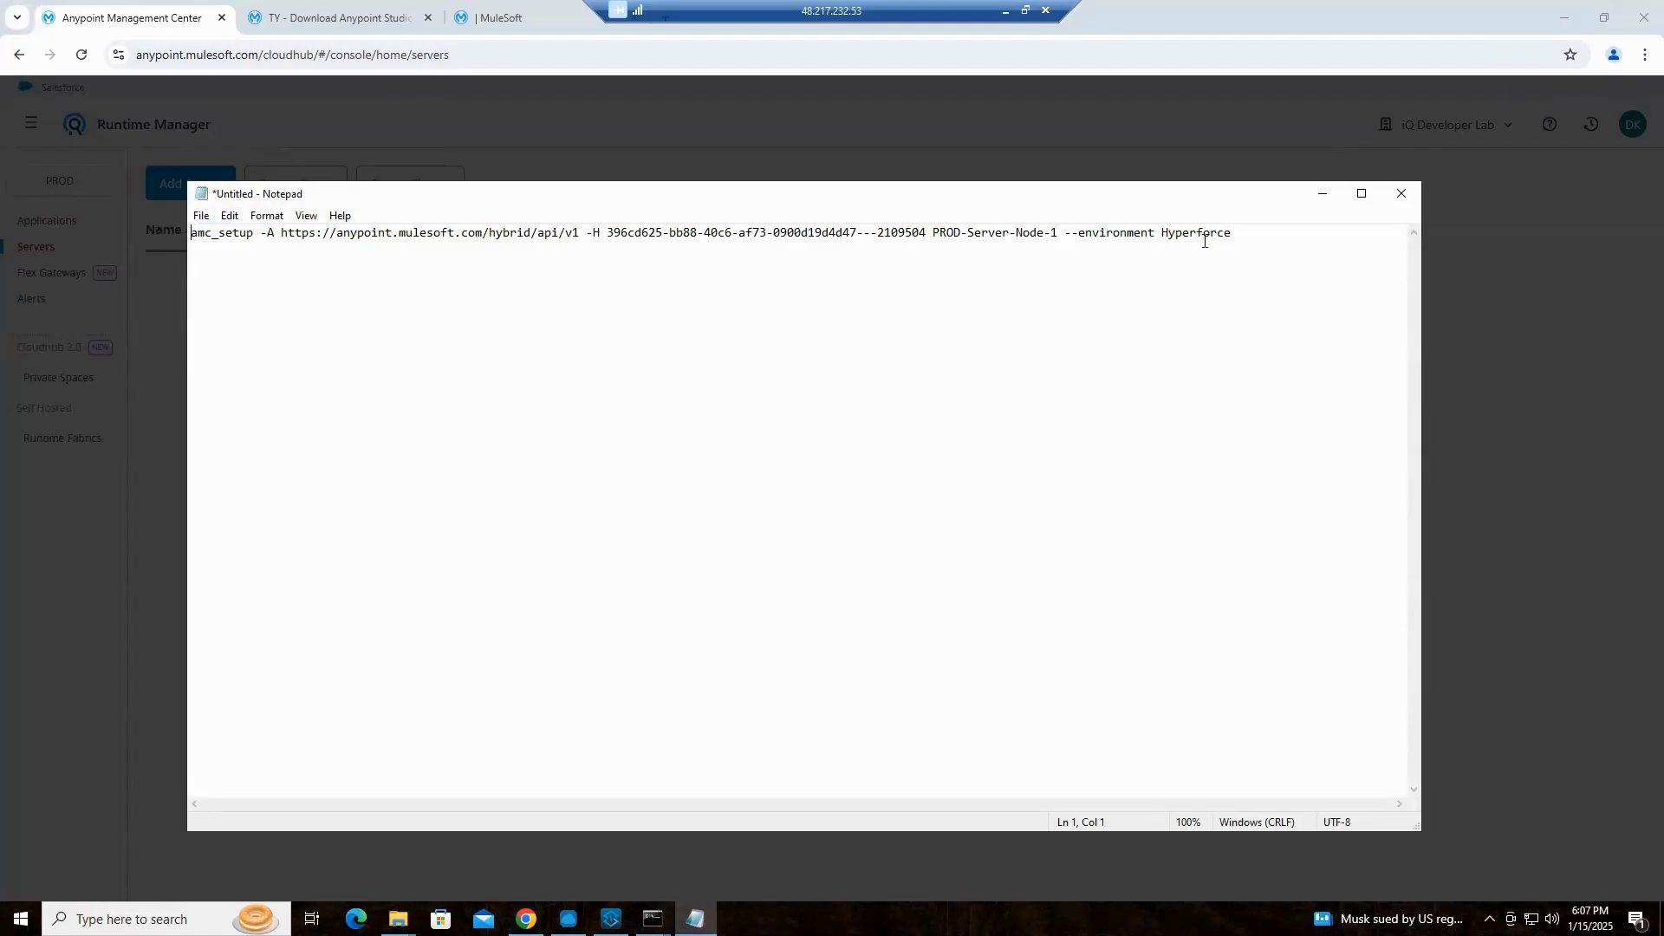
key("ctrl+a")
key("ctrl+c")
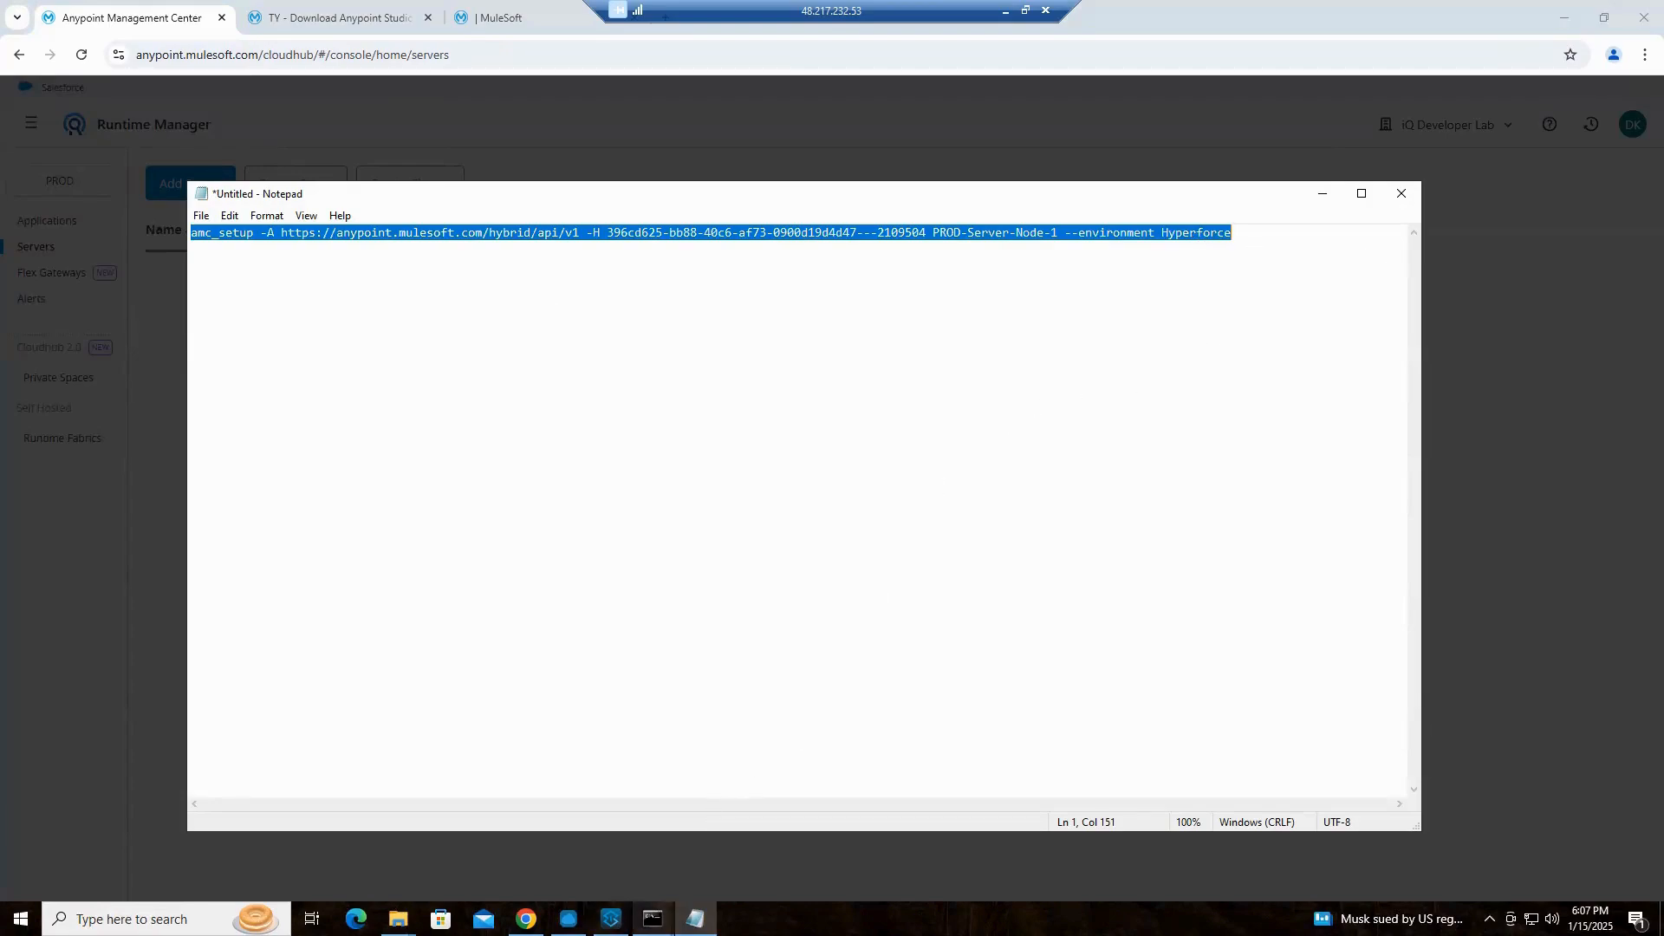
Run the edited amc_setup command with its registration token in the PROD Server Node 1 console's bin directory
mouse_move(652, 919)
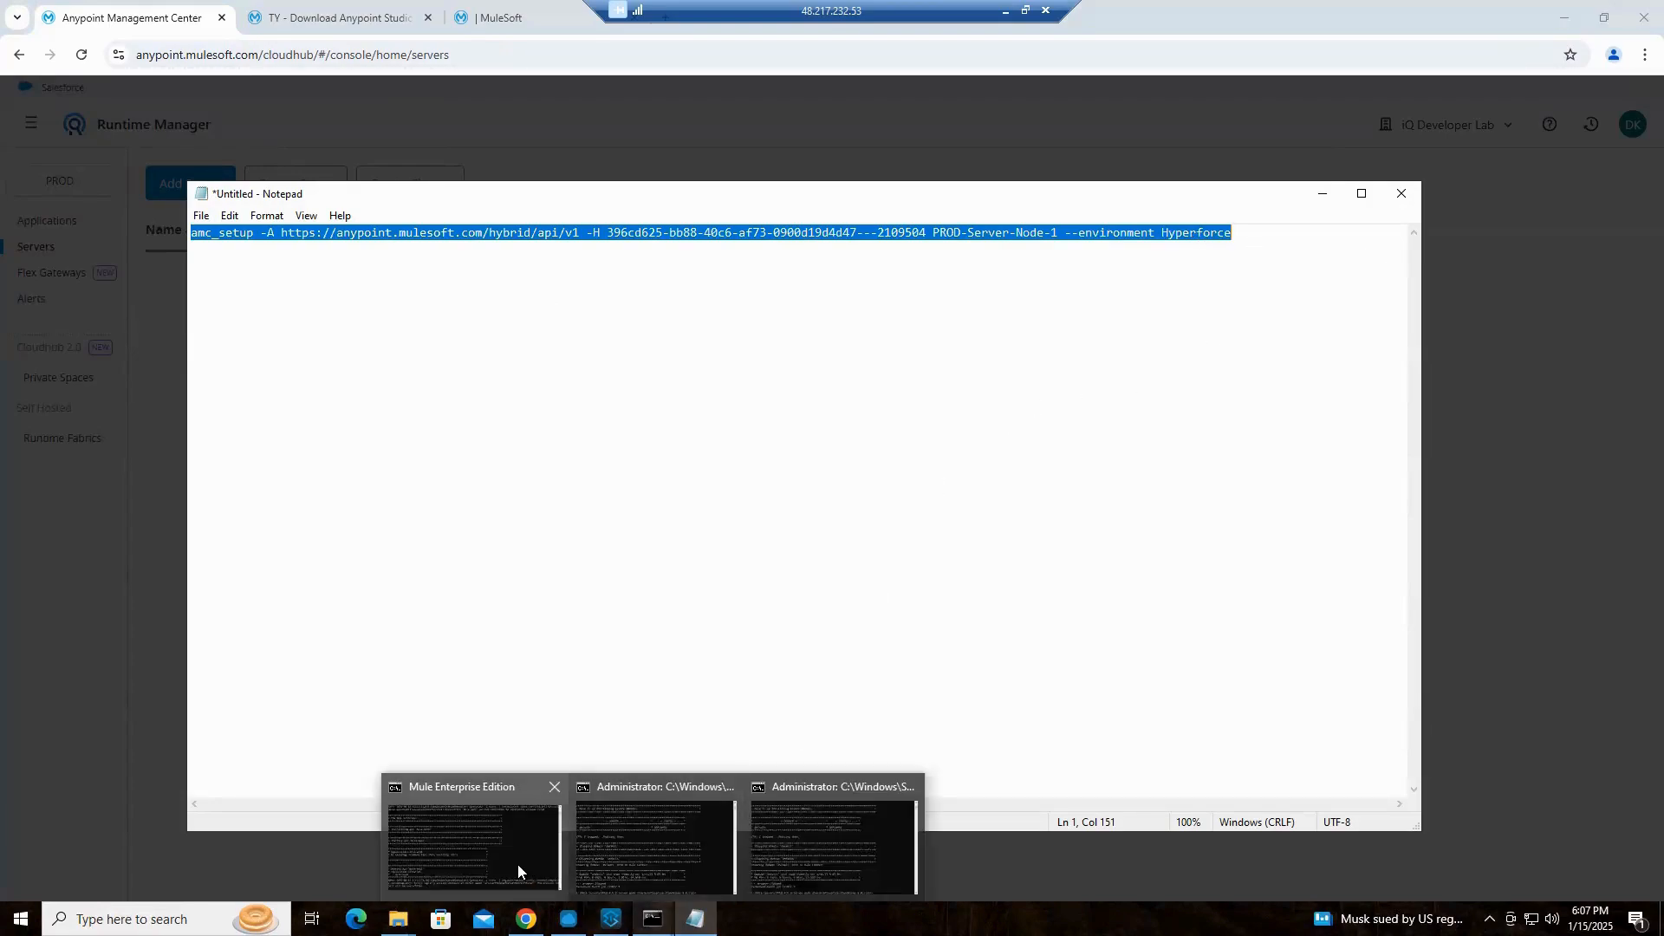
mouse_move(517, 865)
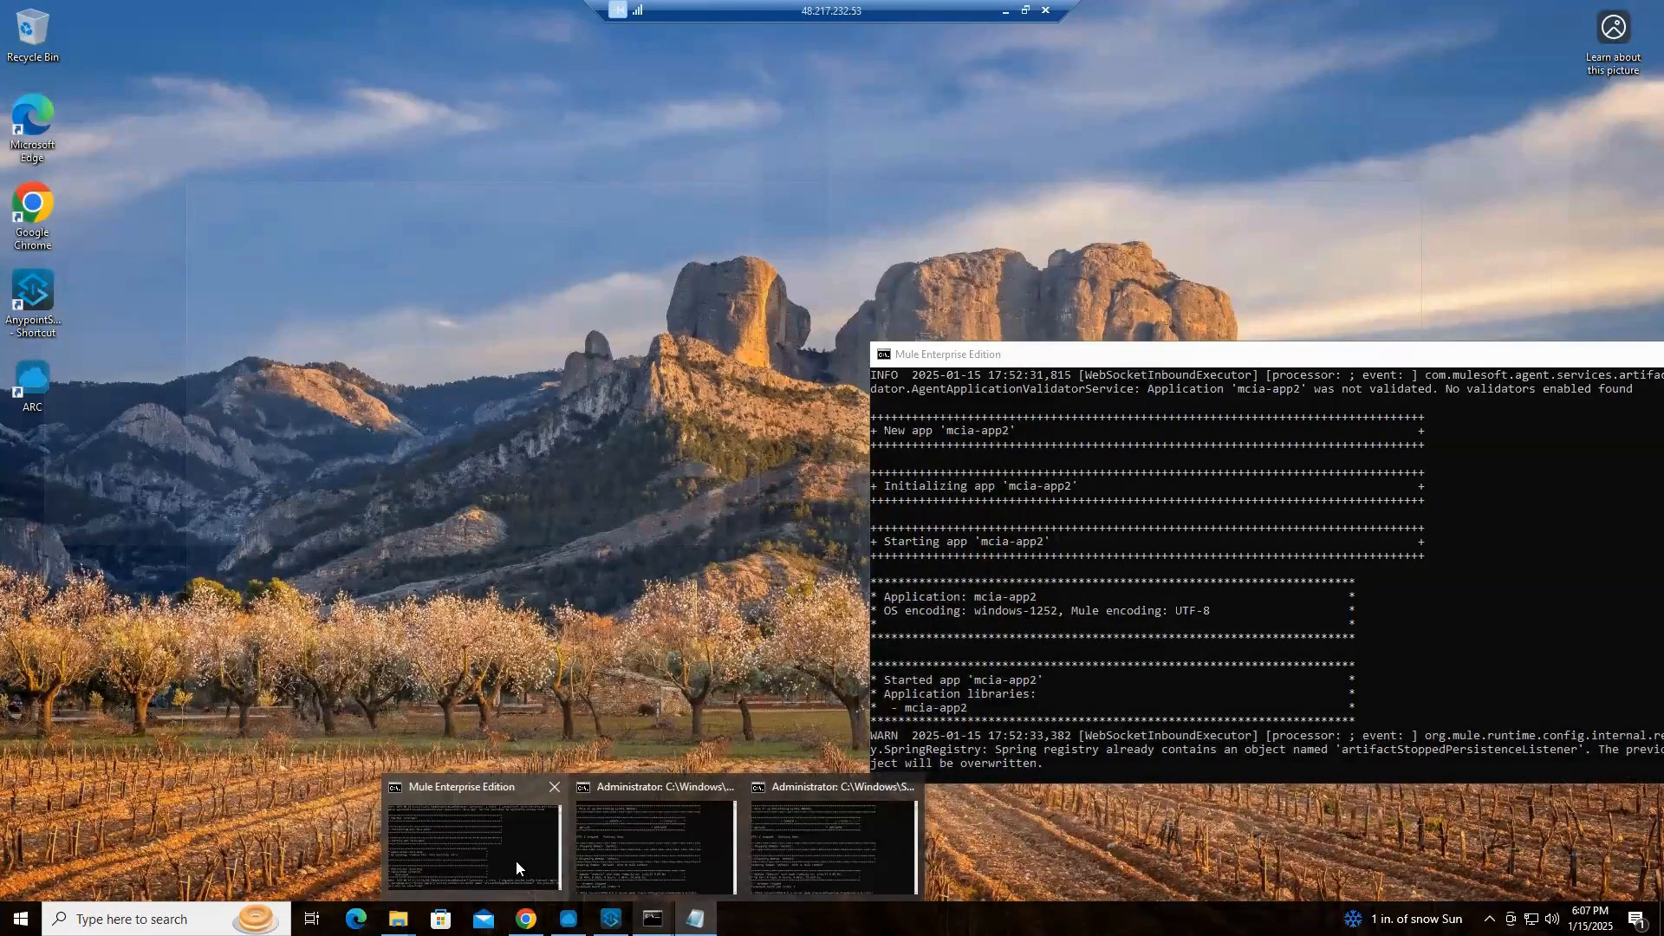
left_click(517, 860)
mouse_move(653, 919)
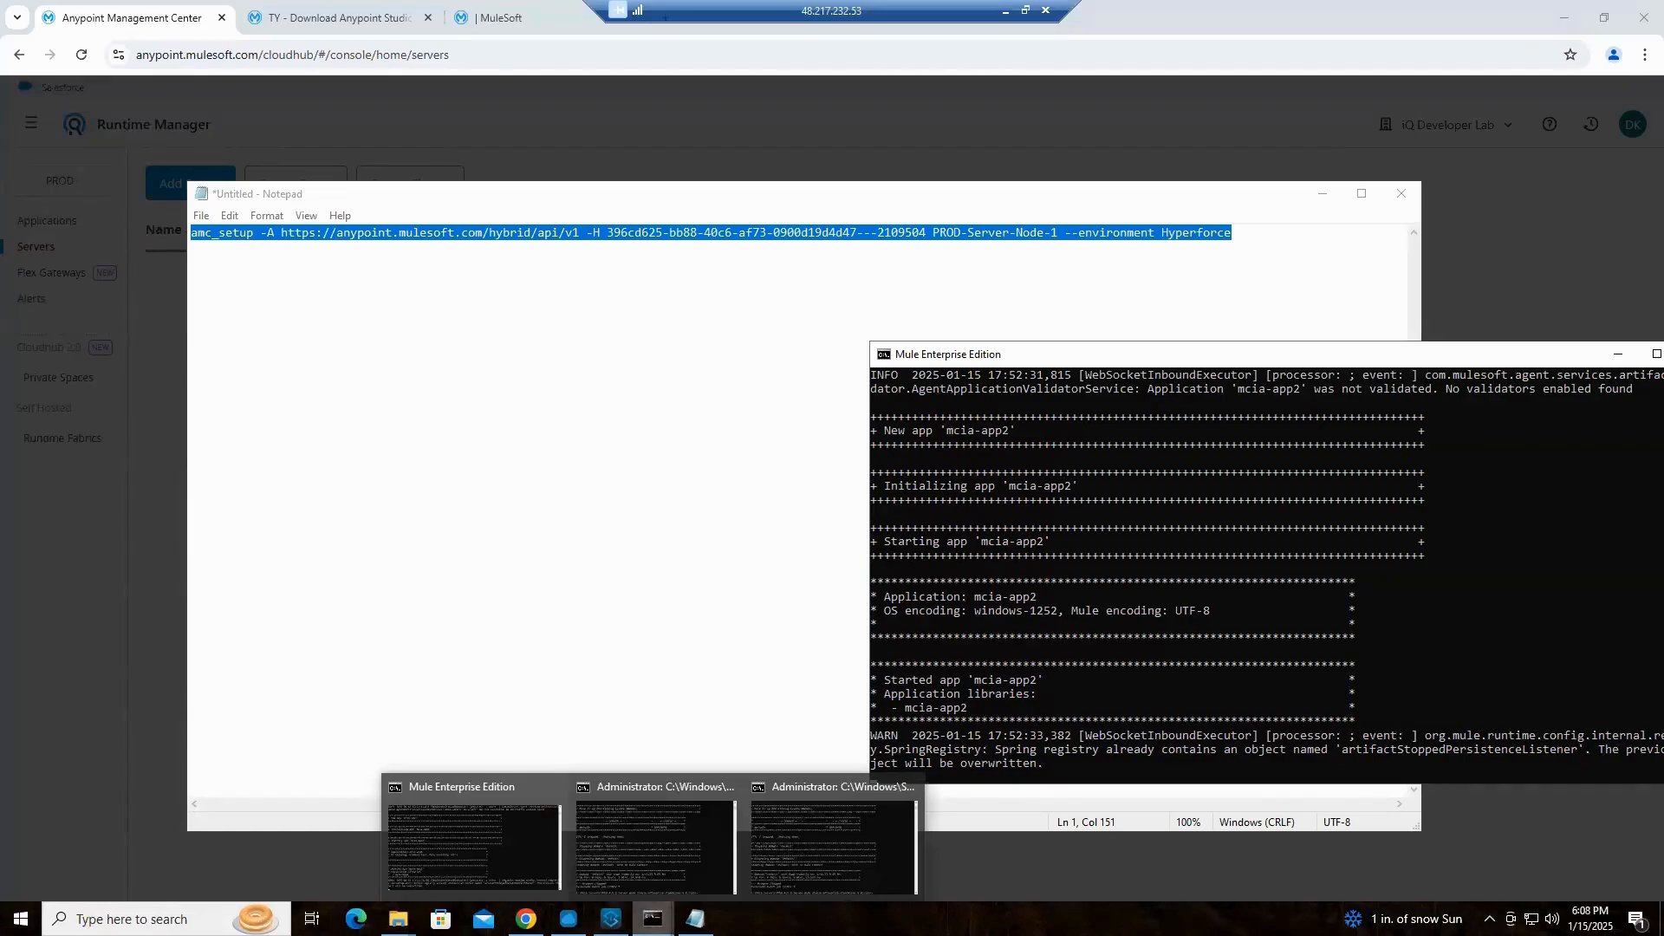
left_click(823, 851)
mouse_move(652, 919)
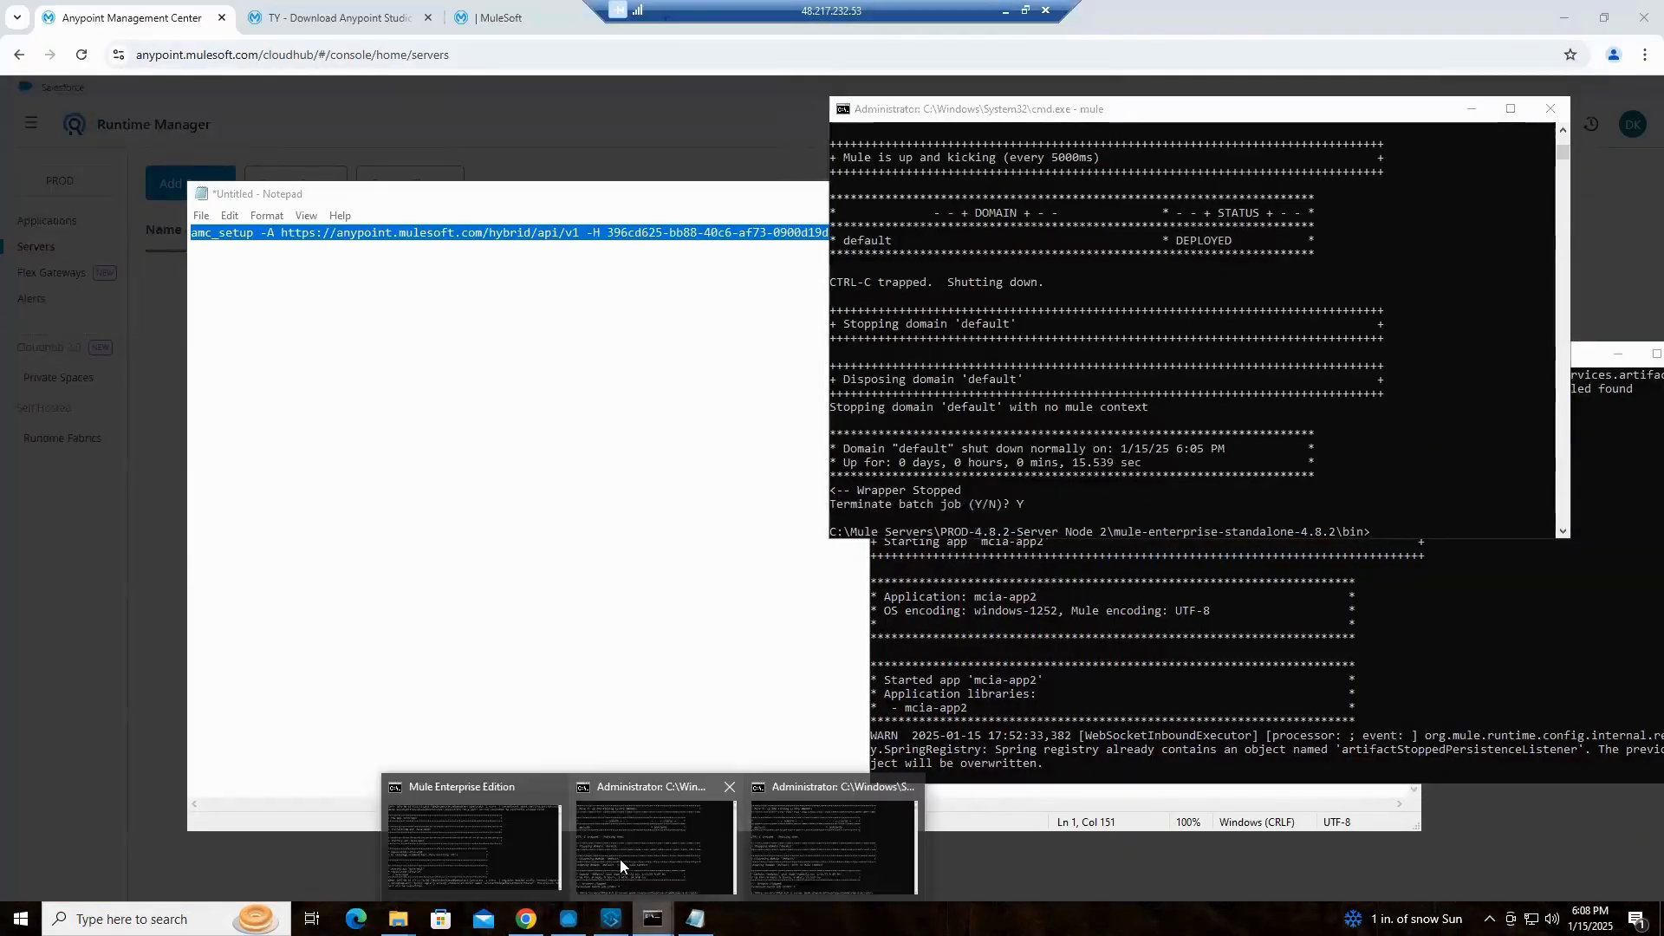
left_click(617, 866)
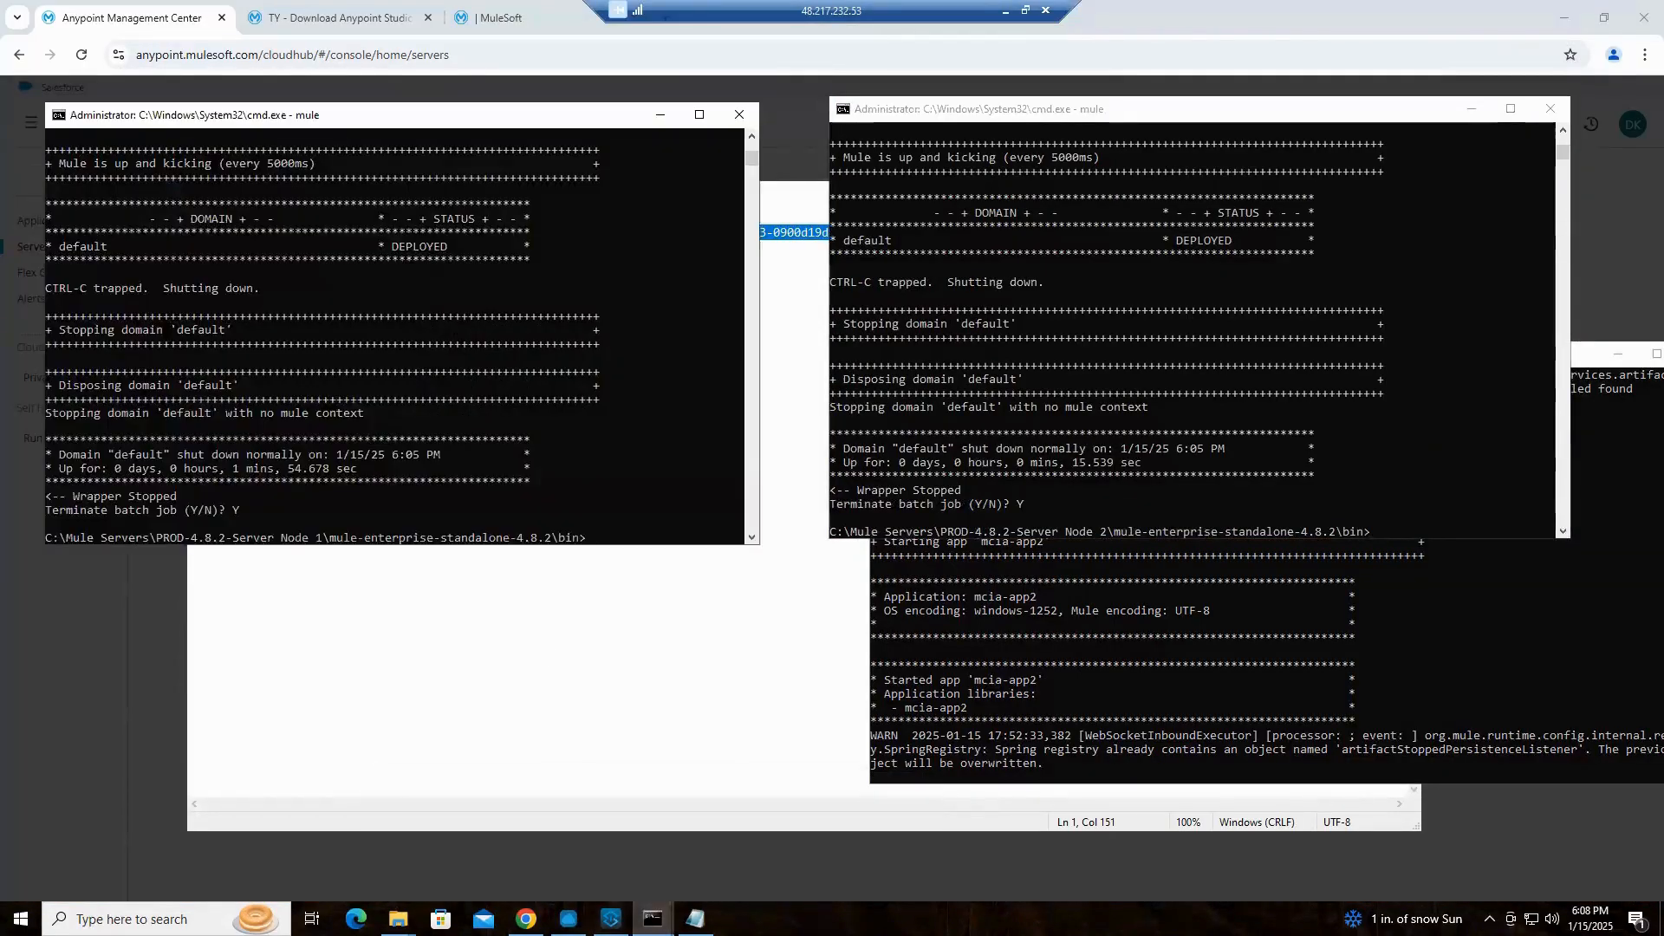
right_click(579, 542)
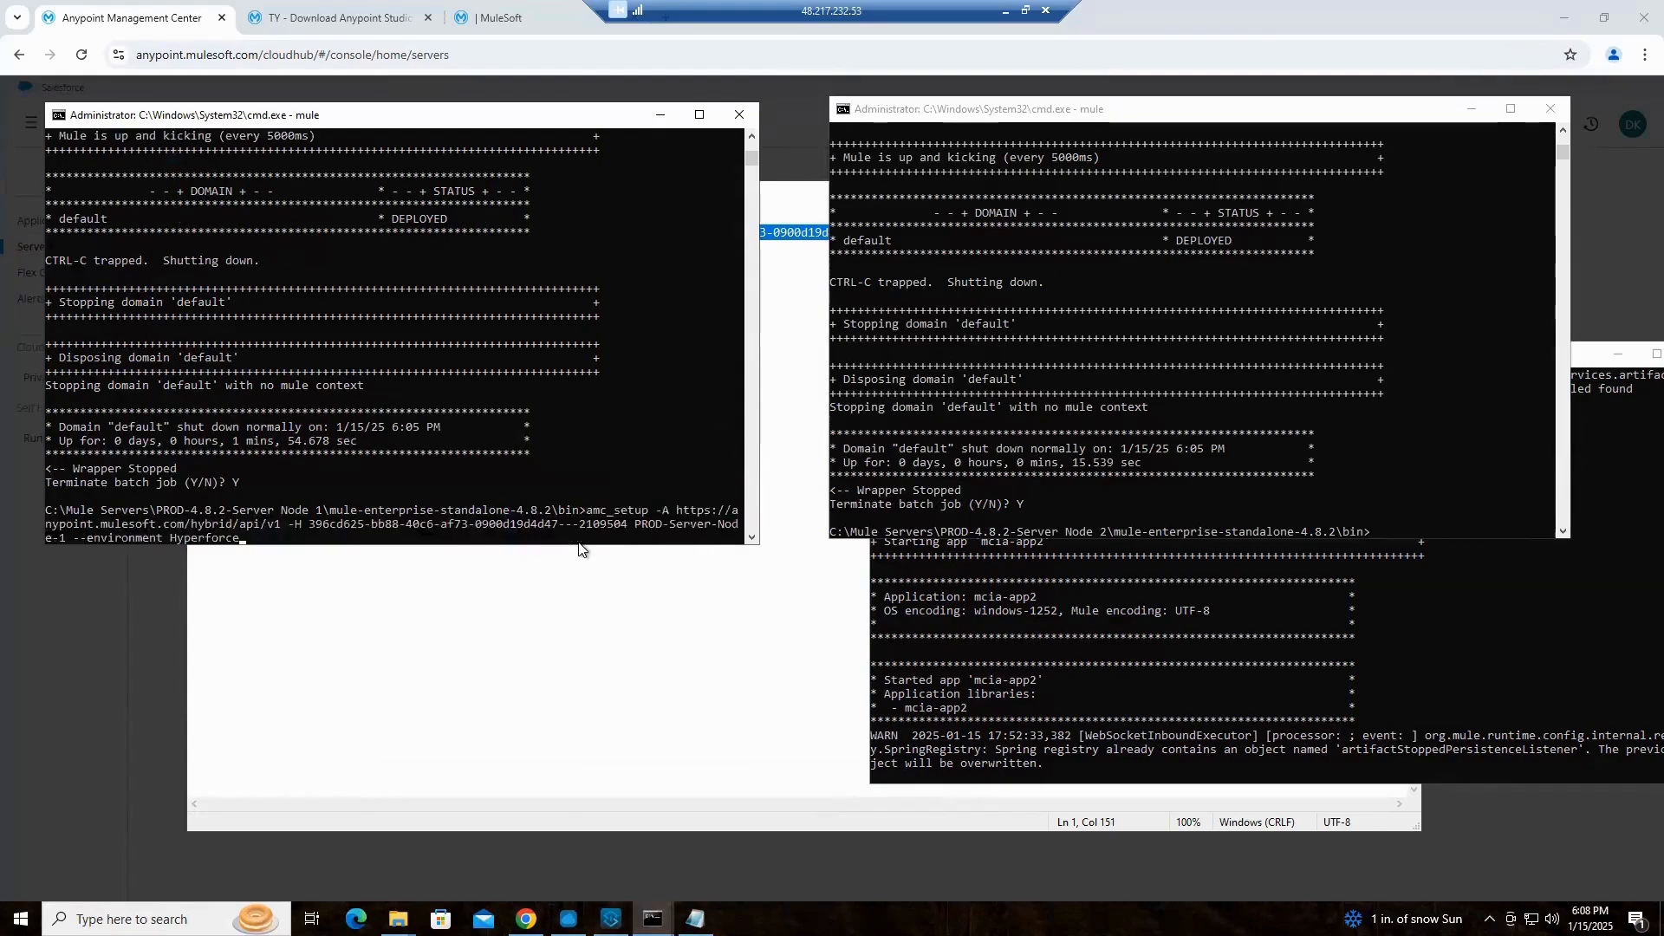
key("Return")
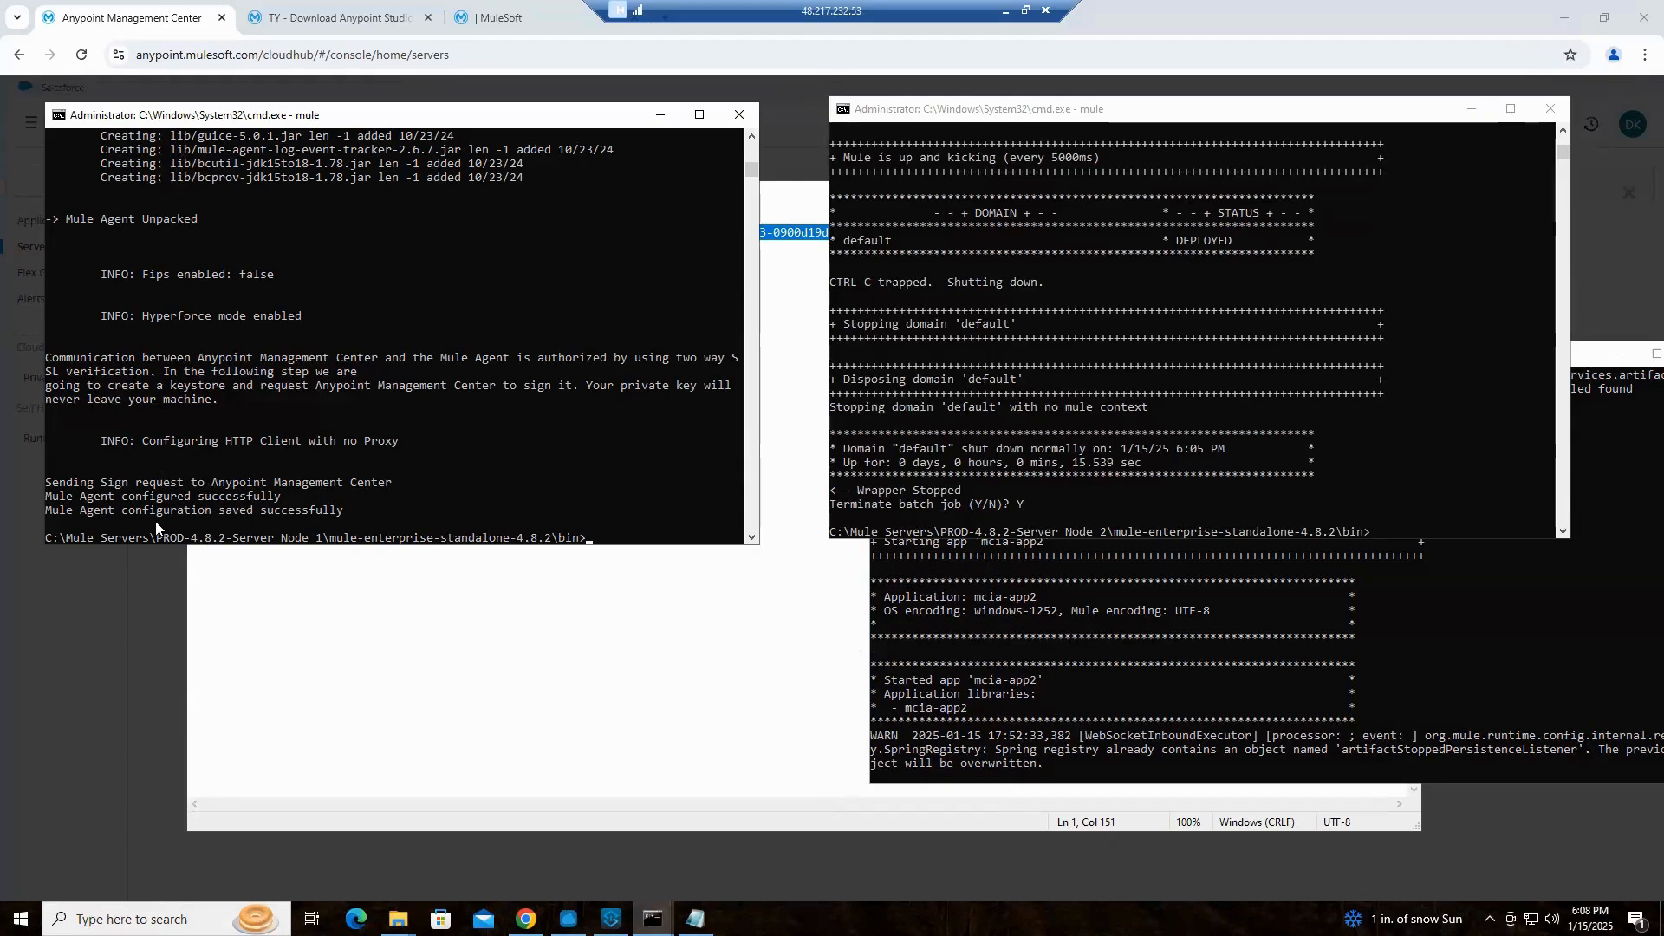
left_click(85, 513)
Switch to the Lucidchart Deployment Models document and examine the MuleAgent boxes and their connections on the Hybrid - Servers page
key("alt+Tab")
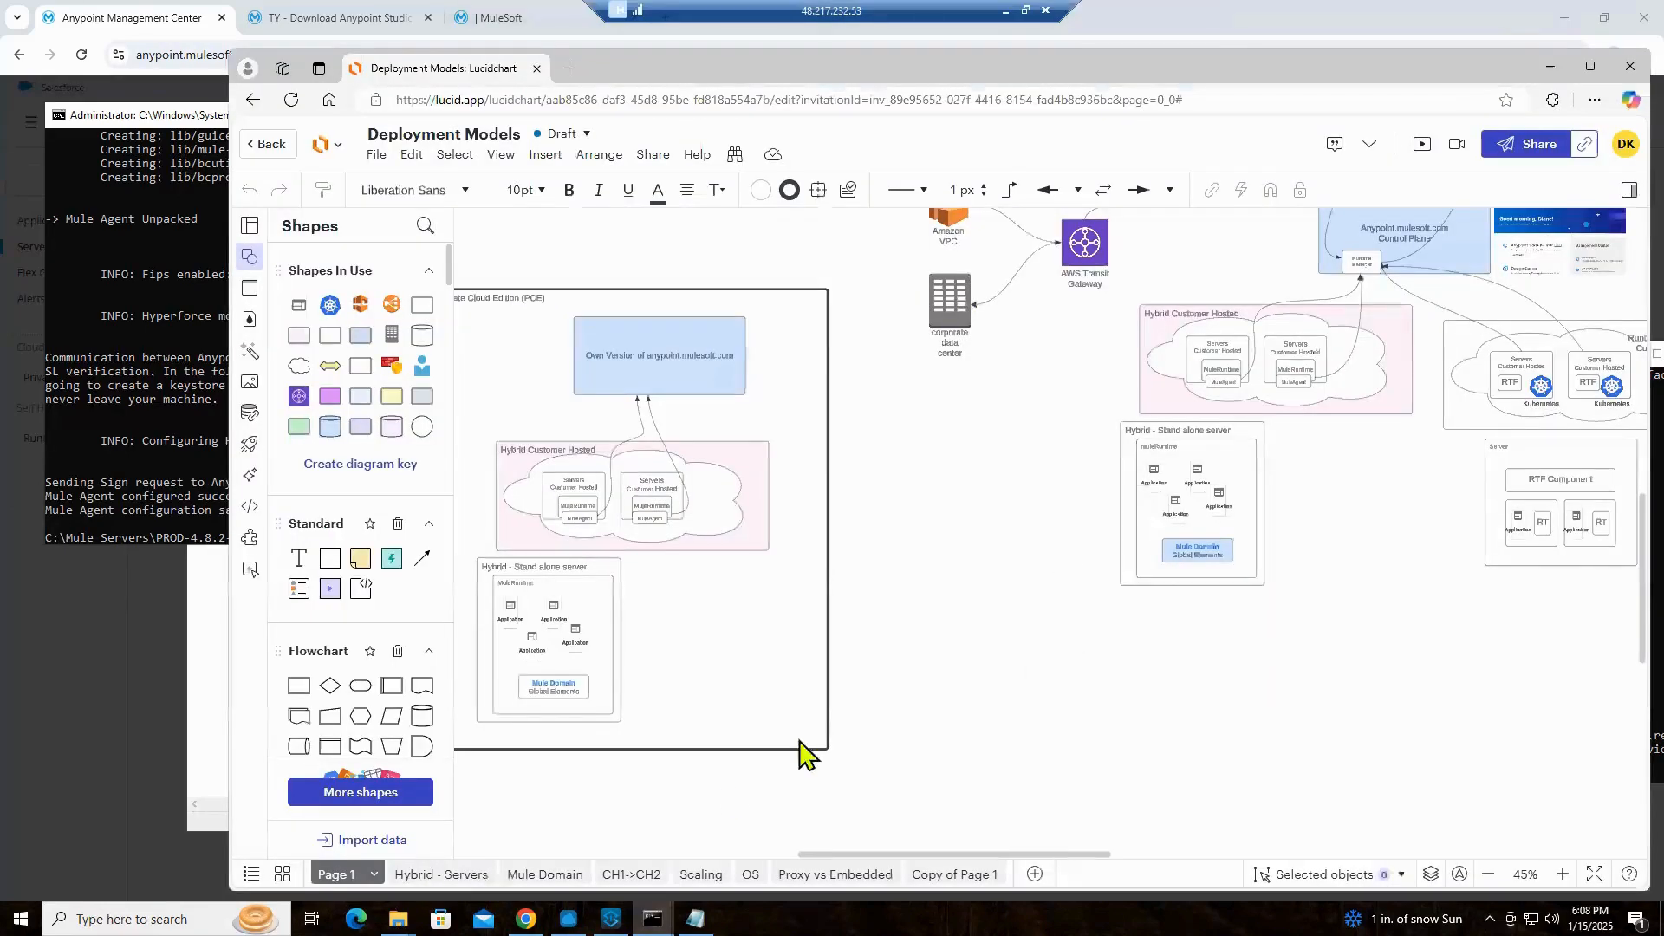
left_click(450, 877)
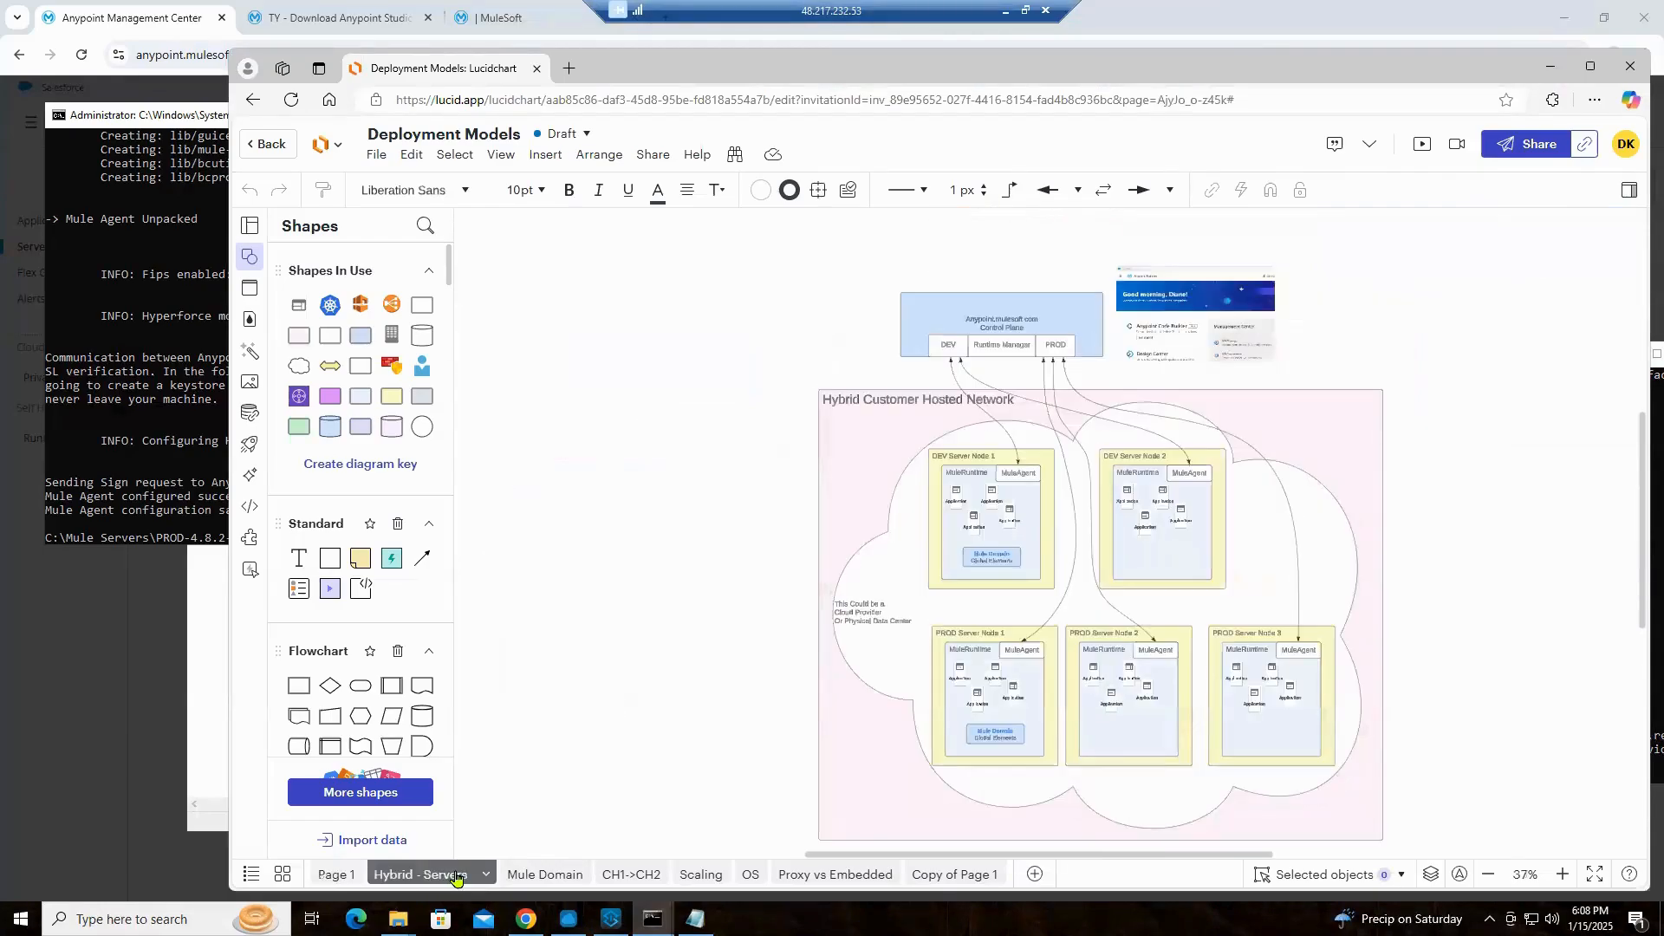
scroll(1540, 474, "up", 2)
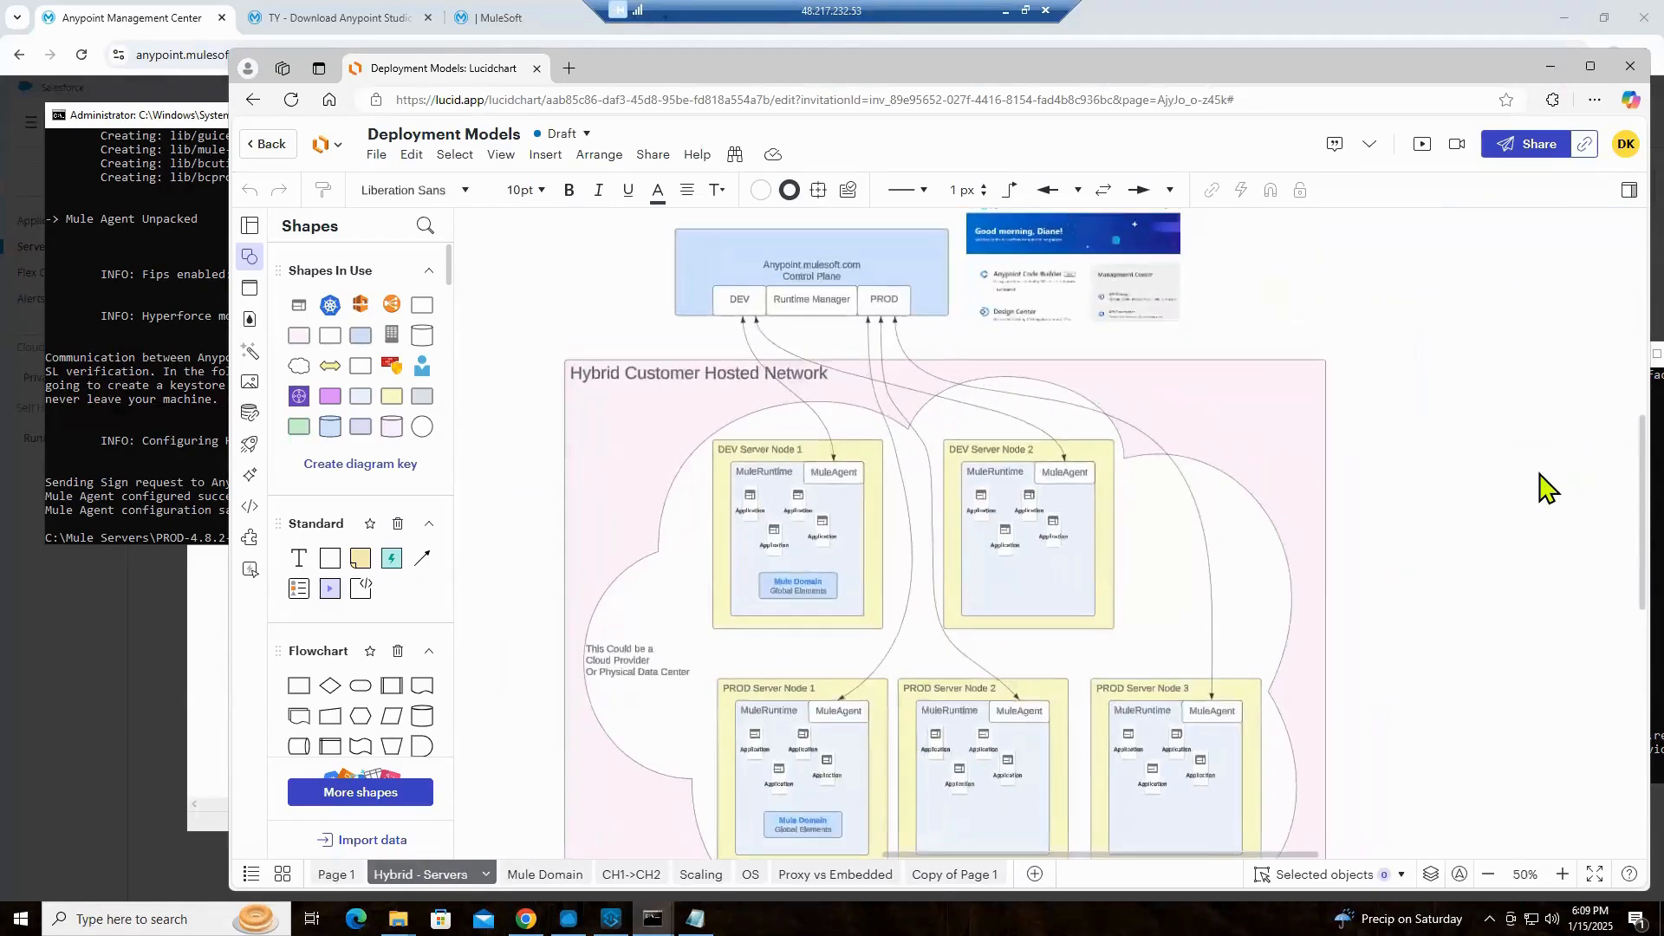
scroll(1540, 474, "up", 1)
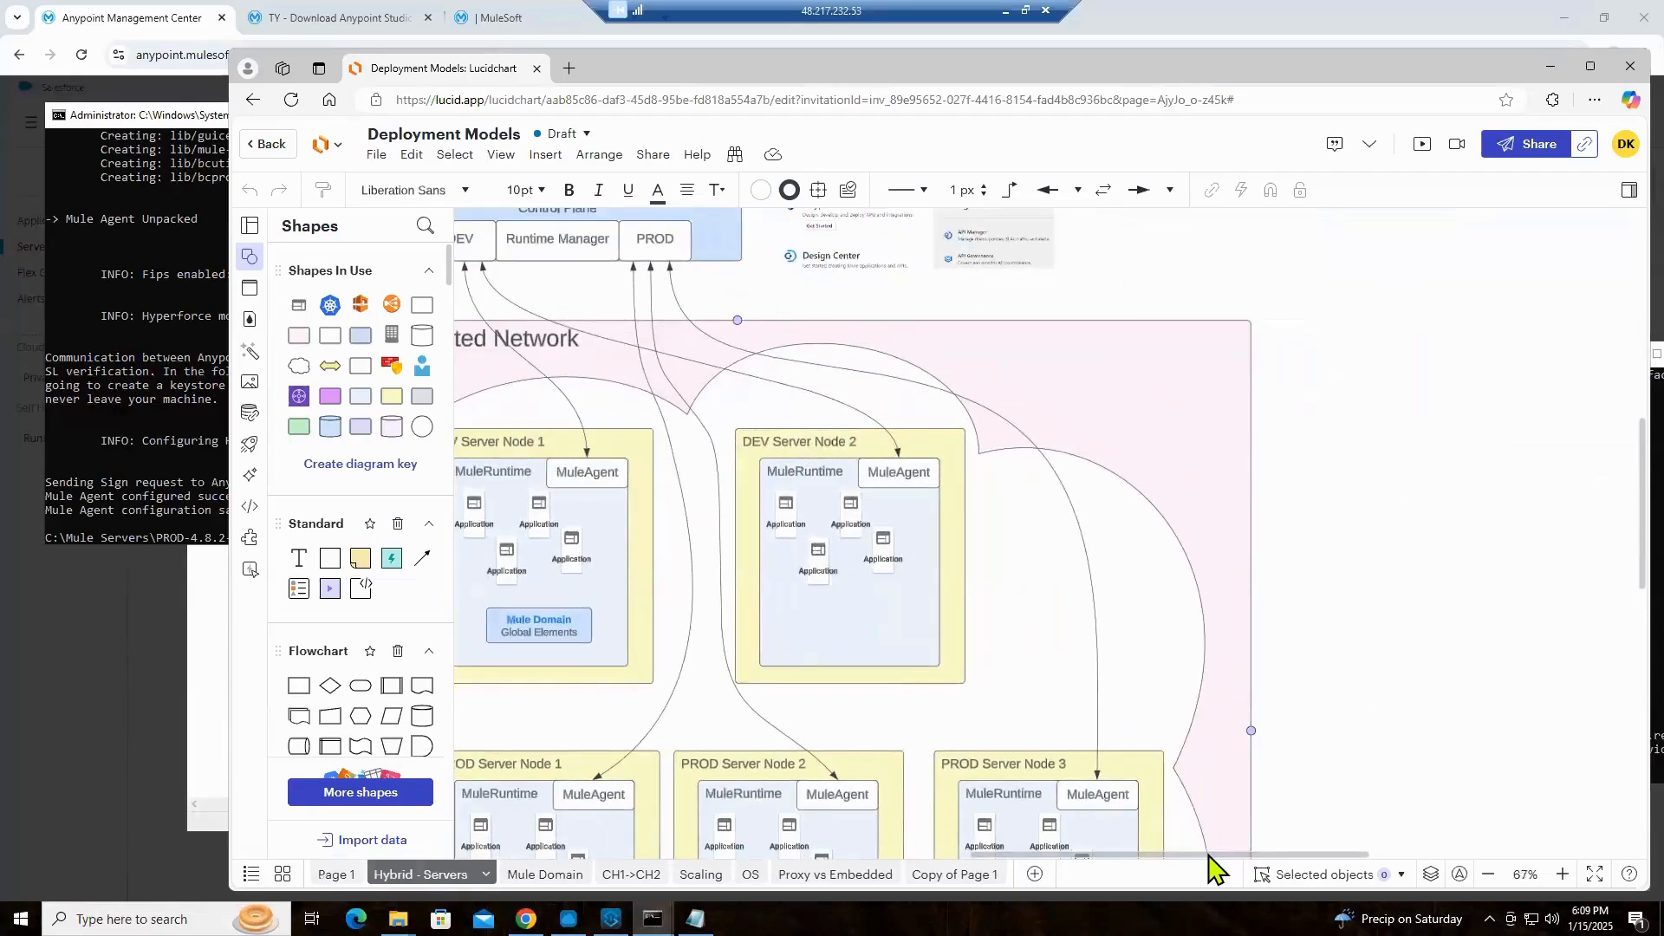
left_click_drag(1209, 855, 1154, 853)
left_click(762, 475)
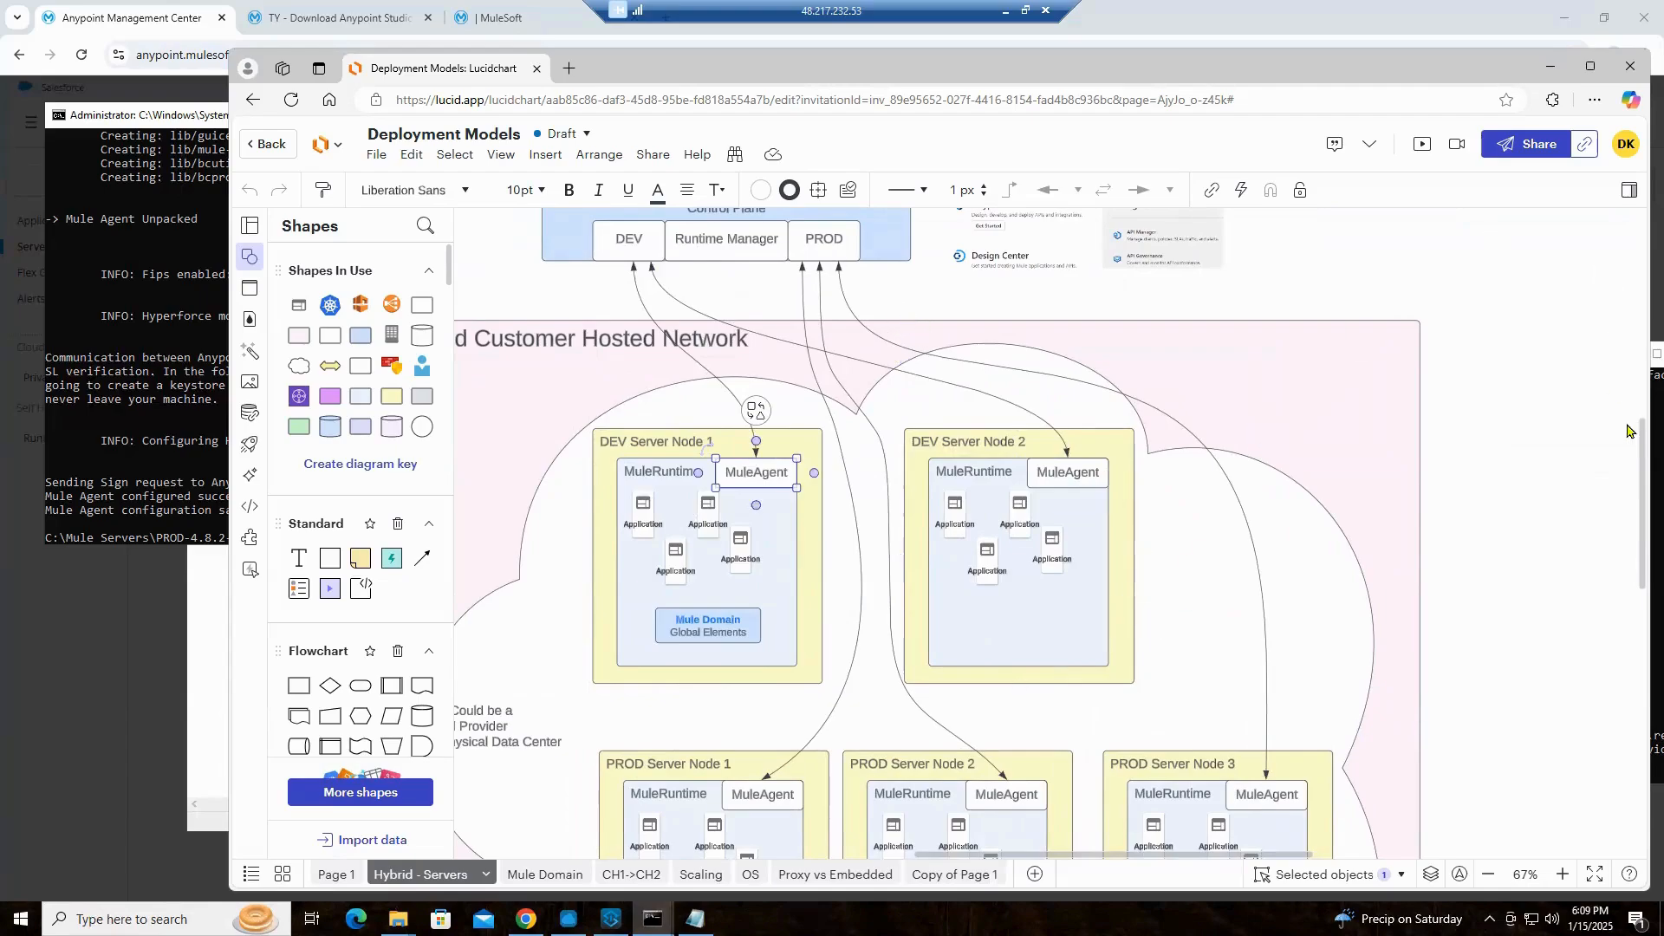
scroll(1638, 448, "down", 1)
left_click(1274, 712)
left_click(762, 713)
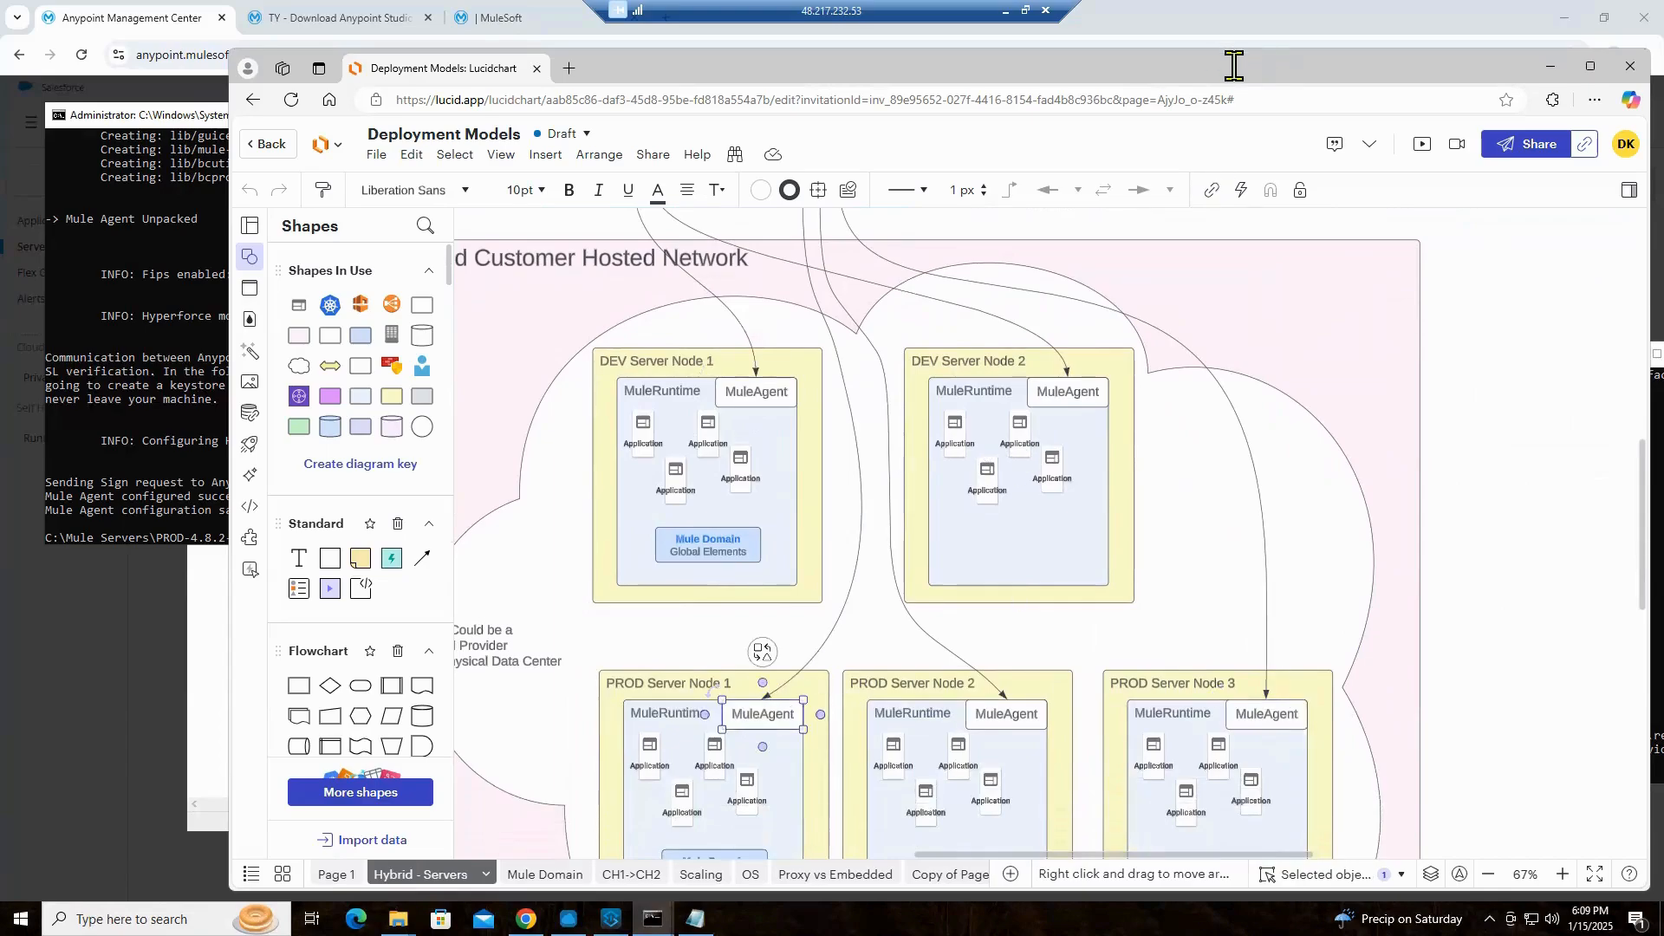
Return to Runtime Manager in Chrome and close the Add Server dialog to check the PROD server list
key("alt+Tab")
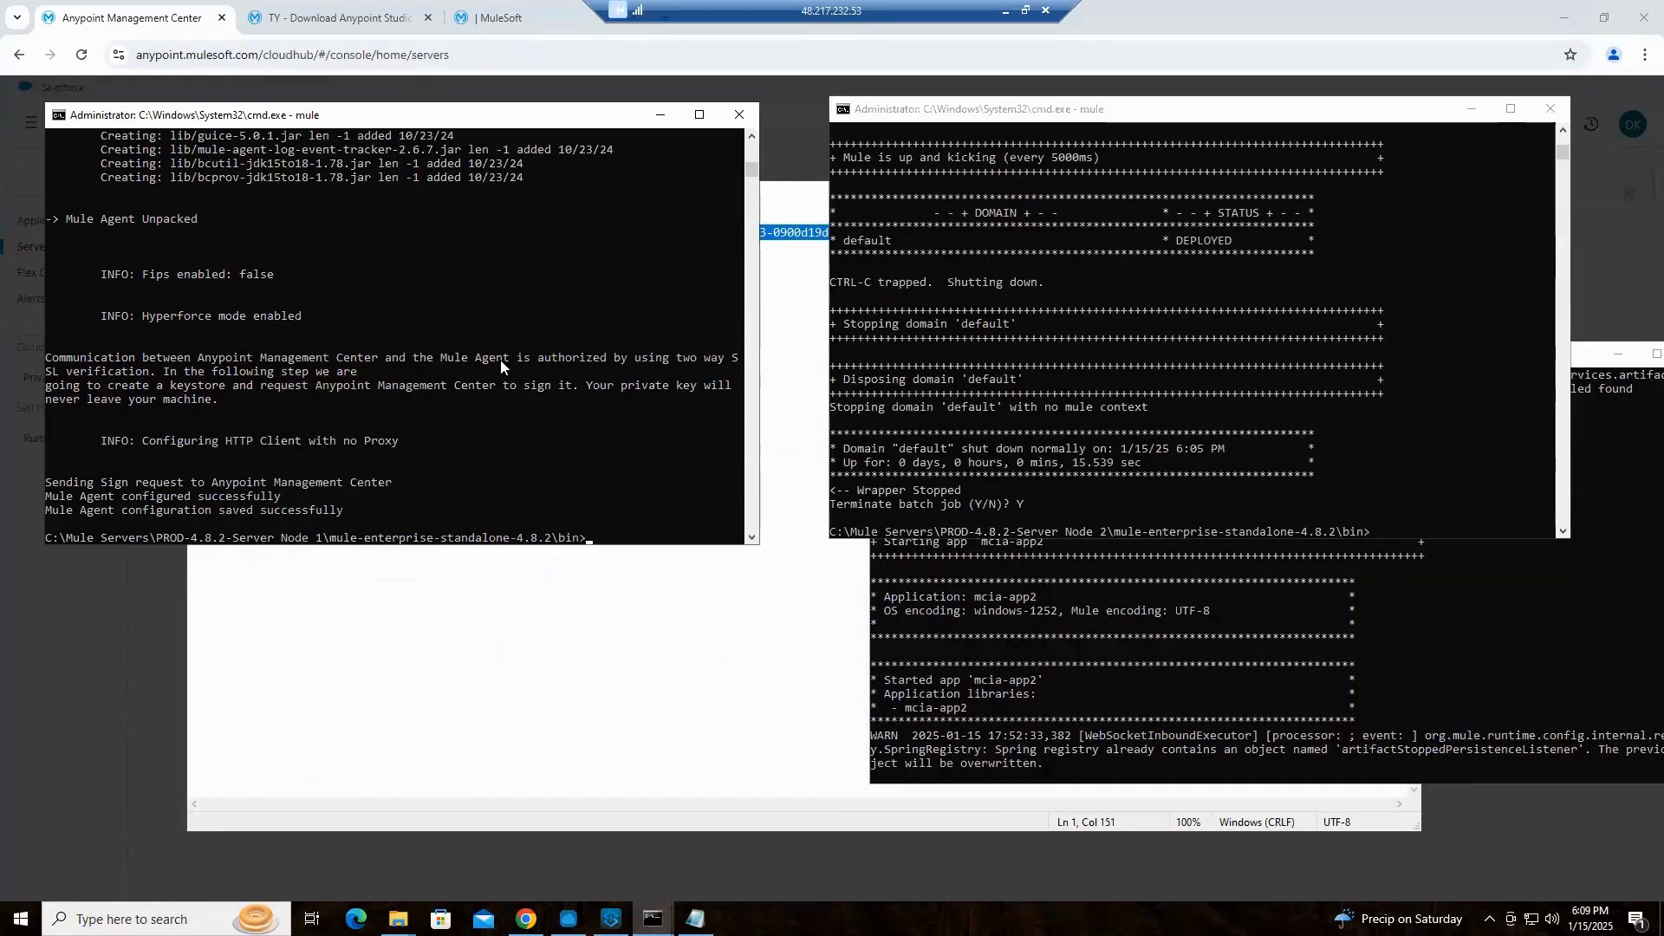
left_click(491, 581)
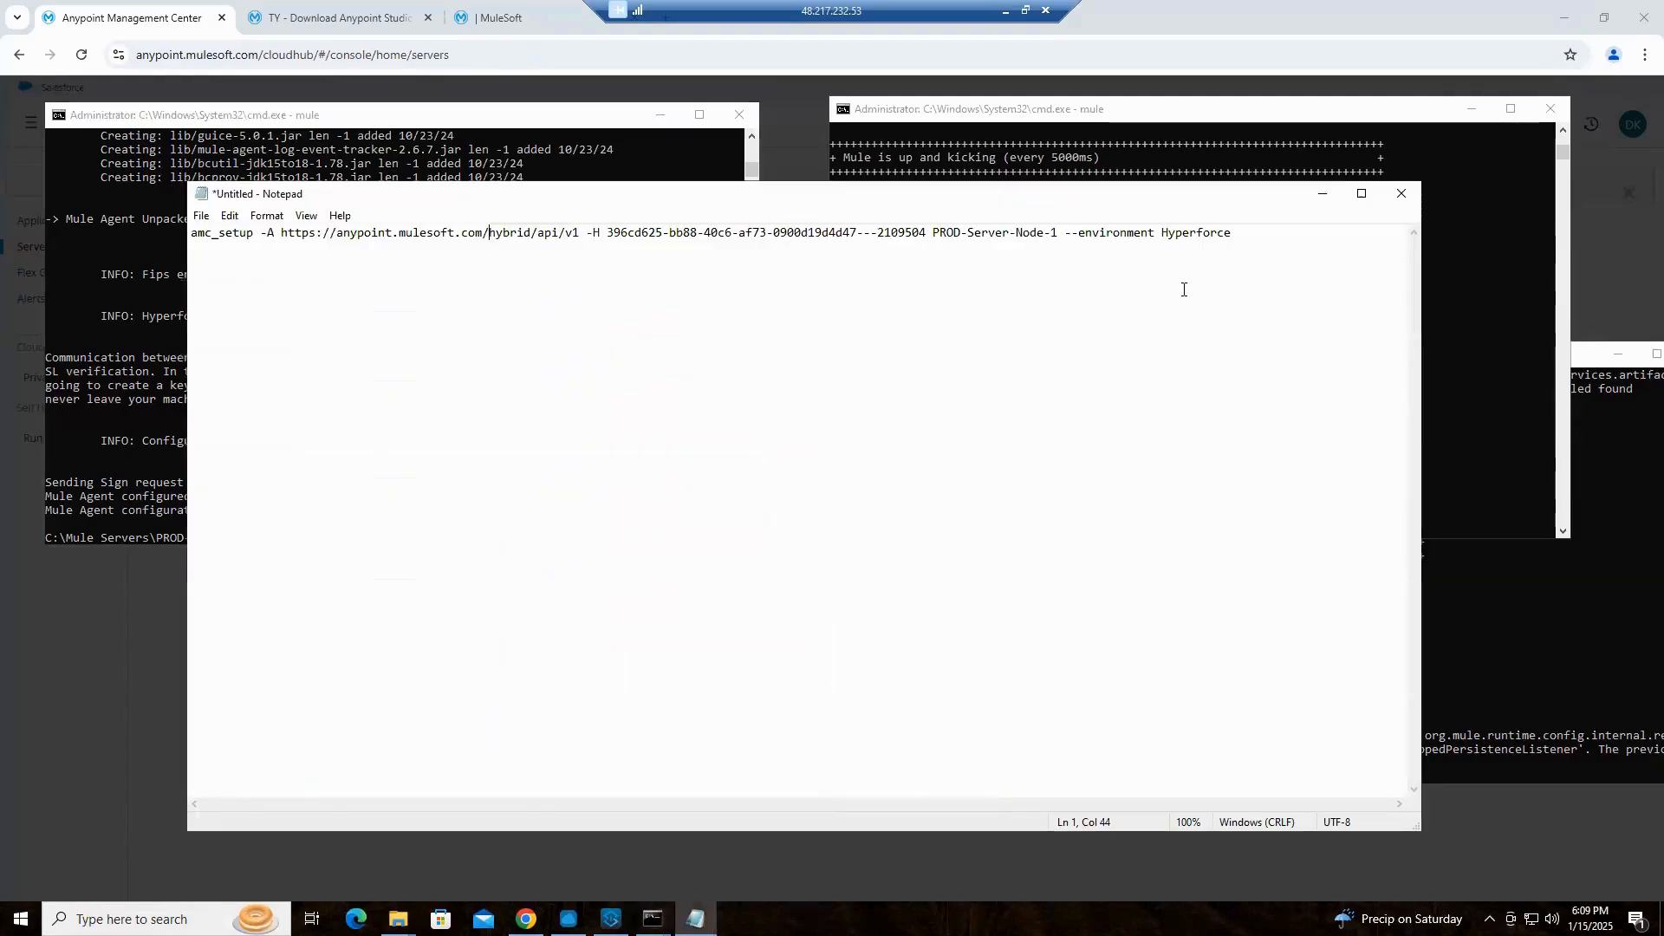
left_click(598, 54)
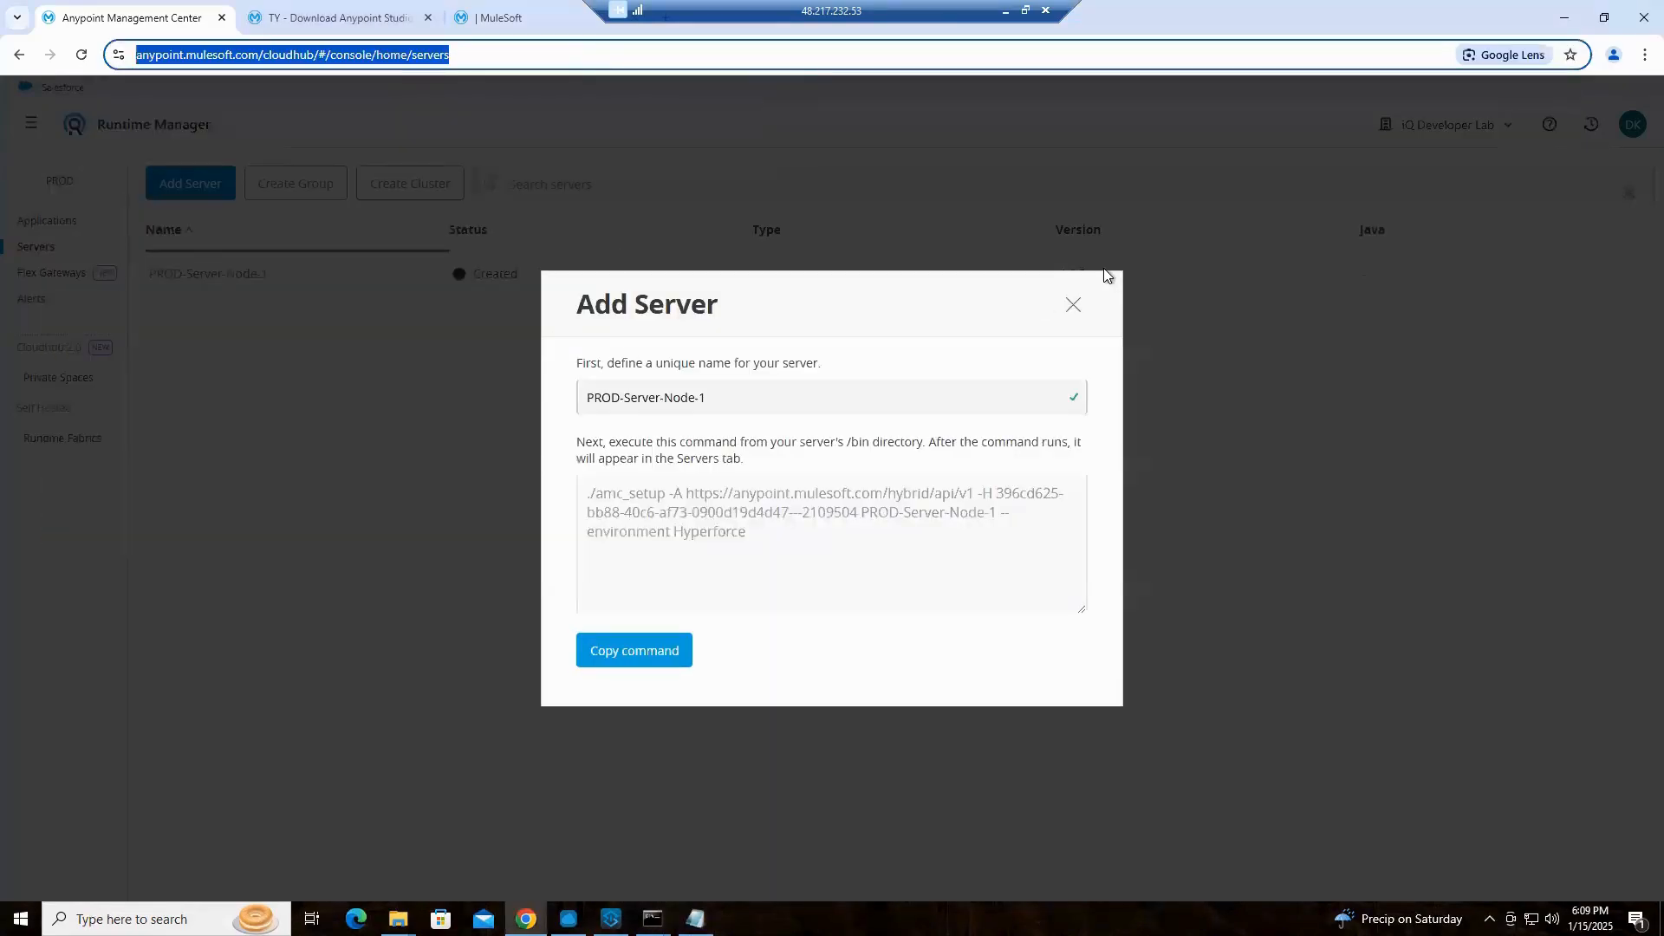
left_click(1072, 306)
left_click(511, 617)
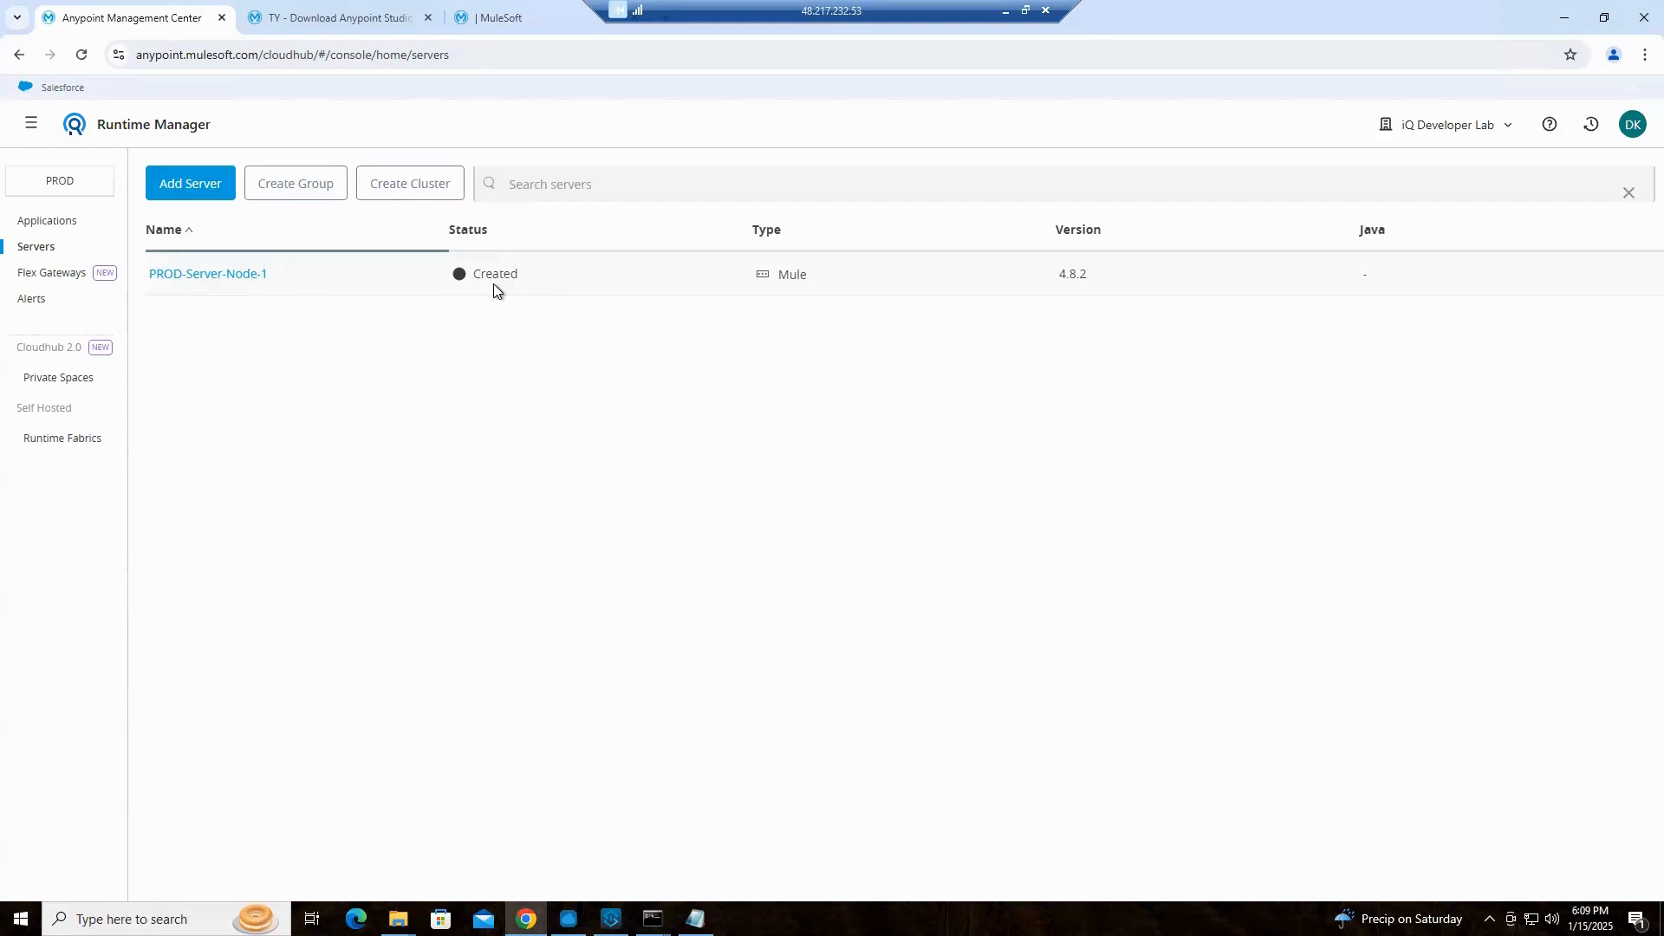
Start Mule in the Node 1 console, move that window below the server list, and minimize the mcia-app2 console
mouse_move(653, 918)
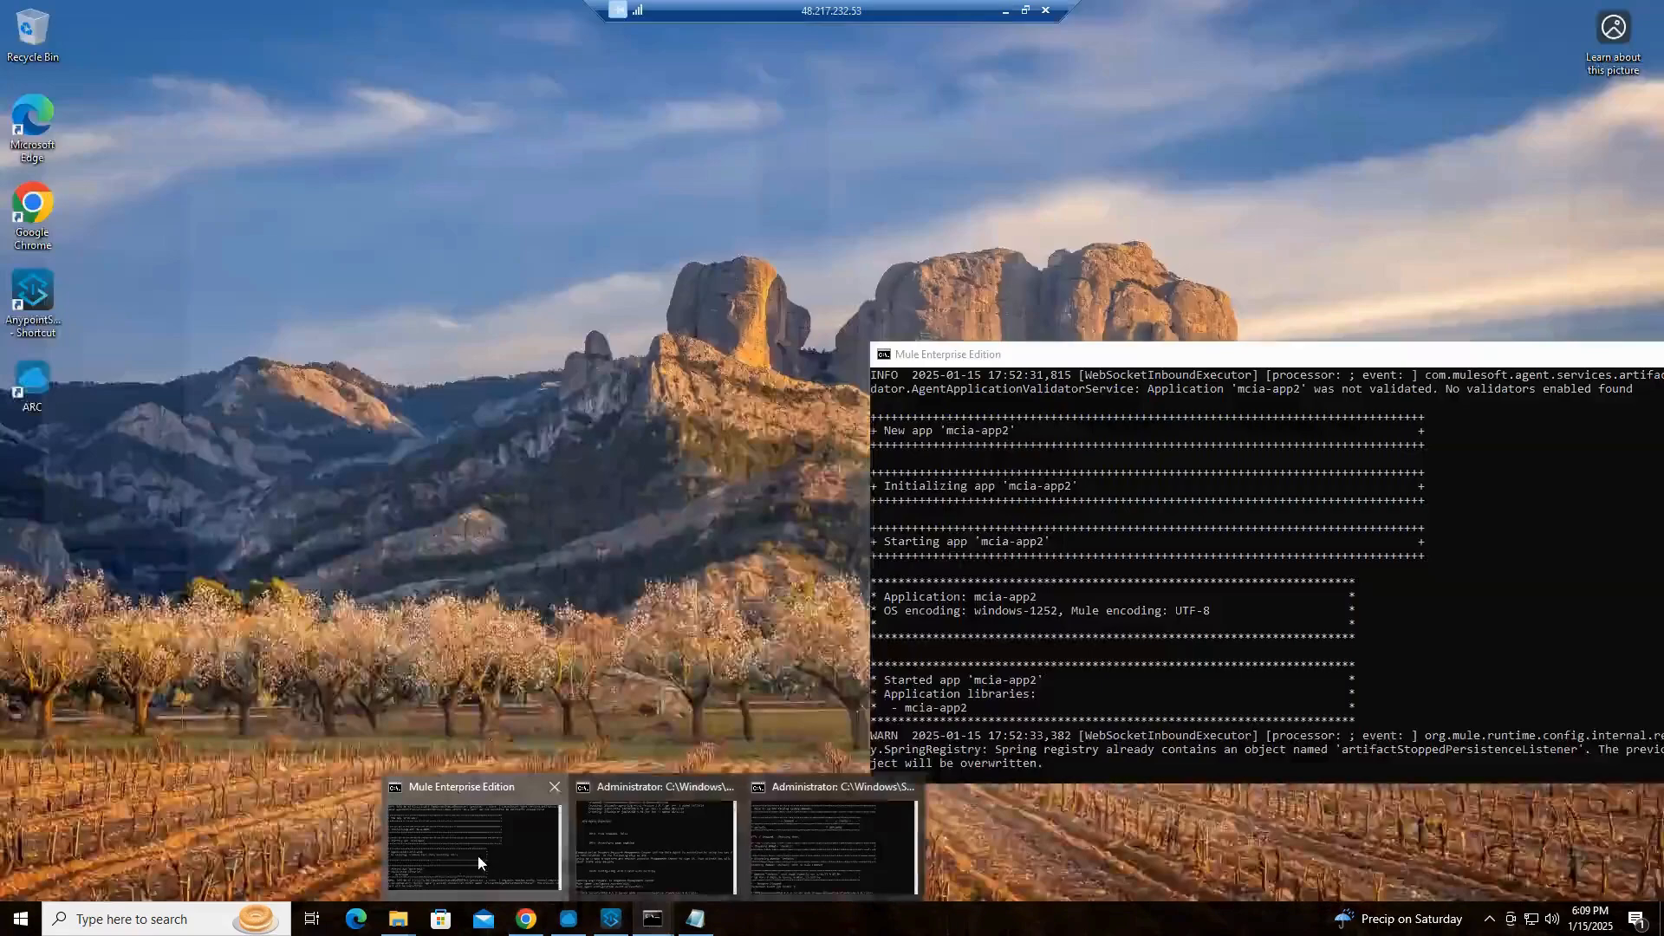
left_click(474, 849)
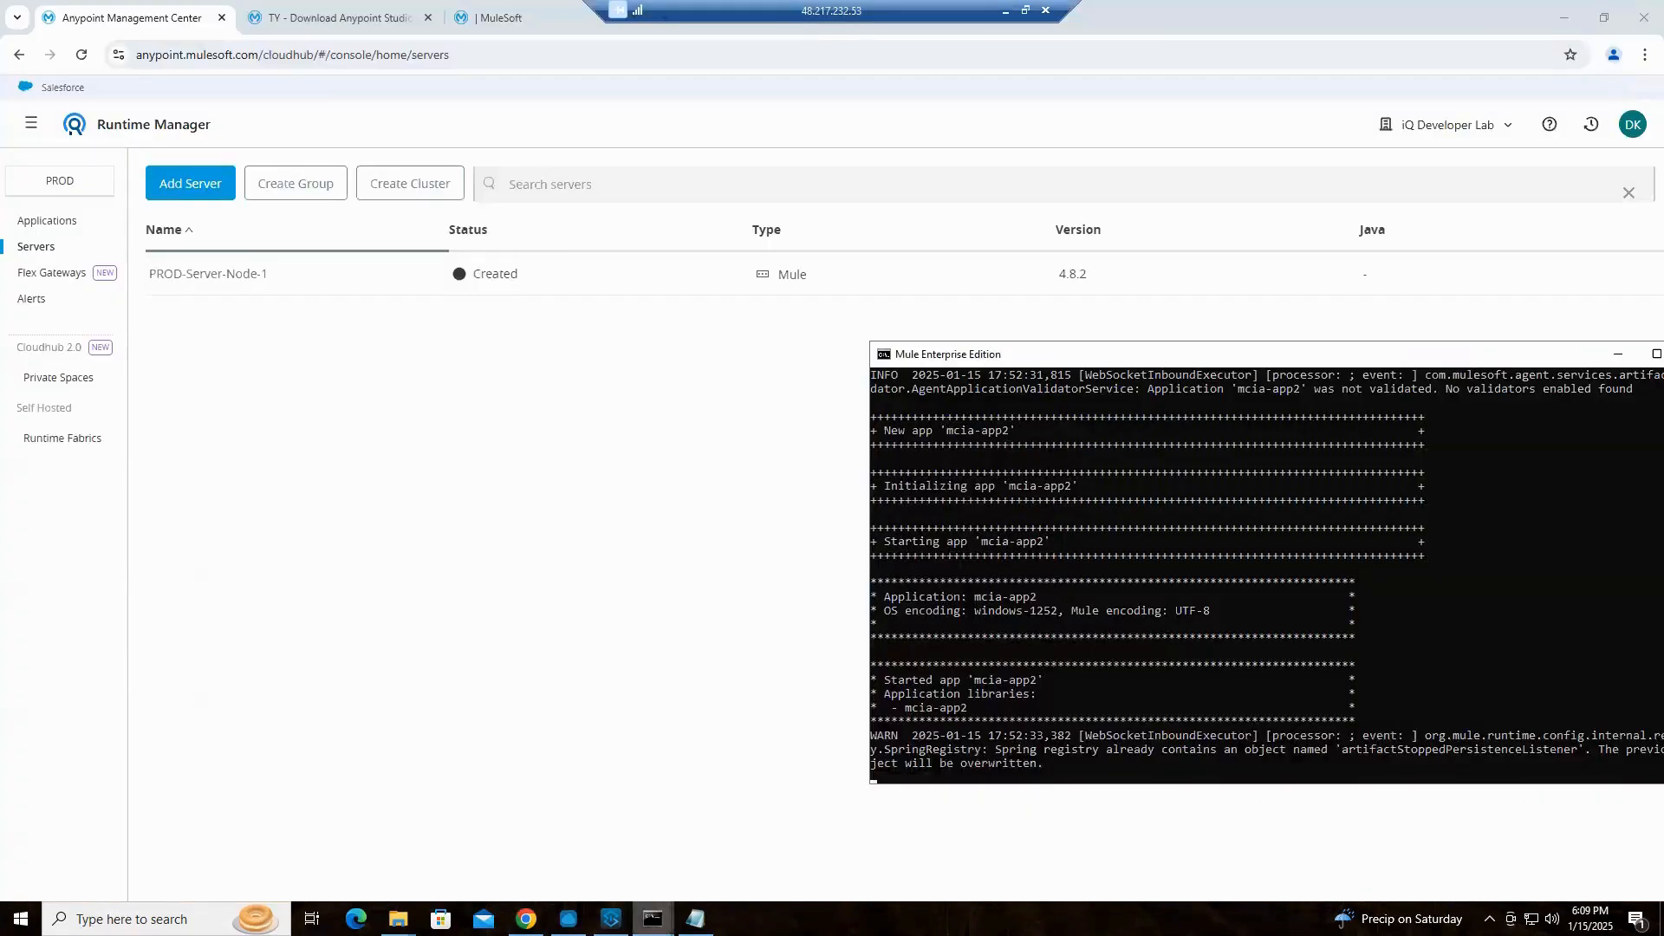
left_click(656, 862)
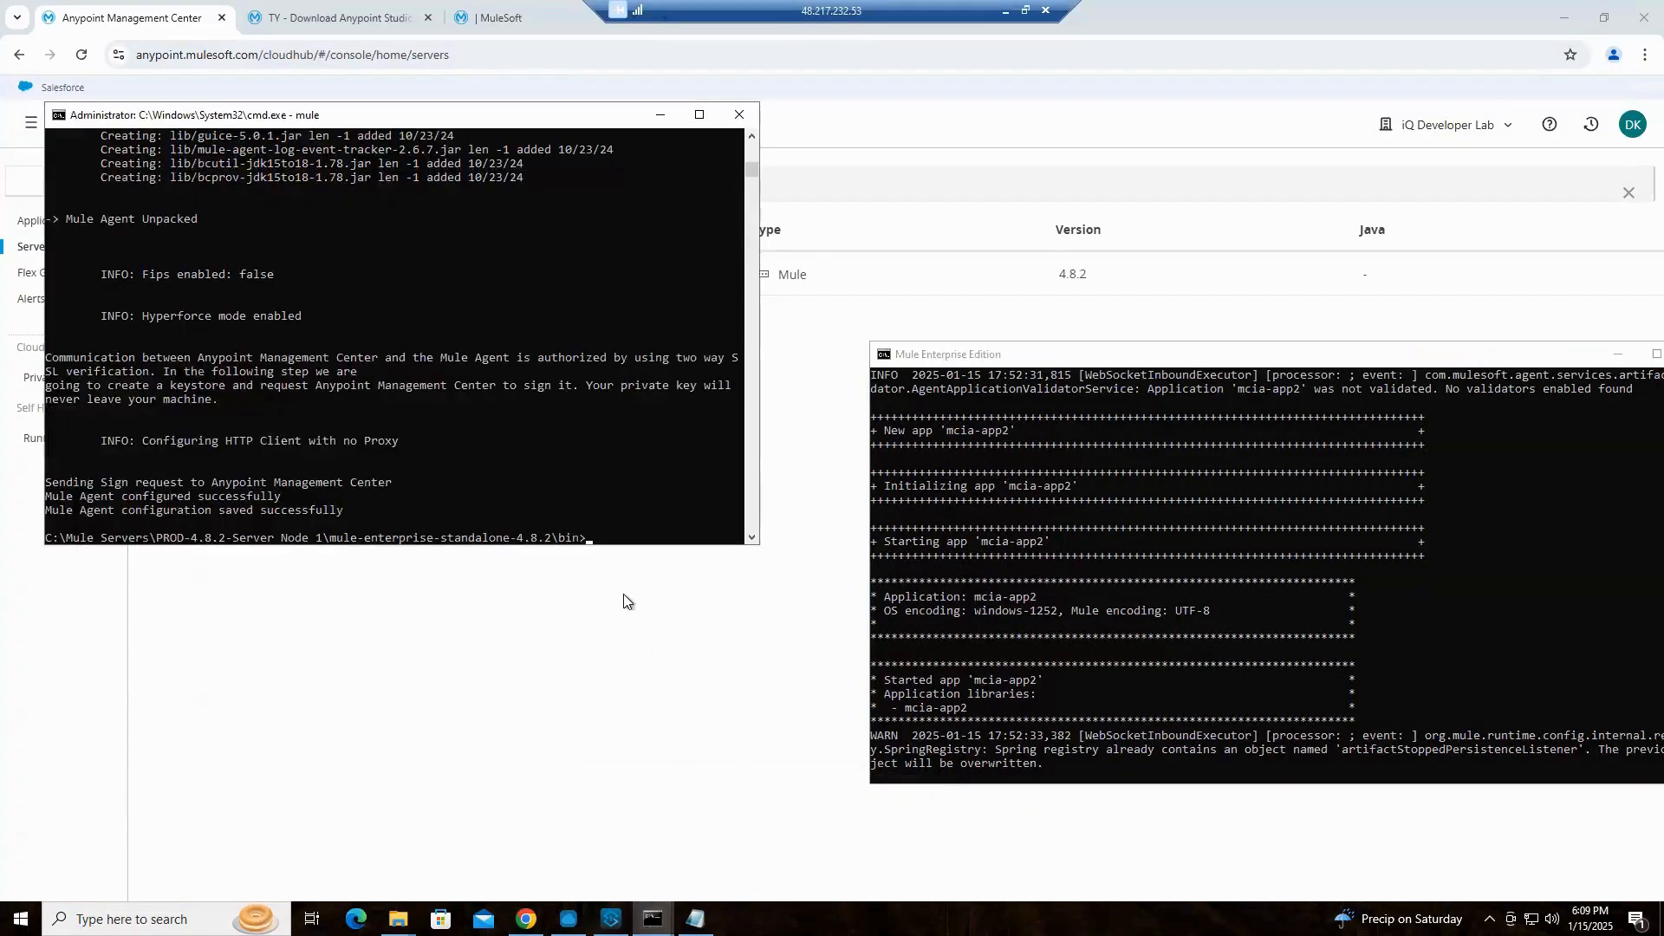
left_click(588, 539)
type("mule")
key("Return")
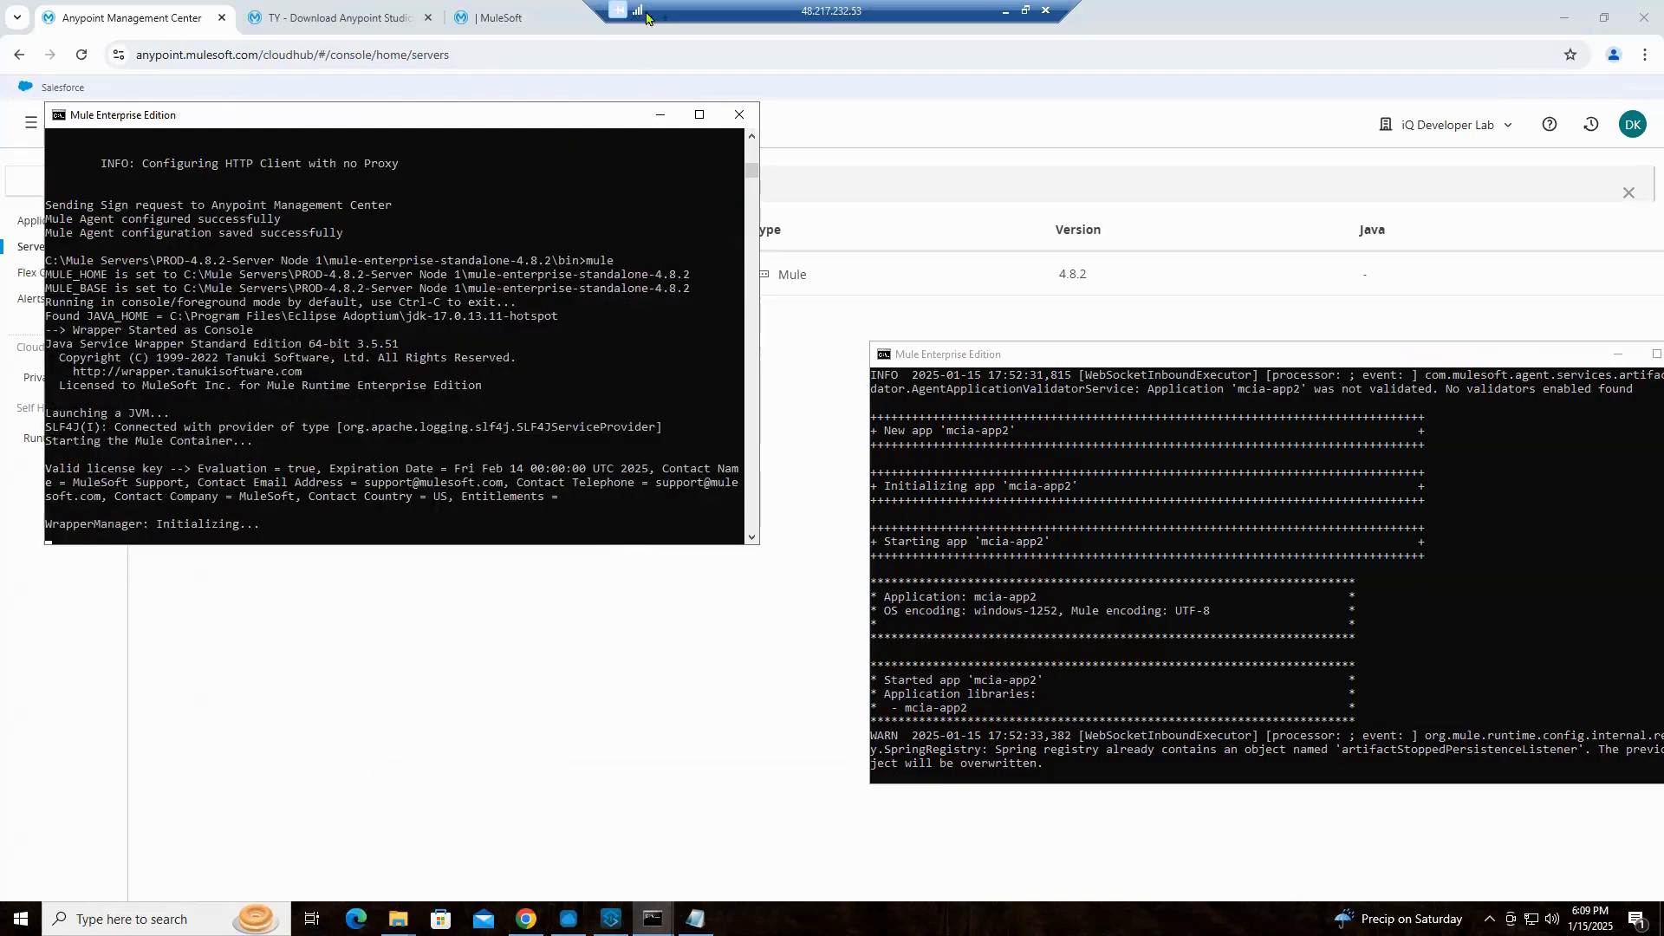
left_click_drag(612, 115, 651, 346)
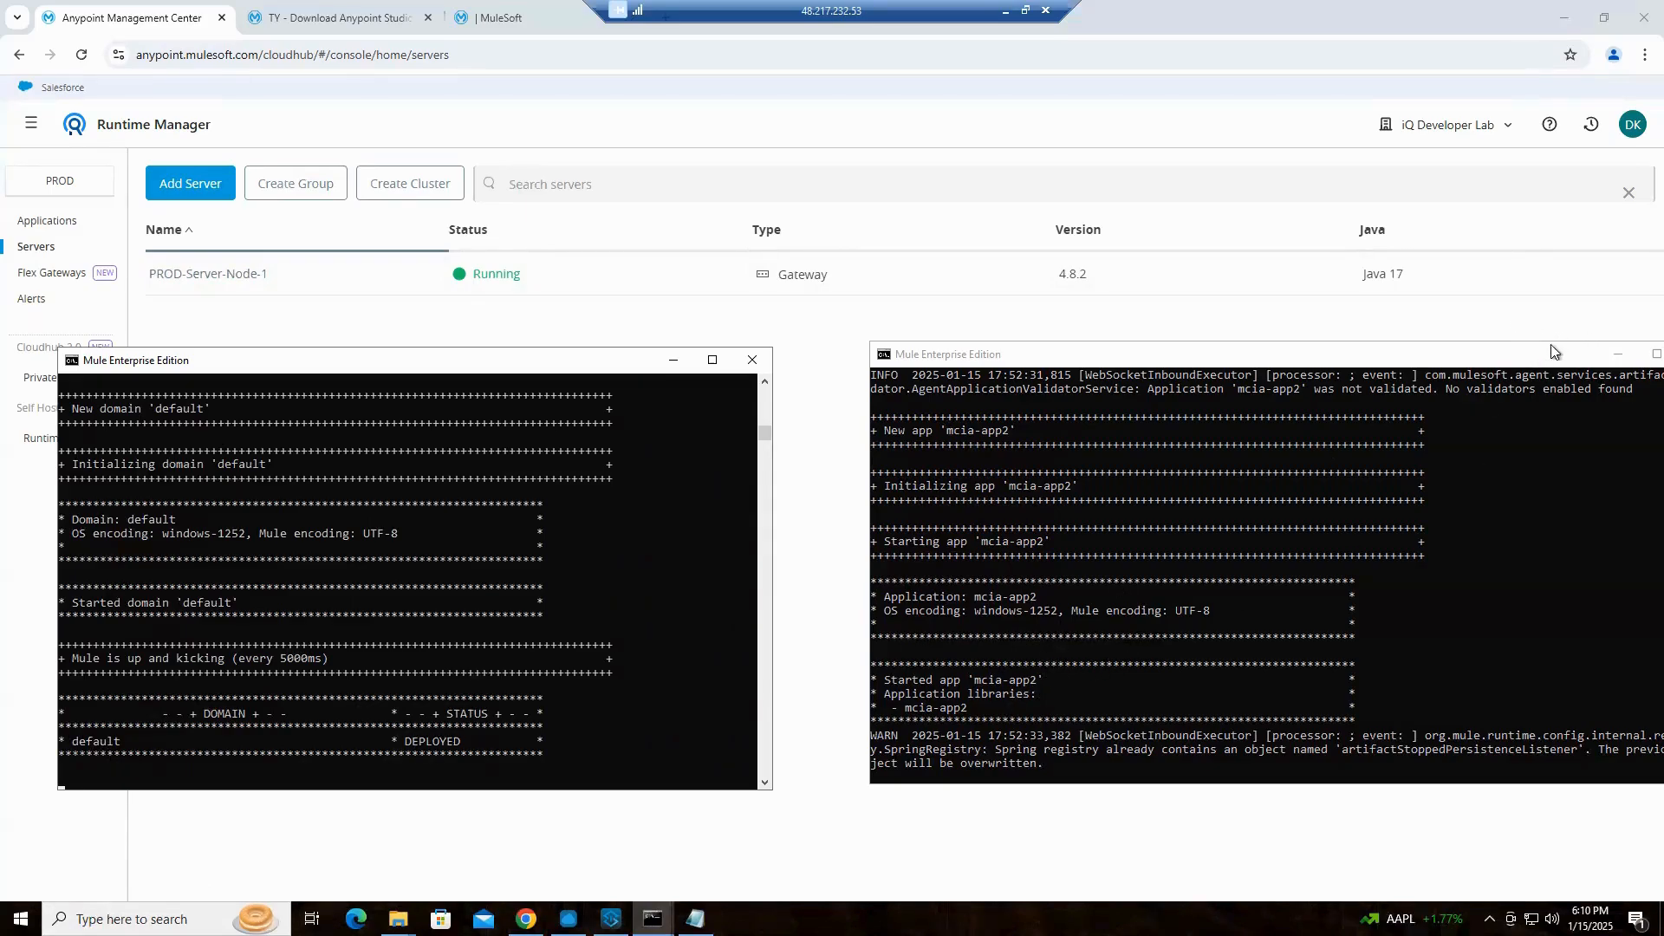
left_click(1620, 356)
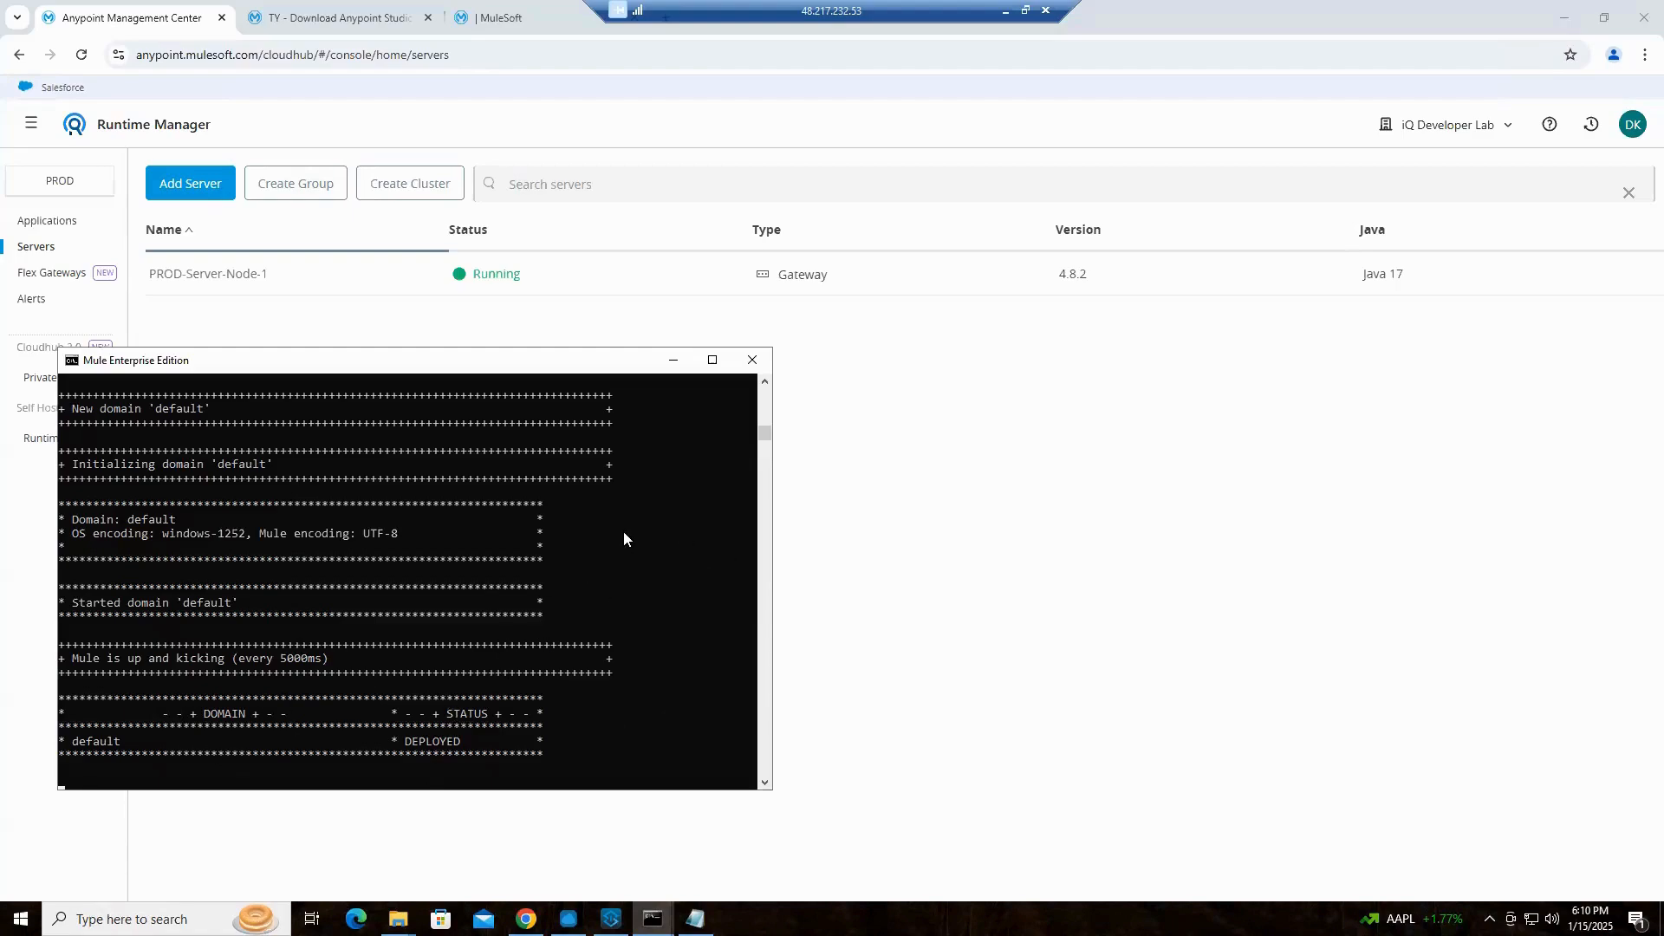
Begin adding a server named PROD-Server-Node-2, copy its generated amc_setup command, and switch to Notepad
left_click(194, 186)
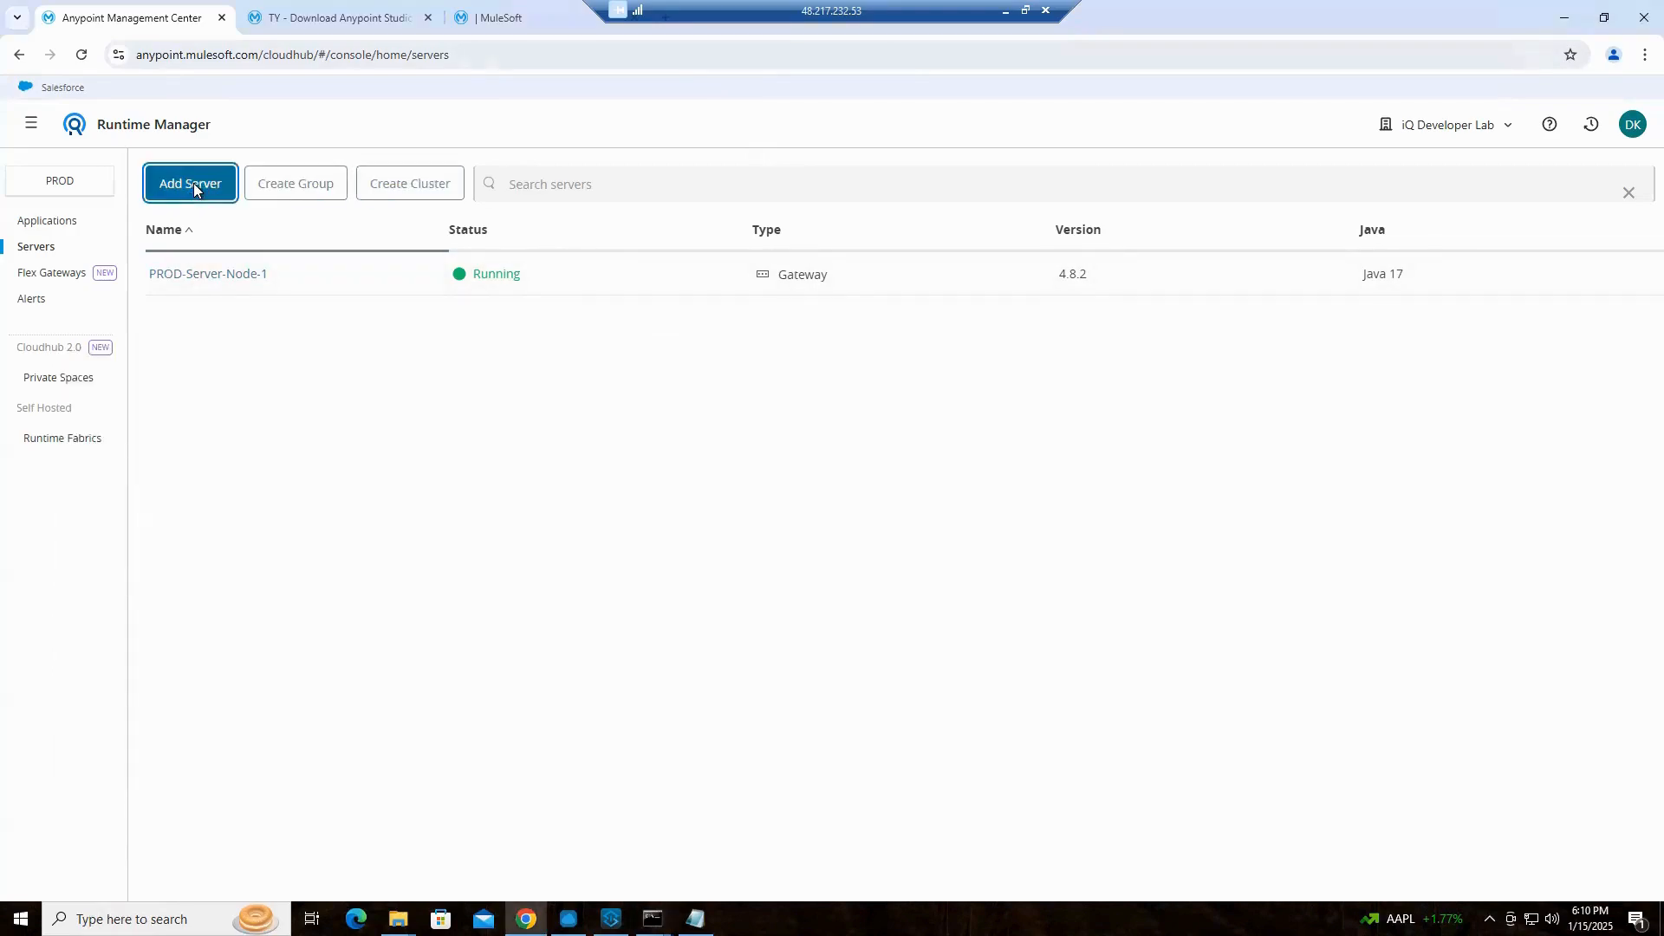
left_click(680, 424)
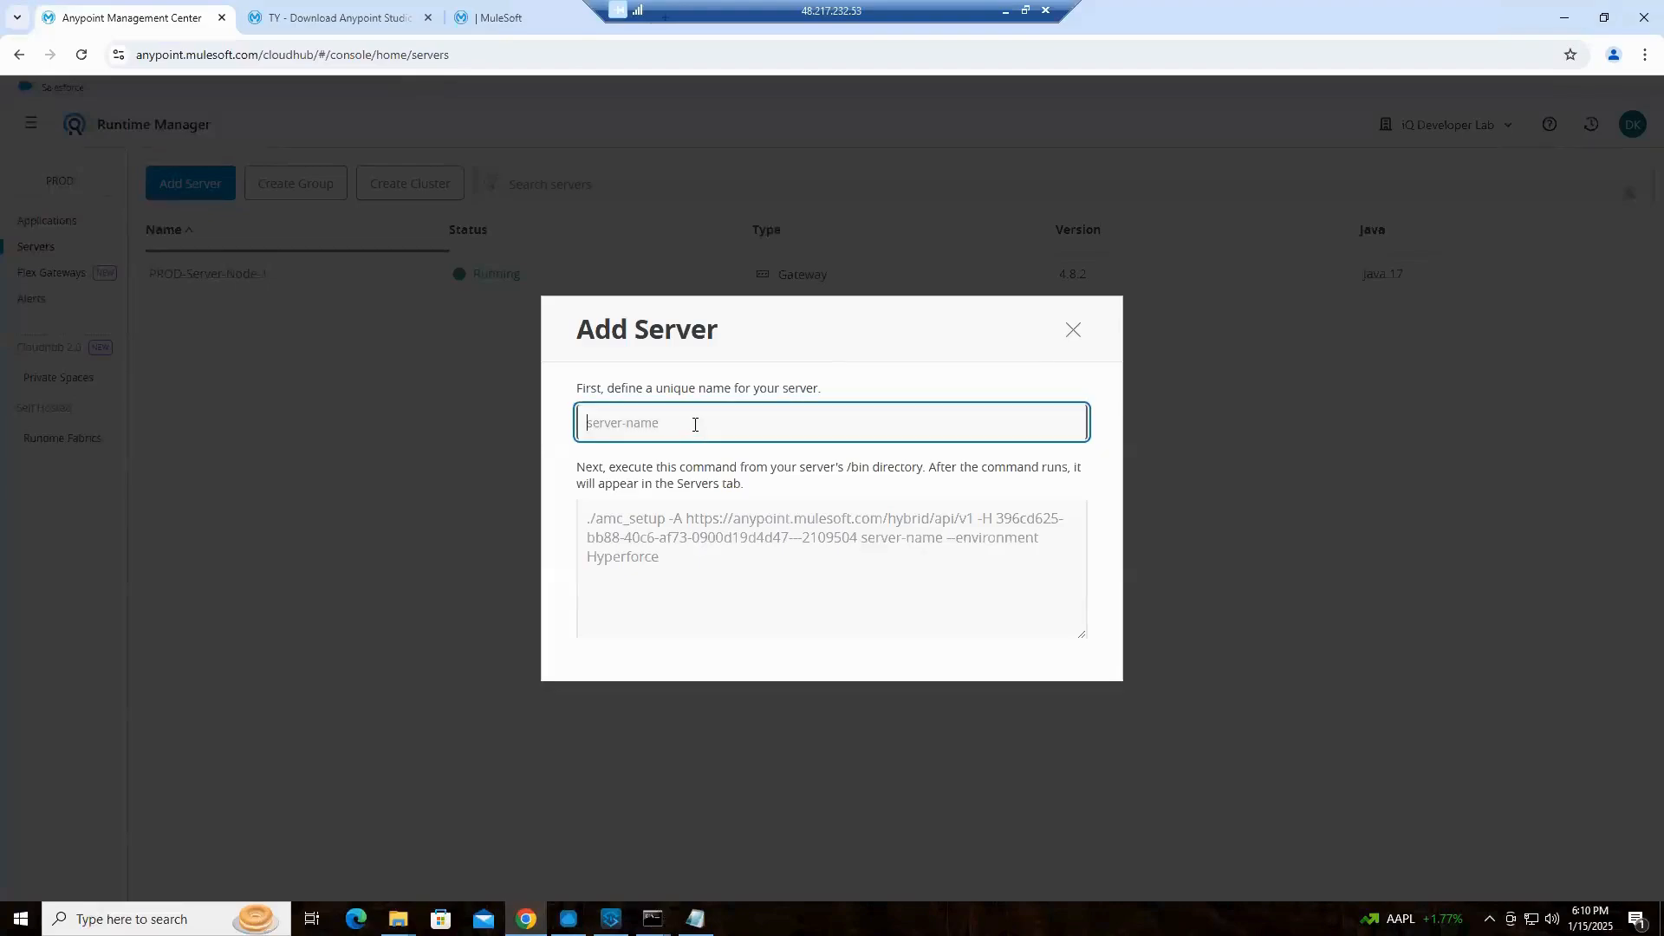
type("PRO")
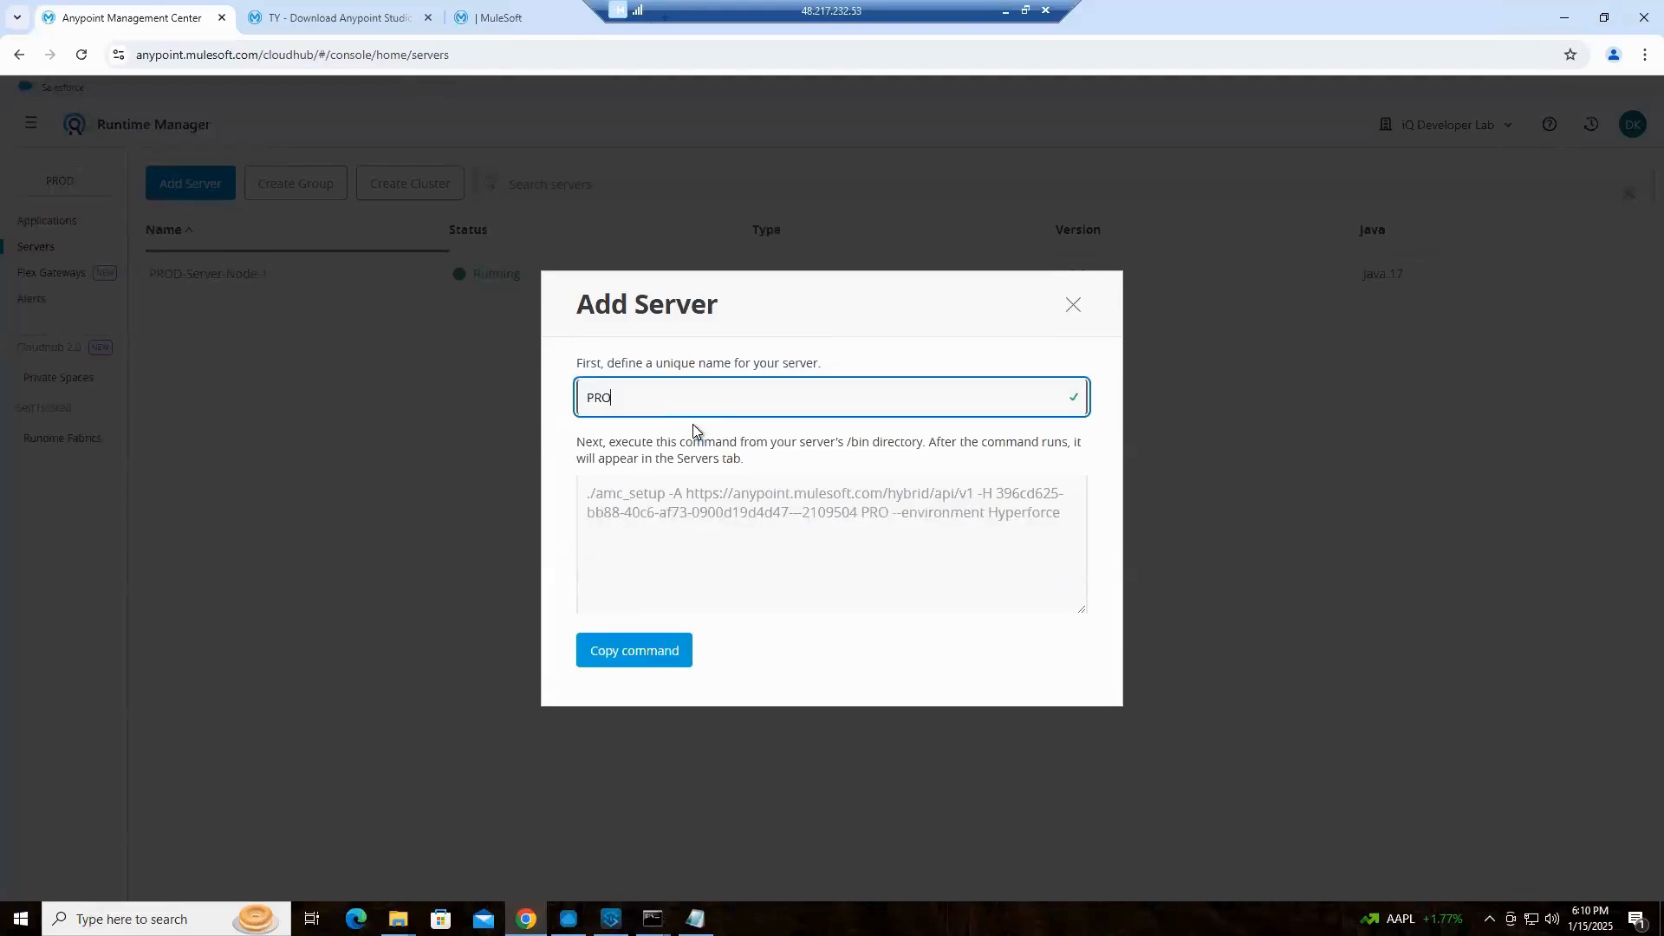
type("D-Server-Node-2")
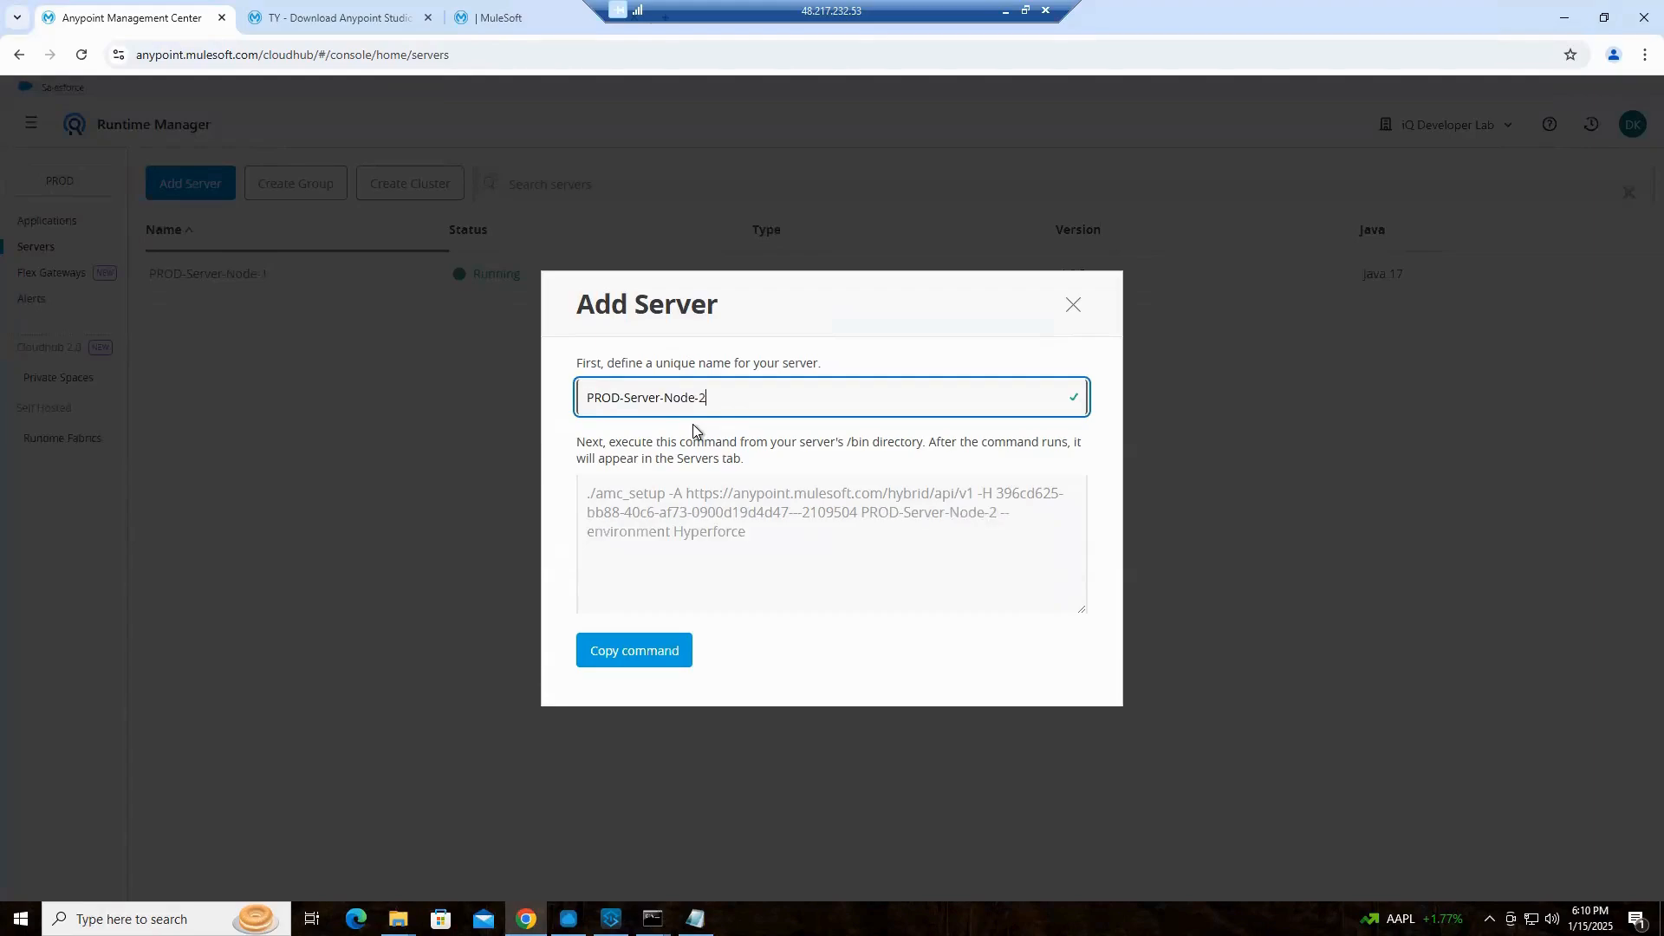
left_click(668, 651)
key("alt+Tab")
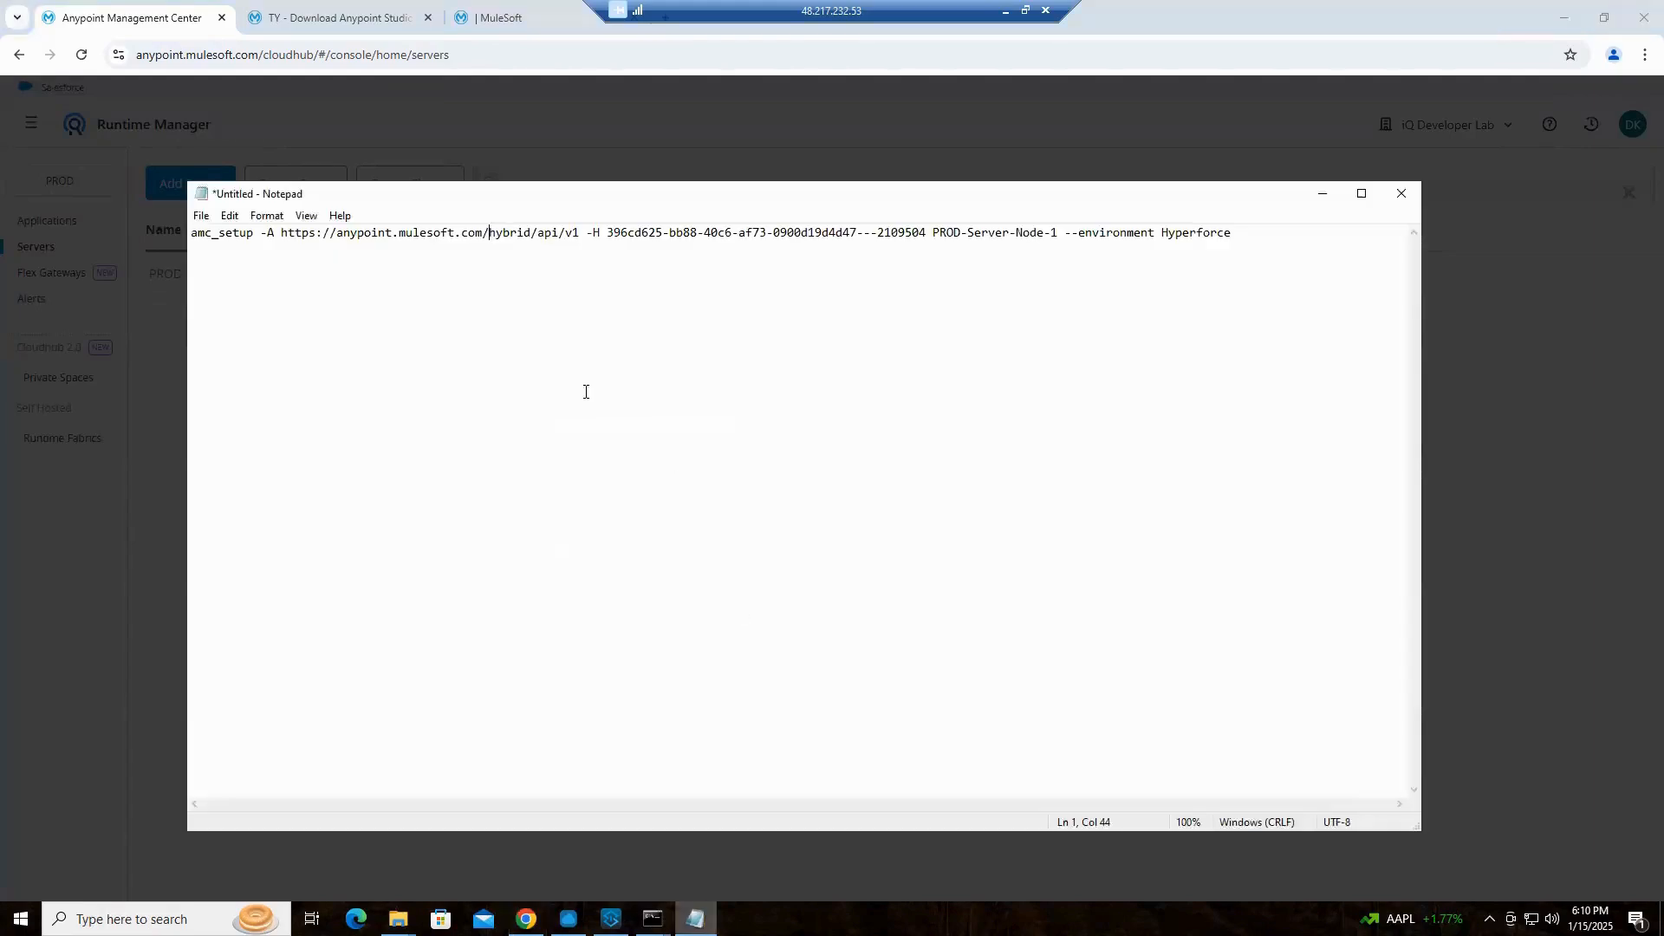
Replace the Notepad text with the copied PROD-Server-Node-2 amc_setup command and registration token, remove the leading ./, and select the whole line
key("ctrl+a")
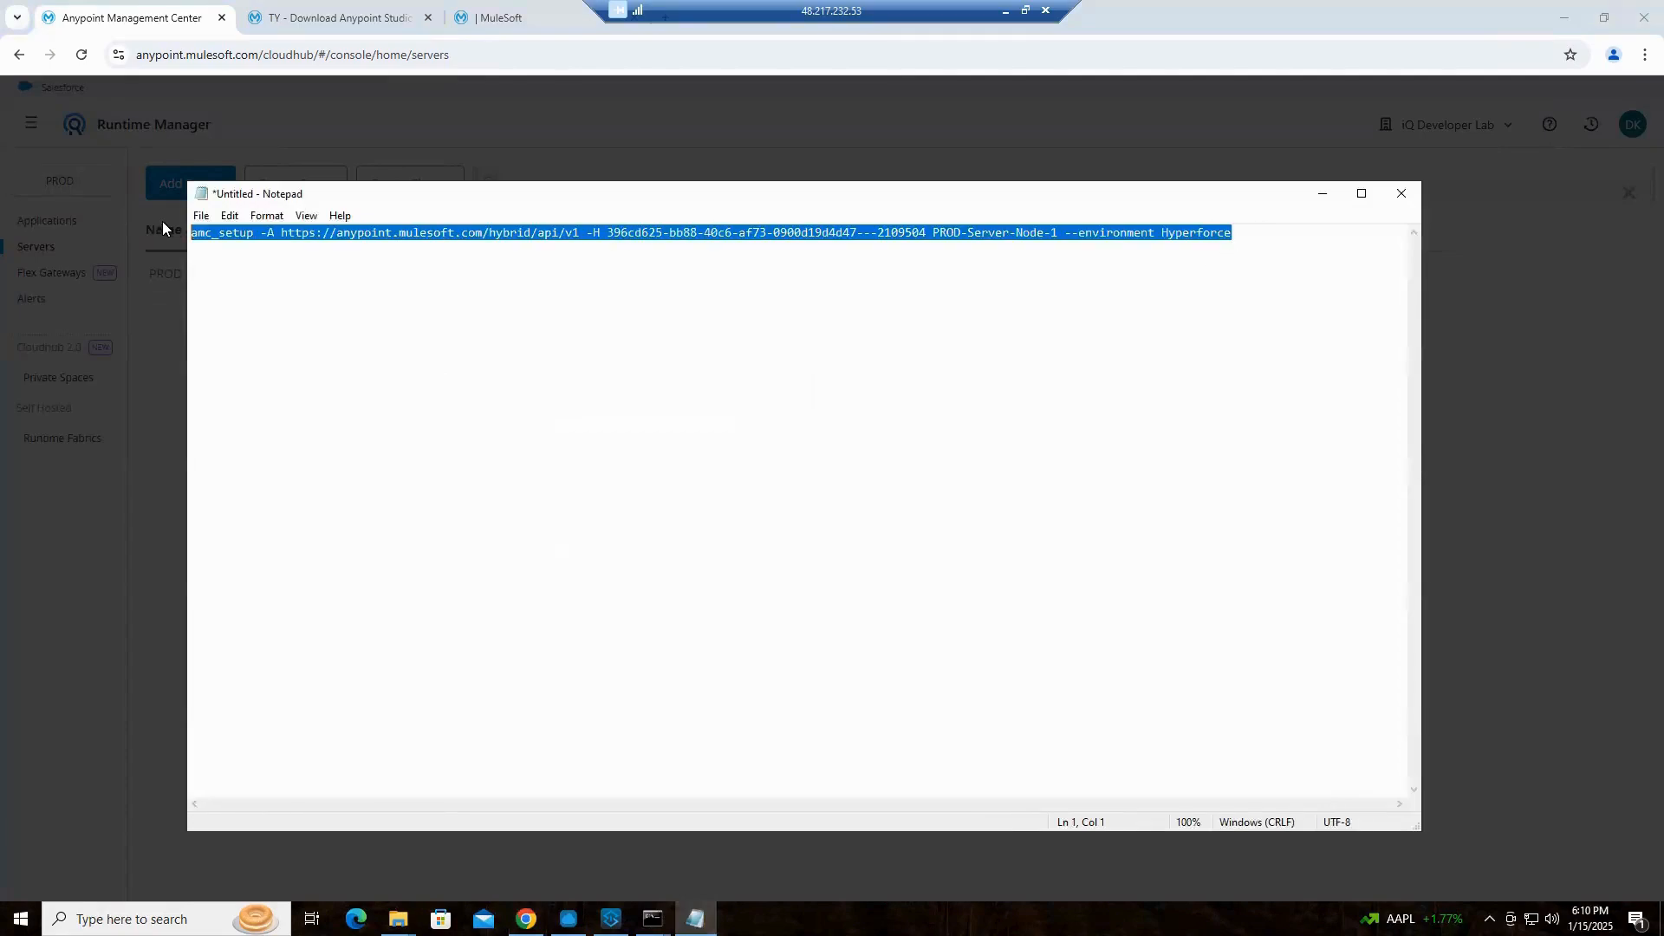
key("ctrl+v")
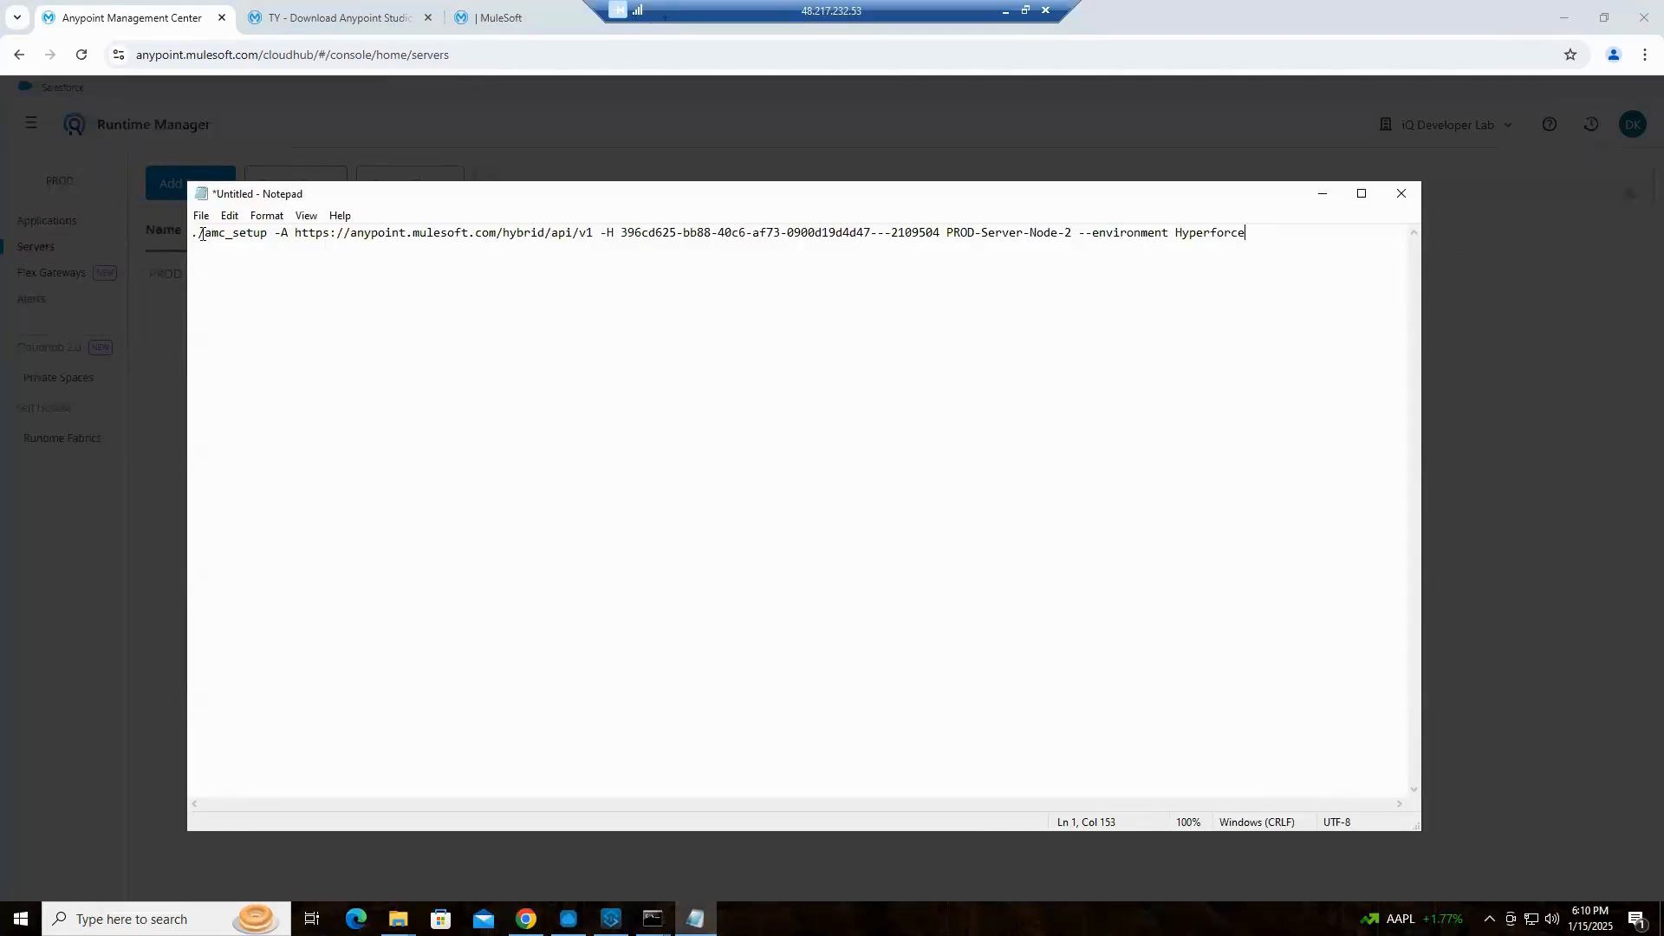
key("Home")
key("shift+Right")
key("shift+Right")
key("Delete")
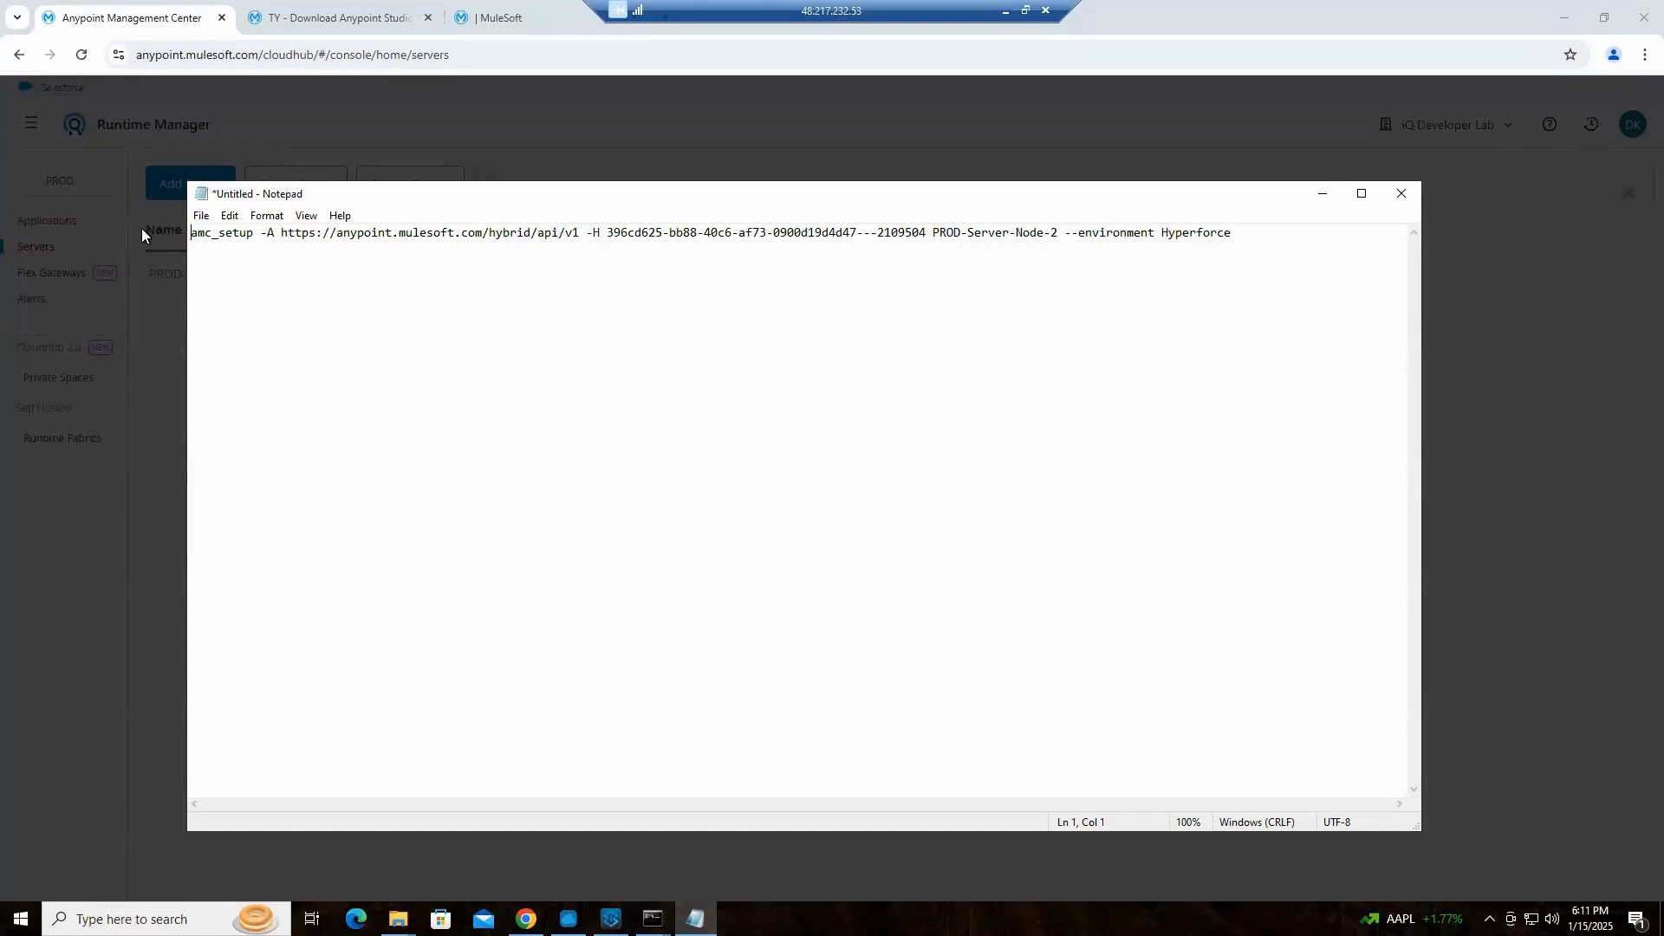
key("ctrl+a")
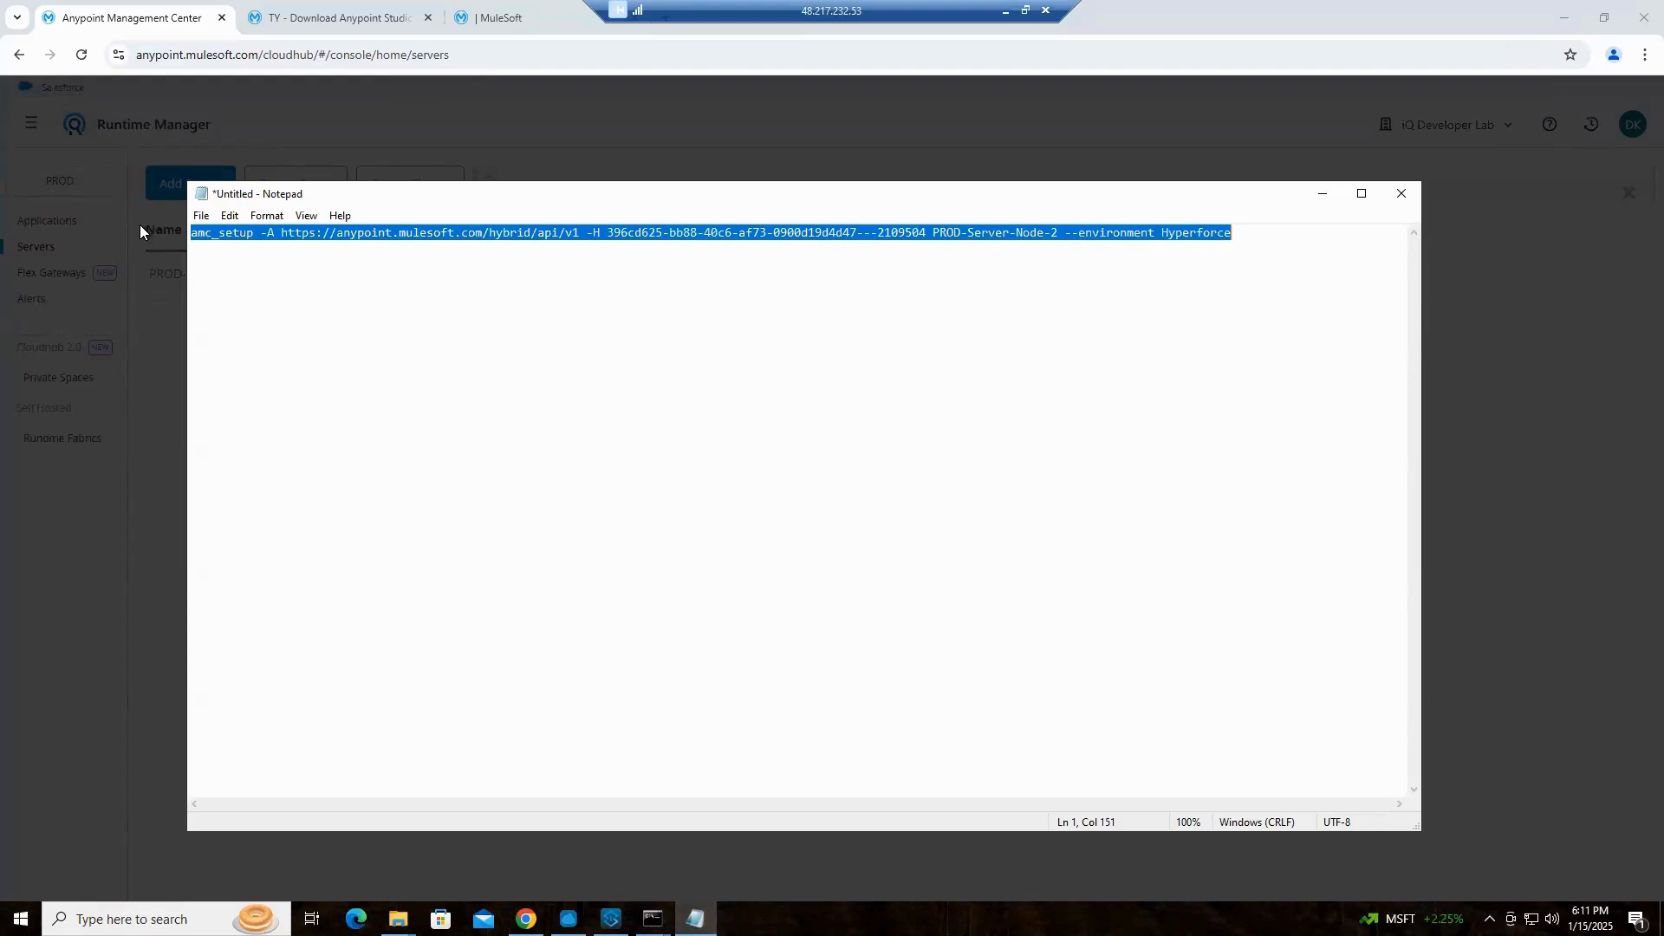
key("ctrl+v")
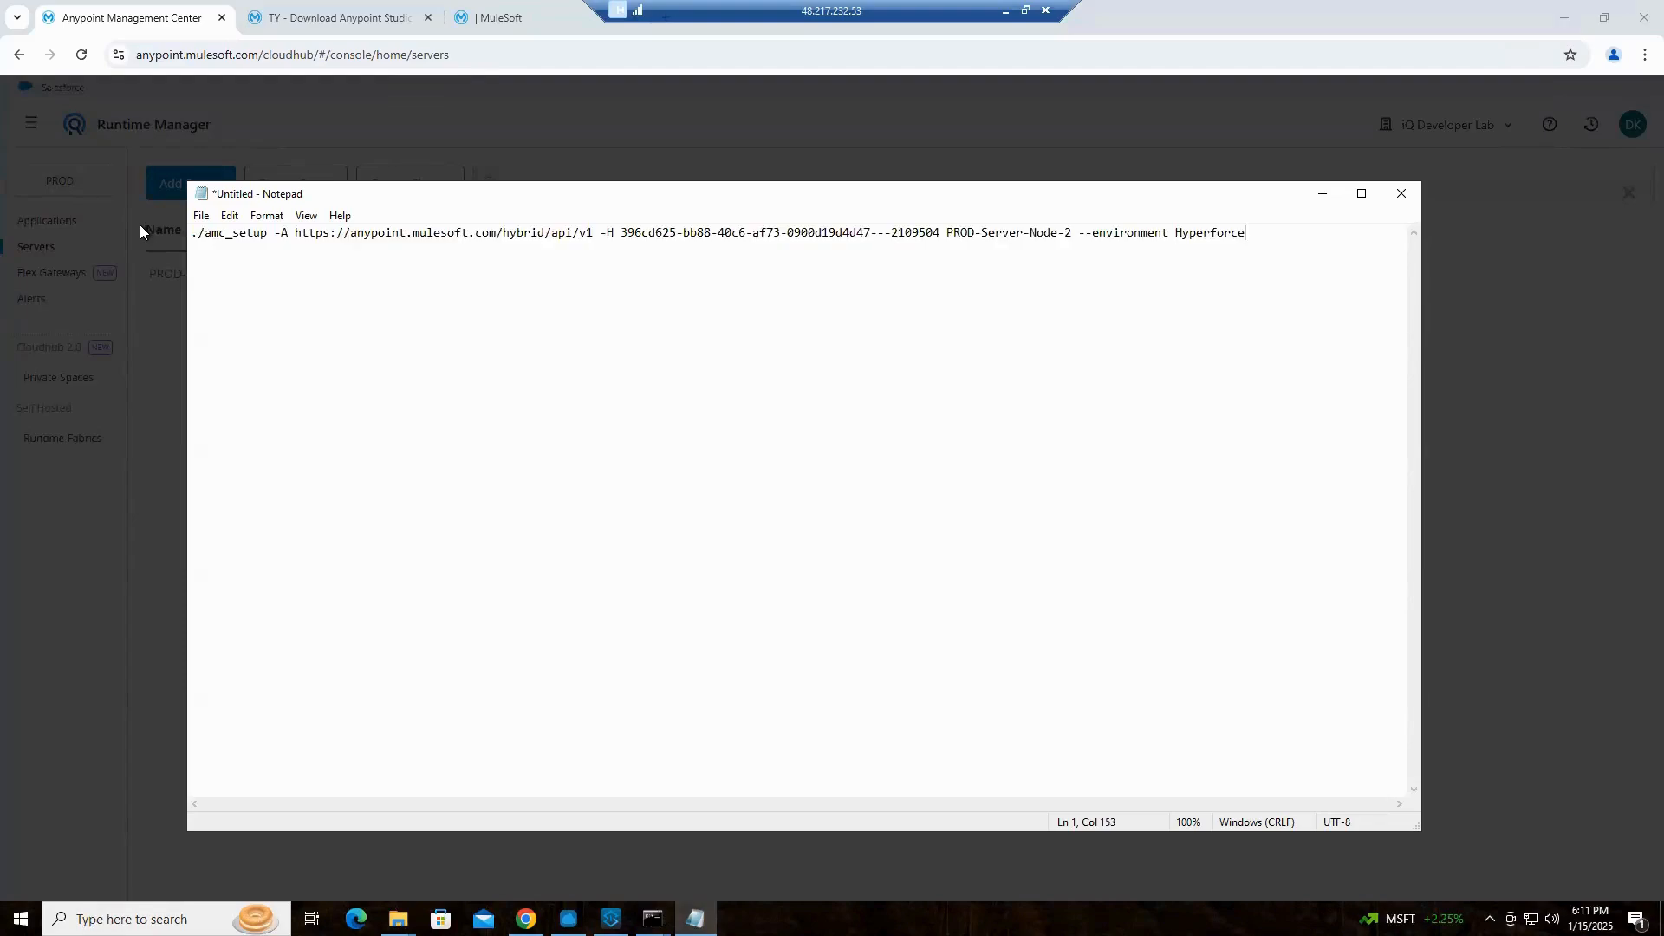
left_click_drag(202, 235, 159, 238)
key("Delete")
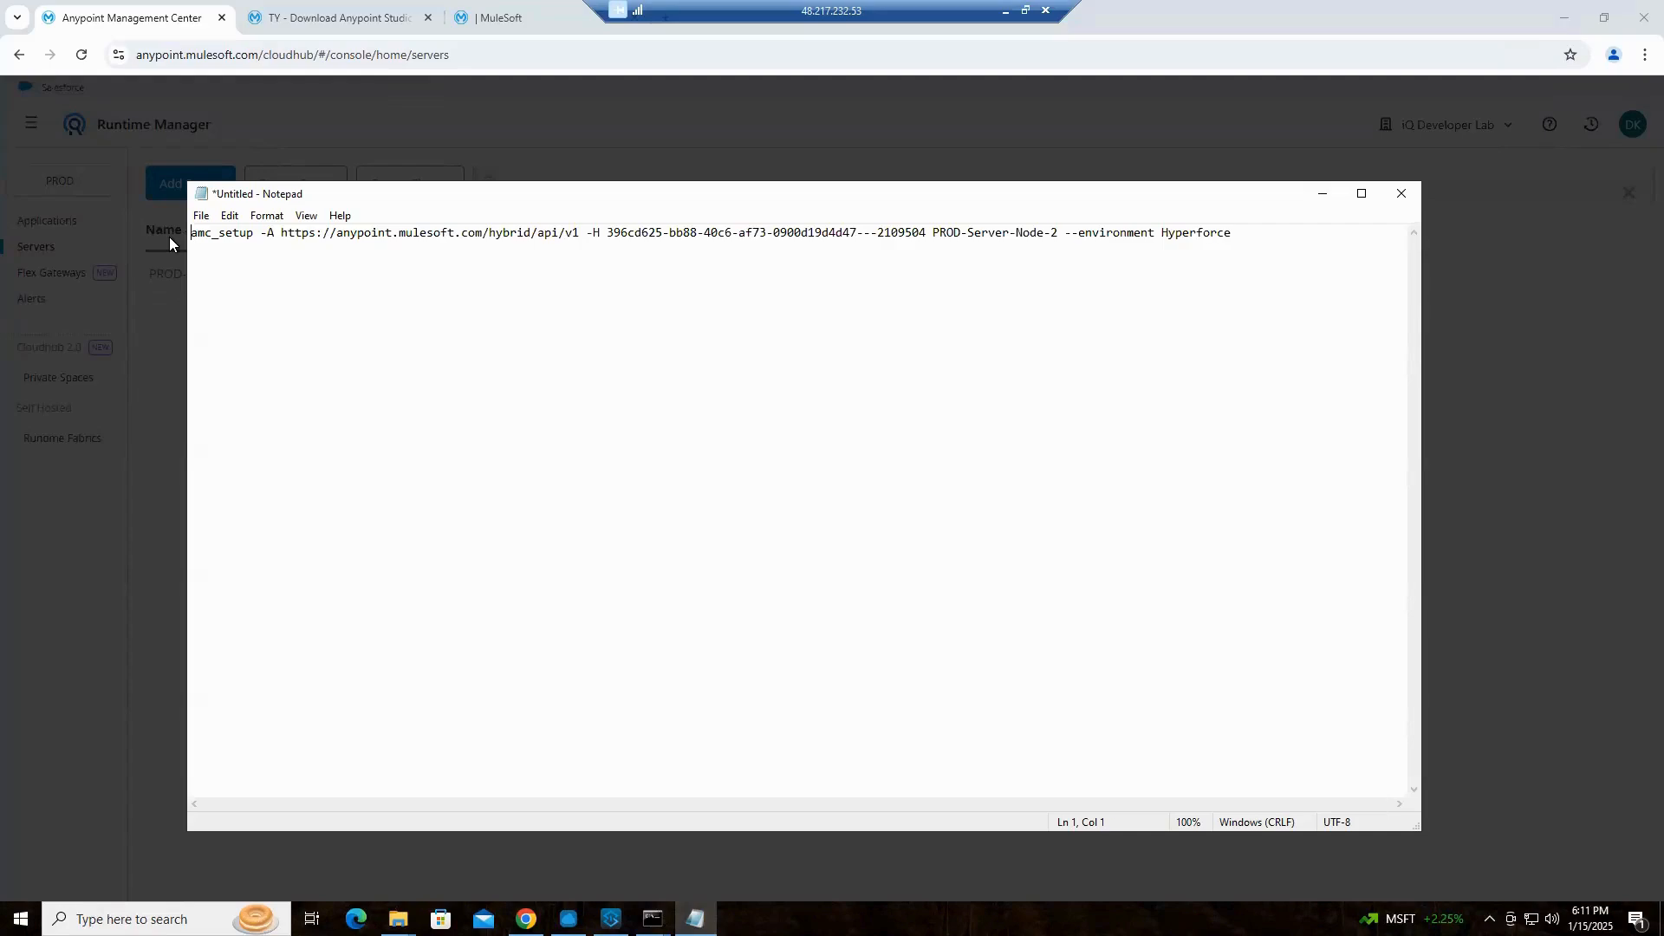
key("ctrl+a")
In the PROD-4.8.2-Server Node 2 console, run the prepared amc_setup command with its registration token and start Mule
left_click(654, 919)
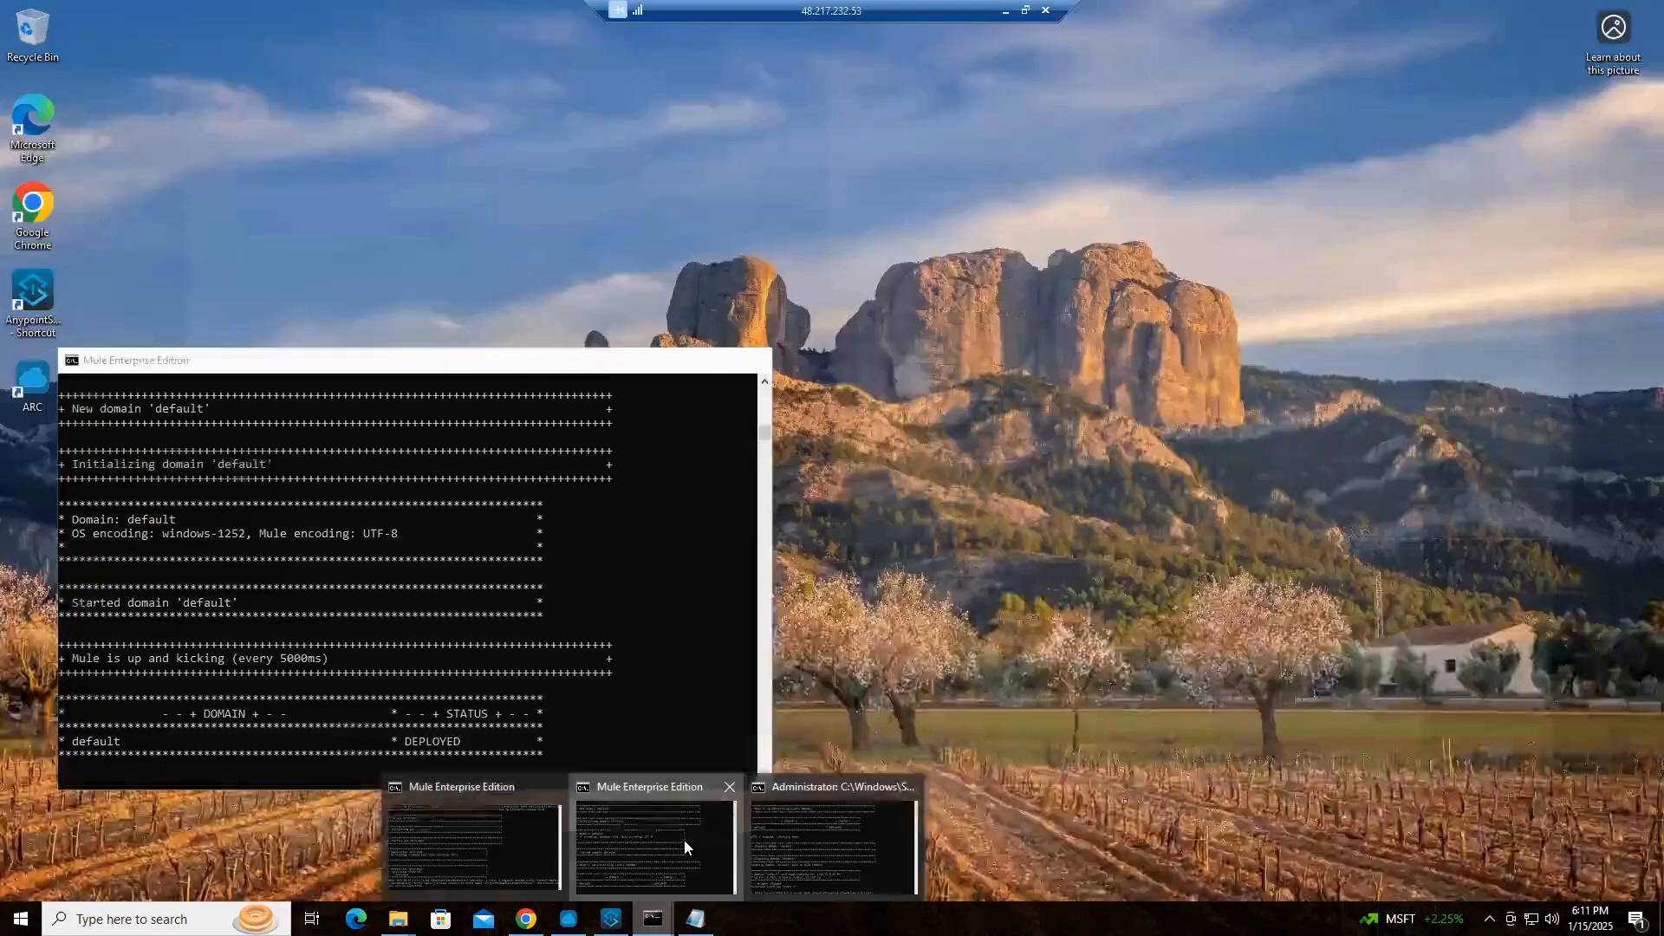
left_click(683, 840)
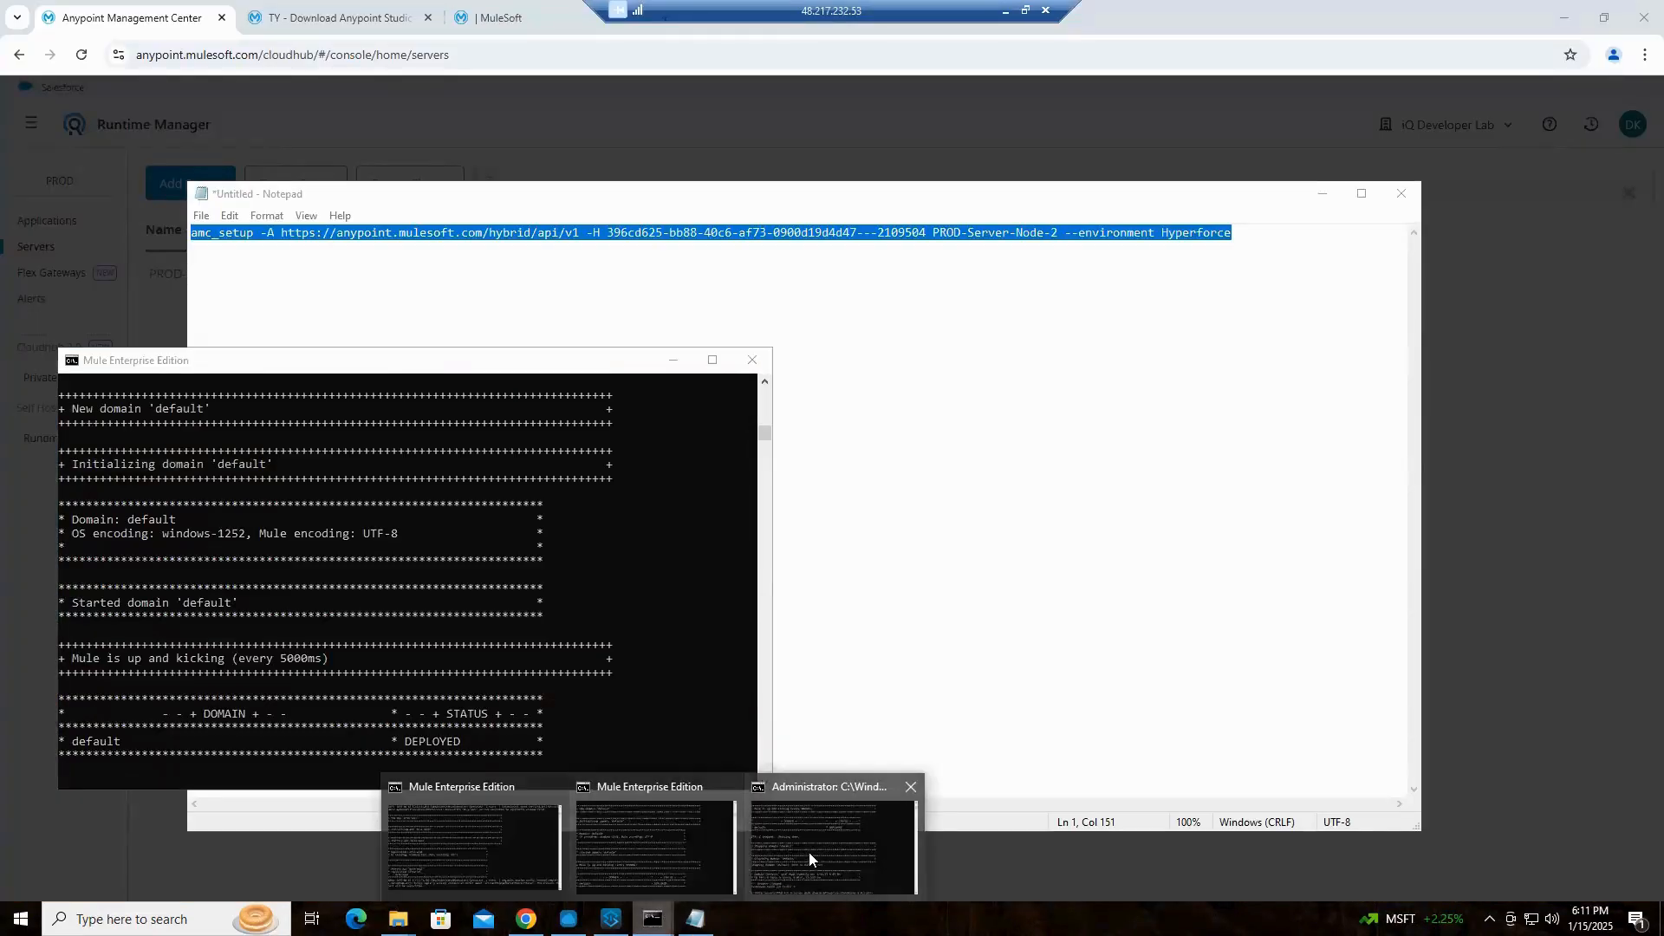
left_click(809, 851)
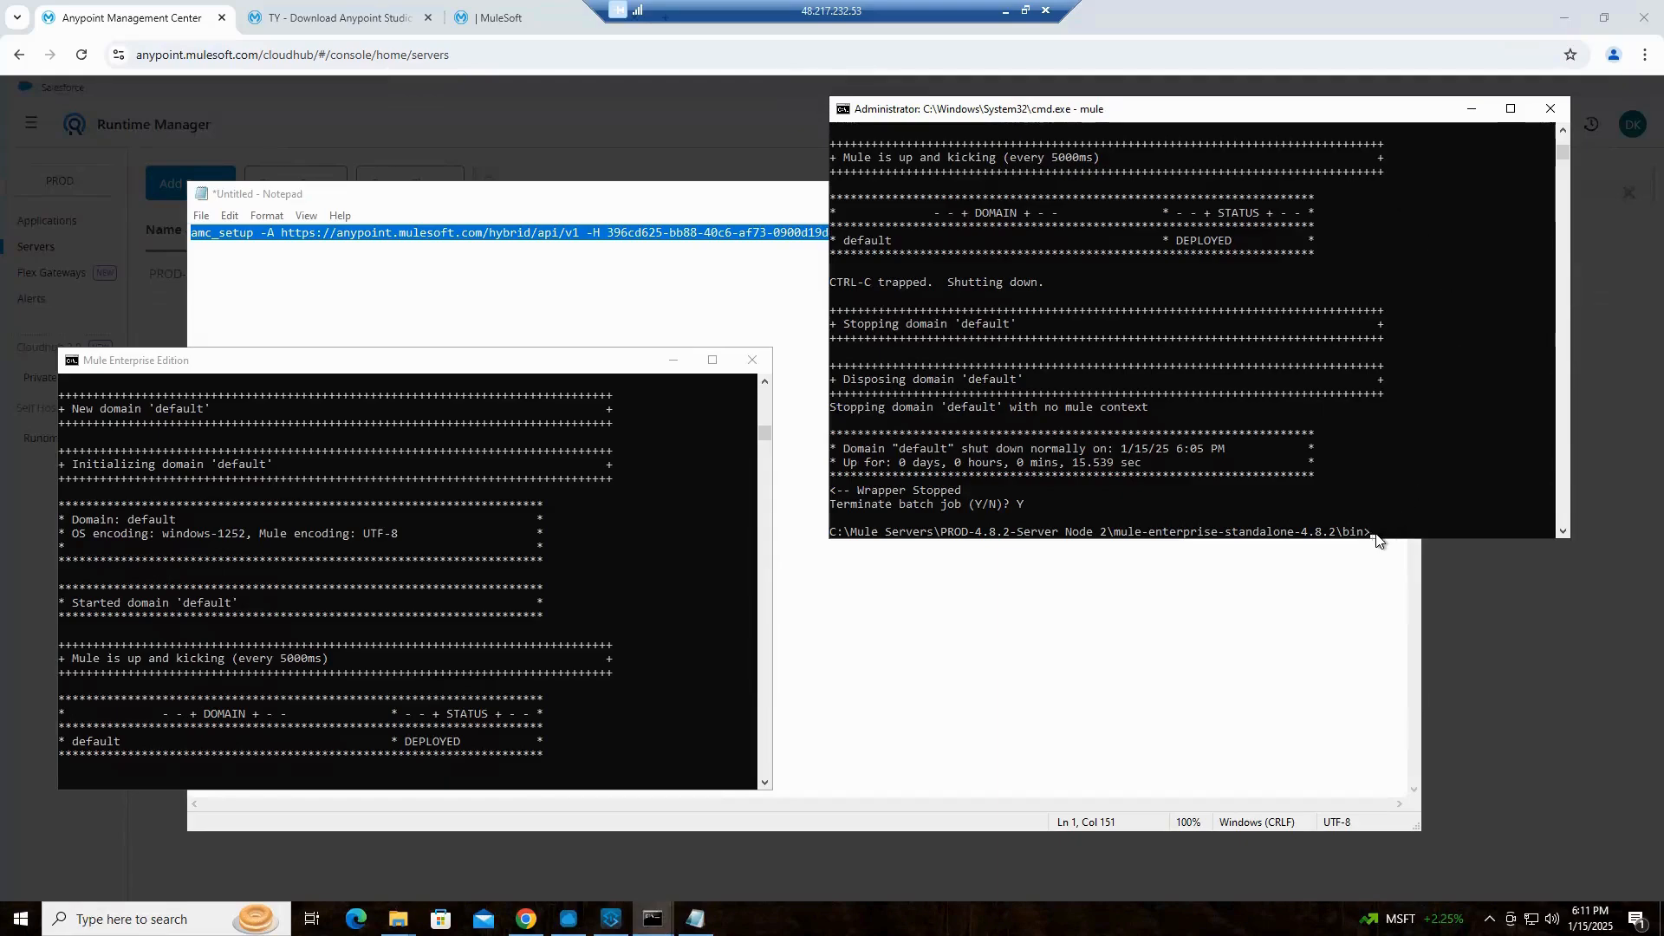
key("ctrl+v")
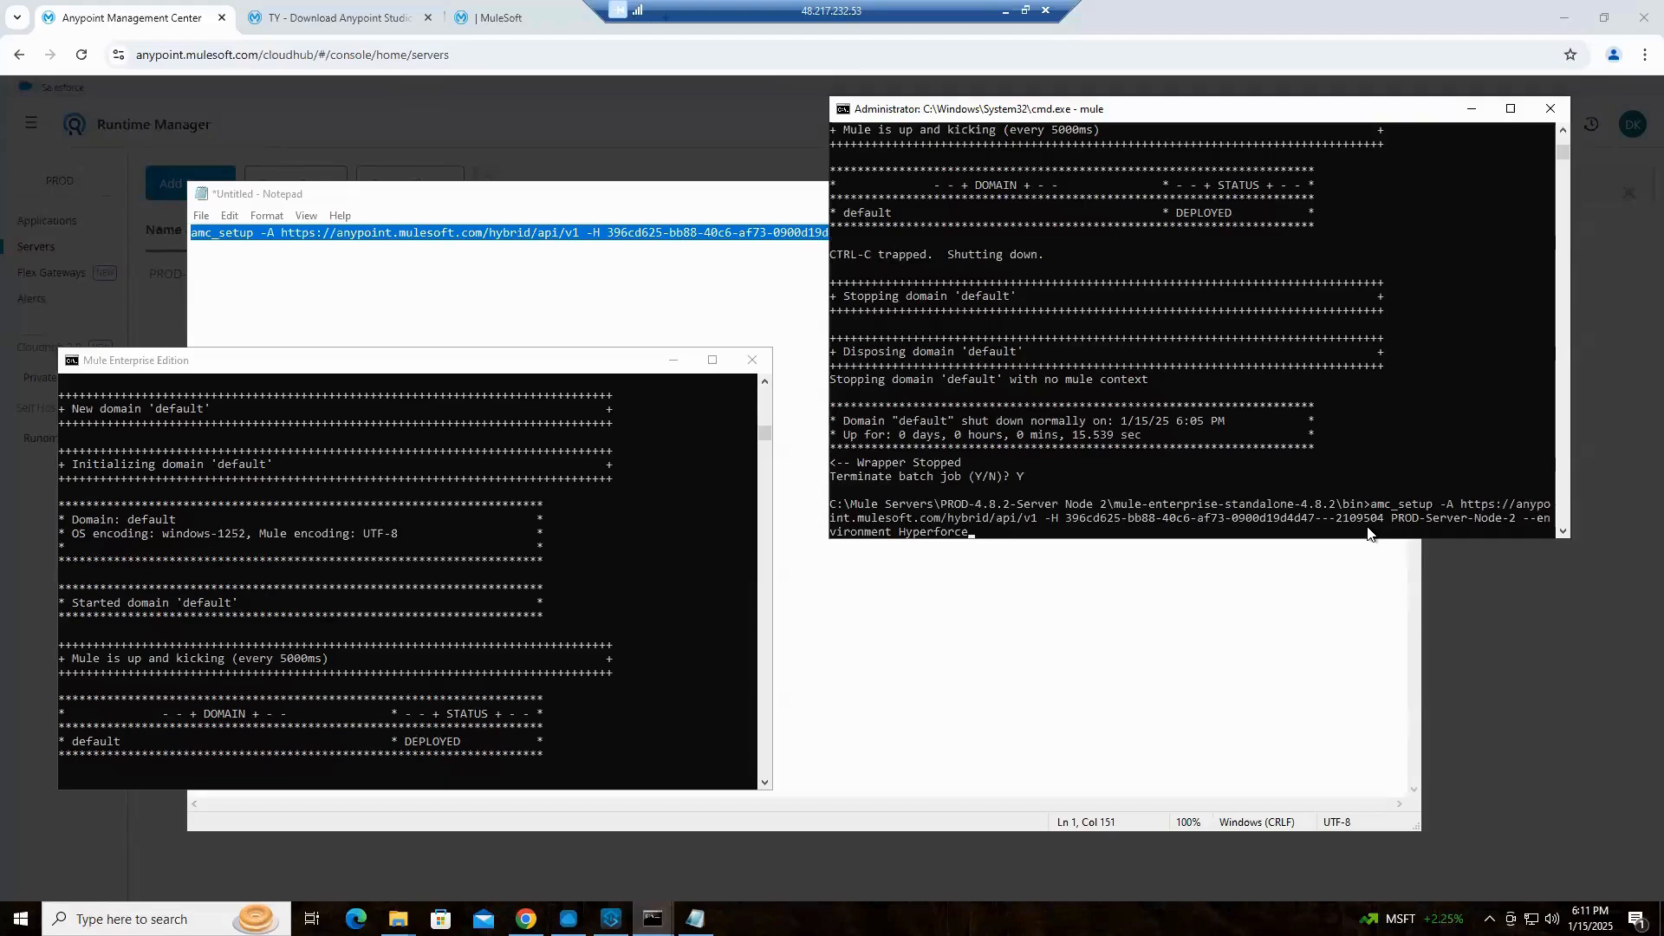
key("Return")
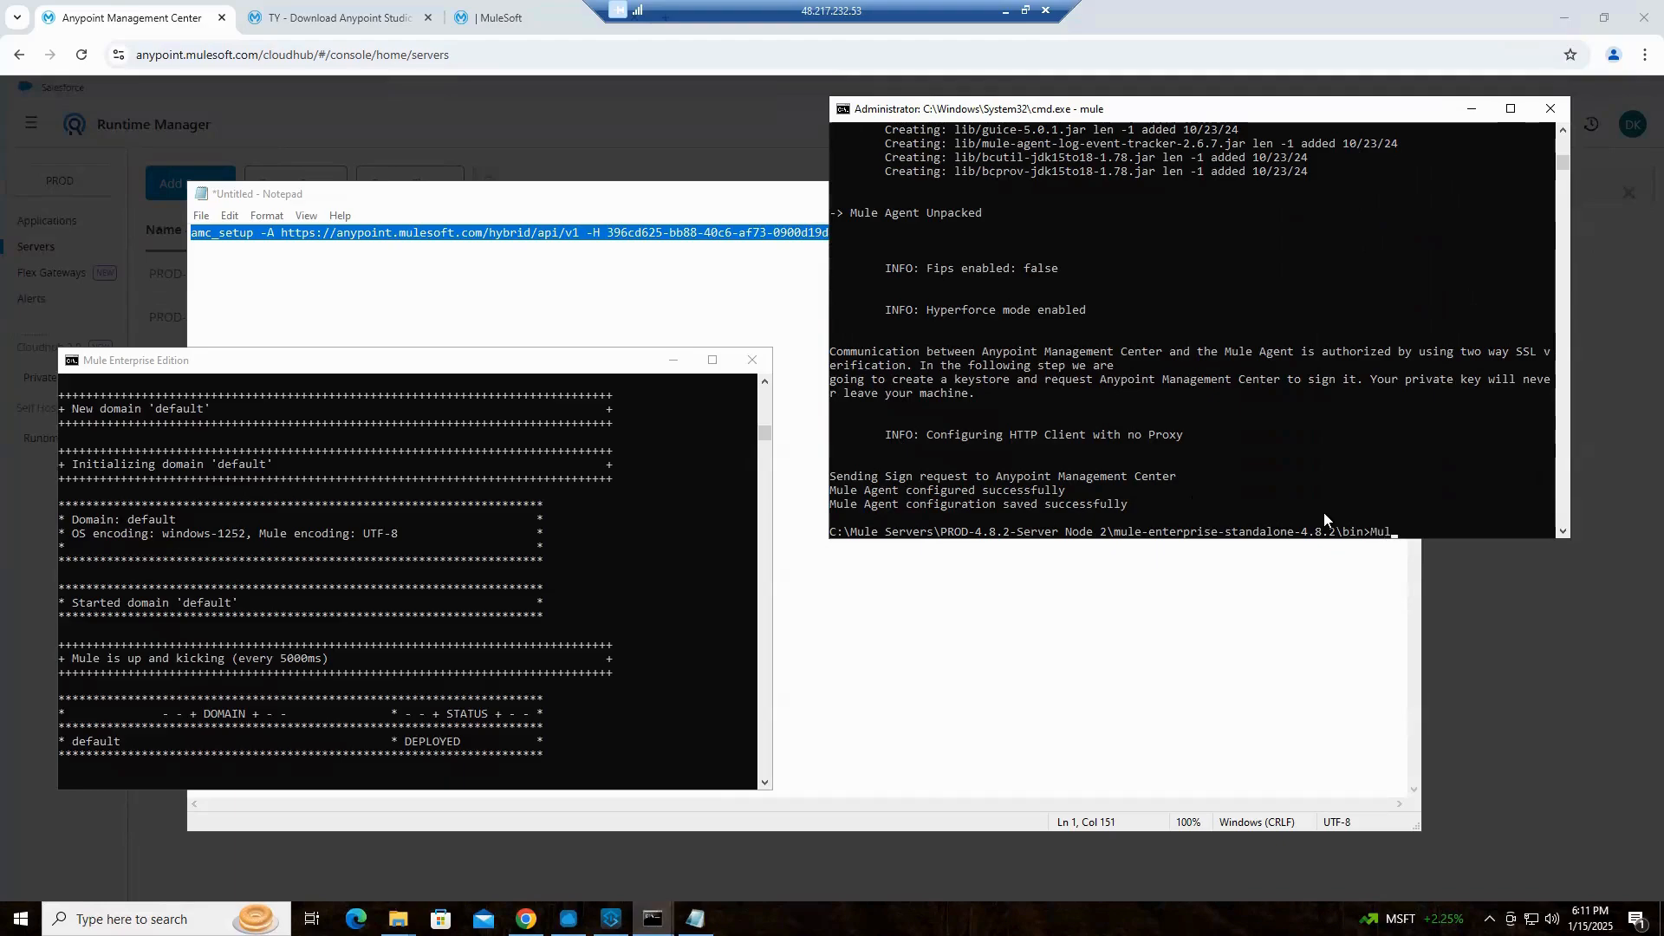
type("mule")
key("Return")
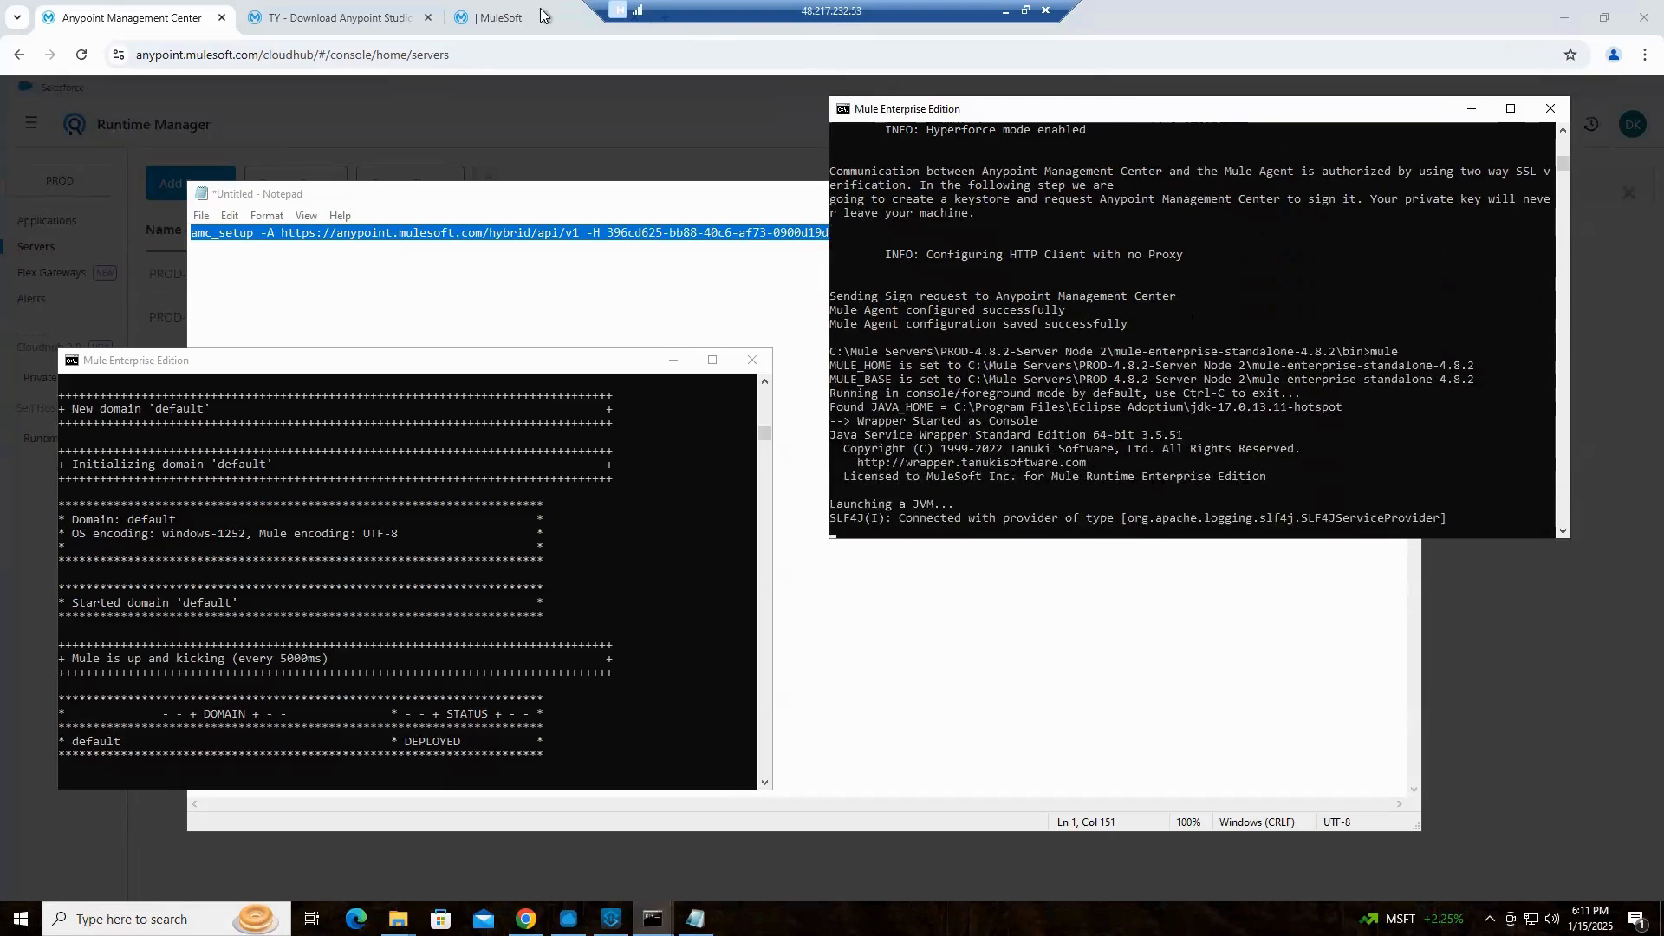
Return to Runtime Manager, close the Add Server dialog, and check the startup output in the Node 2 console before minimizing it
key("alt+Tab")
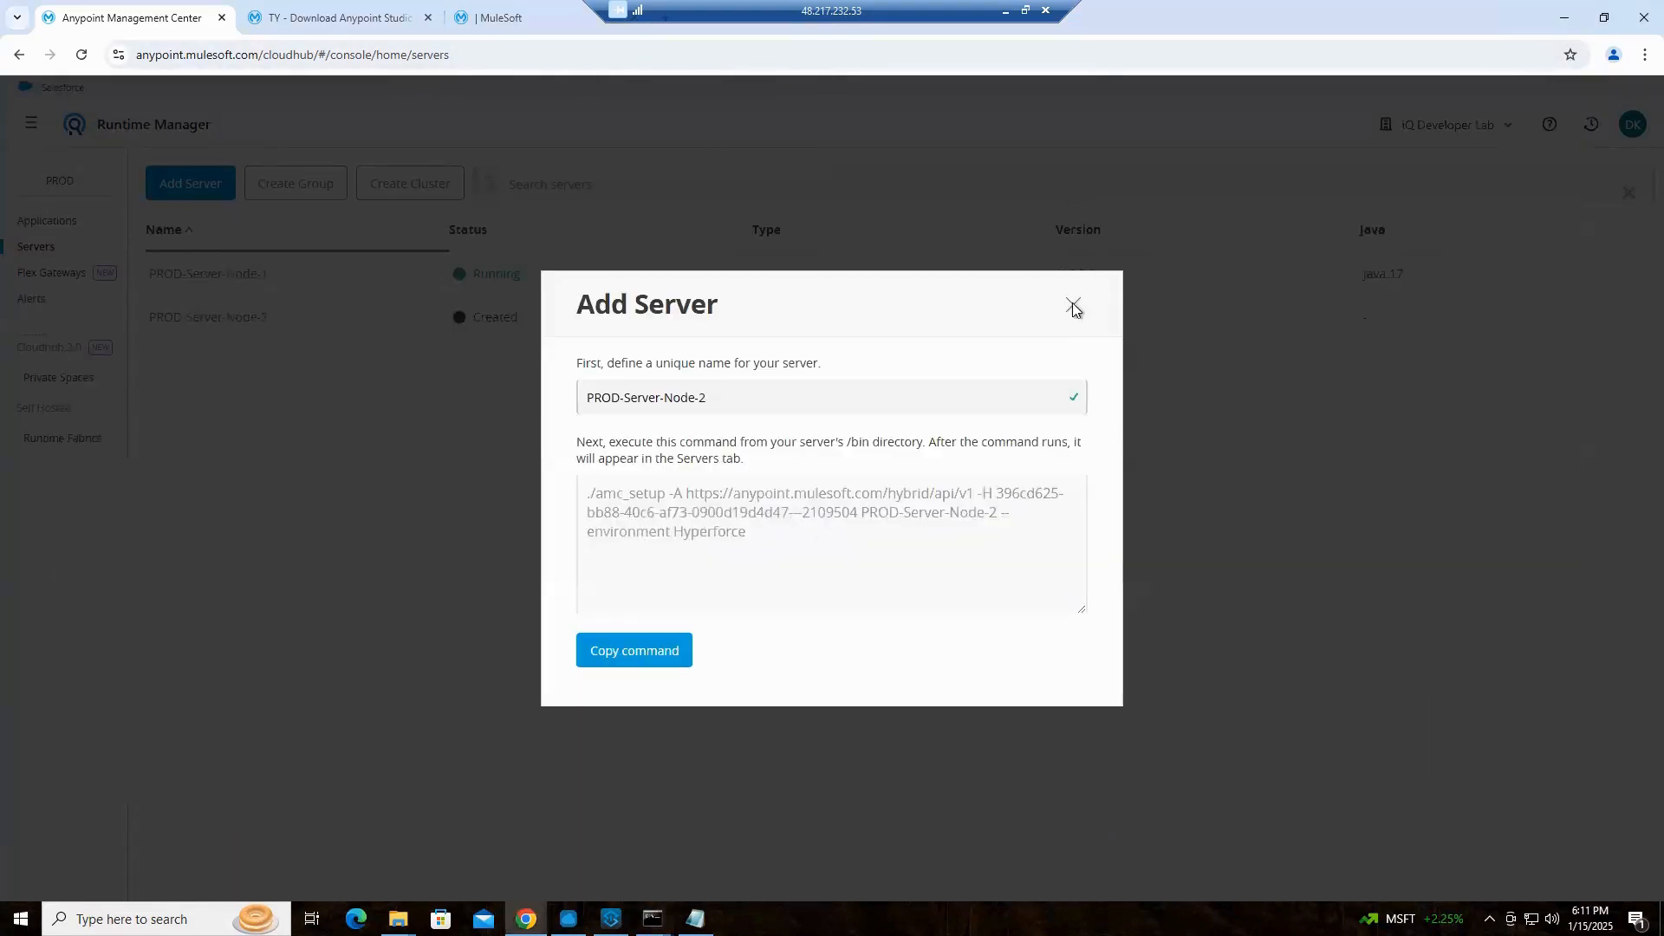
left_click(1073, 309)
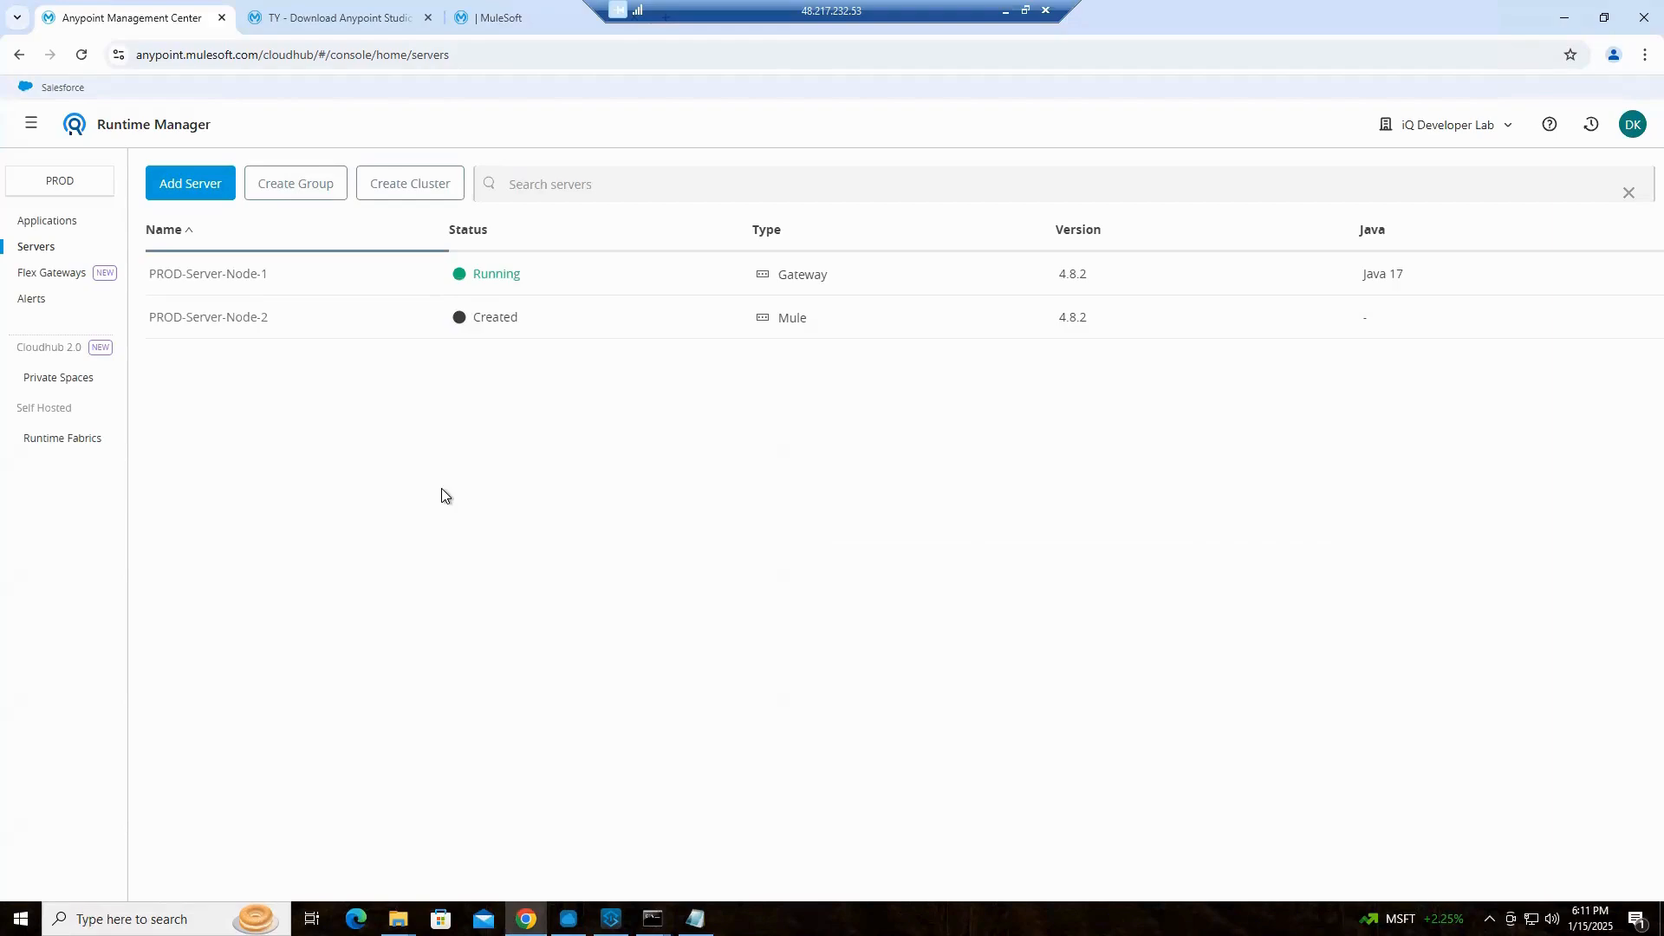
mouse_move(653, 919)
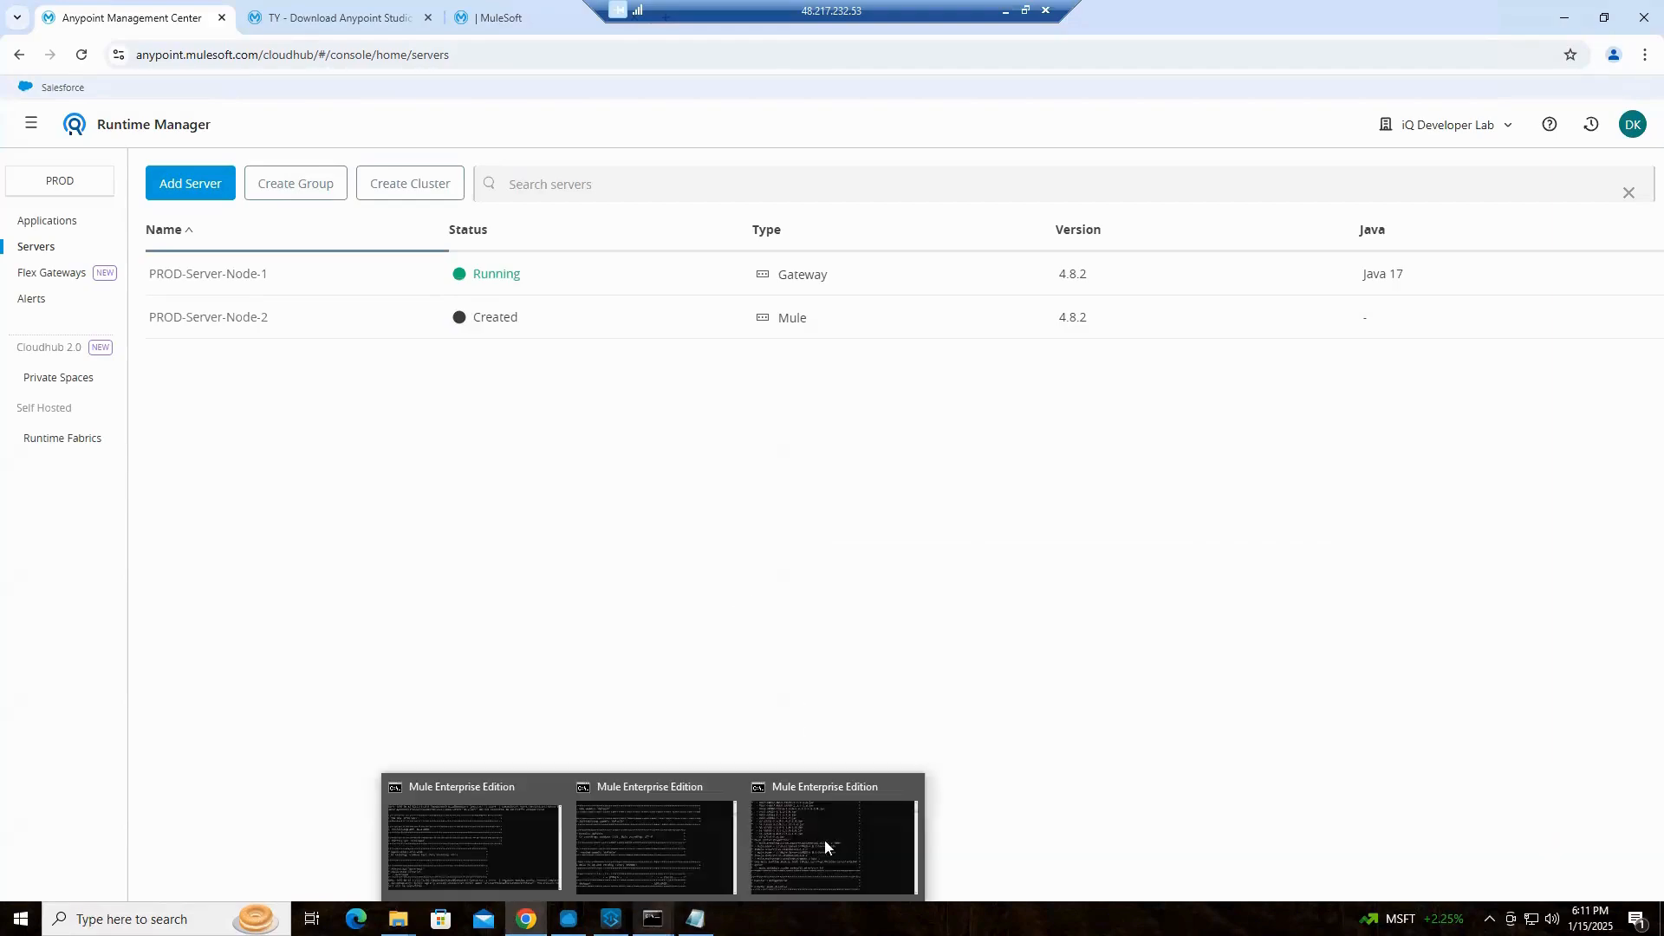
left_click(871, 823)
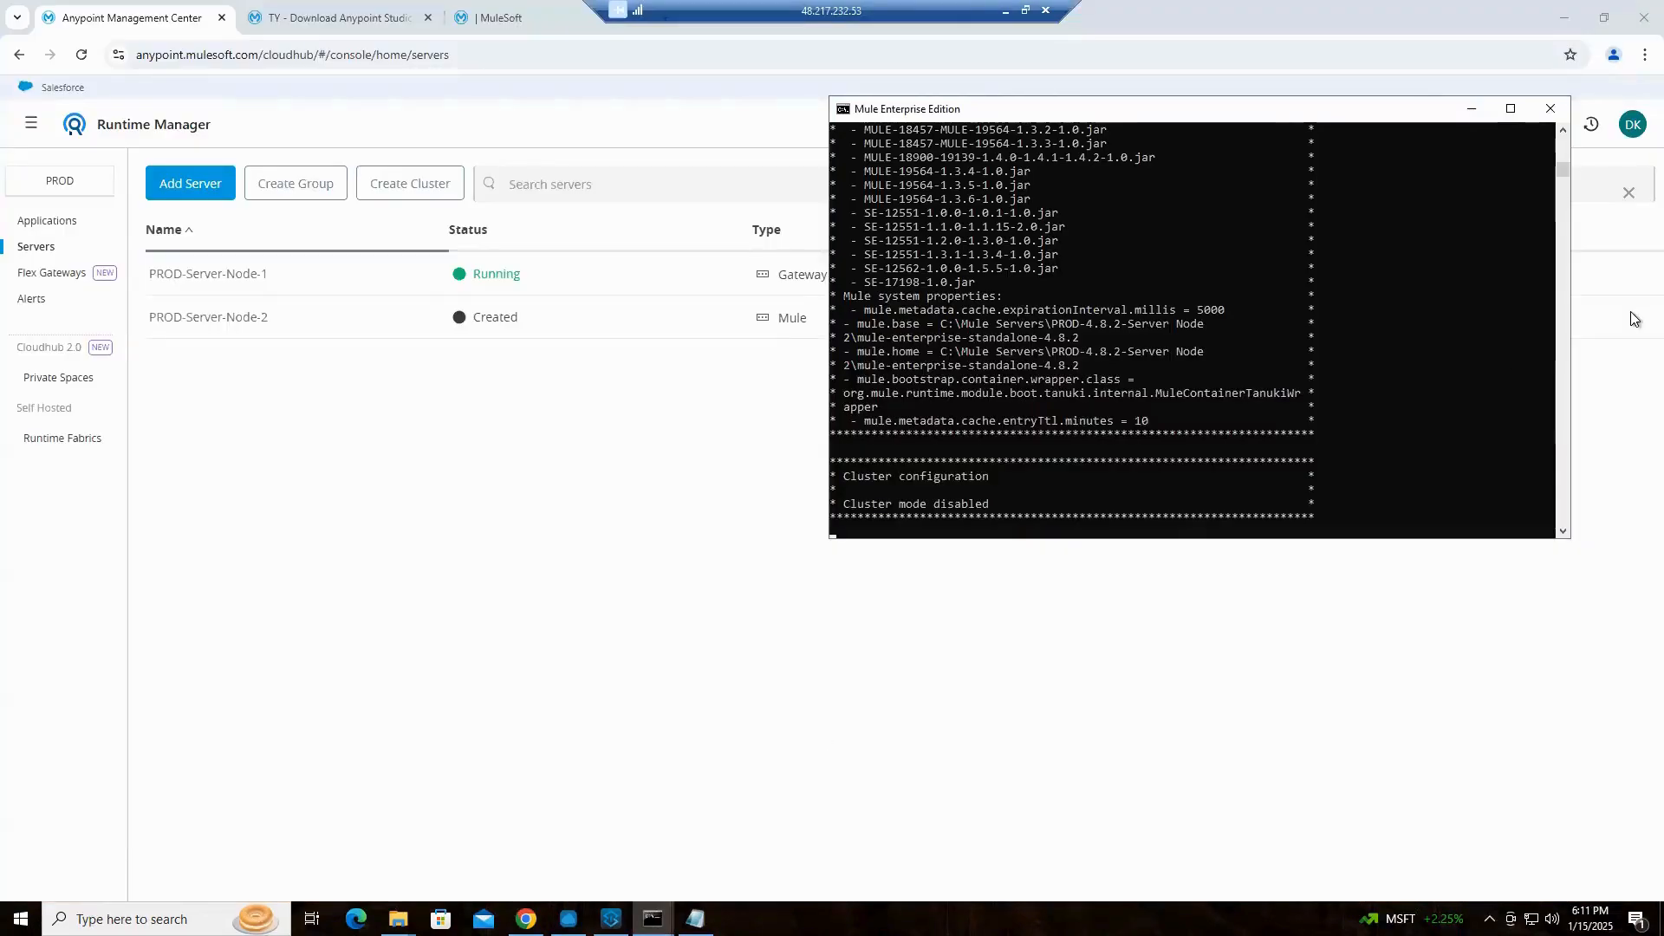
left_click(1463, 116)
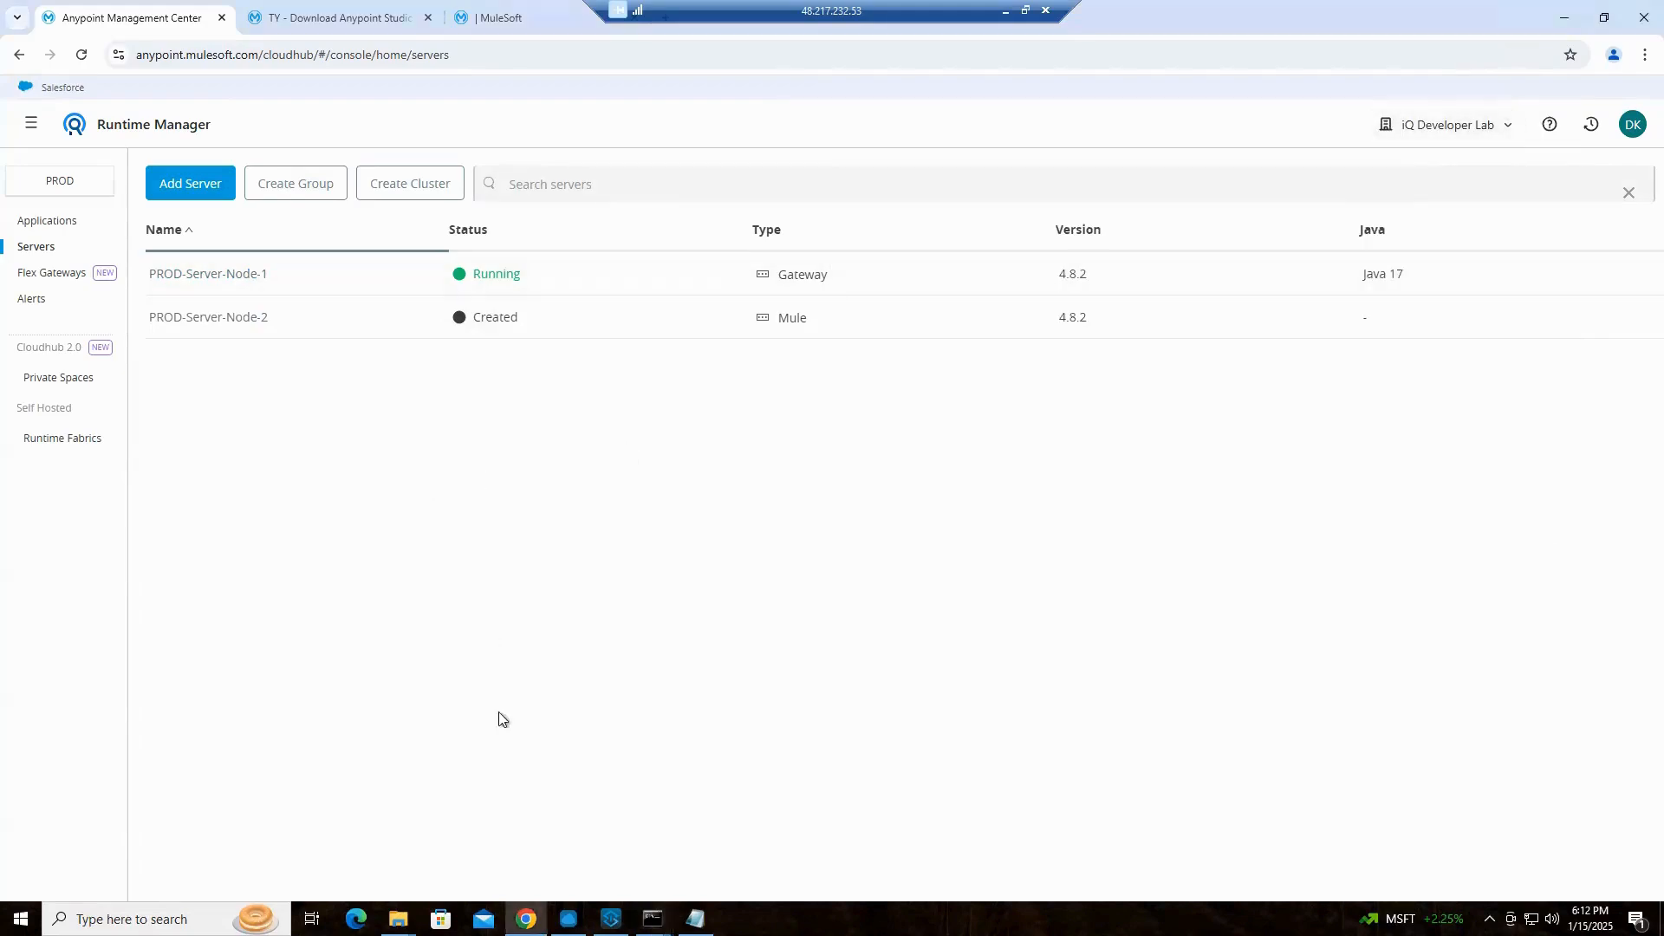
Show the Node 1 and Node 2 consoles side by side below the server list, keeping the mcia-app2 console minimized
mouse_move(632, 891)
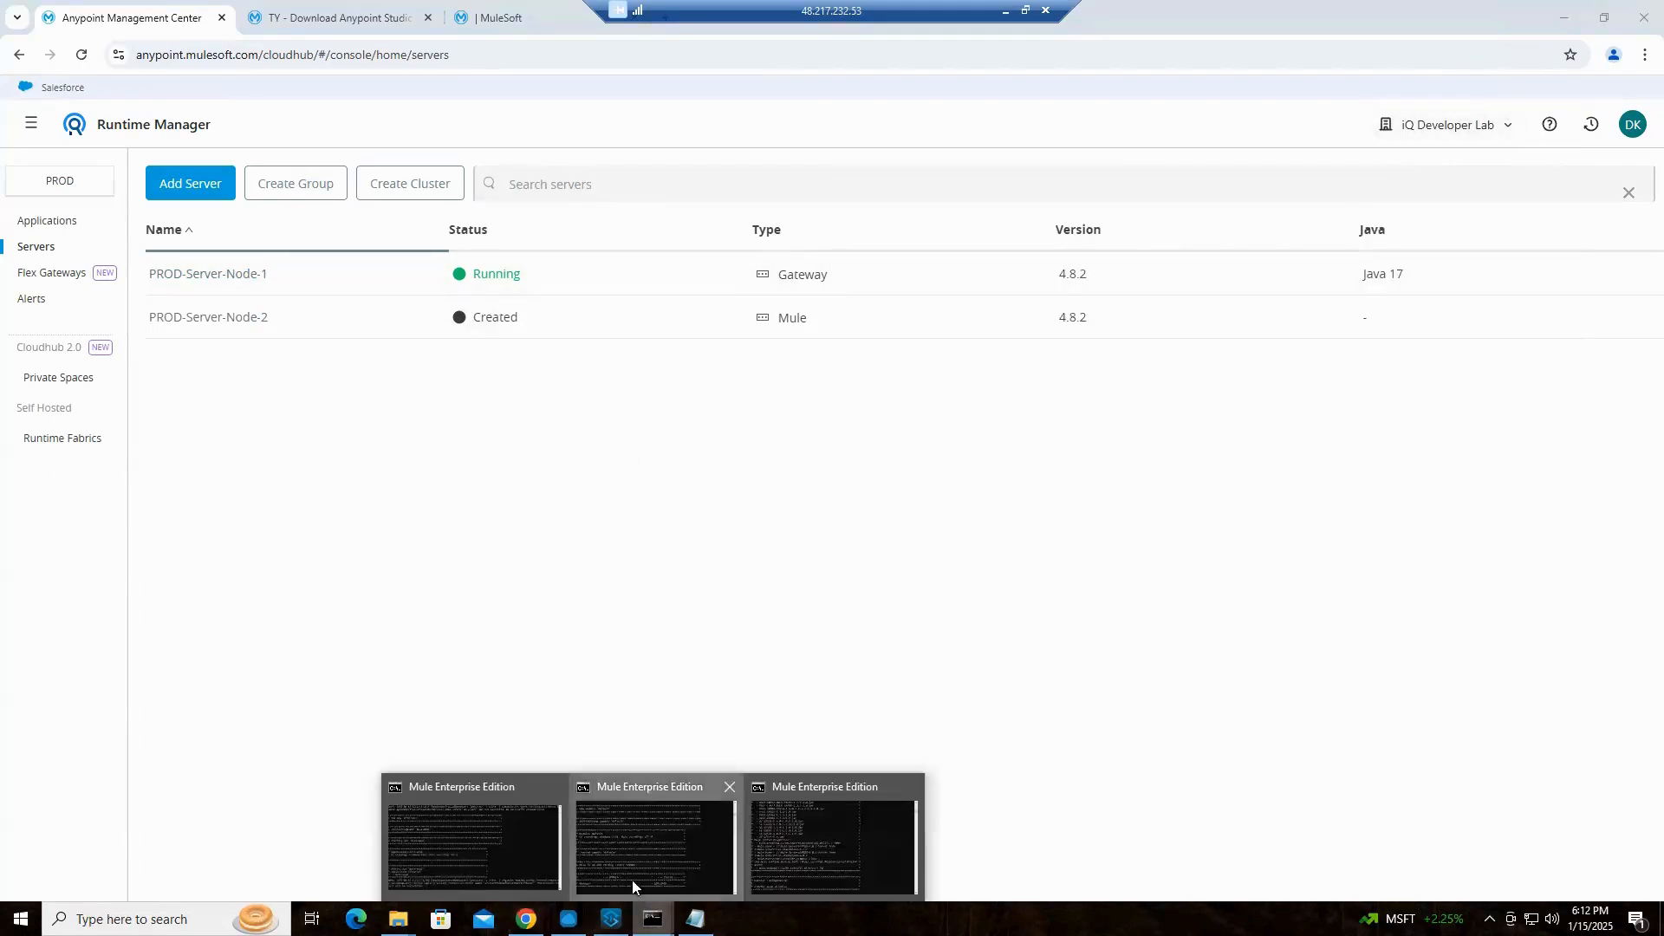
left_click(651, 858)
mouse_move(653, 919)
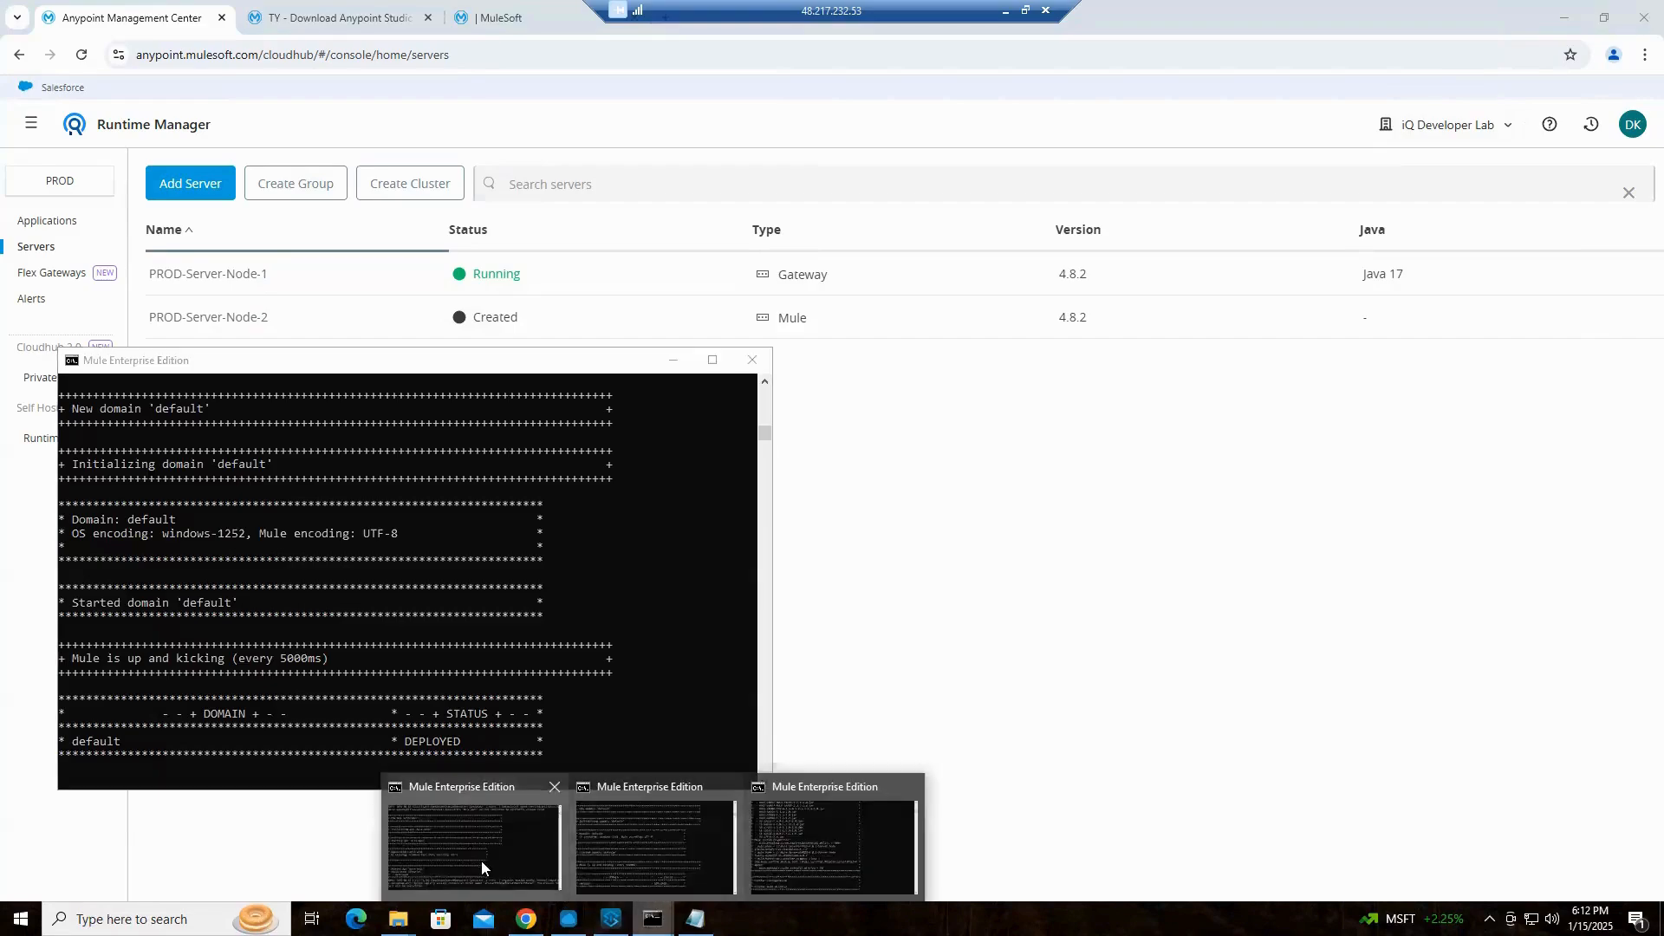
left_click(481, 861)
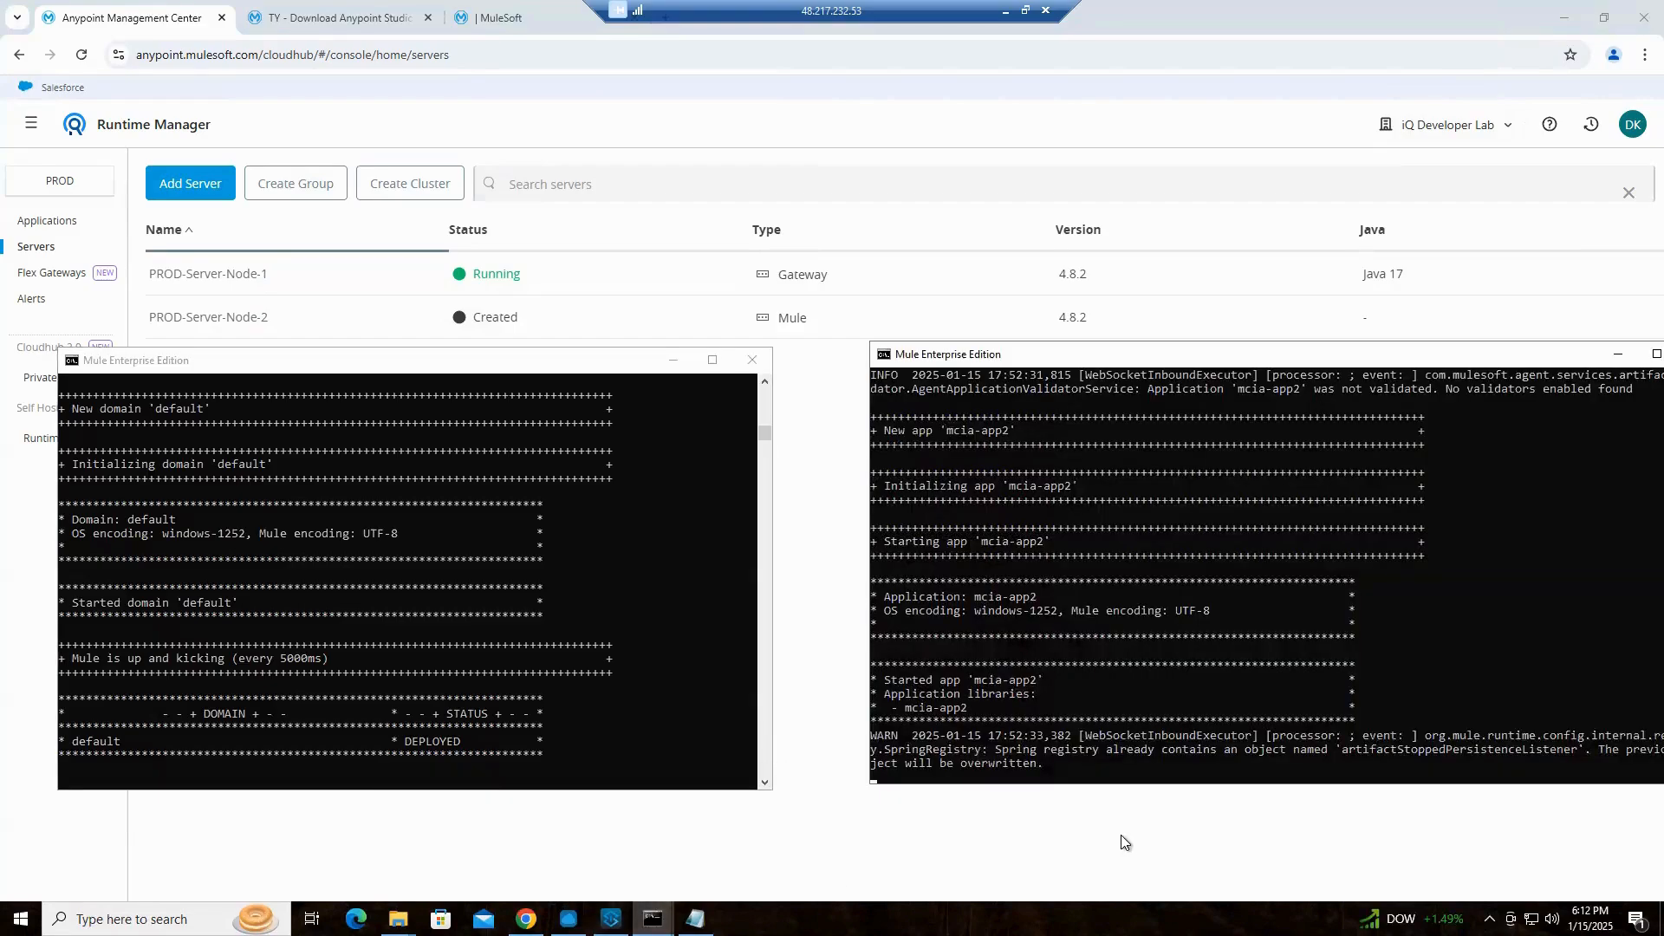
left_click(1621, 356)
mouse_move(652, 919)
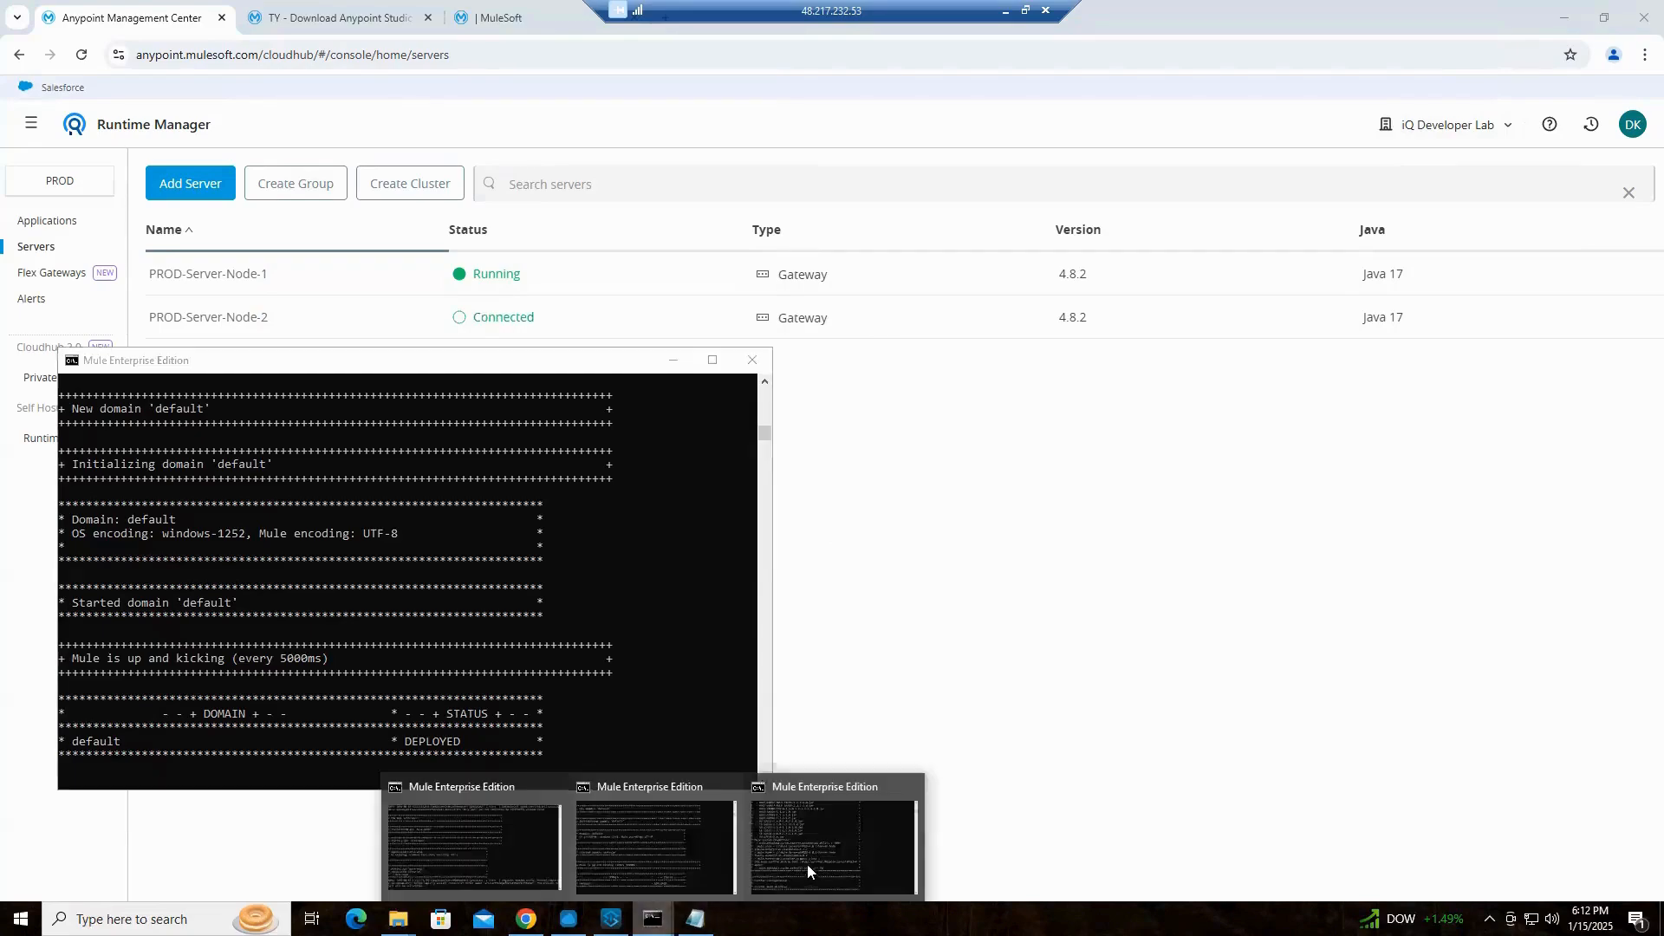
left_click(808, 859)
left_click_drag(1219, 110, 1226, 390)
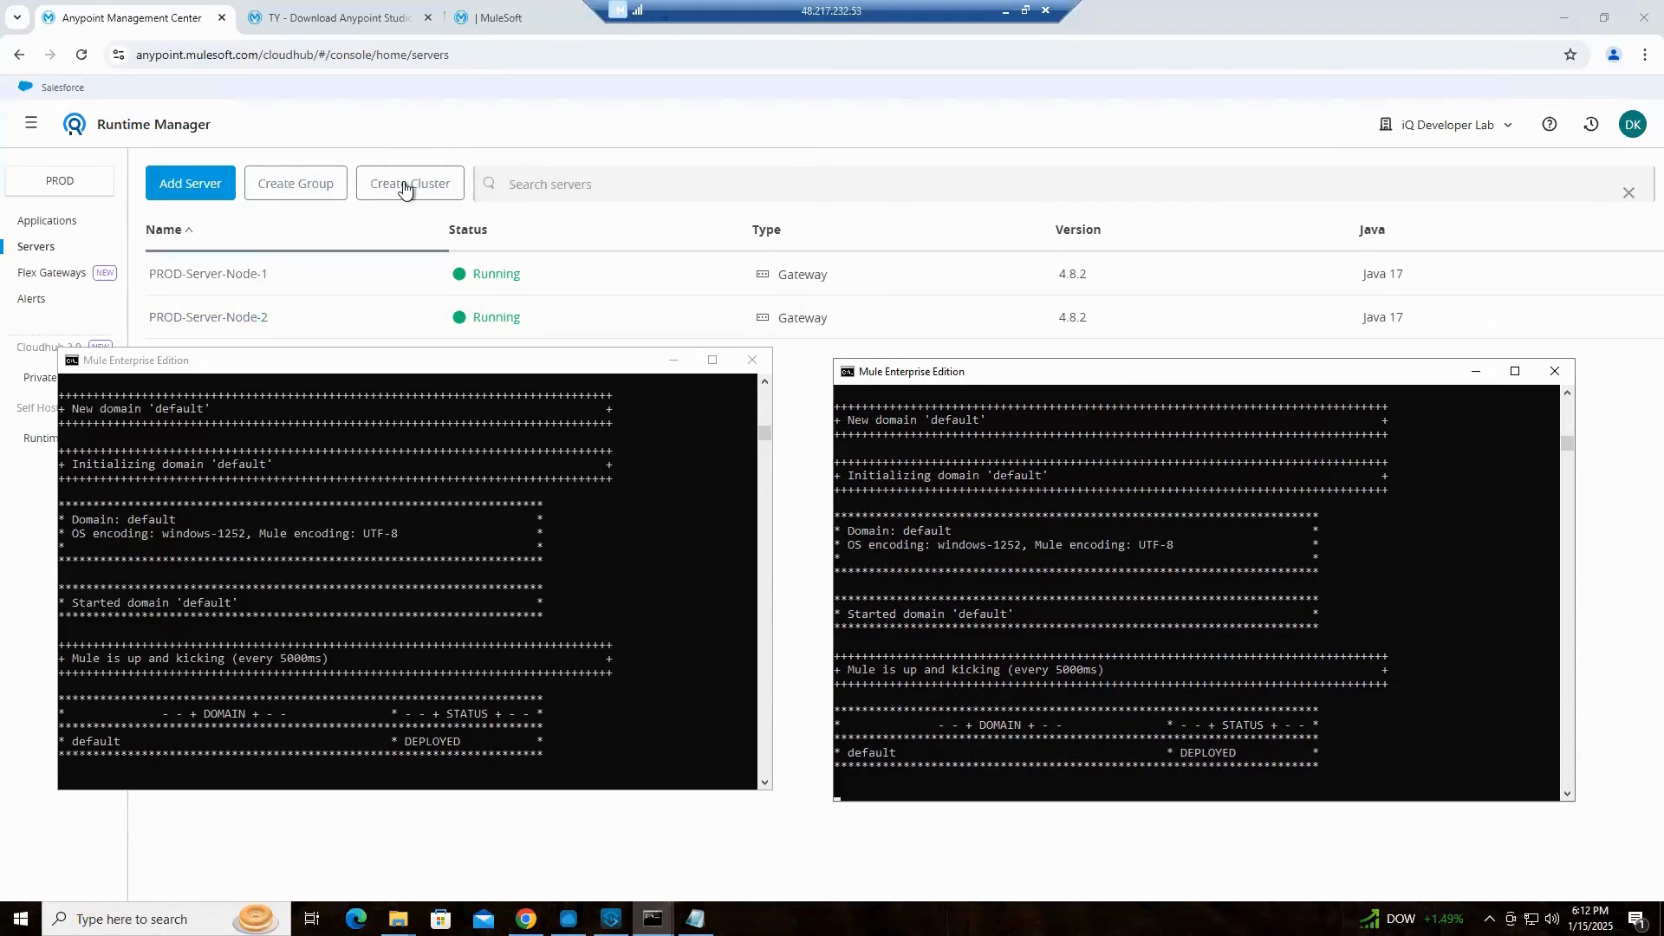
Open the Create Server Group form in Runtime Manager to view its fields and return to the server list
left_click(737, 123)
left_click(314, 193)
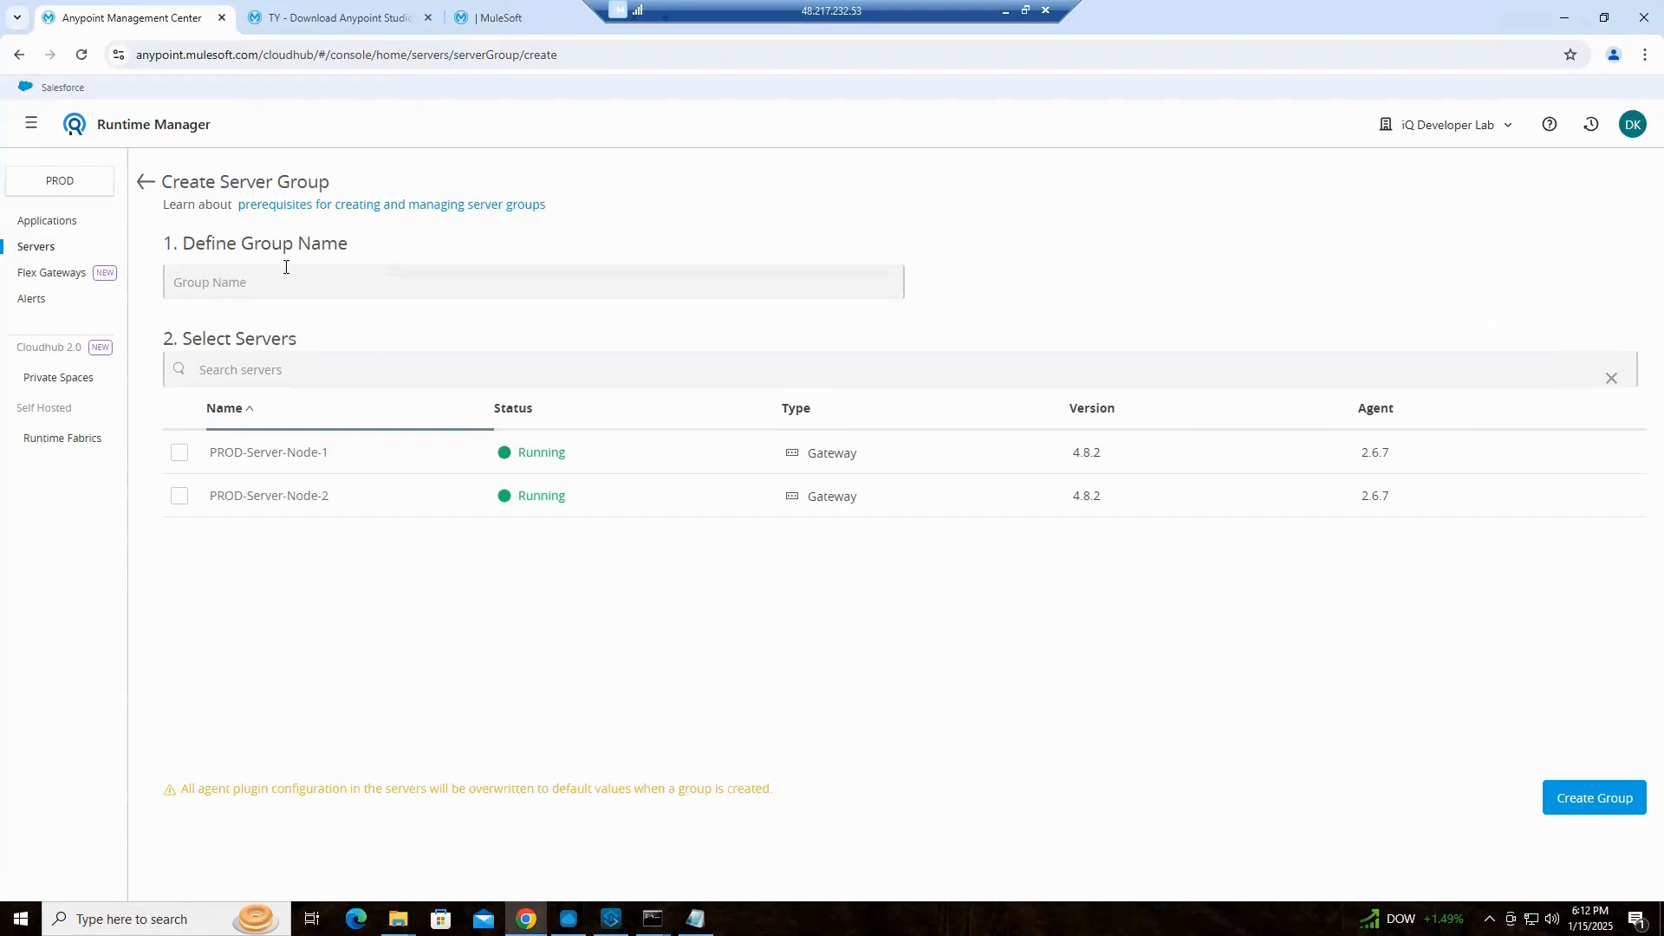
left_click(148, 186)
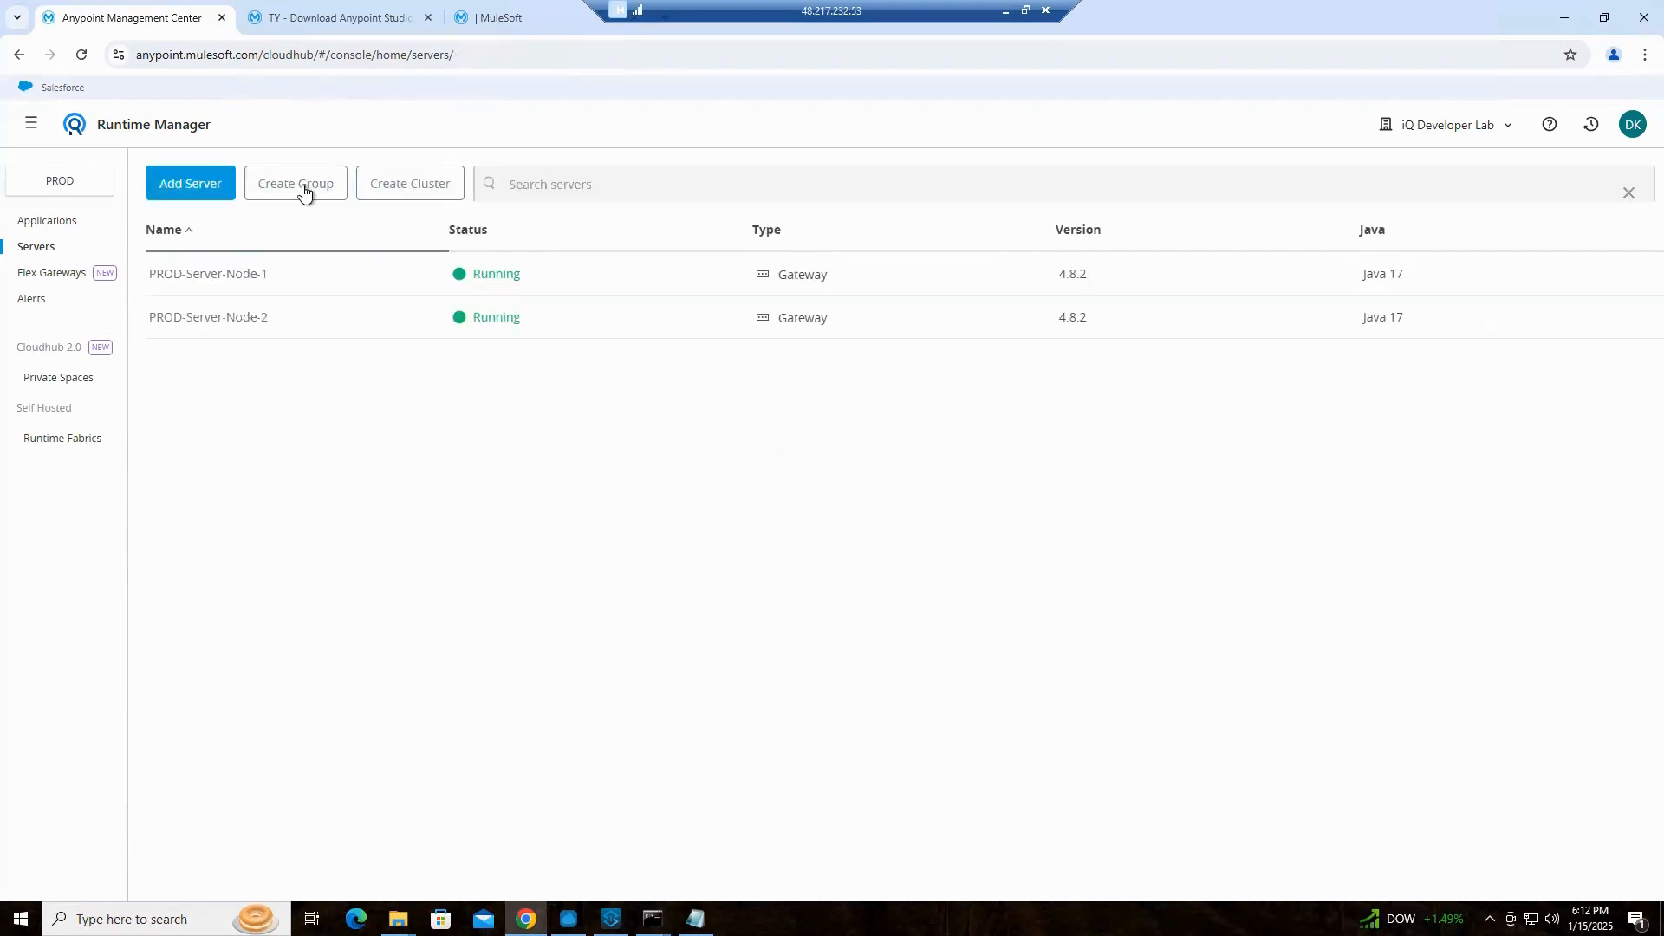
Begin creating a cluster of type Multicast with PROD-Server-Node-1 and PROD-Server-Node-2 selected
left_click(423, 185)
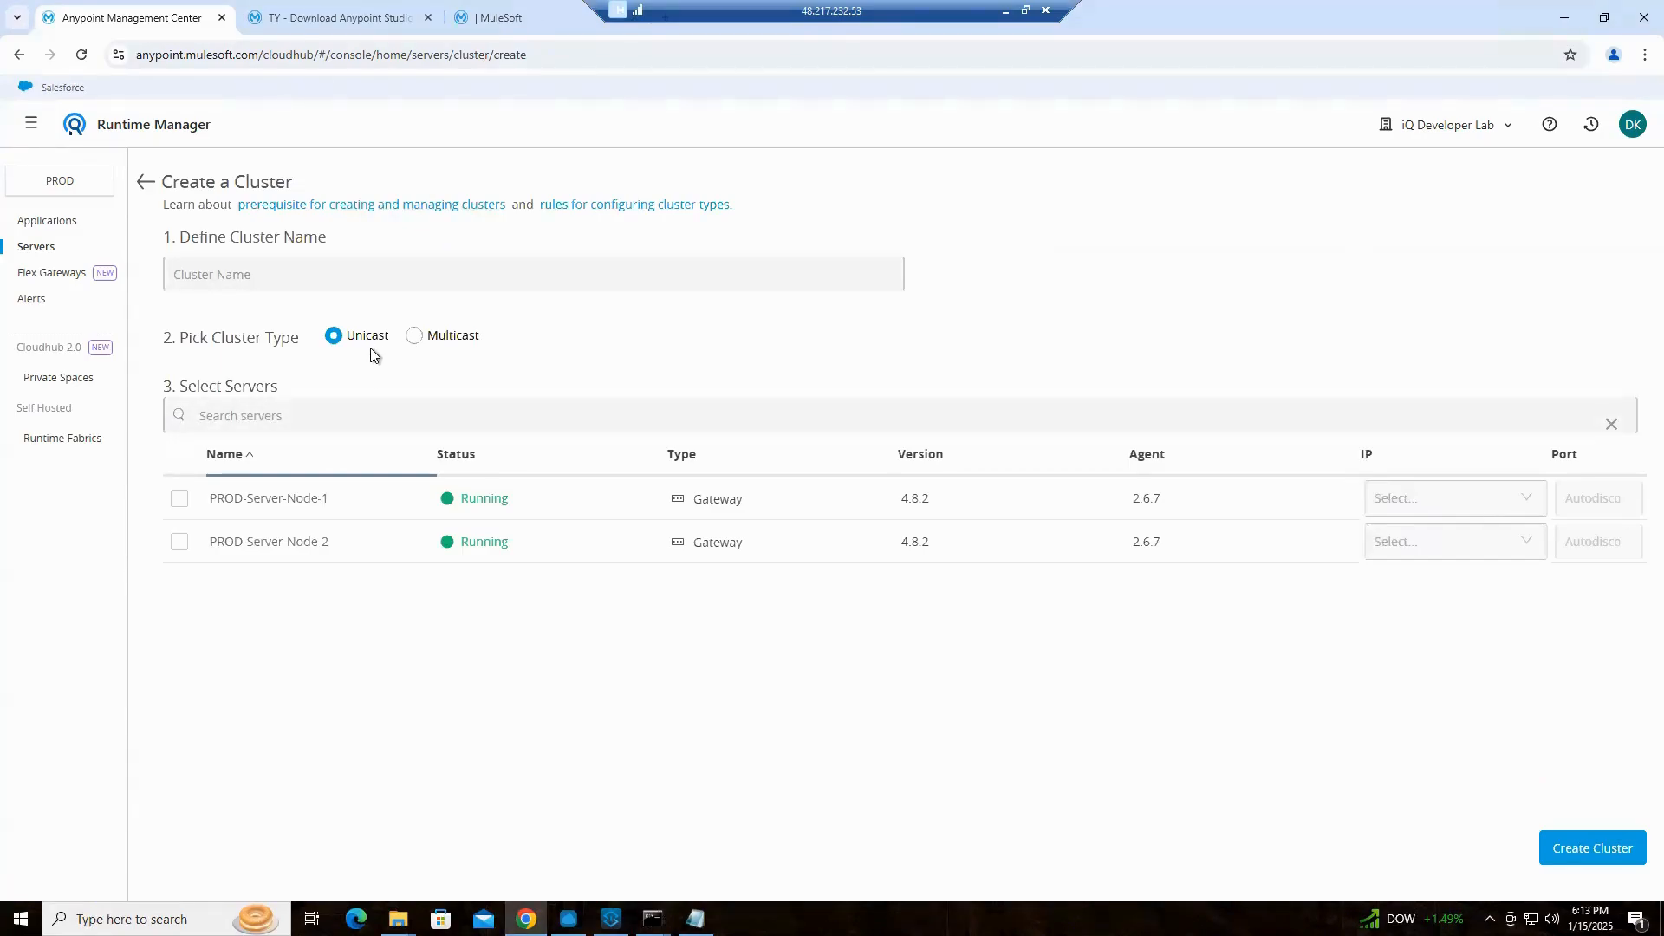
left_click(180, 498)
left_click(183, 546)
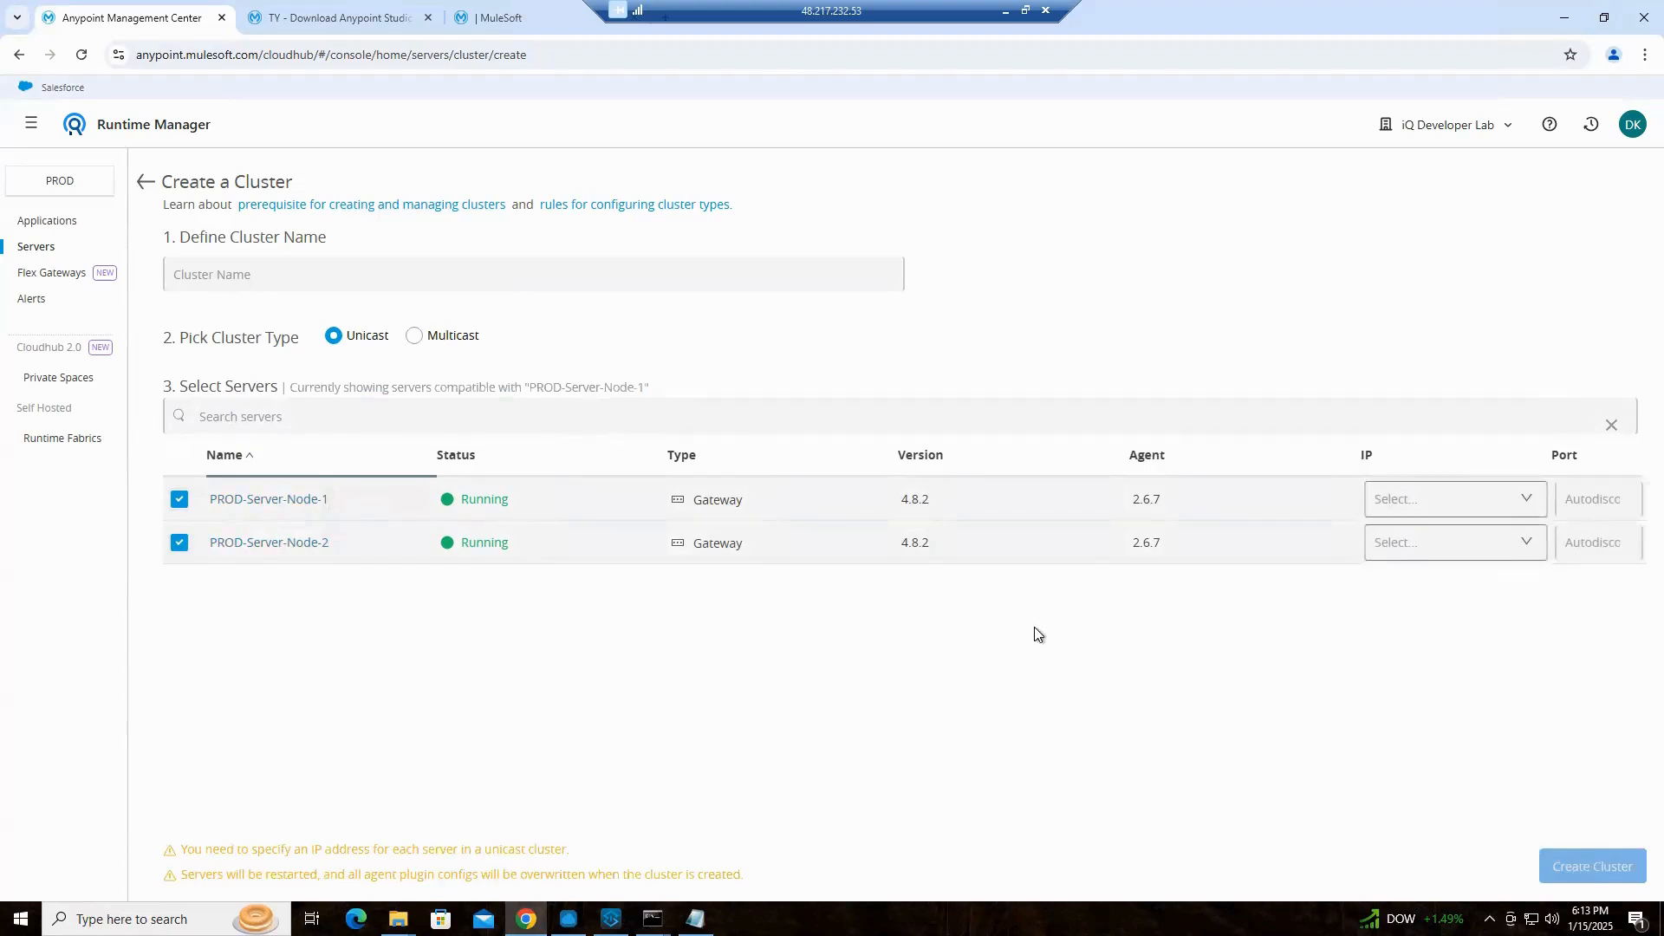
left_click(415, 338)
left_click(179, 500)
left_click(180, 544)
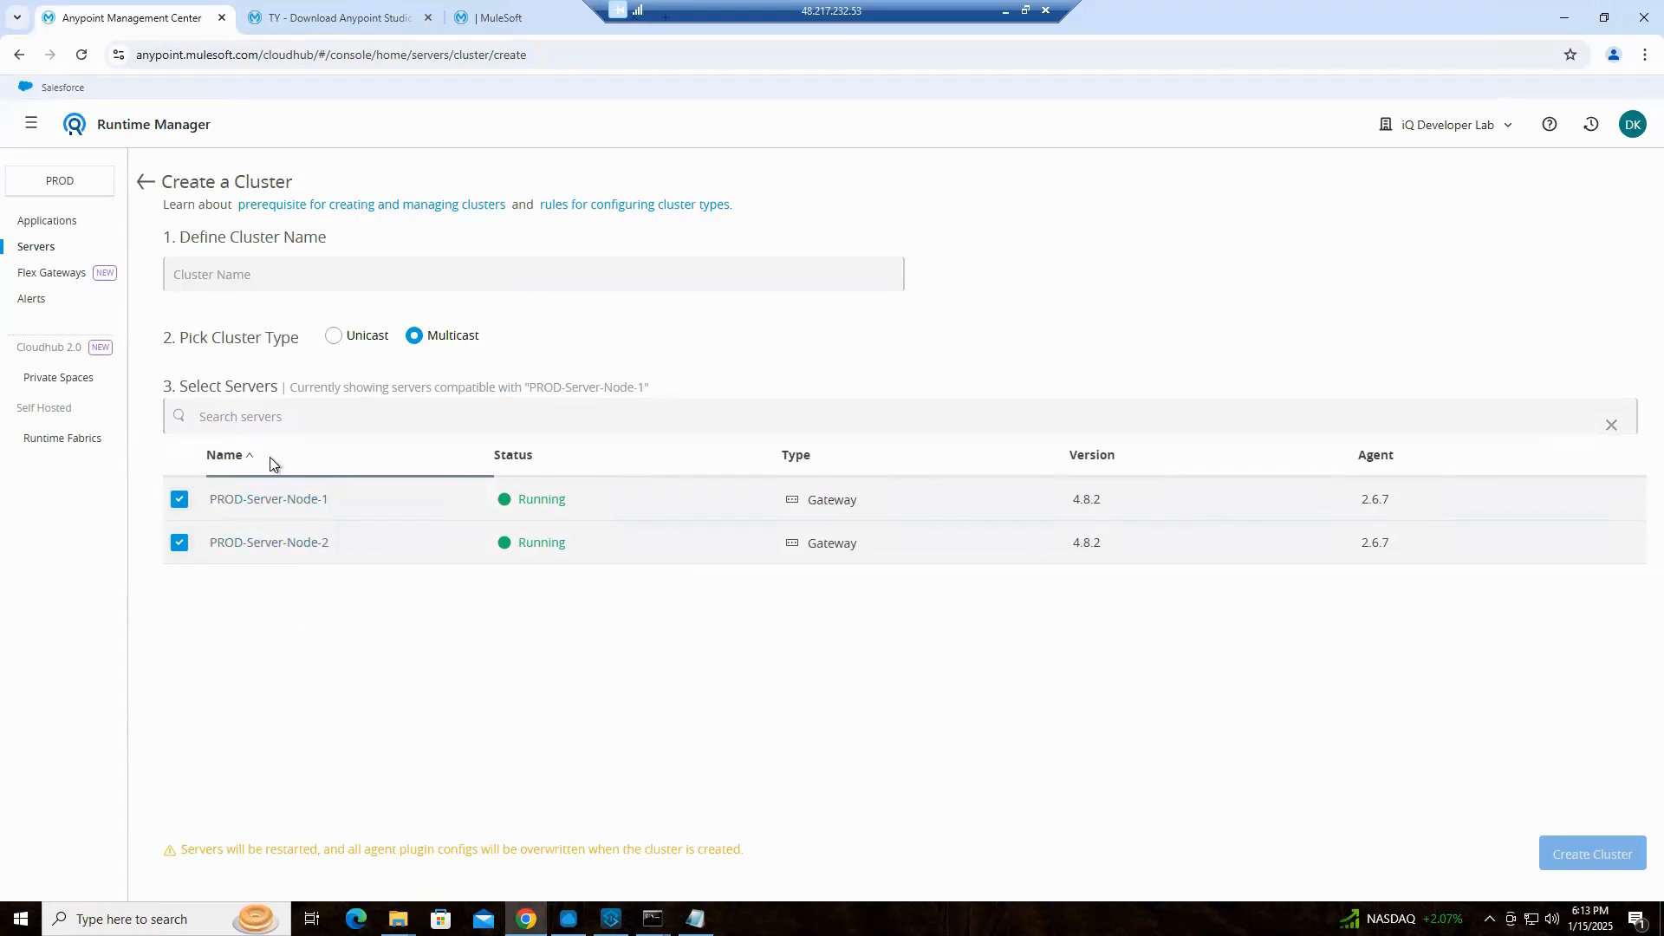
left_click(322, 414)
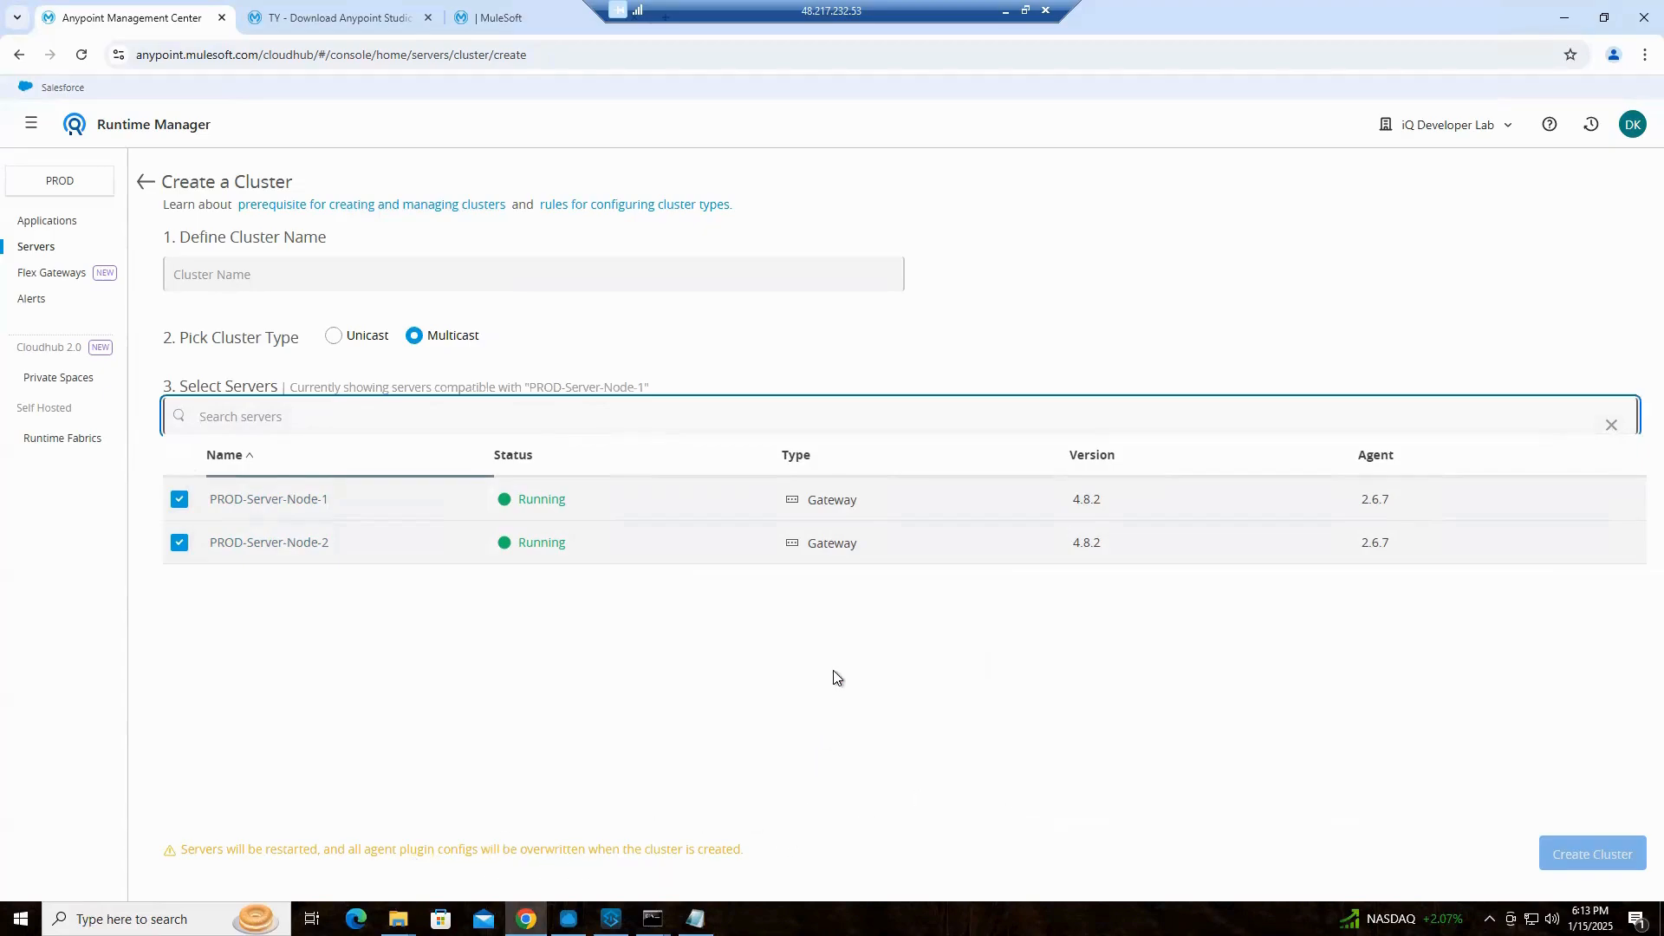
Enter PROD Cluster as the cluster name
left_click(469, 264)
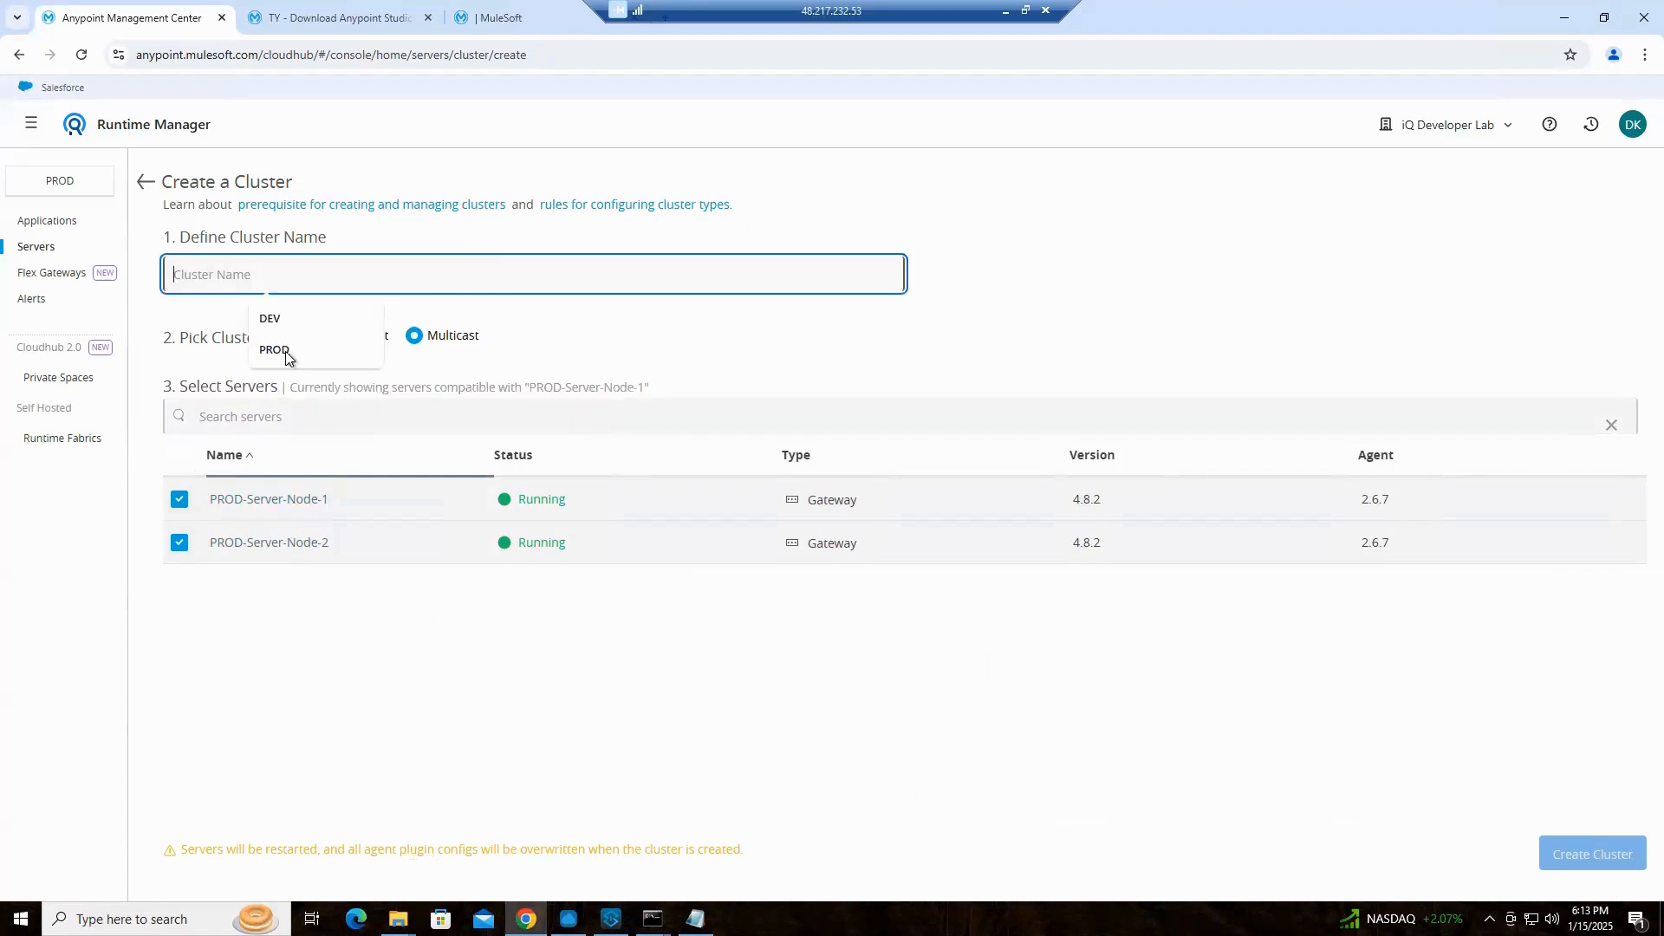
left_click(276, 351)
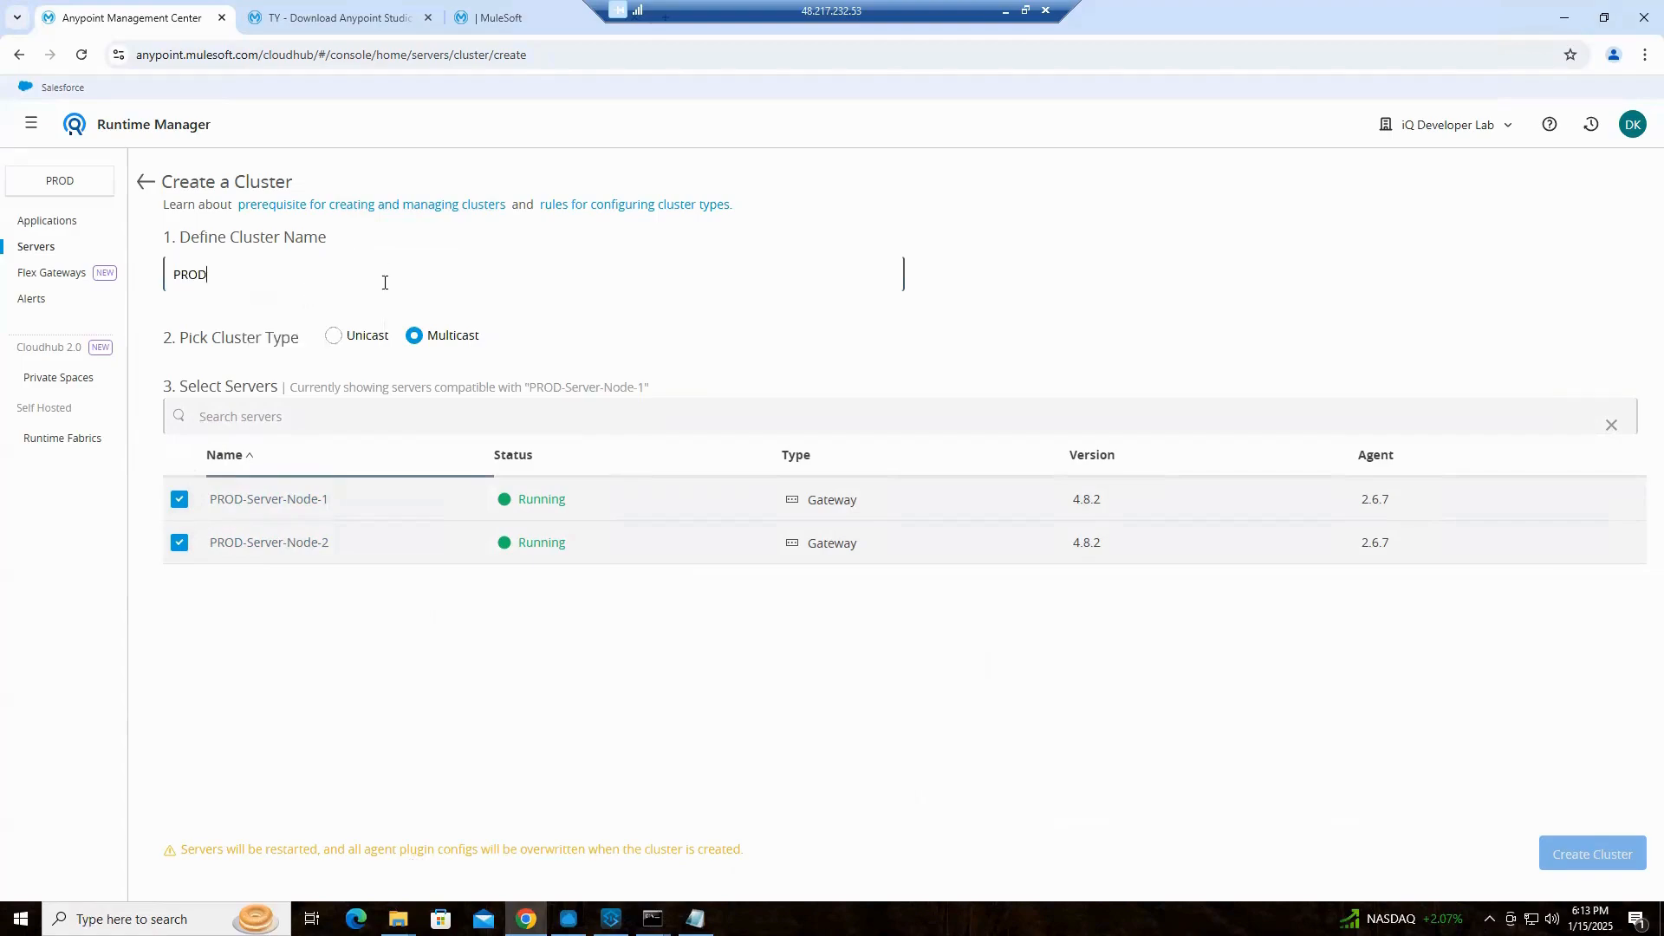
type("Cluster")
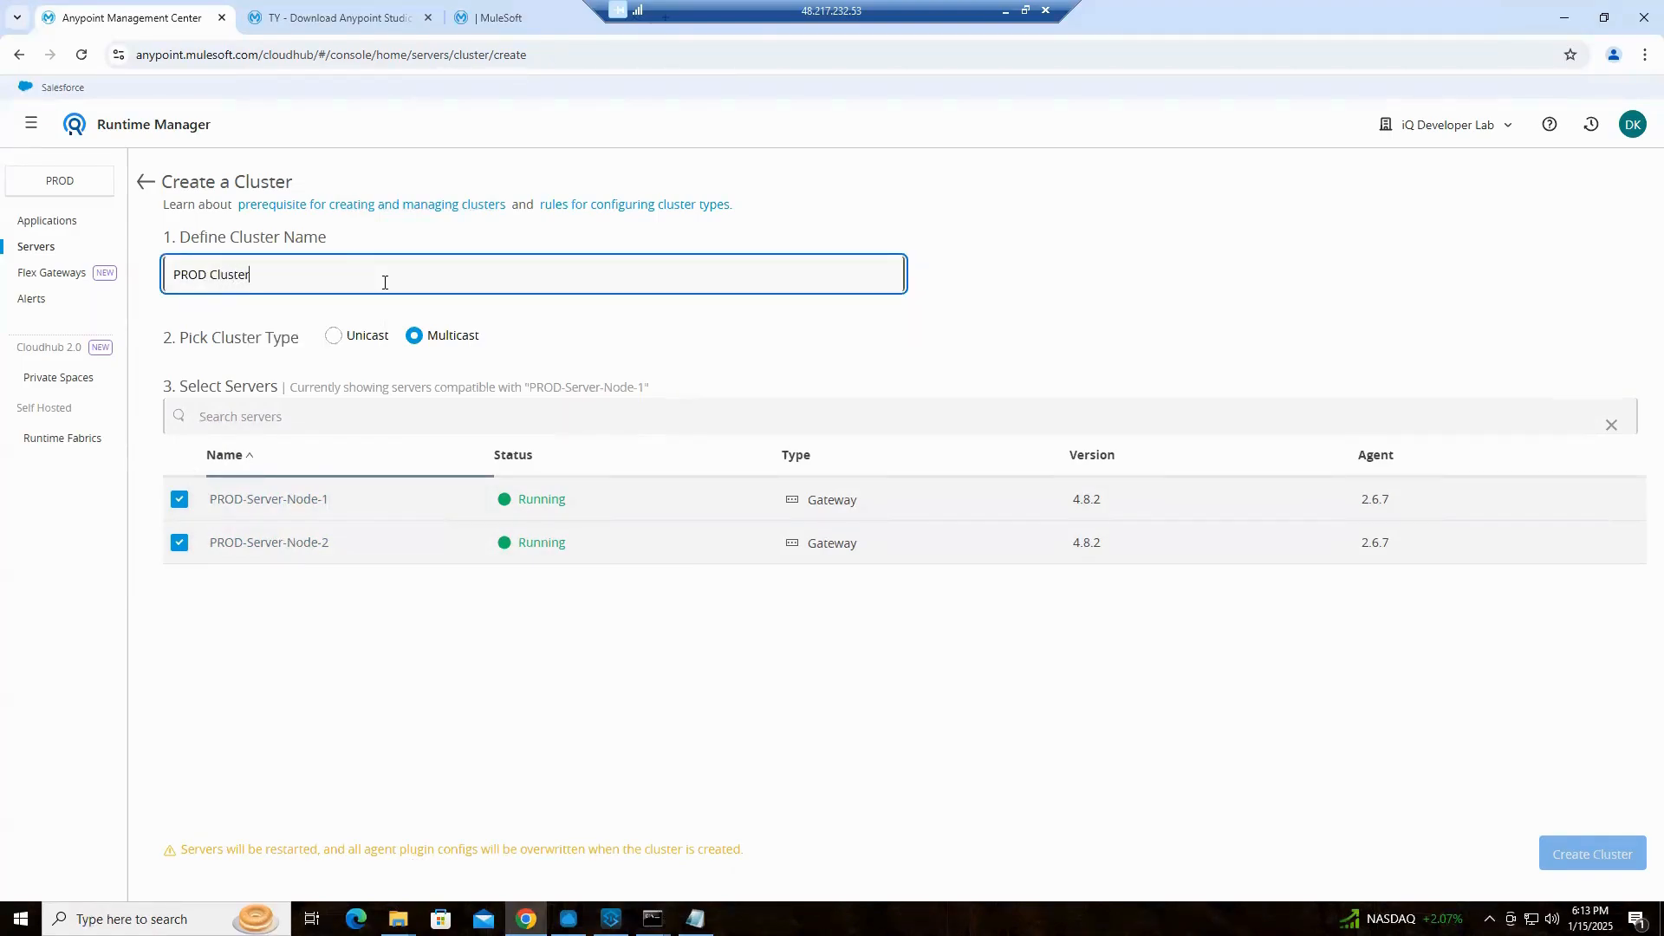
Try the Unicast cluster type, return to Multicast, and reselect both PROD server nodes
left_click(332, 339)
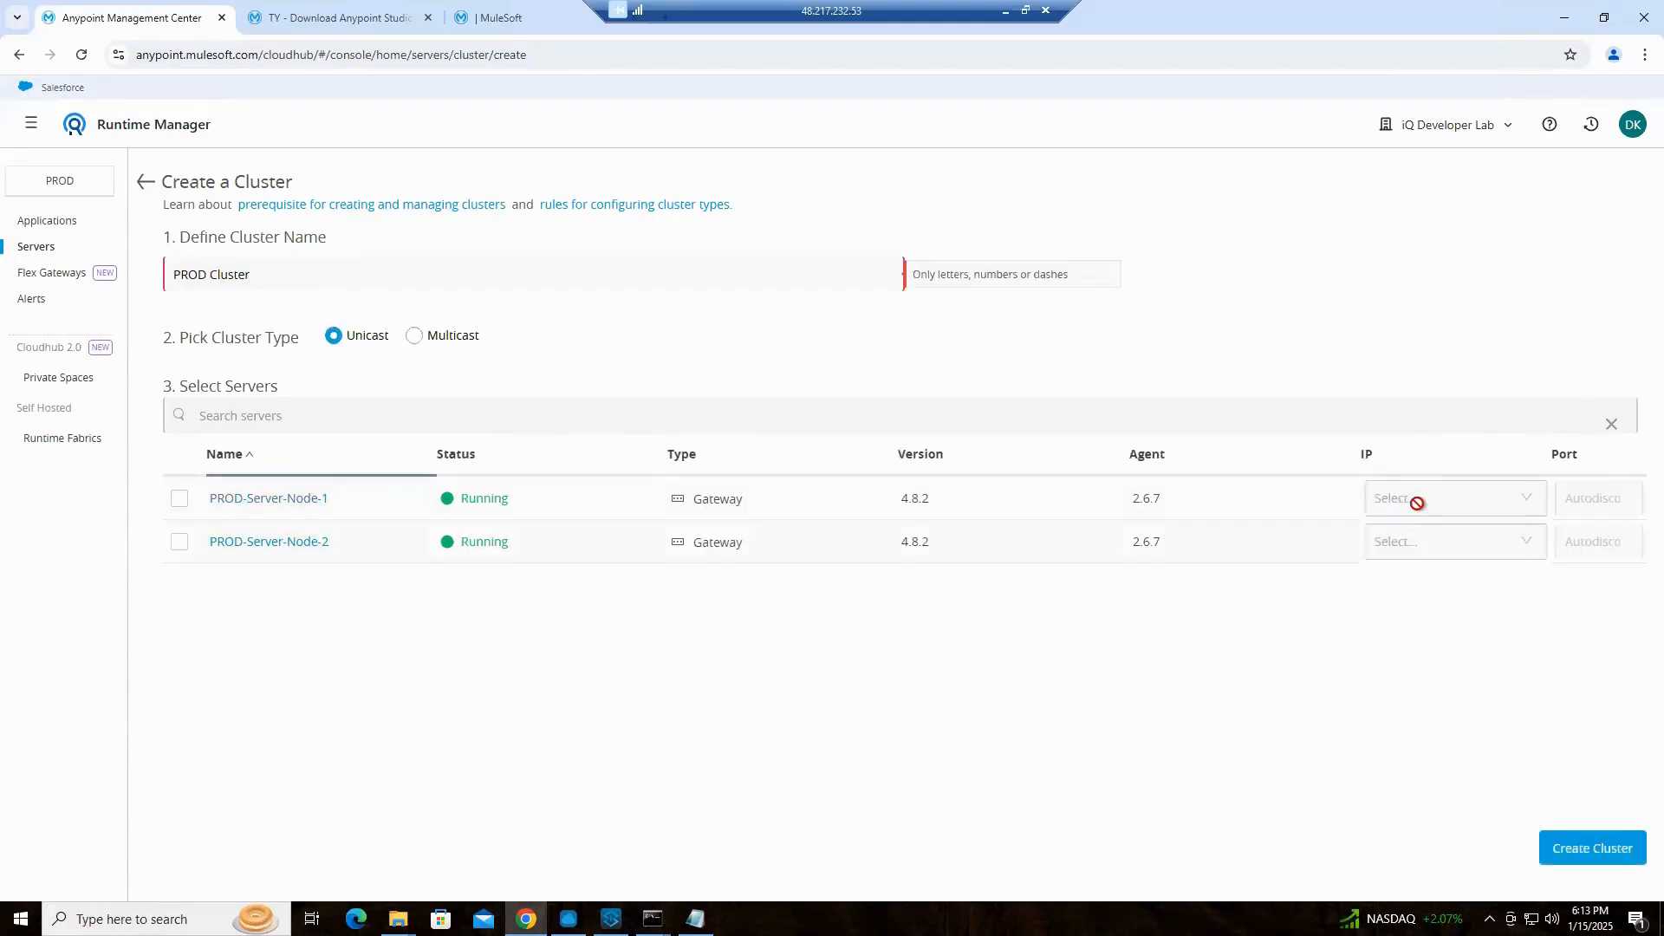
left_click(412, 339)
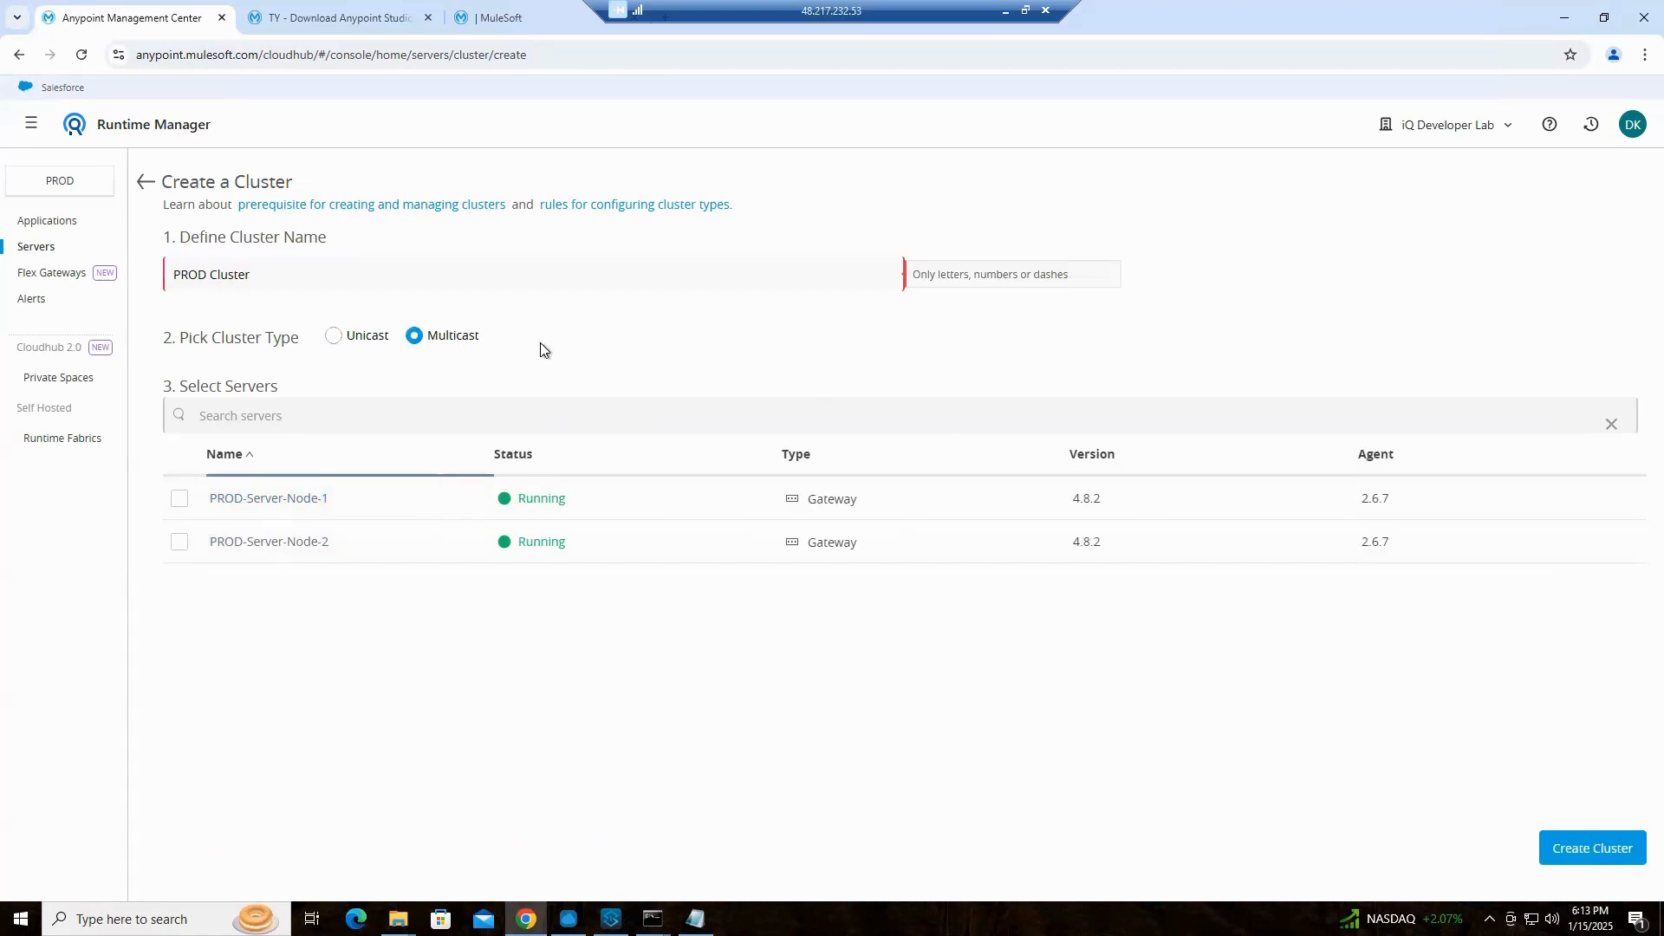
left_click(178, 499)
left_click(178, 543)
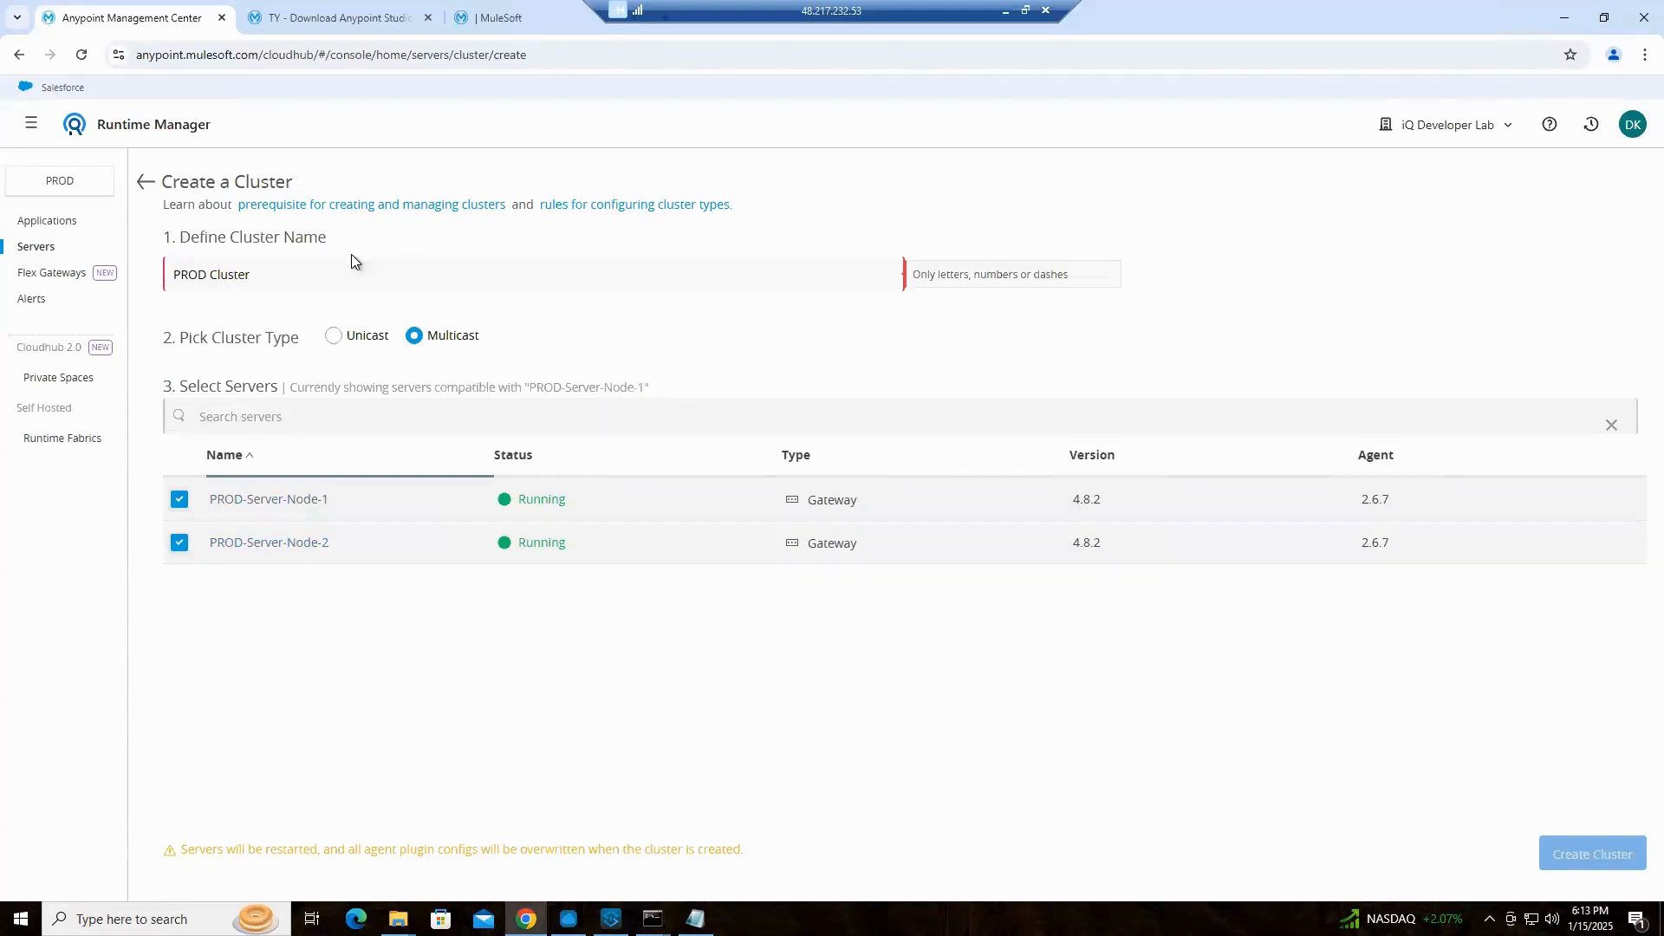
Replace the space in the cluster name with a dash so that it reads PROD-Cluster
left_click_drag(208, 273, 218, 274)
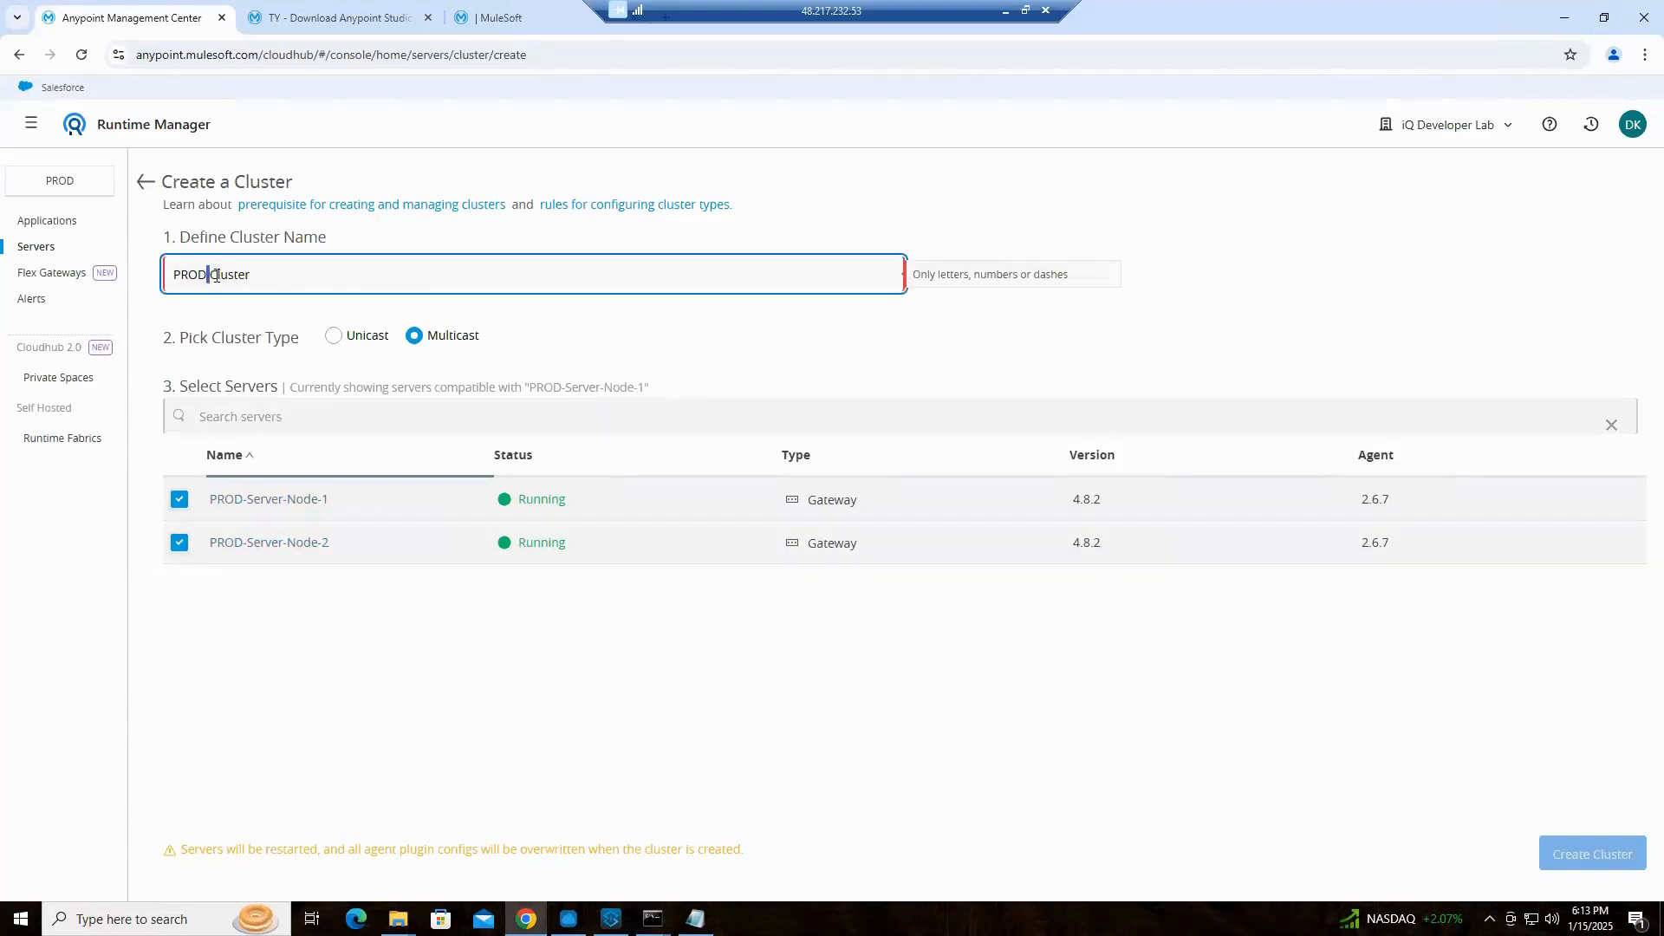
left_click(208, 272)
type("-")
key("BackSpace")
Change the cluster name to prod-server-cluster and create the Multicast cluster with both selected PROD nodes
left_click_drag(322, 271, 4, 268)
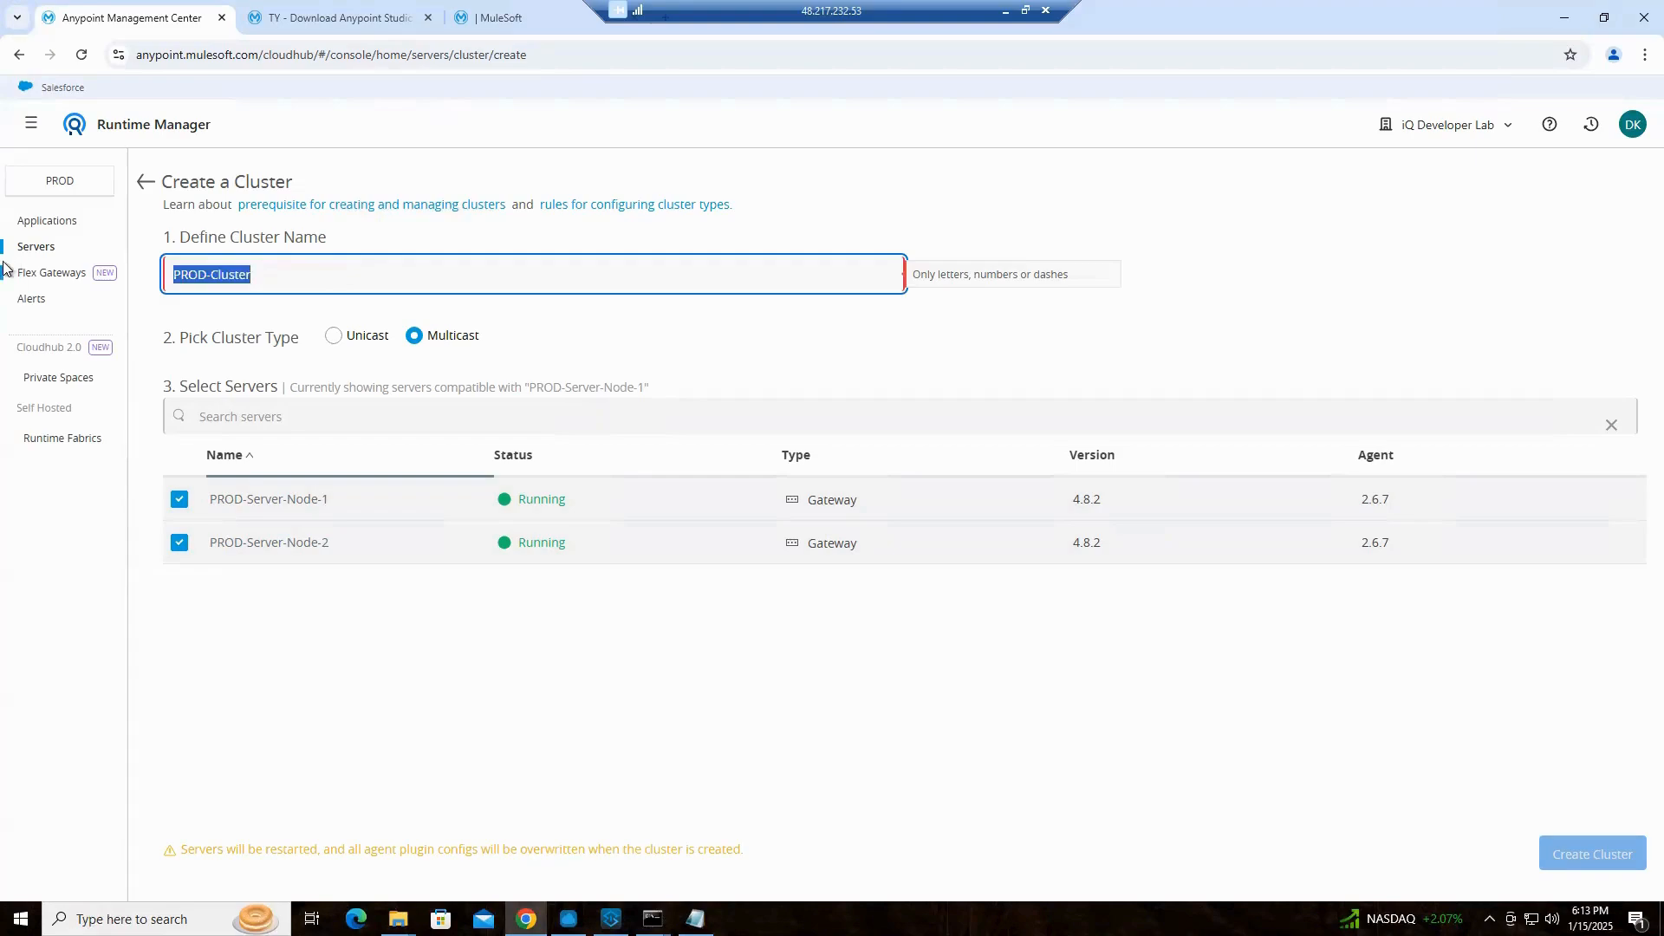
type("prod")
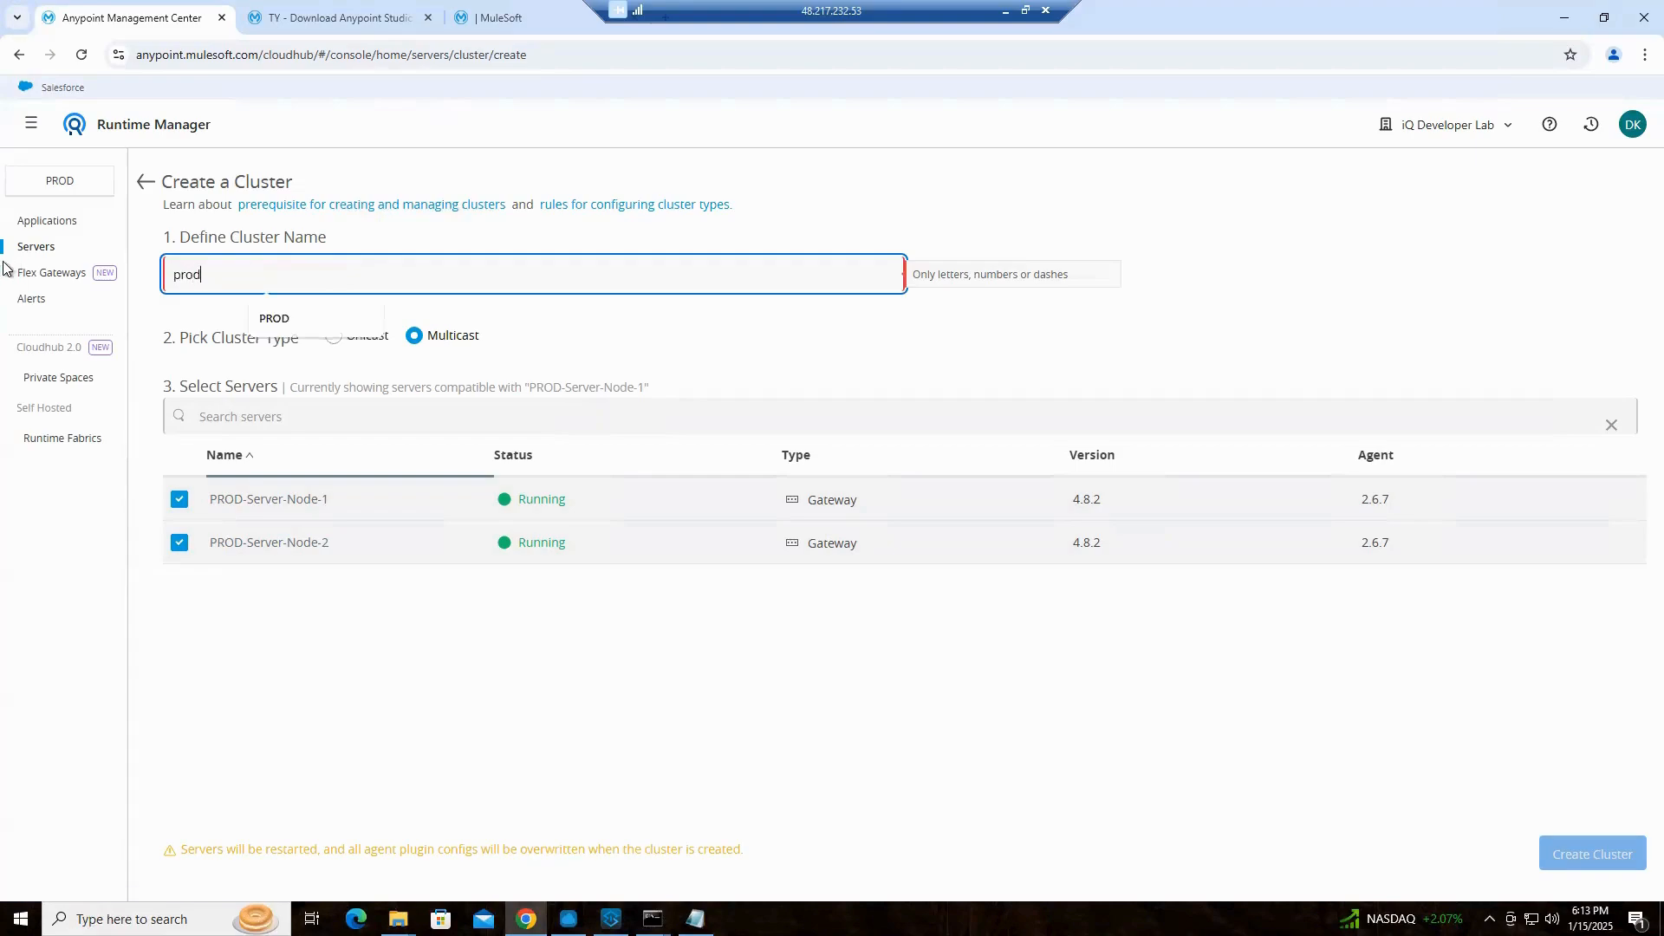
type("-server-cluster")
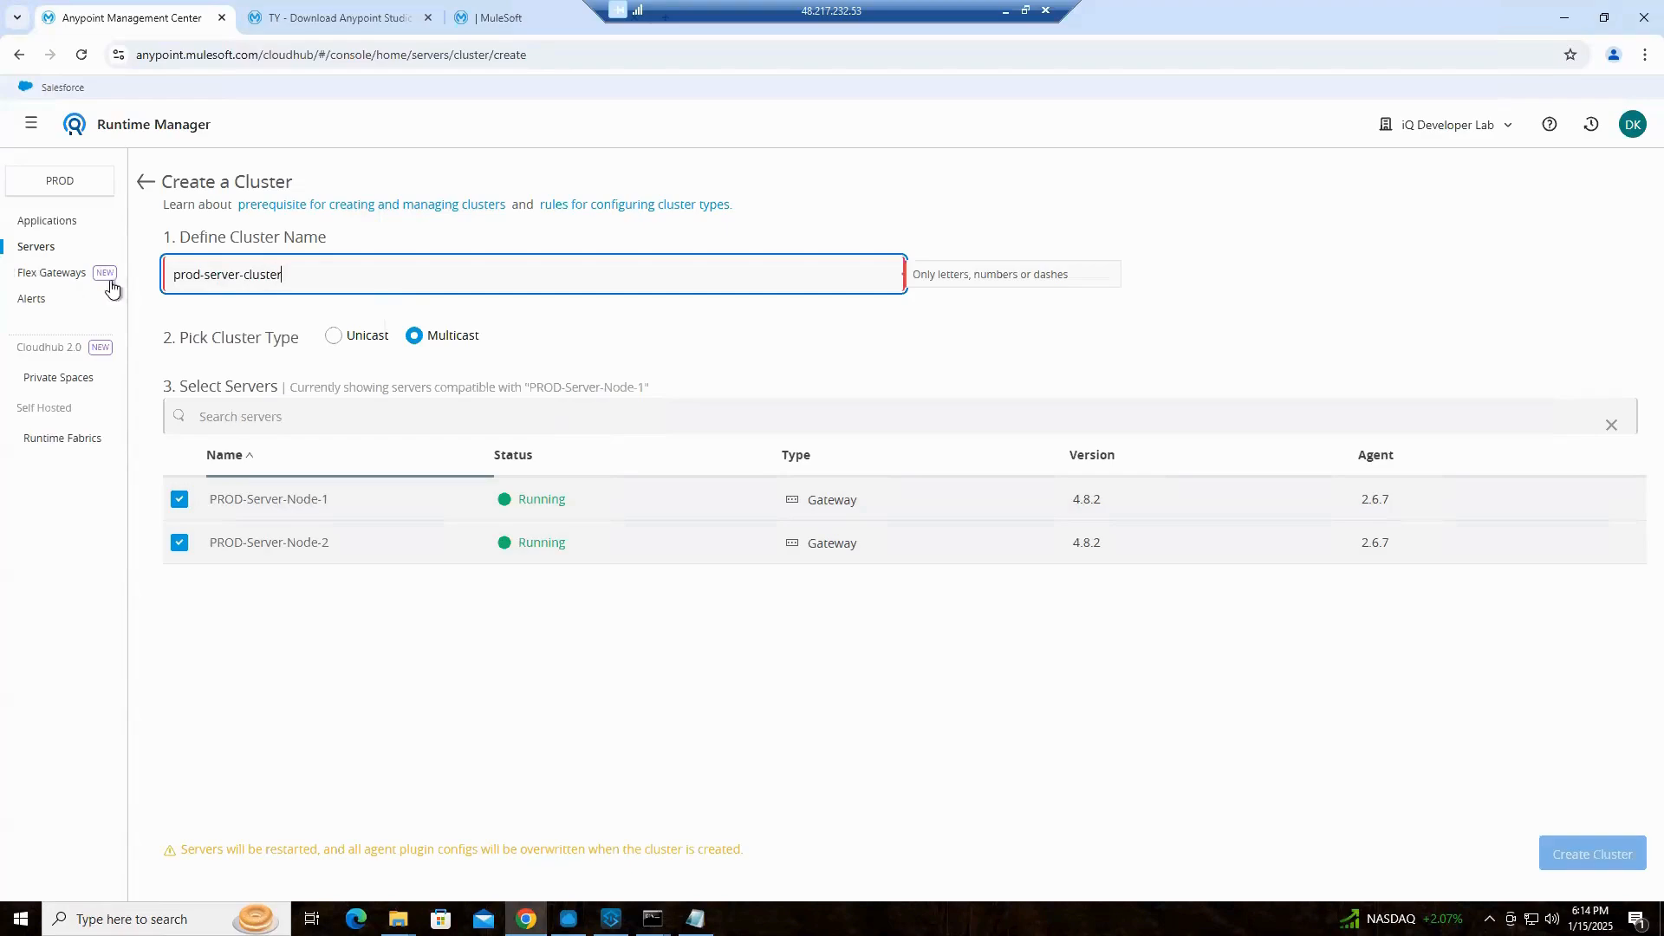
left_click(893, 334)
left_click(373, 261)
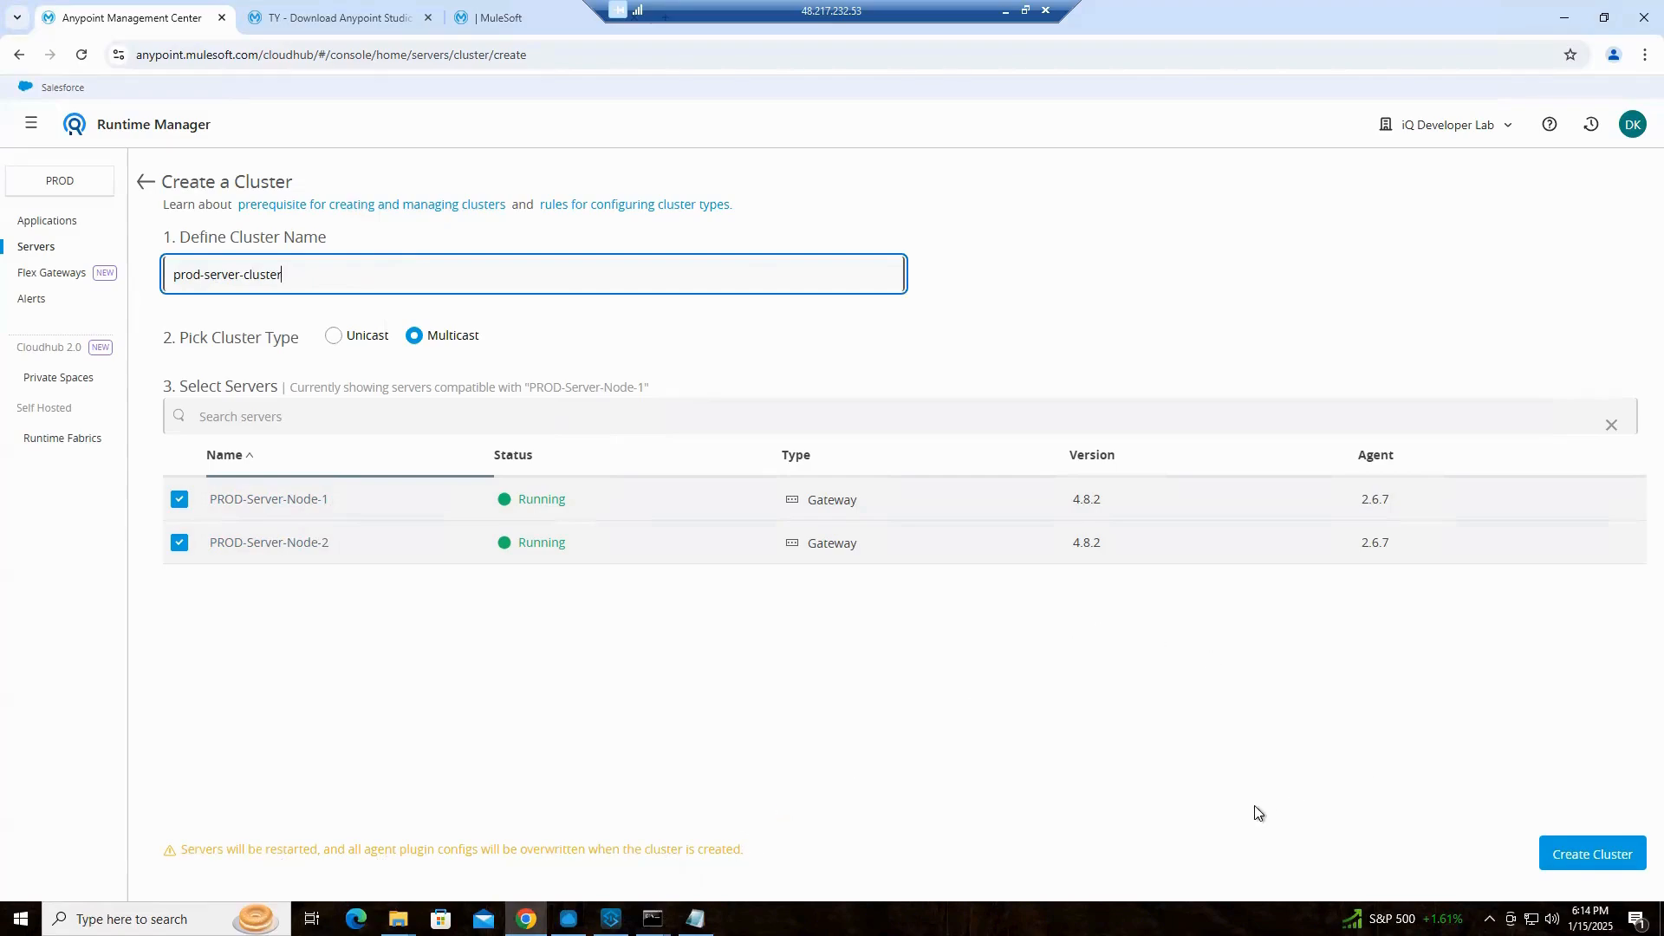
left_click(1584, 858)
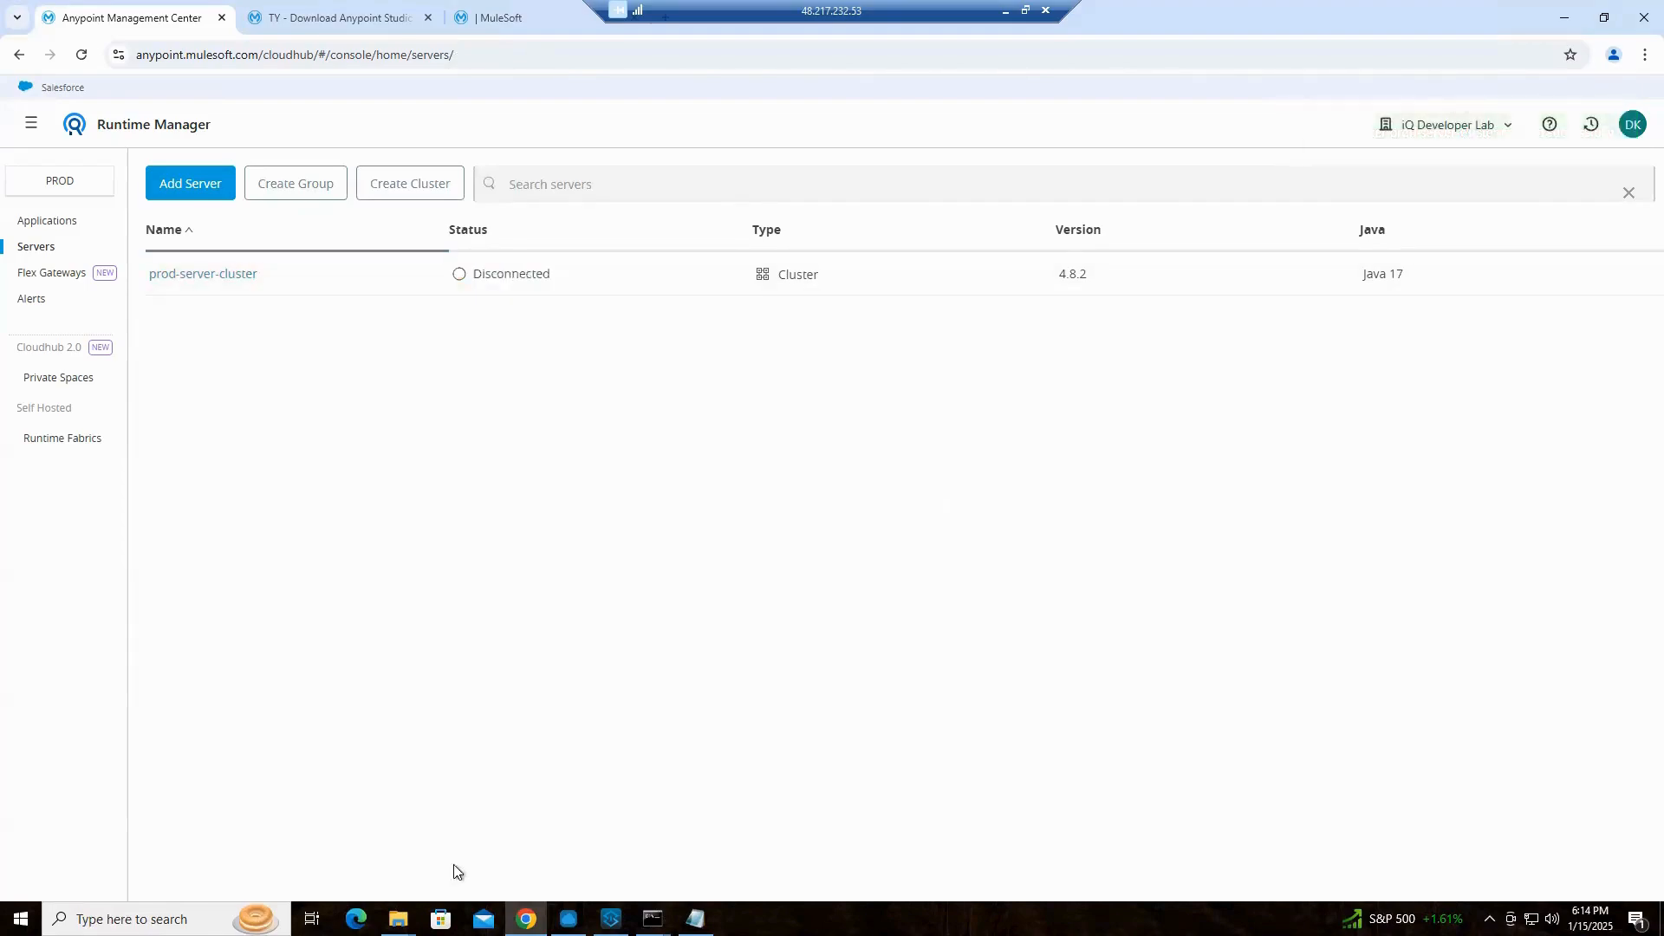
Bring up the consoles of both PROD nodes to watch them restart, and minimize the unrelated third Mule console
mouse_move(653, 919)
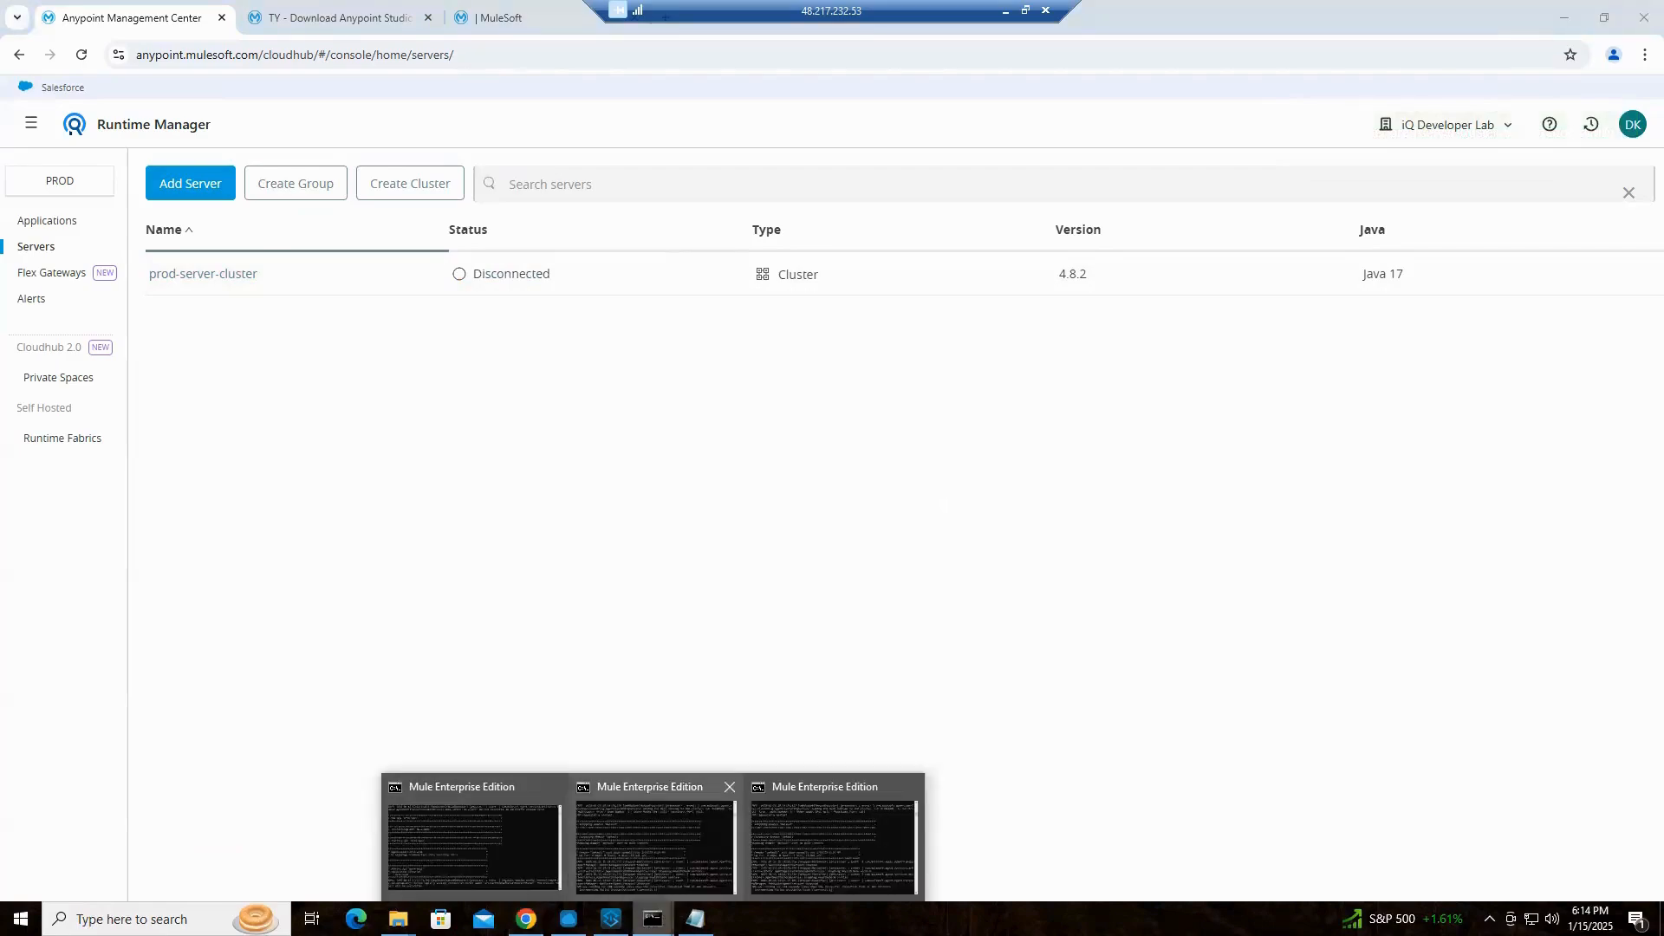
mouse_move(497, 838)
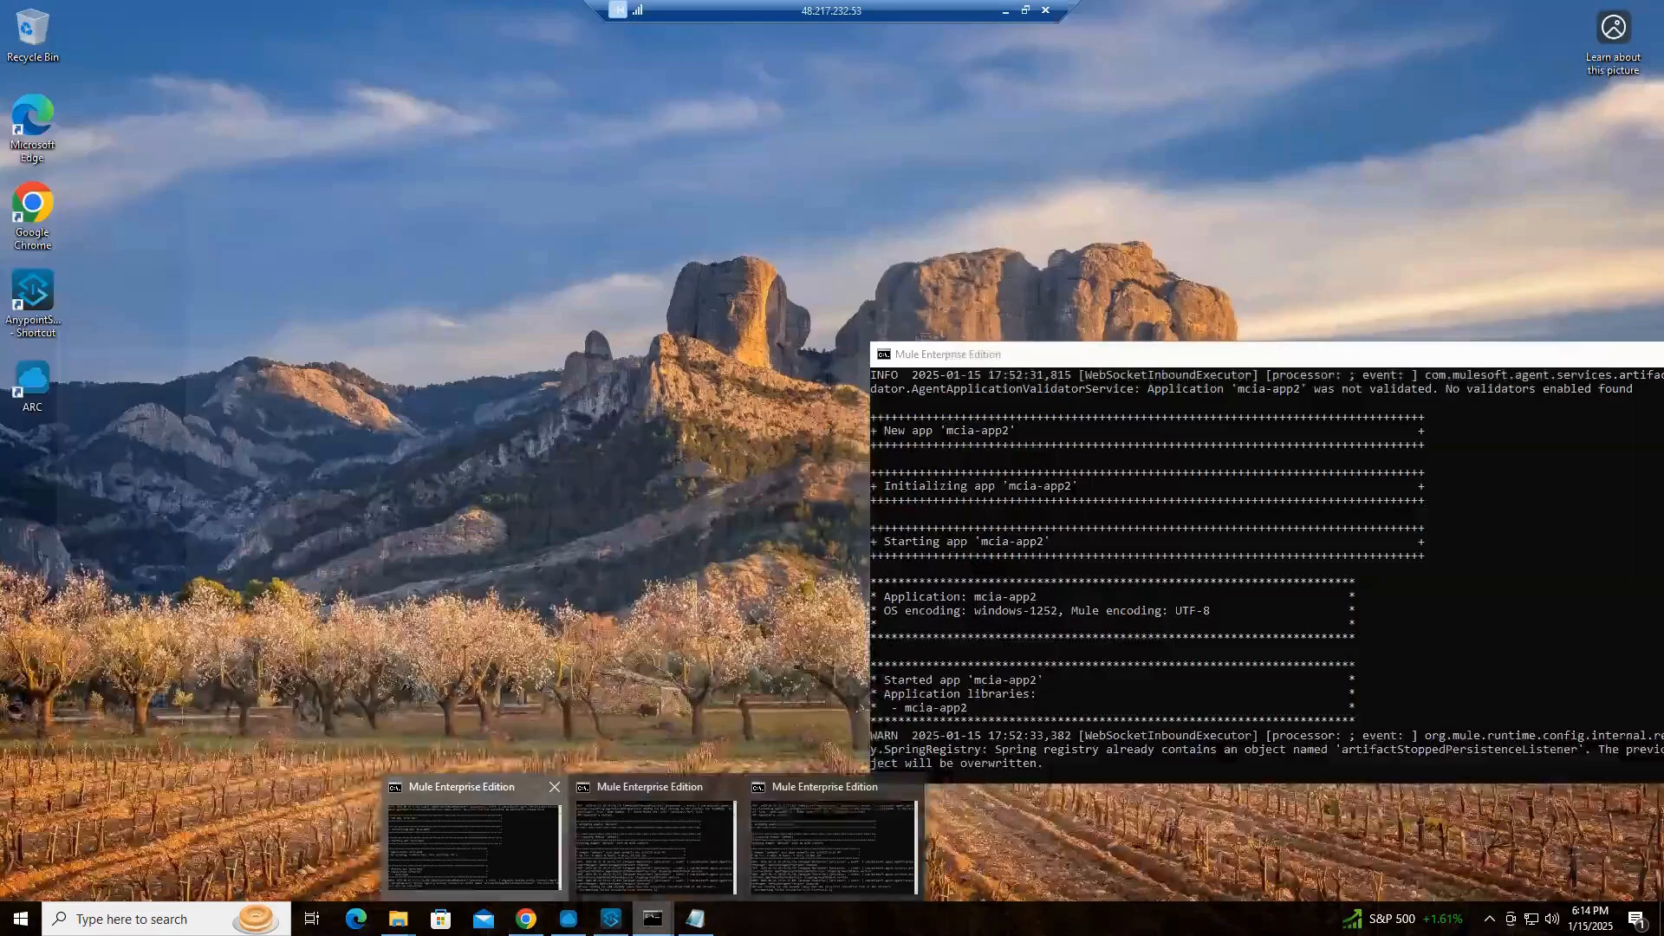
left_click(696, 862)
mouse_move(653, 918)
left_click(829, 816)
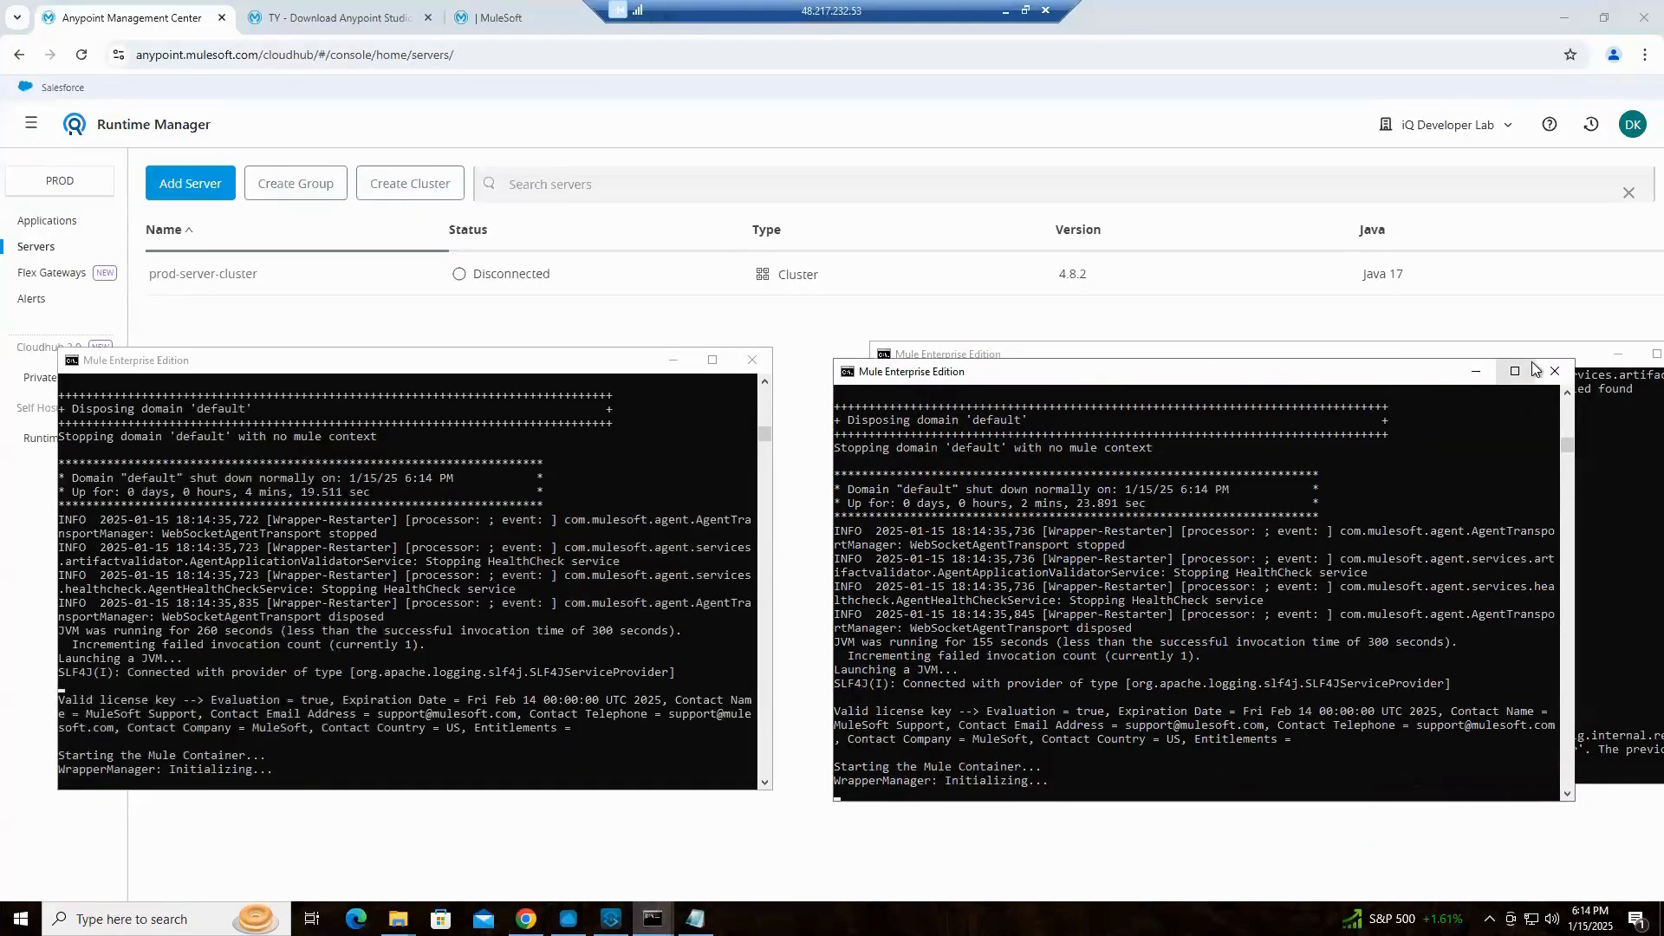
left_click(1617, 353)
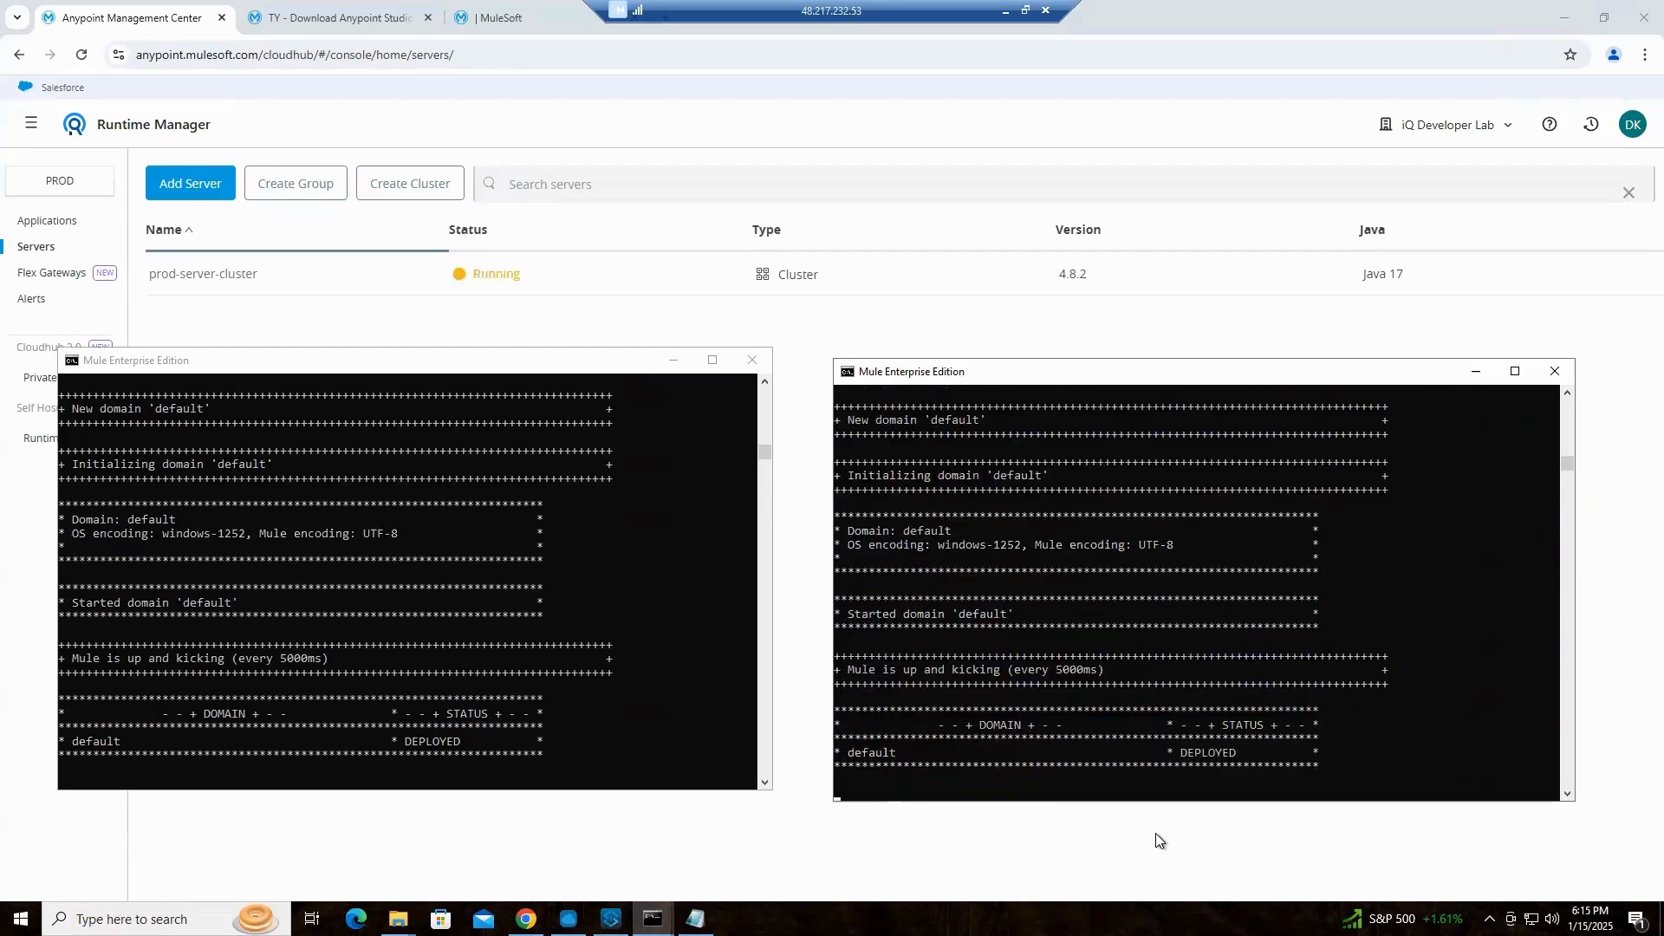
Open the prod-server-cluster dashboard, look at its applications, and return to its list of servers
left_click(211, 276)
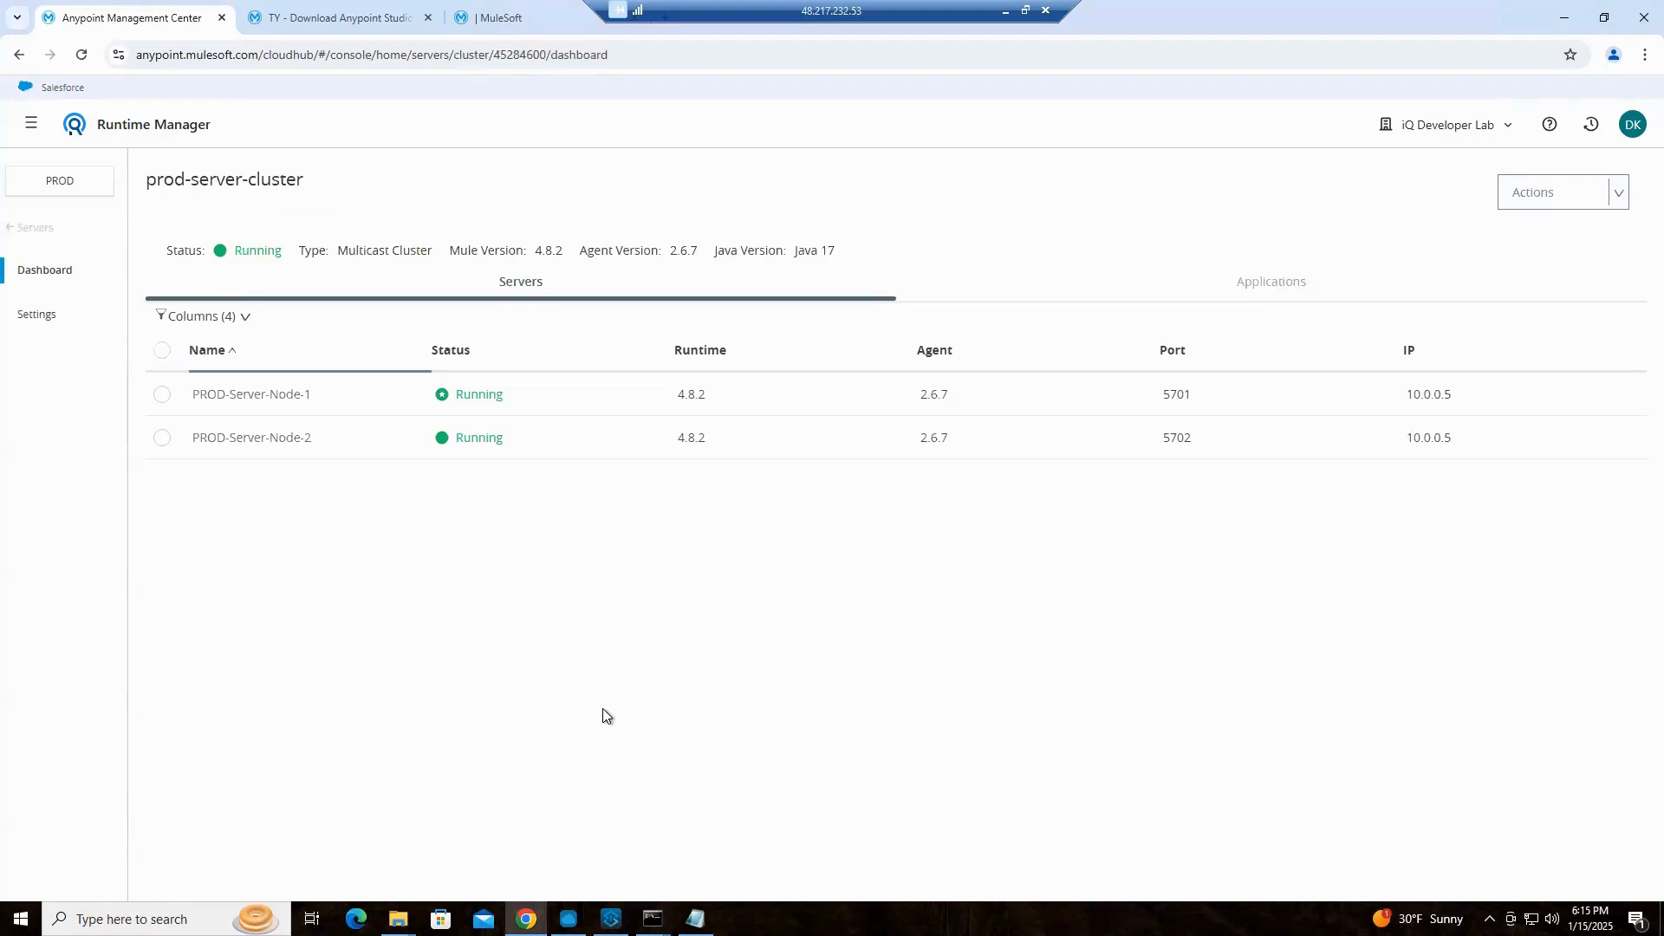
left_click(1282, 279)
left_click(538, 292)
Show the consoles of both PROD nodes over the cluster dashboard and examine Node 1's startup log
left_click(652, 919)
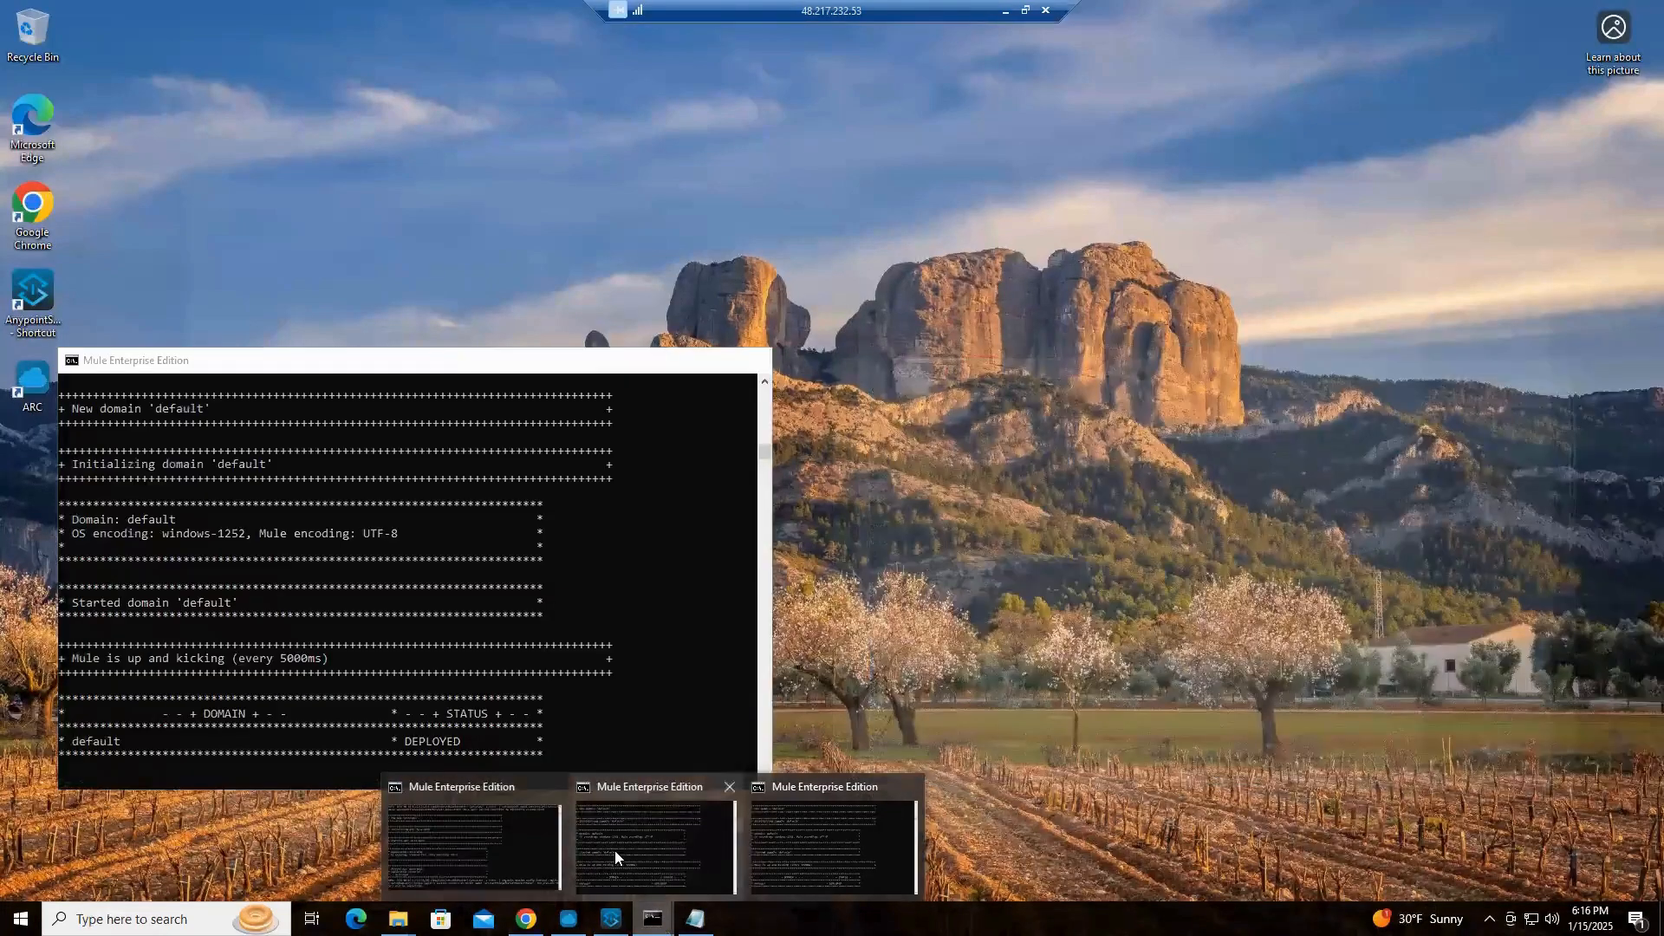
left_click(615, 850)
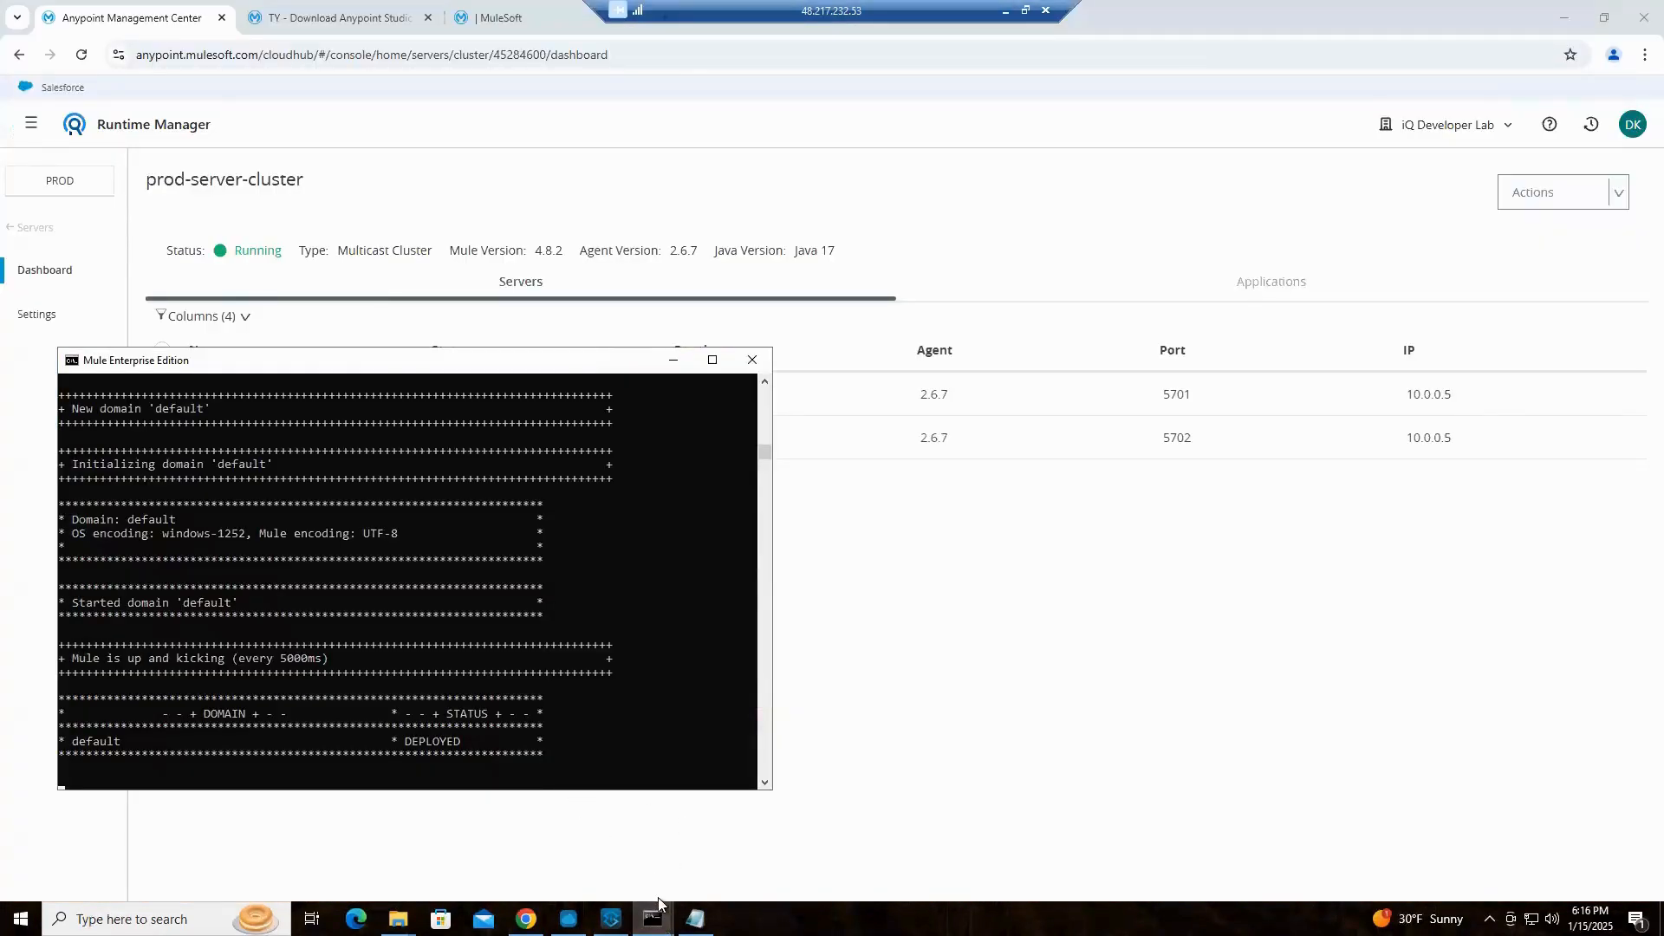
left_click(652, 918)
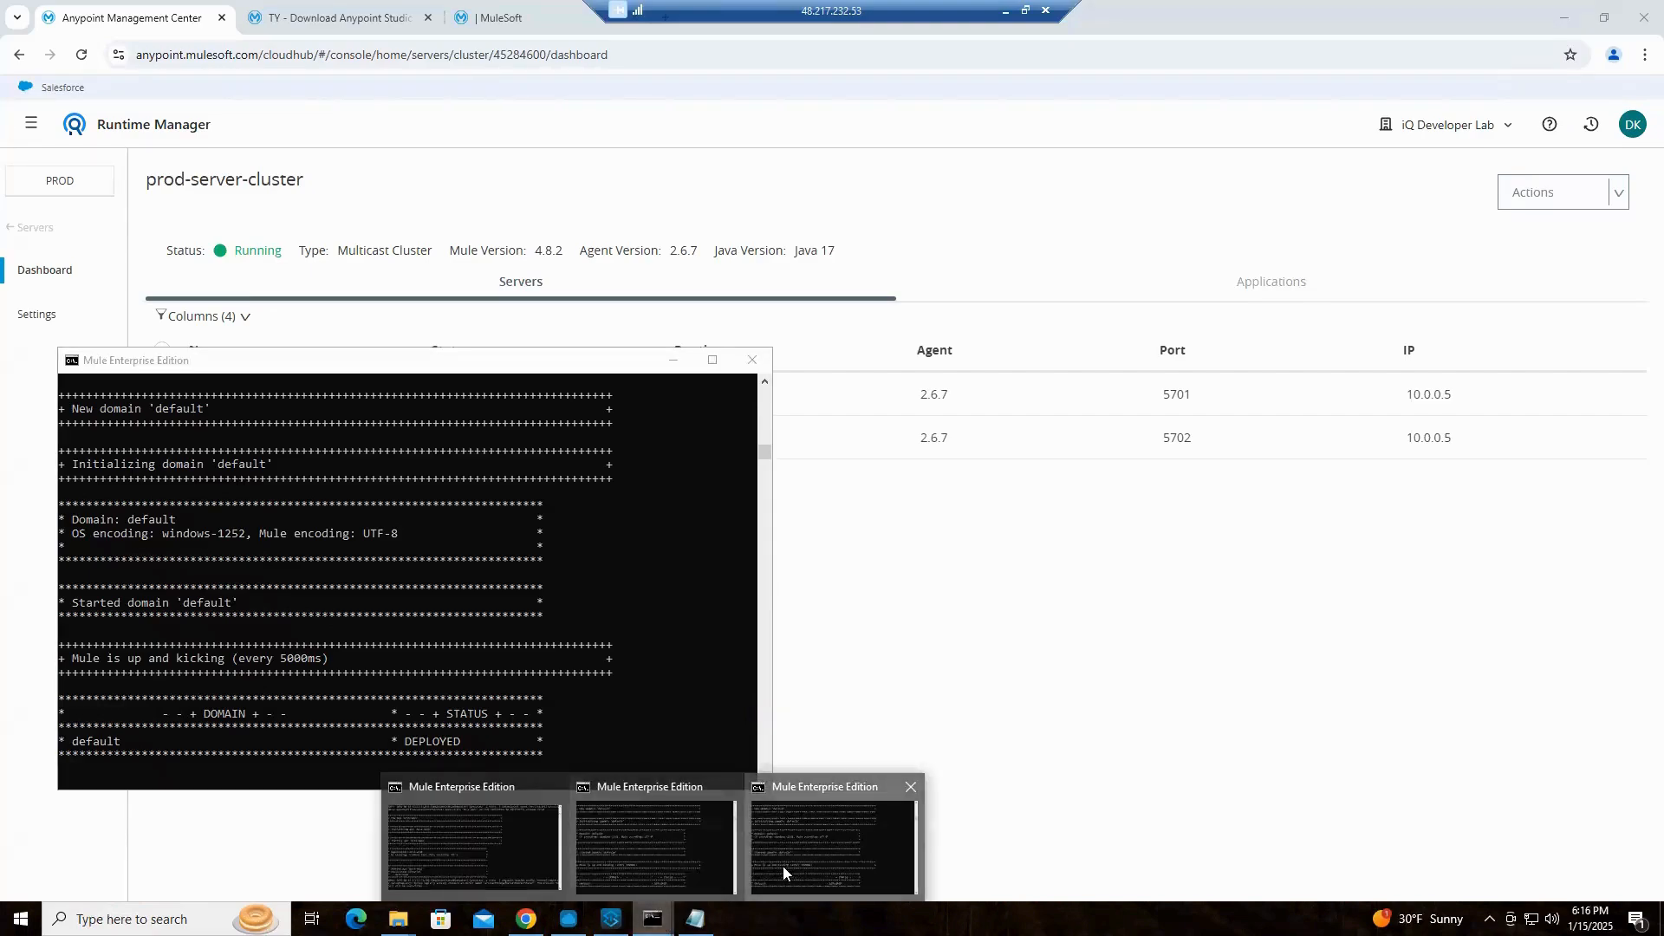
left_click(783, 866)
left_click(695, 871)
left_click(652, 919)
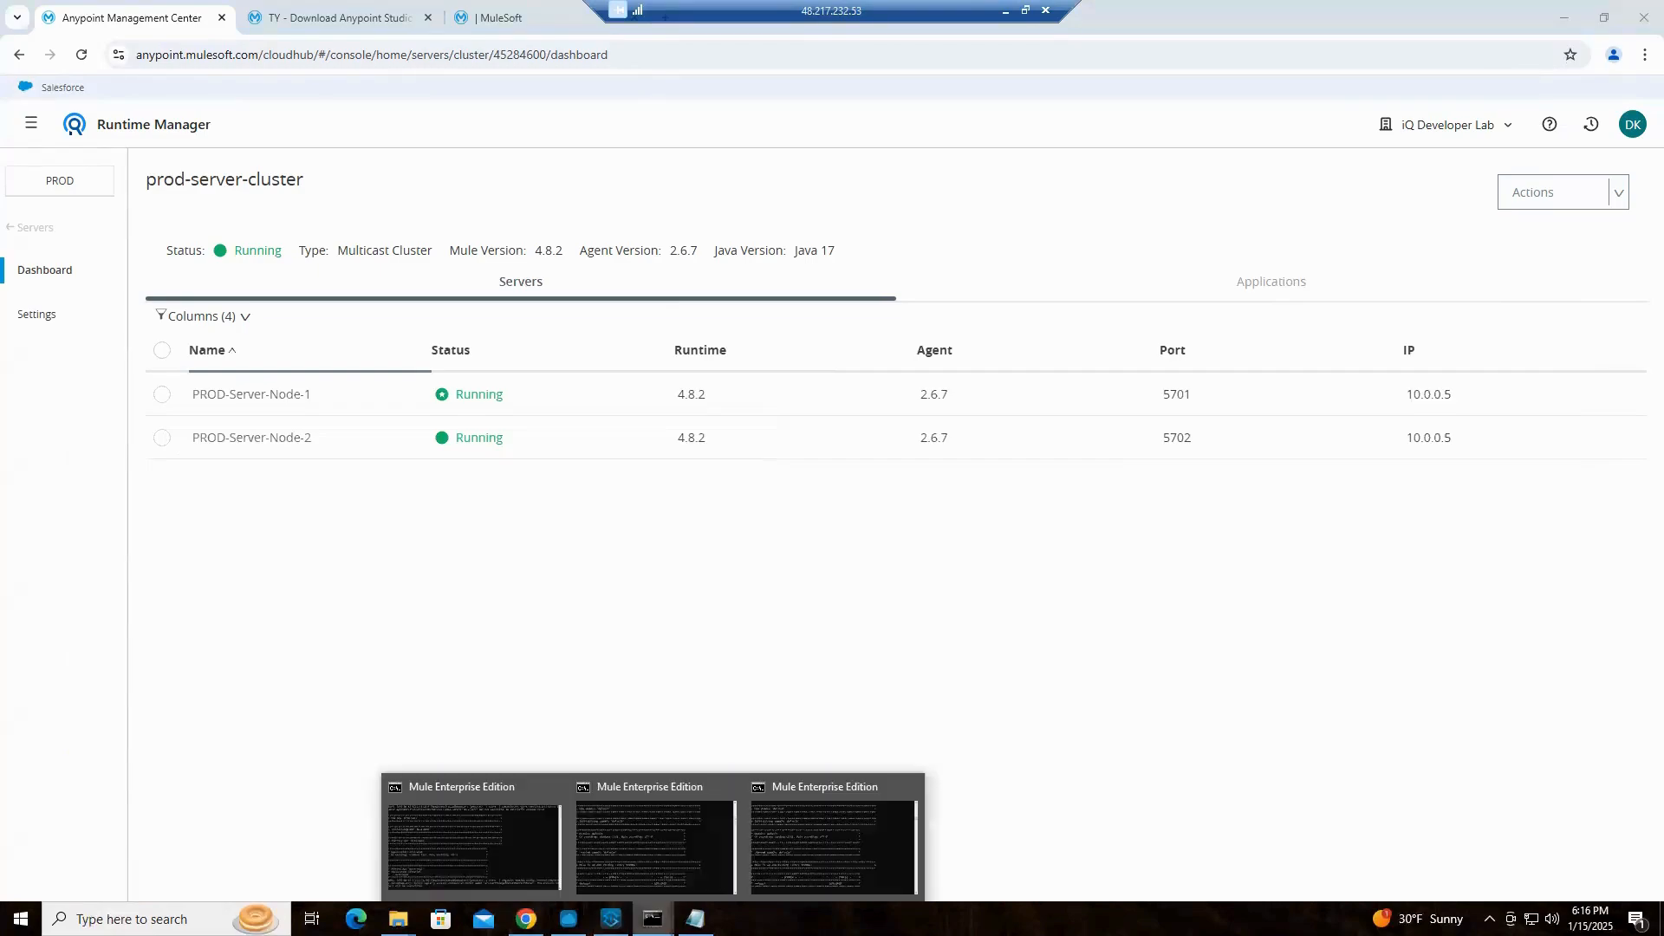
left_click(653, 926)
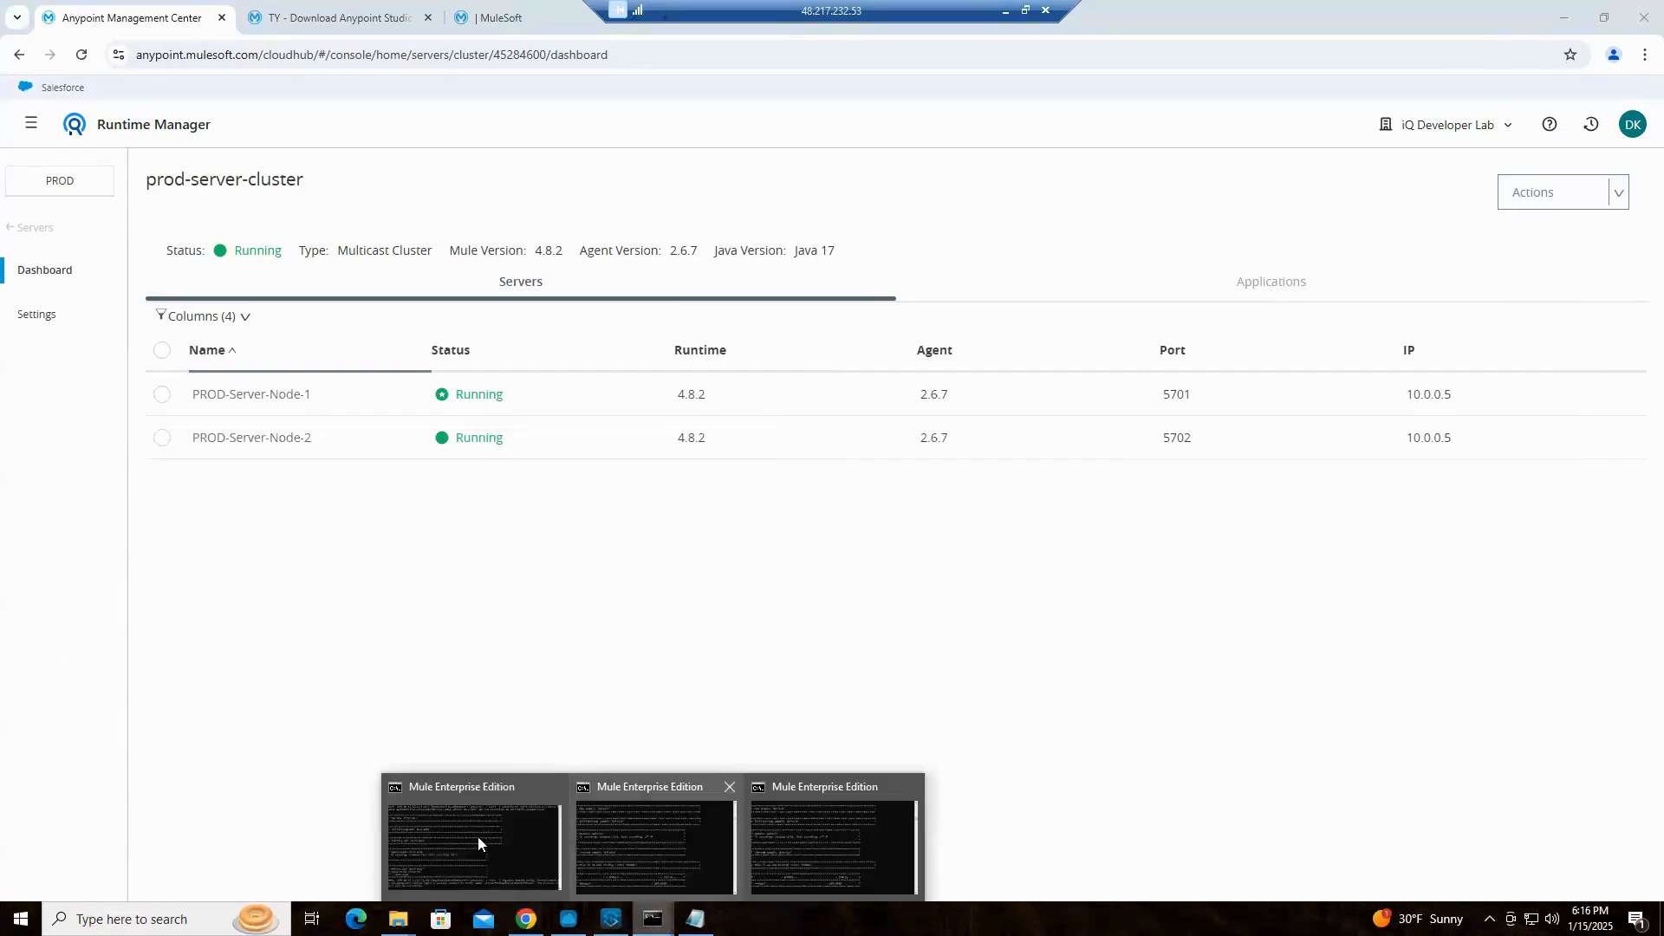
left_click(654, 865)
left_click(654, 919)
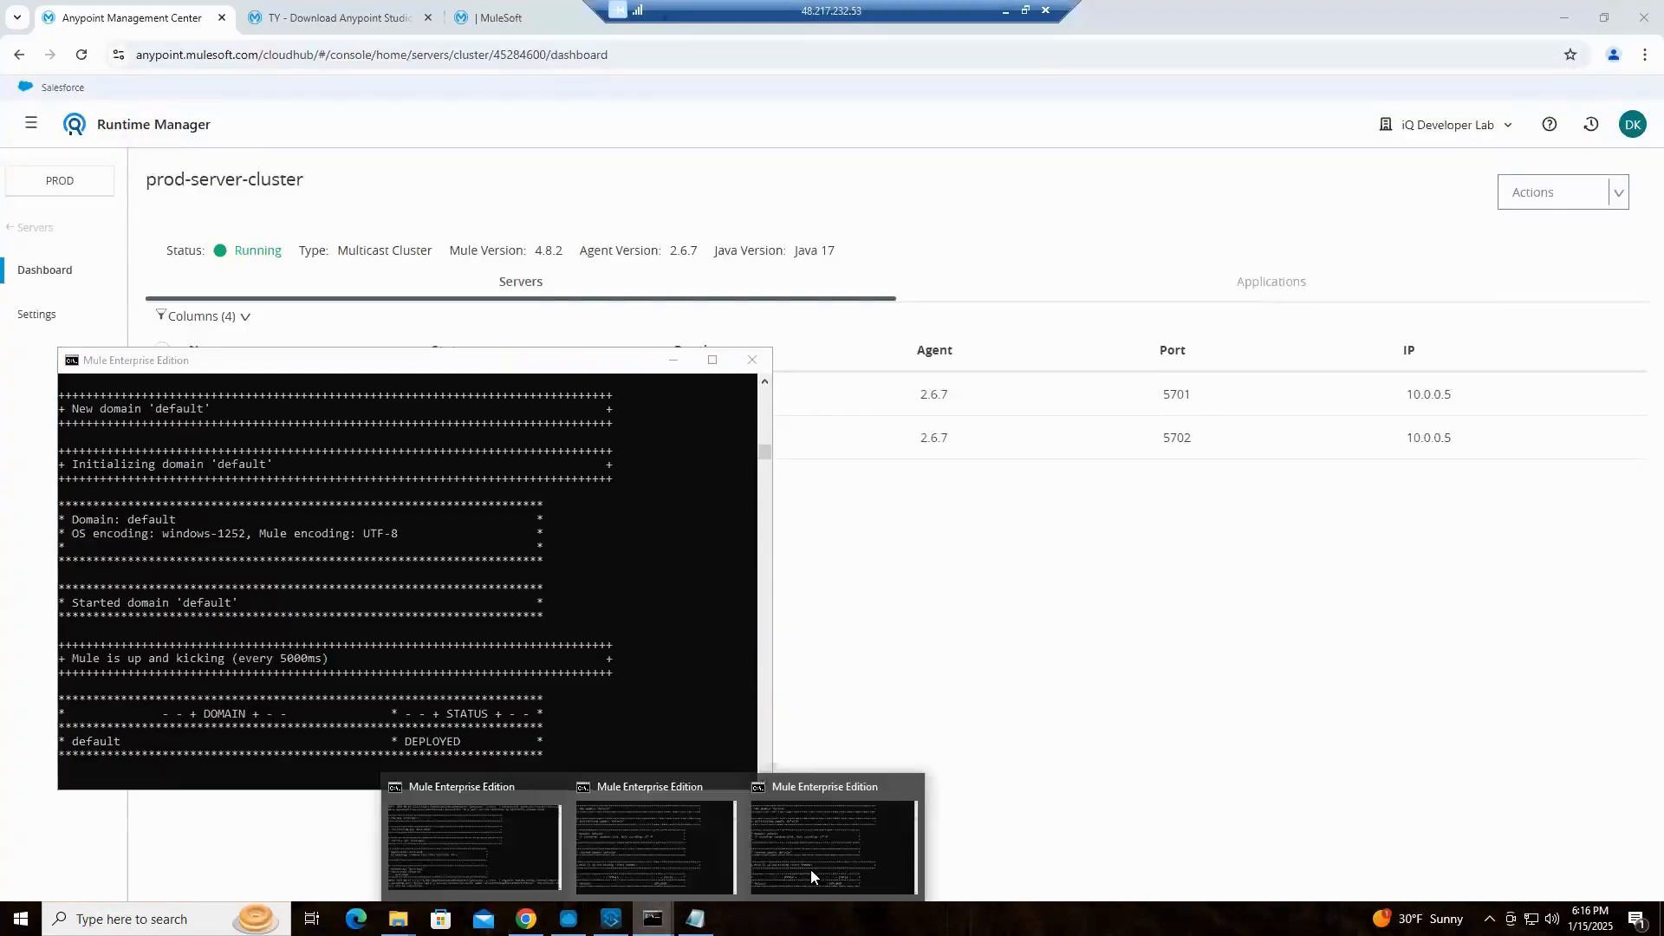
left_click(797, 871)
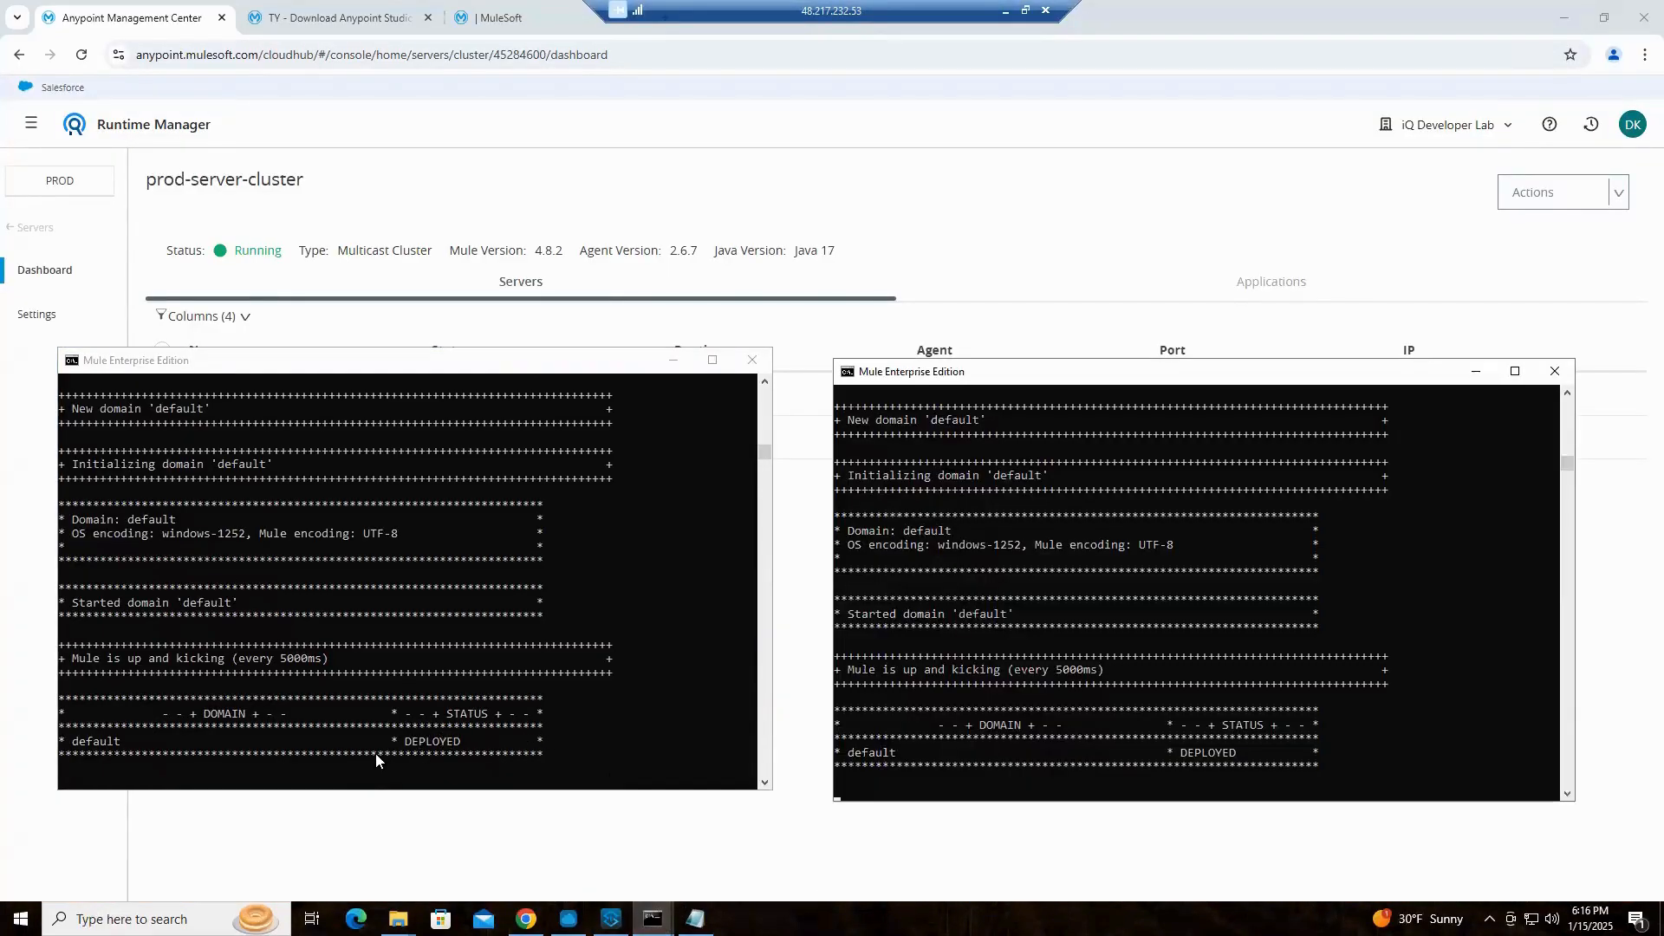
scroll(293, 611, "up", 7)
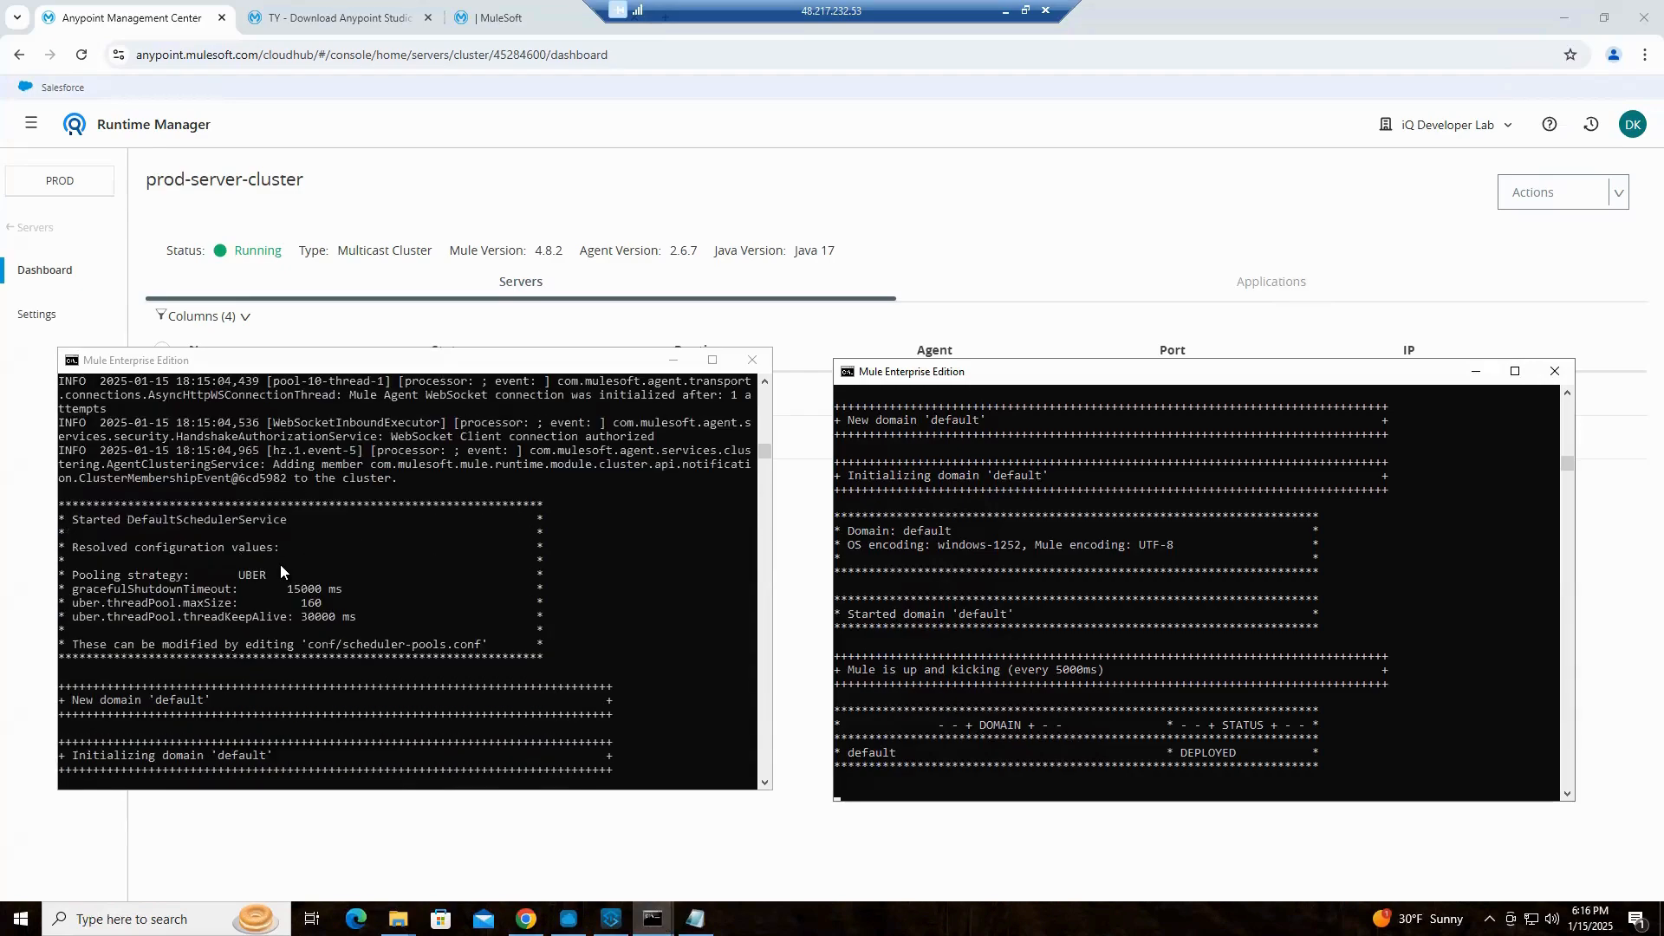
scroll(279, 565, "up", 6)
scroll(278, 564, "down", 7)
scroll(278, 564, "down", 13)
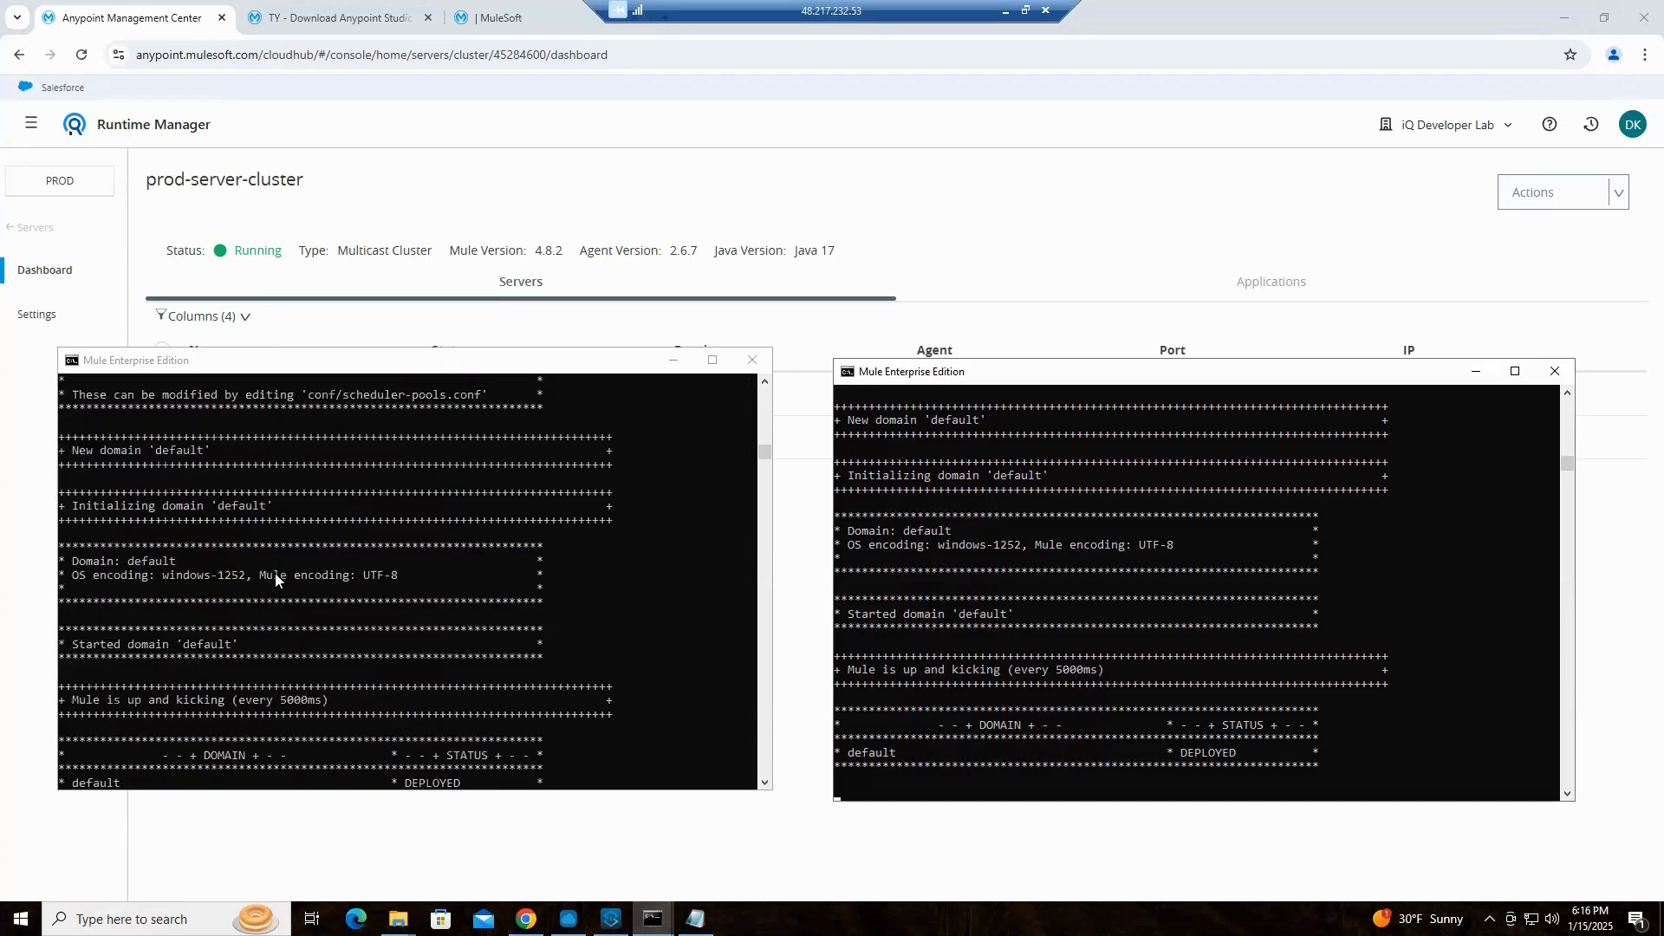
Shut down PROD Node 1 from its console and check both nodes' statuses on the cluster dashboard
left_click(529, 553)
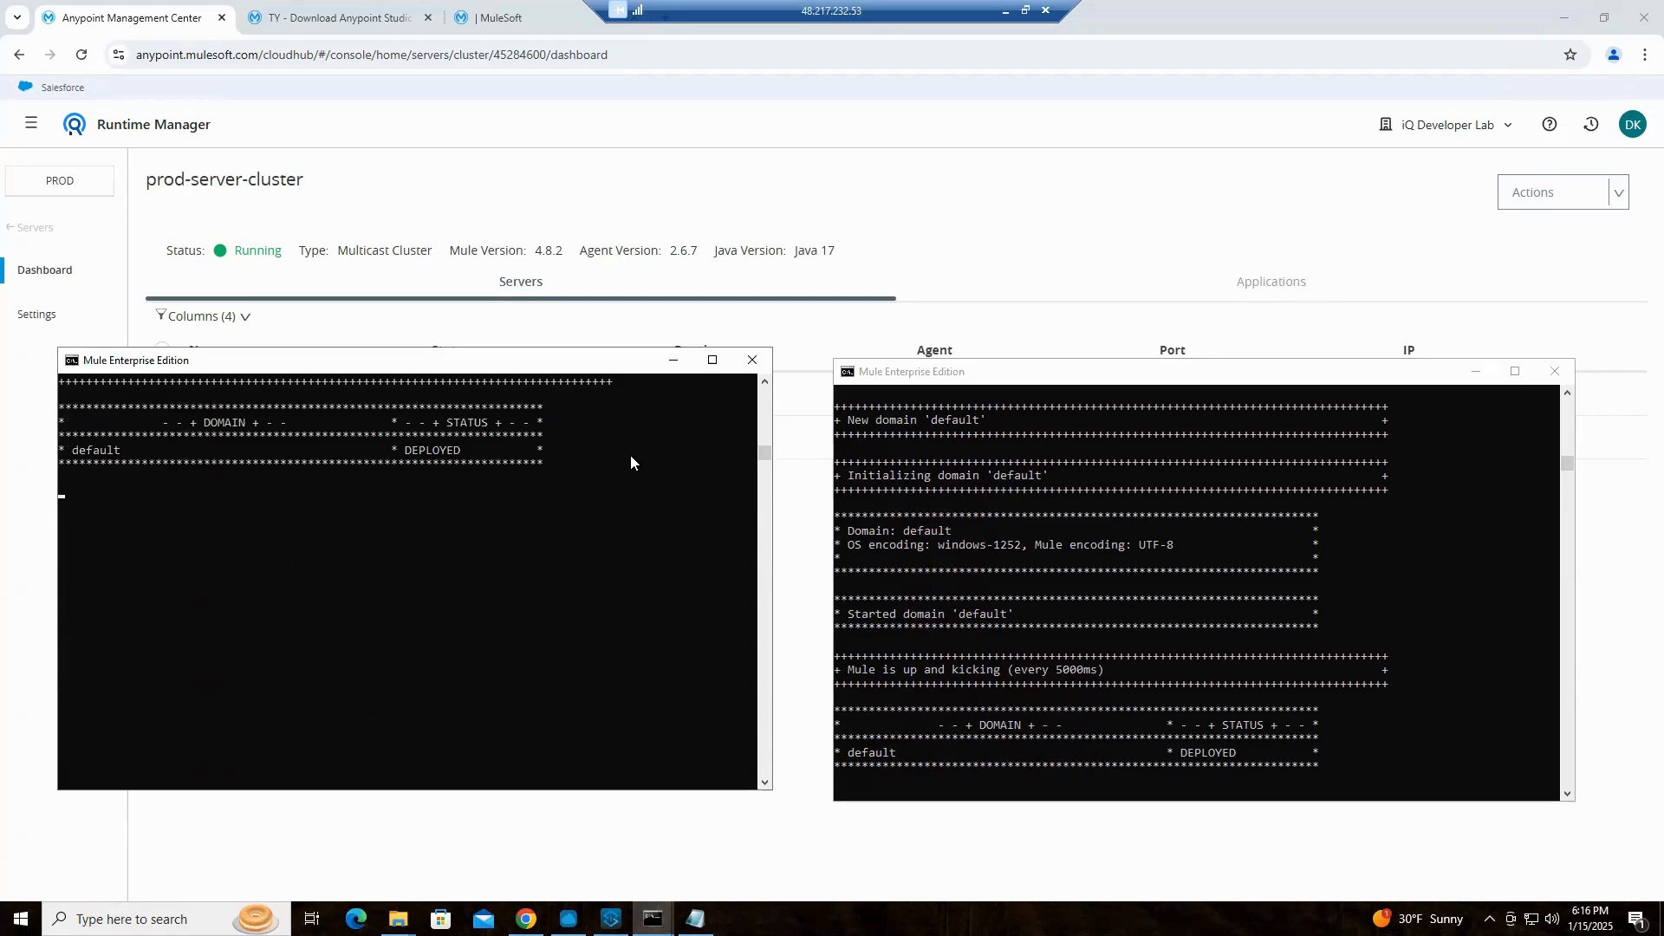
key("ctrl+c")
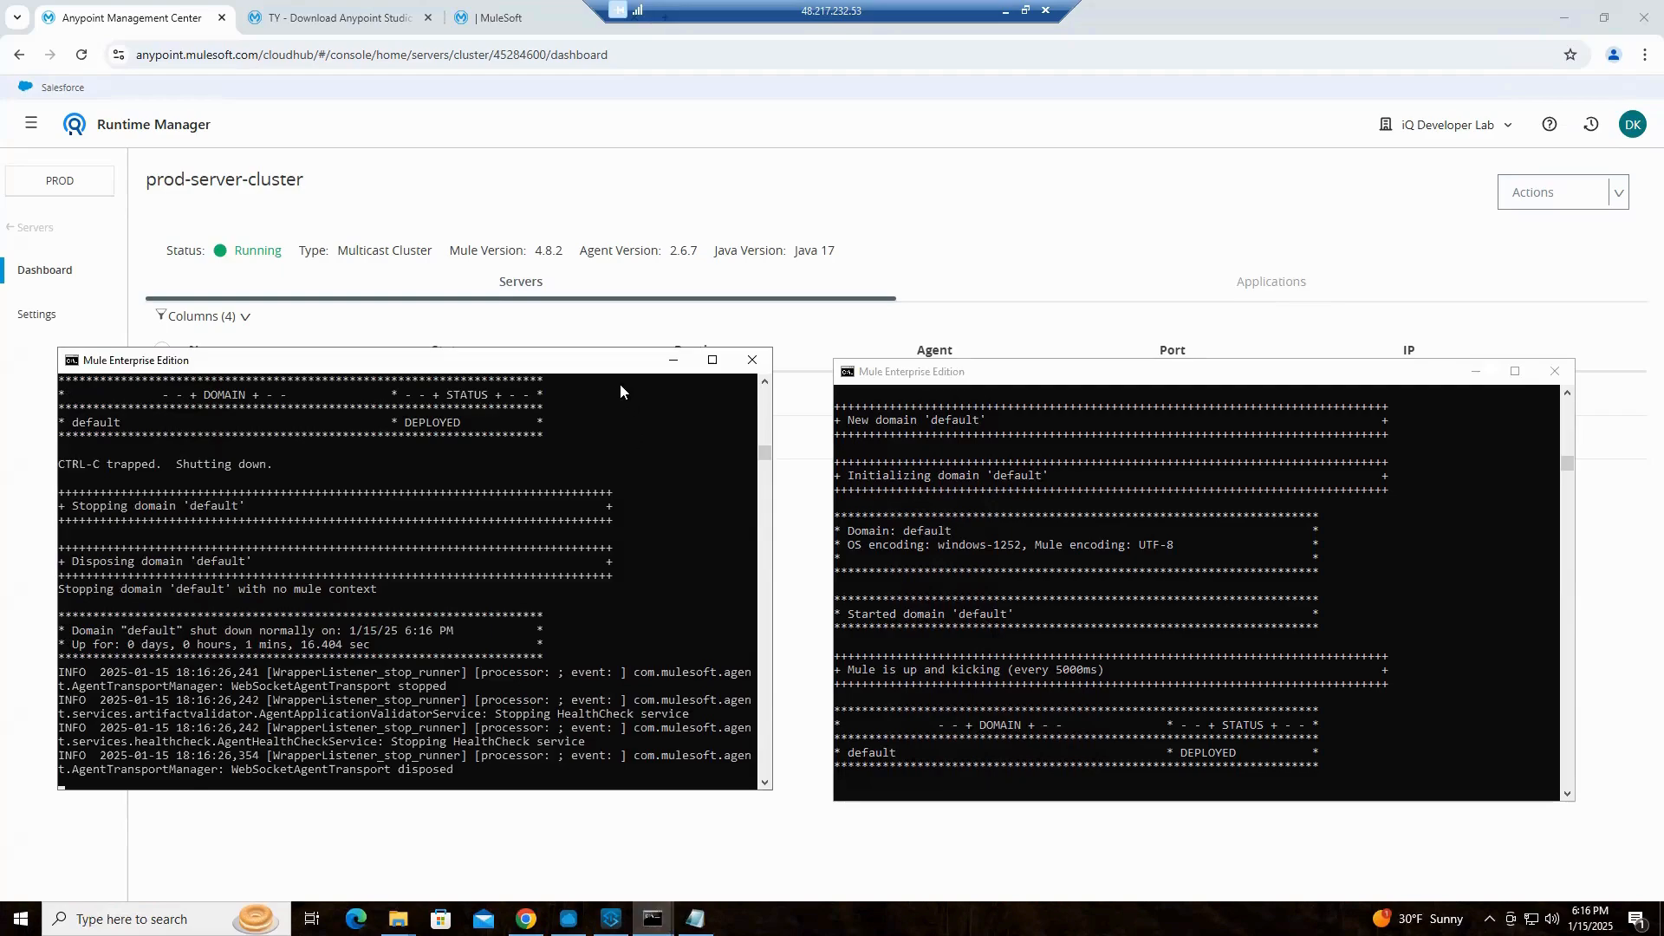
left_click_drag(619, 368, 641, 523)
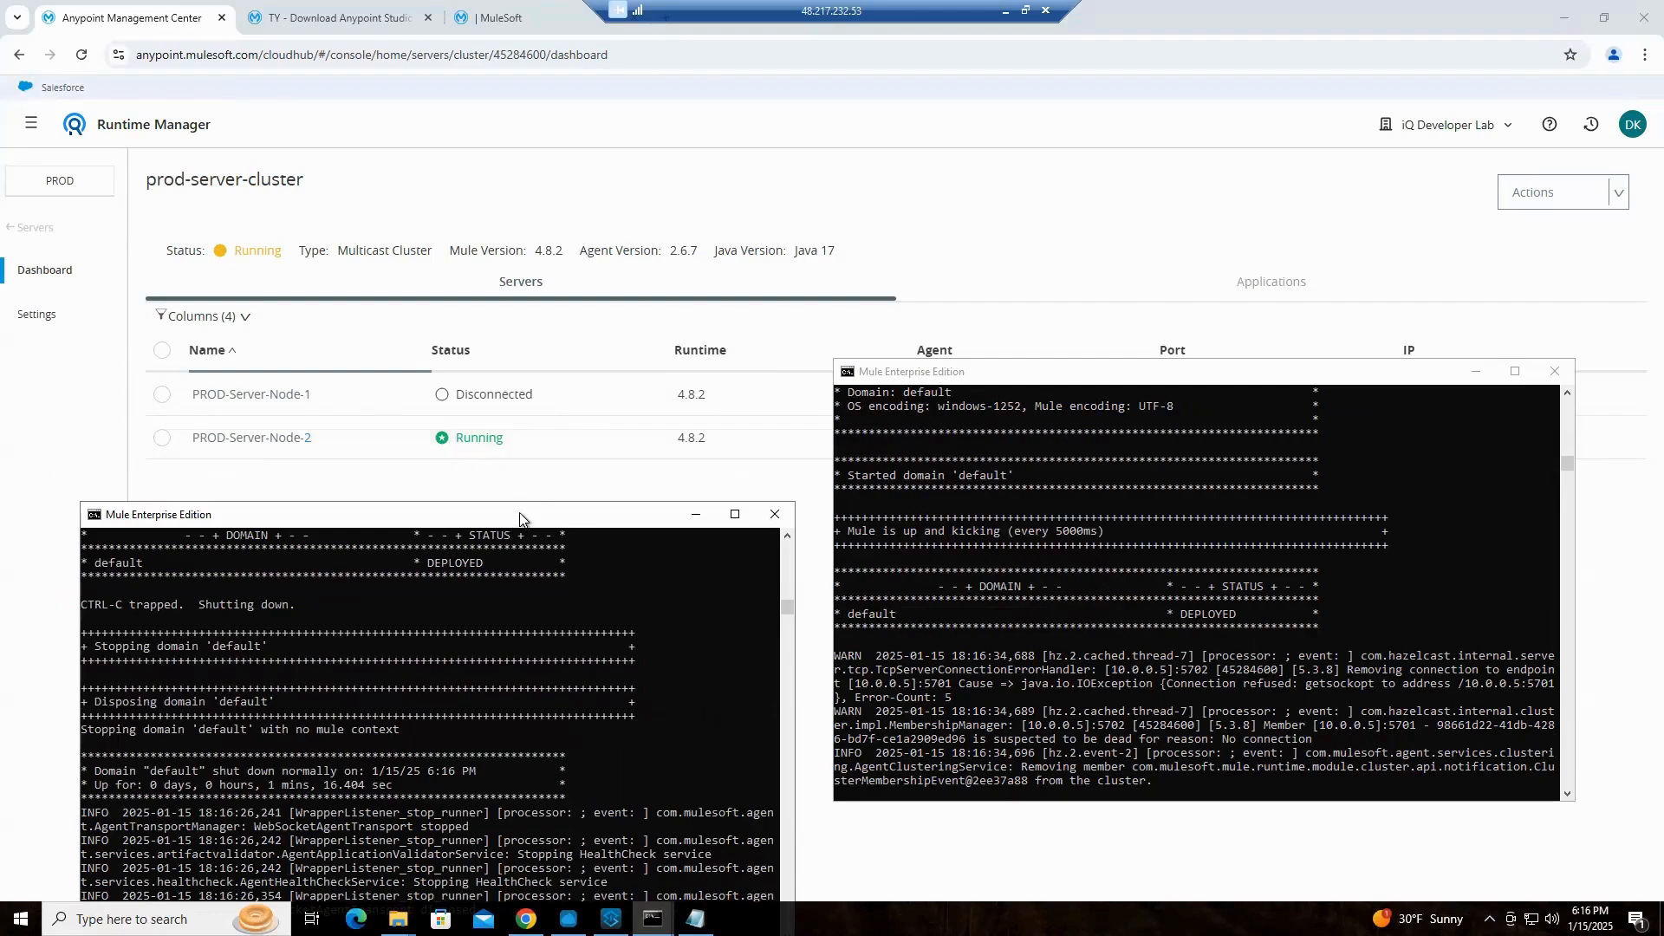
left_click_drag(527, 504, 559, 351)
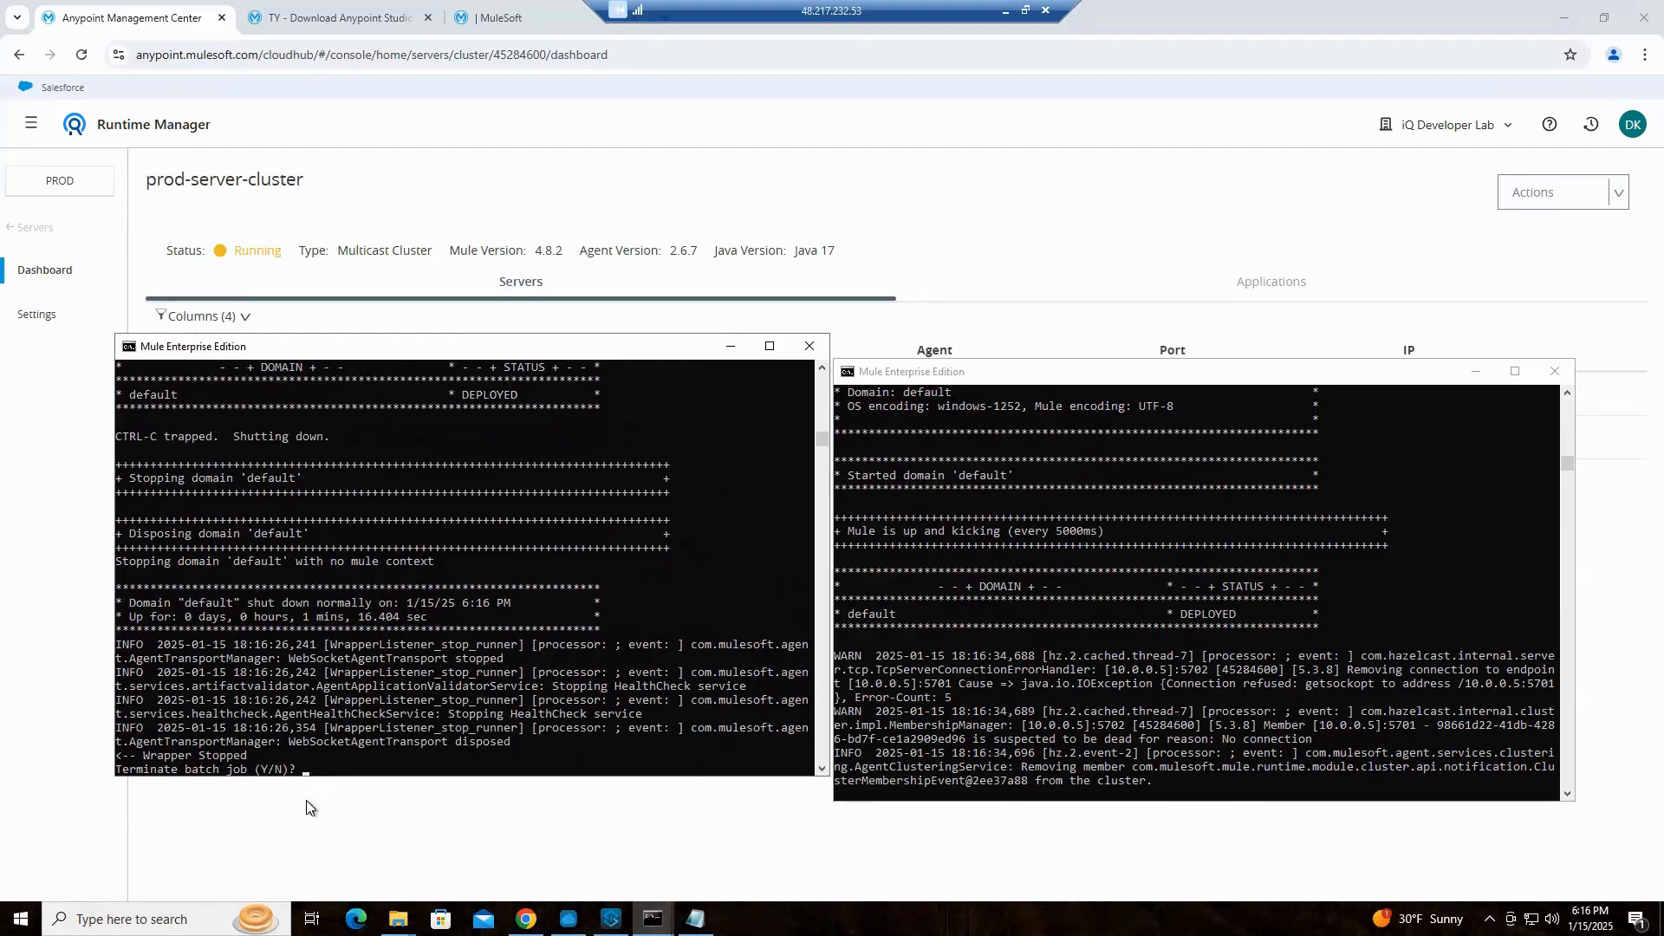
Answer N to terminating the batch job, restart Node 1 with the mule command, and check the node statuses on the dashboard
key("Return")
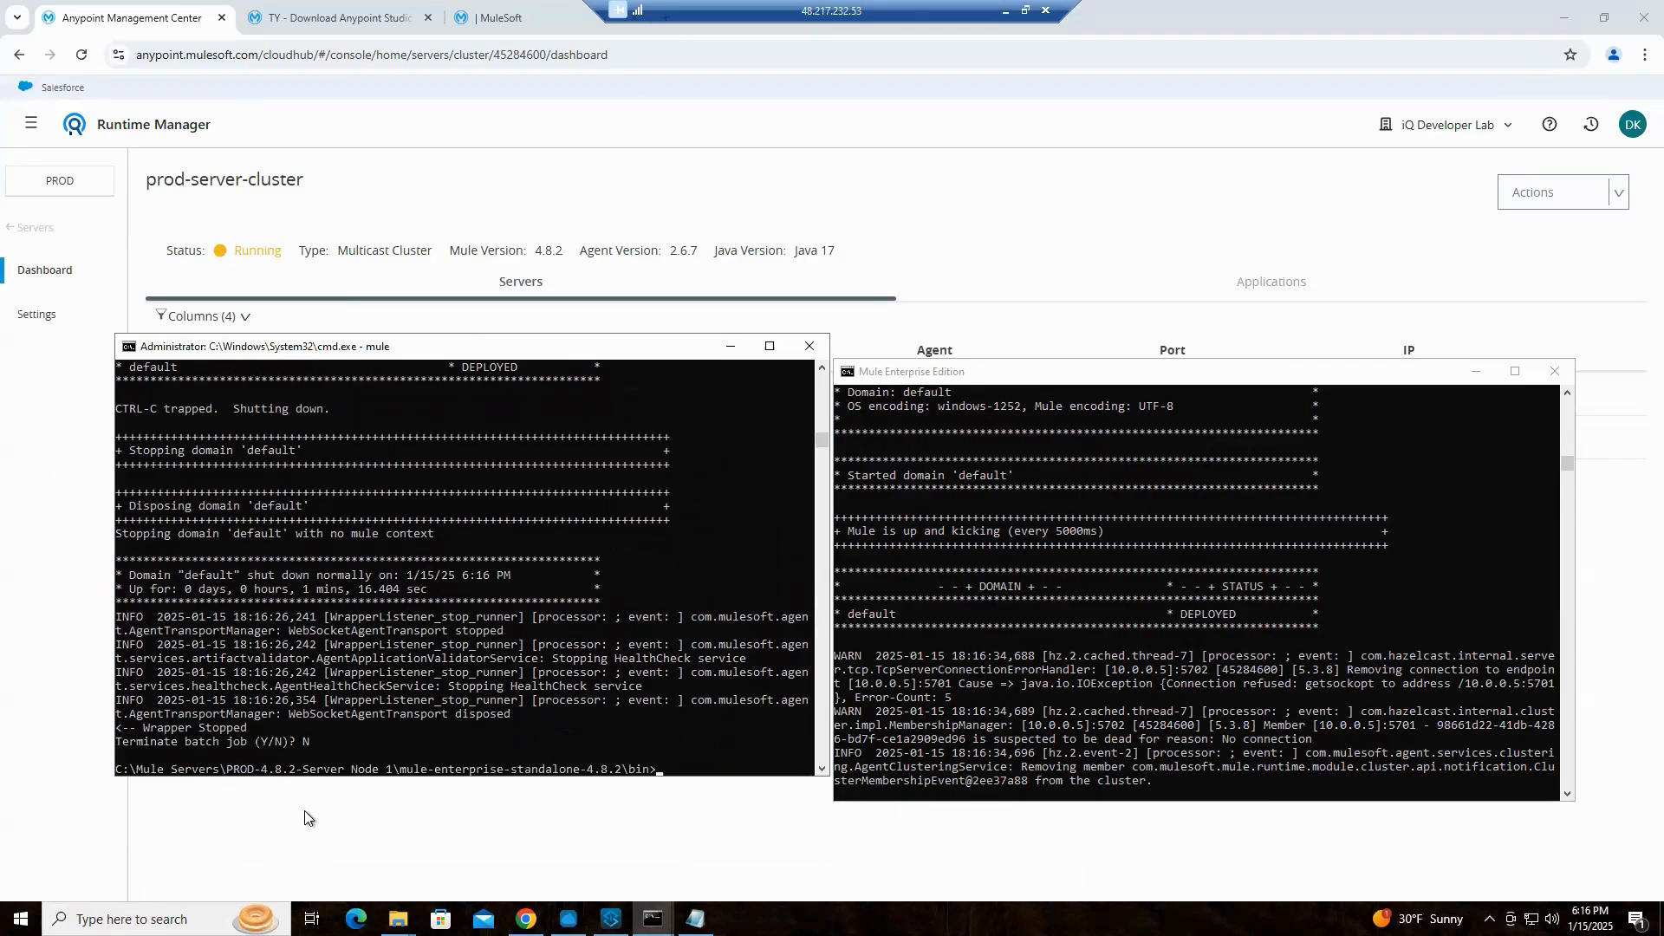
type("Mule")
key("Return")
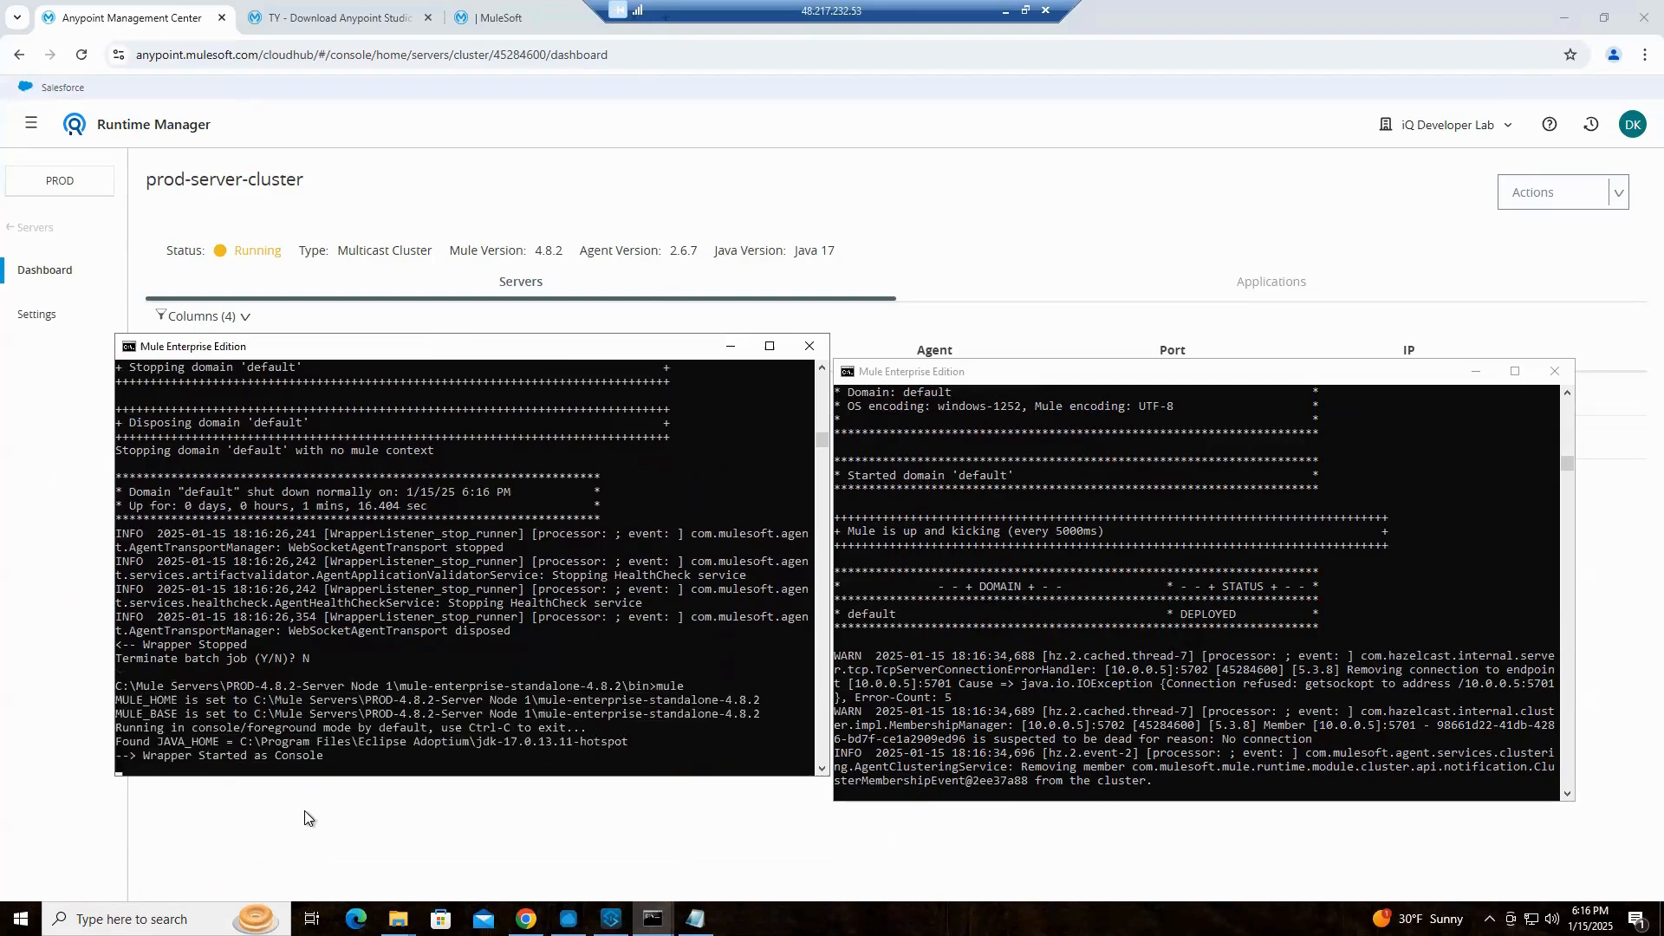
left_click_drag(614, 346, 600, 511)
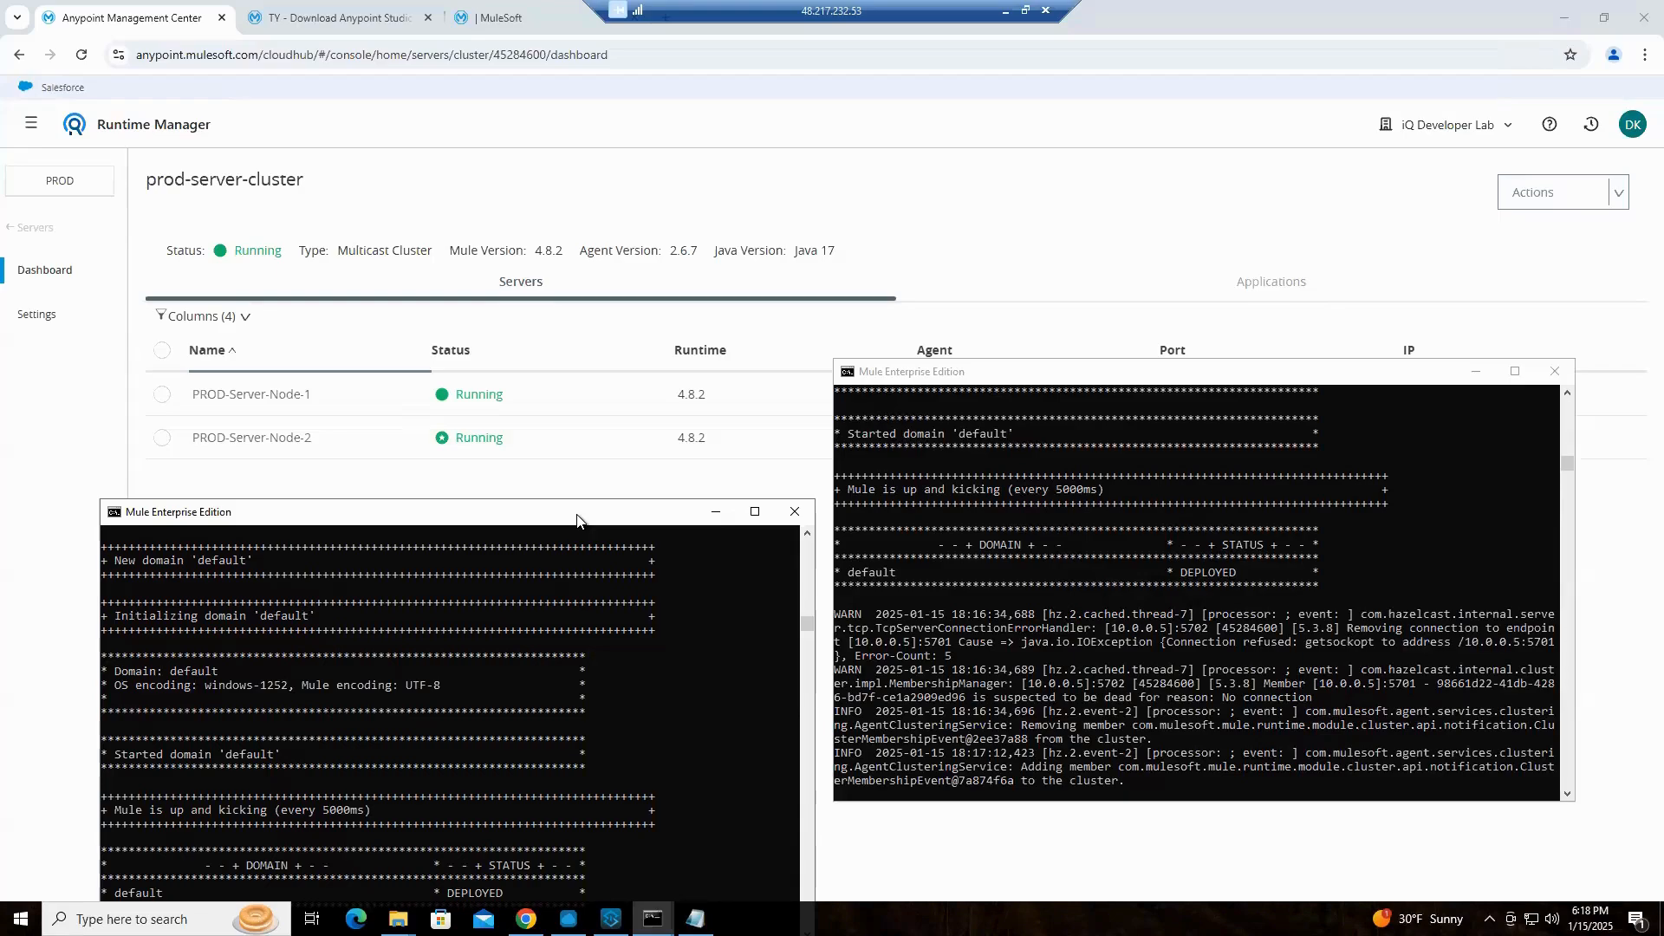
left_click_drag(590, 506, 528, 357)
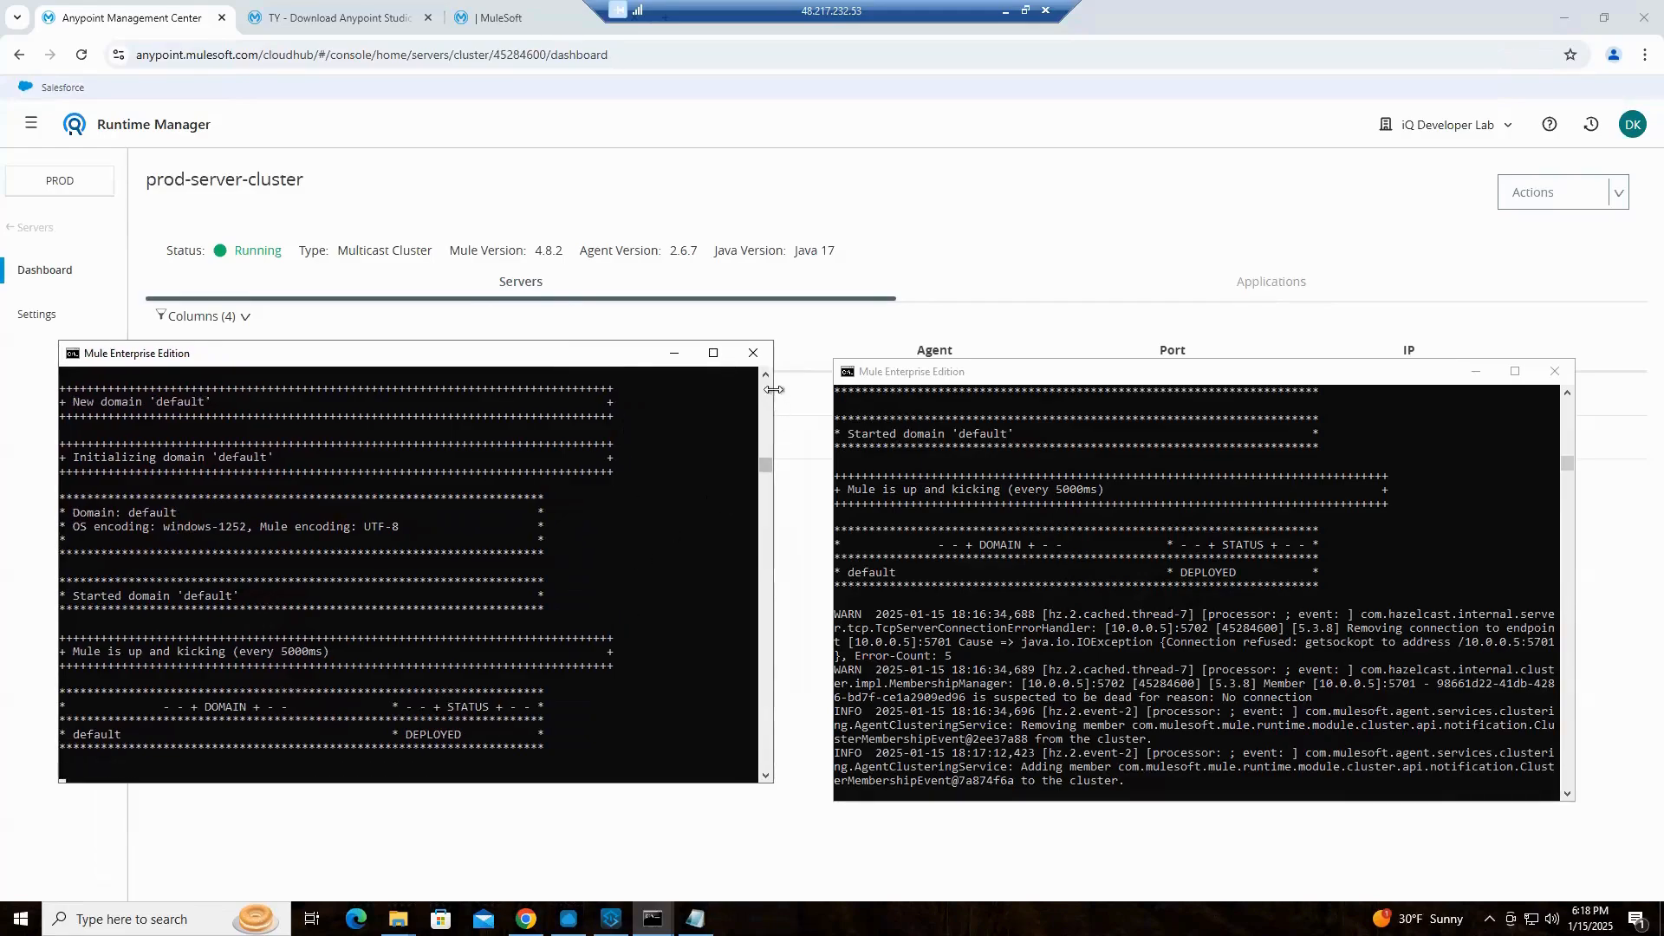
Review the startup log in the restarted Node 1 console
scroll(765, 376, "up", 1)
scroll(764, 376, "up", 7)
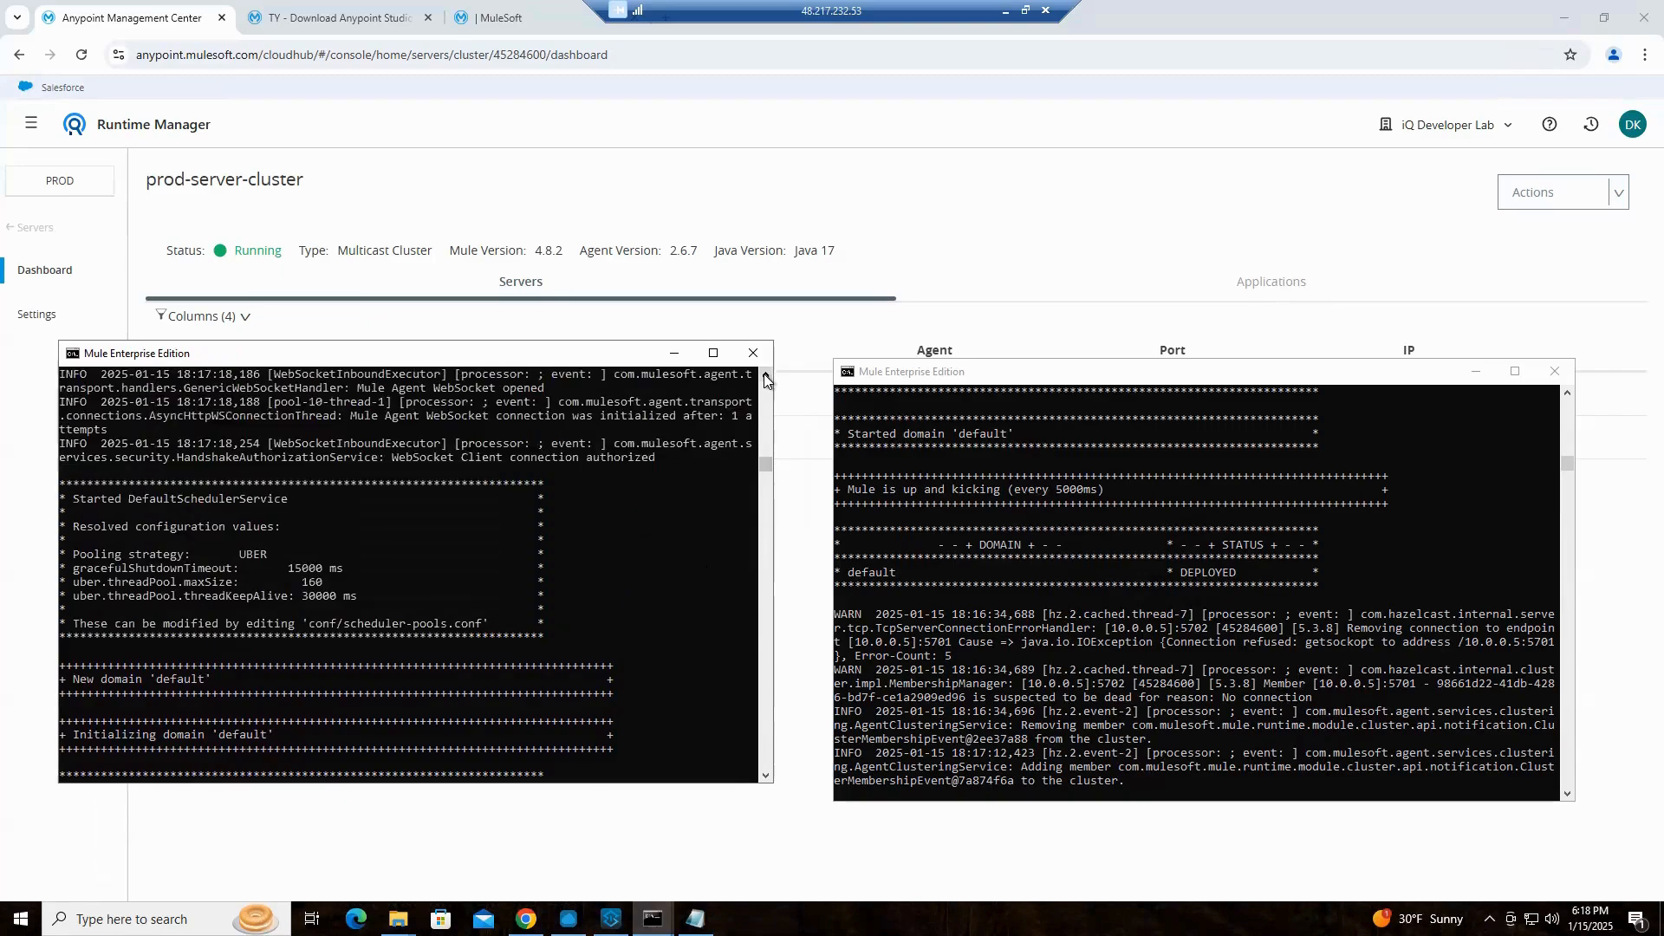
scroll(765, 378, "up", 4)
scroll(764, 379, "up", 3)
scroll(764, 379, "up", 6)
scroll(765, 379, "up", 7)
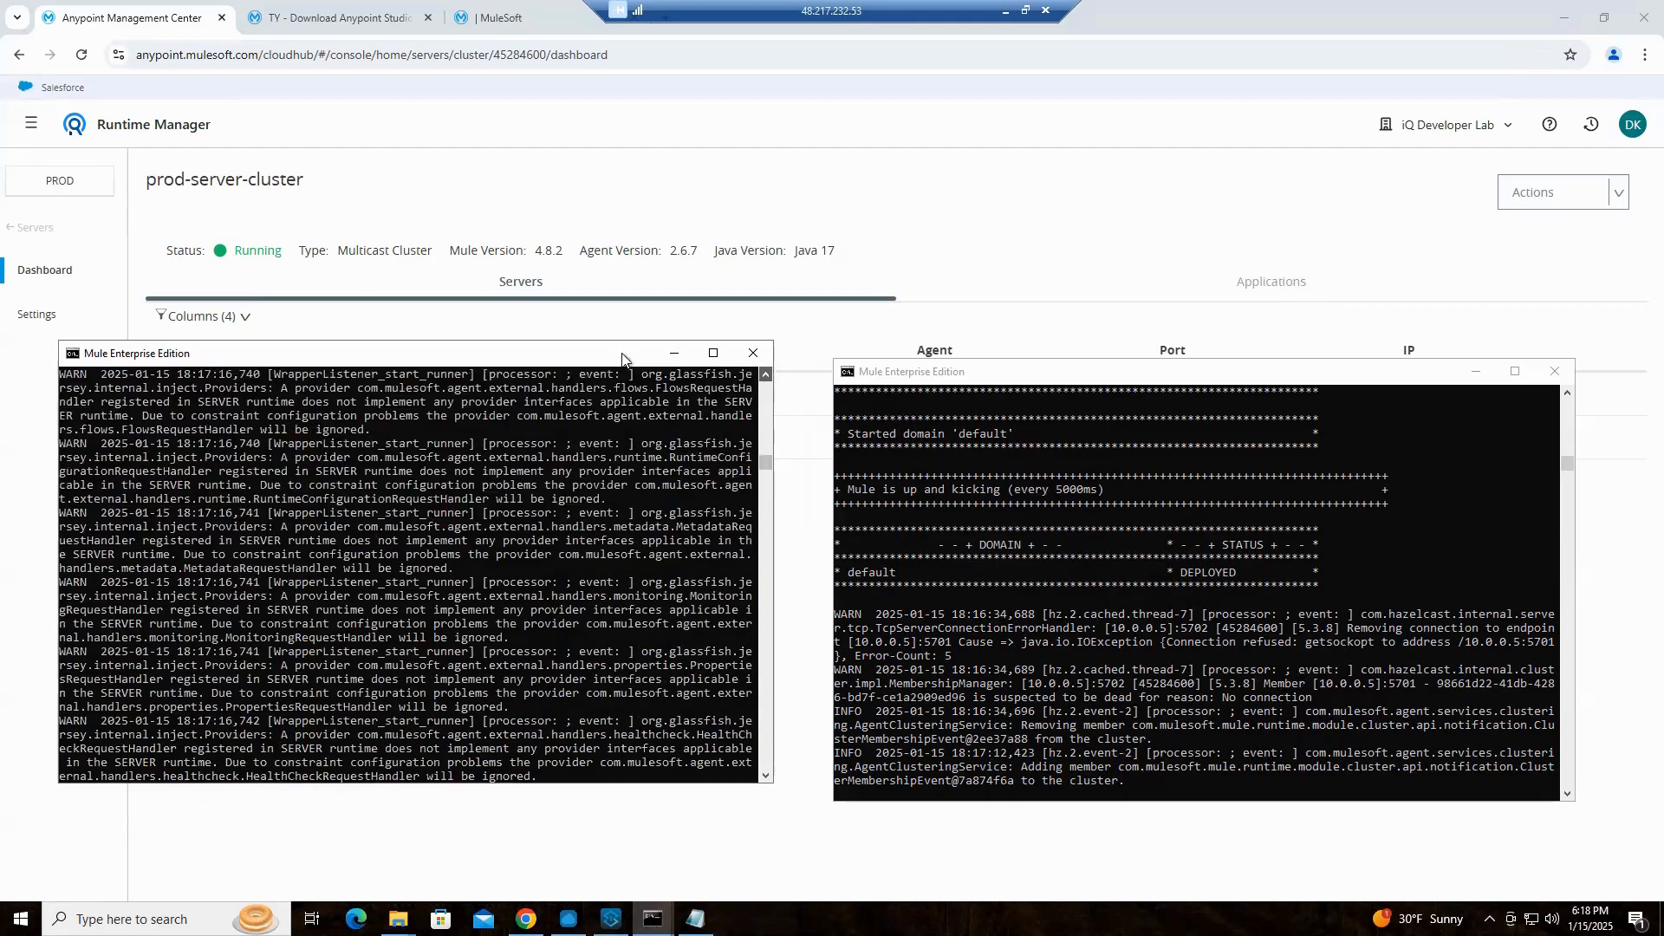
Move both consoles below the cluster's server list and examine earlier entries in Node 1's log
left_click_drag(570, 360, 592, 527)
left_click_drag(1149, 375, 1135, 508)
scroll(510, 707, "up", 4)
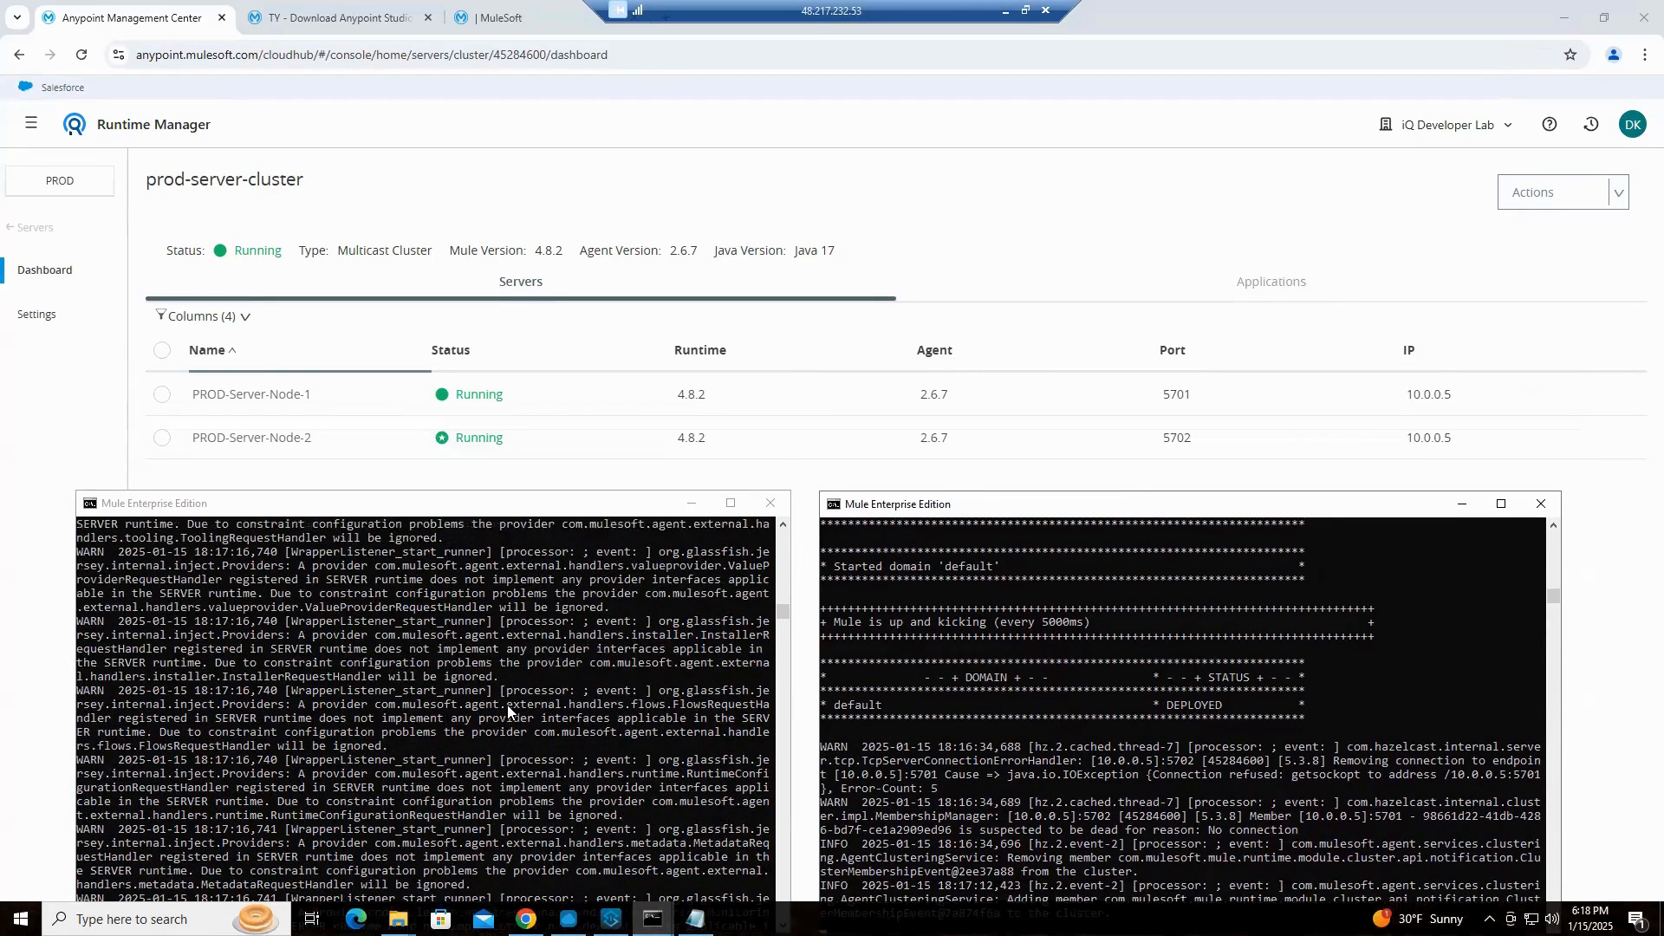
scroll(506, 703, "up", 2)
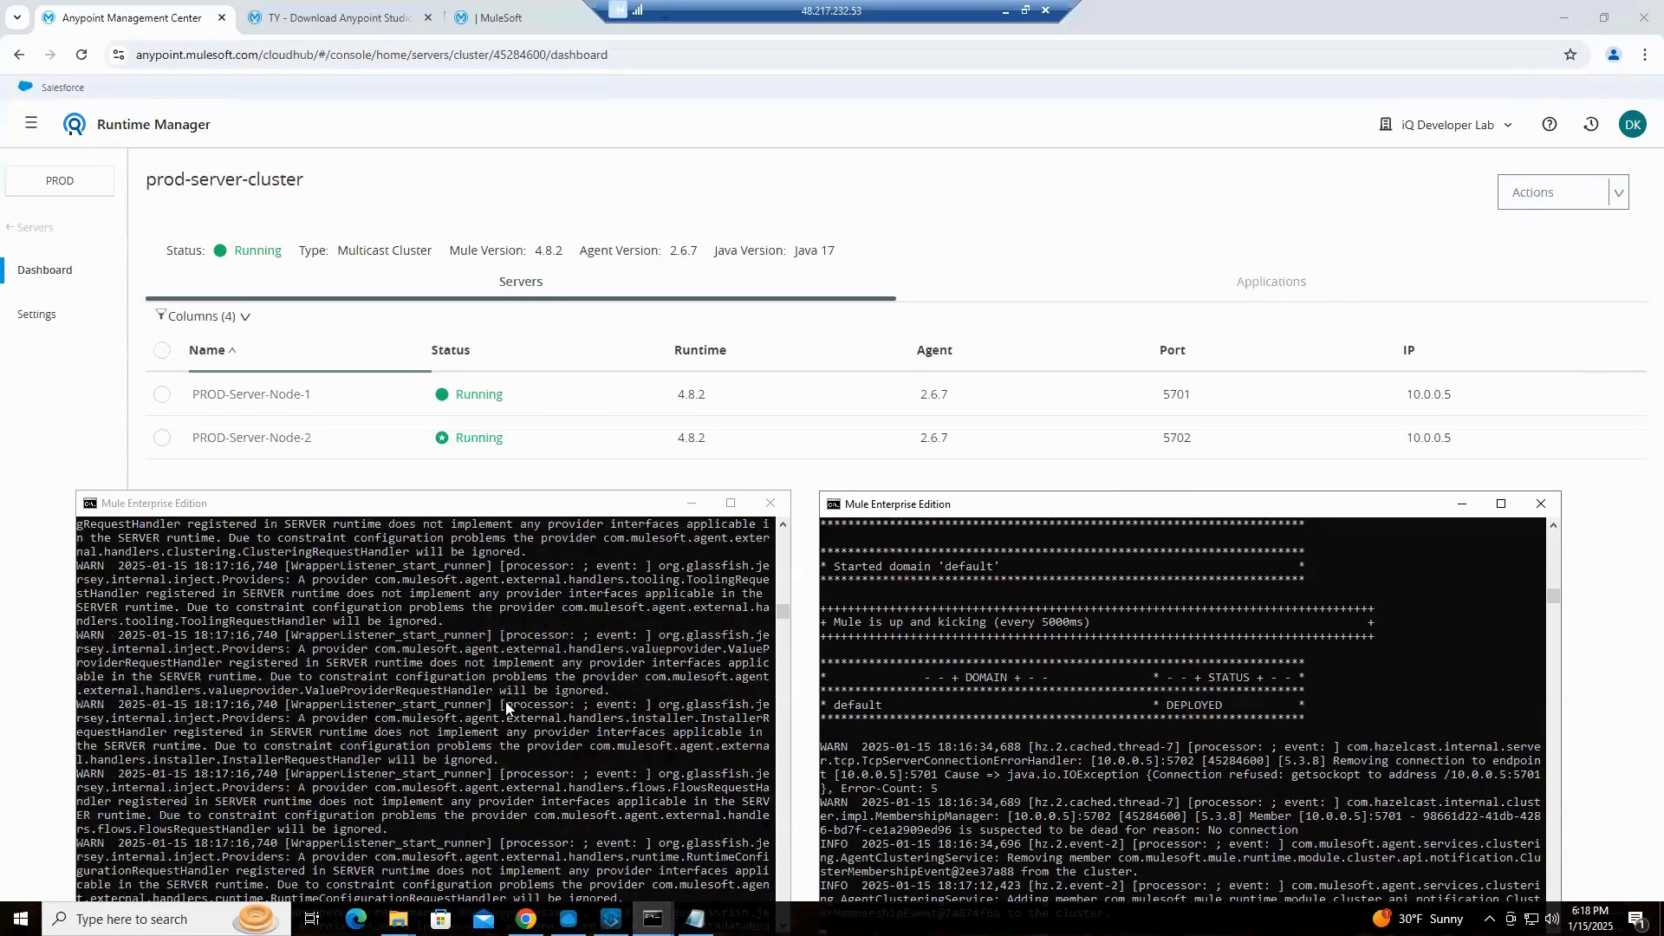
scroll(506, 704, "up", 3)
scroll(503, 702, "up", 3)
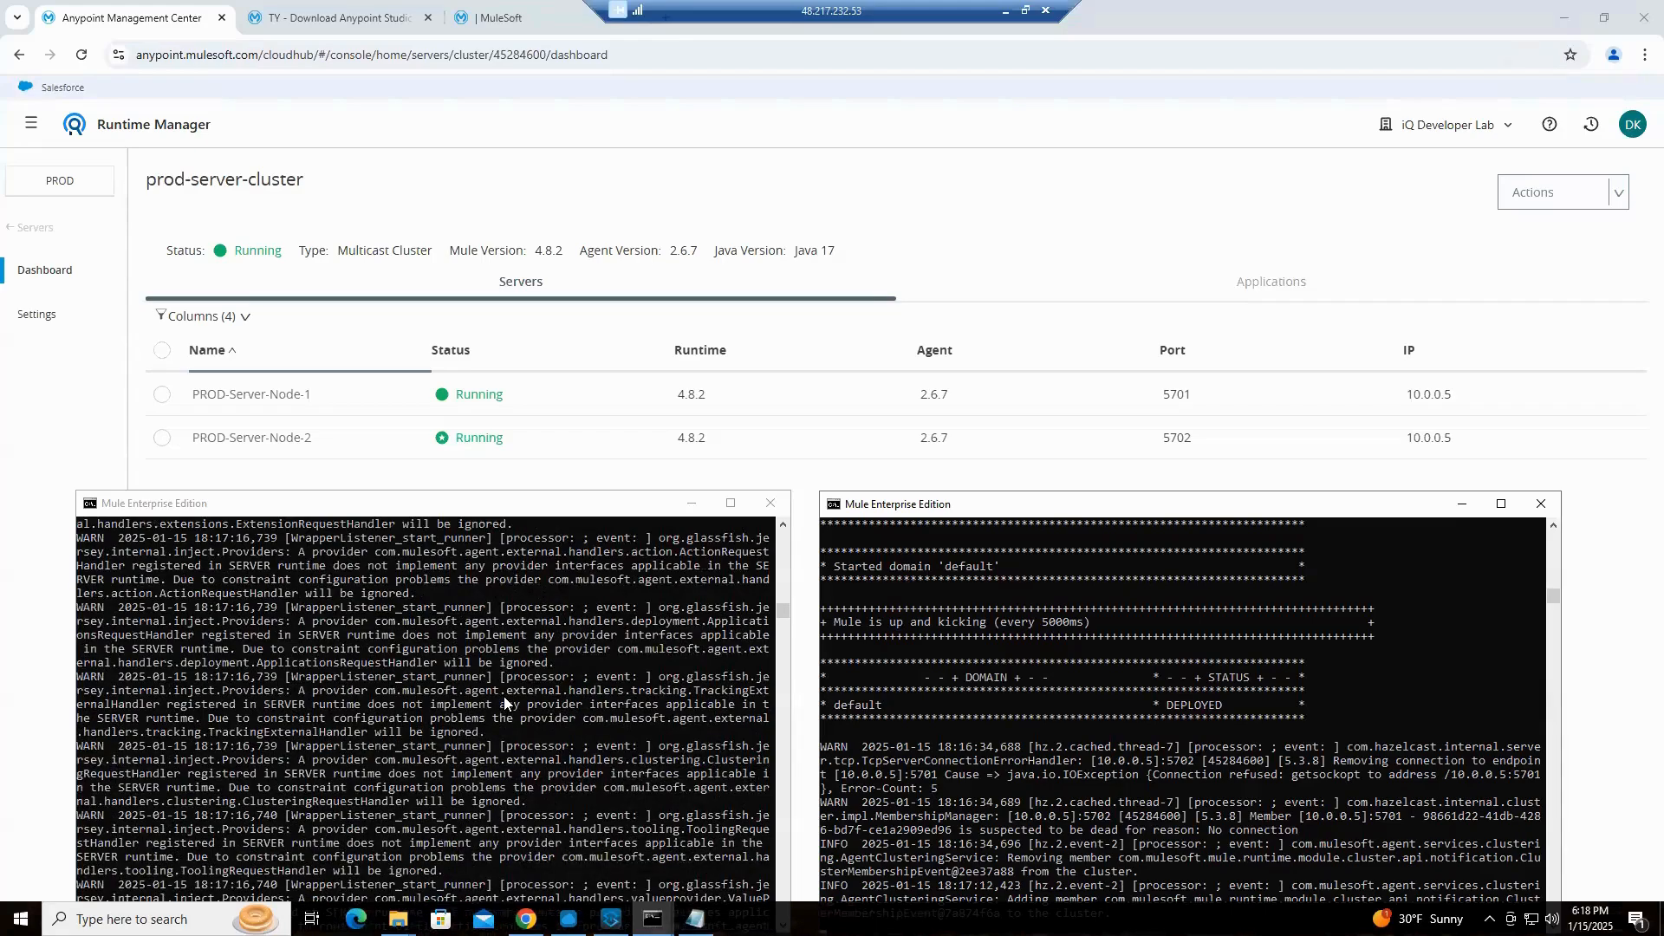
scroll(507, 702, "up", 1)
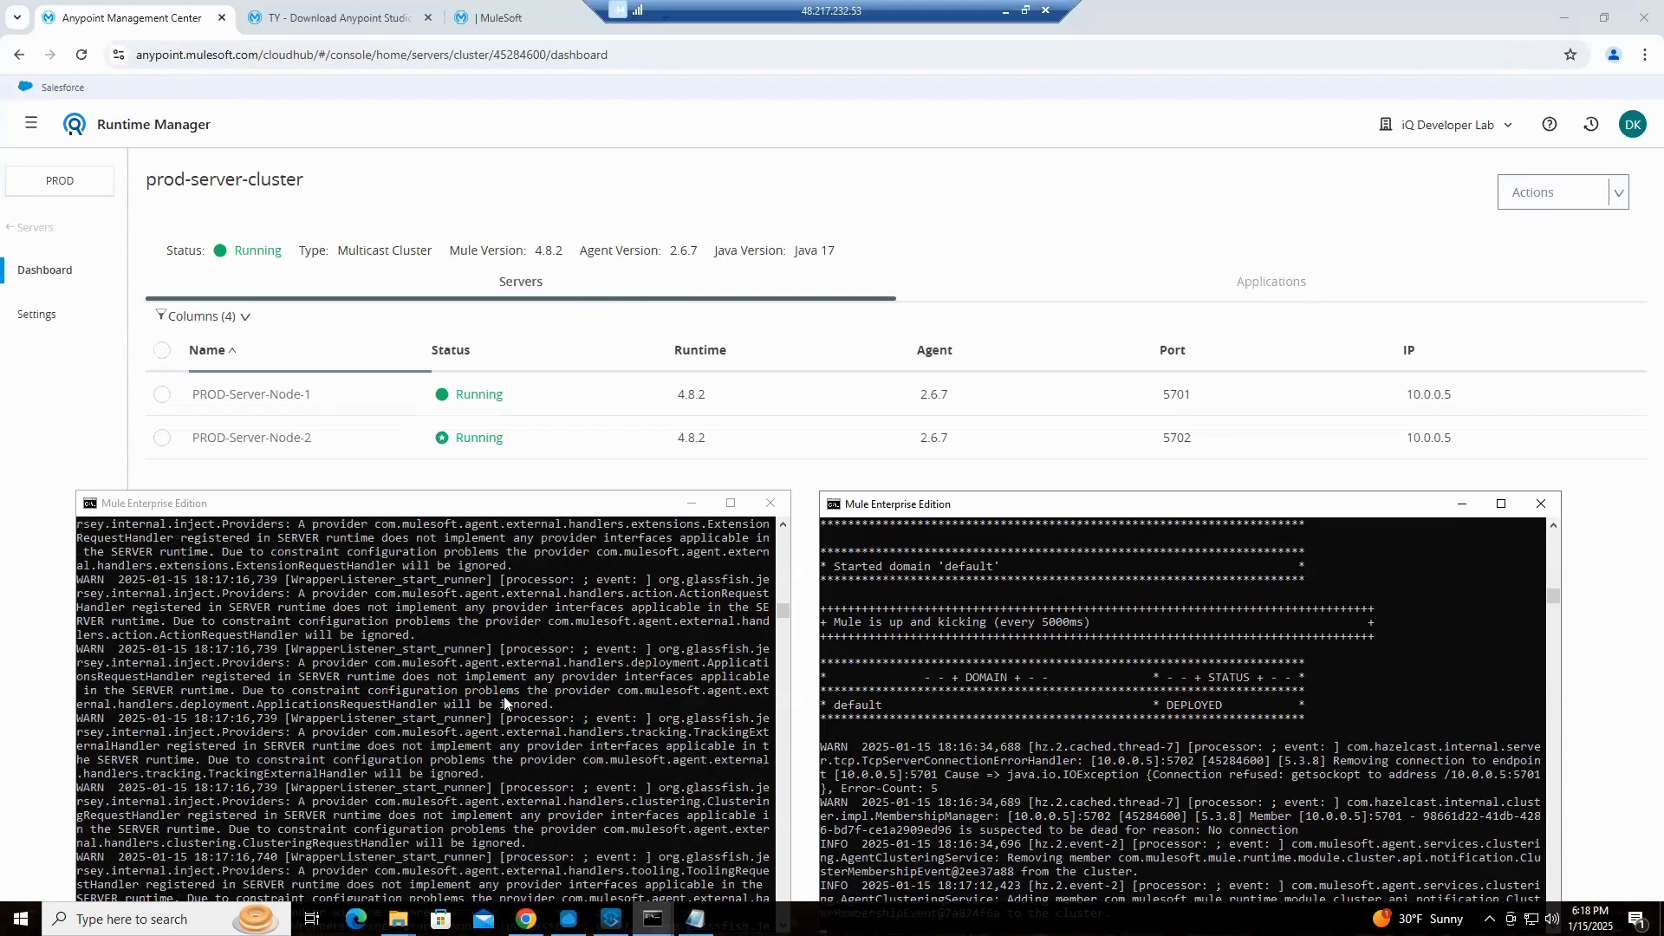
scroll(504, 697, "up", 4)
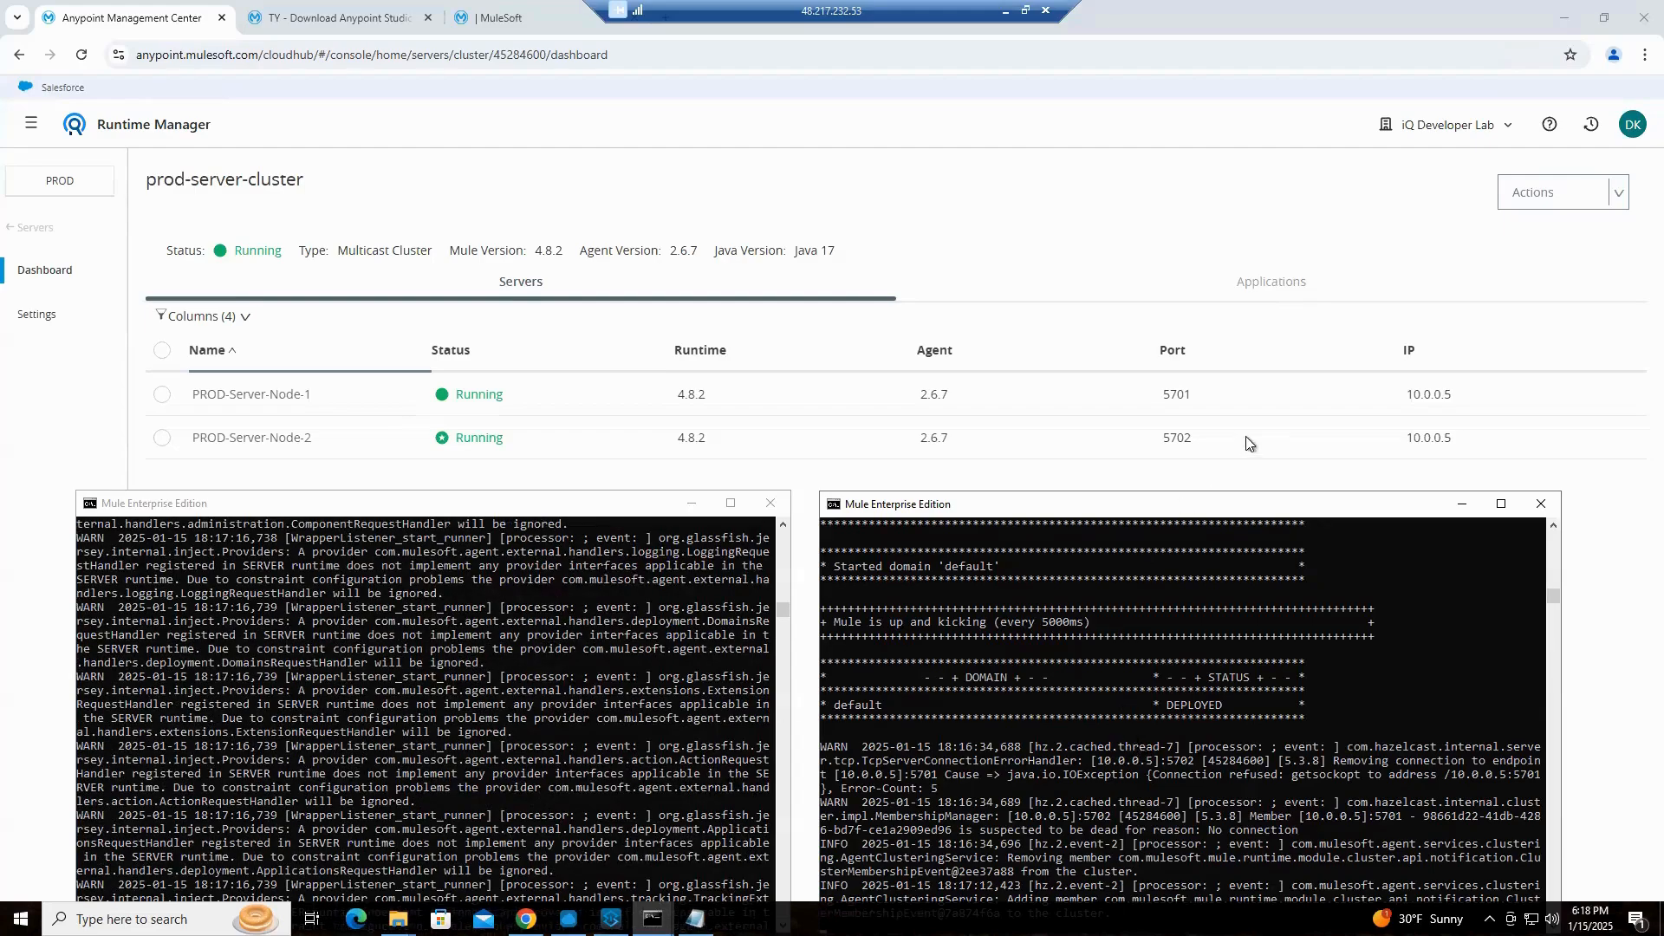
Examine Node 2's console log for its startup entries and the latest cluster membership events
left_click_drag(1236, 502, 1246, 370)
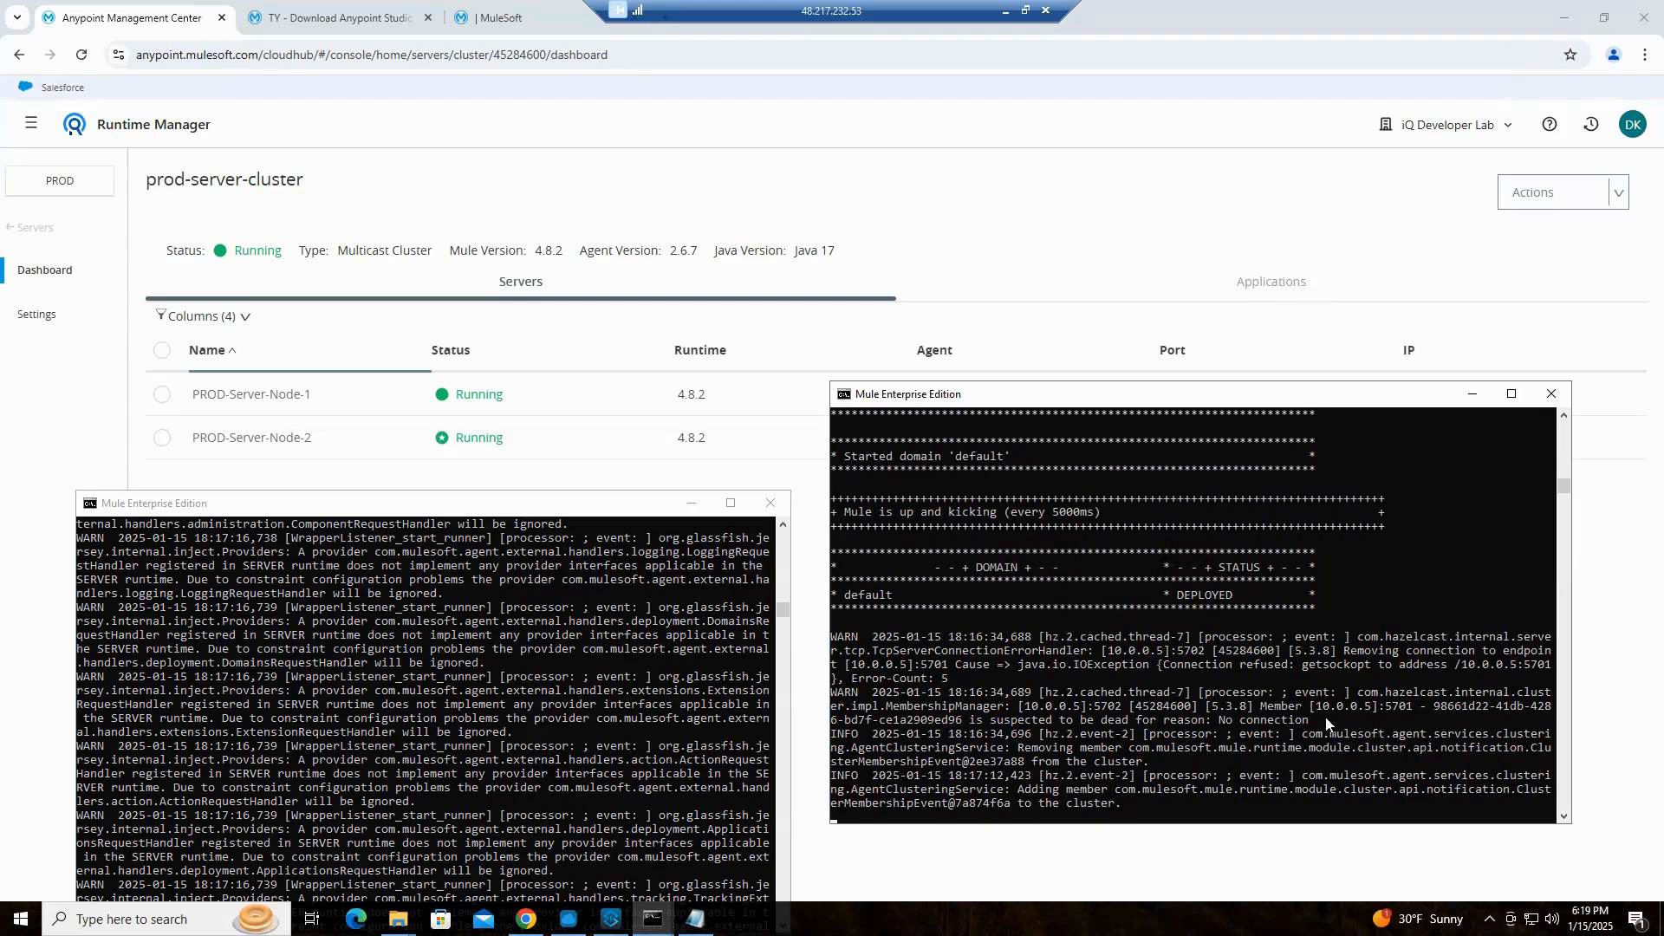
left_click(1564, 417)
left_click(1565, 417)
left_click(1564, 417)
left_click(1563, 418)
left_click(1563, 418)
left_click(1563, 418)
left_click(1563, 417)
left_click(1563, 417)
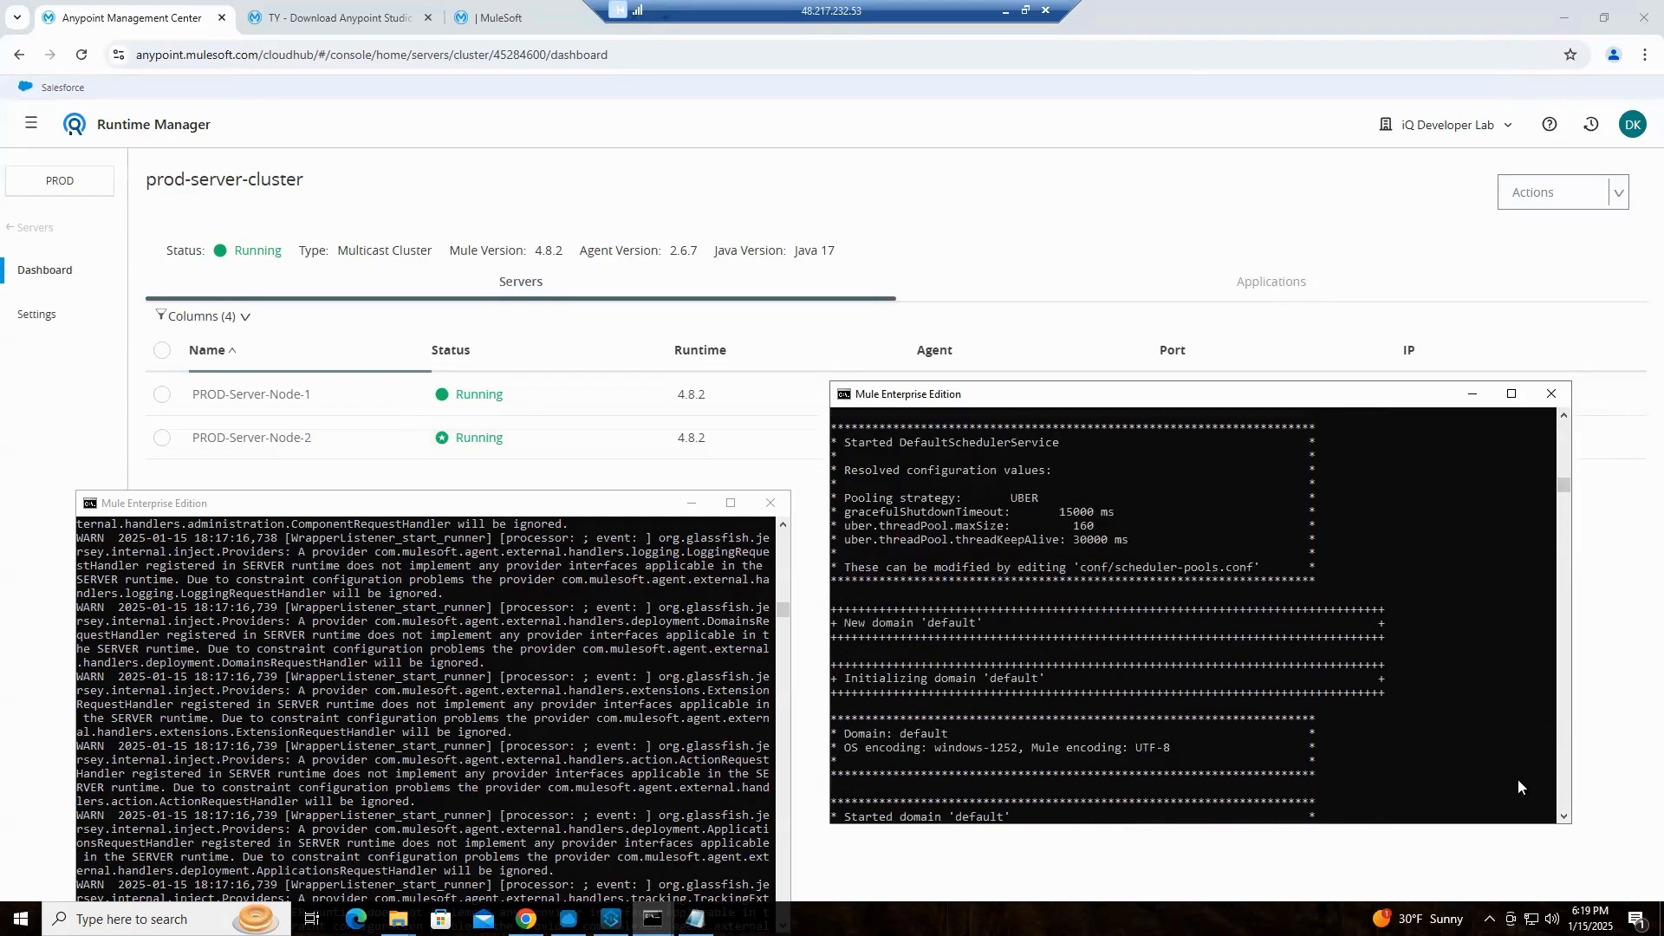
left_click(1565, 817)
left_click(1564, 817)
left_click(1564, 816)
left_click(1564, 816)
left_click(1563, 817)
left_click(1563, 818)
left_click(1563, 817)
left_click(1563, 818)
left_click(1564, 817)
left_click(1563, 817)
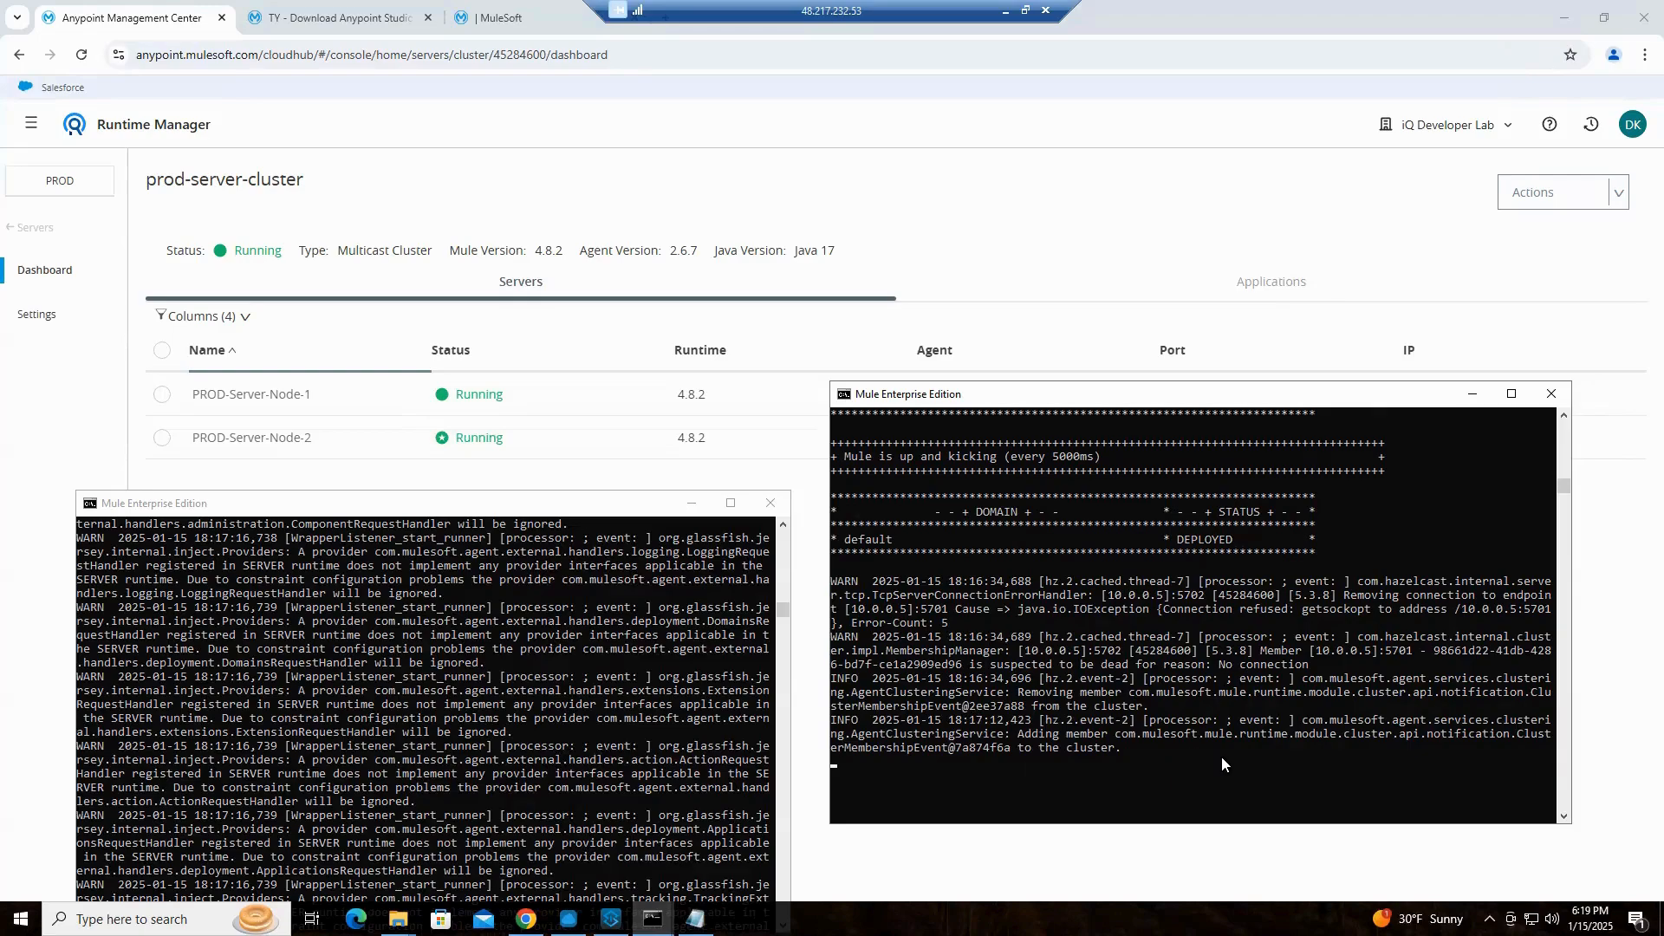
Minimize both PROD node consoles to return to the prod-server-cluster dashboard
left_click_drag(638, 501, 642, 403)
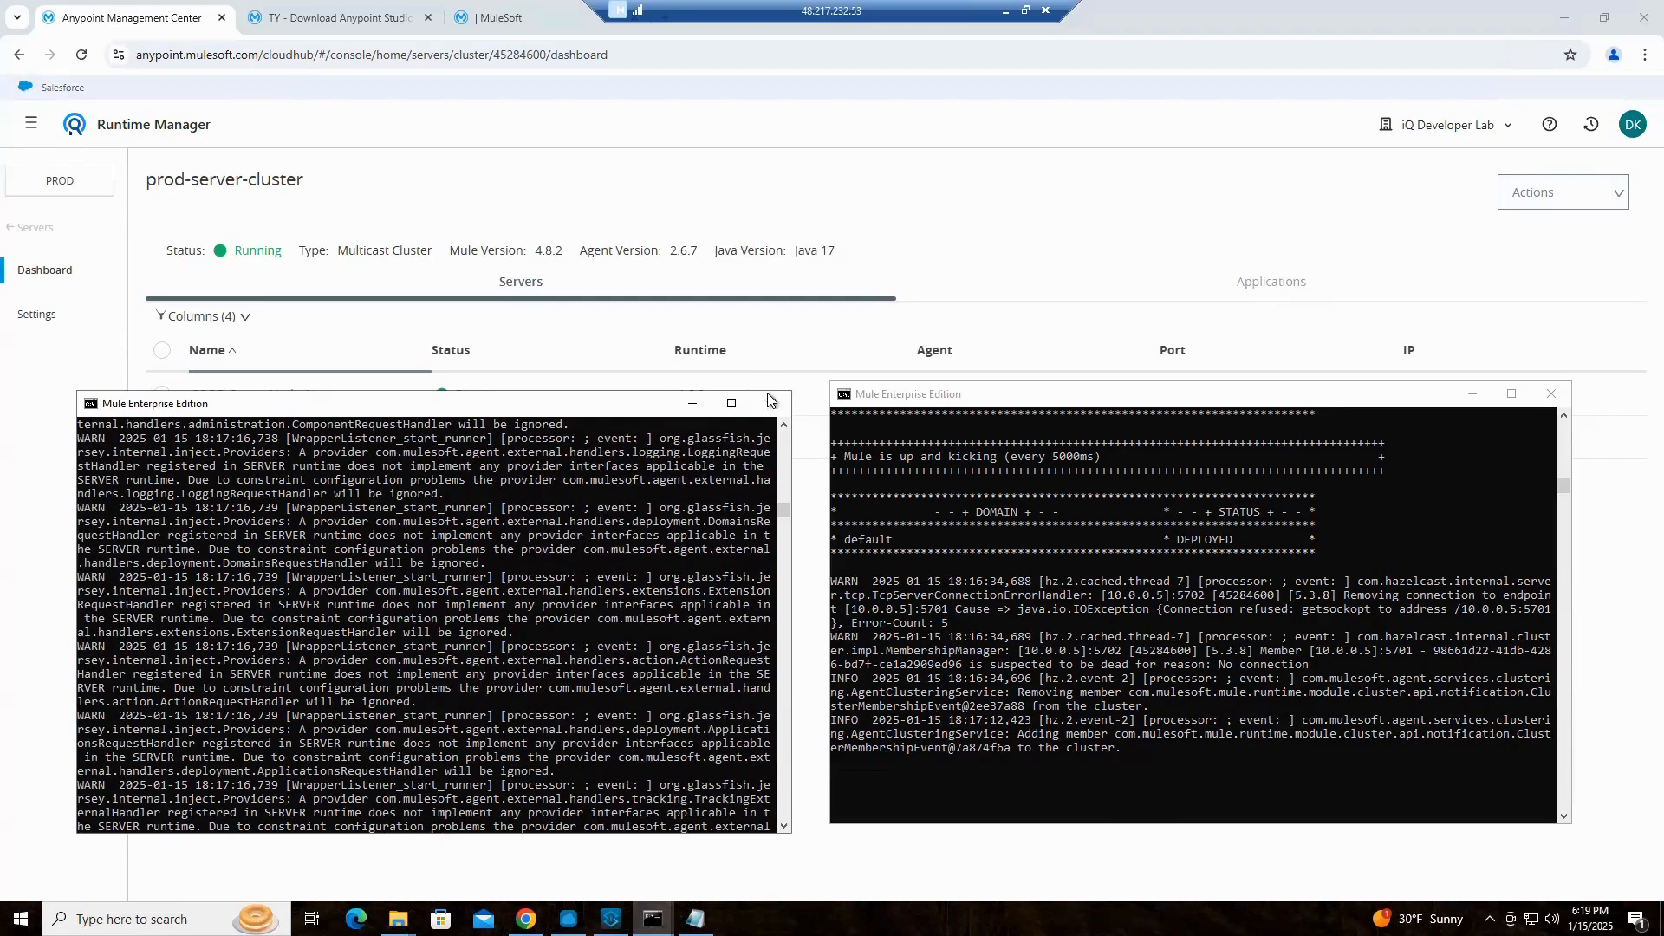
left_click(692, 405)
left_click(1473, 397)
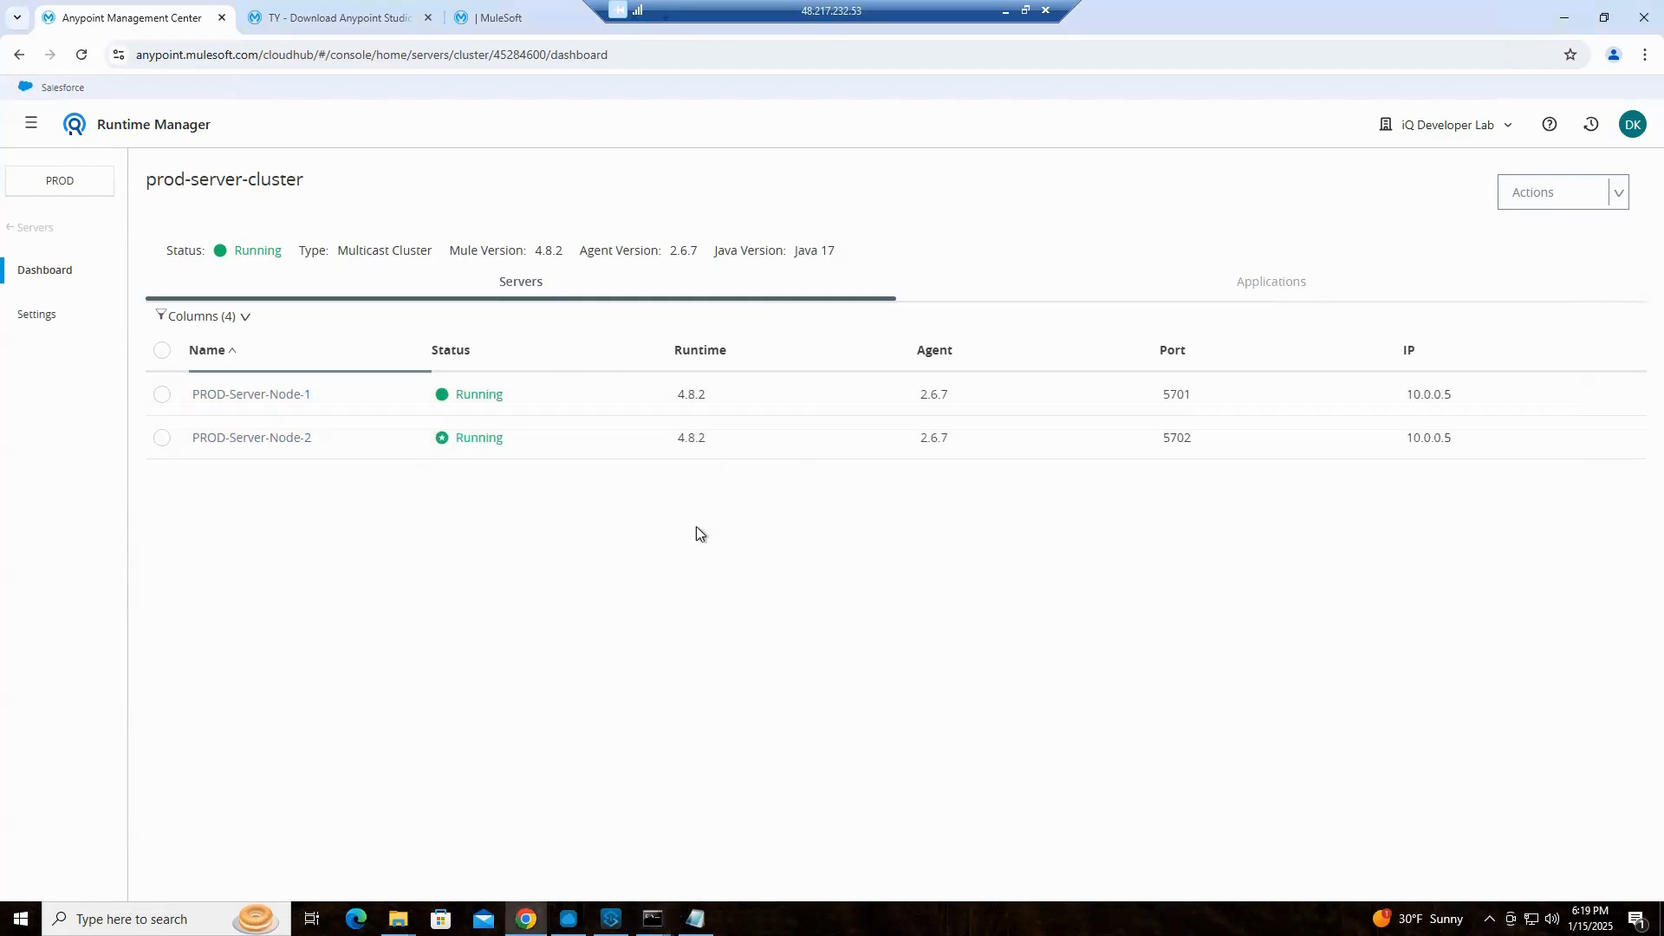